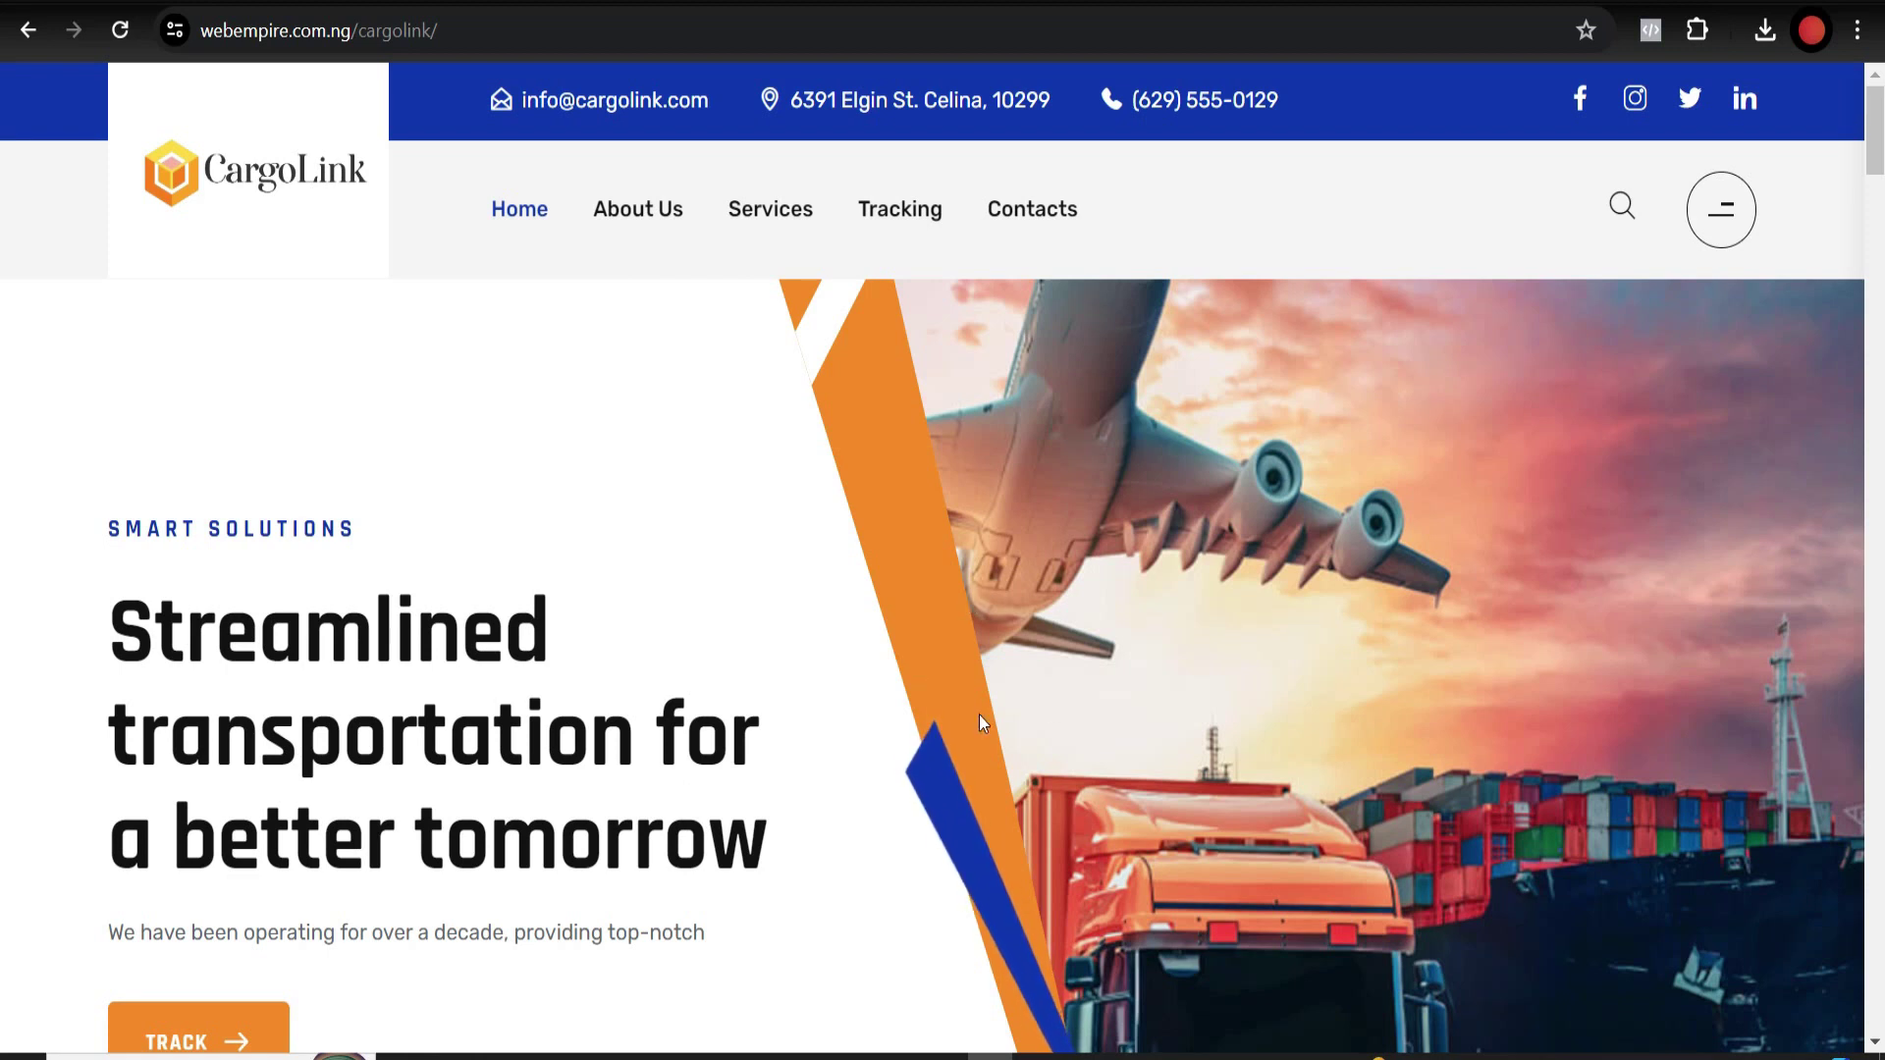
{"action": "scroll", "coordinate": [1039, 709], "scroll_direction": "down", "scroll_amount": 3}
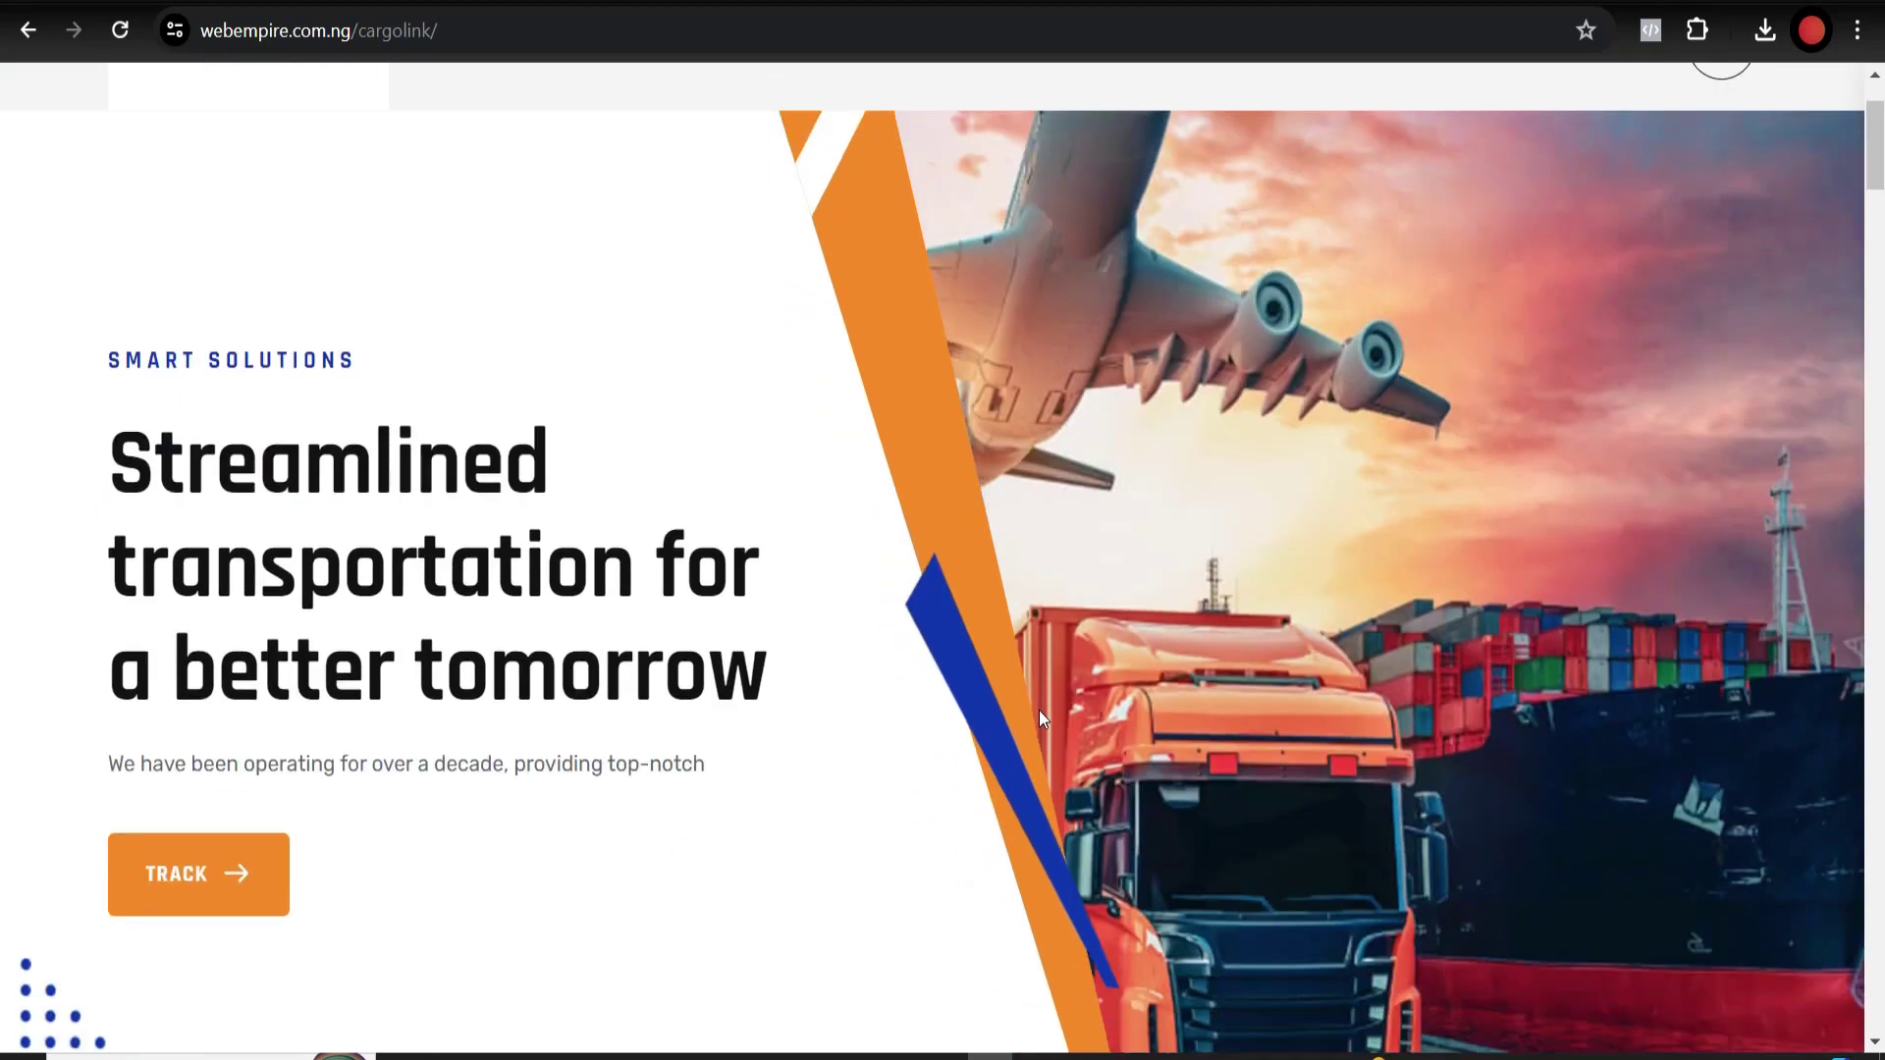
{"action": "scroll", "coordinate": [1039, 710], "scroll_direction": "down", "scroll_amount": 6}
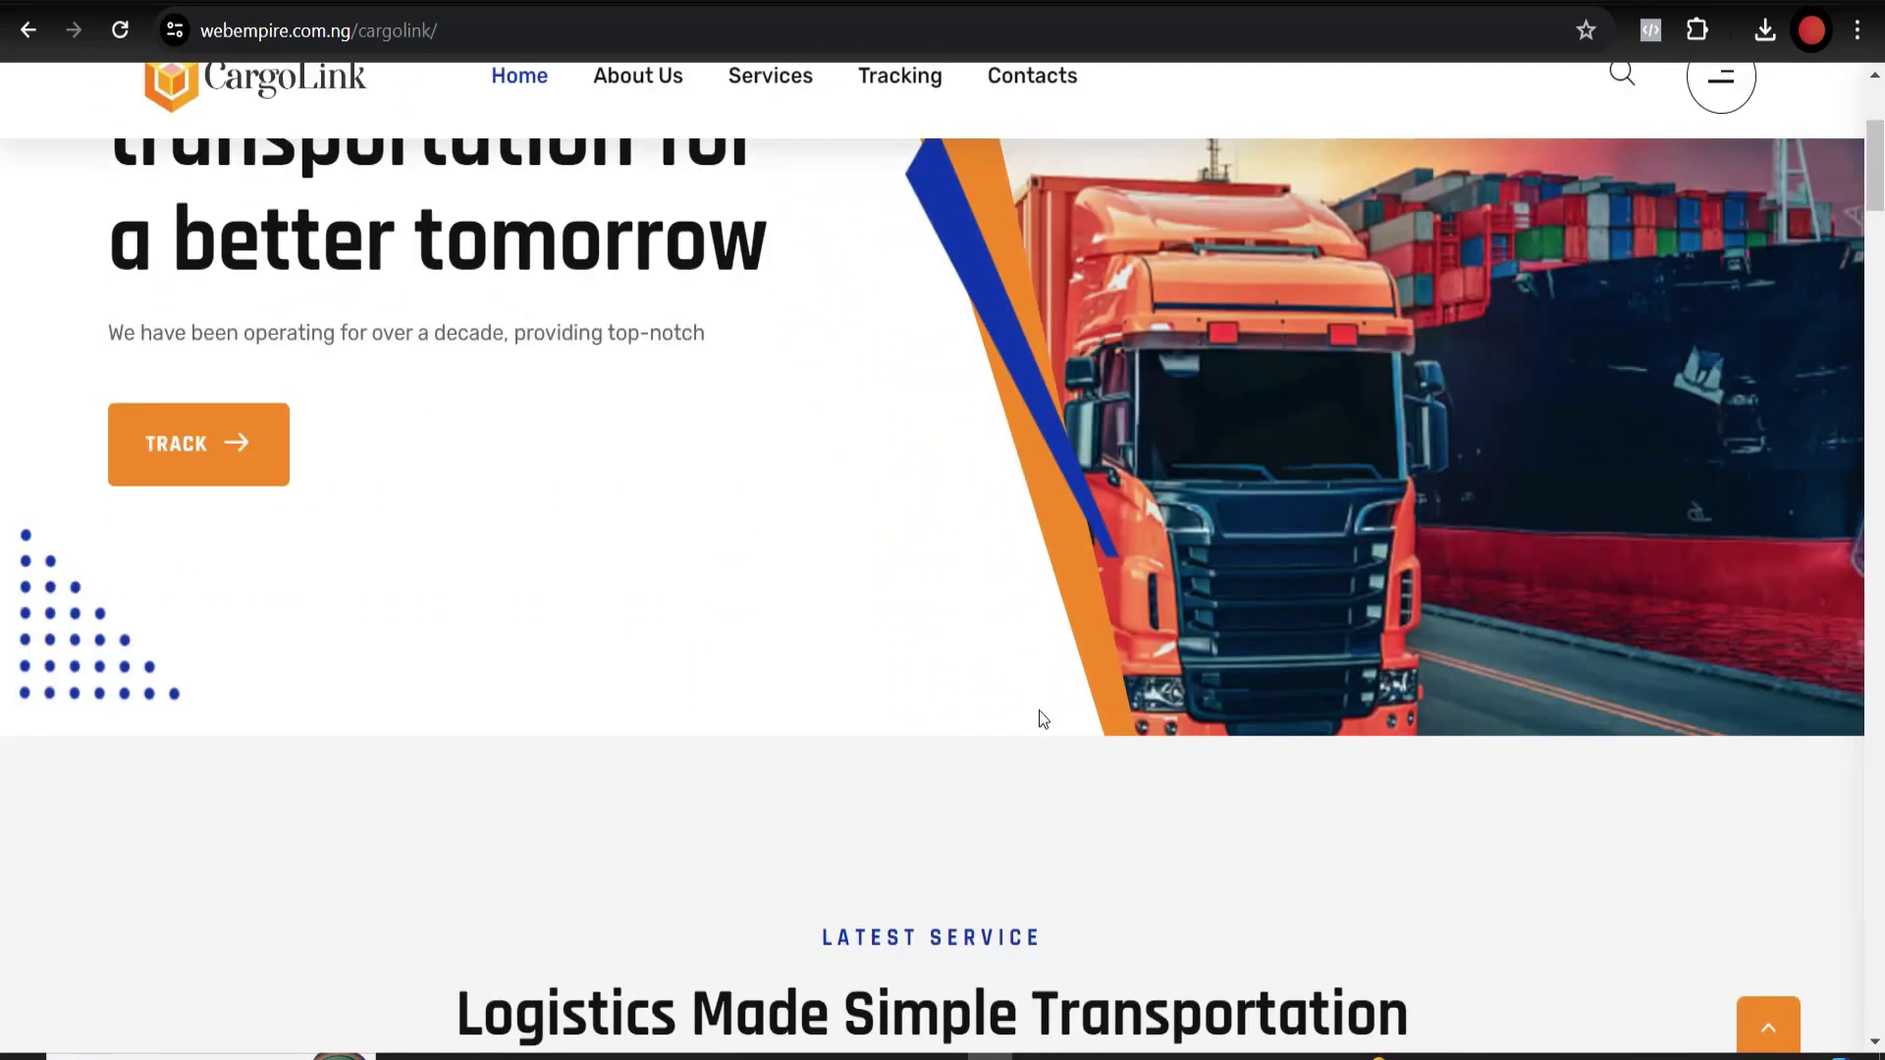
{"action": "scroll", "coordinate": [1041, 709], "scroll_direction": "down", "scroll_amount": 4}
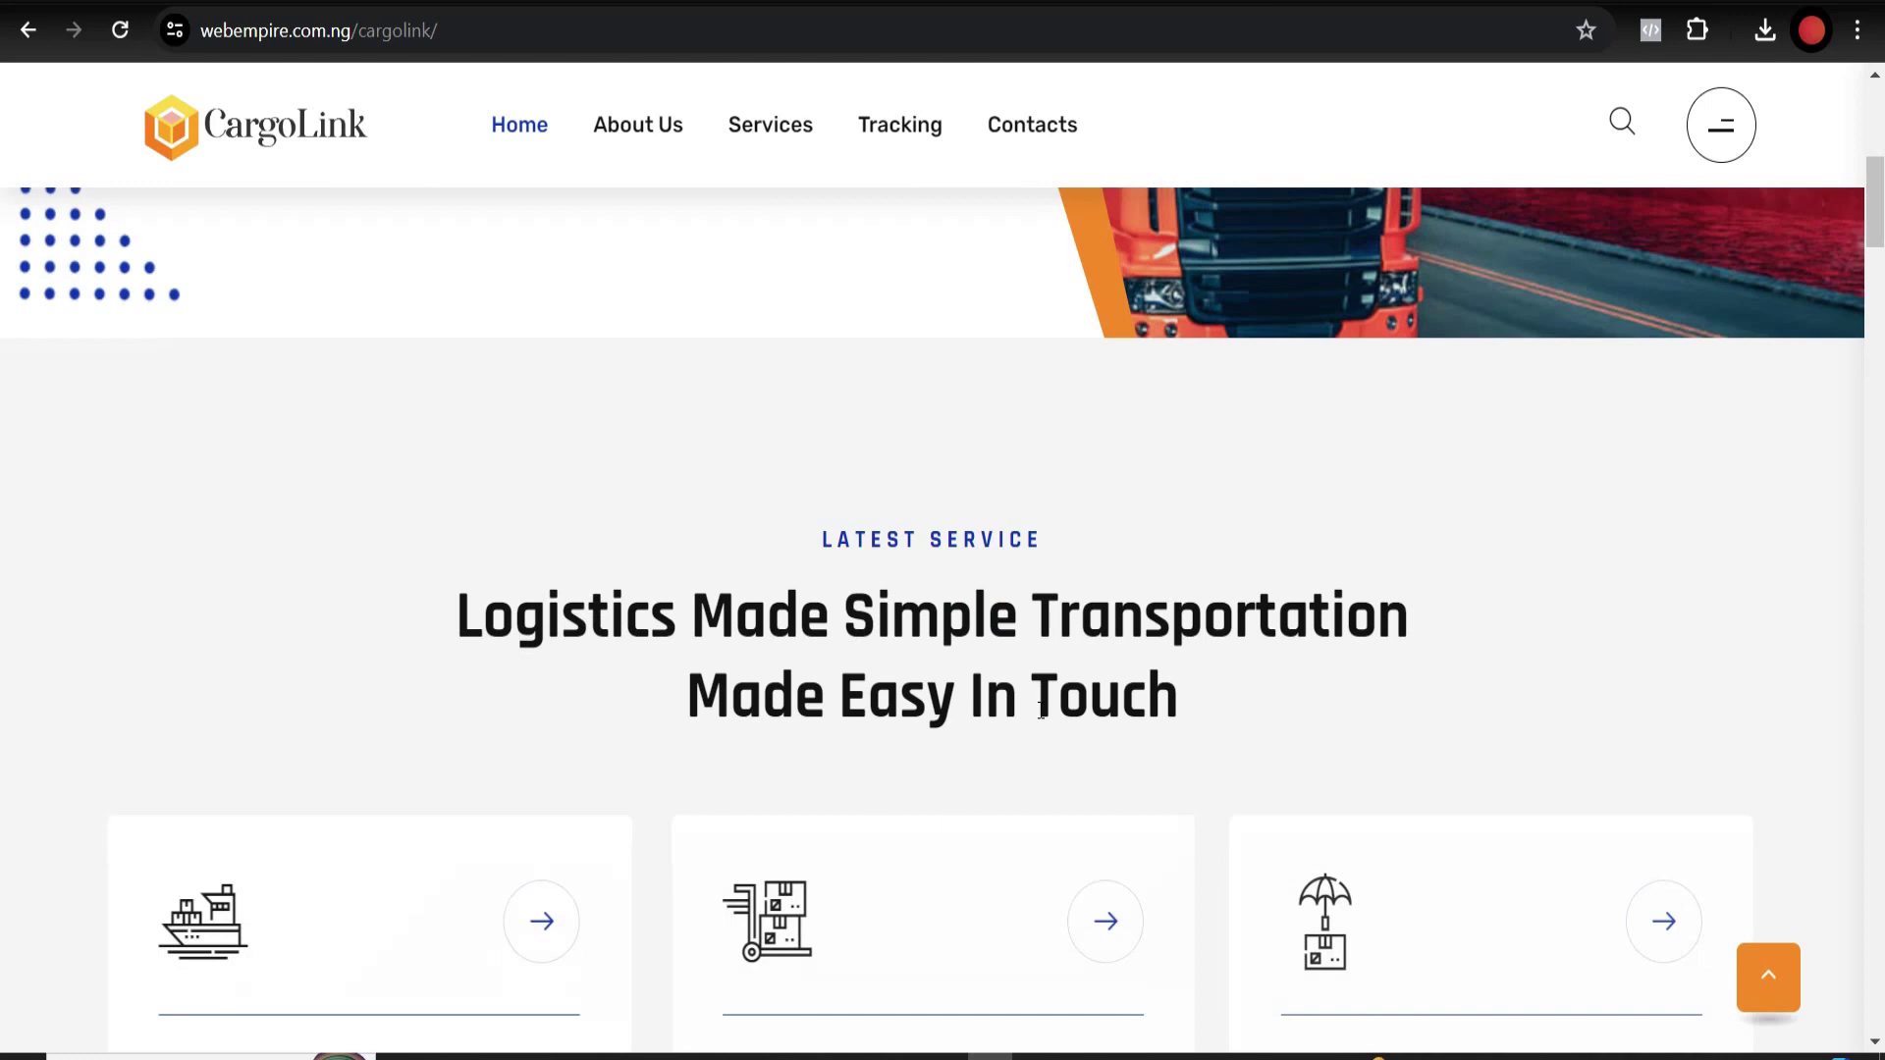
{"action": "scroll", "coordinate": [1039, 710], "scroll_direction": "down", "scroll_amount": 9}
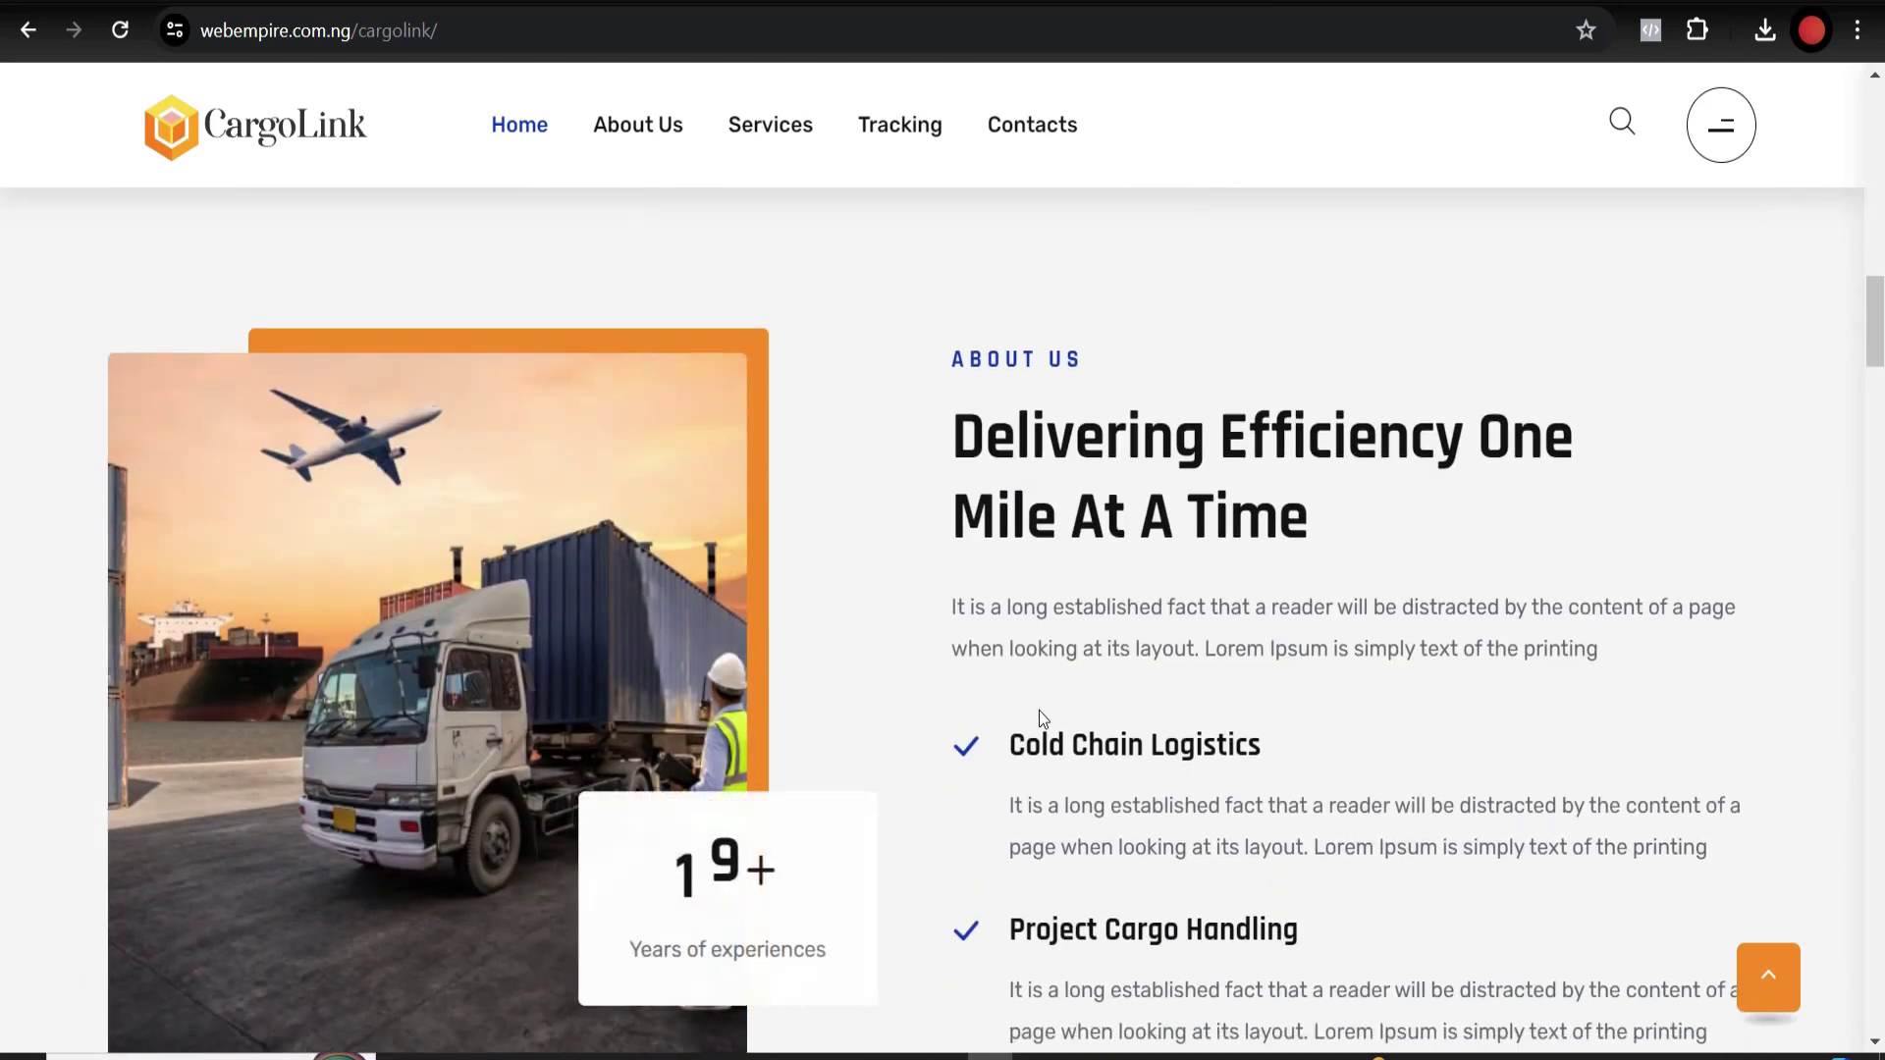
{"action": "scroll", "coordinate": [1039, 710], "scroll_direction": "down", "scroll_amount": 7}
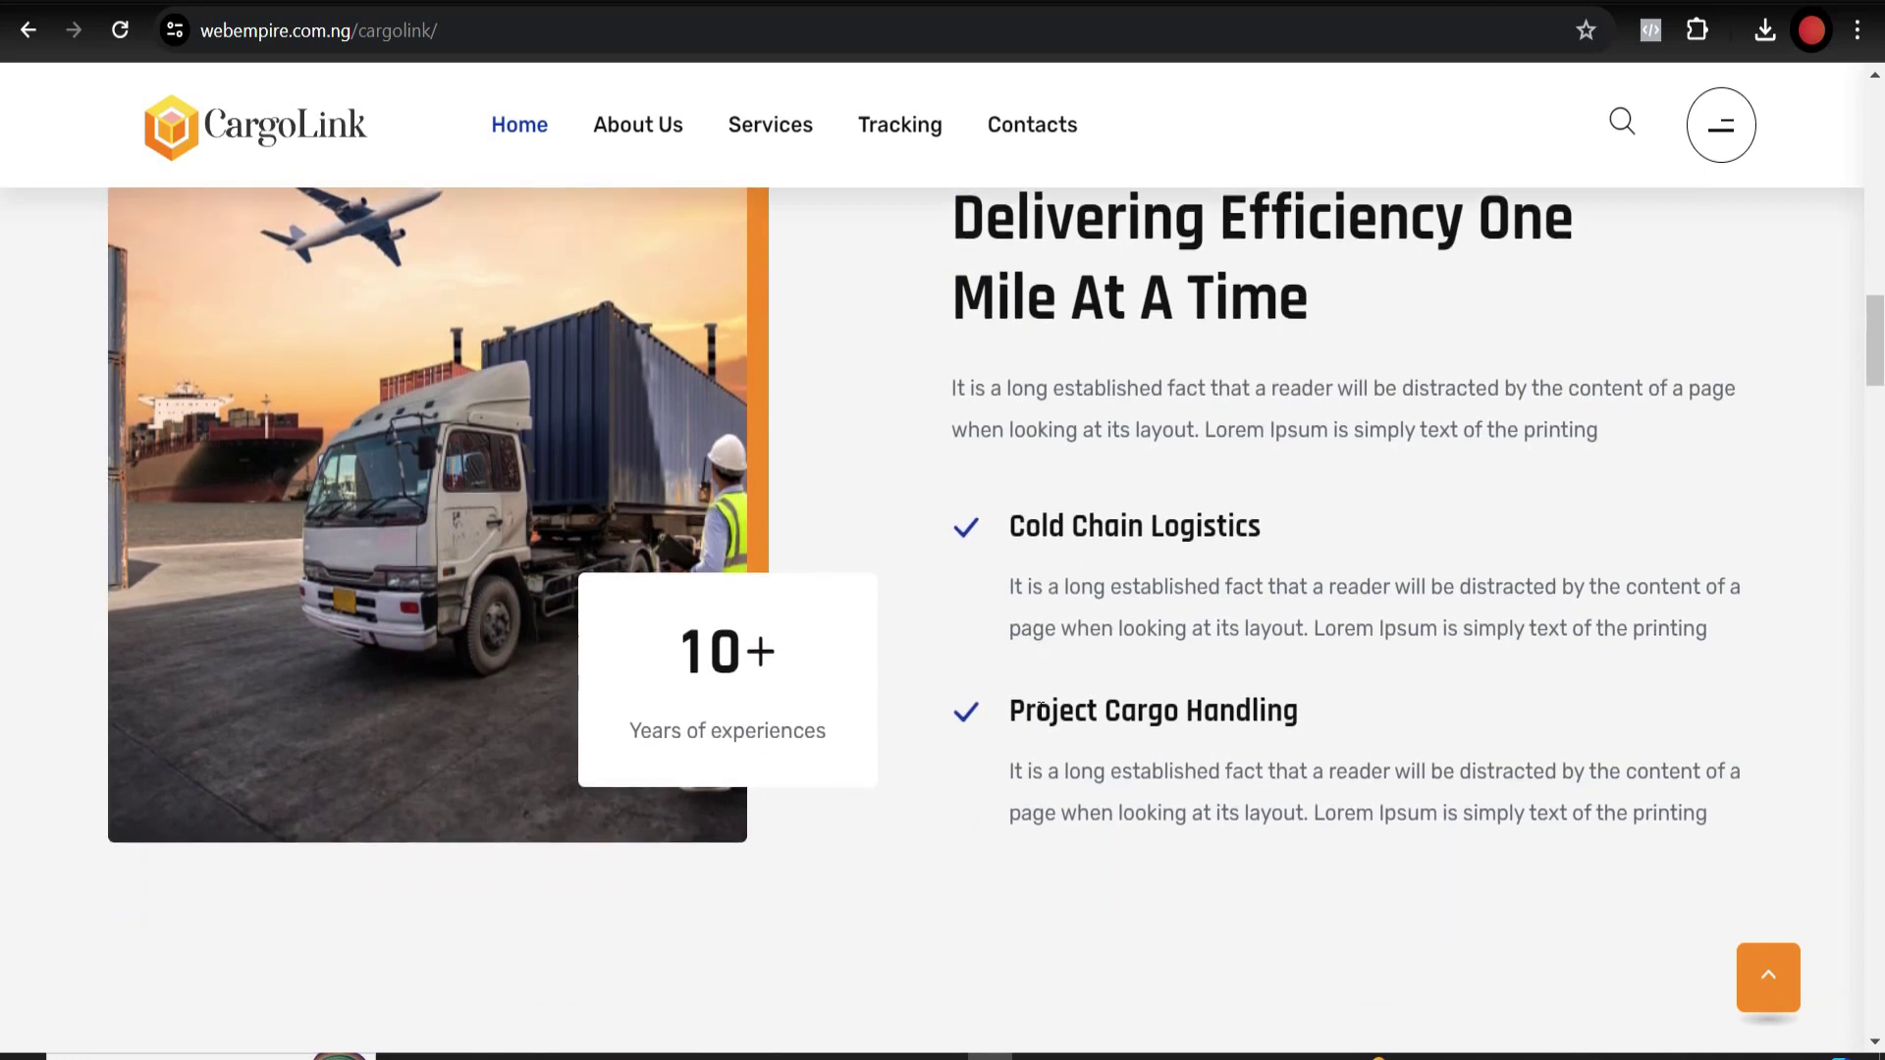
{"action": "scroll", "coordinate": [1040, 712], "scroll_direction": "down", "scroll_amount": 12}
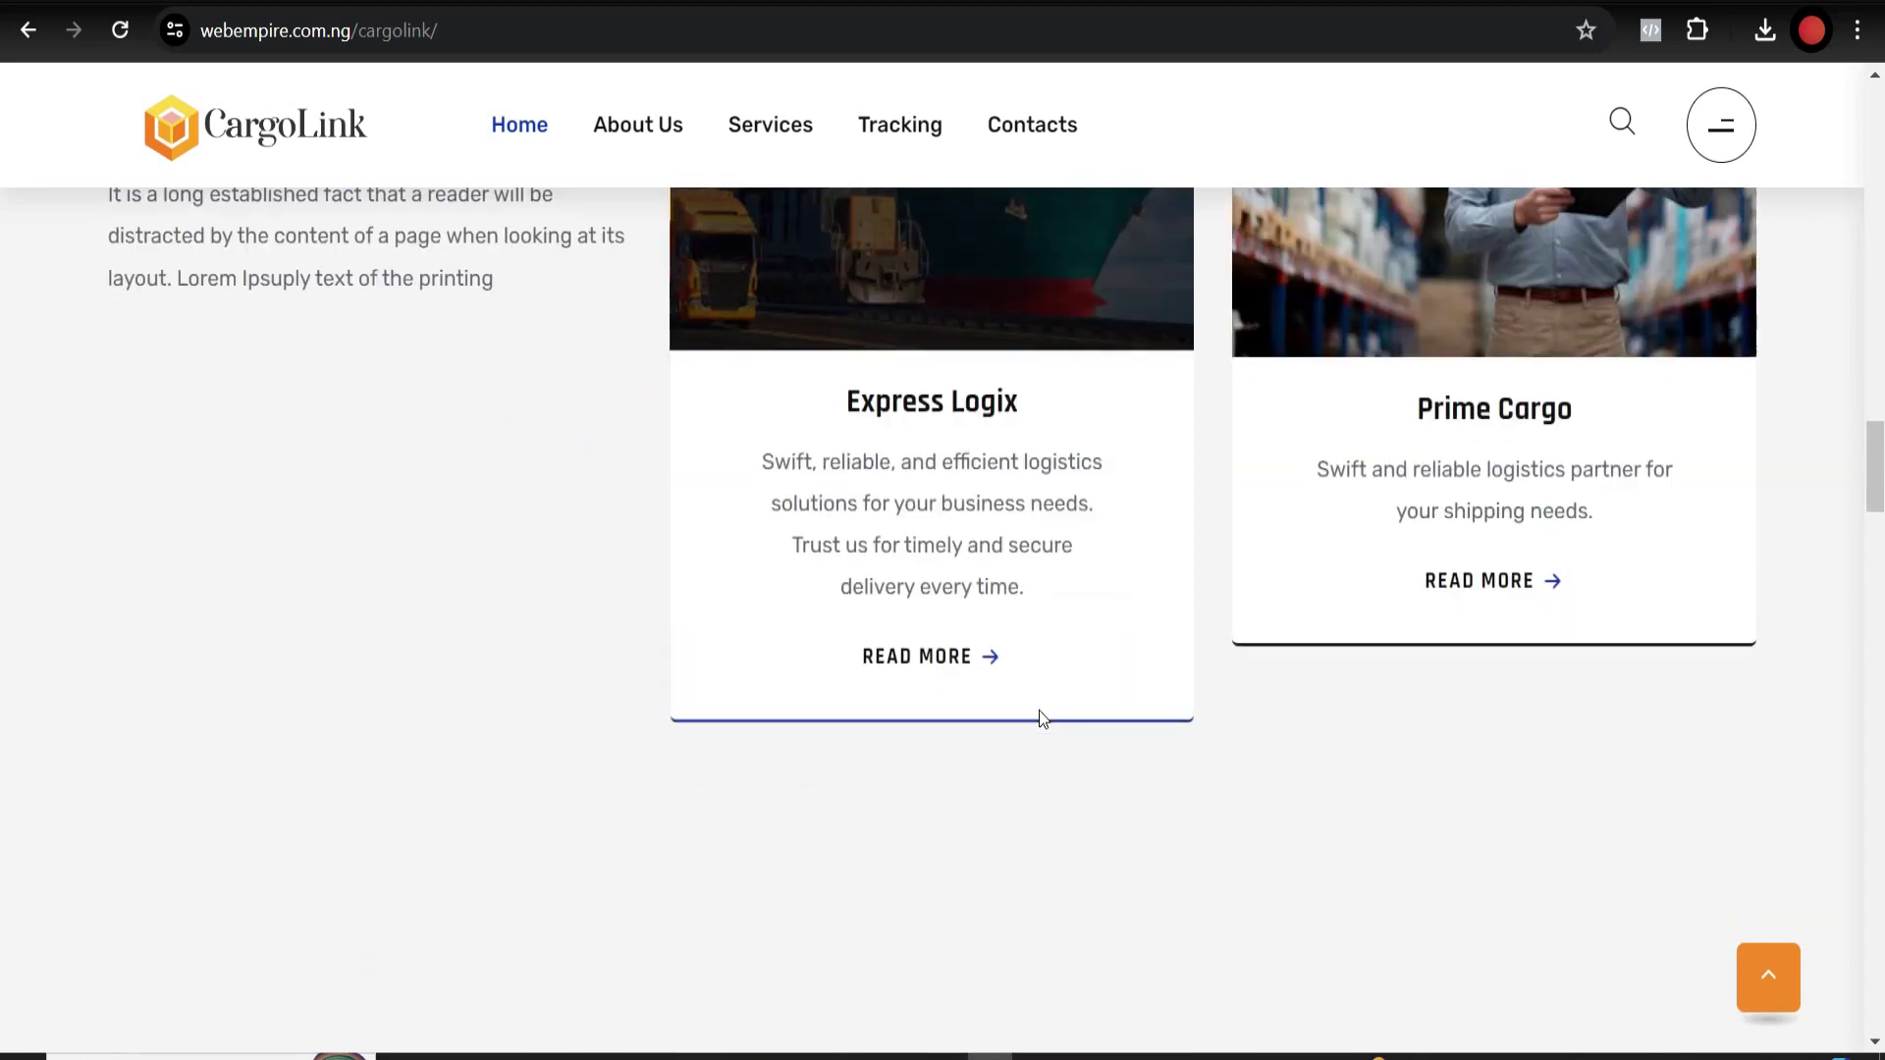
{"action": "scroll", "coordinate": [1039, 710], "scroll_direction": "up", "scroll_amount": 12}
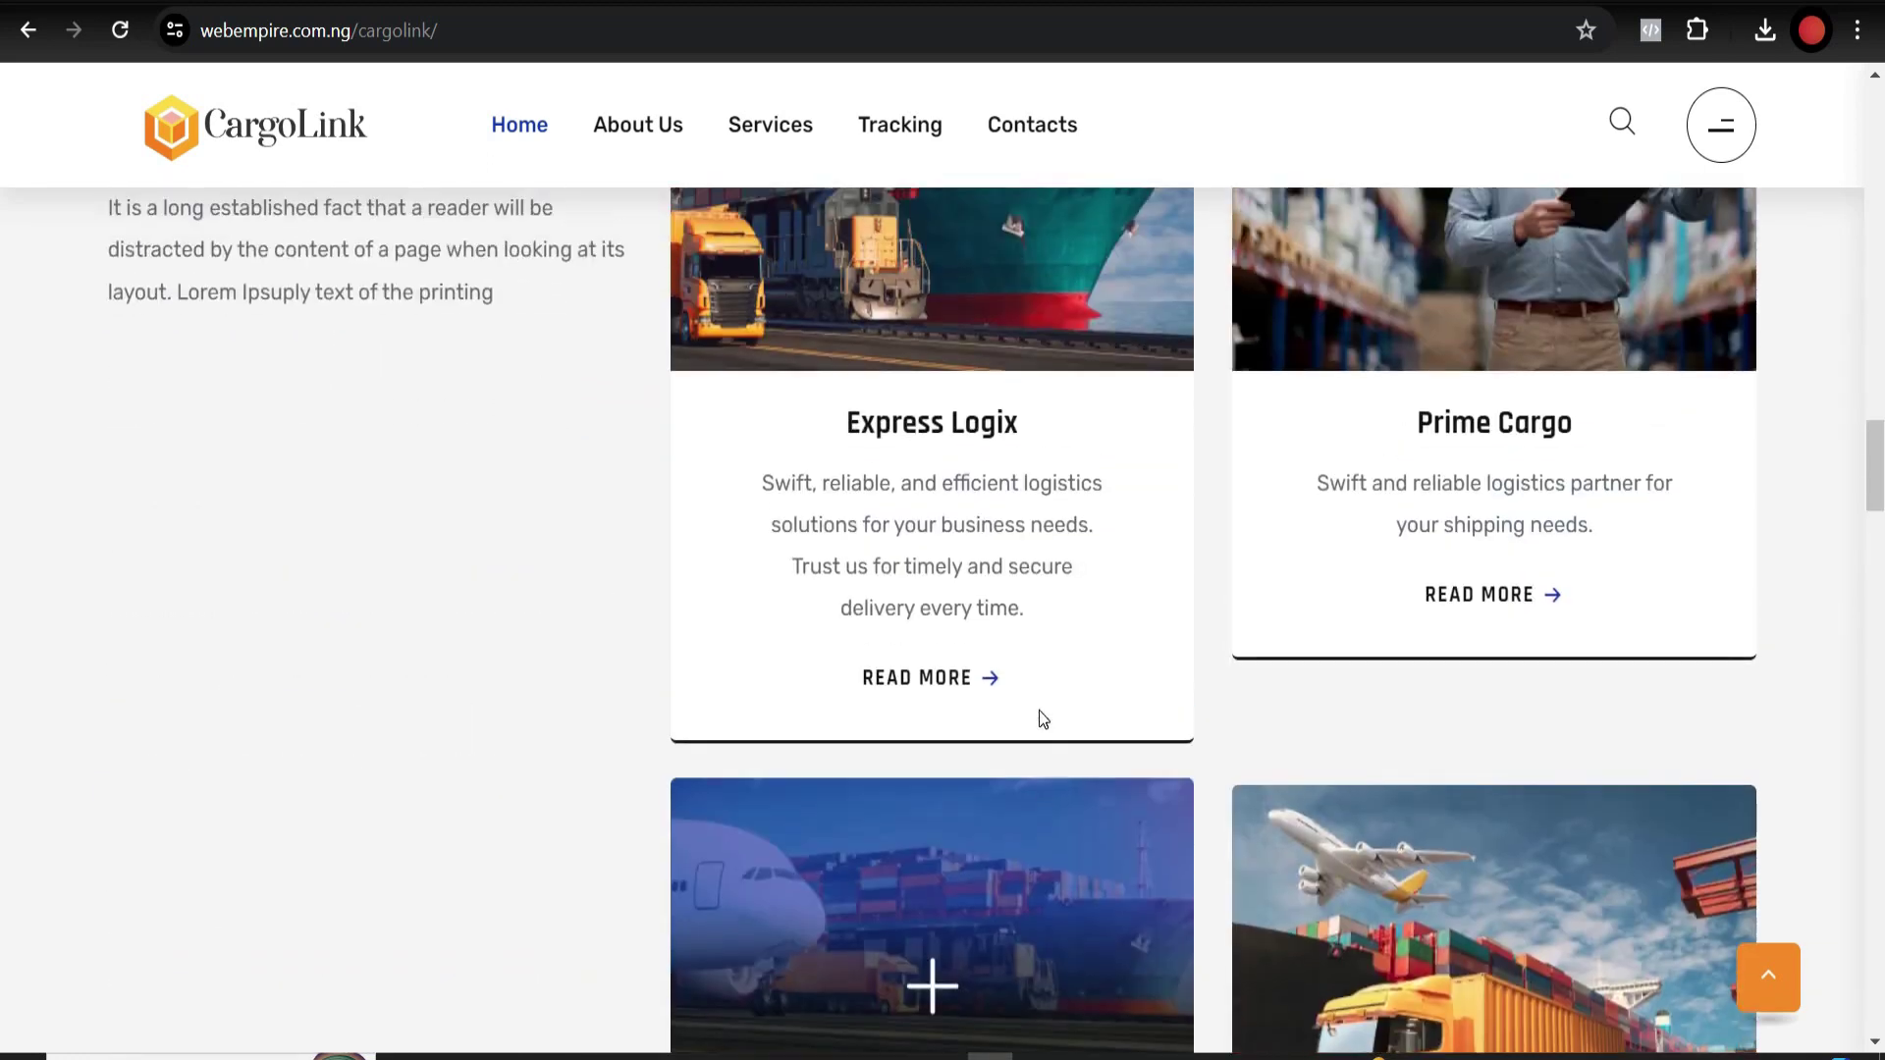
{"action": "scroll", "coordinate": [1039, 710], "scroll_direction": "down", "scroll_amount": 12}
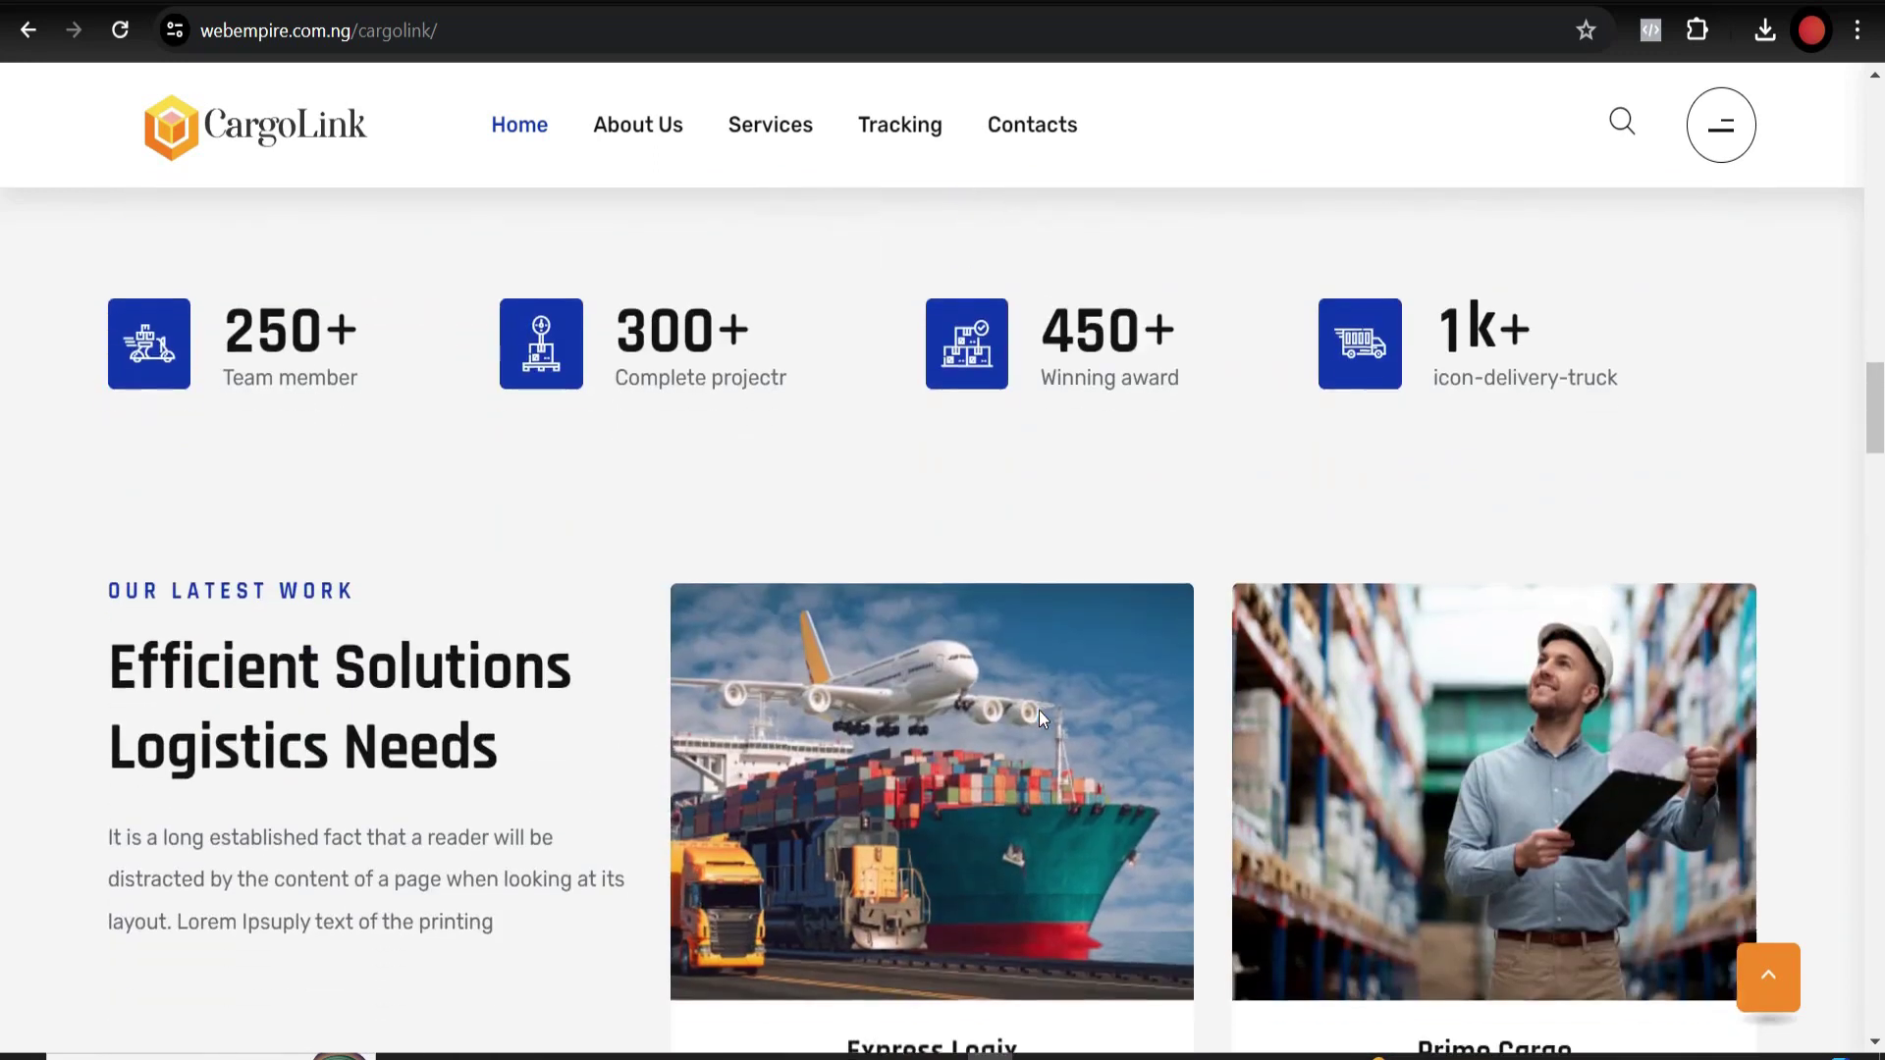
{"action": "scroll", "coordinate": [1039, 712], "scroll_direction": "down", "scroll_amount": 3}
{"action": "scroll", "coordinate": [982, 727], "scroll_direction": "up", "scroll_amount": 2}
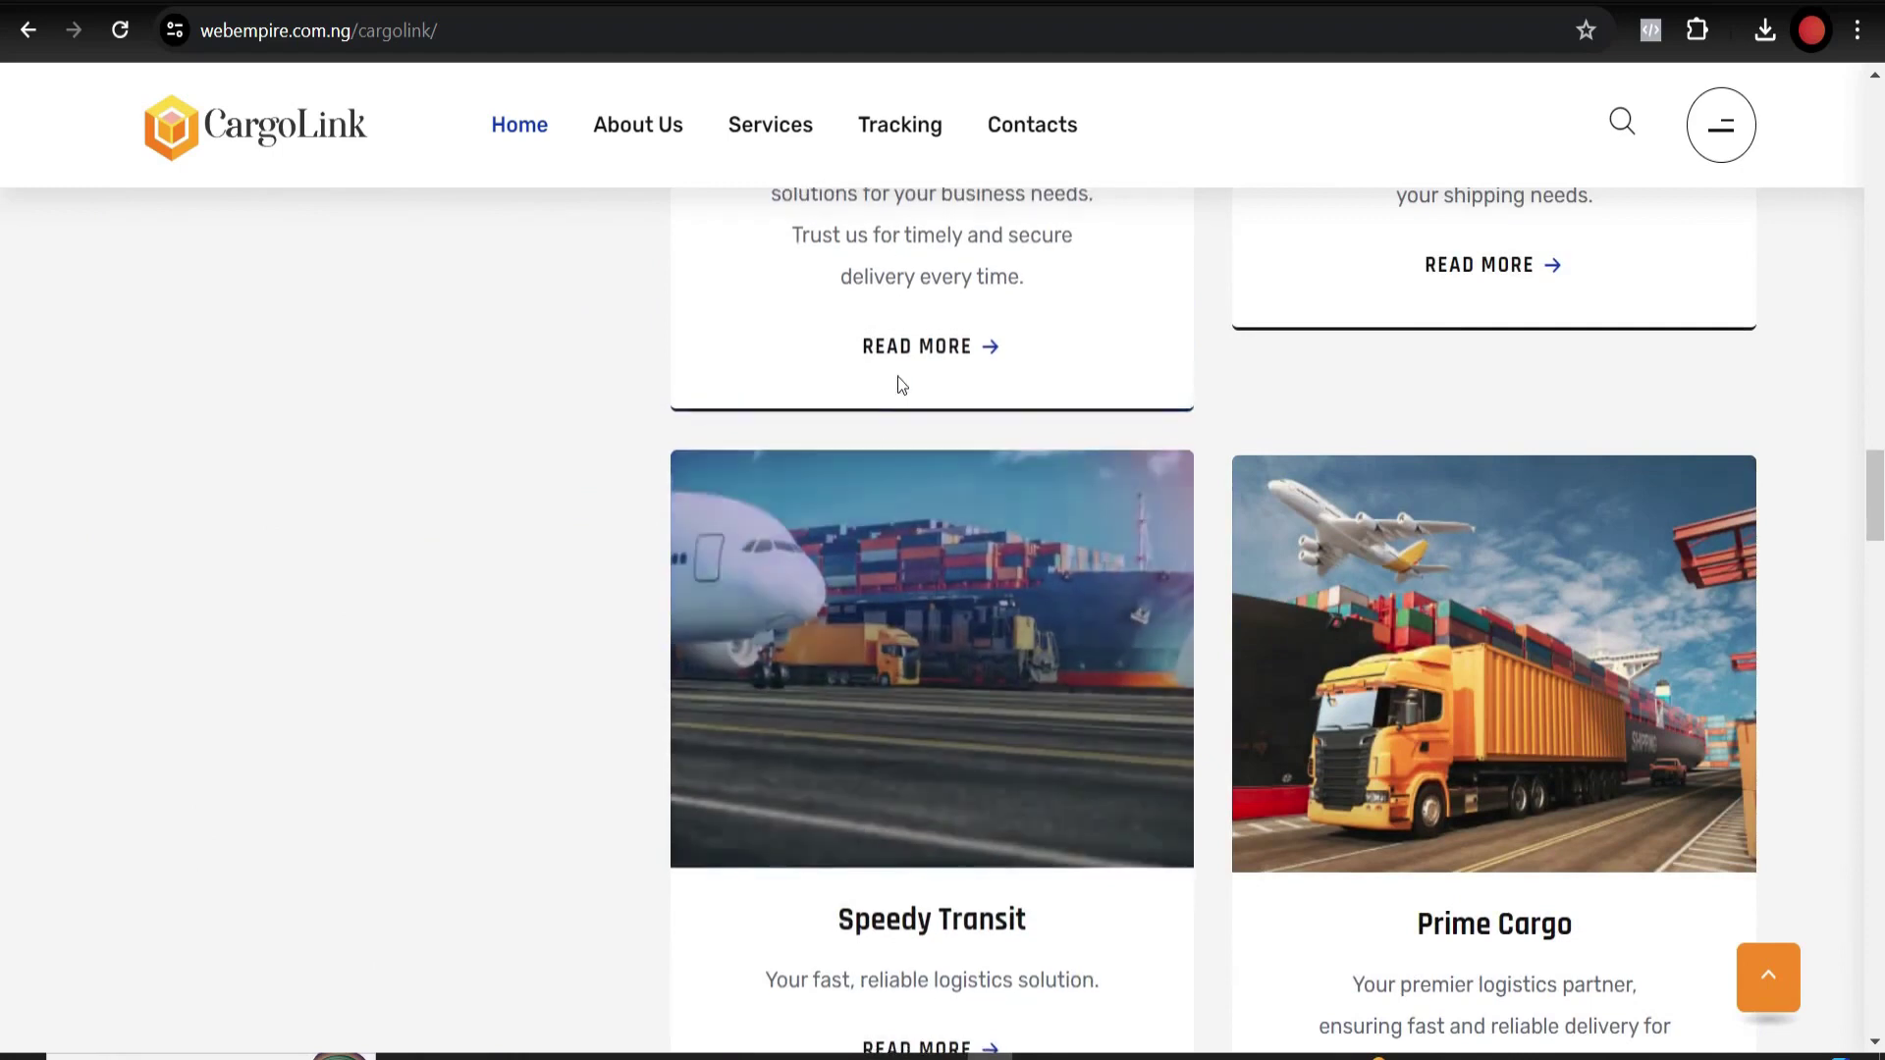
{"action": "scroll", "coordinate": [898, 378], "scroll_direction": "up", "scroll_amount": 8}
{"action": "scroll", "coordinate": [898, 375], "scroll_direction": "up", "scroll_amount": 8}
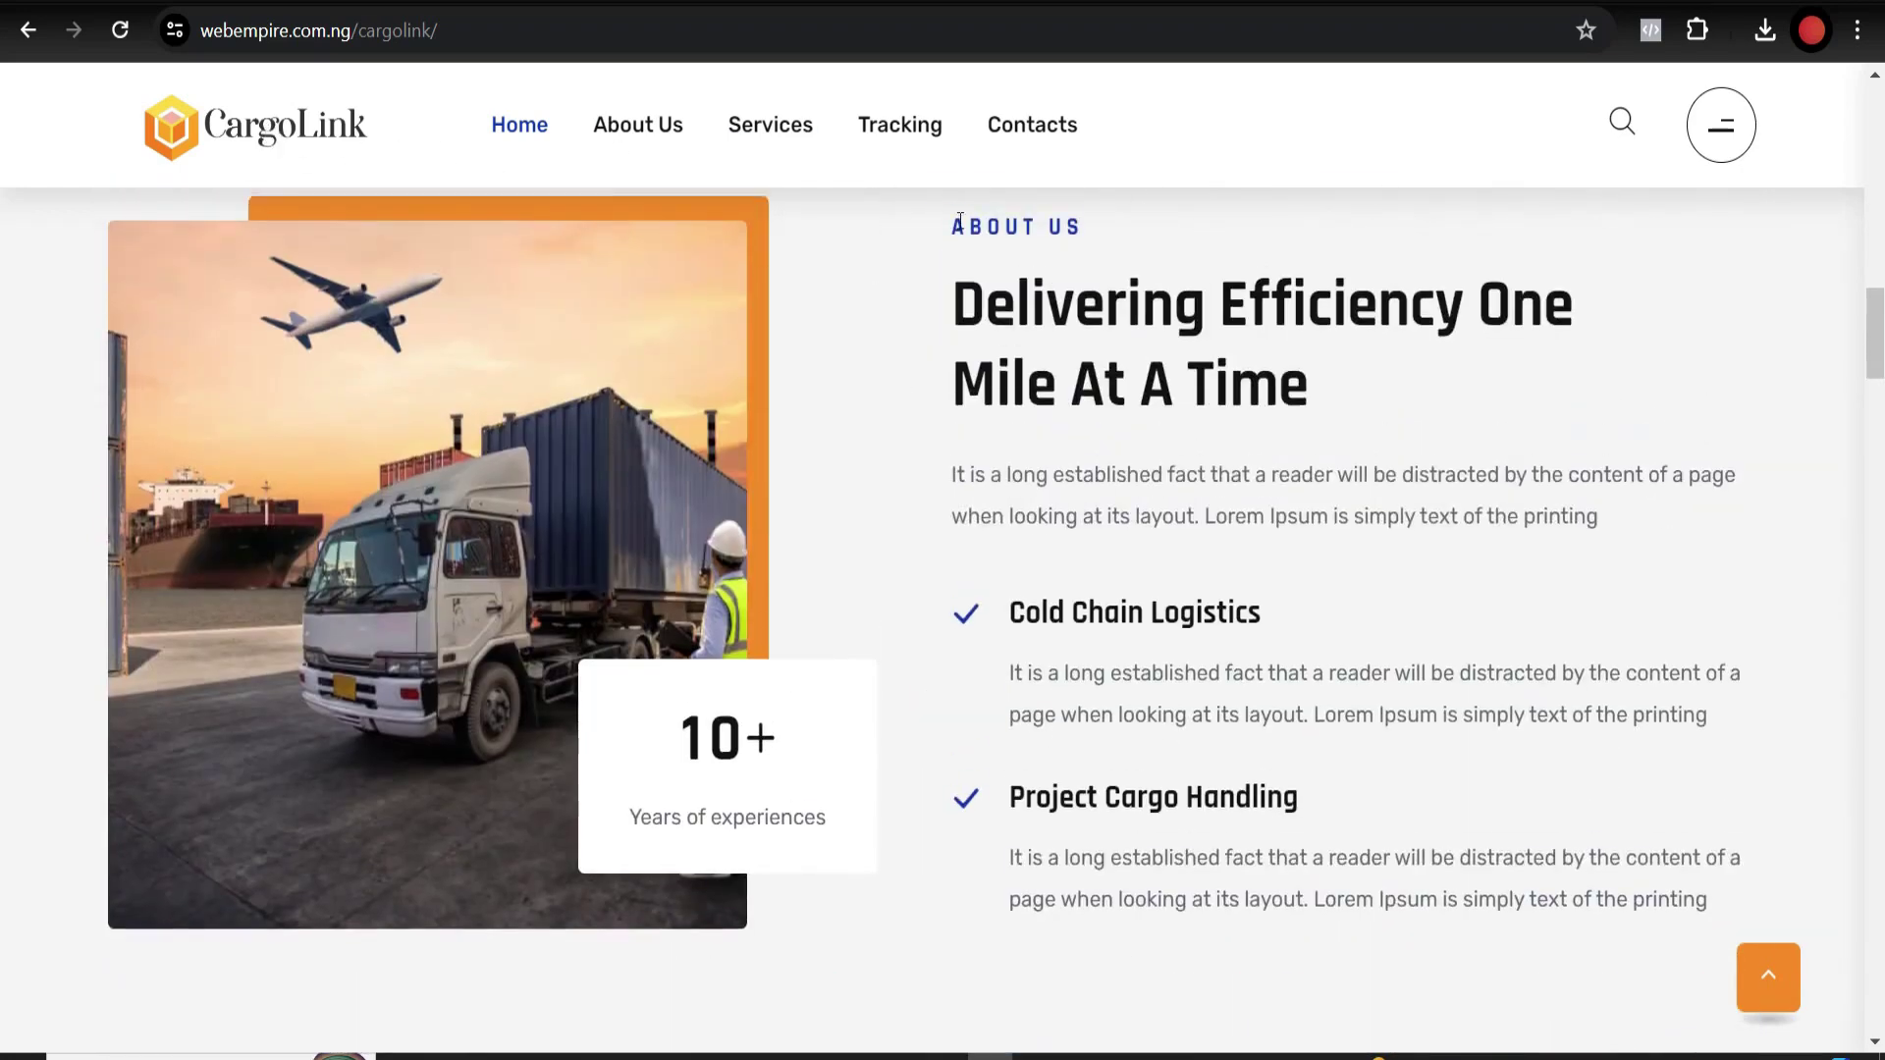
{"action": "scroll", "coordinate": [1095, 727], "scroll_direction": "down", "scroll_amount": 4}
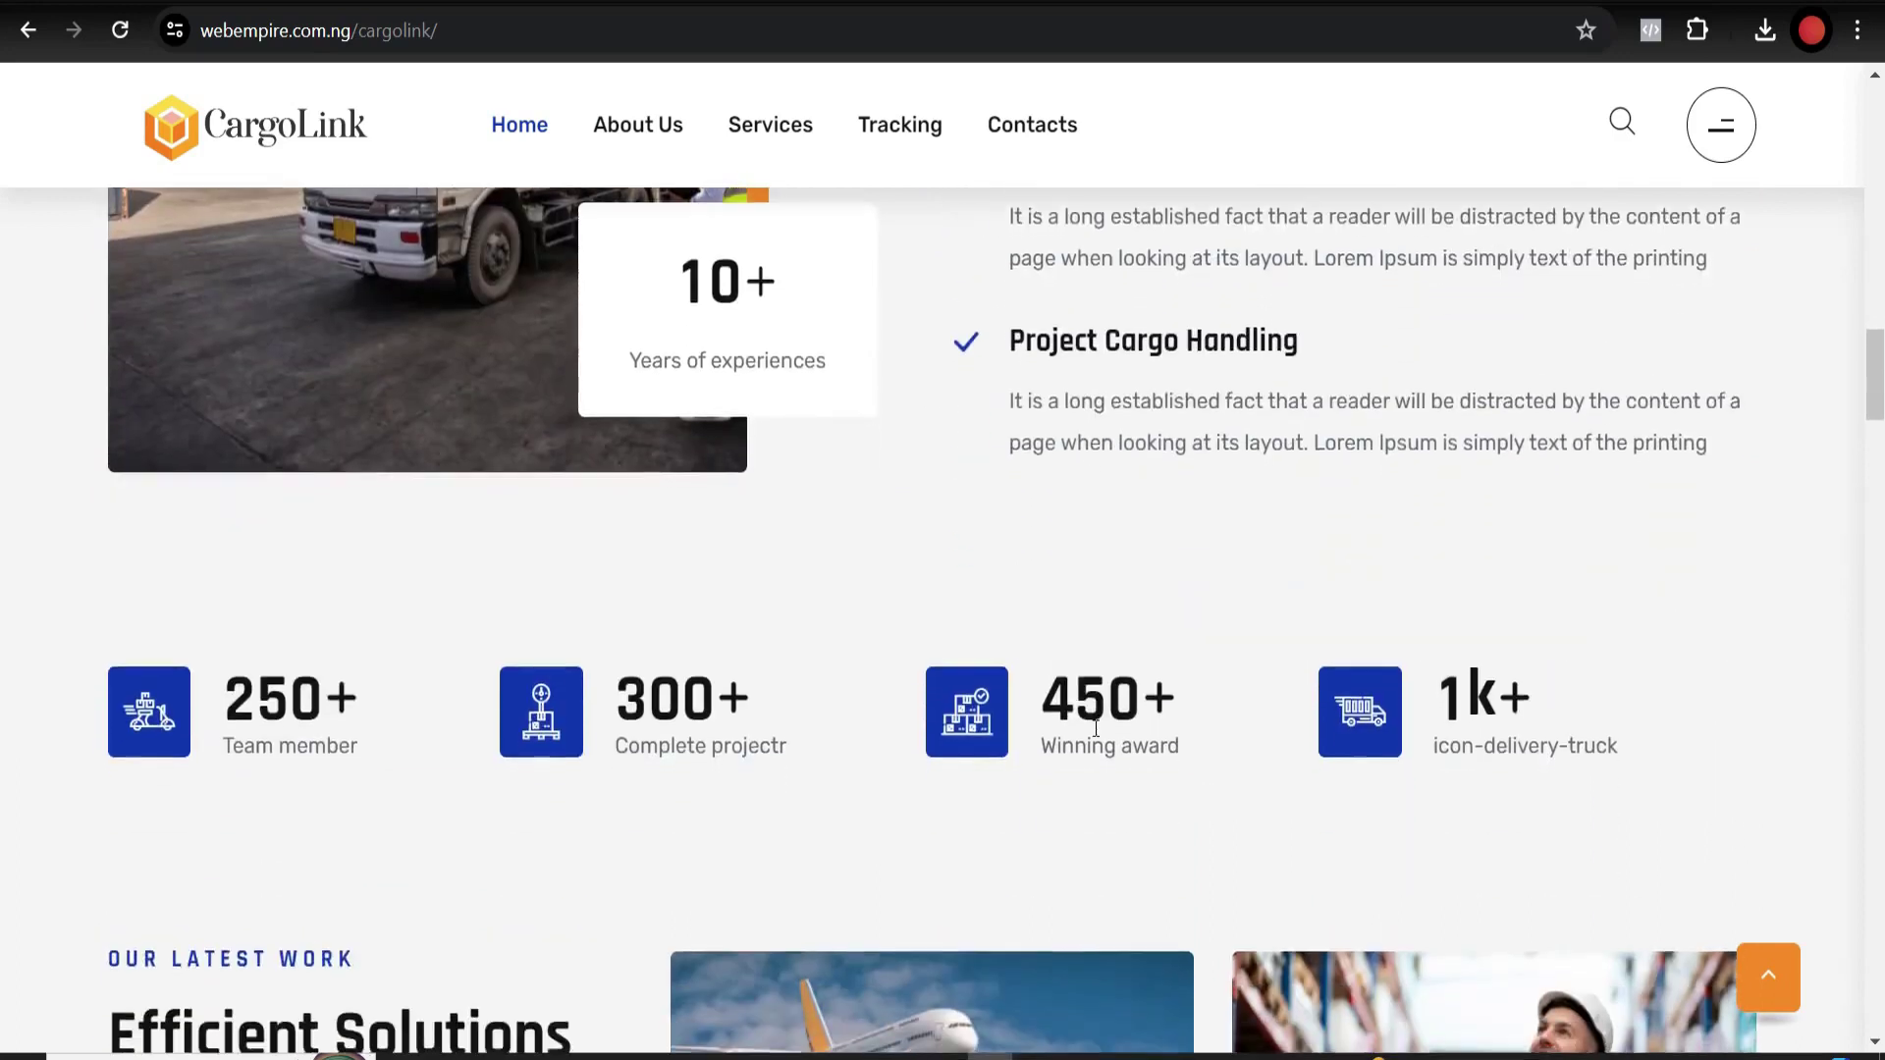
{"action": "scroll", "coordinate": [1096, 728], "scroll_direction": "down", "scroll_amount": 20}
{"action": "scroll", "coordinate": [1096, 729], "scroll_direction": "down", "scroll_amount": 15}
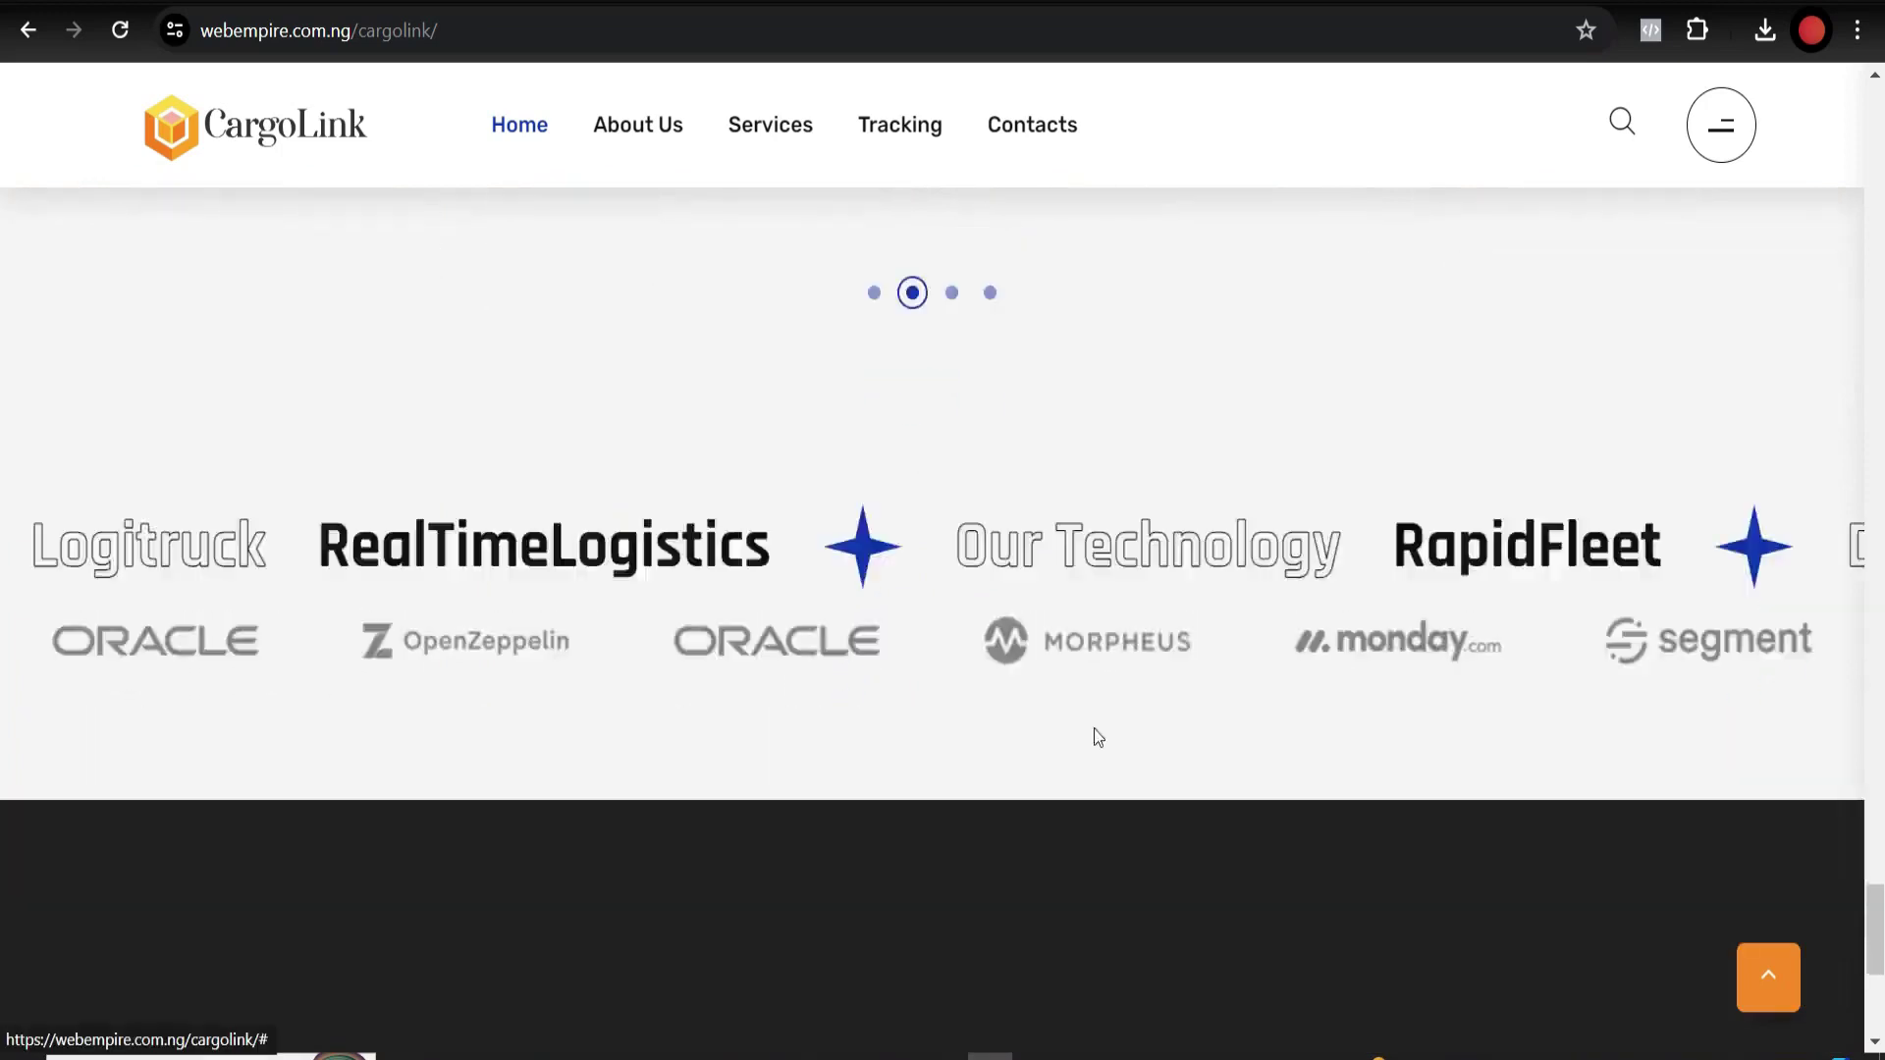
{"action": "scroll", "coordinate": [1095, 732], "scroll_direction": "down", "scroll_amount": 5}
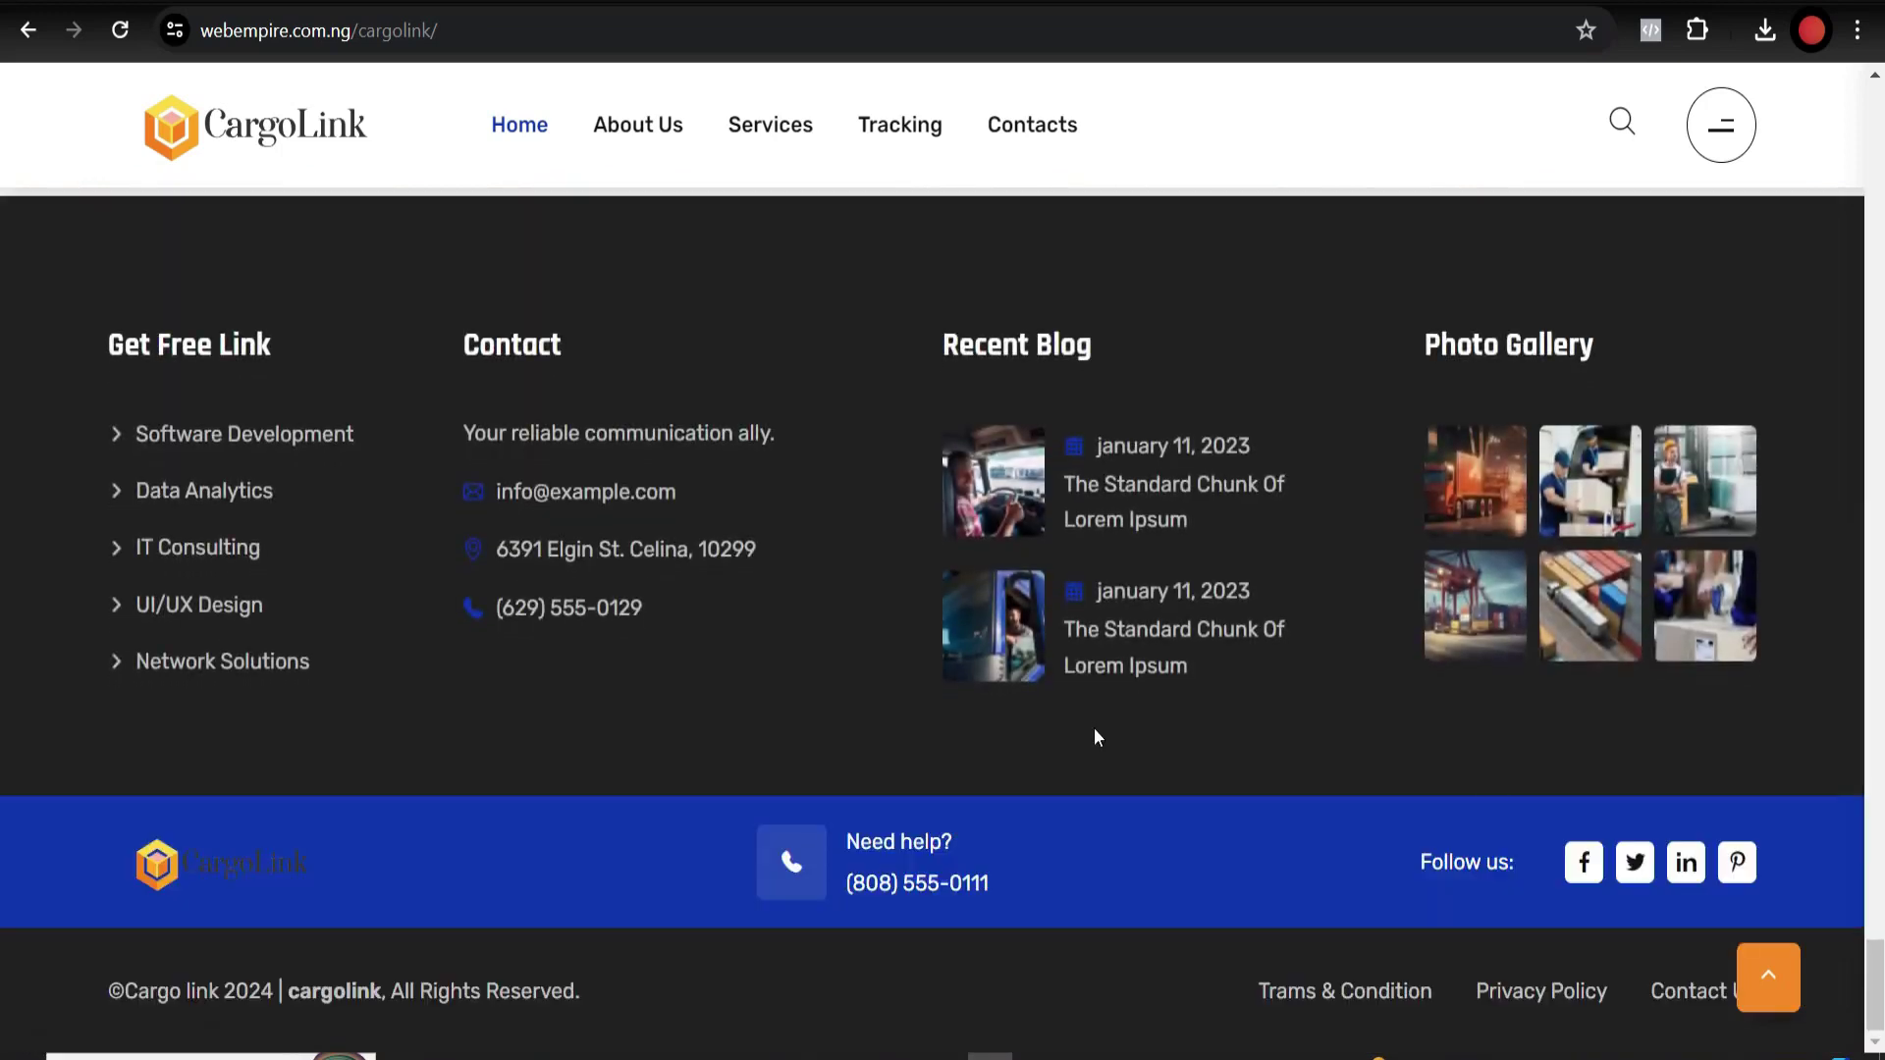
{"action": "scroll", "coordinate": [1097, 737], "scroll_direction": "up", "scroll_amount": 15}
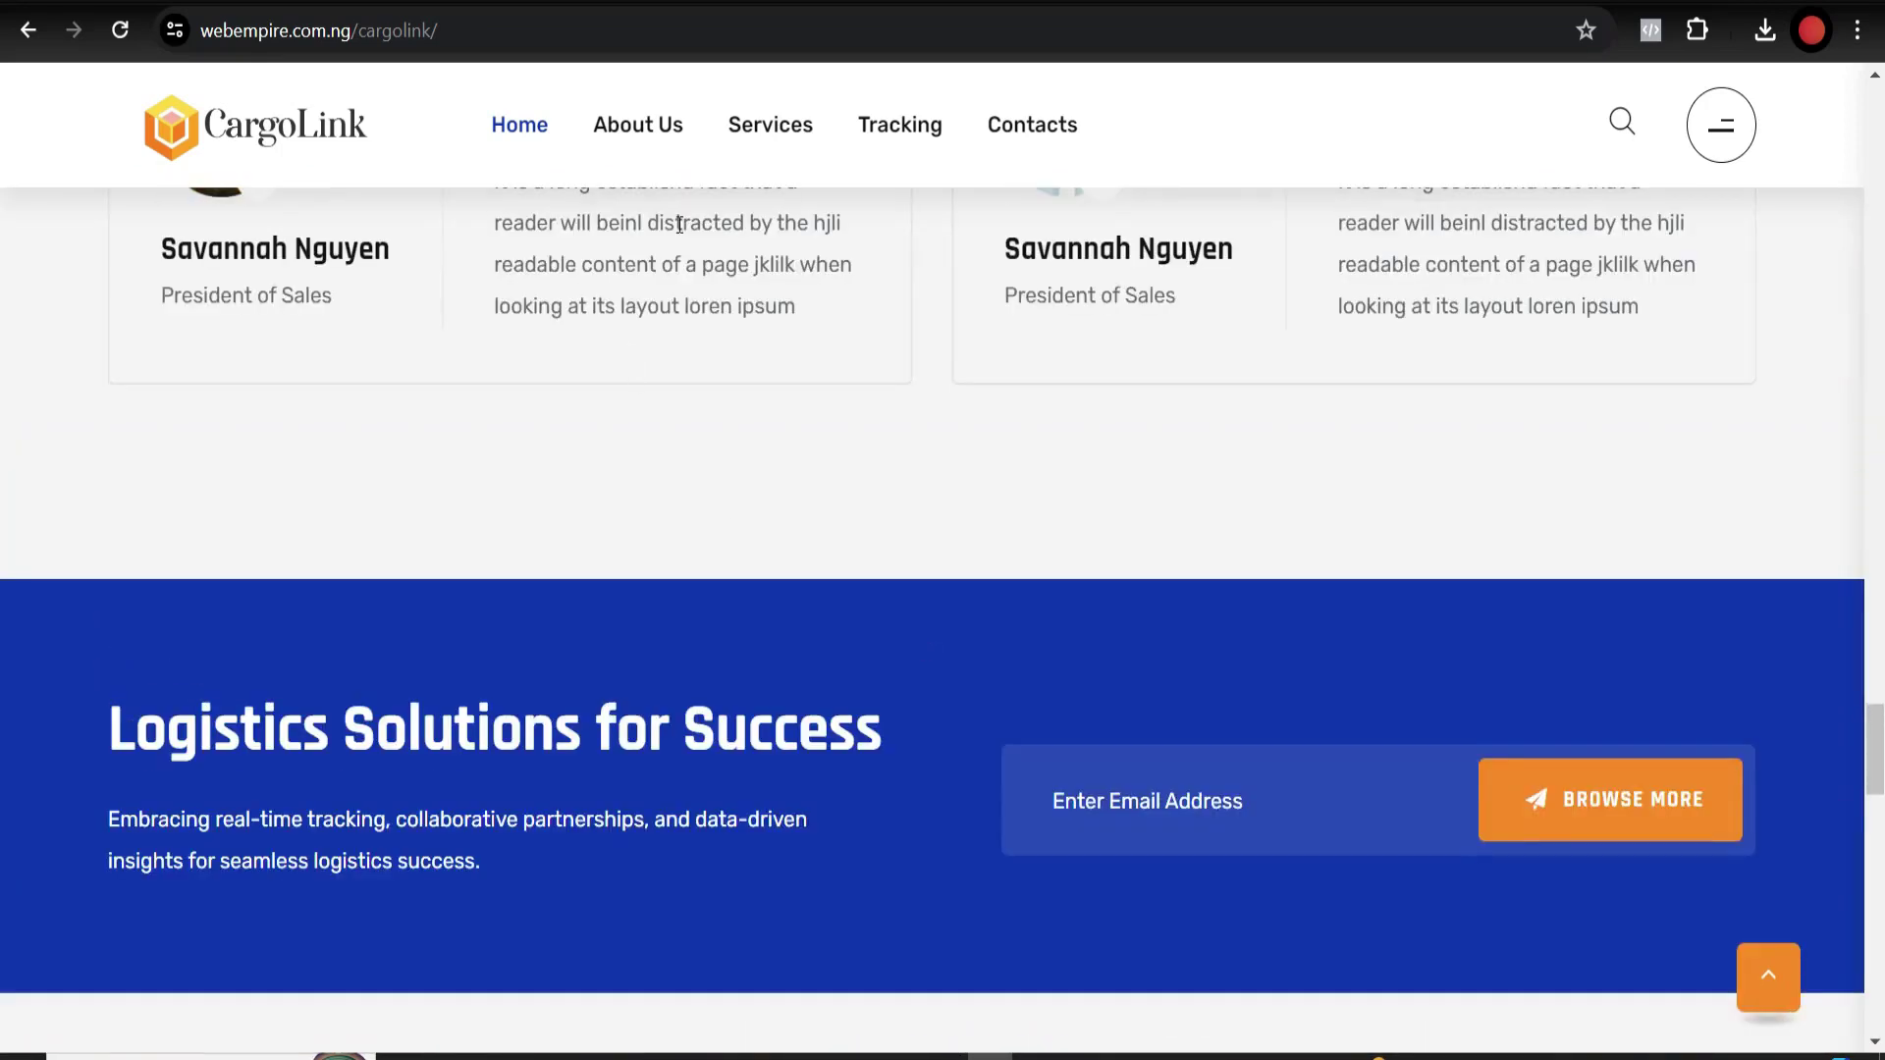
Open the About Us, Services, Tracking and Contacts nav links each in a new background tab.
{"action": "right_click", "coordinate": [632, 124]}
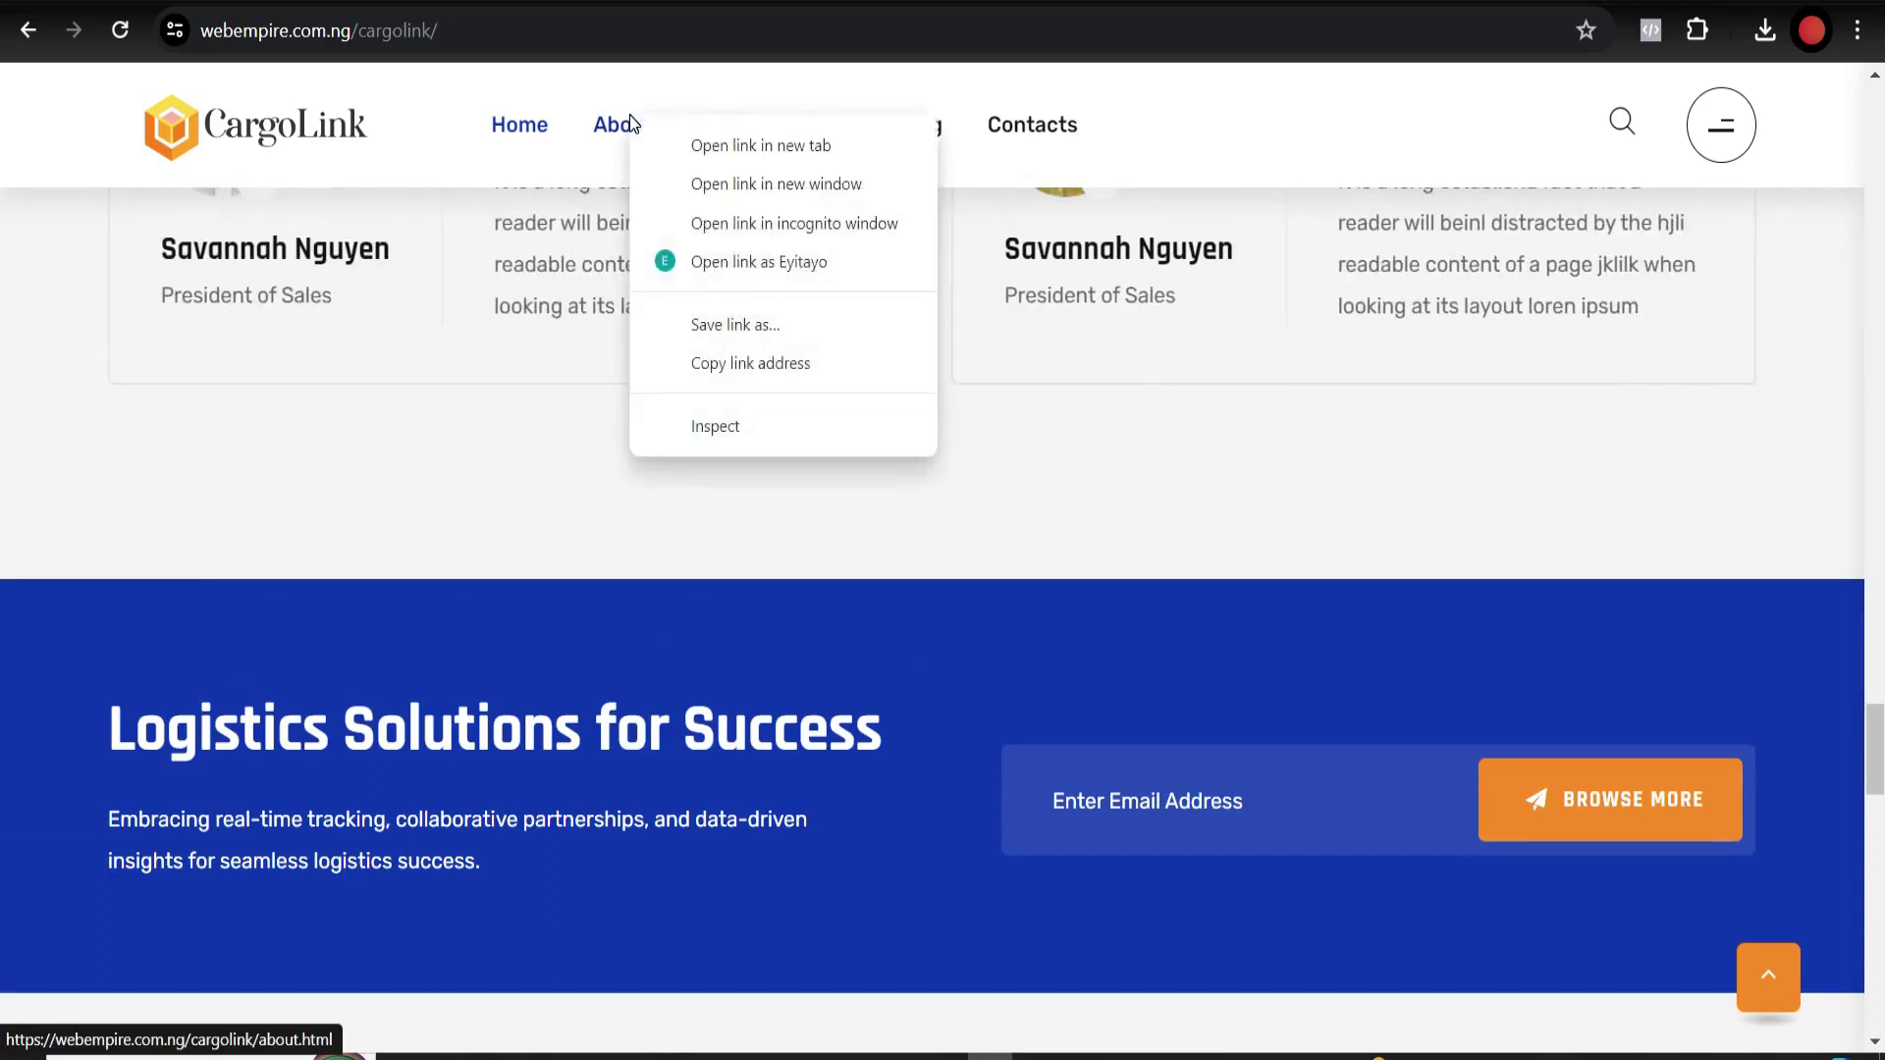
{"action": "left_click", "coordinate": [728, 148]}
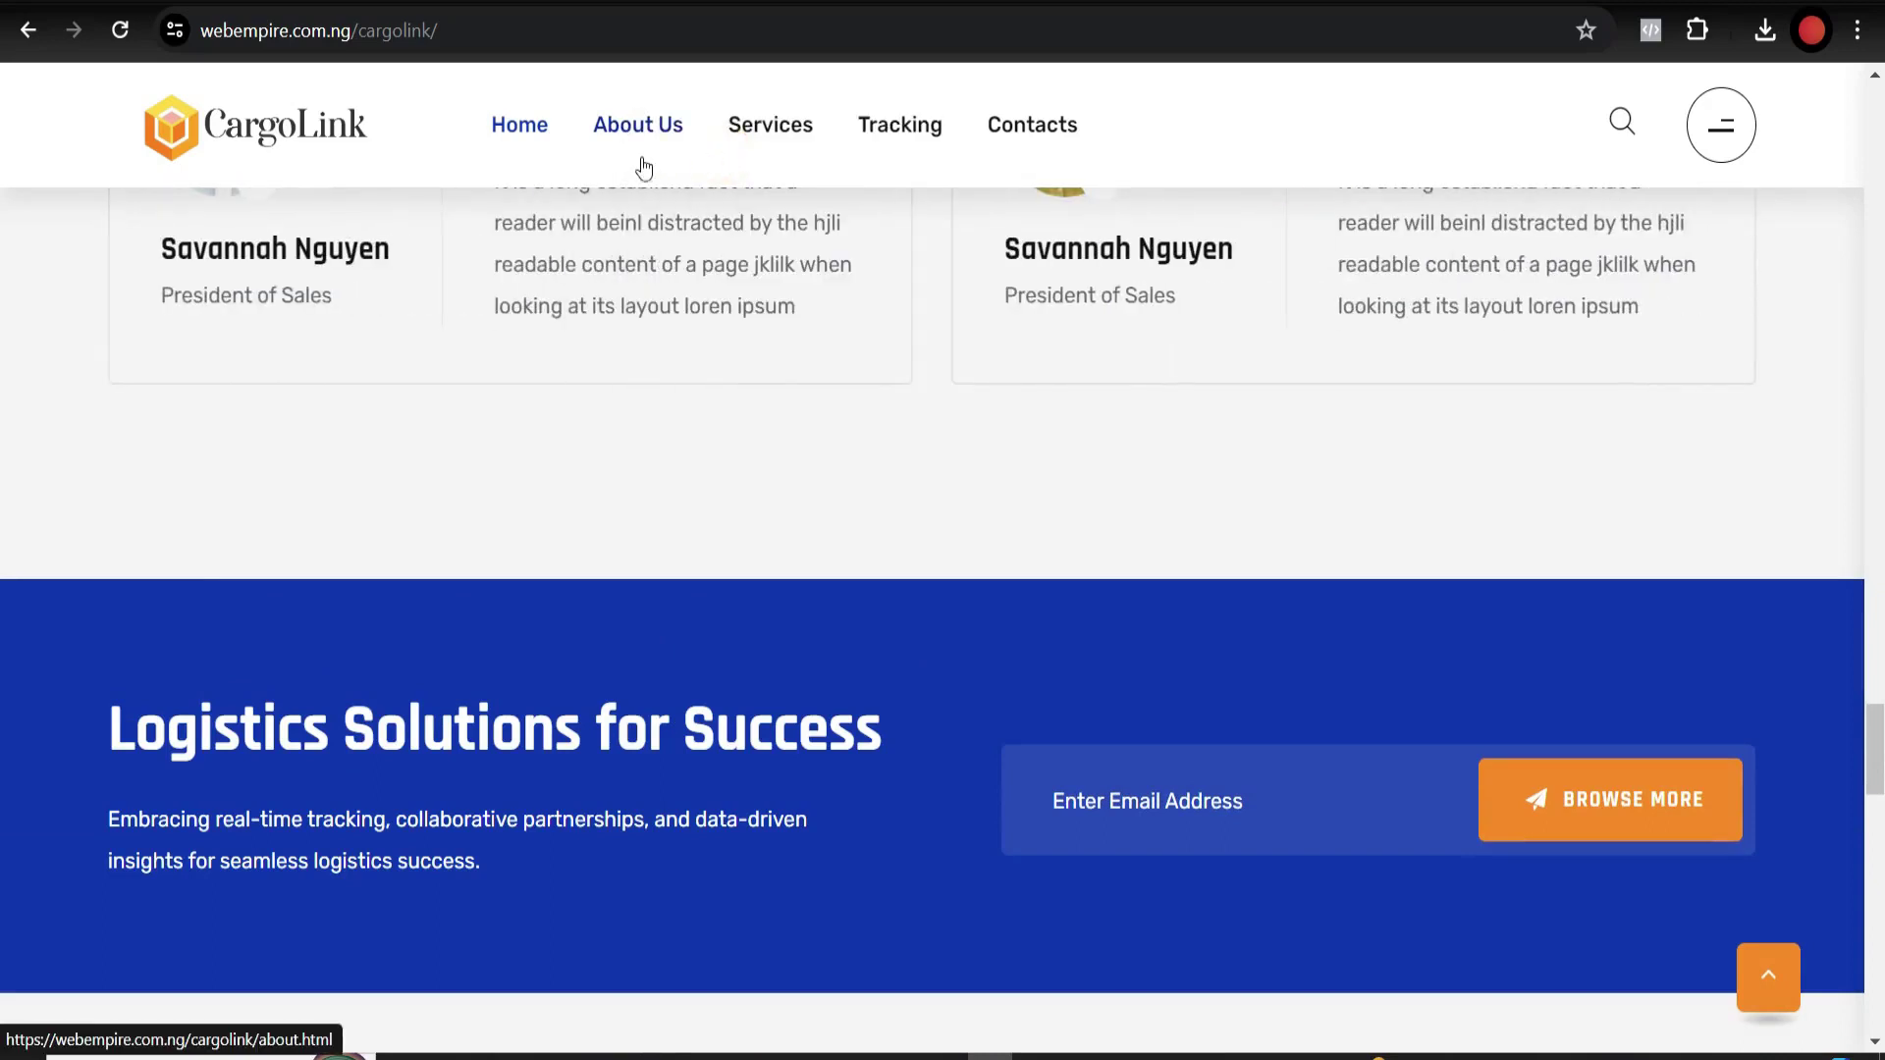
{"action": "right_click", "coordinate": [785, 138]}
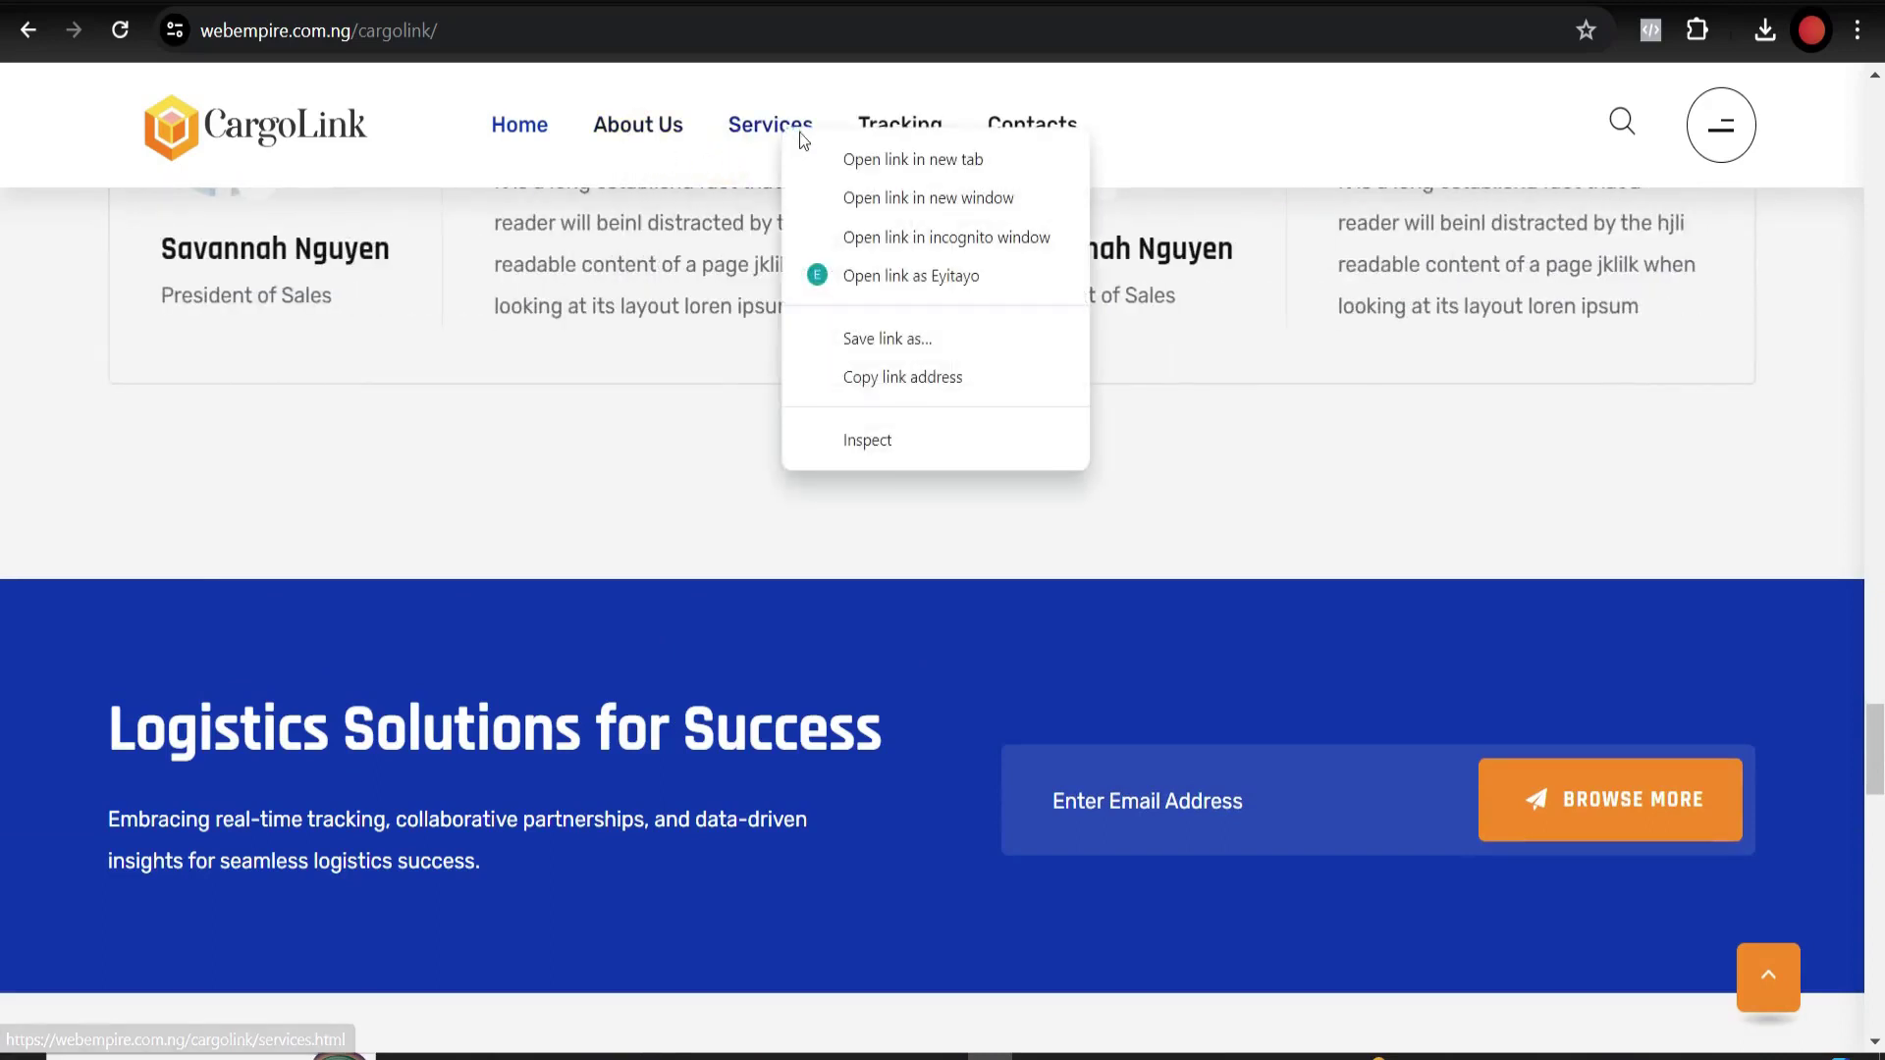
{"action": "left_click", "coordinate": [864, 157]}
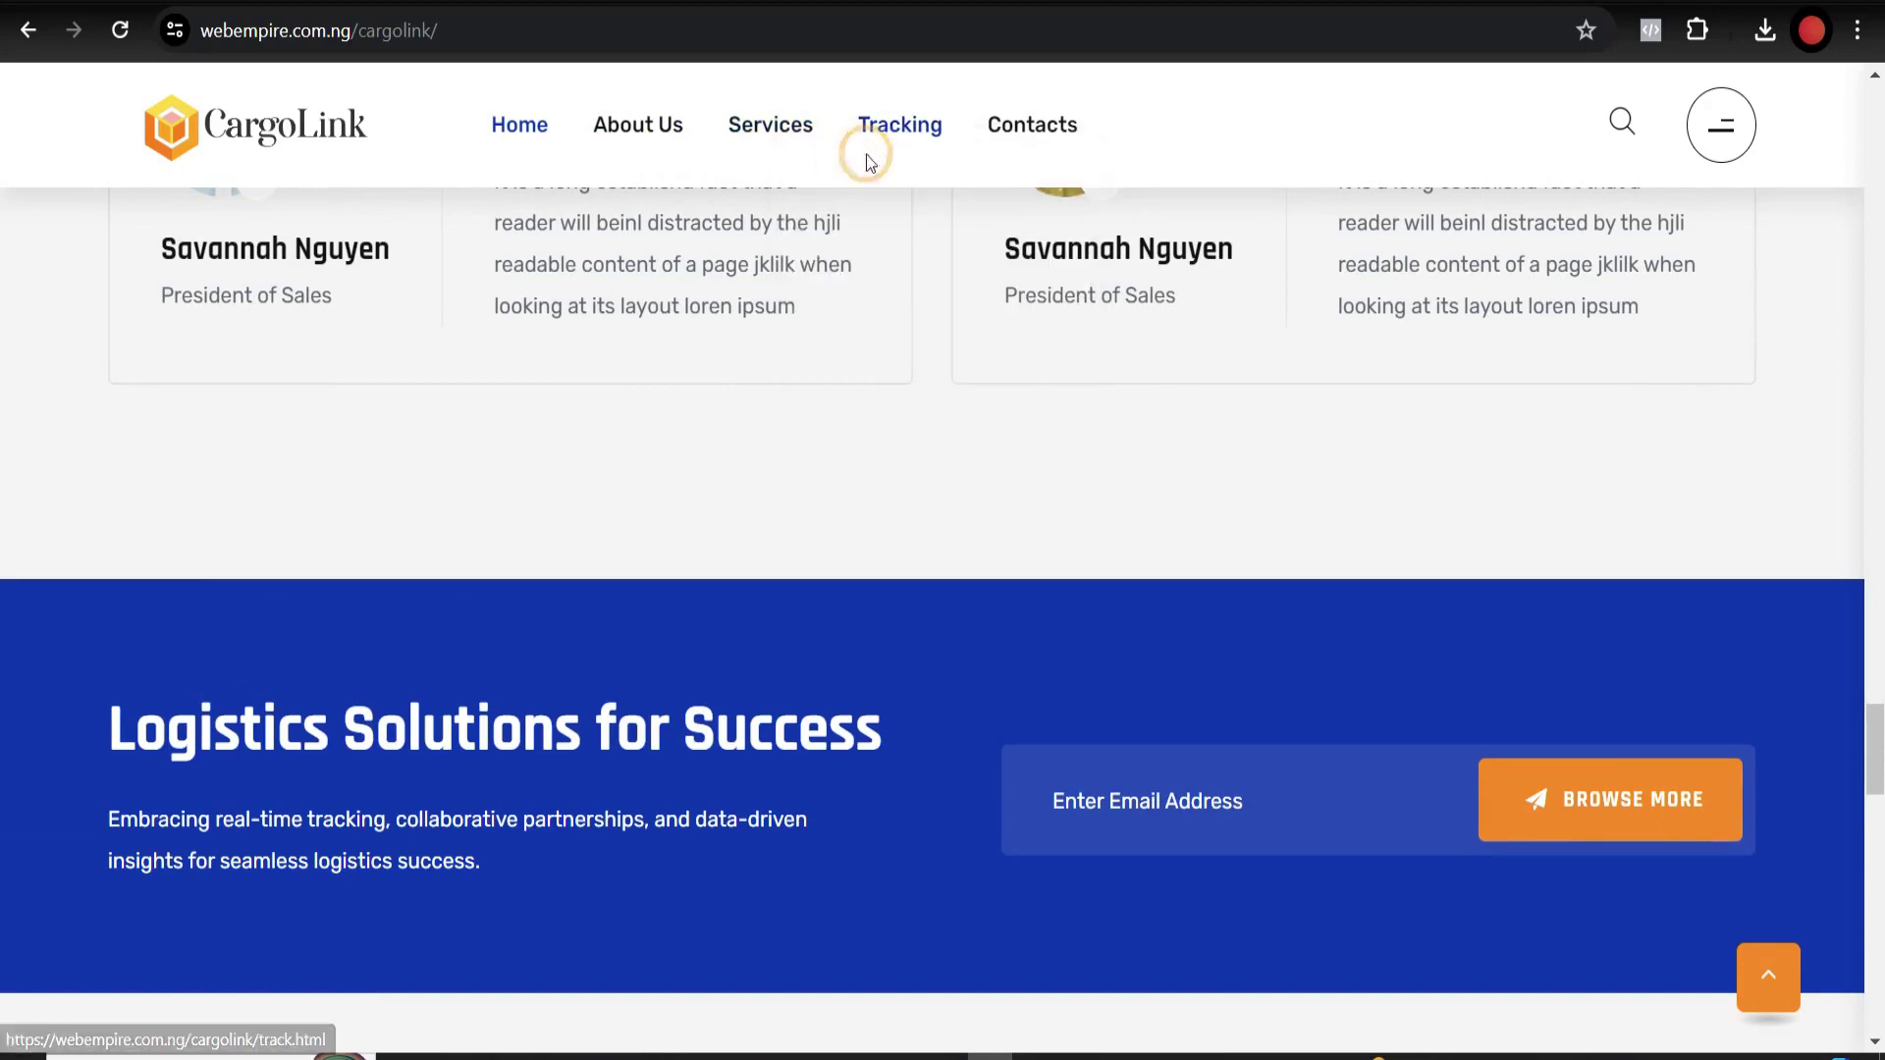
{"action": "right_click", "coordinate": [1029, 131]}
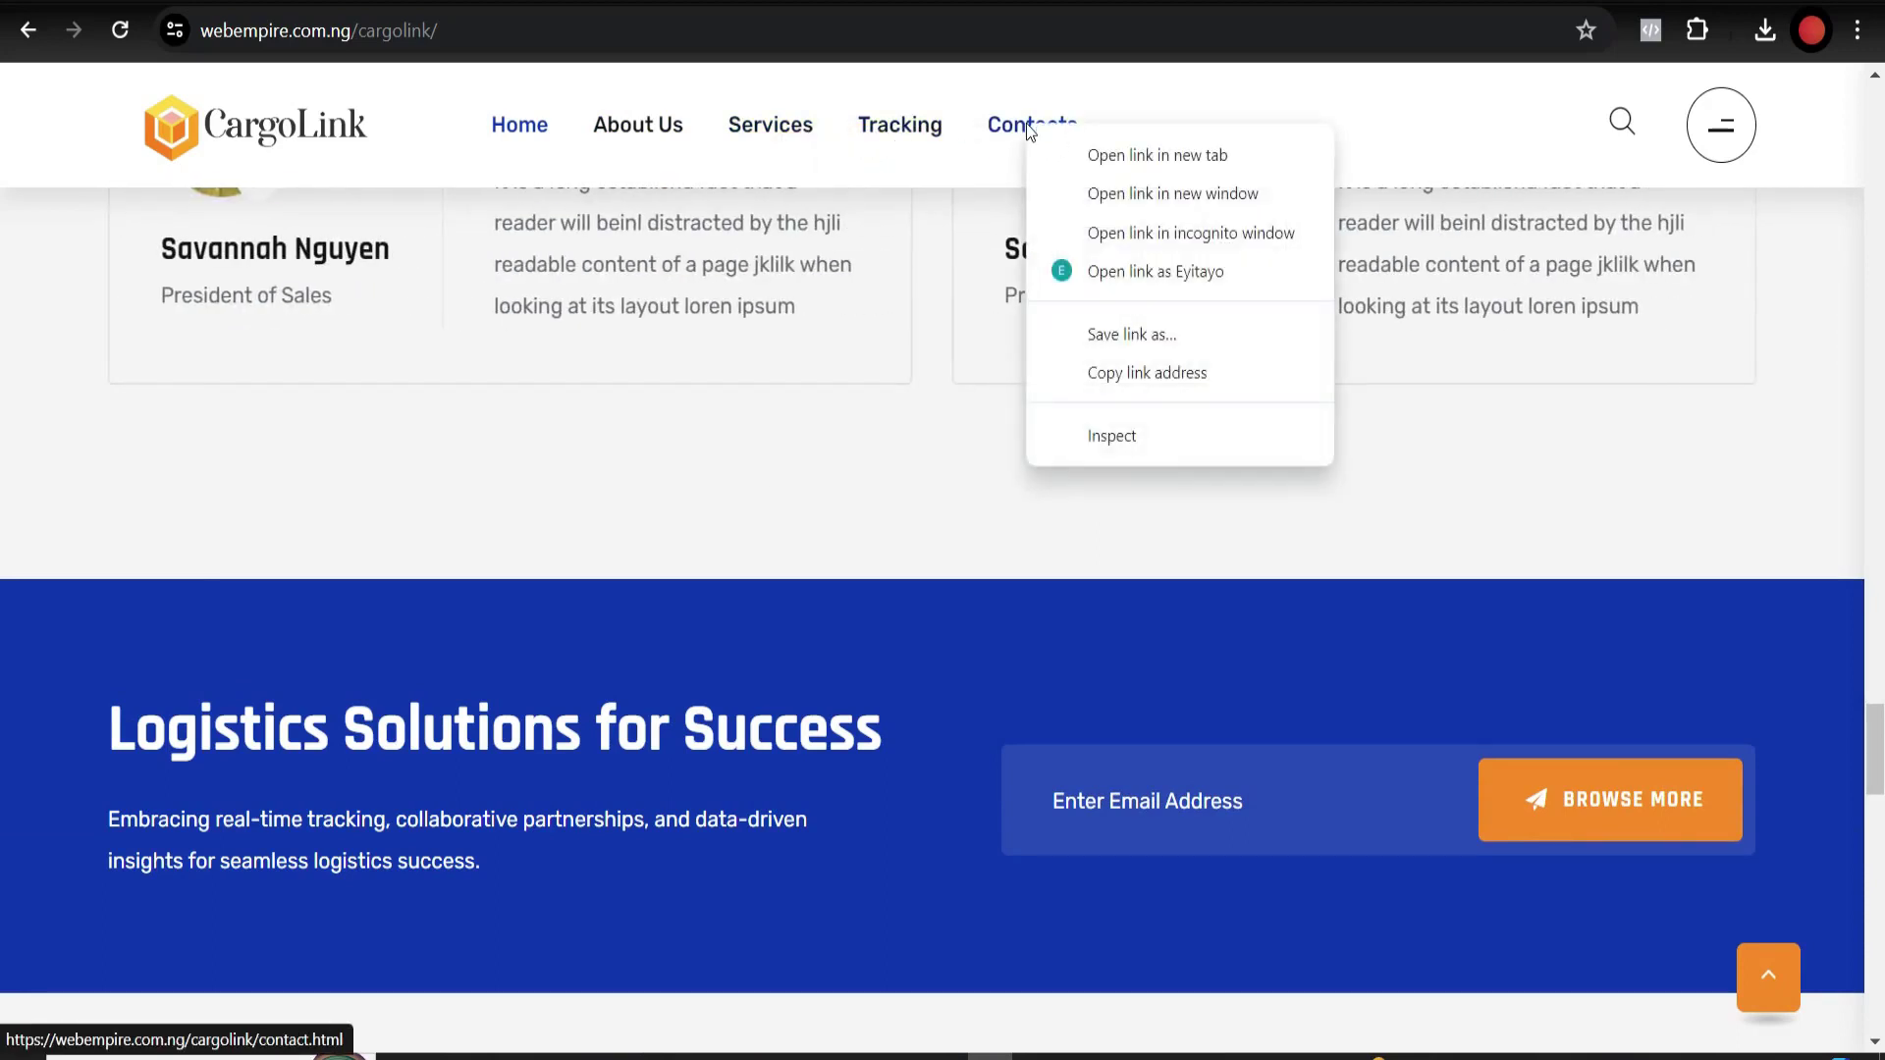
{"action": "right_click", "coordinate": [911, 147]}
{"action": "left_click", "coordinate": [1016, 172]}
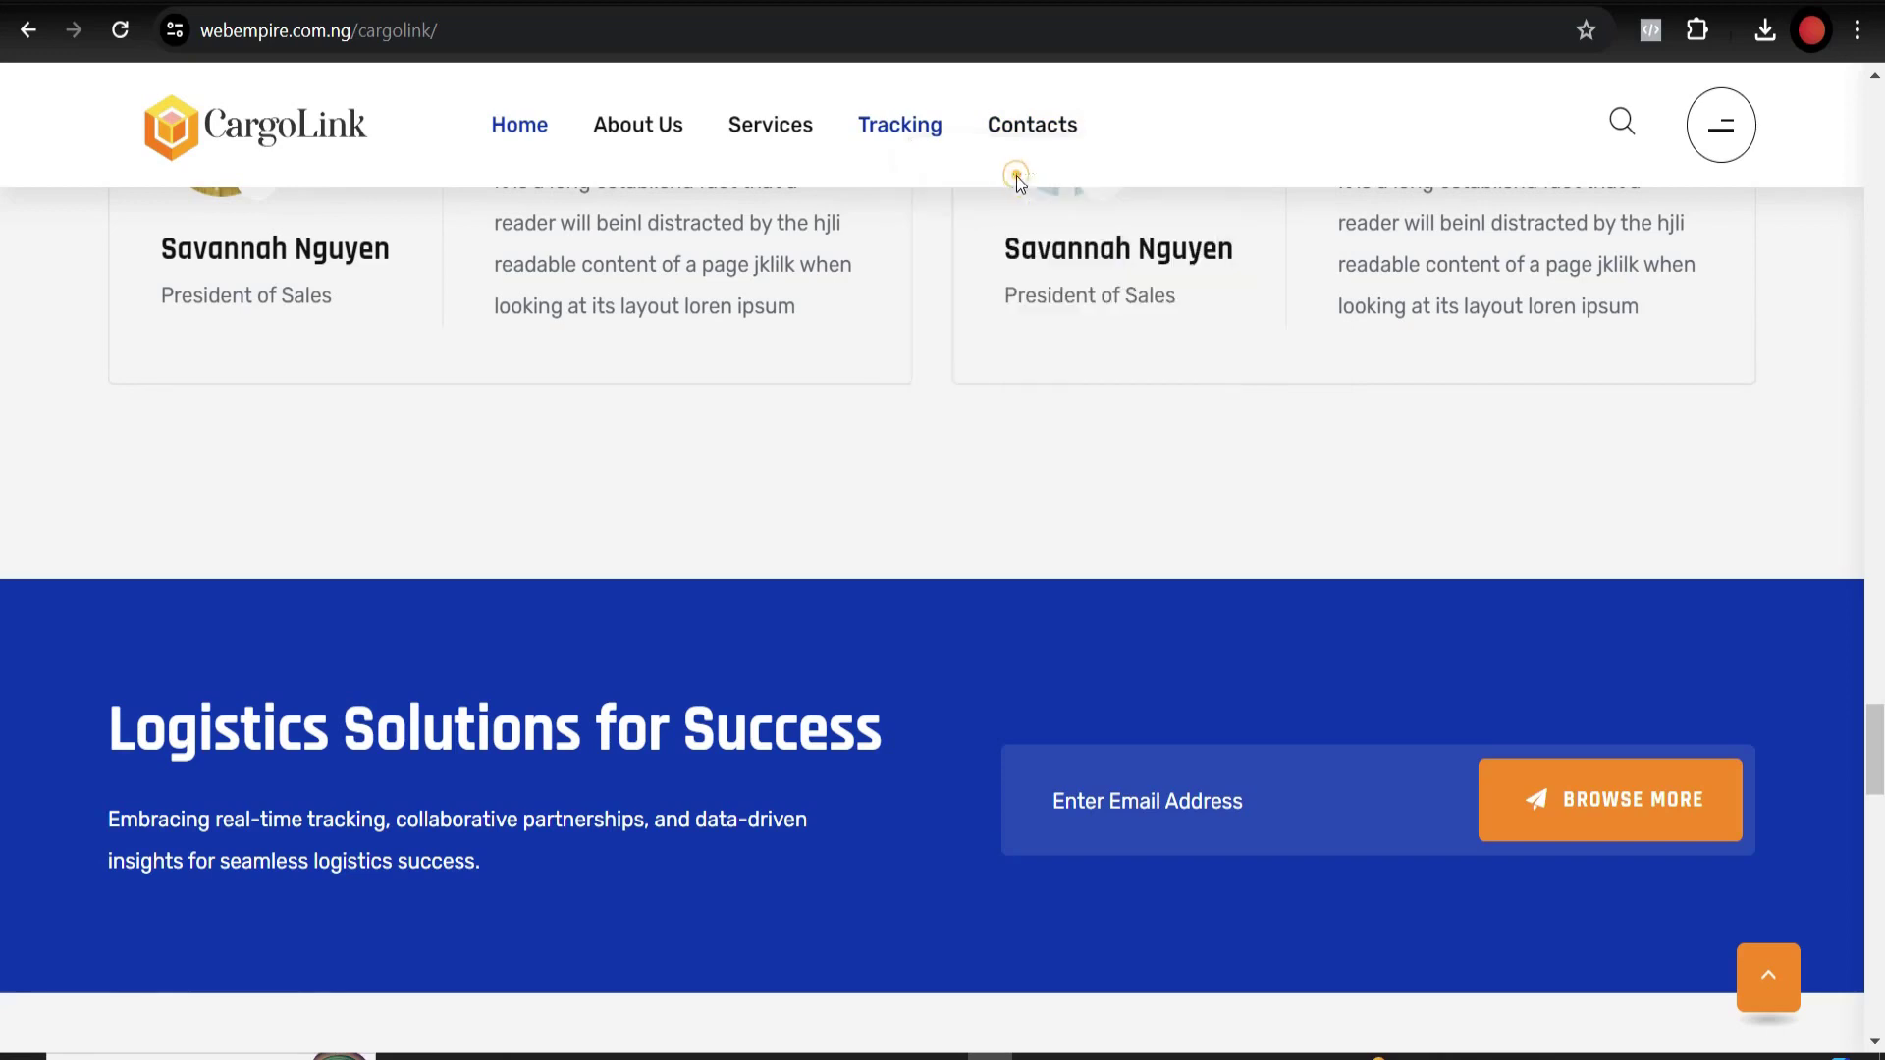
{"action": "right_click", "coordinate": [1033, 125]}
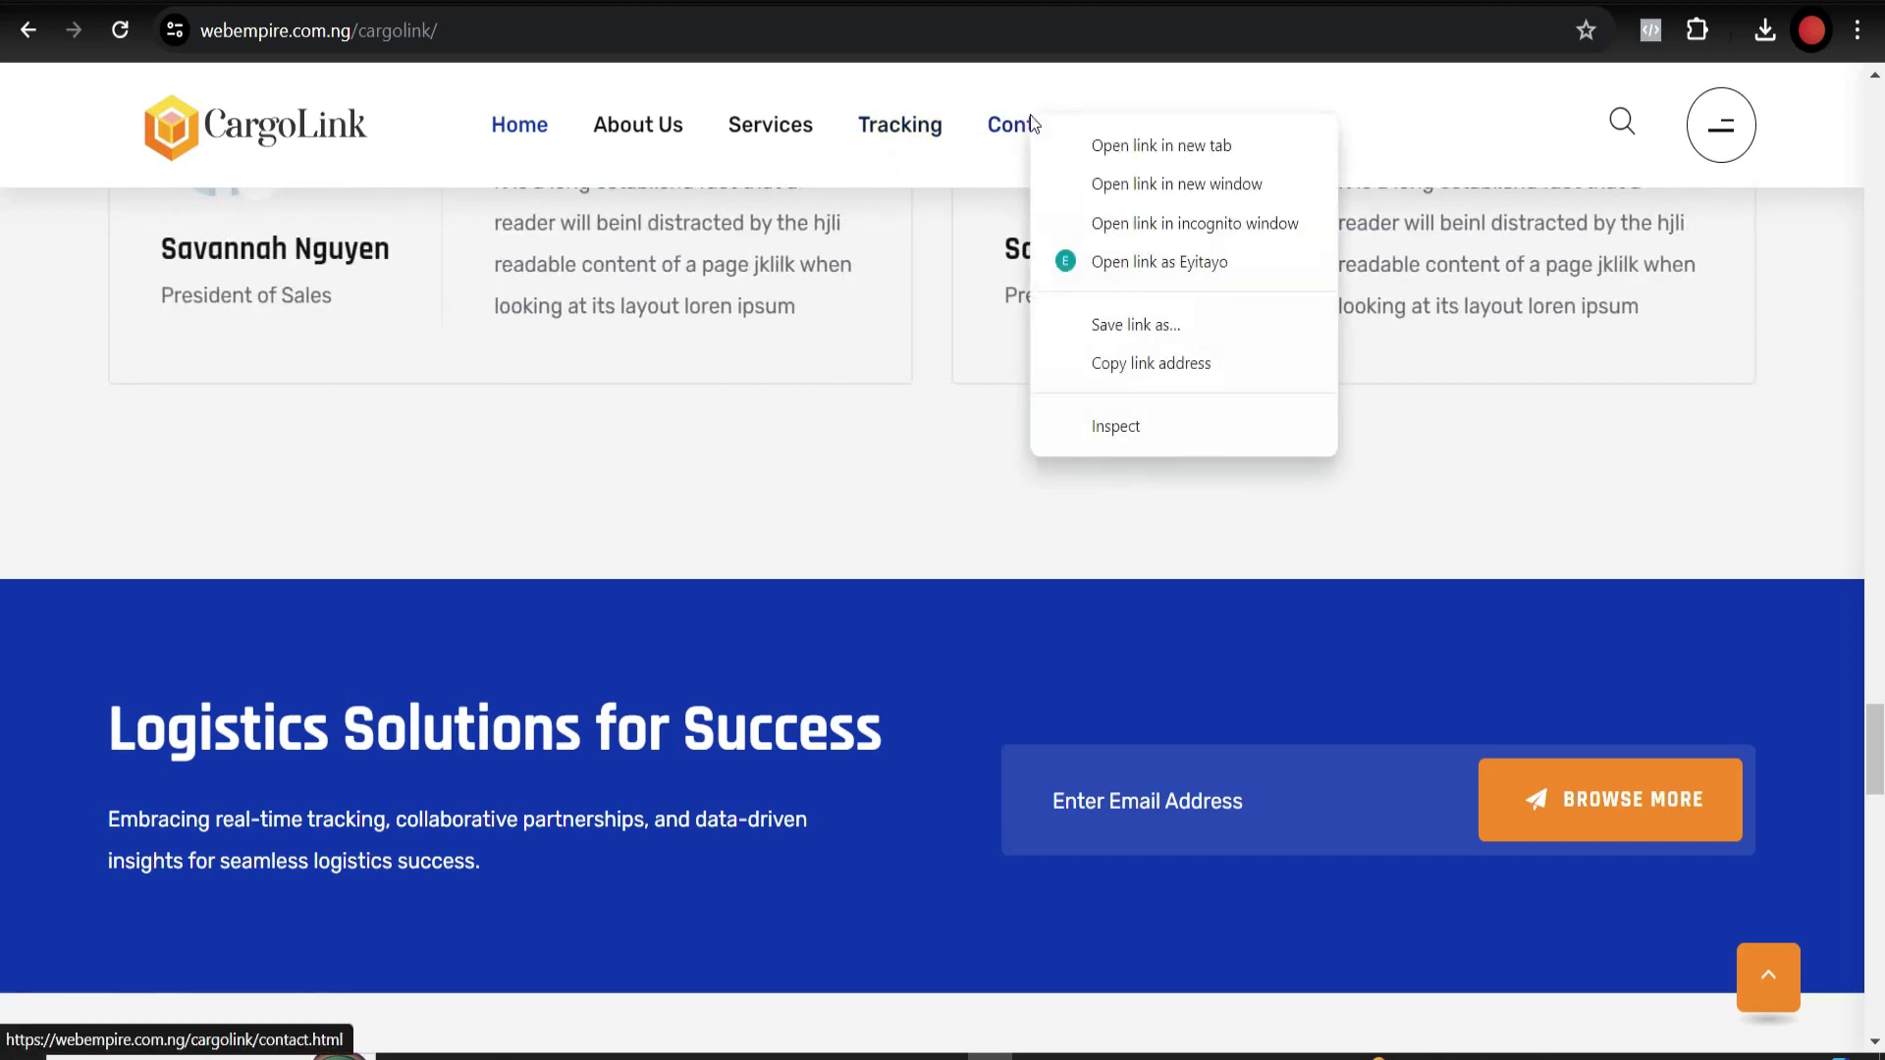
{"action": "left_click", "coordinate": [1117, 144]}
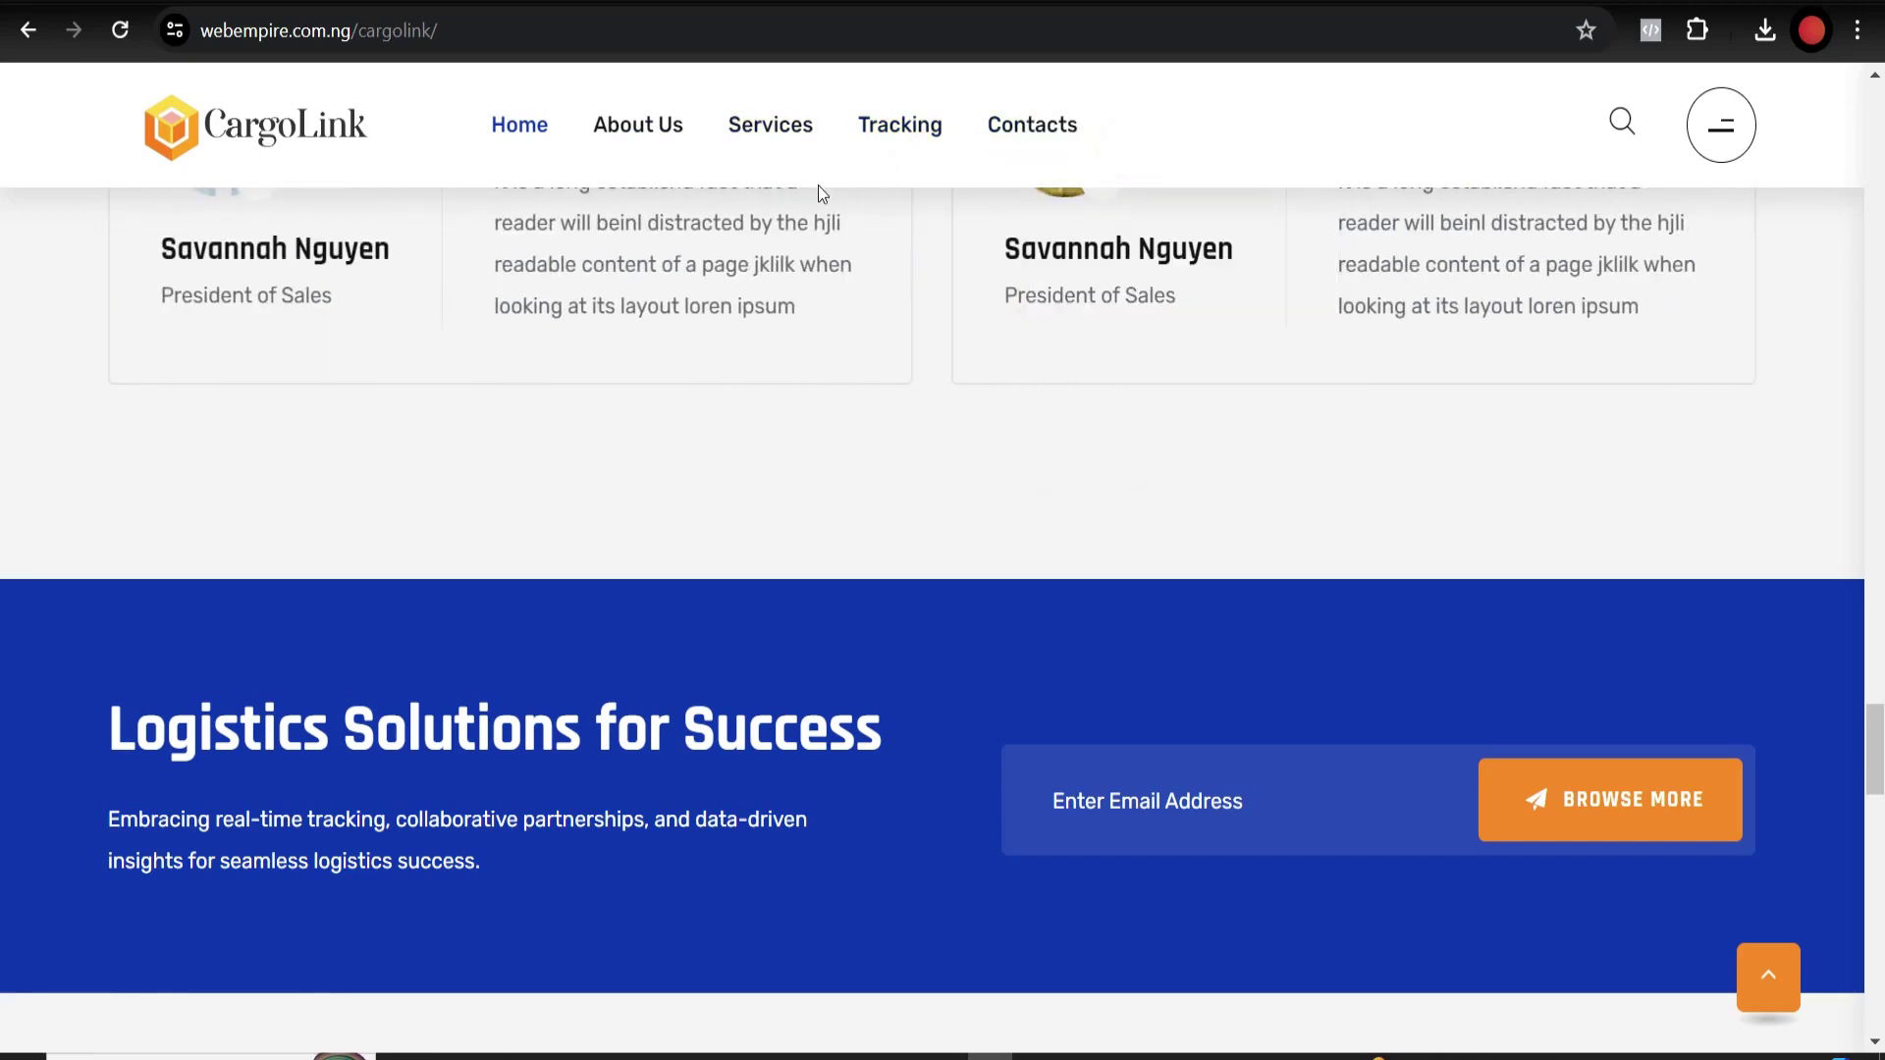
{"action": "left_click", "coordinate": [1001, 2]}
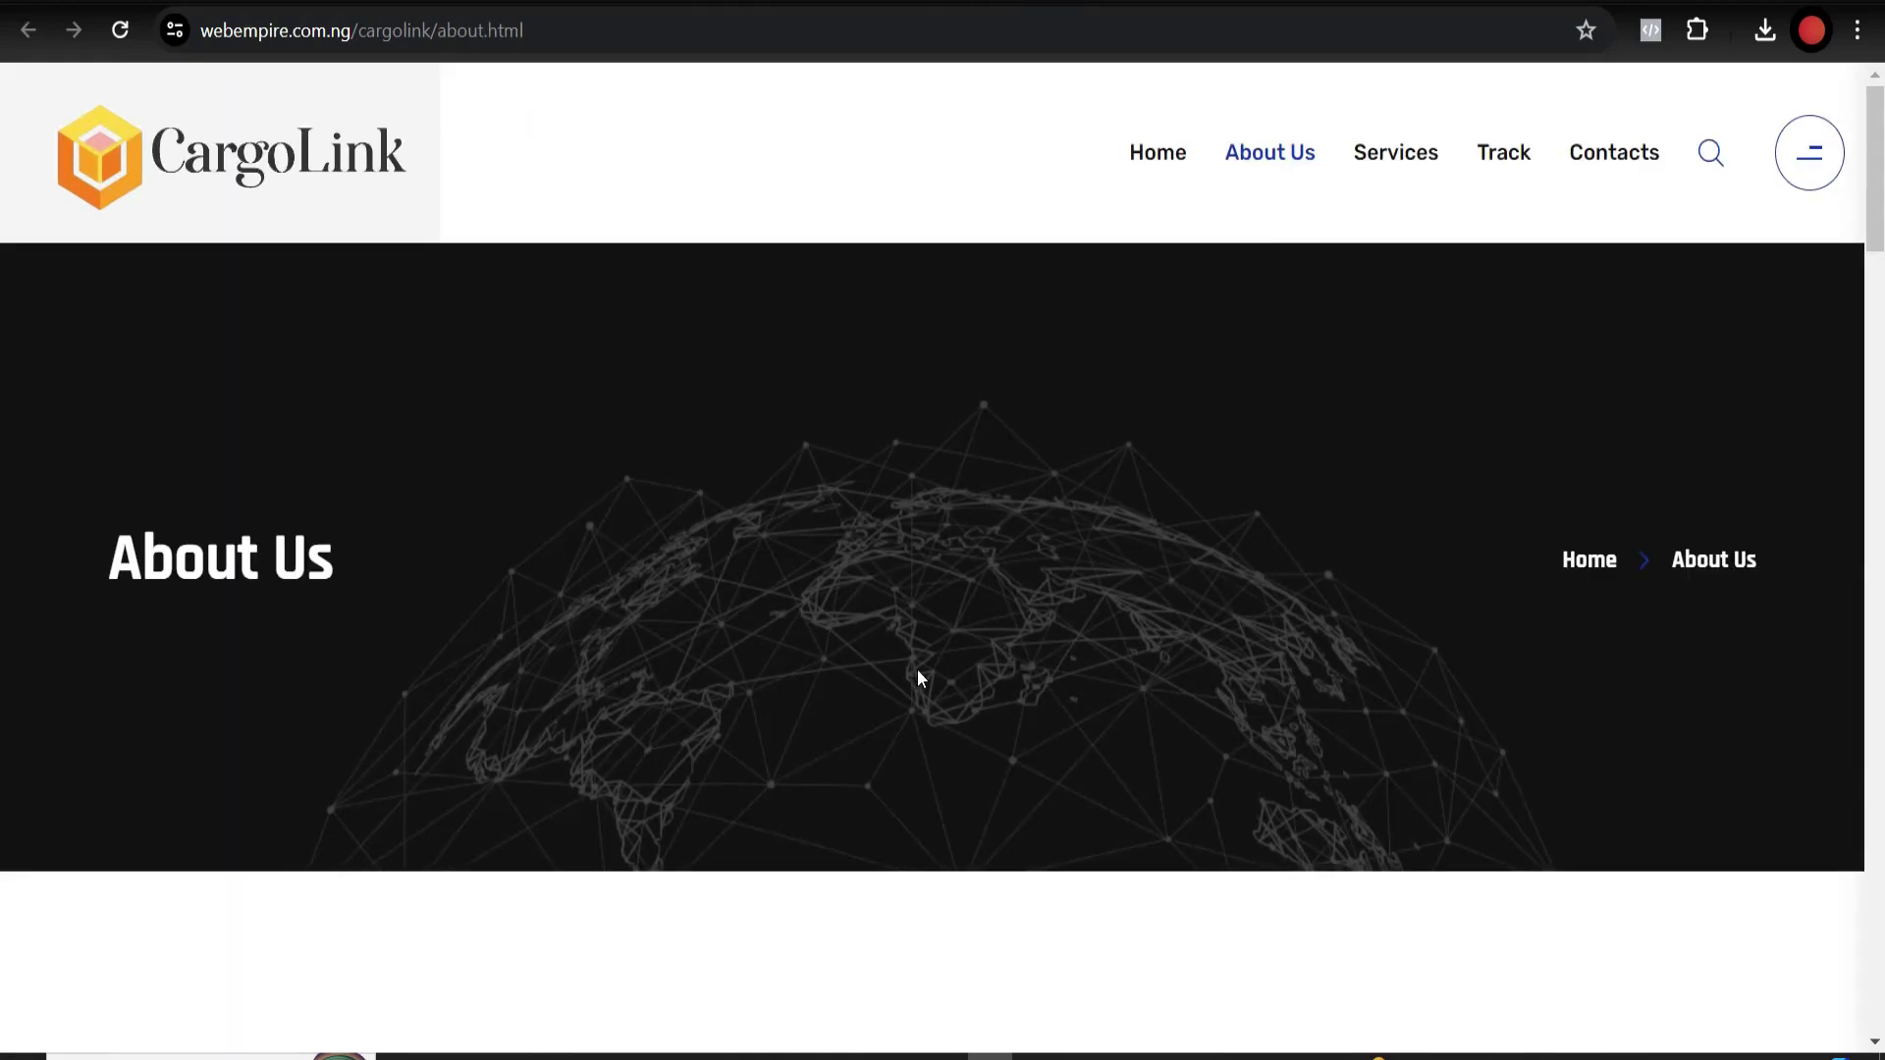
{"action": "scroll", "coordinate": [917, 669], "scroll_direction": "down", "scroll_amount": 5}
{"action": "scroll", "coordinate": [917, 670], "scroll_direction": "down", "scroll_amount": 10}
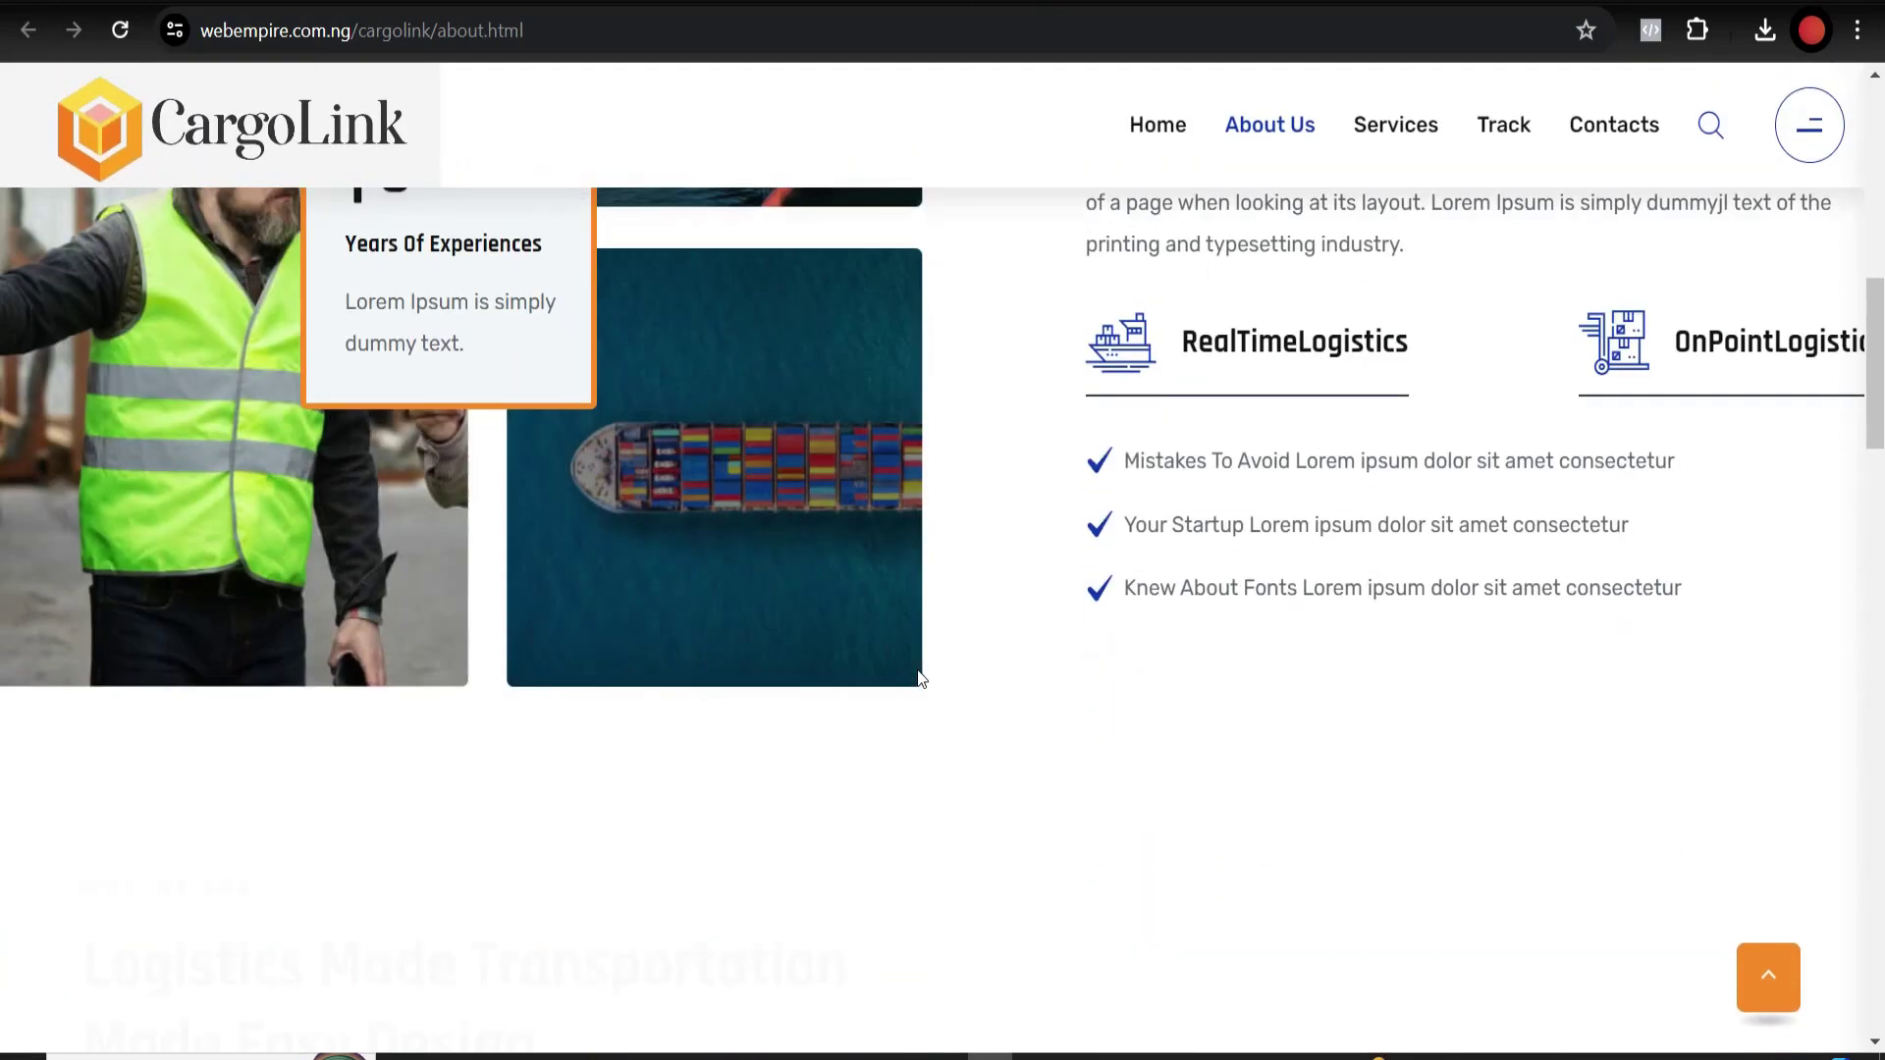
{"action": "scroll", "coordinate": [917, 670], "scroll_direction": "down", "scroll_amount": 10}
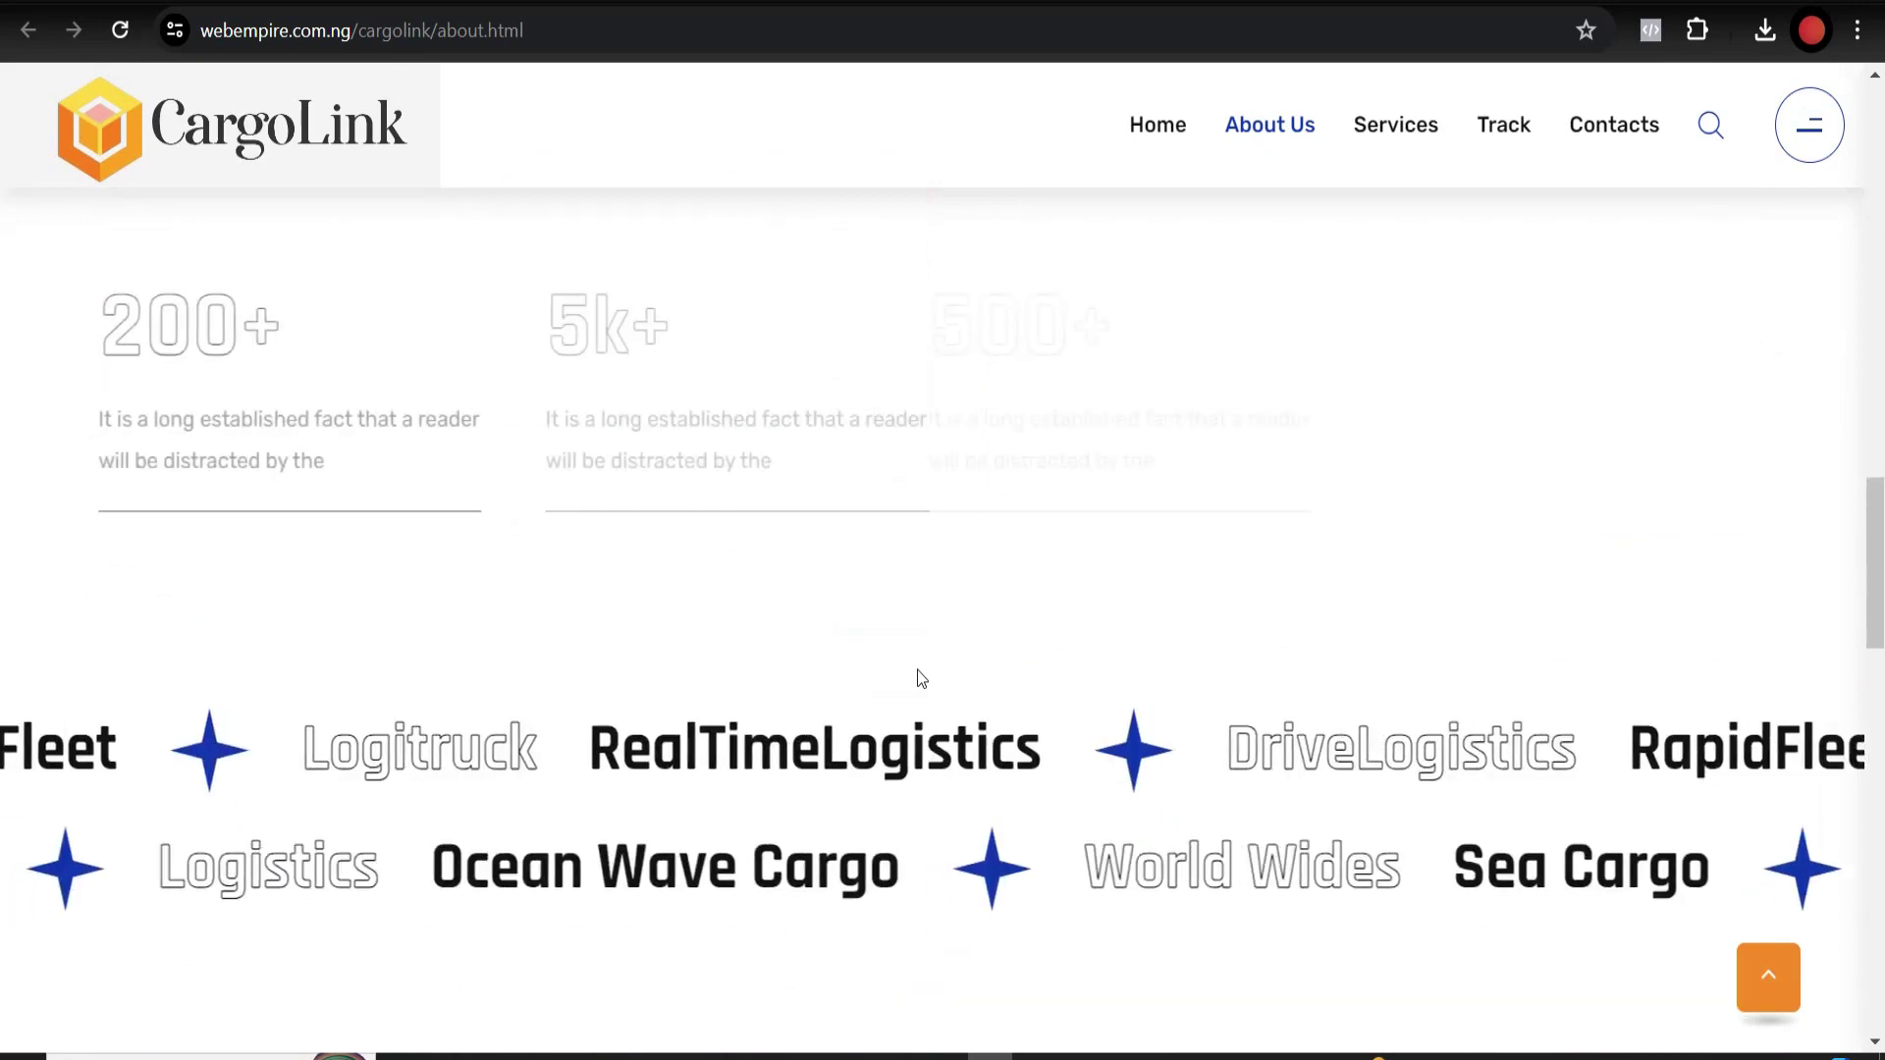
{"action": "scroll", "coordinate": [917, 676], "scroll_direction": "down", "scroll_amount": 1}
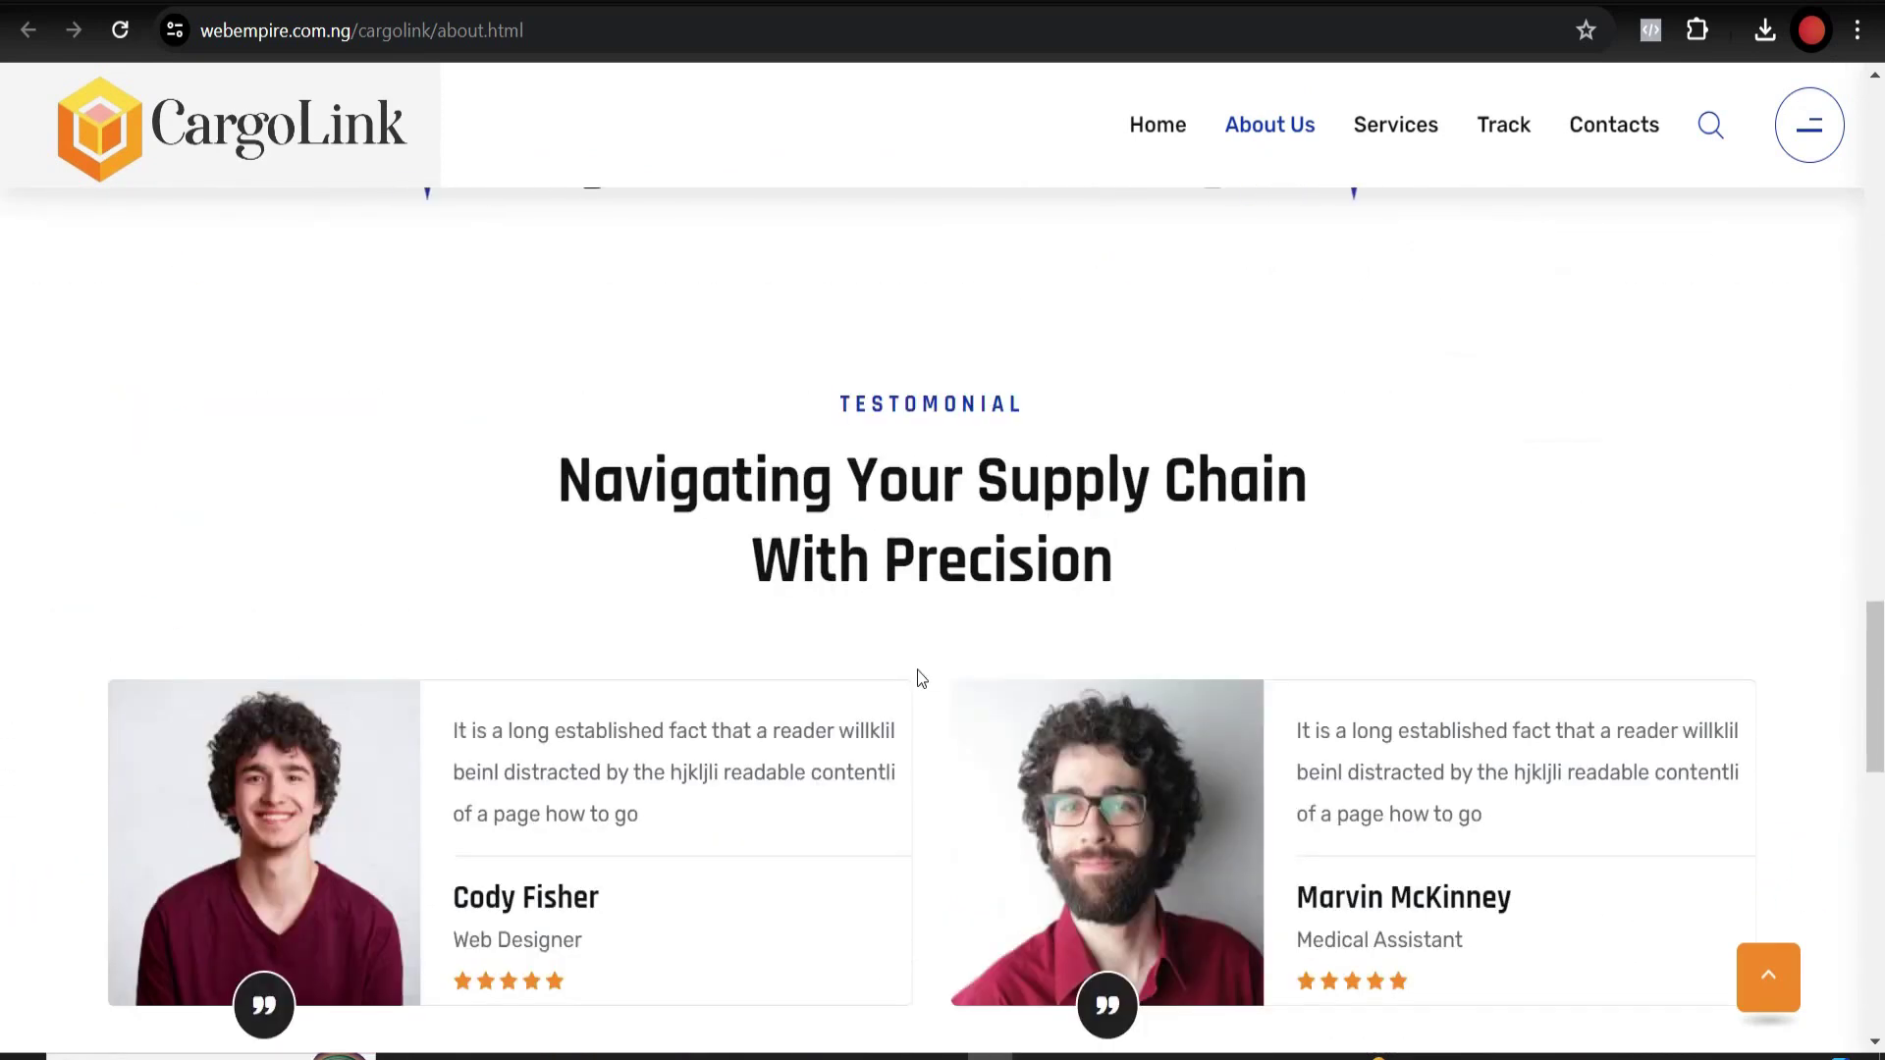
{"action": "scroll", "coordinate": [917, 675], "scroll_direction": "down", "scroll_amount": 4}
{"action": "scroll", "coordinate": [921, 677], "scroll_direction": "down", "scroll_amount": 10}
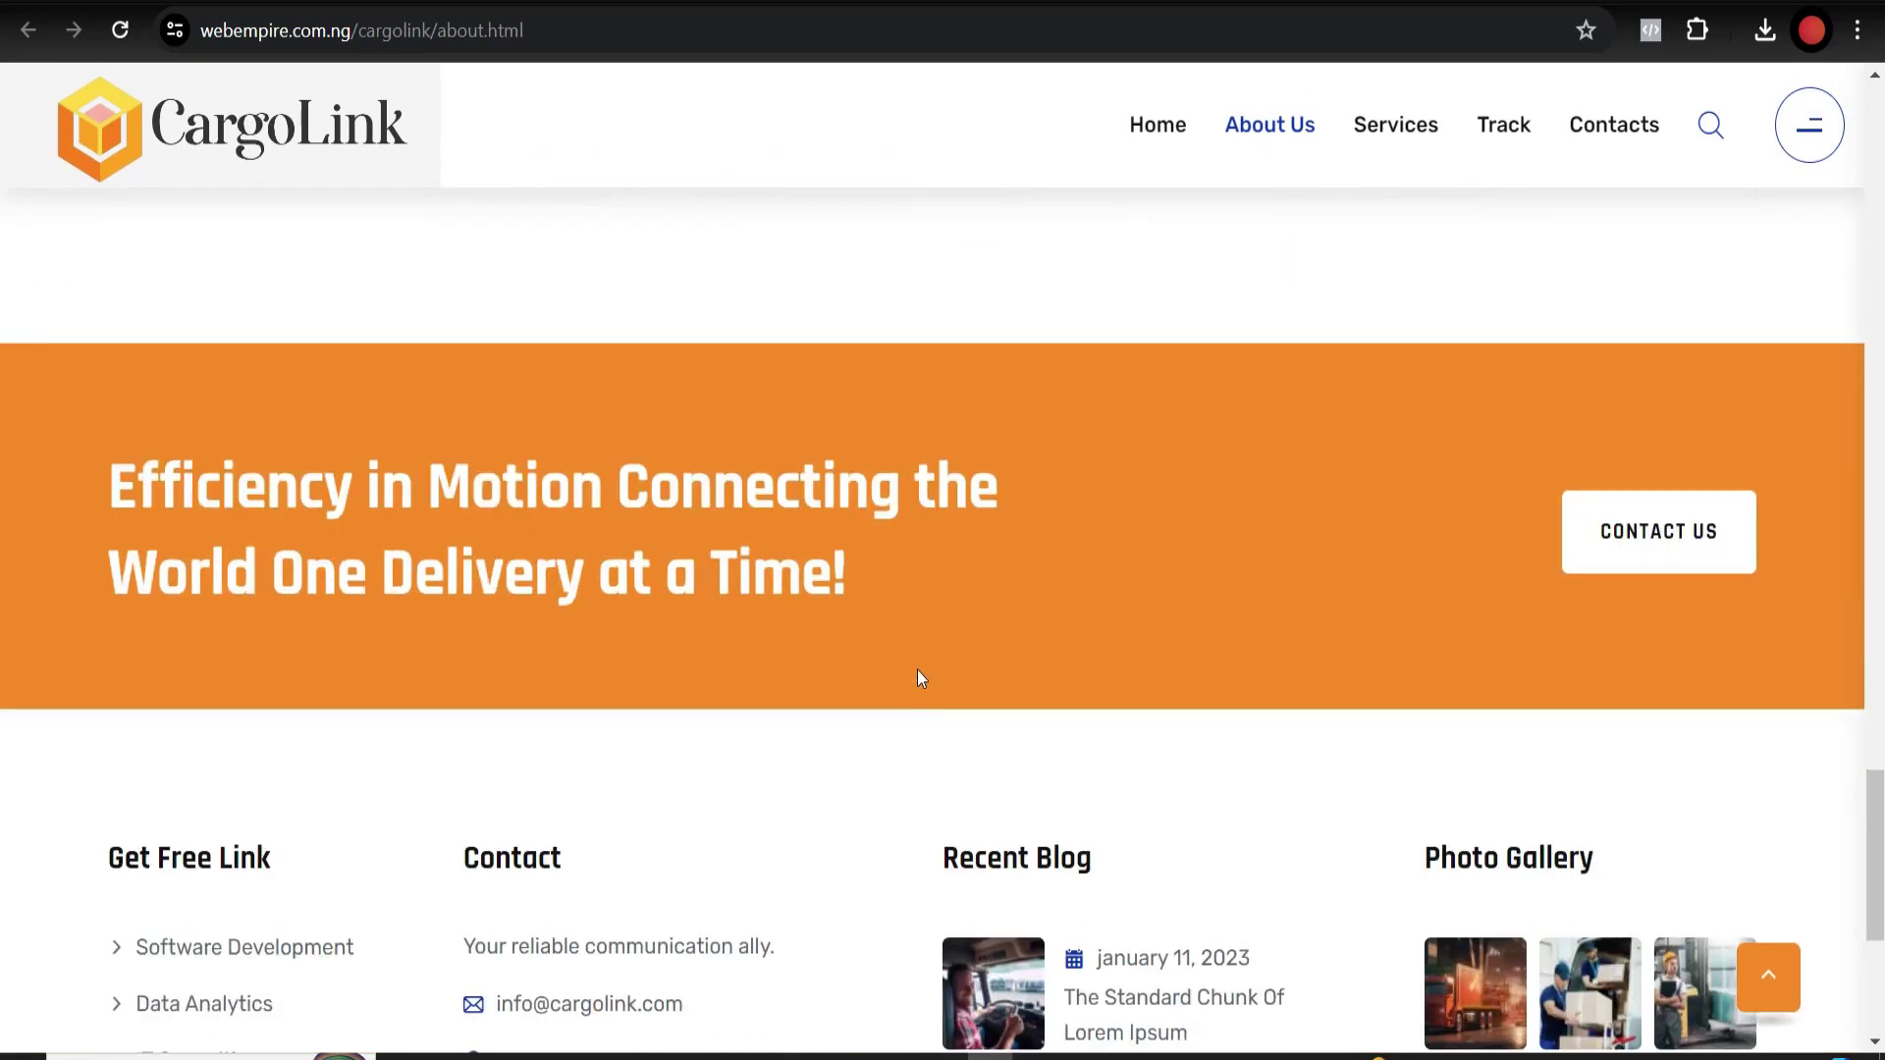
{"action": "scroll", "coordinate": [917, 669], "scroll_direction": "up", "scroll_amount": 20}
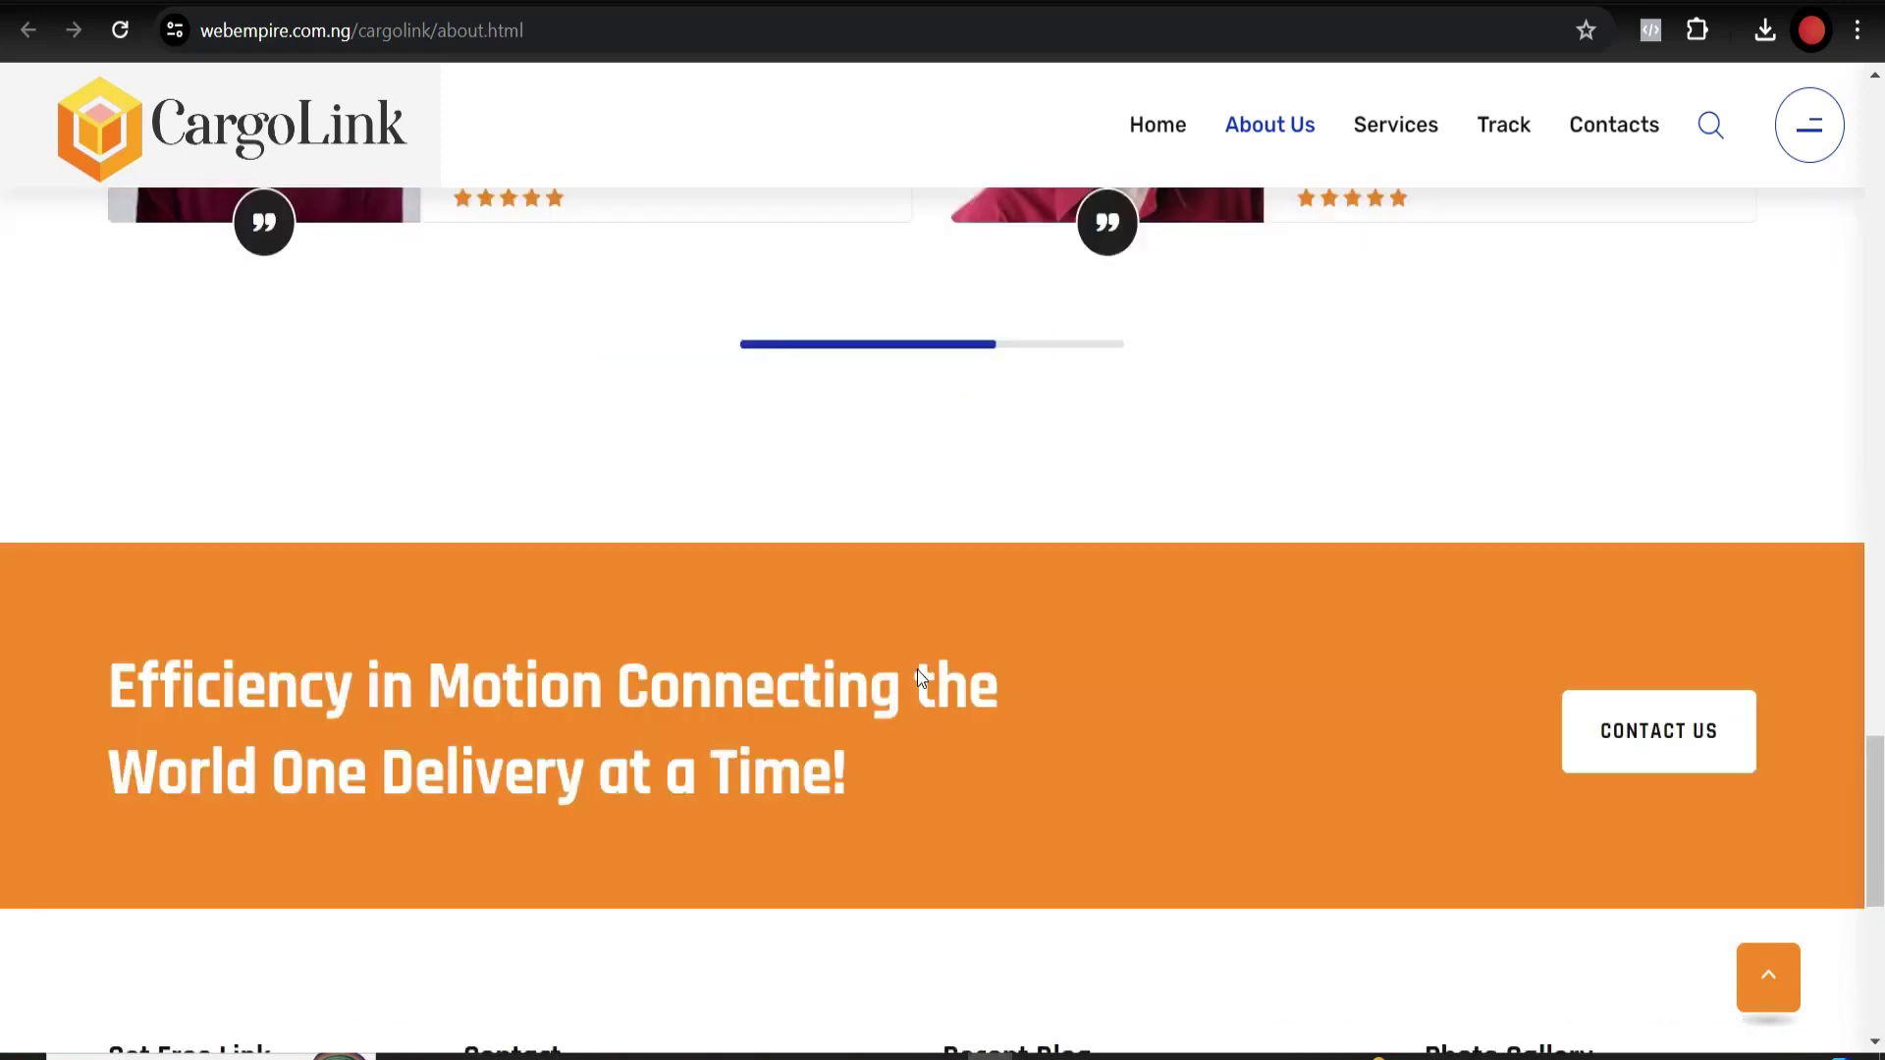
{"action": "scroll", "coordinate": [919, 672], "scroll_direction": "up", "scroll_amount": 1}
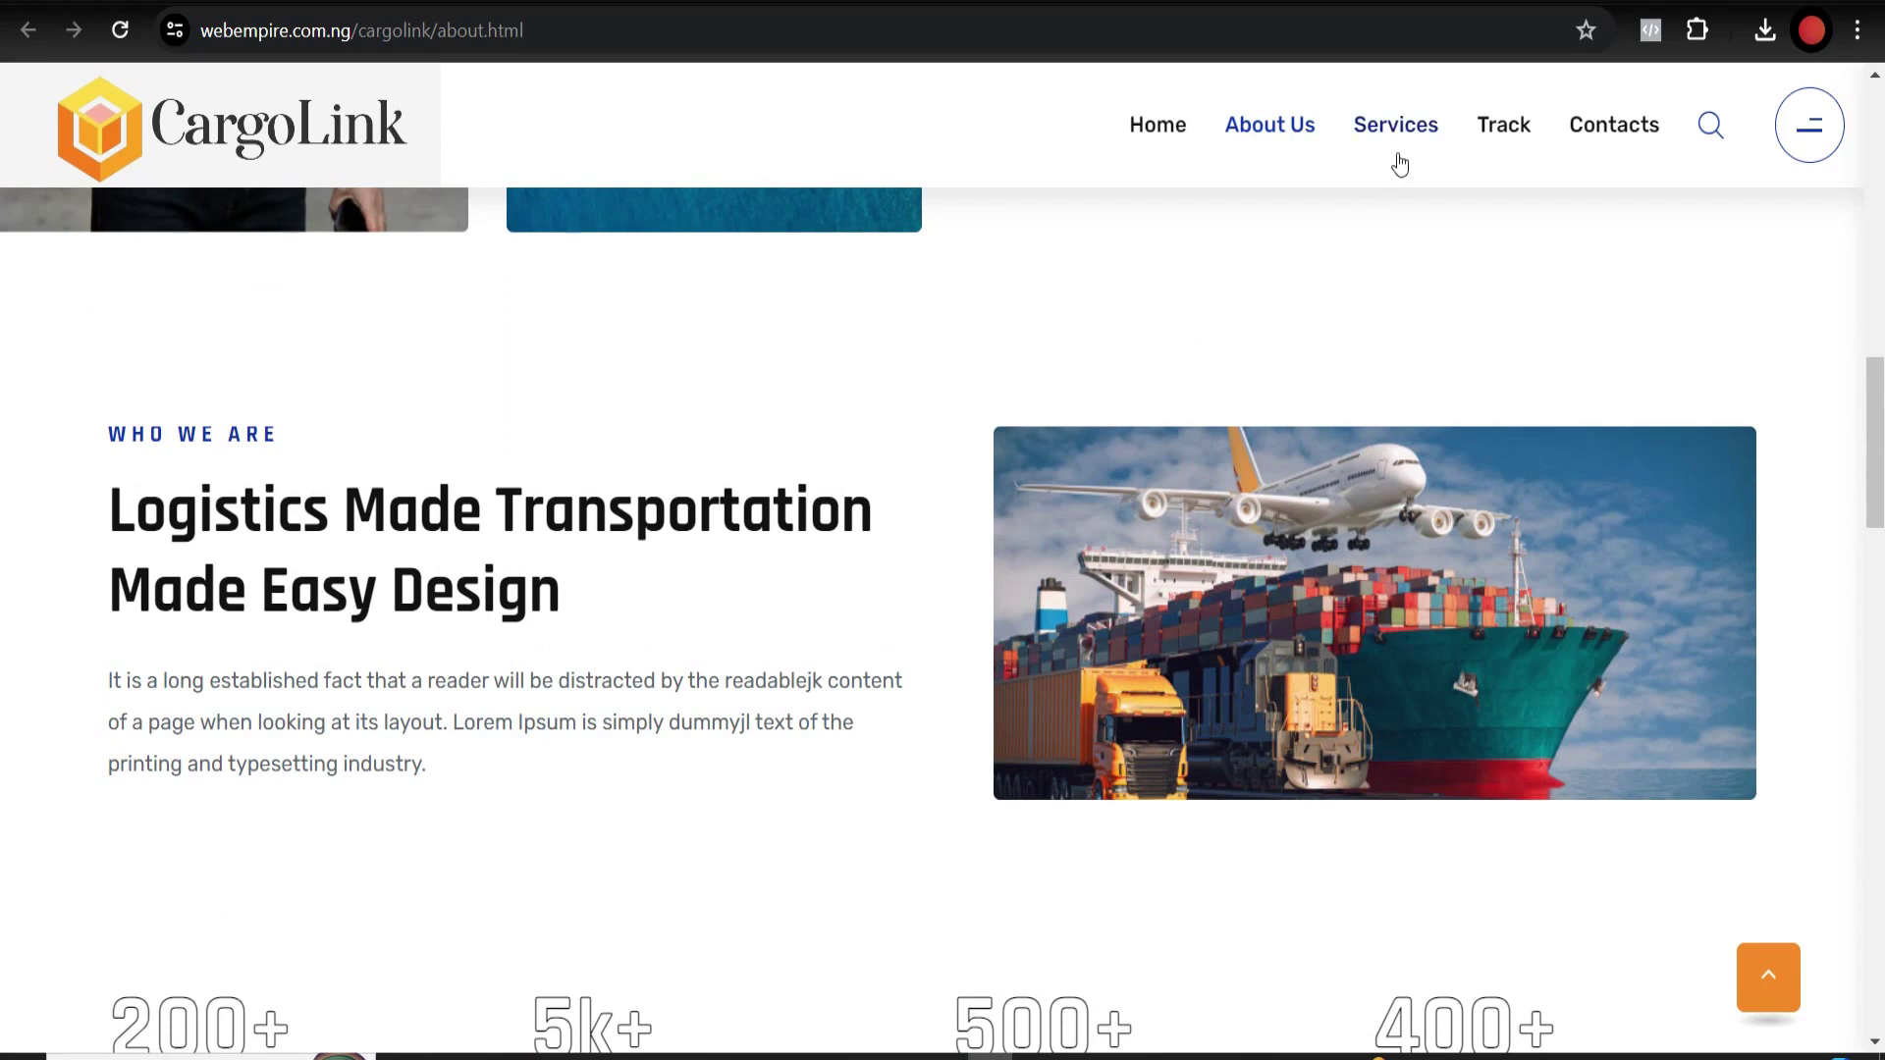
Browse the Services page's service cards and FAQ, then head to the Contact page.
{"action": "left_click", "coordinate": [1395, 125]}
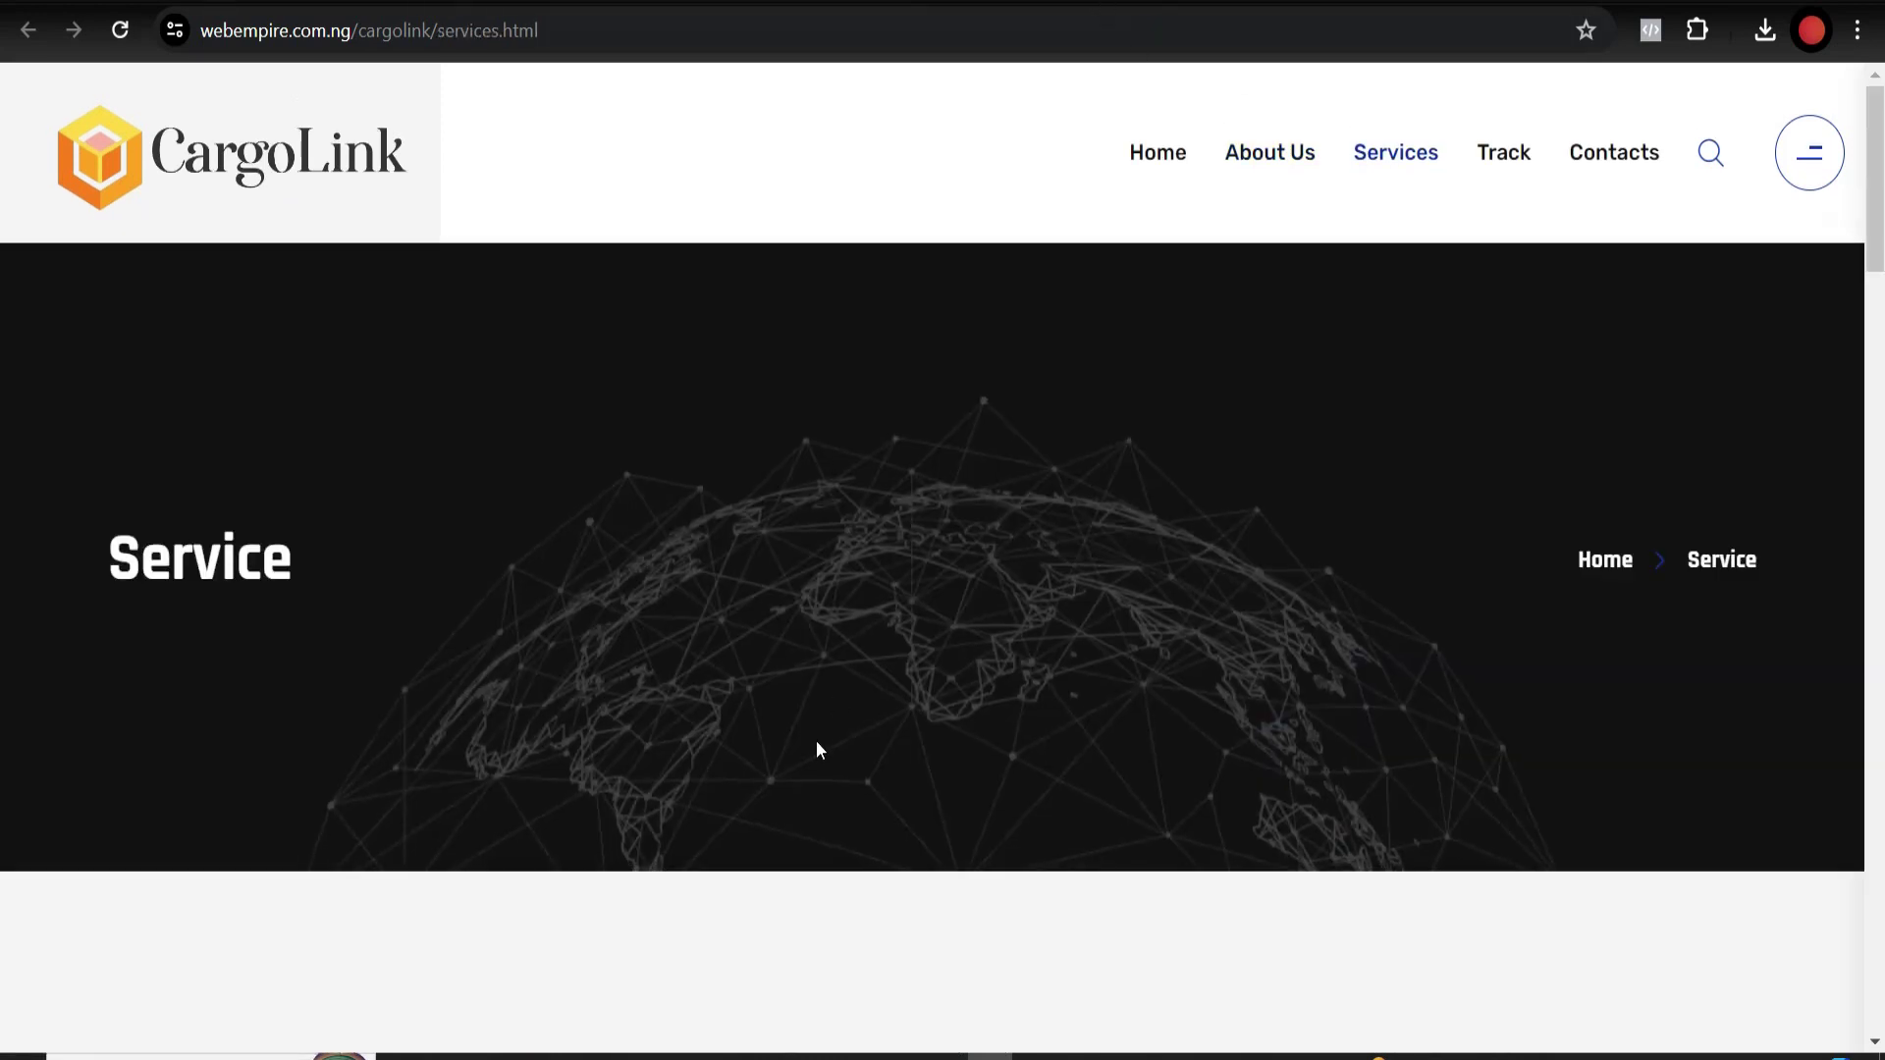
{"action": "scroll", "coordinate": [817, 743], "scroll_direction": "down", "scroll_amount": 12}
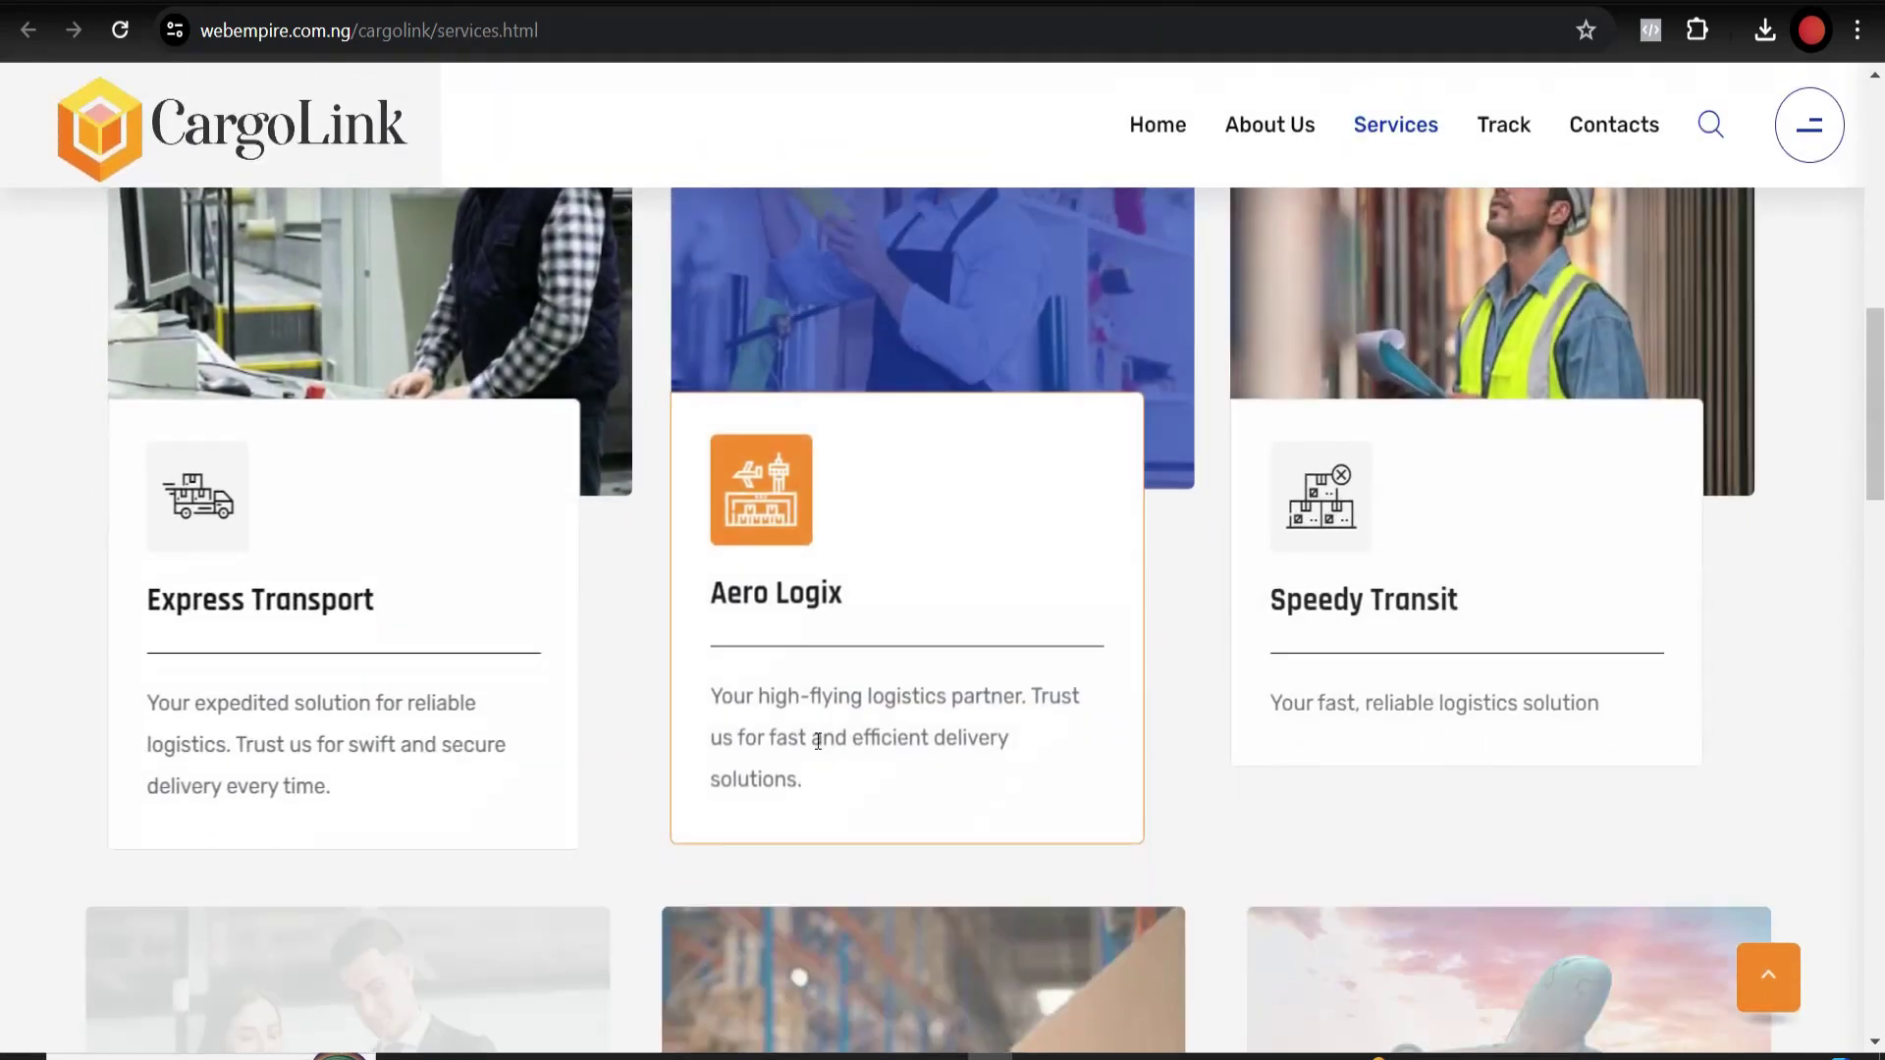
{"action": "scroll", "coordinate": [768, 749], "scroll_direction": "down", "scroll_amount": 6}
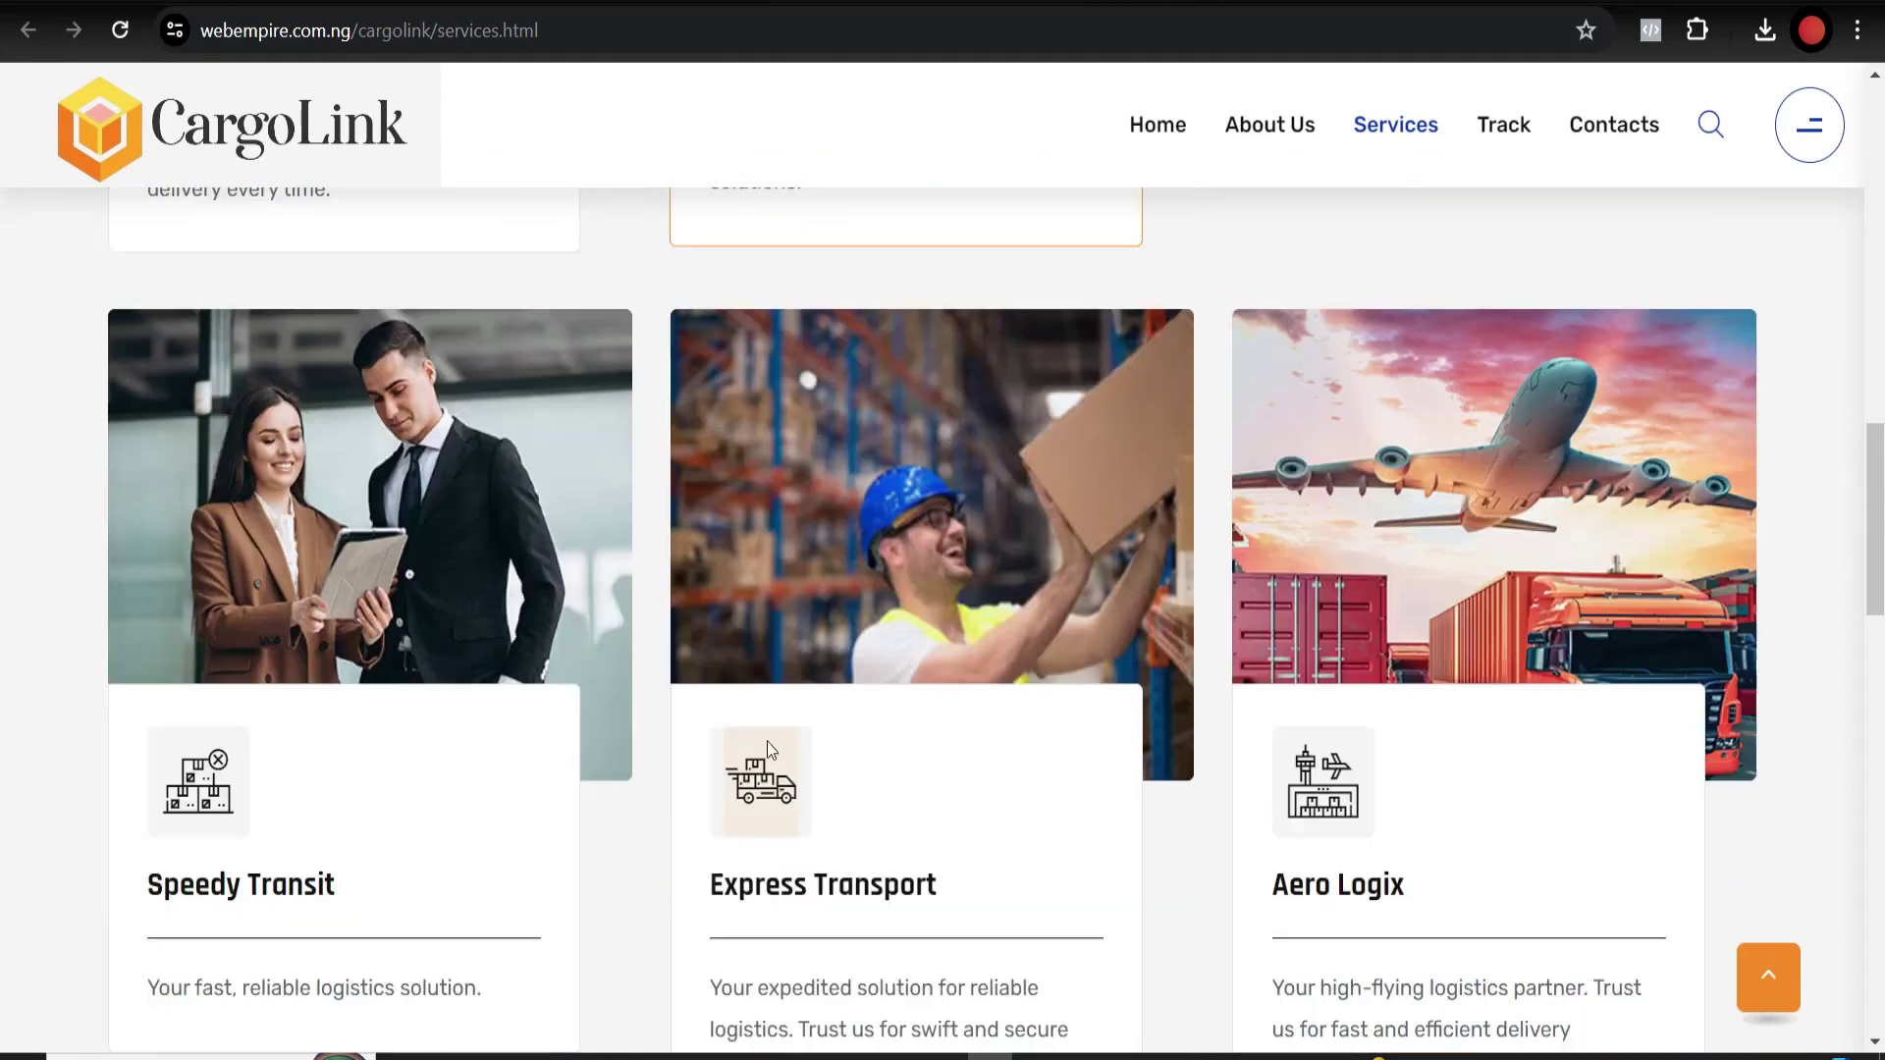
{"action": "scroll", "coordinate": [768, 746], "scroll_direction": "down", "scroll_amount": 11}
{"action": "scroll", "coordinate": [768, 744], "scroll_direction": "up", "scroll_amount": 3}
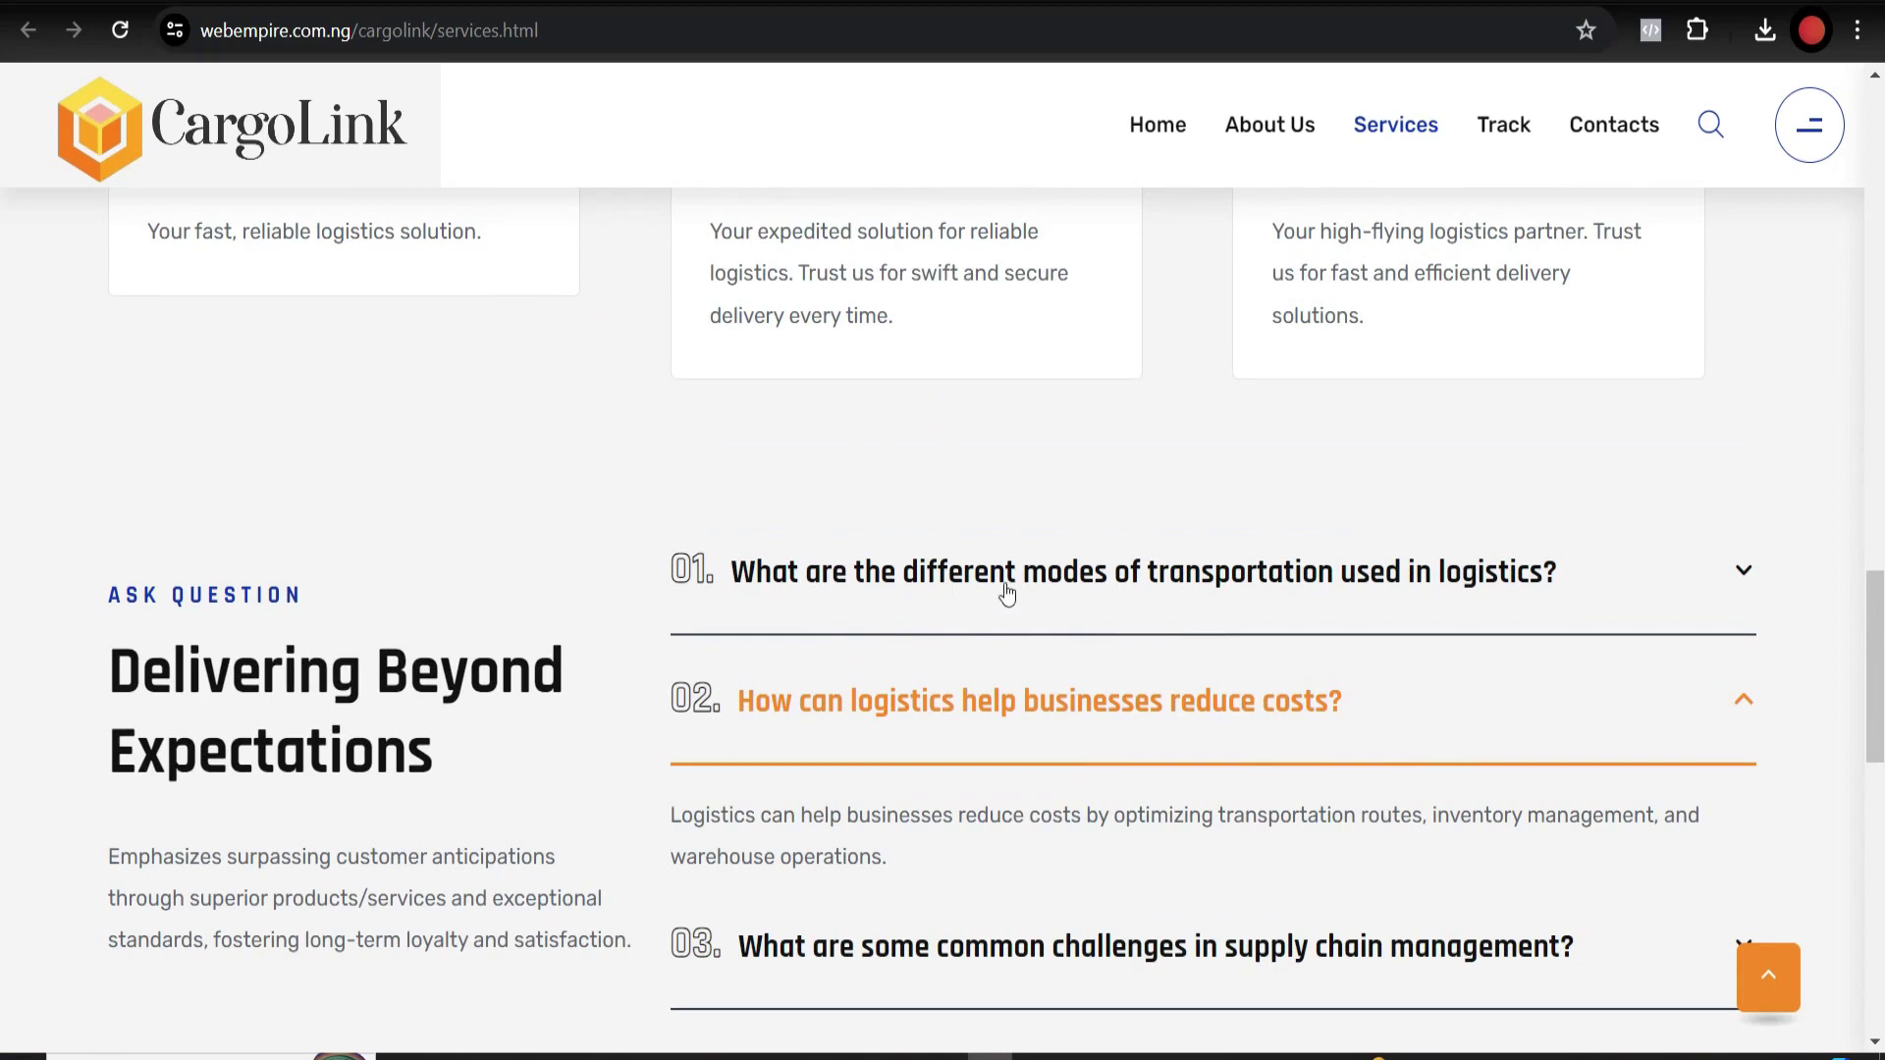
{"action": "scroll", "coordinate": [947, 621], "scroll_direction": "up", "scroll_amount": 9}
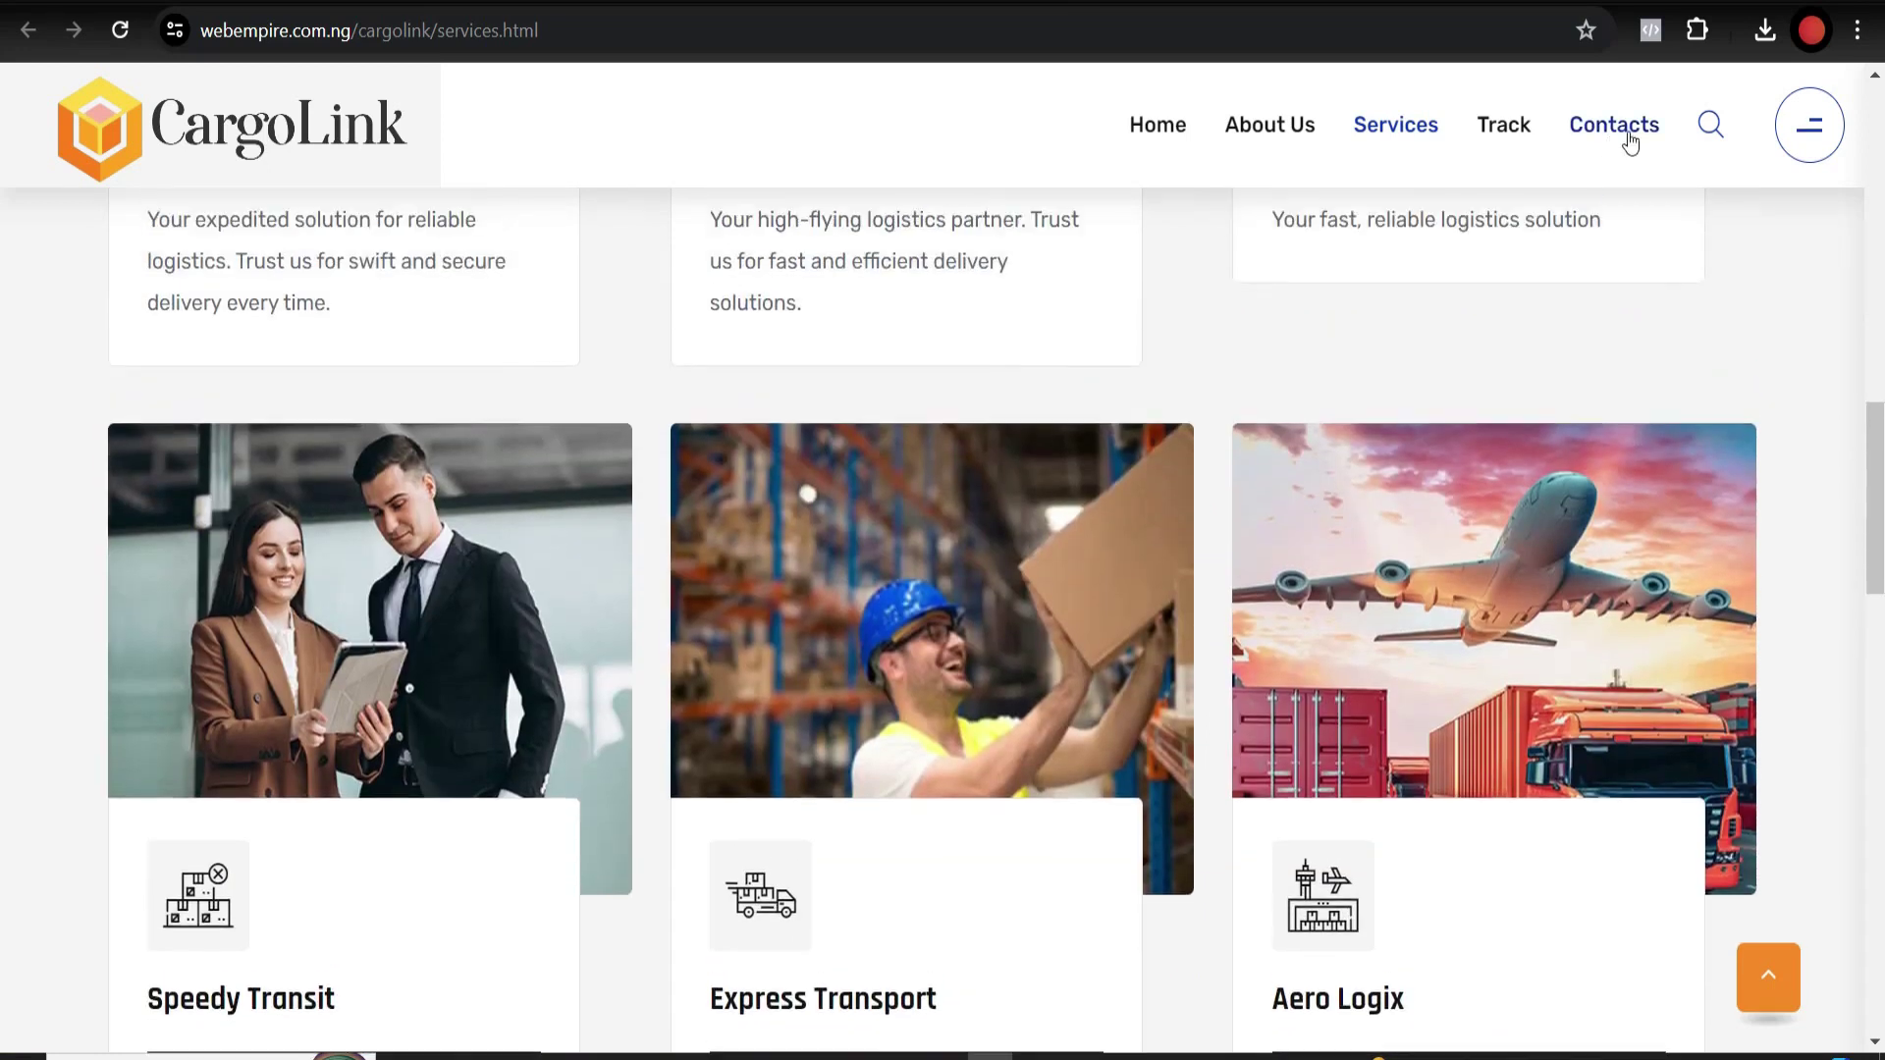
{"action": "left_click", "coordinate": [1620, 124]}
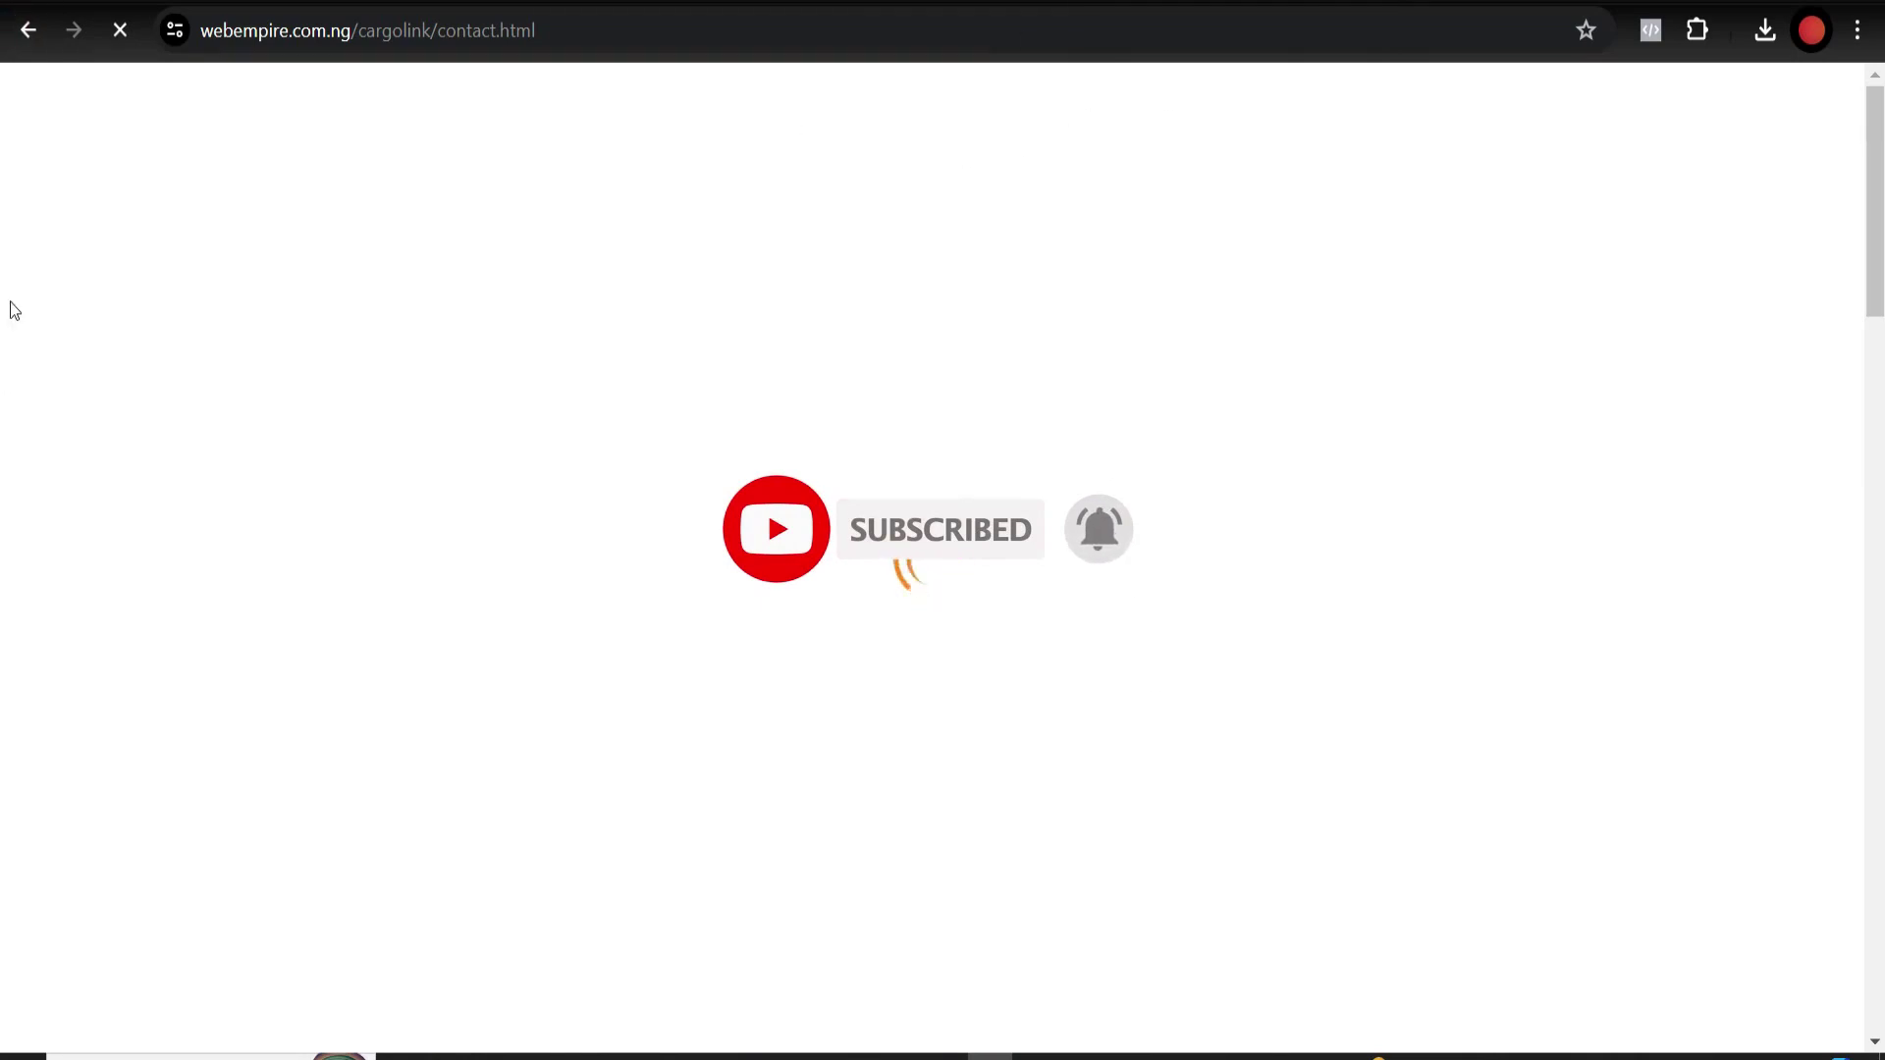
Step back and forward in history, then scroll the Contact Details page to the Get In Touch form and map.
{"action": "key", "text": "alt+Left"}
{"action": "key", "text": "alt+Right"}
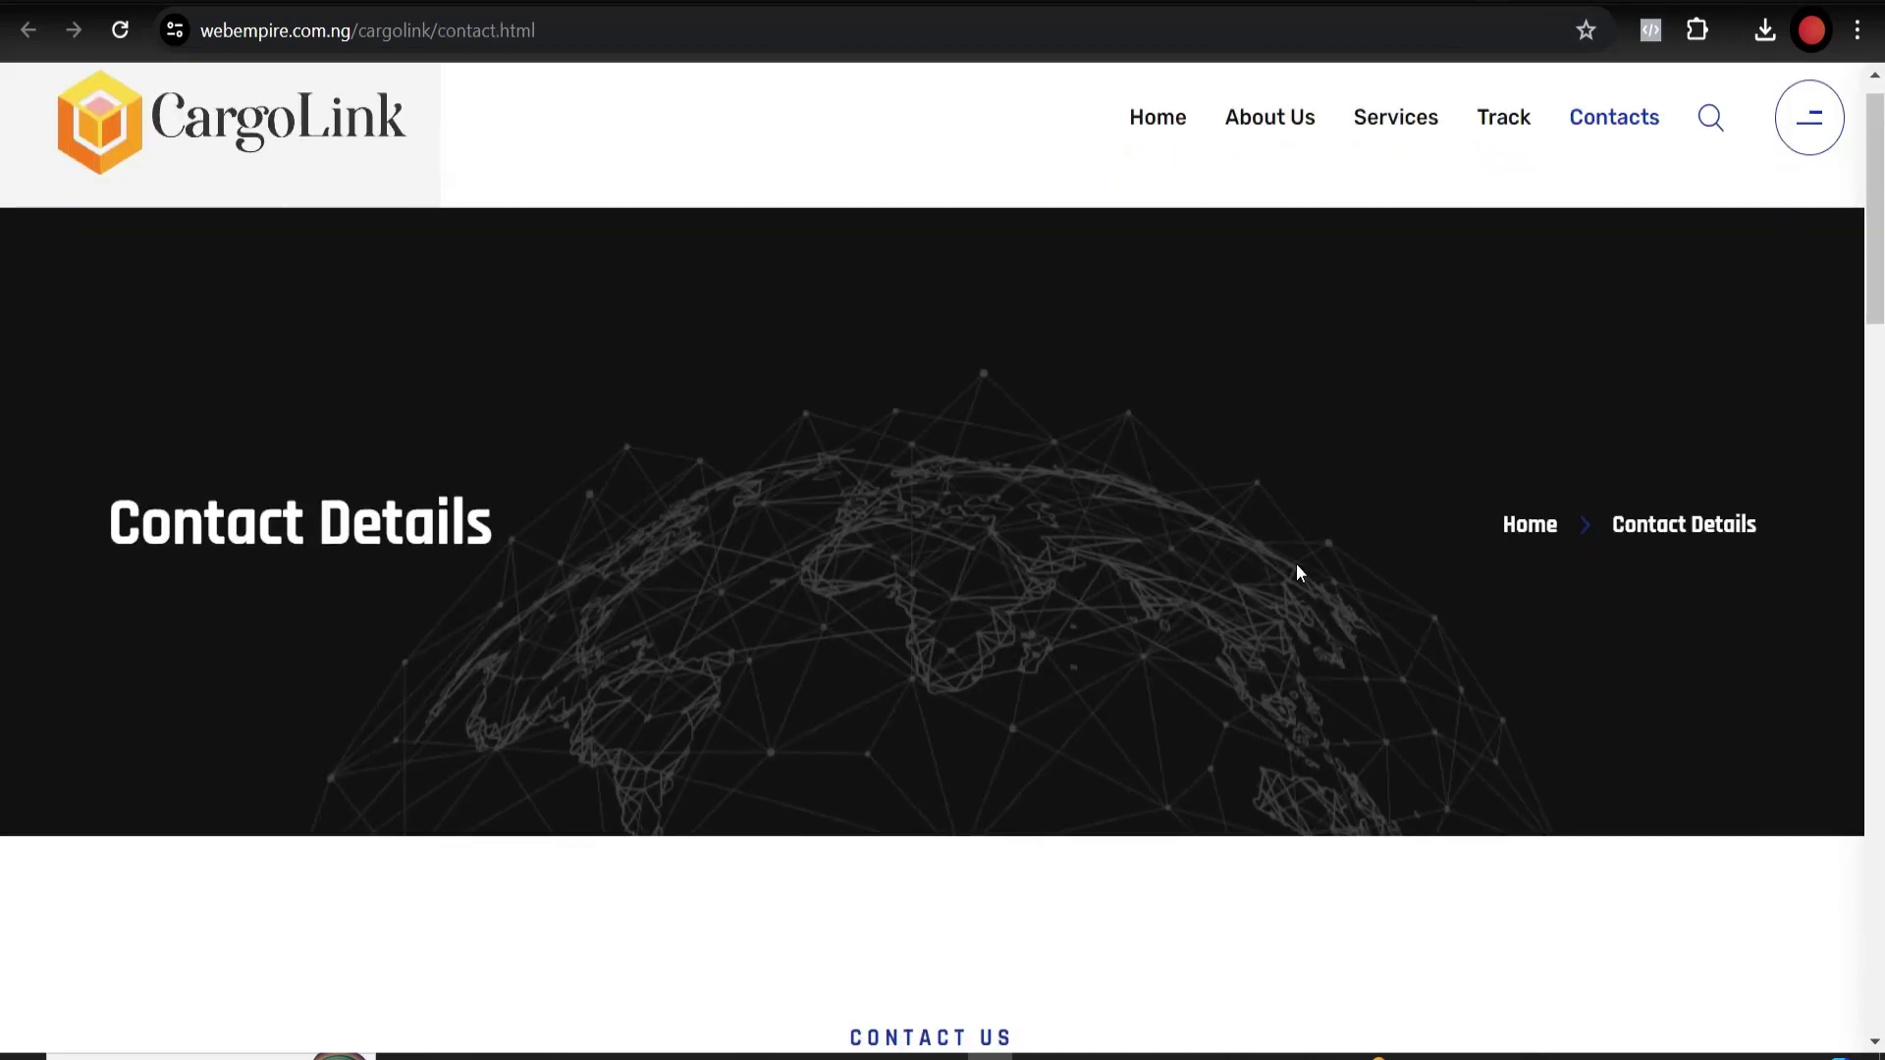
{"action": "scroll", "coordinate": [1296, 568], "scroll_direction": "down", "scroll_amount": 10}
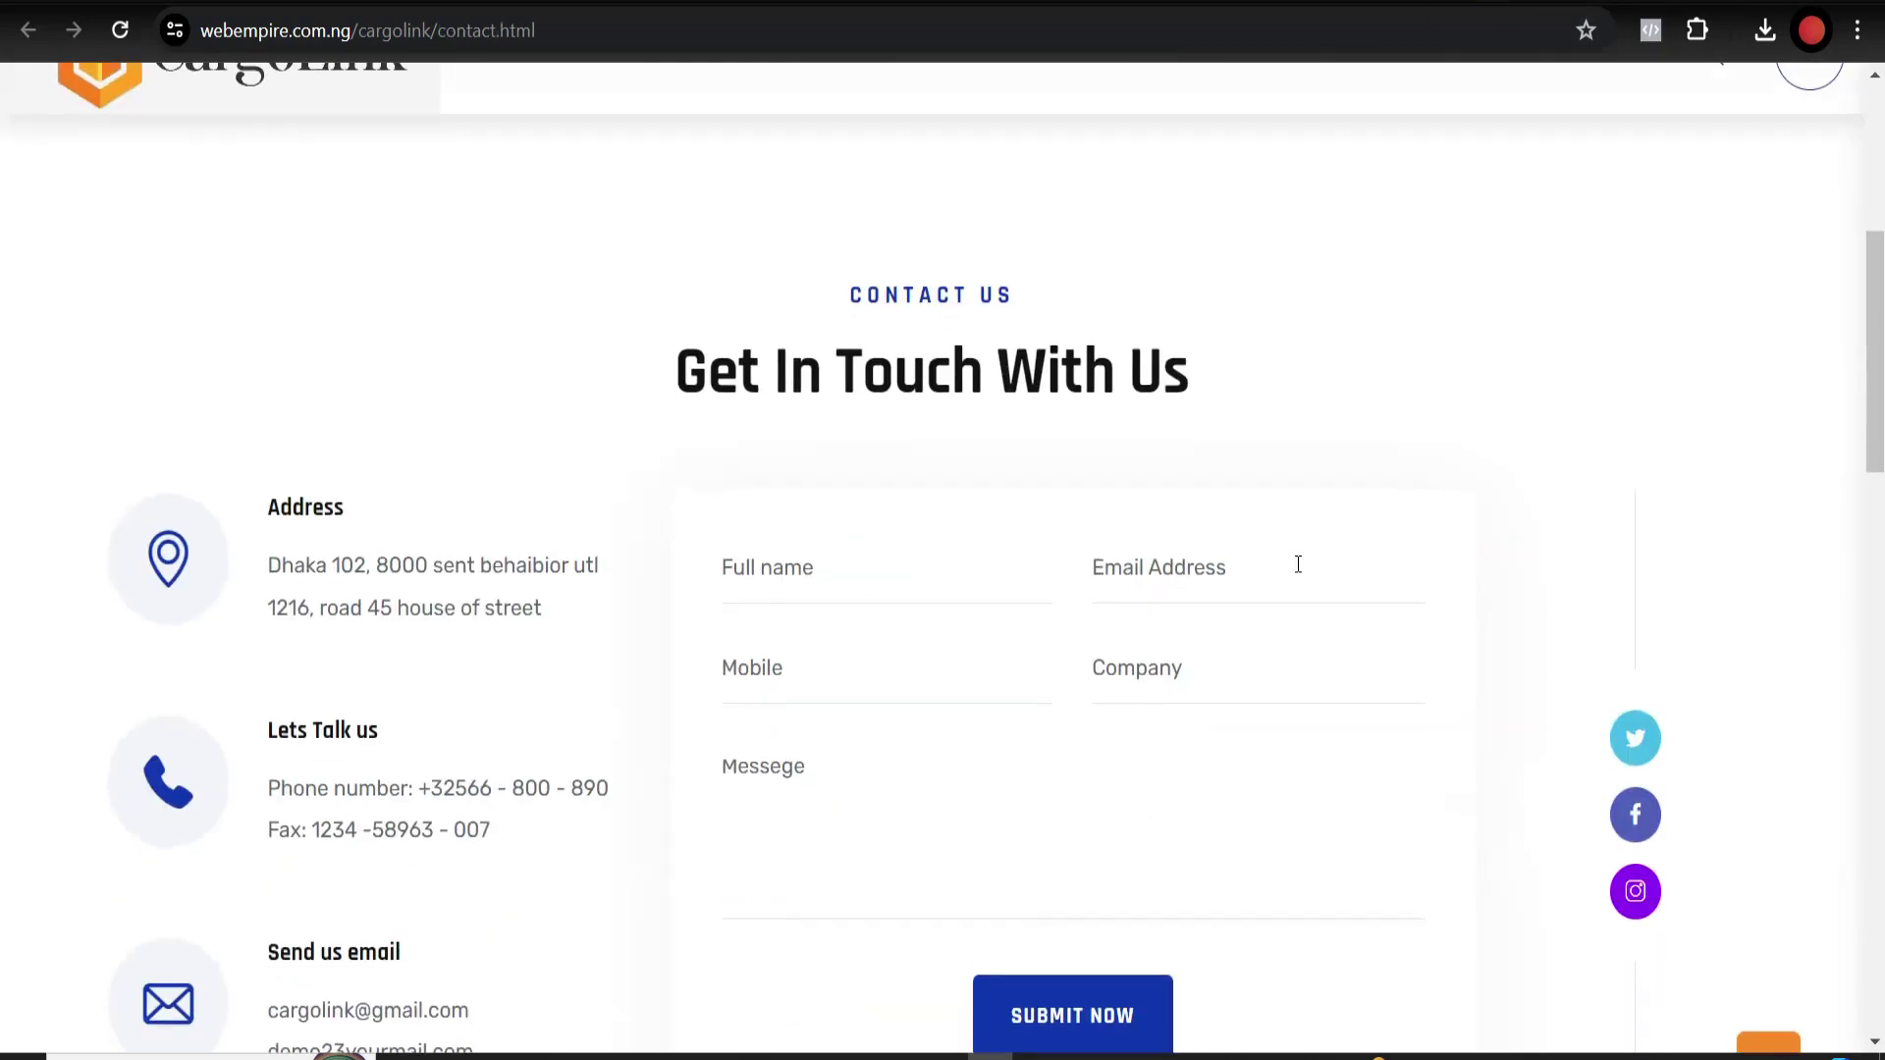
{"action": "scroll", "coordinate": [1301, 572], "scroll_direction": "down", "scroll_amount": 5}
{"action": "scroll", "coordinate": [1301, 572], "scroll_direction": "up", "scroll_amount": 15}
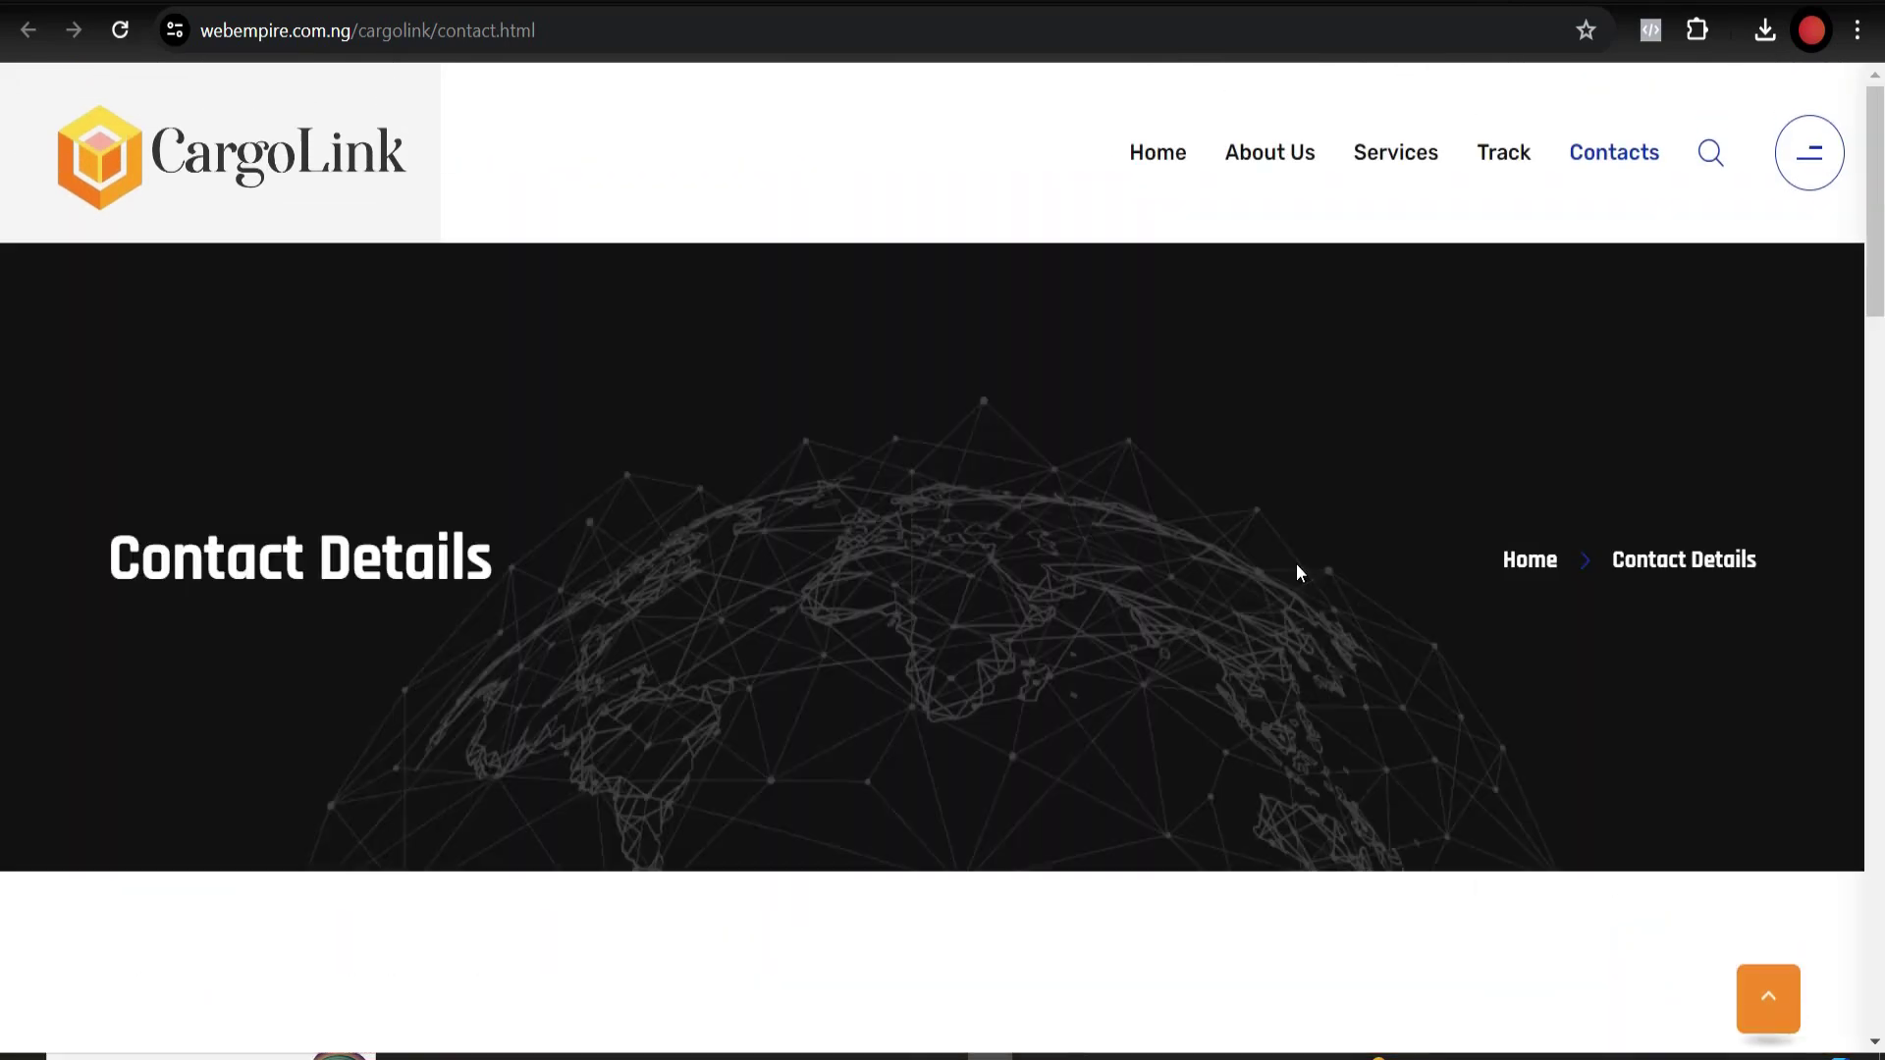
{"action": "scroll", "coordinate": [1300, 572], "scroll_direction": "down", "scroll_amount": 15}
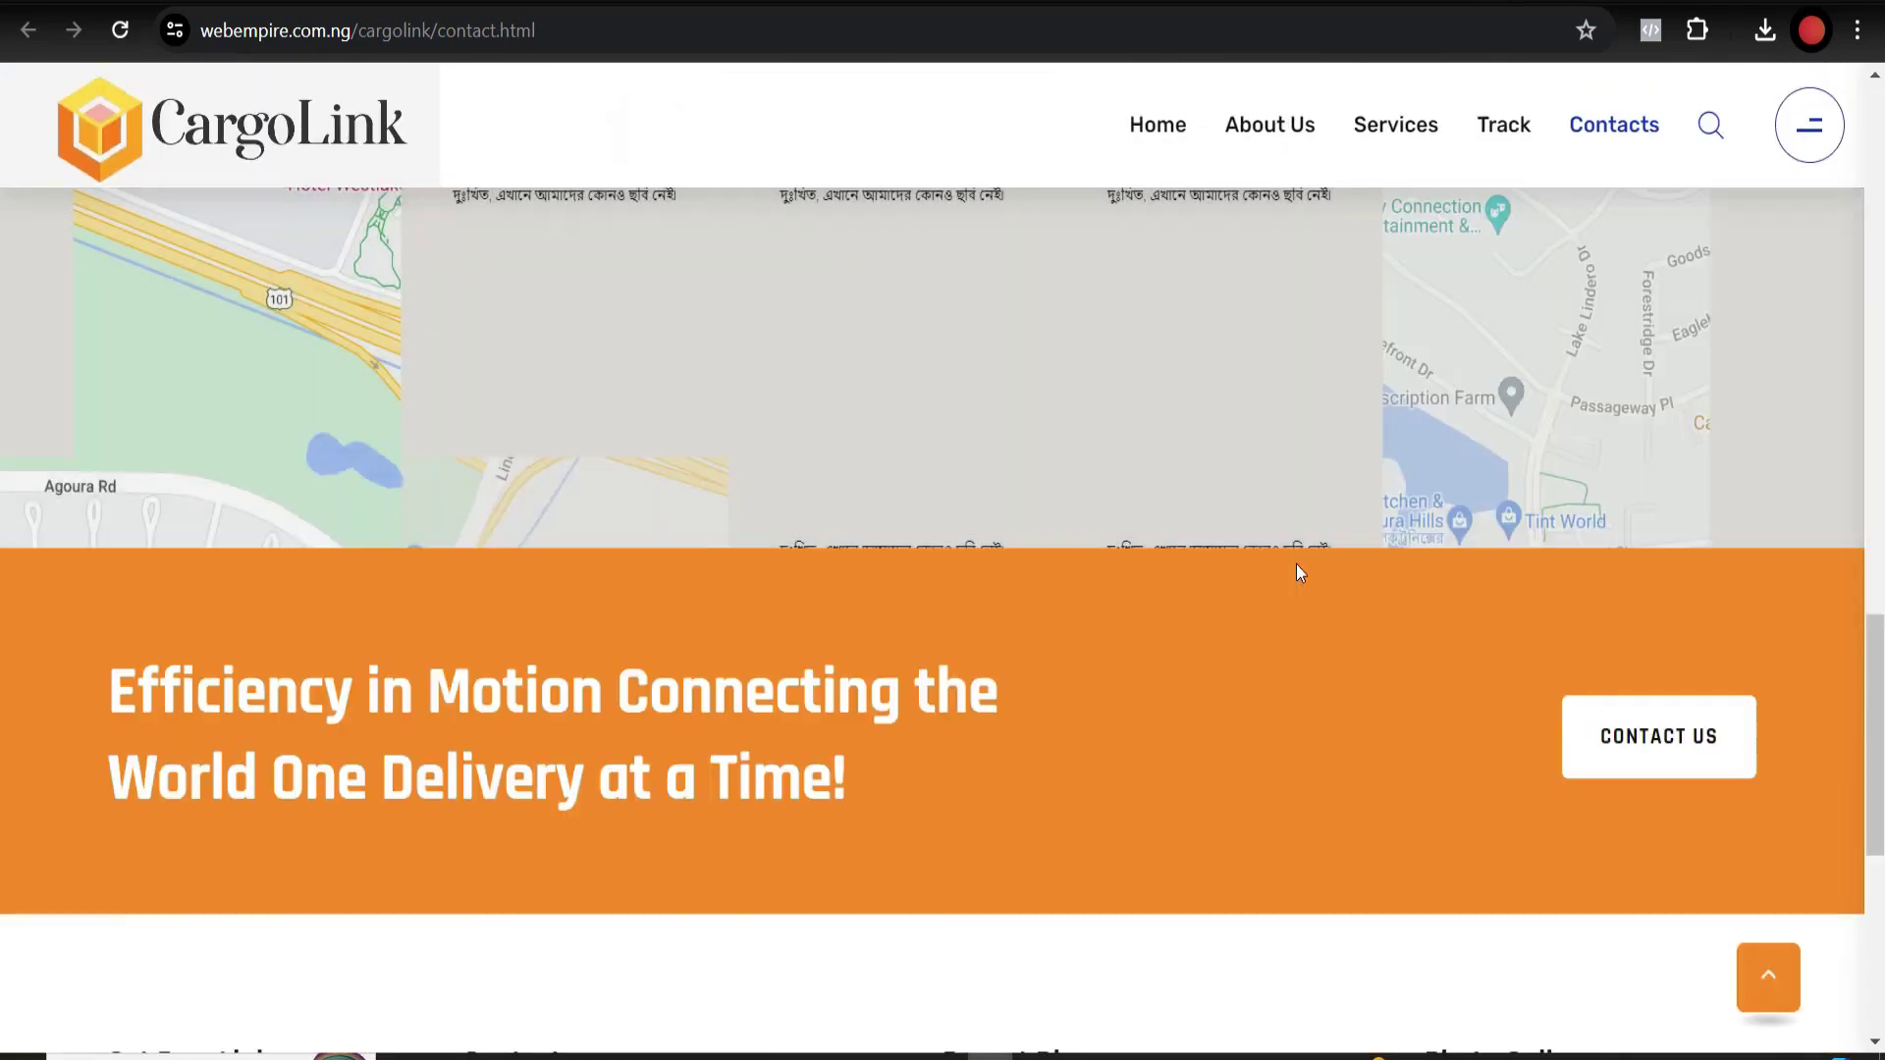
{"action": "scroll", "coordinate": [1300, 573], "scroll_direction": "up", "scroll_amount": 15}
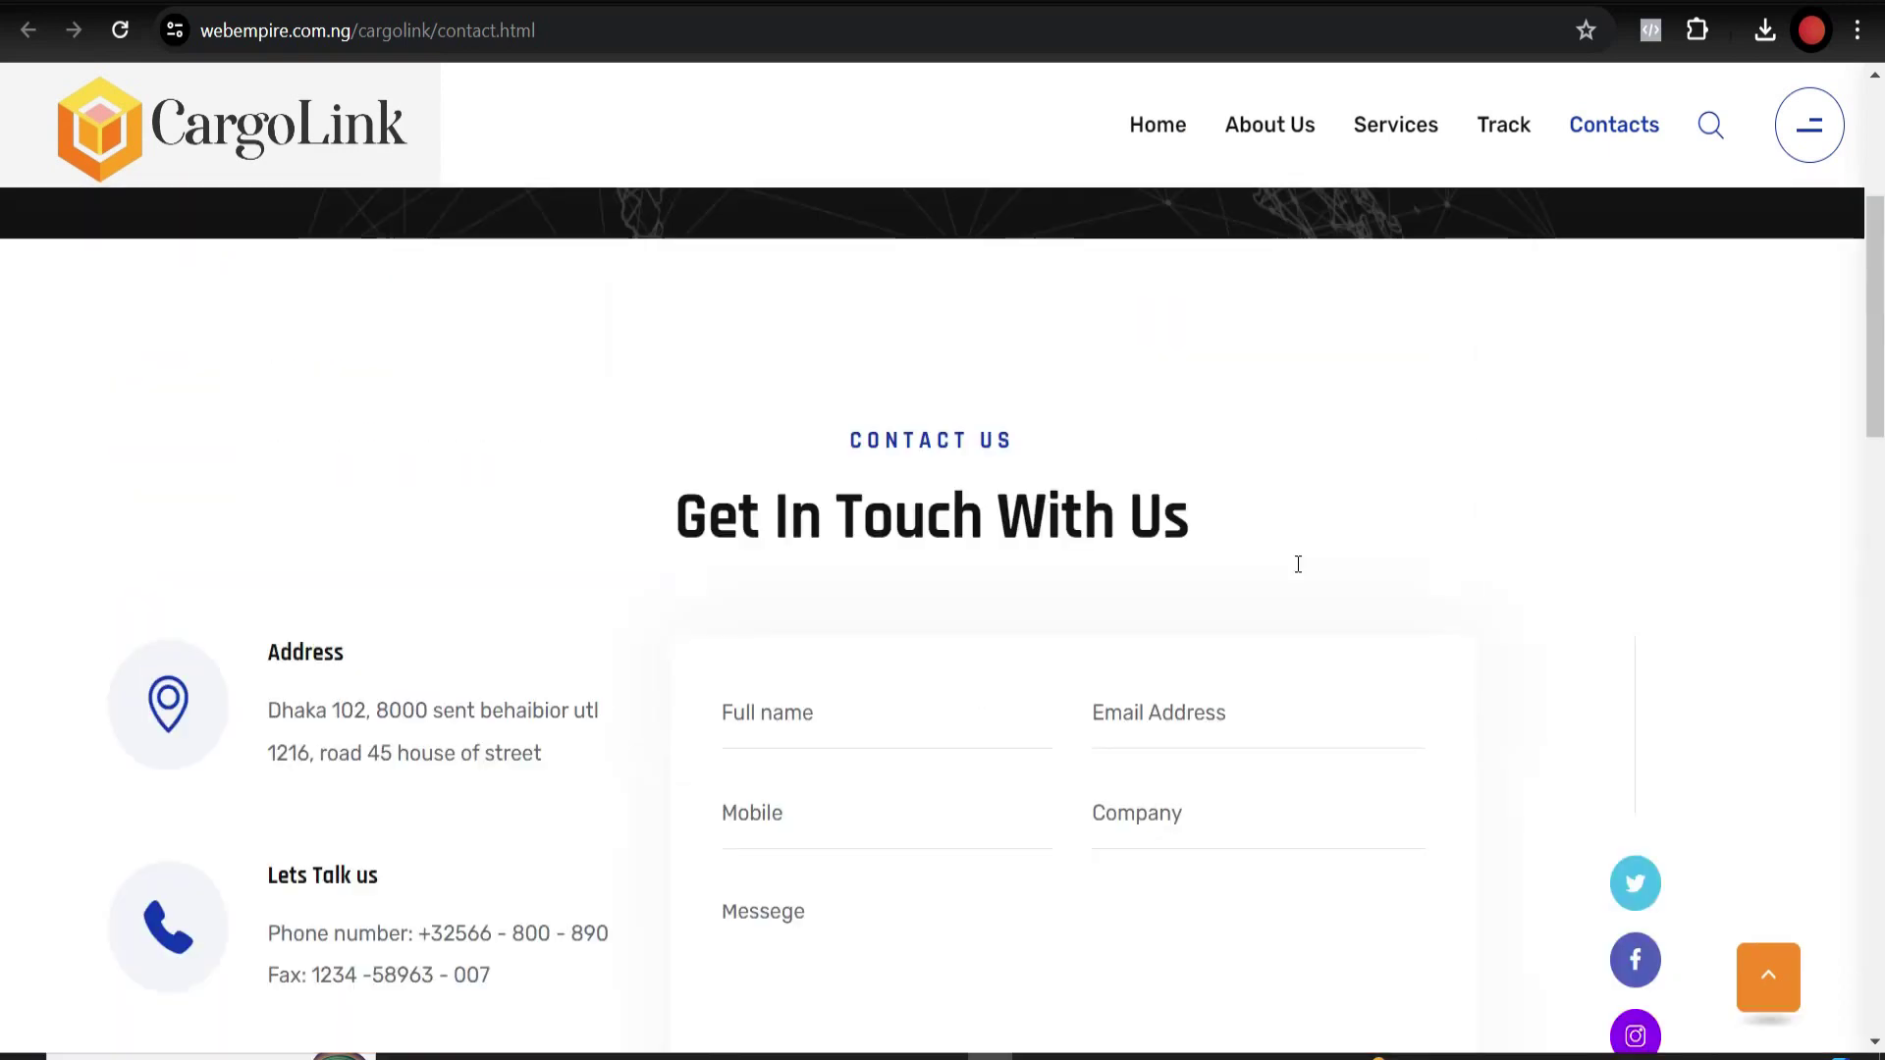
{"action": "left_click", "coordinate": [1503, 152]}
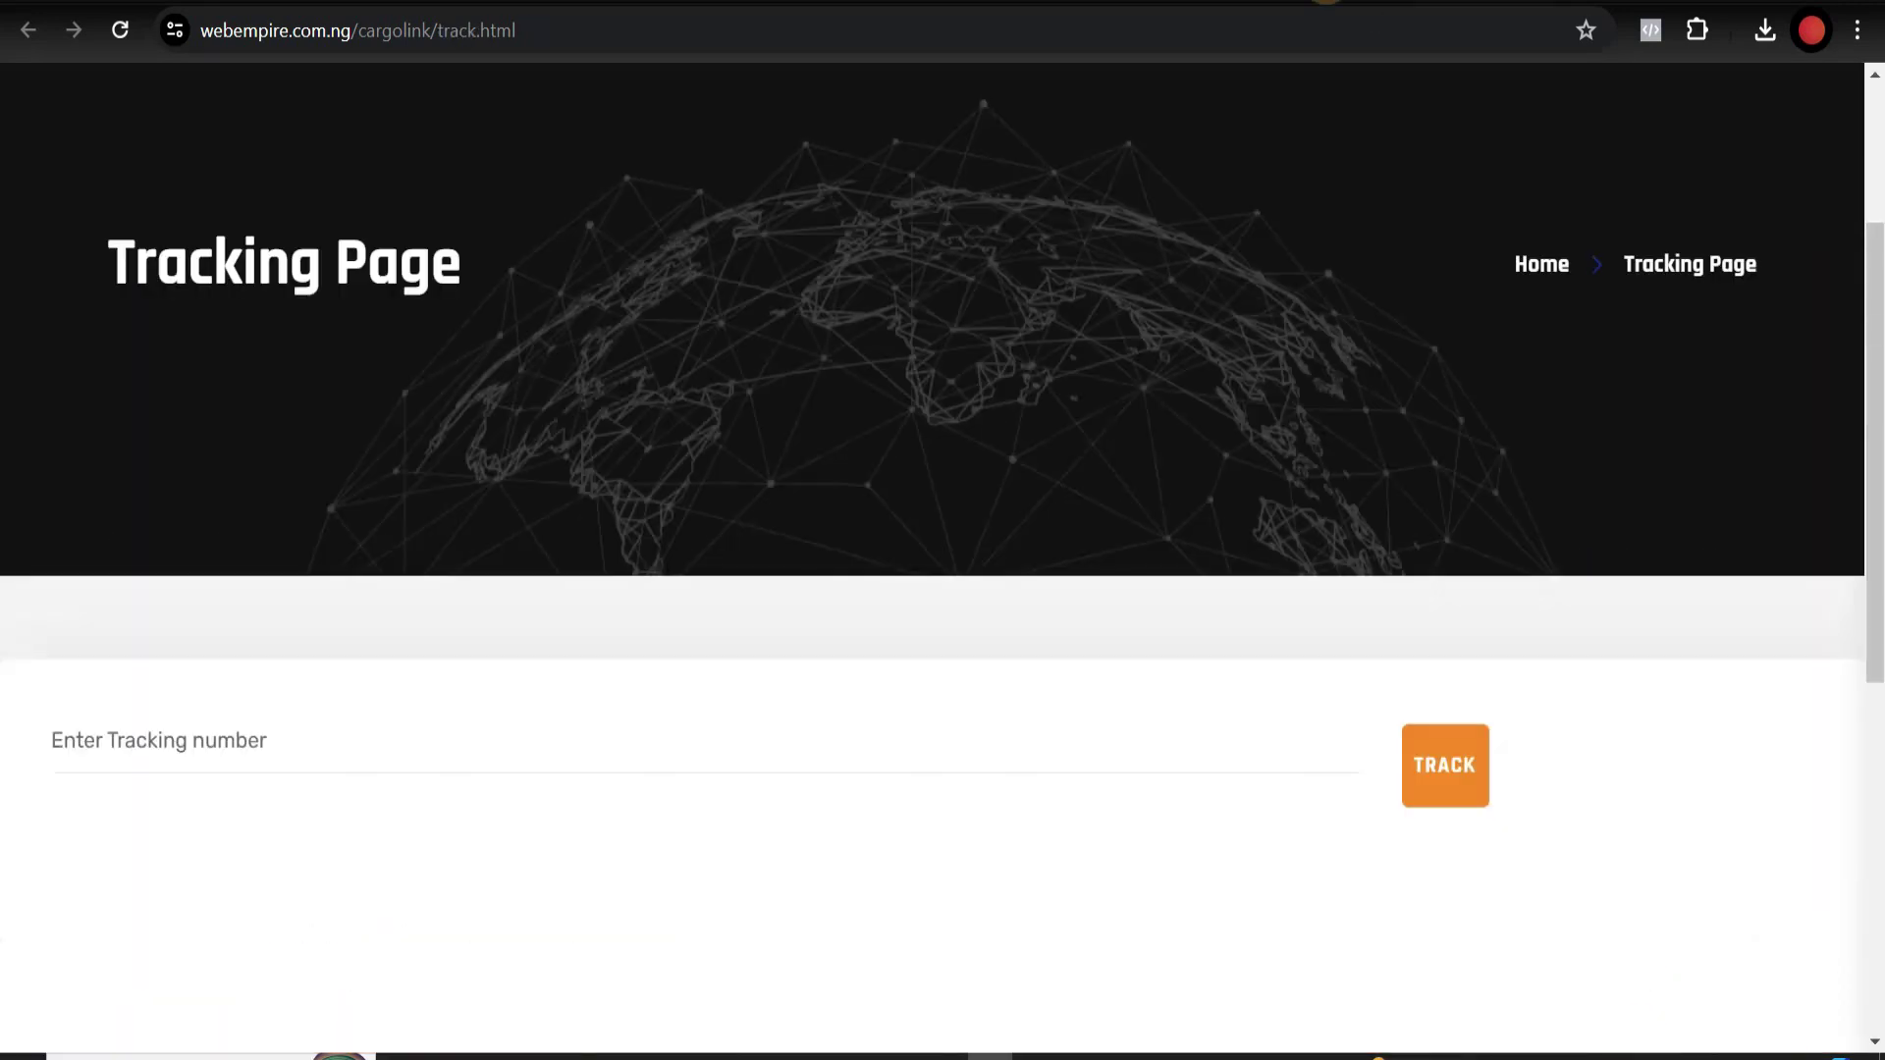
{"action": "left_click", "coordinate": [303, 738]}
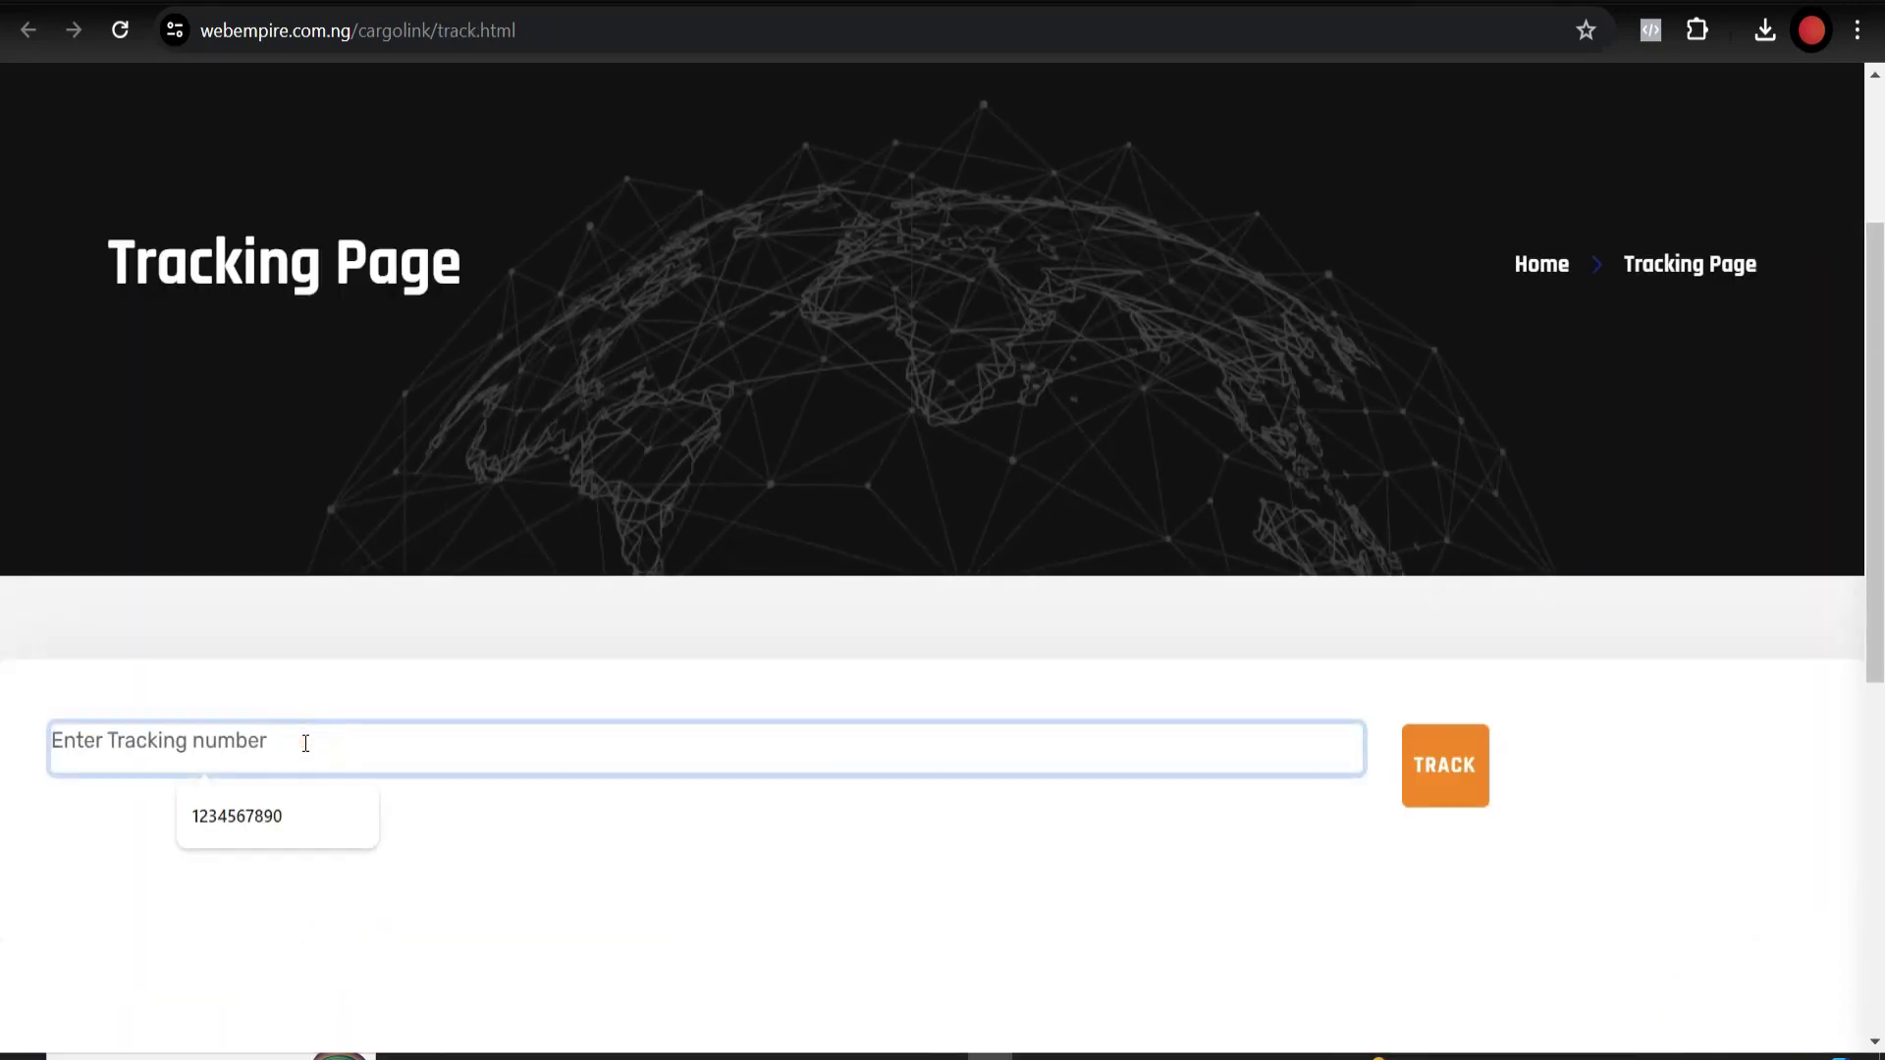
{"action": "left_click", "coordinate": [265, 817]}
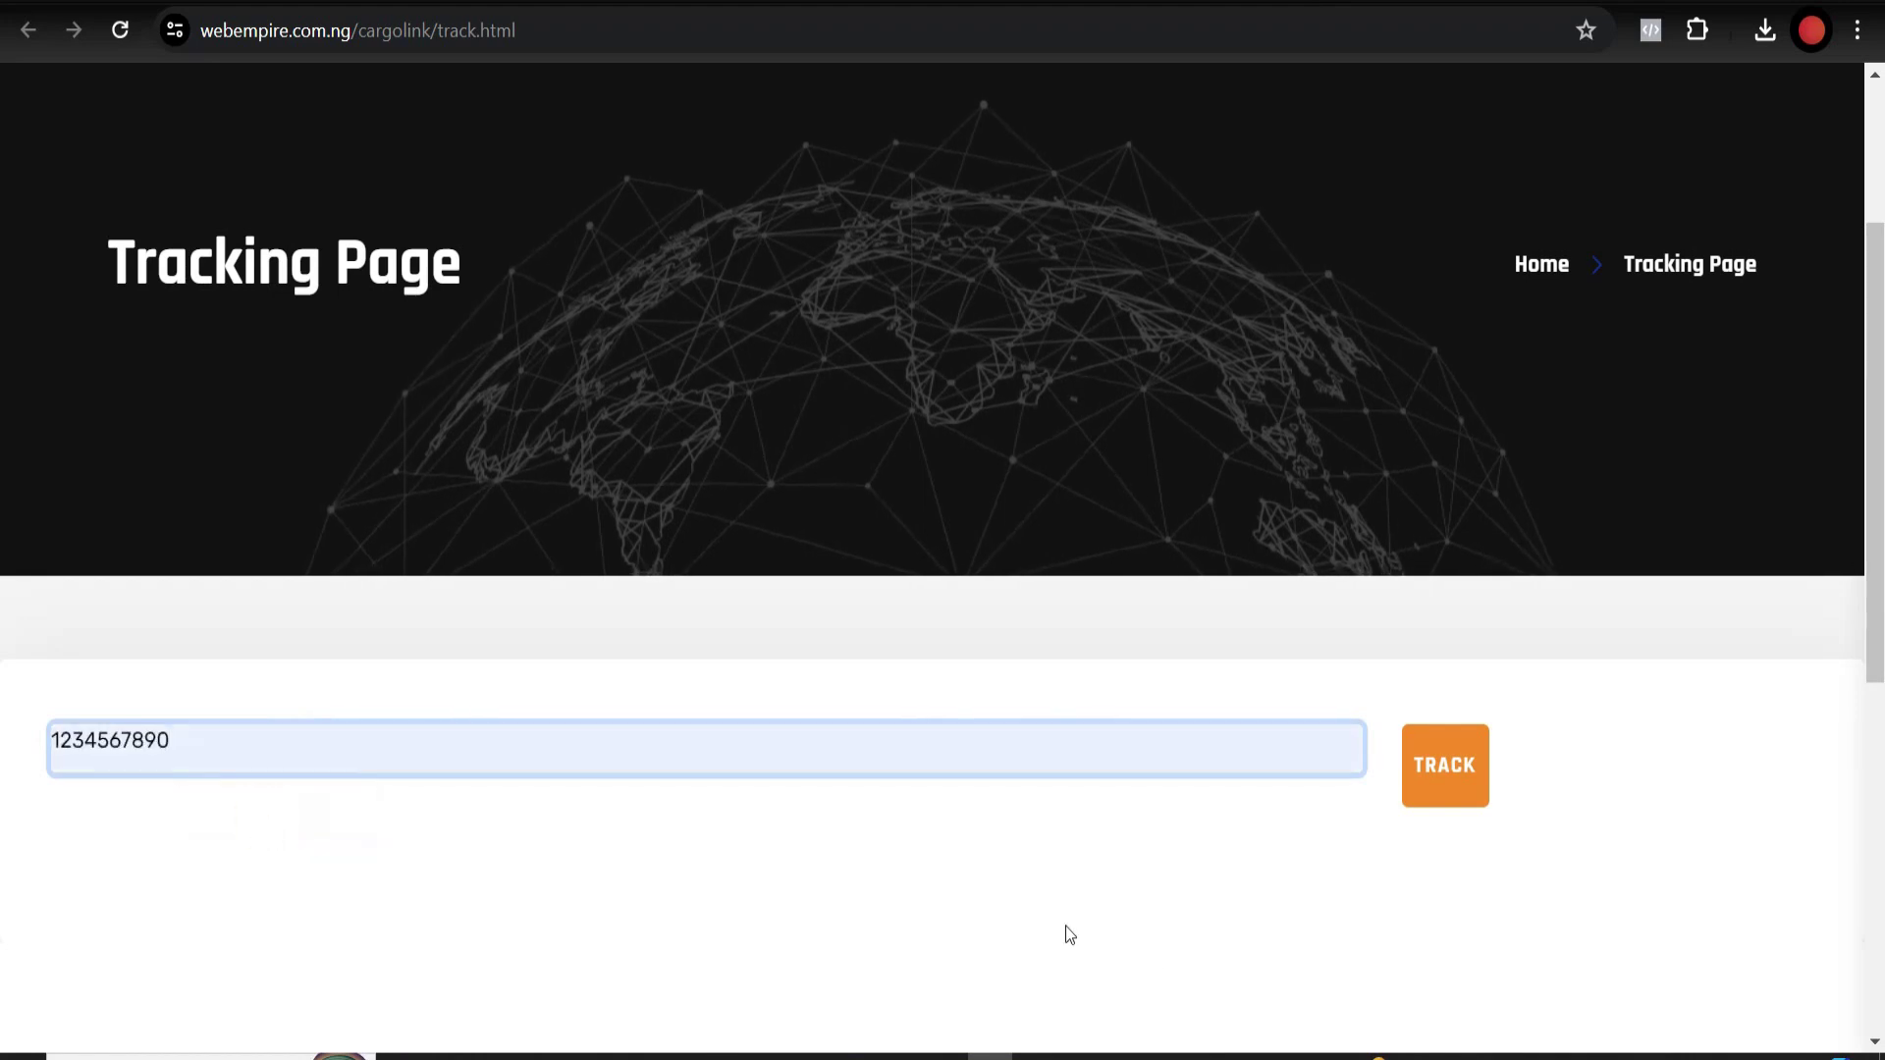
{"action": "left_click", "coordinate": [1451, 771]}
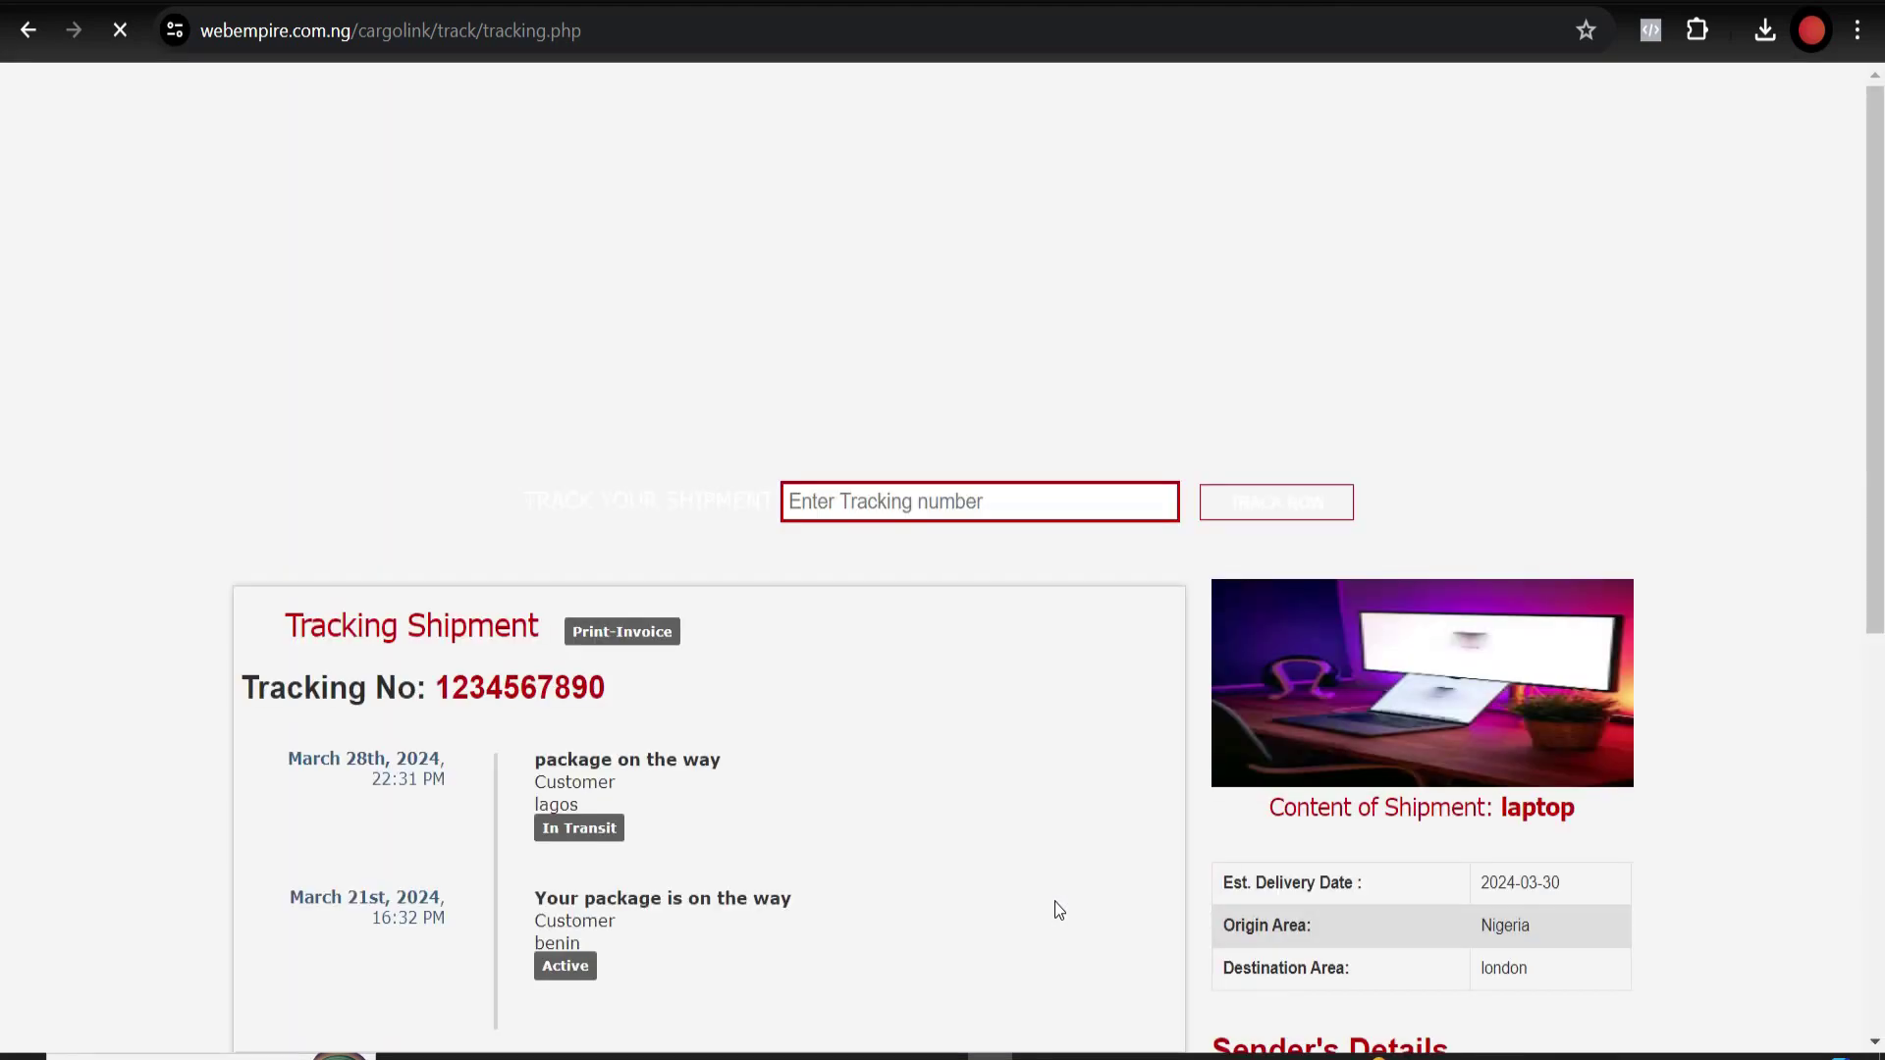
Scroll through the result: a laptop in transit from Nigeria to London, due 2024-03-30, with sender and receiver details.
{"action": "scroll", "coordinate": [1054, 901], "scroll_direction": "down", "scroll_amount": 3}
{"action": "scroll", "coordinate": [1057, 910], "scroll_direction": "down", "scroll_amount": 2}
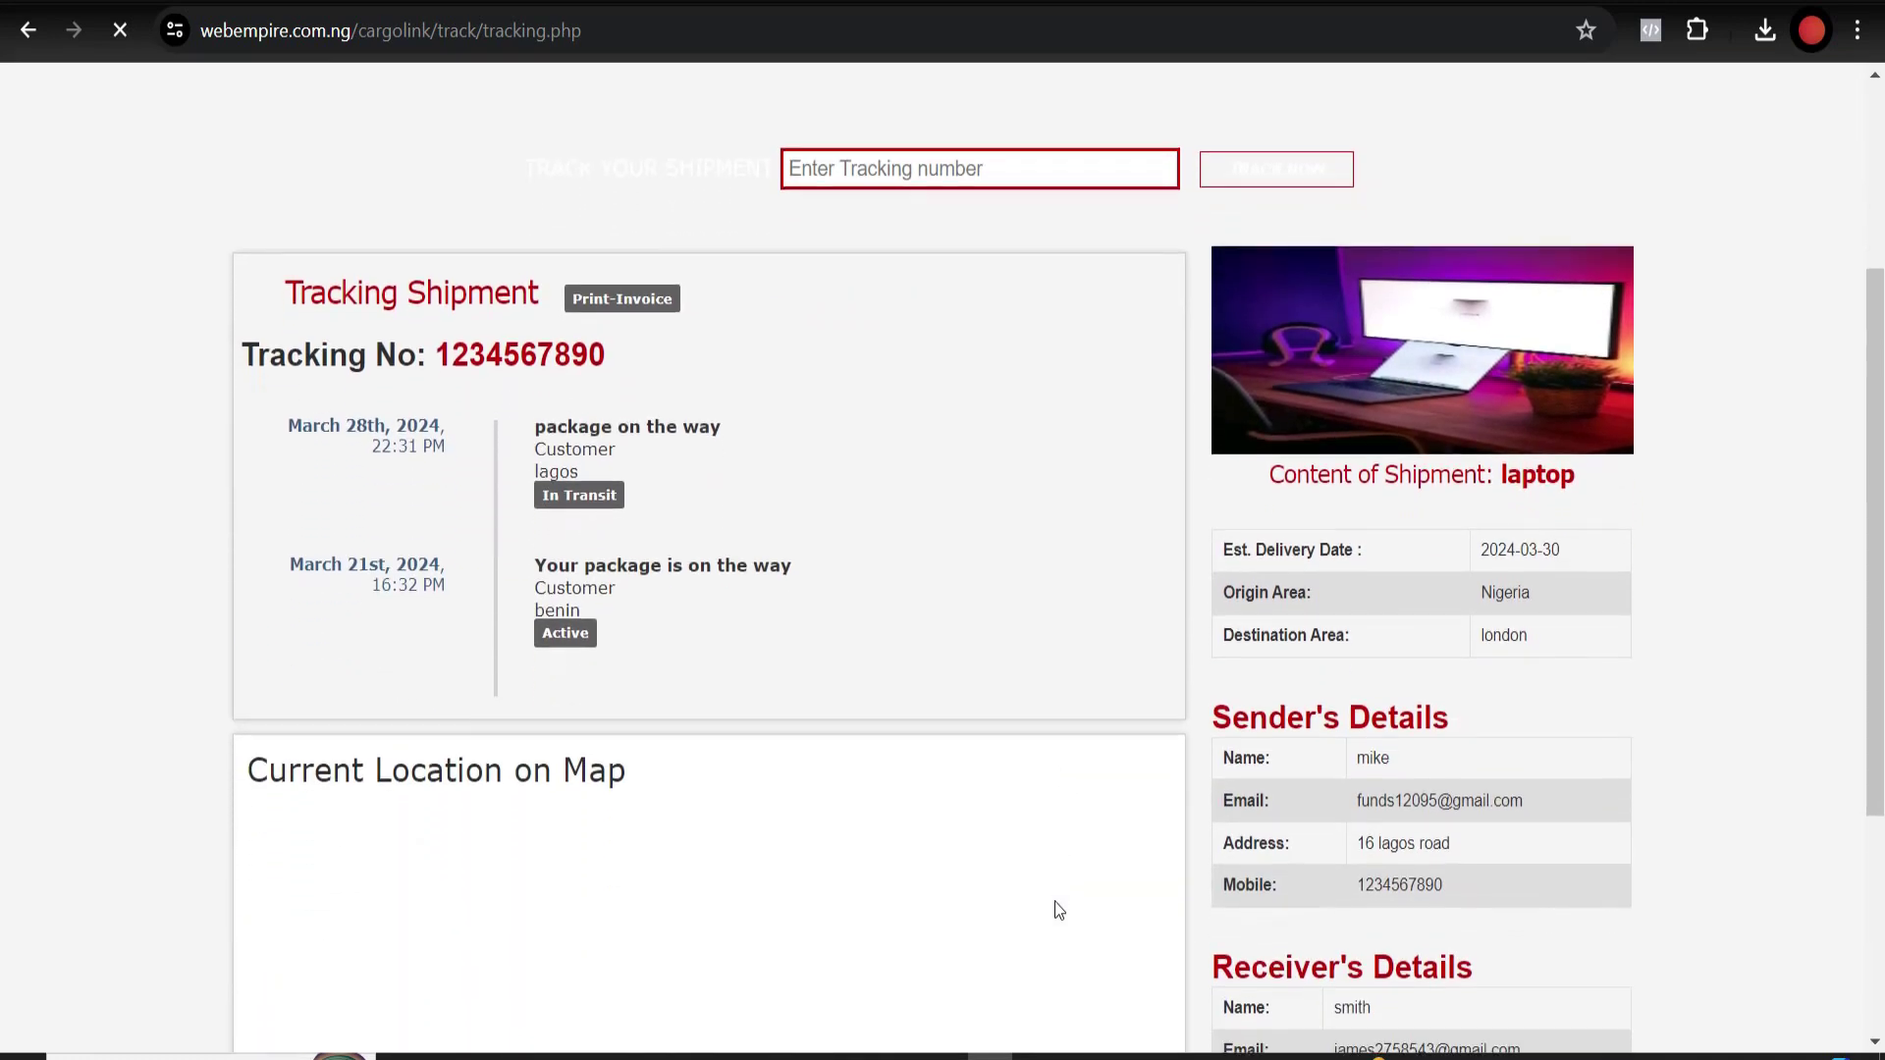
{"action": "scroll", "coordinate": [1056, 909], "scroll_direction": "down", "scroll_amount": 1}
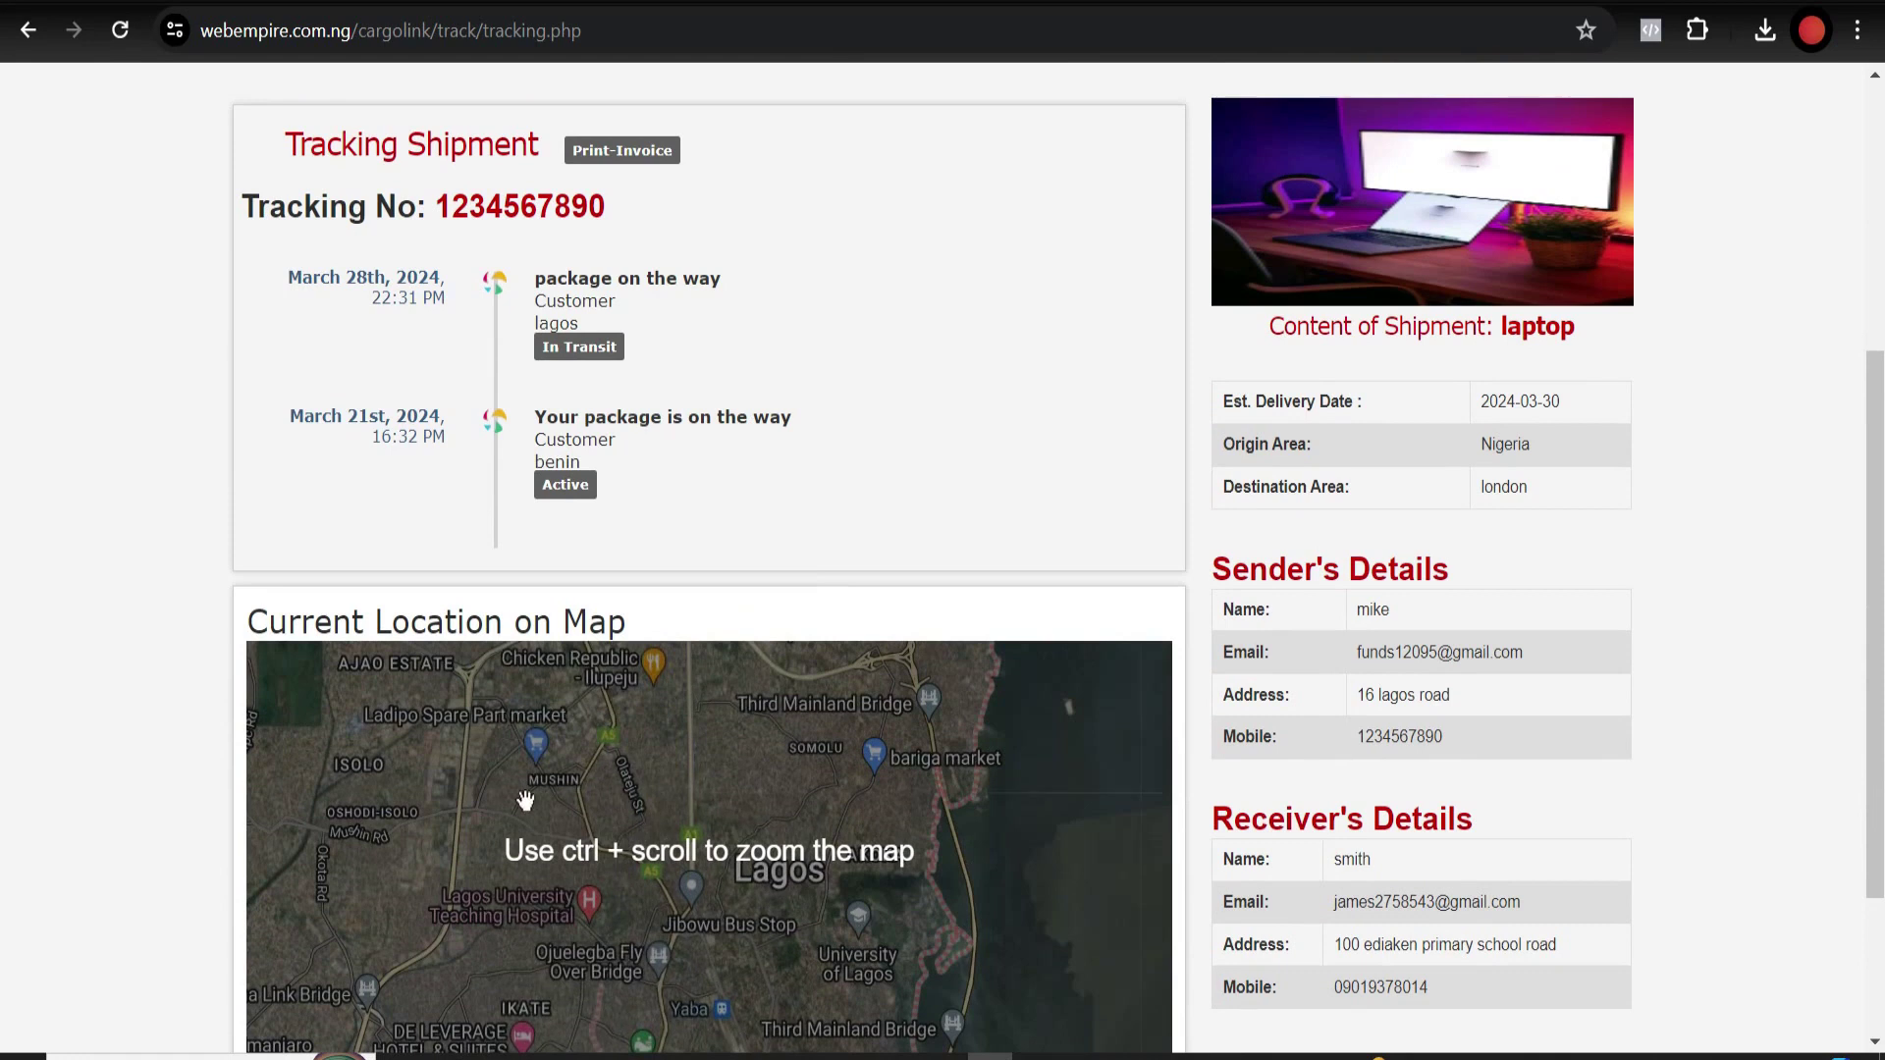
{"action": "scroll", "coordinate": [779, 911], "scroll_direction": "down", "scroll_amount": 2}
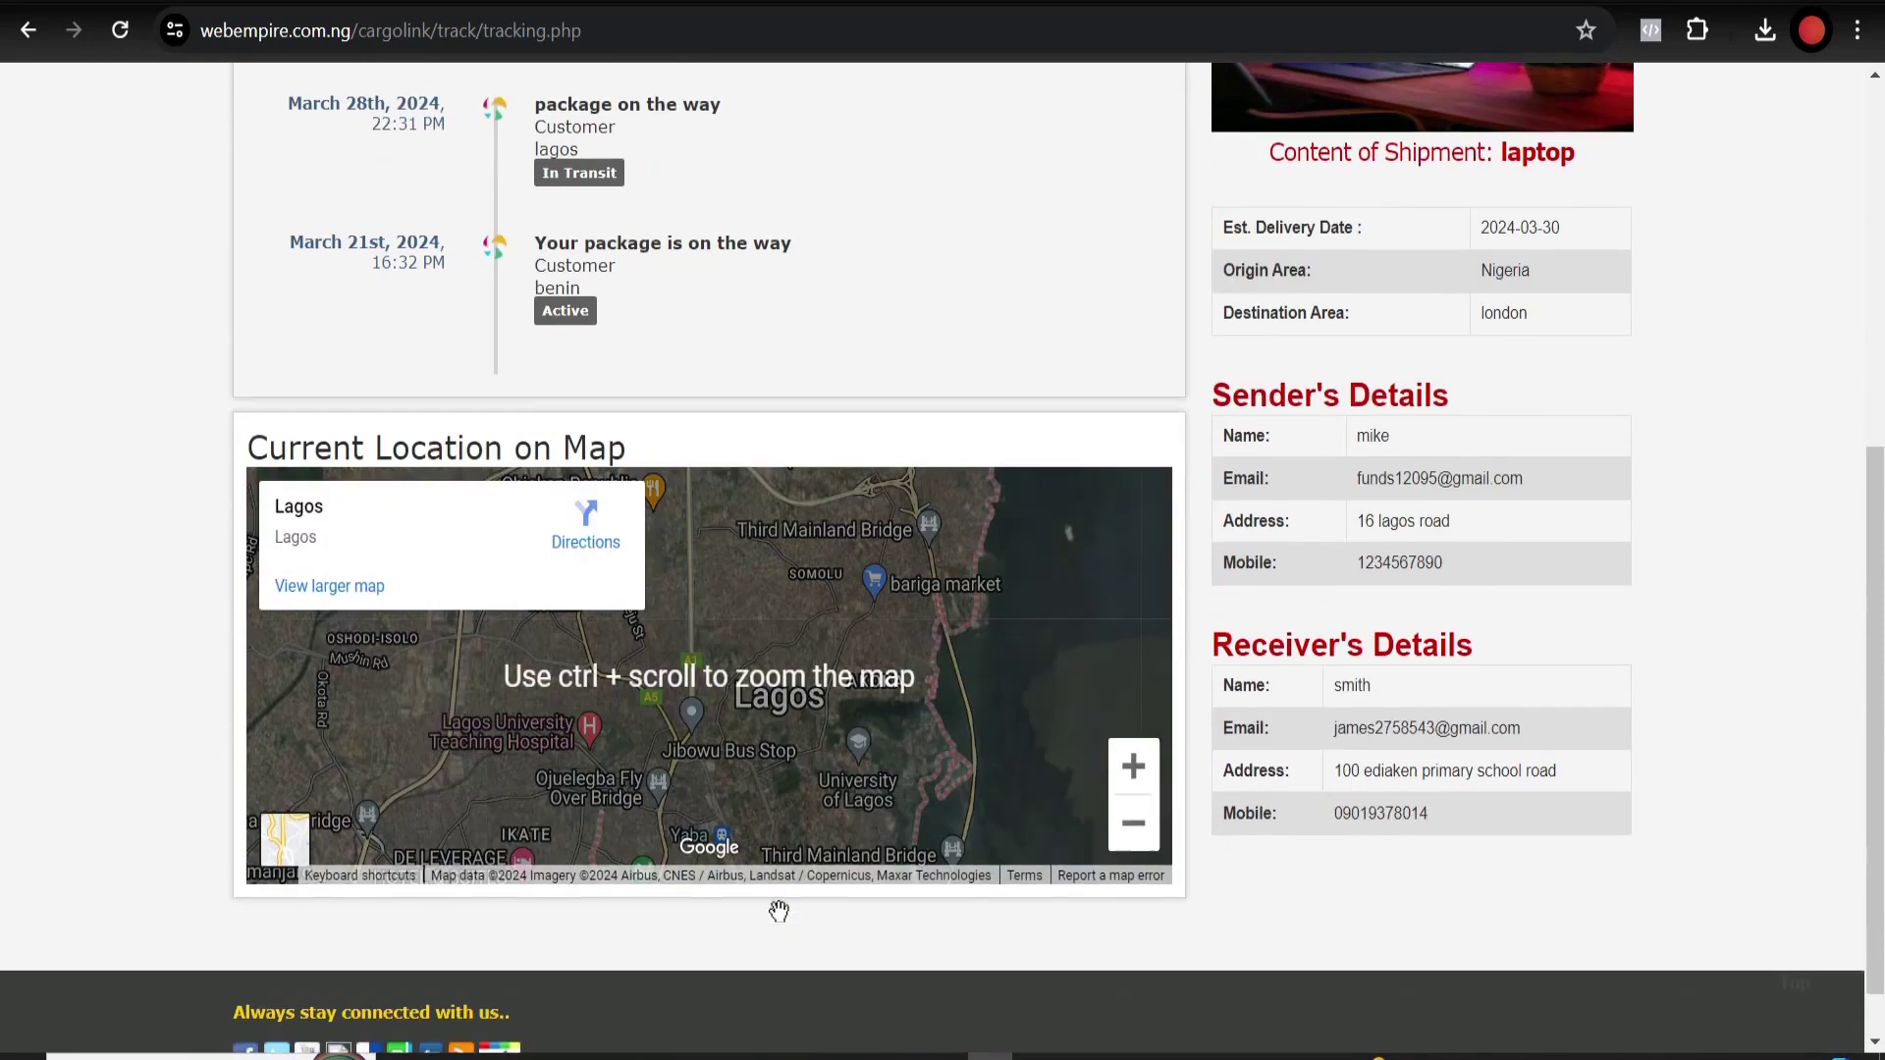
{"action": "scroll", "coordinate": [778, 911], "scroll_direction": "up", "scroll_amount": 2}
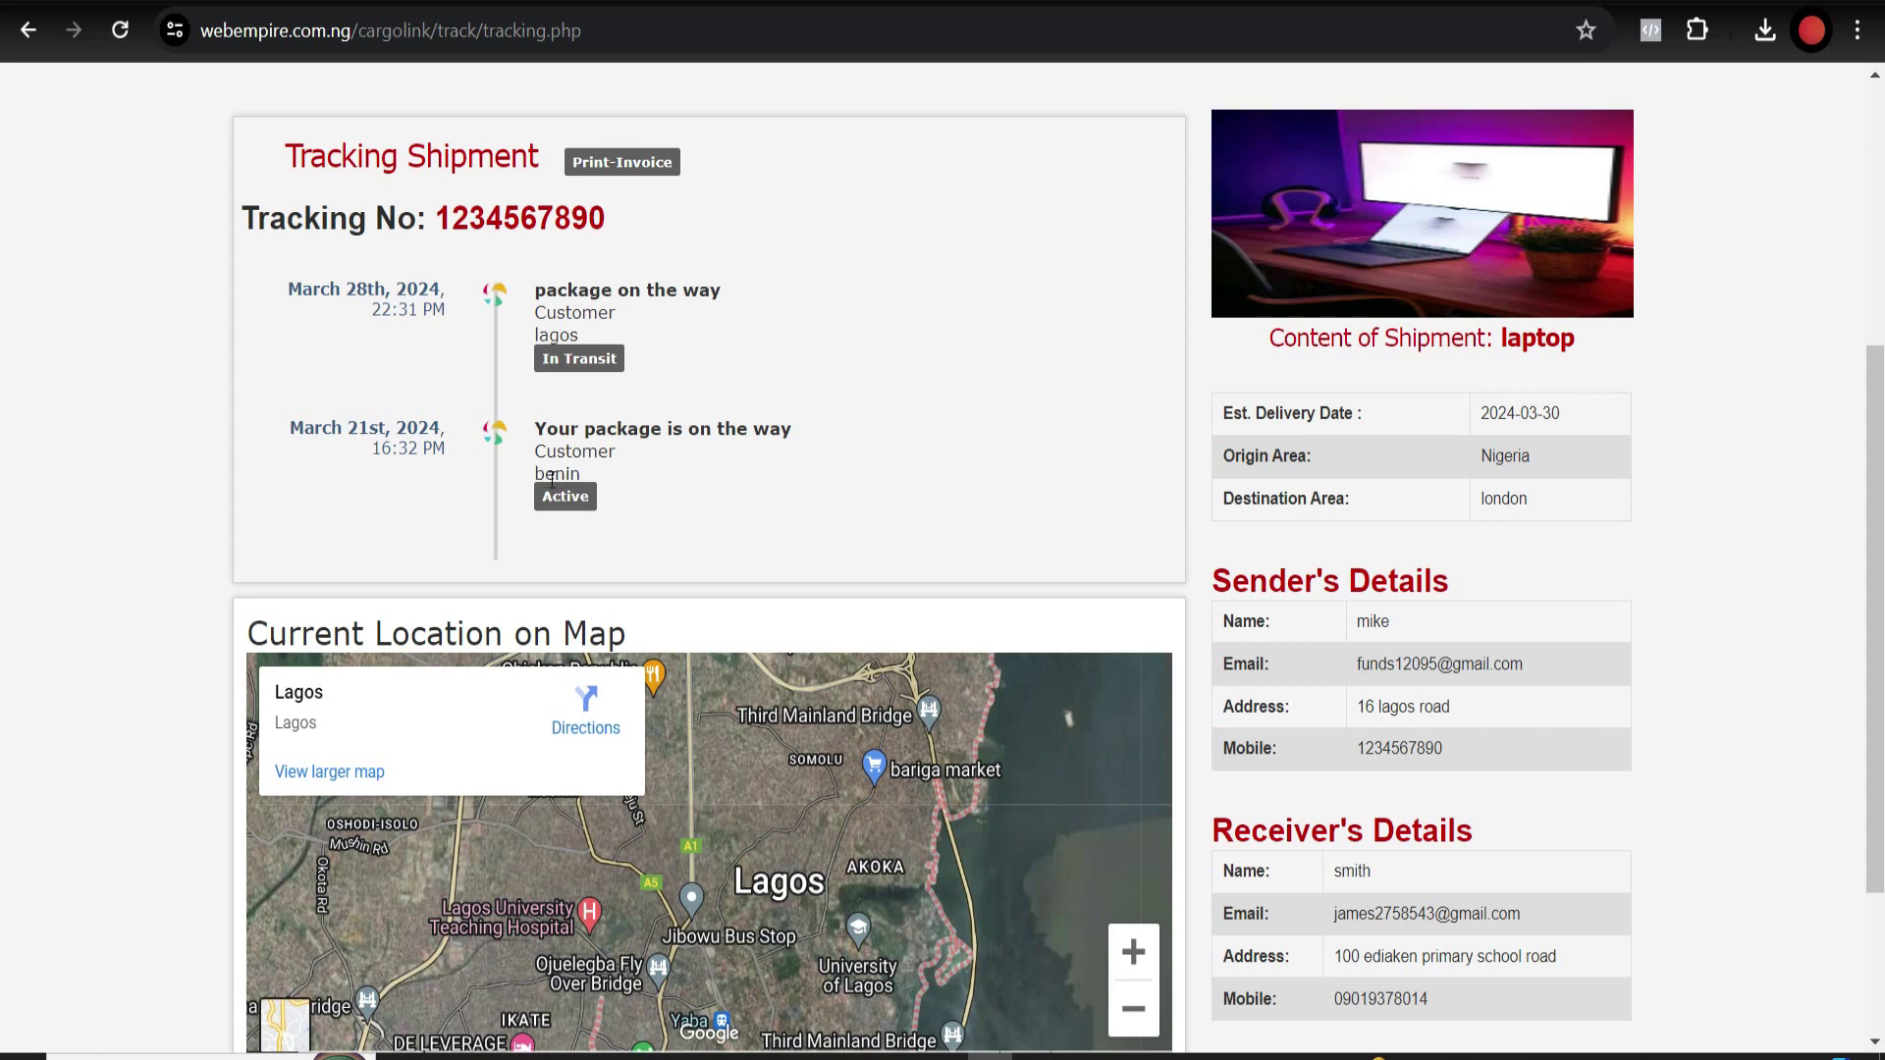
{"action": "scroll", "coordinate": [876, 694], "scroll_direction": "down", "scroll_amount": 2}
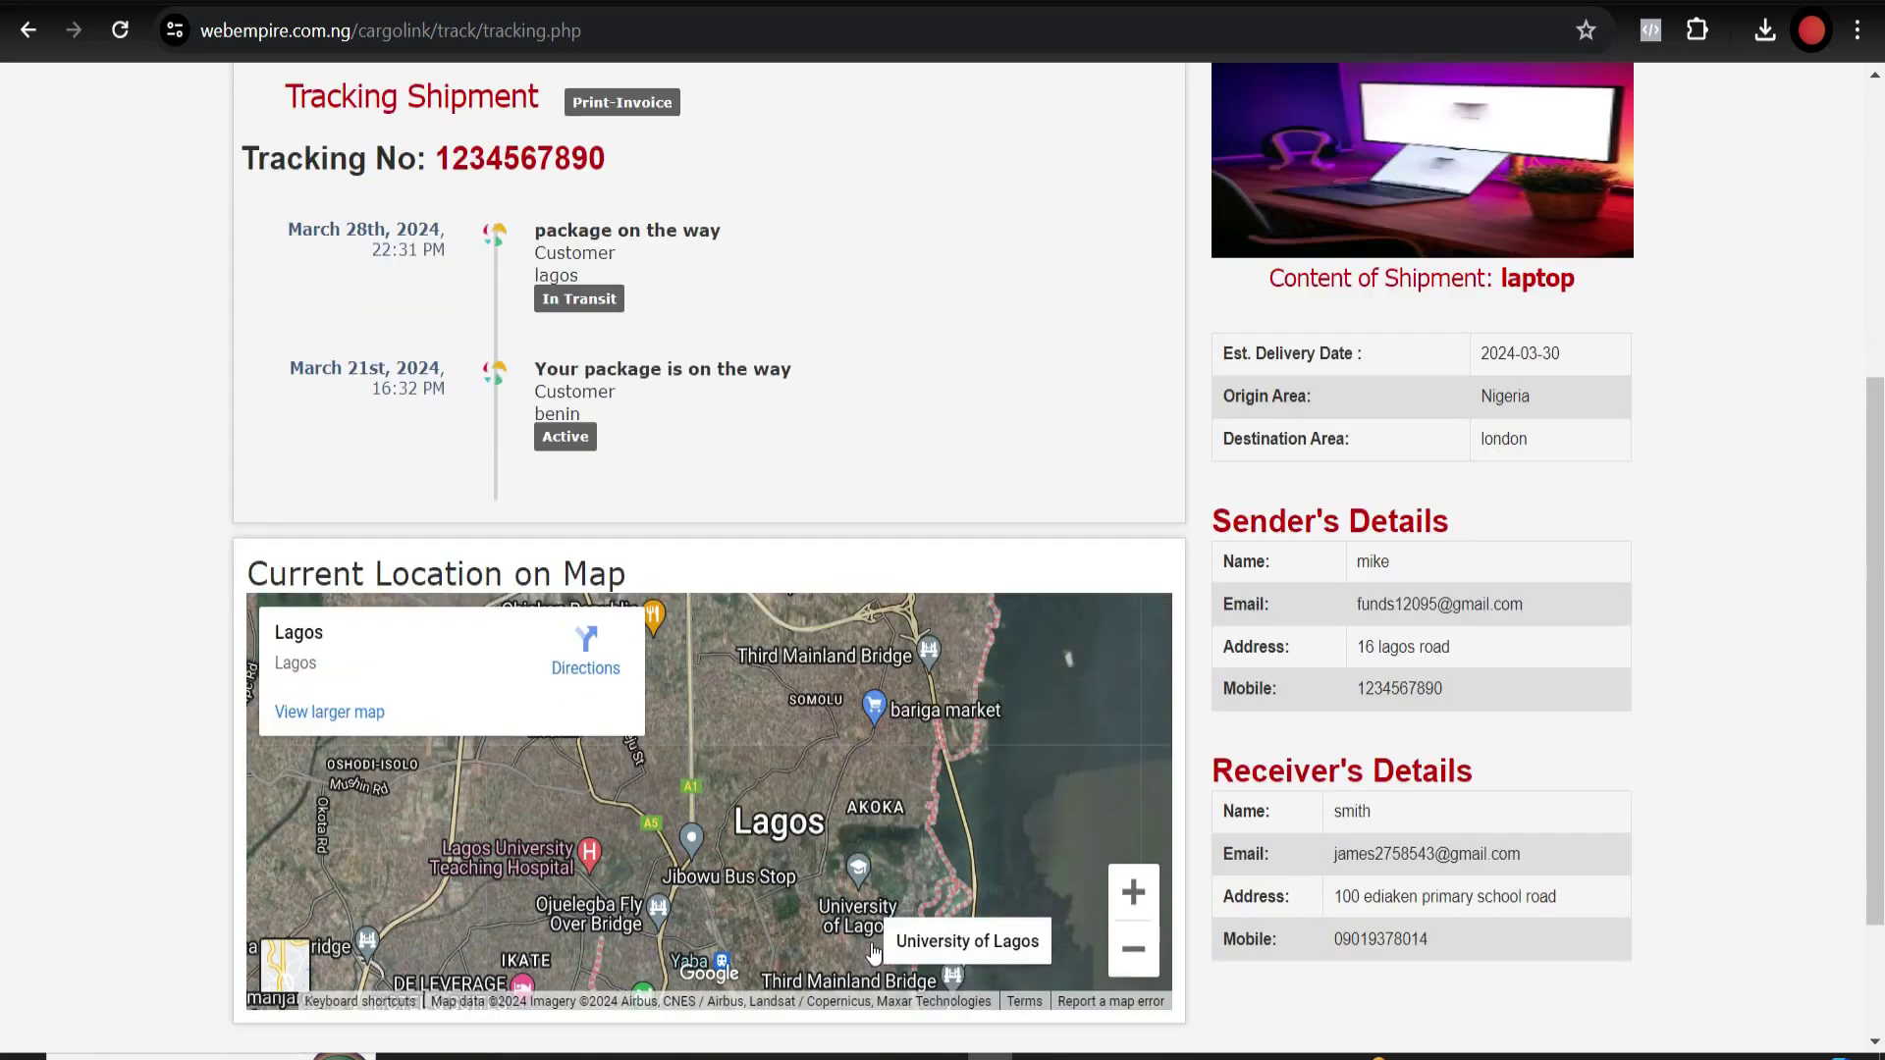
{"action": "scroll", "coordinate": [1470, 737], "scroll_direction": "up", "scroll_amount": 4}
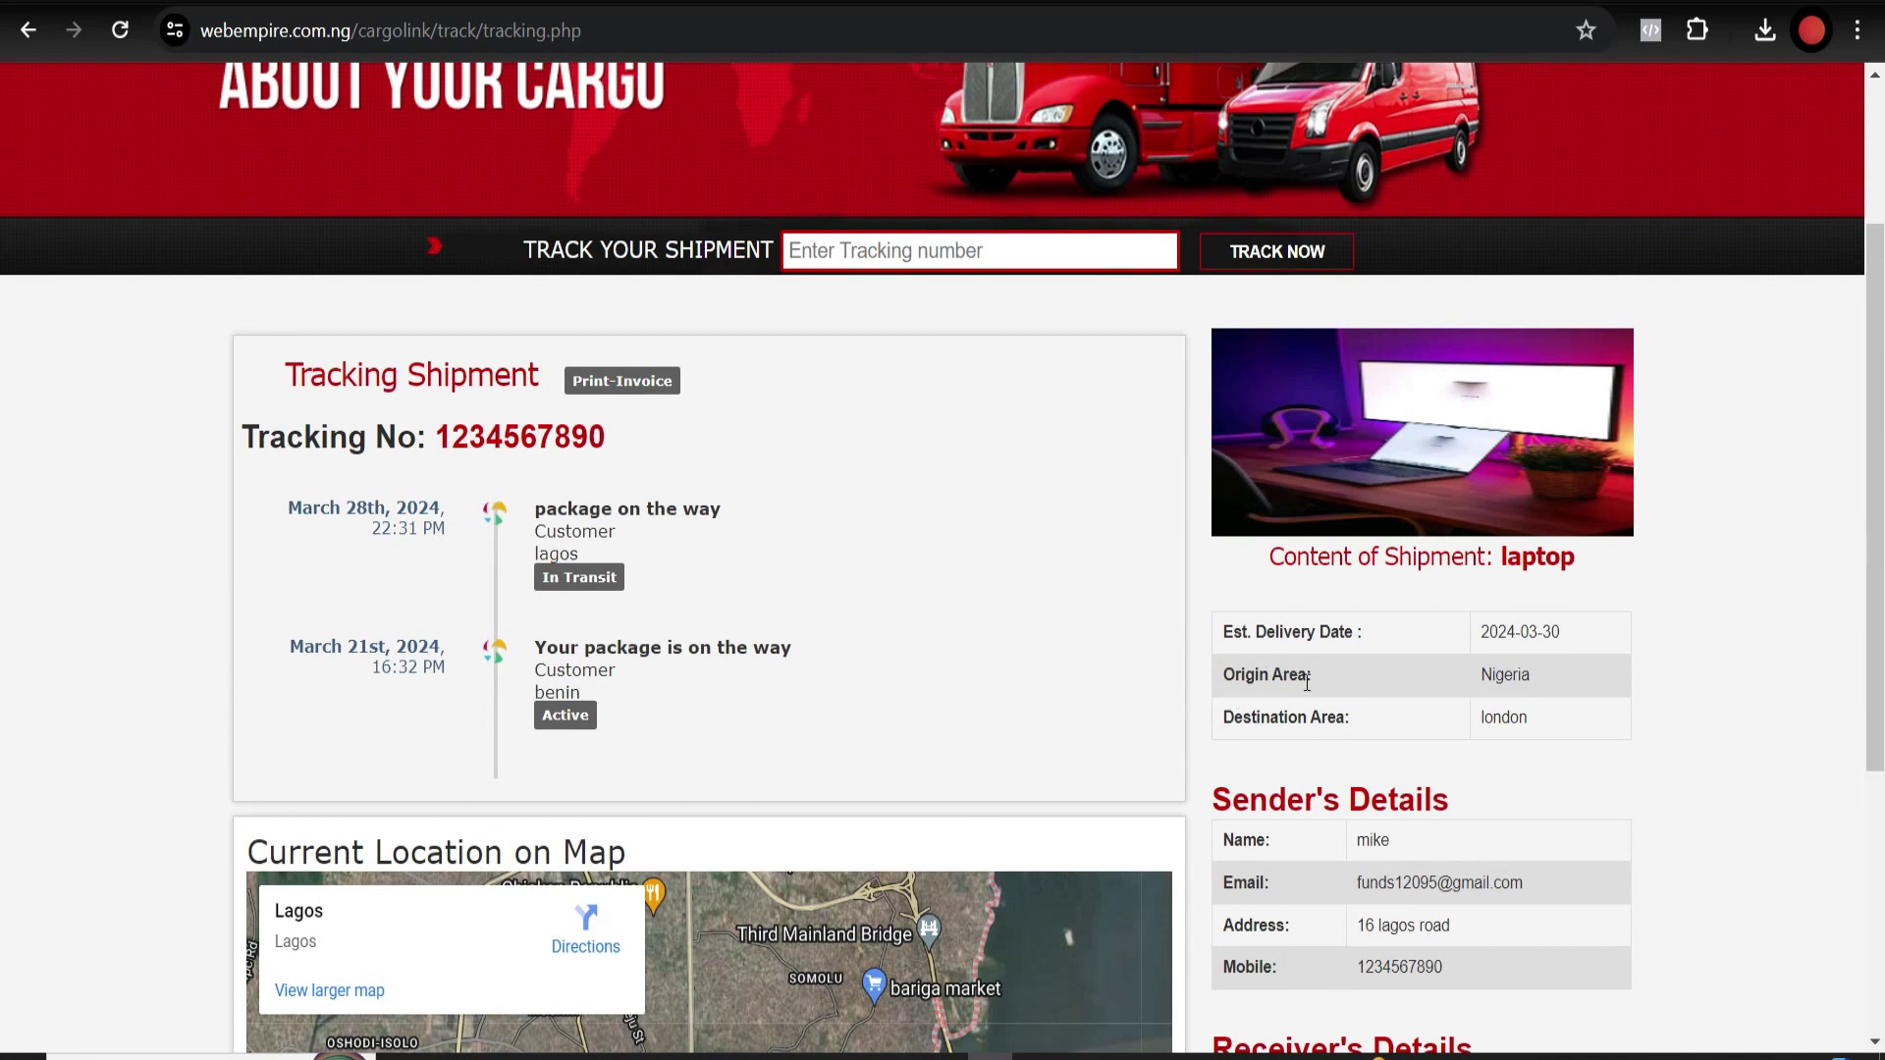
{"action": "scroll", "coordinate": [1311, 851], "scroll_direction": "down", "scroll_amount": 2}
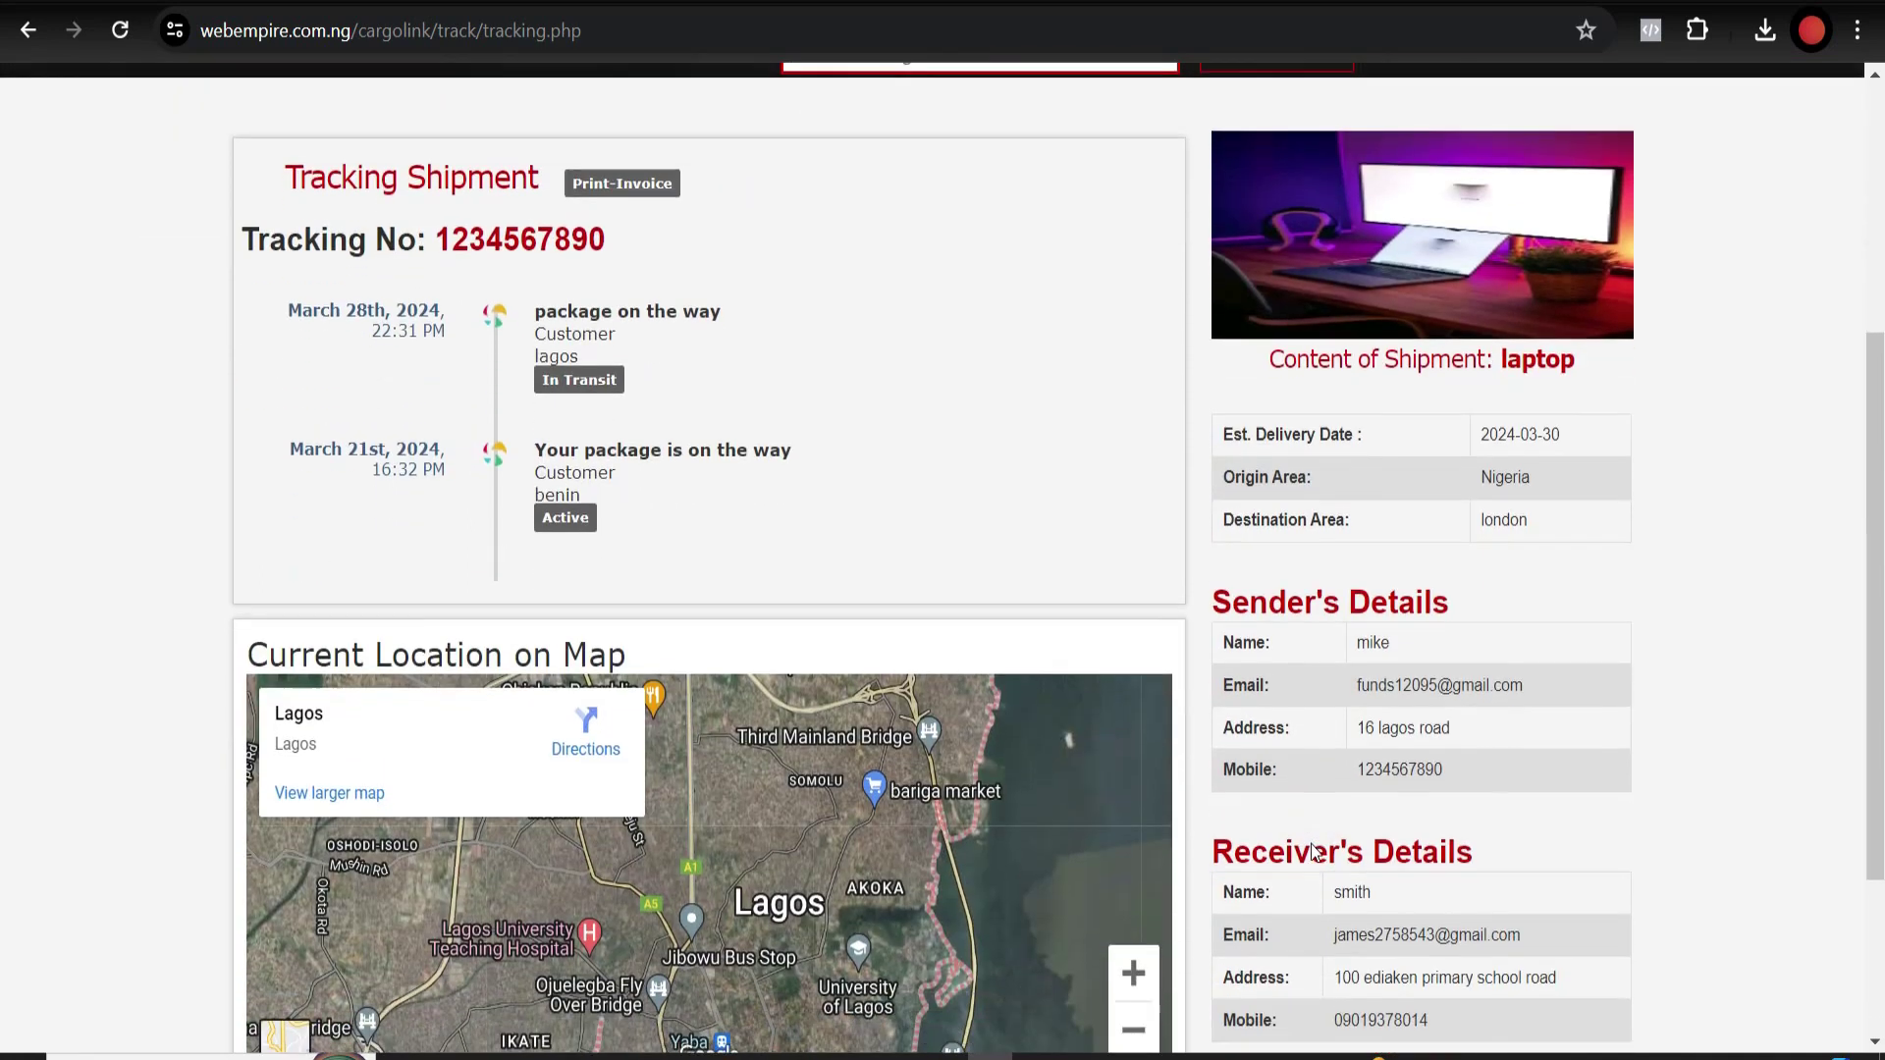
{"action": "scroll", "coordinate": [1384, 923], "scroll_direction": "down", "scroll_amount": 2}
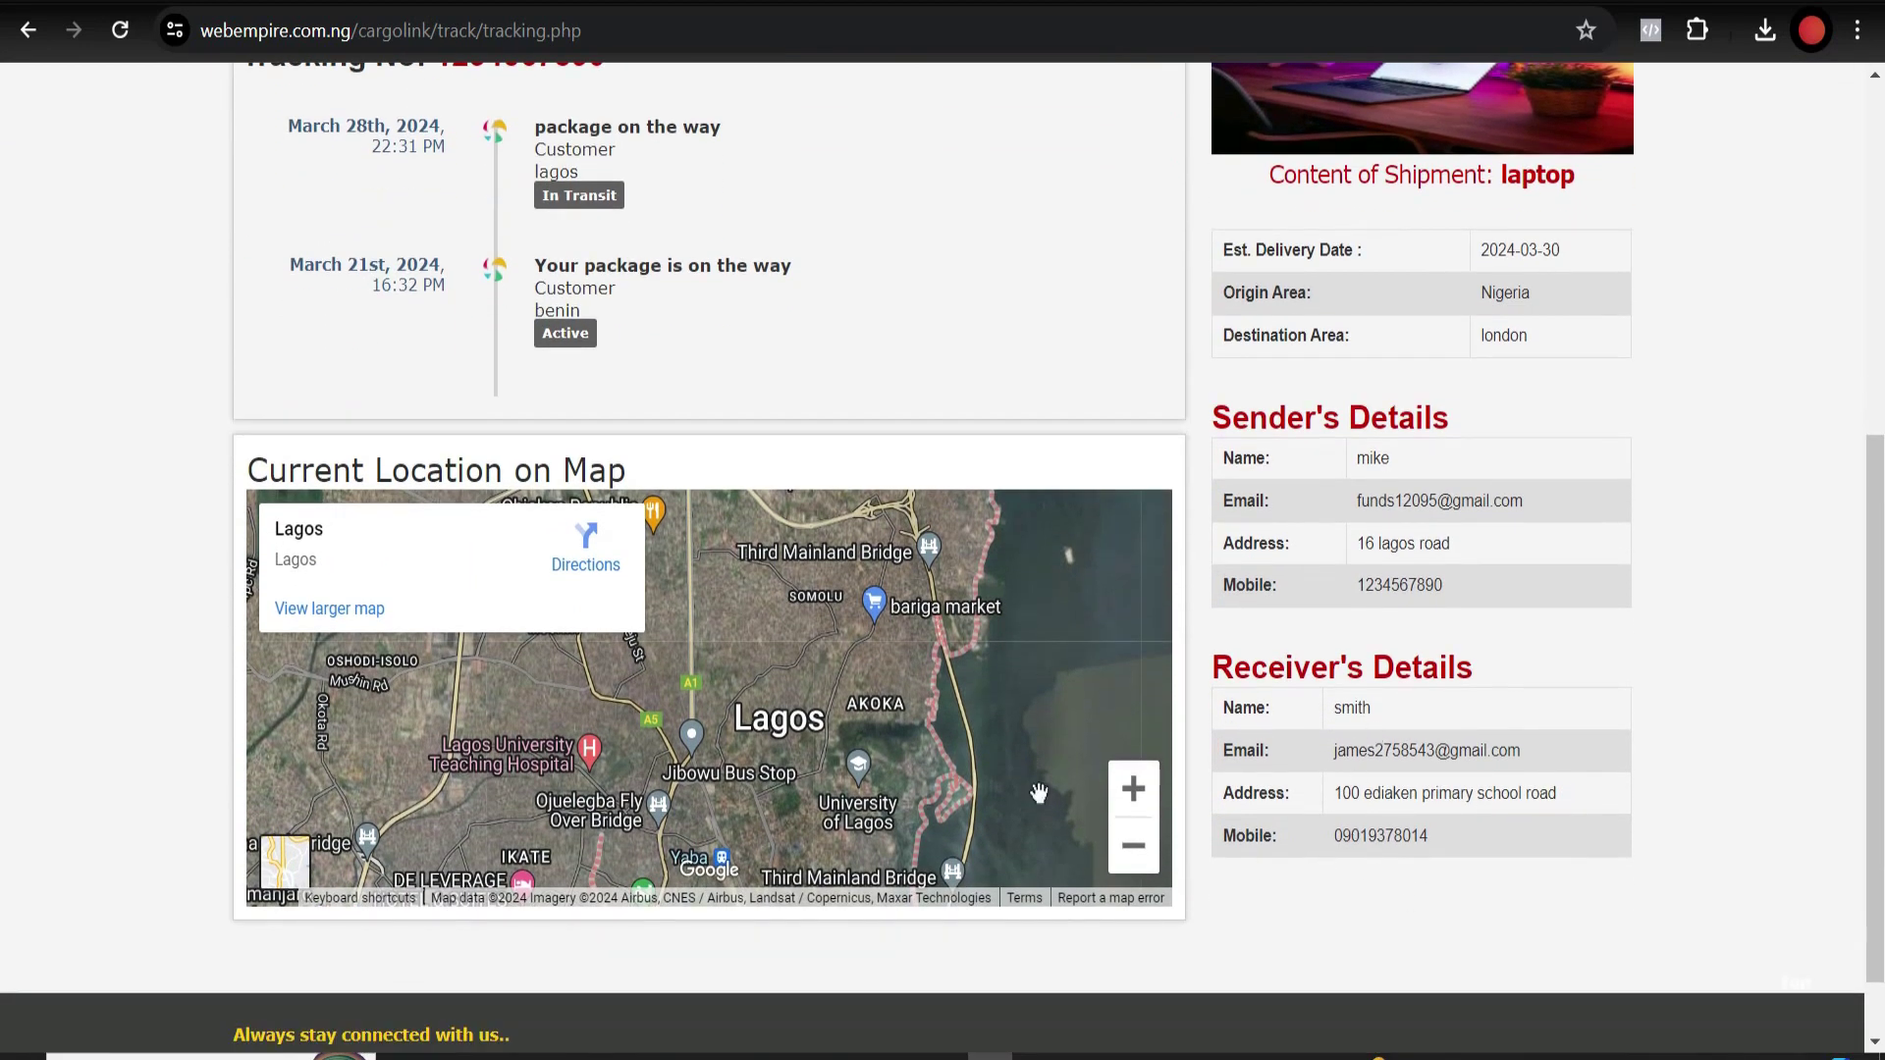
{"action": "scroll", "coordinate": [911, 671], "scroll_direction": "up", "scroll_amount": 6}
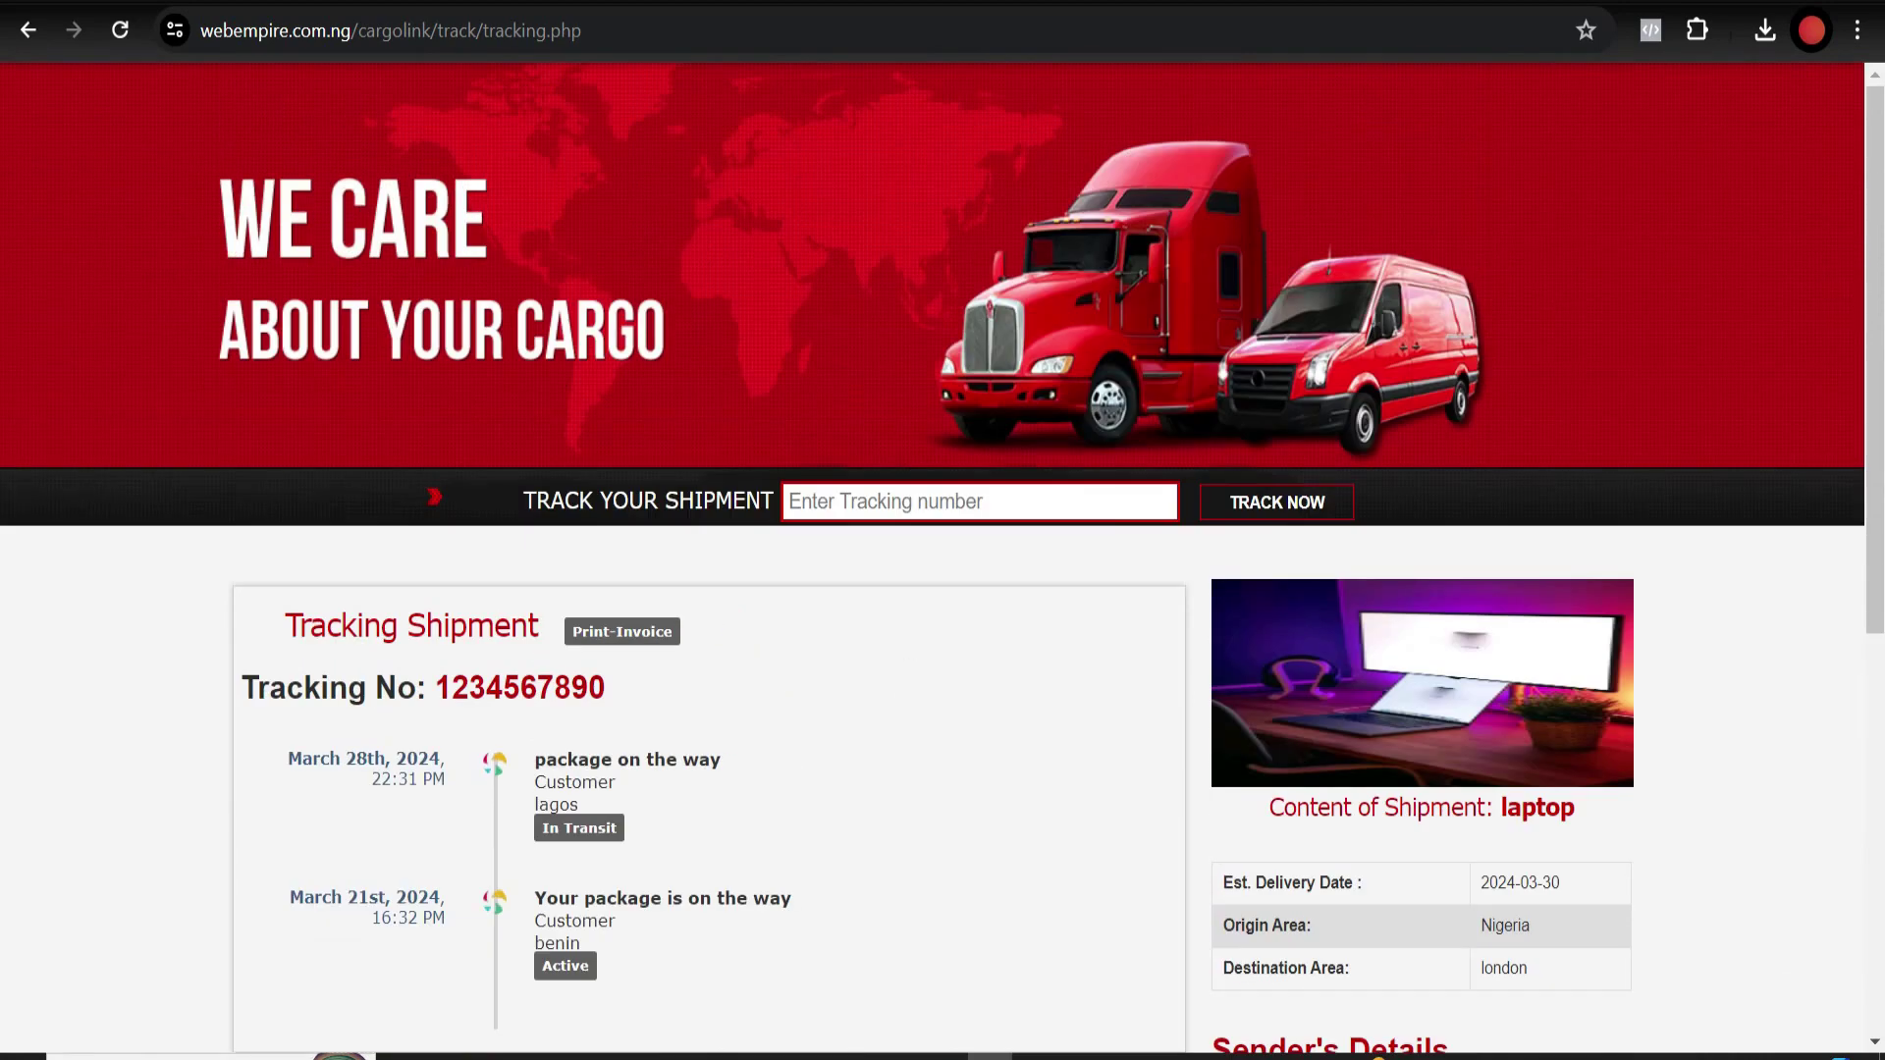
Switch between the Contact and tracking-result tabs, ending on the Contact page.
{"action": "left_click", "coordinate": [1481, 3]}
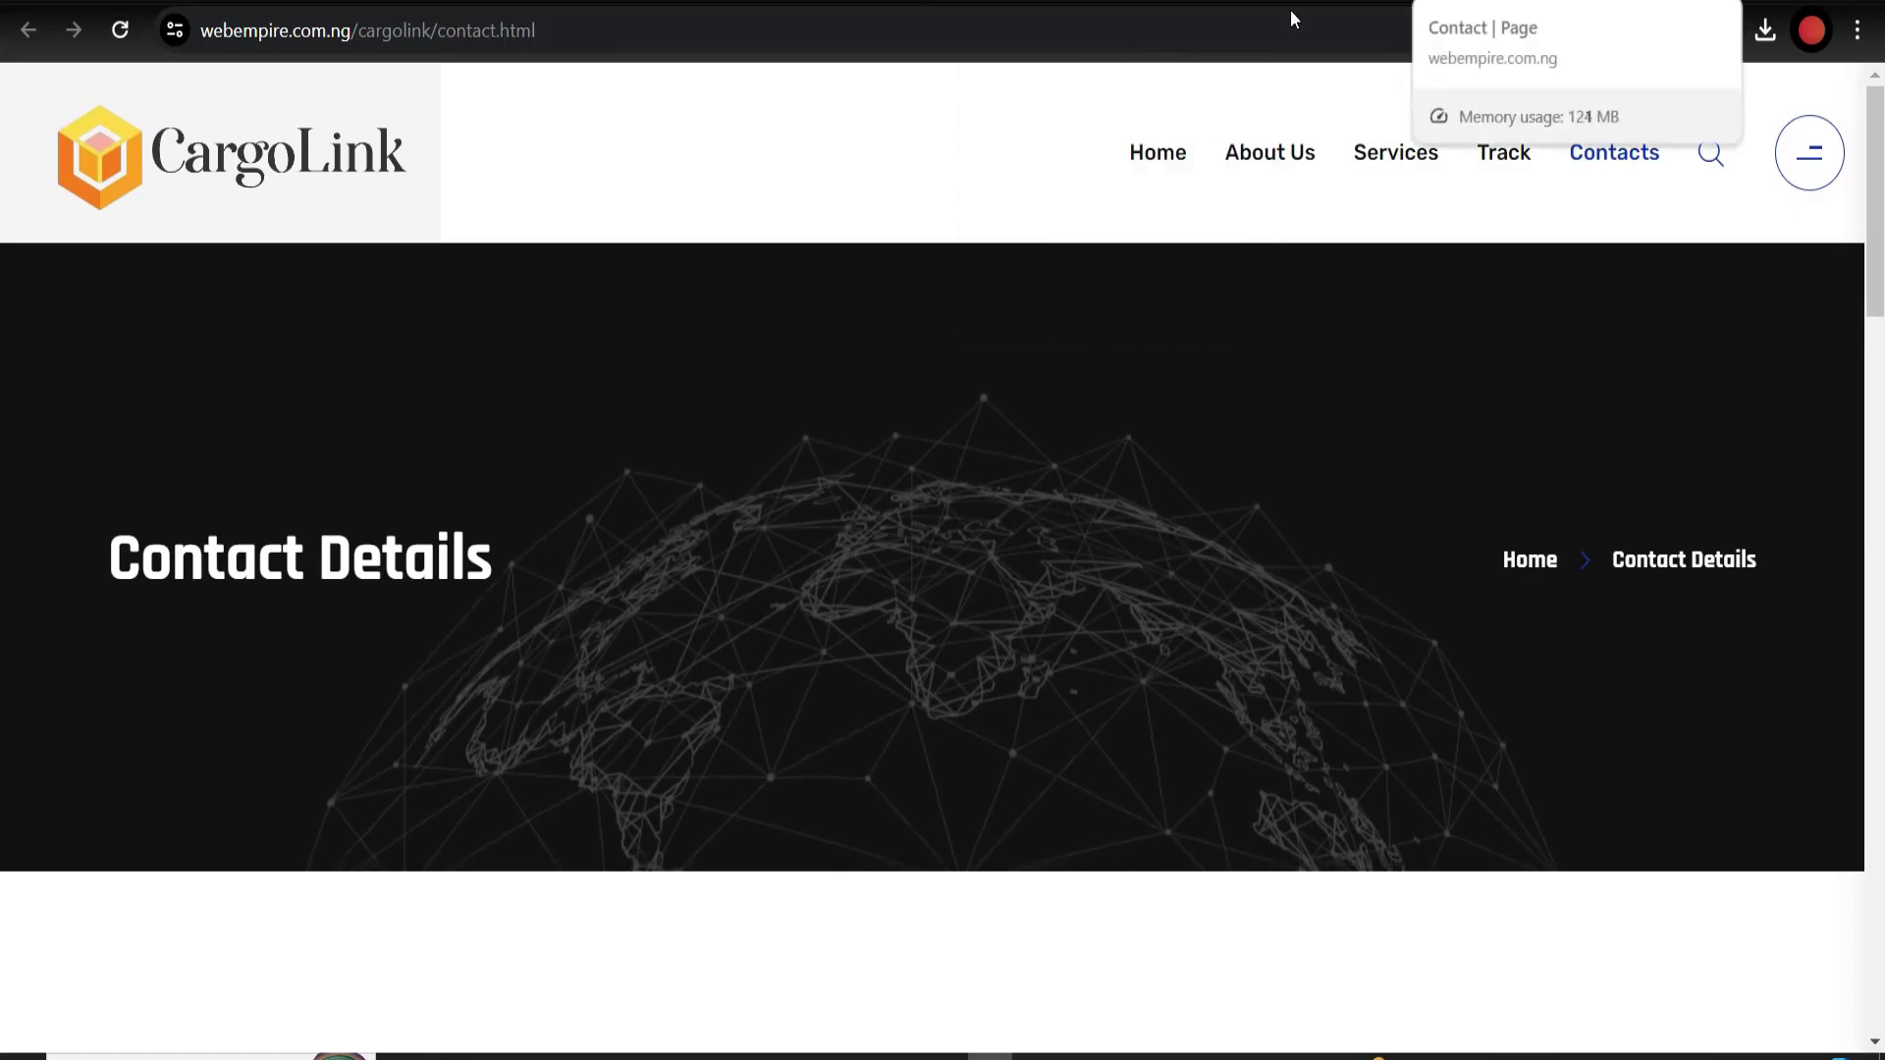
{"action": "scroll", "coordinate": [785, 643], "scroll_direction": "down", "scroll_amount": 2}
{"action": "scroll", "coordinate": [782, 641], "scroll_direction": "down", "scroll_amount": 8}
{"action": "scroll", "coordinate": [782, 633], "scroll_direction": "up", "scroll_amount": 9}
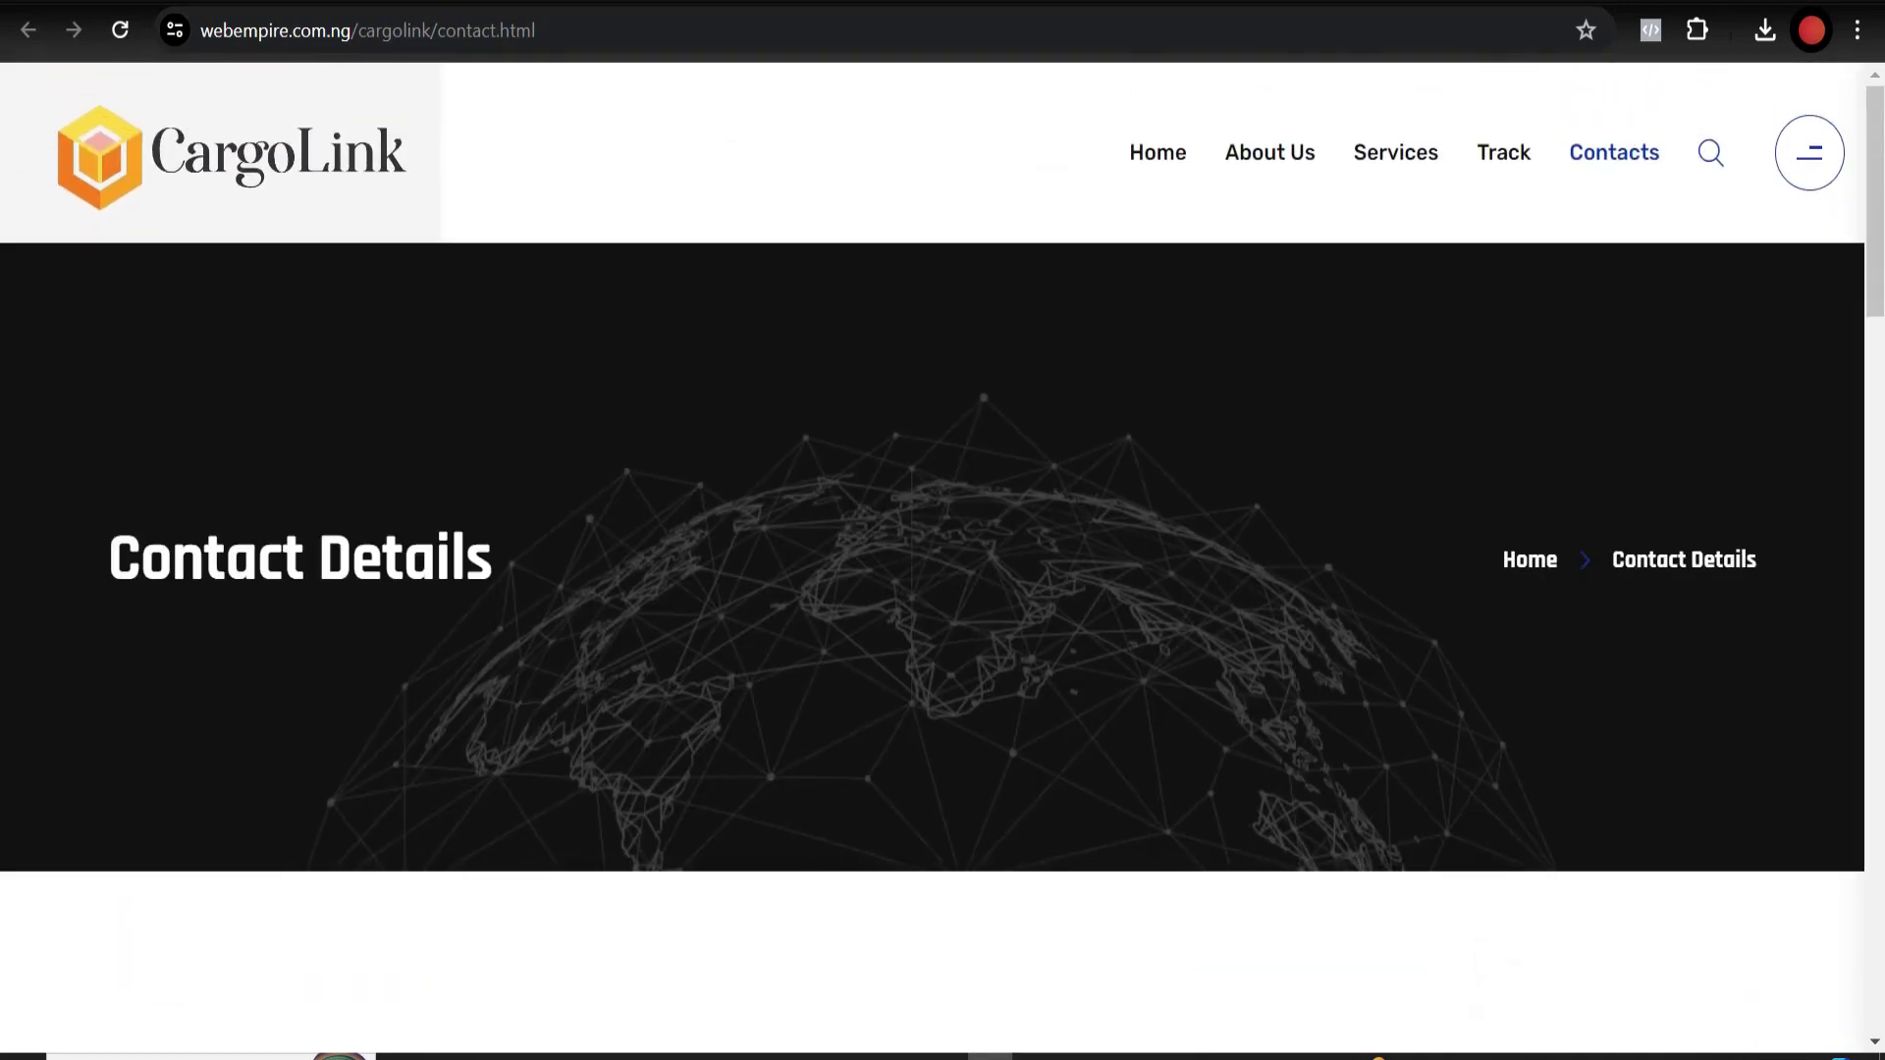
{"action": "left_click", "coordinate": [1305, 3]}
{"action": "left_click", "coordinate": [1075, 3]}
{"action": "left_click", "coordinate": [1075, 20]}
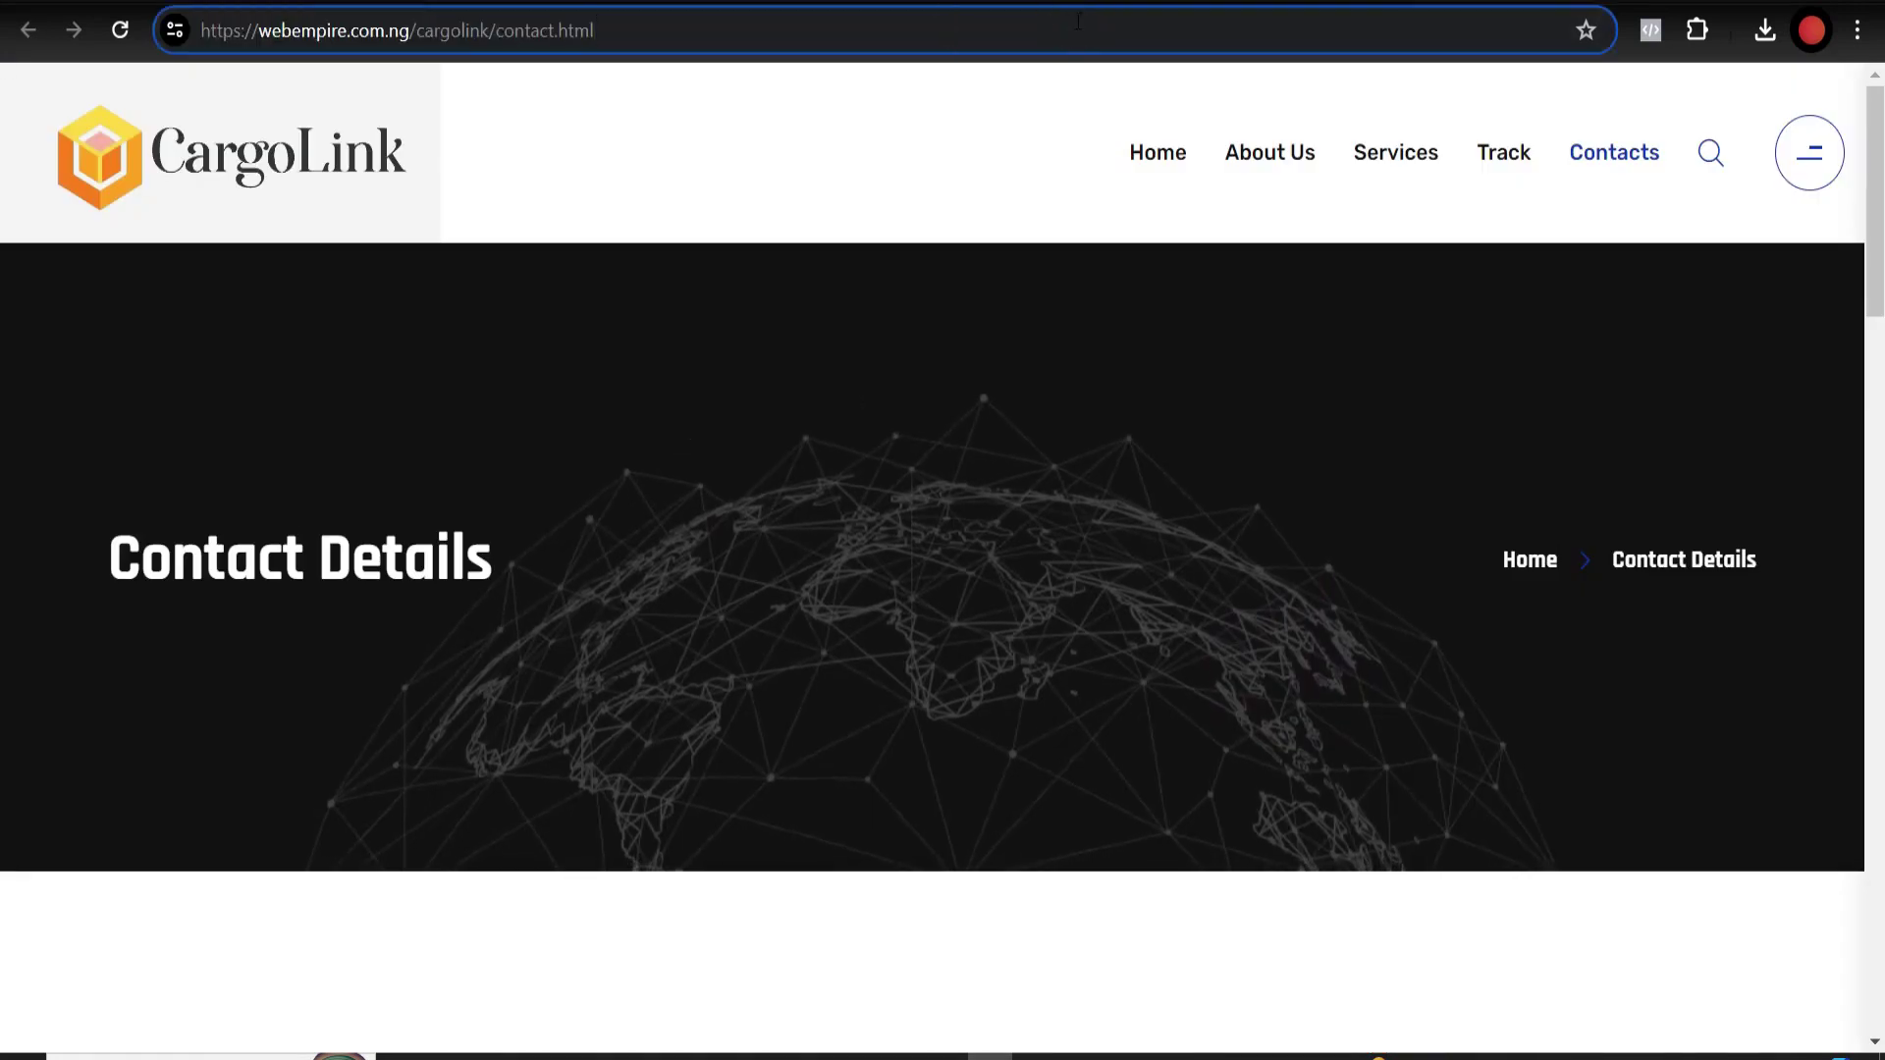
Load the CargoLink admin address /cargolink/admin.
{"action": "key", "text": "BackSpace"}
{"action": "key", "text": "BackSpace"}
{"action": "key", "text": "BackSpace"}
{"action": "key", "text": "BackSpace"}
{"action": "key", "text": "BackSpace"}
{"action": "key", "text": "BackSpace"}
{"action": "key", "text": "BackSpace"}
{"action": "key", "text": "BackSpace"}
{"action": "key", "text": "BackSpace"}
{"action": "key", "text": "BackSpace"}
{"action": "key", "text": "BackSpace"}
{"action": "key", "text": "BackSpace"}
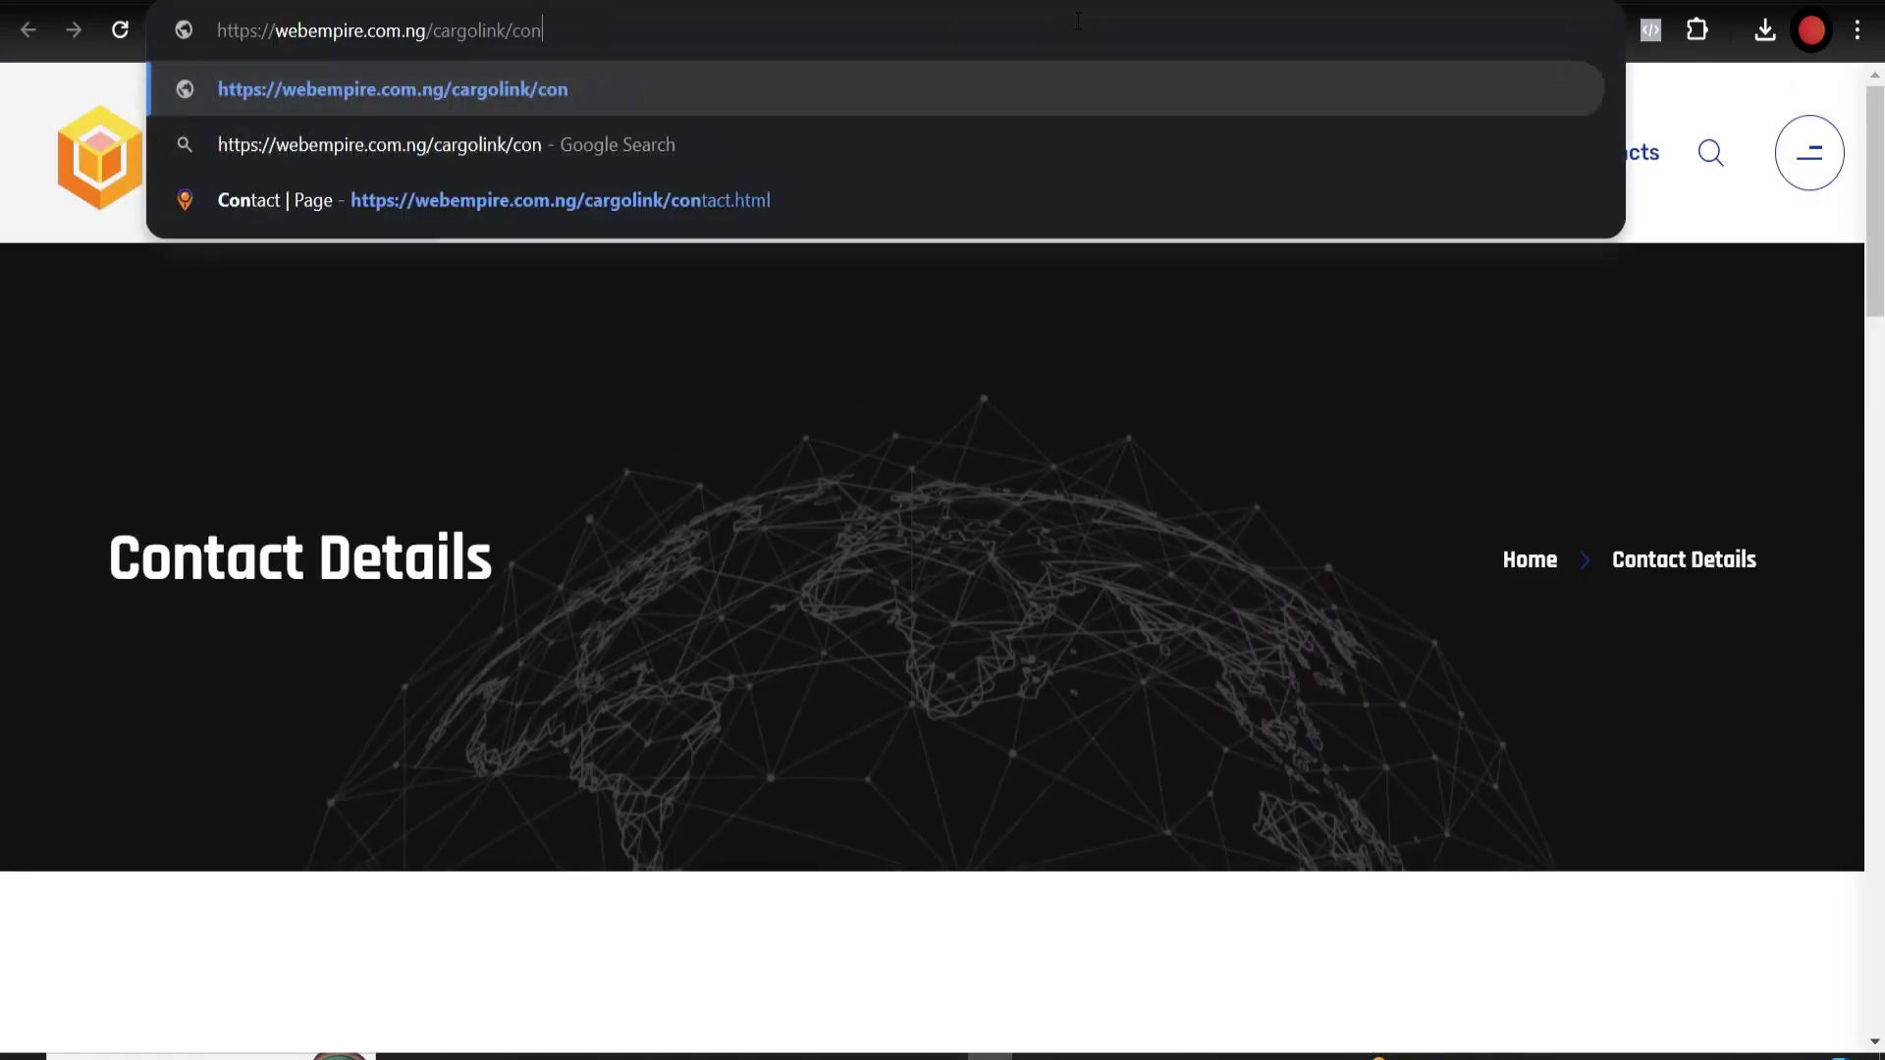
{"action": "type", "text": "a"}
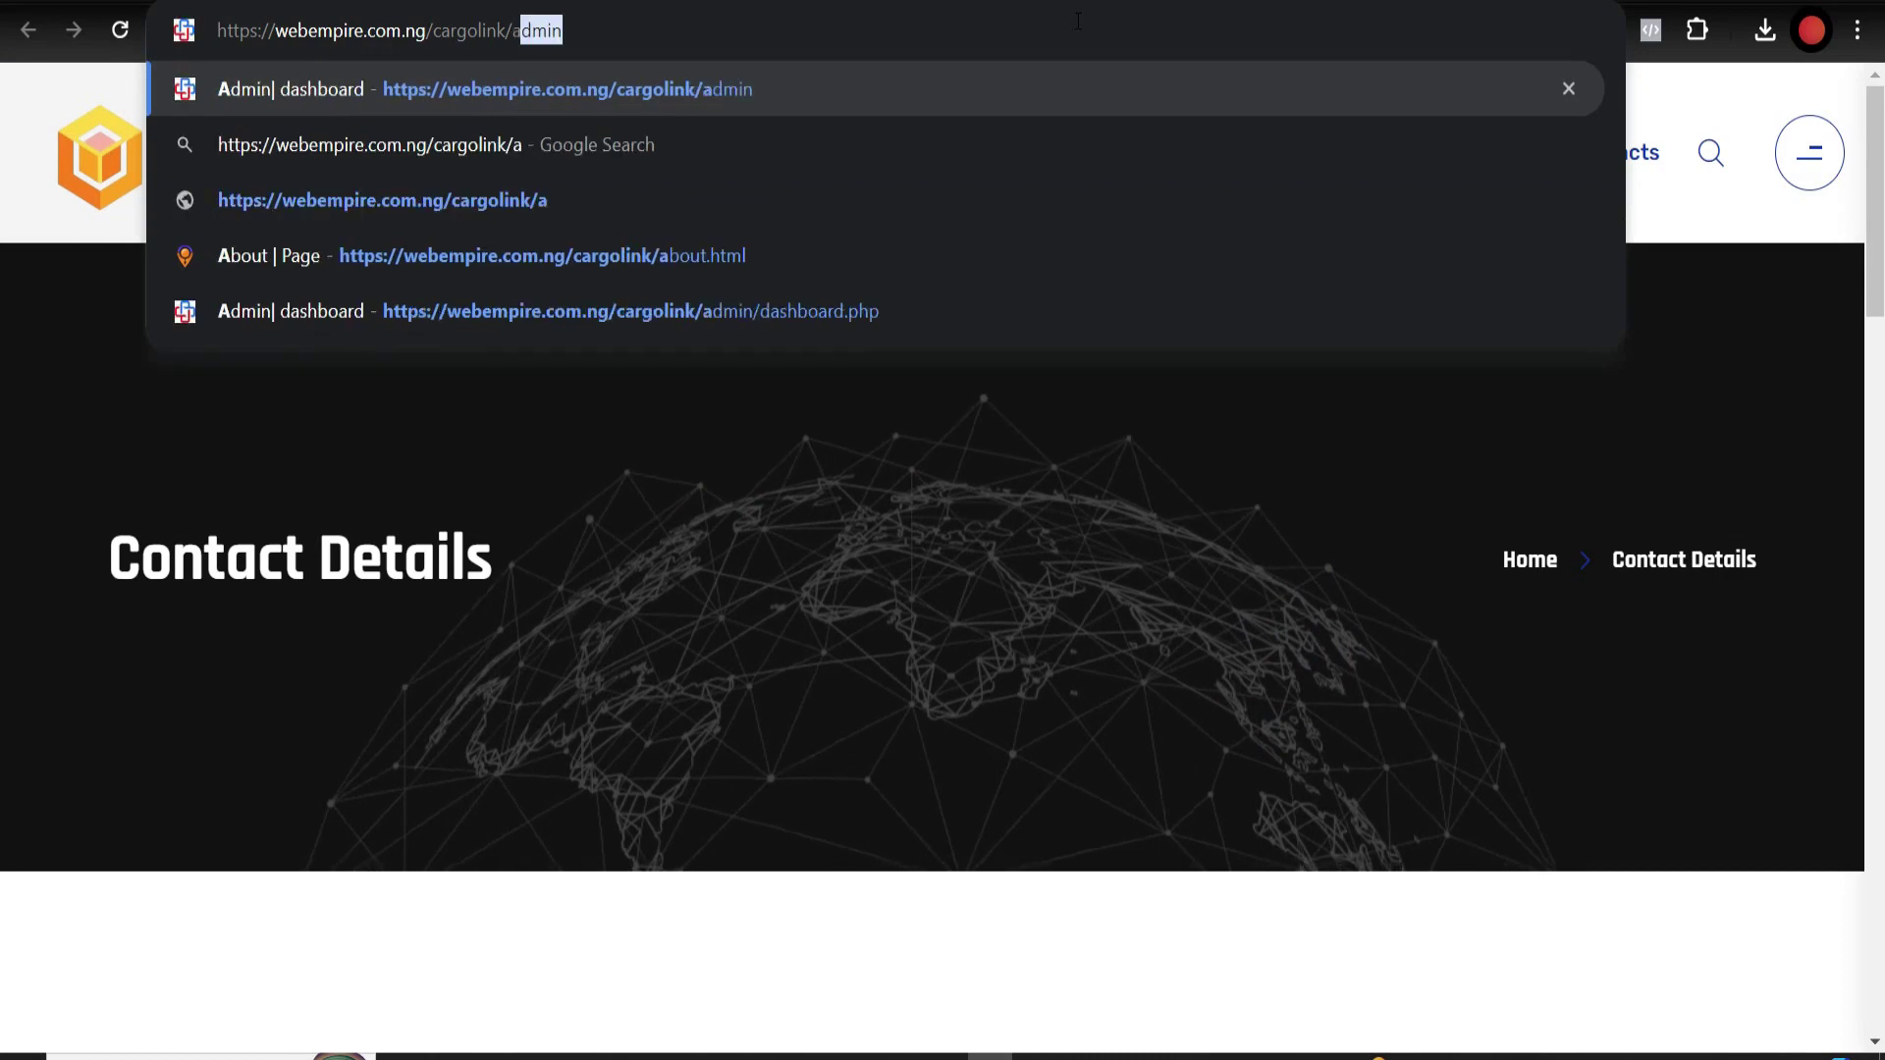
{"action": "type", "text": "dmin"}
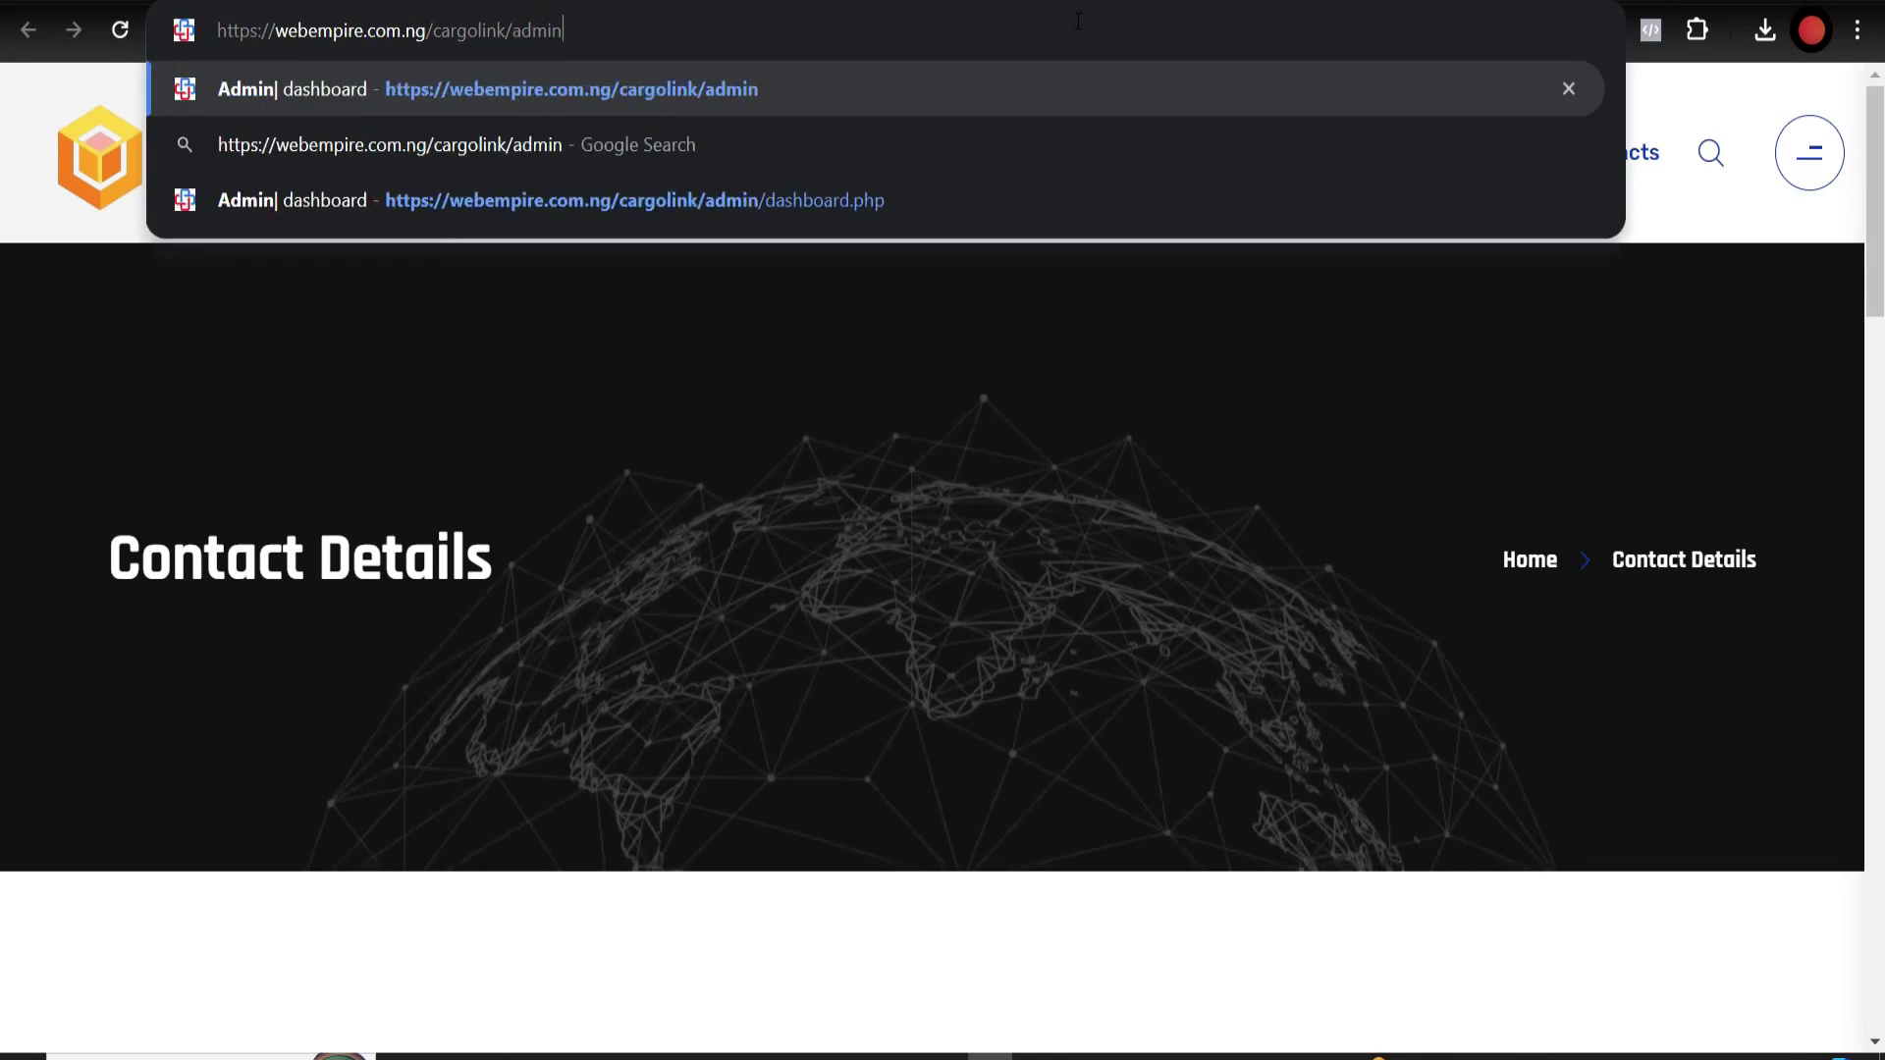
{"action": "key", "text": "Return"}
Log in with the admin e-mail pasted from the clipboard and the account password.
{"action": "left_click", "coordinate": [832, 418]}
{"action": "key", "text": "super+v"}
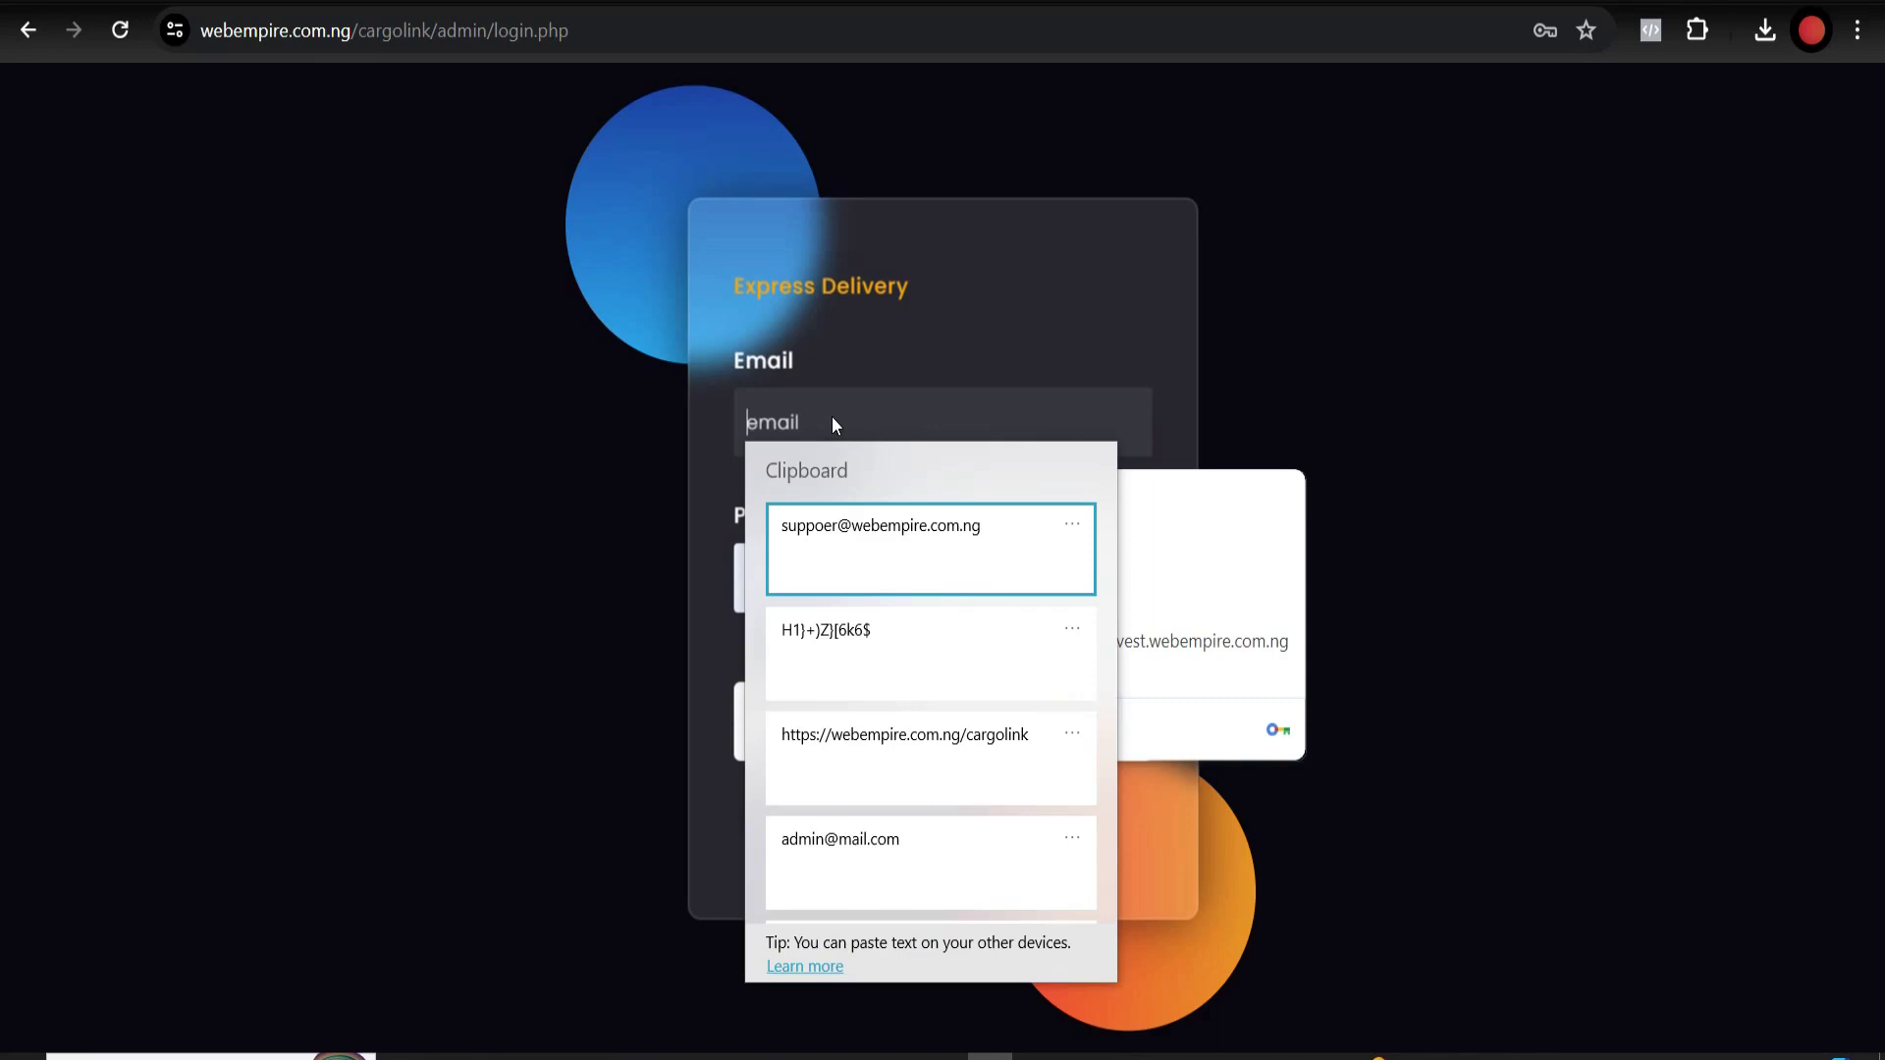
{"action": "left_click", "coordinate": [869, 852]}
{"action": "left_click", "coordinate": [883, 587]}
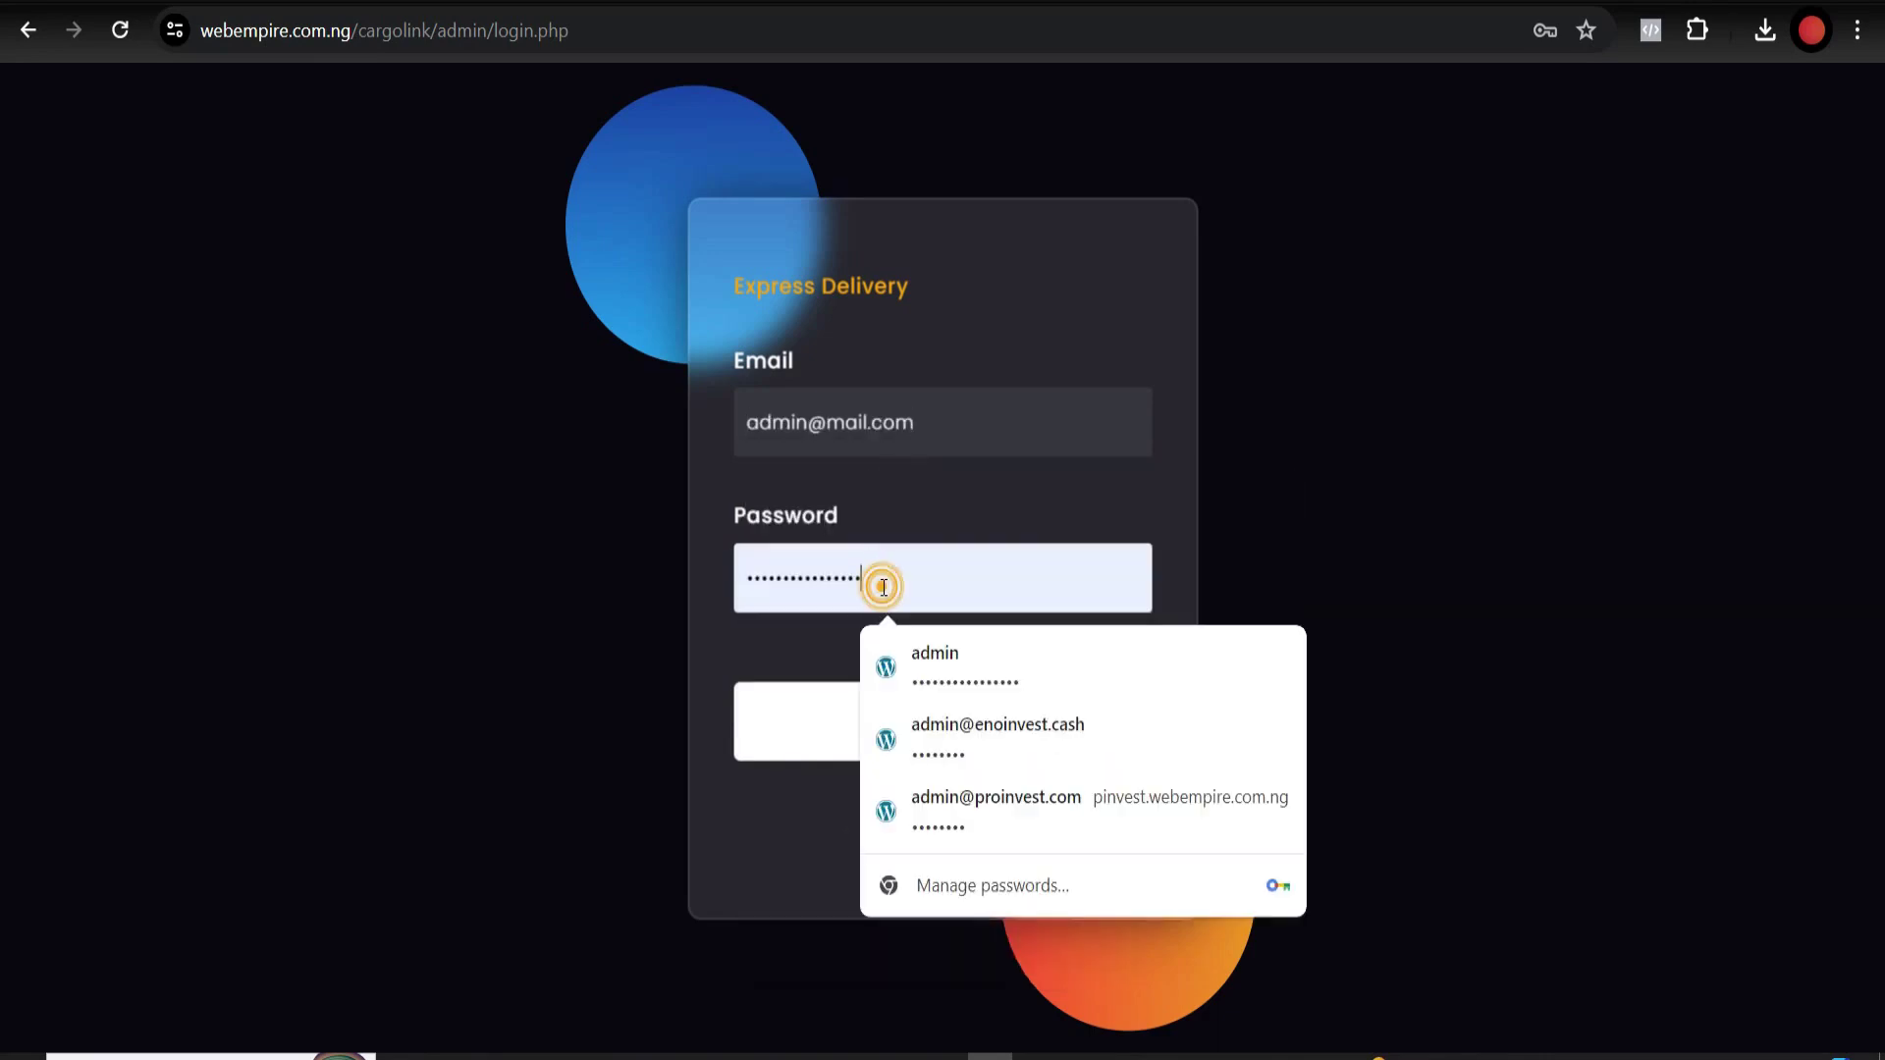
{"action": "key", "text": "BackSpace"}
{"action": "key", "text": "BackSpace"}
{"action": "key", "text": "BackSpace"}
{"action": "key", "text": "BackSpace"}
{"action": "key", "text": "BackSpace"}
{"action": "key", "text": "BackSpace"}
{"action": "key", "text": "BackSpace"}
{"action": "key", "text": "BackSpace"}
{"action": "key", "text": "BackSpace"}
{"action": "key", "text": "BackSpace"}
{"action": "key", "text": "BackSpace"}
{"action": "key", "text": "BackSpace"}
{"action": "key", "text": "BackSpace"}
{"action": "key", "text": "BackSpace"}
{"action": "key", "text": "BackSpace"}
{"action": "key", "text": "BackSpace"}
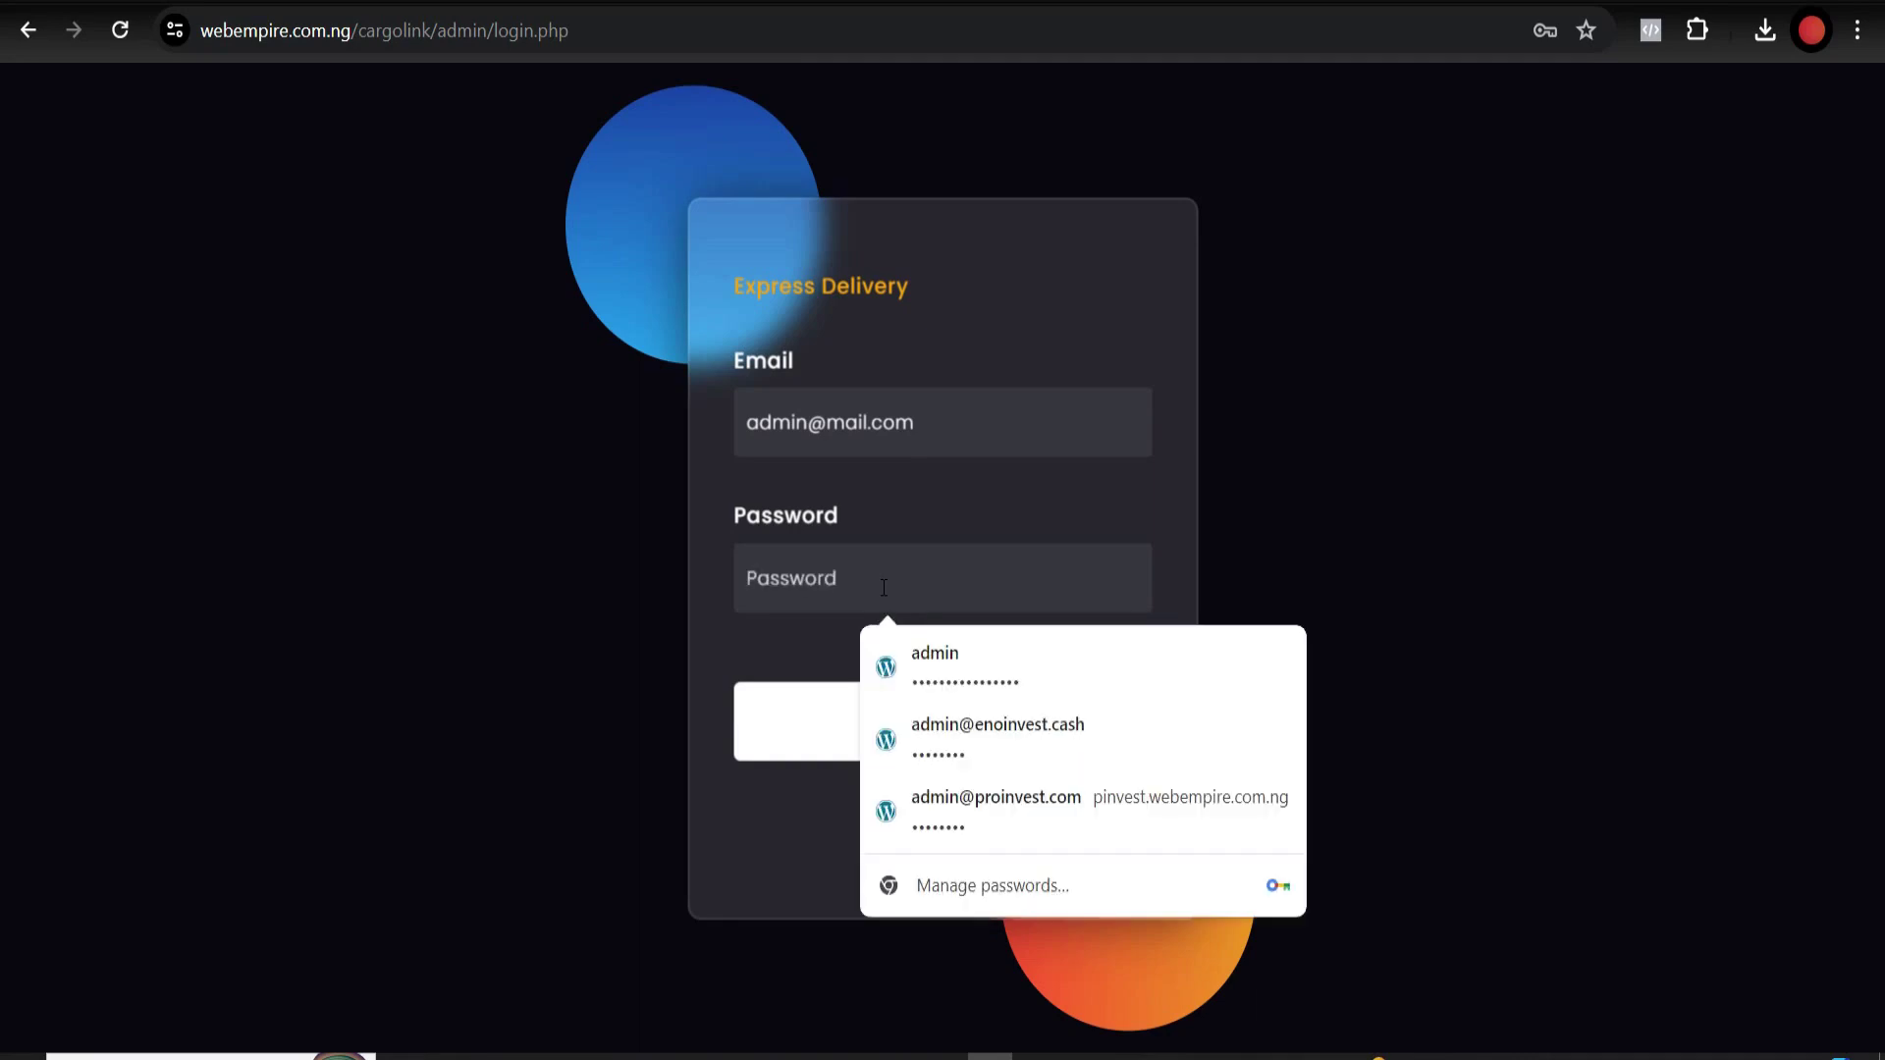
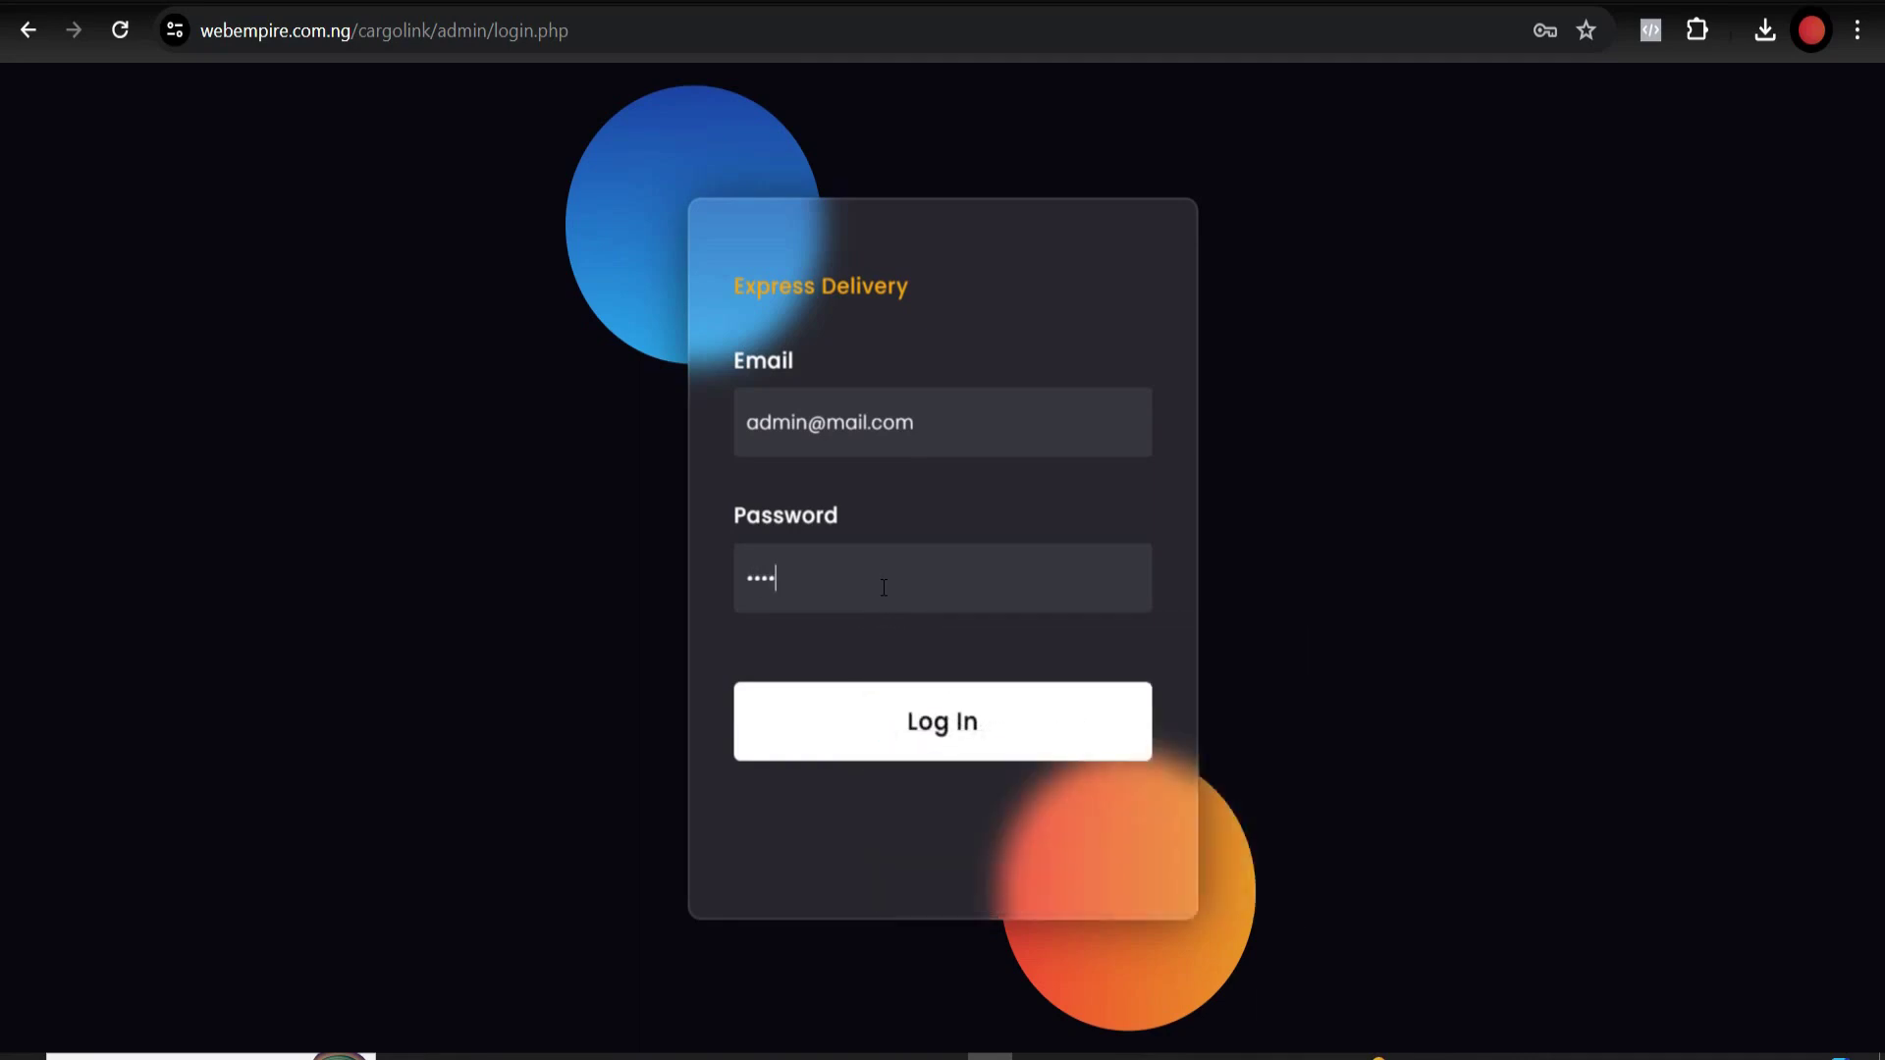
{"action": "left_click", "coordinate": [927, 727]}
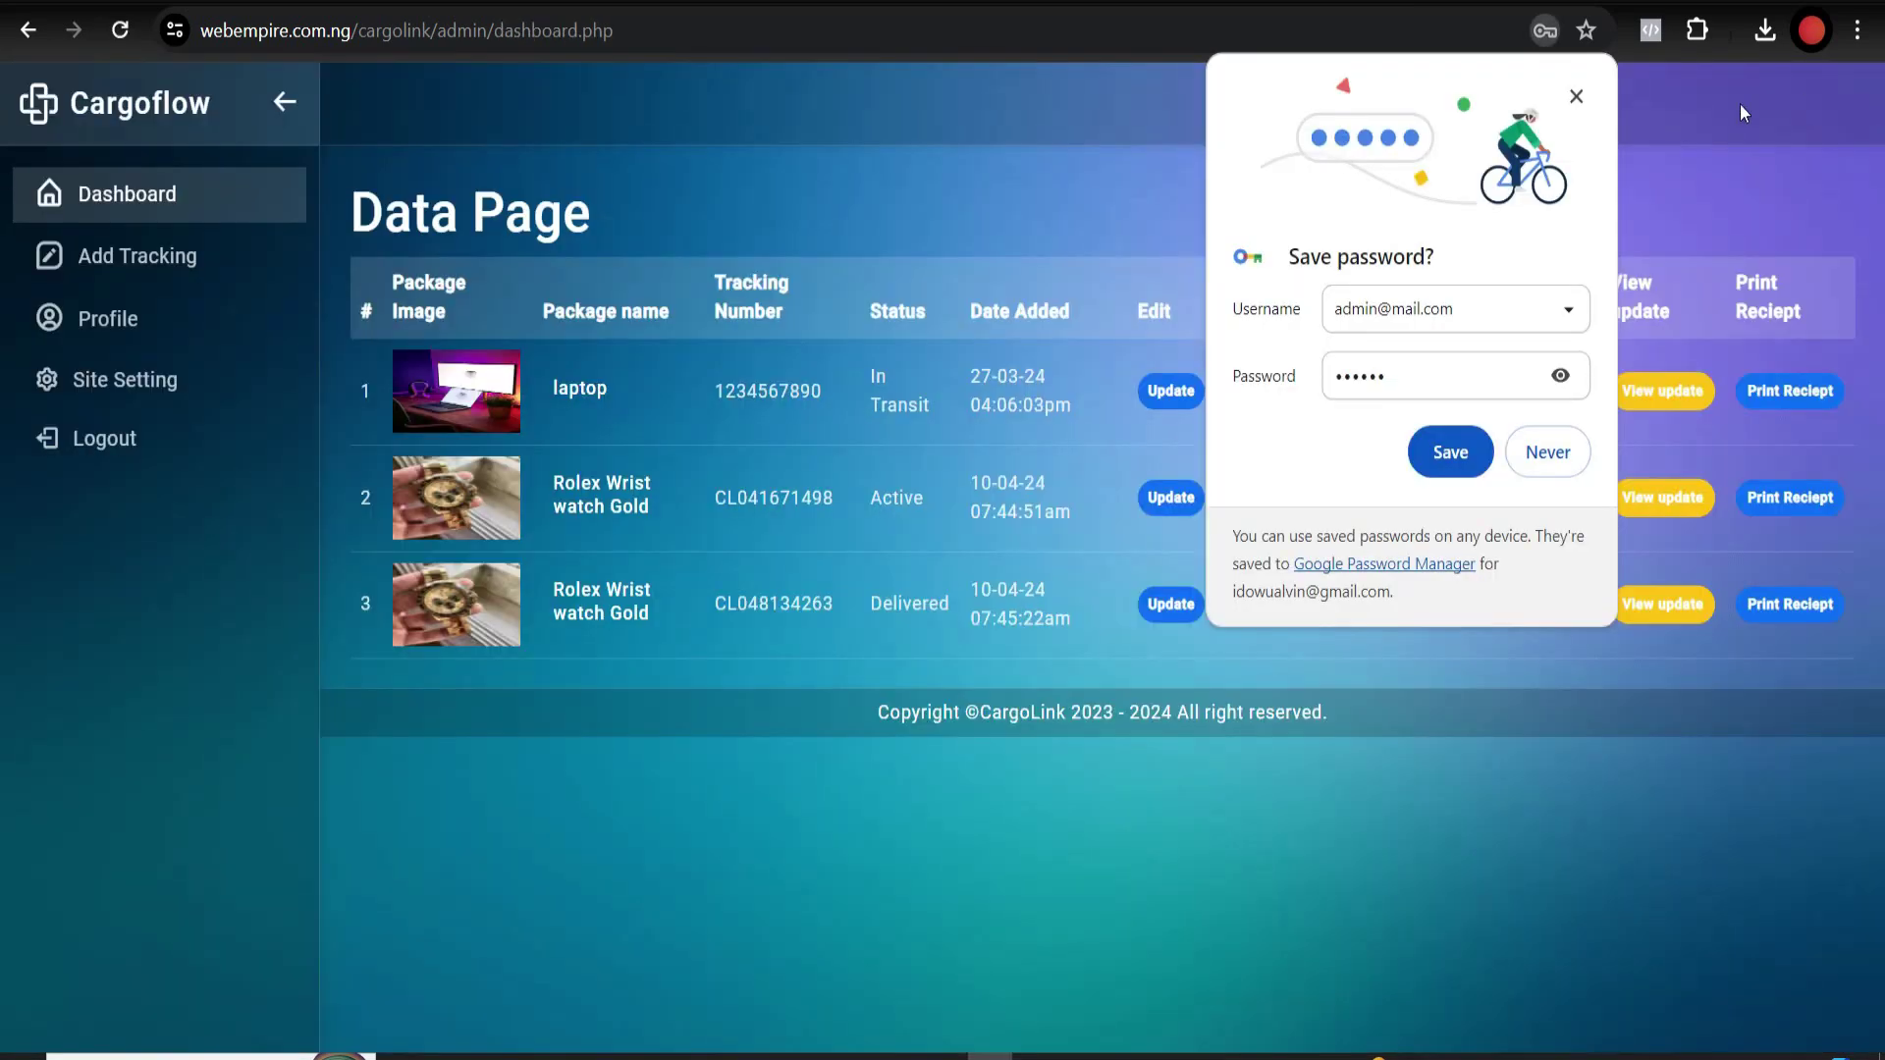
Dismiss both Save password bubbles and the breached-password warning.
{"action": "left_click", "coordinate": [1573, 97]}
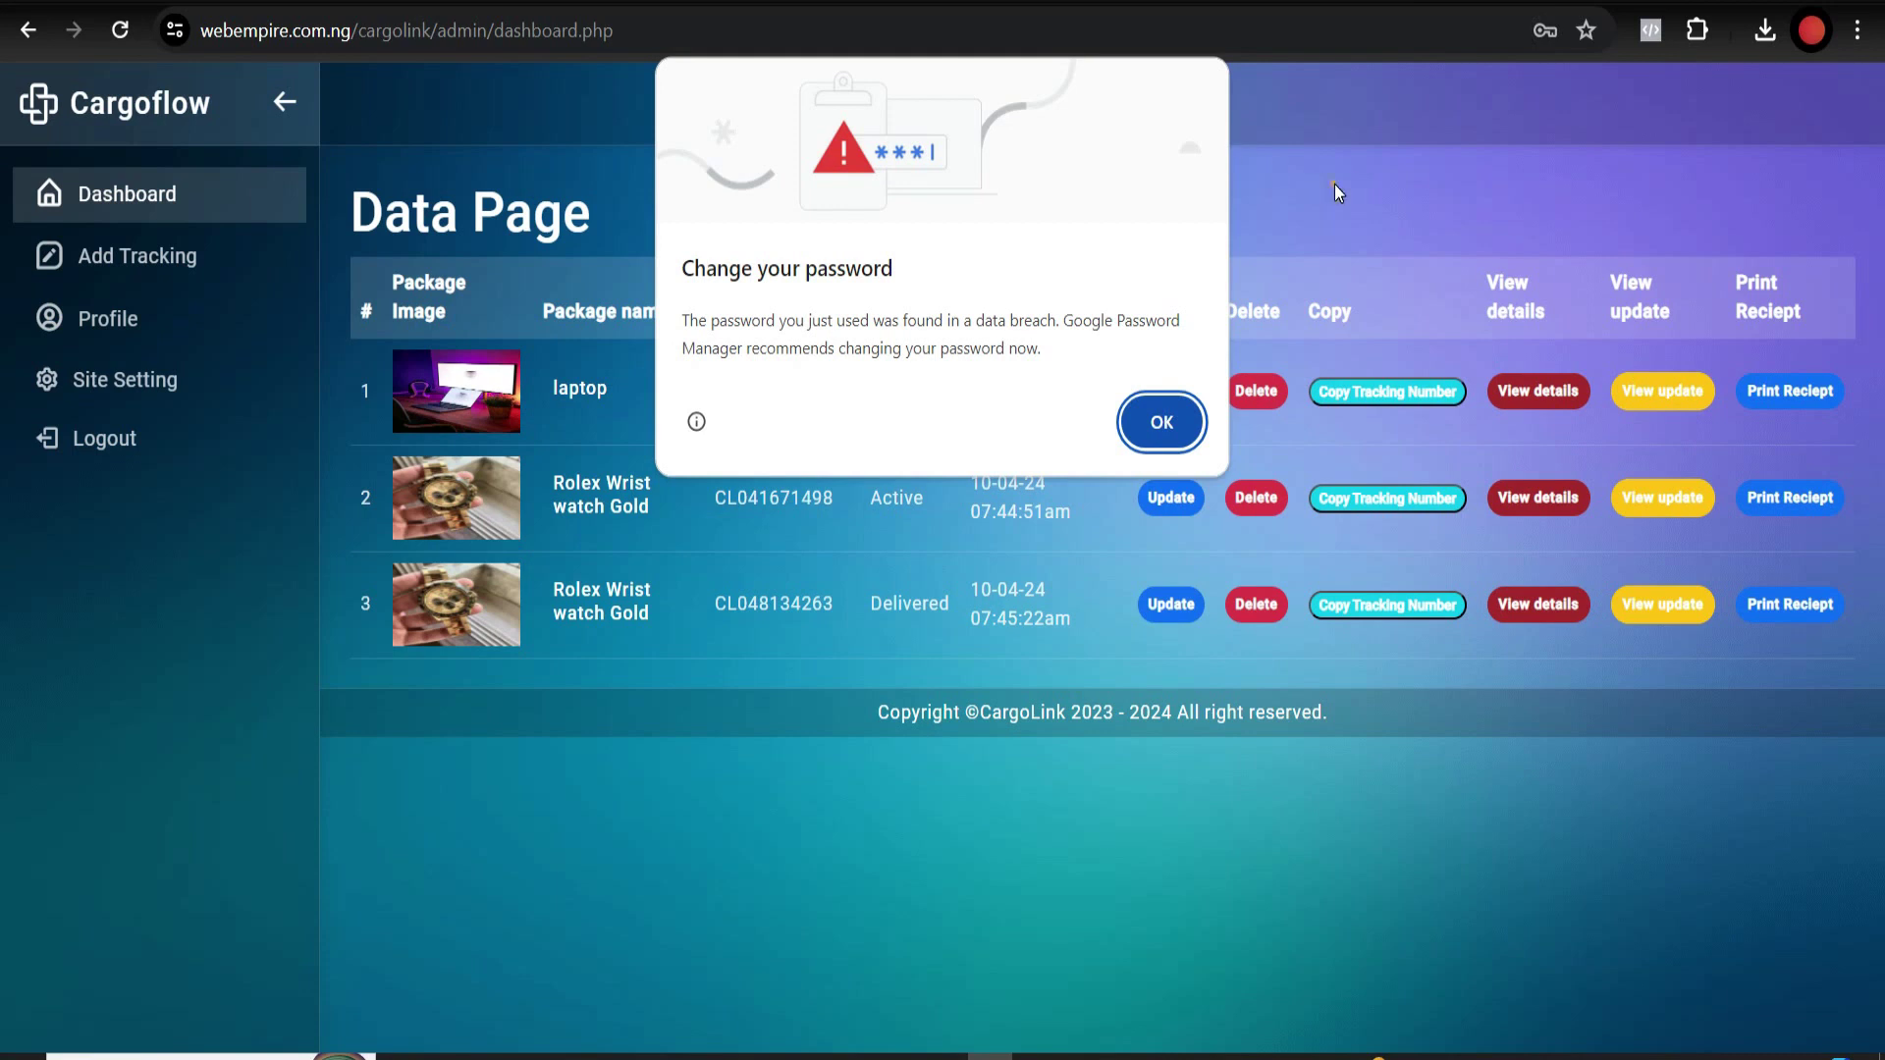
{"action": "left_click", "coordinate": [1163, 424]}
{"action": "left_click", "coordinate": [1574, 97]}
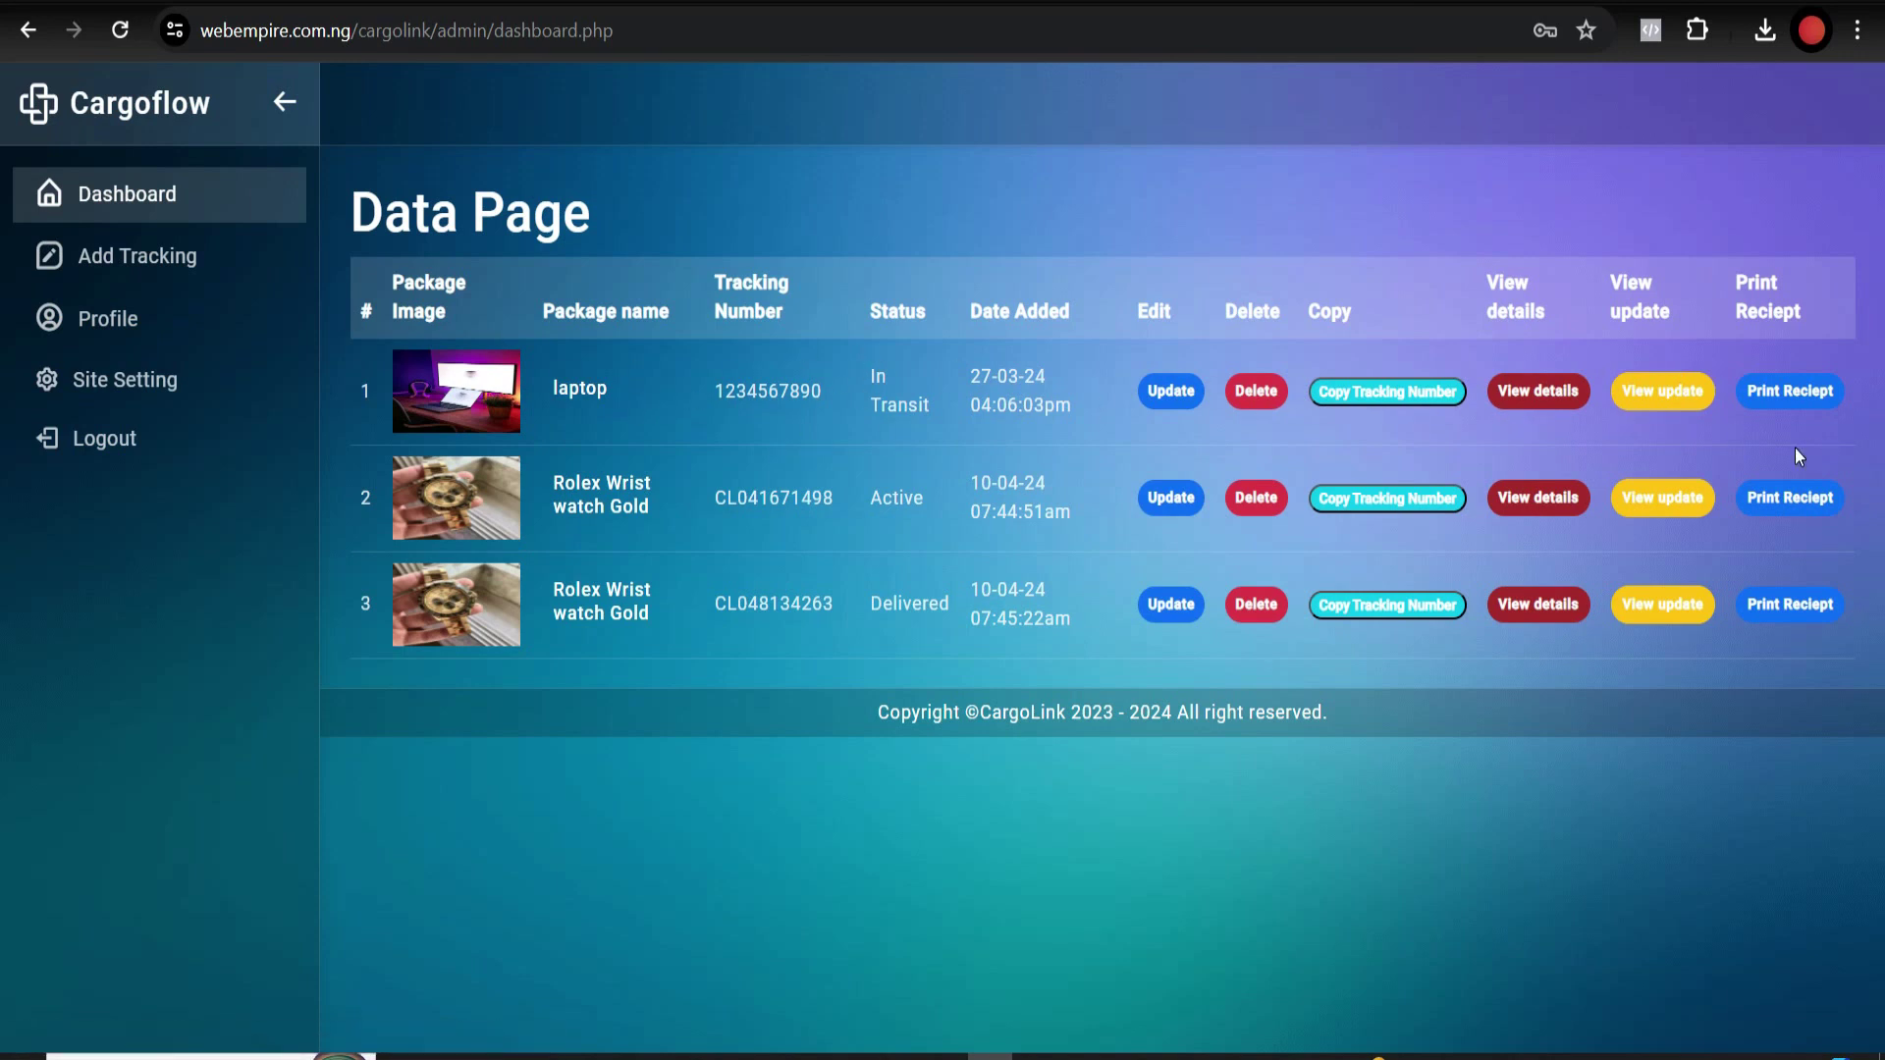
{"action": "left_click", "coordinate": [1163, 394]}
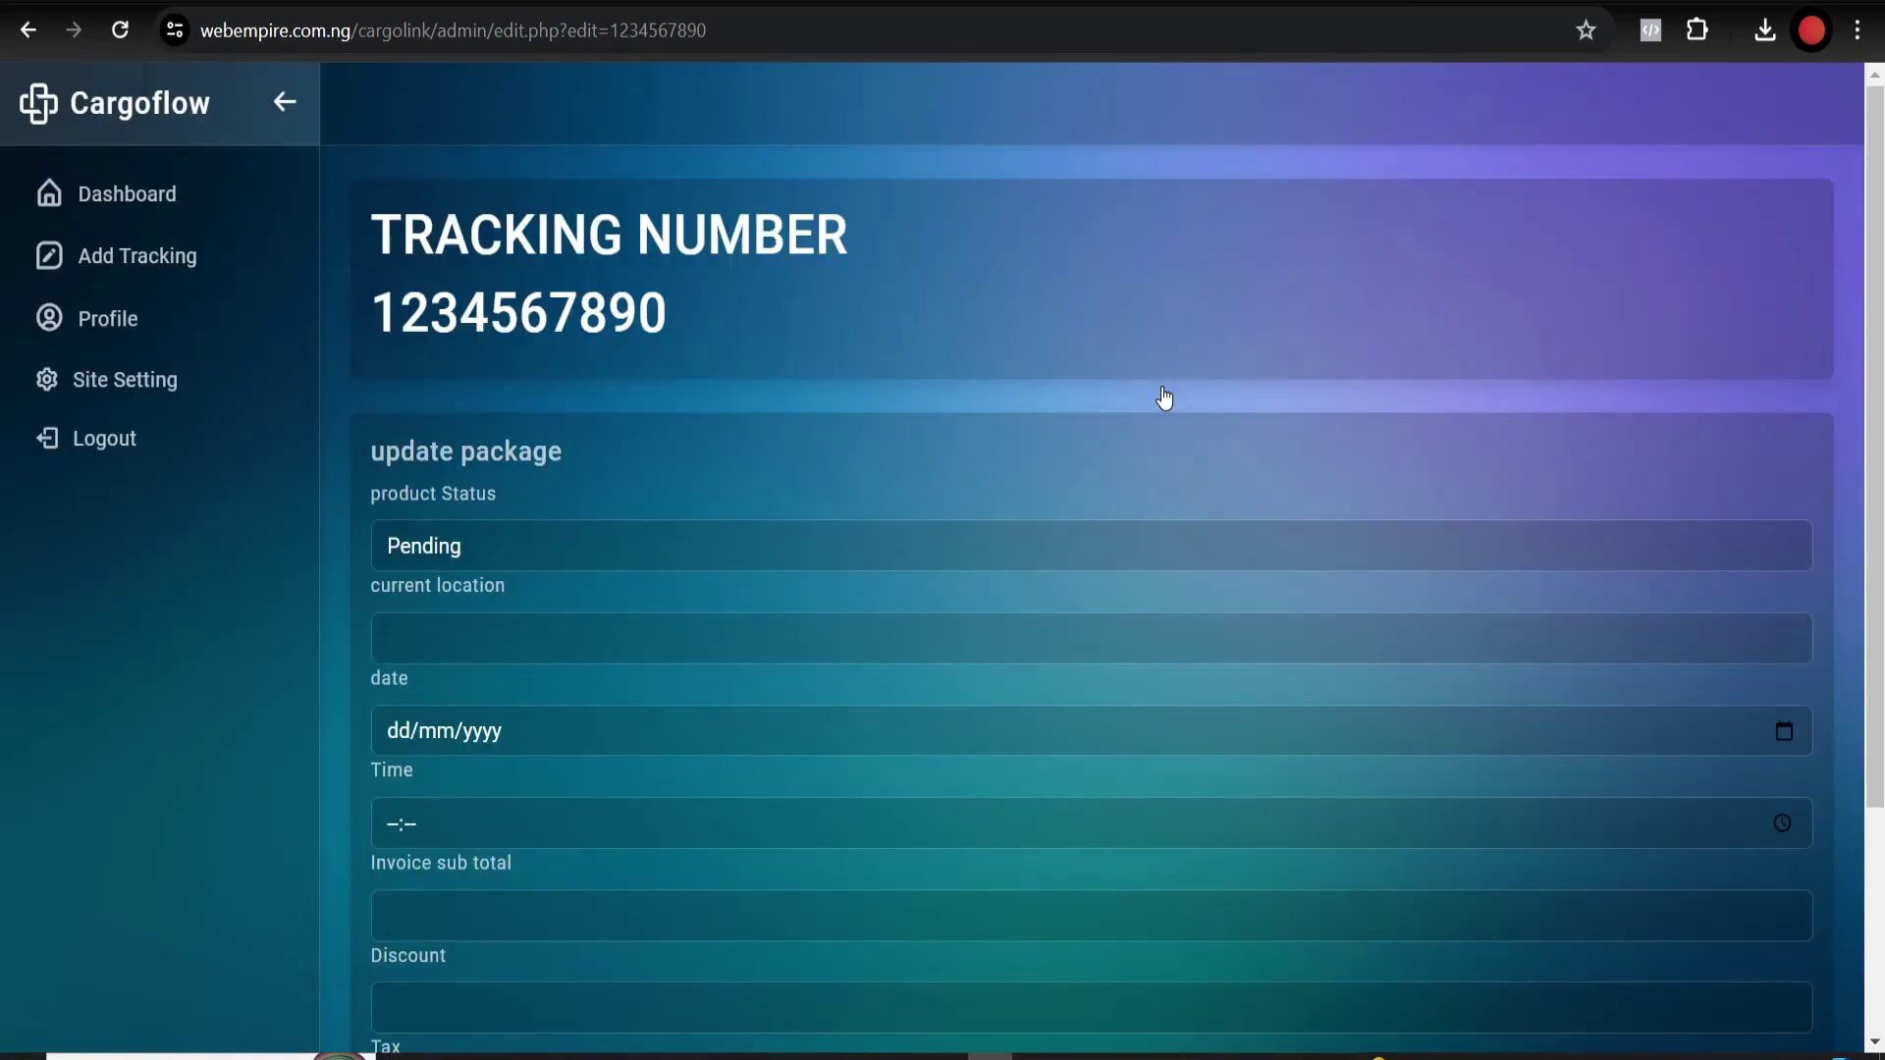
{"action": "scroll", "coordinate": [439, 552], "scroll_direction": "down", "scroll_amount": 2}
{"action": "scroll", "coordinate": [440, 552], "scroll_direction": "up", "scroll_amount": 1}
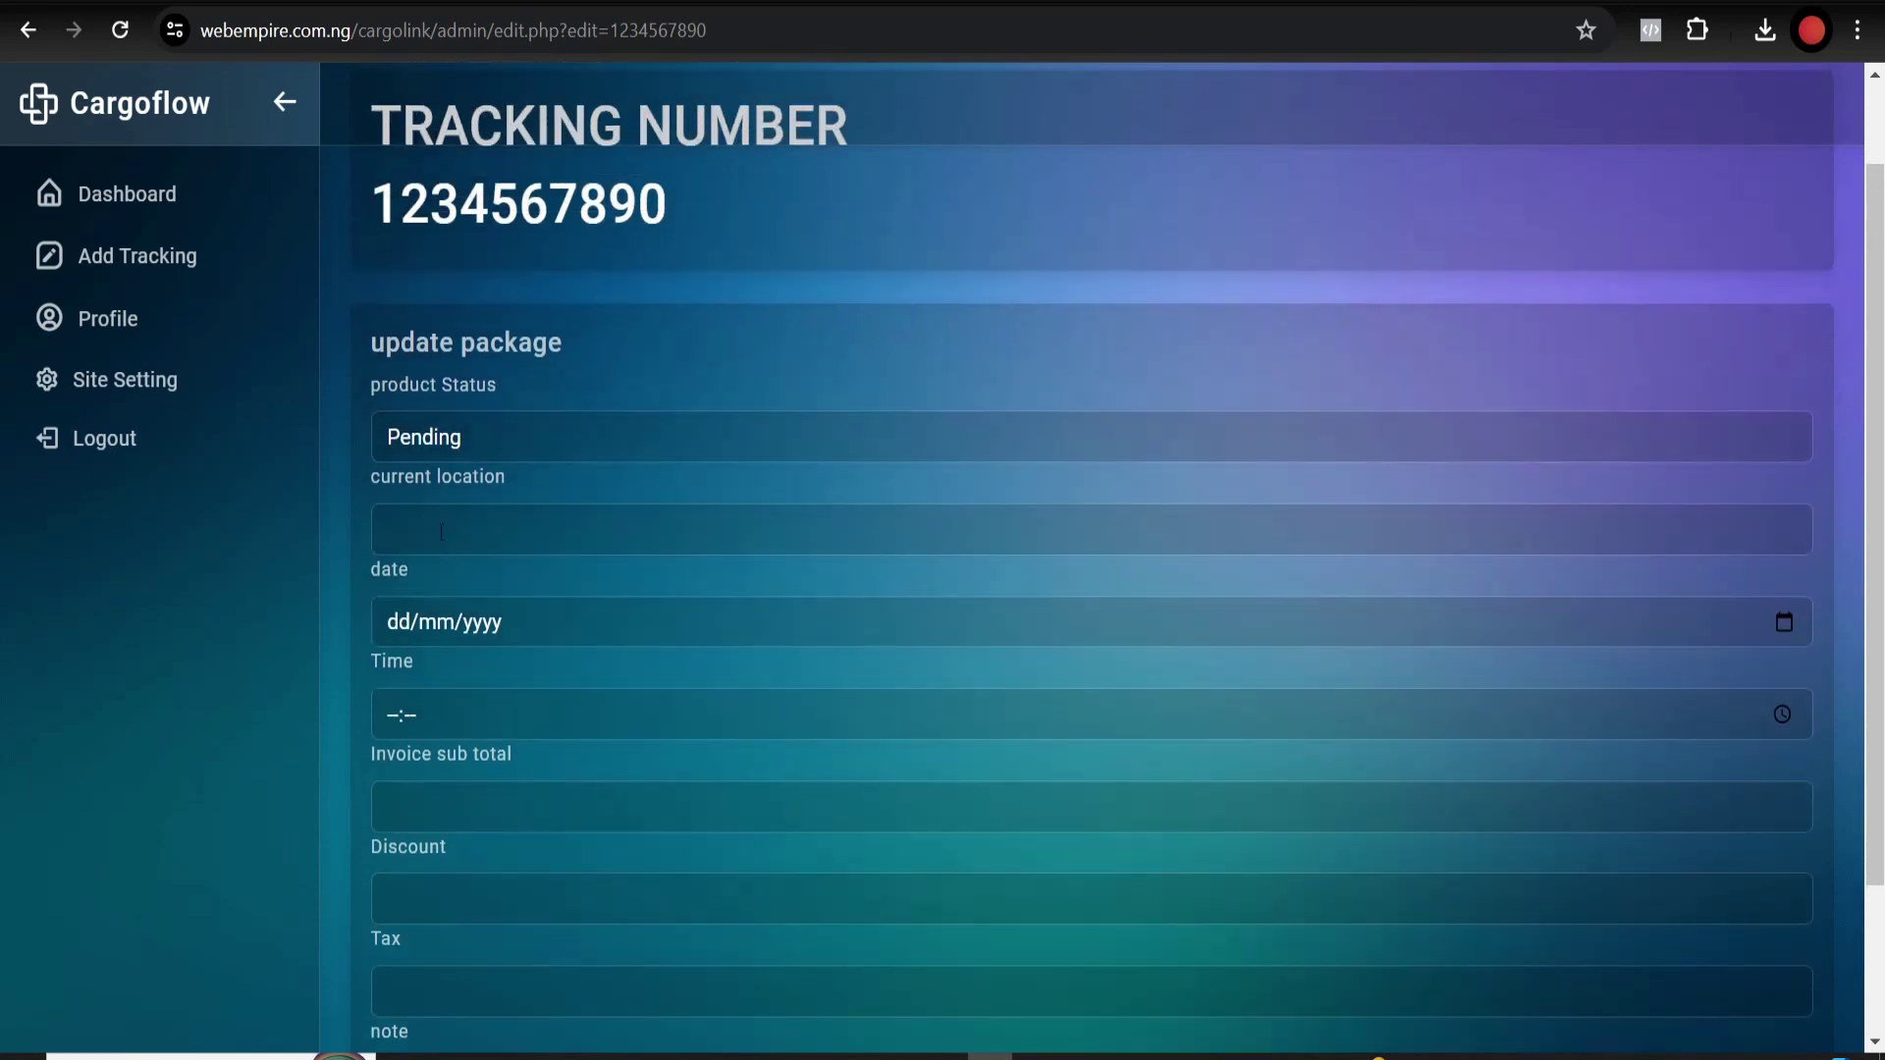
{"action": "scroll", "coordinate": [481, 548], "scroll_direction": "down", "scroll_amount": 1}
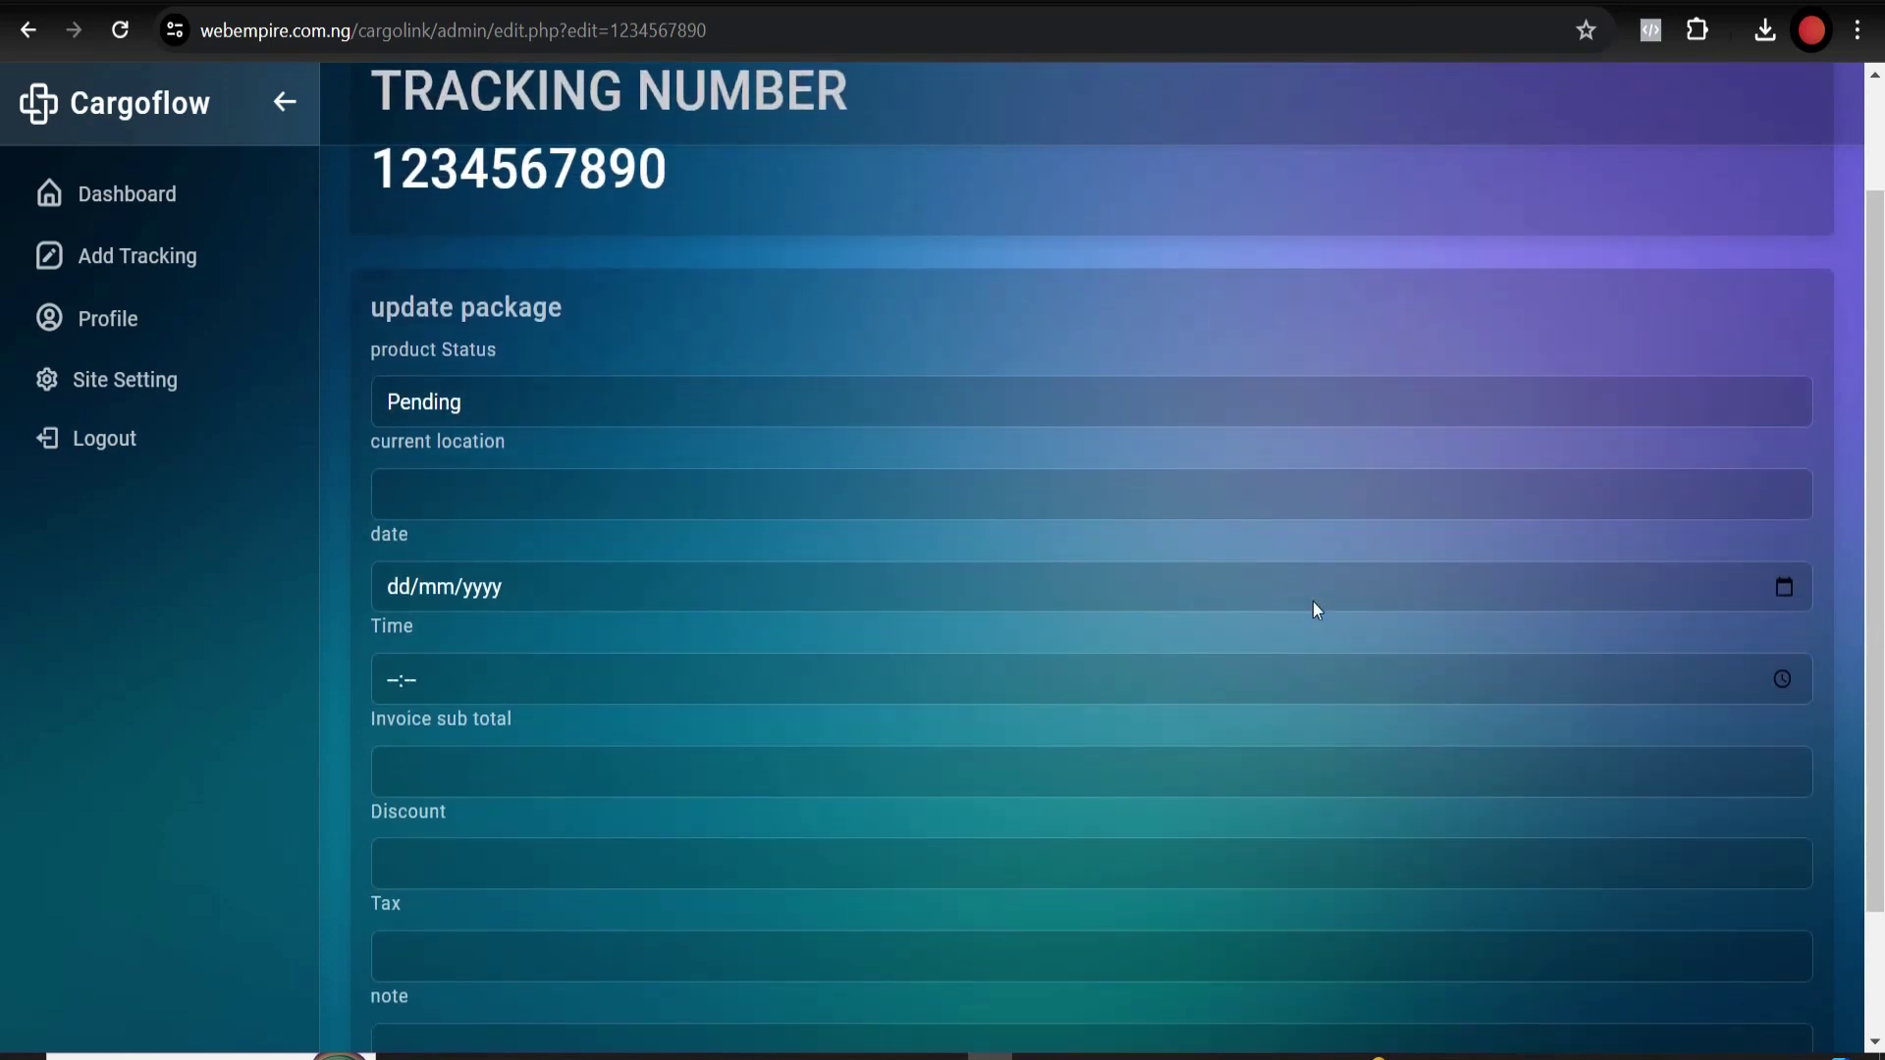
{"action": "scroll", "coordinate": [1314, 603], "scroll_direction": "down", "scroll_amount": 1}
{"action": "scroll", "coordinate": [1314, 603], "scroll_direction": "up", "scroll_amount": 1}
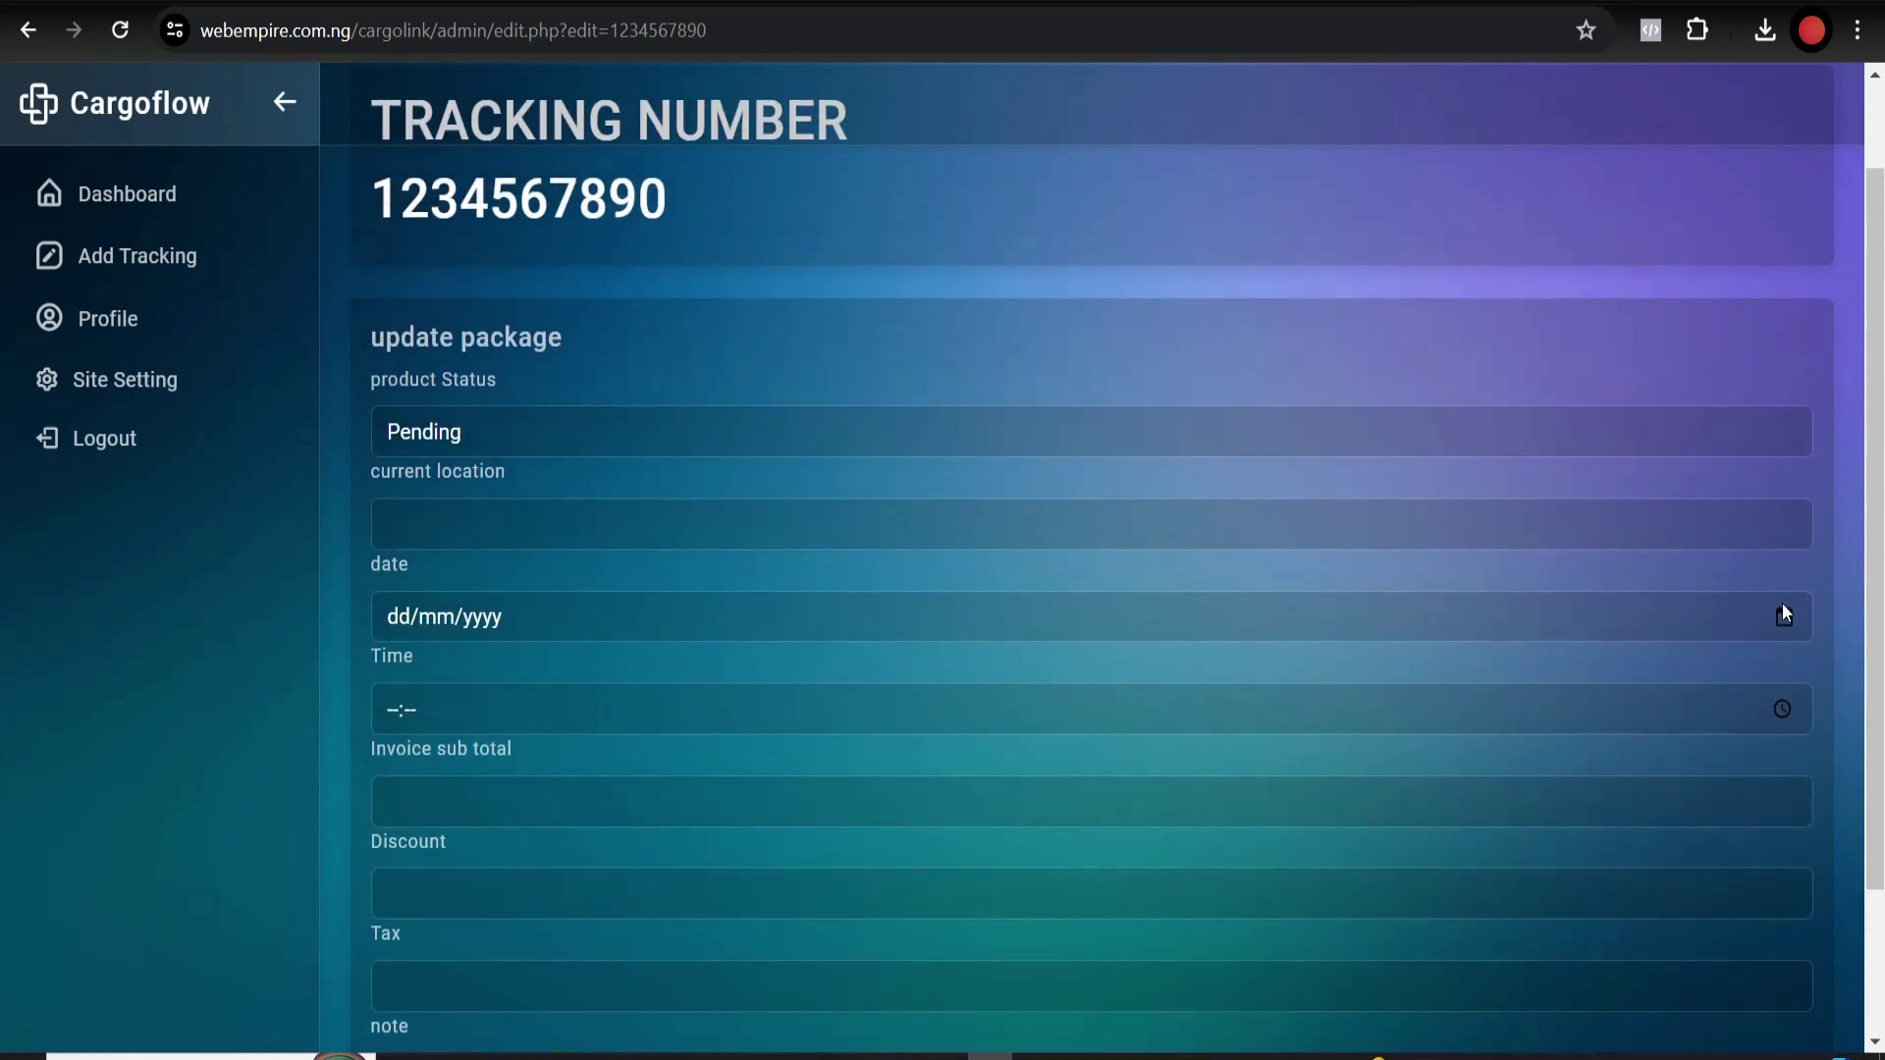
{"action": "scroll", "coordinate": [1125, 778], "scroll_direction": "down", "scroll_amount": 2}
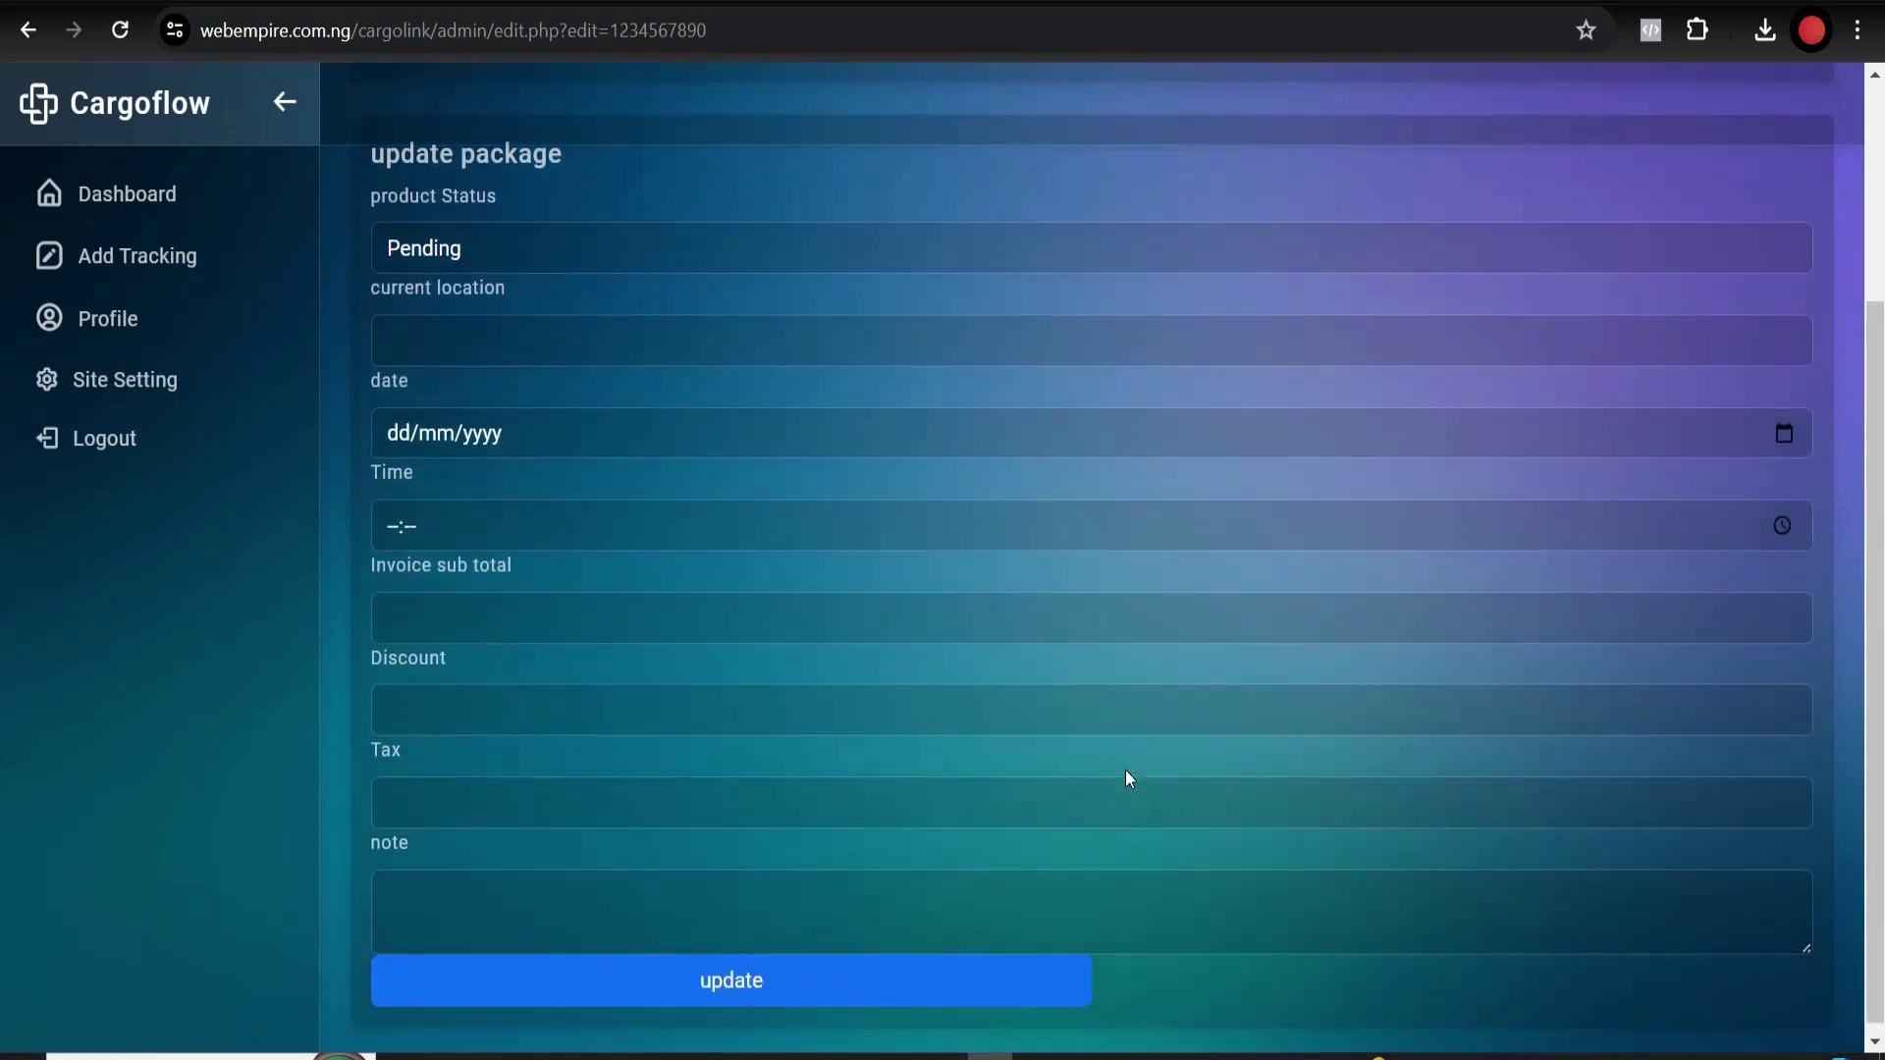
{"action": "scroll", "coordinate": [1127, 770], "scroll_direction": "up", "scroll_amount": 3}
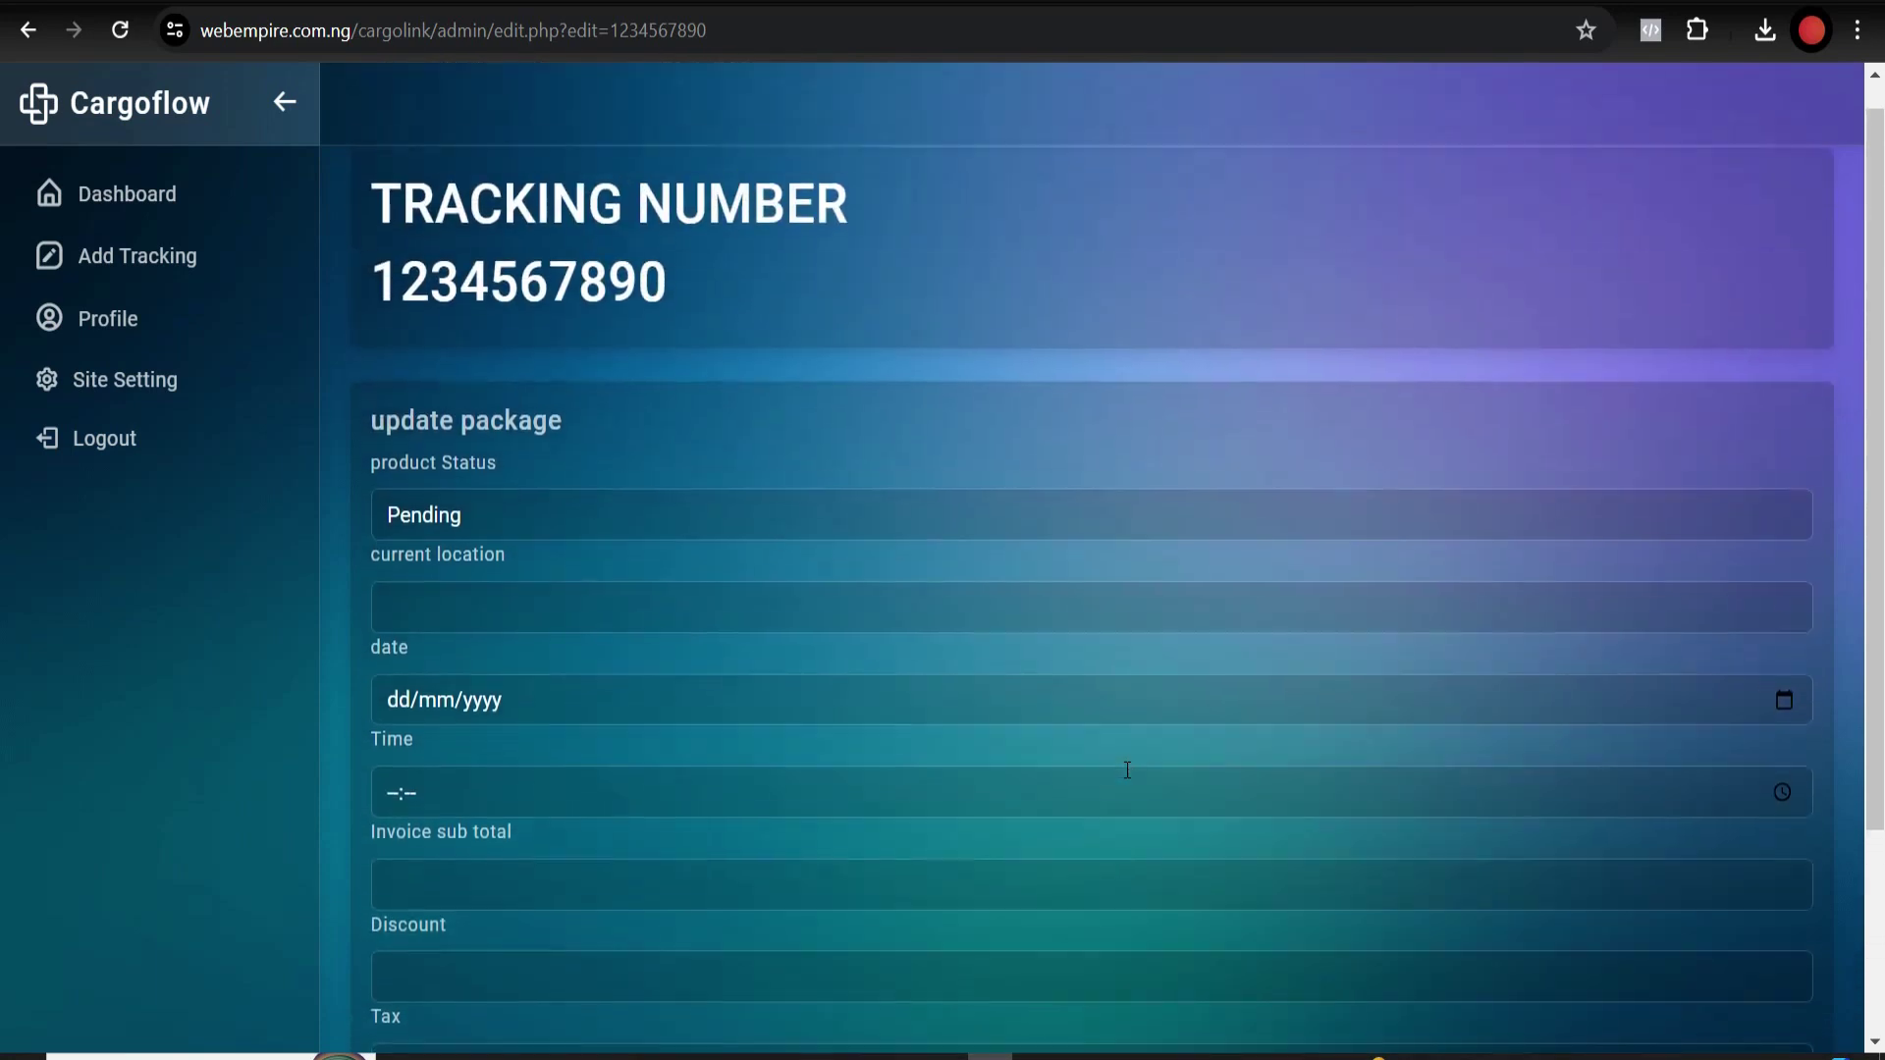
{"action": "scroll", "coordinate": [1125, 770], "scroll_direction": "down", "scroll_amount": 3}
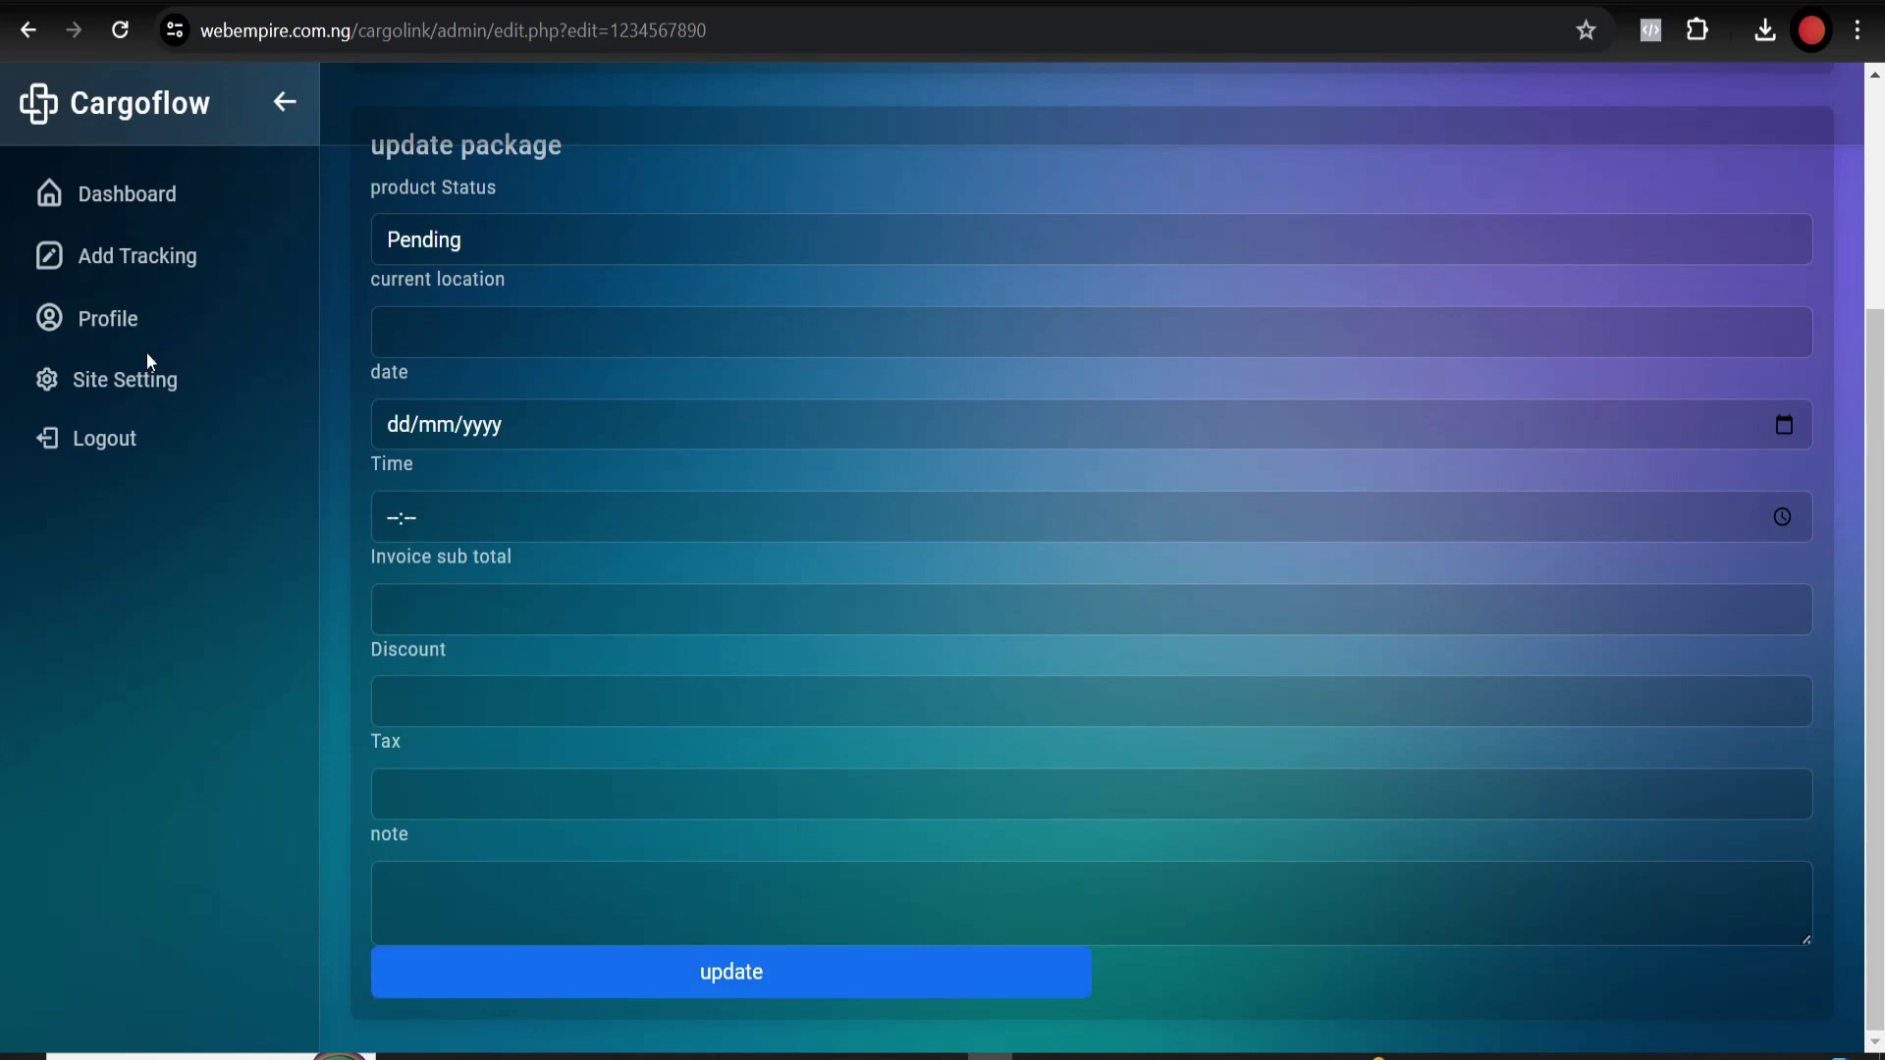
Open the site Settings page and change the Site name to webcargo.
{"action": "left_click", "coordinate": [141, 386]}
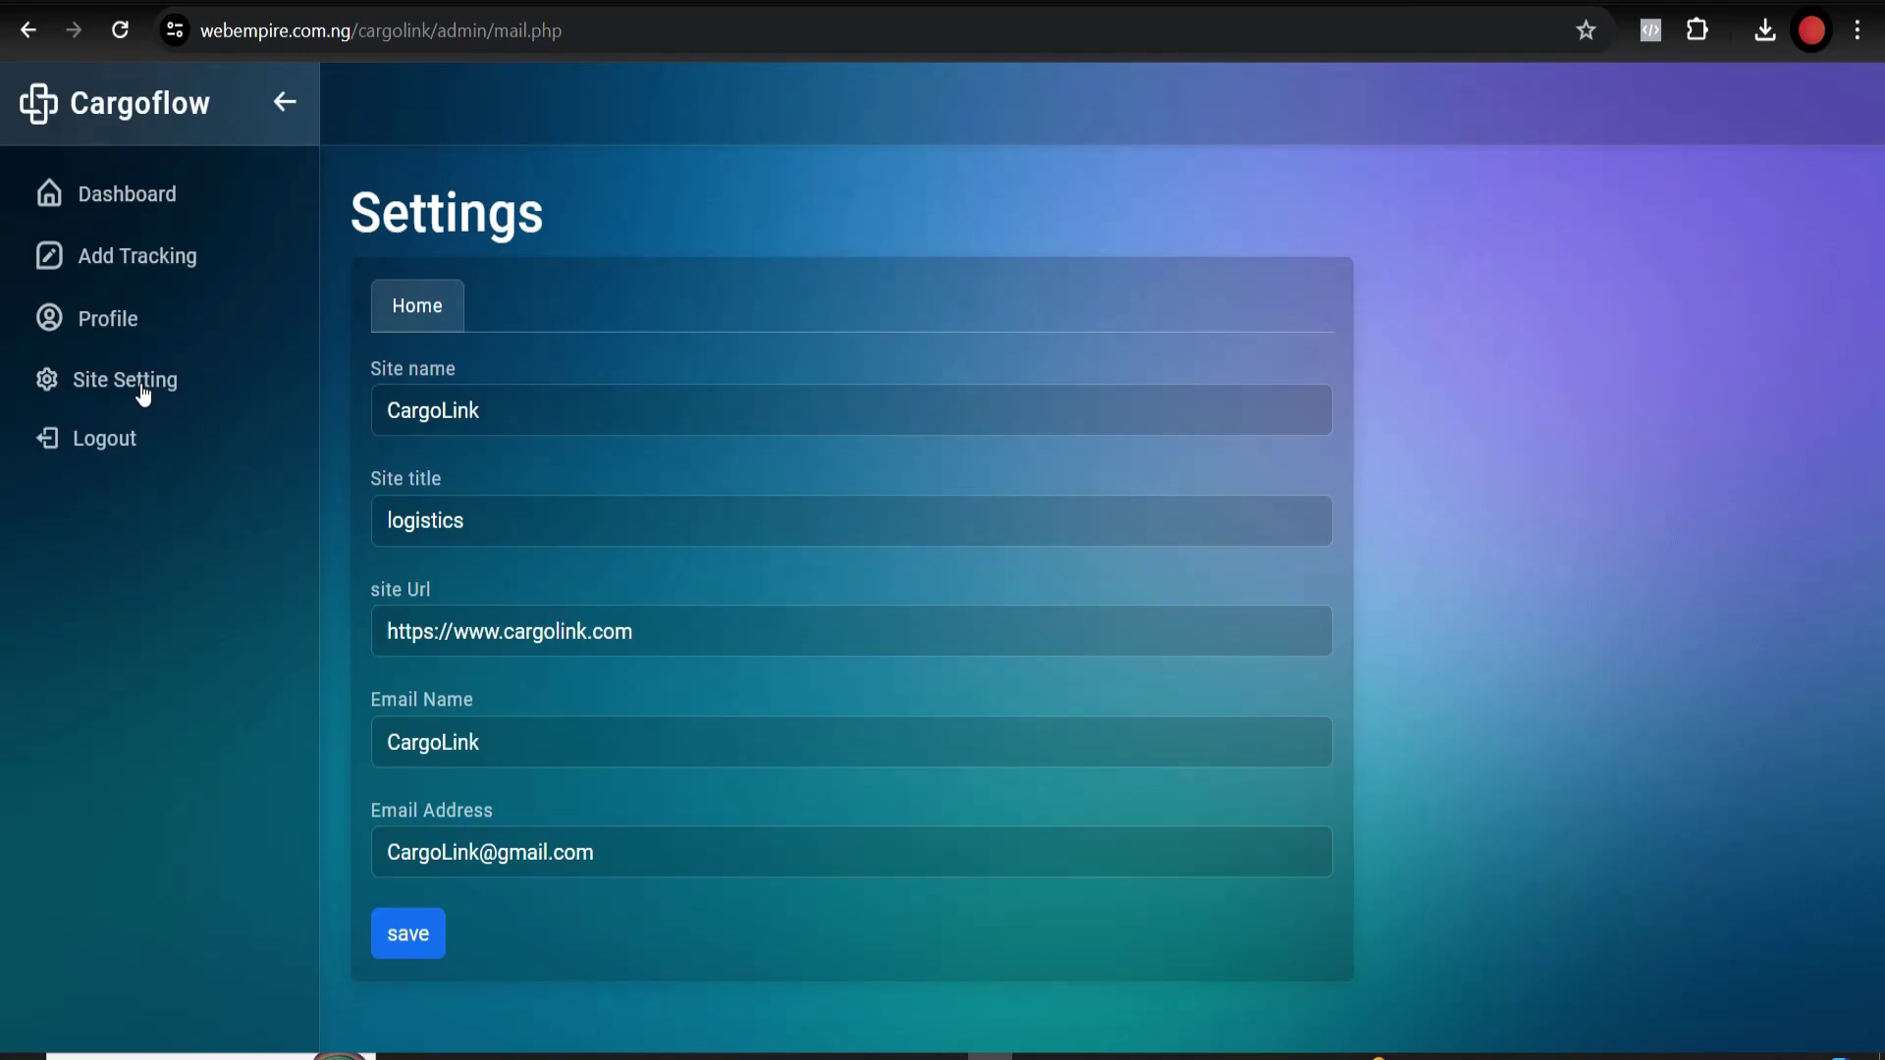
{"action": "double_click", "coordinate": [509, 409]}
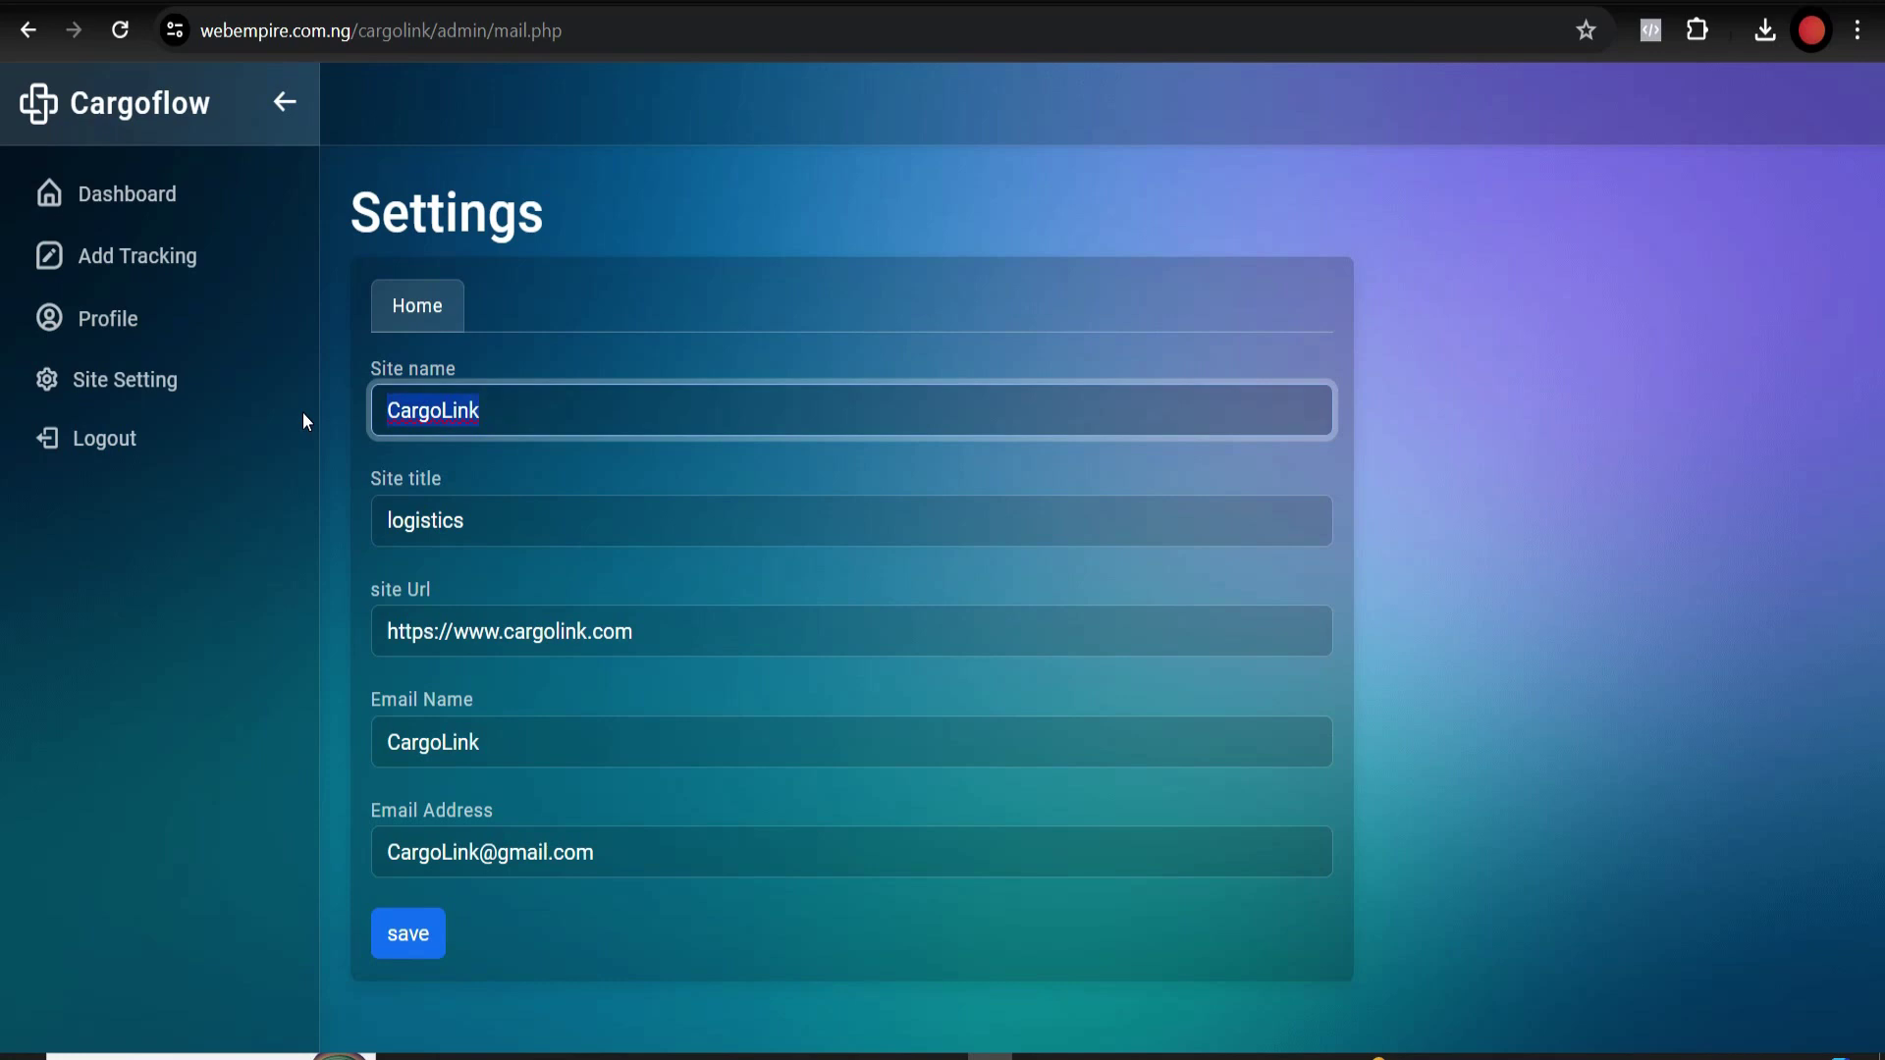
{"action": "type", "text": "we"}
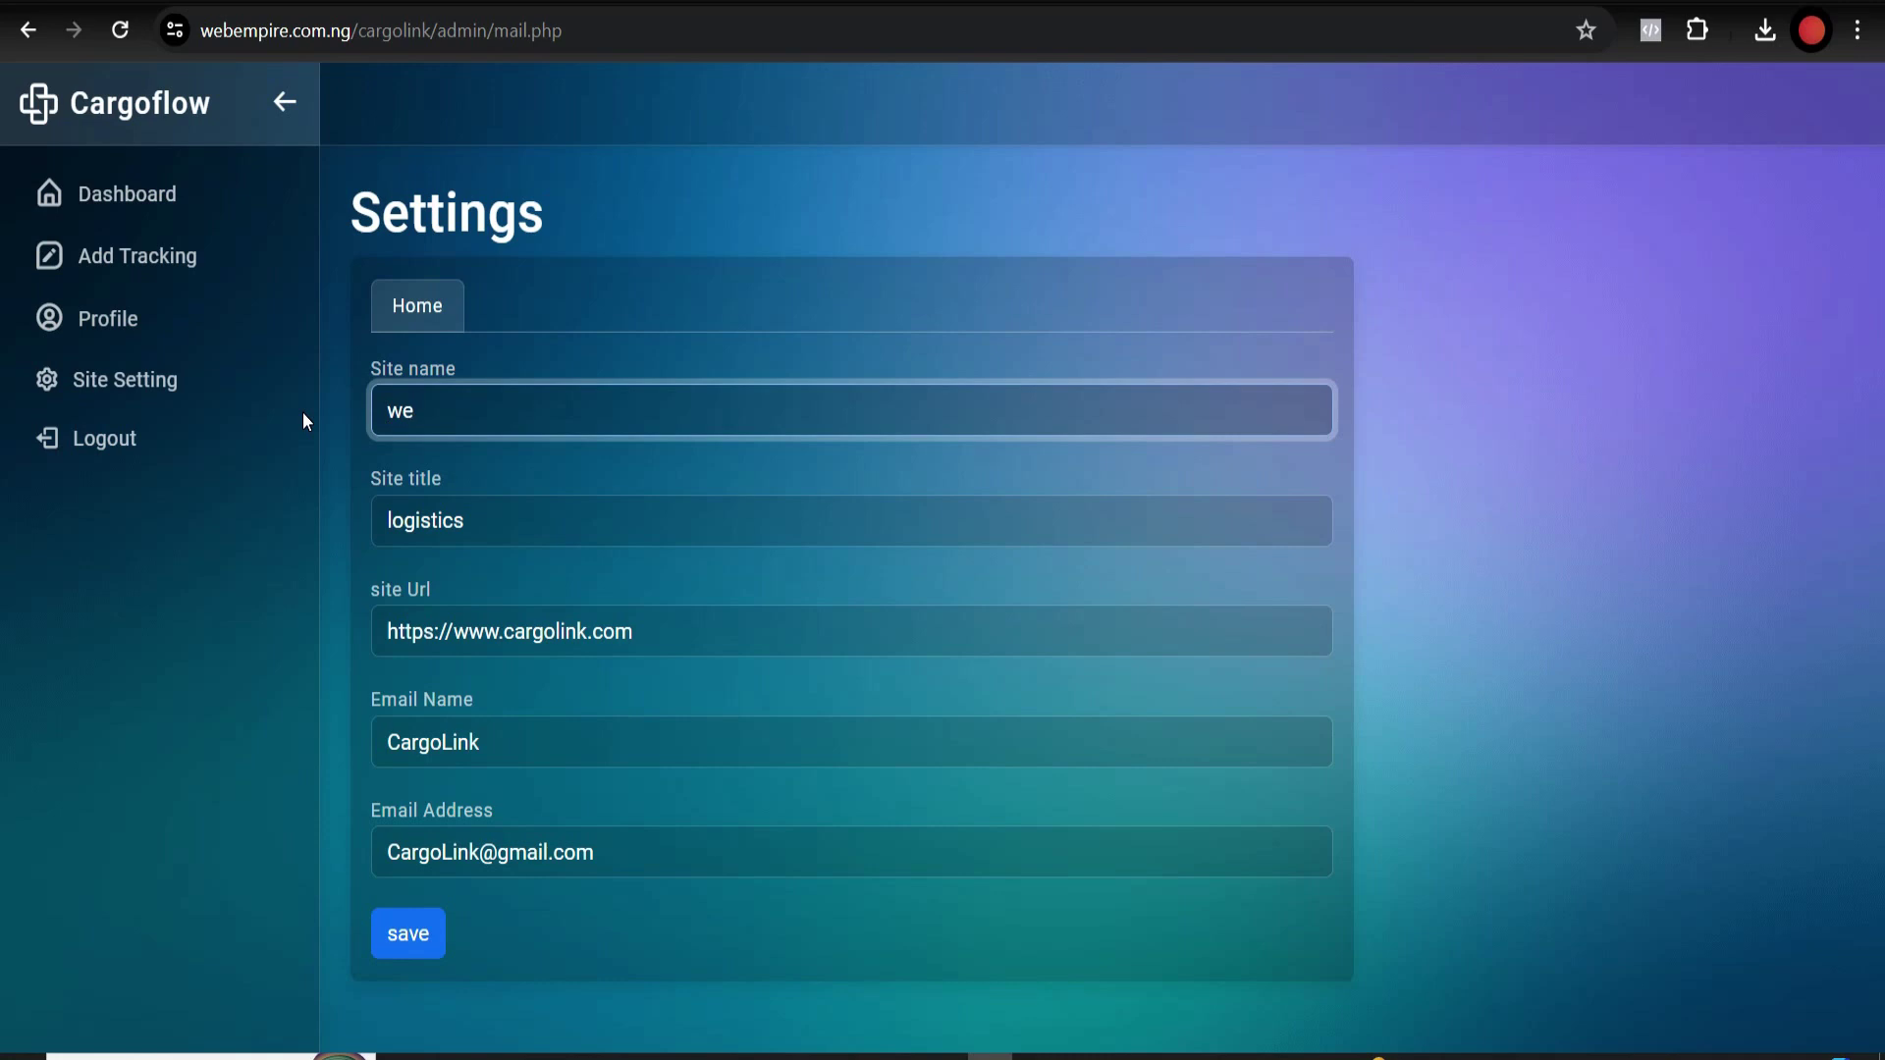
{"action": "type", "text": "bcargo"}
{"action": "left_click", "coordinate": [481, 523]}
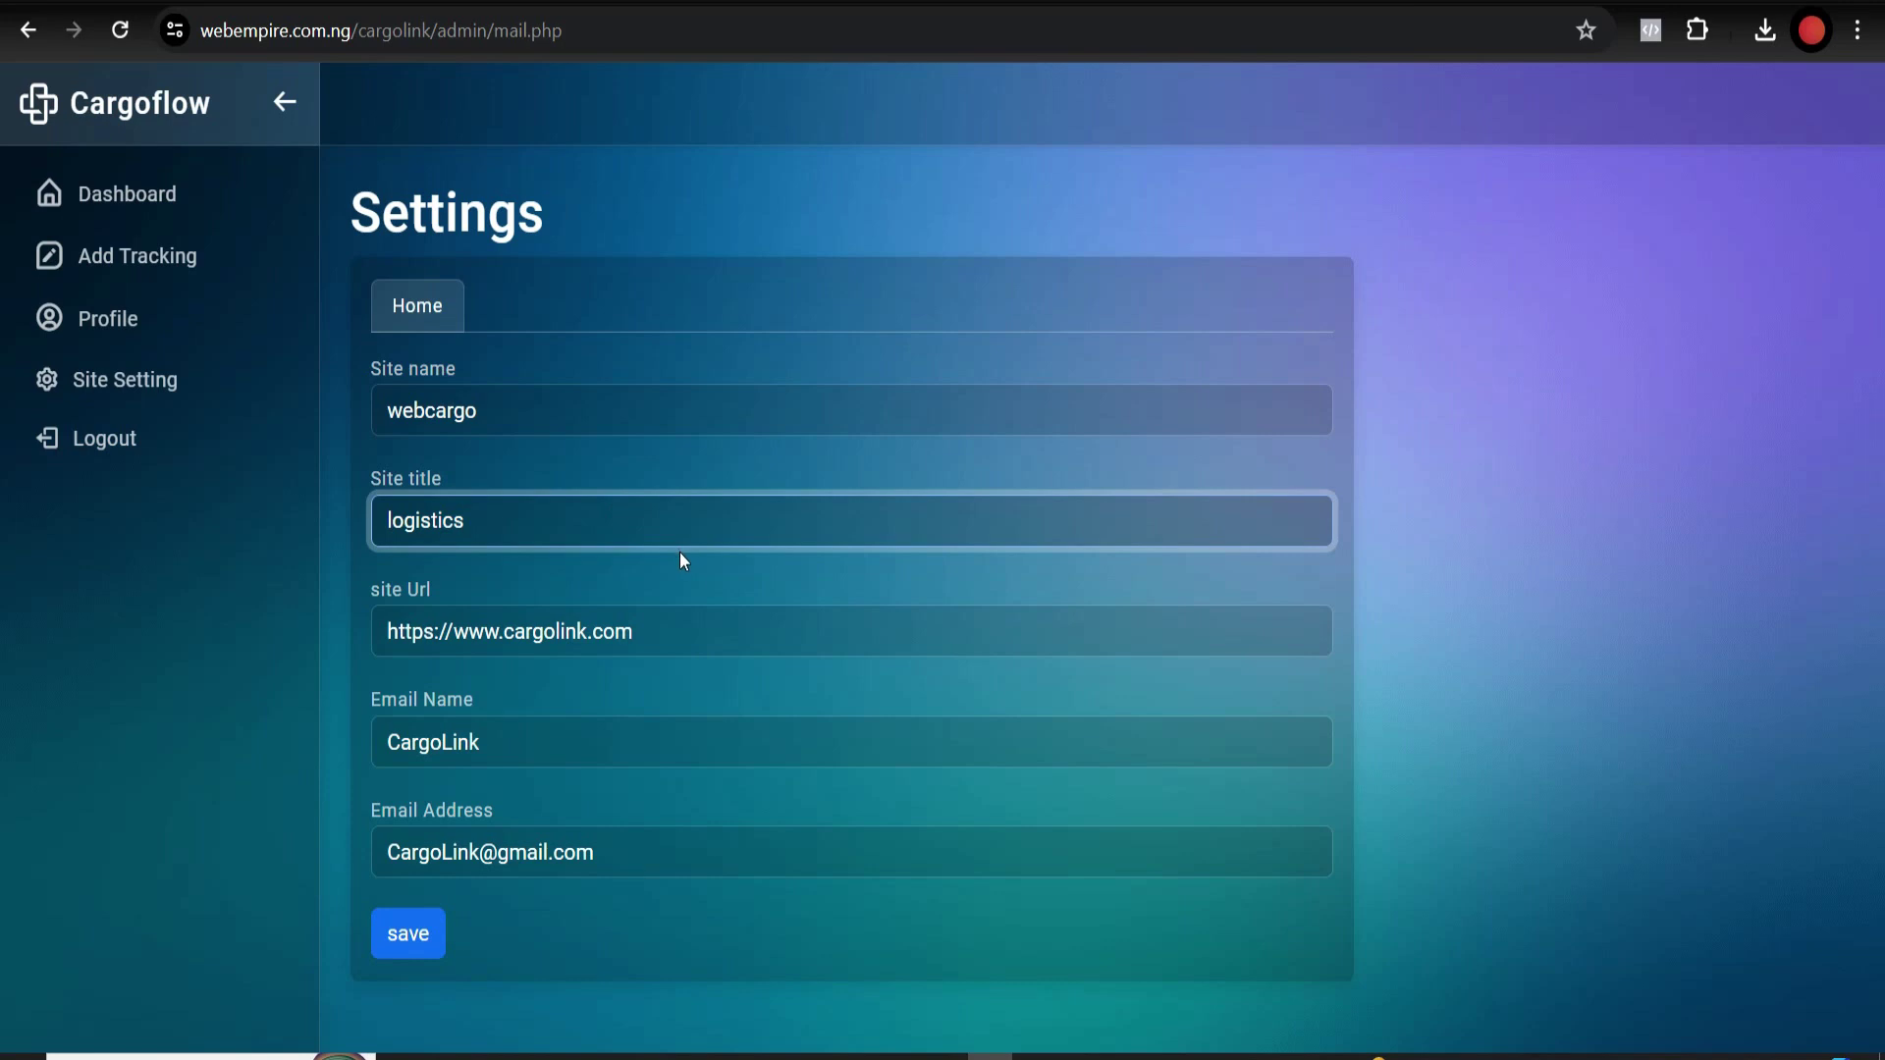
{"action": "left_click", "coordinate": [691, 640]}
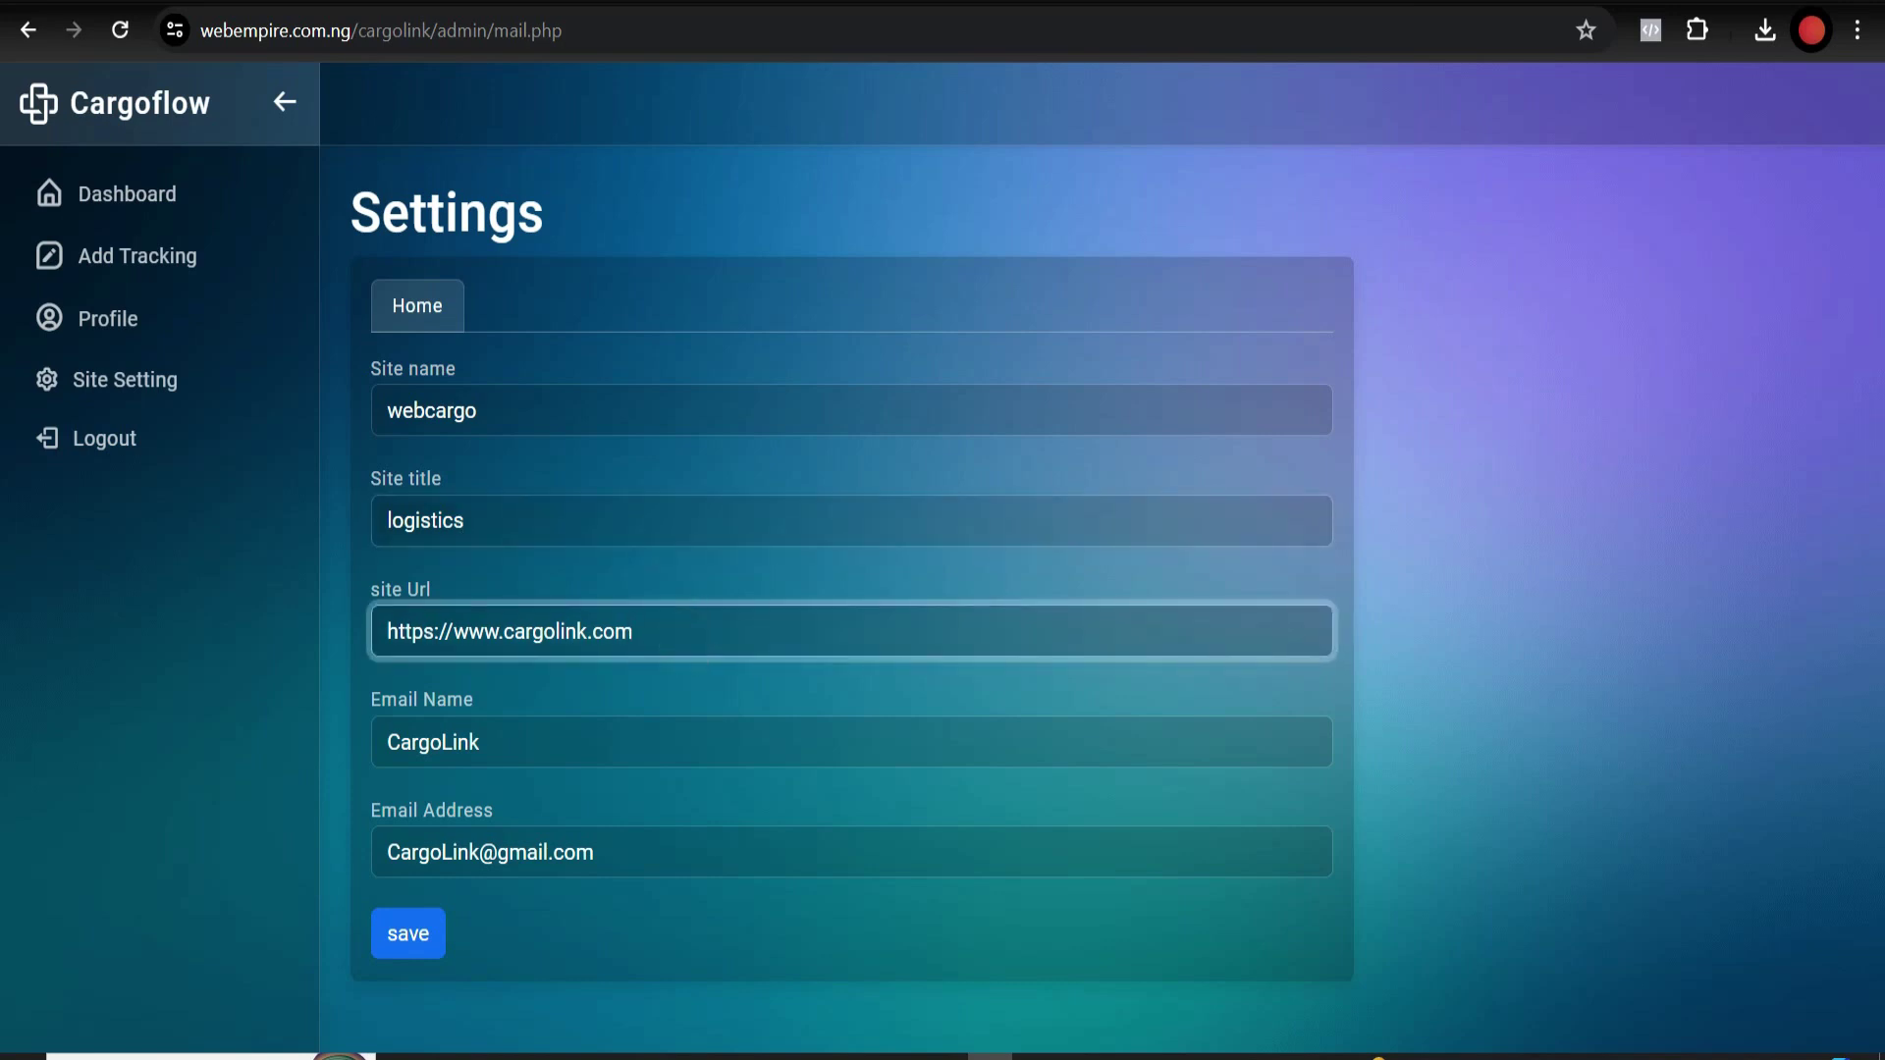
Replace the site Url with the copied CargoLink site address.
{"action": "left_click_drag", "start_coordinate": [432, 30], "coordinate": [198, 50]}
{"action": "key", "text": "ctrl+c"}
{"action": "left_click", "coordinate": [661, 631]}
{"action": "left_click_drag", "start_coordinate": [660, 631], "coordinate": [214, 628]}
{"action": "key", "text": "ctrl+v"}
Change the Email Name to webcargo.
{"action": "double_click", "coordinate": [496, 742]}
{"action": "key", "text": "BackSpace"}
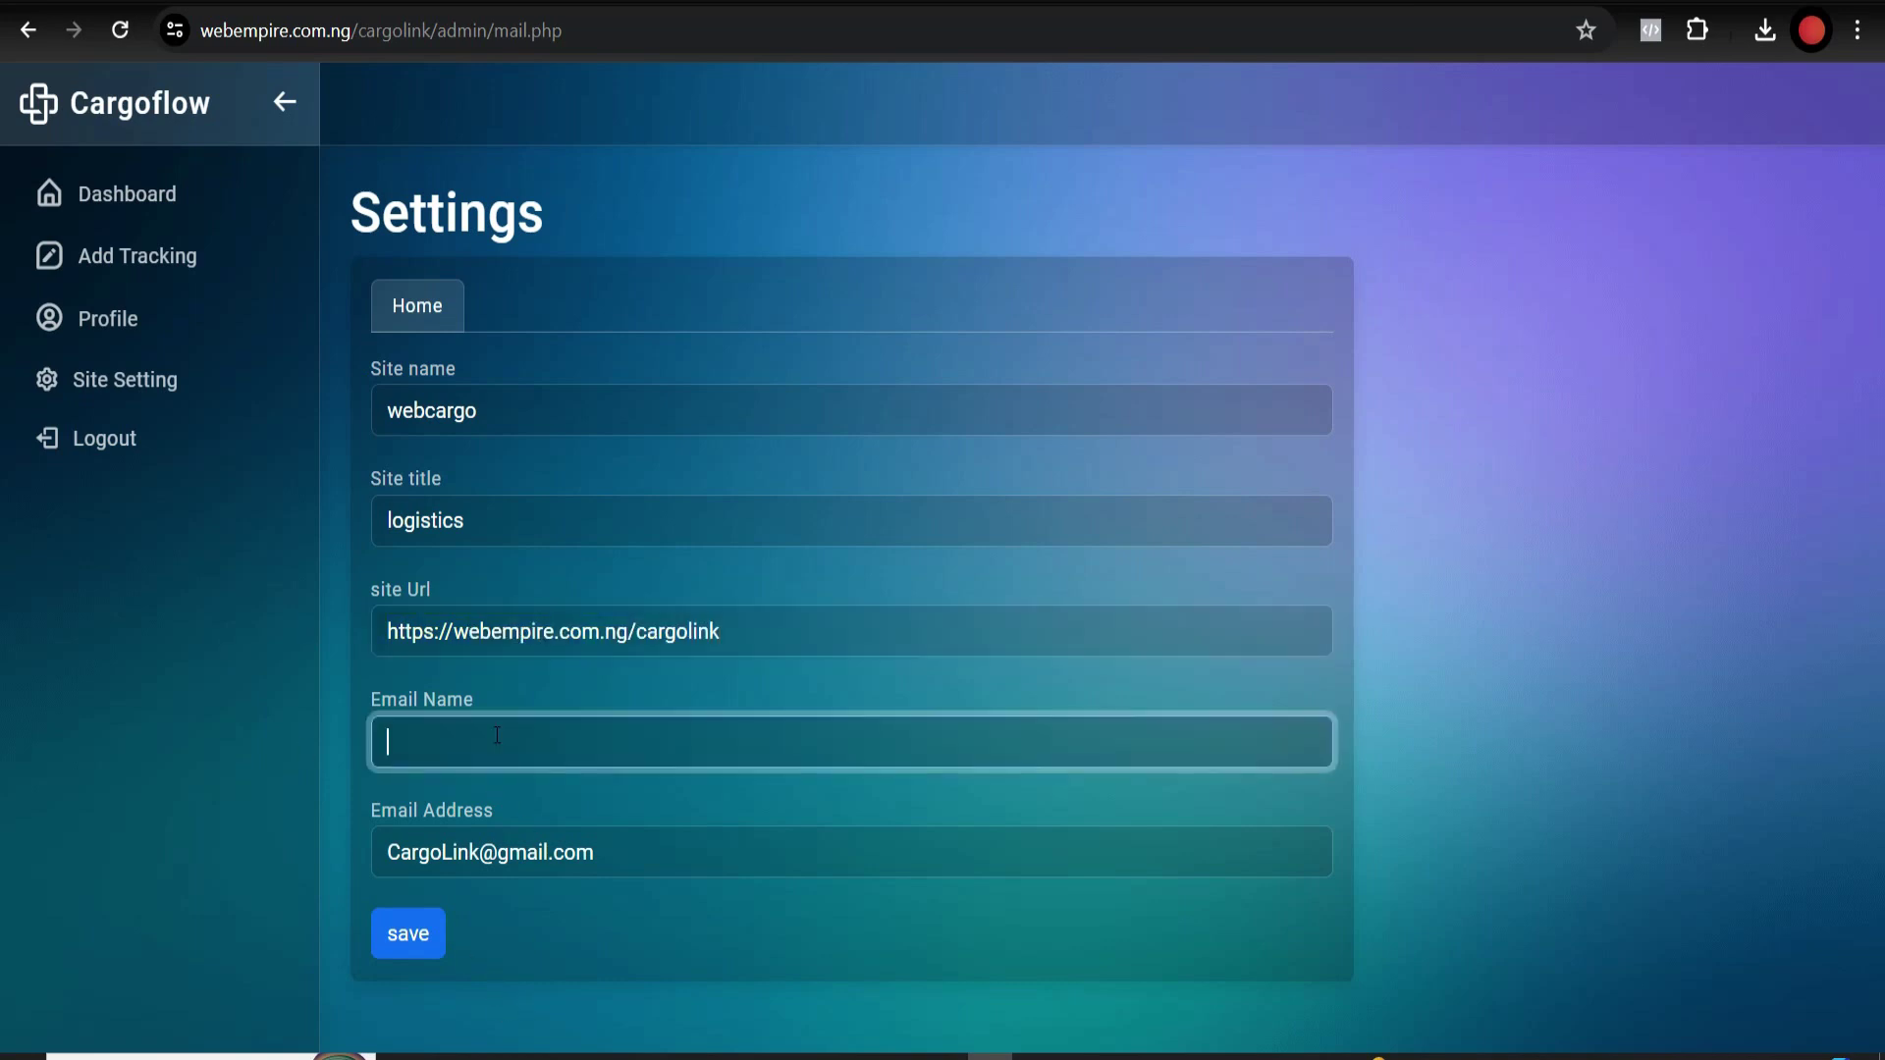
{"action": "type", "text": "webcargo"}
Paste the support e-mail into Email Address, save, and start fixing its typo.
{"action": "triple_click", "coordinate": [614, 857]}
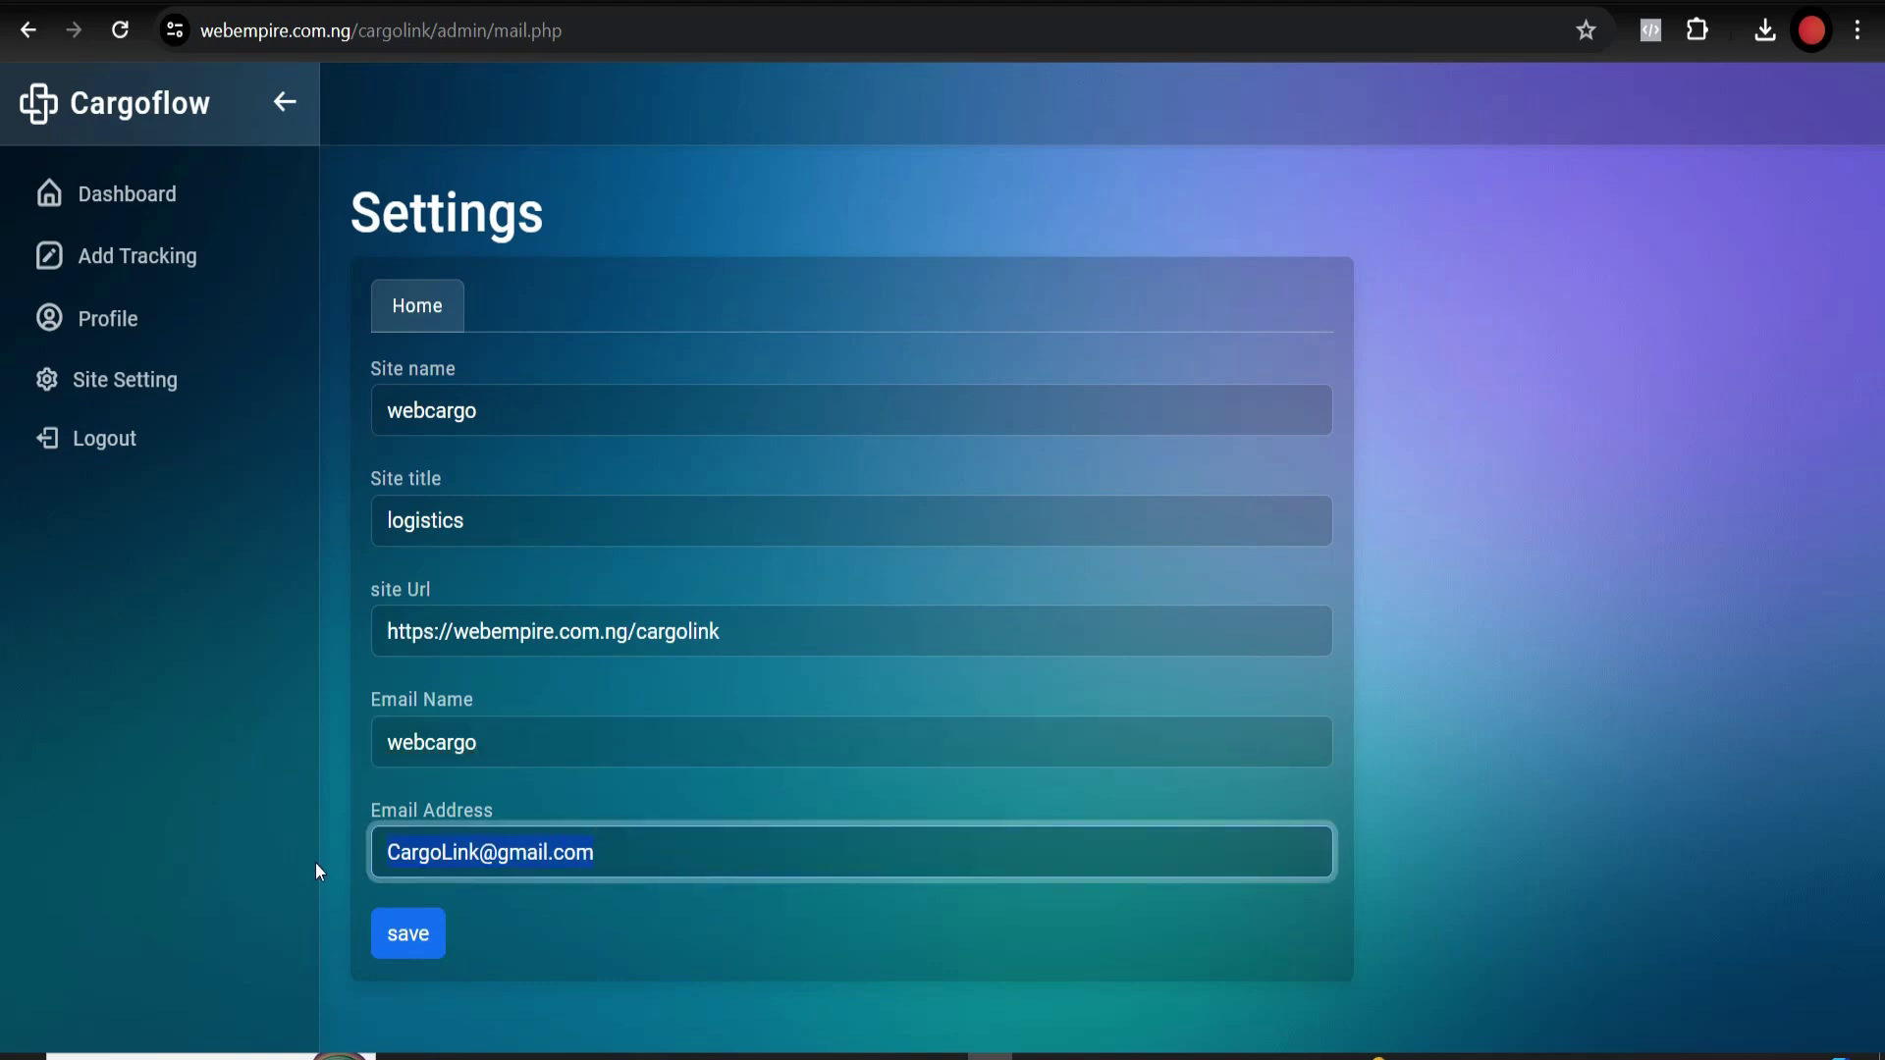
{"action": "key", "text": "super+v"}
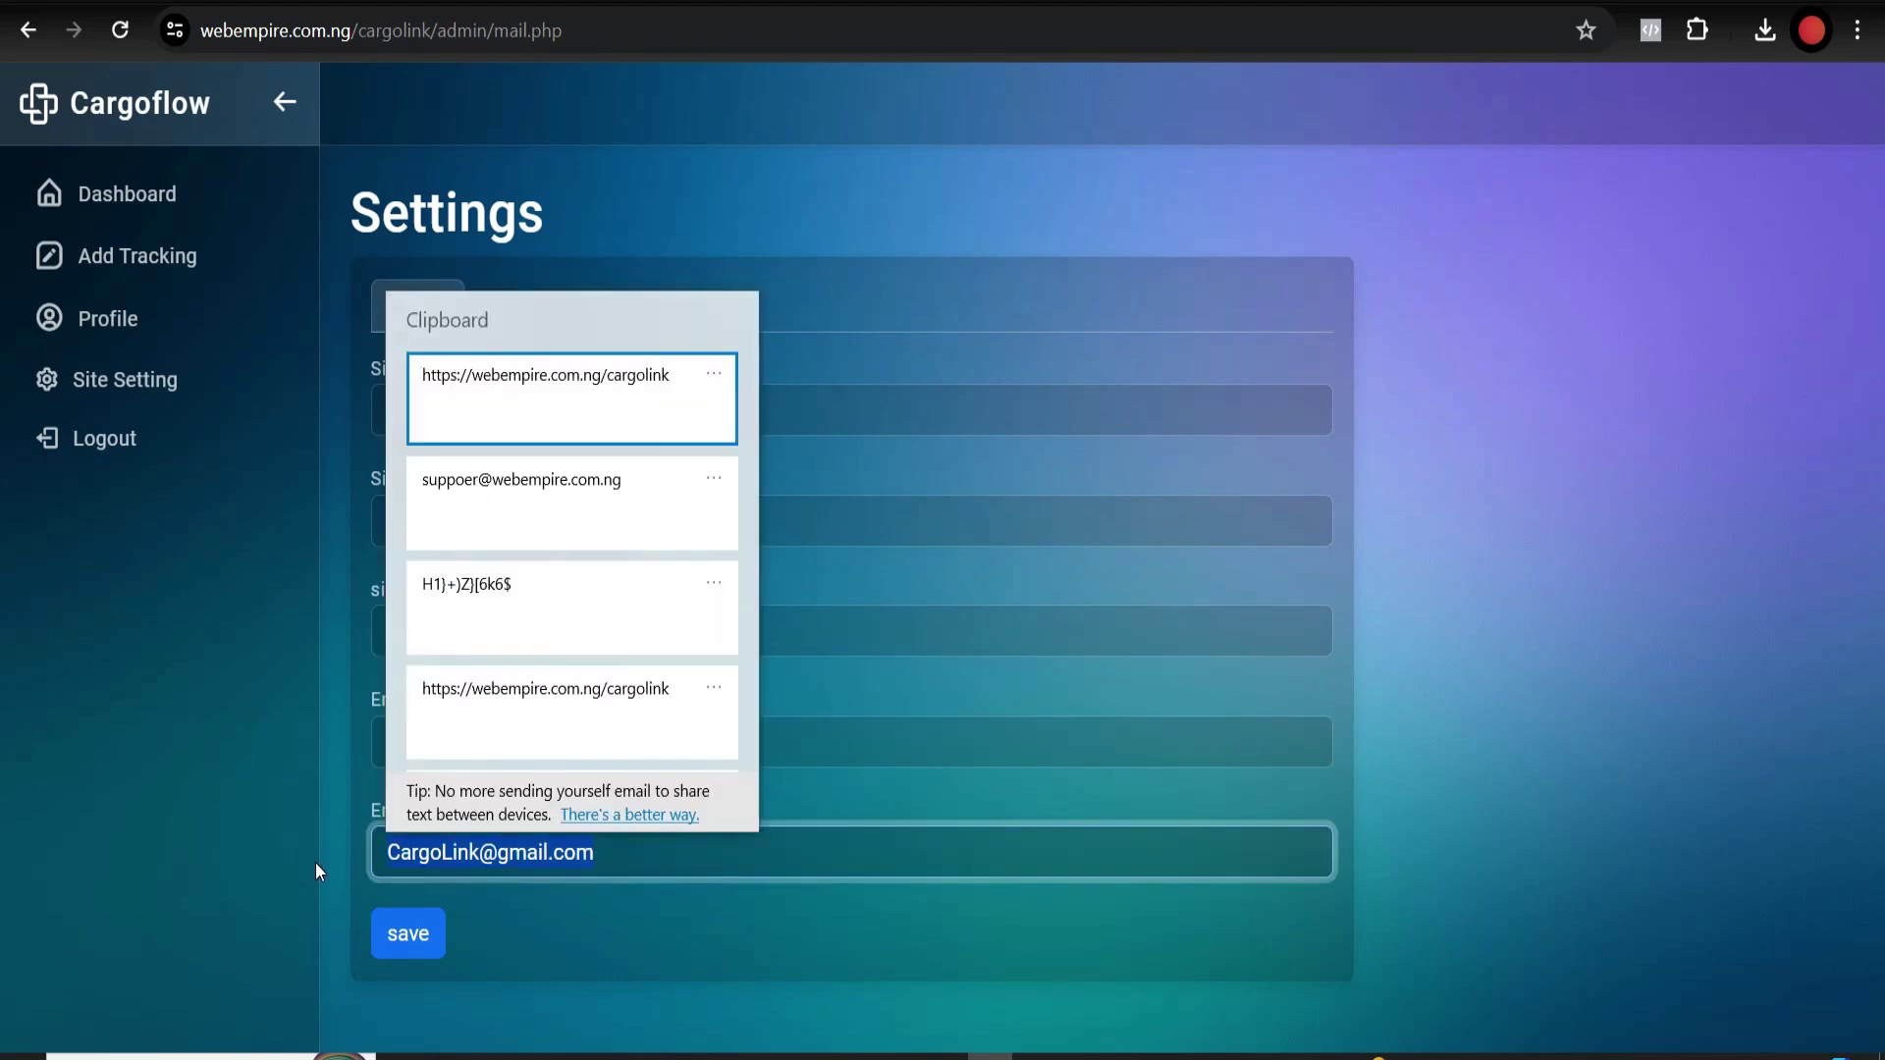
{"action": "left_click", "coordinate": [538, 497]}
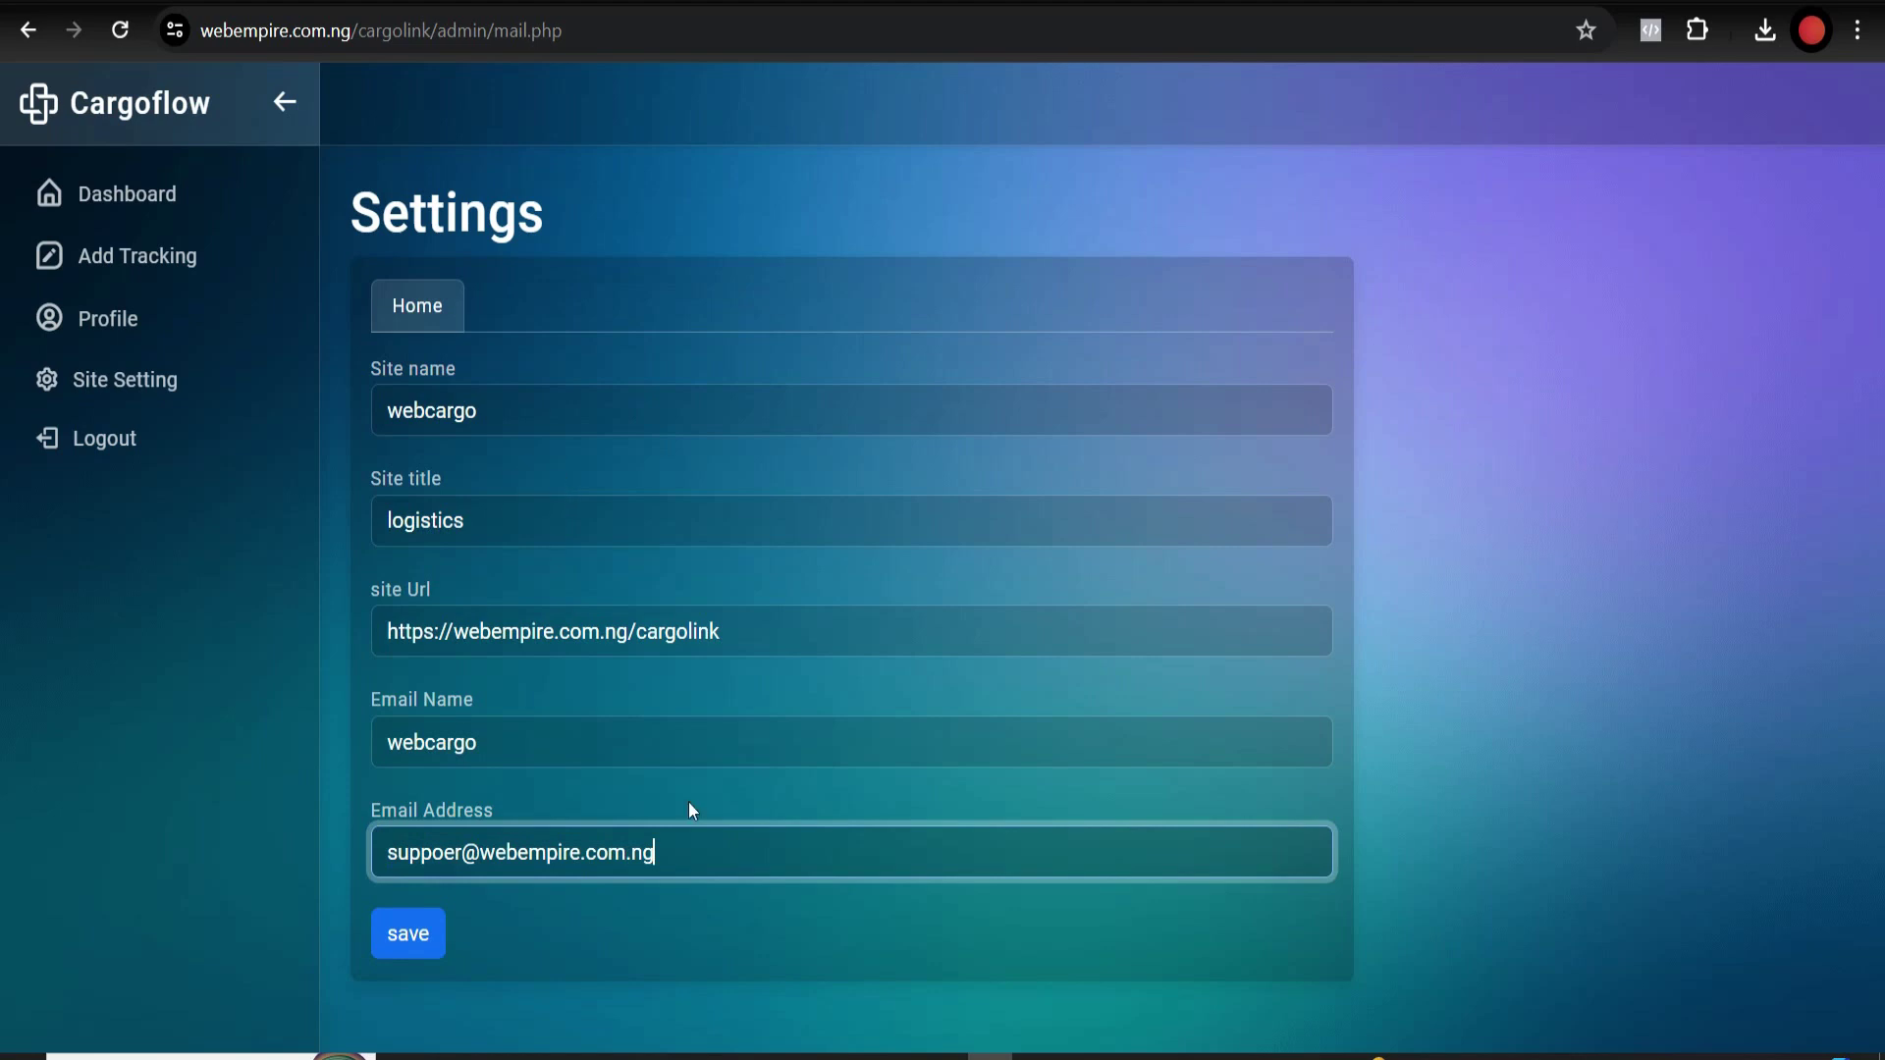
{"action": "left_click", "coordinate": [399, 939]}
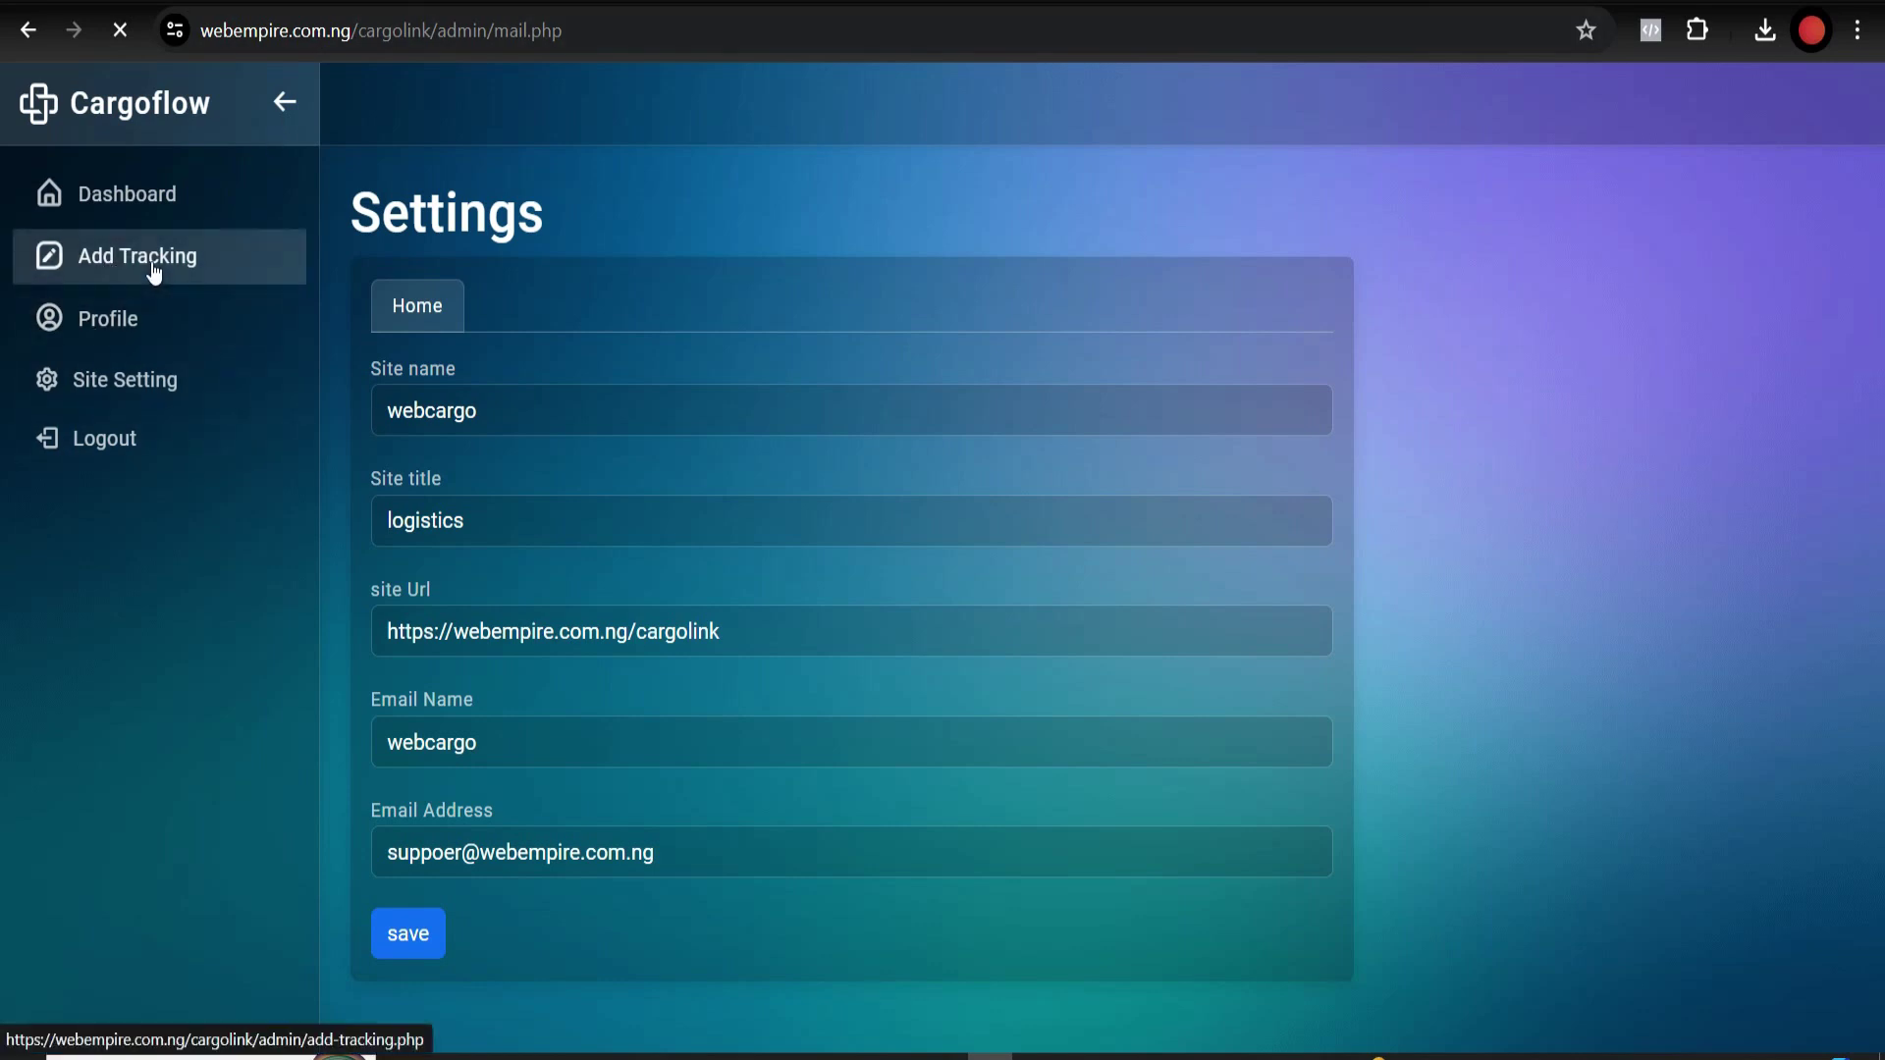
{"action": "left_click", "coordinate": [450, 854]}
{"action": "key", "text": "BackSpace"}
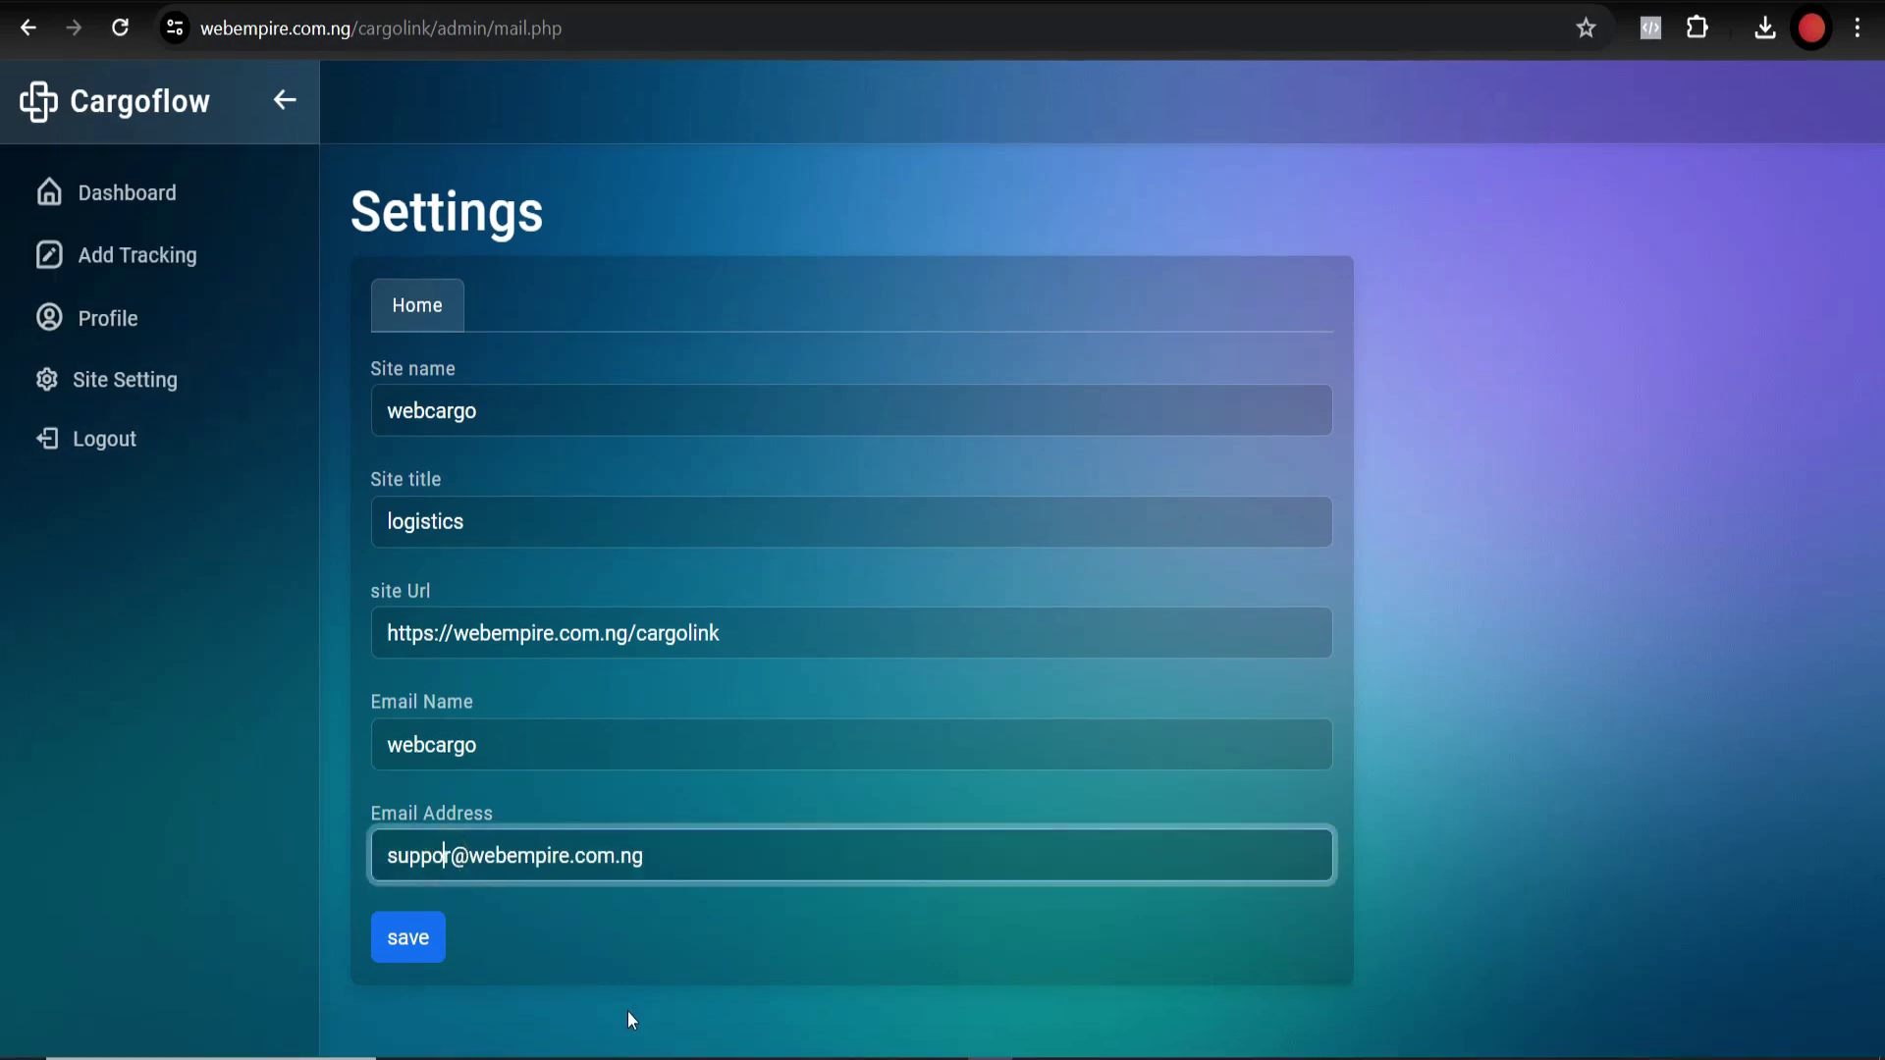
Add the missing 't' to the e-mail, save settings, and open the Edit profile form.
{"action": "type", "text": "t"}
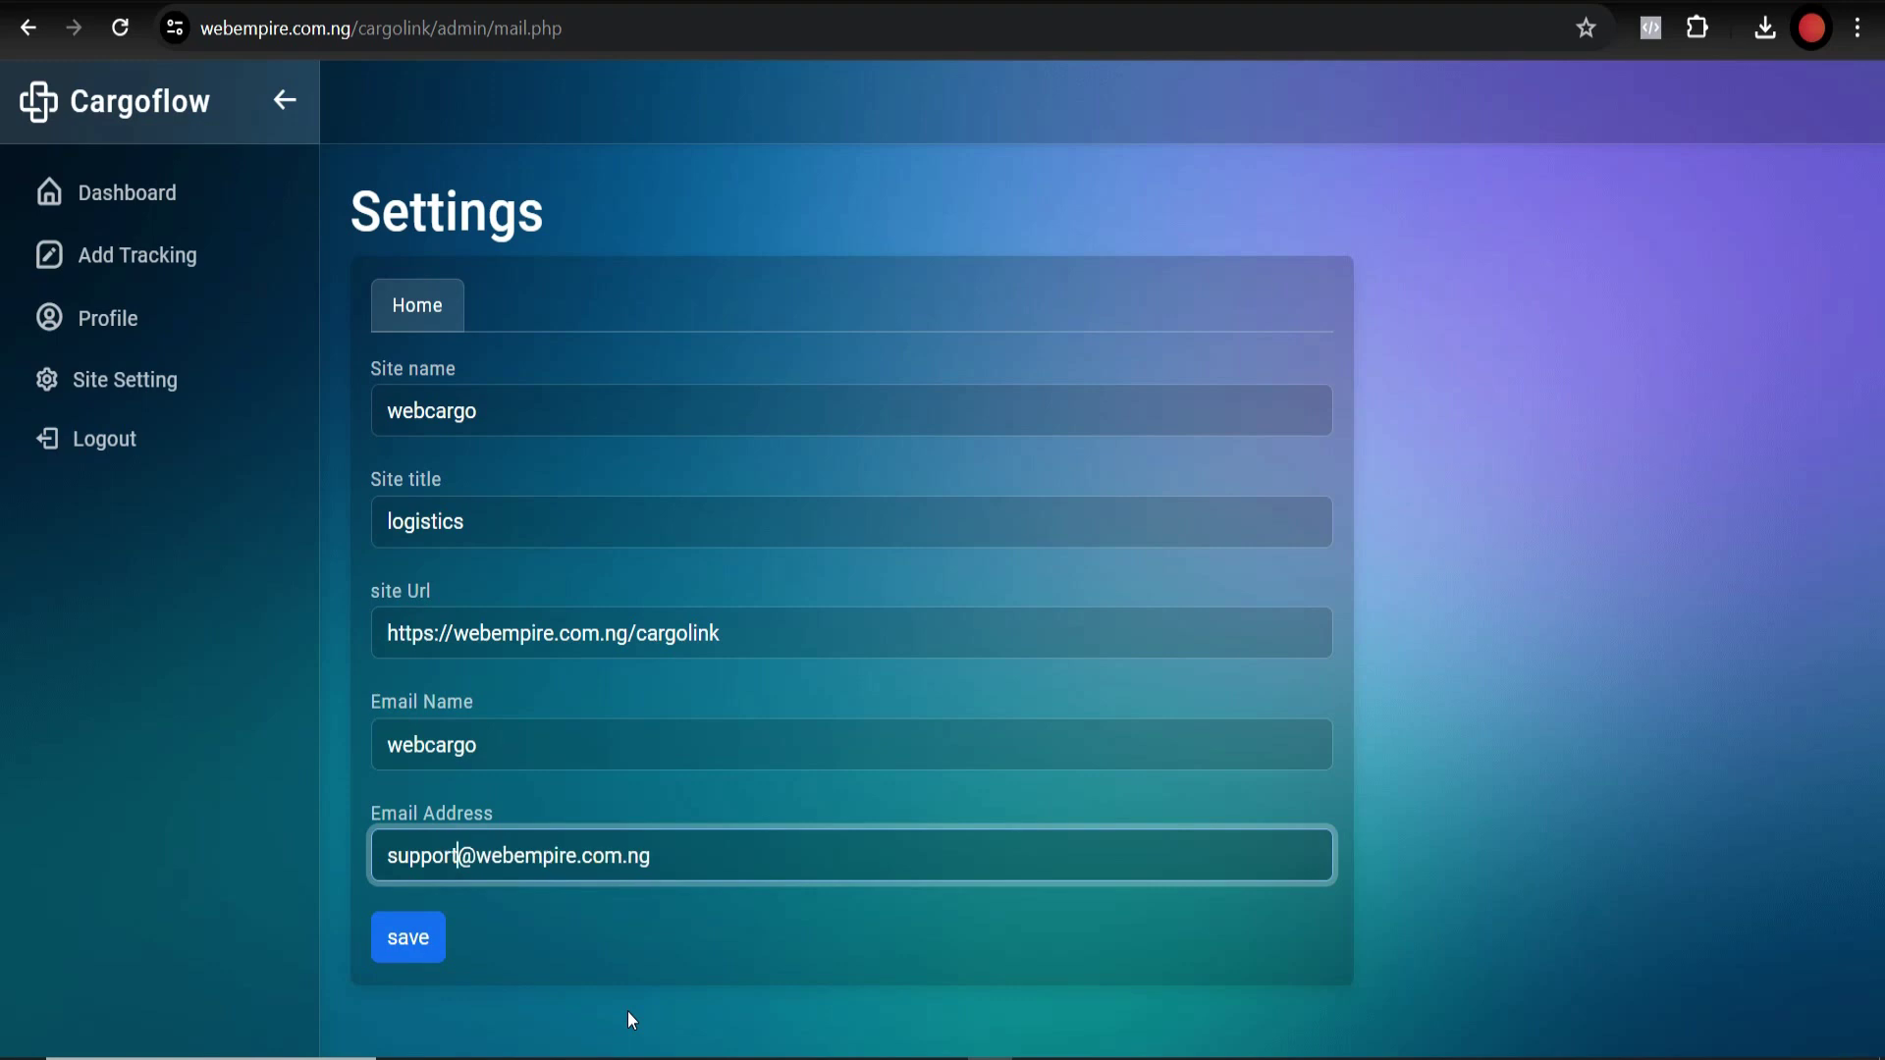
{"action": "left_click", "coordinate": [423, 944]}
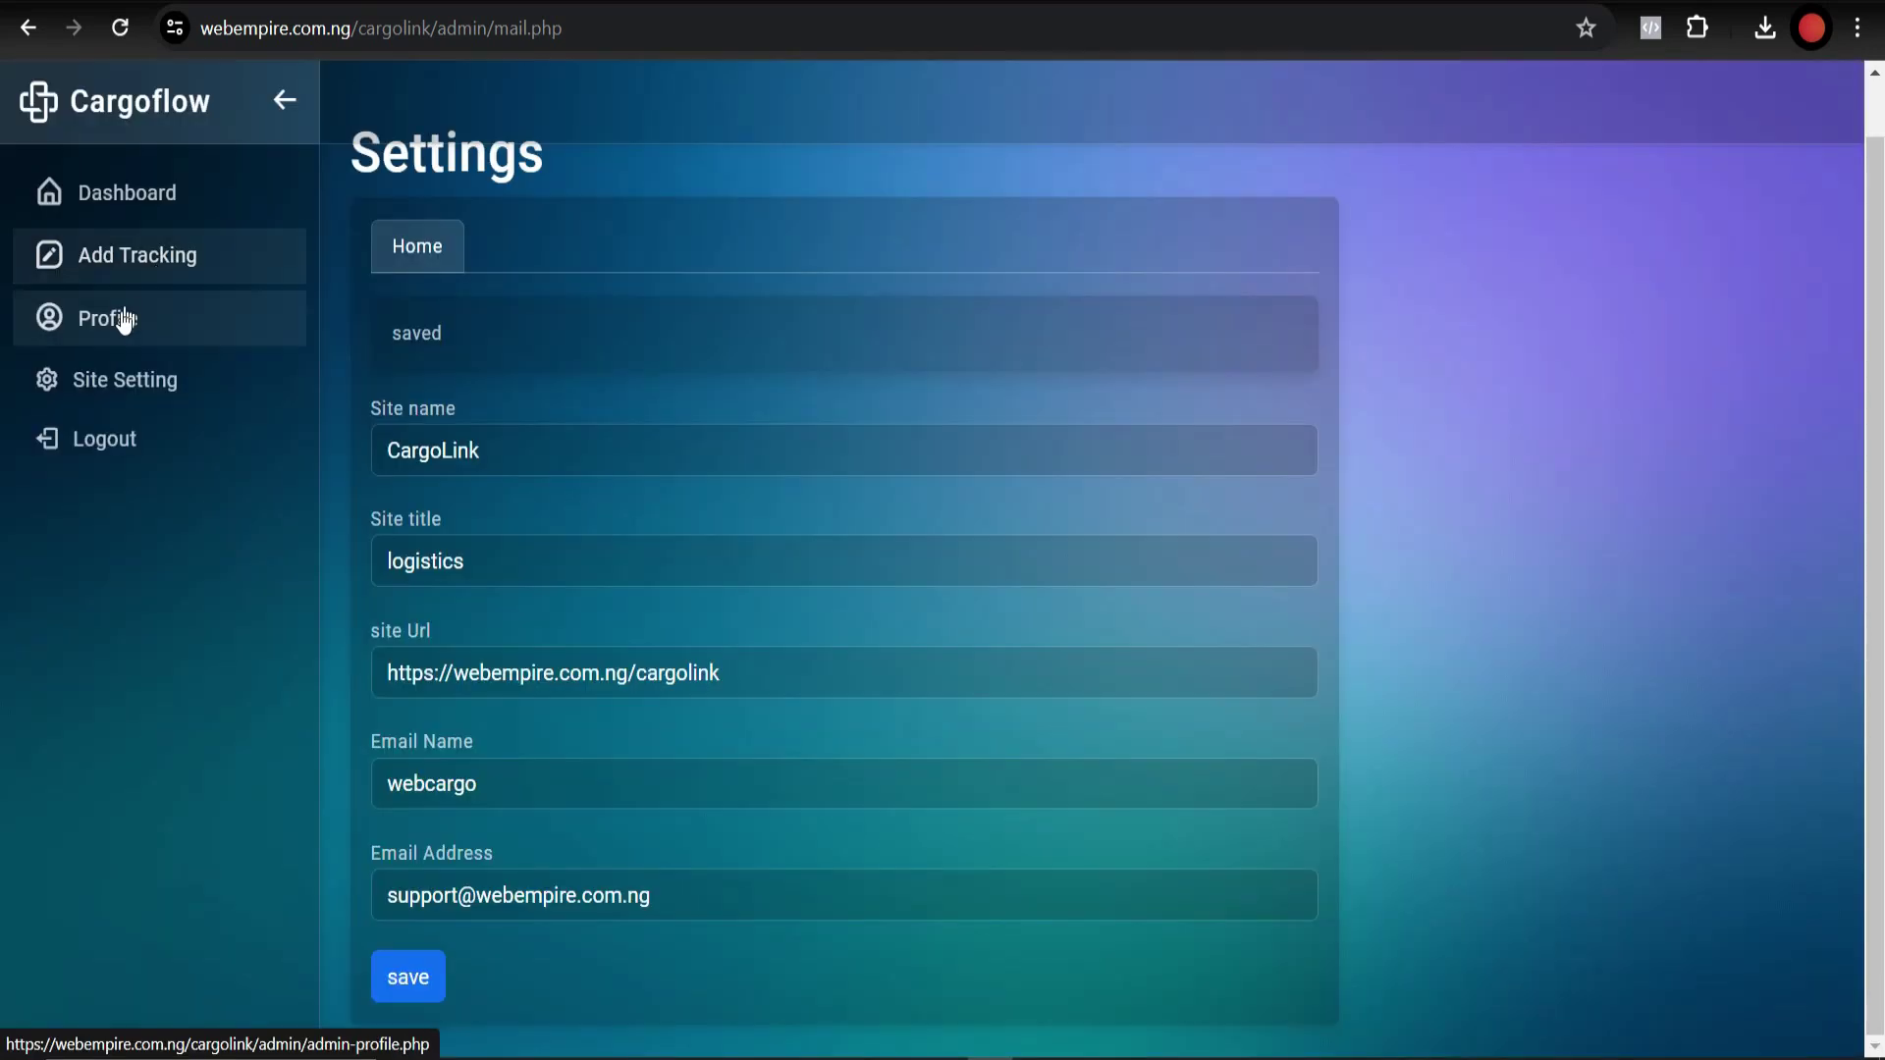
{"action": "left_click", "coordinate": [135, 332]}
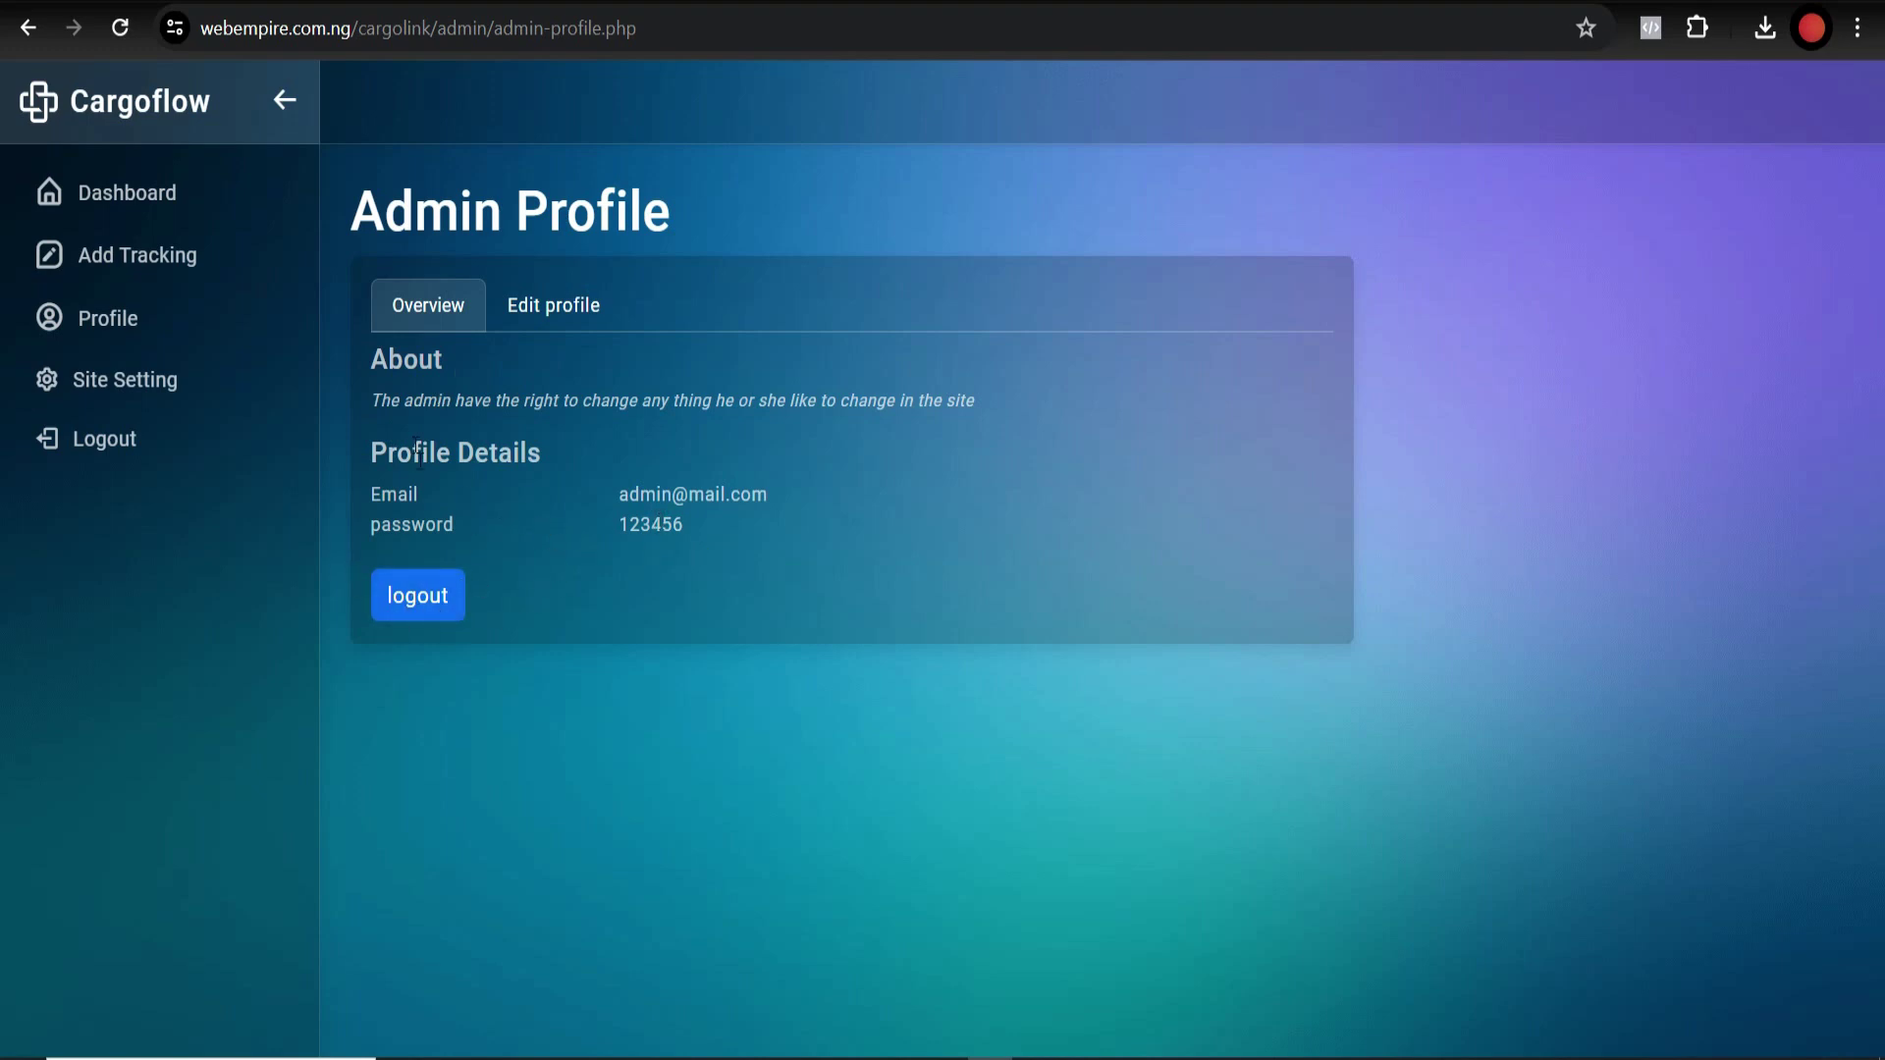
{"action": "left_click", "coordinate": [546, 326]}
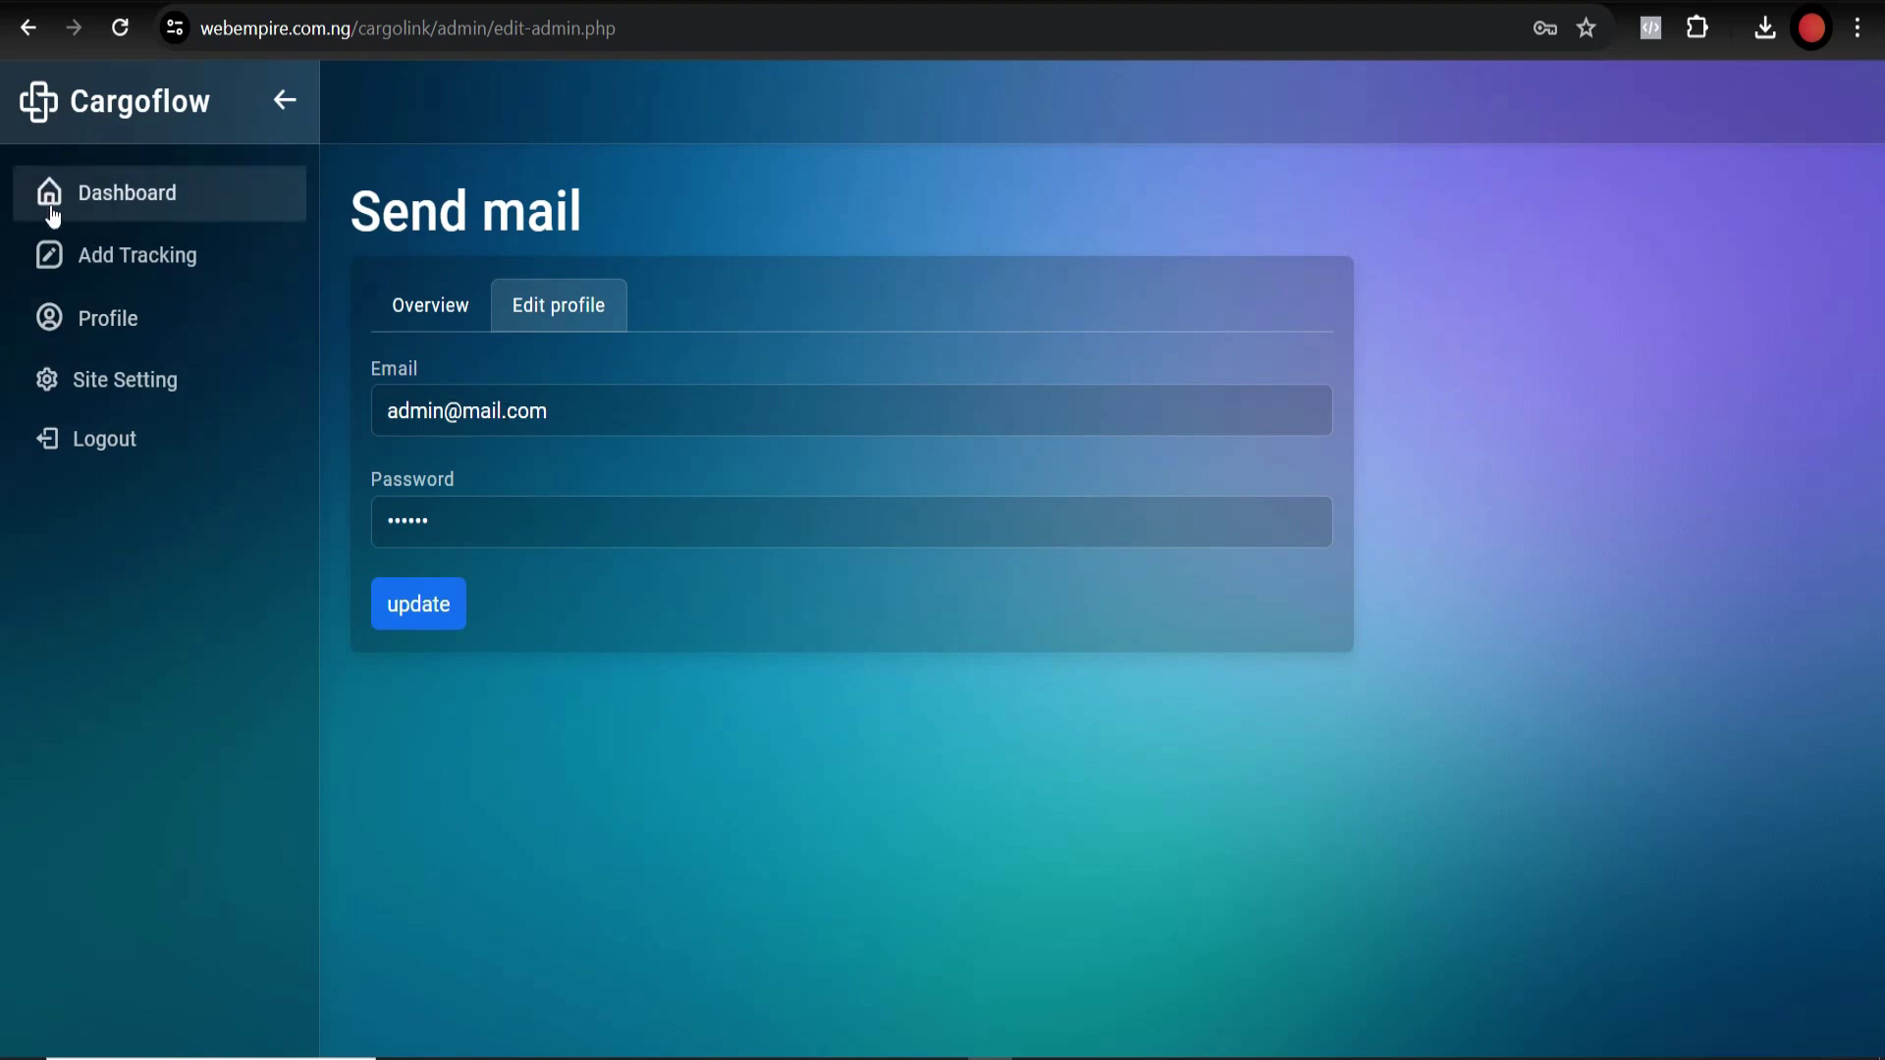
Start a new Add Tracking shipment and enter the sender's name.
{"action": "left_click", "coordinate": [157, 261]}
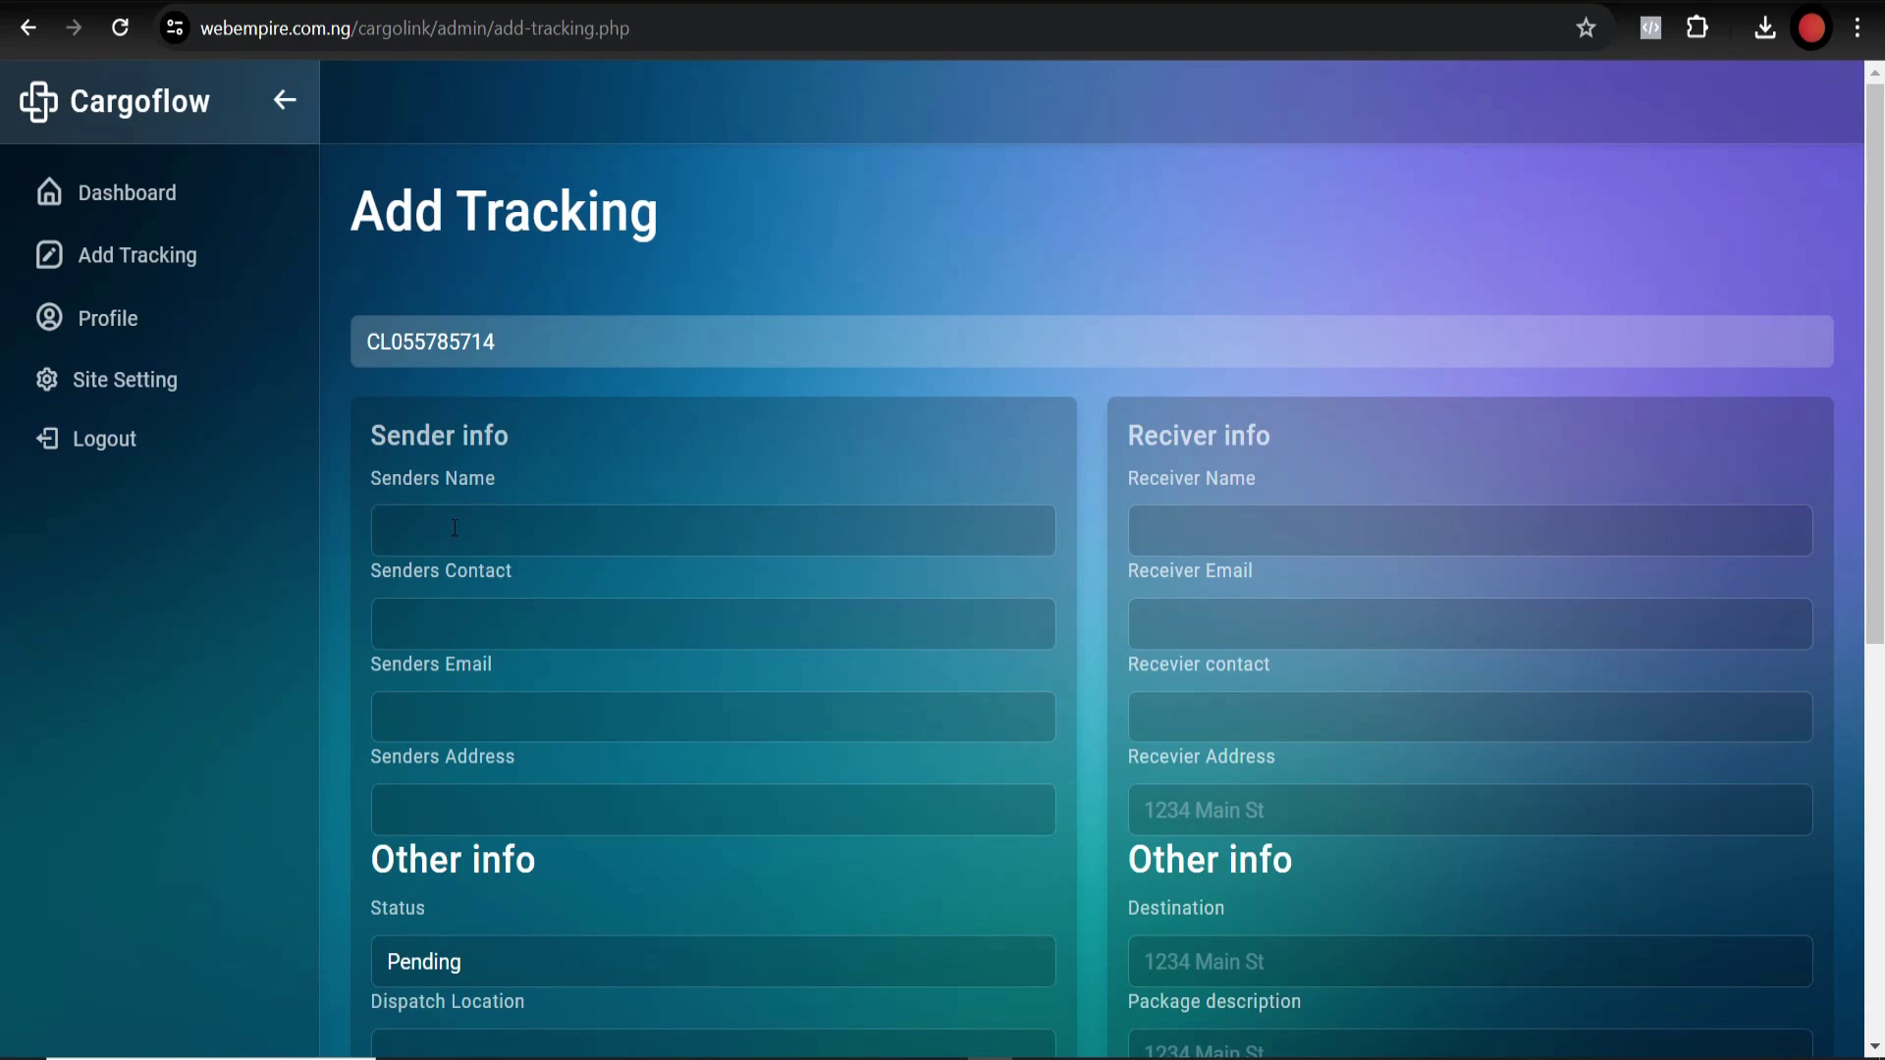
{"action": "scroll", "coordinate": [455, 528], "scroll_direction": "down", "scroll_amount": 1}
{"action": "left_click", "coordinate": [490, 411]}
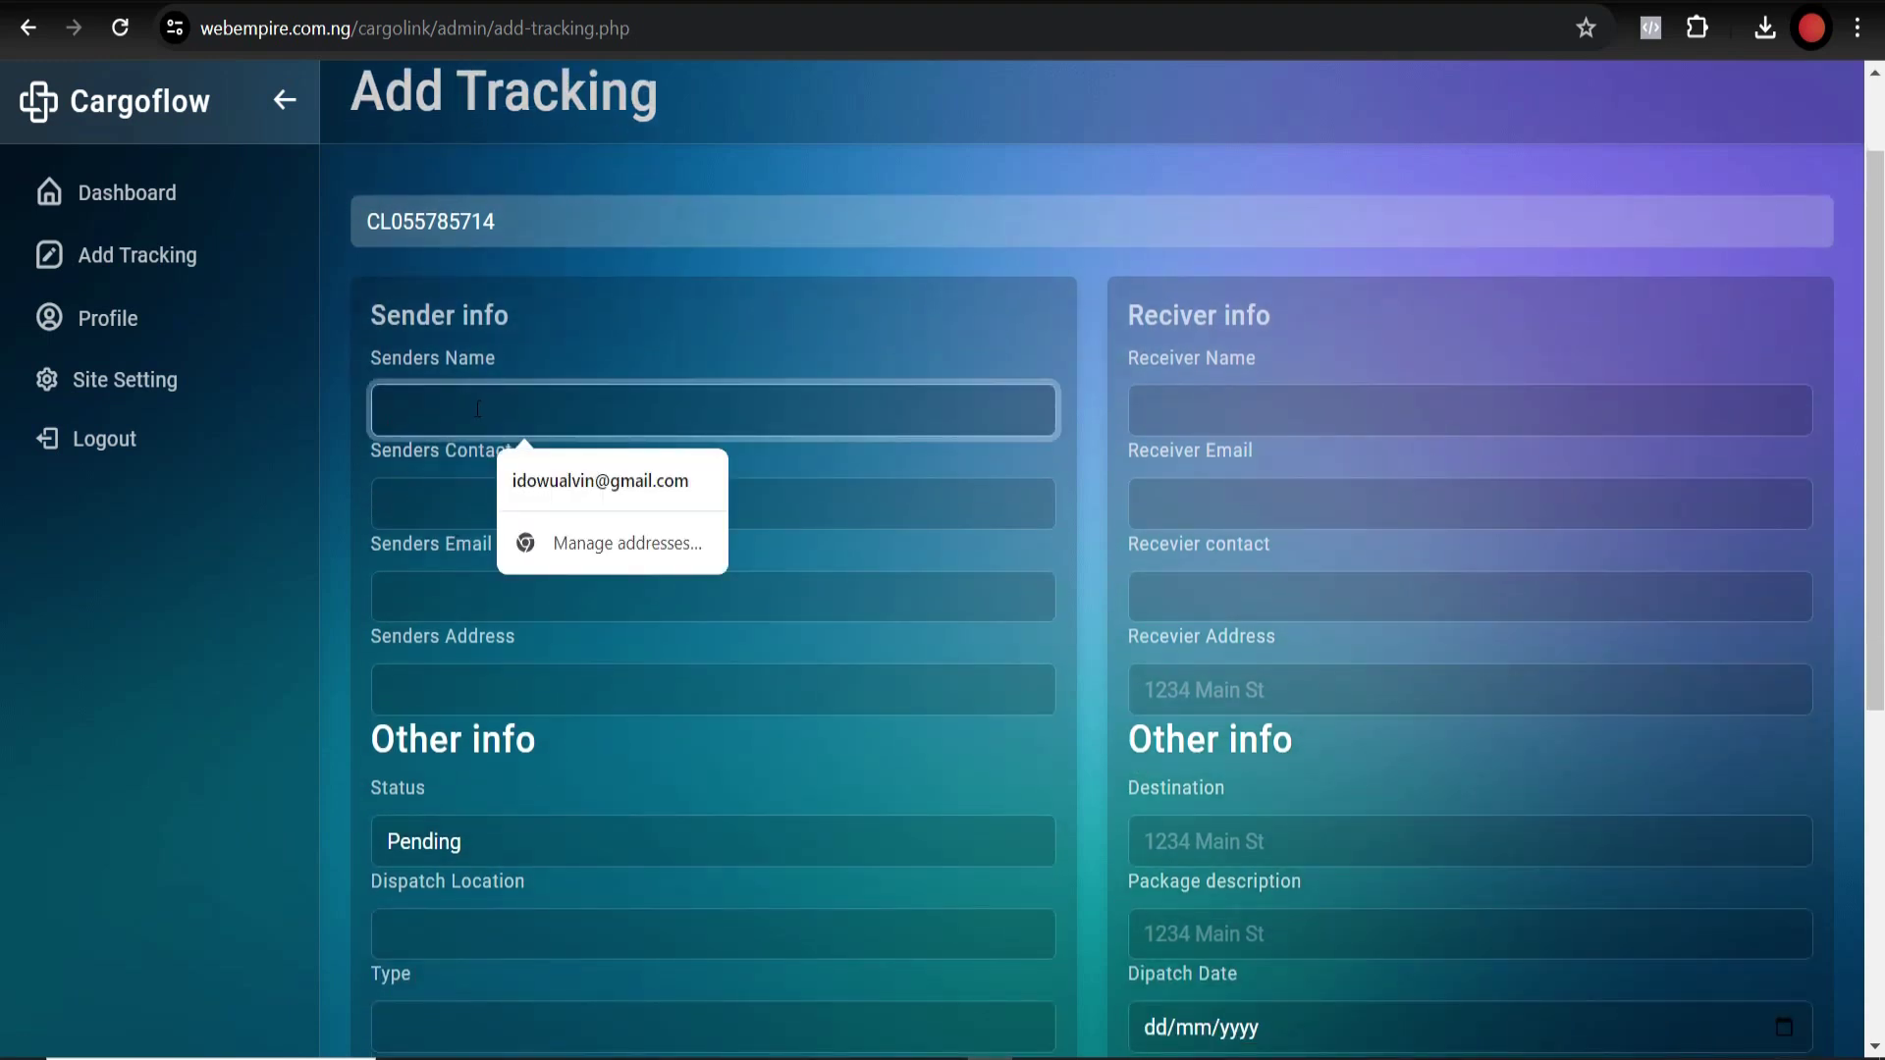
{"action": "type", "text": "do"}
{"action": "key", "text": "BackSpace"}
{"action": "key", "text": "BackSpace"}
{"action": "type", "text": "j"}
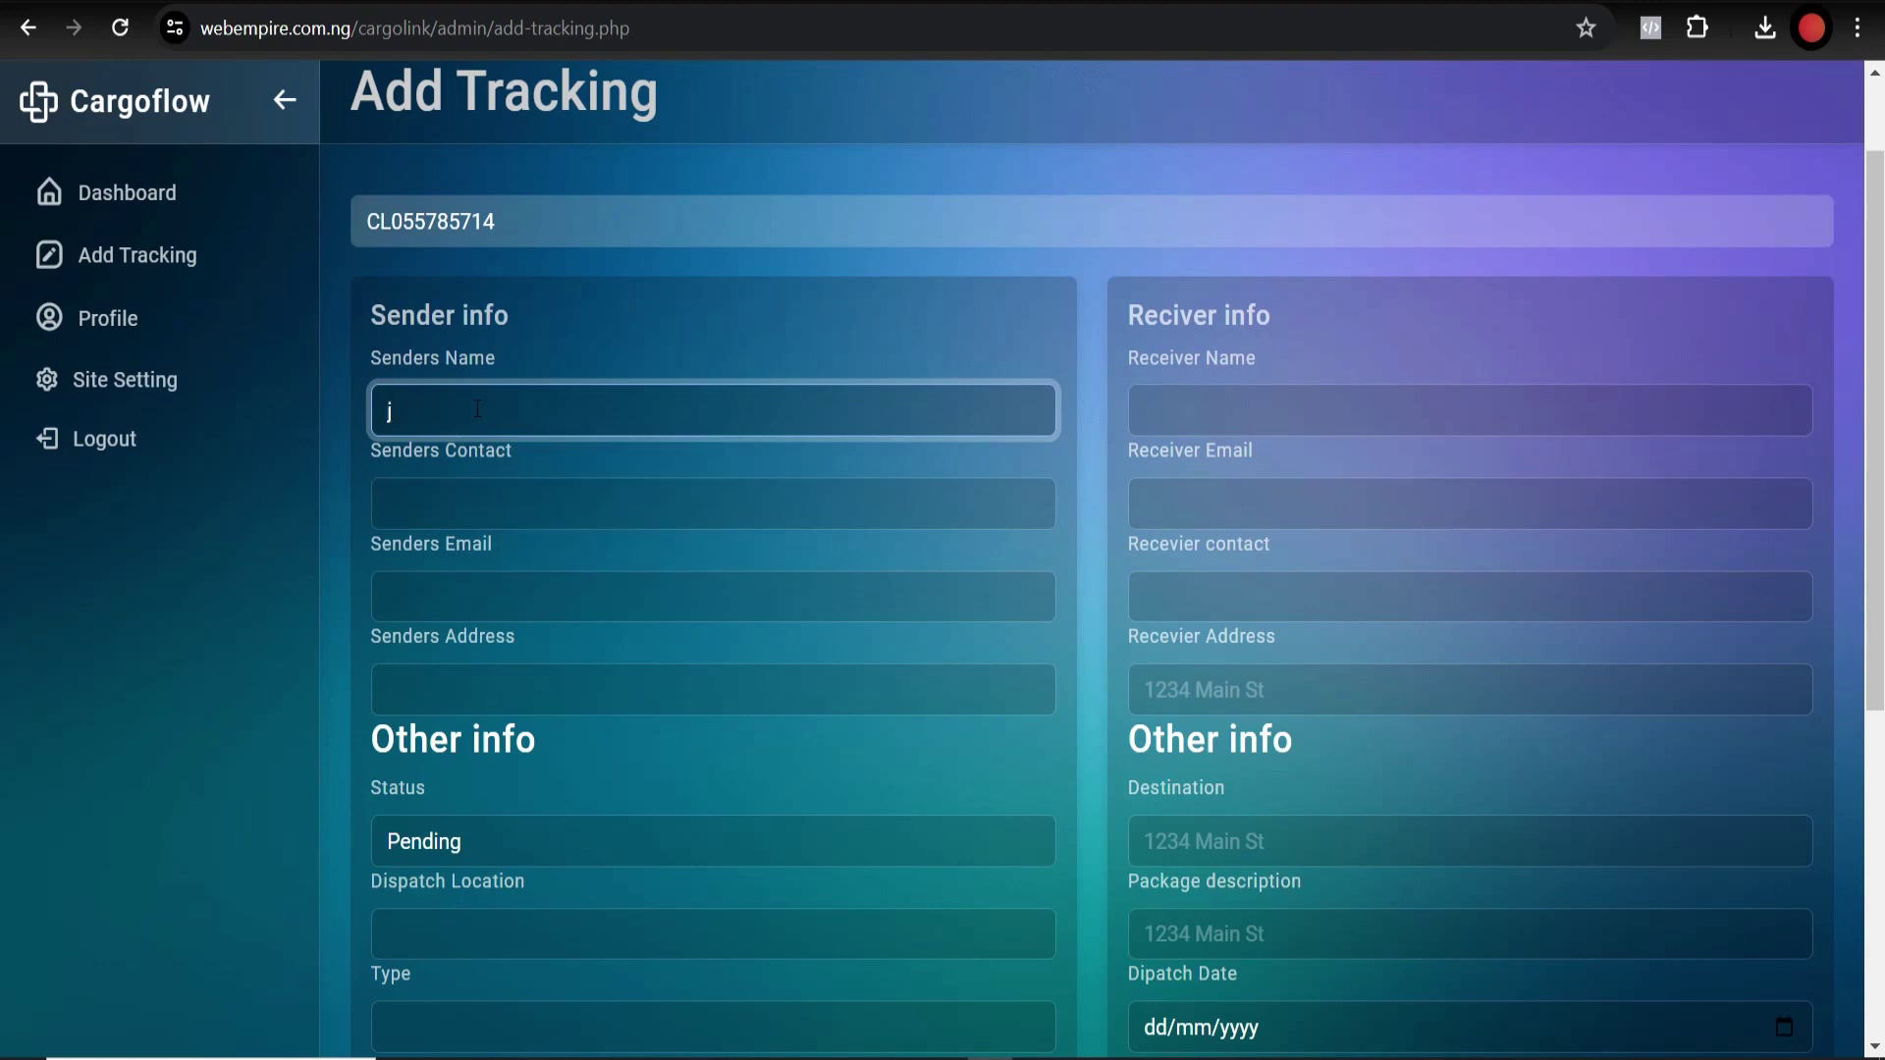
{"action": "type", "text": "ohn"}
Fill in the sender's contact number, e-mail and address.
{"action": "left_click", "coordinate": [467, 499]}
{"action": "type", "text": "123456789"}
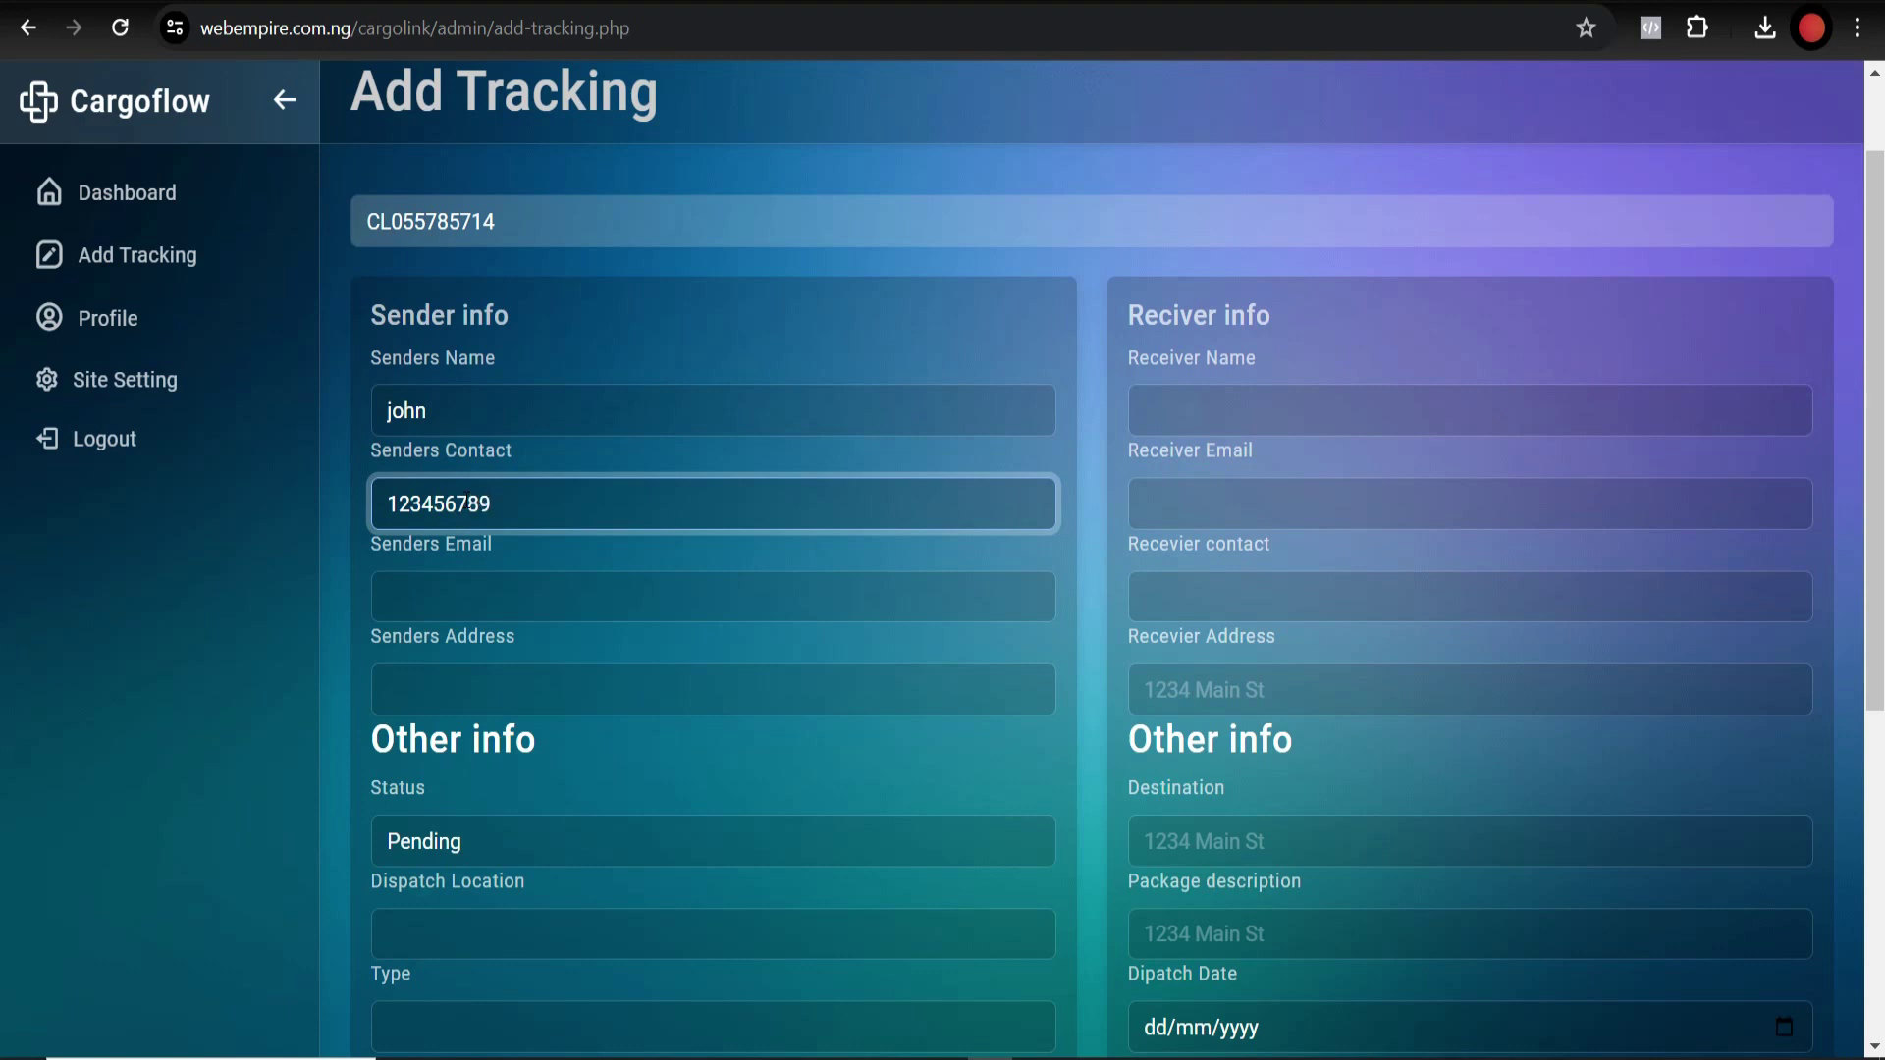
{"action": "left_click", "coordinate": [483, 588]}
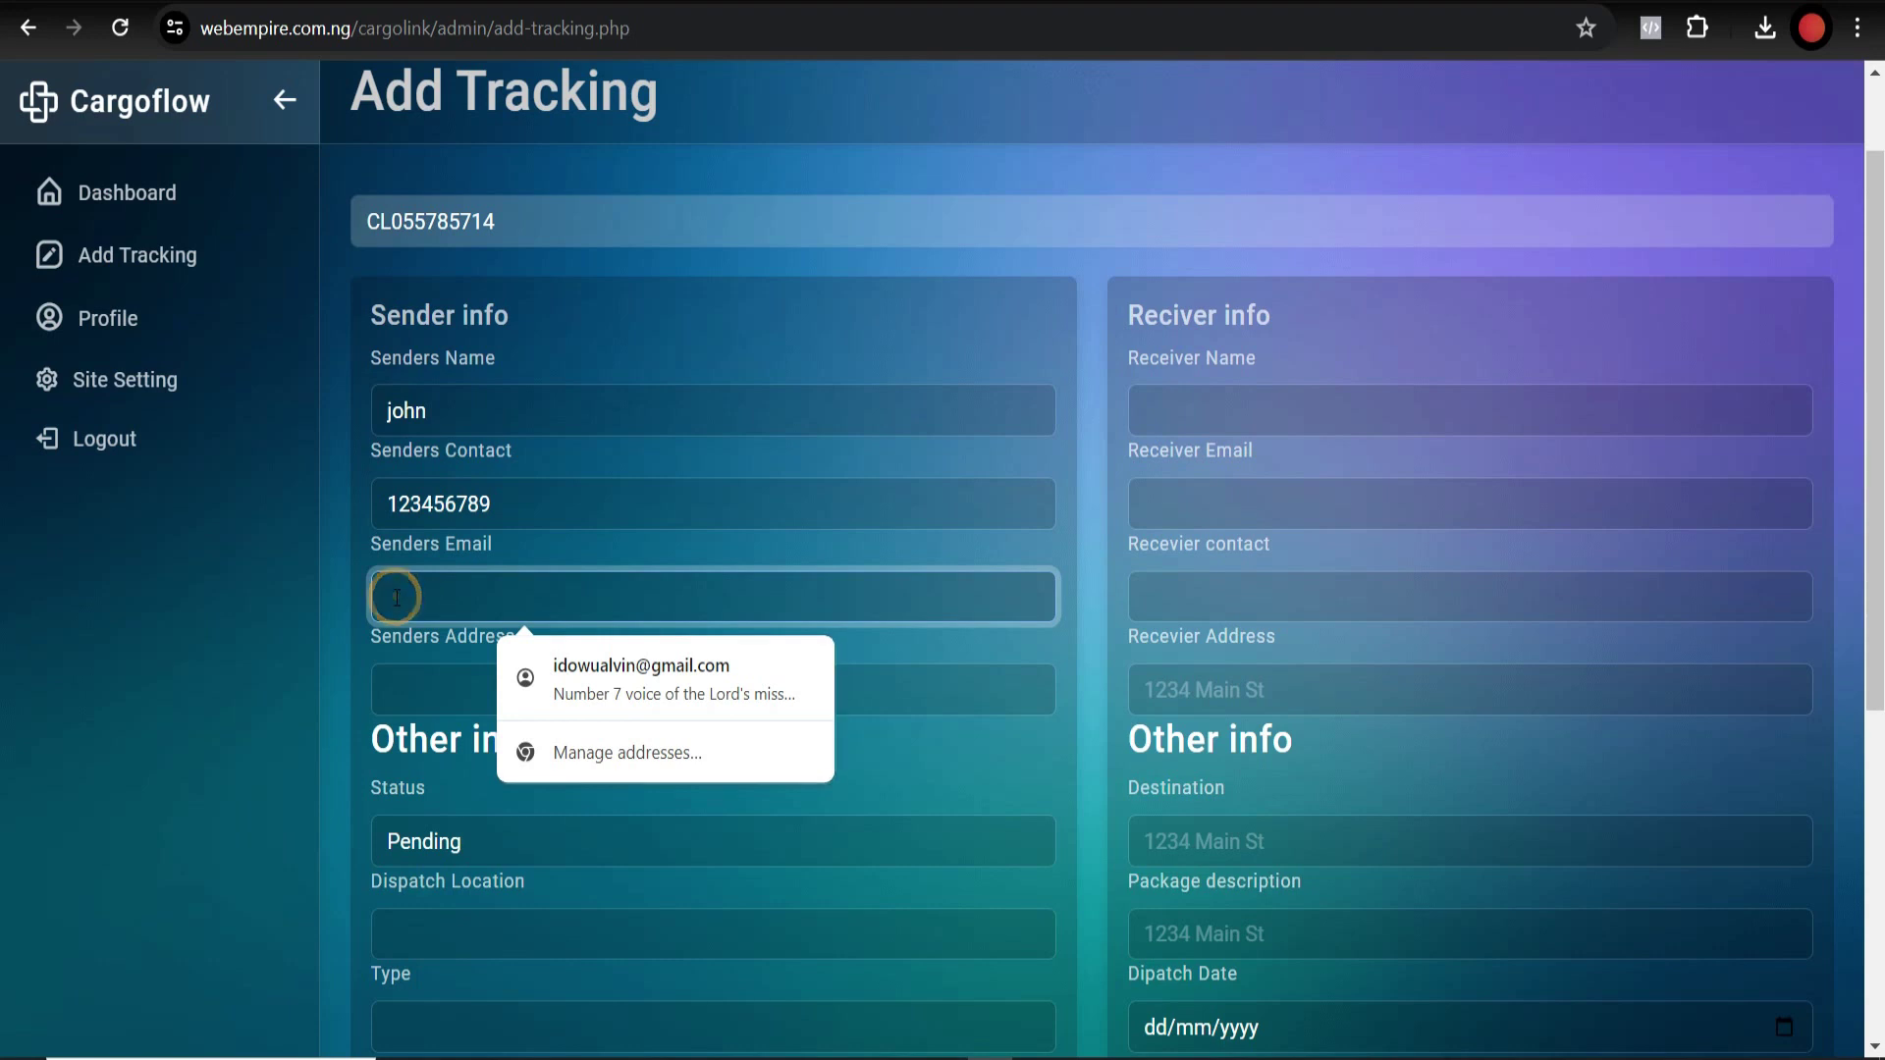
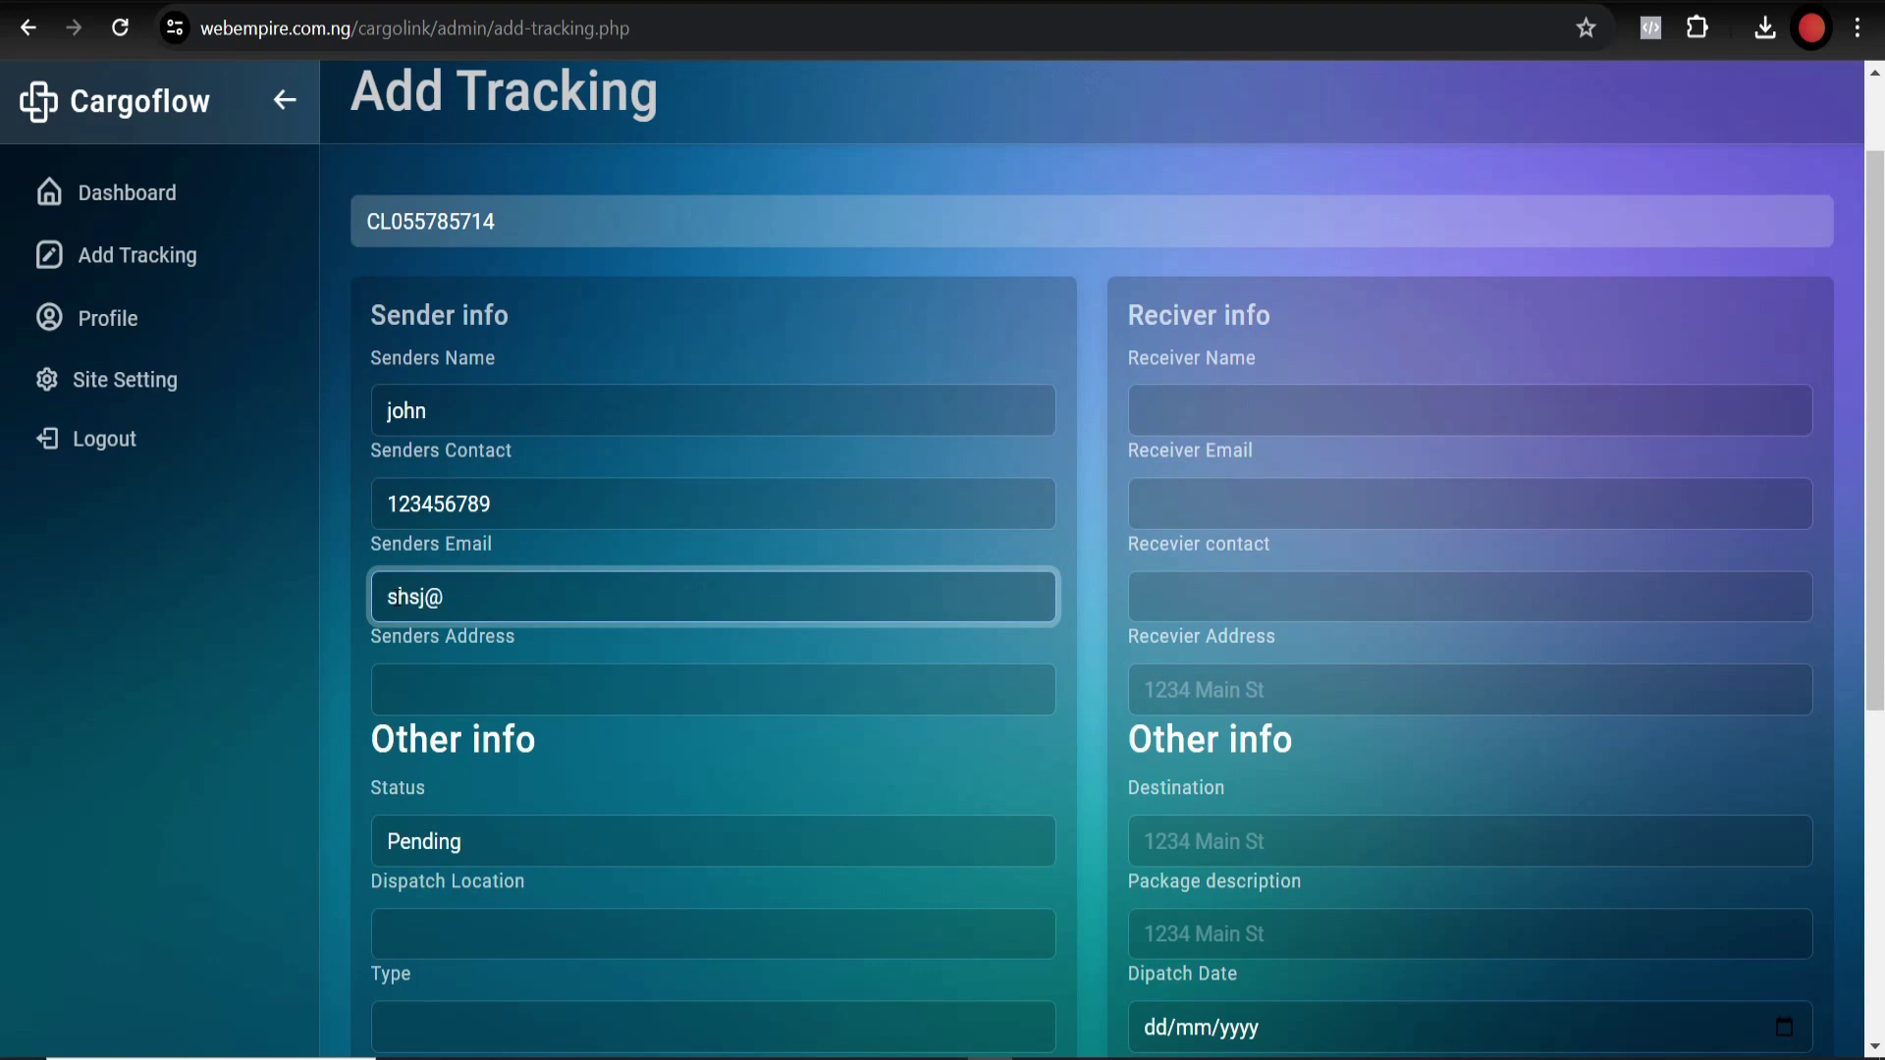
{"action": "left_click", "coordinate": [466, 689]}
{"action": "type", "text": "ajakss"}
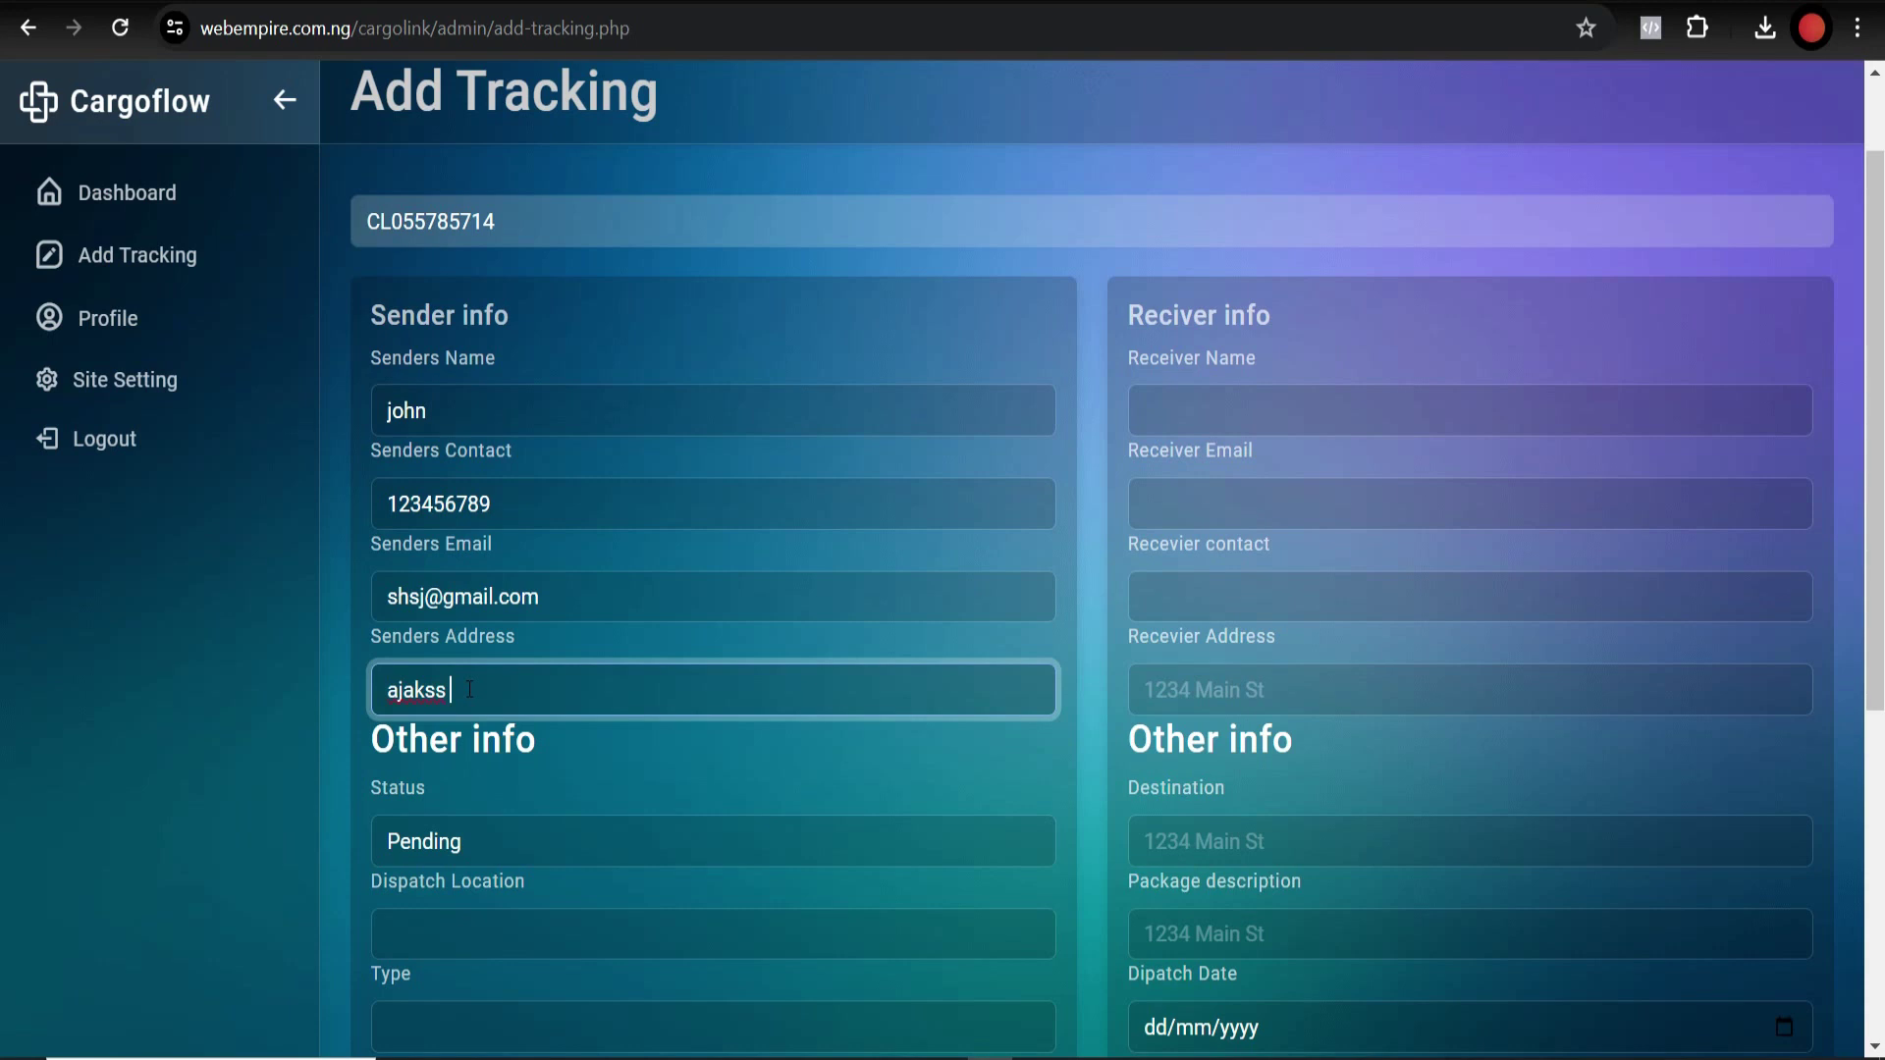
{"action": "type", "text": "klssk"}
{"action": "scroll", "coordinate": [546, 834], "scroll_direction": "down", "scroll_amount": 2}
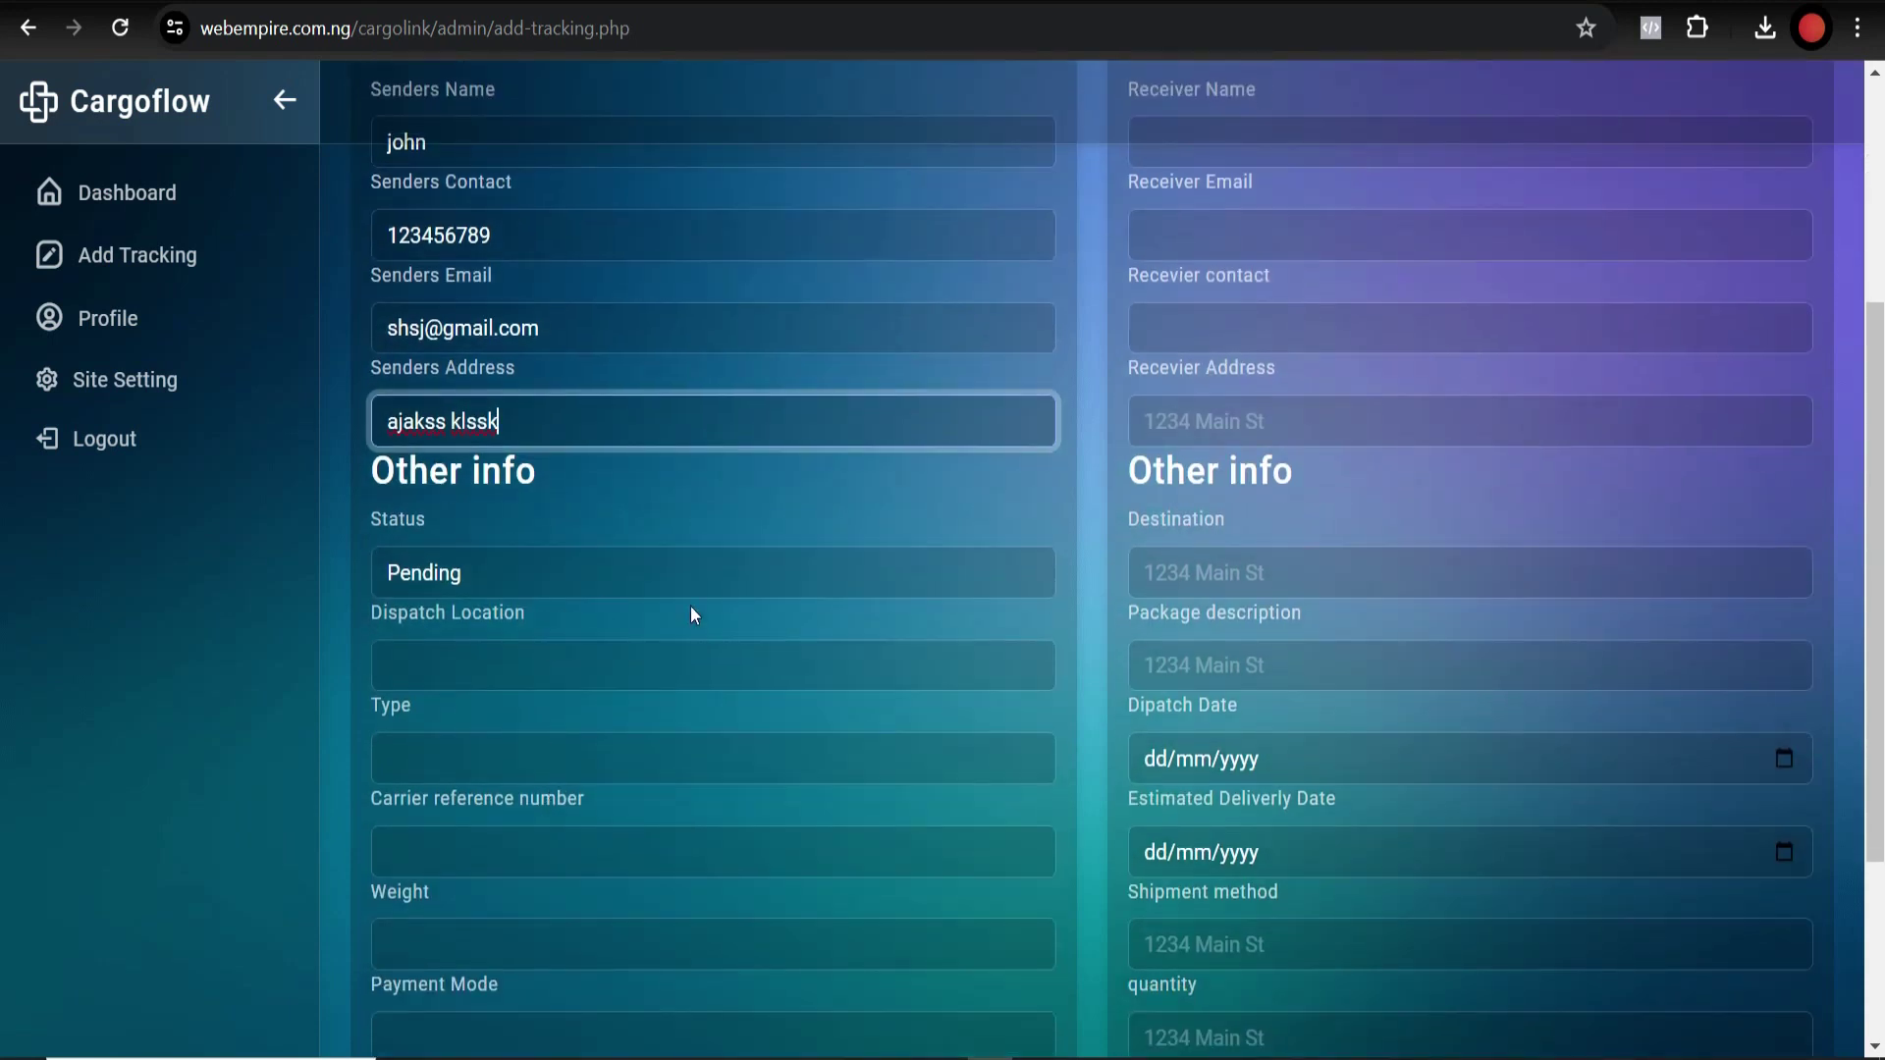
Set the shipment status to In Transit with dispatch location 'las vegas'.
{"action": "scroll", "coordinate": [778, 515], "scroll_direction": "down", "scroll_amount": 1}
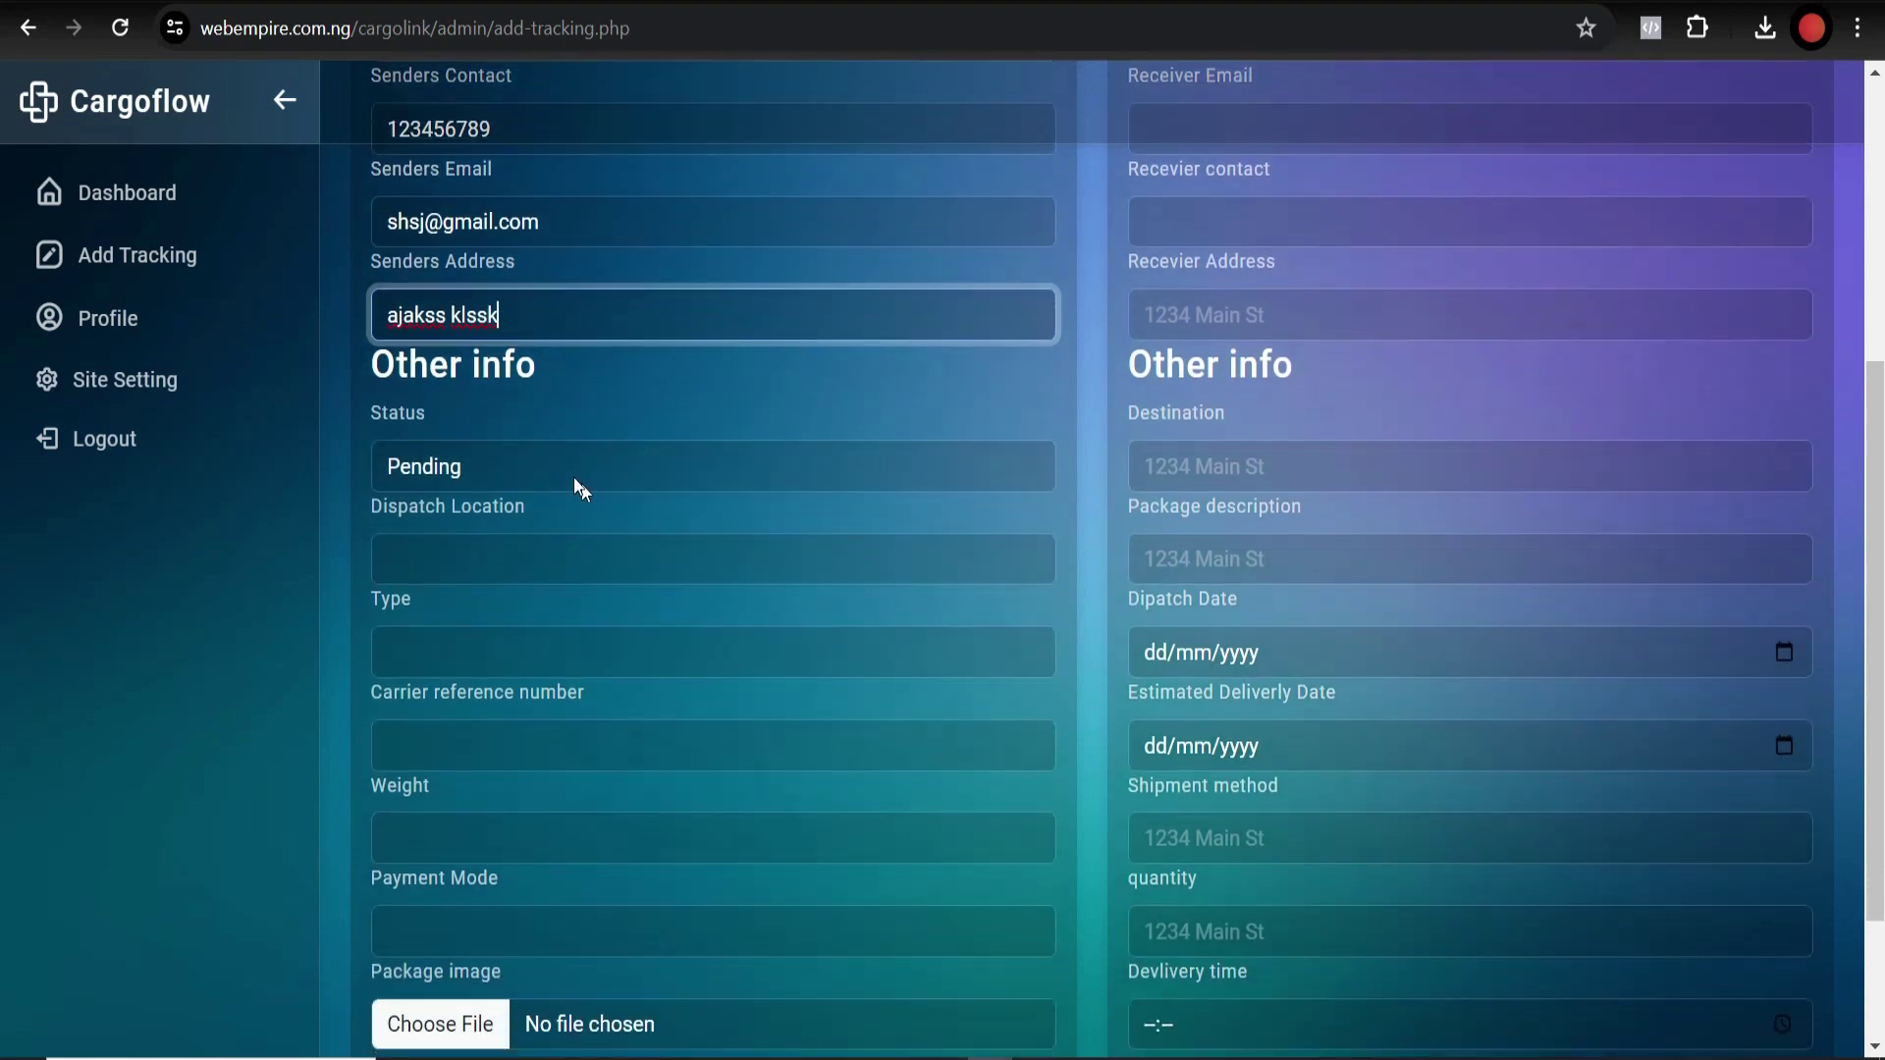
{"action": "left_click", "coordinate": [522, 464]}
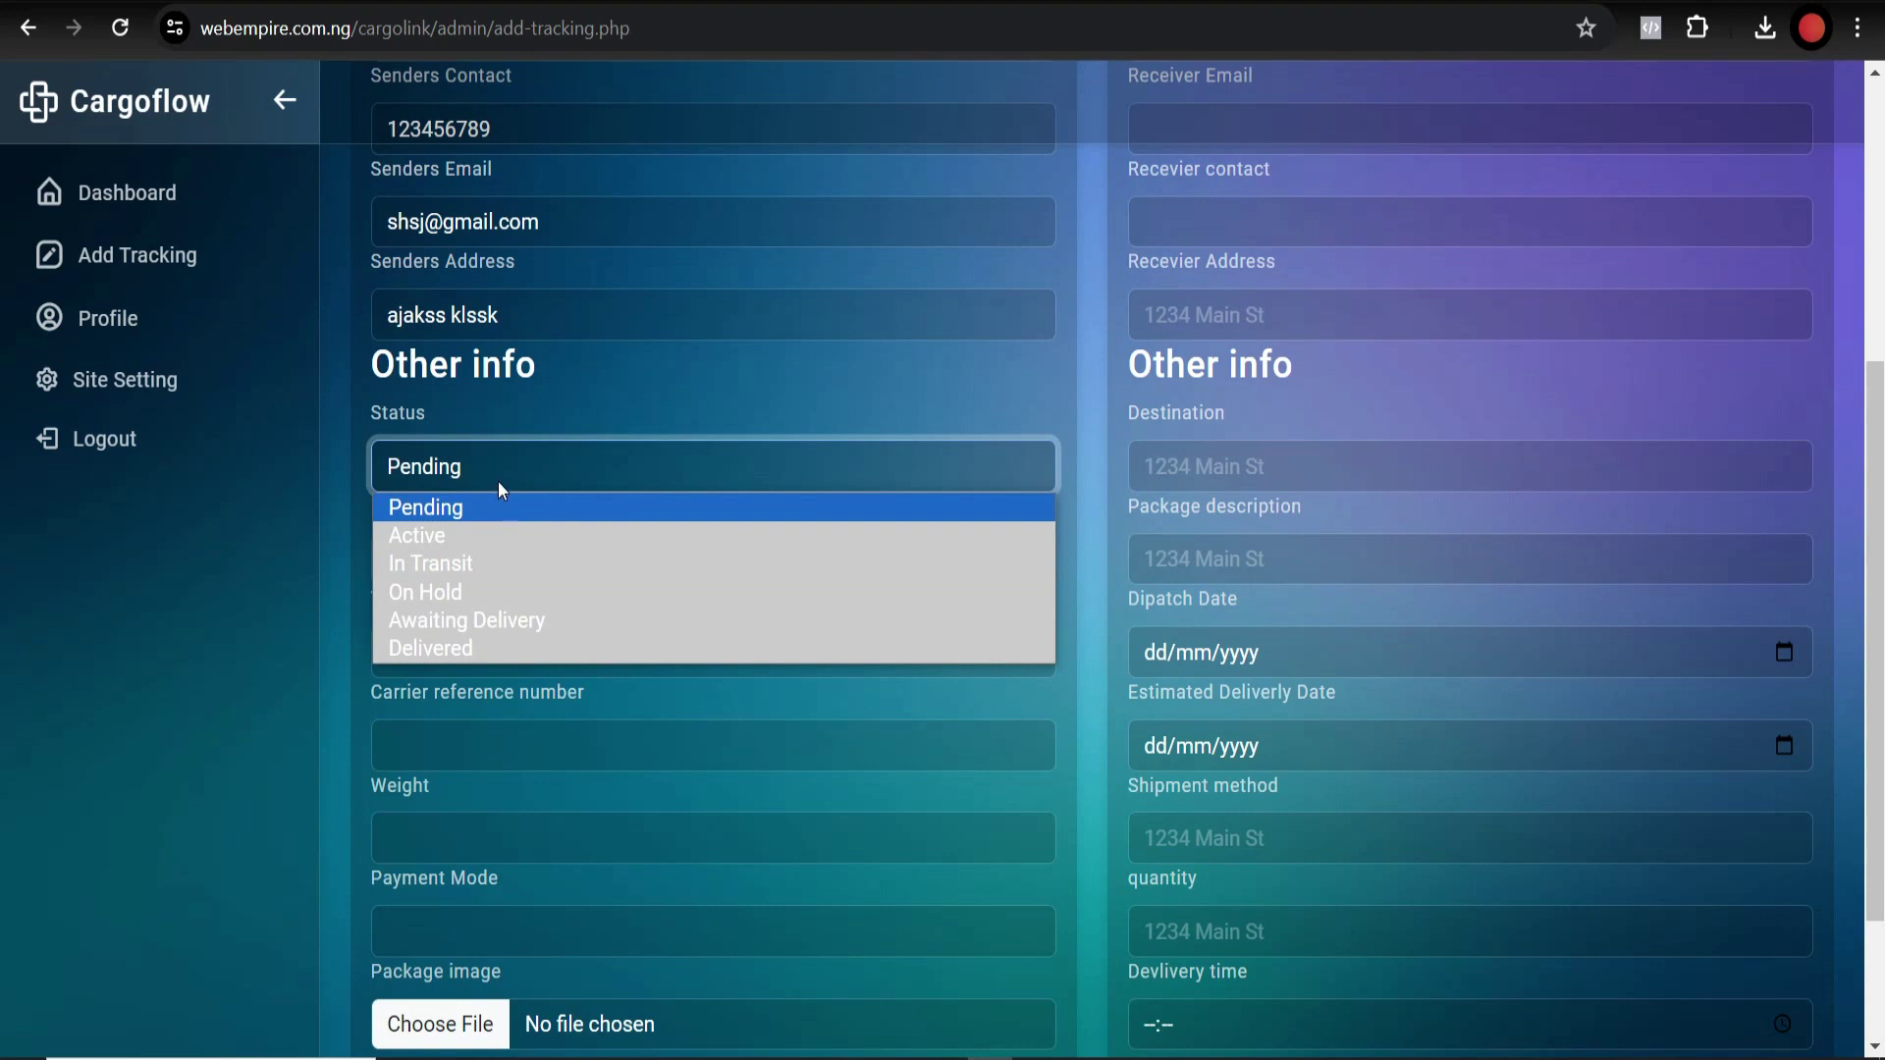
{"action": "left_click", "coordinate": [468, 564]}
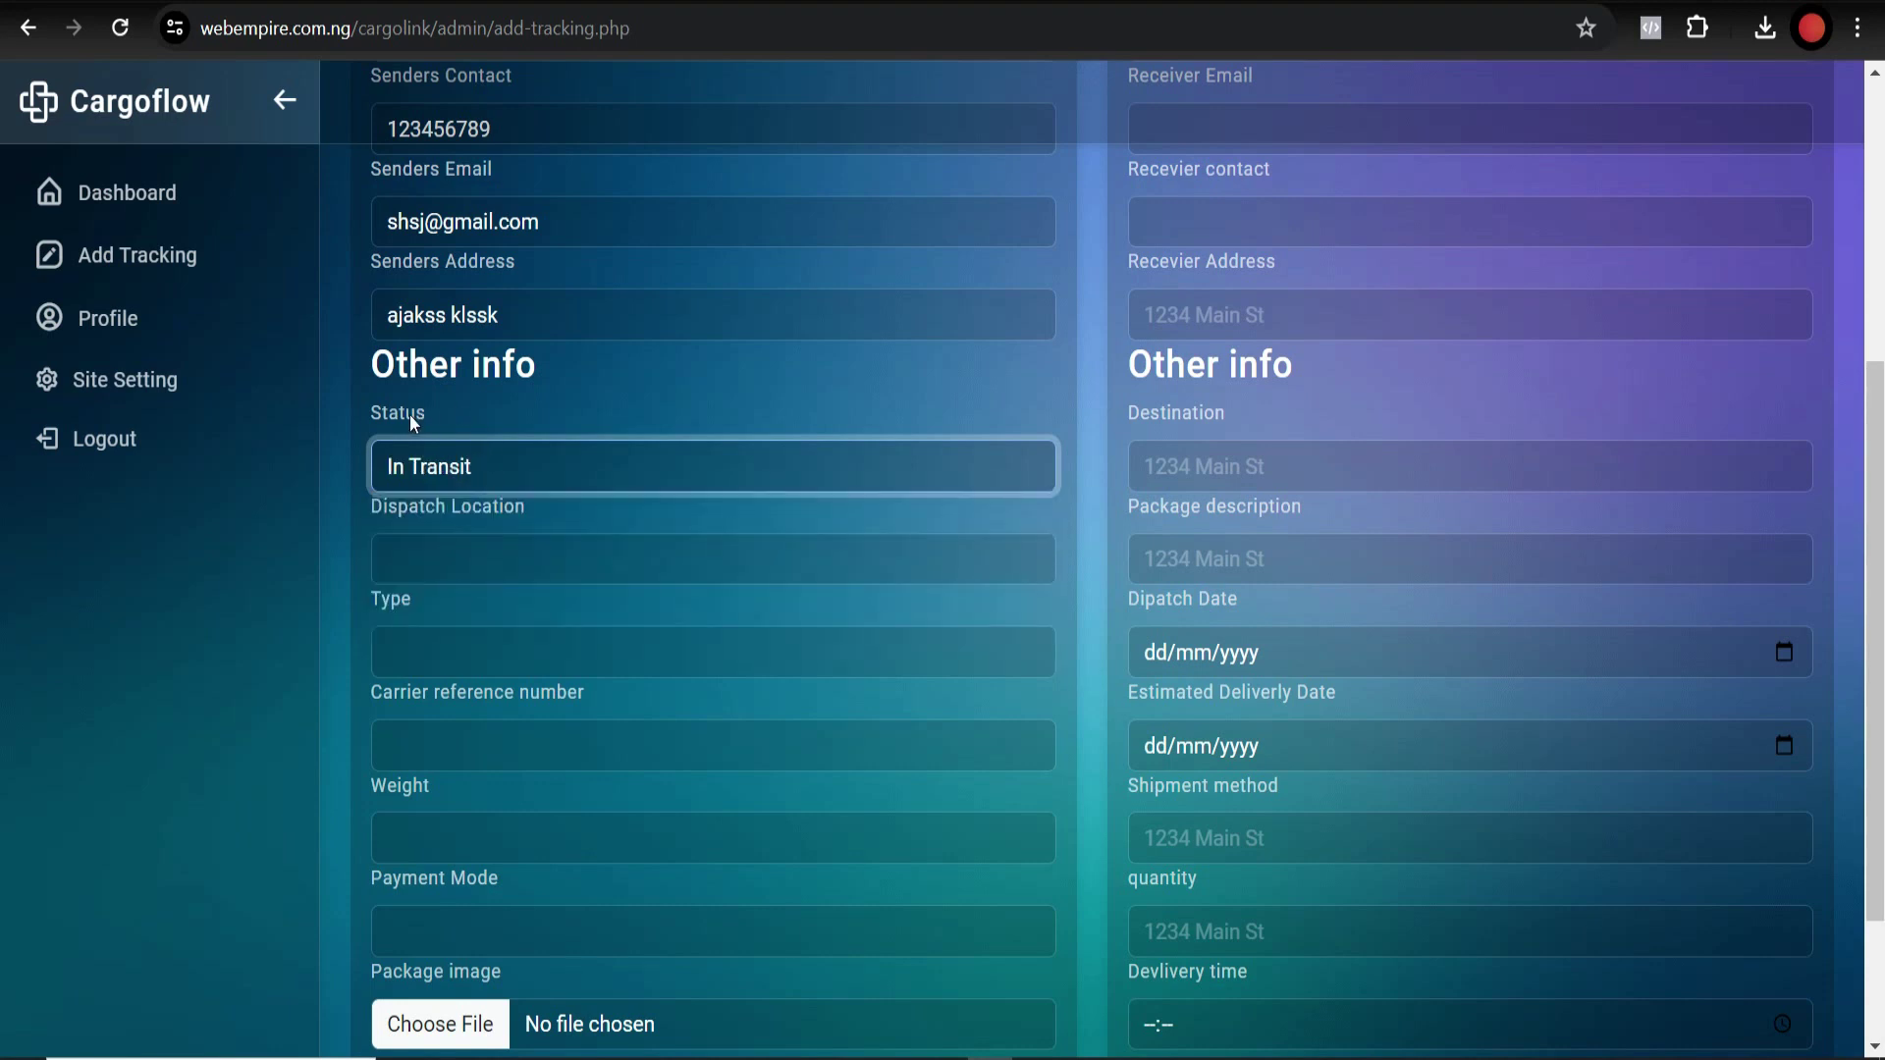
{"action": "left_click", "coordinate": [482, 565]}
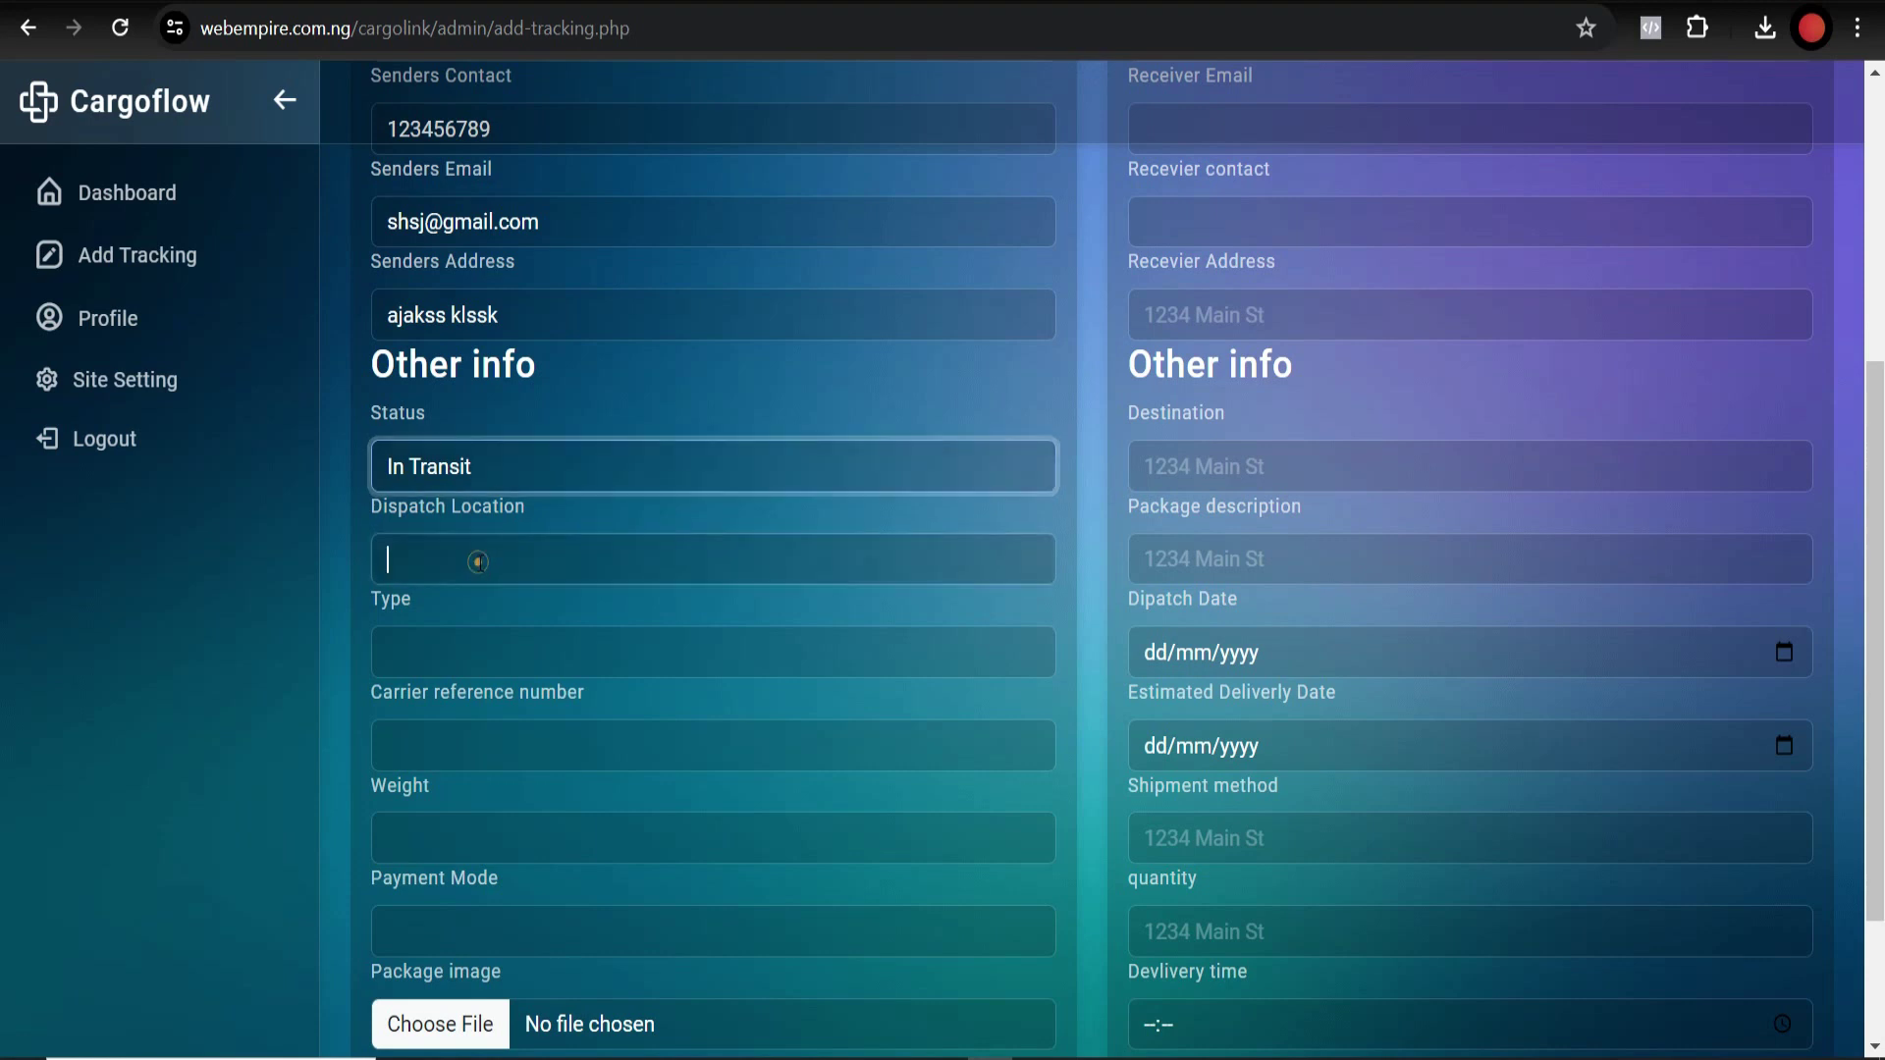
{"action": "type", "text": "las vegas"}
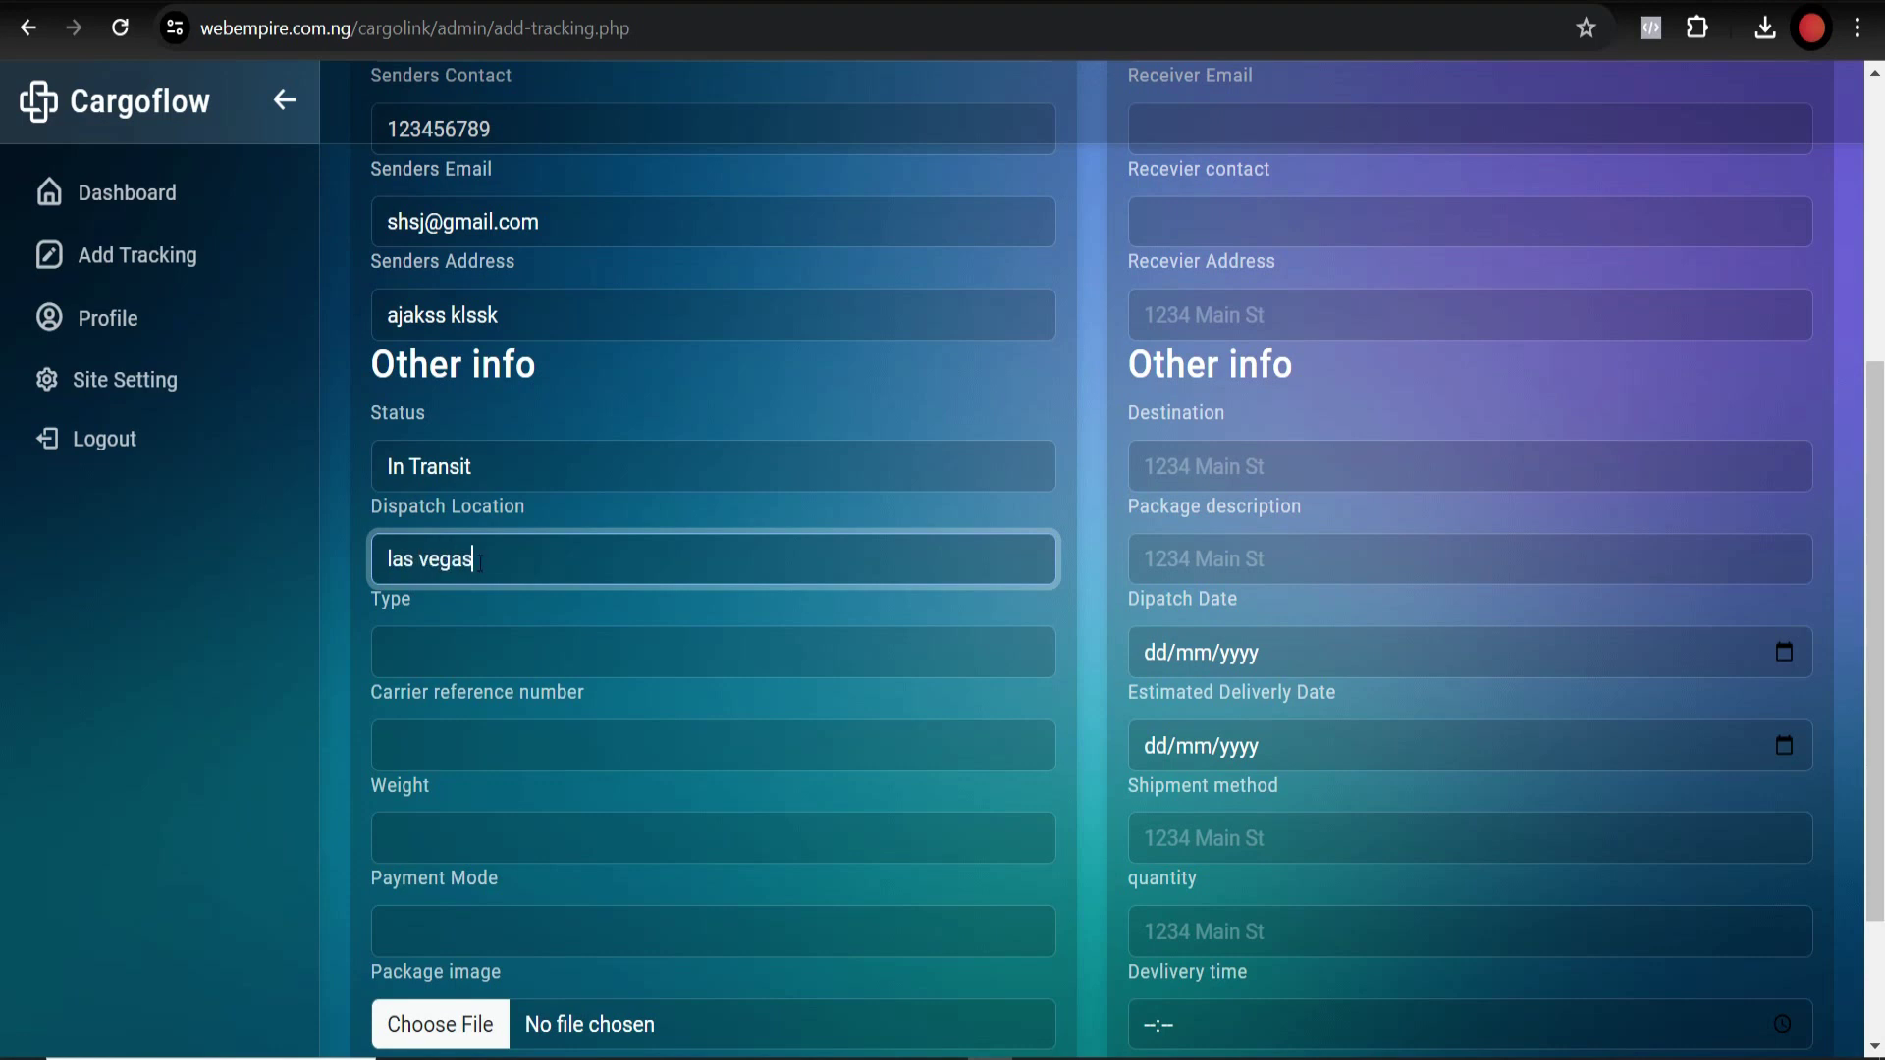
Enter shipment type 'fragile' and carrier reference number 'exg-fedex'.
{"action": "scroll", "coordinate": [480, 564], "scroll_direction": "down", "scroll_amount": 1}
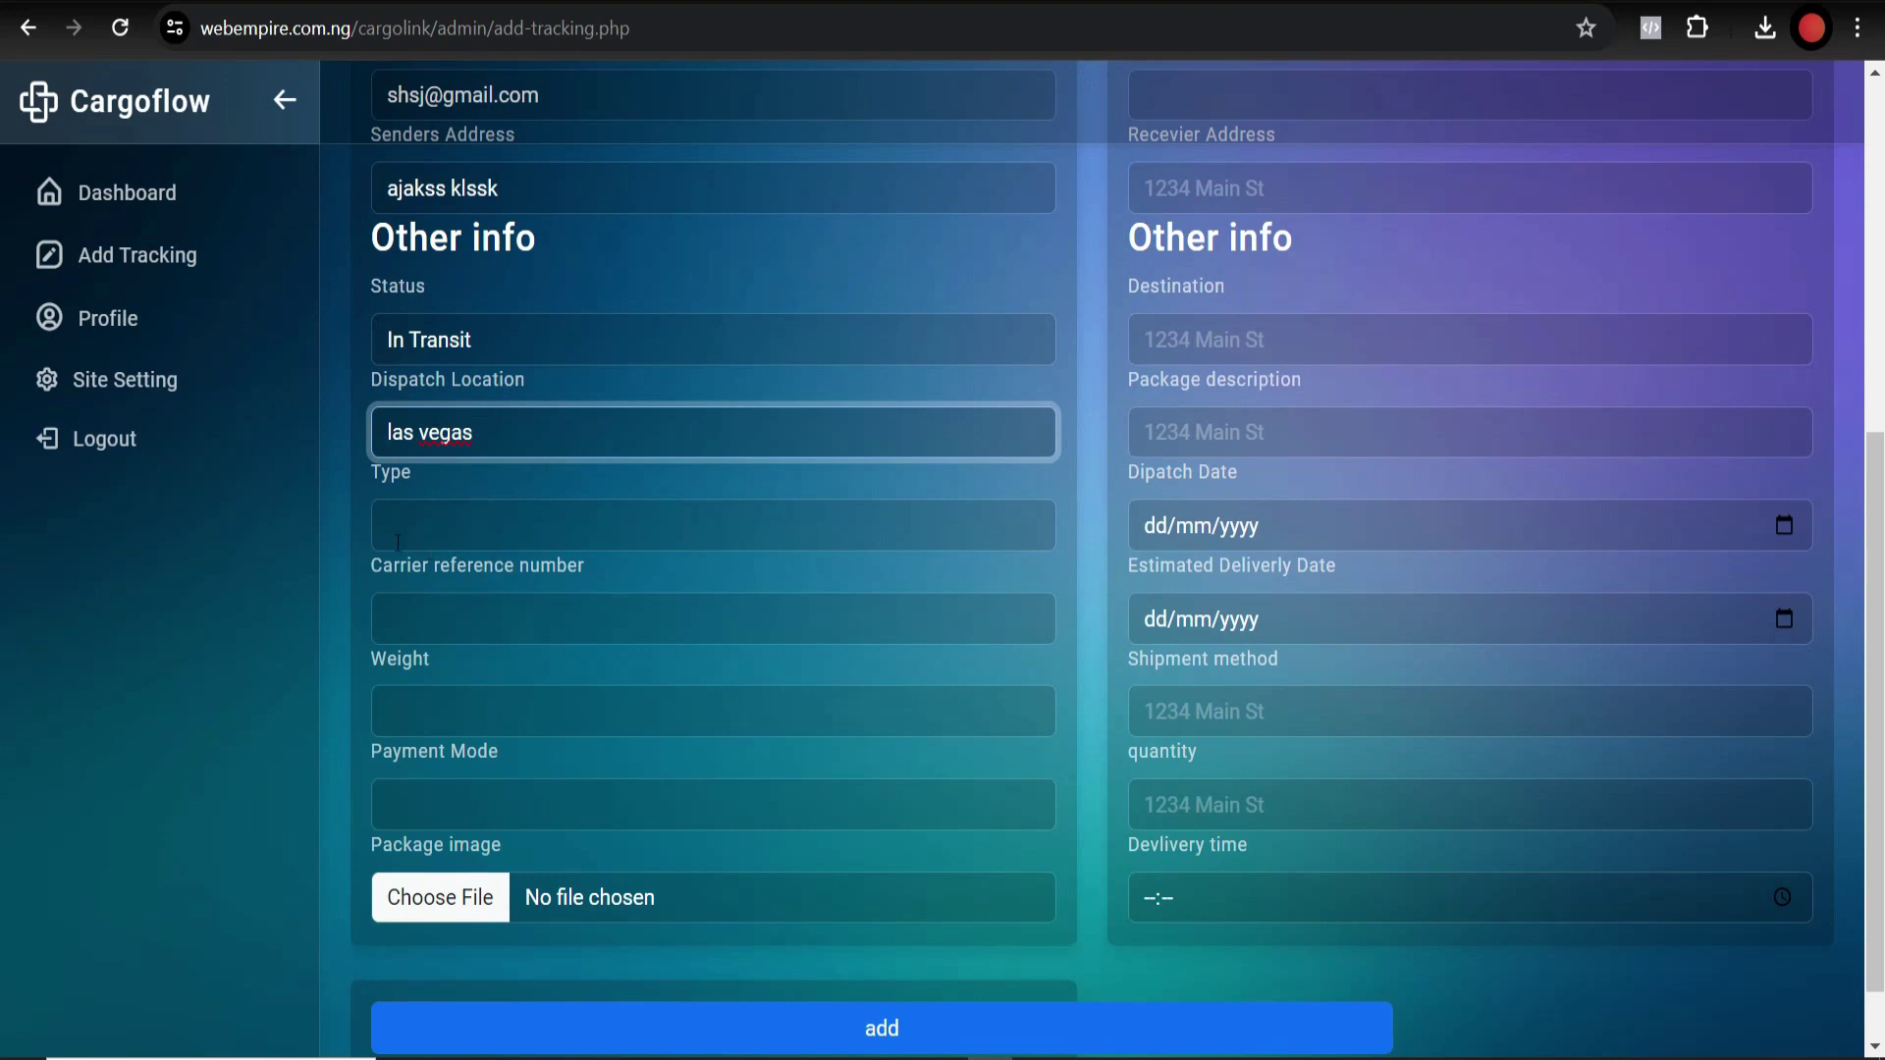
{"action": "left_click", "coordinate": [474, 520]}
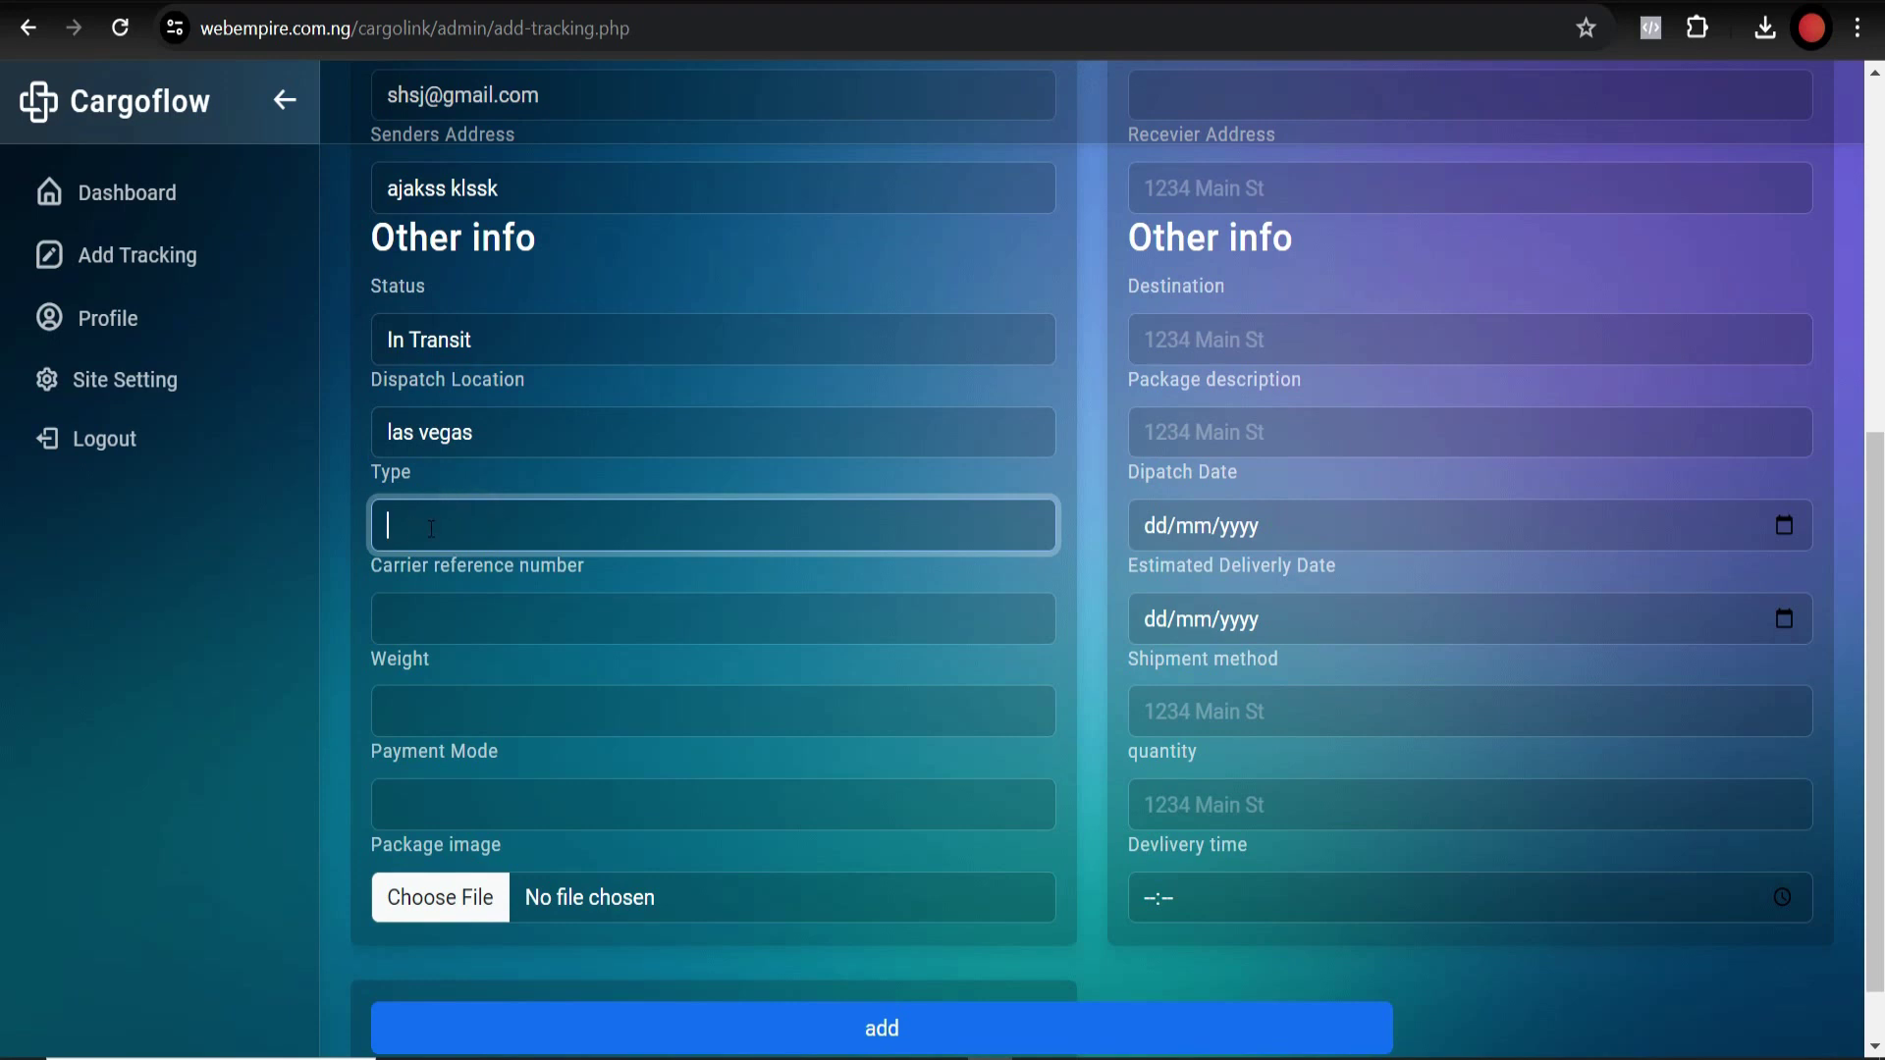
{"action": "scroll", "coordinate": [431, 528], "scroll_direction": "up", "scroll_amount": 2}
{"action": "type", "text": "fragile"}
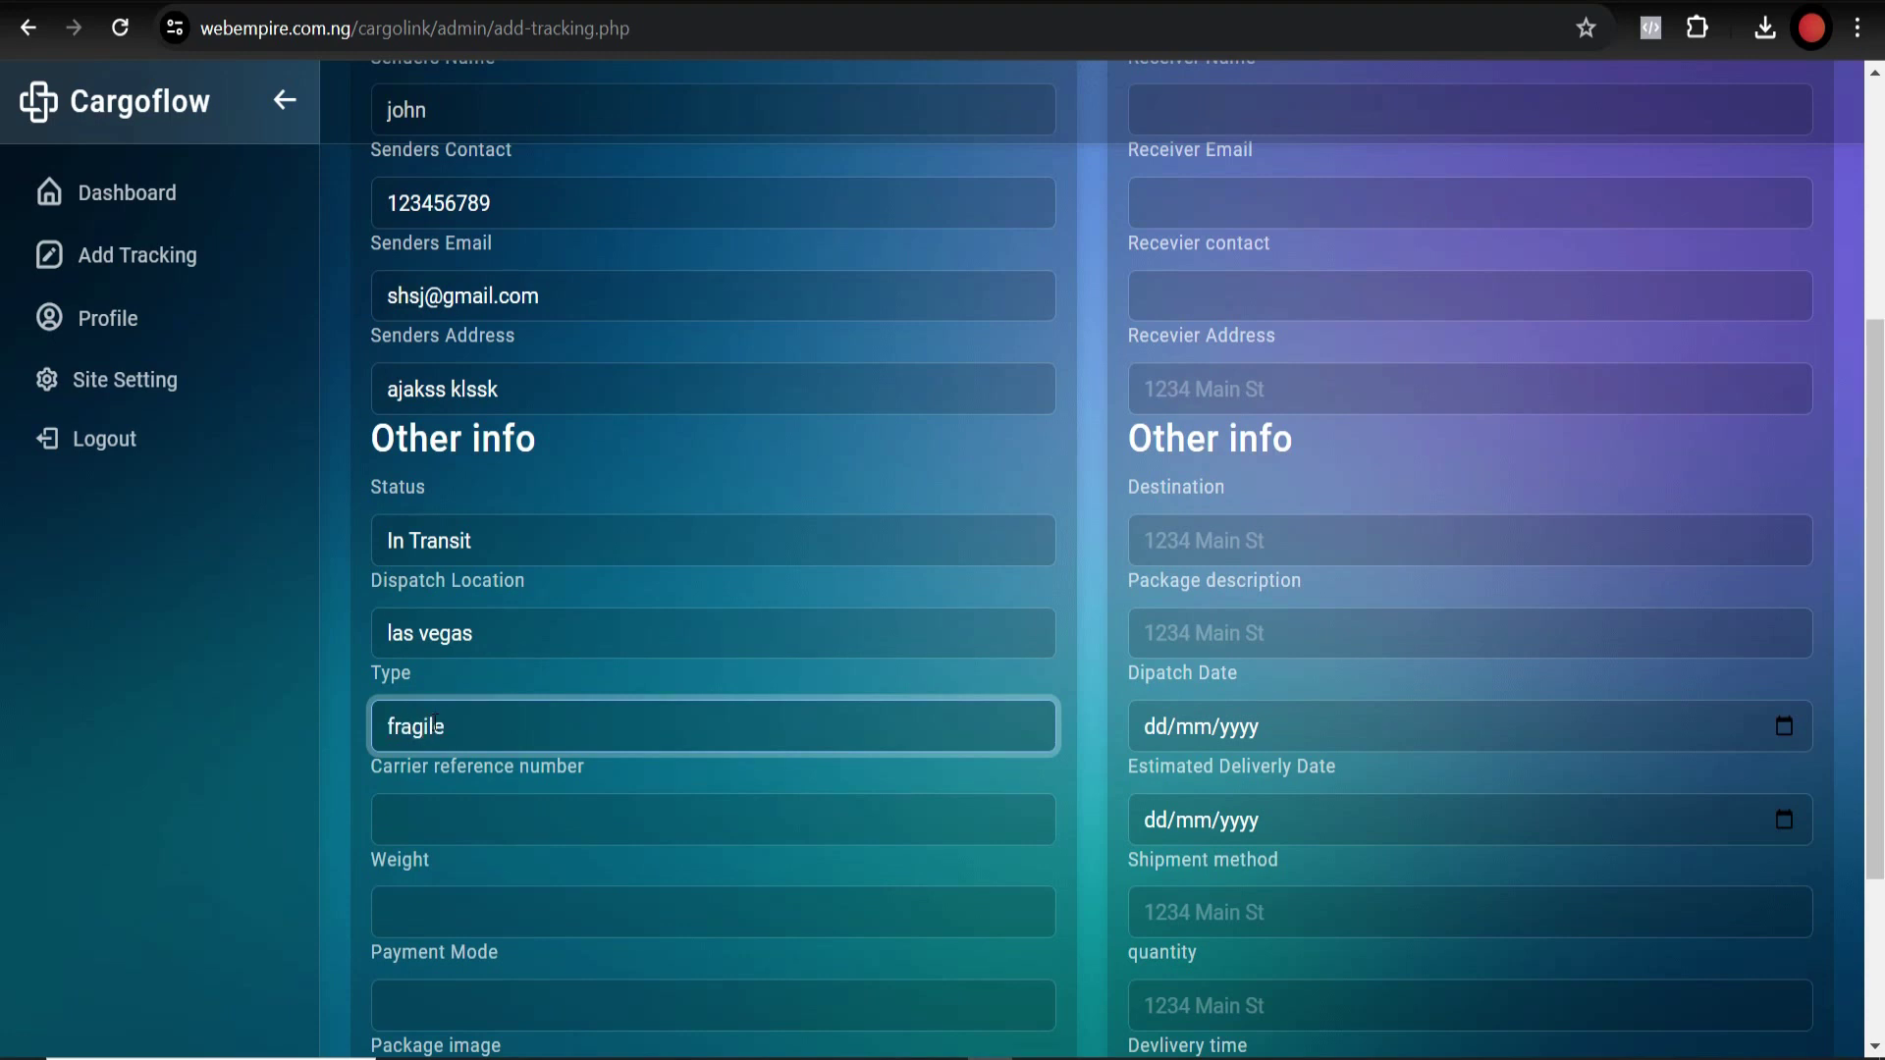
{"action": "left_click", "coordinate": [520, 824]}
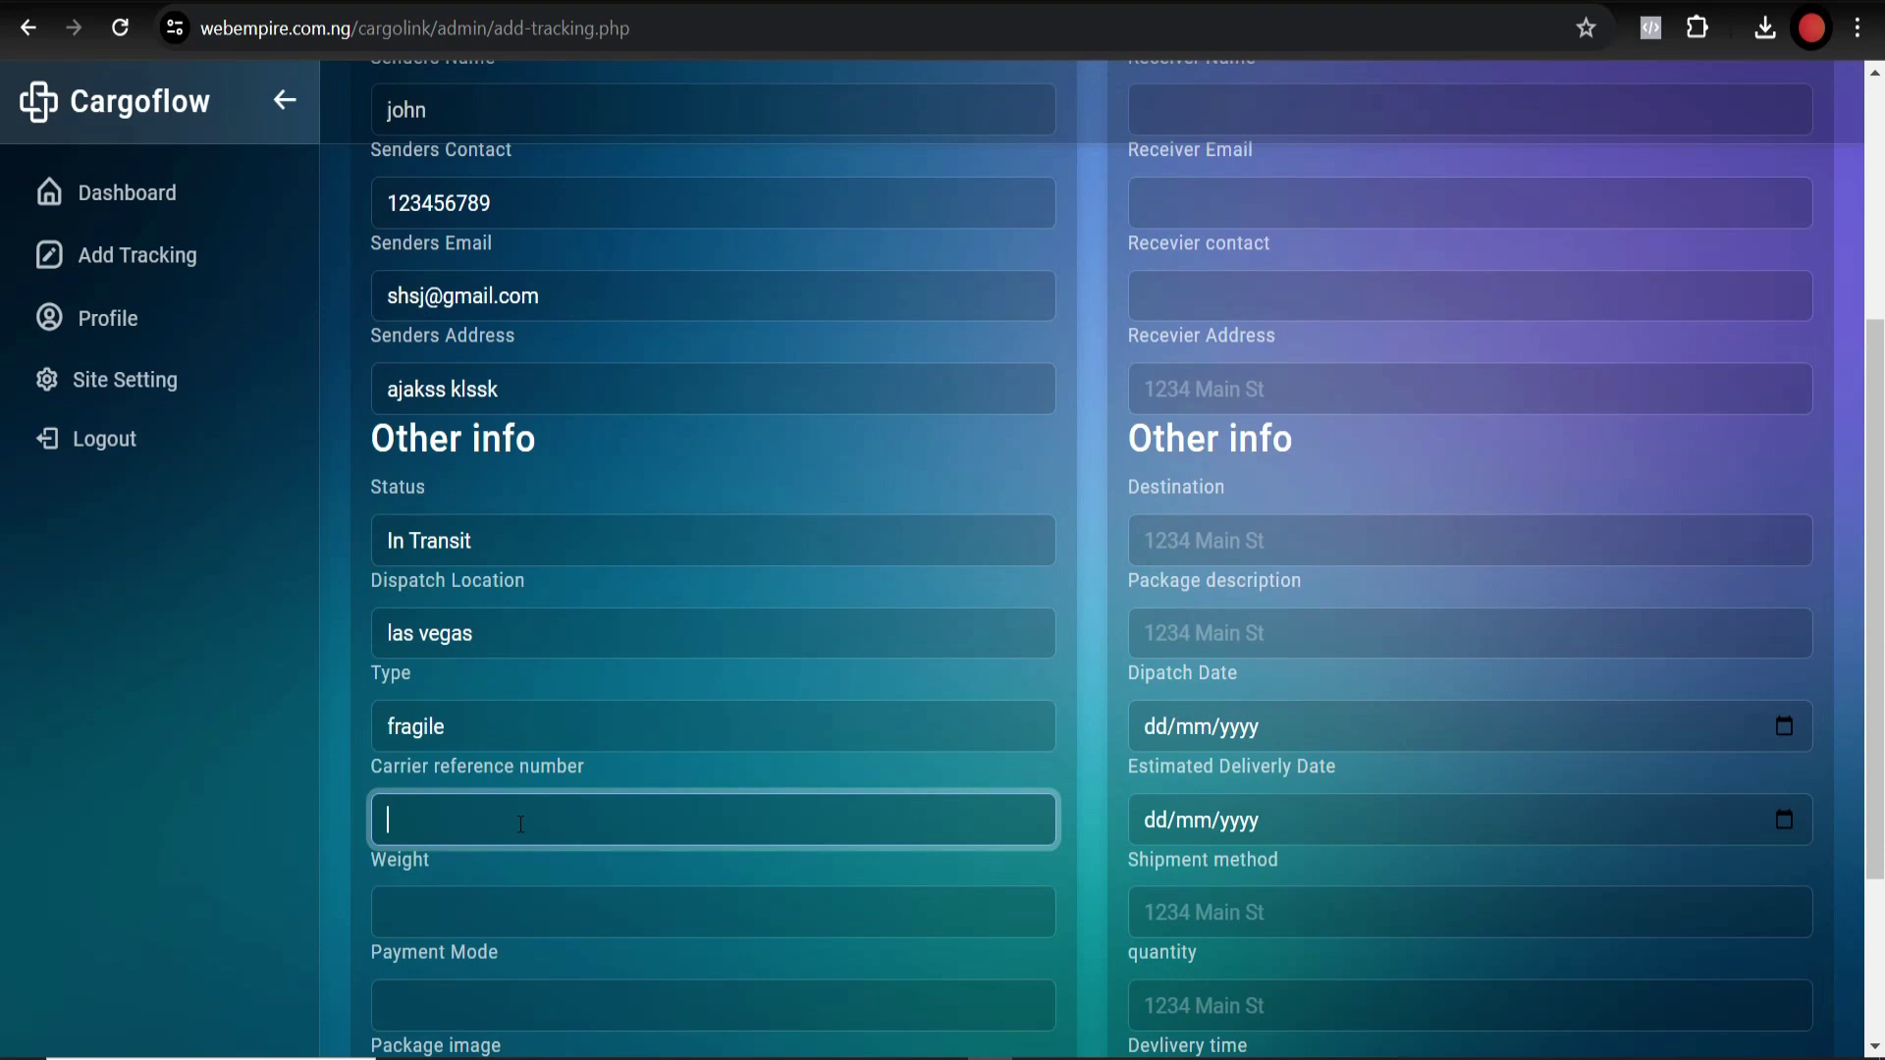
{"action": "type", "text": "ex"}
{"action": "type", "text": "q"}
{"action": "type", "text": "-"}
{"action": "type", "text": "fedex"}
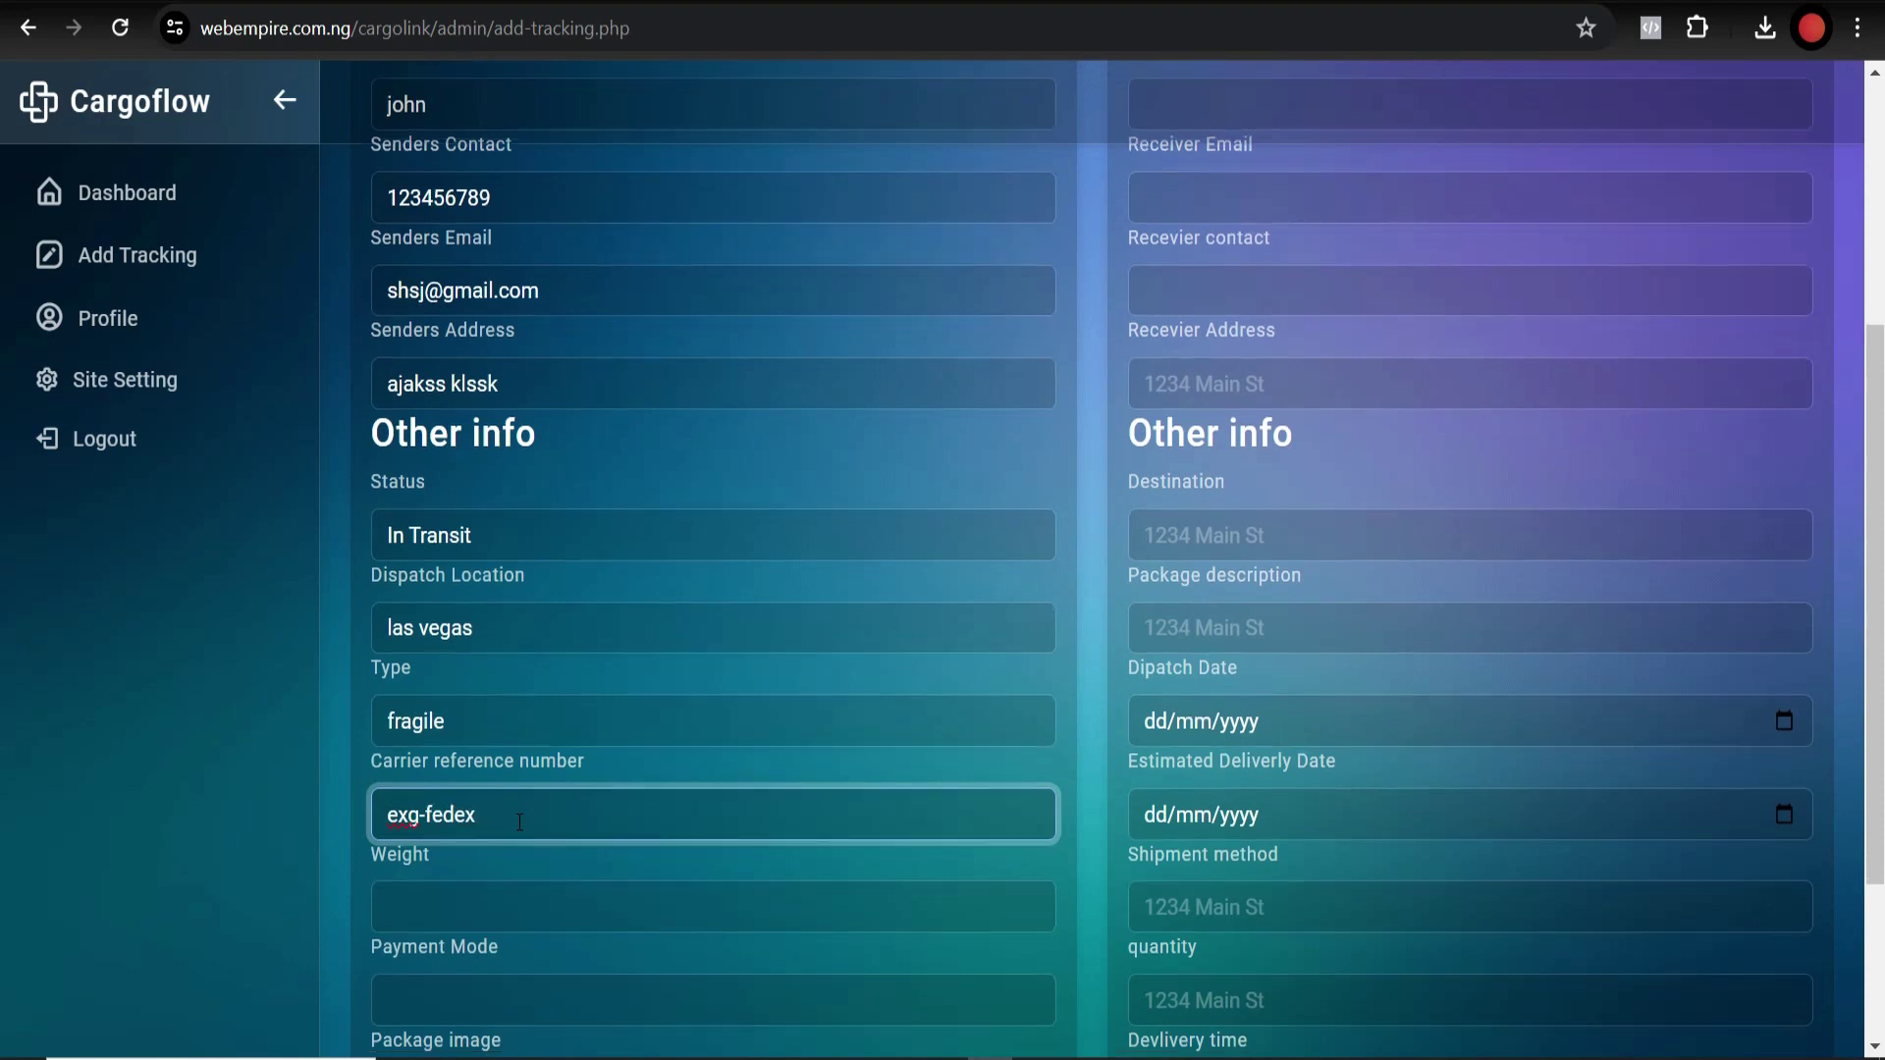
Enter package weight '3g' and payment mode 'wire transfer'.
{"action": "scroll", "coordinate": [511, 815], "scroll_direction": "down", "scroll_amount": 1}
{"action": "left_click", "coordinate": [497, 802]}
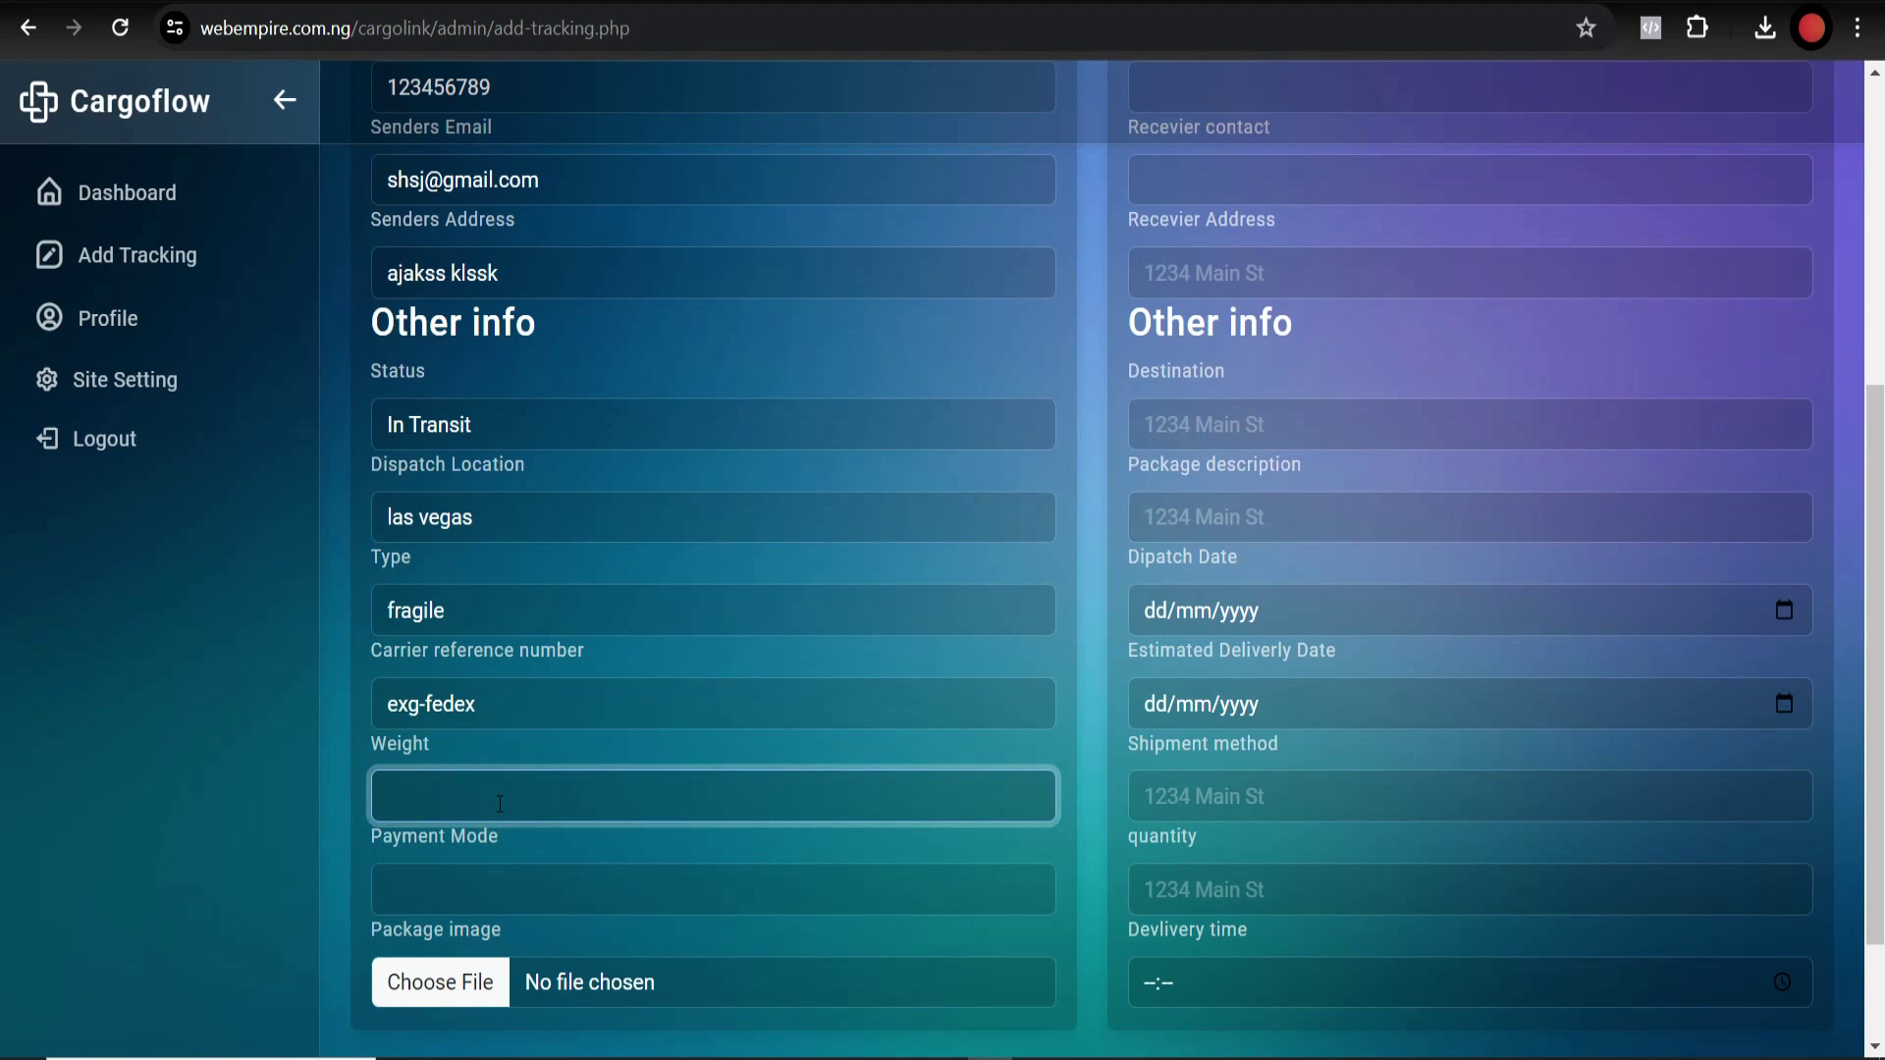
{"action": "type", "text": "3gra"}
{"action": "key", "text": "BackSpace"}
{"action": "key", "text": "BackSpace"}
{"action": "scroll", "coordinate": [500, 804], "scroll_direction": "down", "scroll_amount": 3}
{"action": "left_click", "coordinate": [439, 712]}
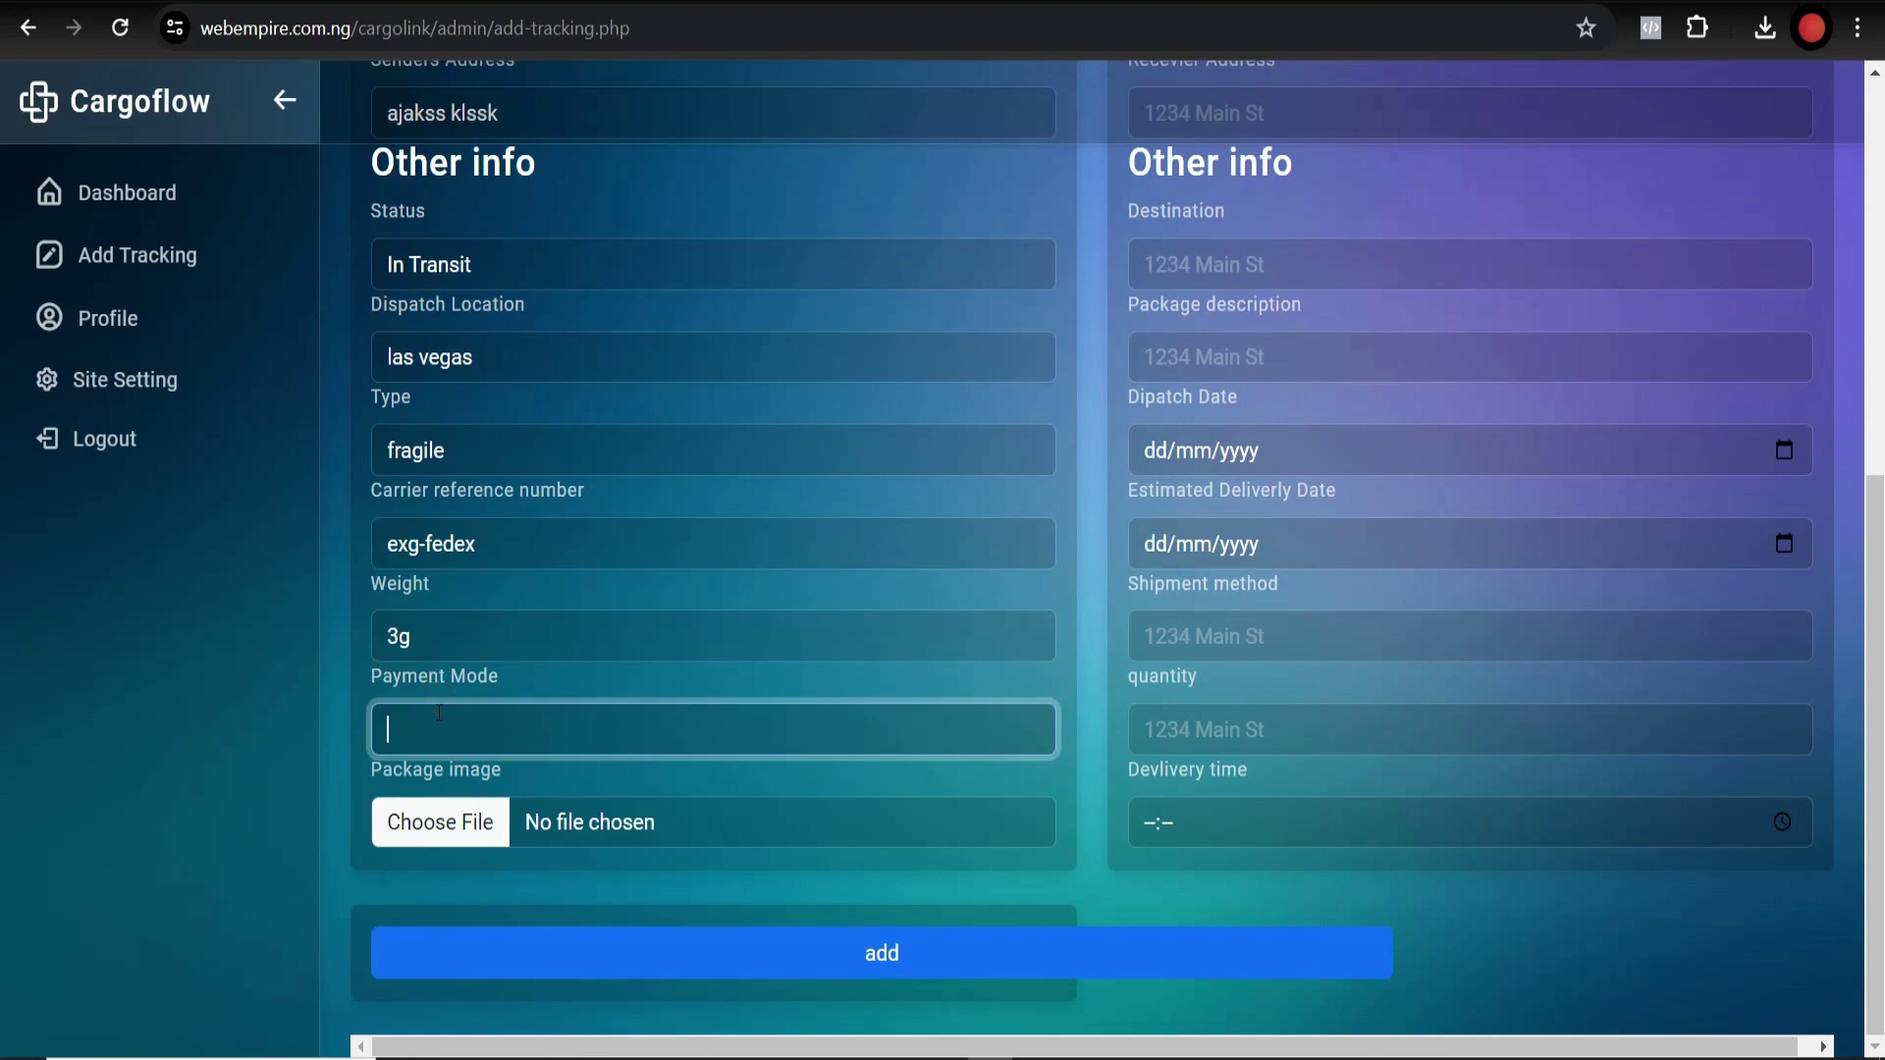
{"action": "type", "text": "wire transfer"}
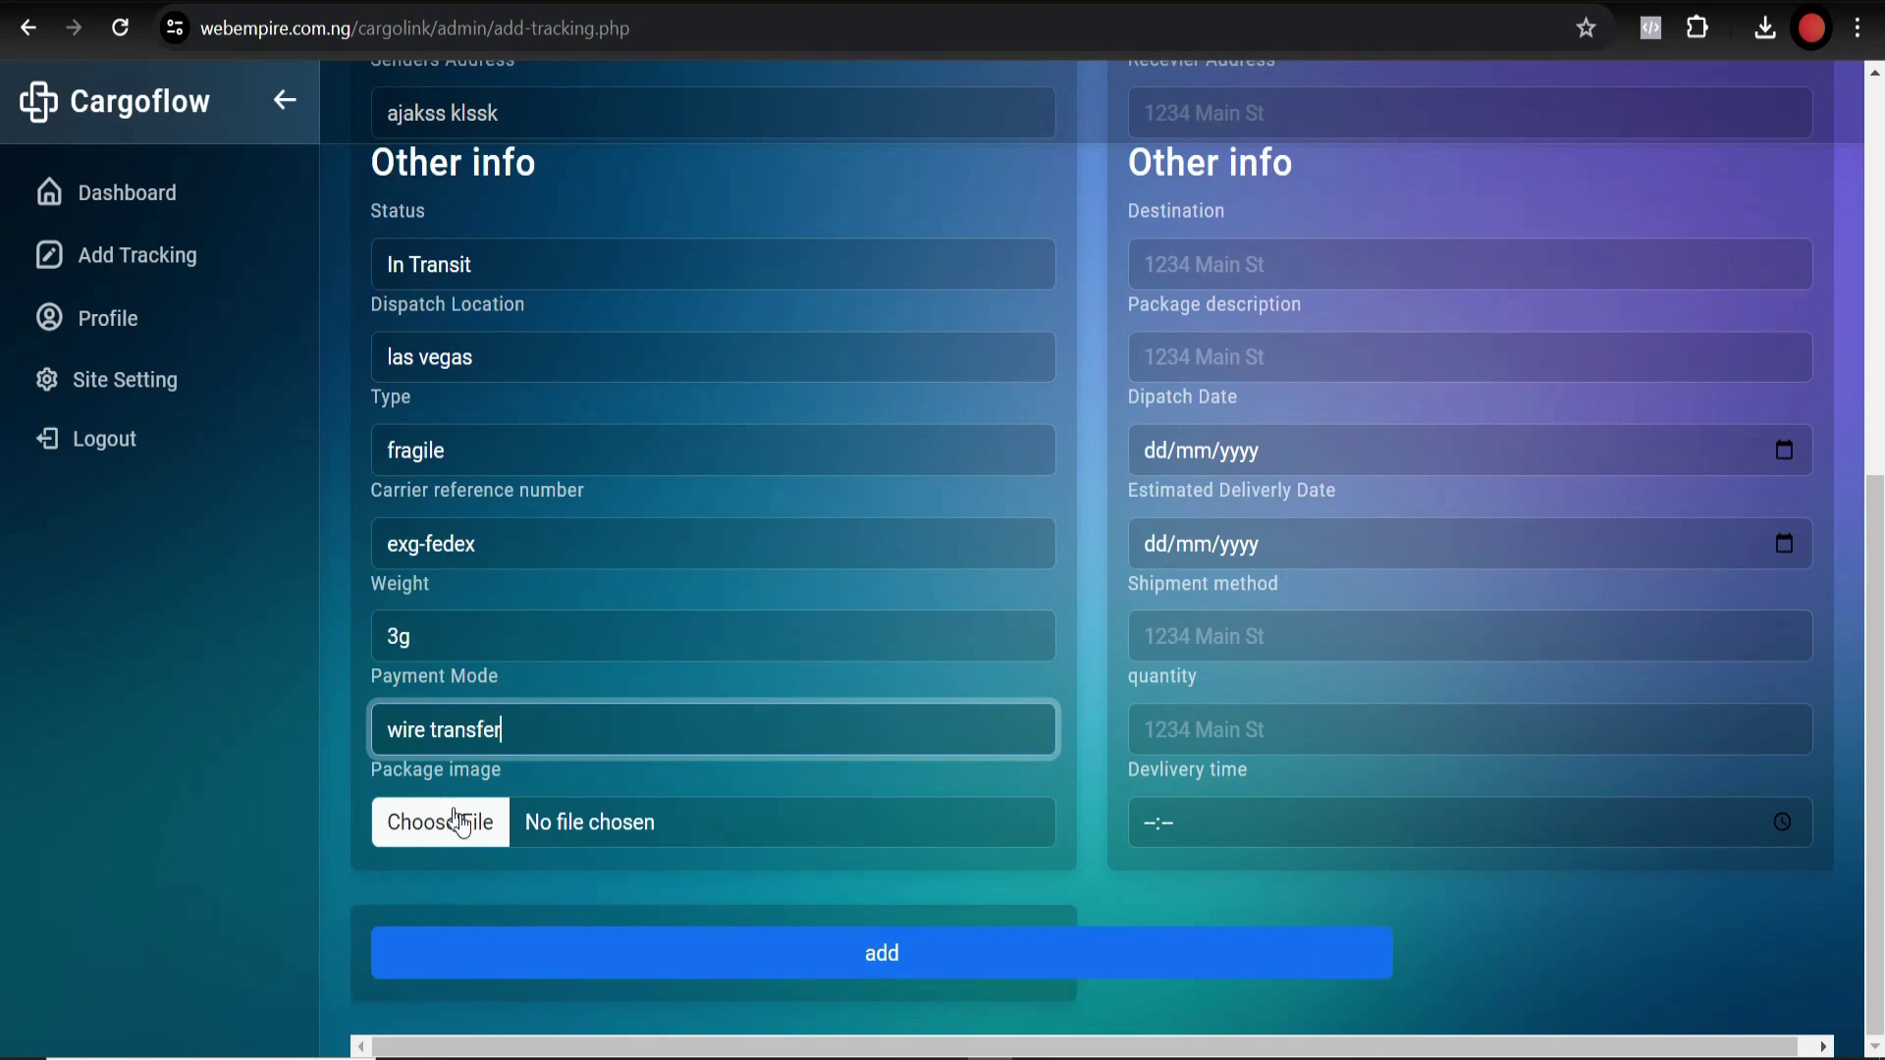
Select the keyboard photo pexels-alesiakozik-6770774 from Downloads as the package image.
{"action": "left_click", "coordinate": [466, 822]}
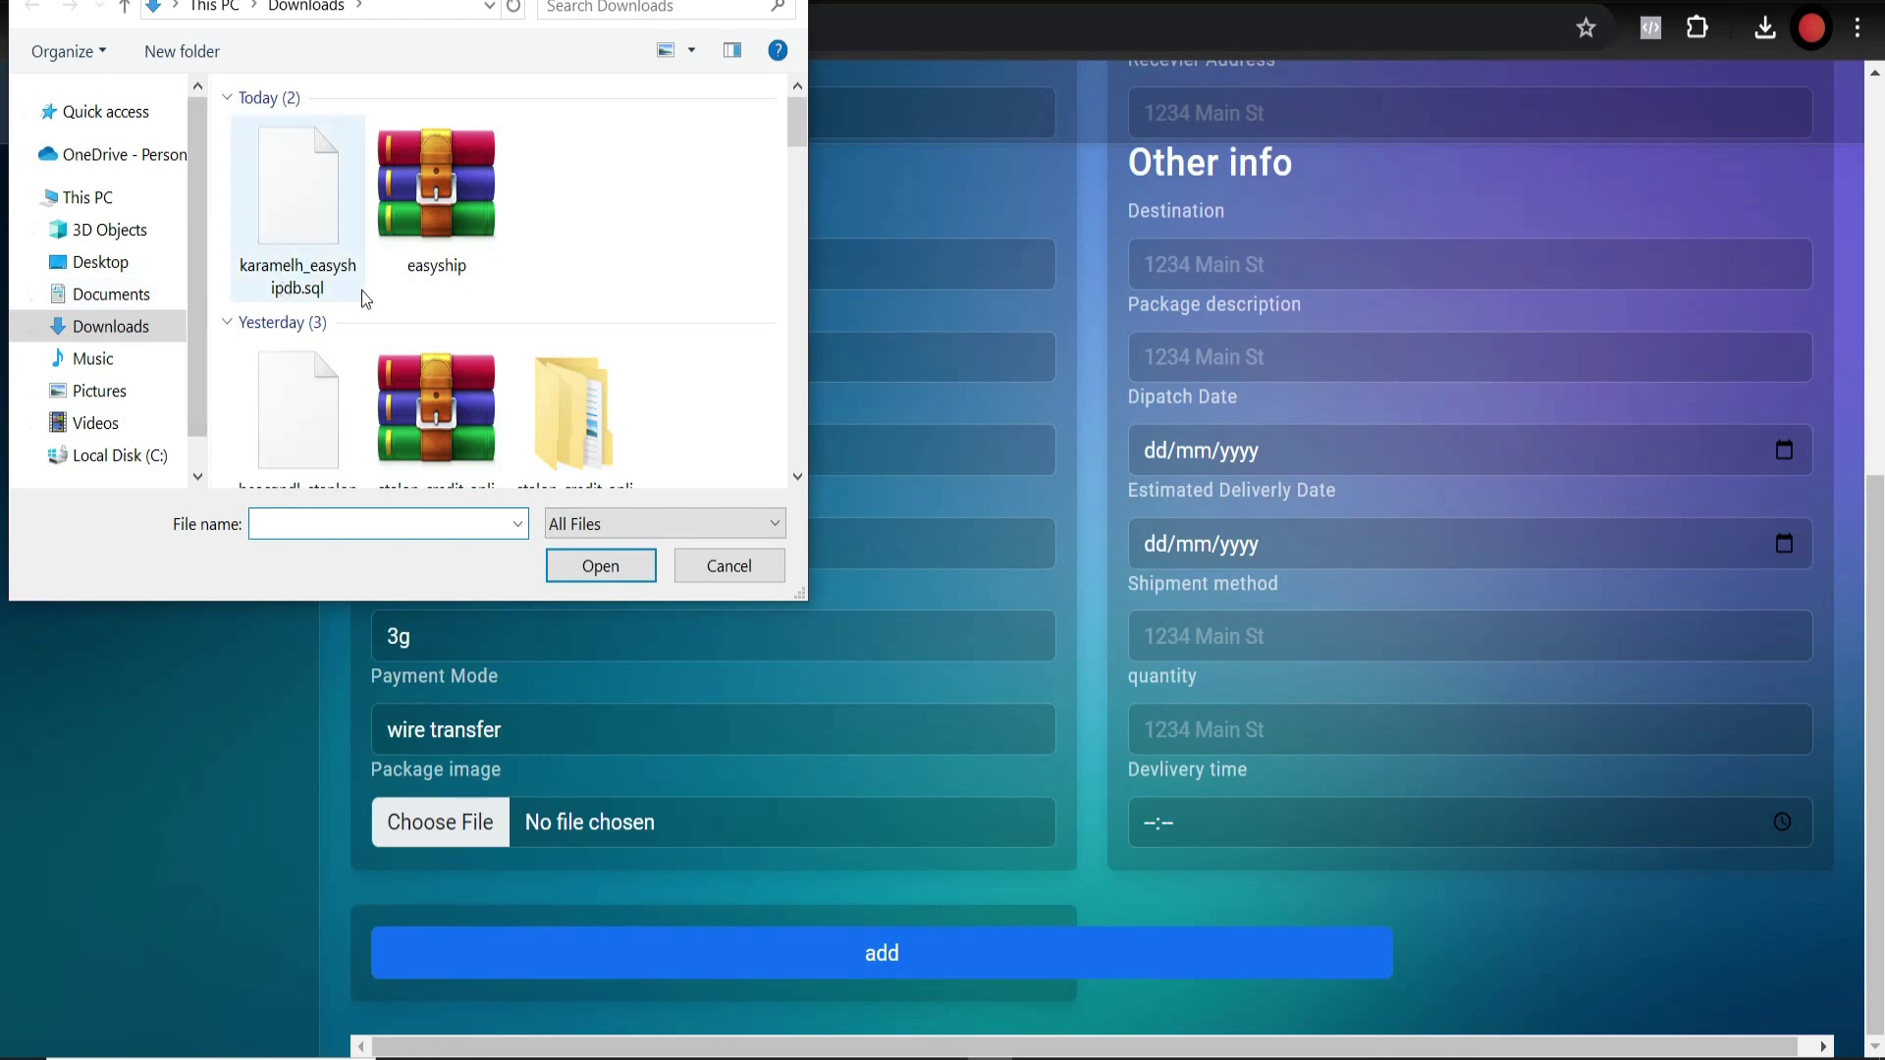
{"action": "scroll", "coordinate": [412, 383], "scroll_direction": "down", "scroll_amount": 5}
{"action": "scroll", "coordinate": [413, 383], "scroll_direction": "up", "scroll_amount": 1}
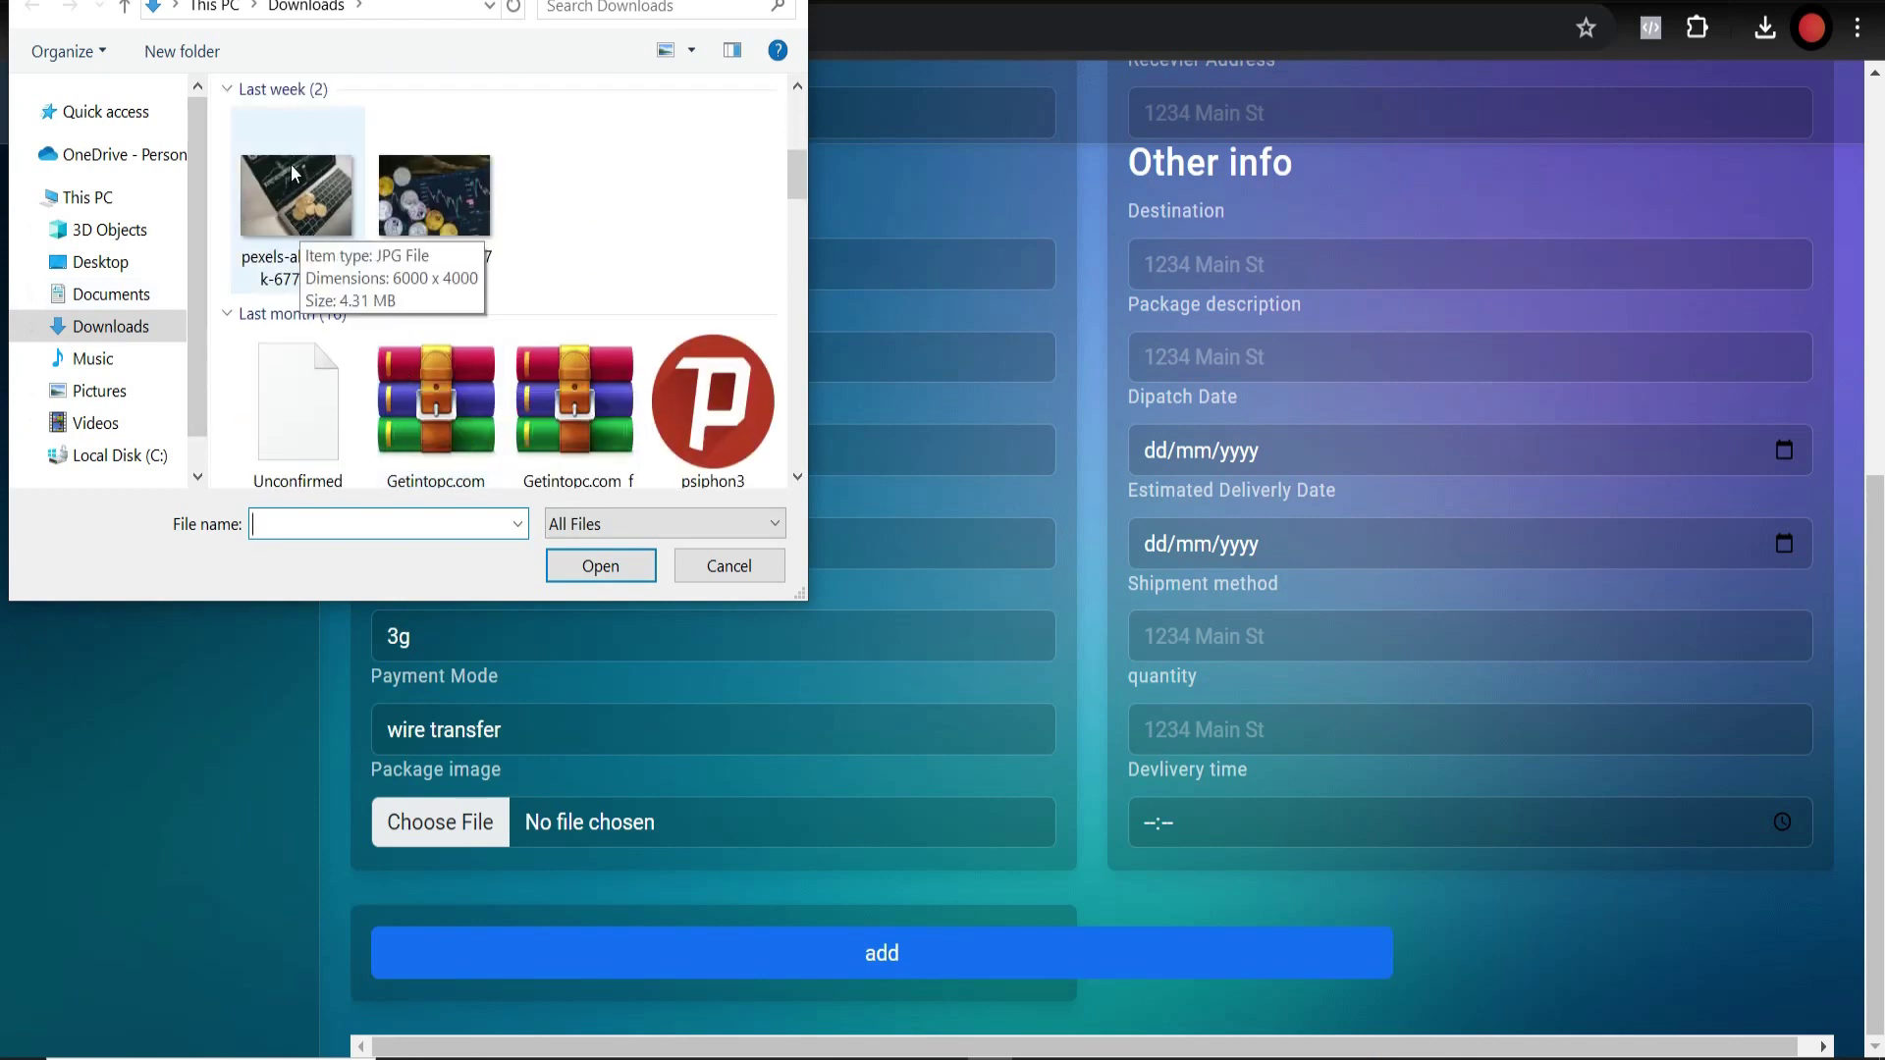
{"action": "left_click", "coordinate": [294, 216]}
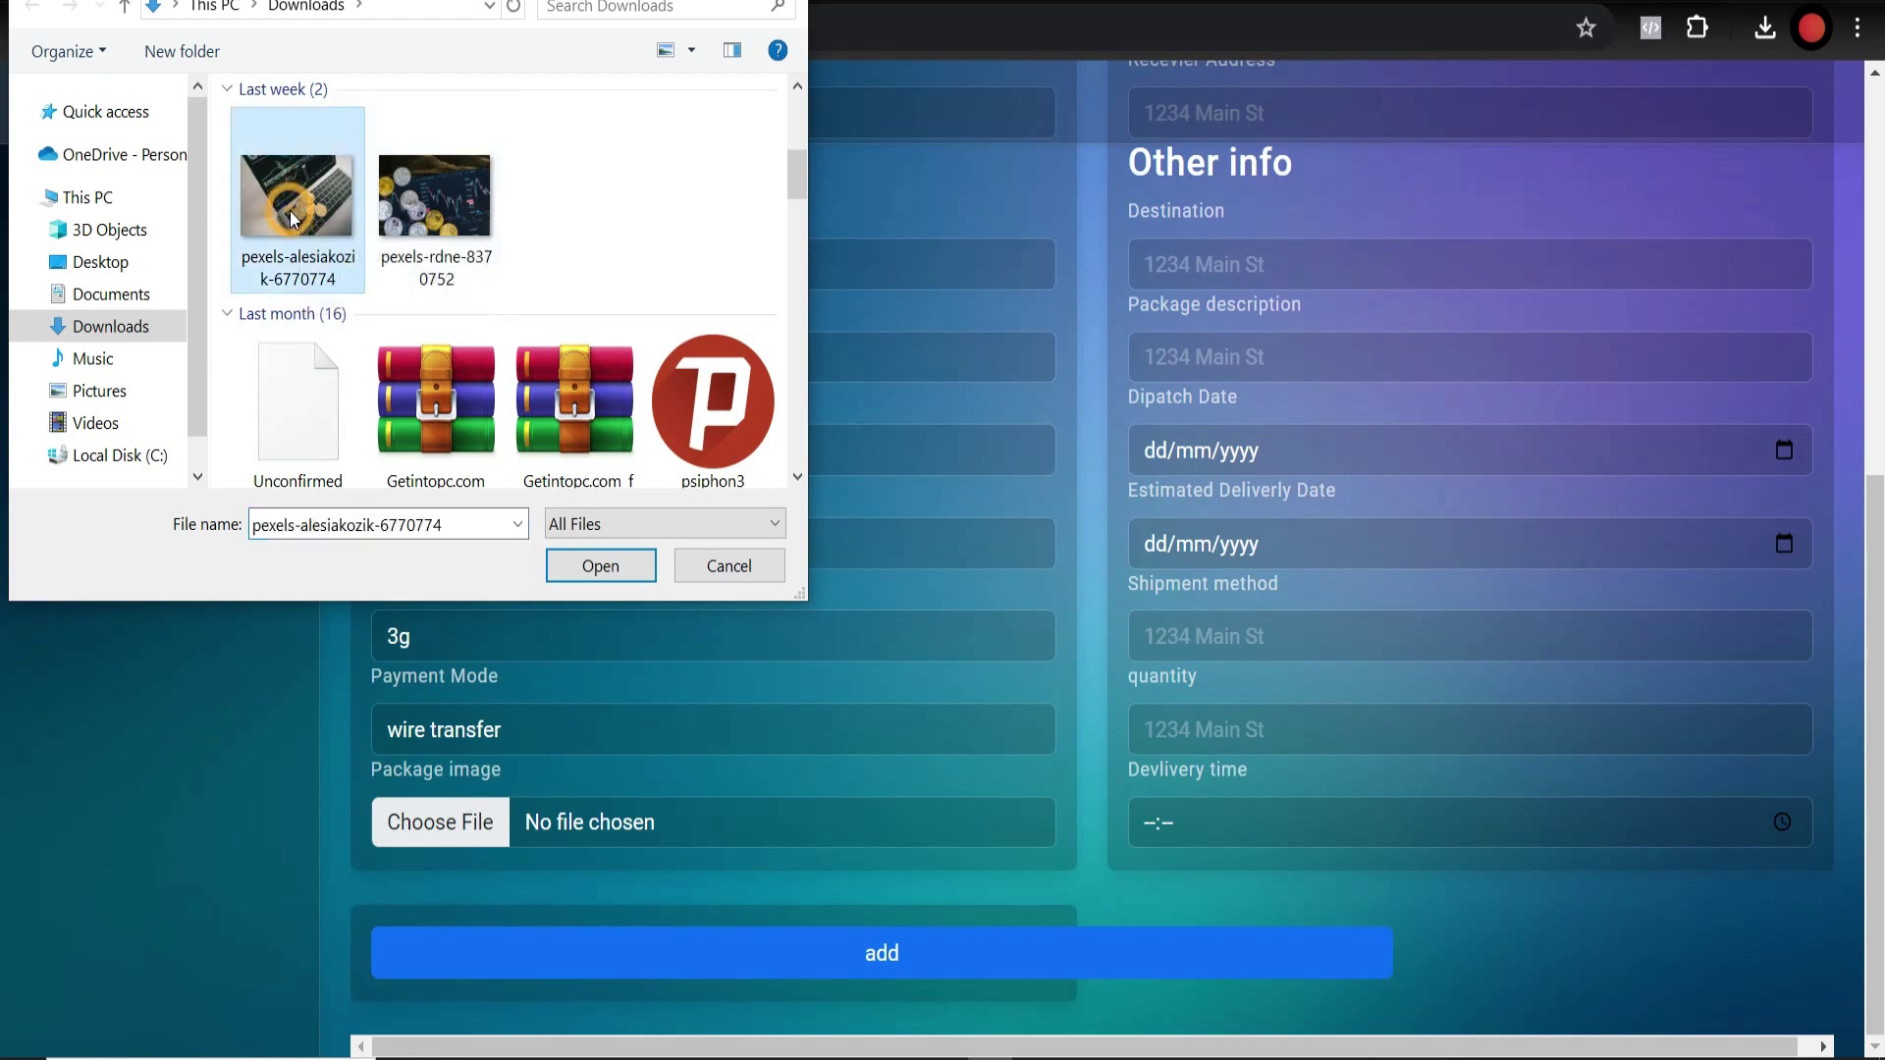
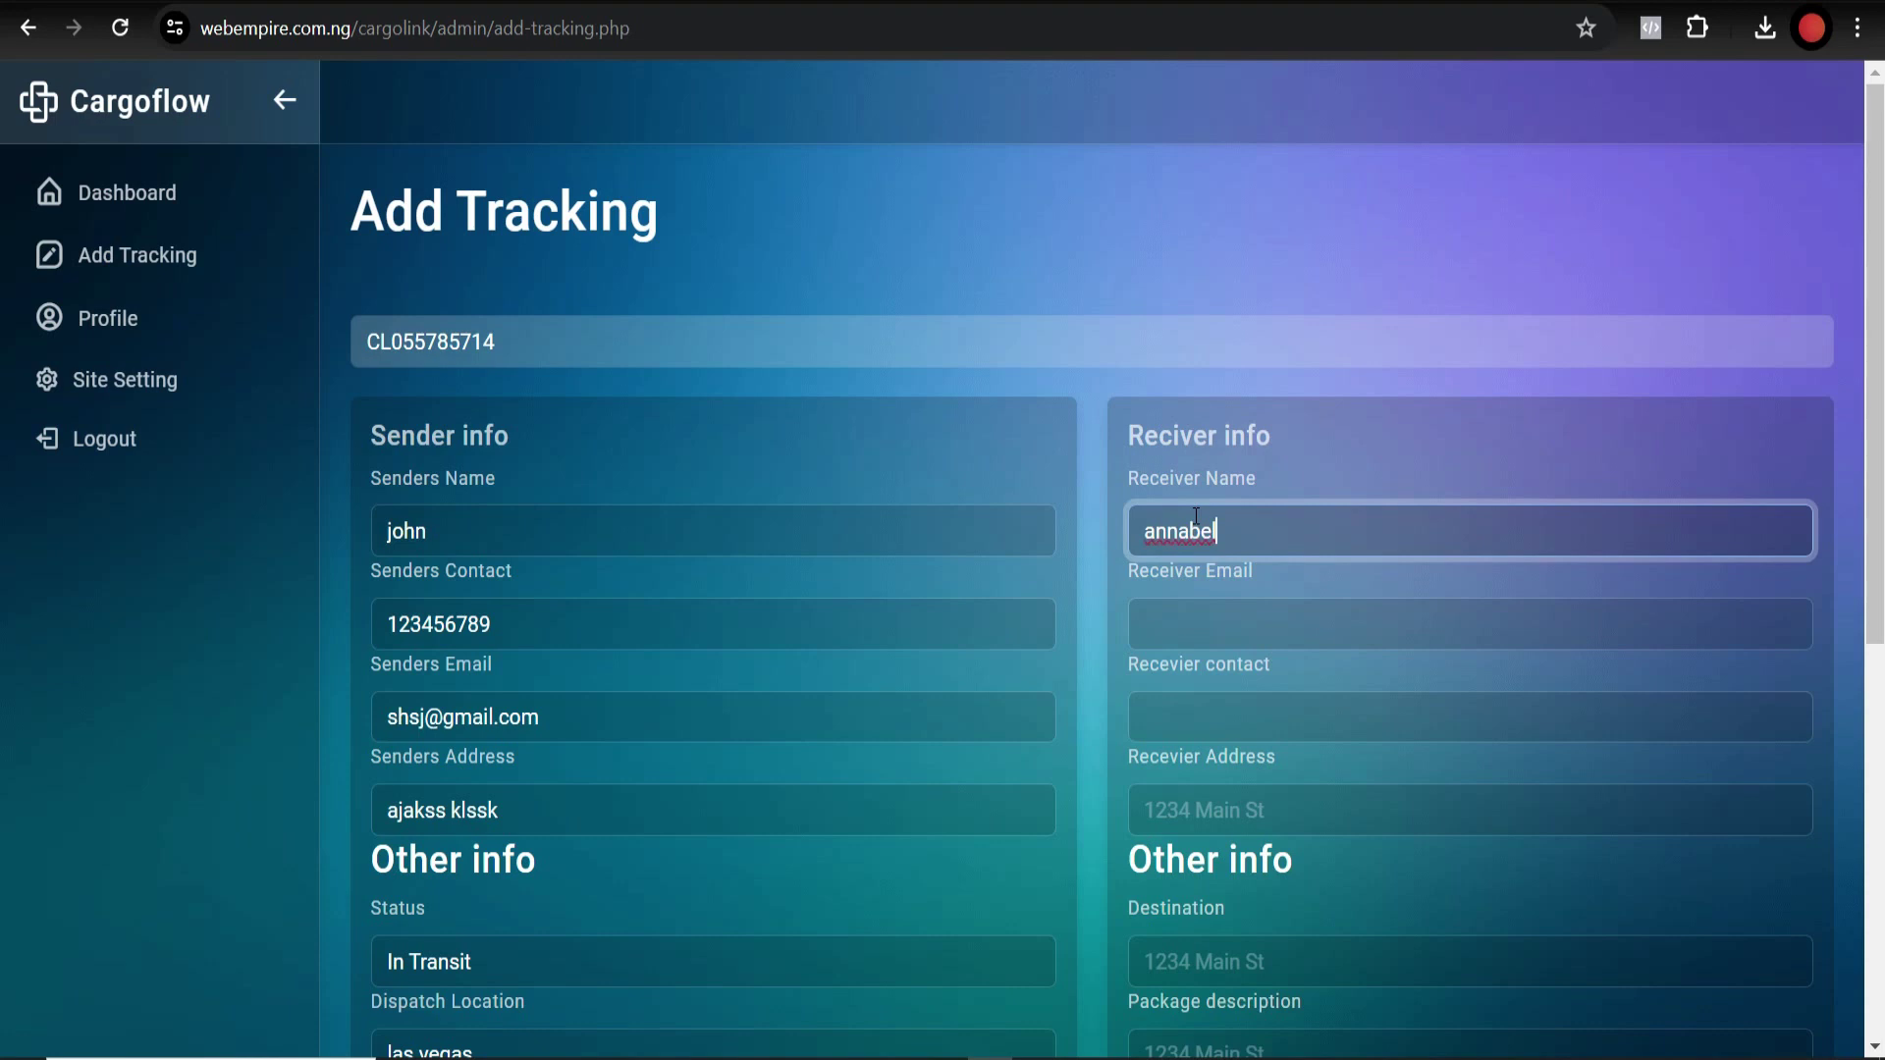
Fill in the receiver's saved e-mail address, contact number and postal address.
{"action": "left_click", "coordinate": [1250, 618]}
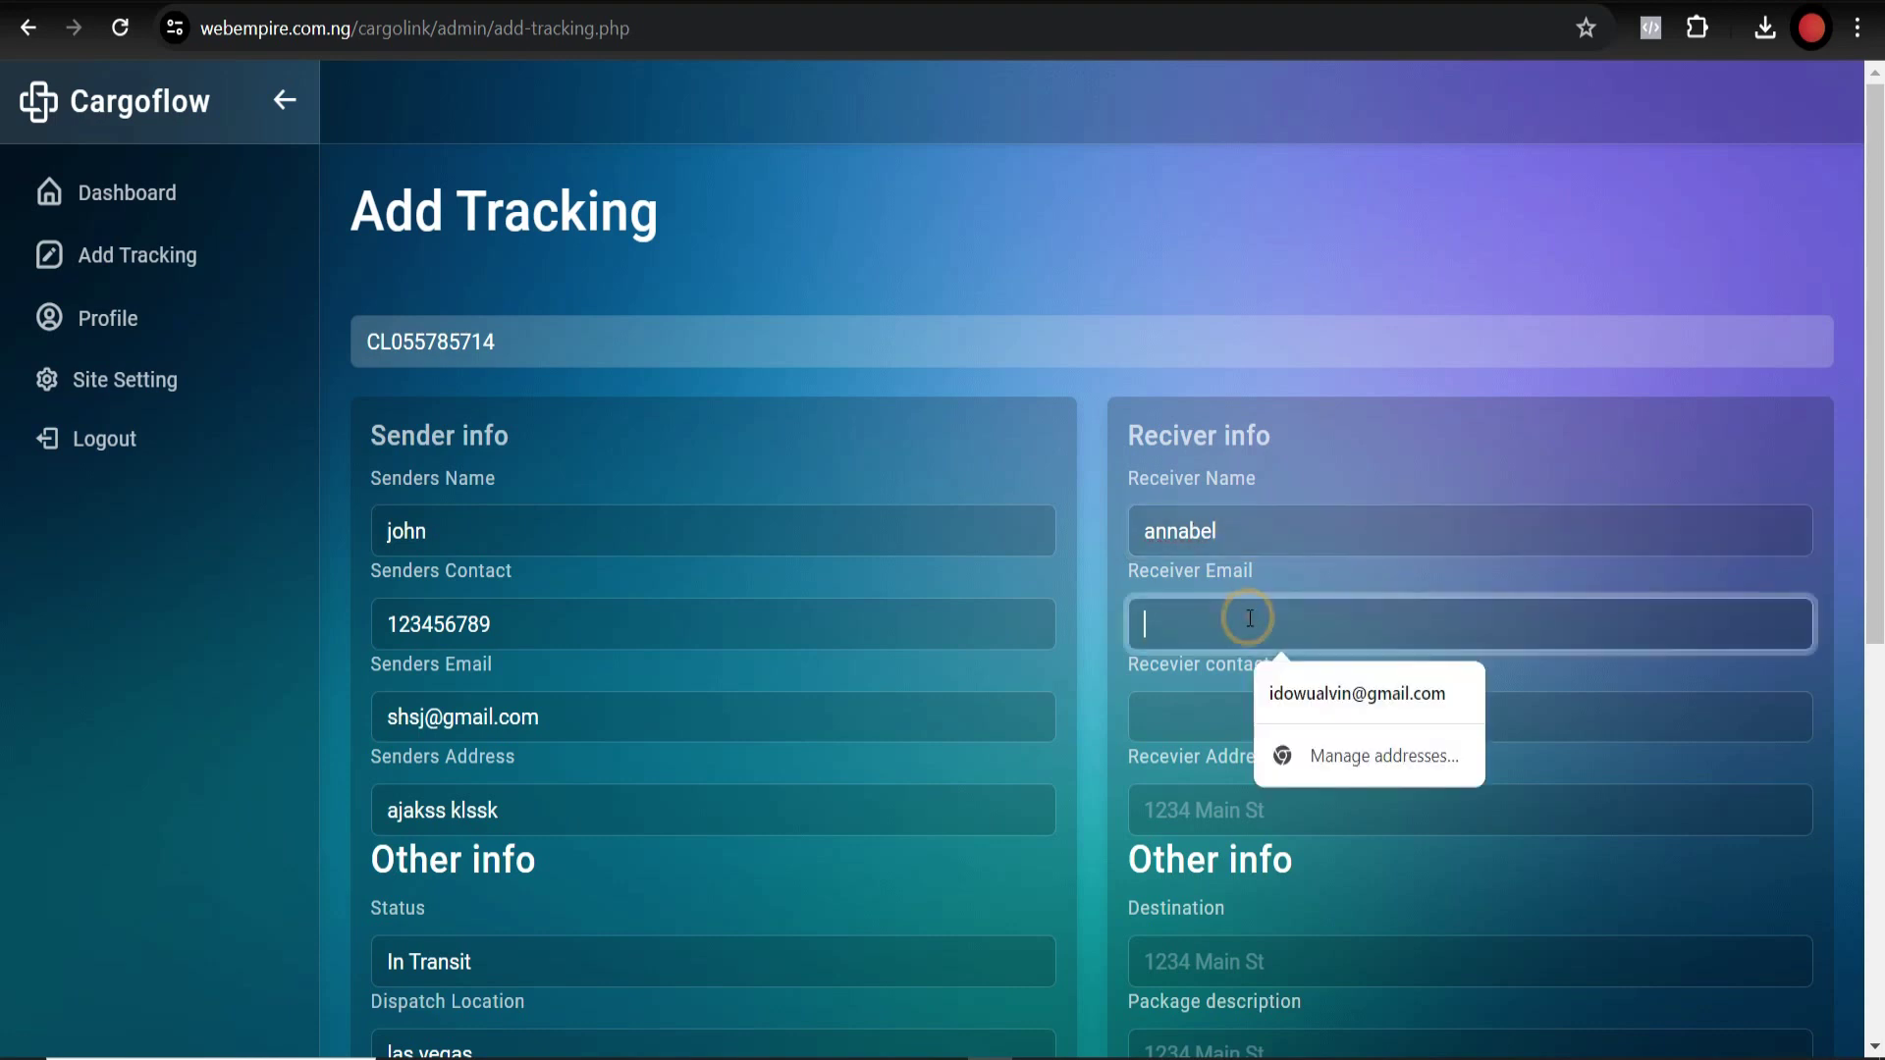
{"action": "left_click", "coordinate": [1361, 697]}
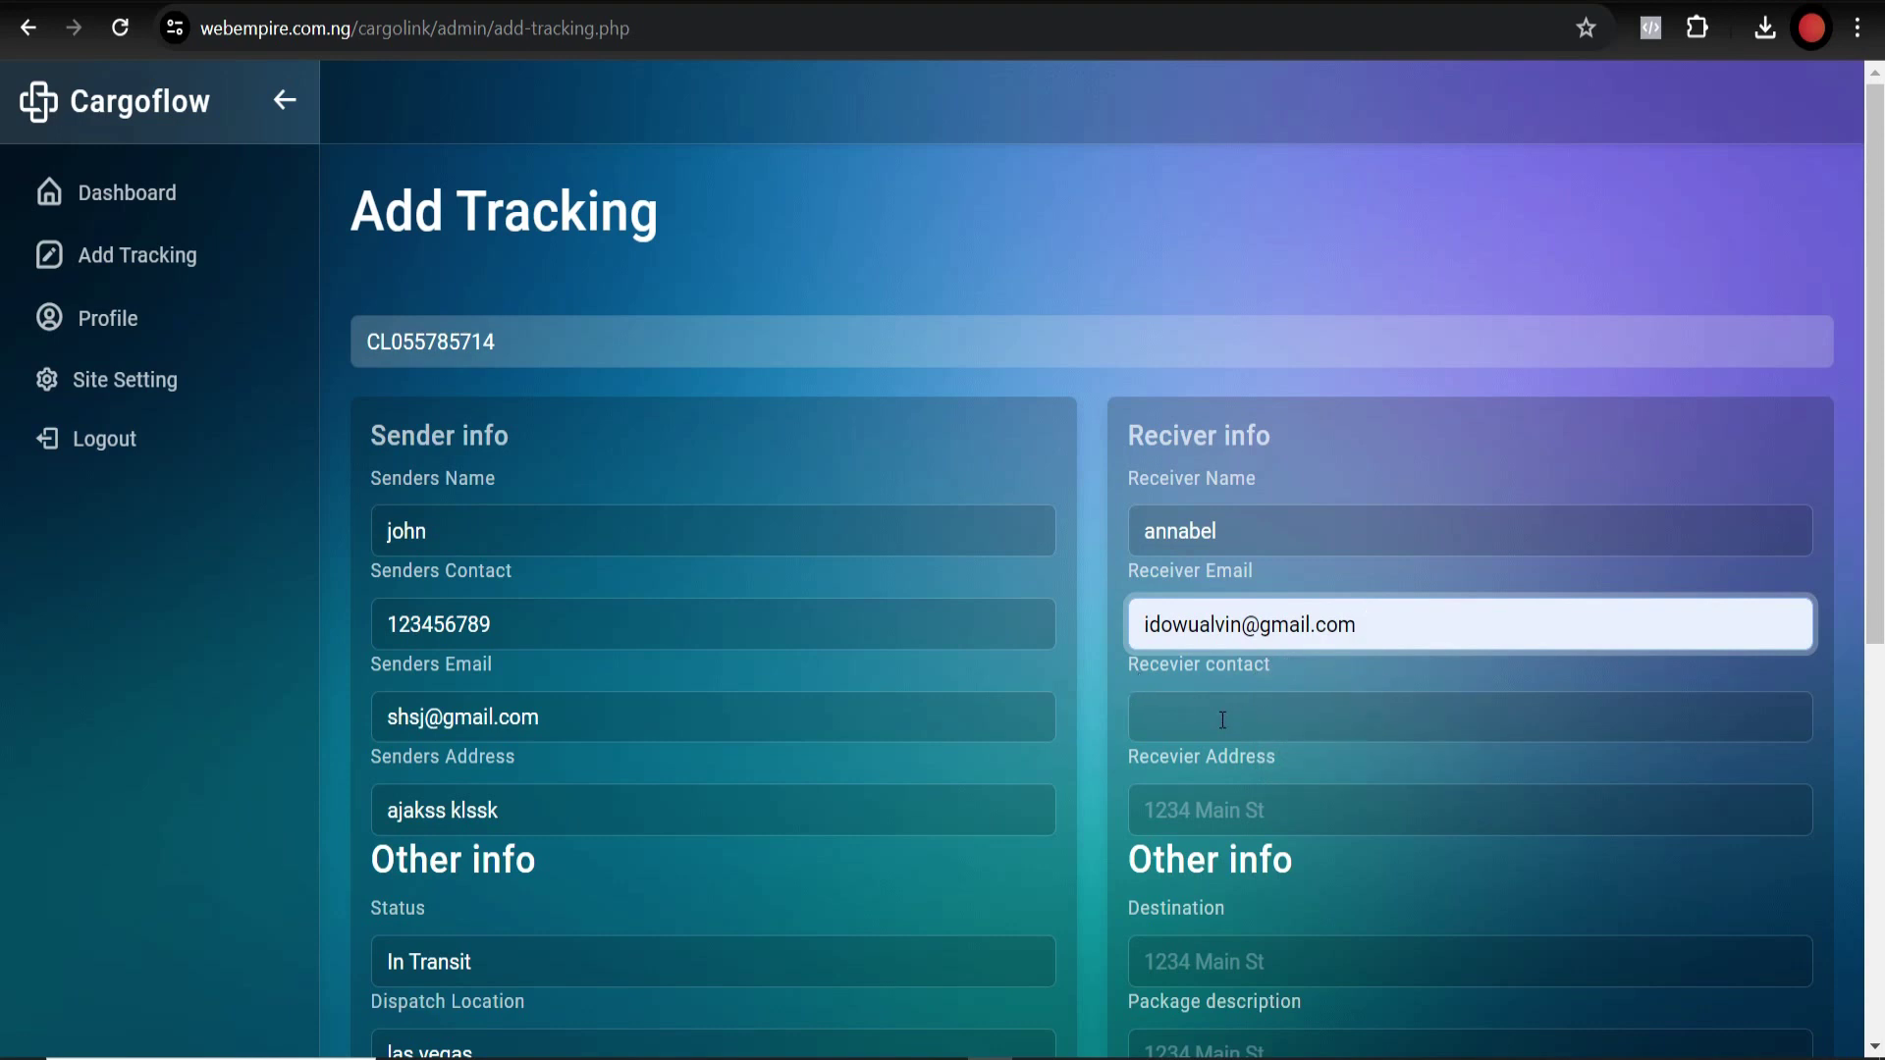
{"action": "scroll", "coordinate": [1222, 720], "scroll_direction": "down", "scroll_amount": 1}
{"action": "left_click", "coordinate": [1249, 634]}
{"action": "type", "text": "123456789"}
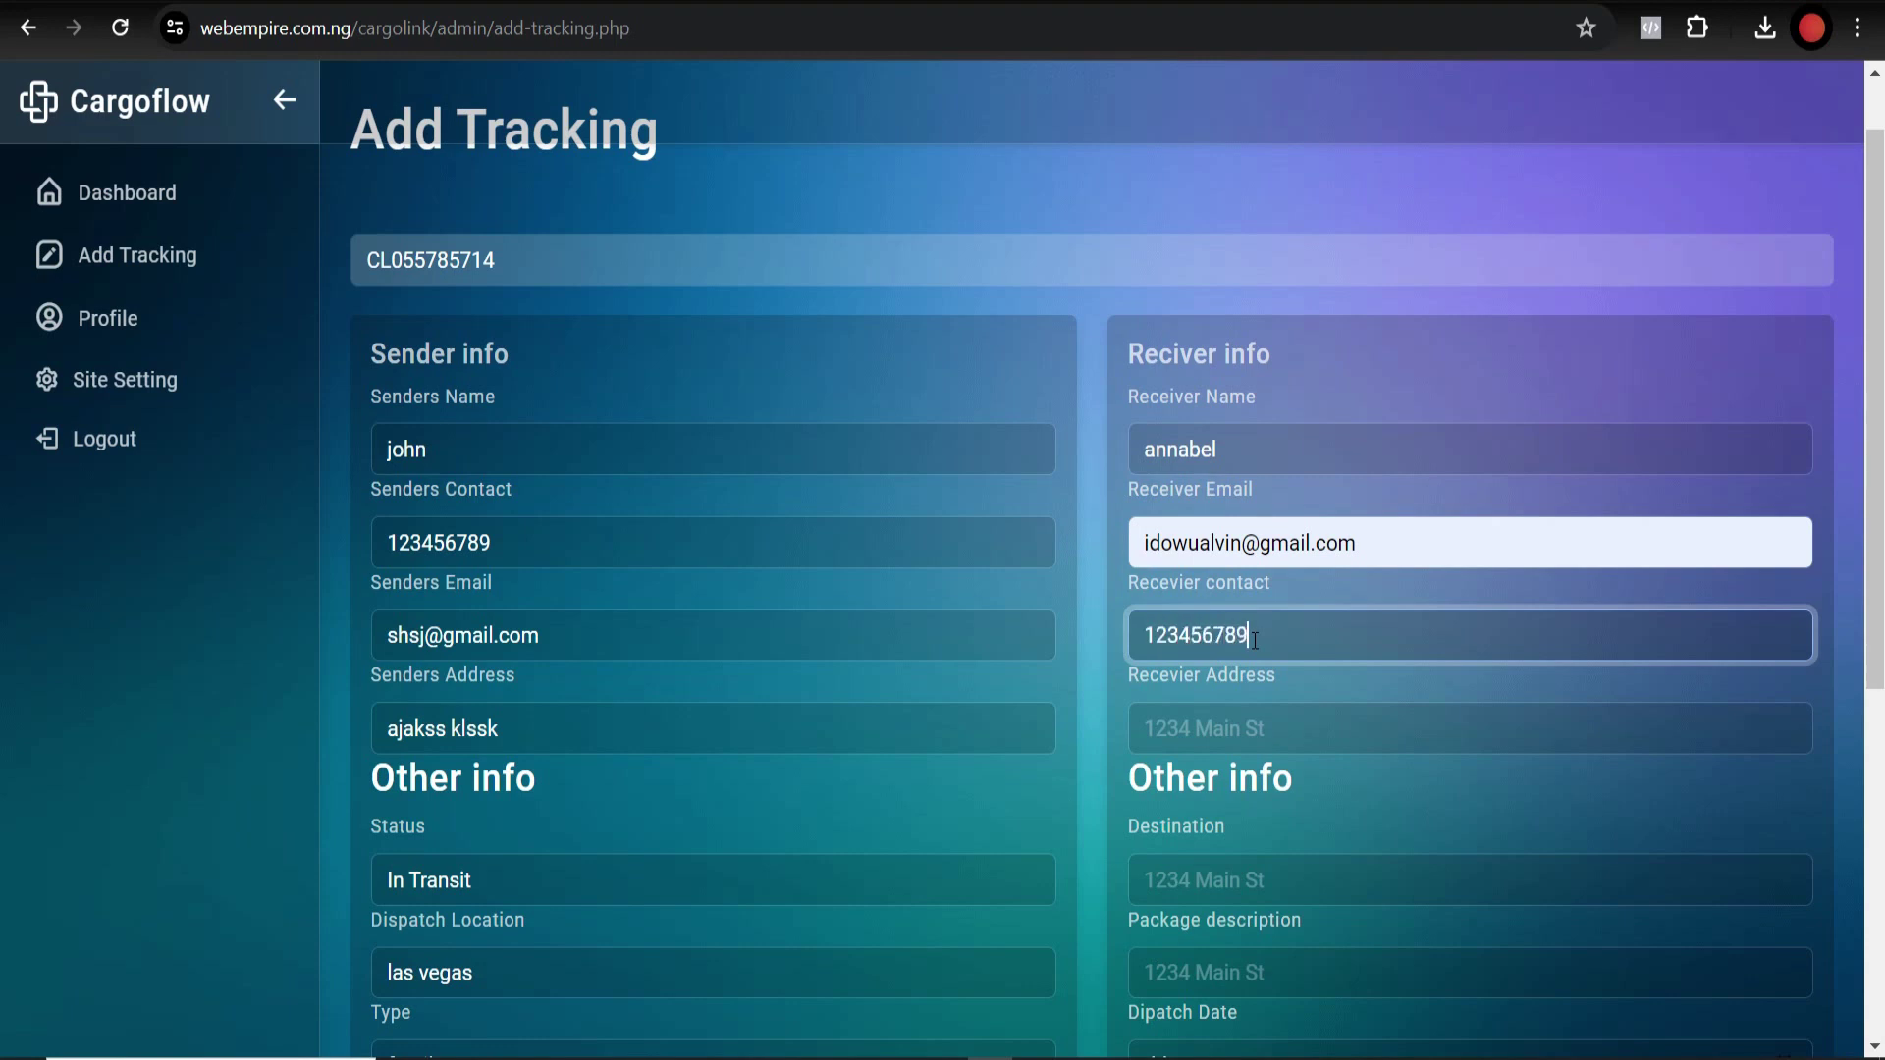
{"action": "left_click", "coordinate": [1204, 727]}
{"action": "type", "text": "242628s"}
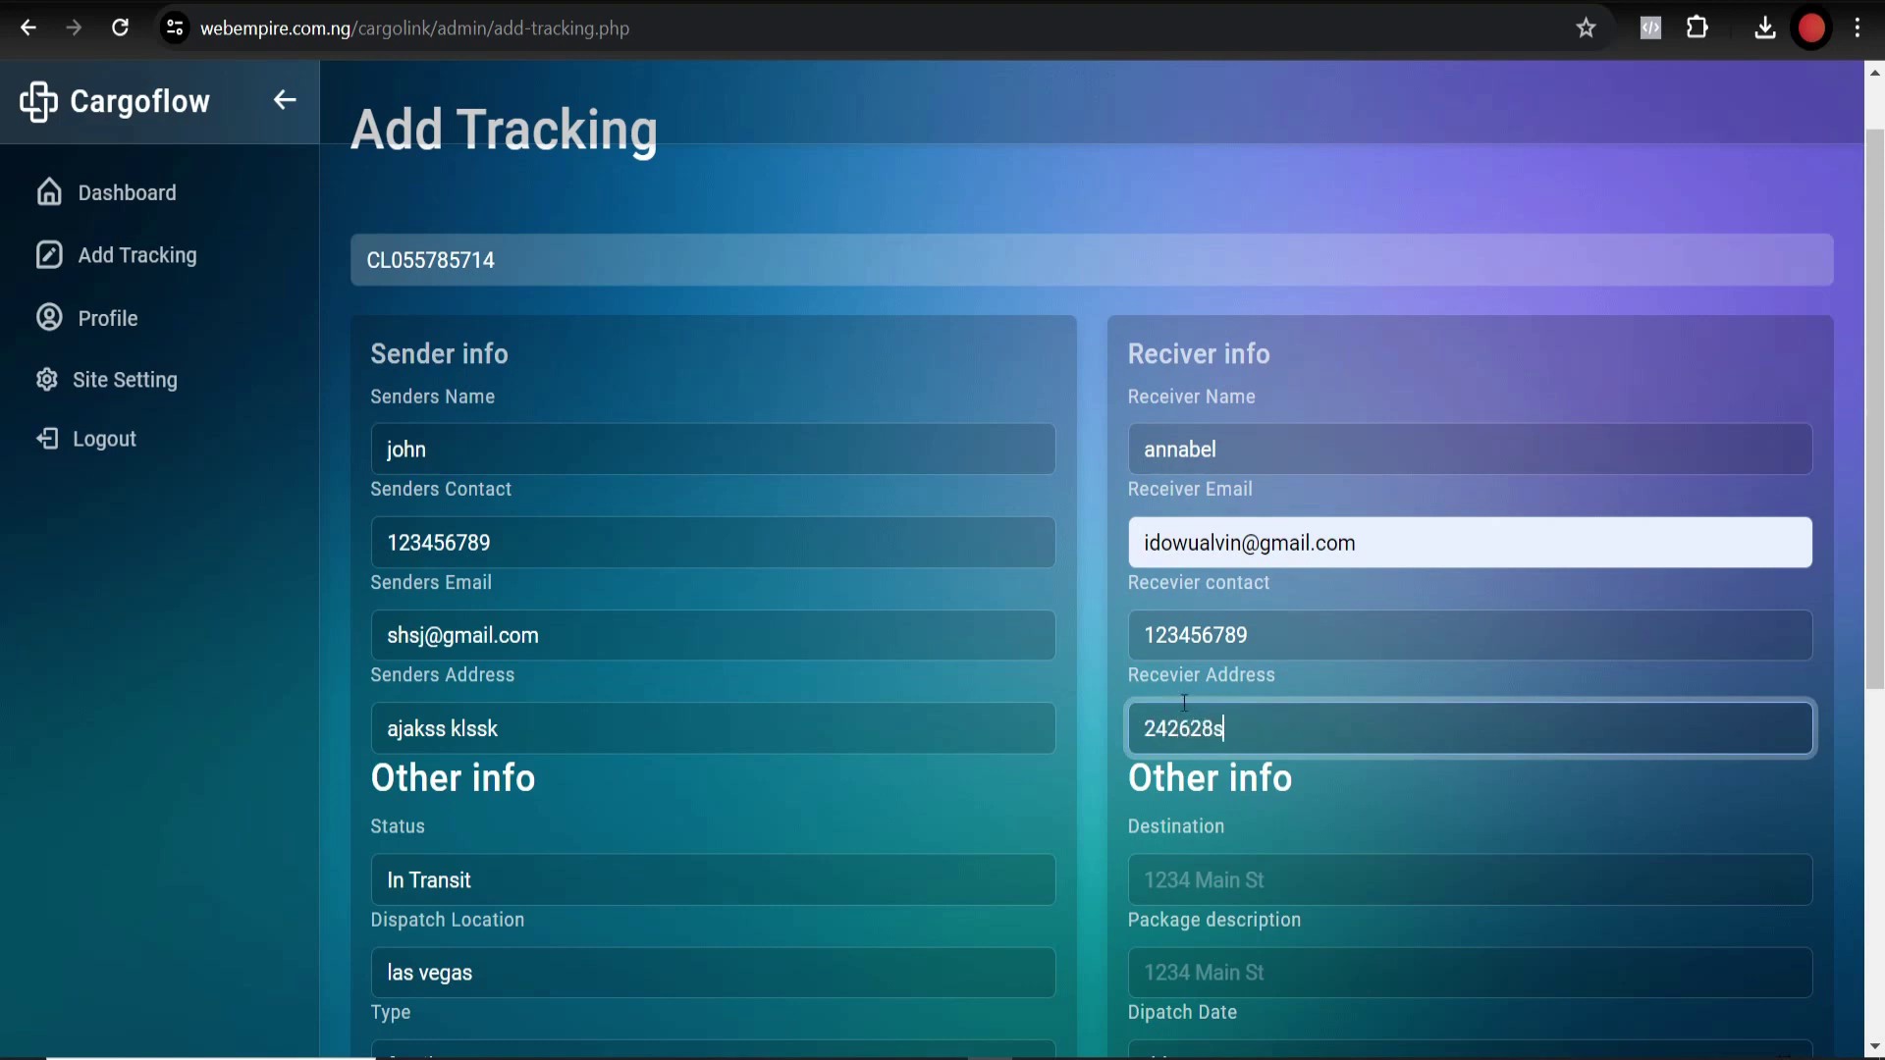
{"action": "type", "text": "xv ,z."}
Set the destination to 'new york' and the package description to '1 box of laptop'.
{"action": "scroll", "coordinate": [1200, 781], "scroll_direction": "down", "scroll_amount": 1}
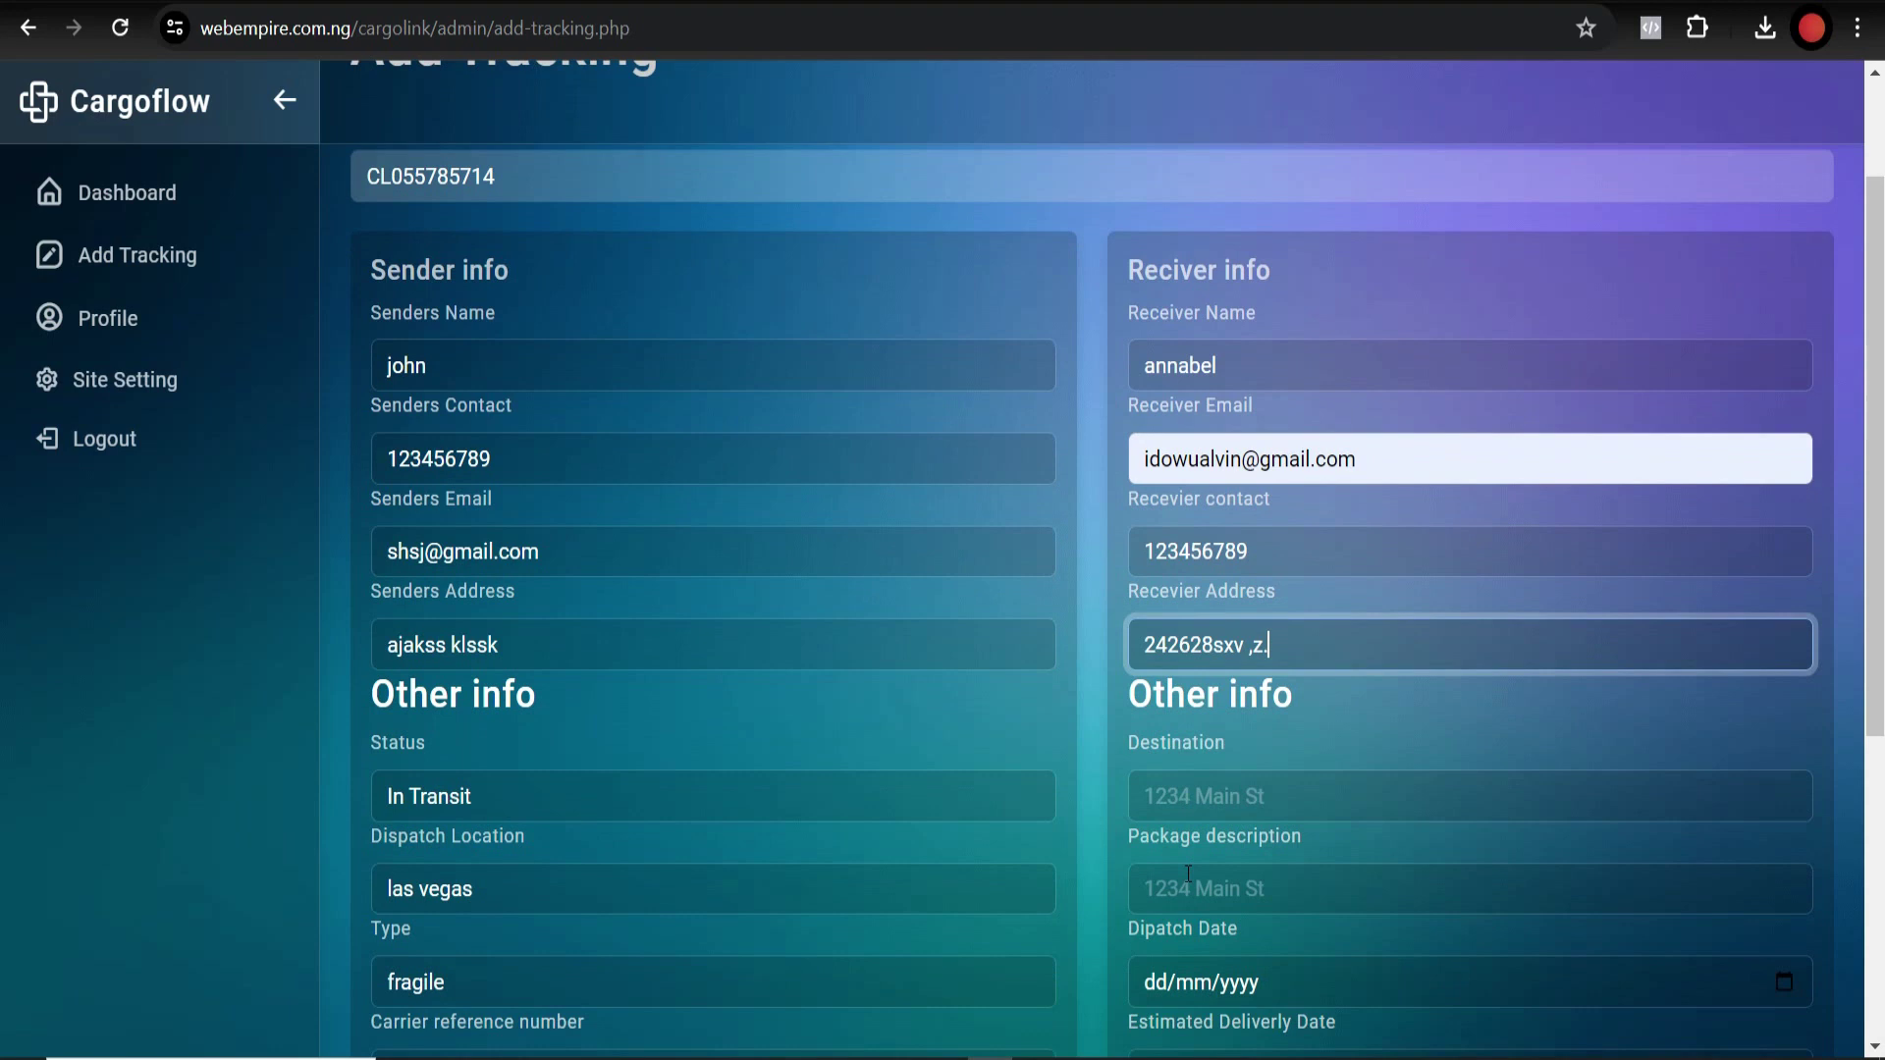
{"action": "left_click", "coordinate": [1199, 780]}
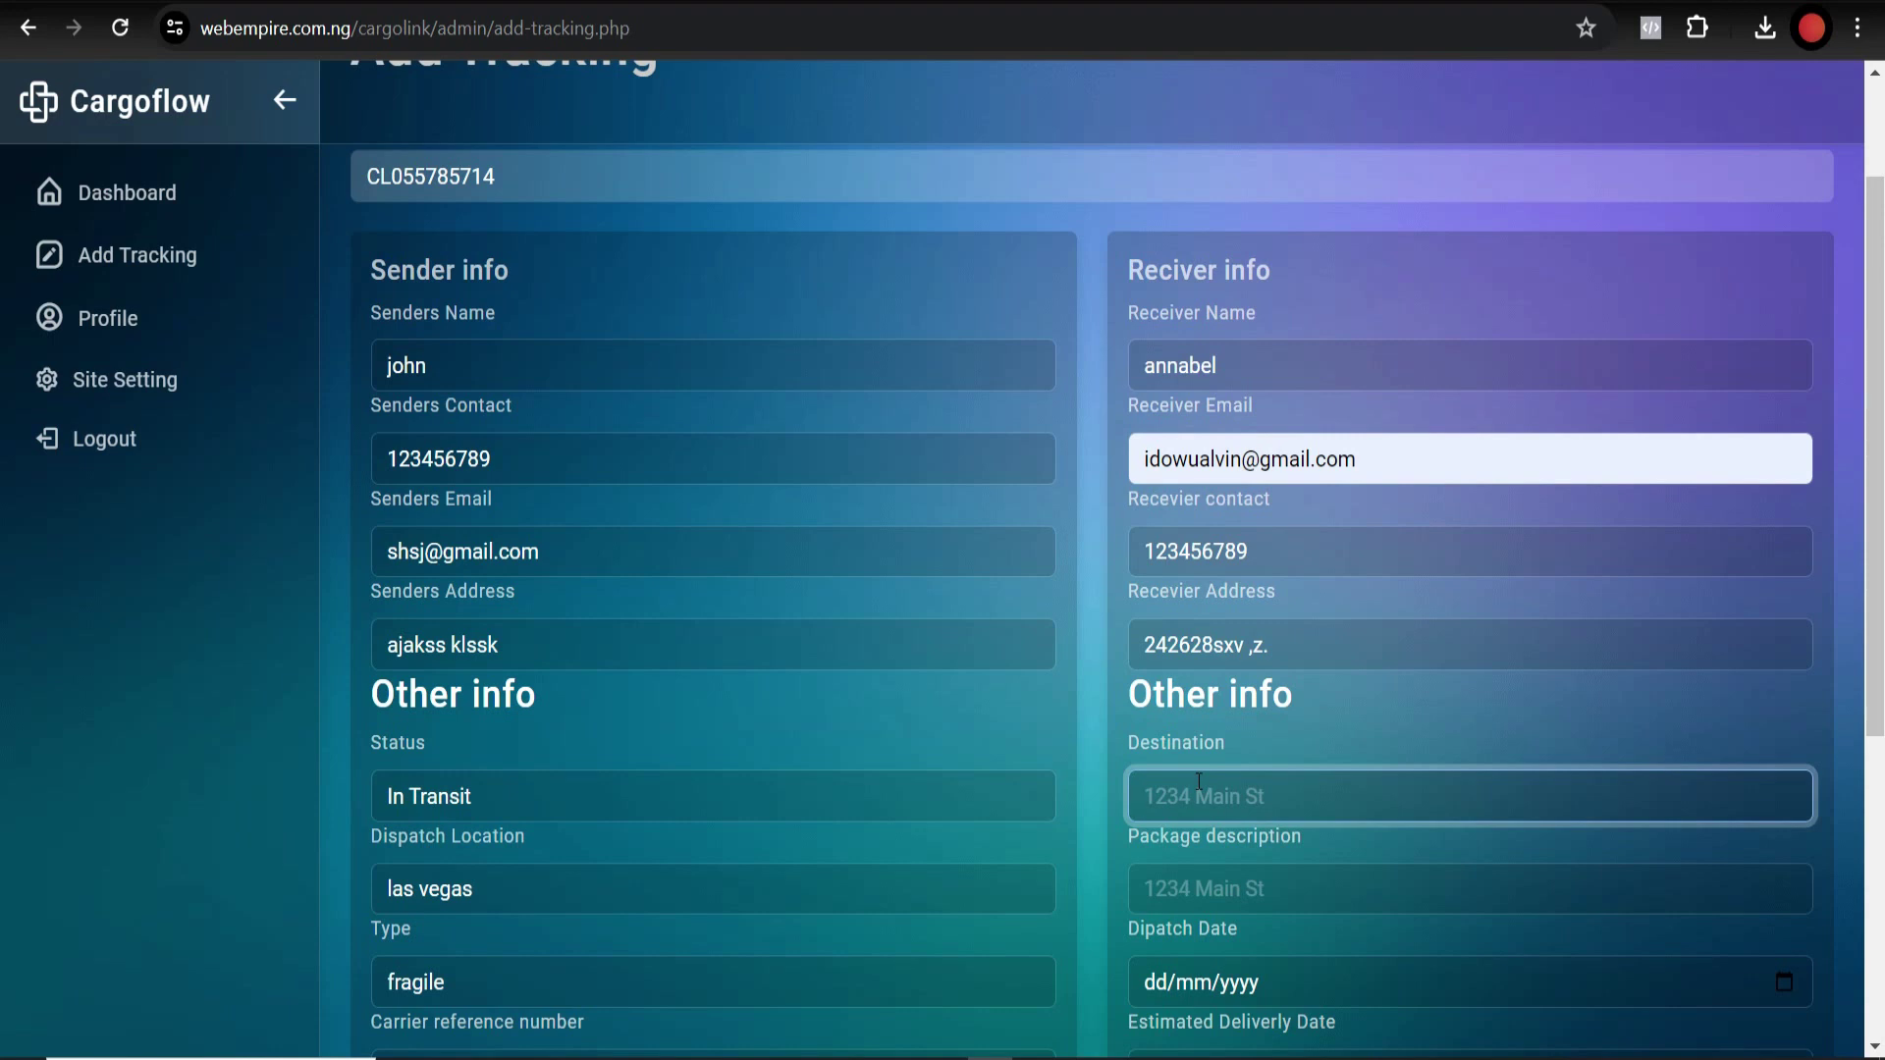
{"action": "type", "text": "c"}
{"action": "key", "text": "BackSpace"}
{"action": "type", "text": "ne"}
{"action": "type", "text": "w "}
{"action": "type", "text": "yp"}
{"action": "type", "text": "o"}
{"action": "type", "text": "rk"}
{"action": "left_click", "coordinate": [1237, 893]}
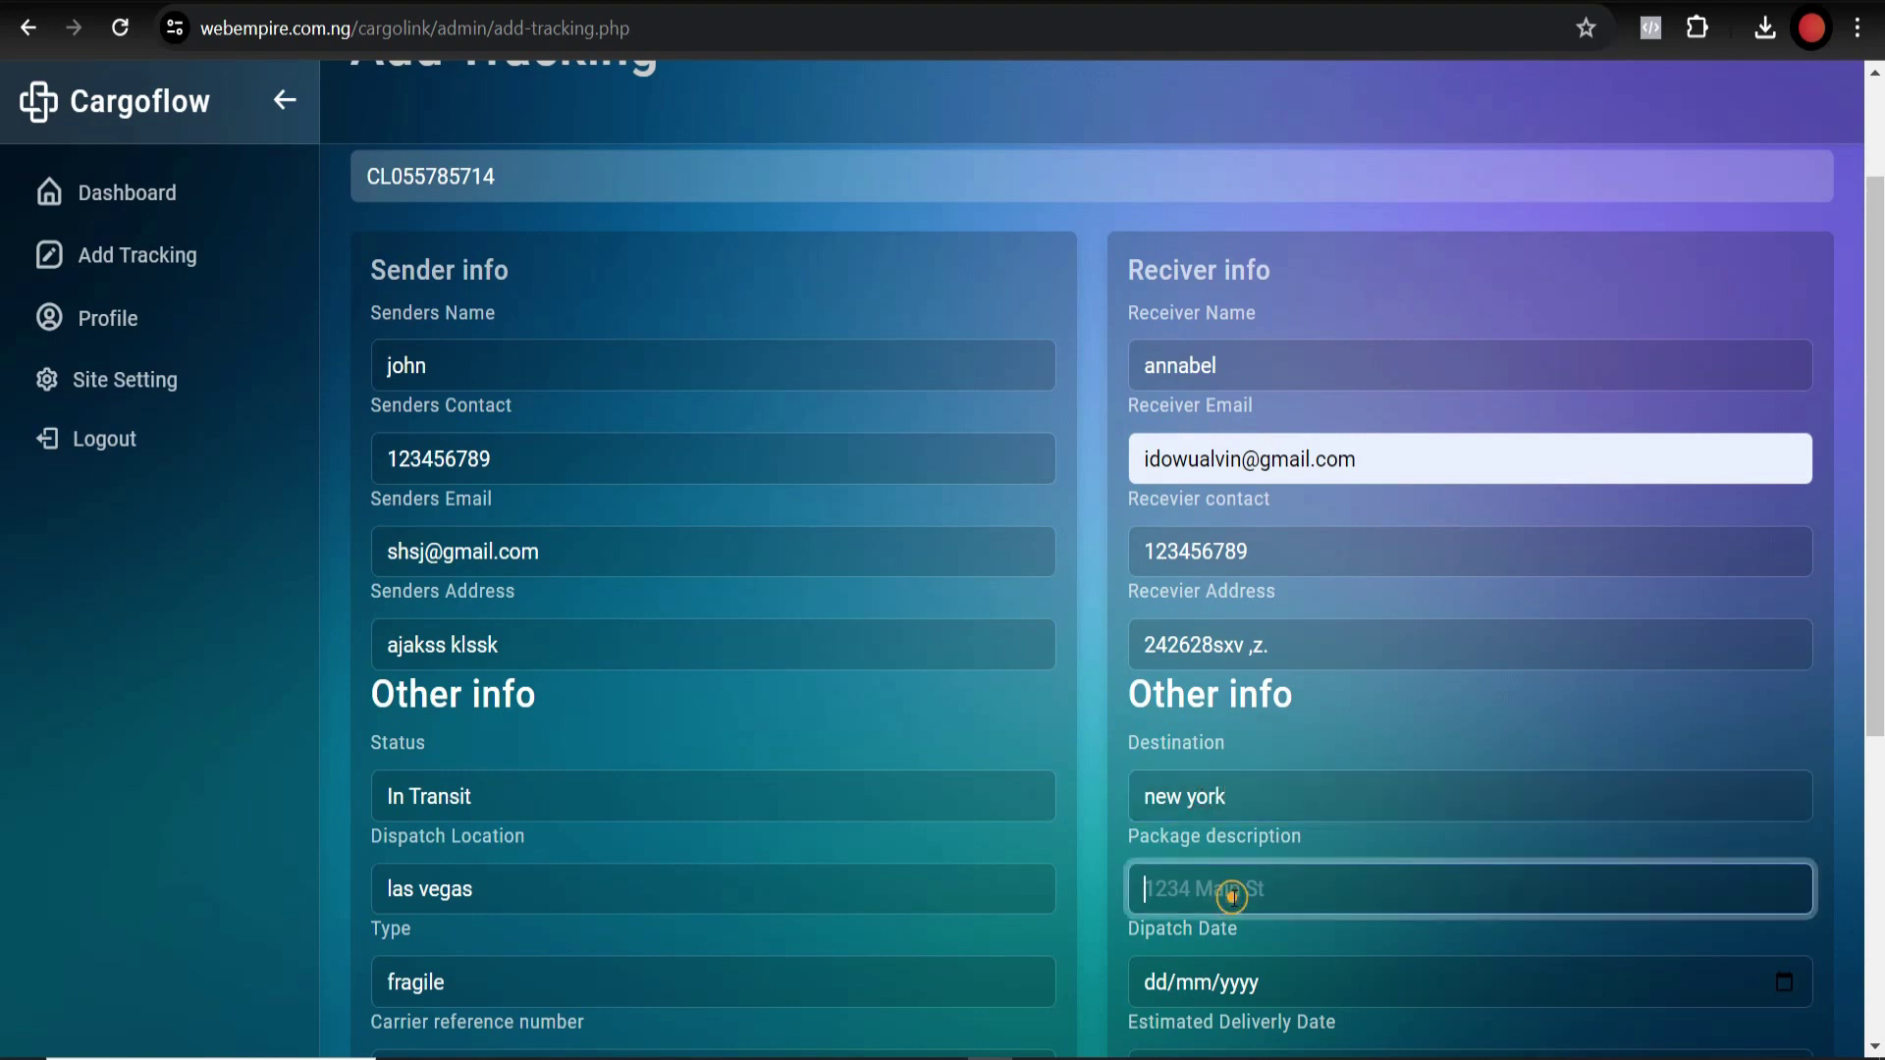
{"action": "scroll", "coordinate": [1234, 899], "scroll_direction": "down", "scroll_amount": 2}
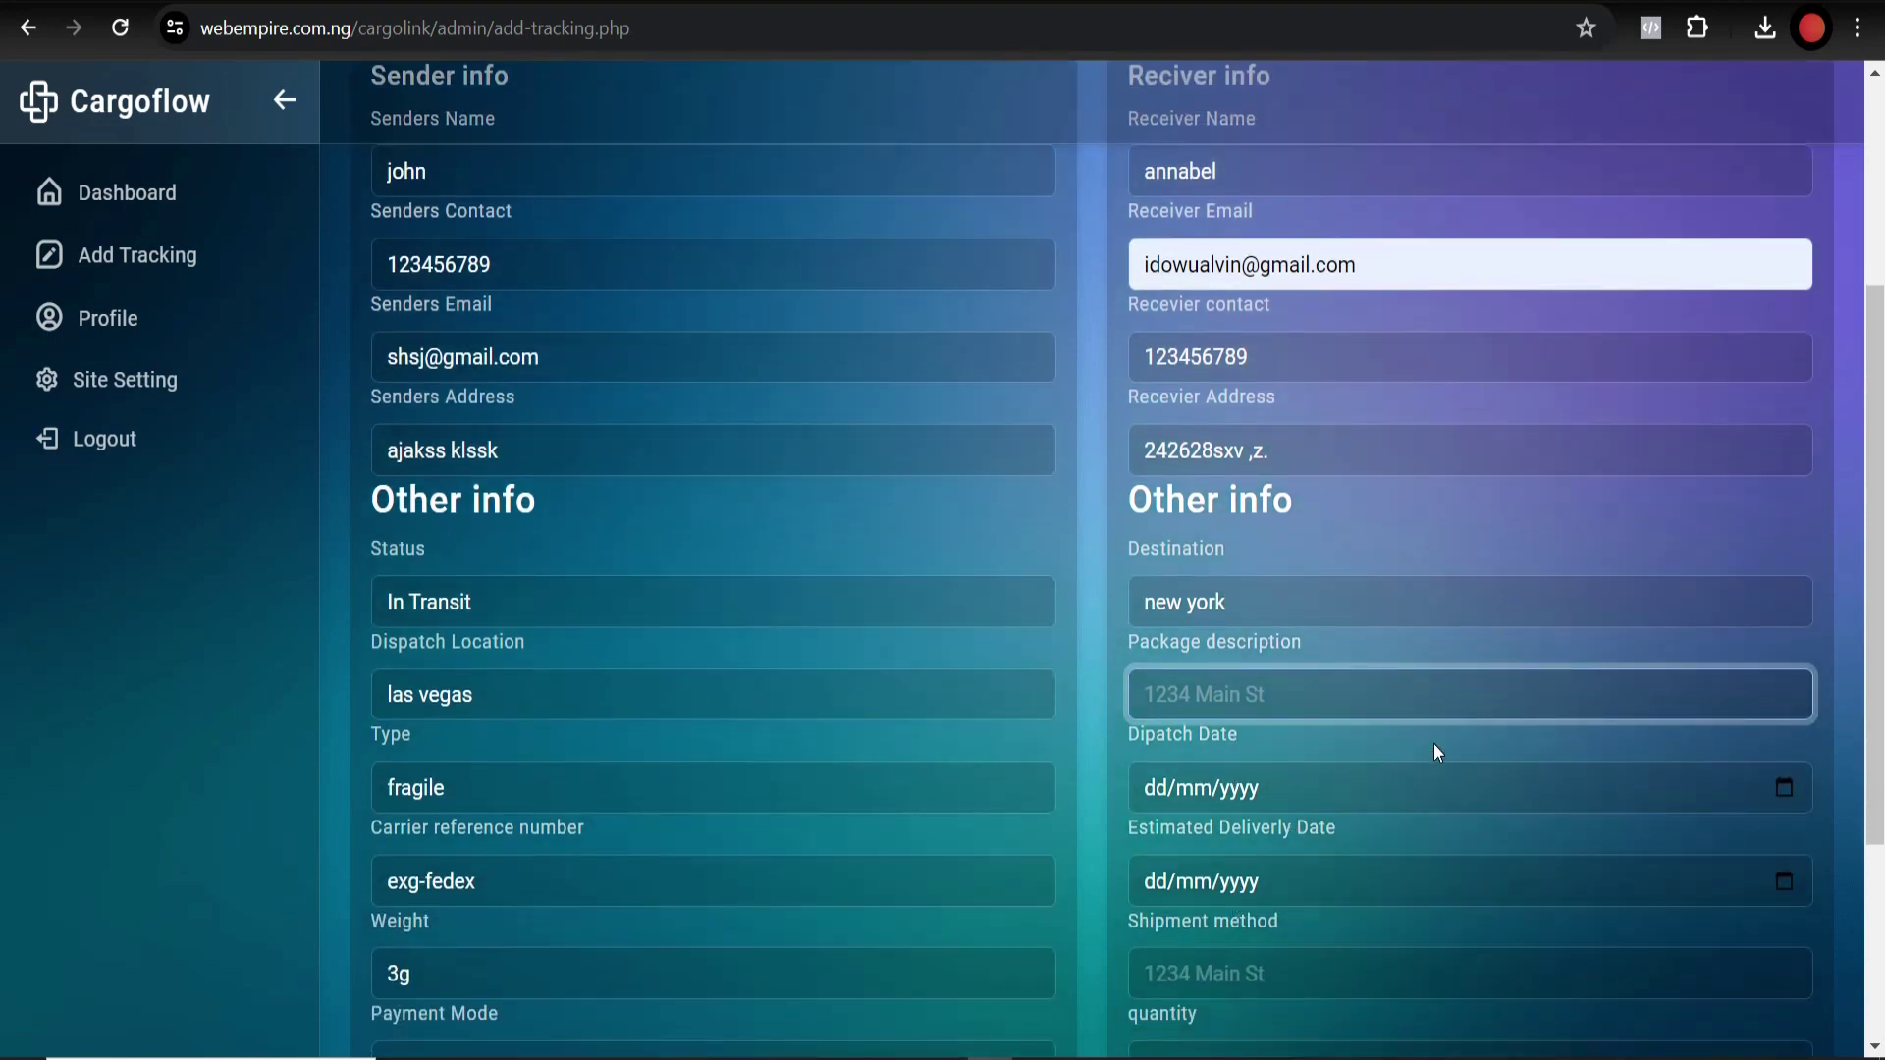
{"action": "type", "text": "1 box of laptop"}
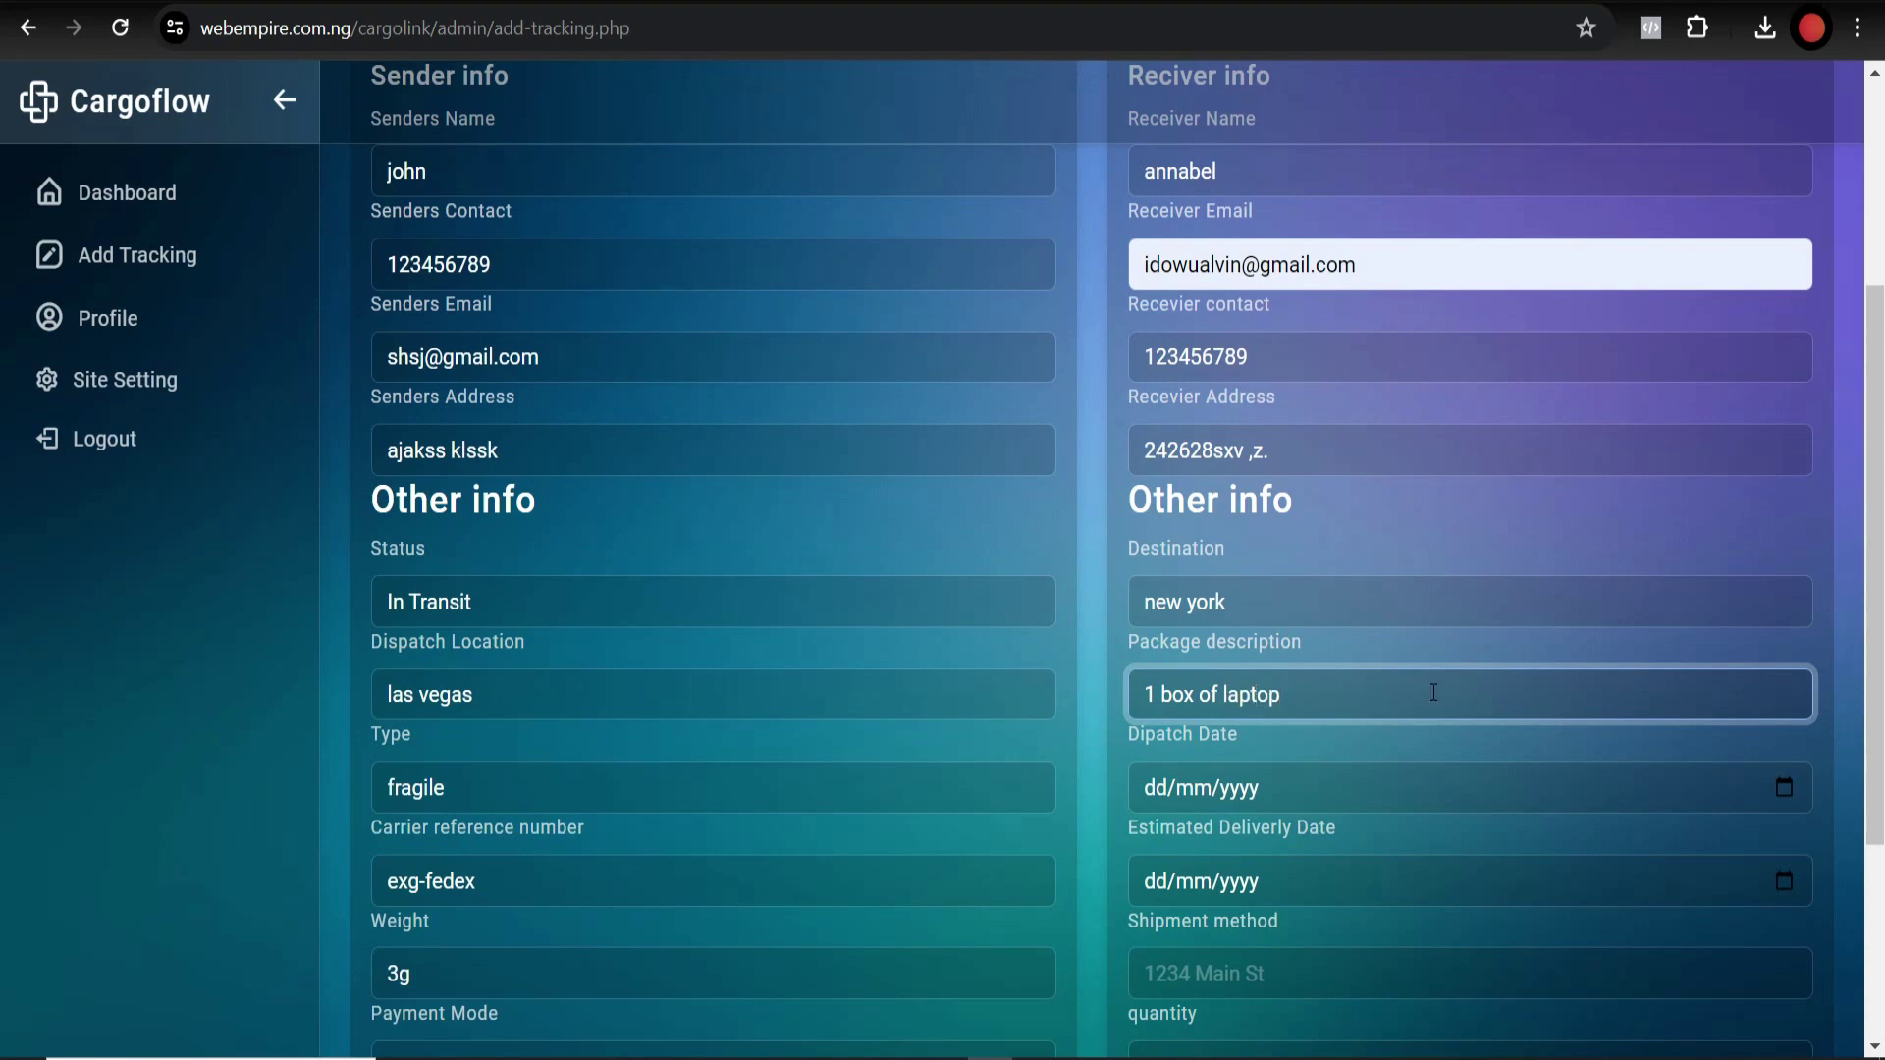
{"action": "scroll", "coordinate": [1434, 744], "scroll_direction": "down", "scroll_amount": 2}
Set the dispatch date to 14/05/2024 and the estimated delivery date to 25/05/2024.
{"action": "left_click", "coordinate": [1277, 603]}
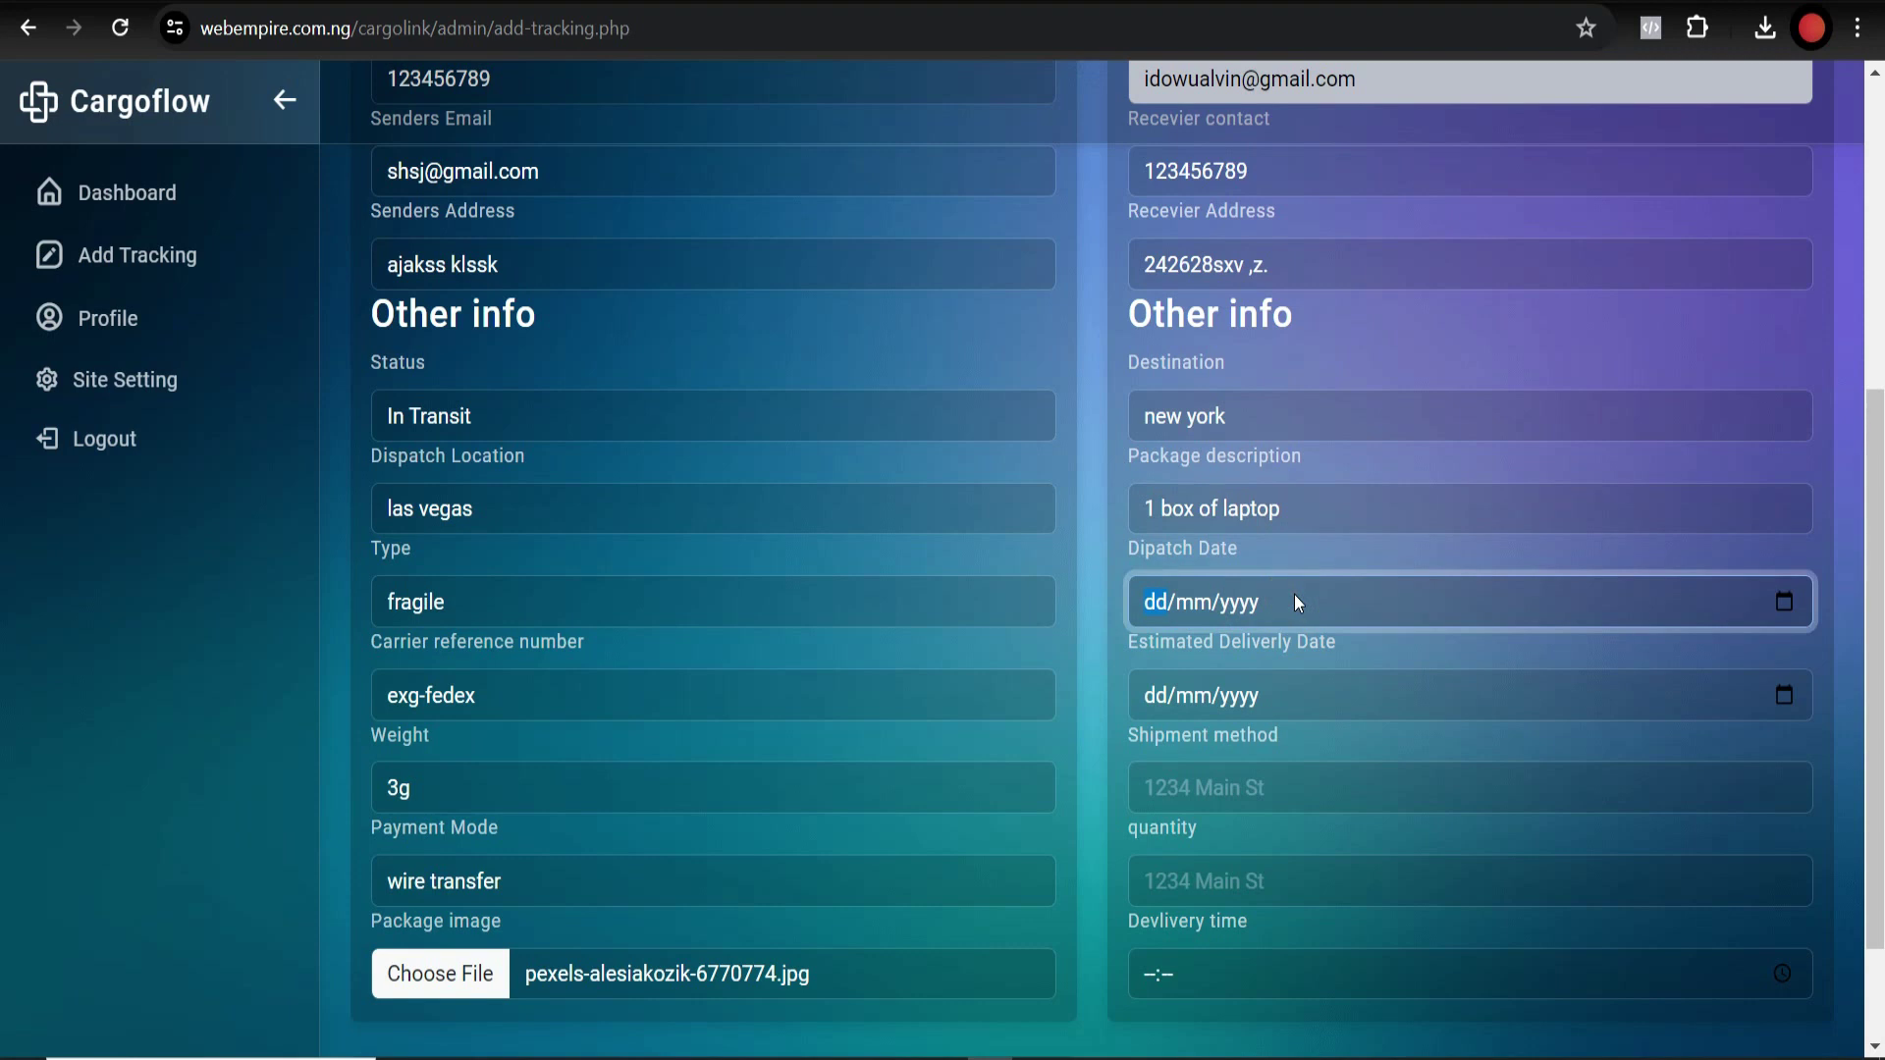
{"action": "left_click", "coordinate": [1785, 601]}
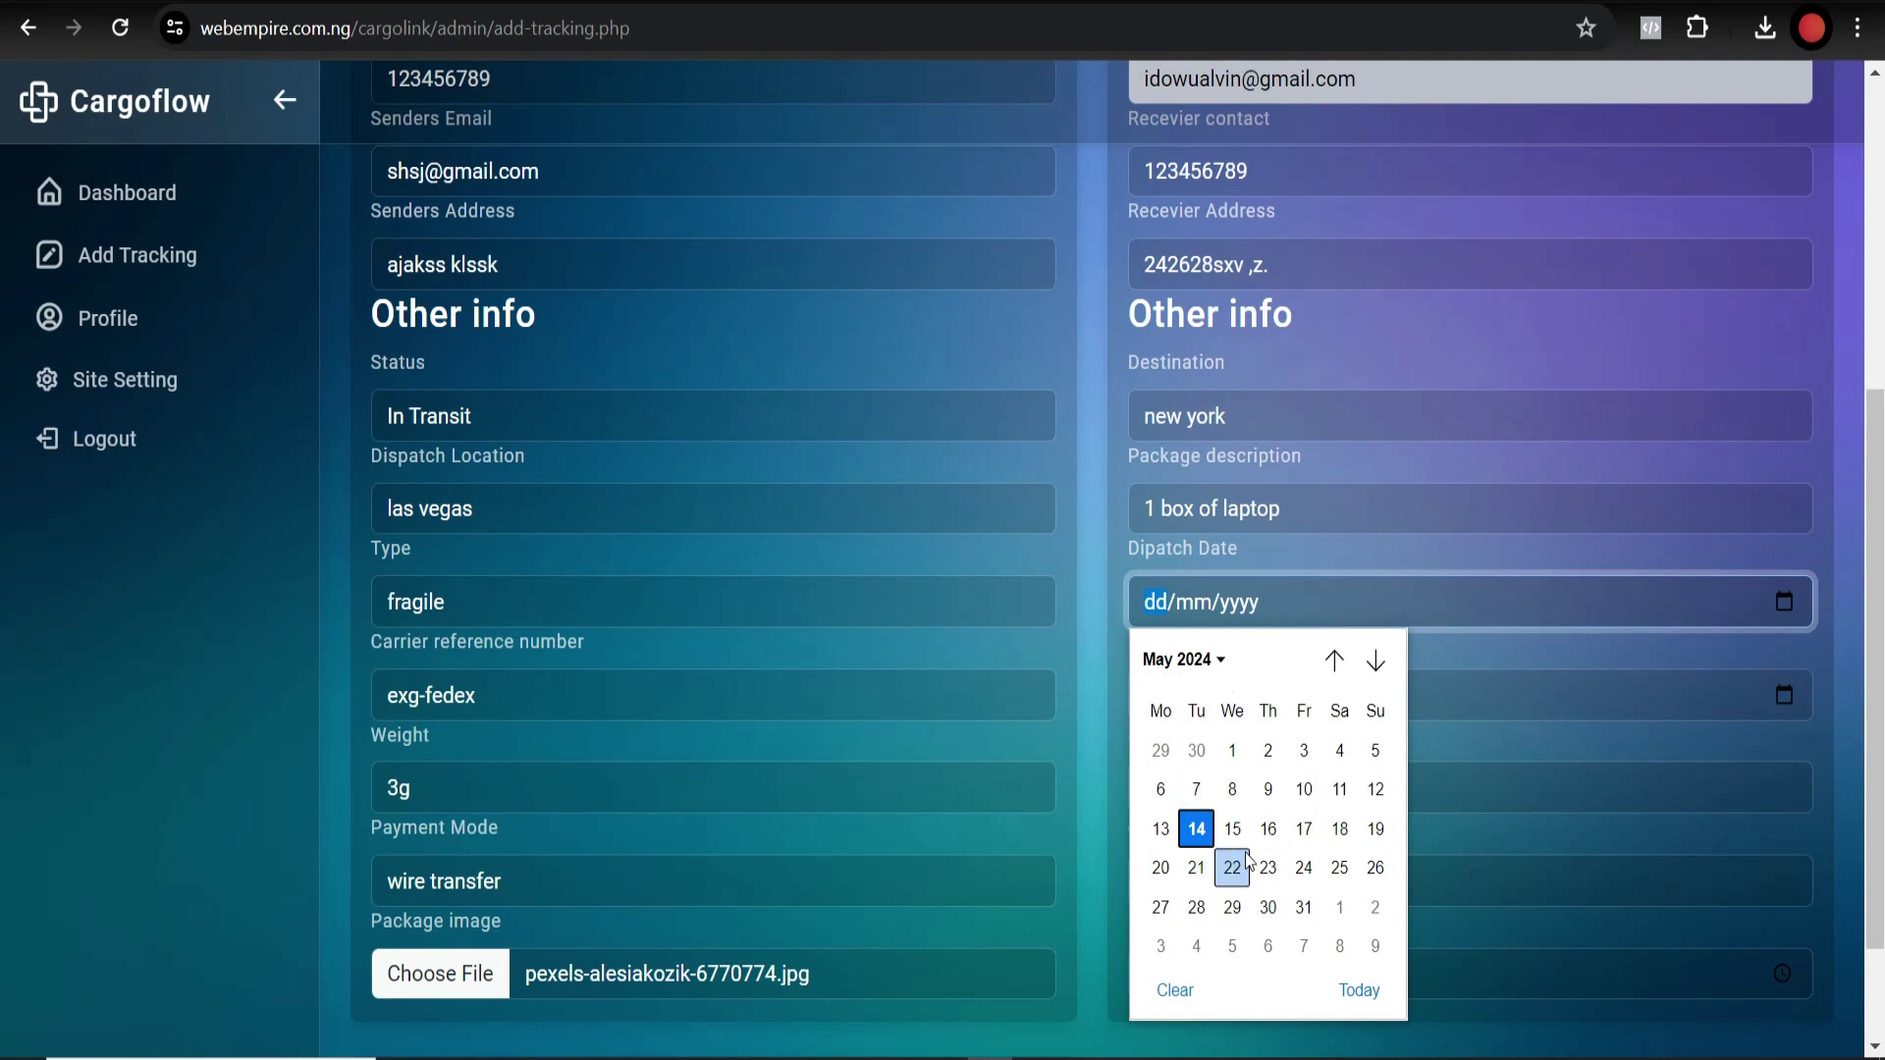
{"action": "left_click", "coordinate": [1197, 833]}
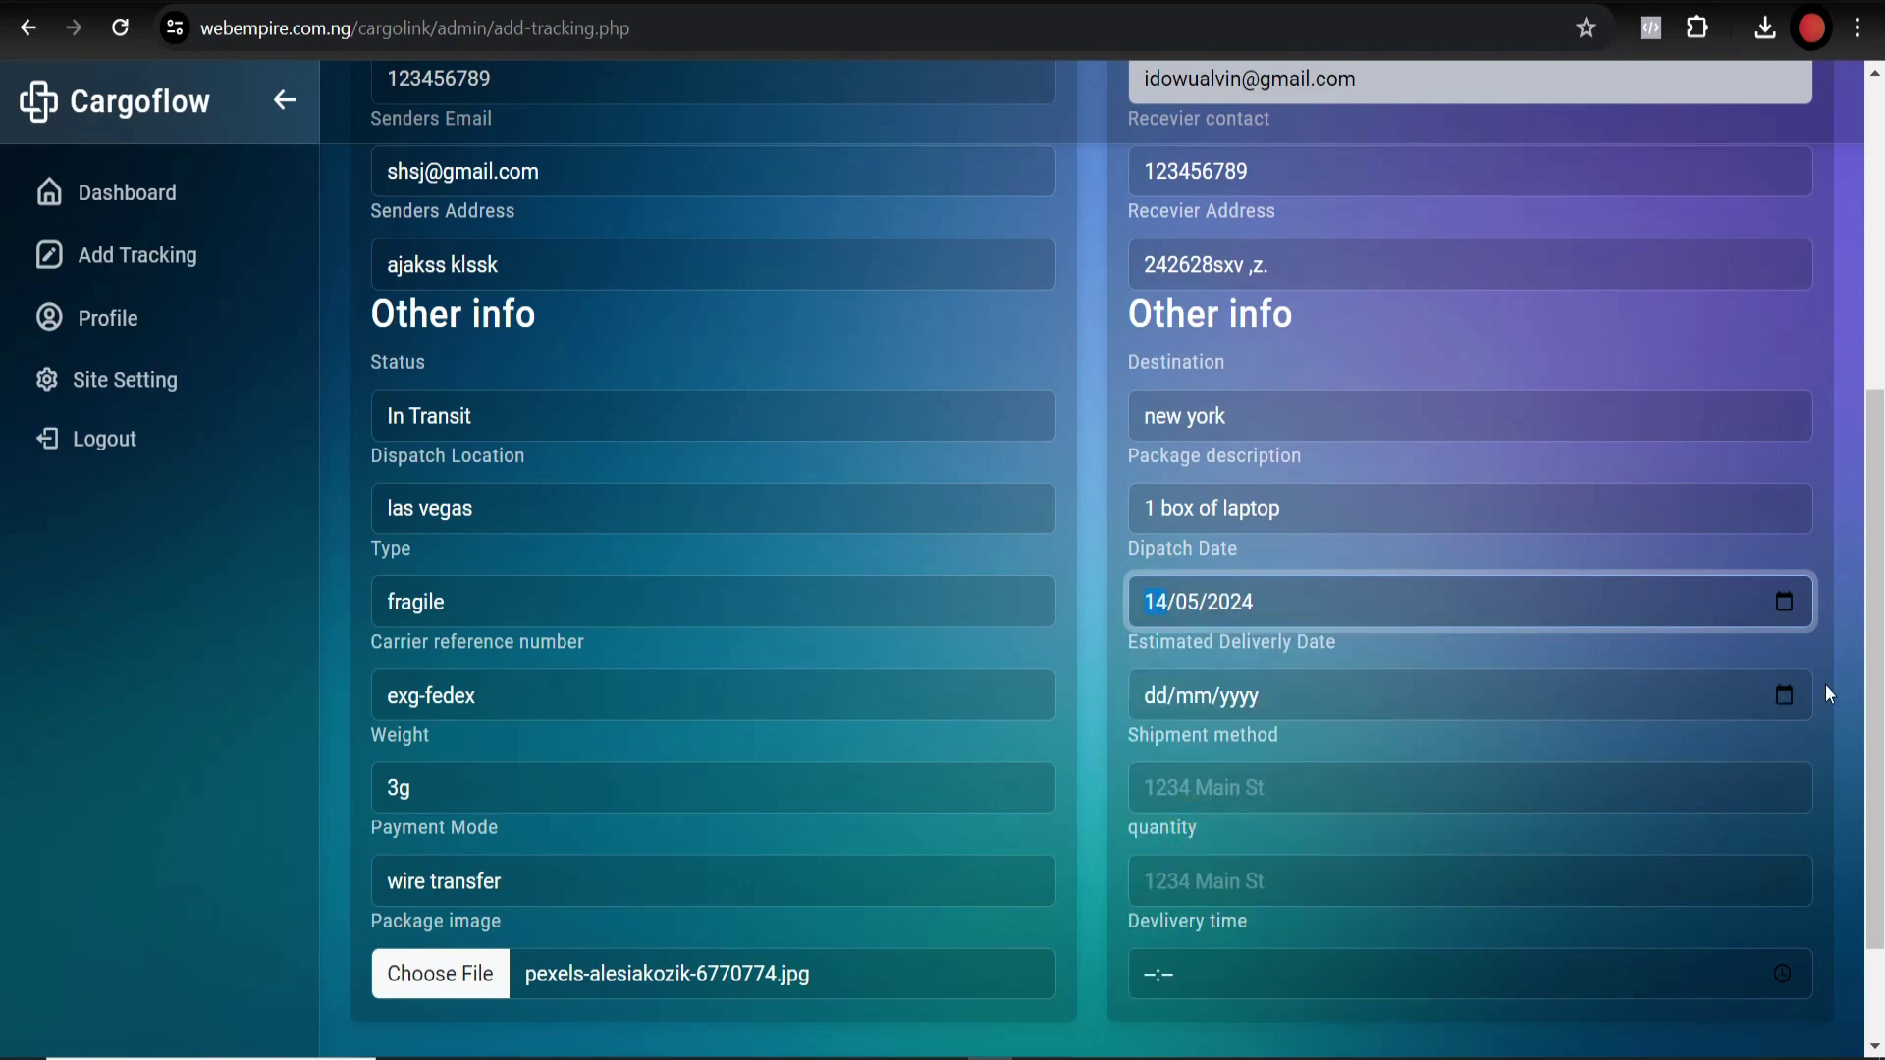
{"action": "left_click", "coordinate": [1784, 695]}
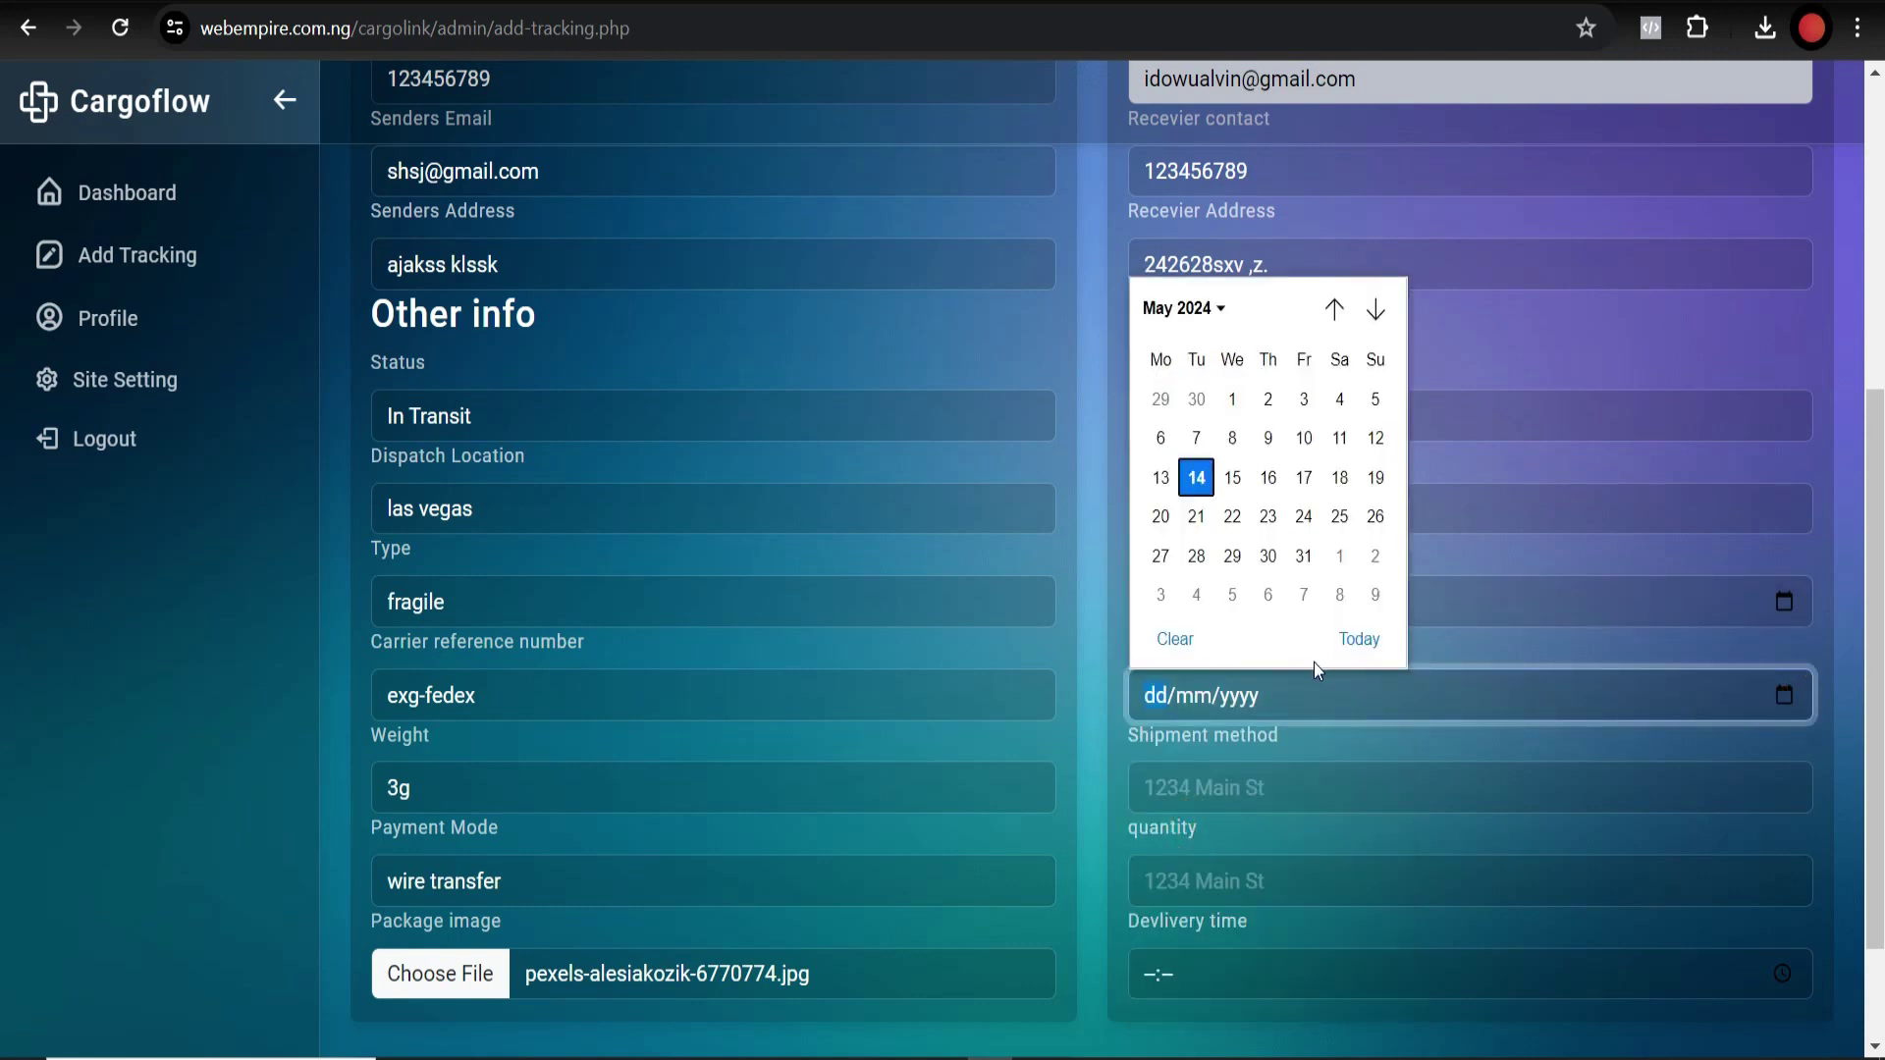
{"action": "left_click", "coordinate": [1494, 667]}
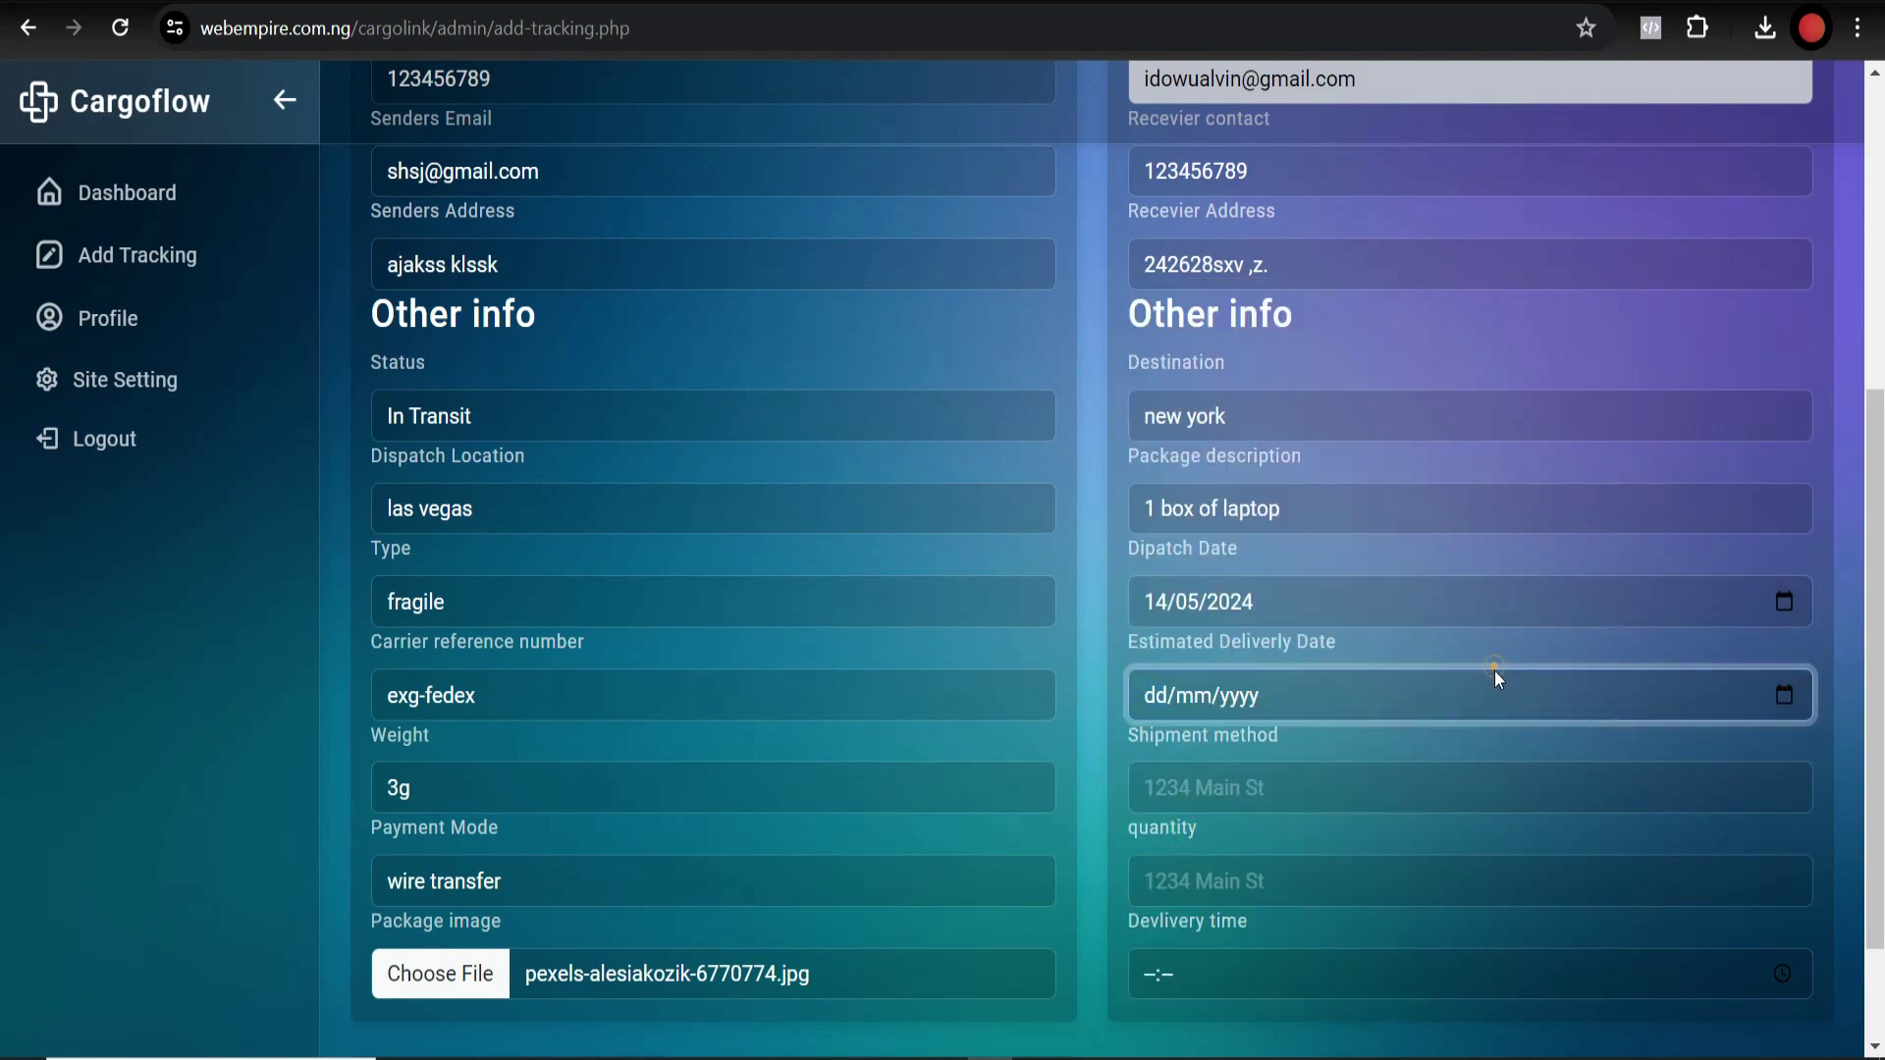
{"action": "left_click", "coordinate": [1779, 693]}
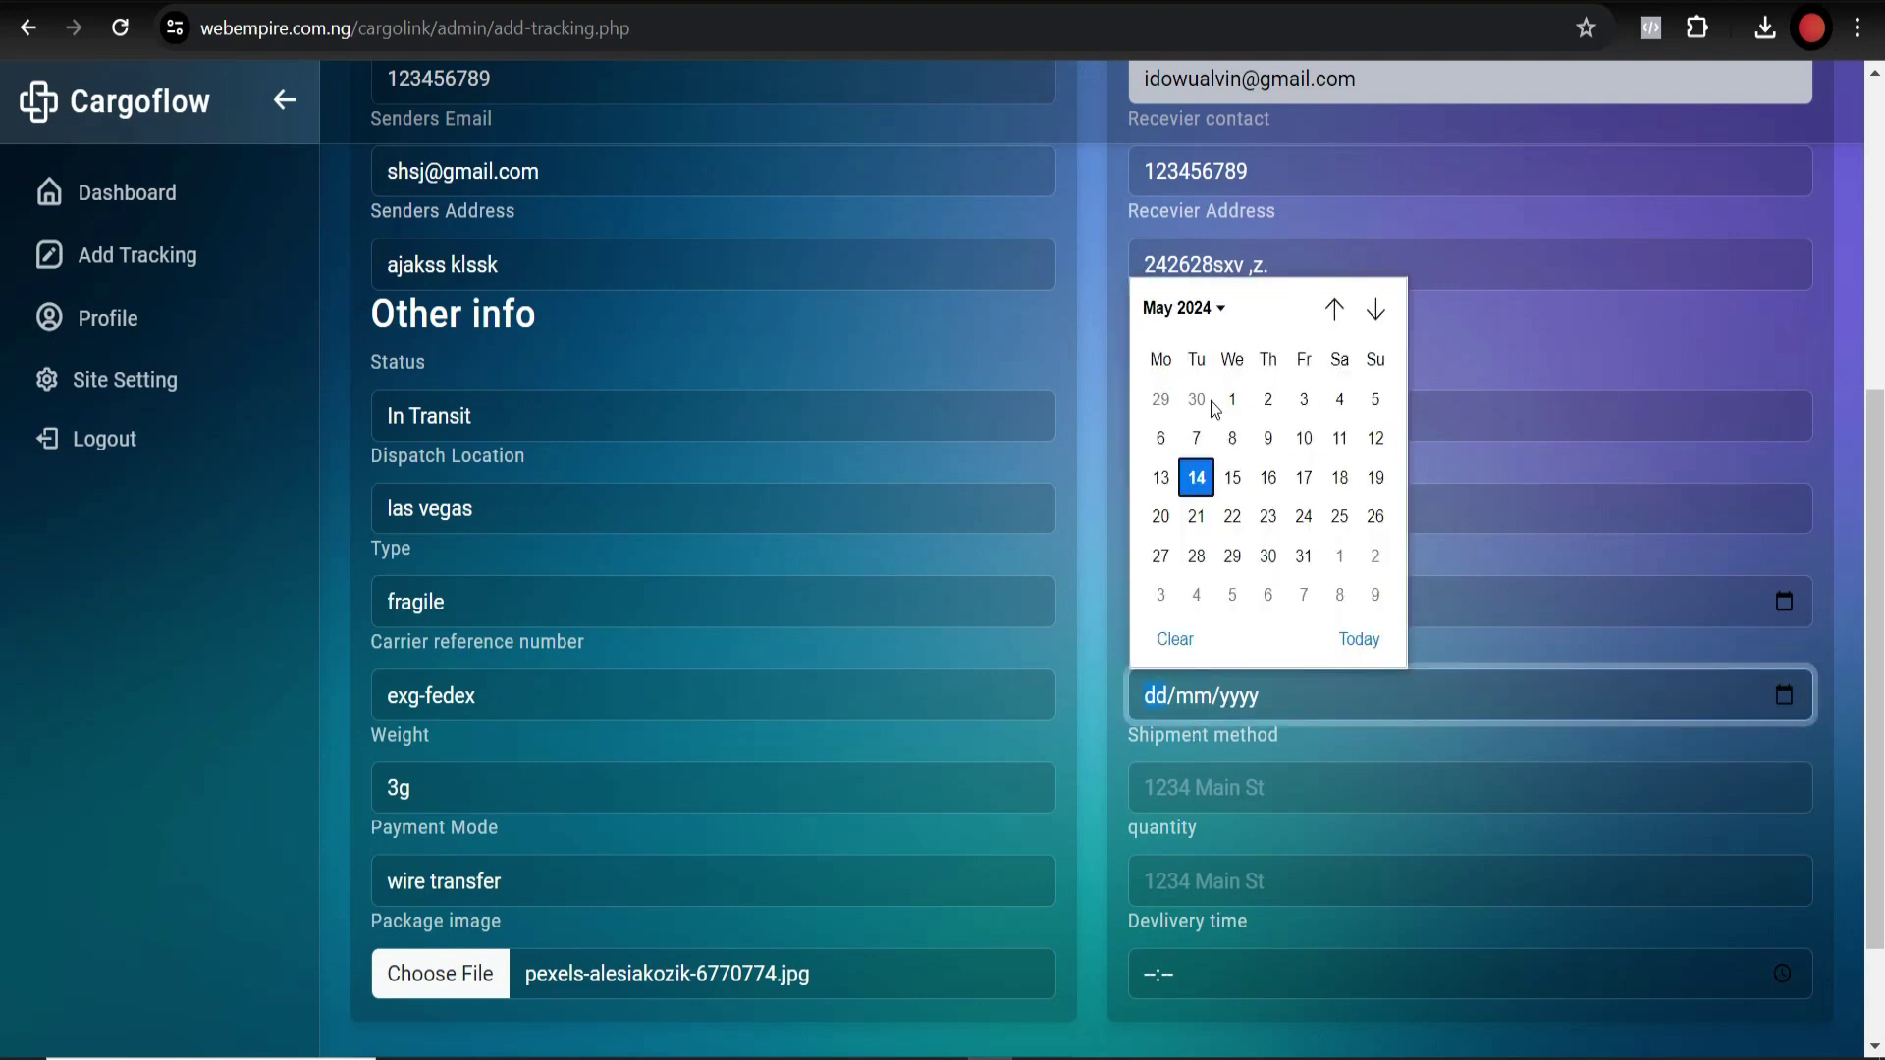
{"action": "left_click", "coordinate": [1341, 518]}
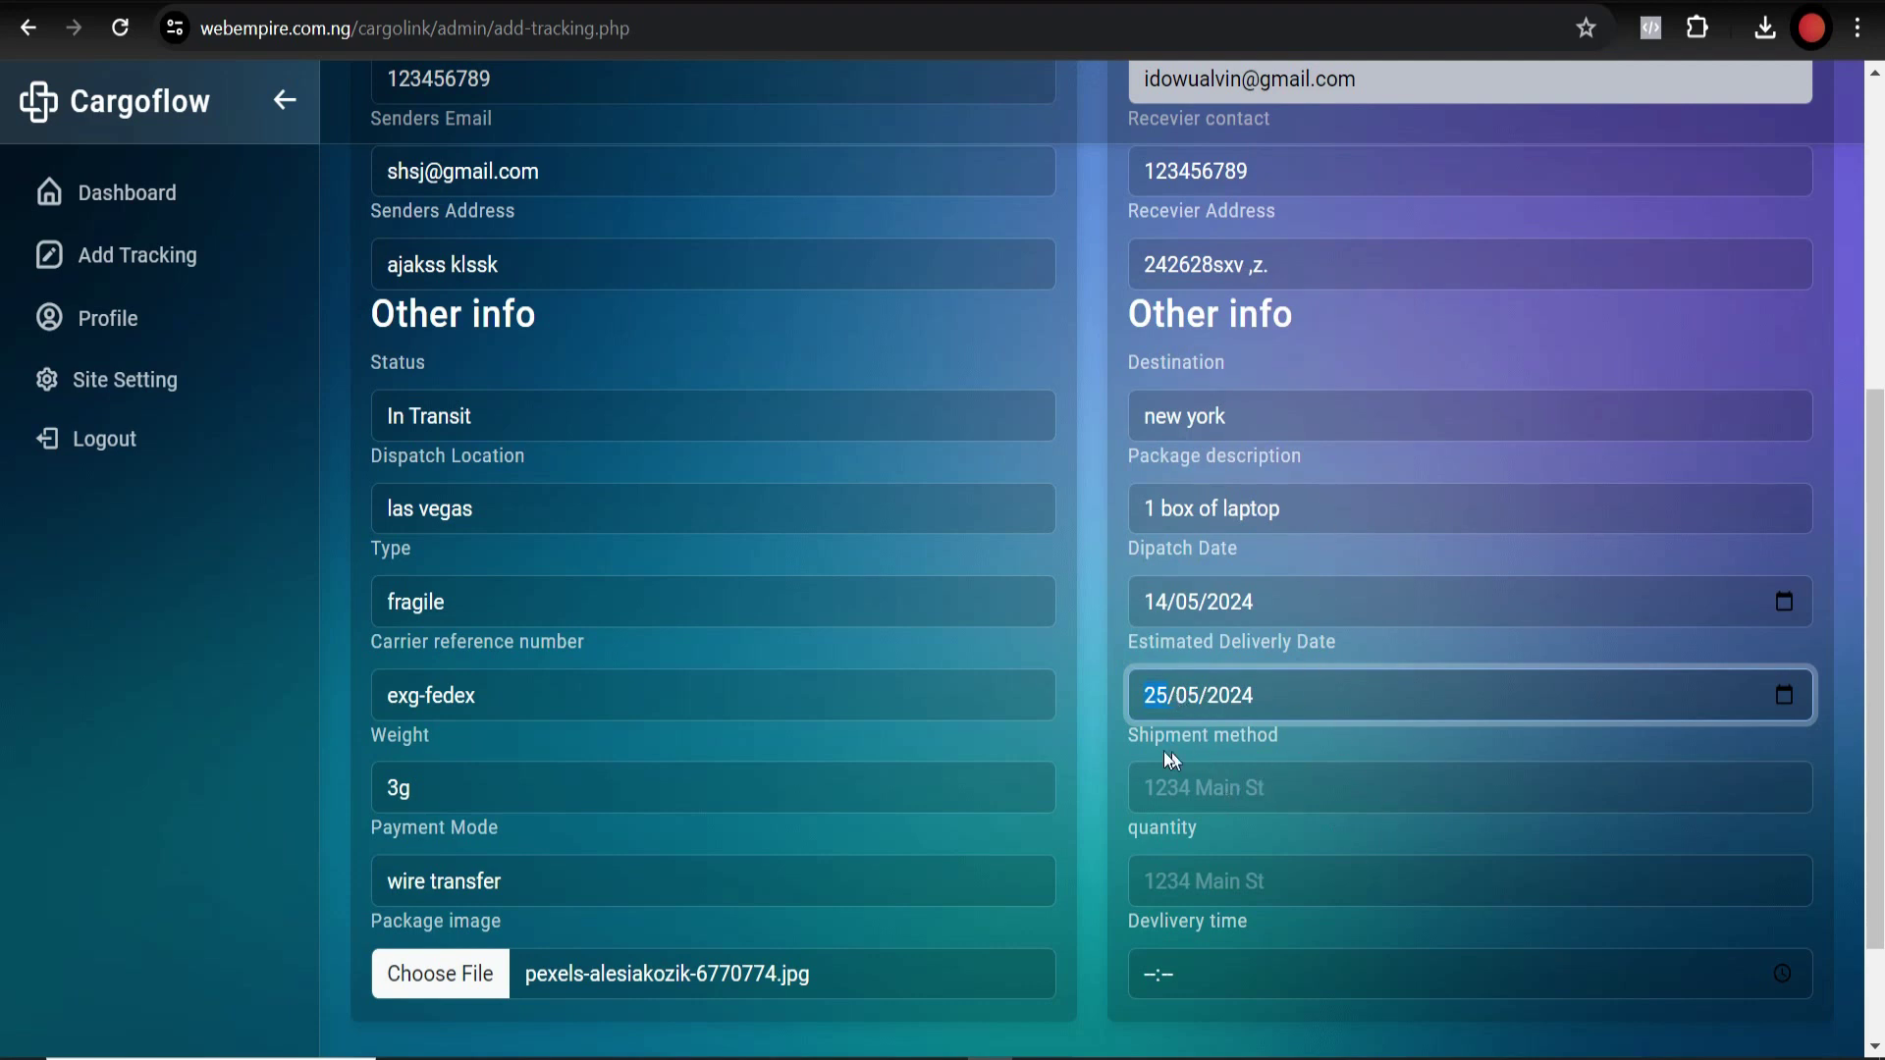
Enter 'land' as the shipment method and 1 as the quantity.
{"action": "left_click", "coordinate": [1220, 790]}
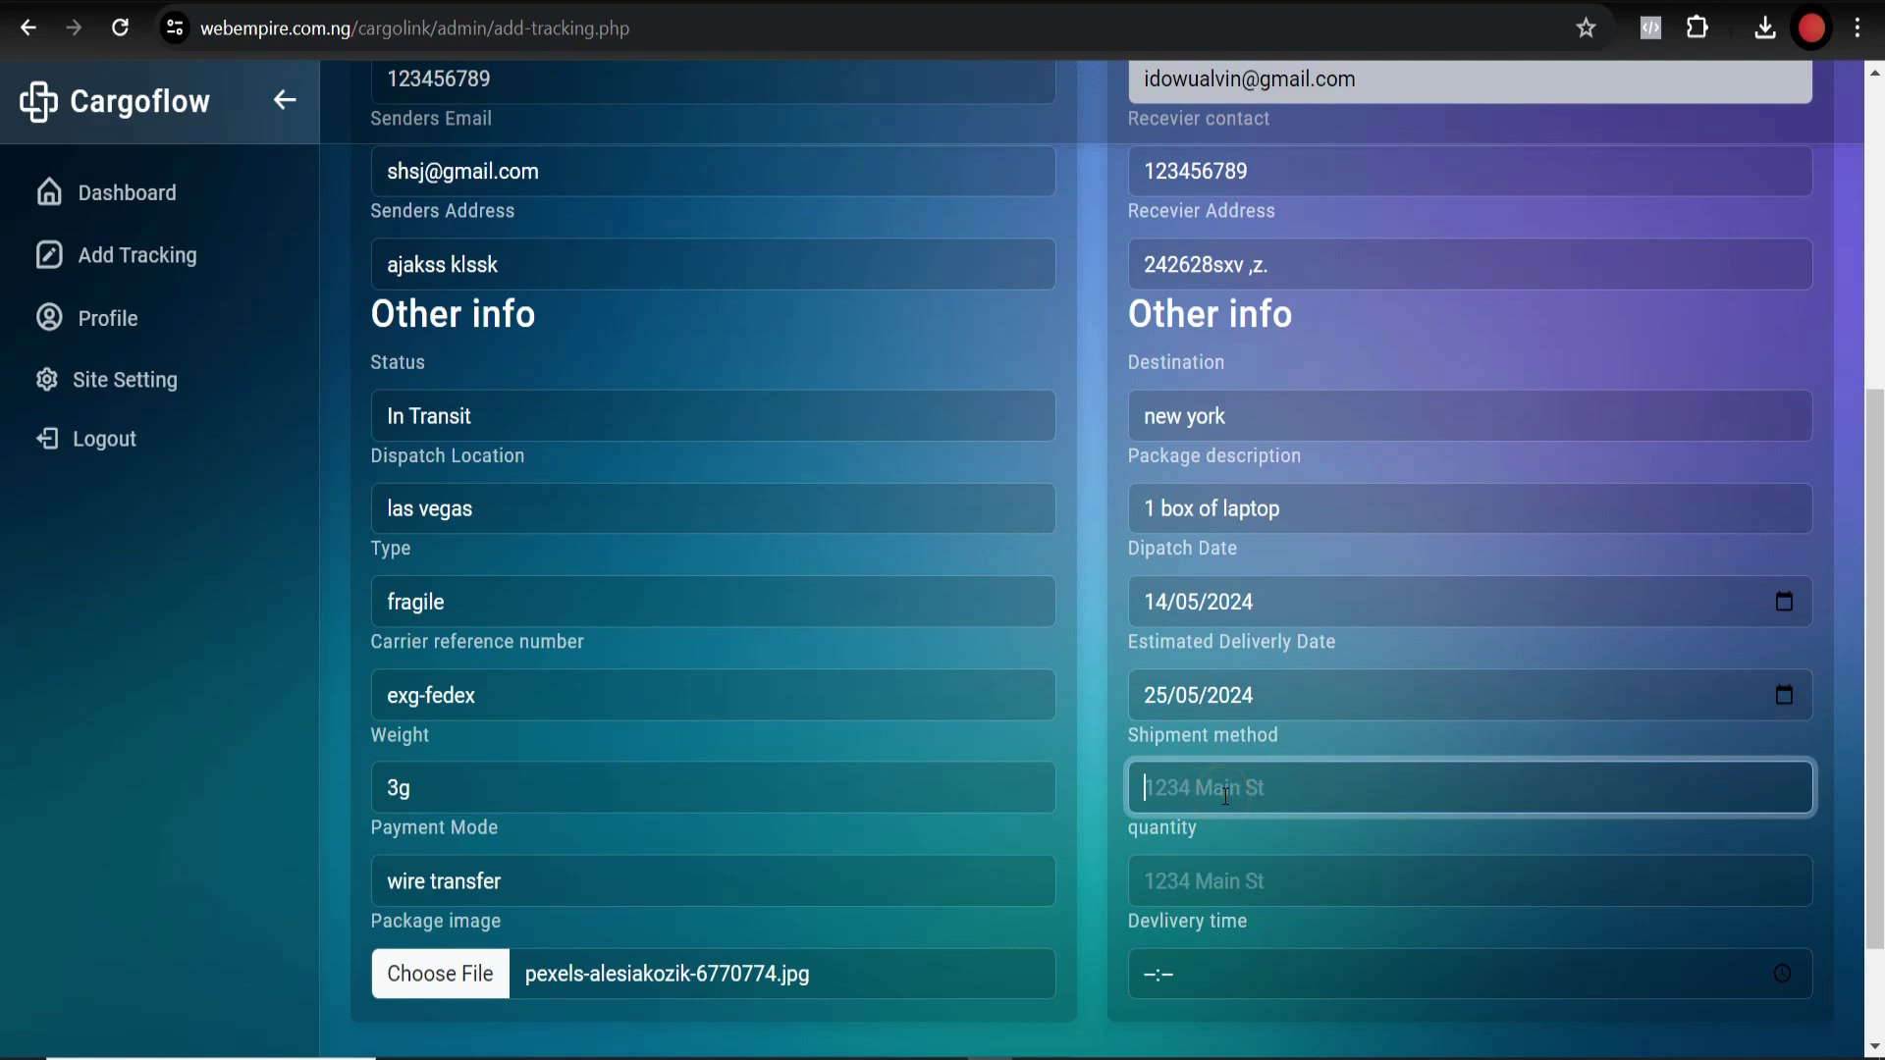
{"action": "type", "text": "land"}
{"action": "left_click", "coordinate": [1178, 884]}
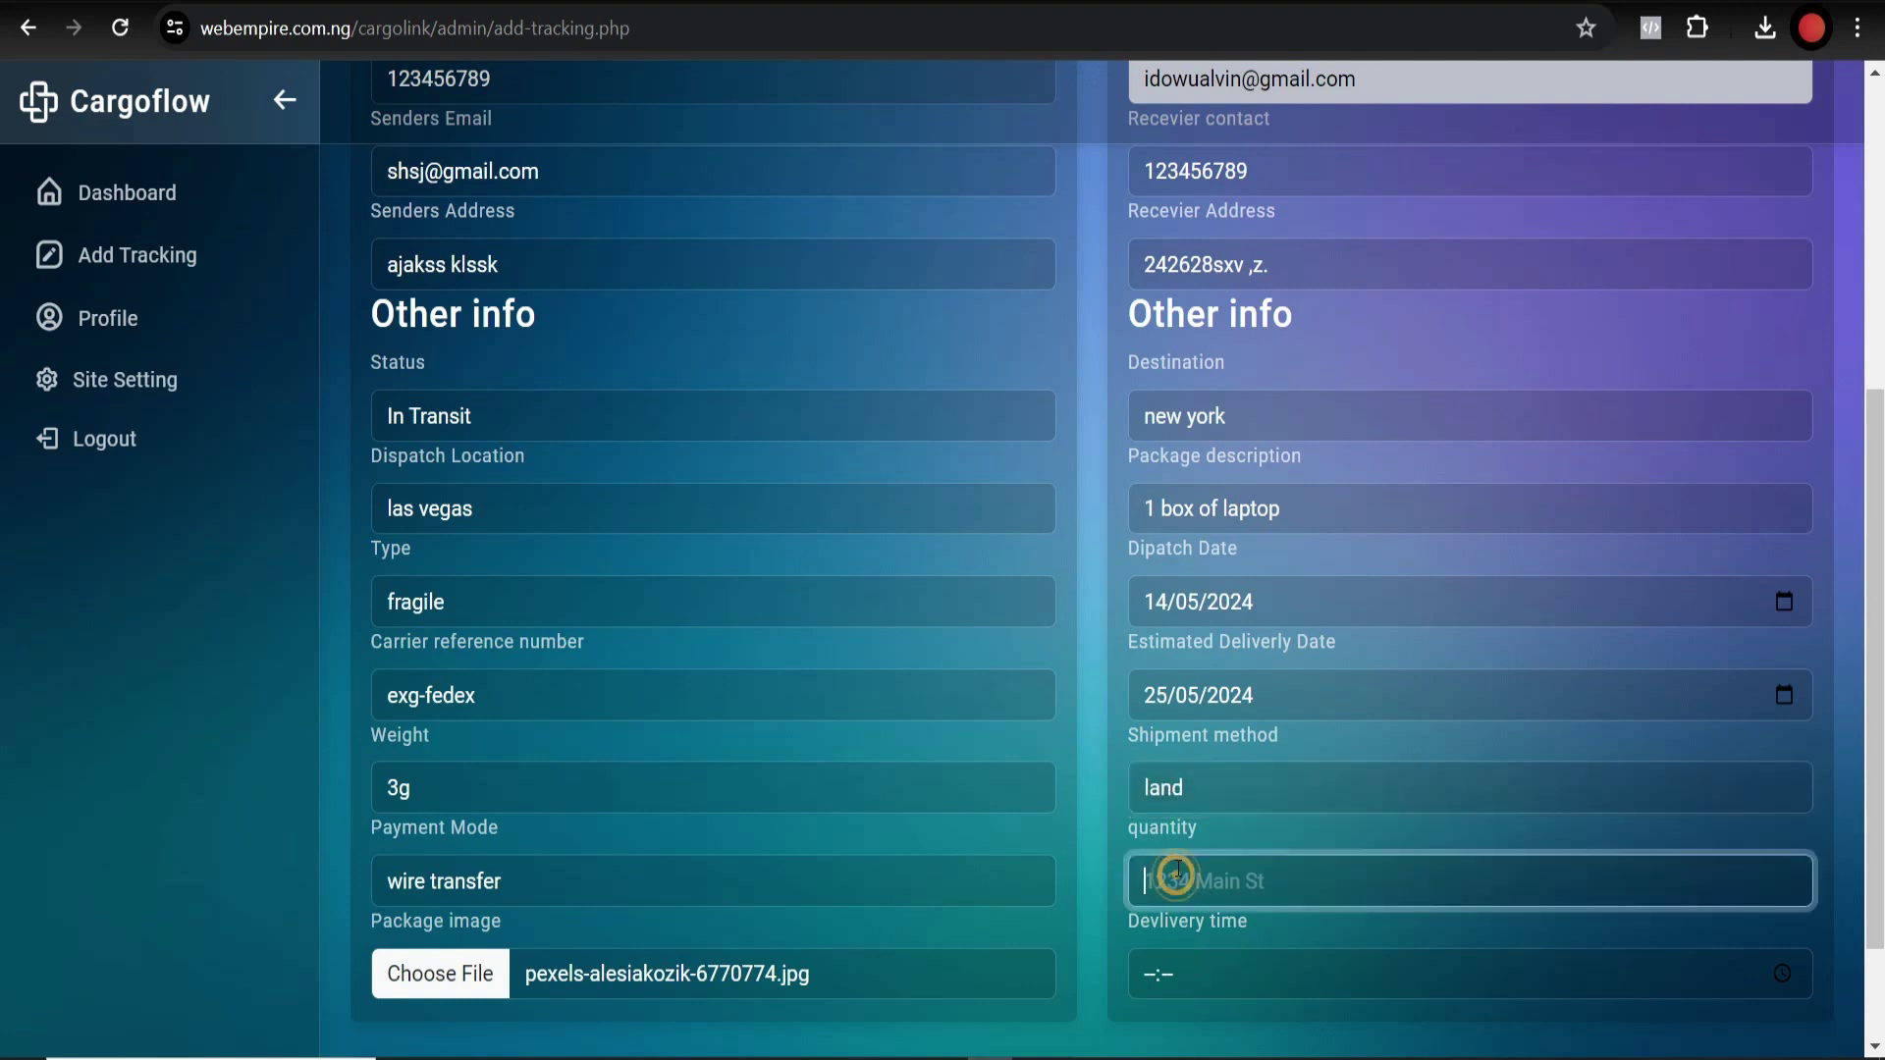
{"action": "type", "text": "1"}
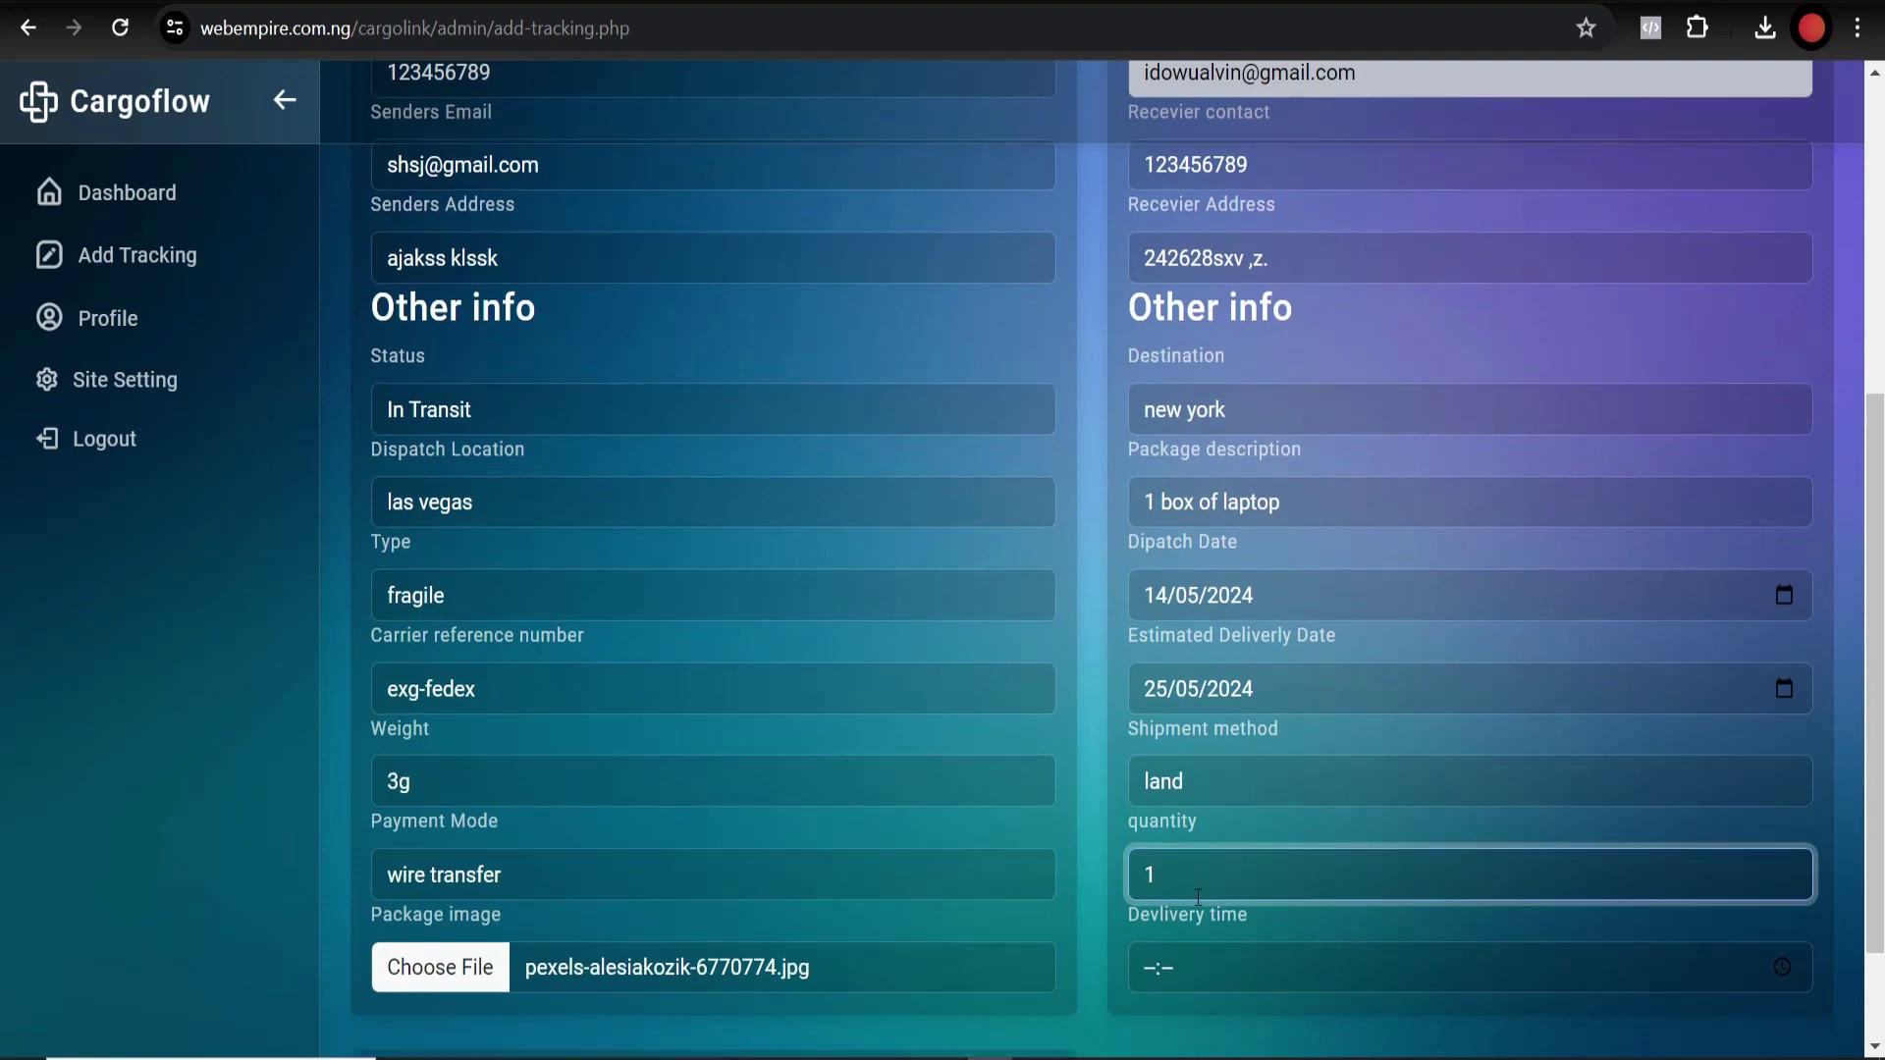
{"action": "scroll", "coordinate": [1208, 870], "scroll_direction": "down", "scroll_amount": 3}
Set the delivery time to 13:31 and submit the shipment record.
{"action": "left_click", "coordinate": [1291, 813]}
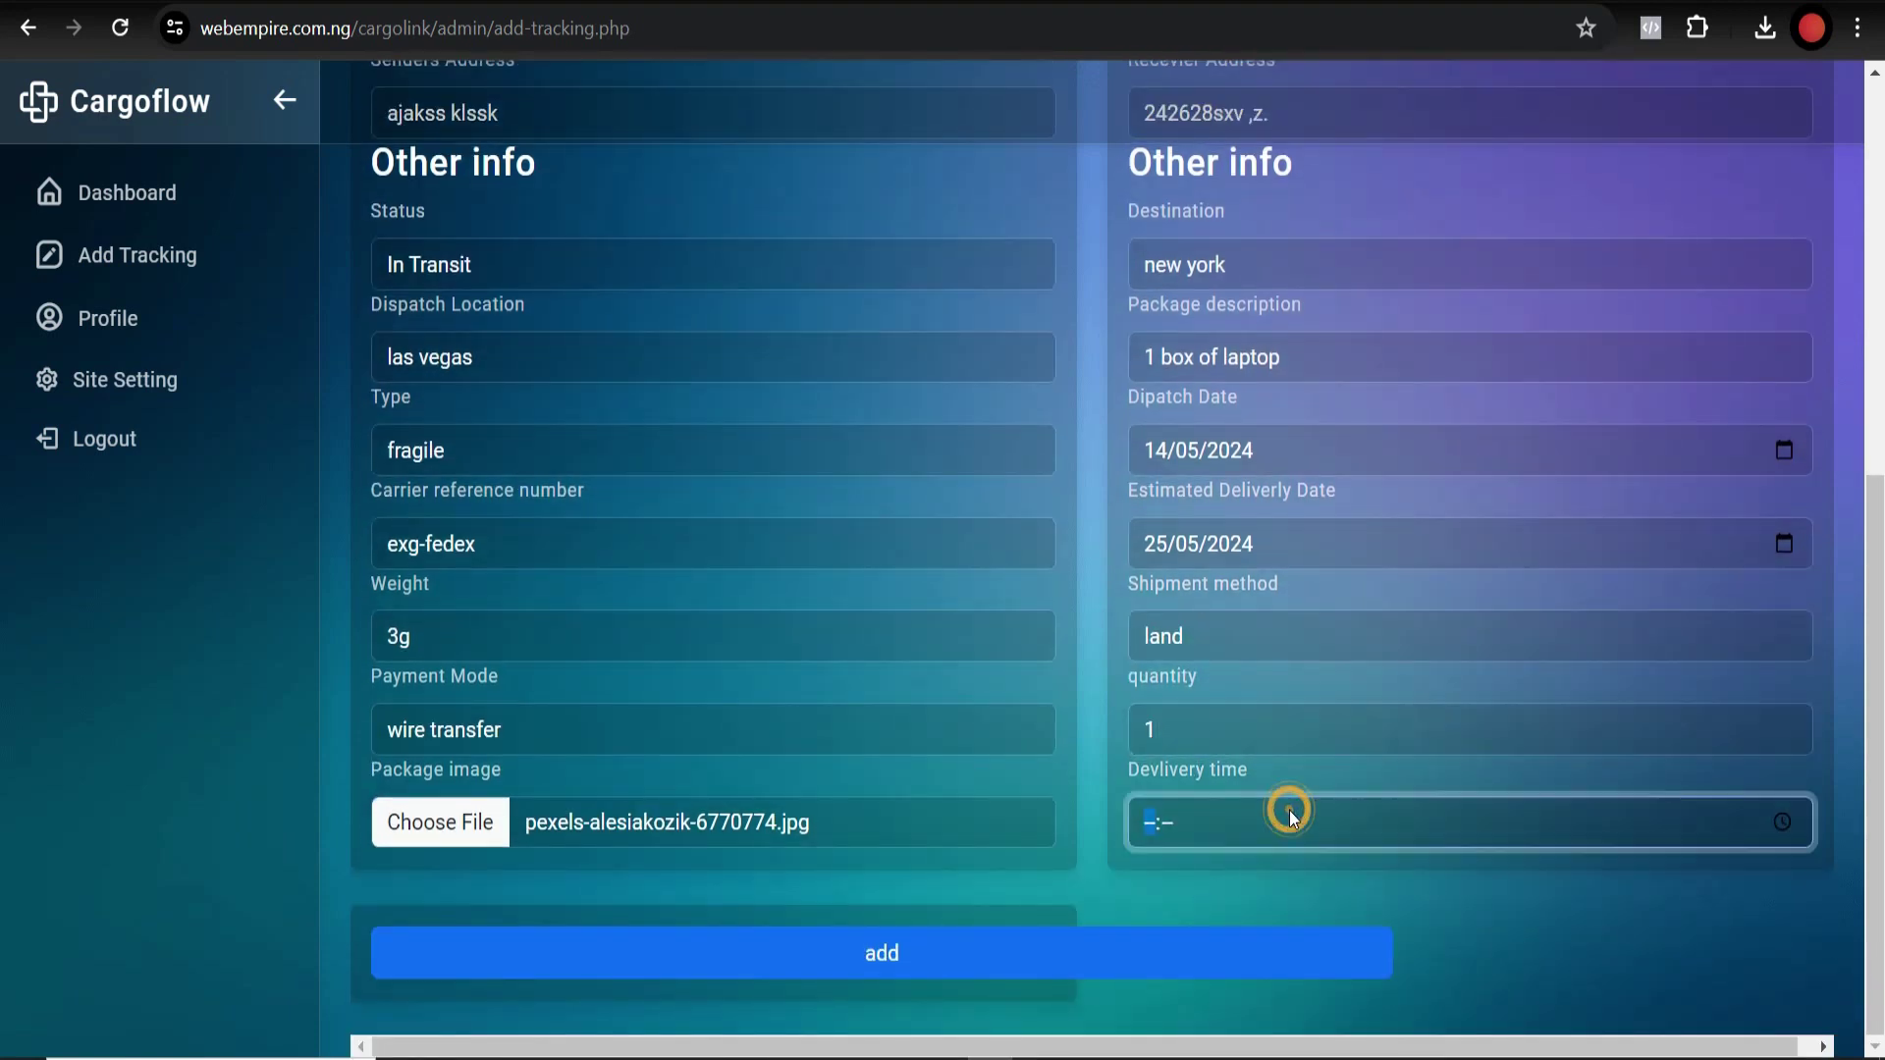
{"action": "left_click", "coordinate": [1784, 823]}
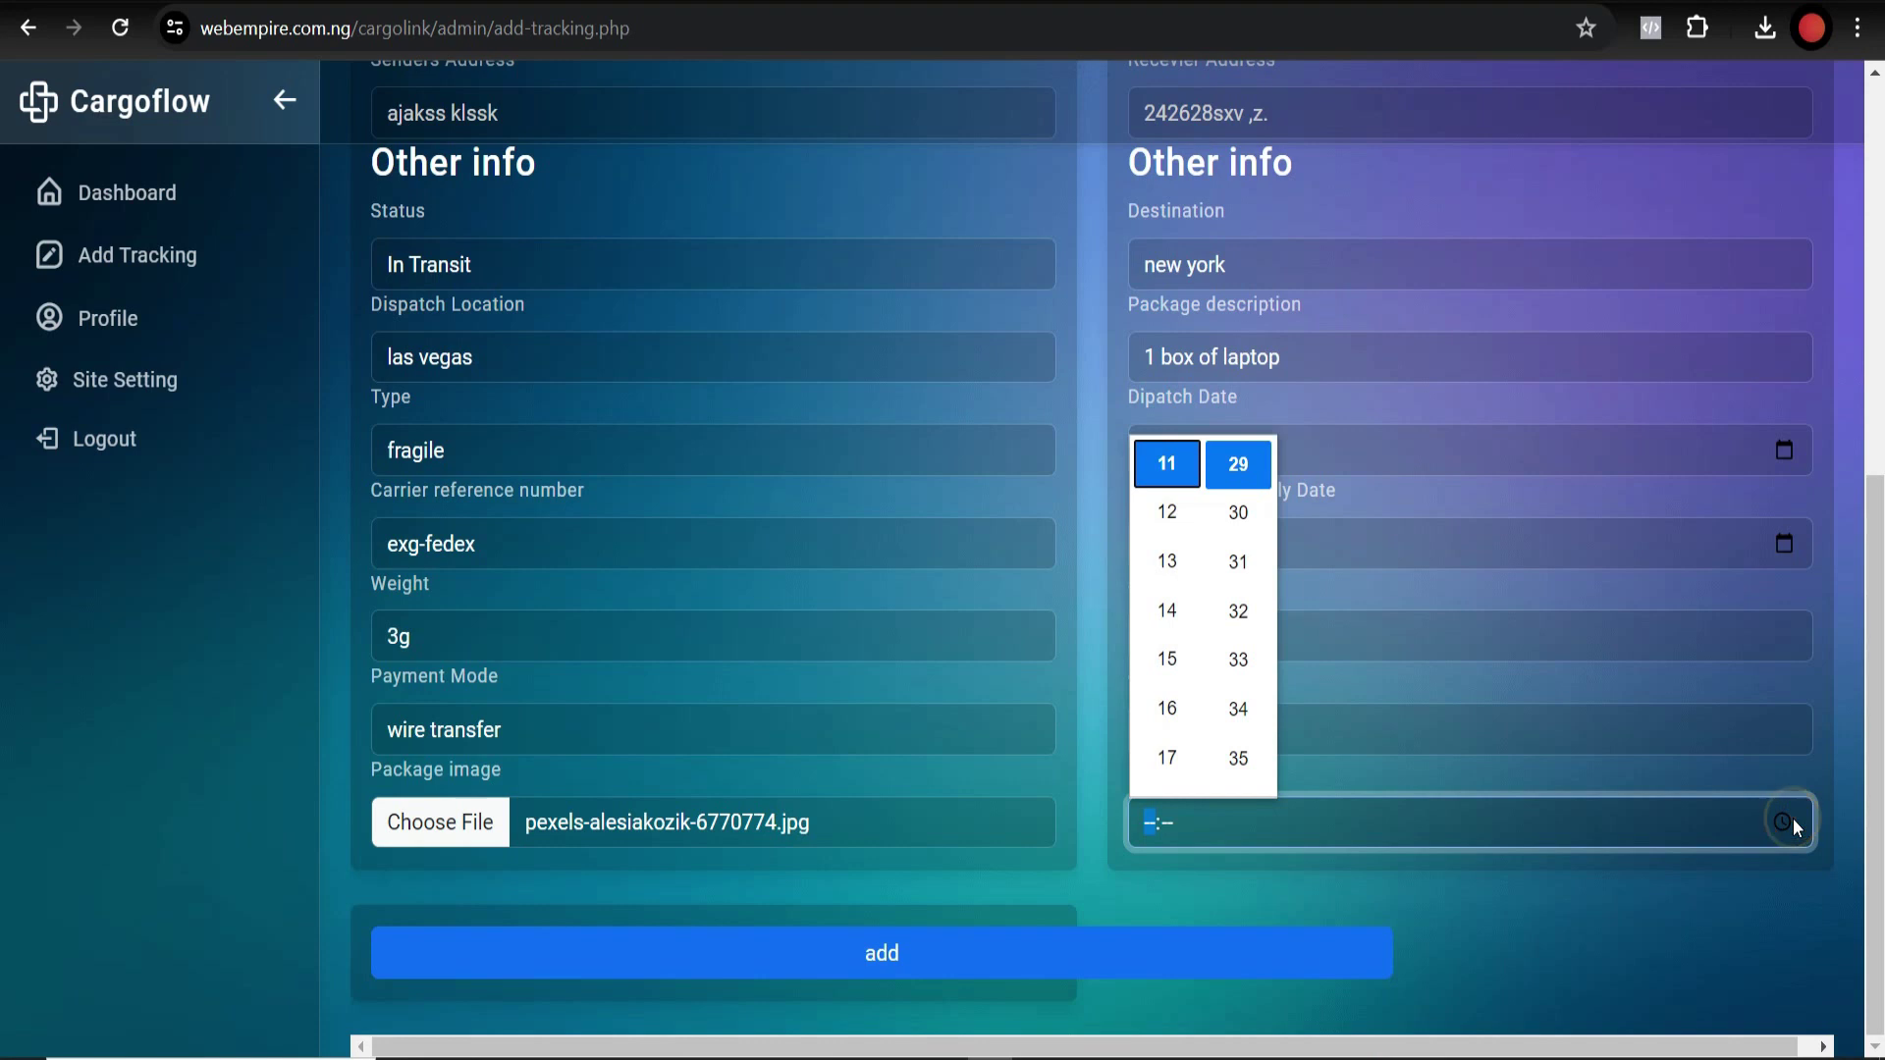
{"action": "left_click", "coordinate": [1178, 573]}
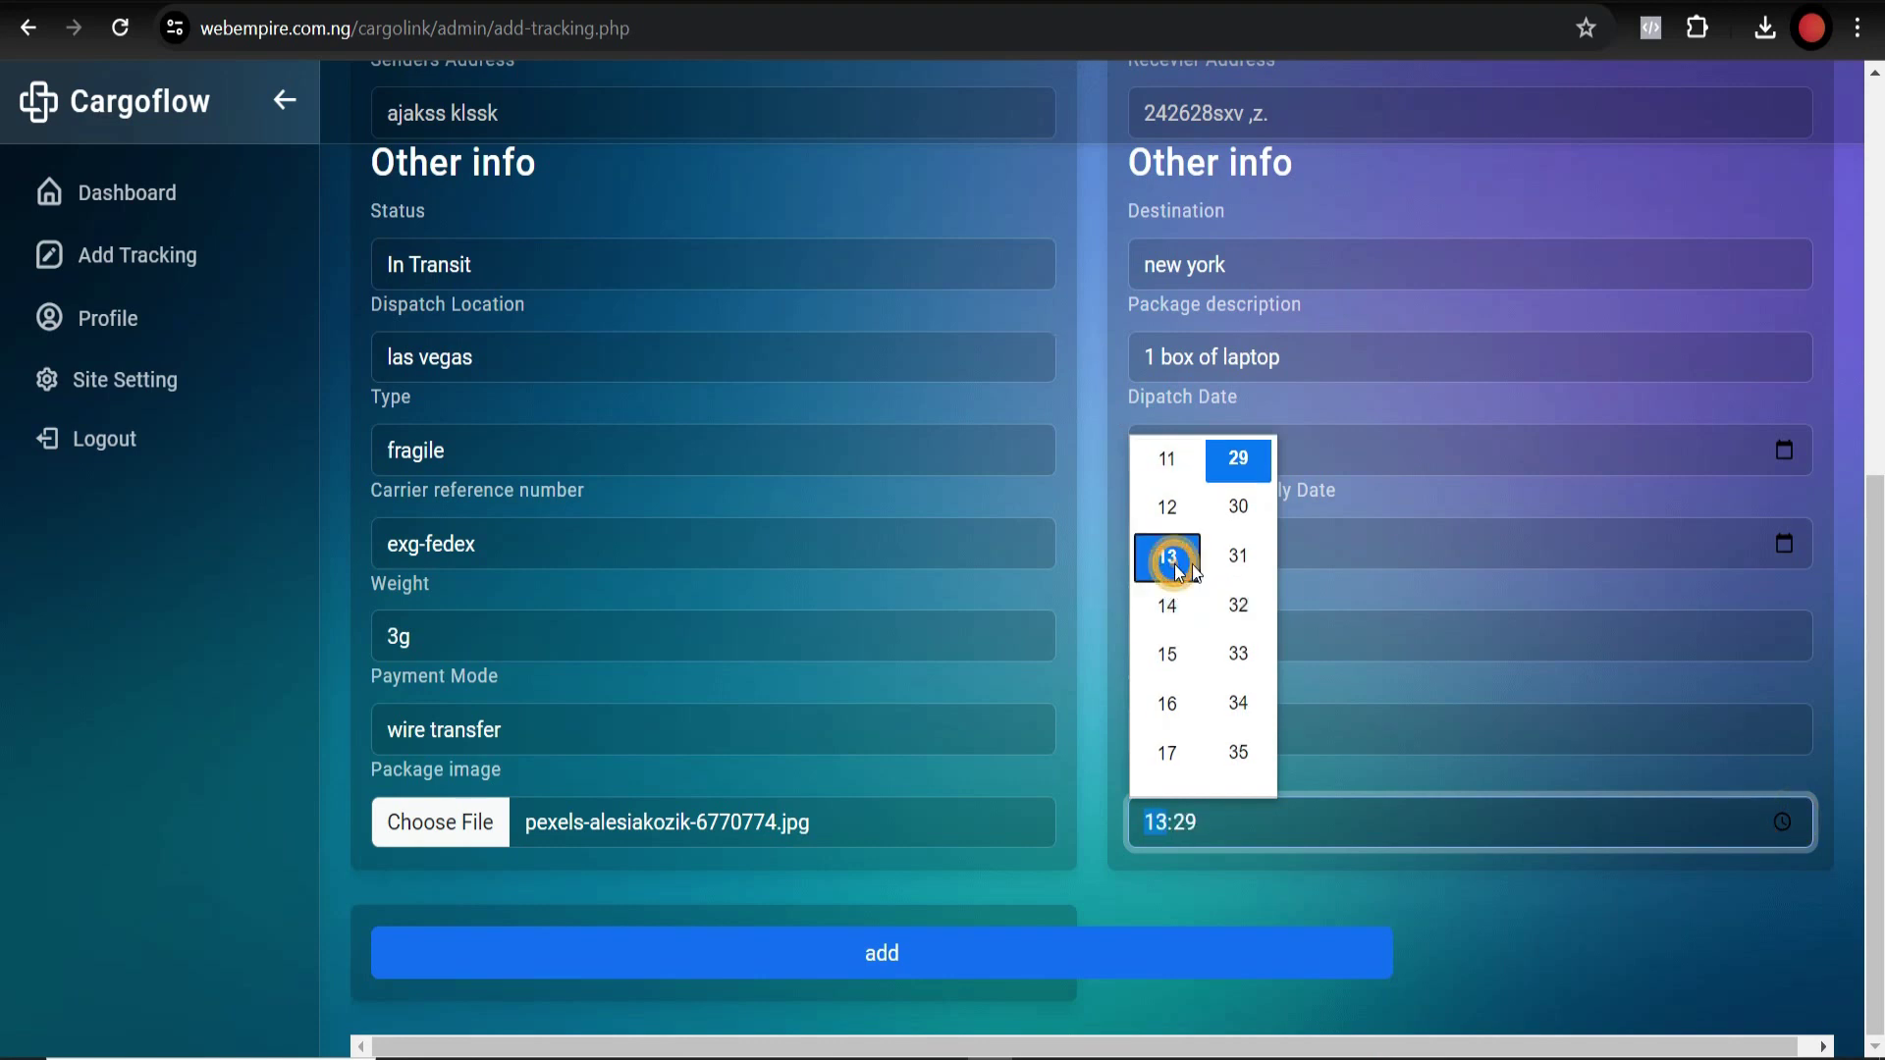
{"action": "left_click", "coordinate": [1238, 558]}
{"action": "left_click", "coordinate": [1261, 842]}
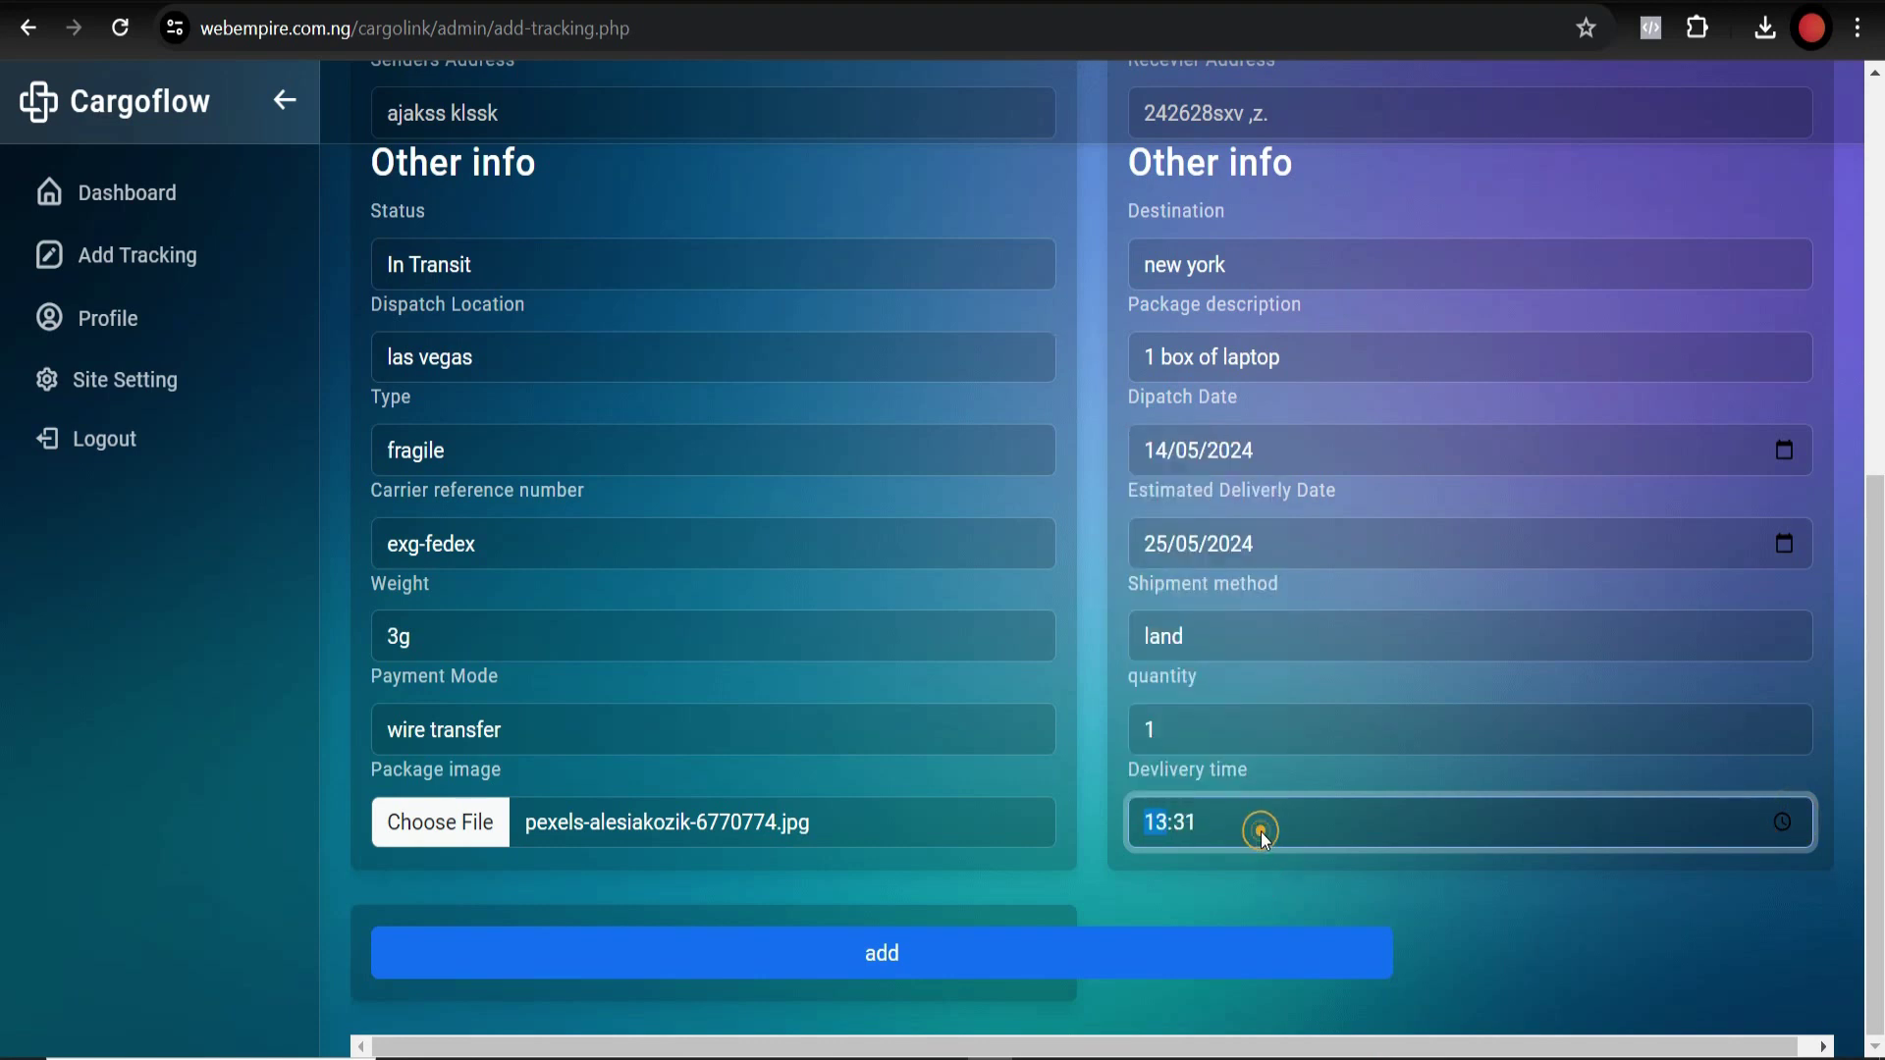
{"action": "left_click", "coordinate": [881, 957]}
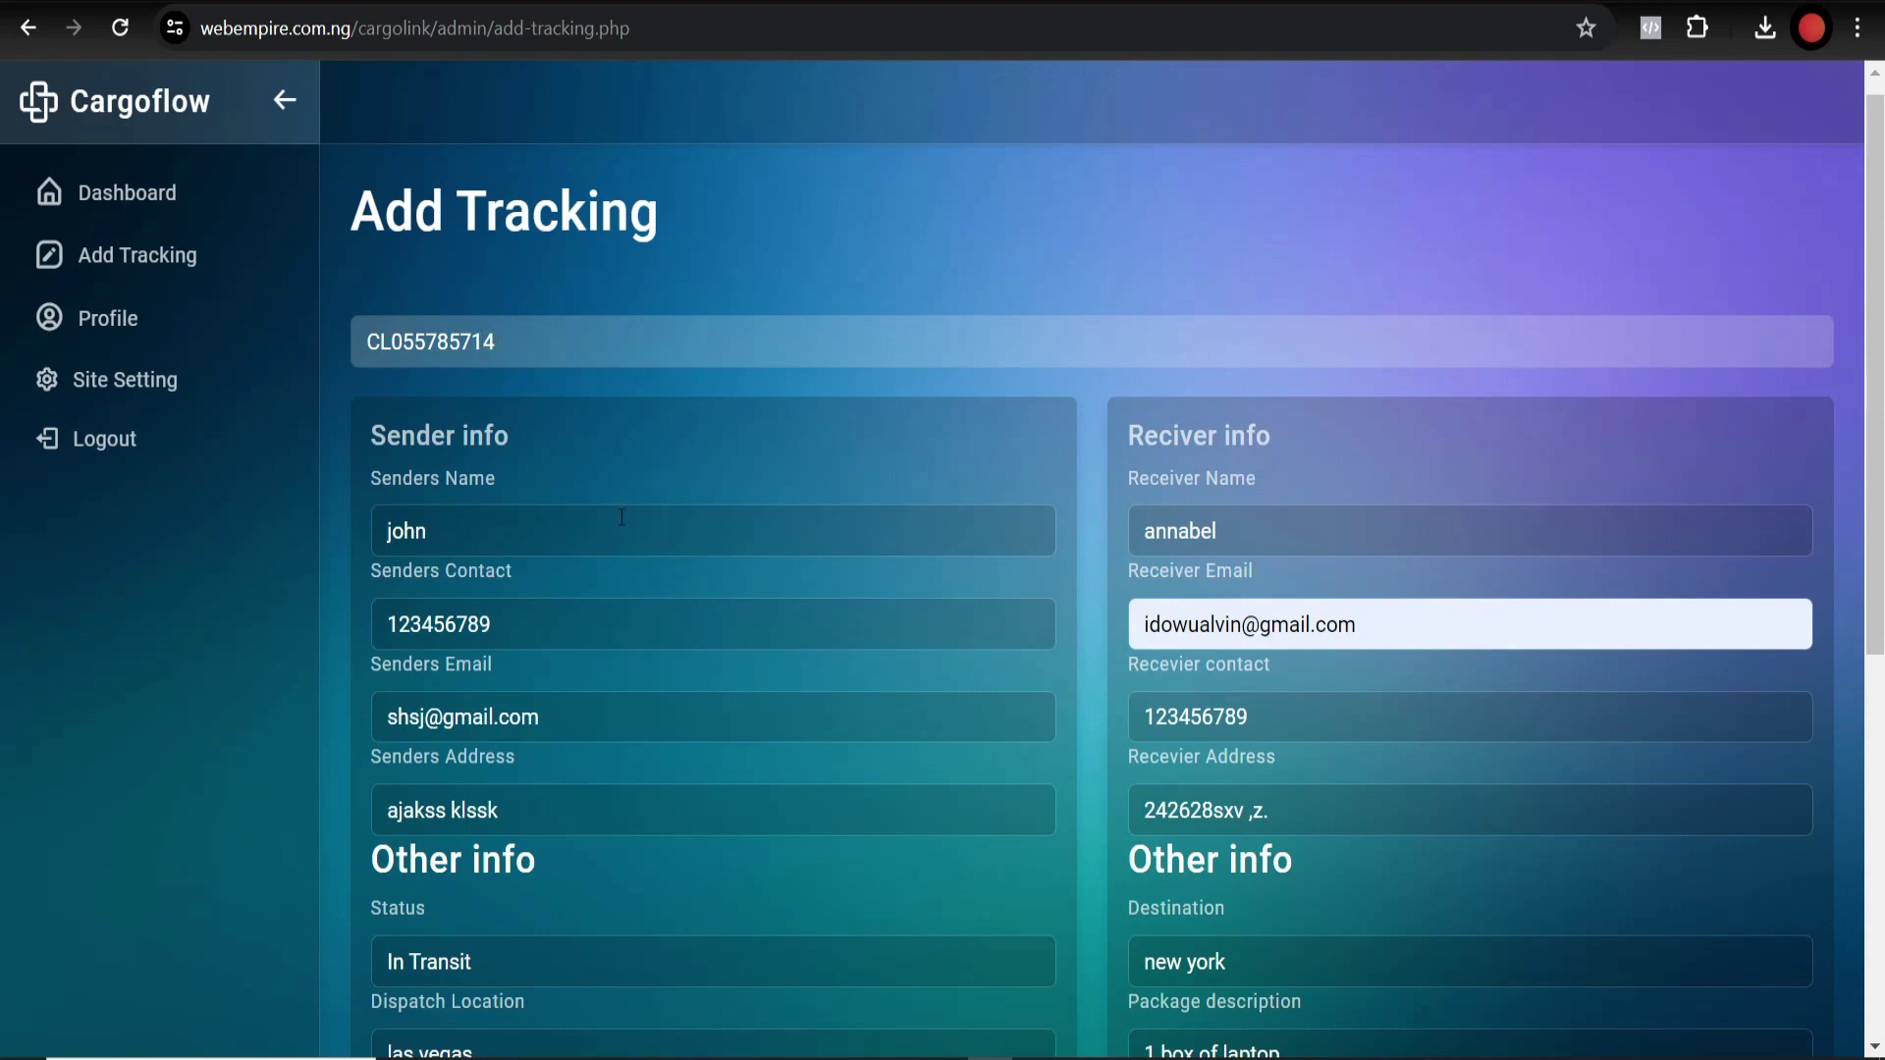
Submit the shipment with 'add', copy the new tracking code, and switch to the tracking.php tab.
{"action": "scroll", "coordinate": [620, 516], "scroll_direction": "down", "scroll_amount": 7}
{"action": "left_click", "coordinate": [892, 963]}
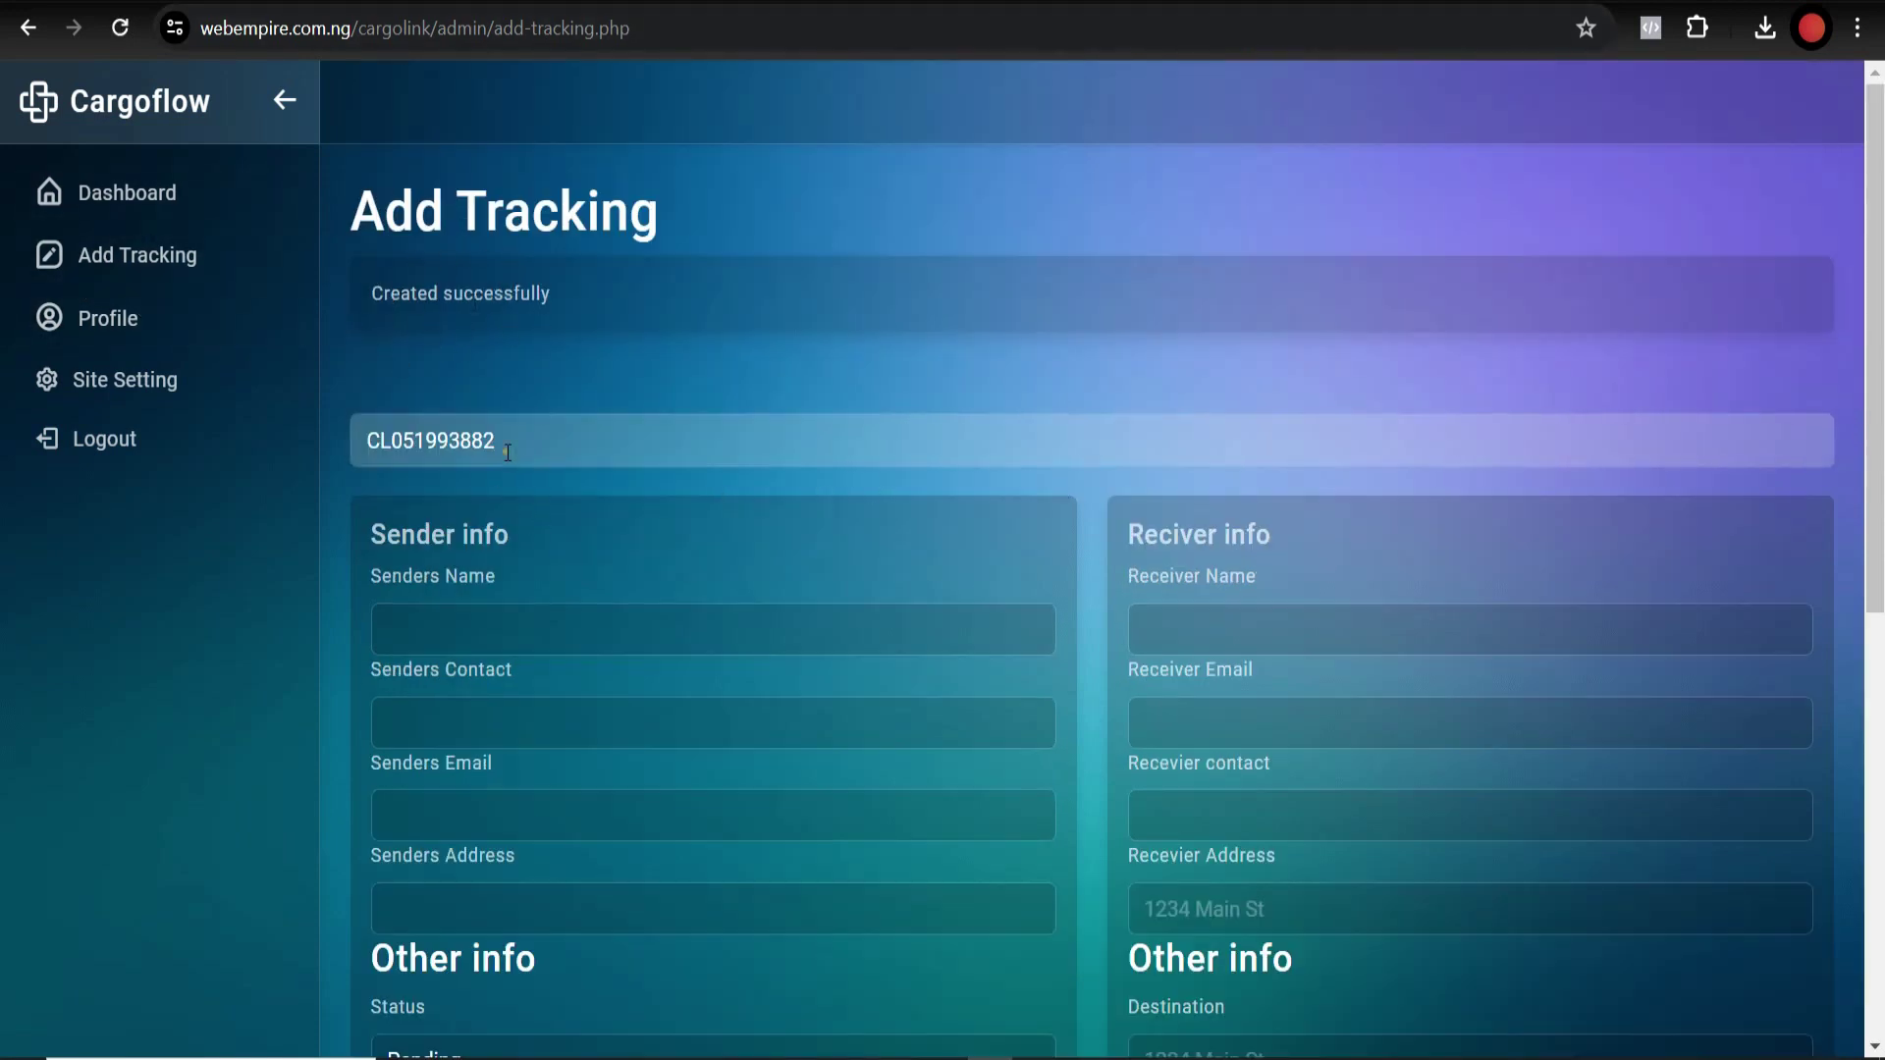
{"action": "left_click_drag", "start_coordinate": [527, 455], "coordinate": [313, 476]}
{"action": "key", "text": "ctrl+c"}
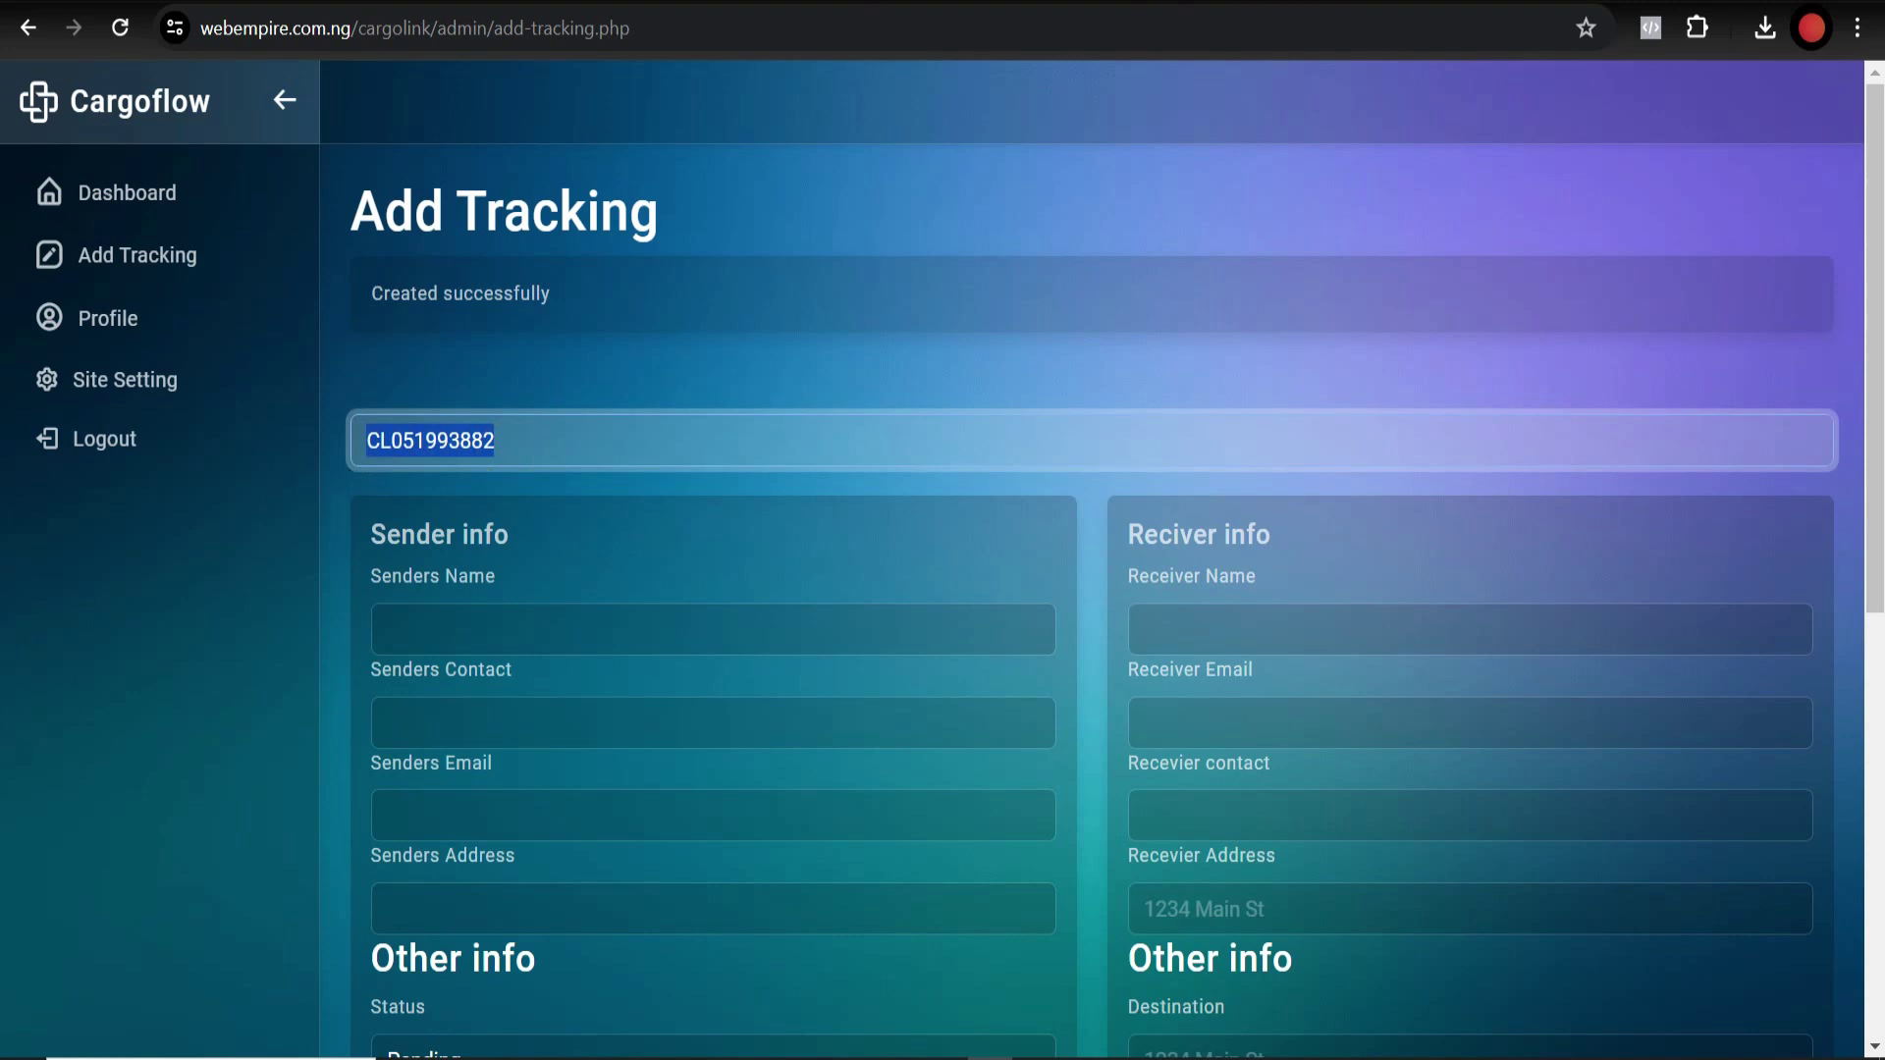
{"action": "key", "text": "ctrl+Tab"}
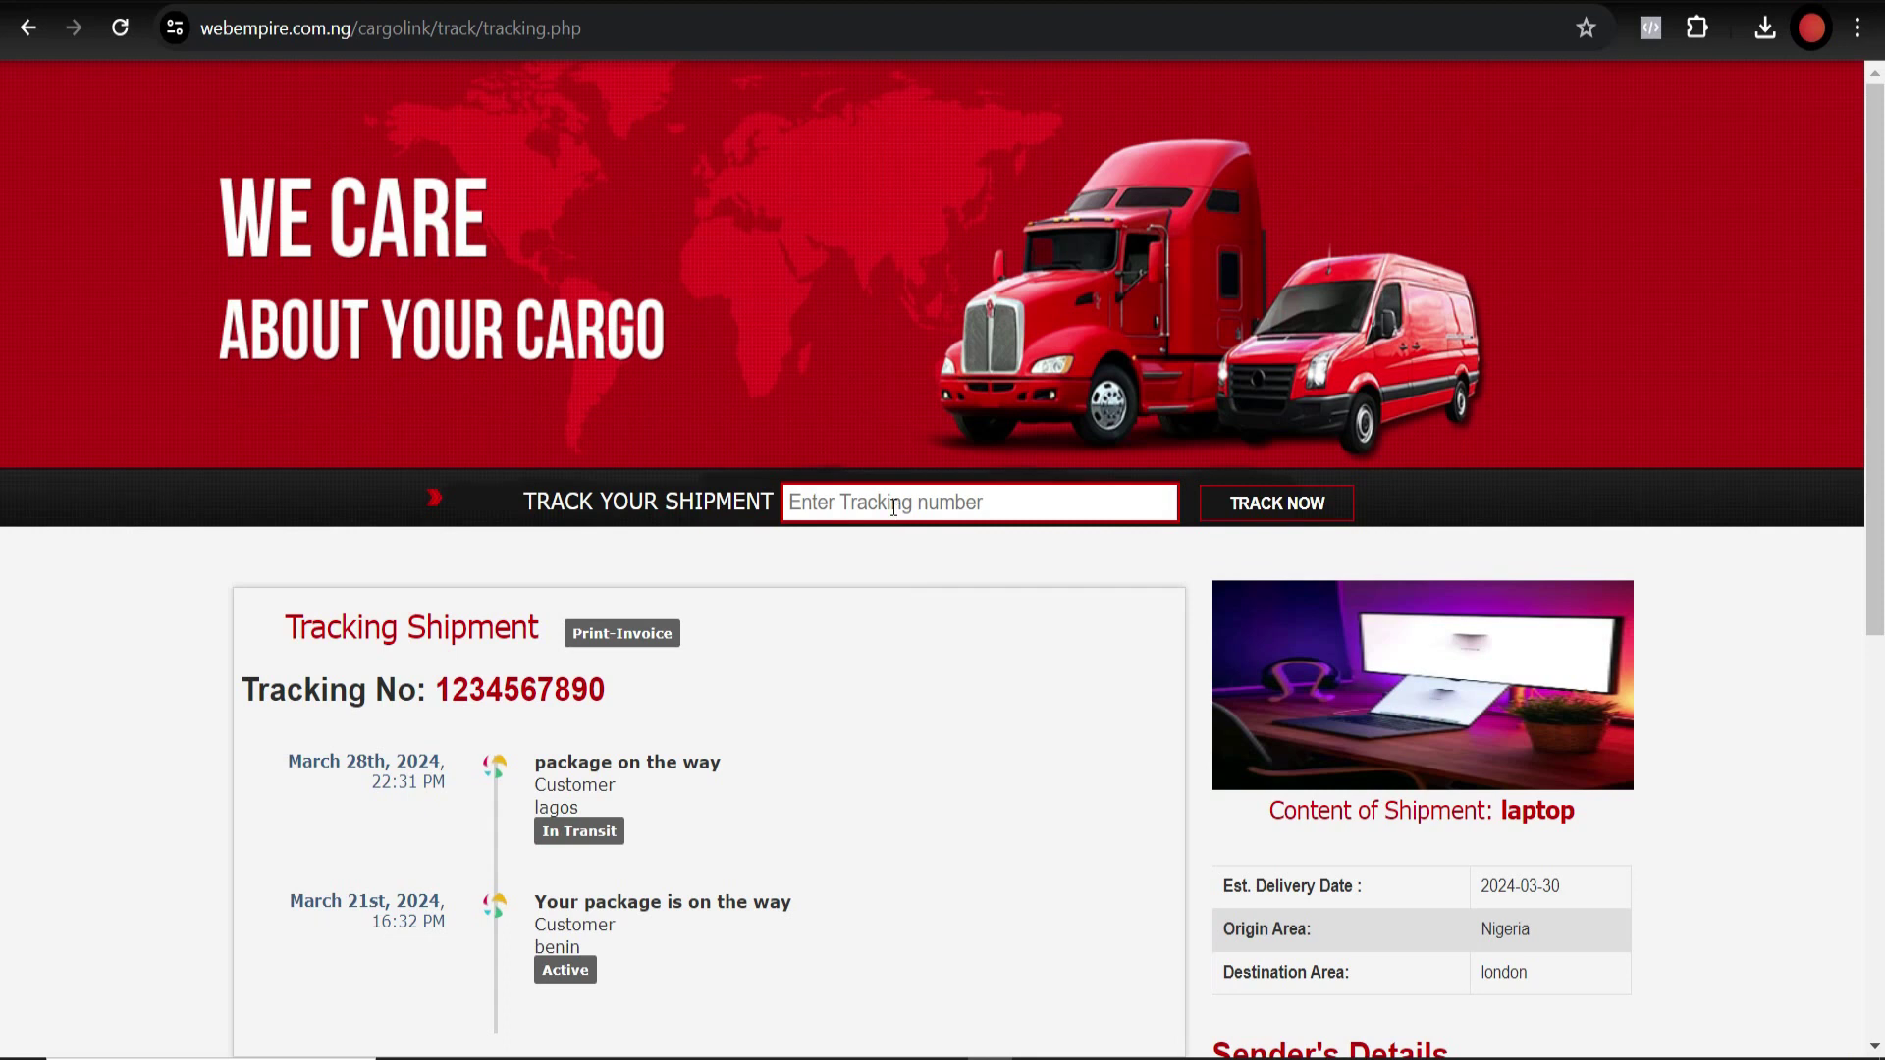
{"action": "left_click", "coordinate": [894, 507]}
{"action": "key", "text": "ctrl+v"}
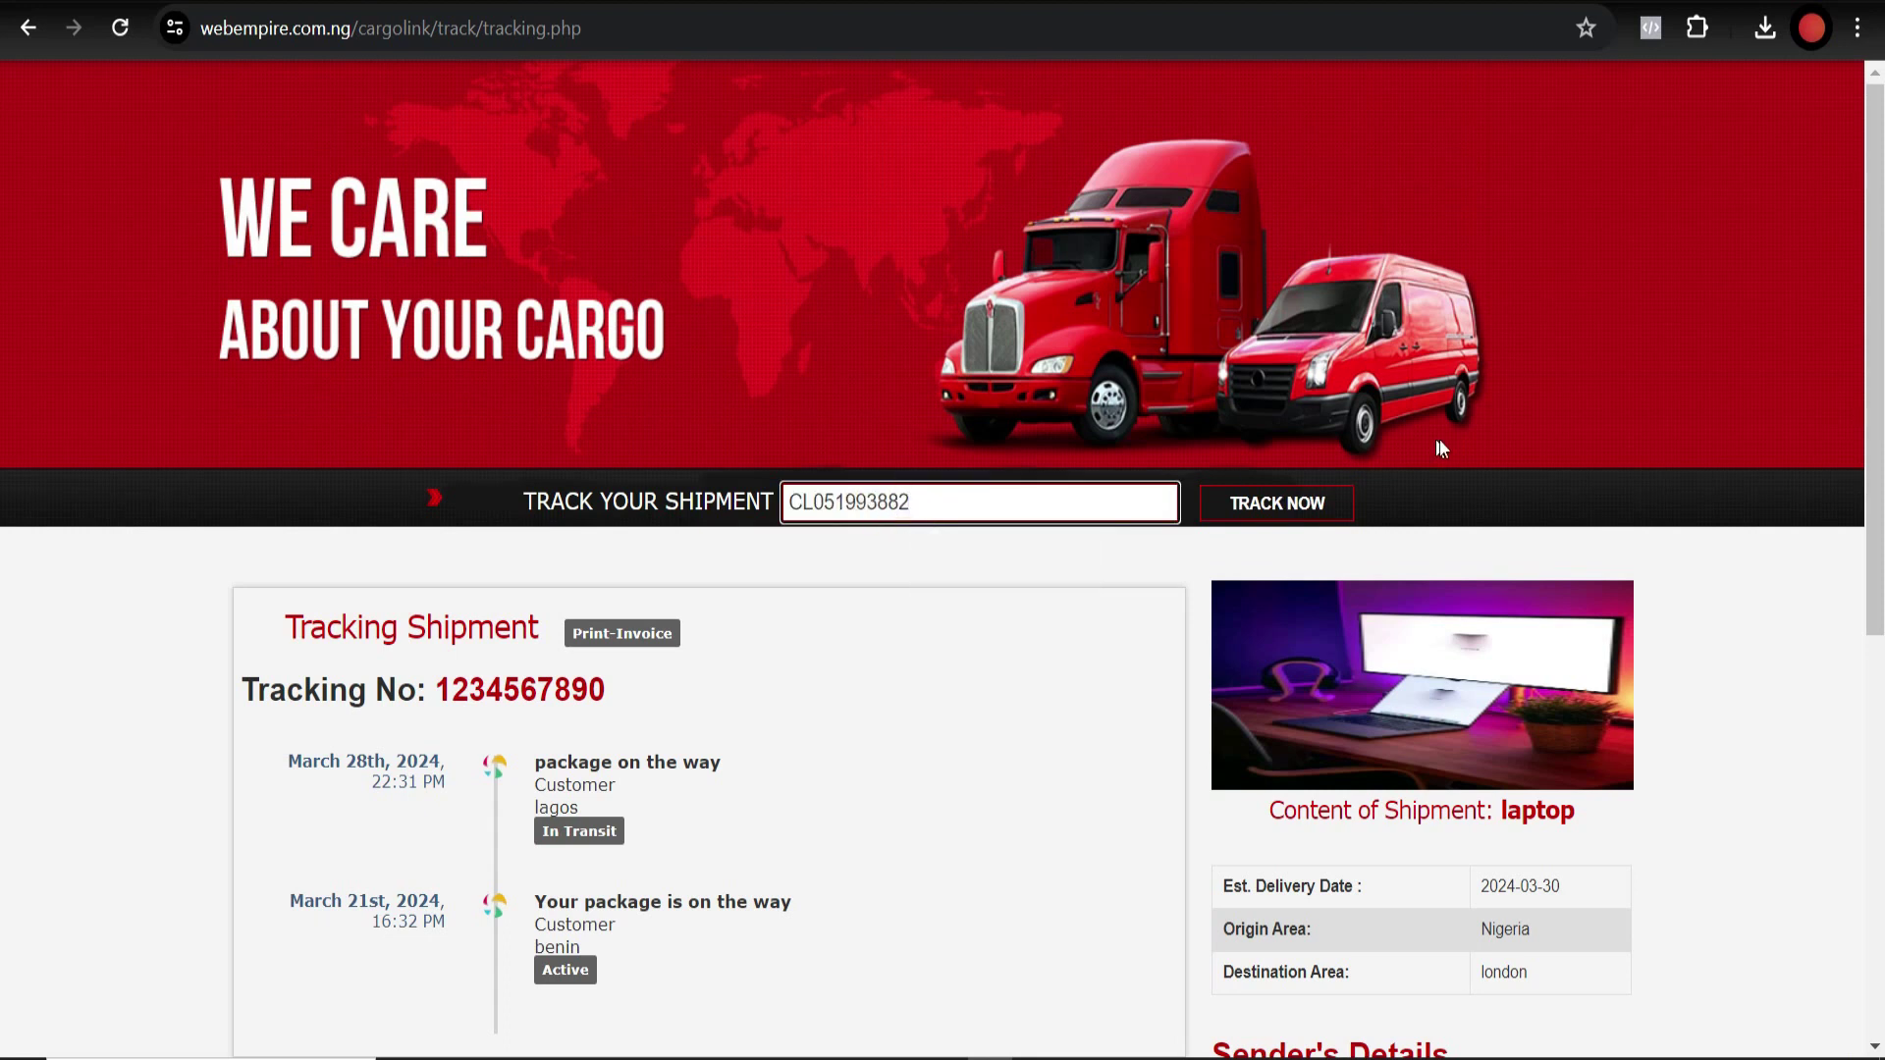
{"action": "left_click", "coordinate": [1304, 500]}
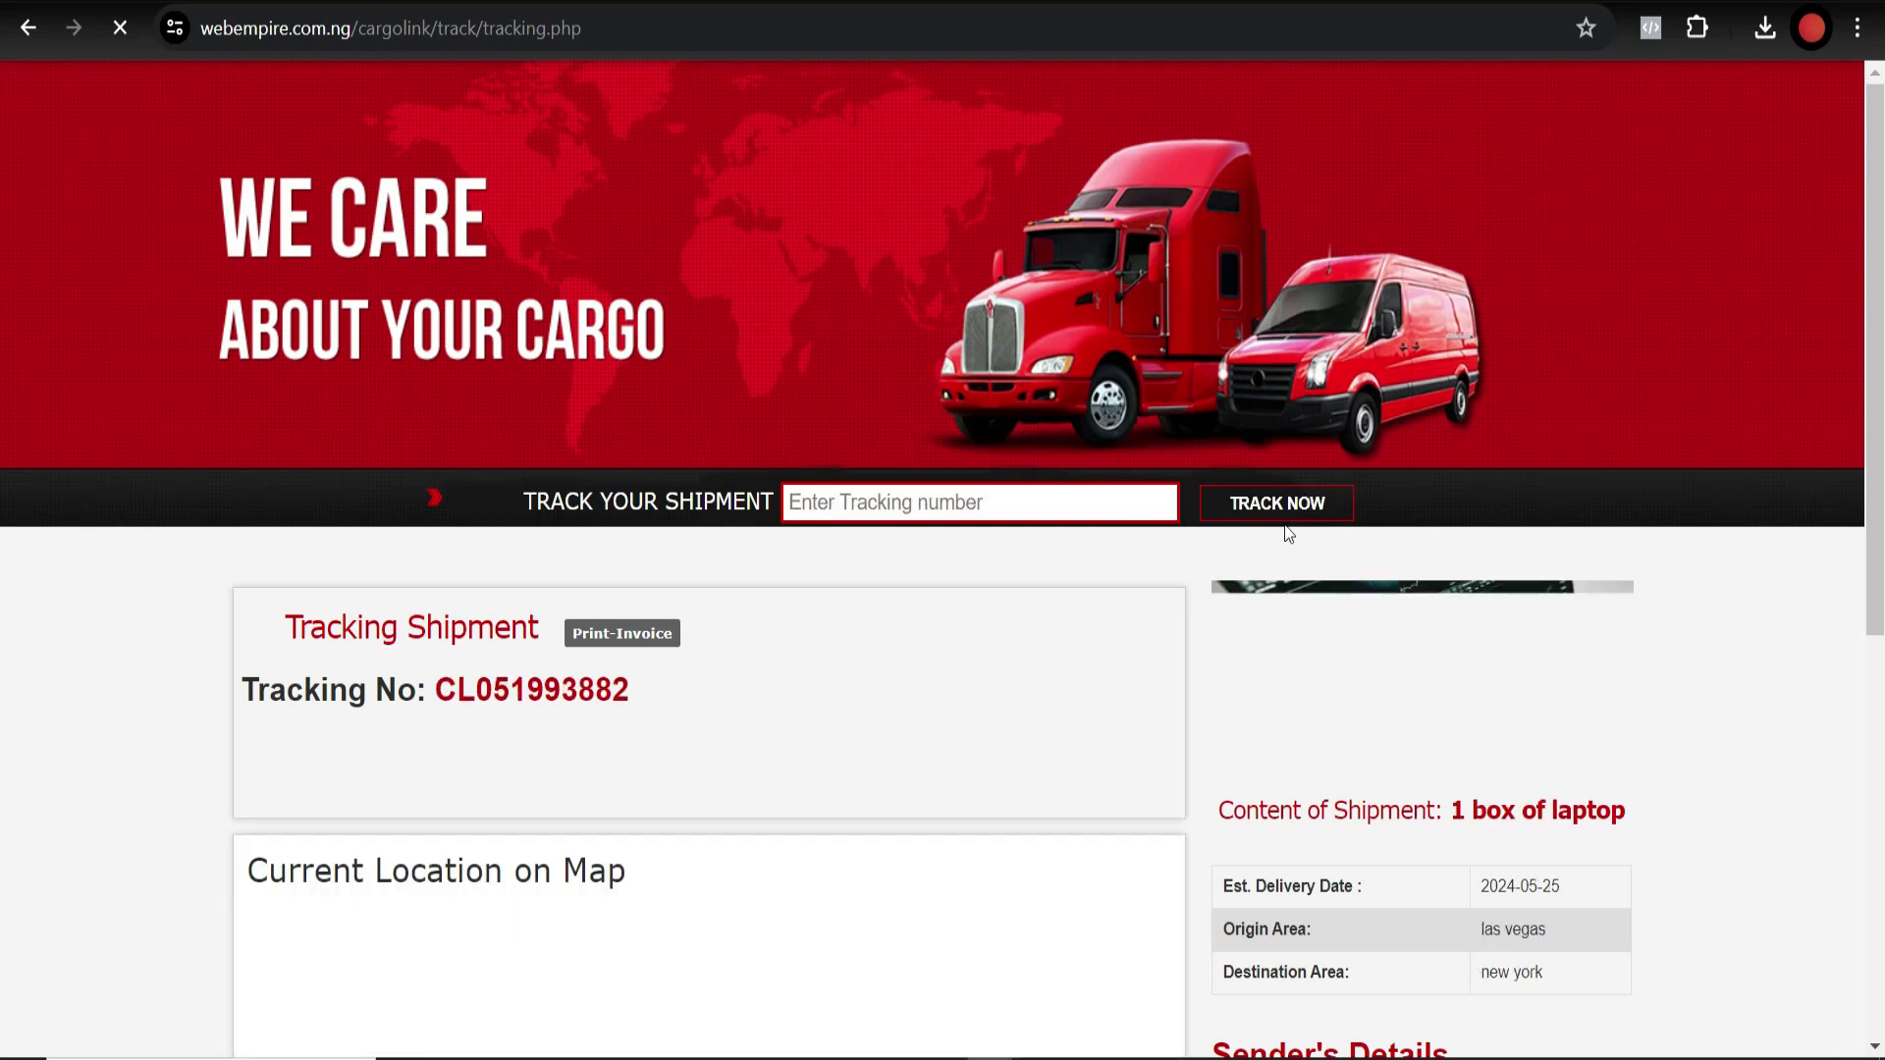
{"action": "scroll", "coordinate": [1092, 714], "scroll_direction": "down", "scroll_amount": 2}
{"action": "scroll", "coordinate": [1092, 715], "scroll_direction": "down", "scroll_amount": 3}
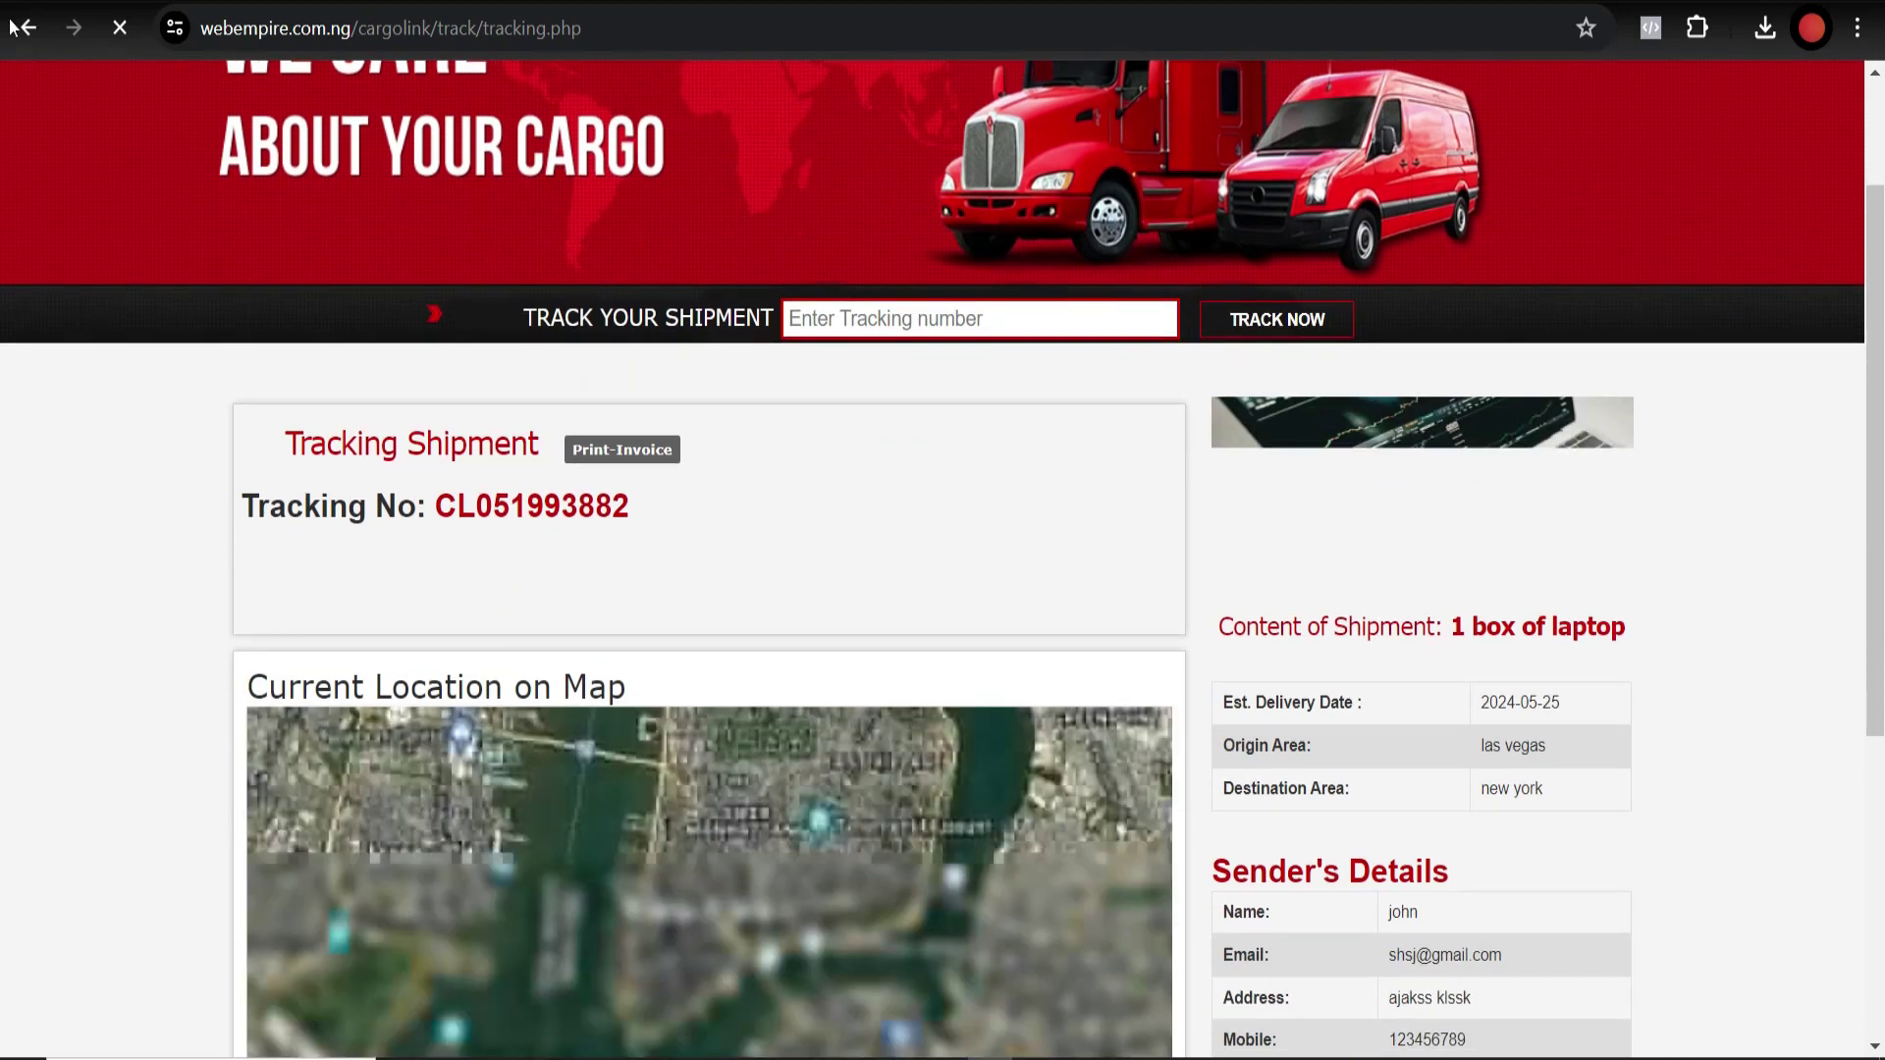
{"action": "scroll", "coordinate": [912, 720], "scroll_direction": "down", "scroll_amount": 3}
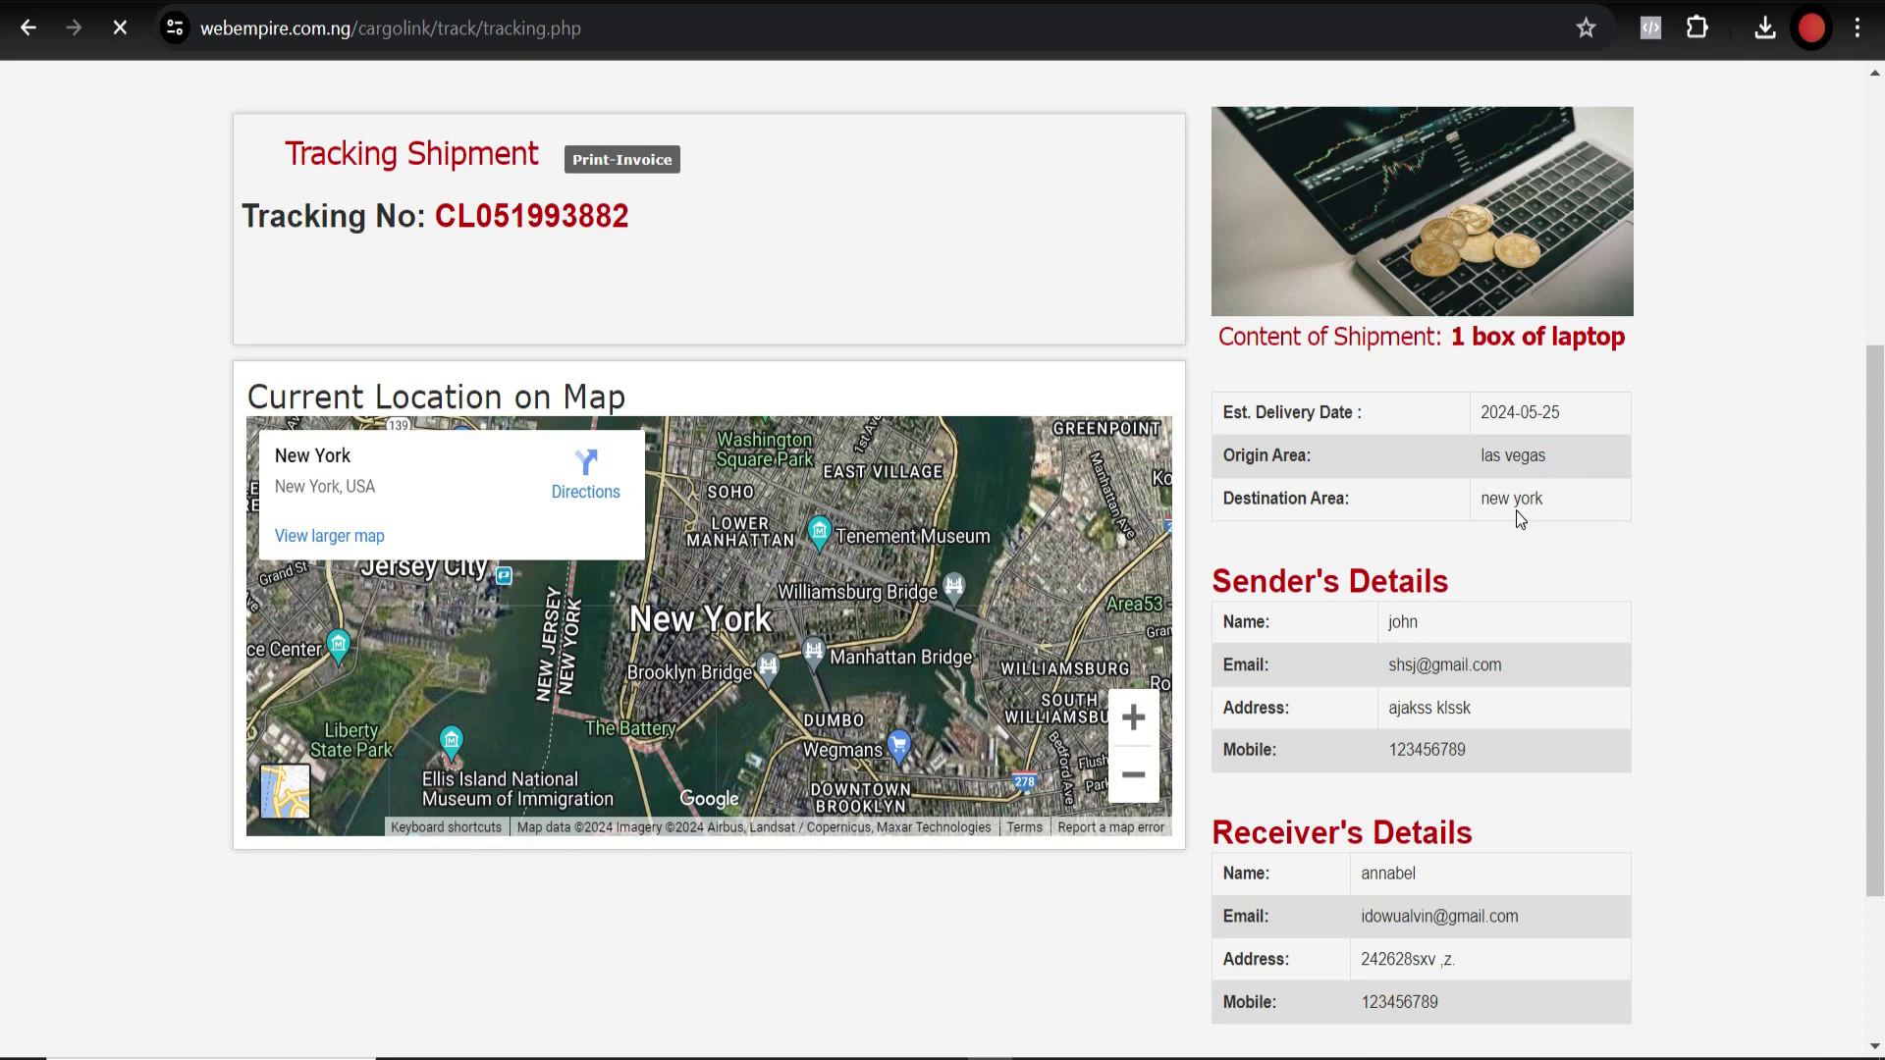
{"action": "scroll", "coordinate": [1520, 519], "scroll_direction": "down", "scroll_amount": 3}
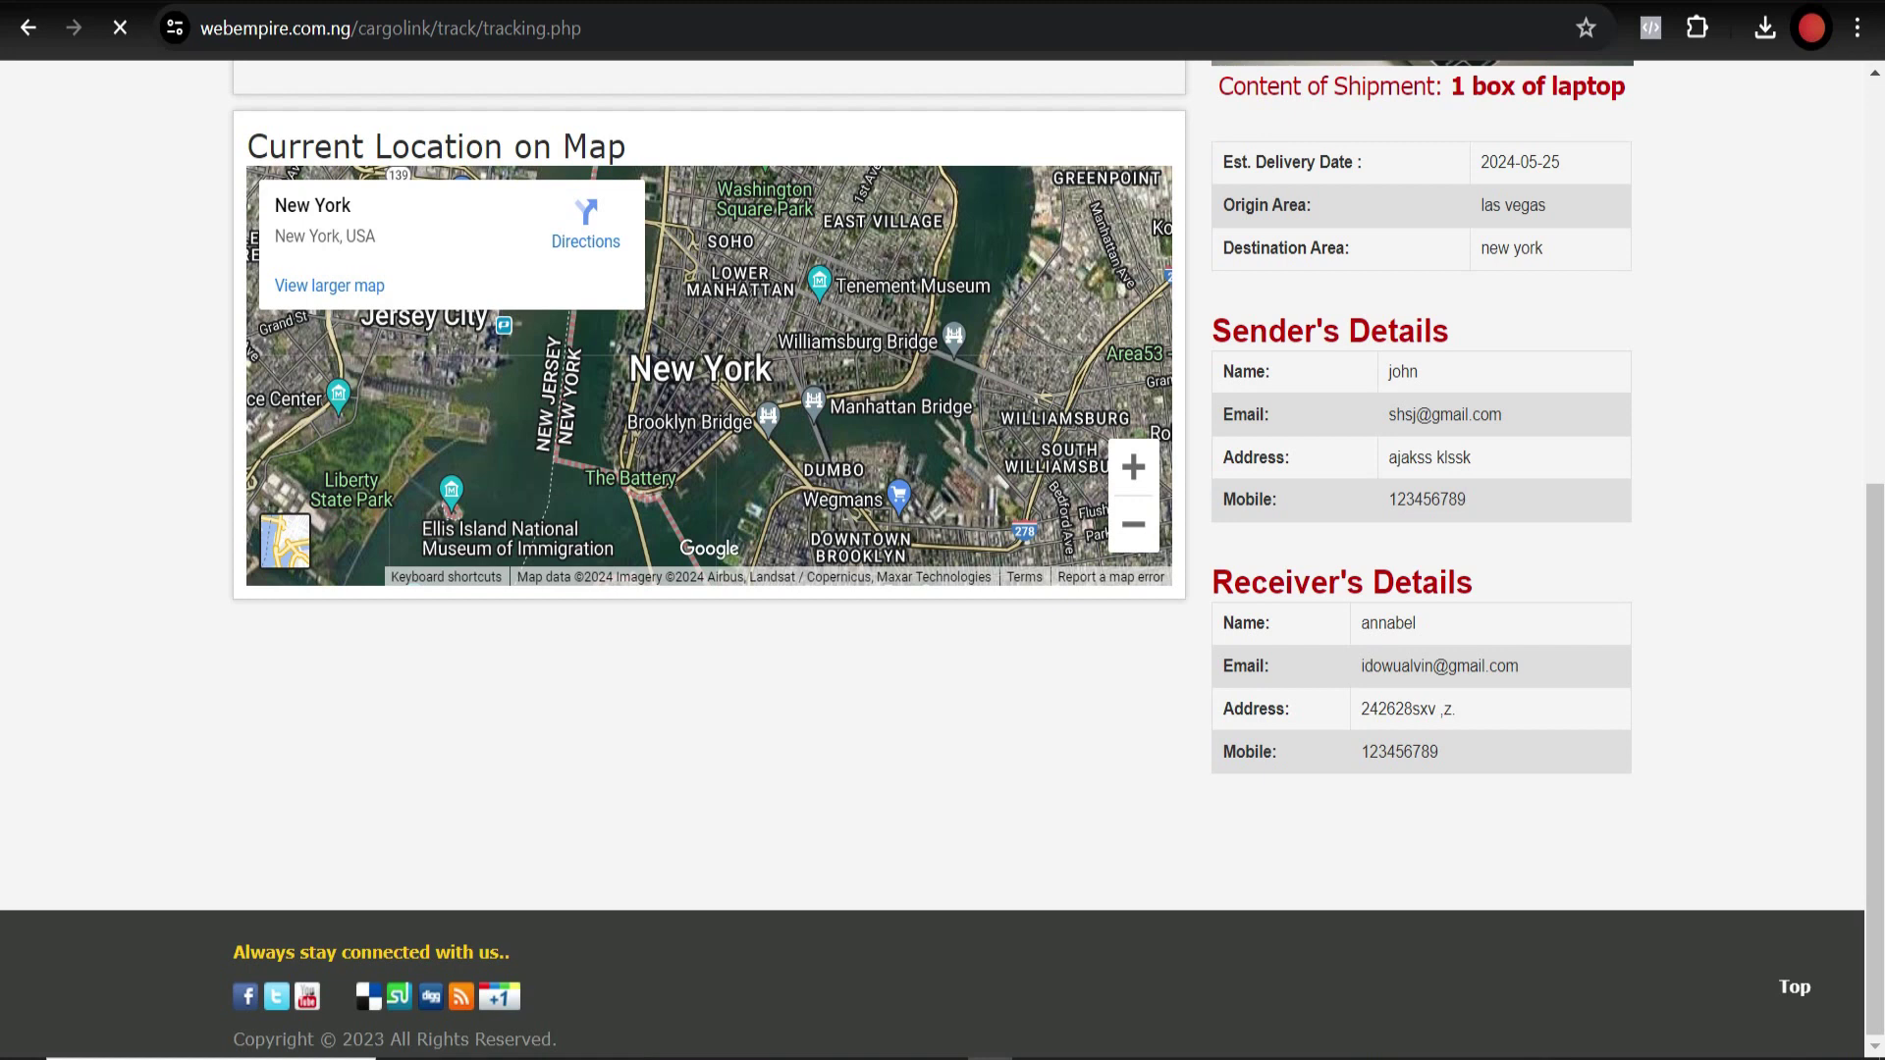
{"action": "key", "text": "ctrl+t"}
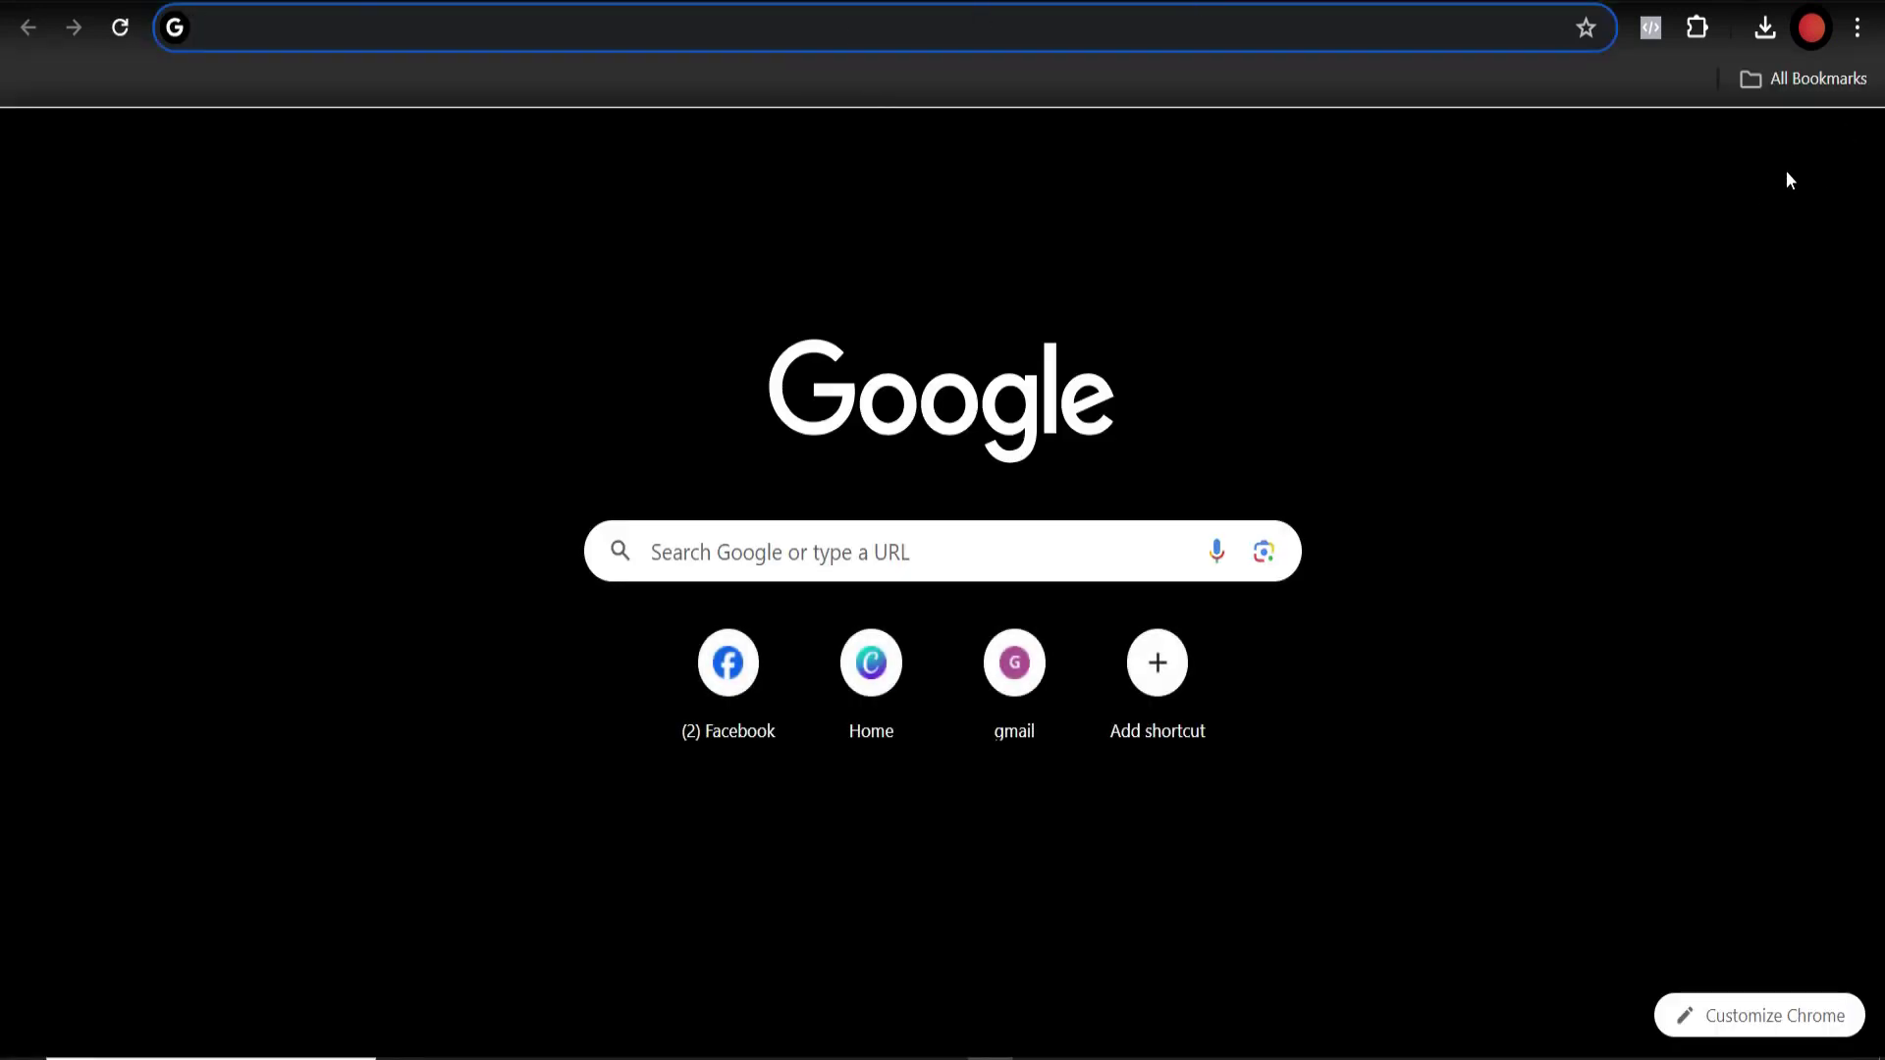
Open the Gmail inbox from the Google apps menu.
{"action": "left_click", "coordinate": [1781, 154]}
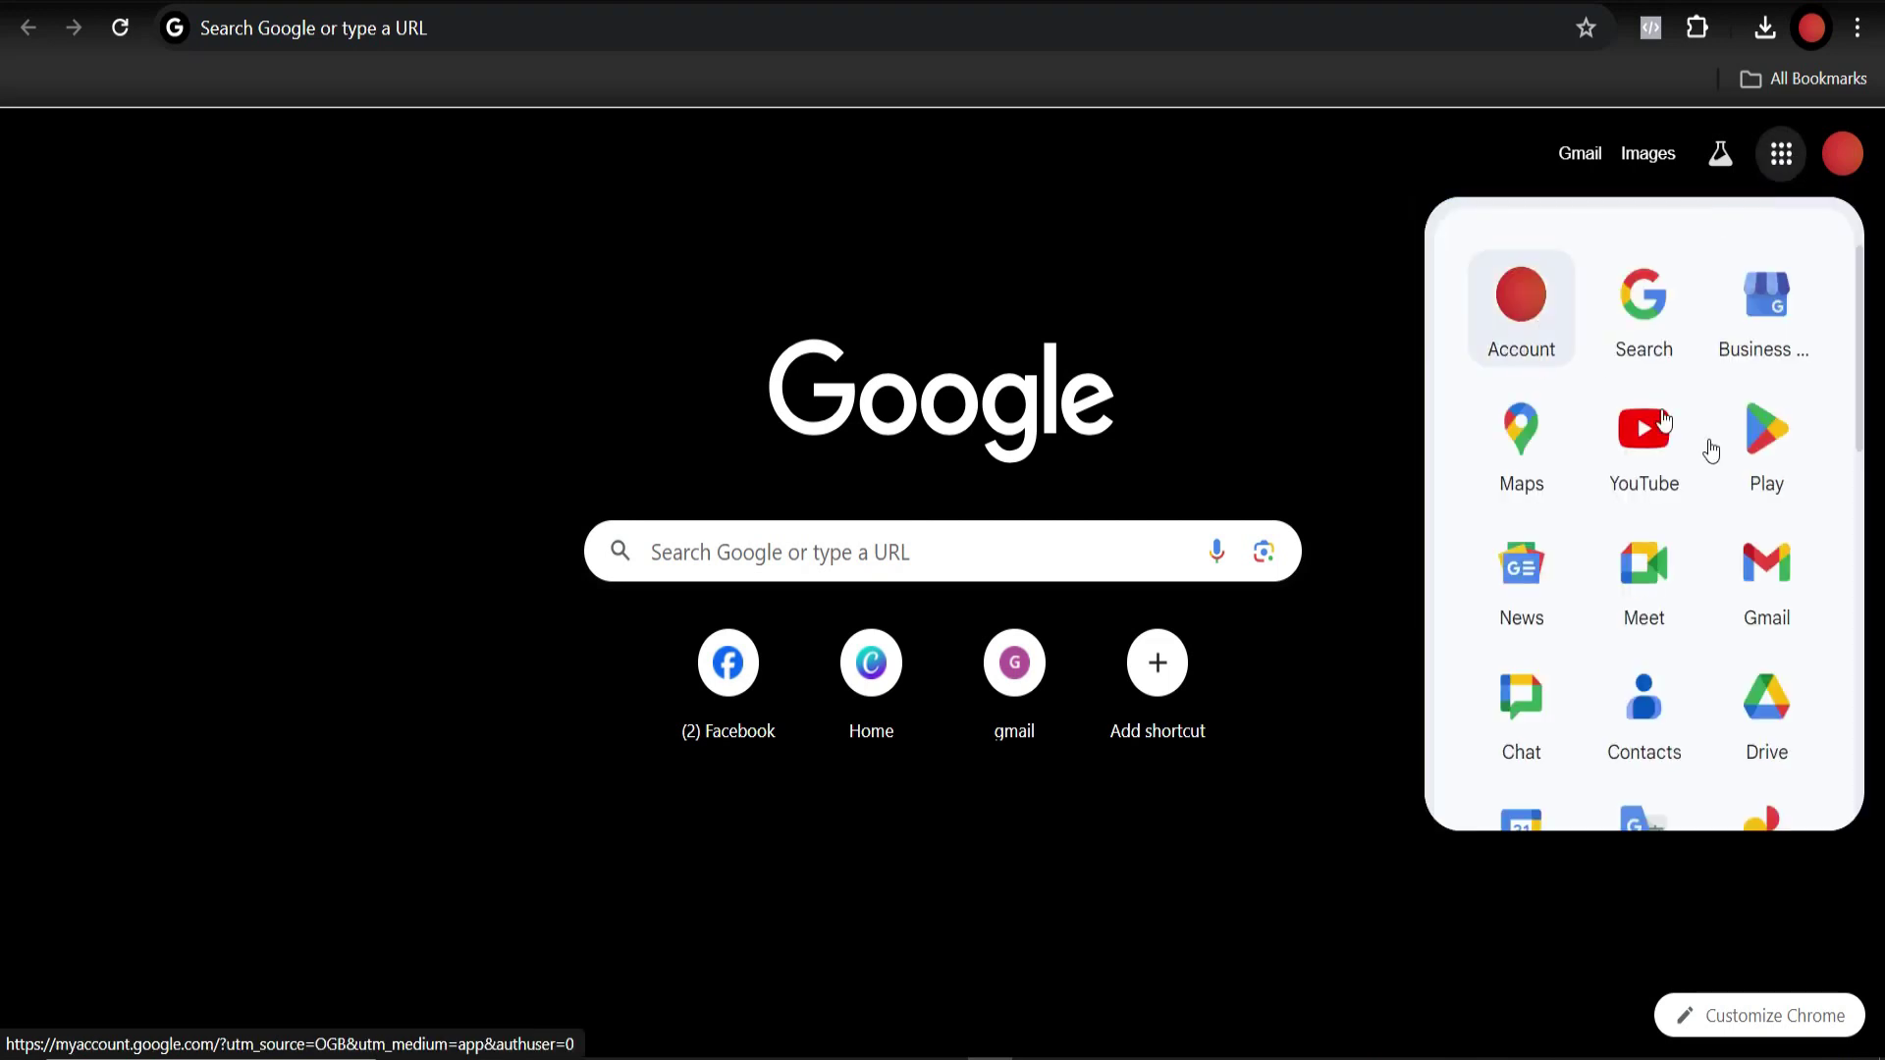
{"action": "scroll", "coordinate": [1611, 547], "scroll_direction": "down", "scroll_amount": 1}
{"action": "left_click", "coordinate": [1758, 515]}
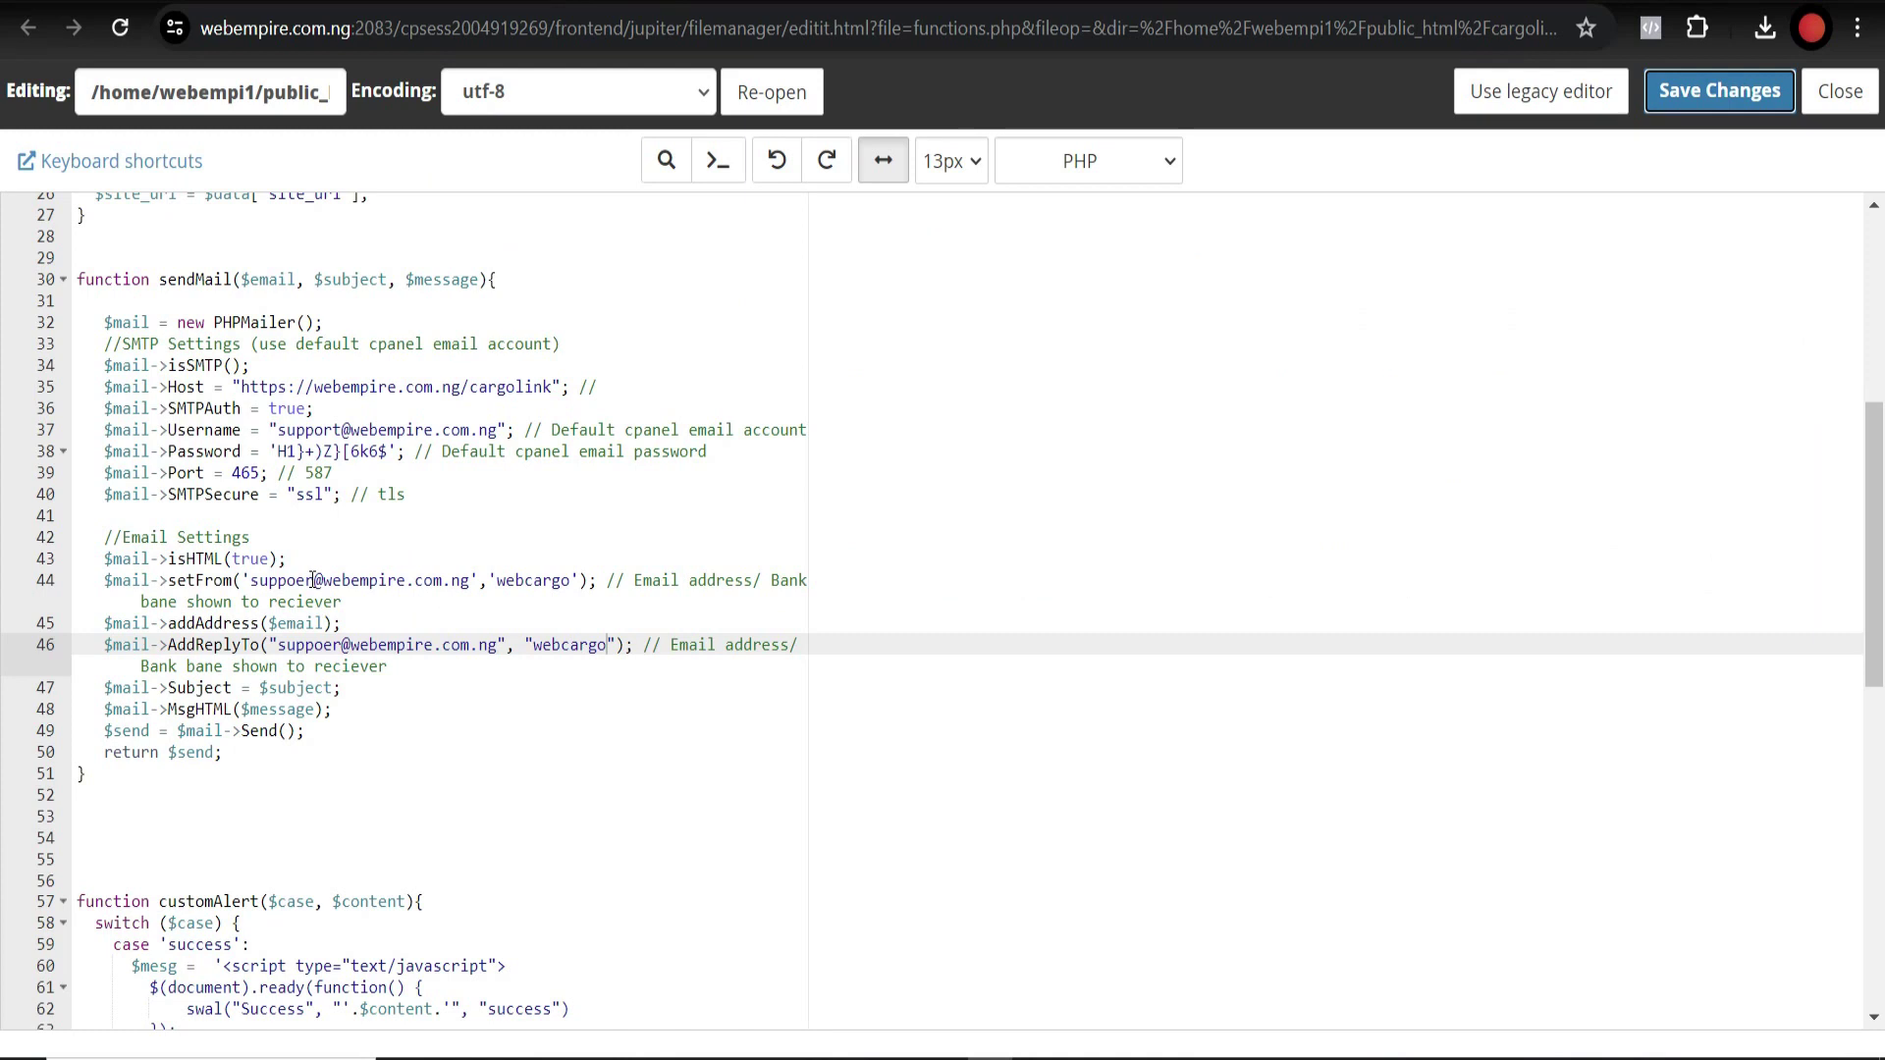
Correct 'suppoer' to 'support' in the setFrom and AddReplyTo addresses on lines 44 and 46.
{"action": "left_click", "coordinate": [297, 580]}
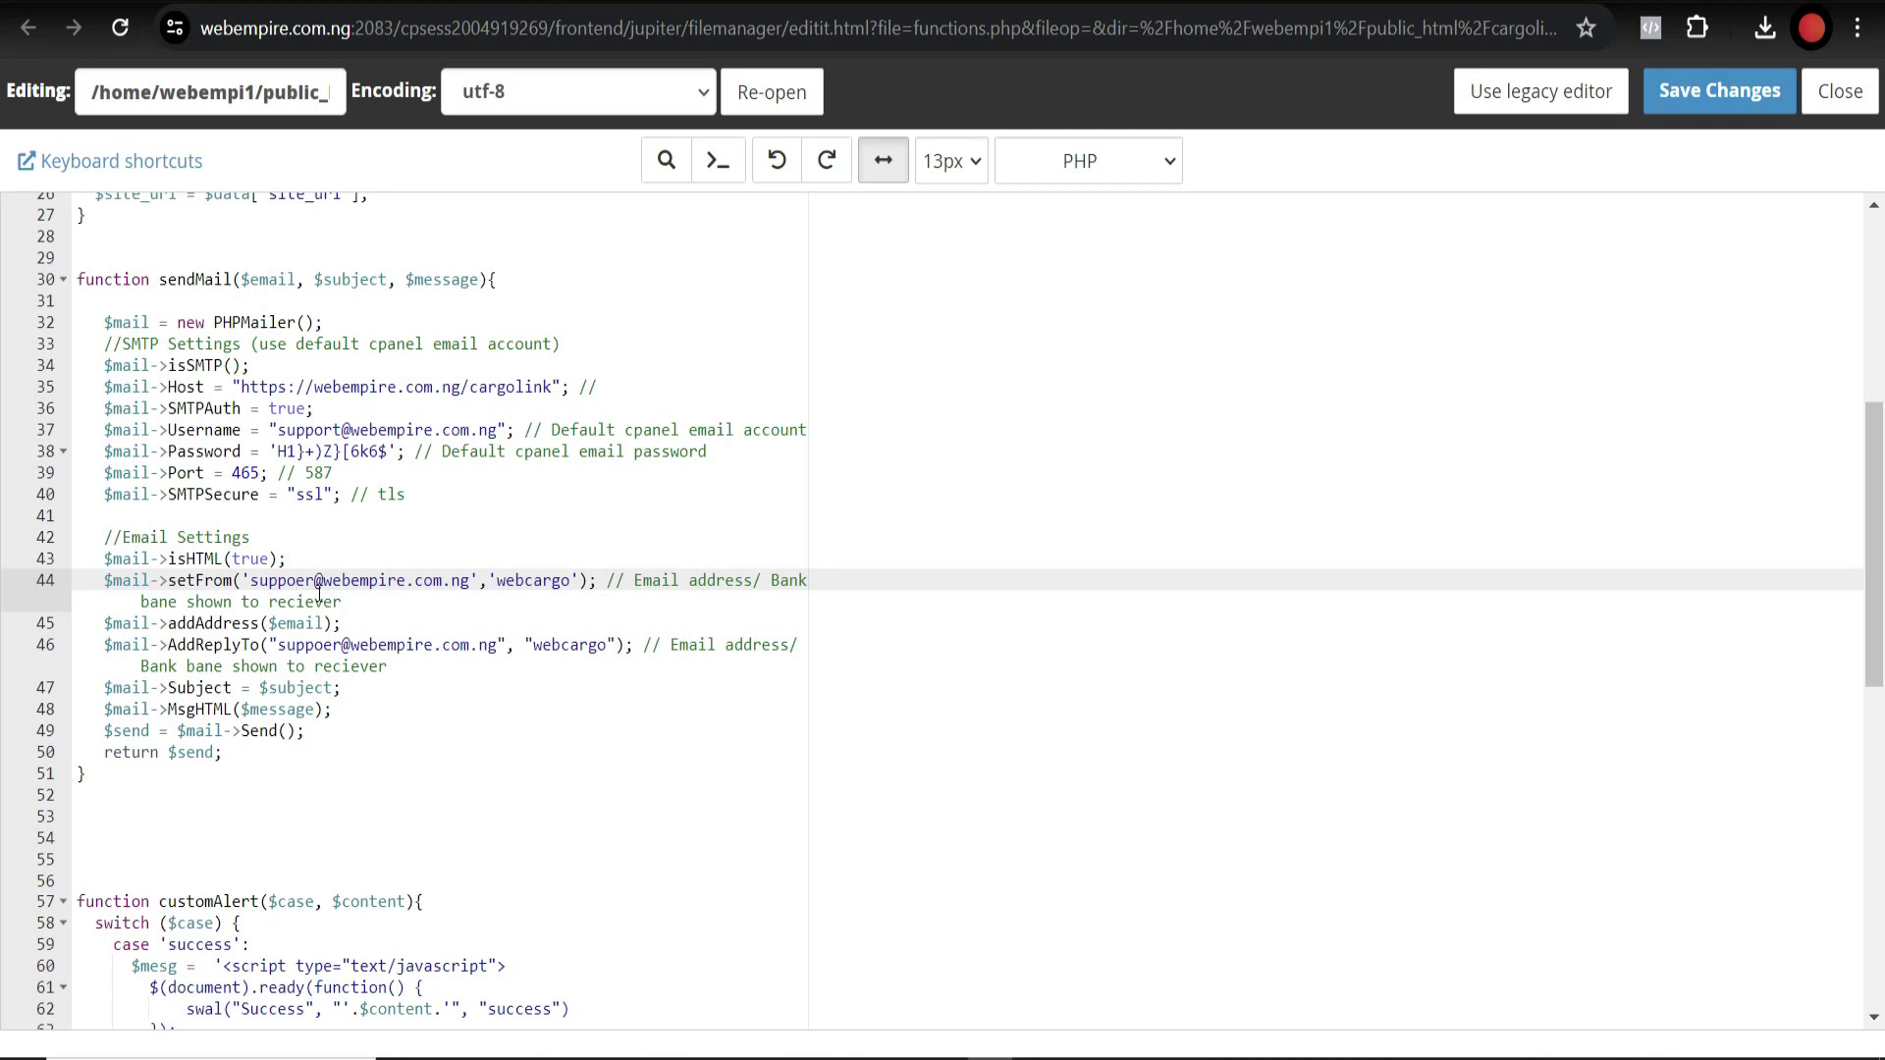
{"action": "key", "text": "Delete"}
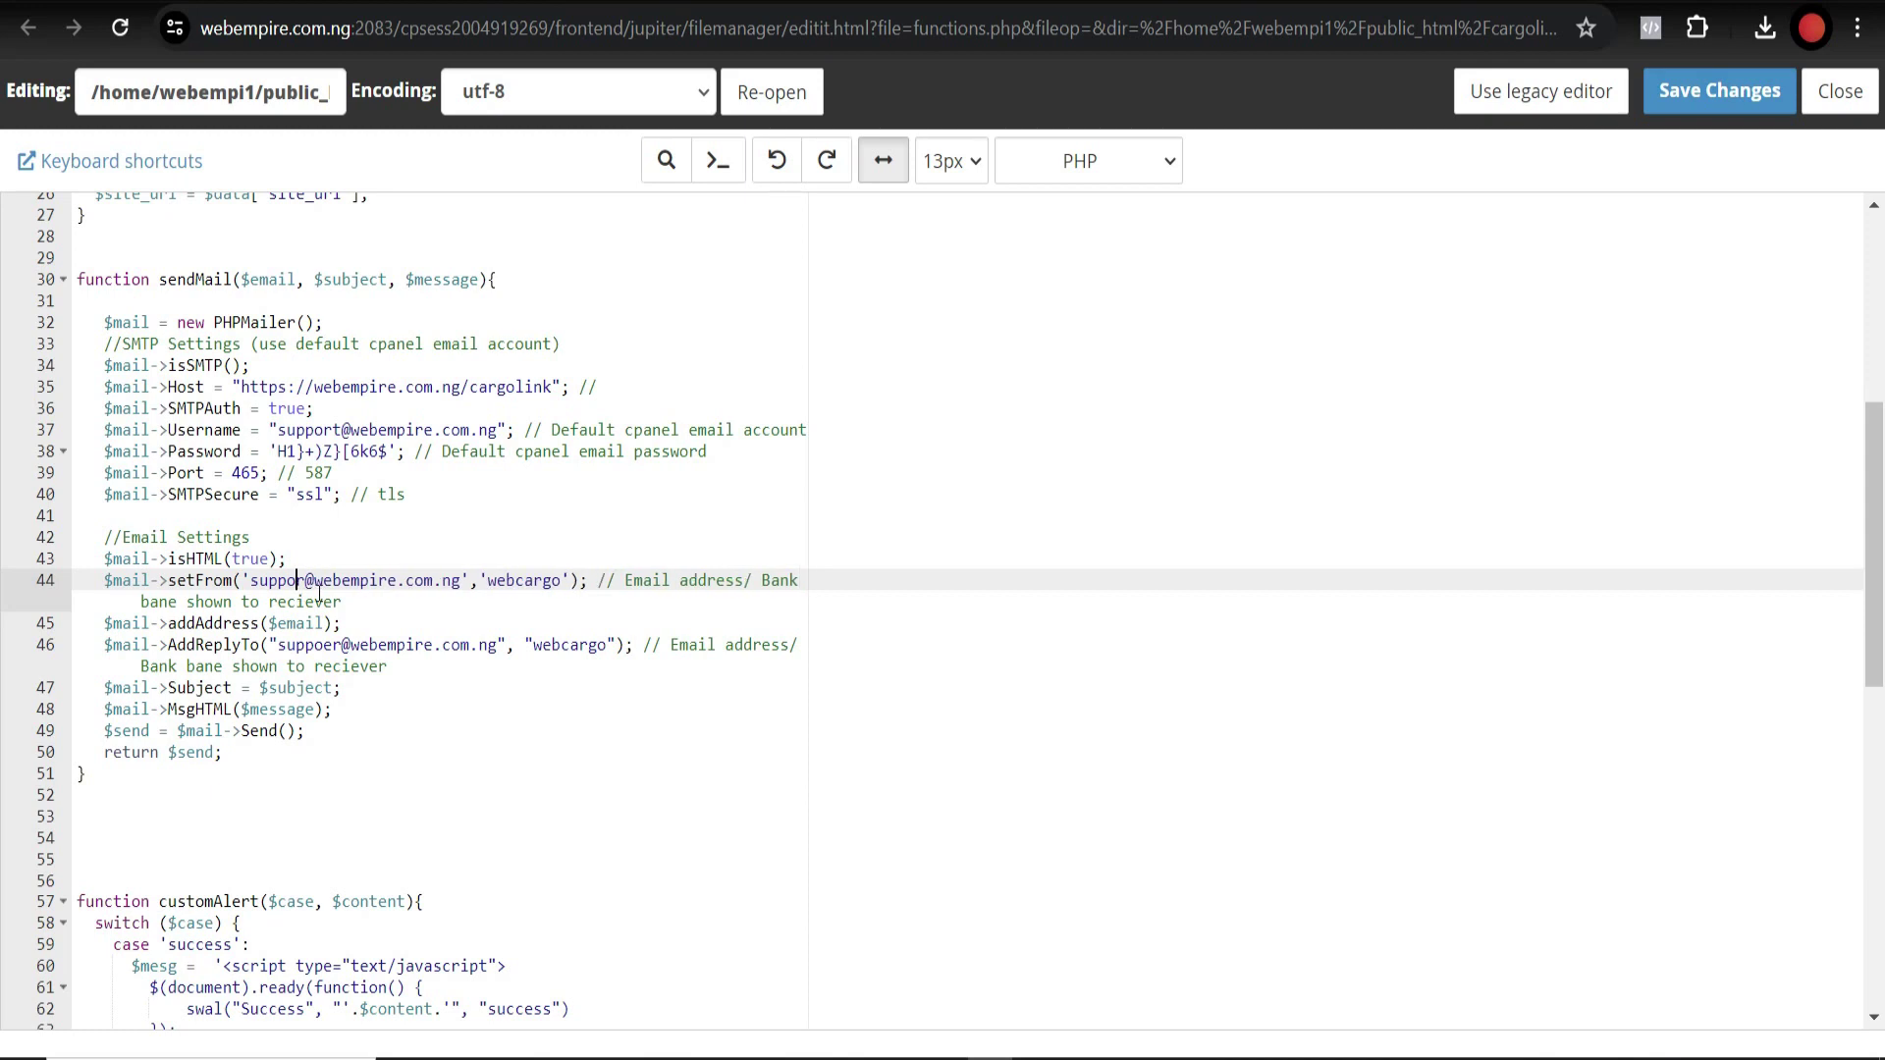
{"action": "type", "text": "t"}
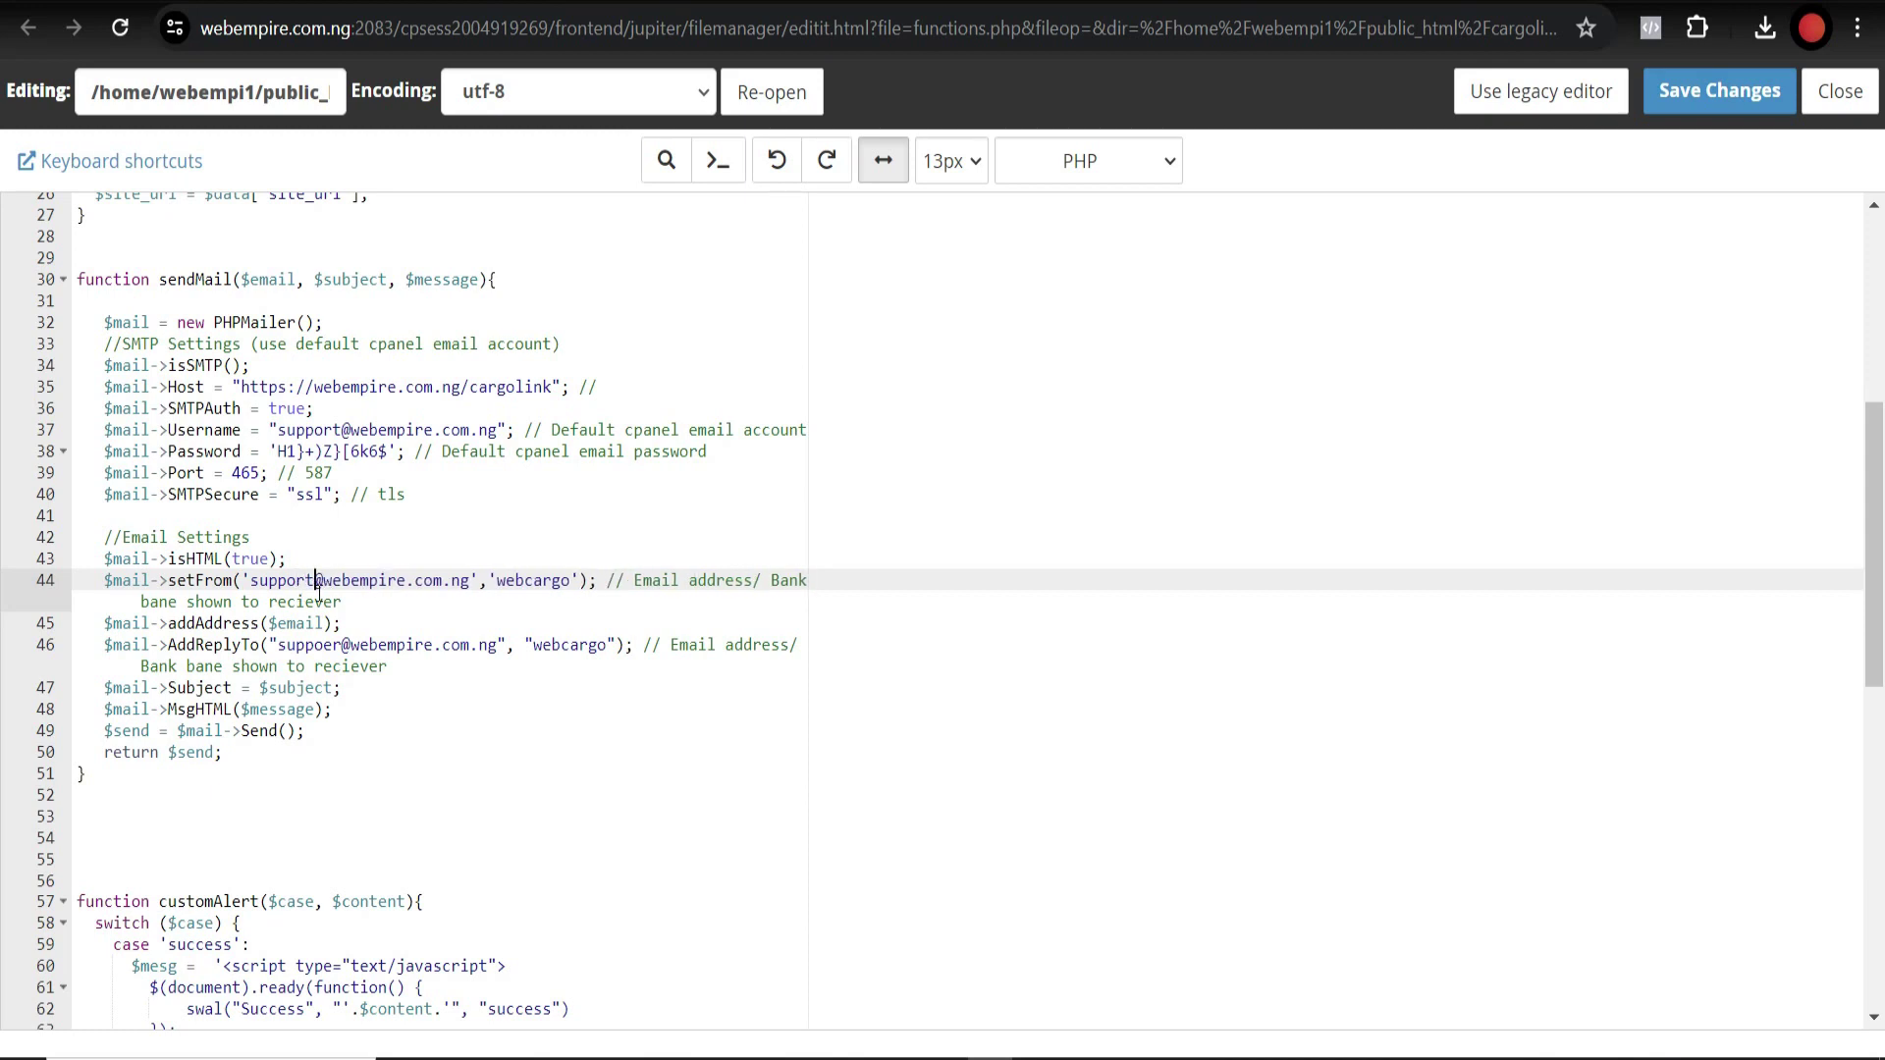
{"action": "left_click", "coordinate": [335, 651]}
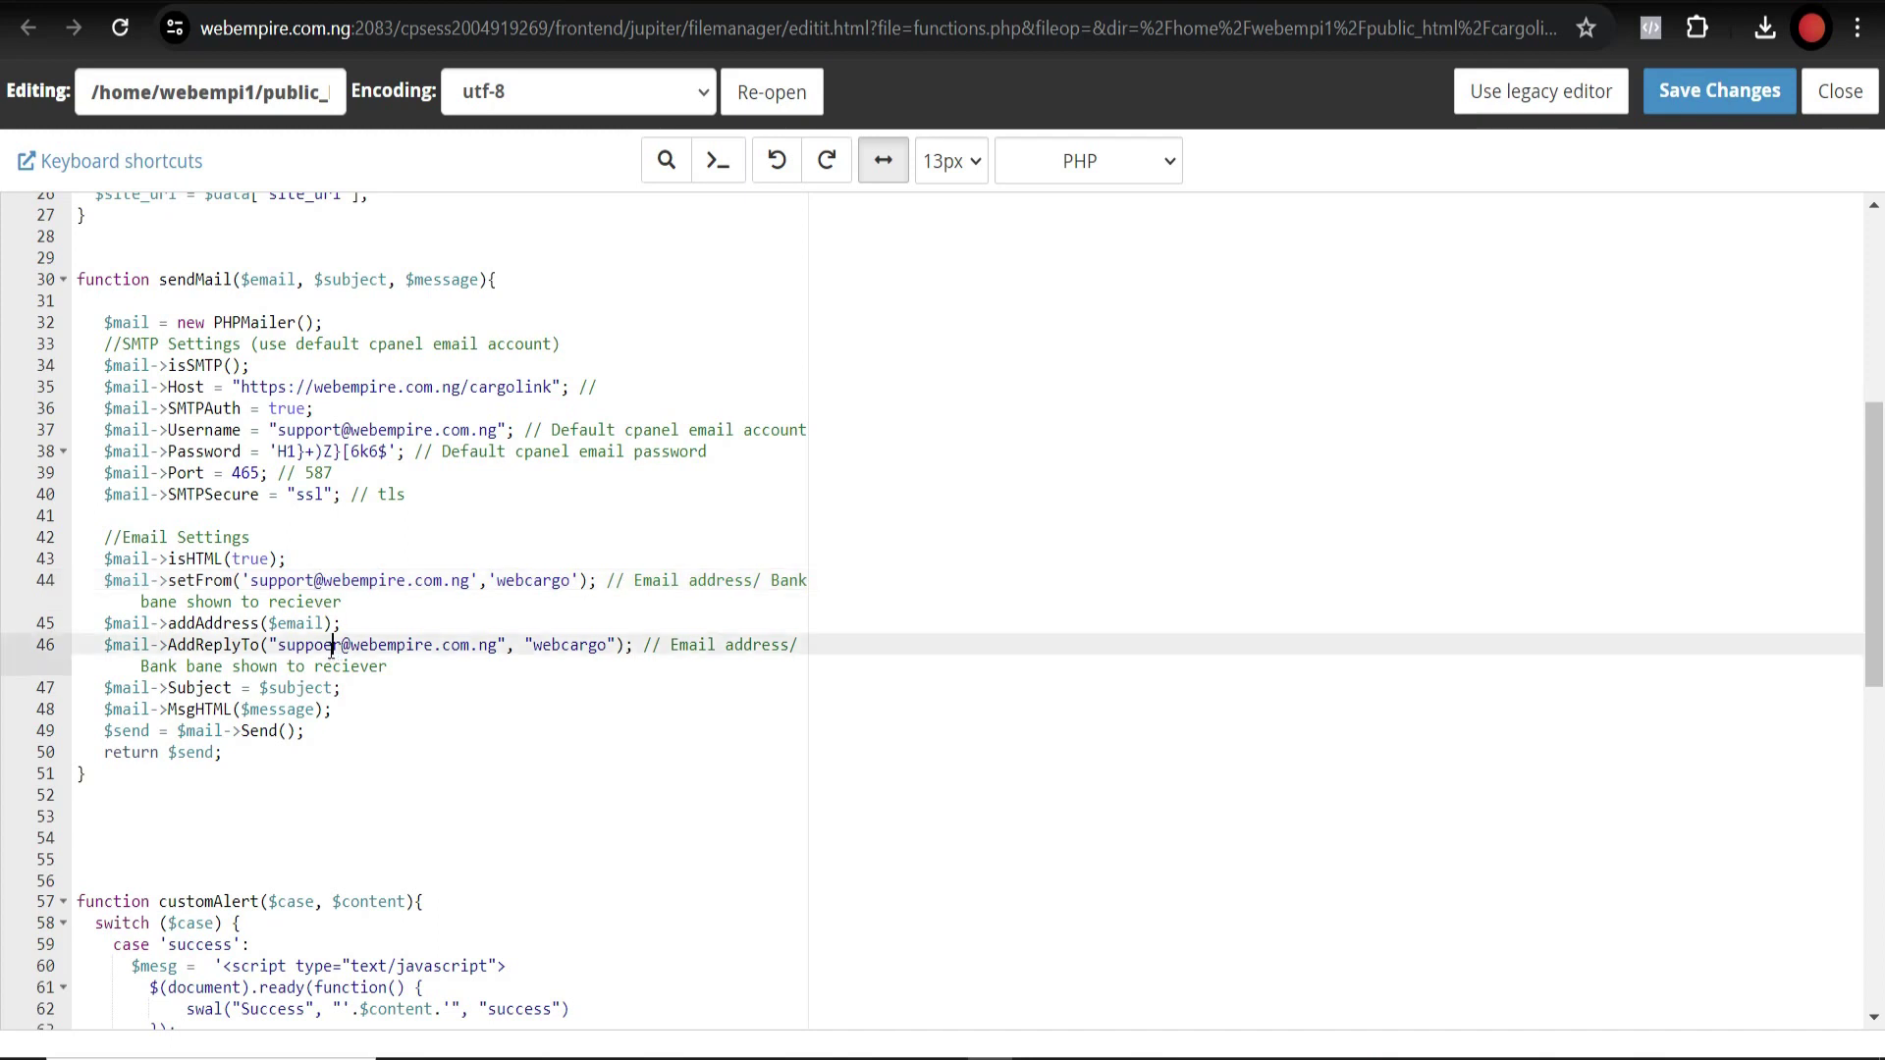
{"action": "key", "text": "BackSpace"}
{"action": "scroll", "coordinate": [418, 832], "scroll_direction": "down", "scroll_amount": 3}
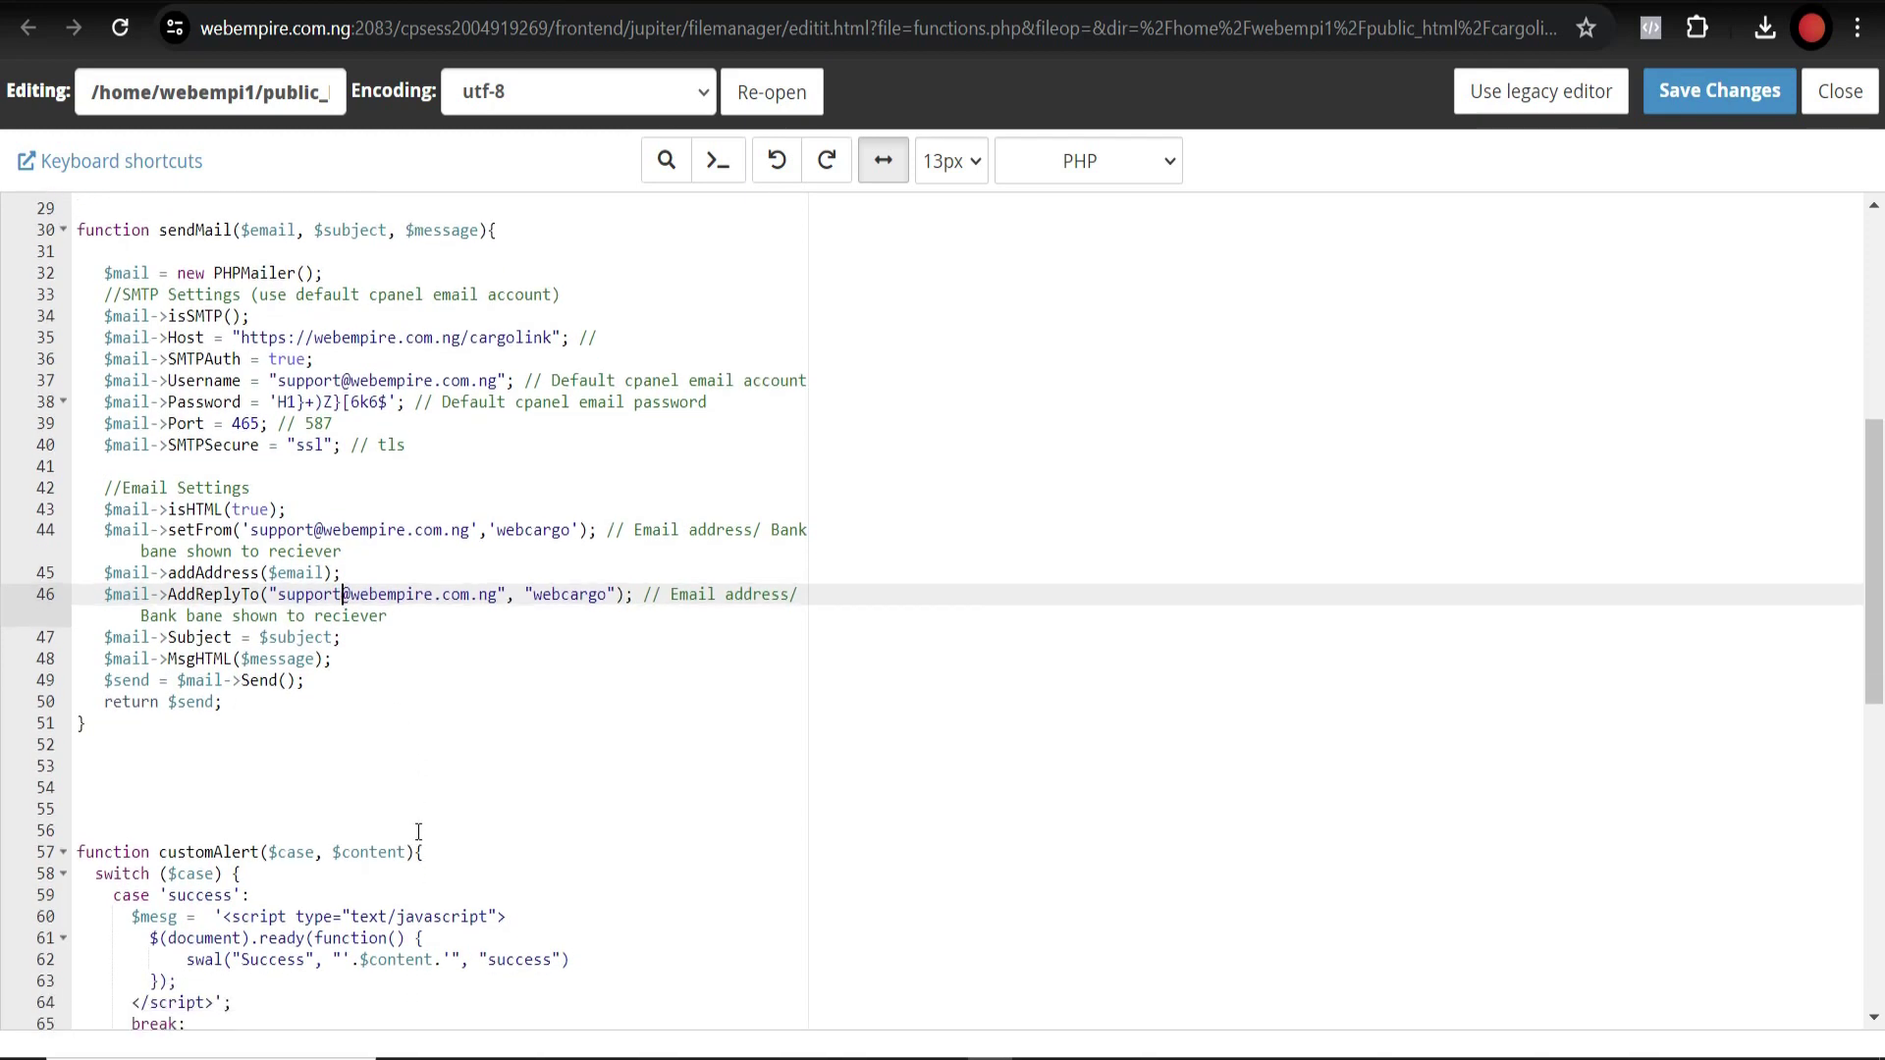
{"action": "scroll", "coordinate": [418, 831], "scroll_direction": "down", "scroll_amount": 5}
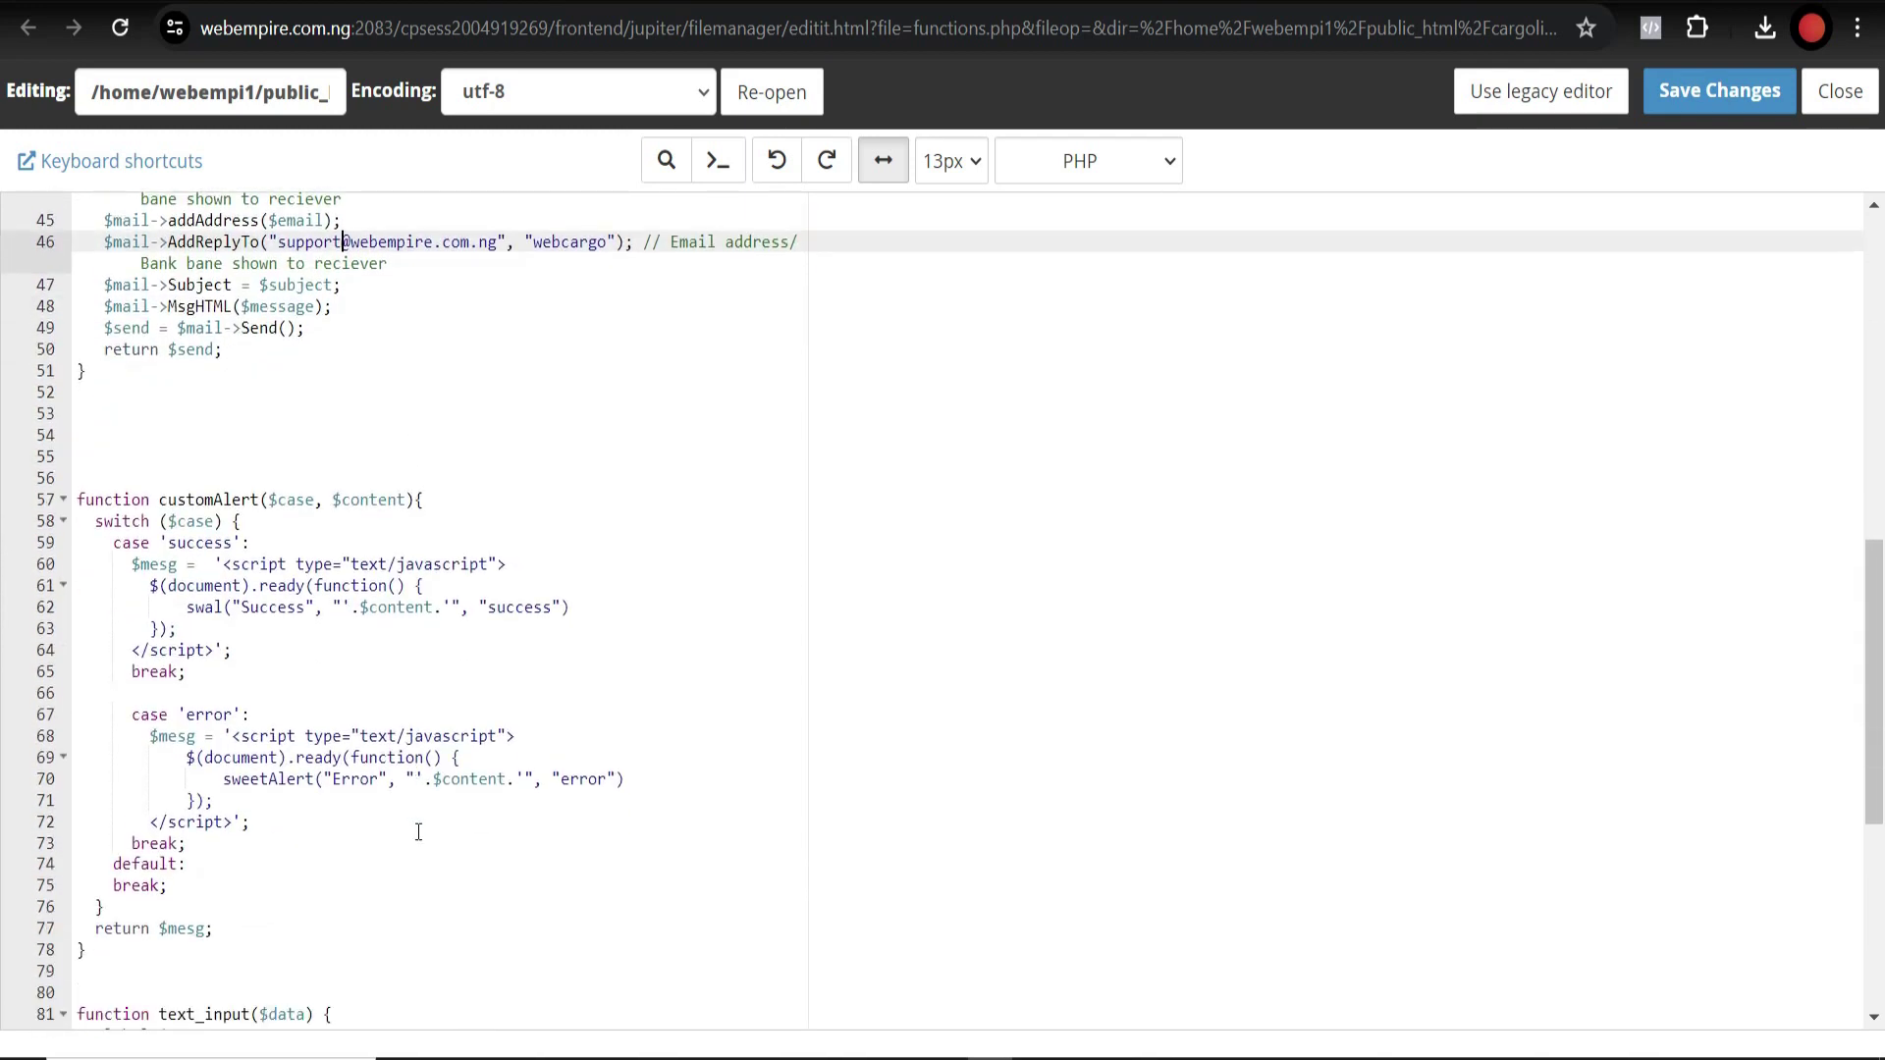
{"action": "scroll", "coordinate": [418, 832], "scroll_direction": "up", "scroll_amount": 5}
{"action": "scroll", "coordinate": [418, 832], "scroll_direction": "up", "scroll_amount": 10}
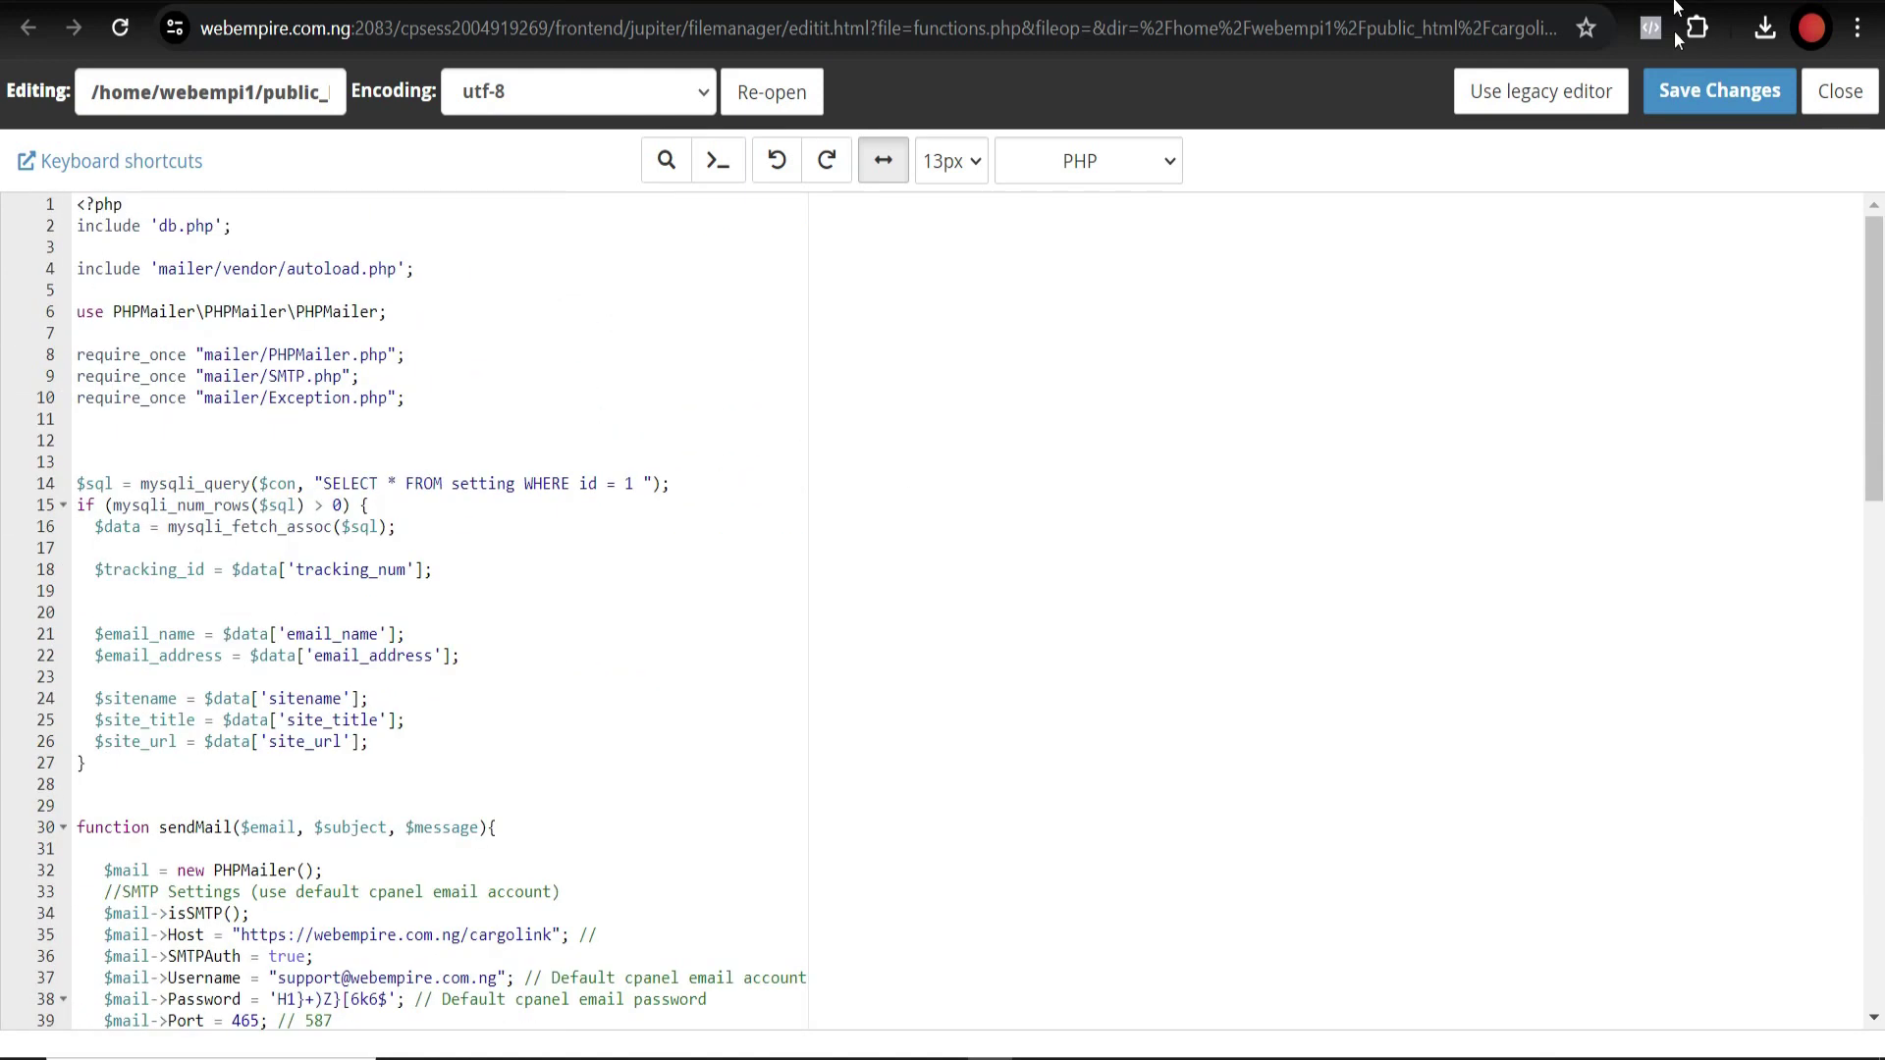
Save functions.php and switch to the CargoLink site tab.
{"action": "left_click", "coordinate": [1719, 92]}
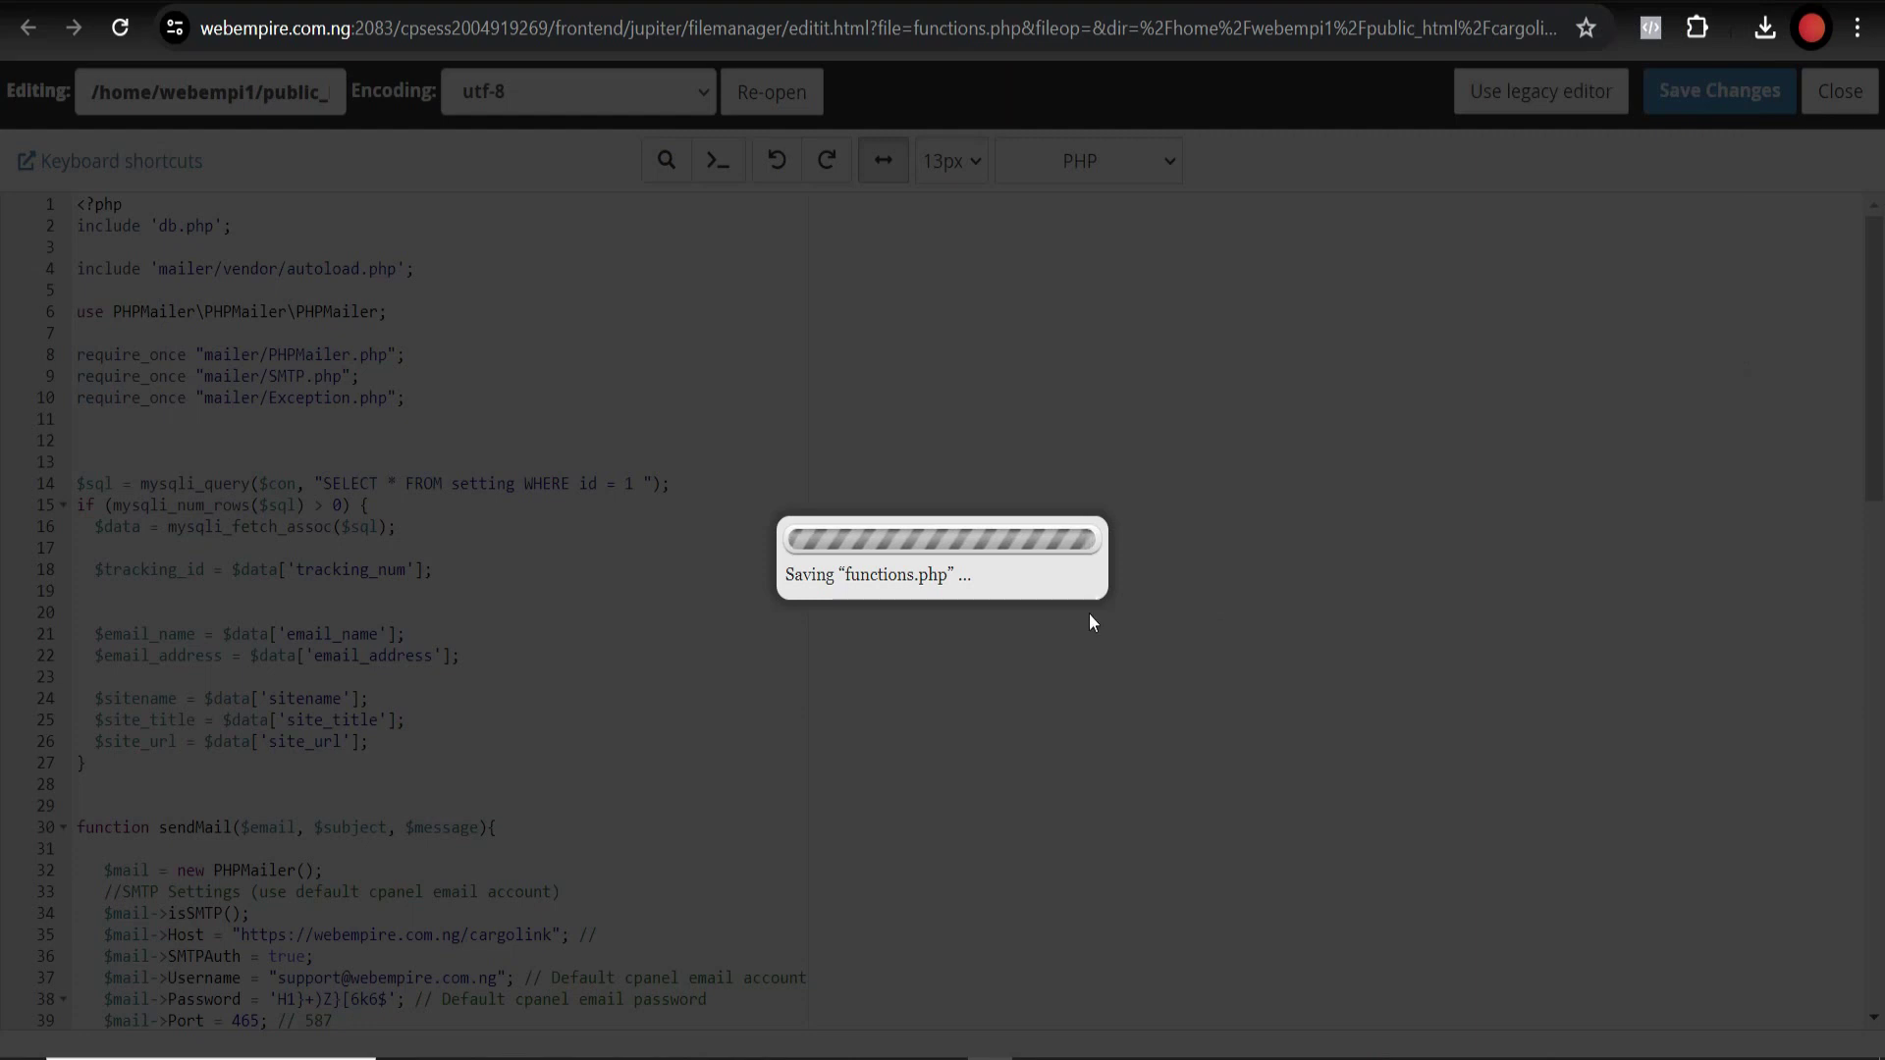
{"action": "key", "text": "ctrl+Tab"}
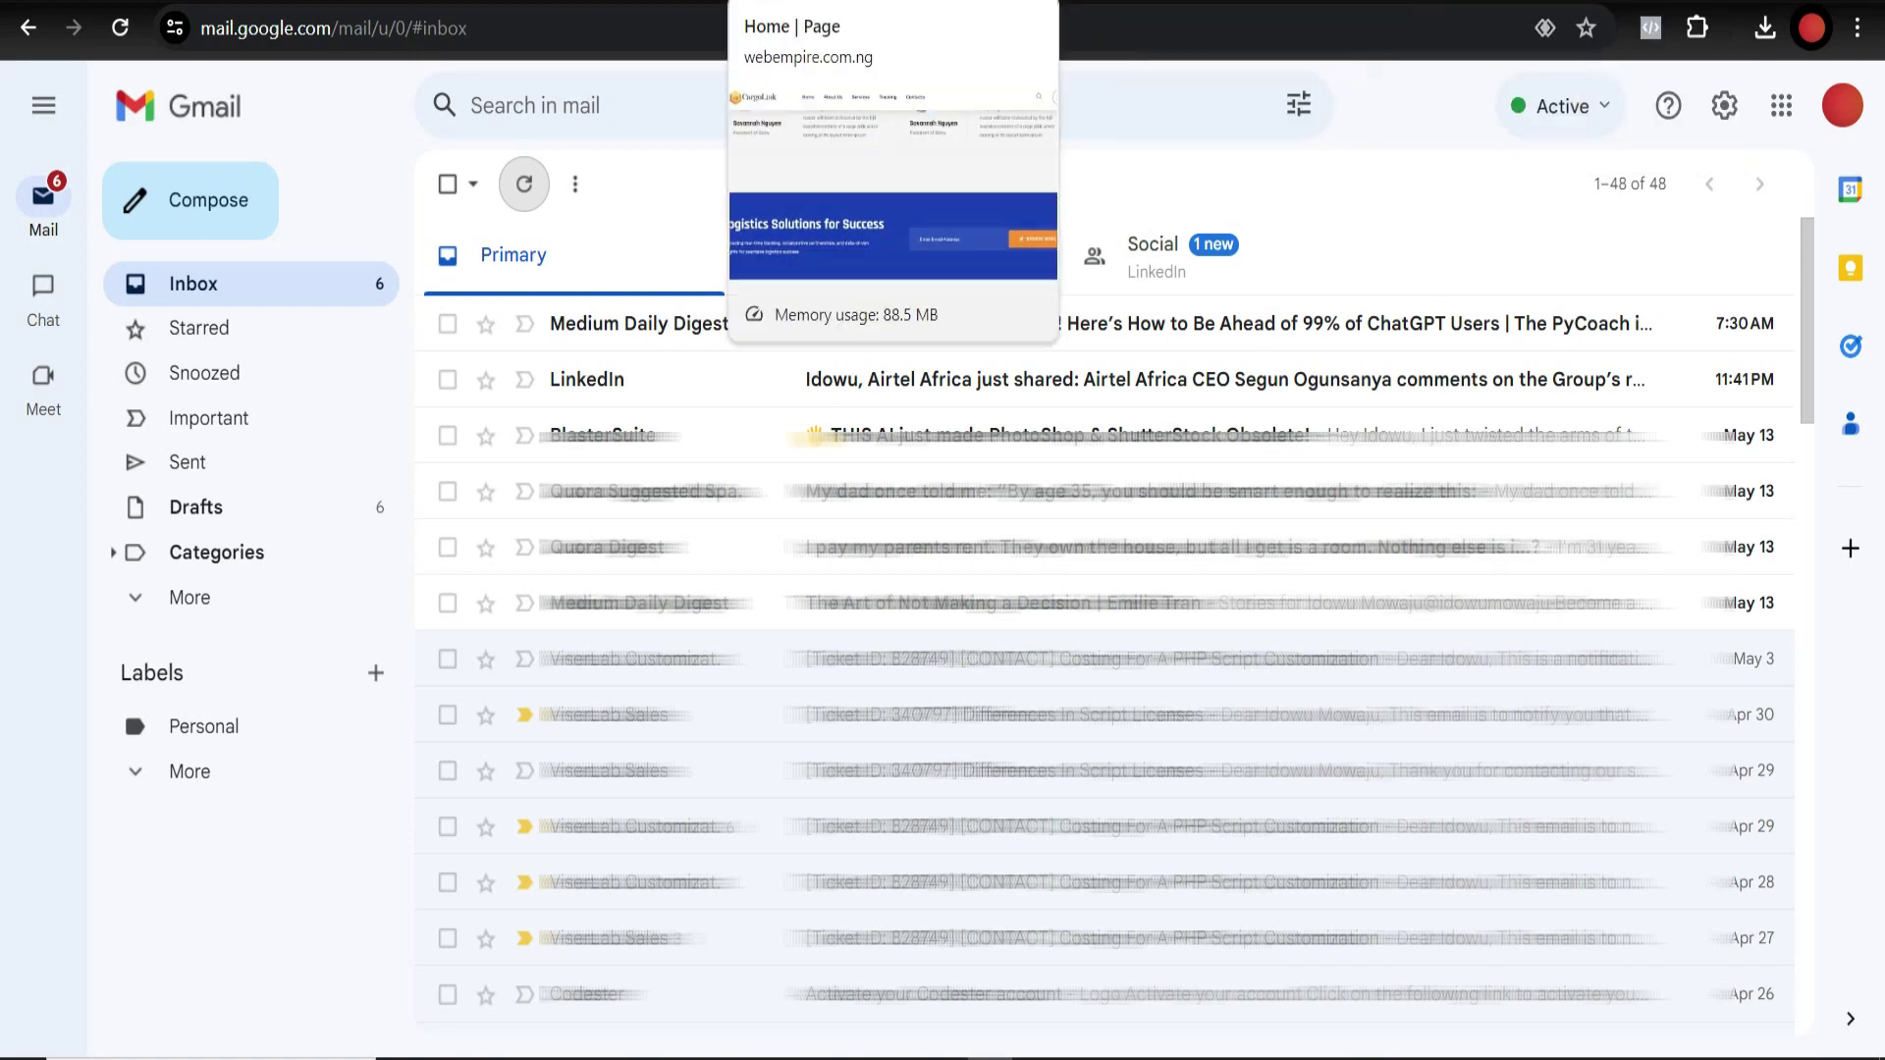
{"action": "left_click", "coordinate": [776, 3]}
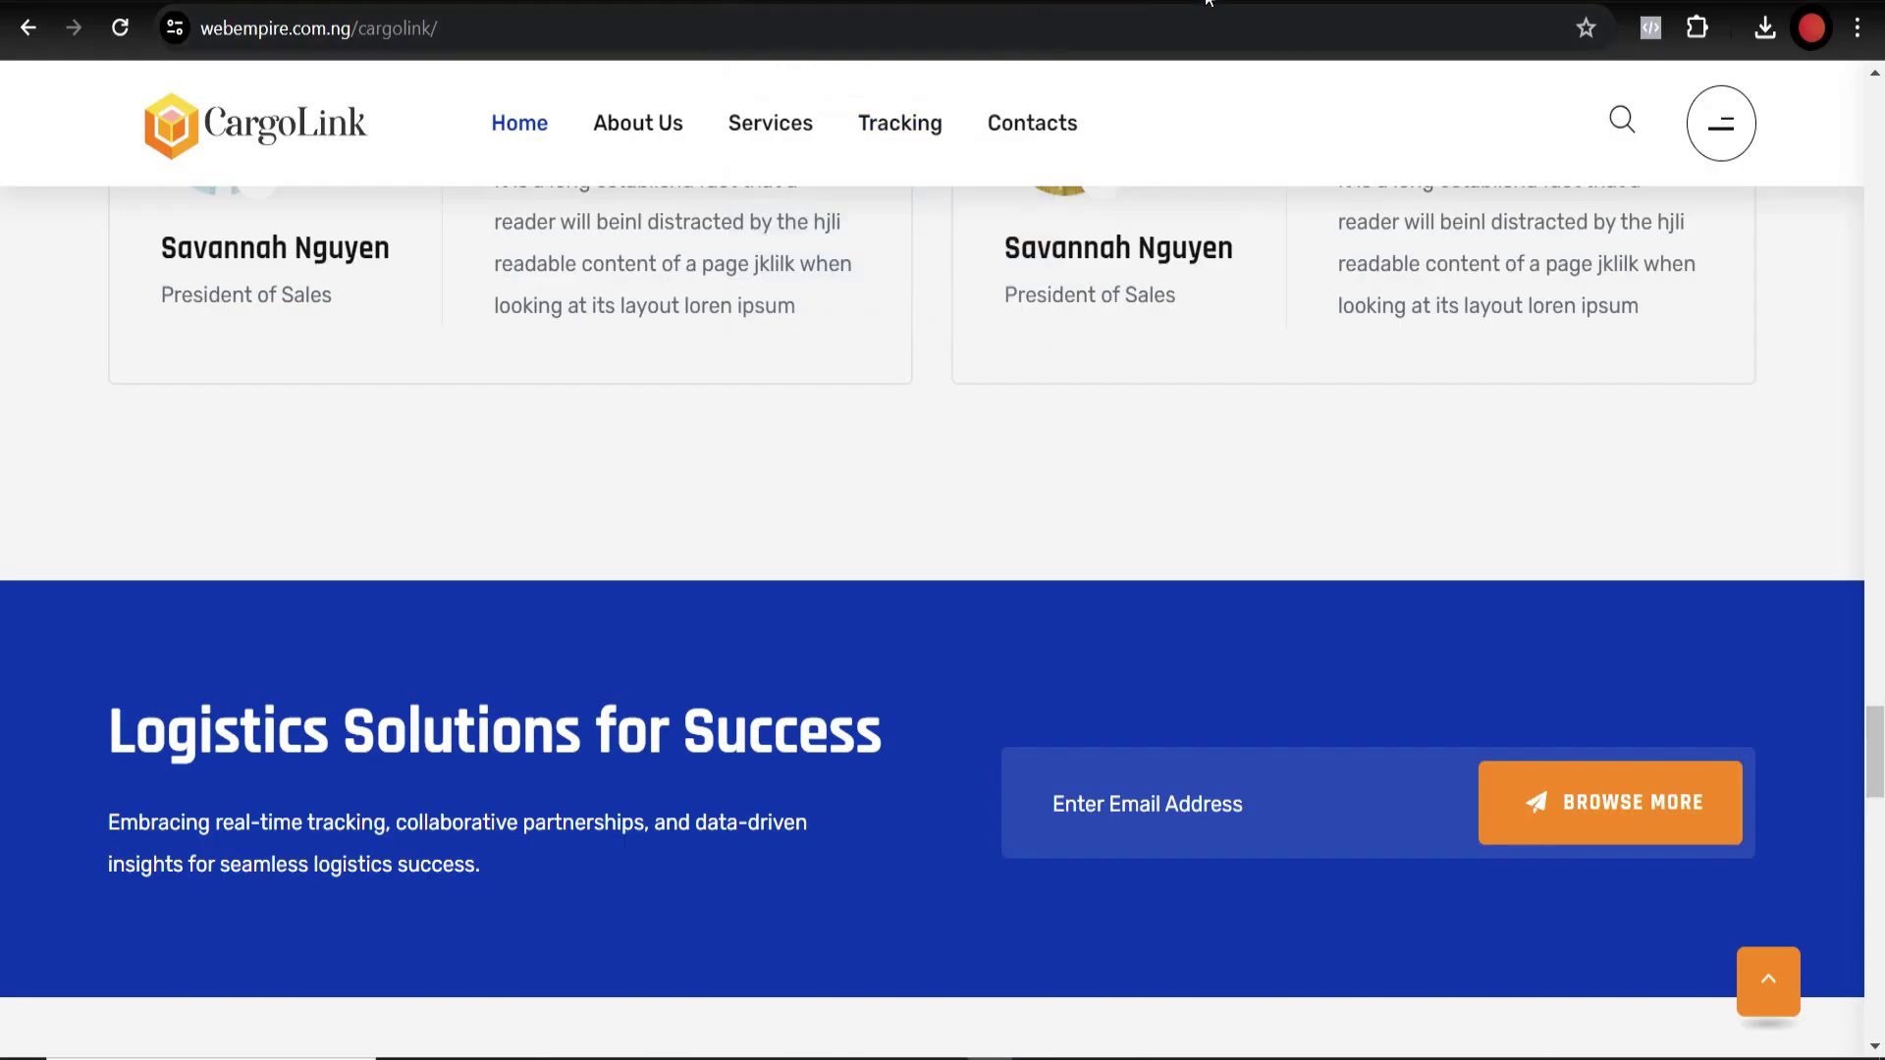
Return to the Cargoflow Add Tracking page showing 'Created successfully' for CL051993882 and deselect the code.
{"action": "left_click", "coordinate": [1033, 4]}
{"action": "scroll", "coordinate": [687, 609], "scroll_direction": "down", "scroll_amount": 5}
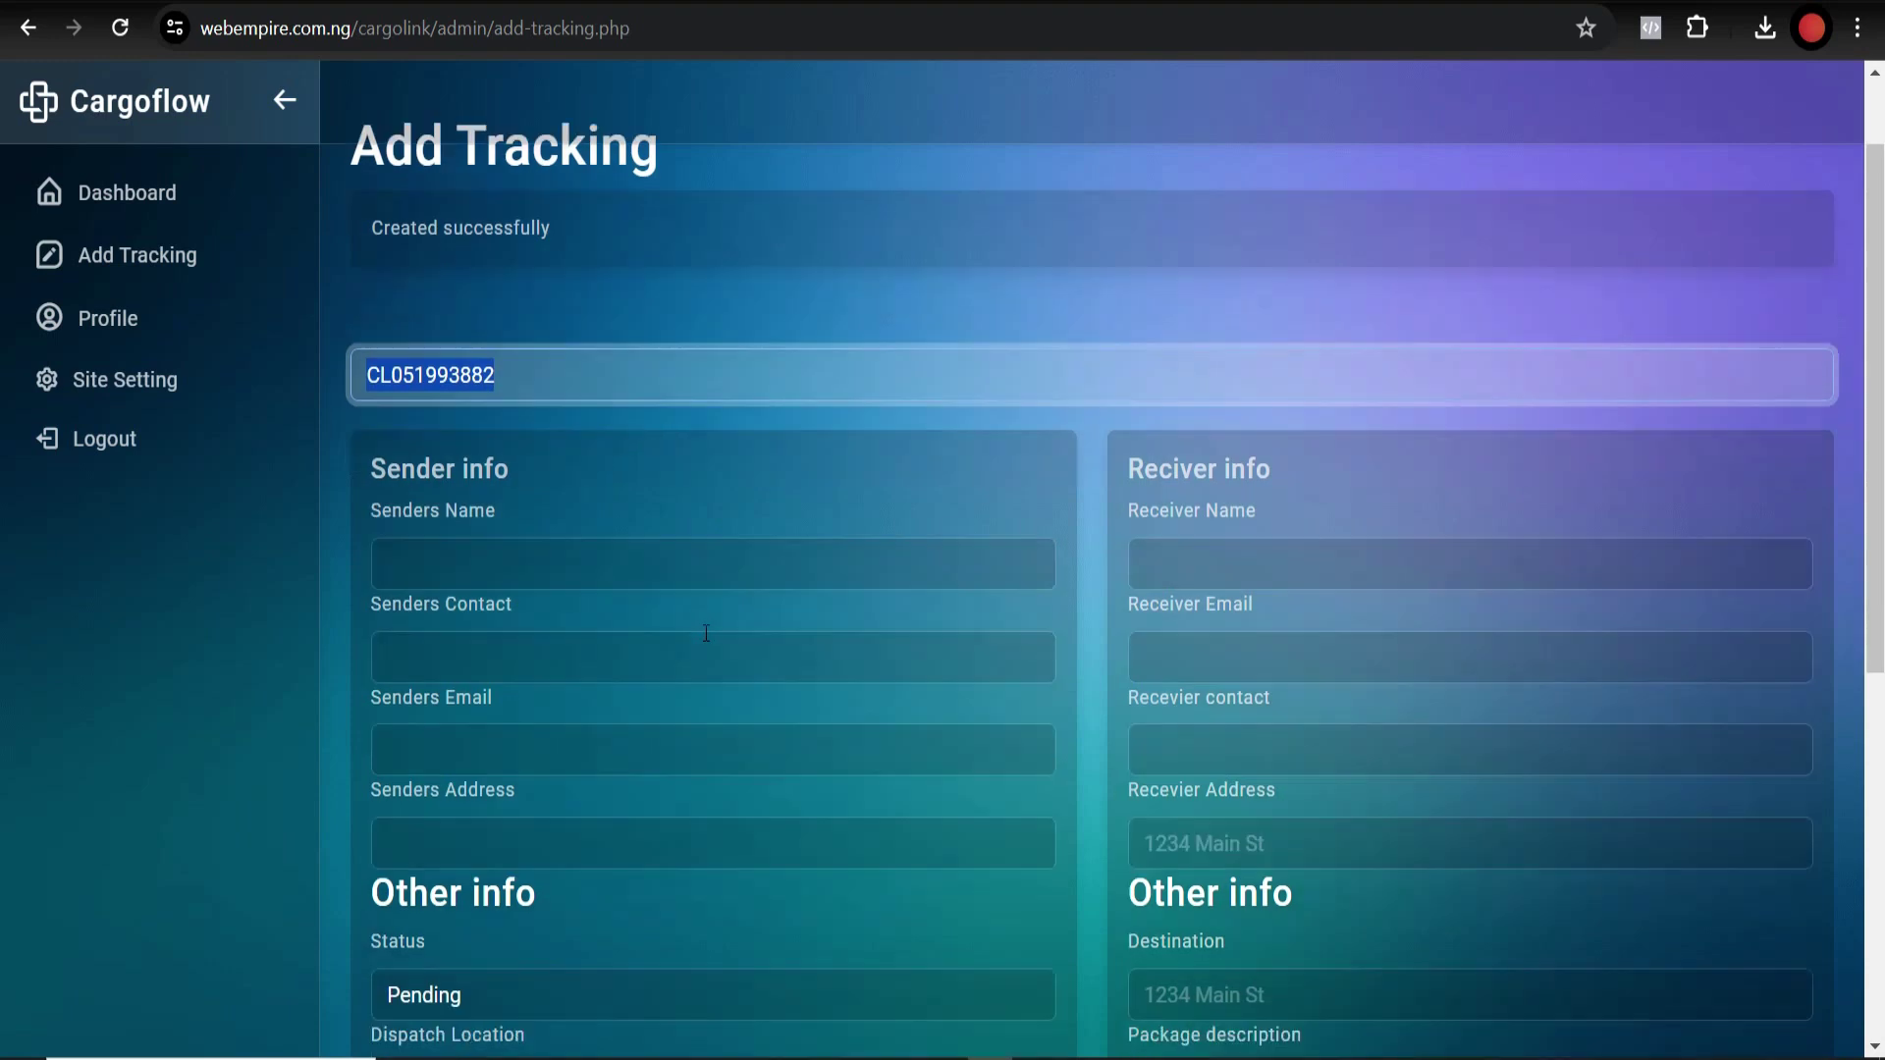
{"action": "scroll", "coordinate": [703, 631], "scroll_direction": "up", "scroll_amount": 5}
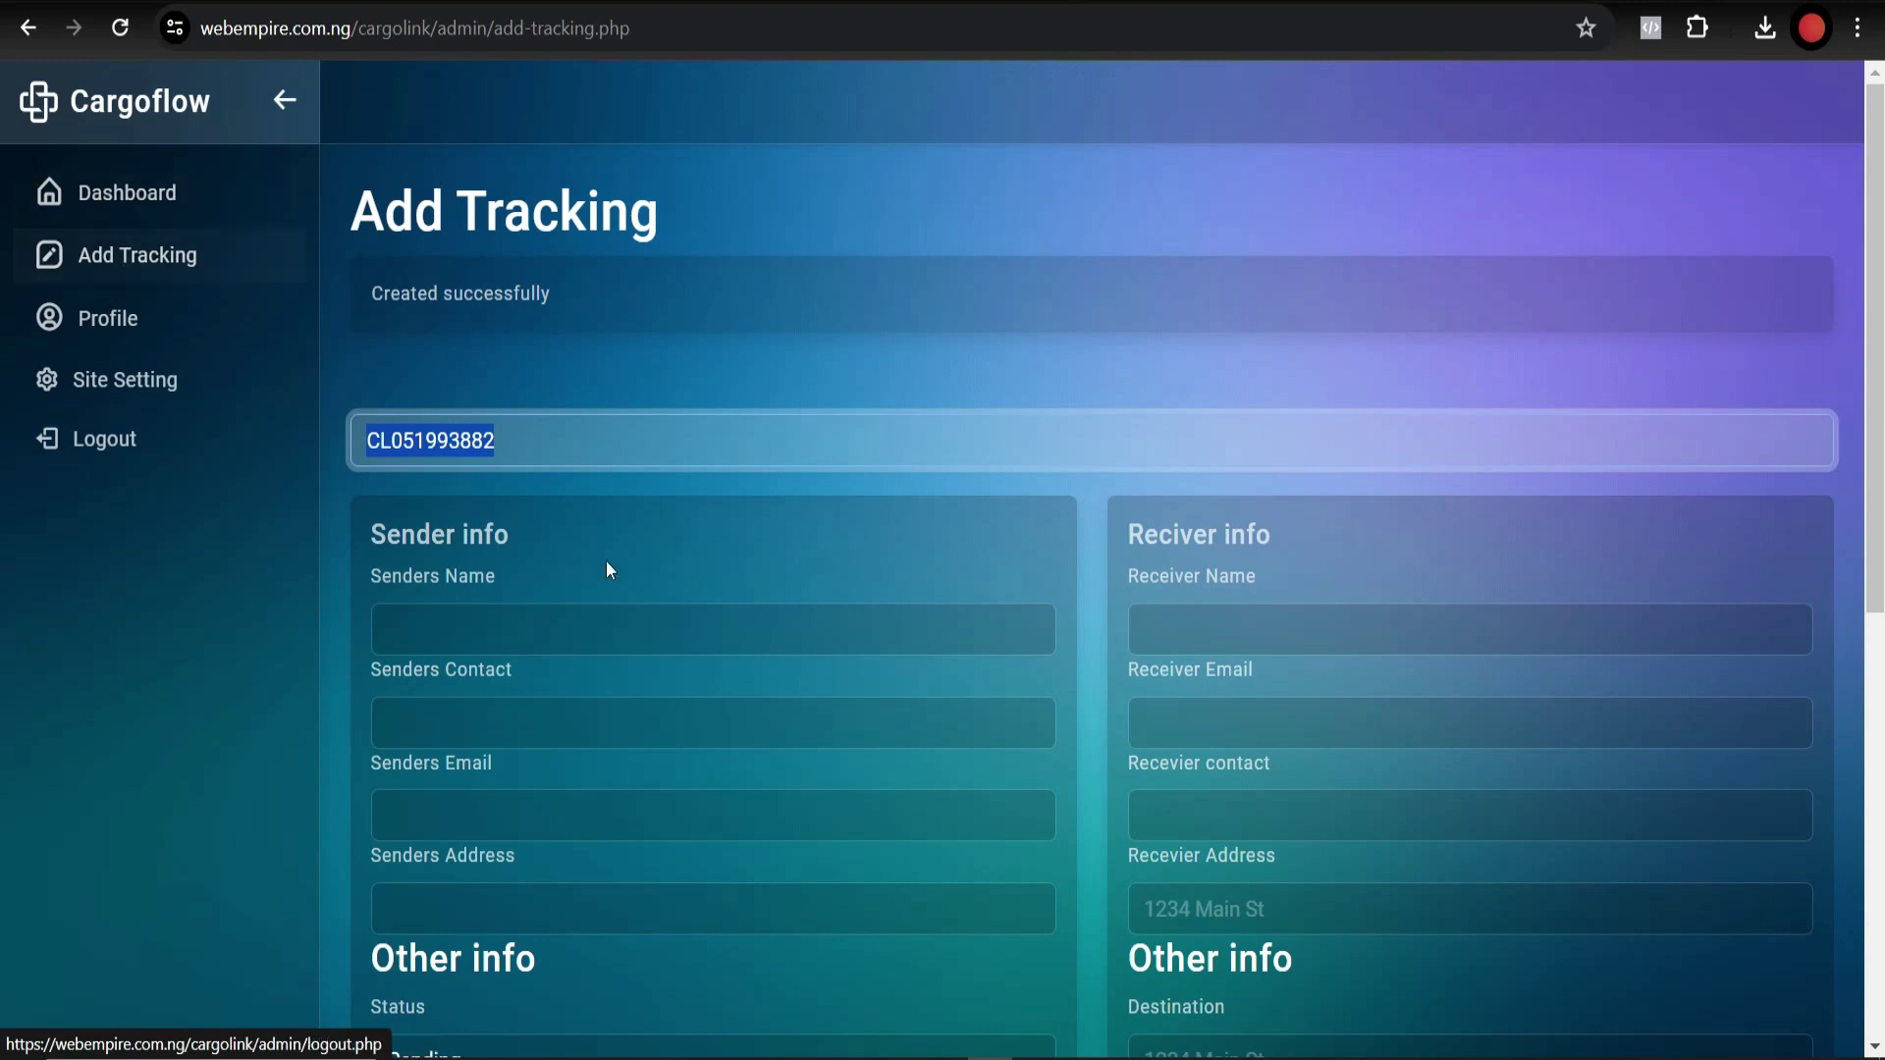
{"action": "scroll", "coordinate": [748, 884], "scroll_direction": "down", "scroll_amount": 8}
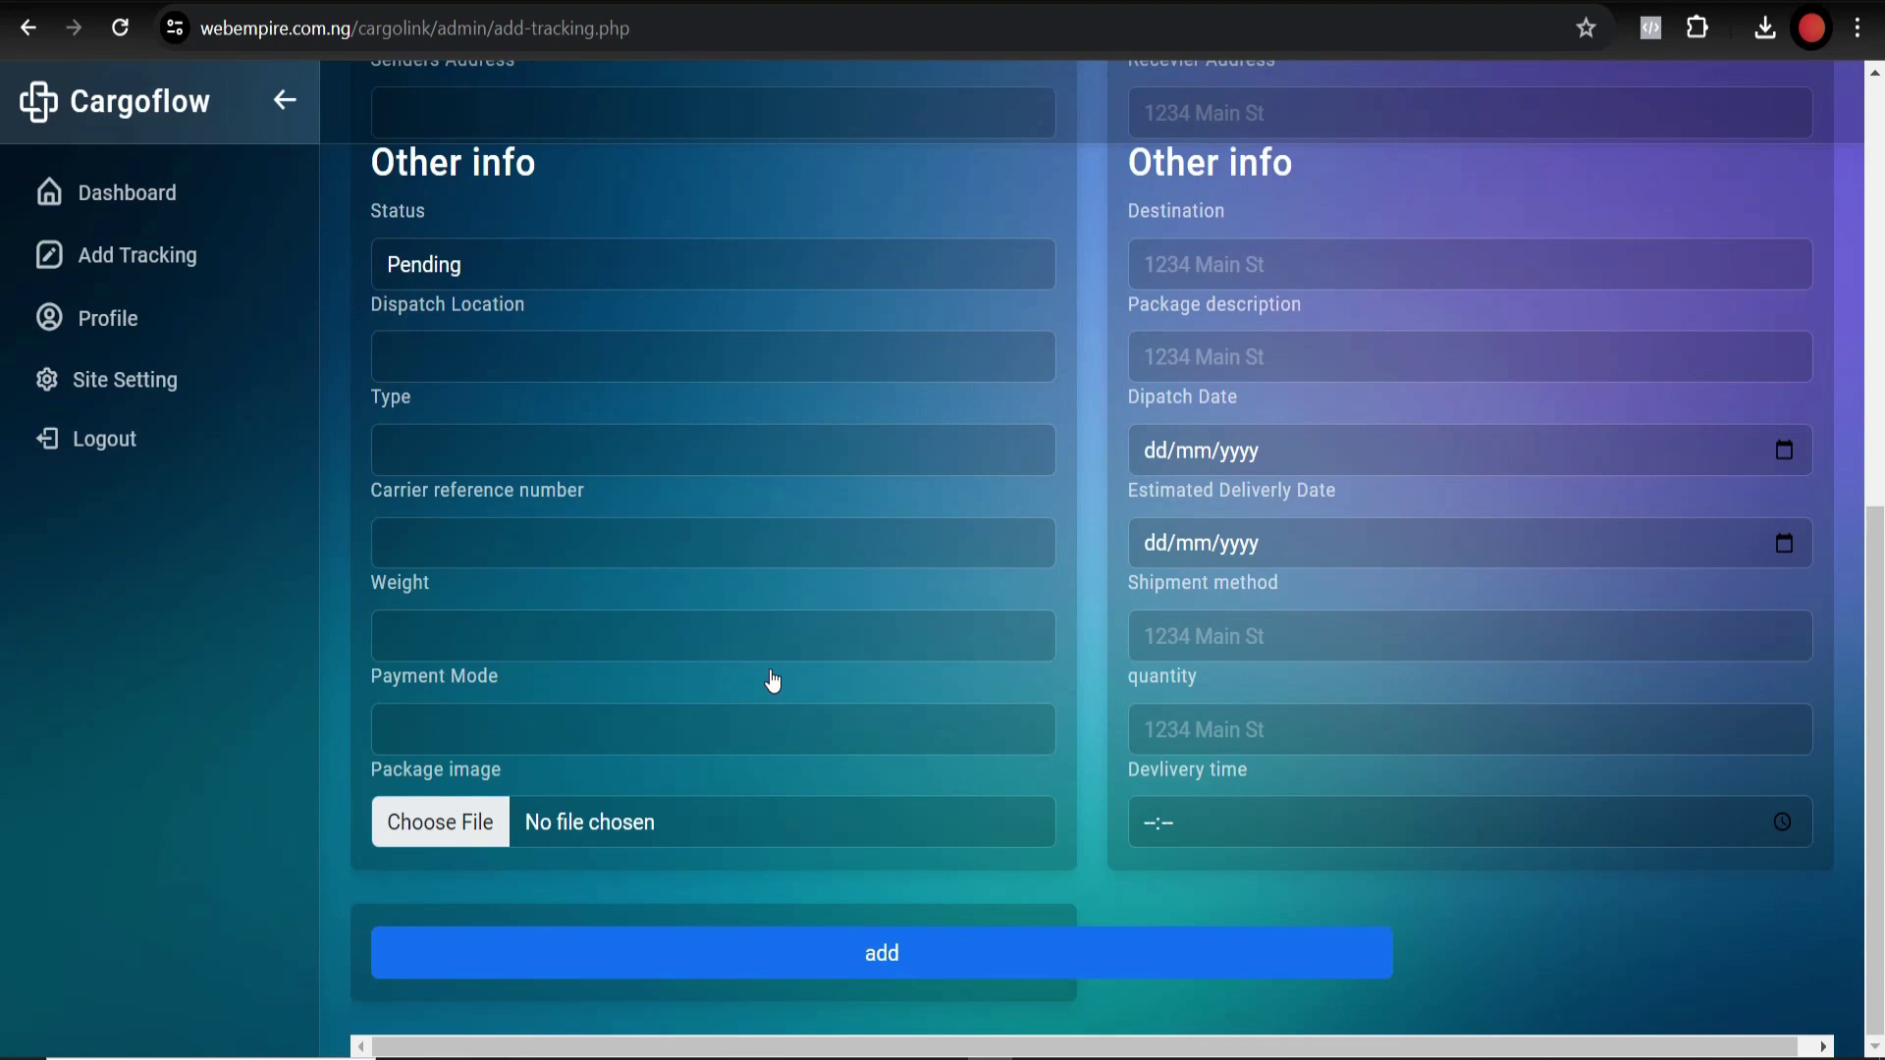
{"action": "scroll", "coordinate": [773, 680], "scroll_direction": "up", "scroll_amount": 8}
{"action": "left_click", "coordinate": [630, 365]}
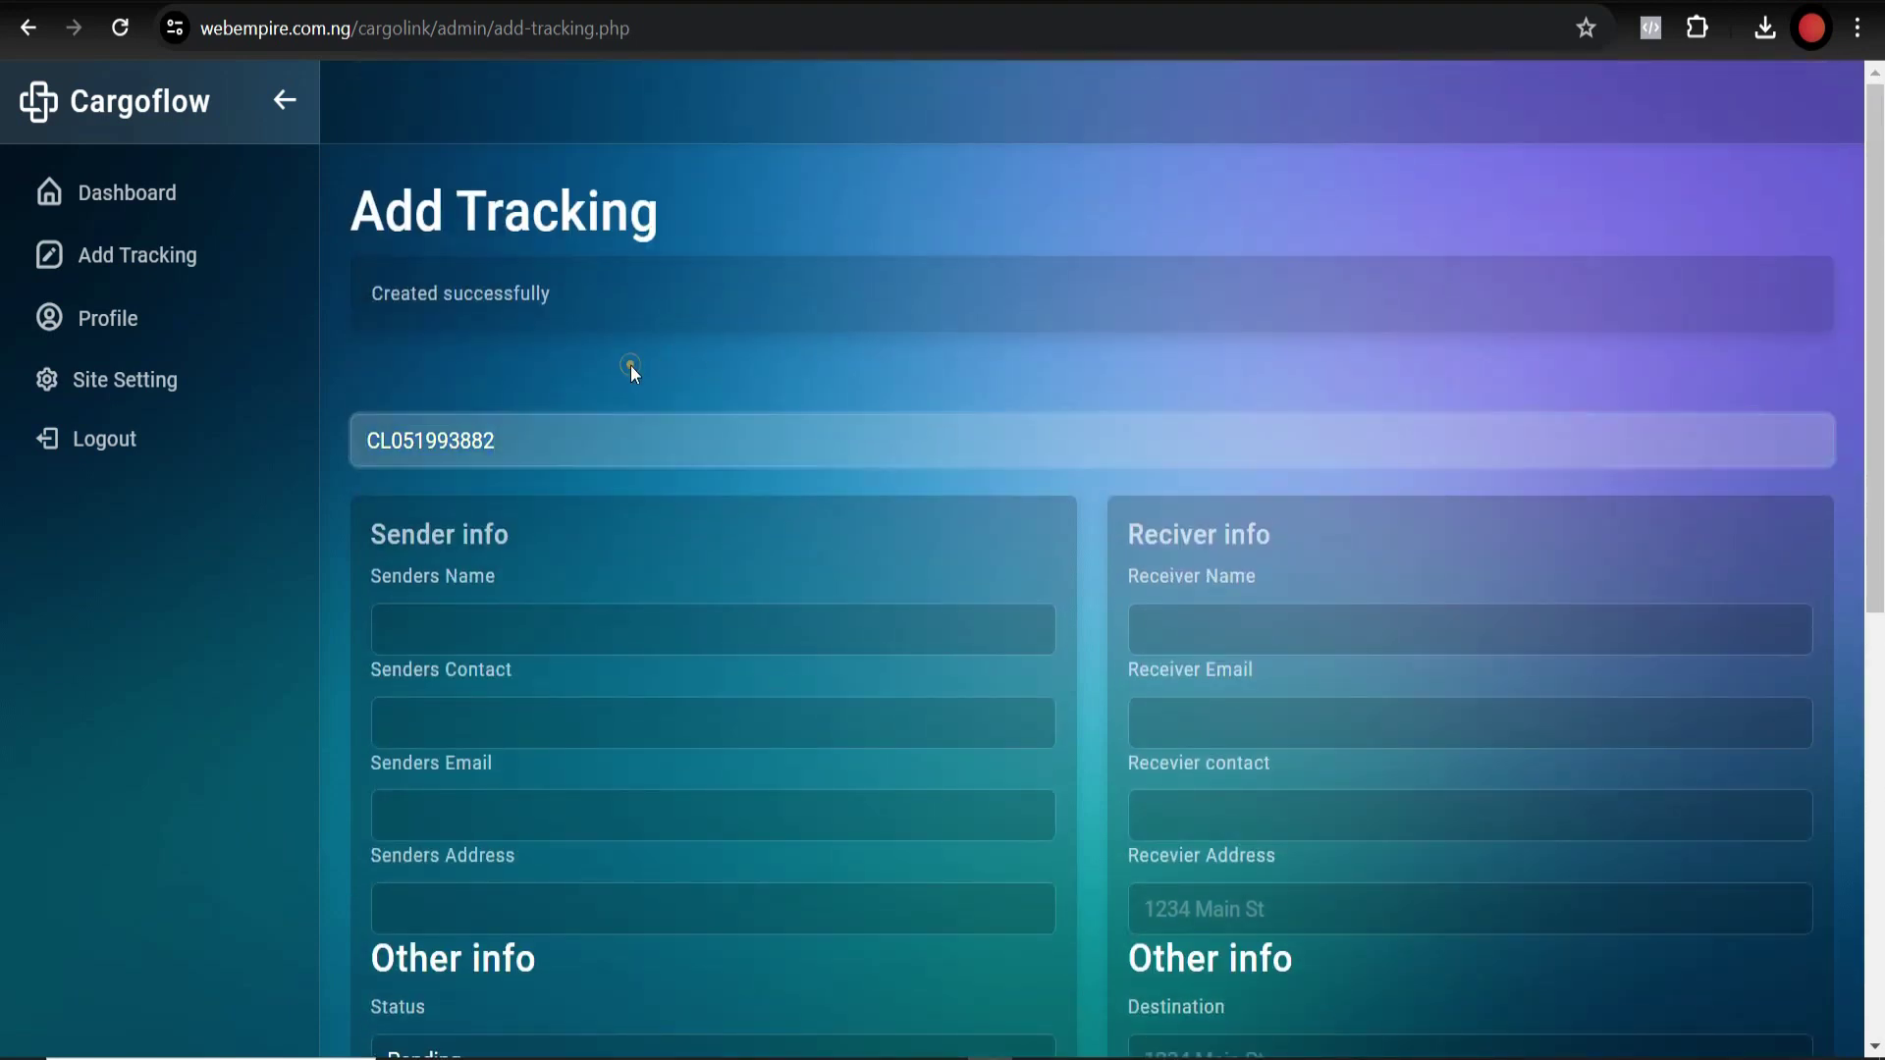
{"action": "scroll", "coordinate": [1180, 856], "scroll_direction": "down", "scroll_amount": 4}
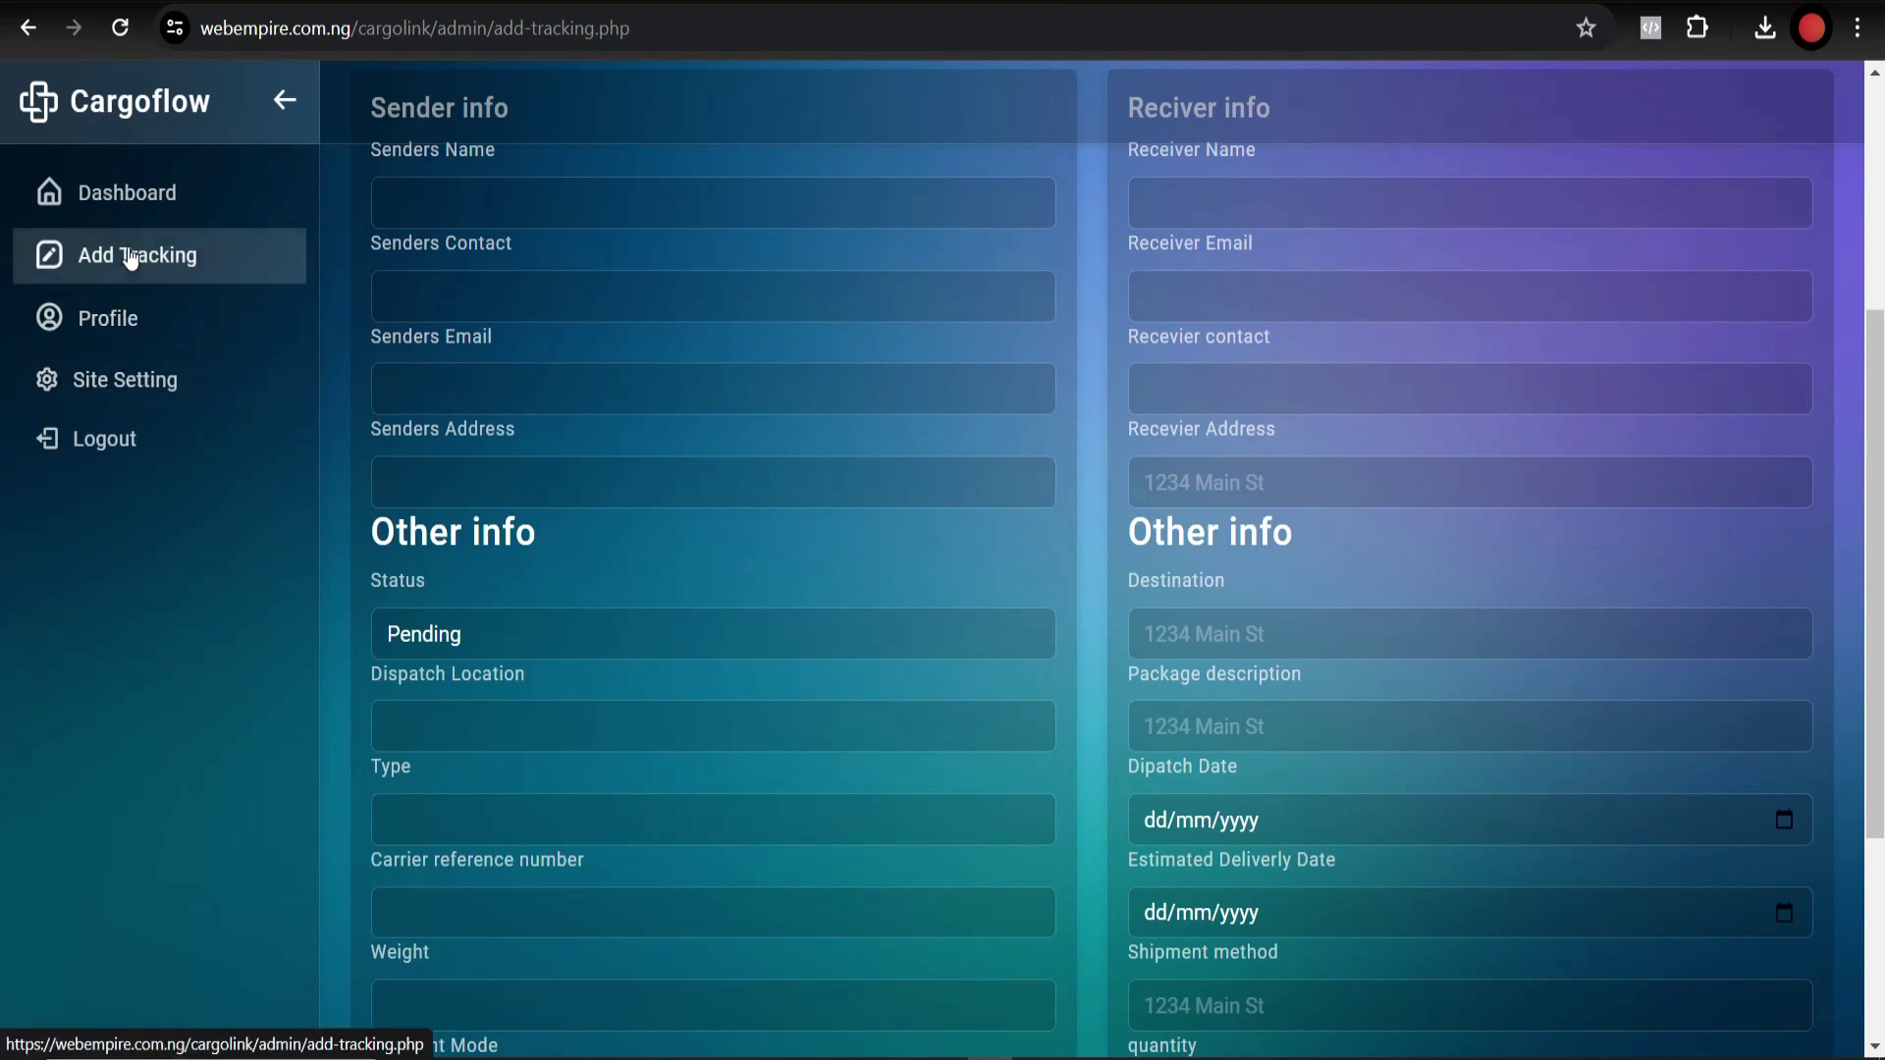
Open the admin Dashboard and review the shipment list.
{"action": "left_click", "coordinate": [123, 191]}
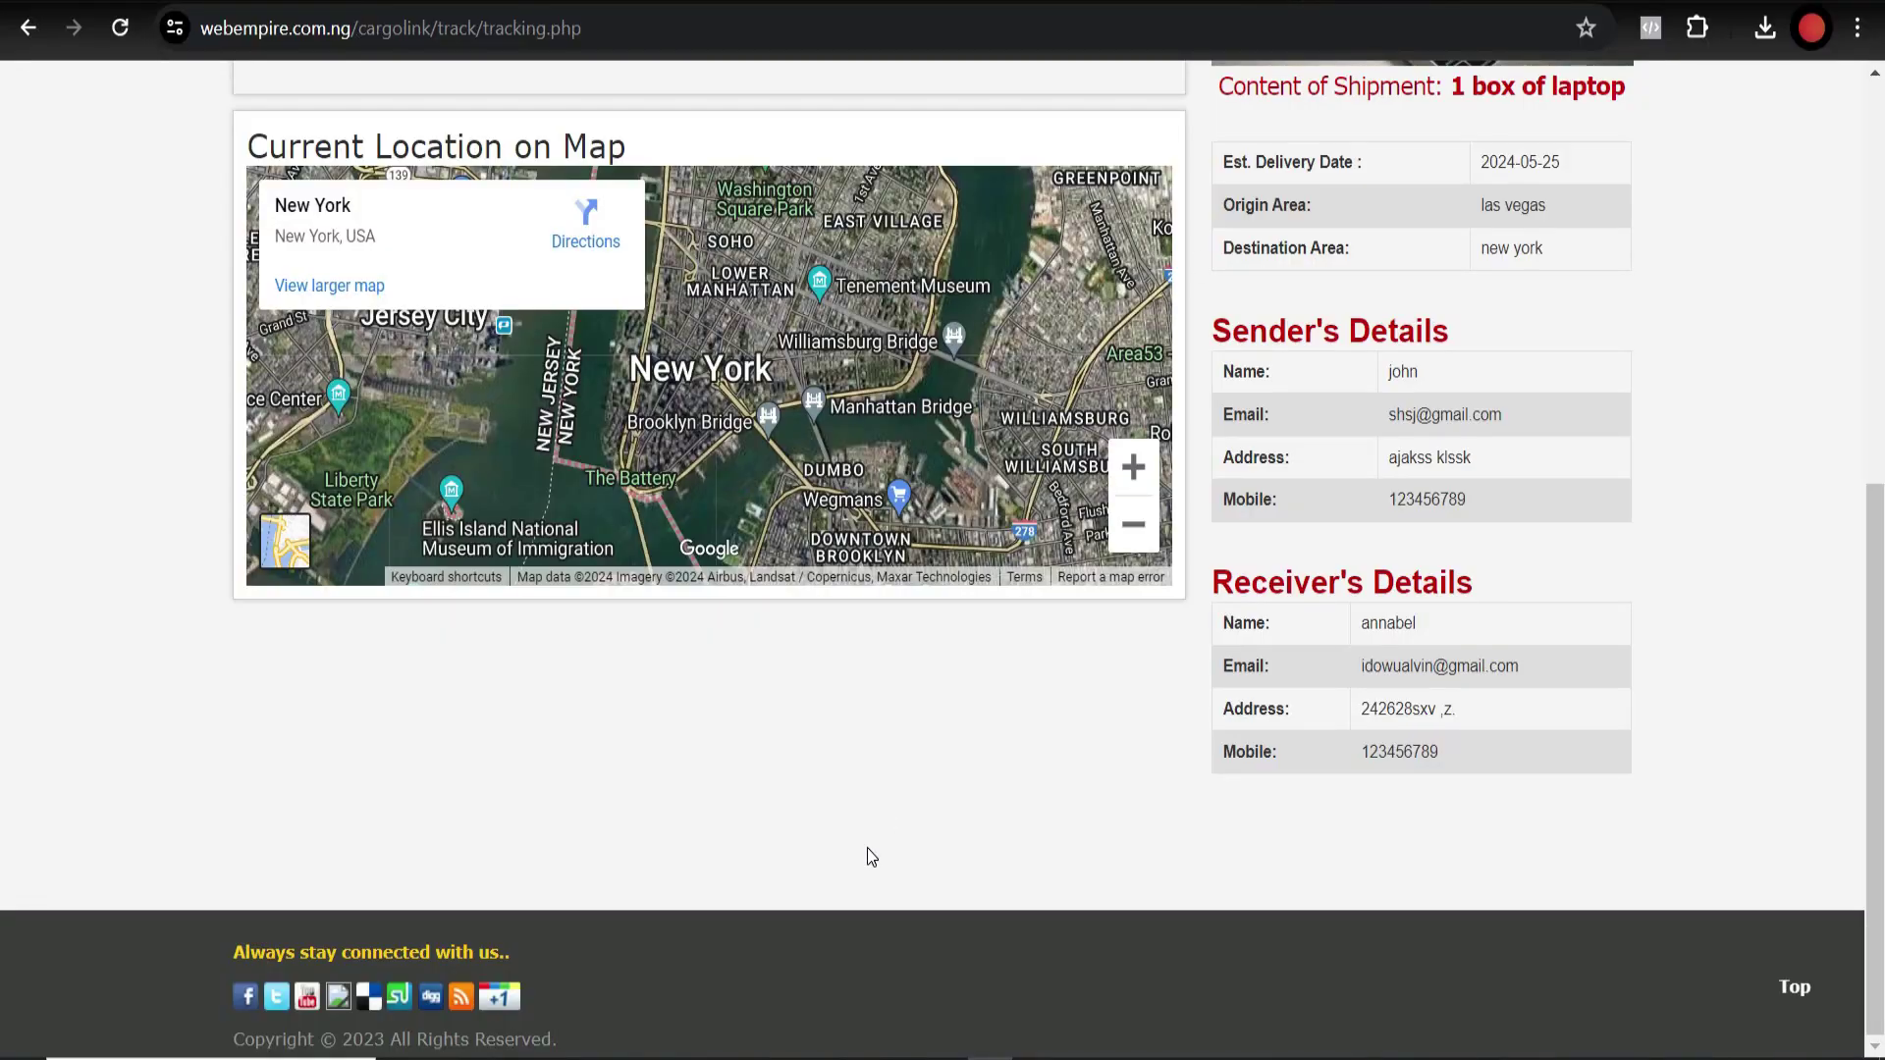
{"action": "scroll", "coordinate": [867, 858], "scroll_direction": "up", "scroll_amount": 10}
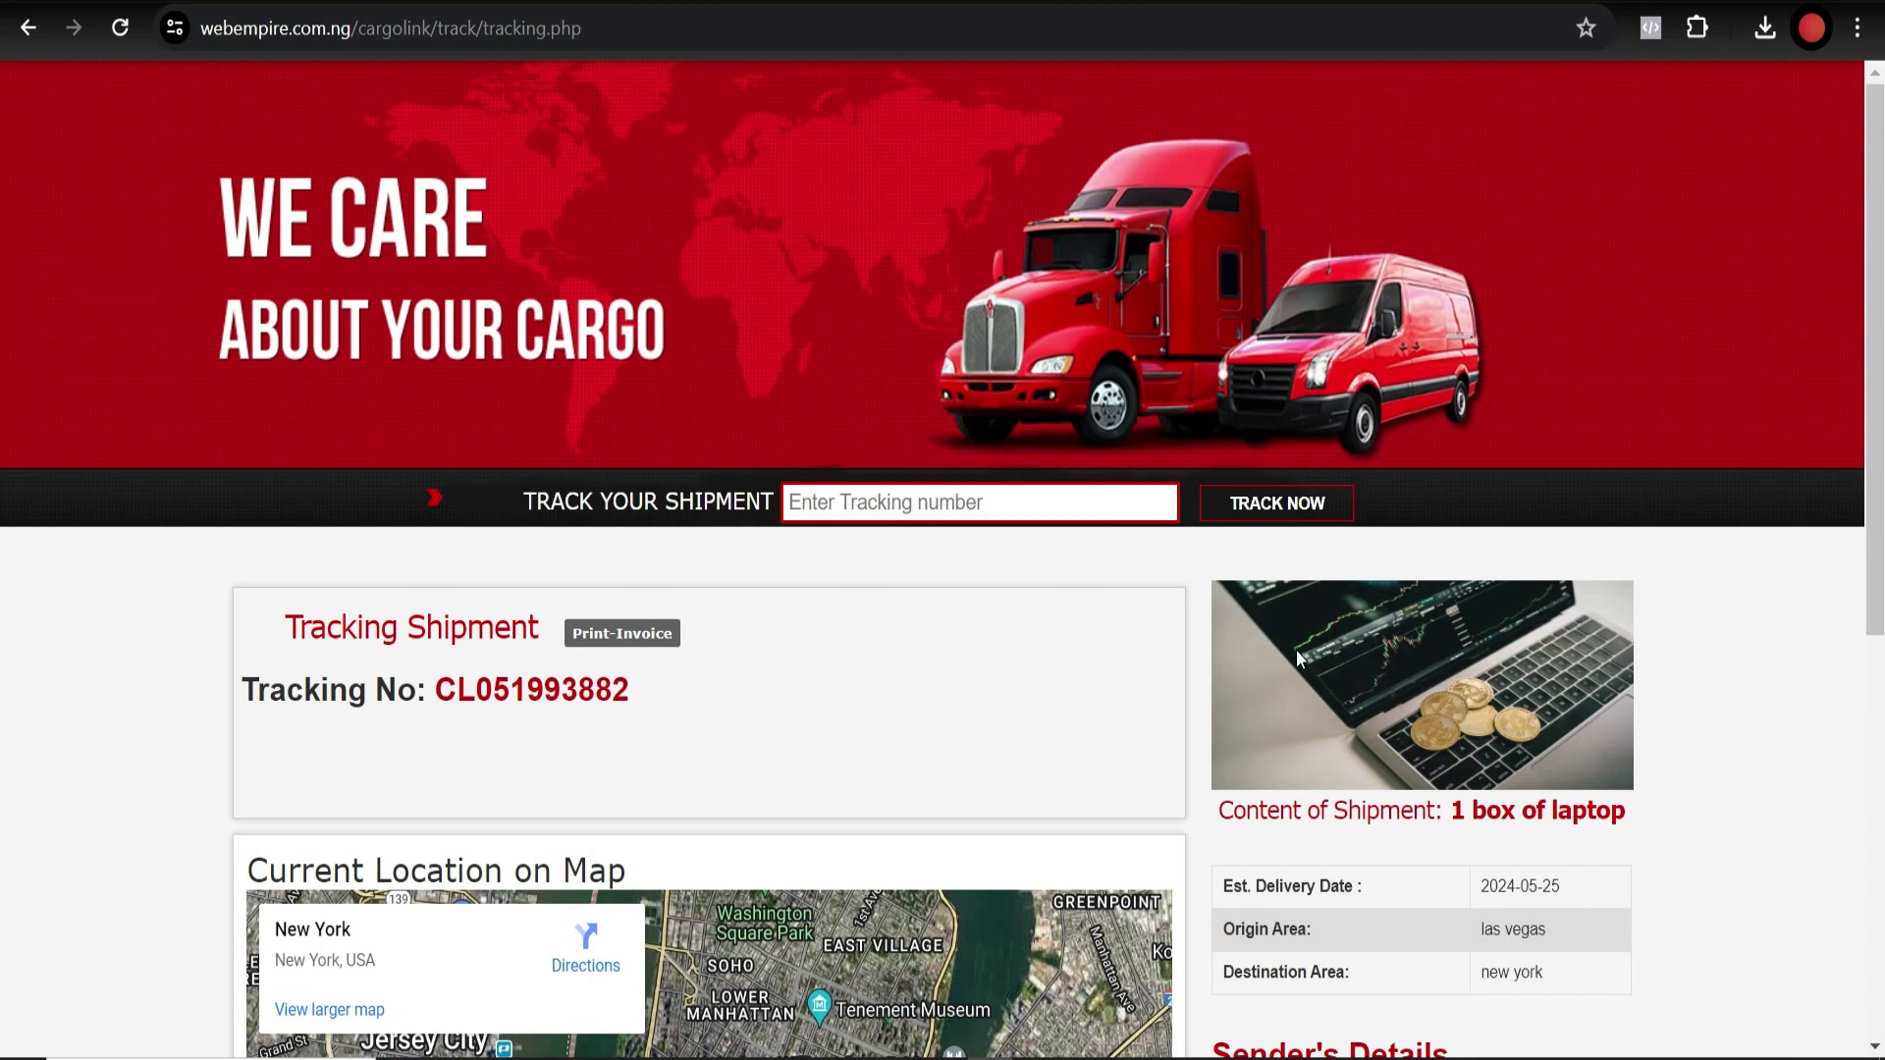
{"action": "left_click", "coordinate": [631, 632]}
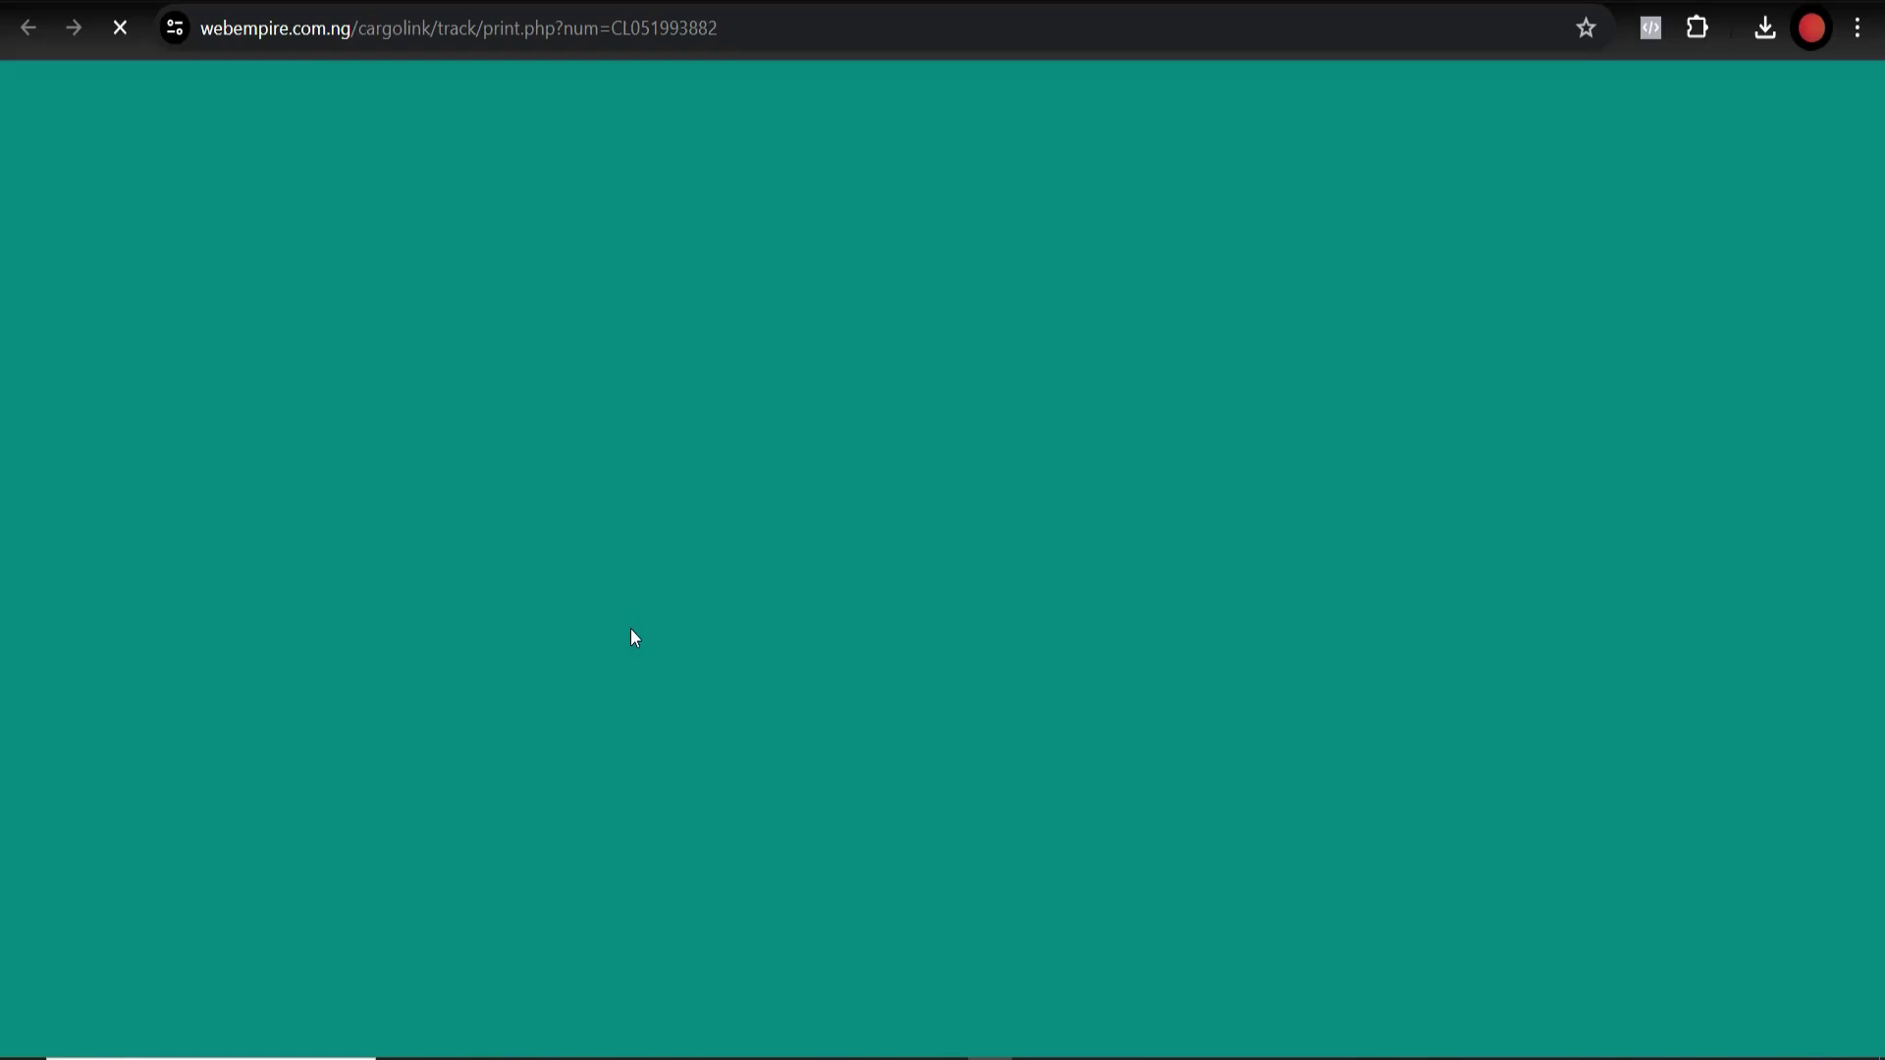
{"action": "scroll", "coordinate": [460, 545], "scroll_direction": "down", "scroll_amount": 3}
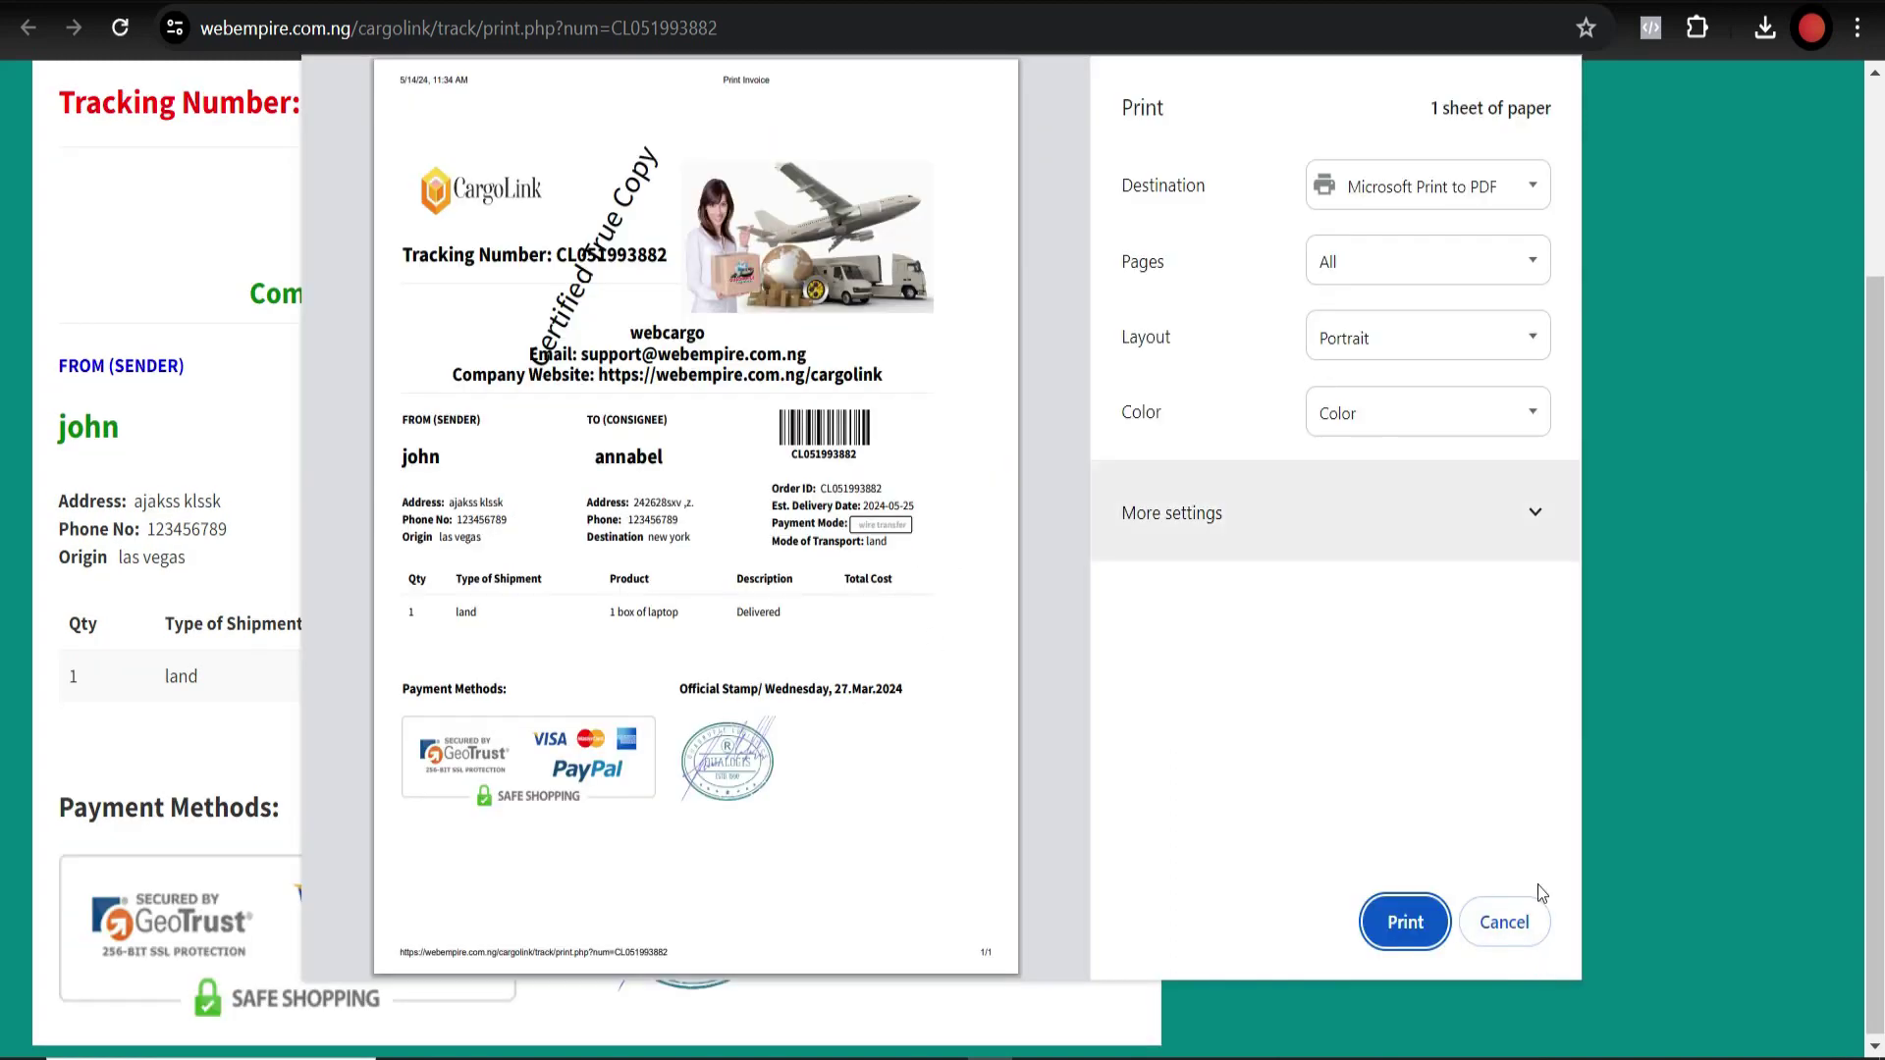
{"action": "left_click", "coordinate": [1504, 923]}
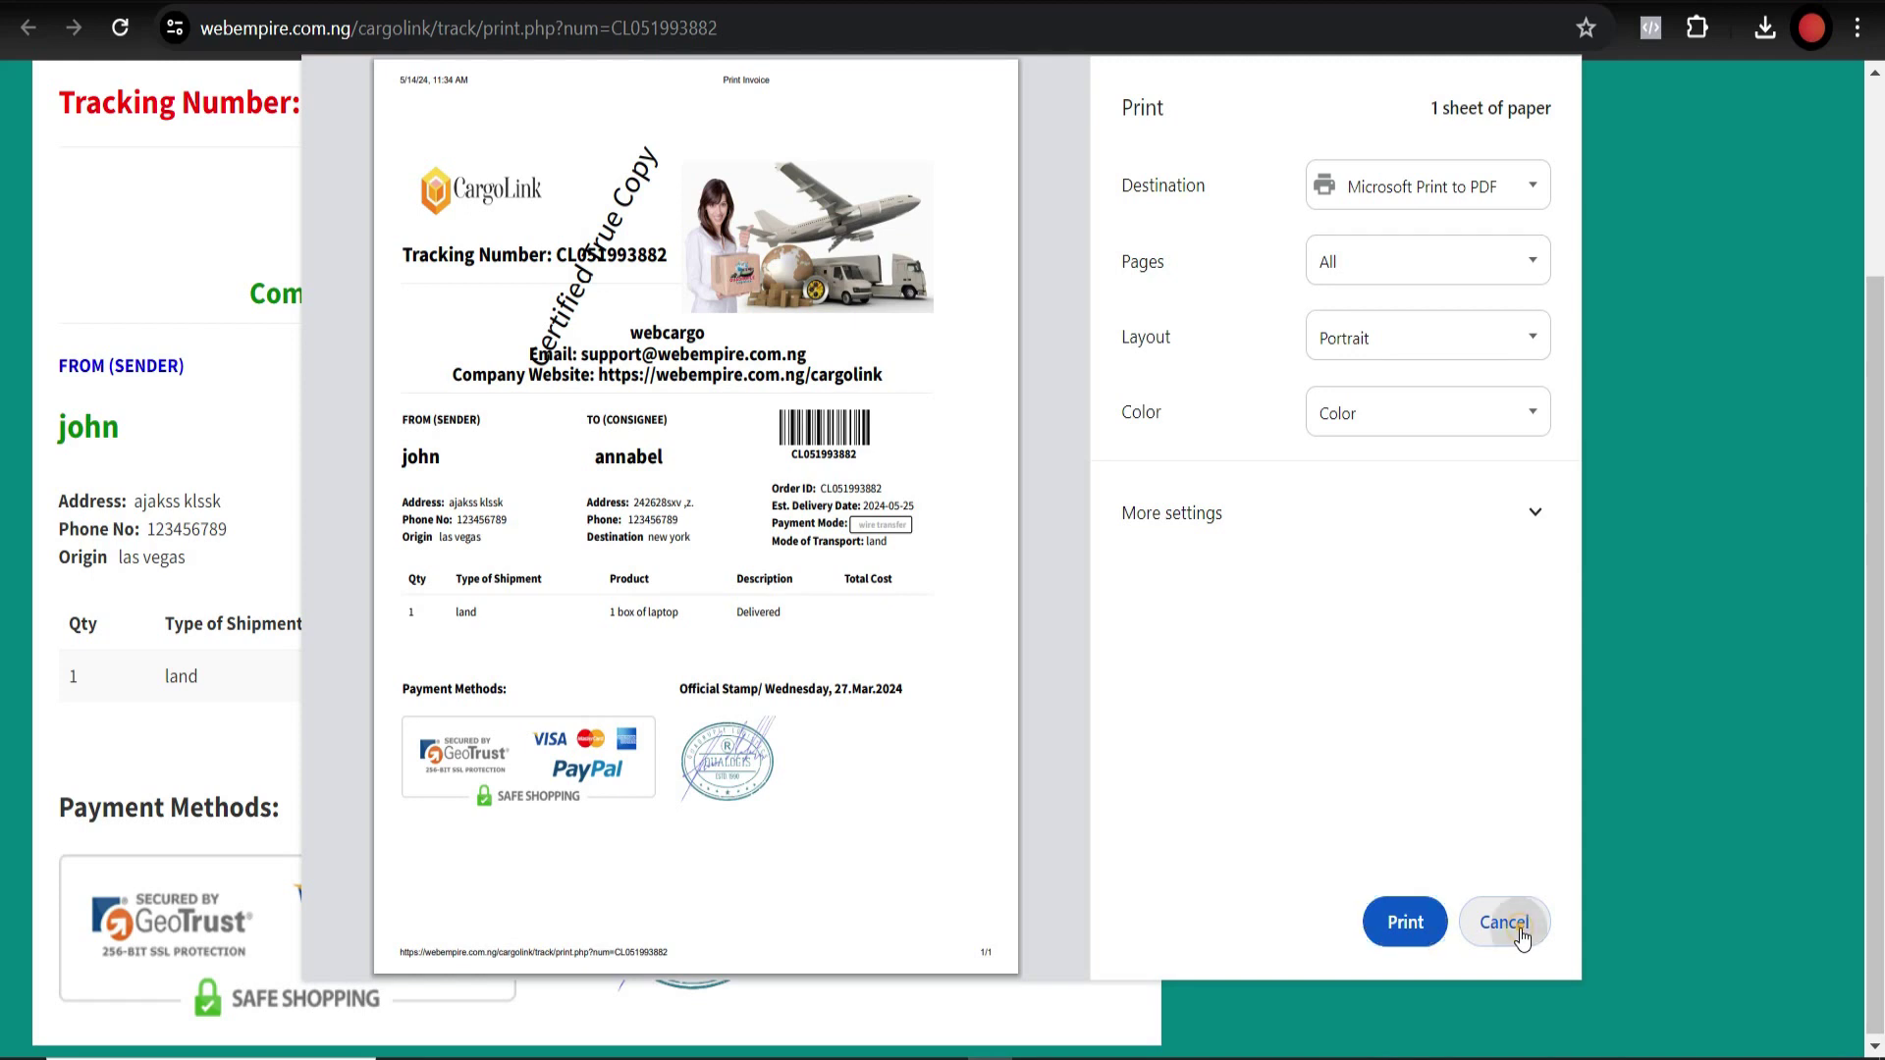
{"action": "scroll", "coordinate": [874, 561], "scroll_direction": "up", "scroll_amount": 3}
{"action": "scroll", "coordinate": [874, 561], "scroll_direction": "down", "scroll_amount": 3}
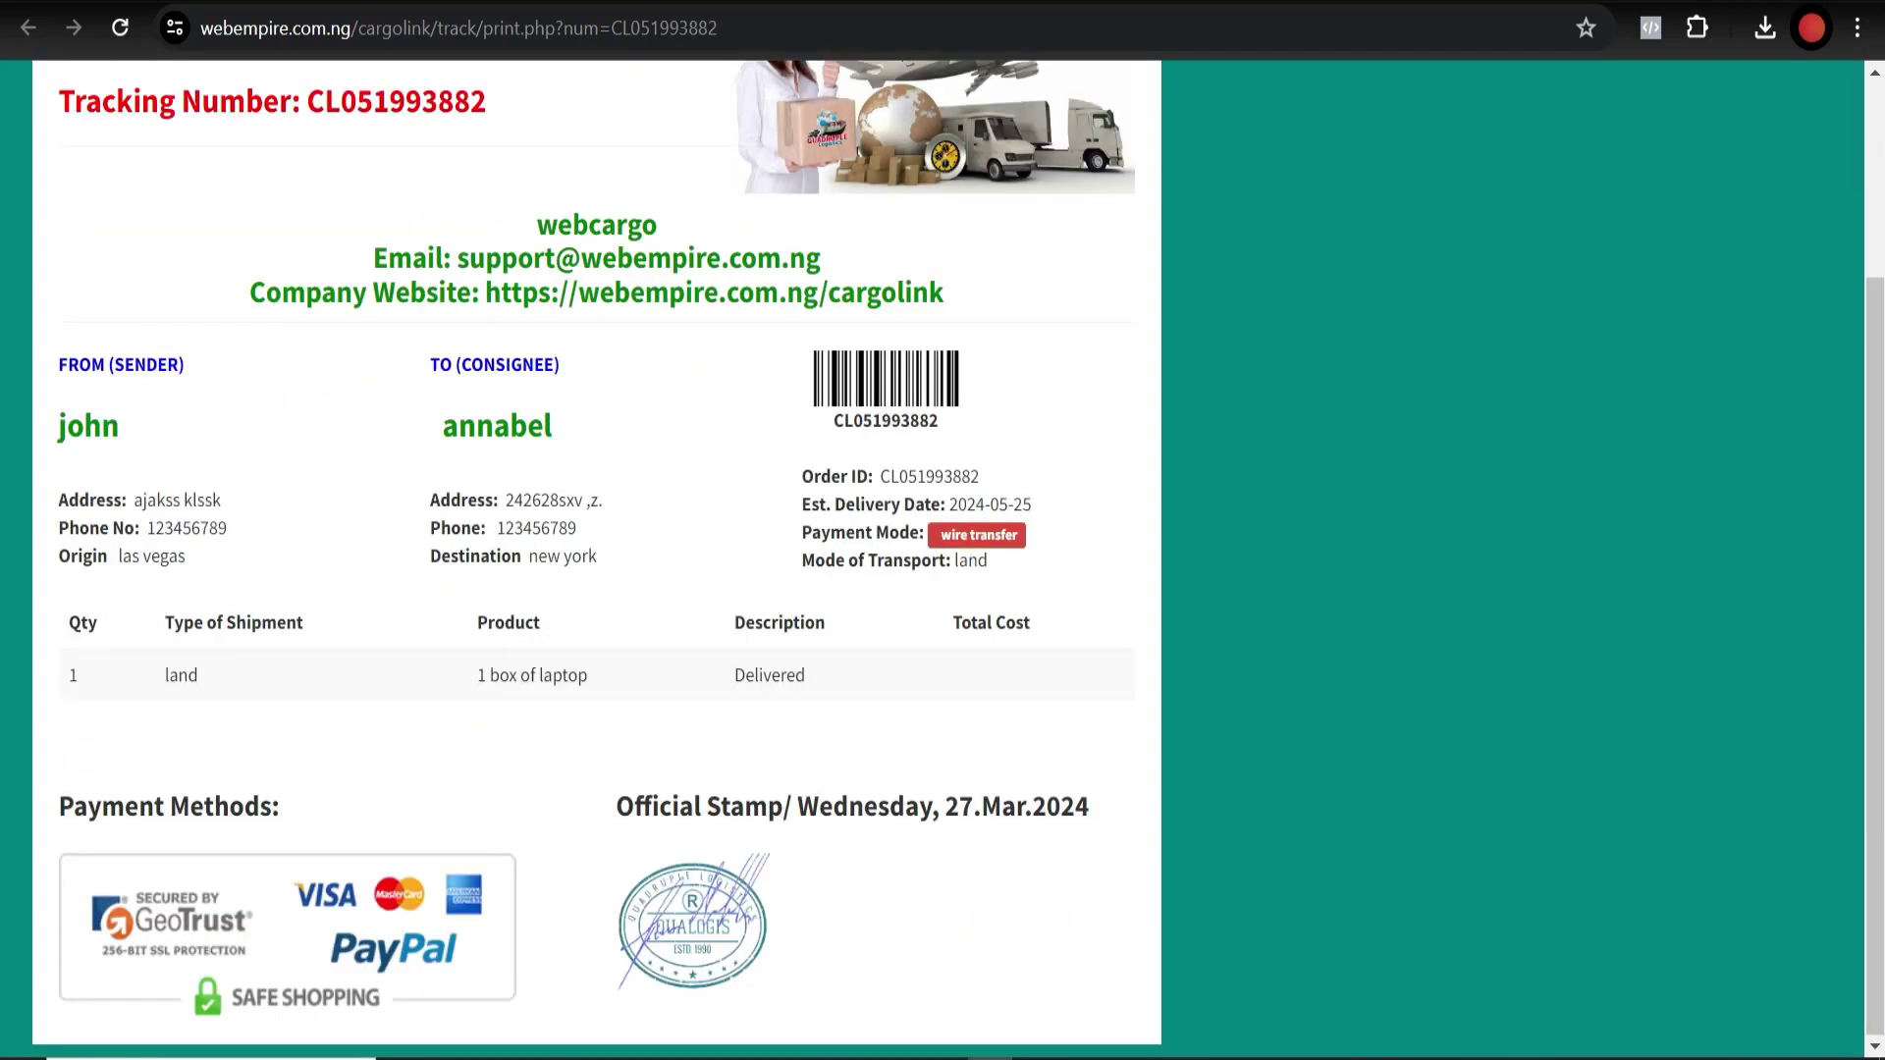
{"action": "key", "text": "ctrl+w"}
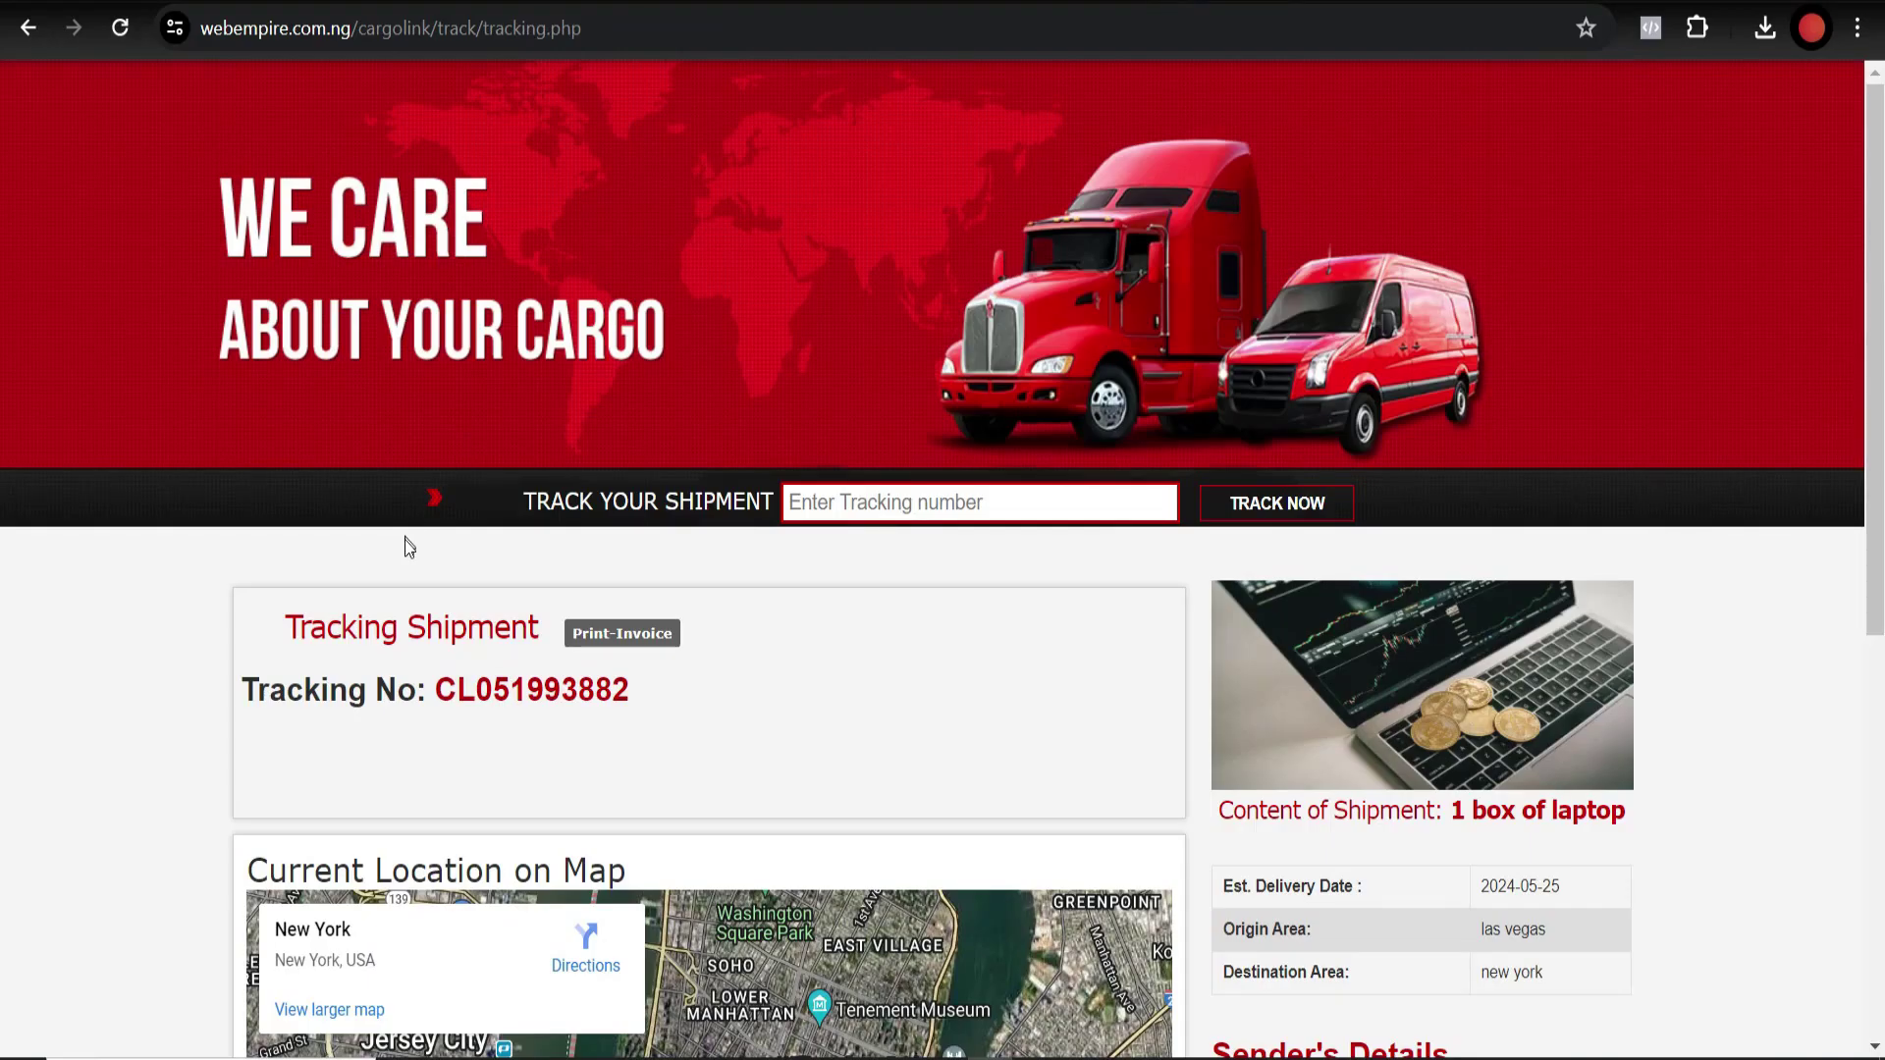
In a new tab, go to the cPanel login at webempire.com.ng:2083.
{"action": "scroll", "coordinate": [409, 548], "scroll_direction": "down", "scroll_amount": 3}
{"action": "scroll", "coordinate": [408, 548], "scroll_direction": "up", "scroll_amount": 3}
{"action": "scroll", "coordinate": [1015, 826], "scroll_direction": "down", "scroll_amount": 5}
{"action": "scroll", "coordinate": [1015, 826], "scroll_direction": "down", "scroll_amount": 3}
{"action": "scroll", "coordinate": [1015, 827], "scroll_direction": "up", "scroll_amount": 7}
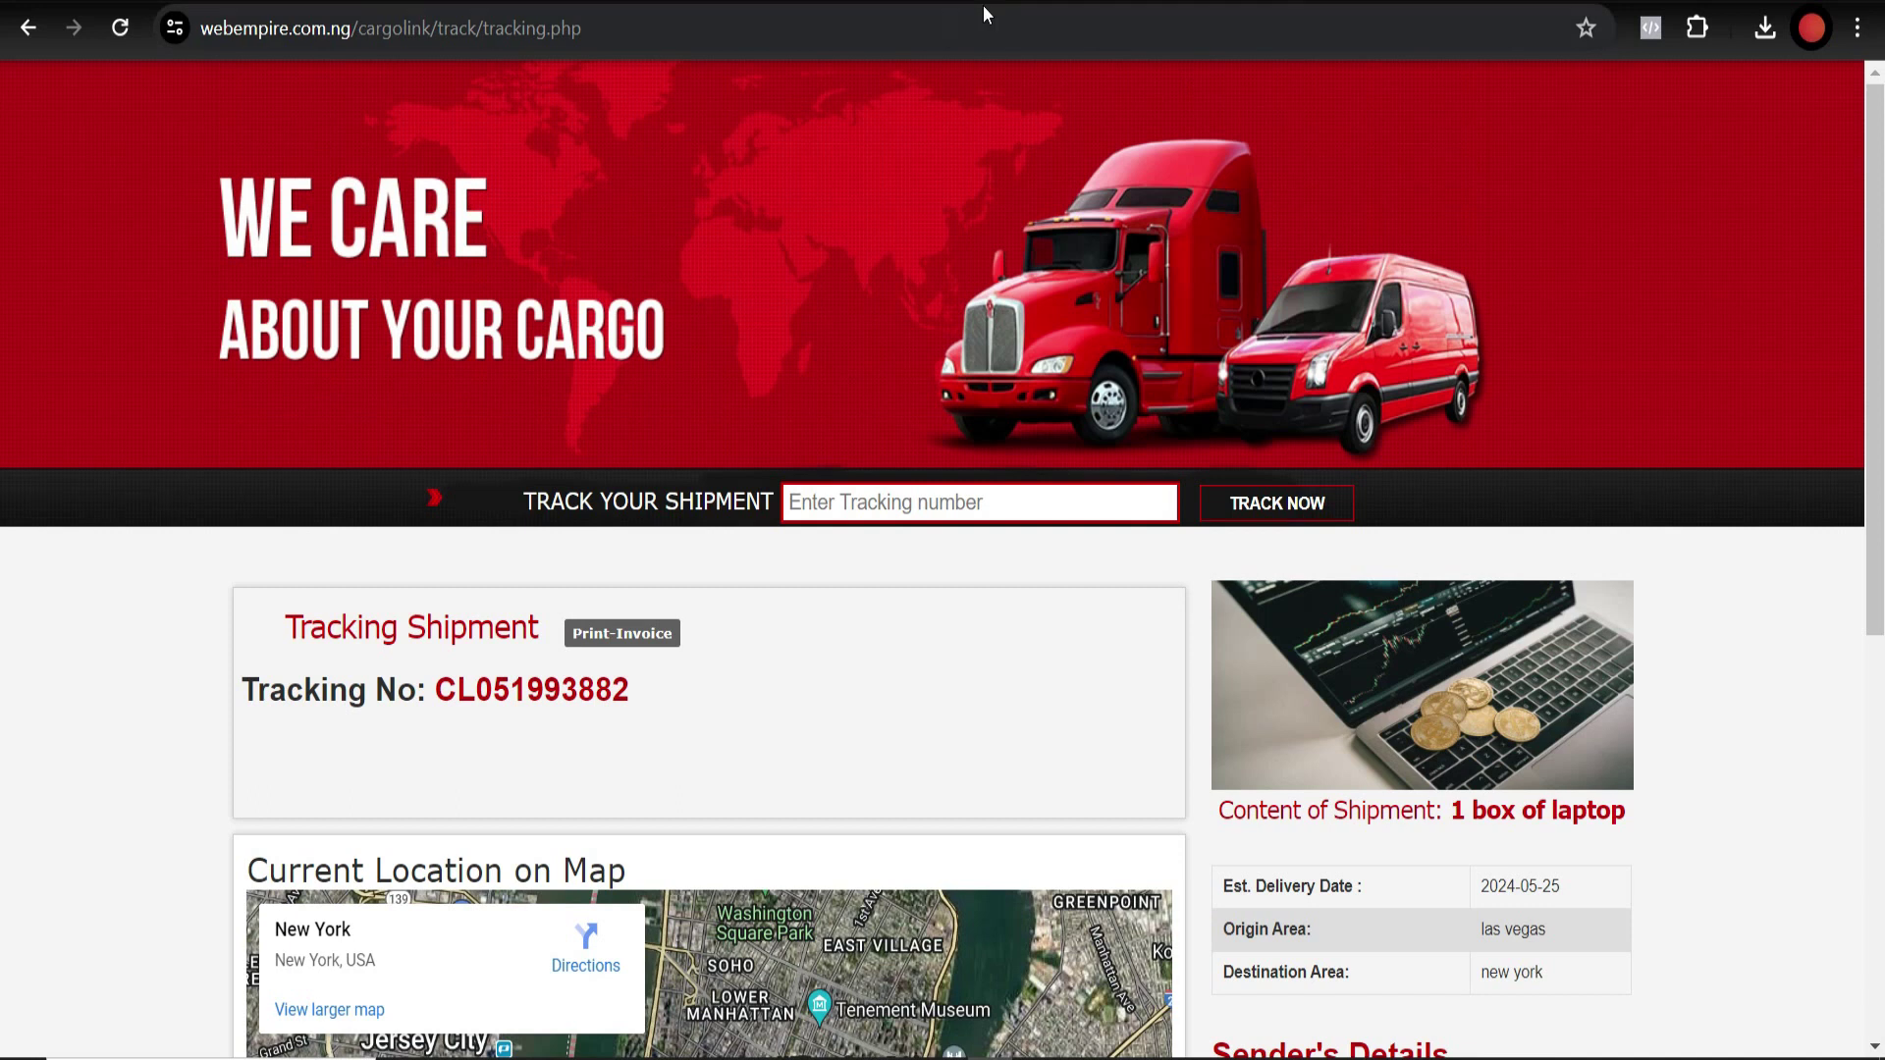
{"action": "mouse_move", "coordinate": [1080, 1]}
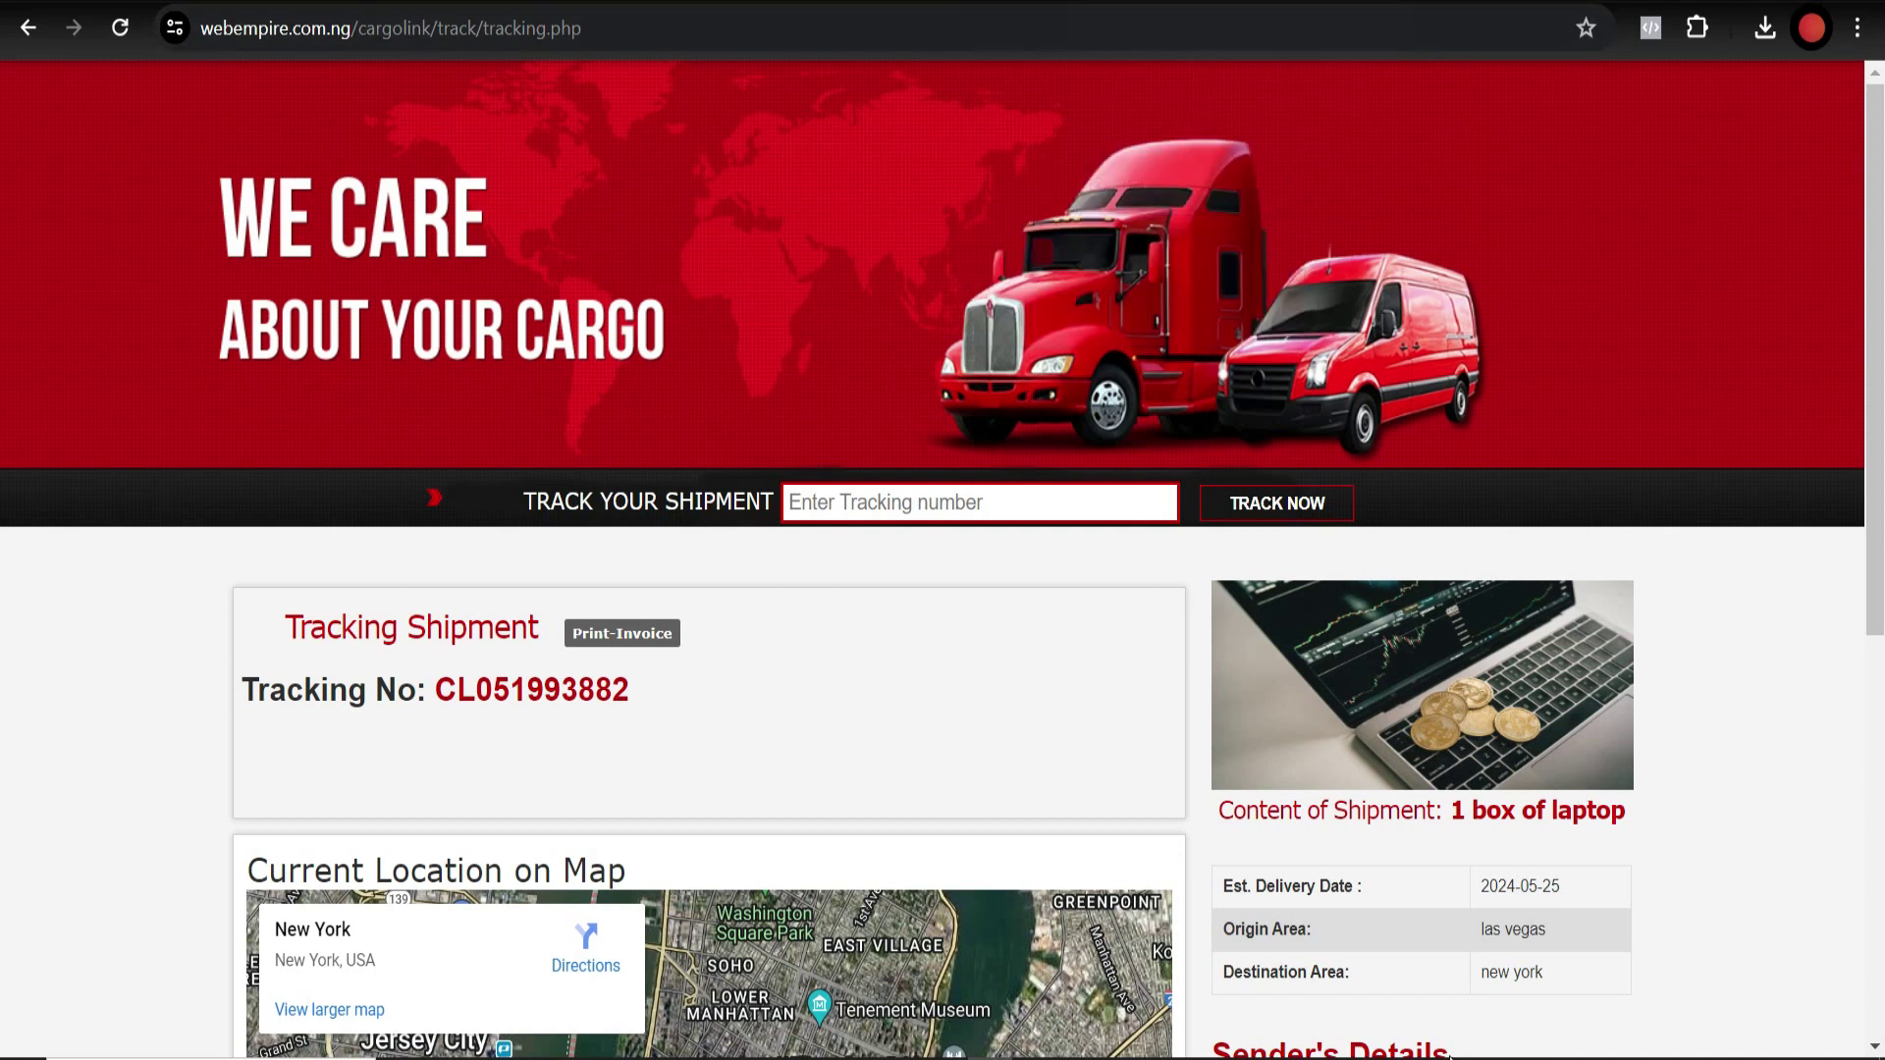
{"action": "key", "text": "ctrl+t"}
{"action": "type", "text": "webemp"}
{"action": "left_click", "coordinate": [622, 92]}
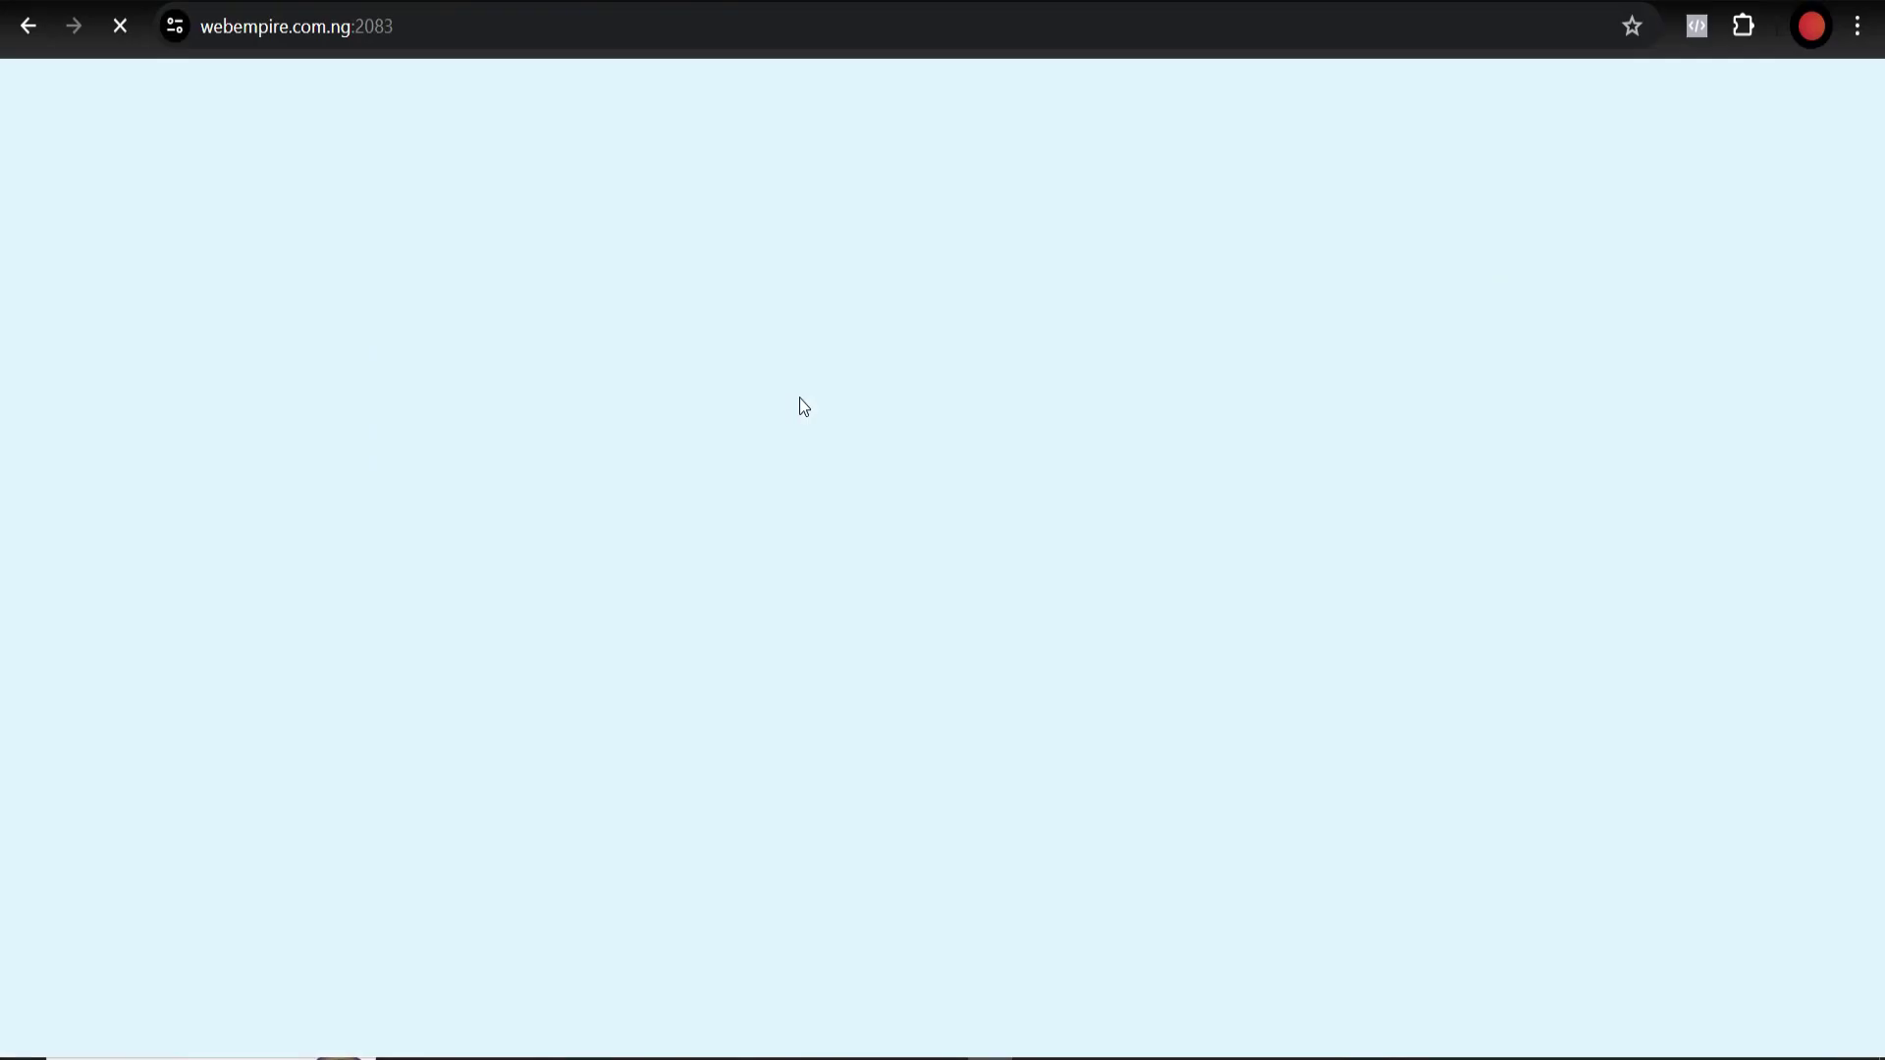
Log in to cPanel and launch File Manager at /home/webempi1.
{"action": "left_click", "coordinate": [911, 670]}
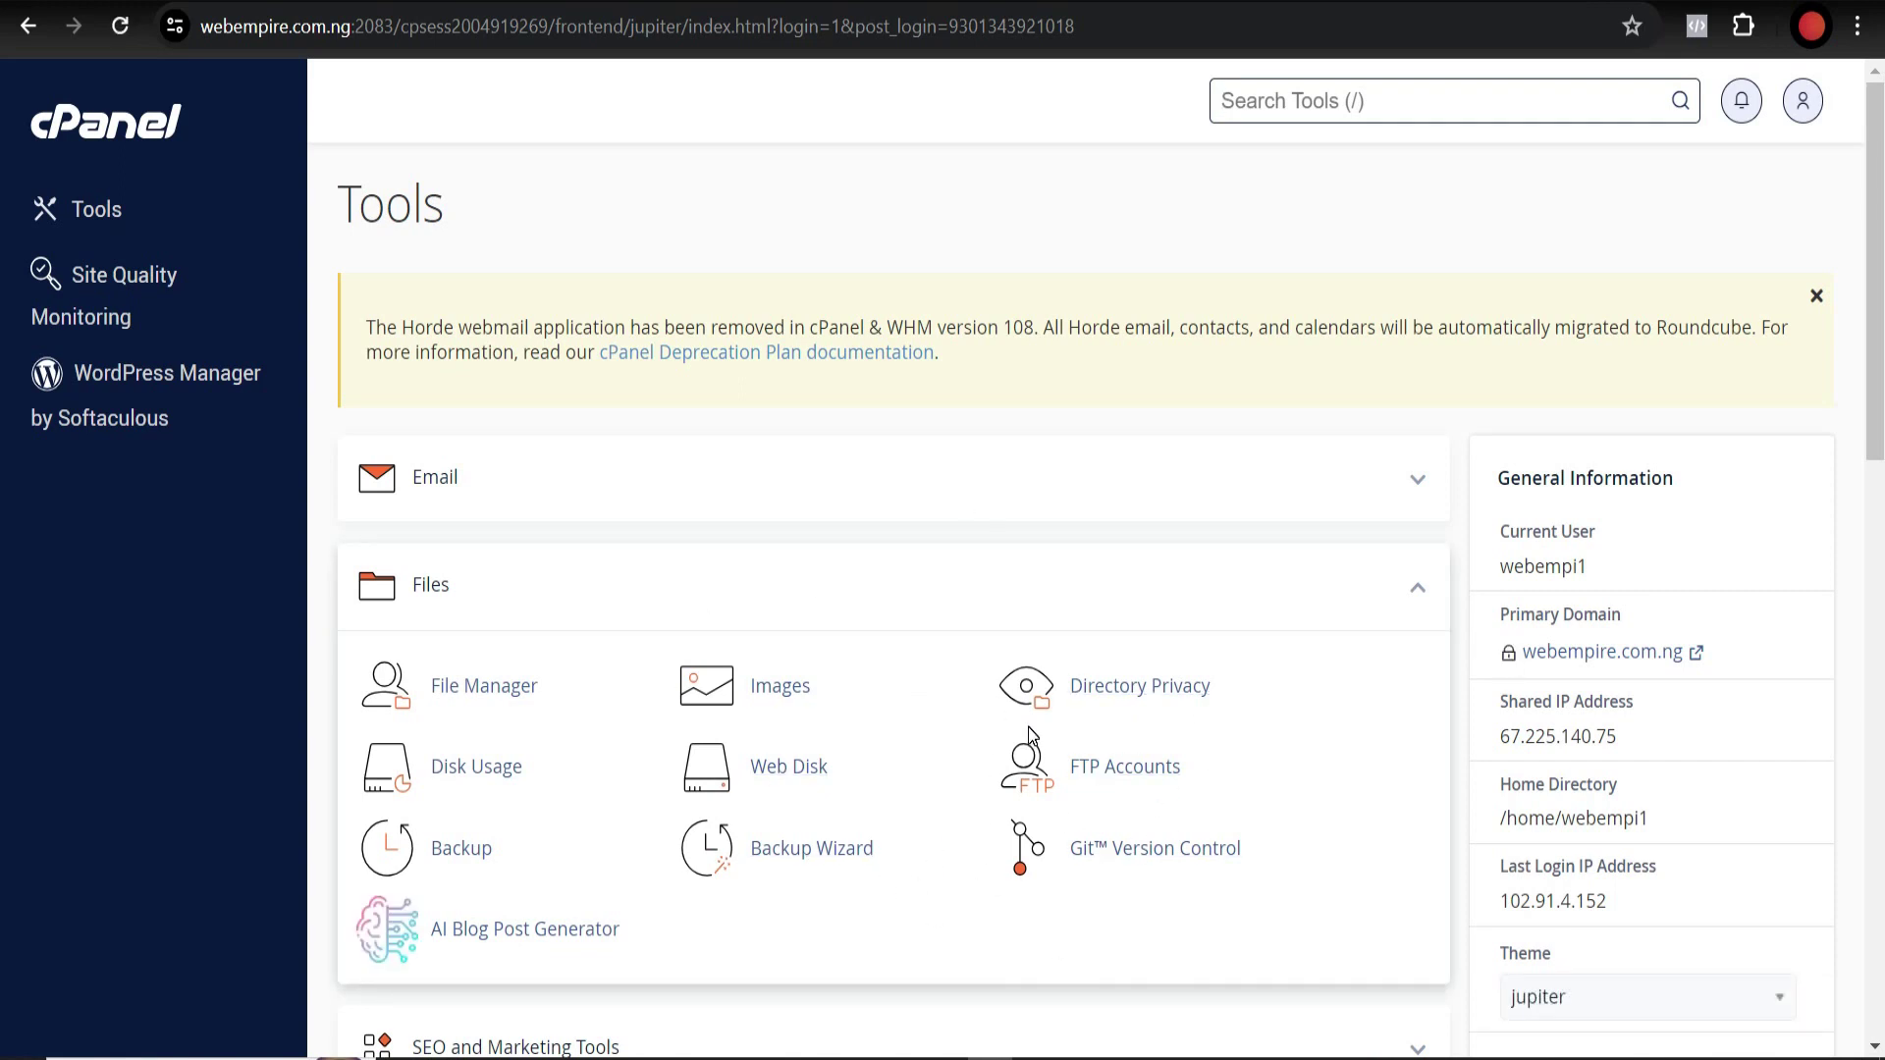
{"action": "scroll", "coordinate": [1031, 738], "scroll_direction": "down", "scroll_amount": 2}
{"action": "scroll", "coordinate": [1031, 738], "scroll_direction": "down", "scroll_amount": 5}
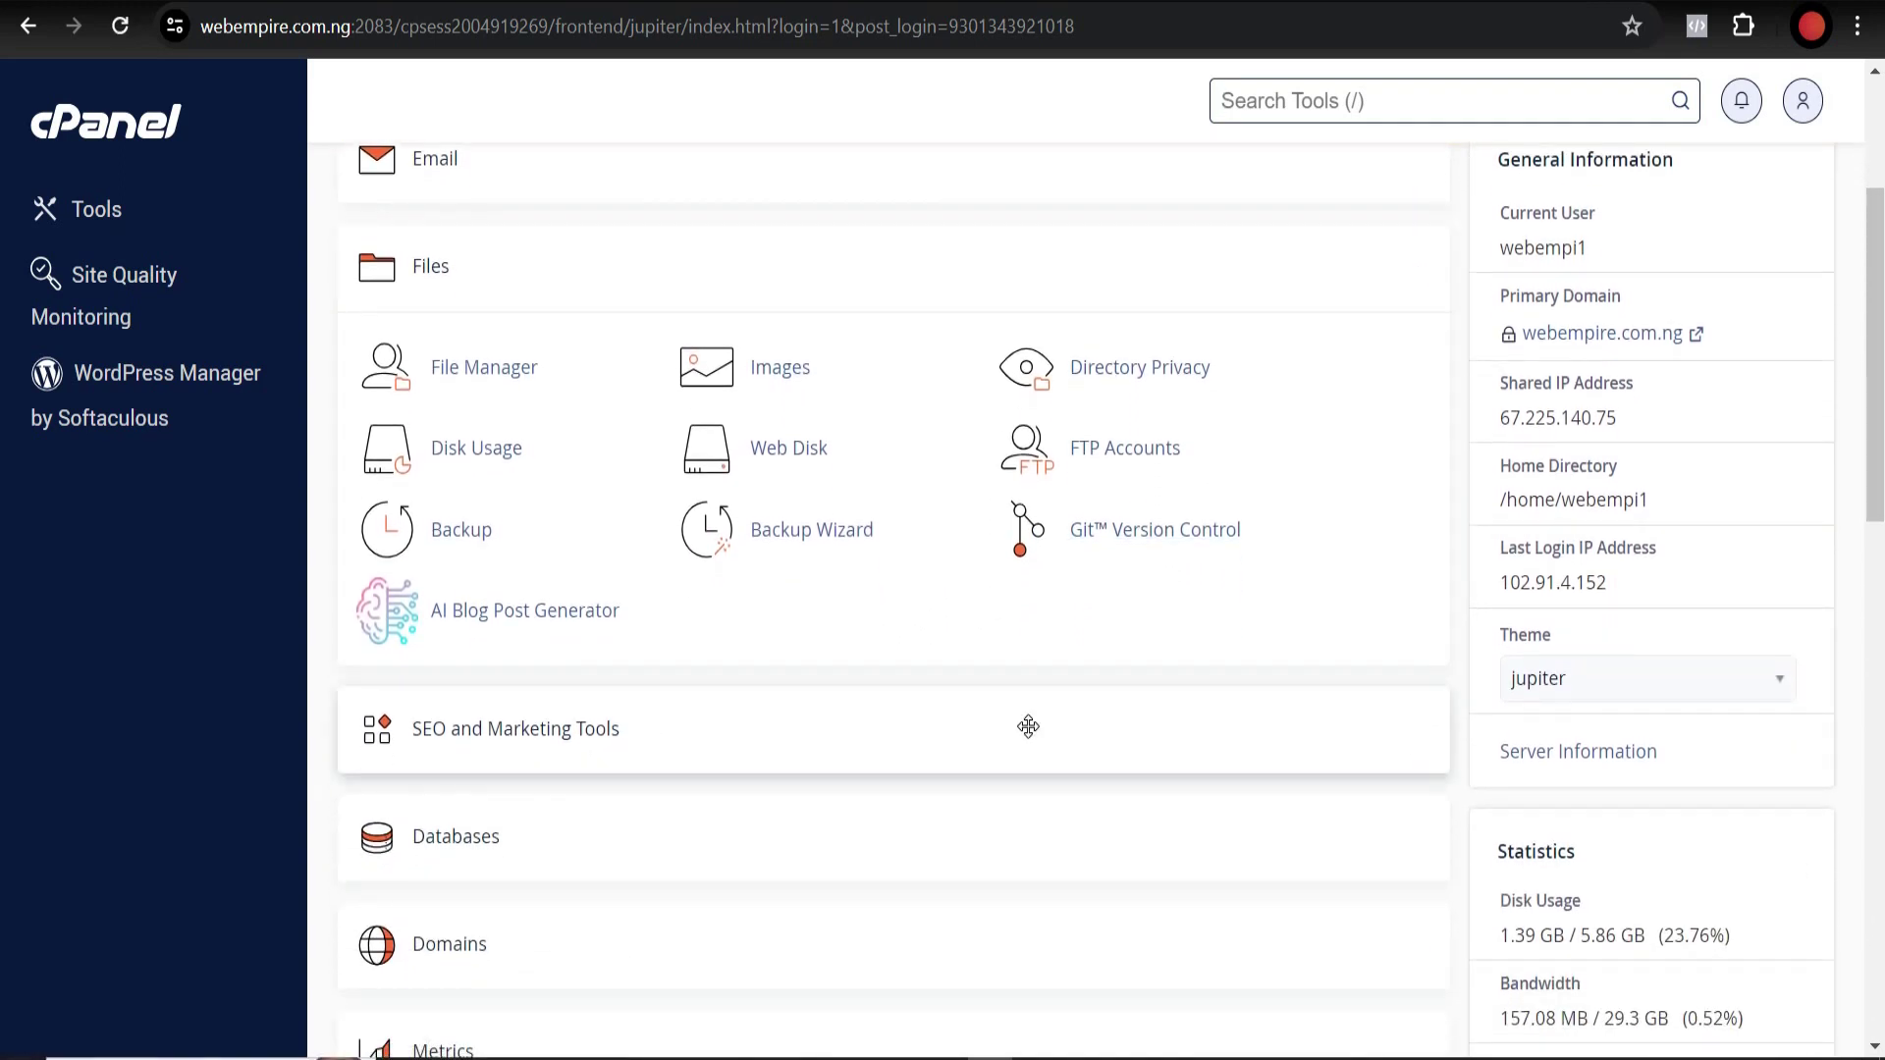
{"action": "scroll", "coordinate": [1028, 727], "scroll_direction": "down", "scroll_amount": 2}
{"action": "scroll", "coordinate": [1028, 727], "scroll_direction": "up", "scroll_amount": 9}
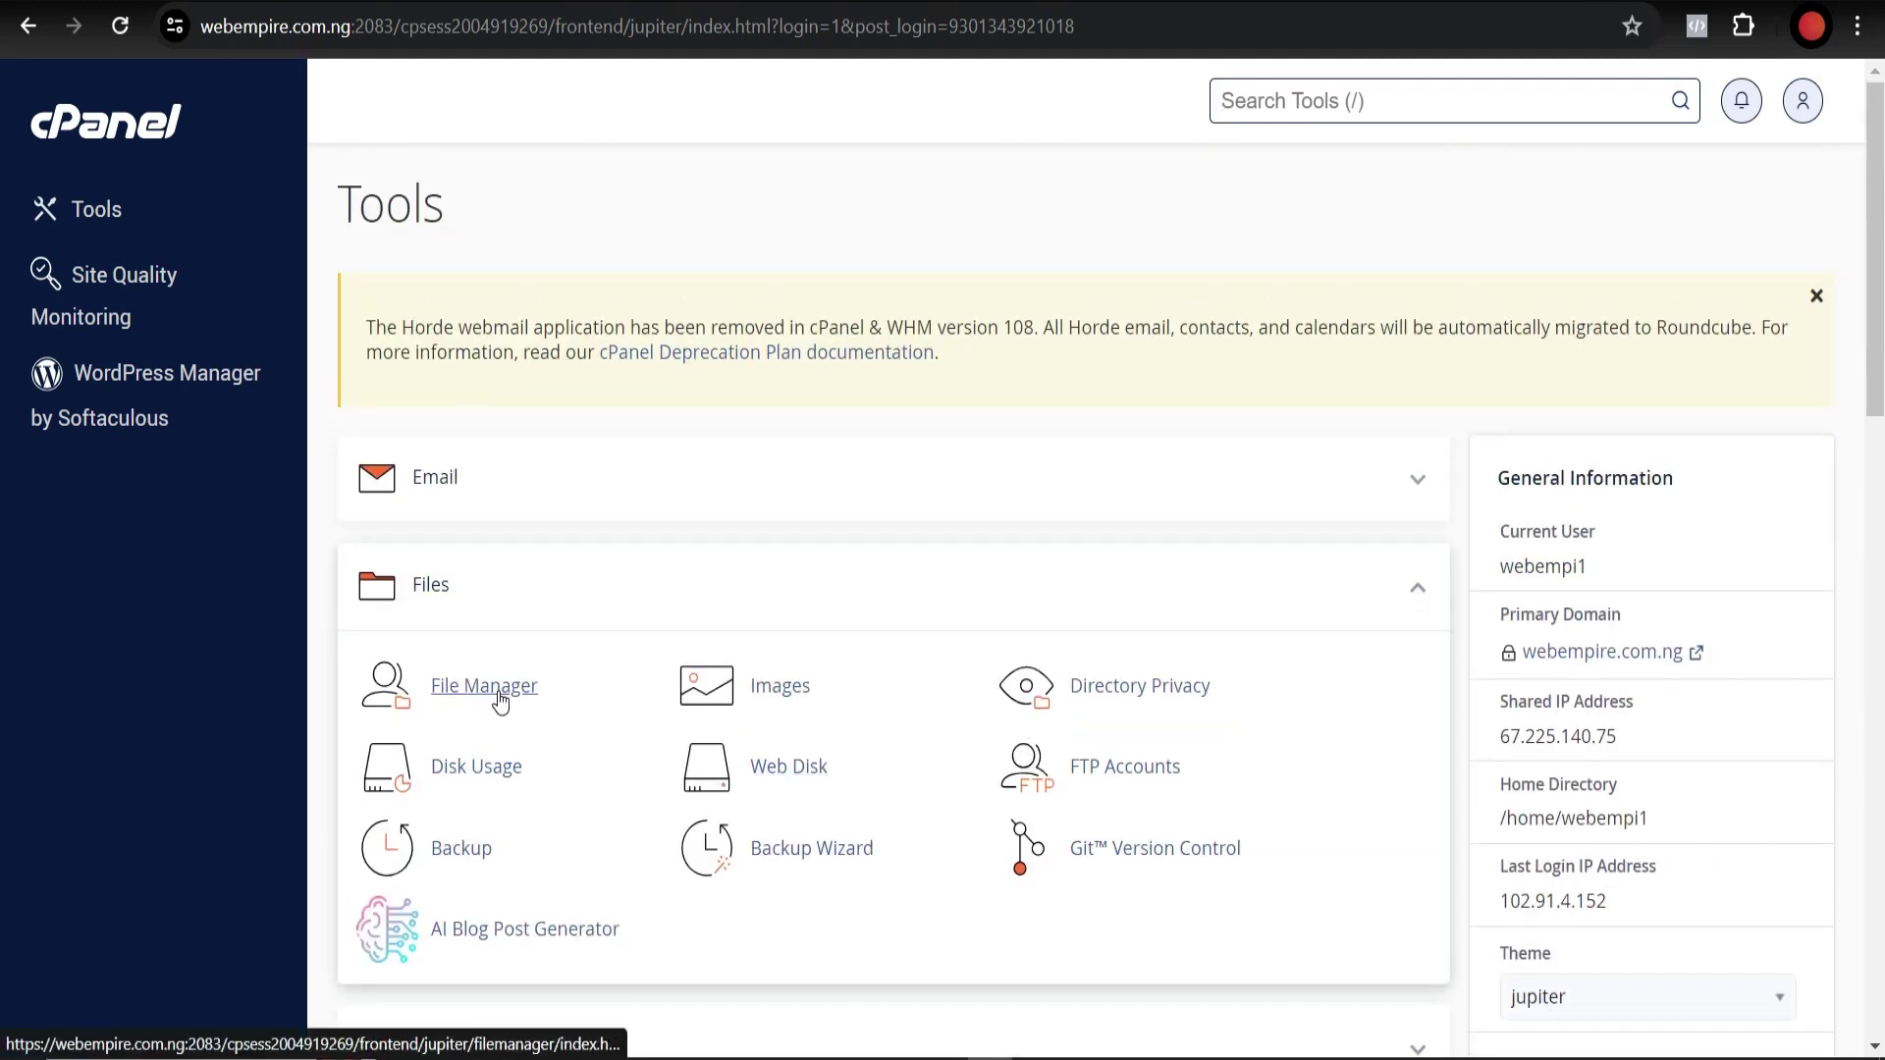
{"action": "left_click", "coordinate": [497, 693]}
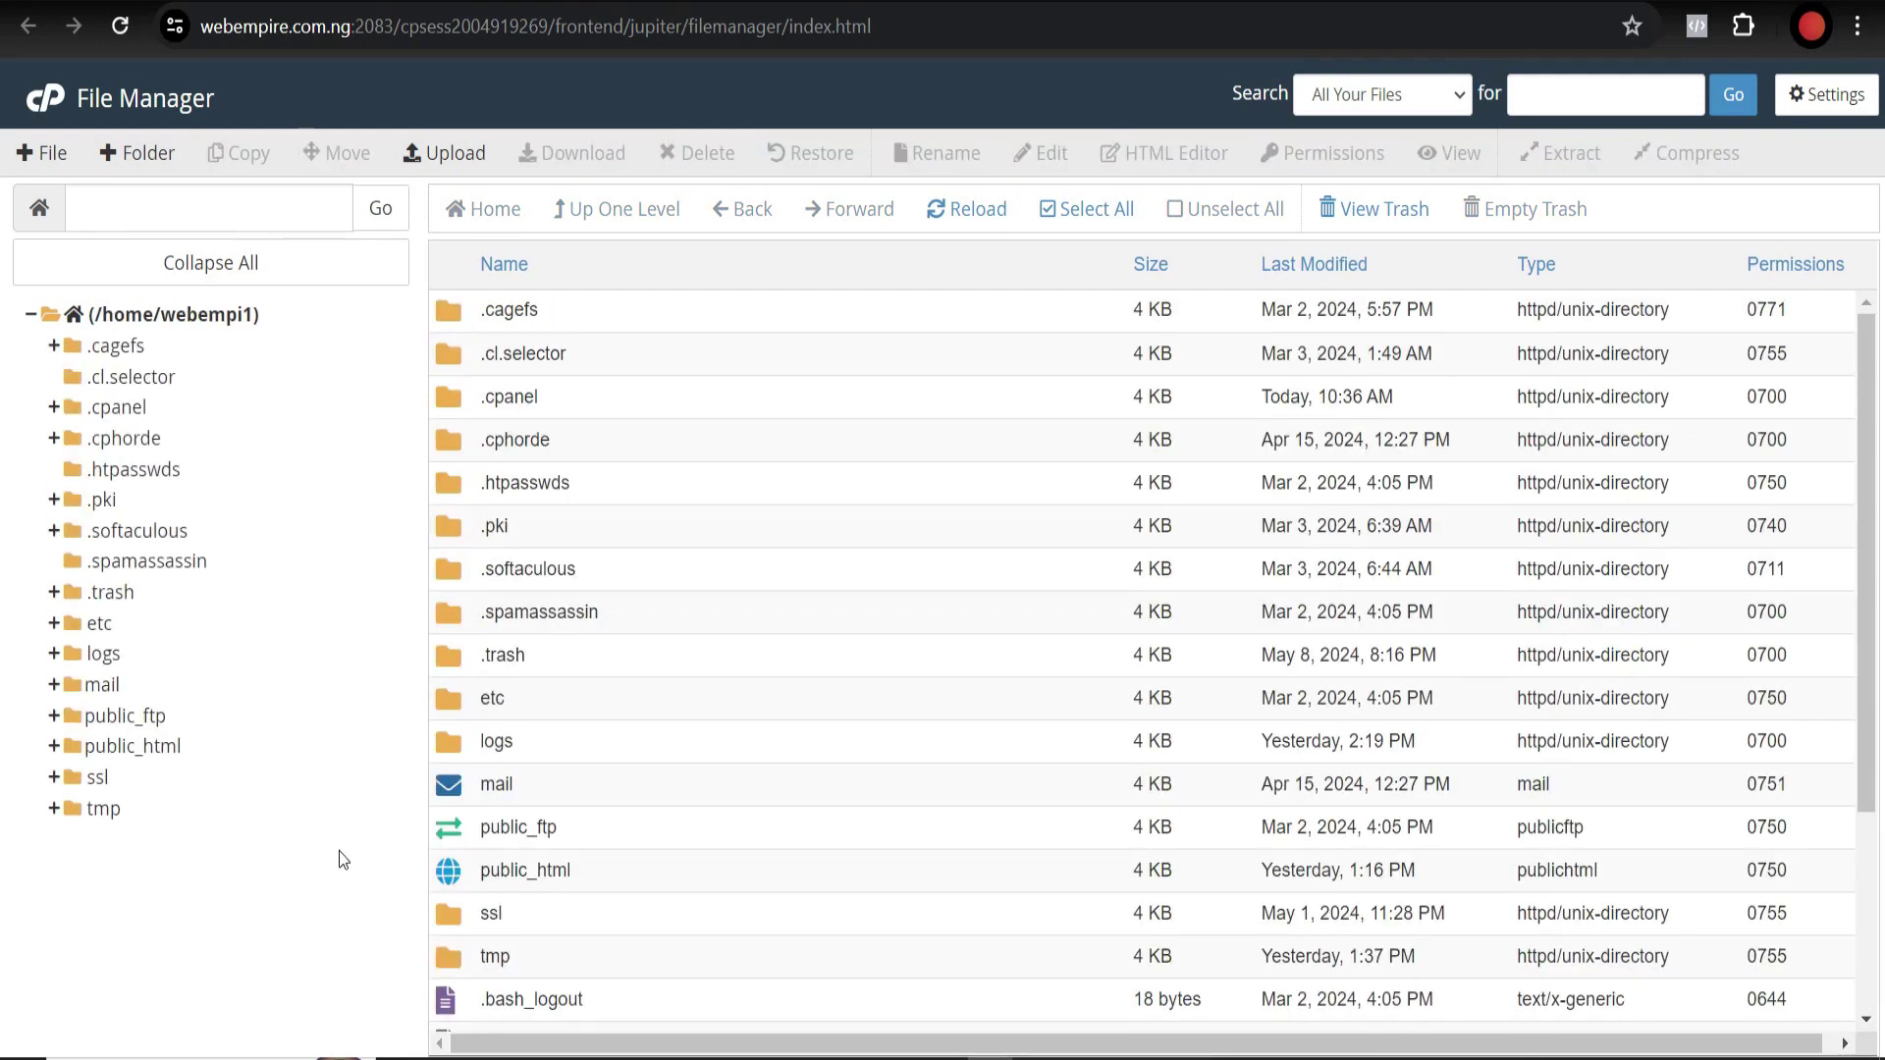
Open public_html to view the WordPress files such as wp-admin, wp-content and wp-config.php.
{"action": "double_click", "coordinate": [444, 873]}
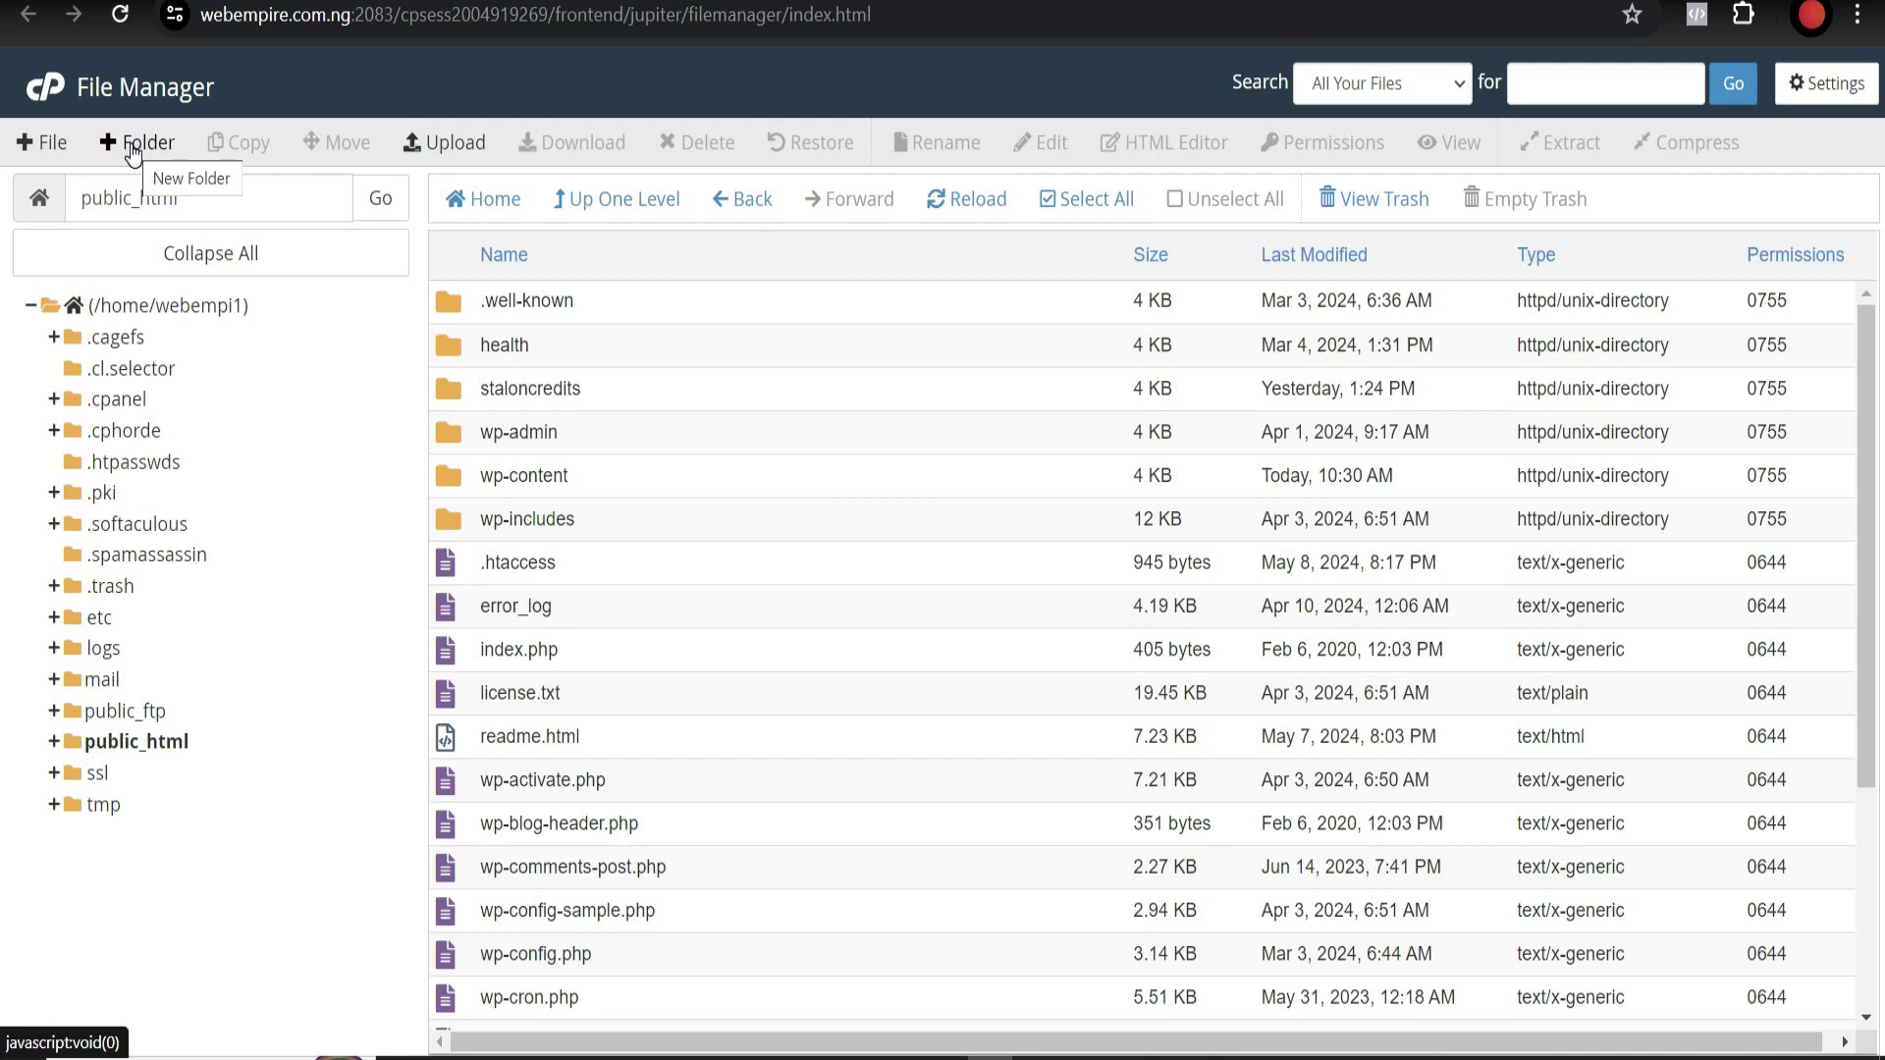
Make a new folder named 'cargolink' inside public_html and enter the empty folder.
{"action": "left_click", "coordinate": [132, 146]}
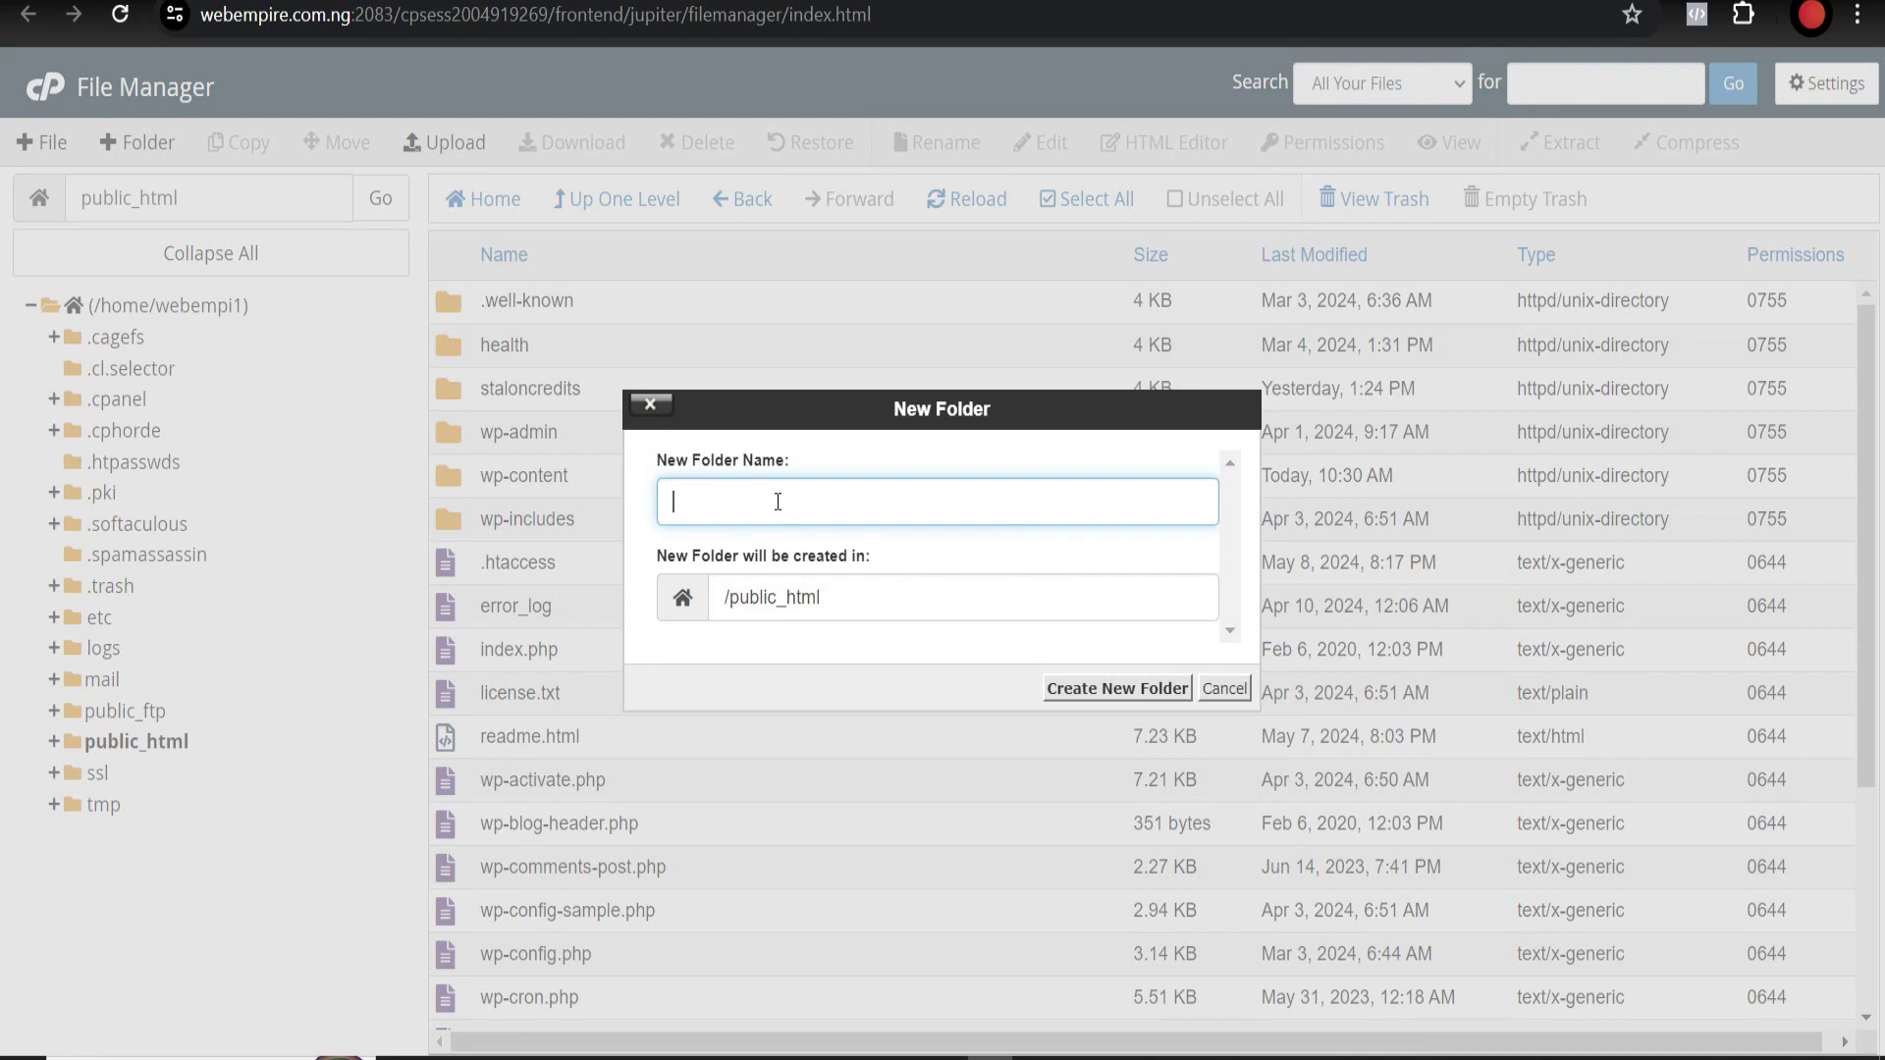
{"action": "type", "text": "cargolink"}
{"action": "left_click", "coordinate": [1119, 692]}
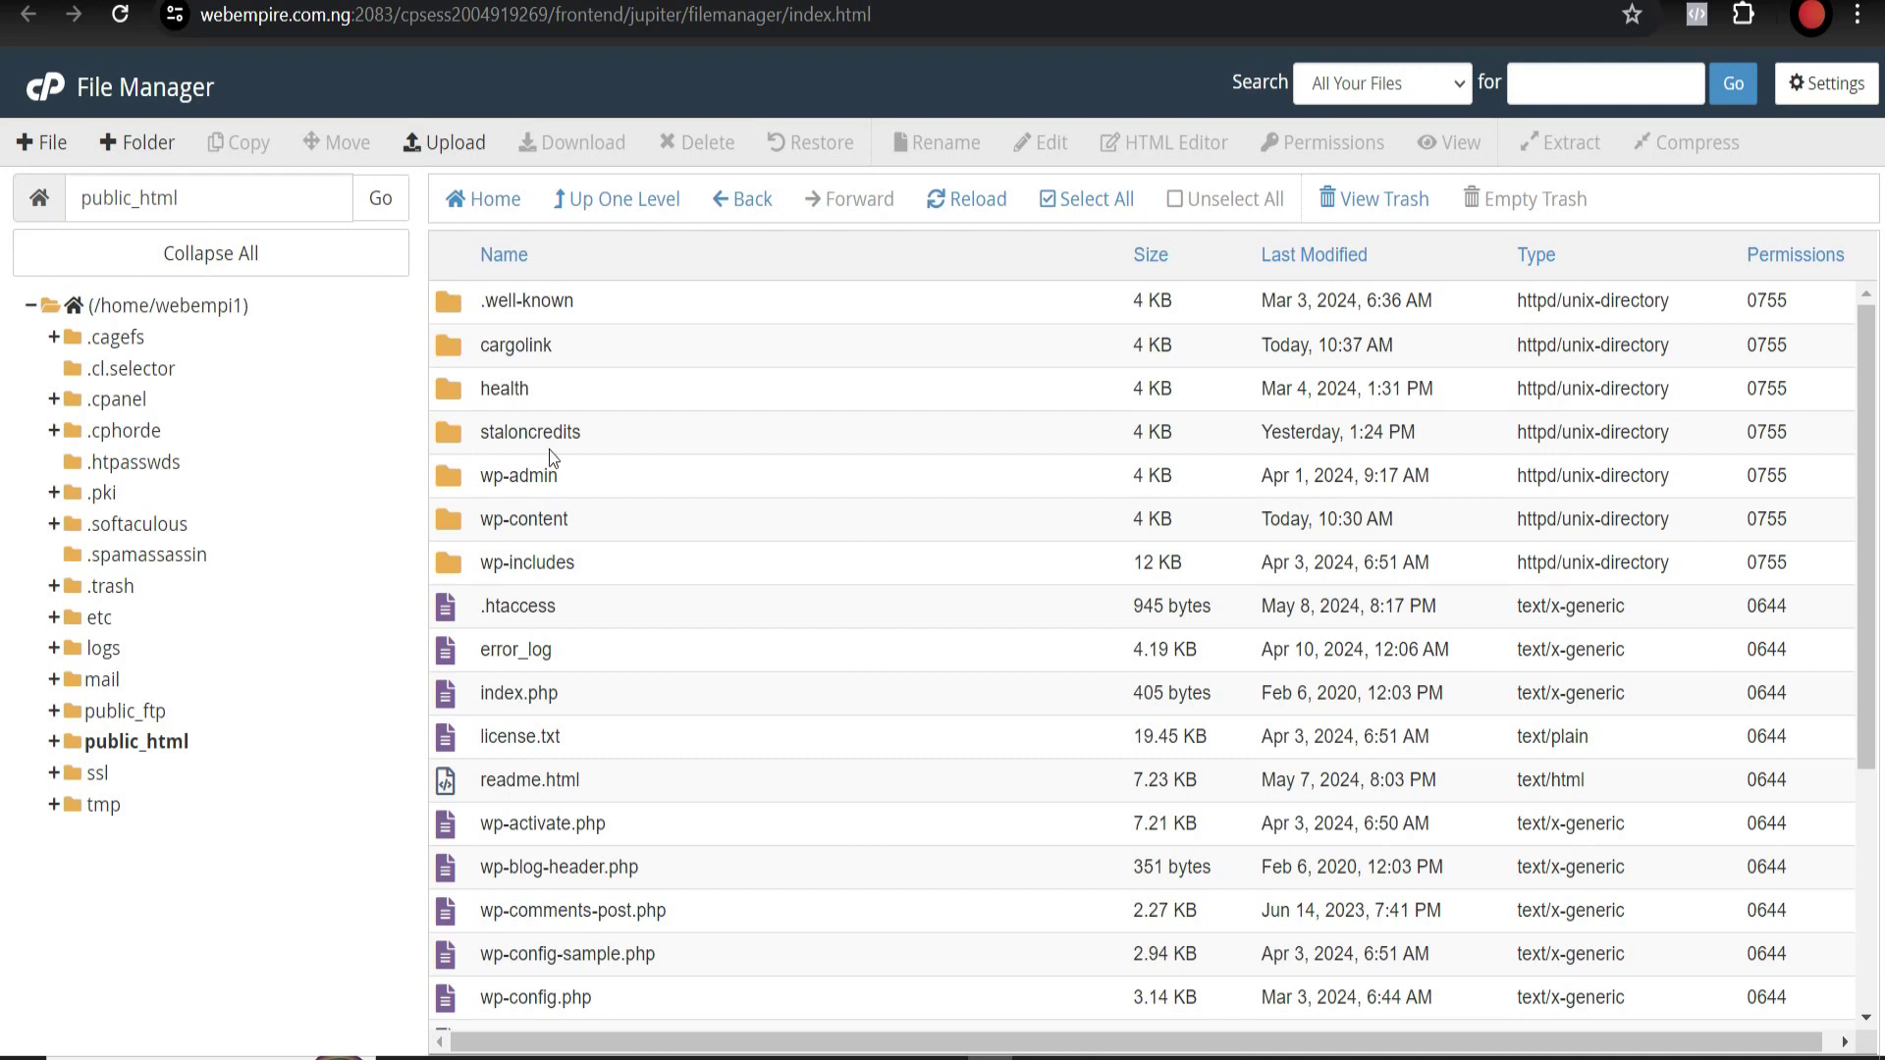
{"action": "double_click", "coordinate": [448, 351]}
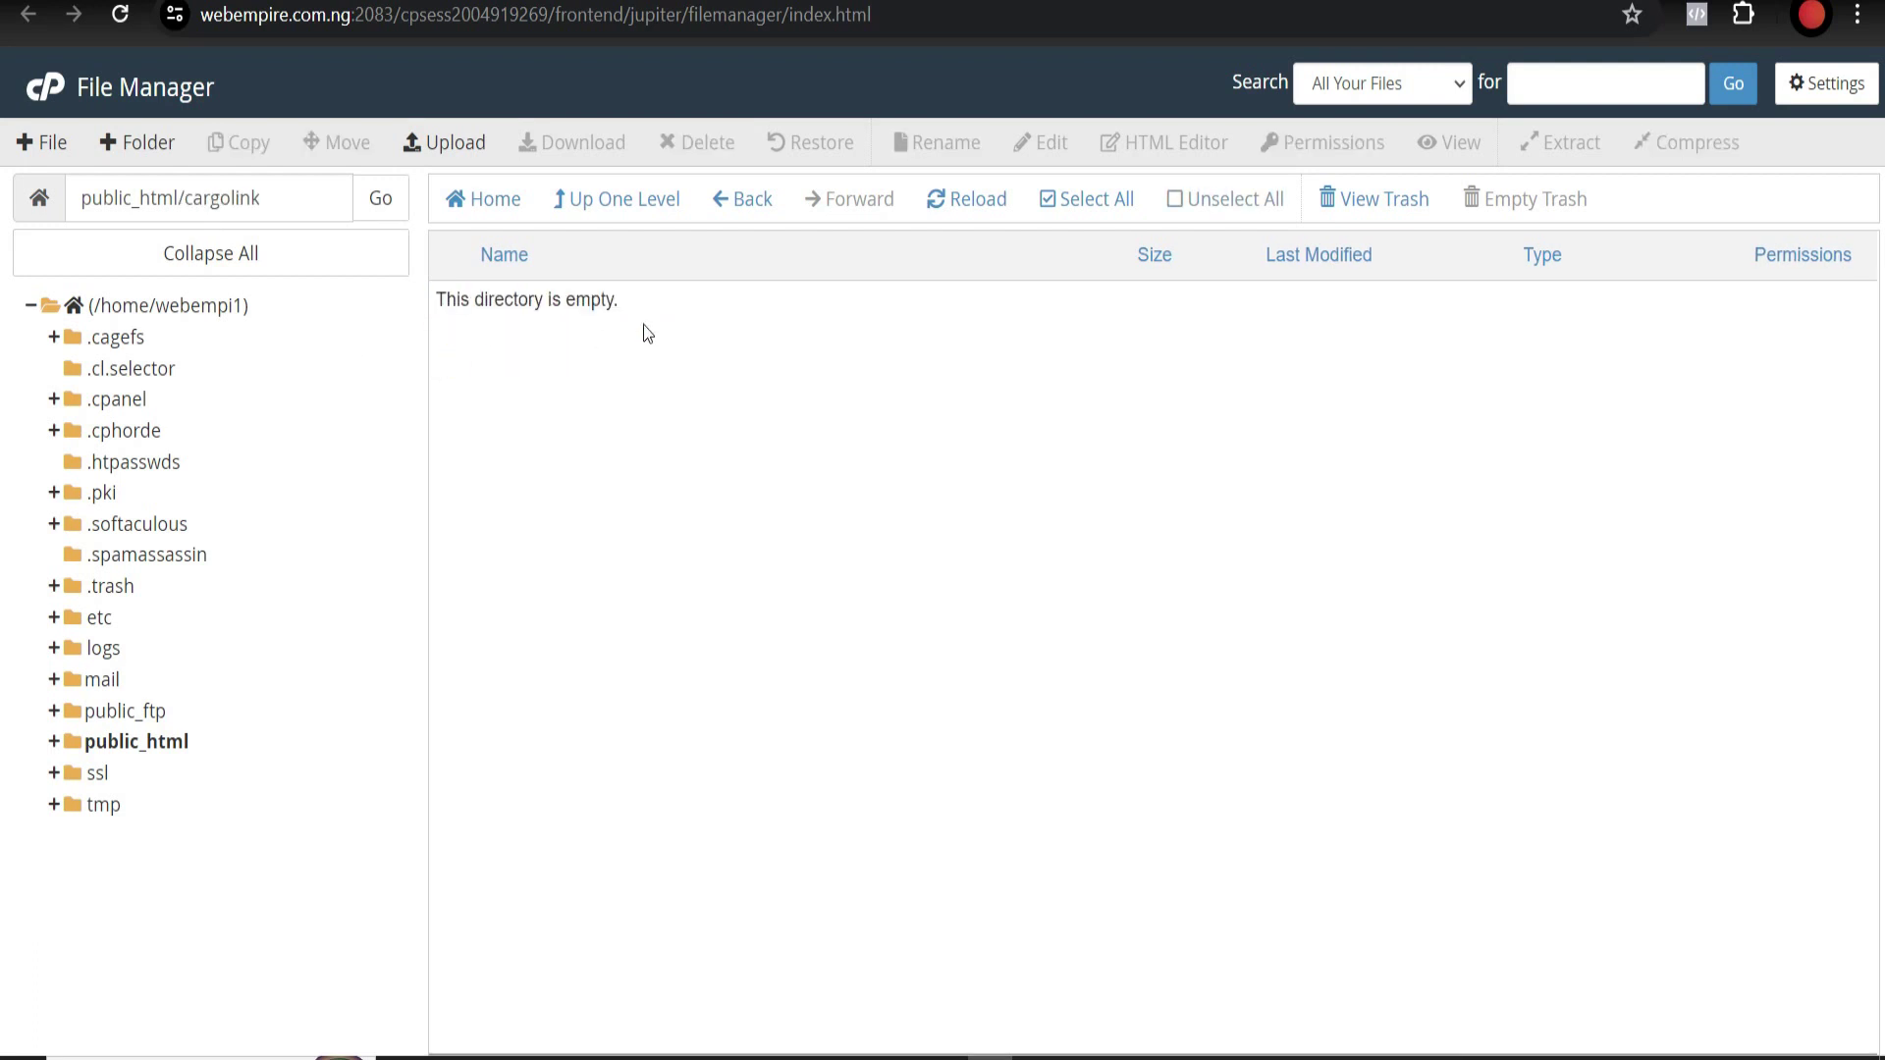
Upload easyship.zip (17.94 MB) to public_html/cargolink and return to the folder listing.
{"action": "left_click", "coordinate": [420, 146]}
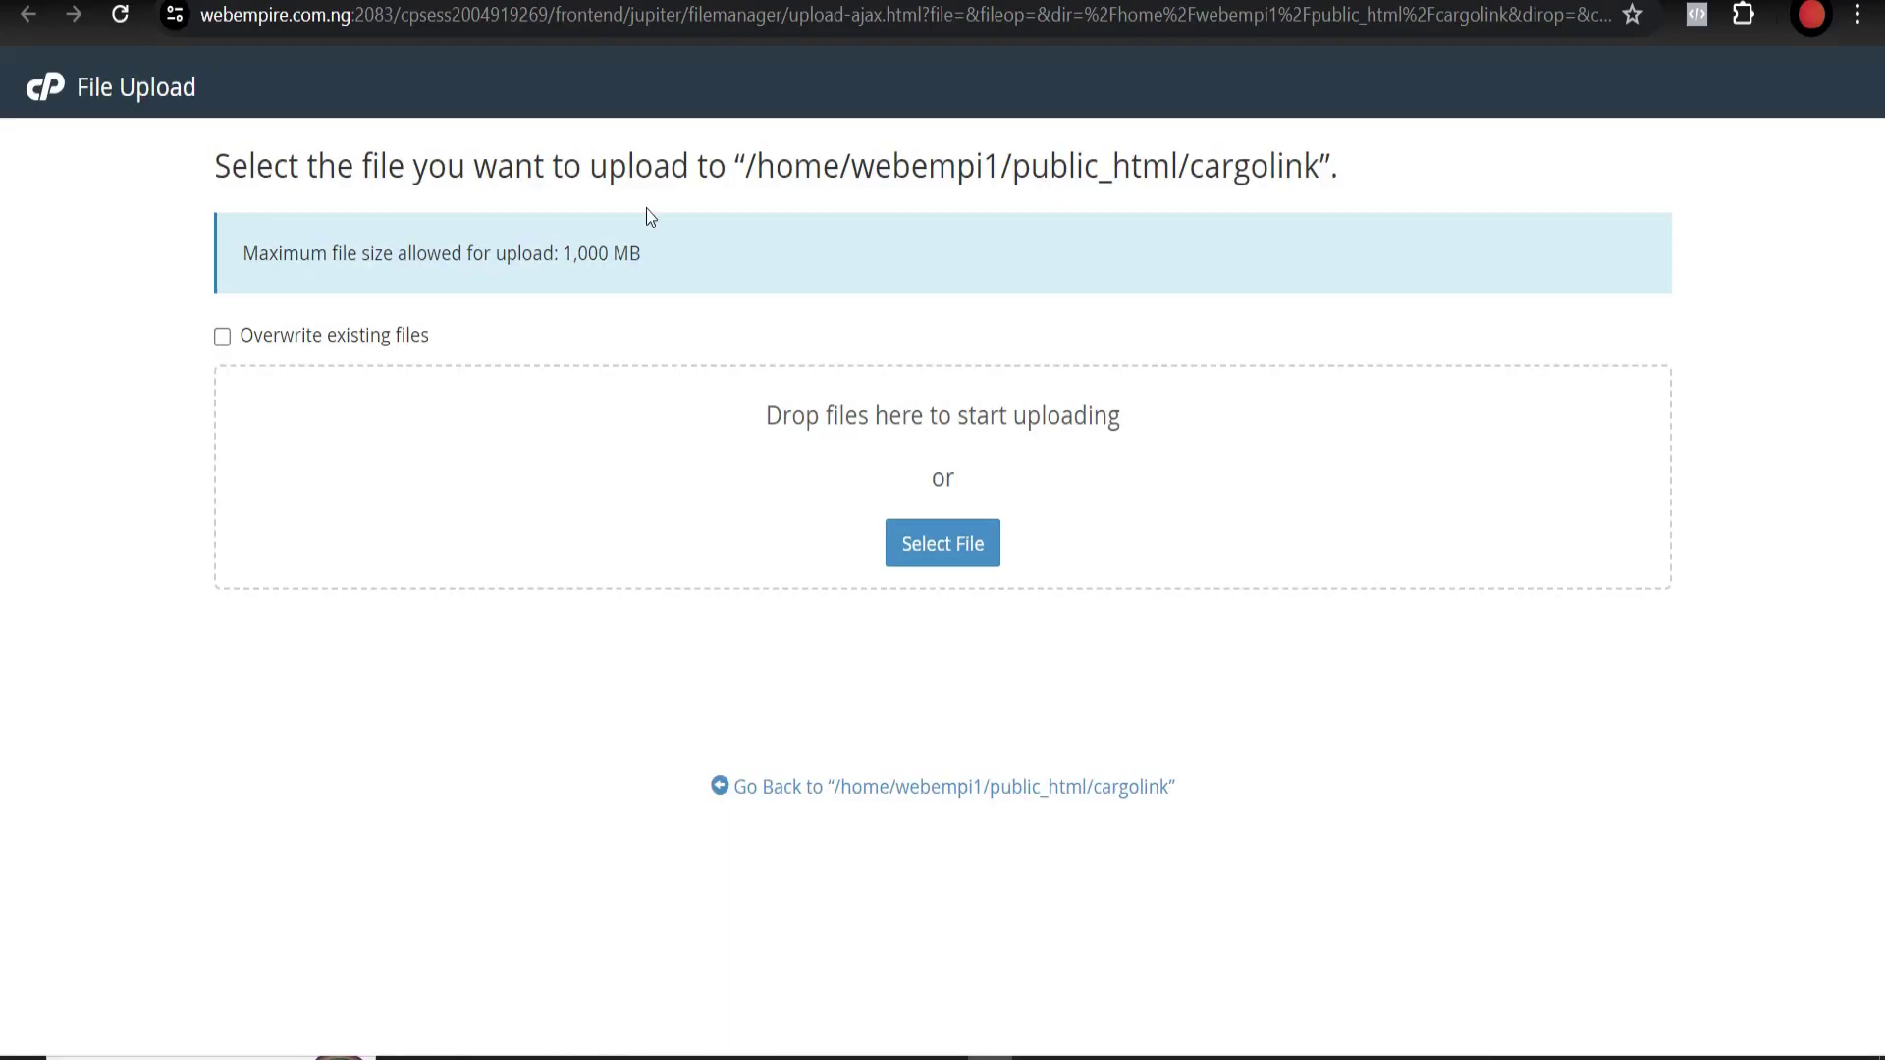
{"action": "left_click", "coordinate": [946, 554]}
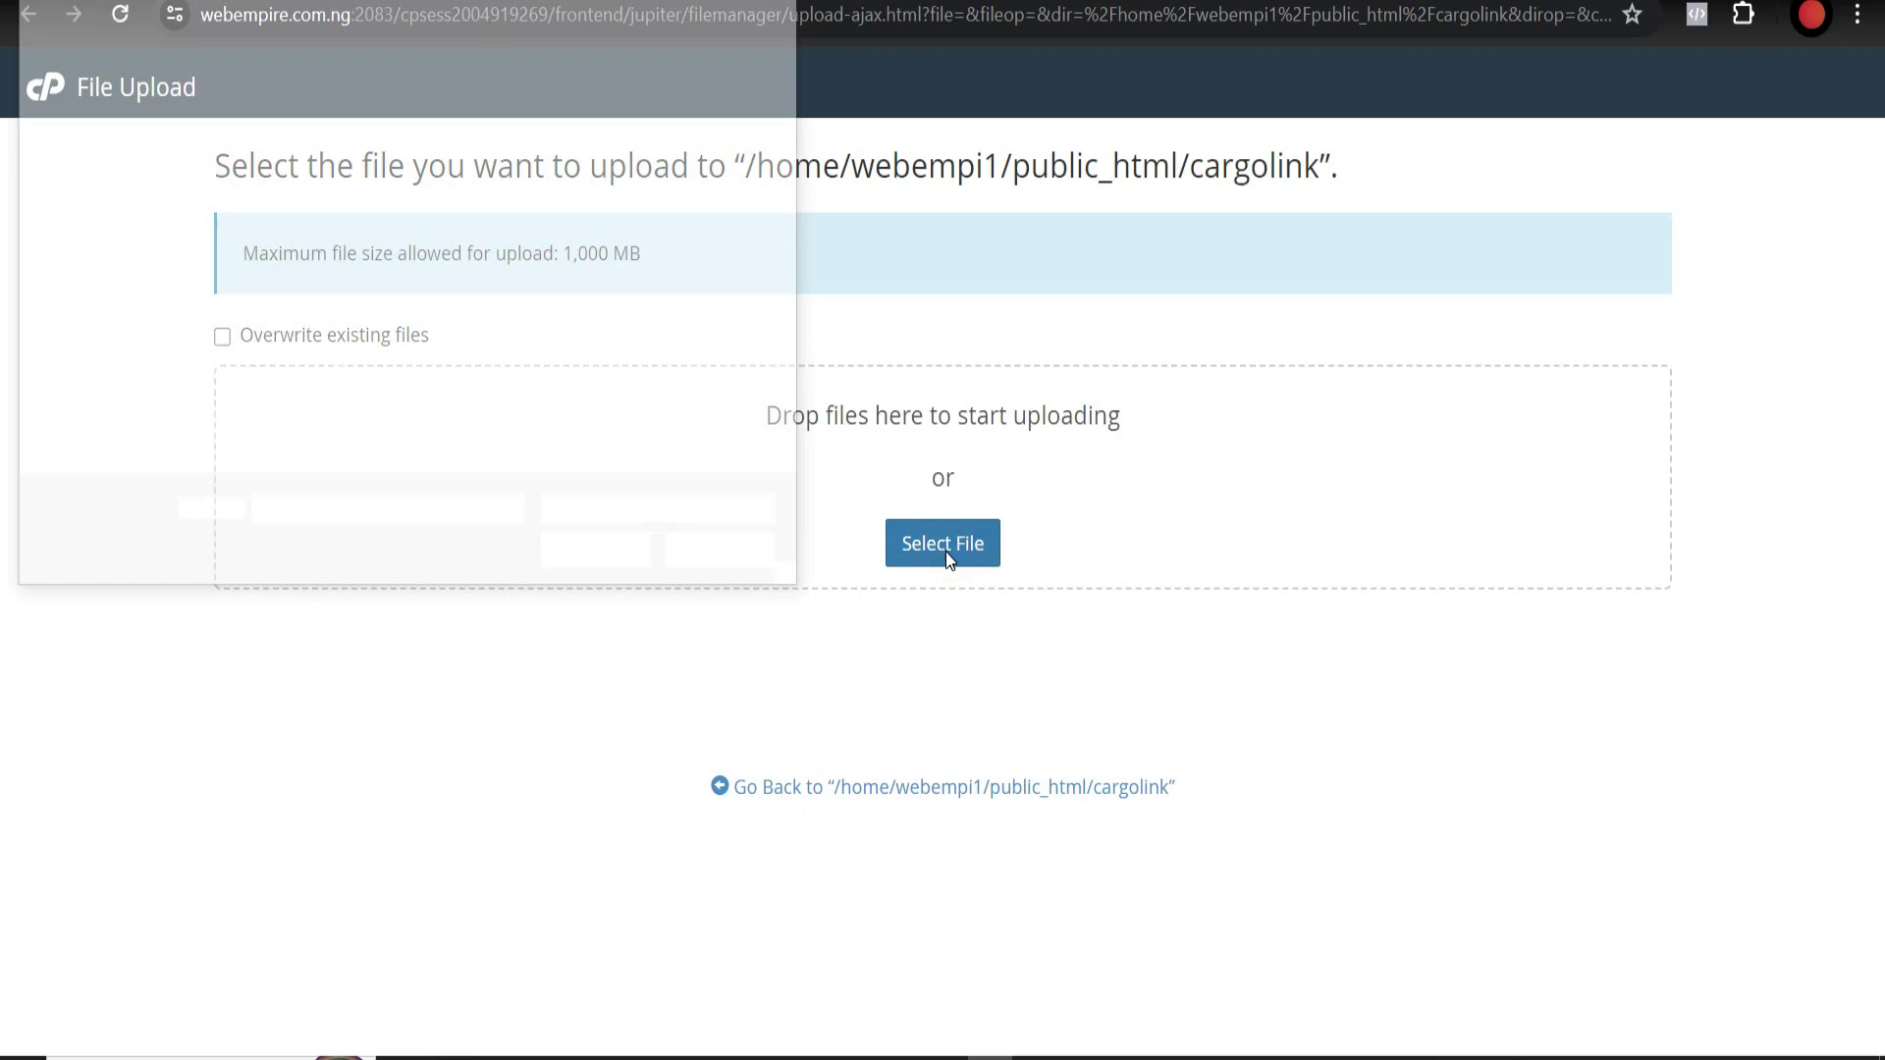
{"action": "left_click", "coordinate": [307, 188]}
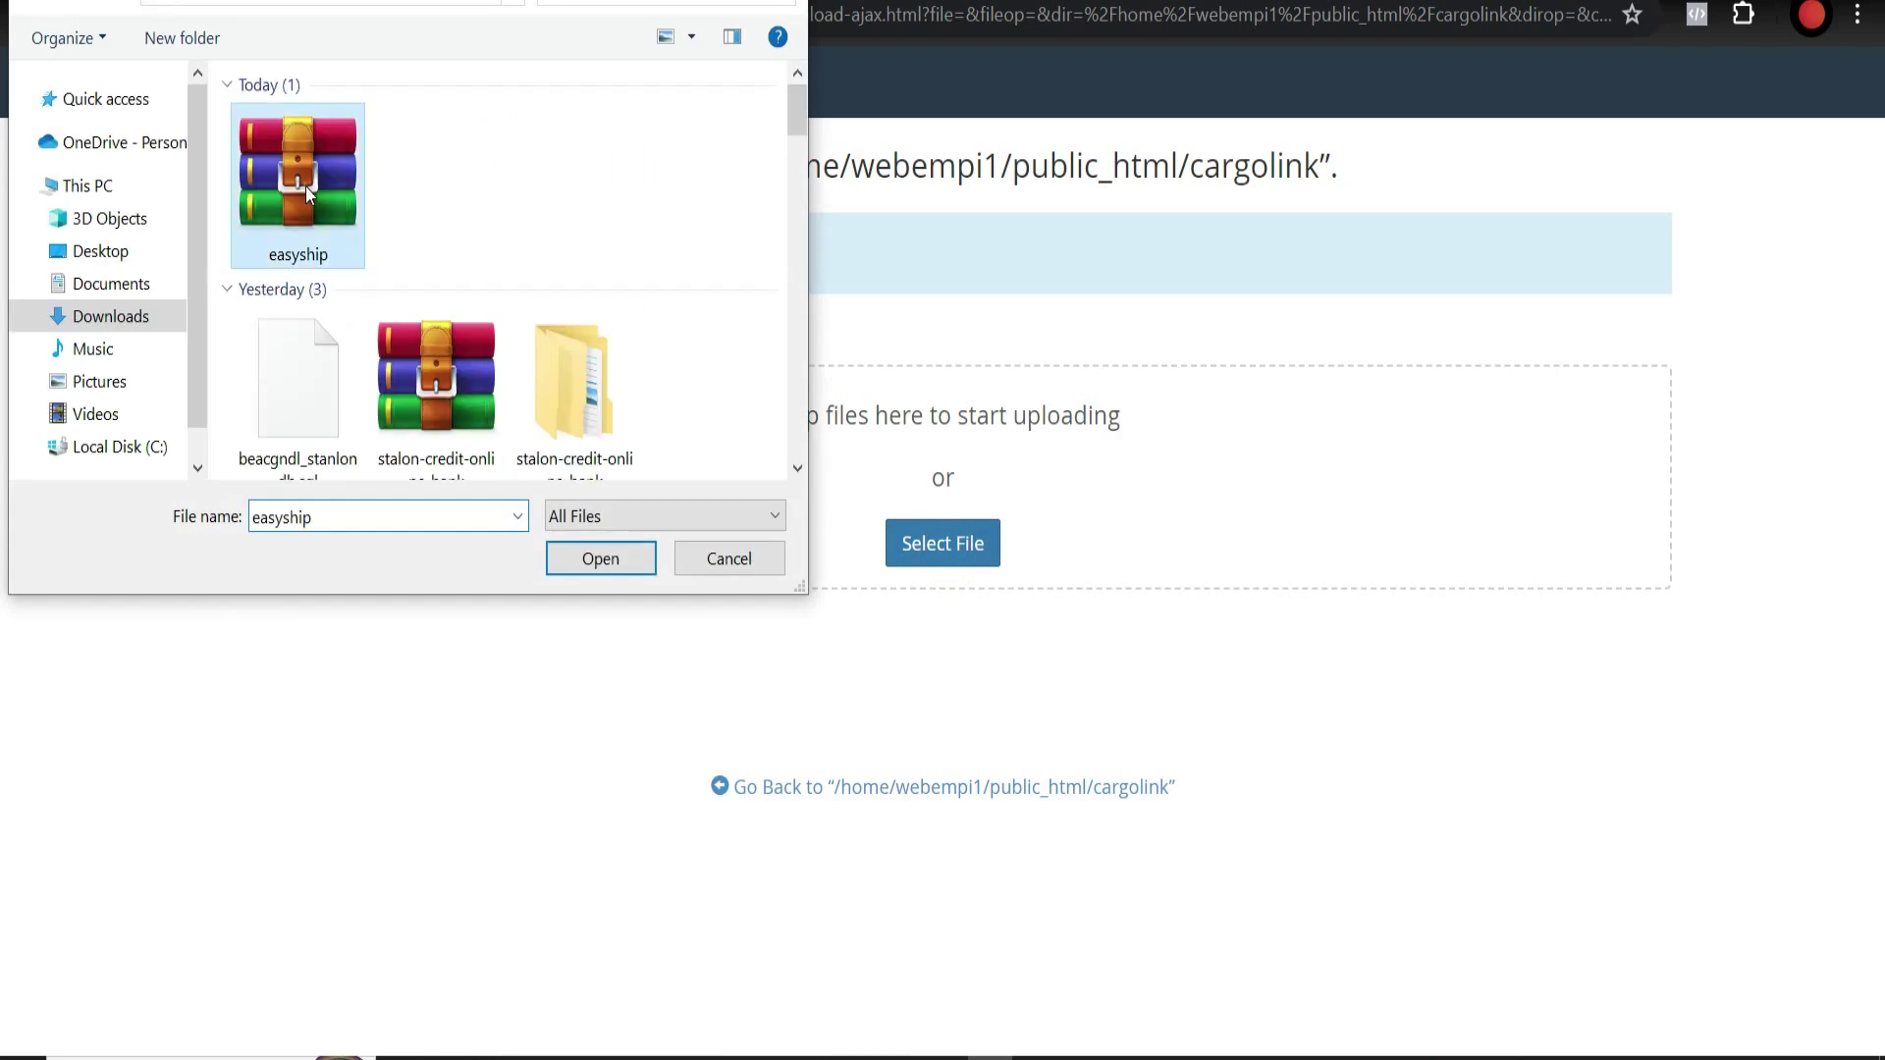
{"action": "left_click", "coordinate": [610, 558]}
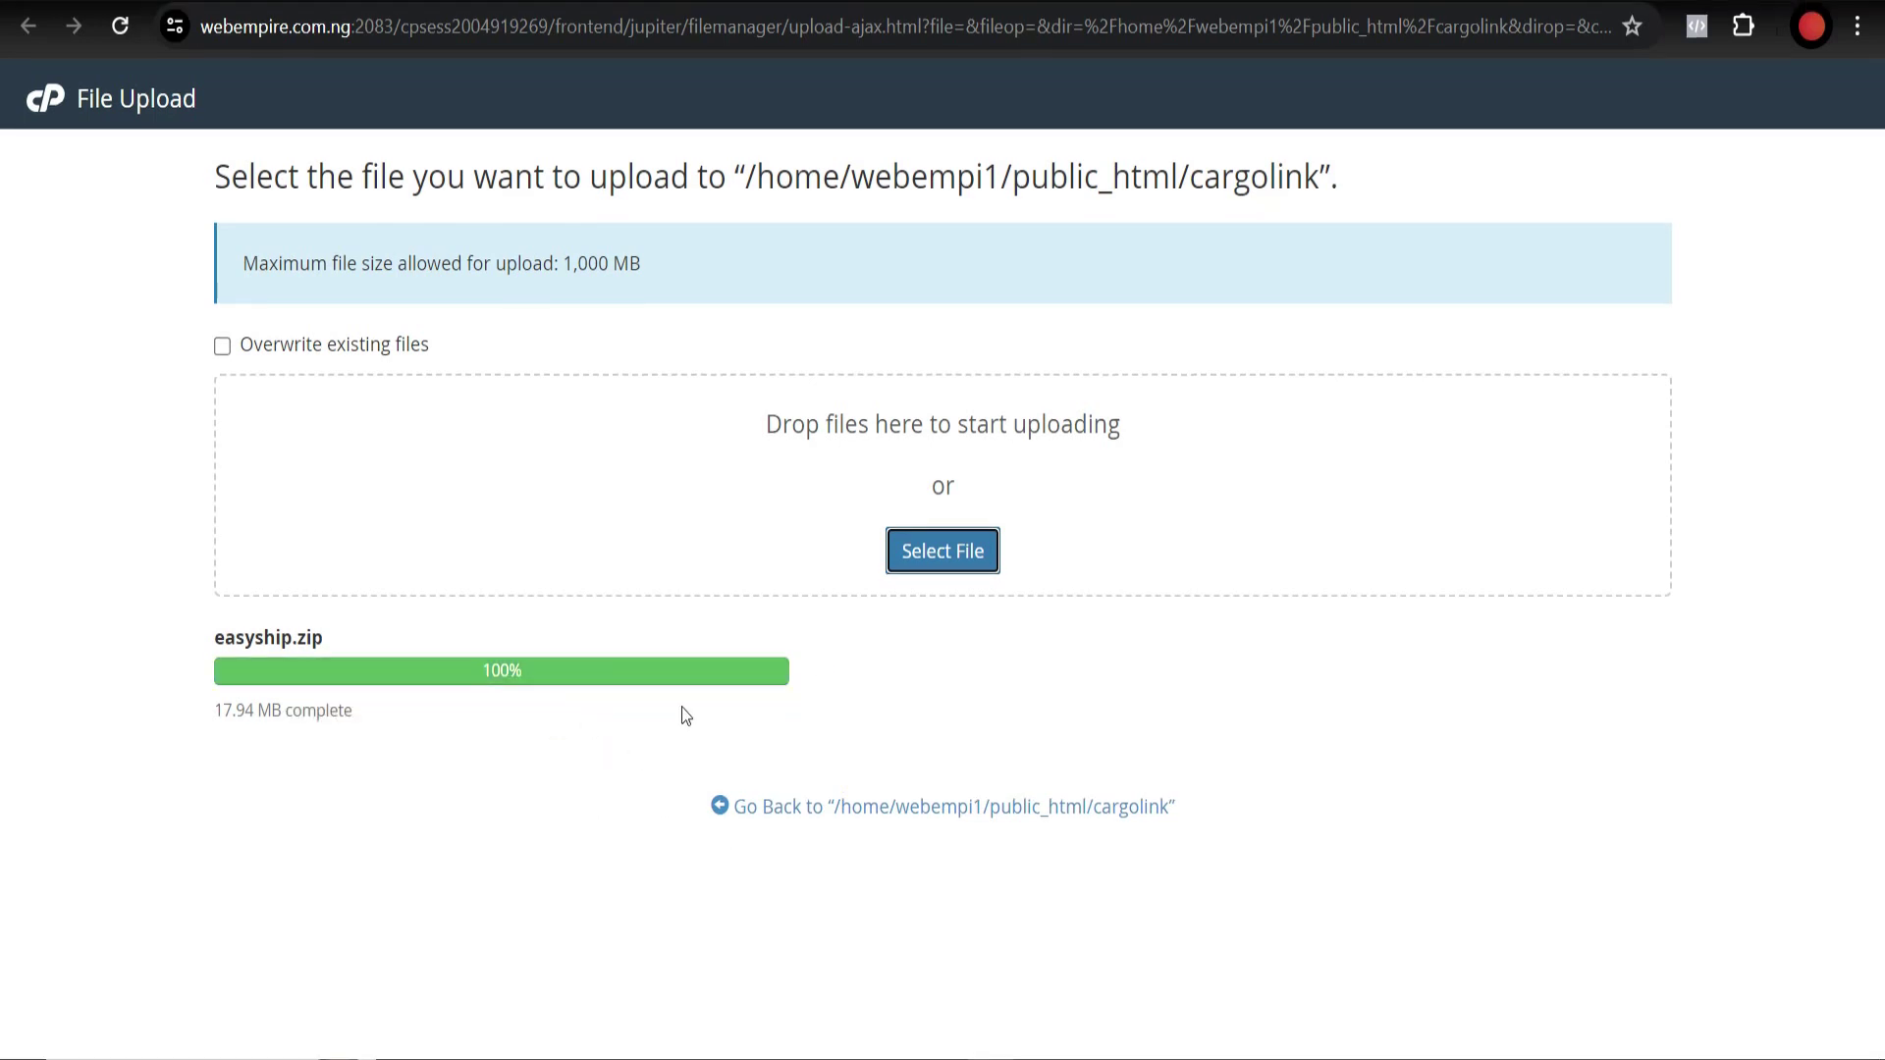
{"action": "left_click", "coordinate": [724, 811]}
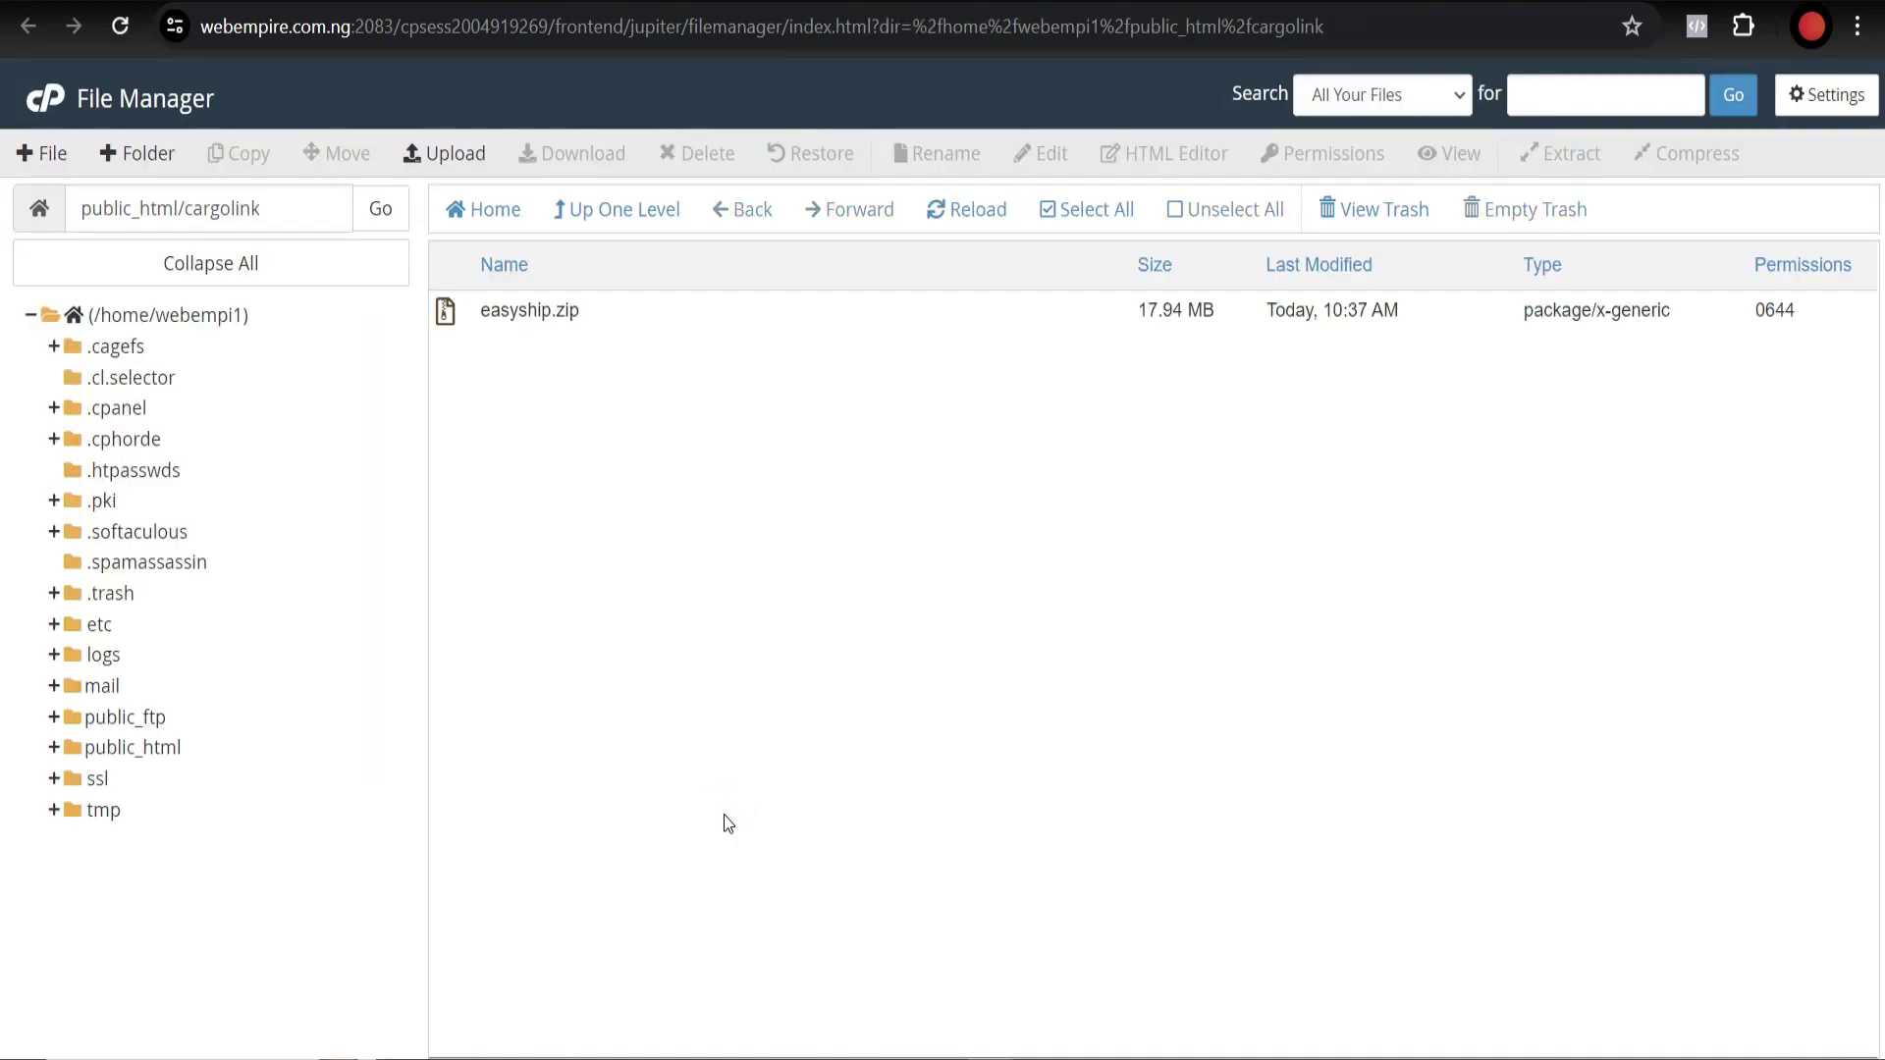
Extract easyship.zip into public_html/cargolink and refresh the listing to show the easyship folder.
{"action": "right_click", "coordinate": [446, 314]}
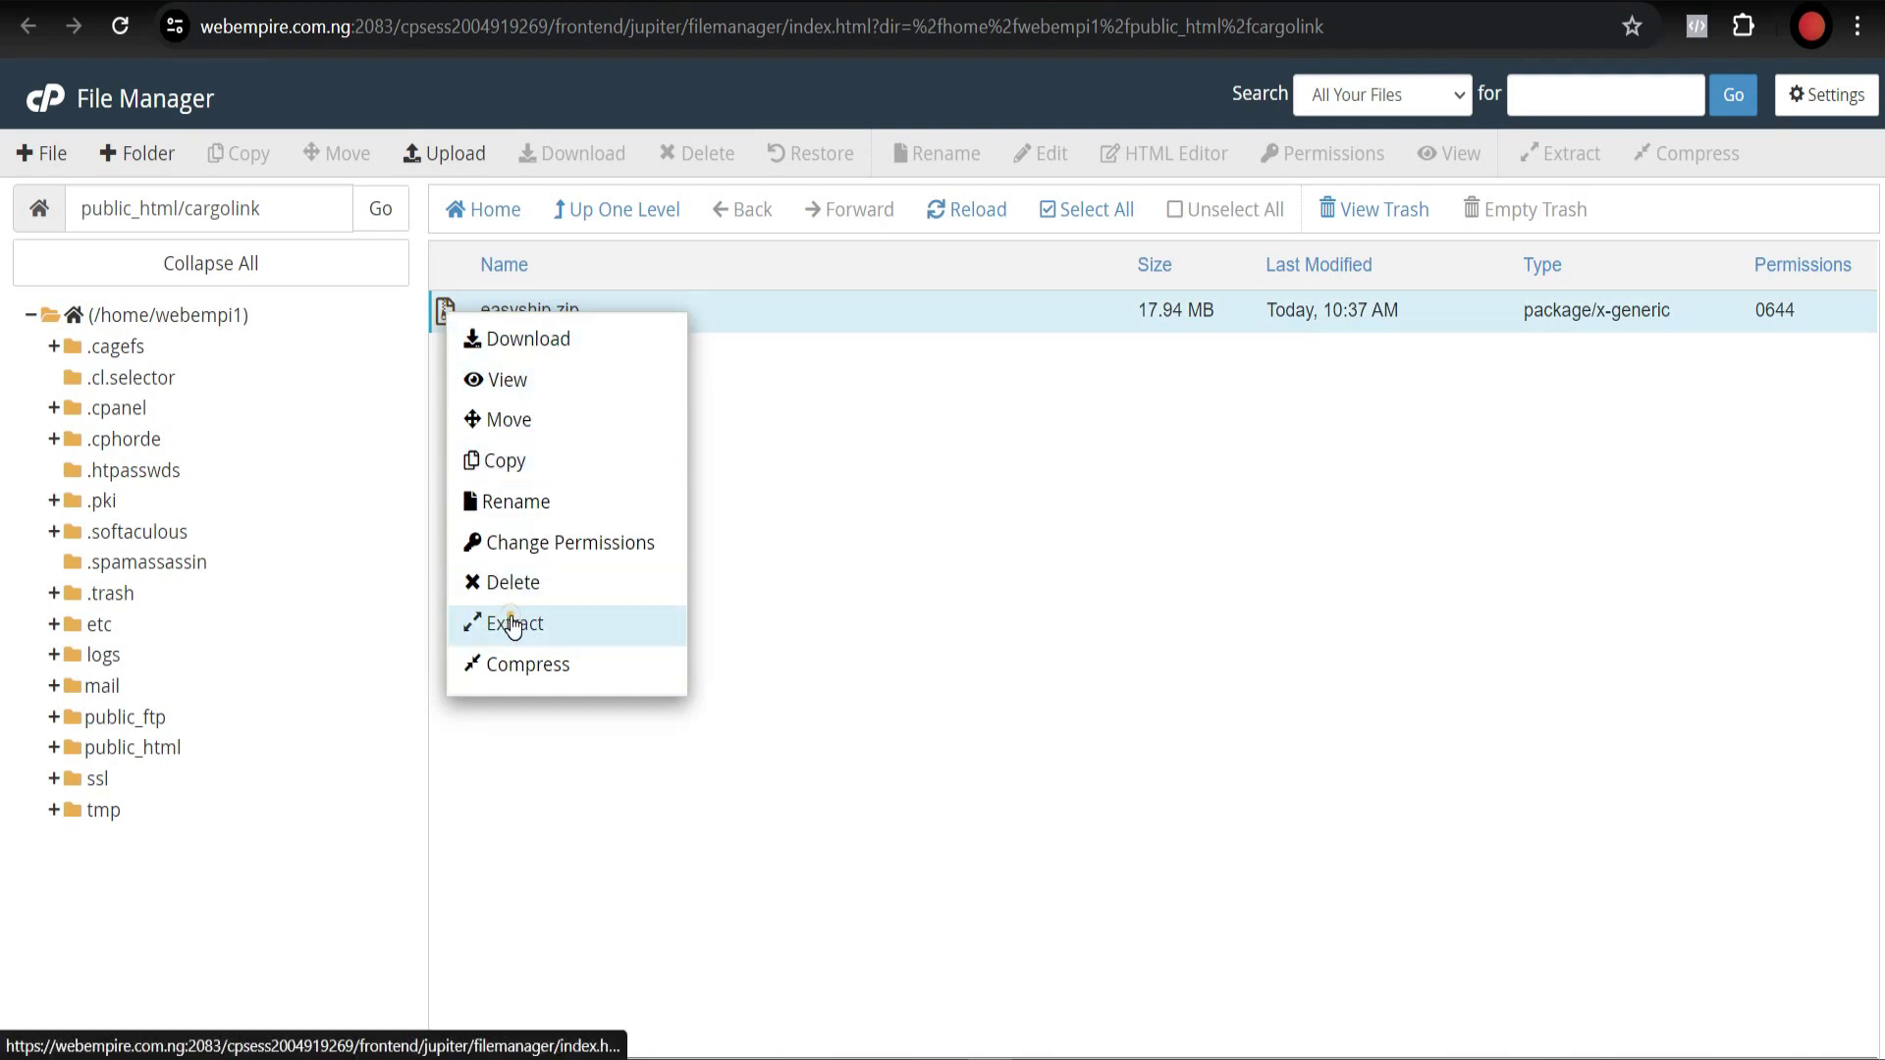
{"action": "left_click", "coordinate": [512, 625]}
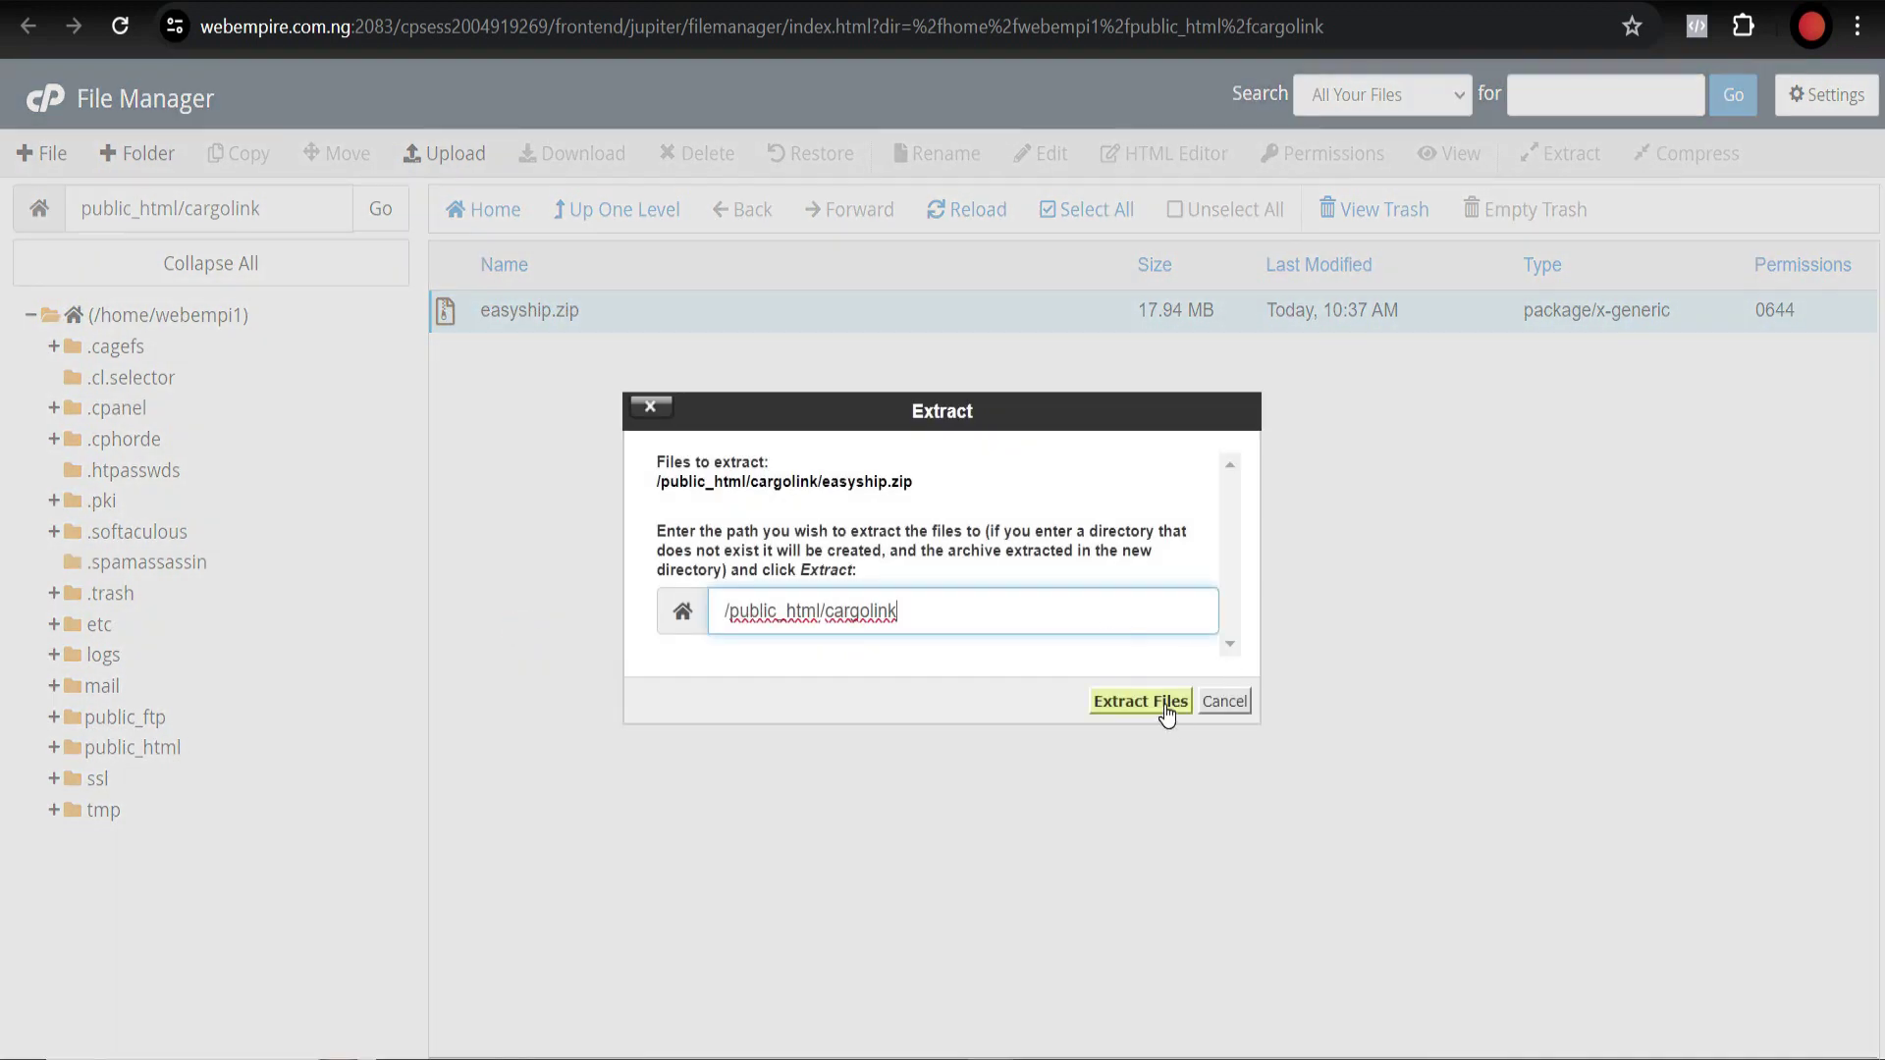
{"action": "left_click", "coordinate": [1166, 712]}
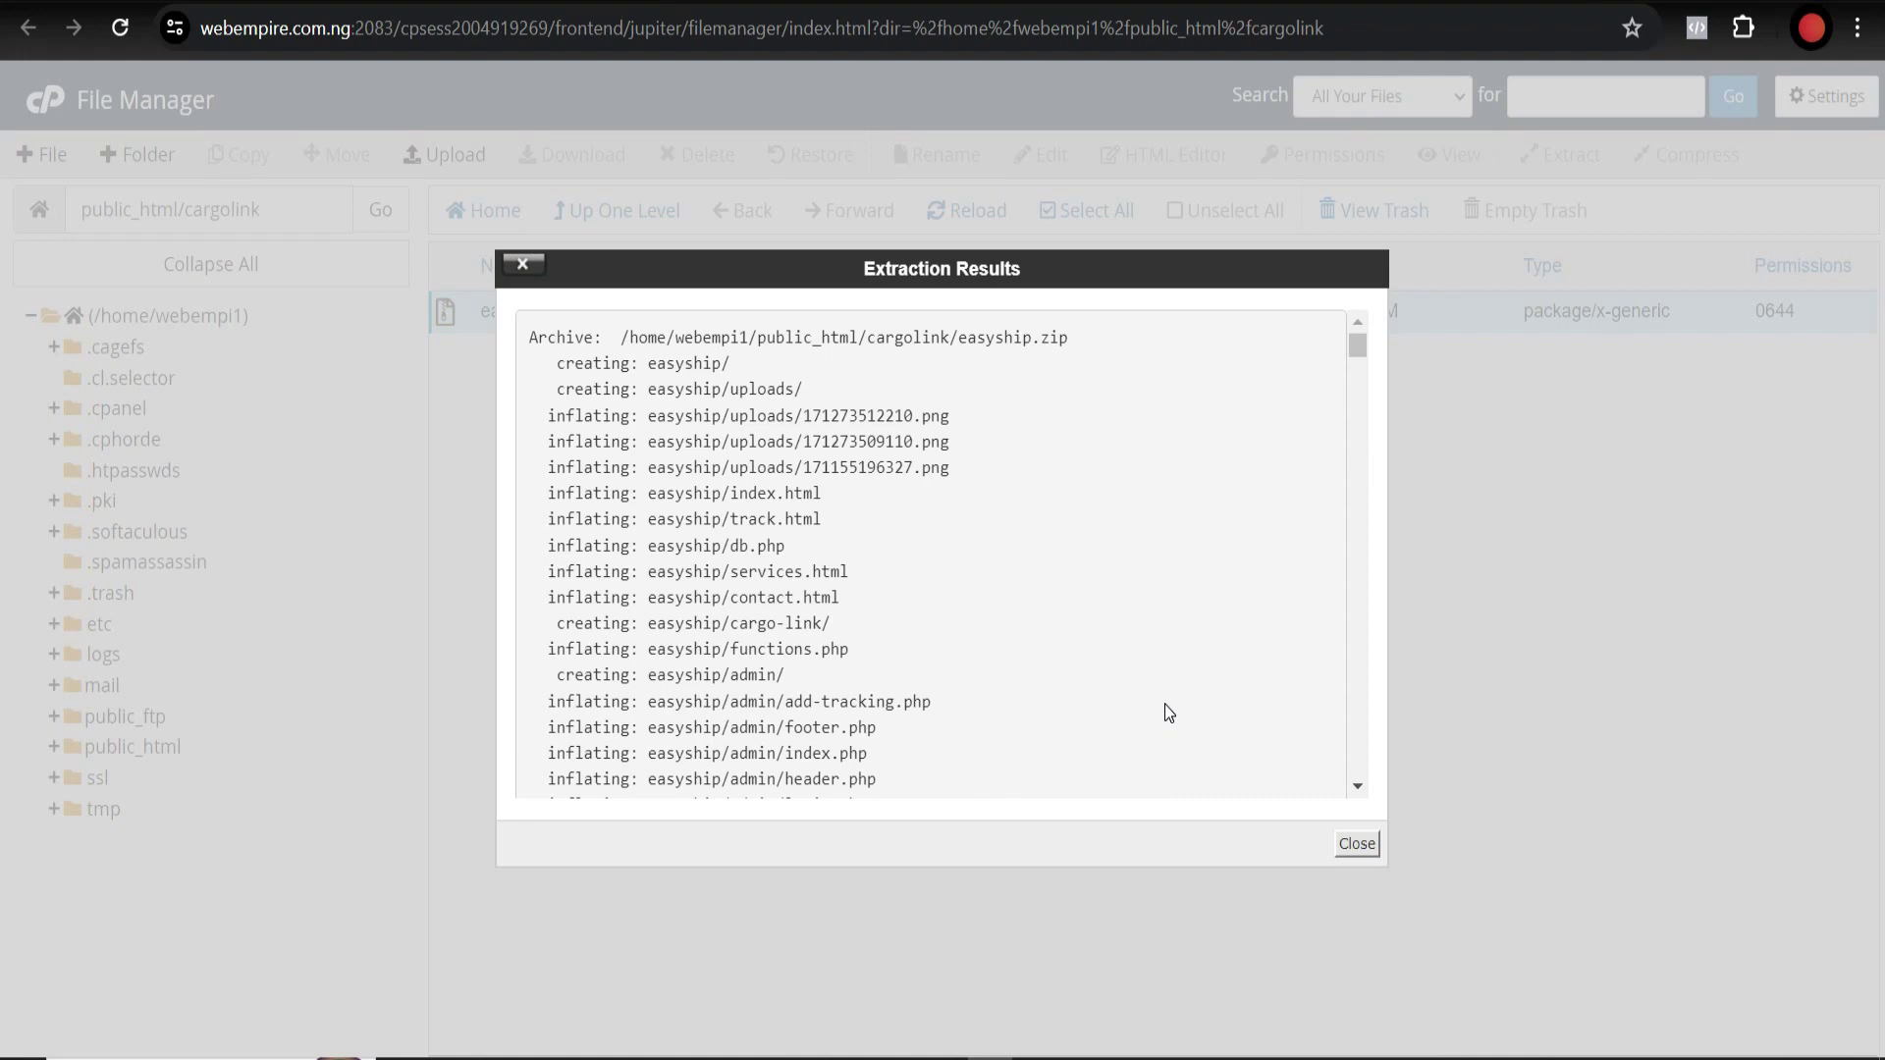
{"action": "left_click", "coordinate": [1365, 848]}
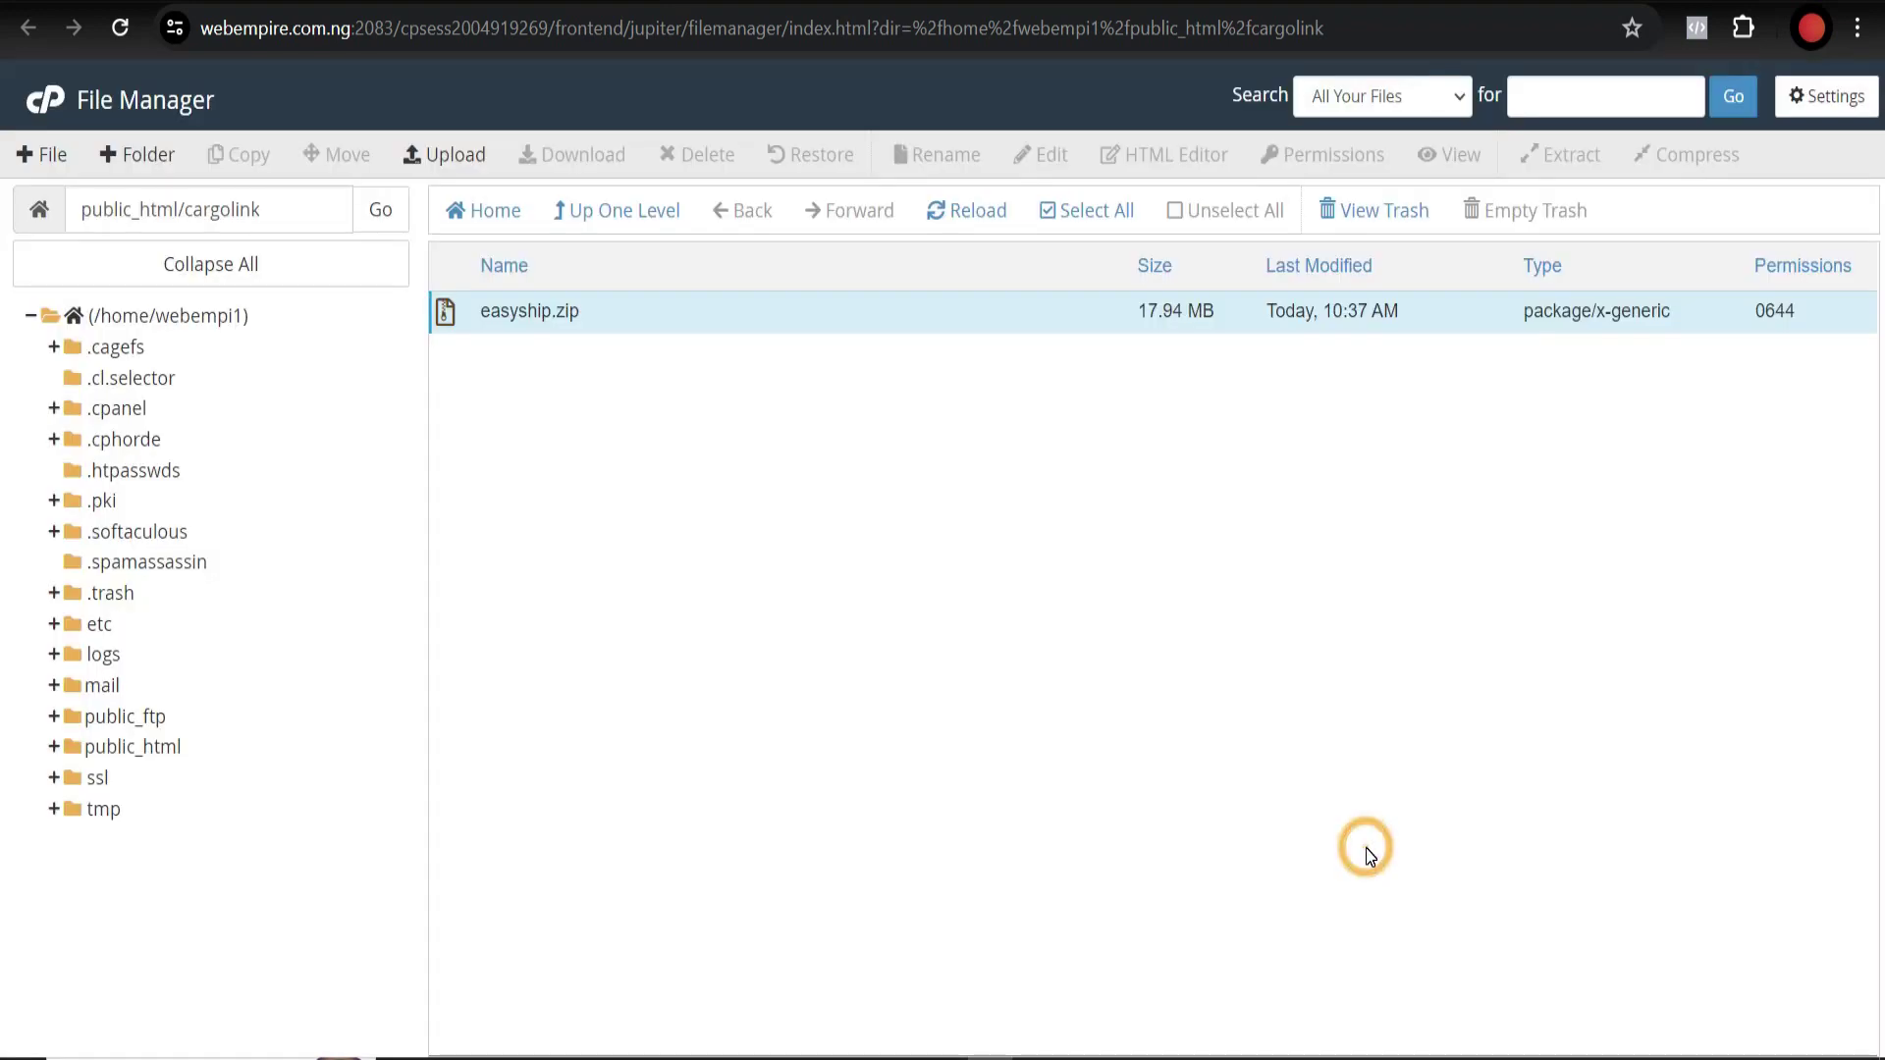
{"action": "left_click", "coordinate": [962, 210]}
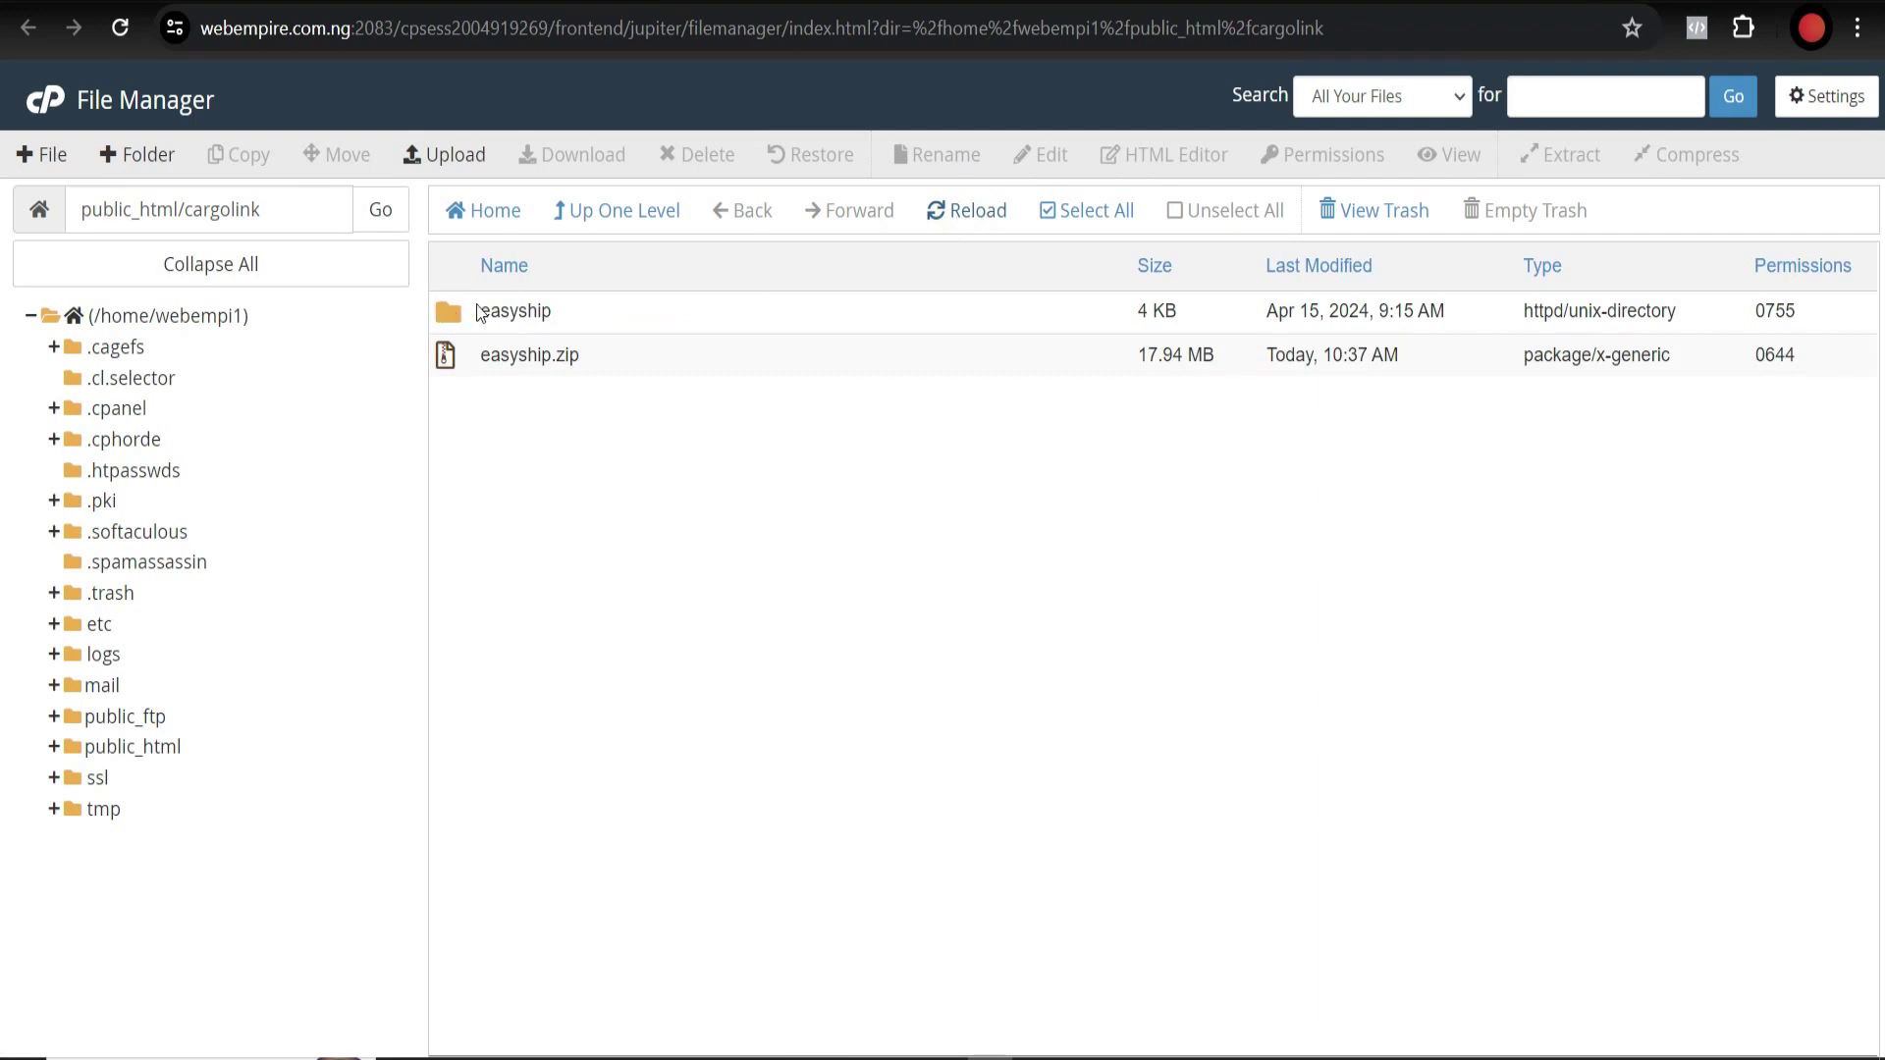
Delete easyship.zip, moving it to the trash.
{"action": "left_click", "coordinate": [449, 361]}
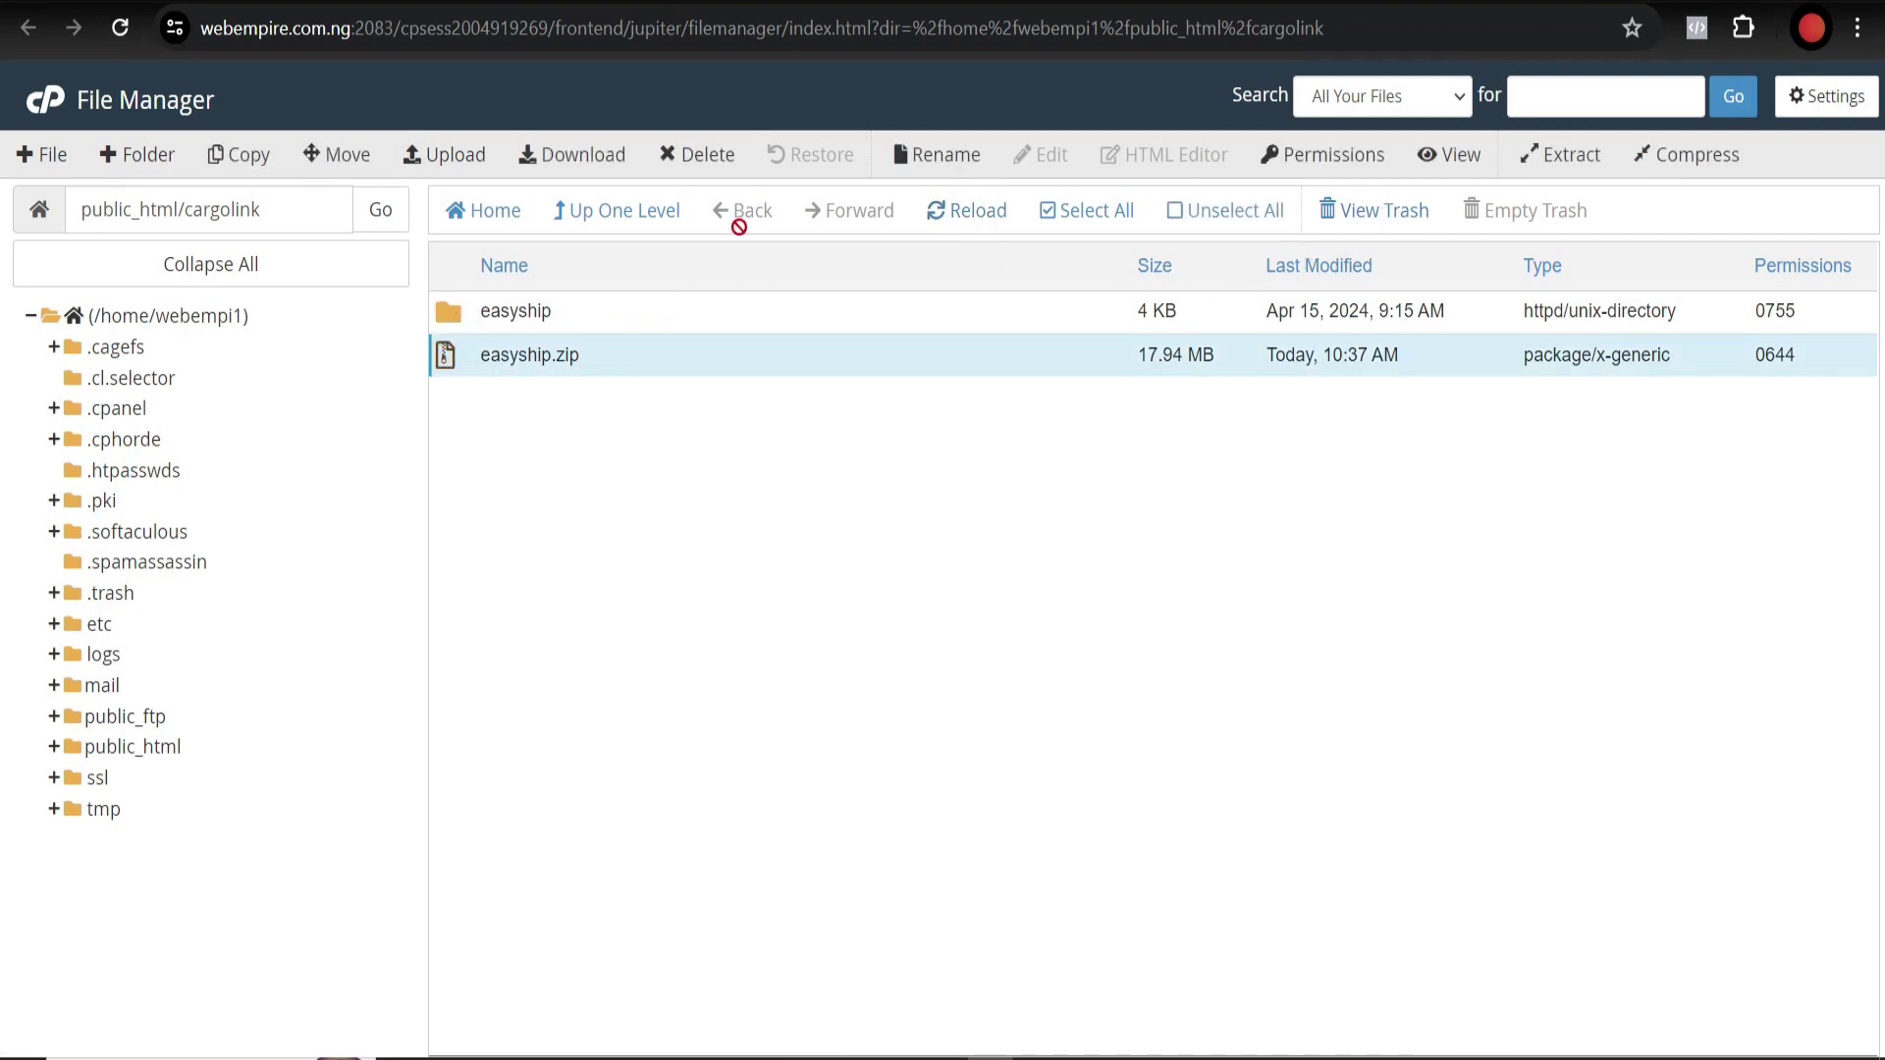
{"action": "left_click", "coordinate": [676, 155]}
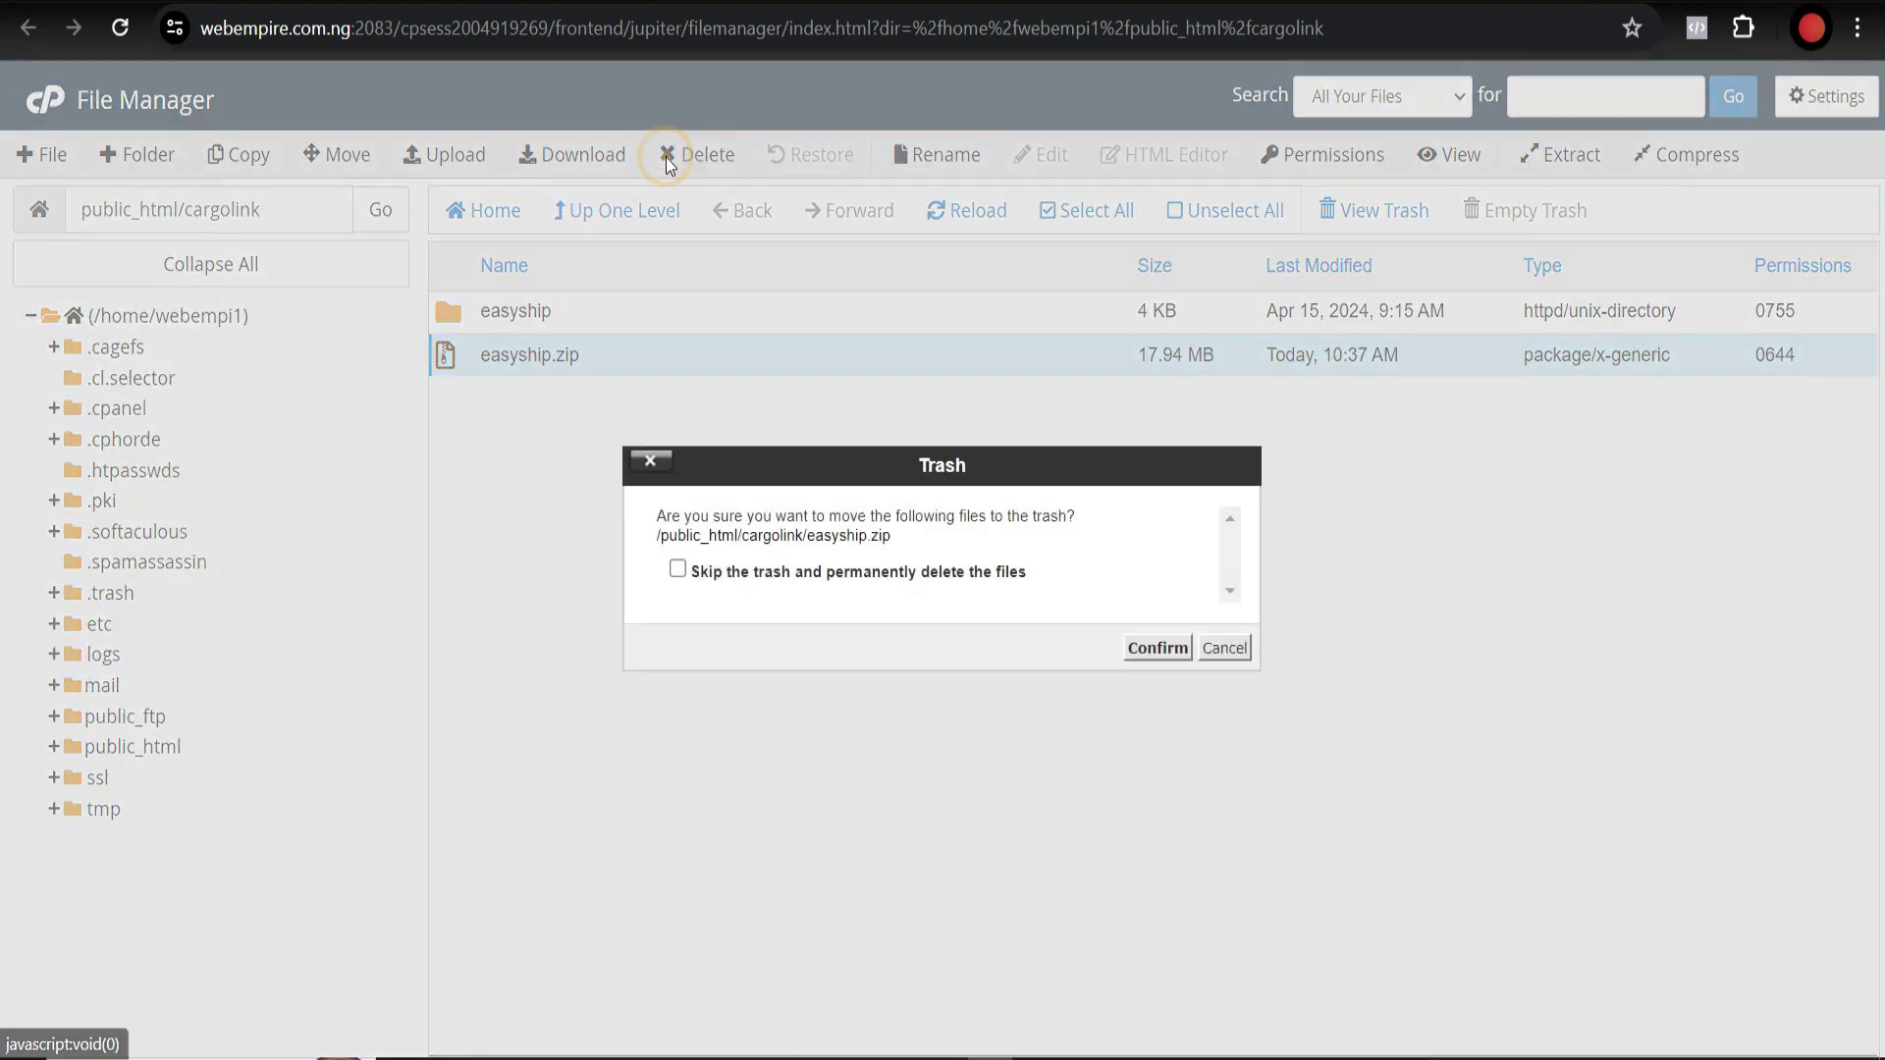
{"action": "left_click", "coordinate": [1159, 649]}
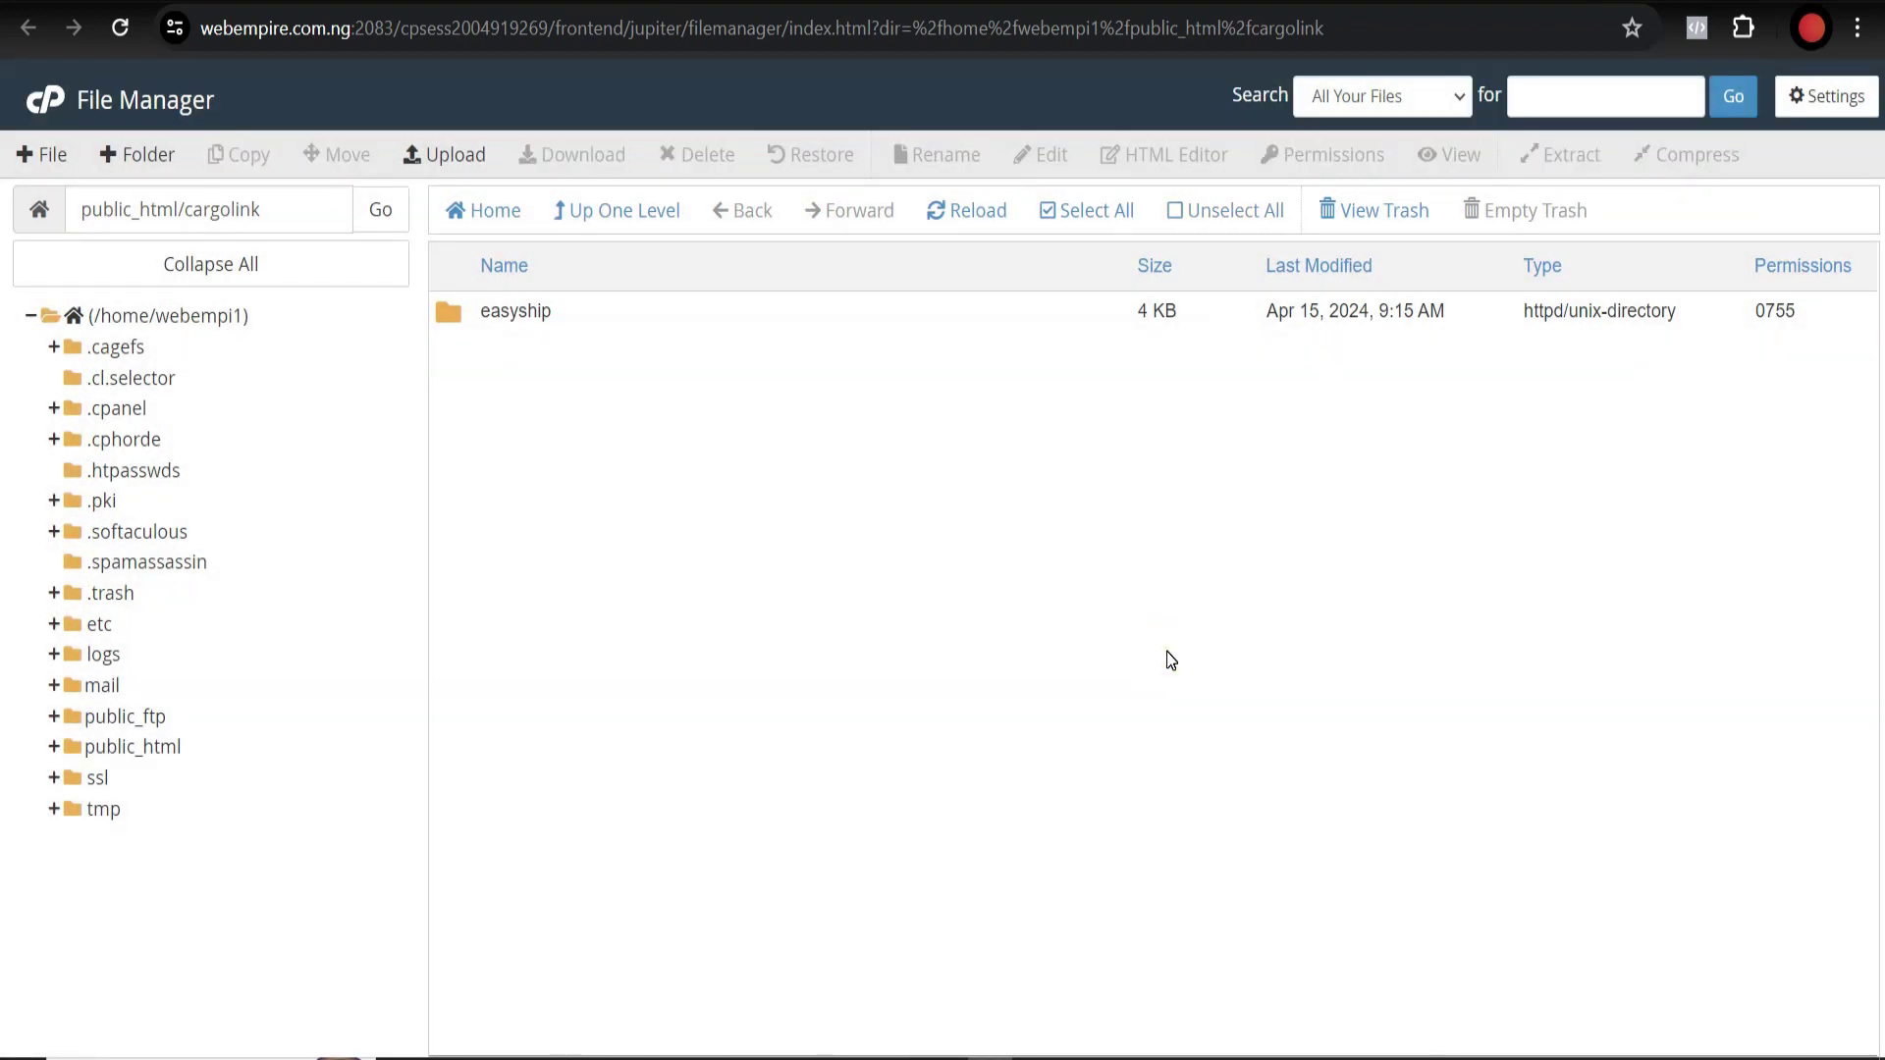
Open the easyship folder to see admin, assets, cargo-link, SQL, track and the HTML/PHP files.
{"action": "double_click", "coordinate": [455, 320]}
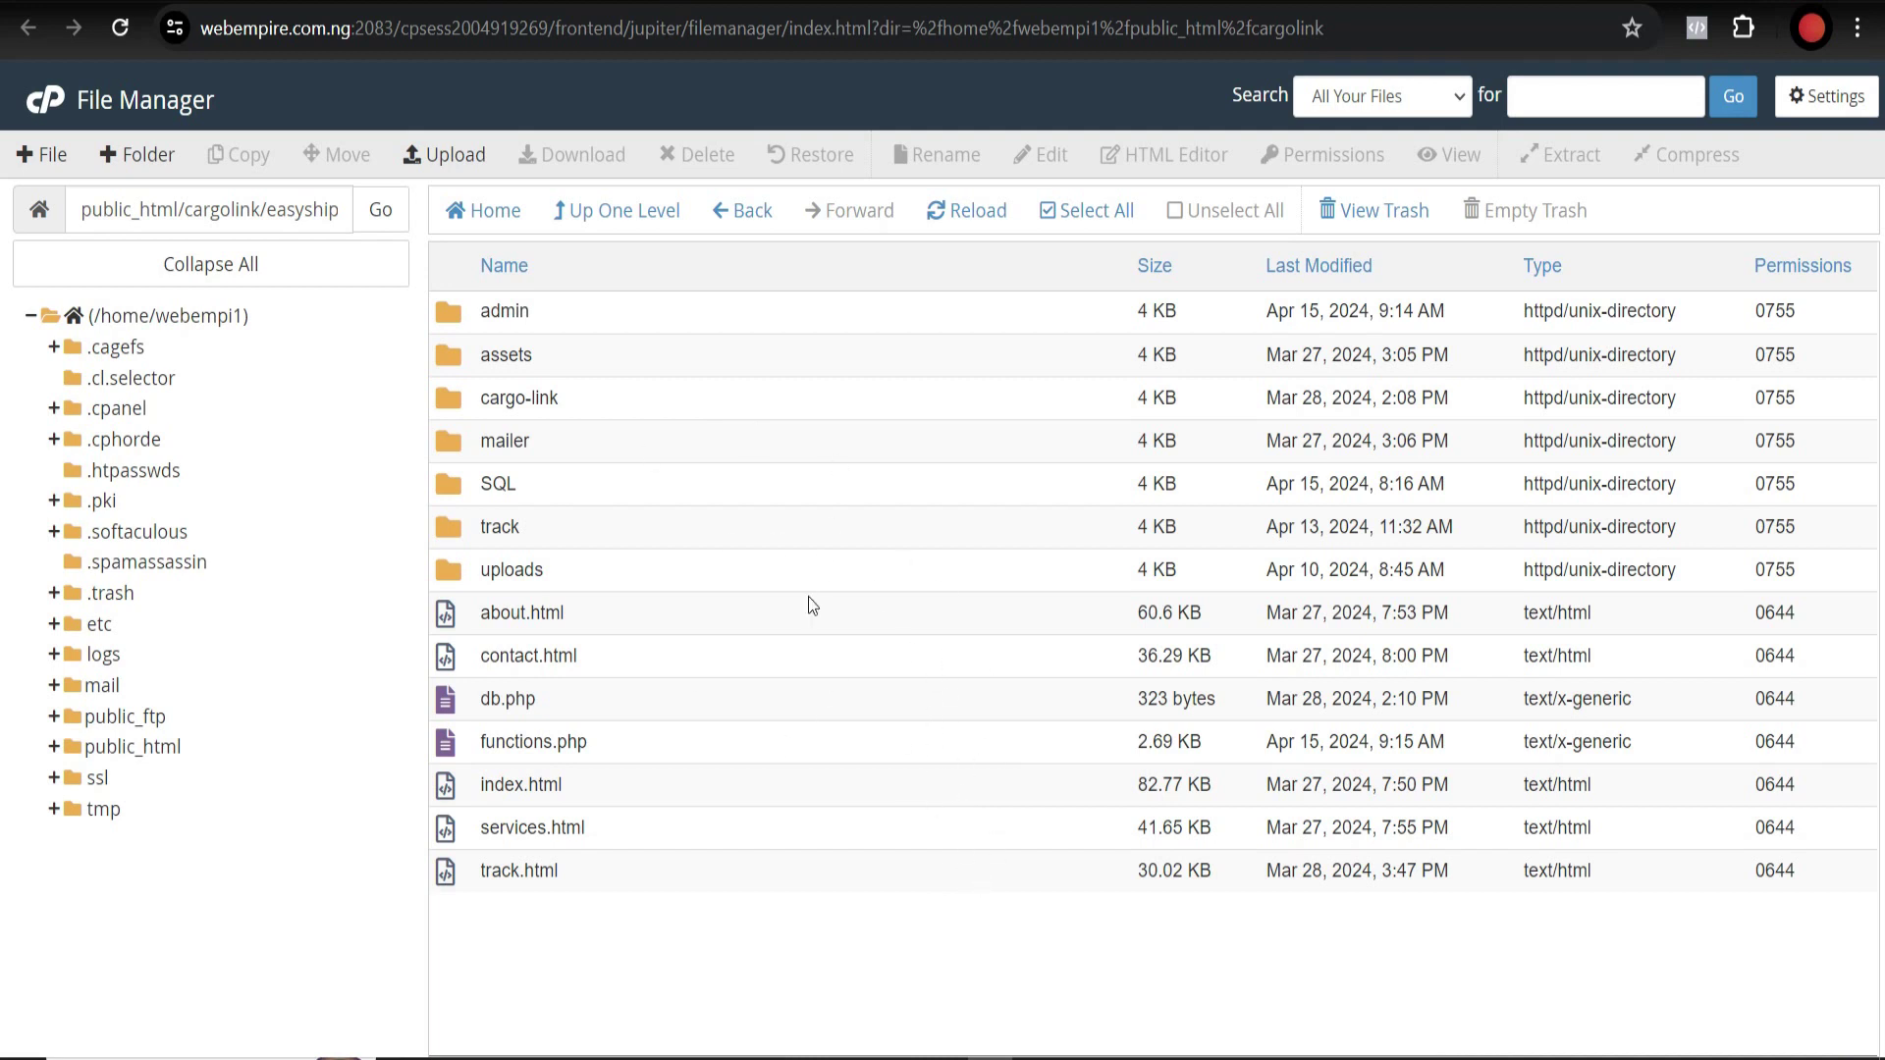
{"action": "double_click", "coordinate": [190, 213]}
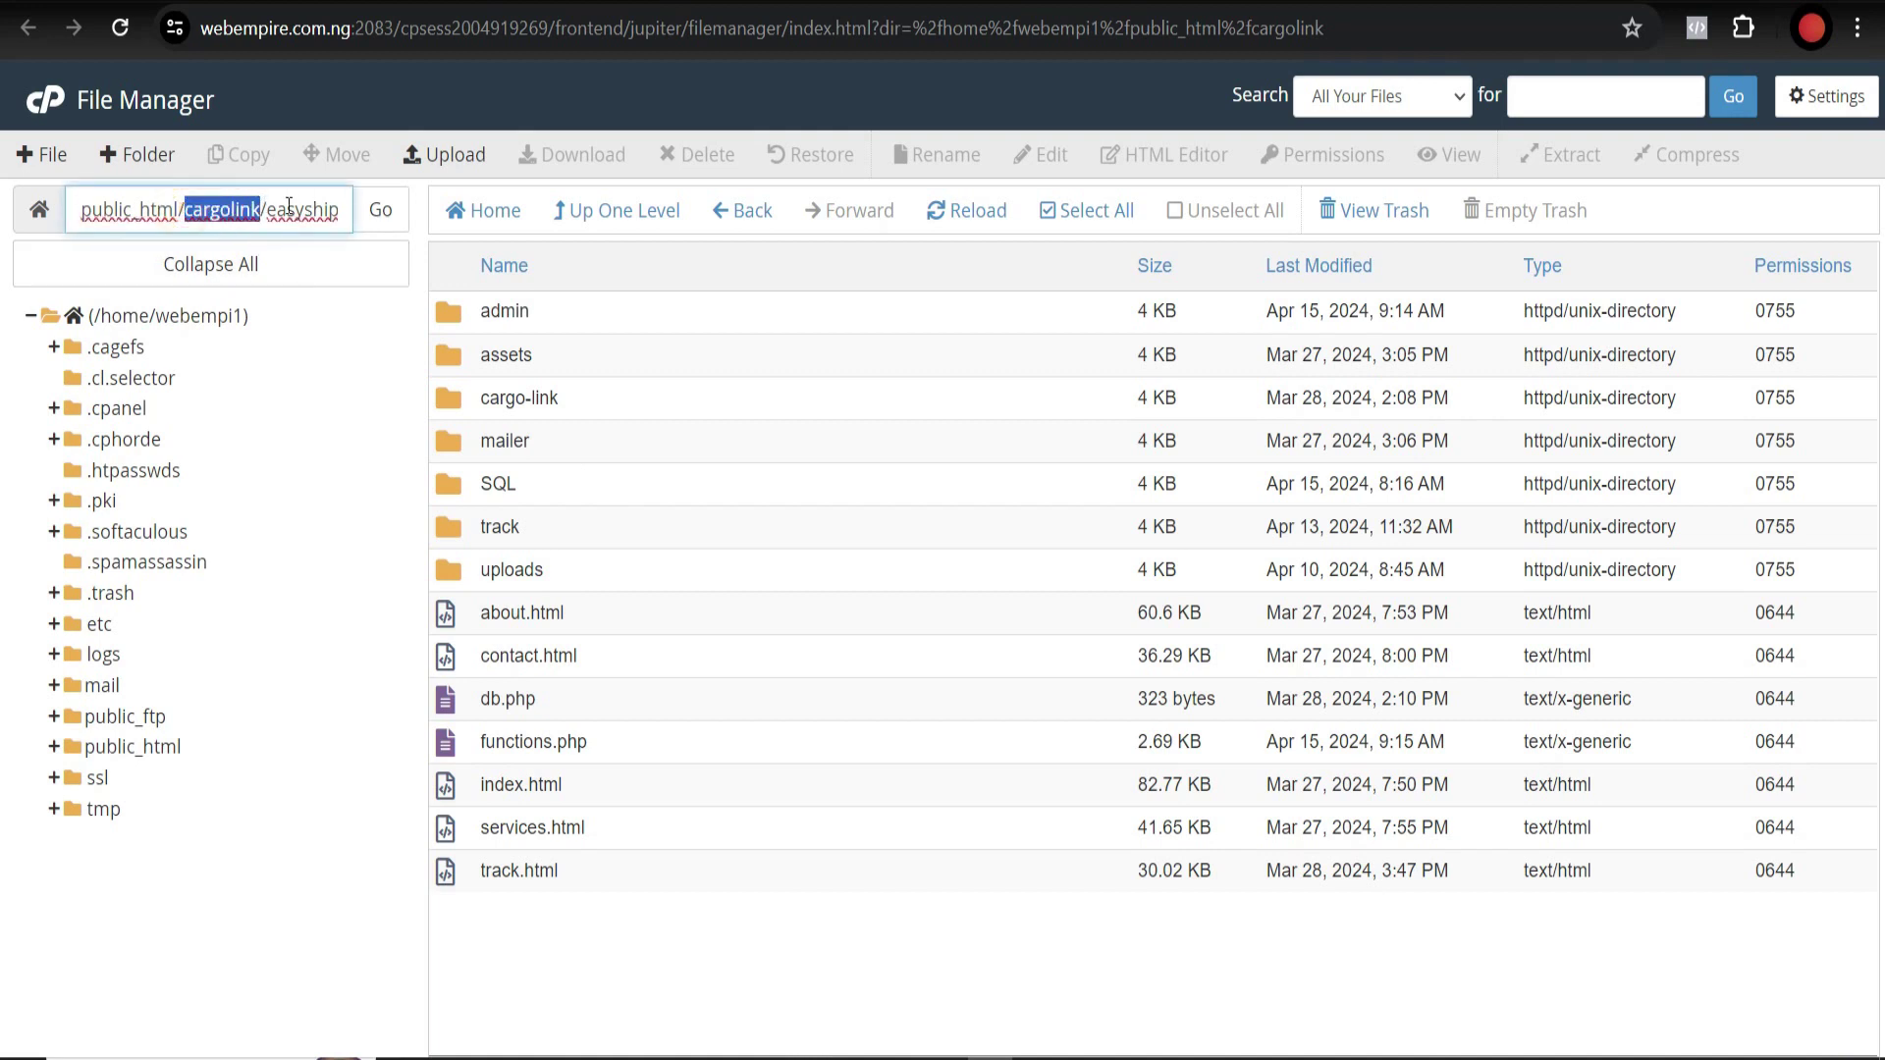
{"action": "left_click_drag", "start_coordinate": [265, 211], "coordinate": [333, 225]}
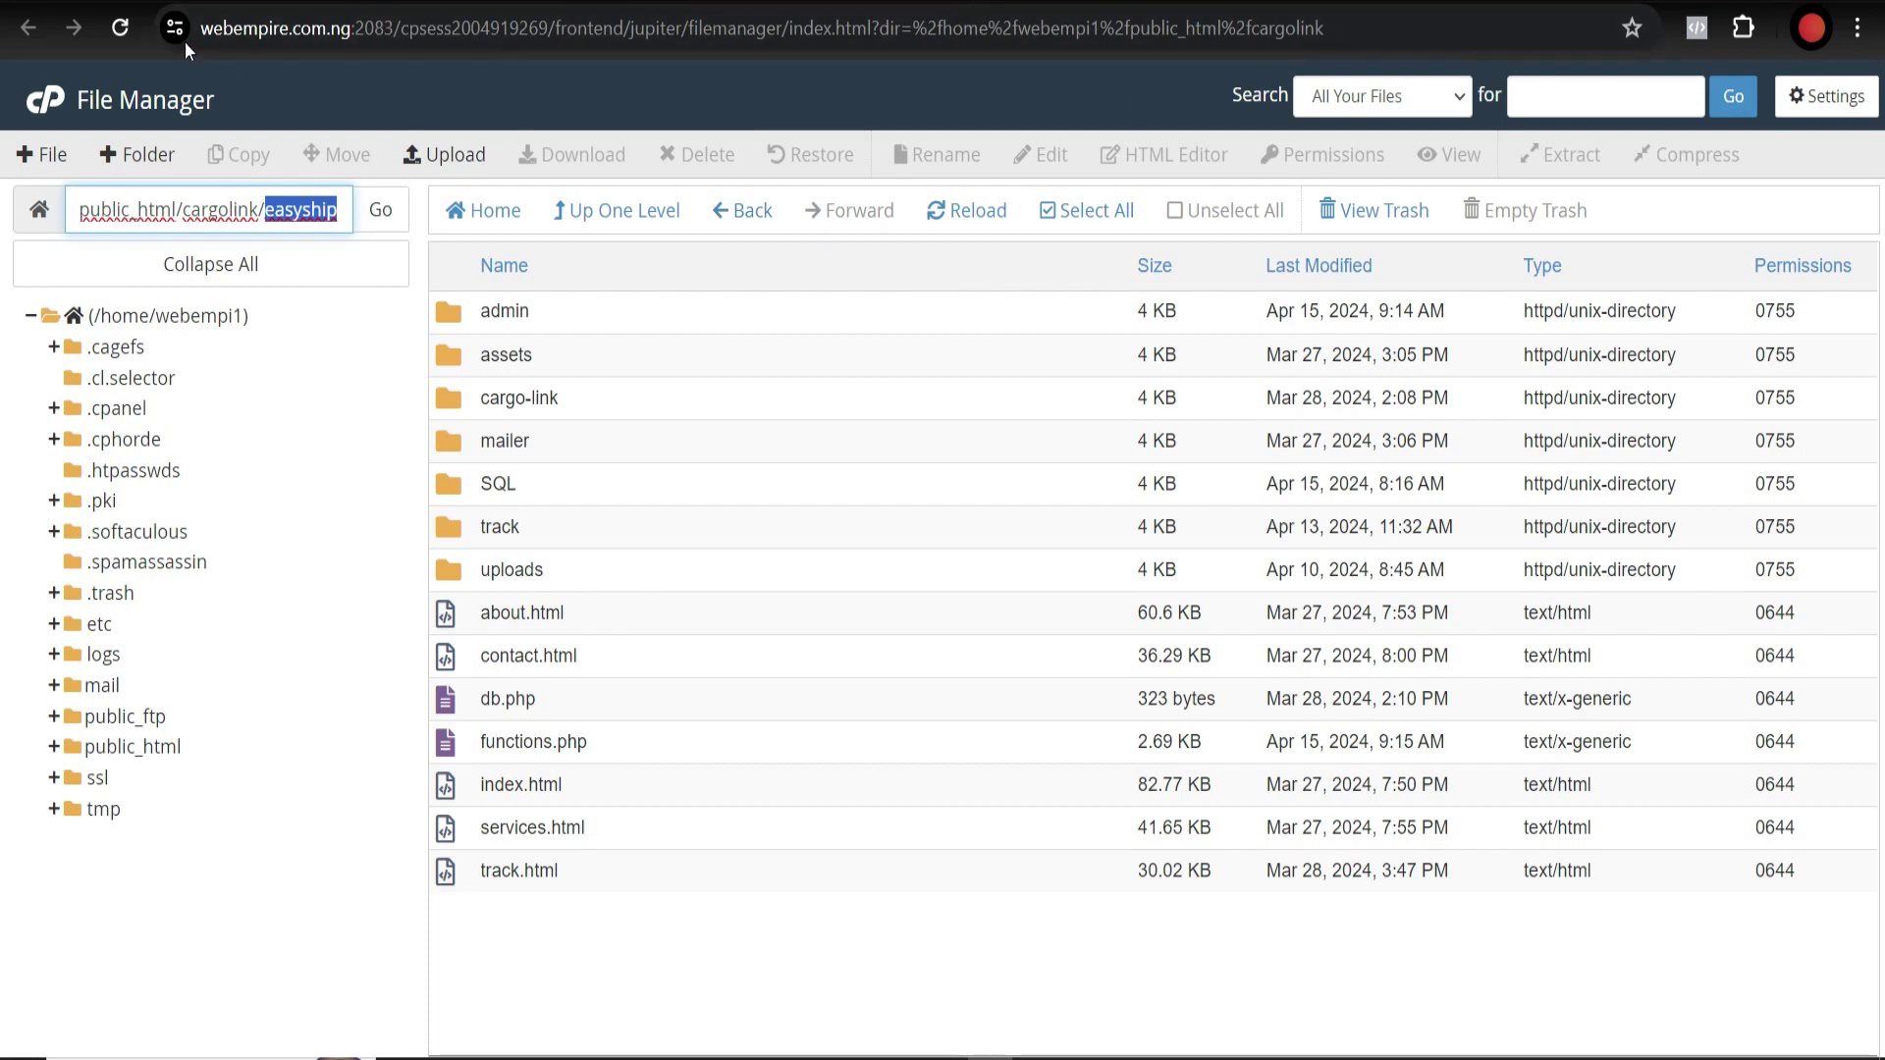
{"action": "key", "text": "ctrl+t"}
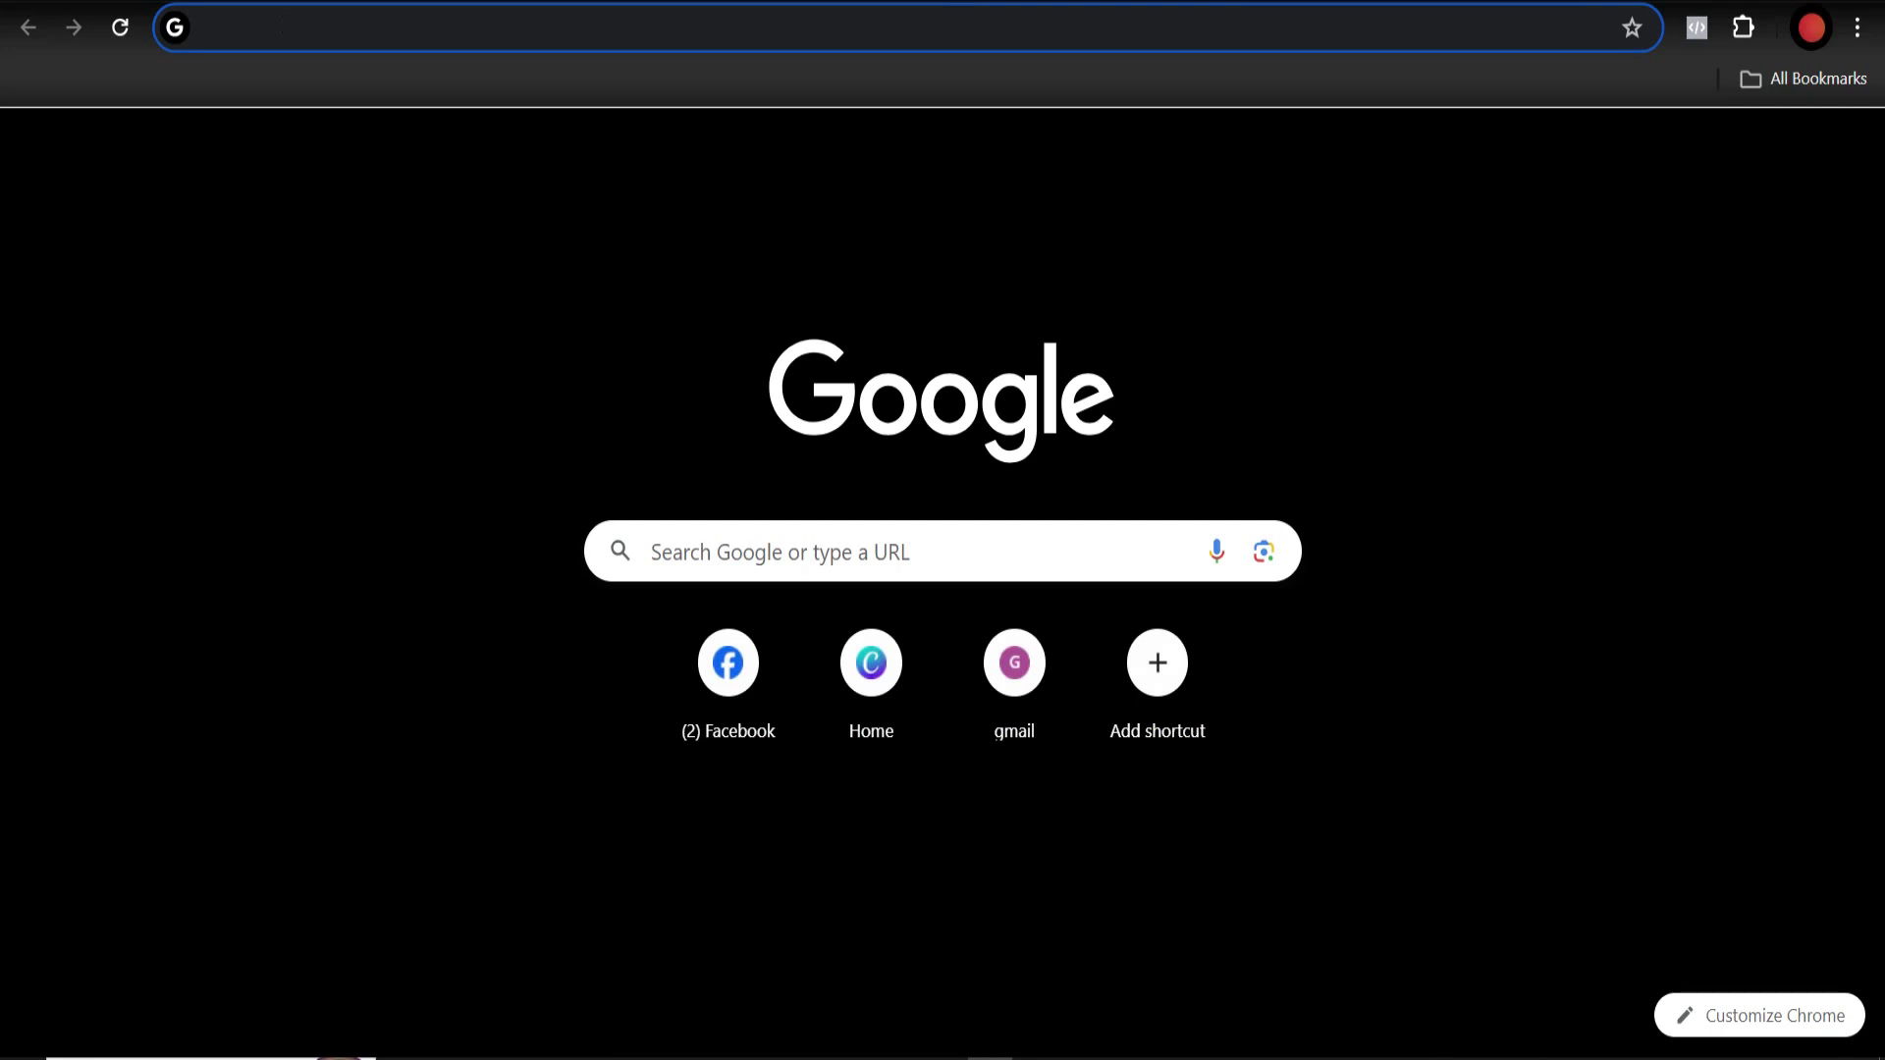
{"action": "key", "text": "ctrl+w"}
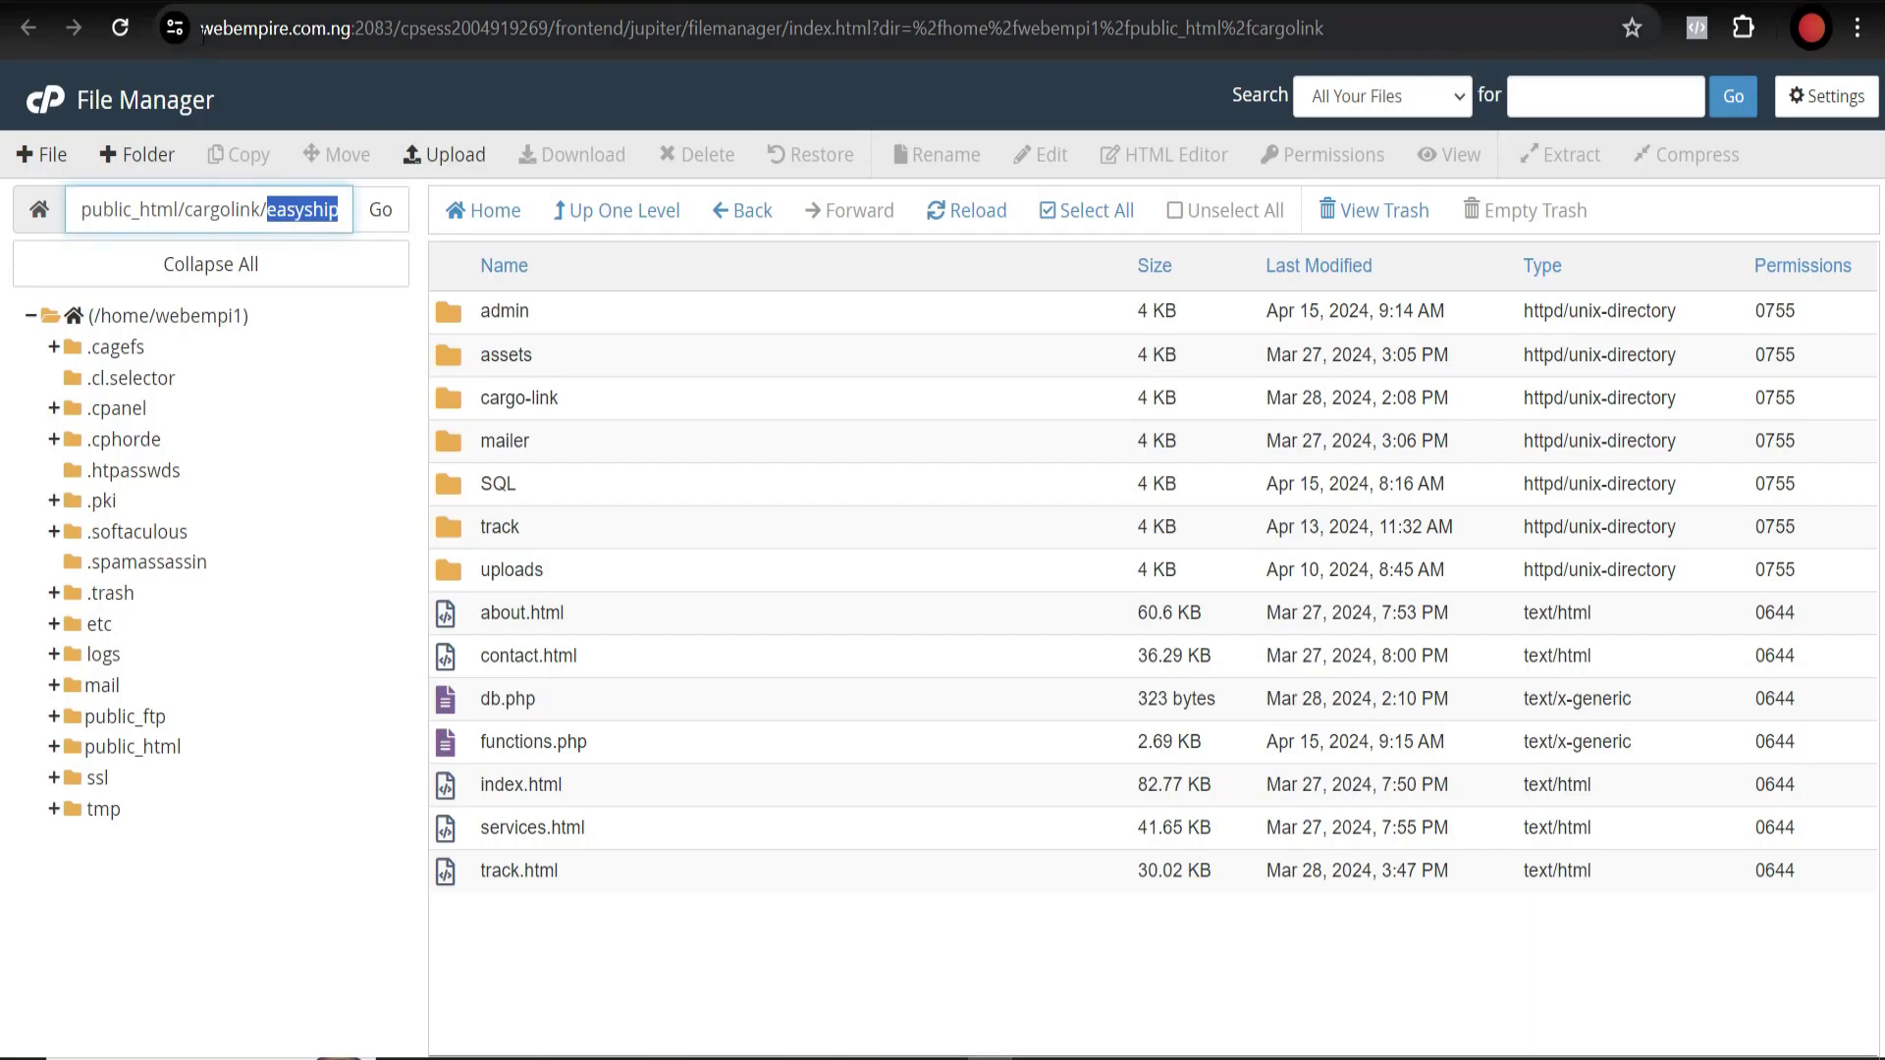
{"action": "left_click_drag", "start_coordinate": [202, 34], "coordinate": [348, 49]}
{"action": "key", "text": "ctrl+c"}
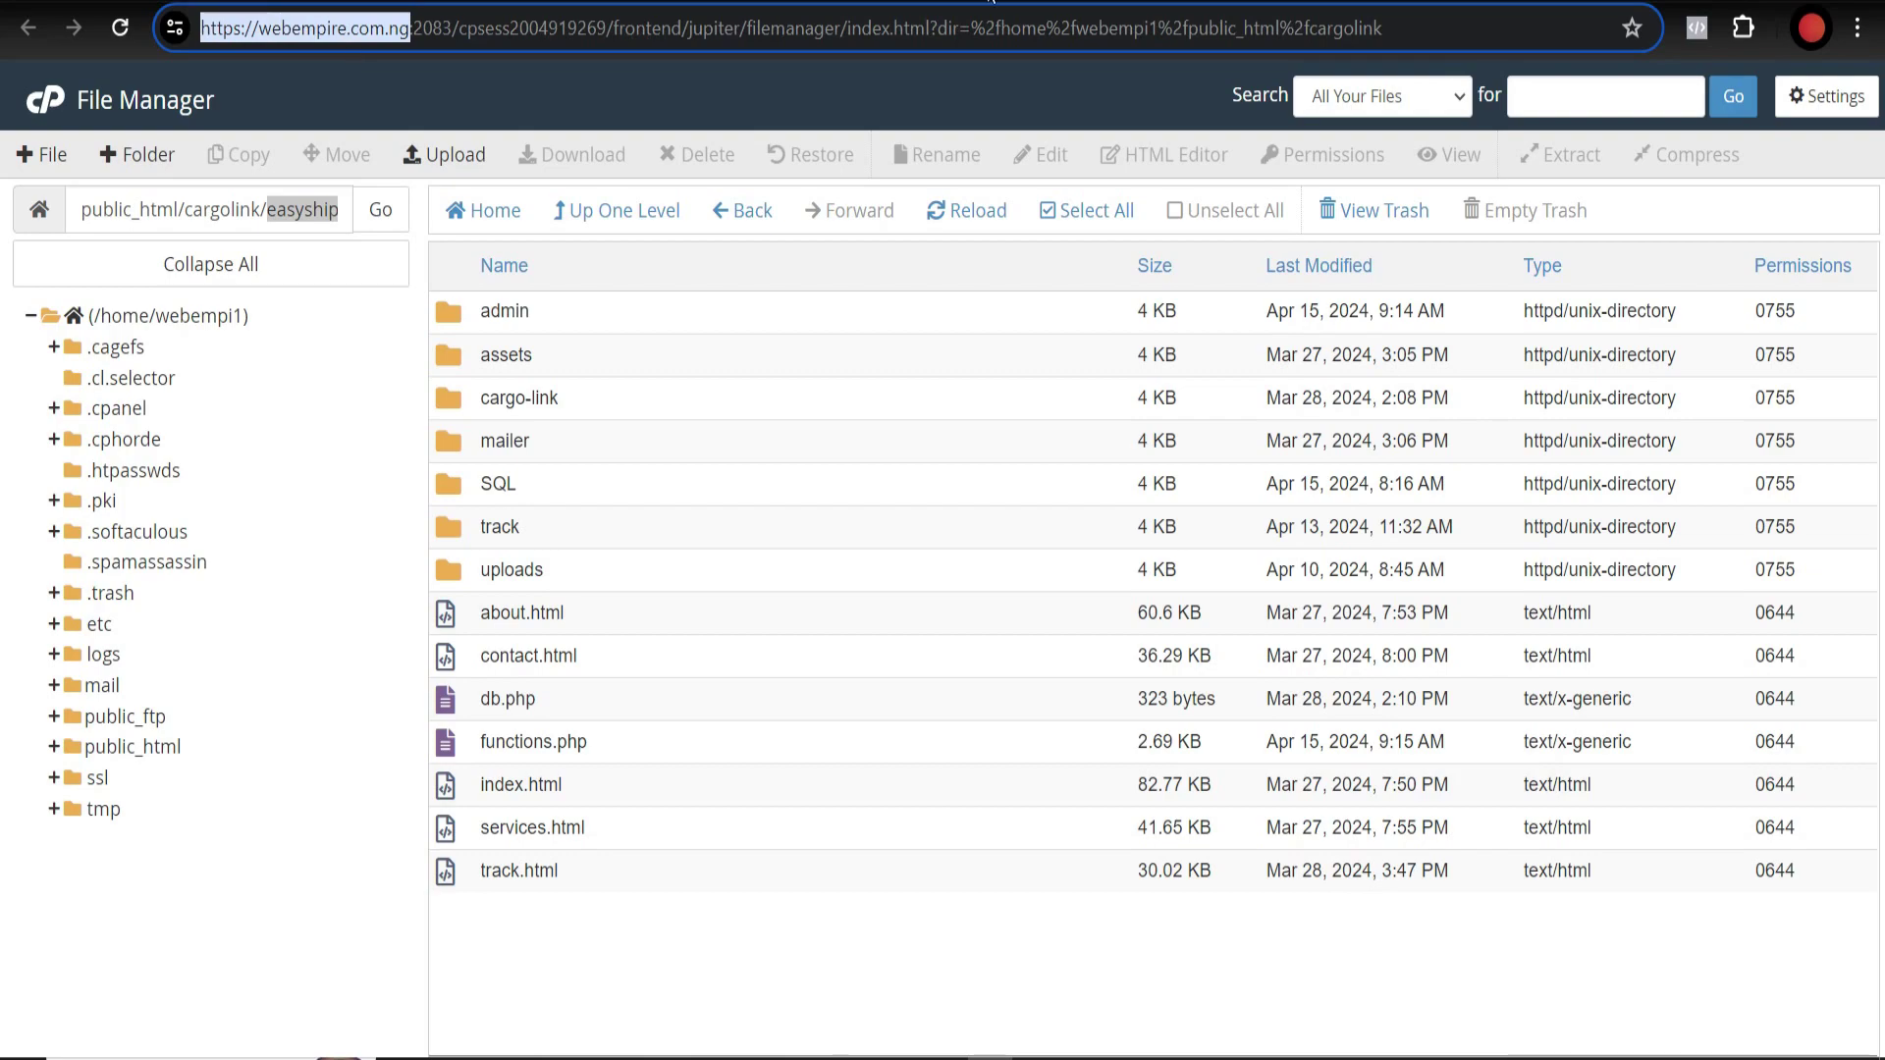
{"action": "key", "text": "ctrl+t"}
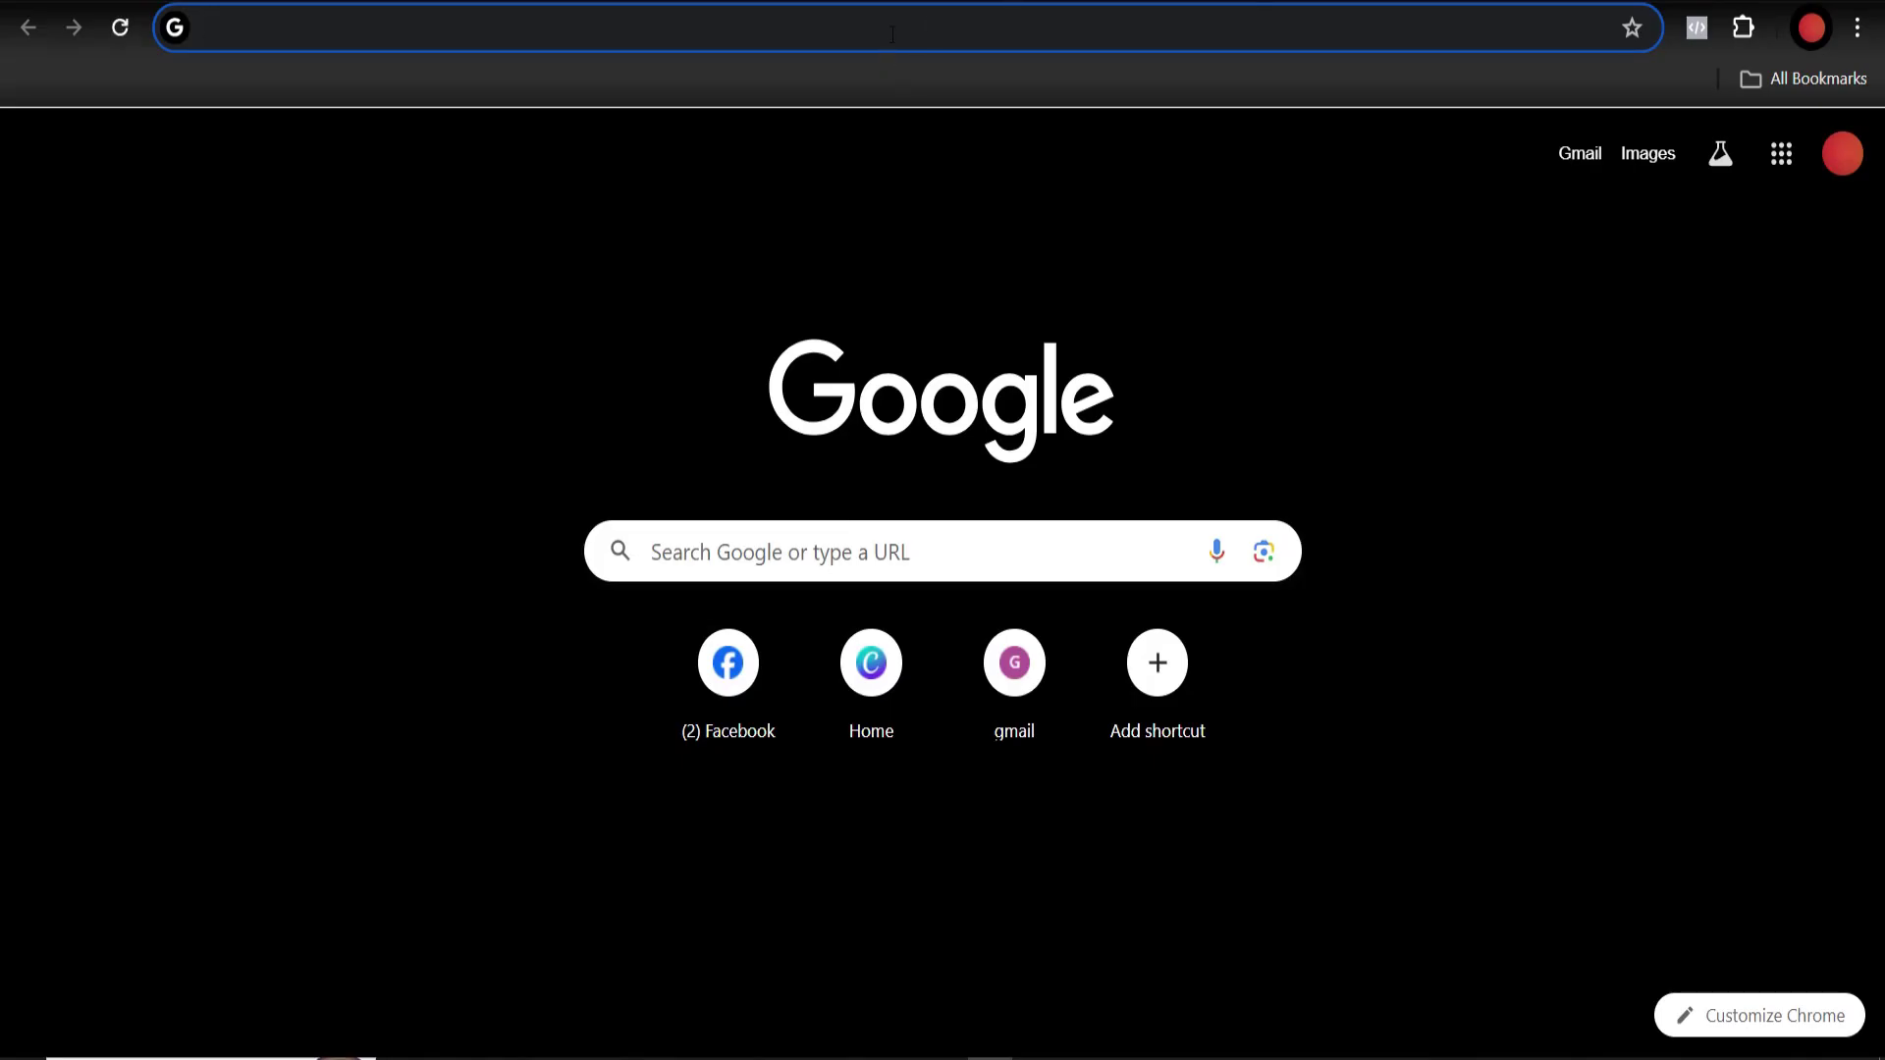
{"action": "key", "text": "ctrl+v"}
{"action": "type", "text": "c"}
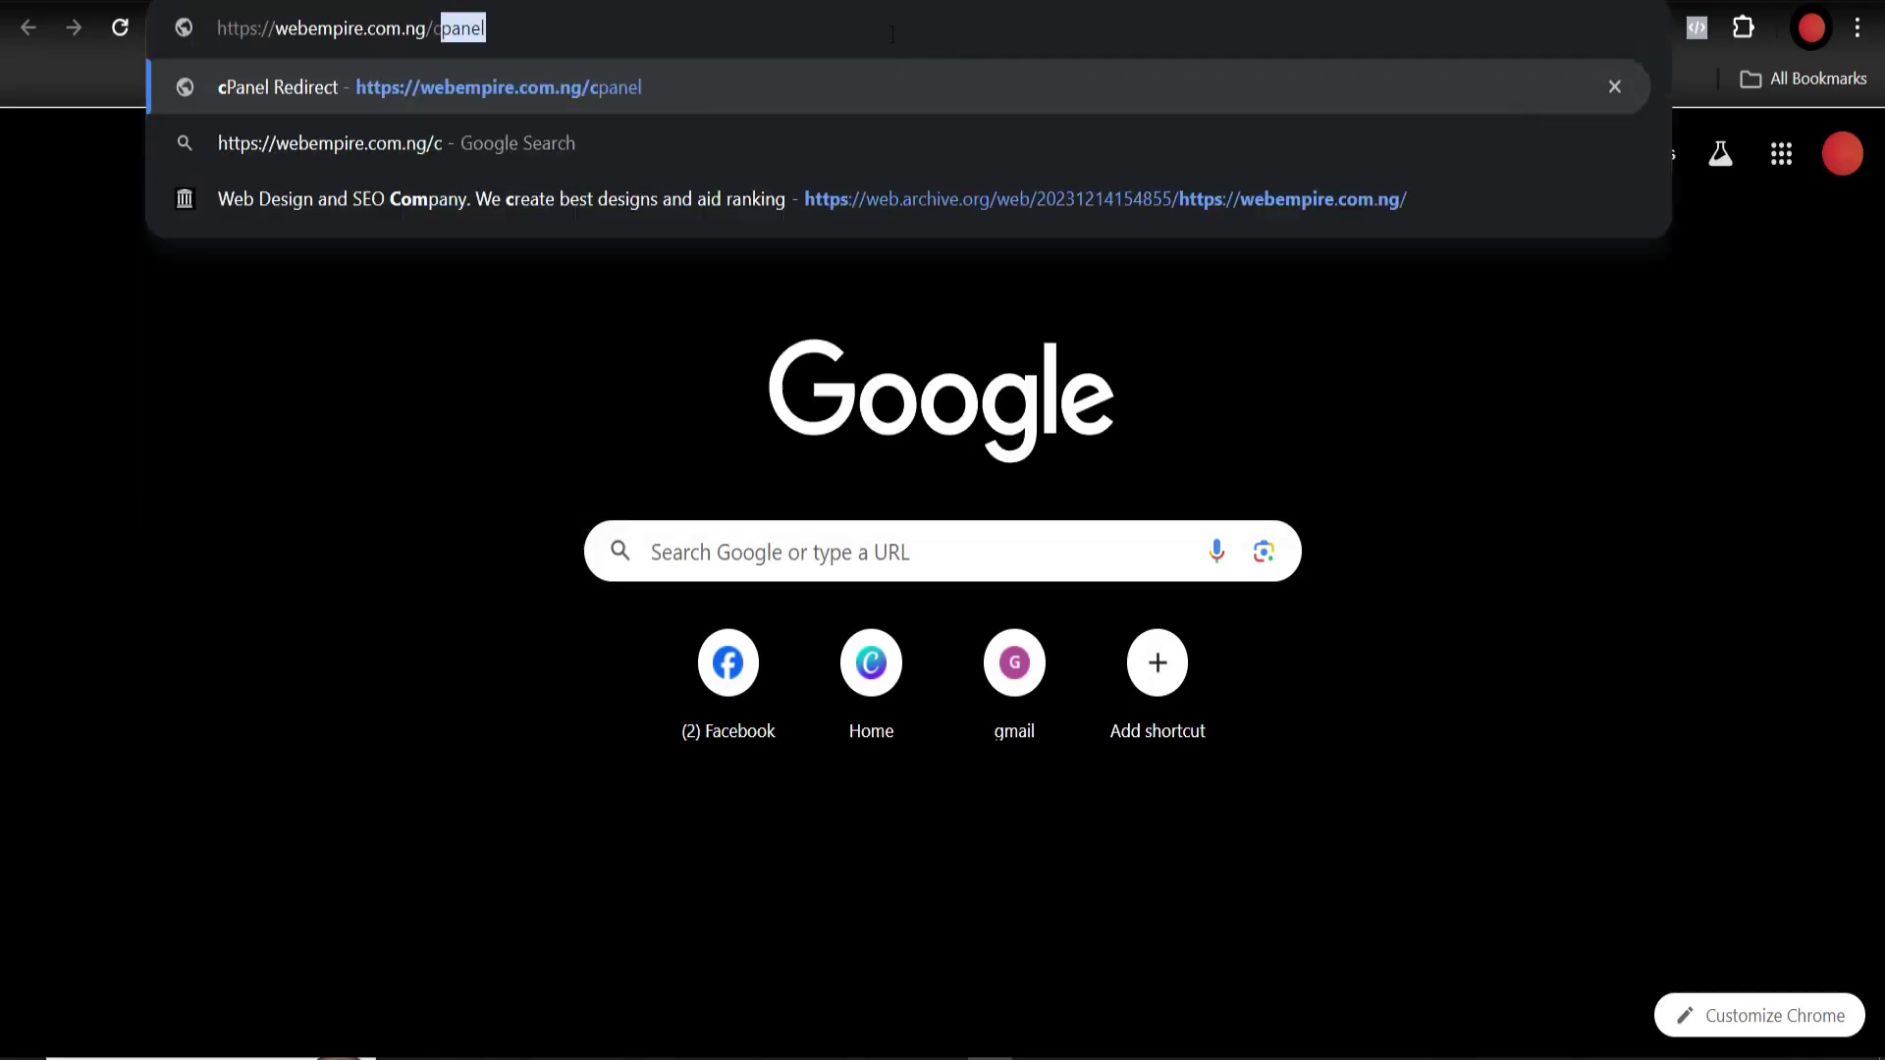
{"action": "type", "text": "argolink"}
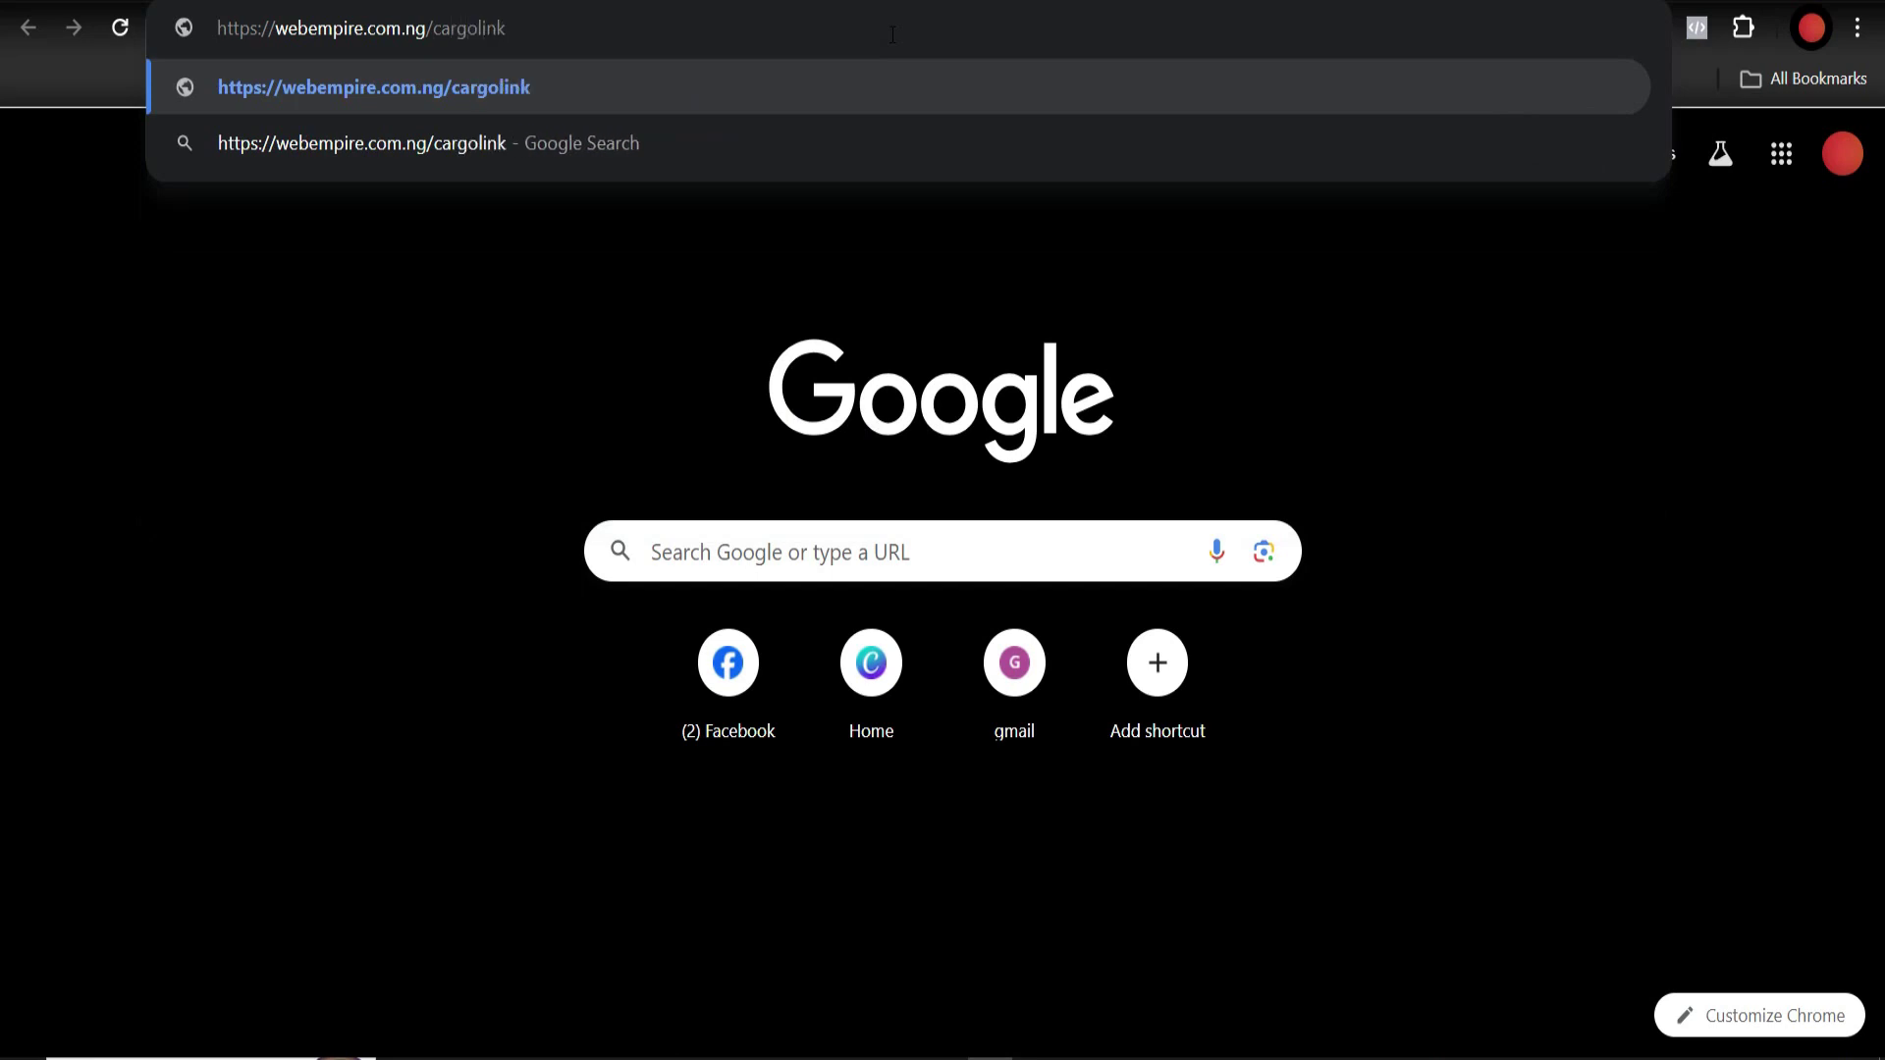
{"action": "key", "text": "Return"}
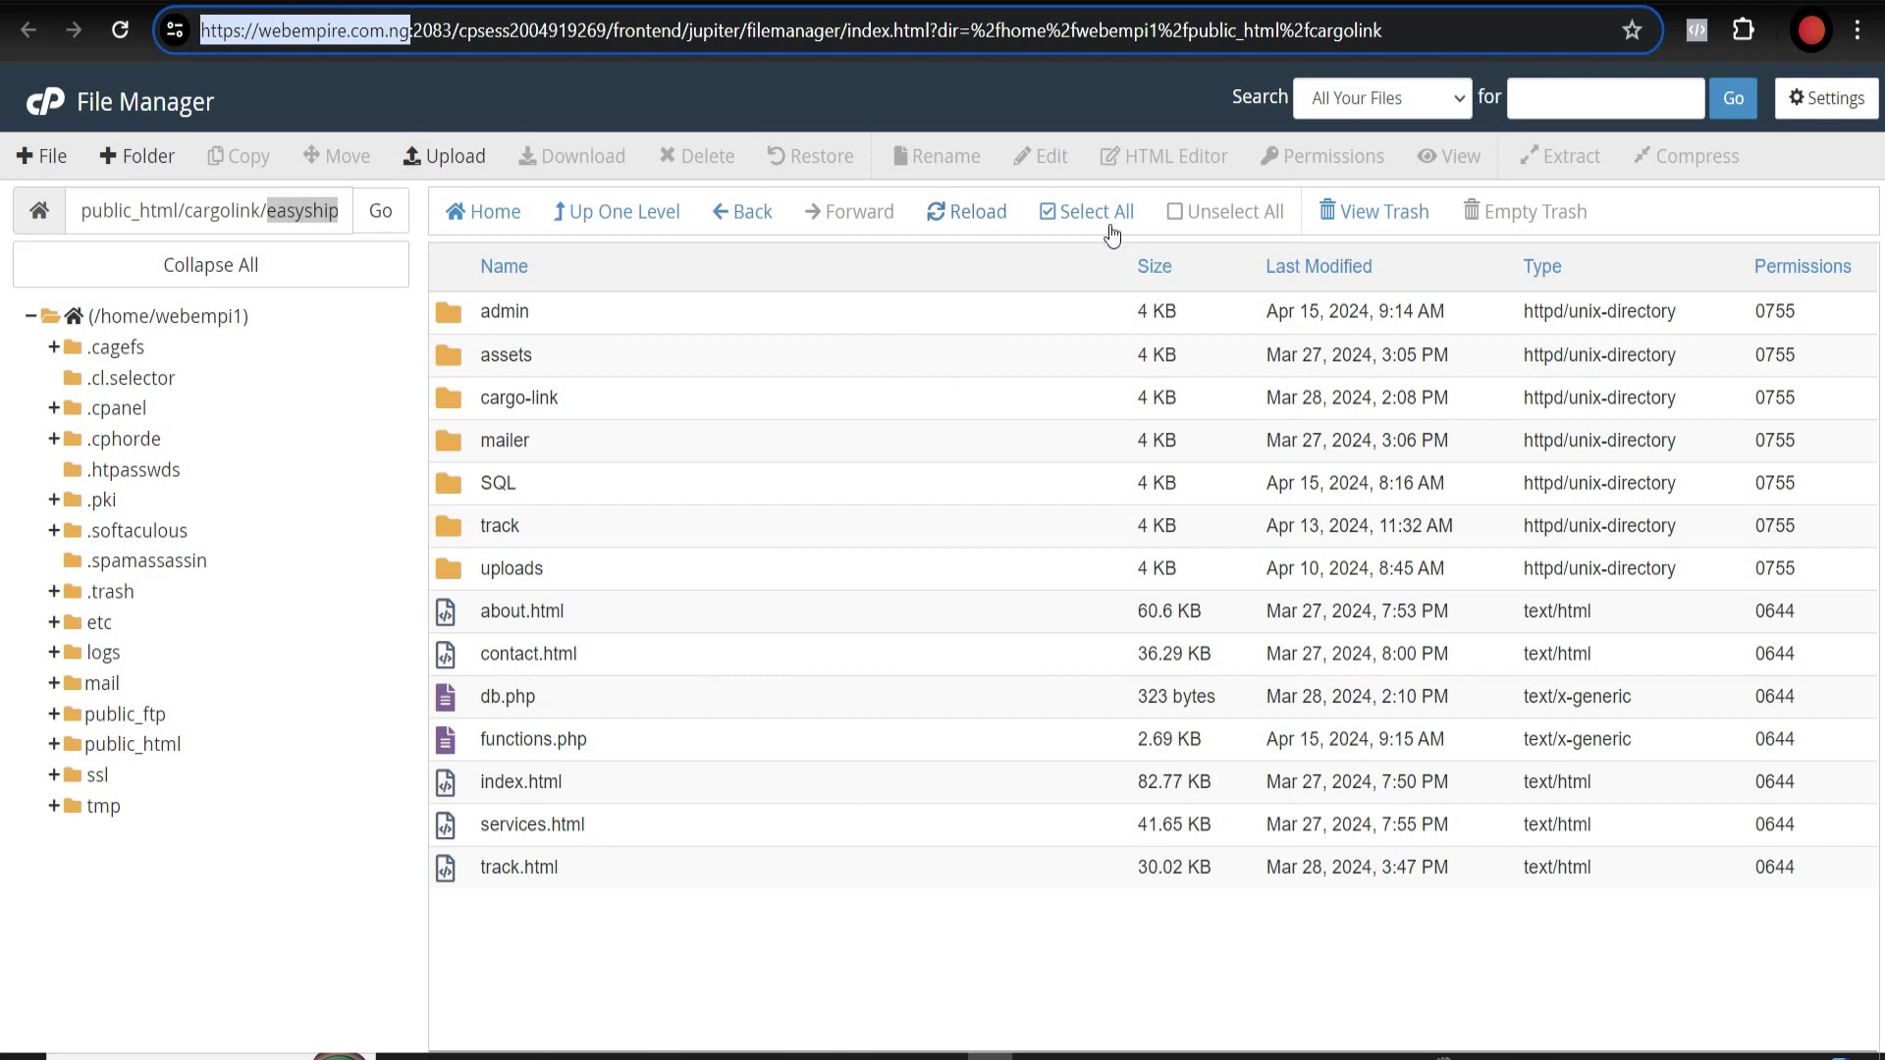
Move all of easyship's contents to /public_html/cargolink, then go up and reload the cargolink listing.
{"action": "left_click", "coordinate": [1049, 213]}
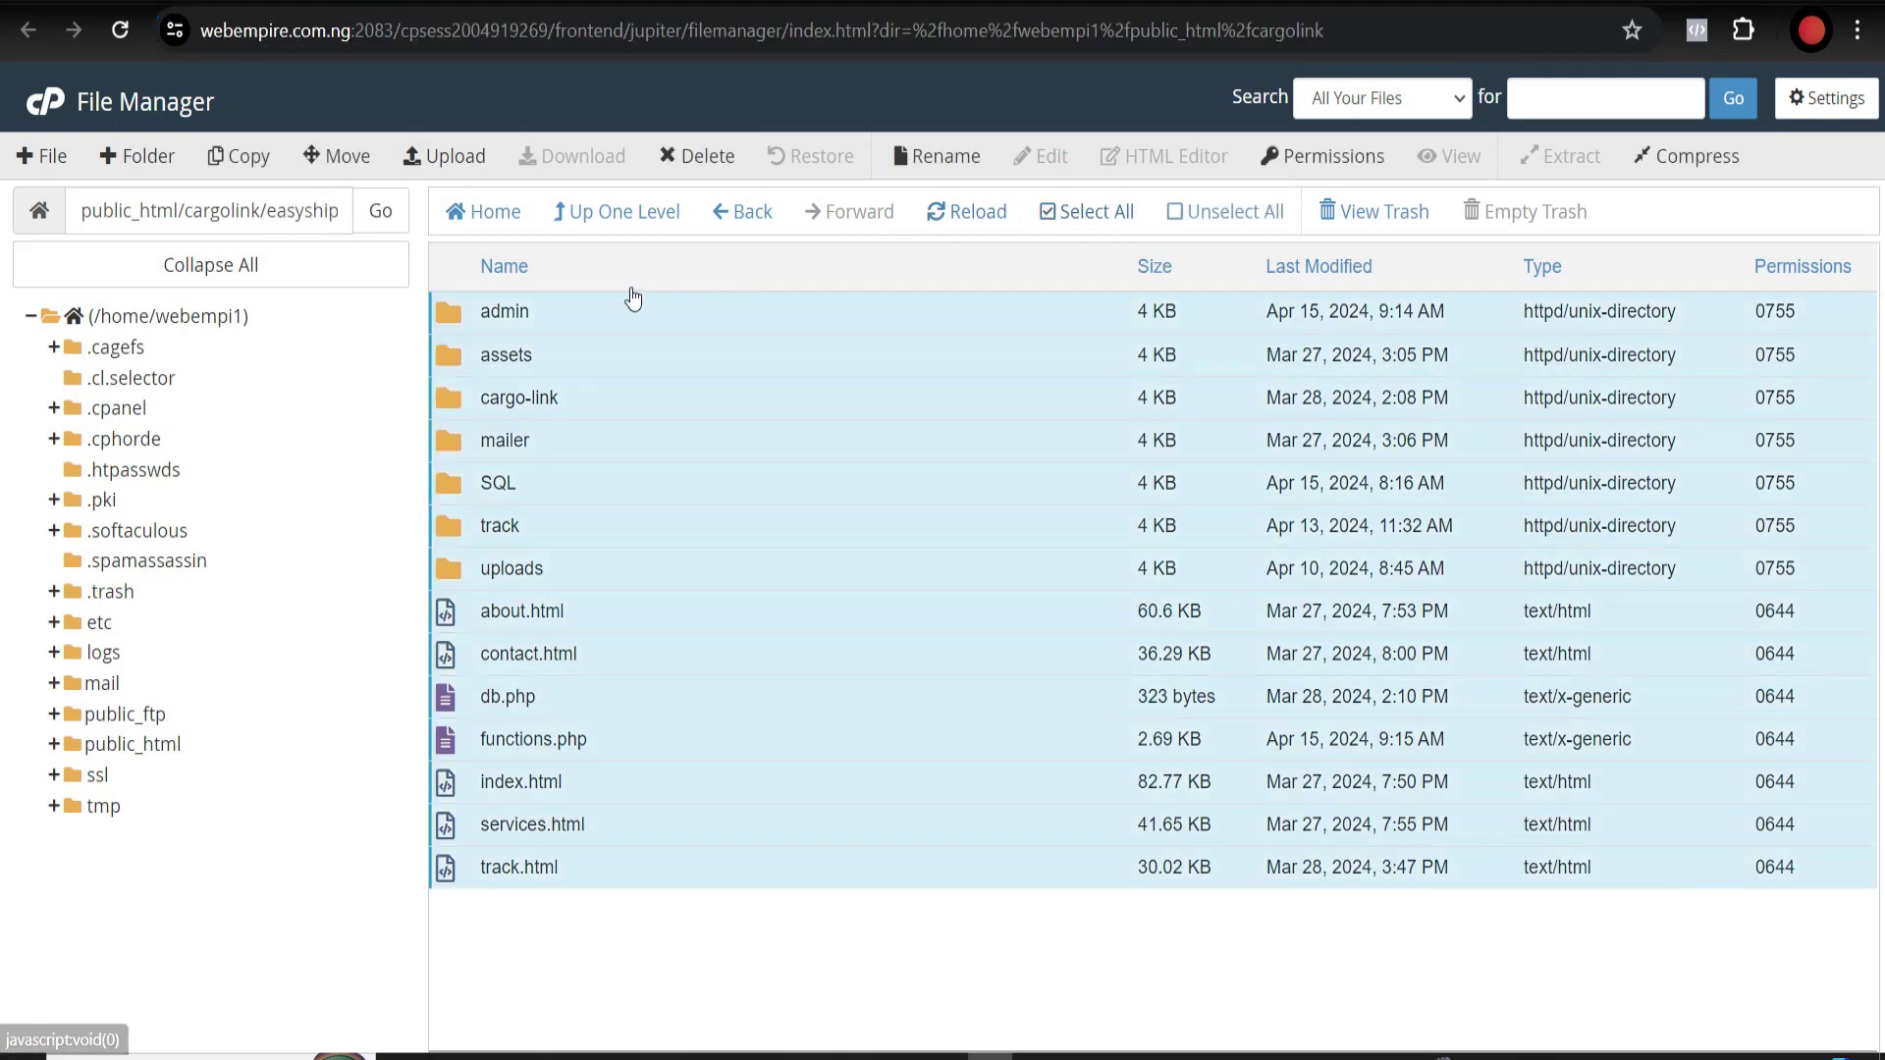
{"action": "left_click", "coordinate": [336, 156]}
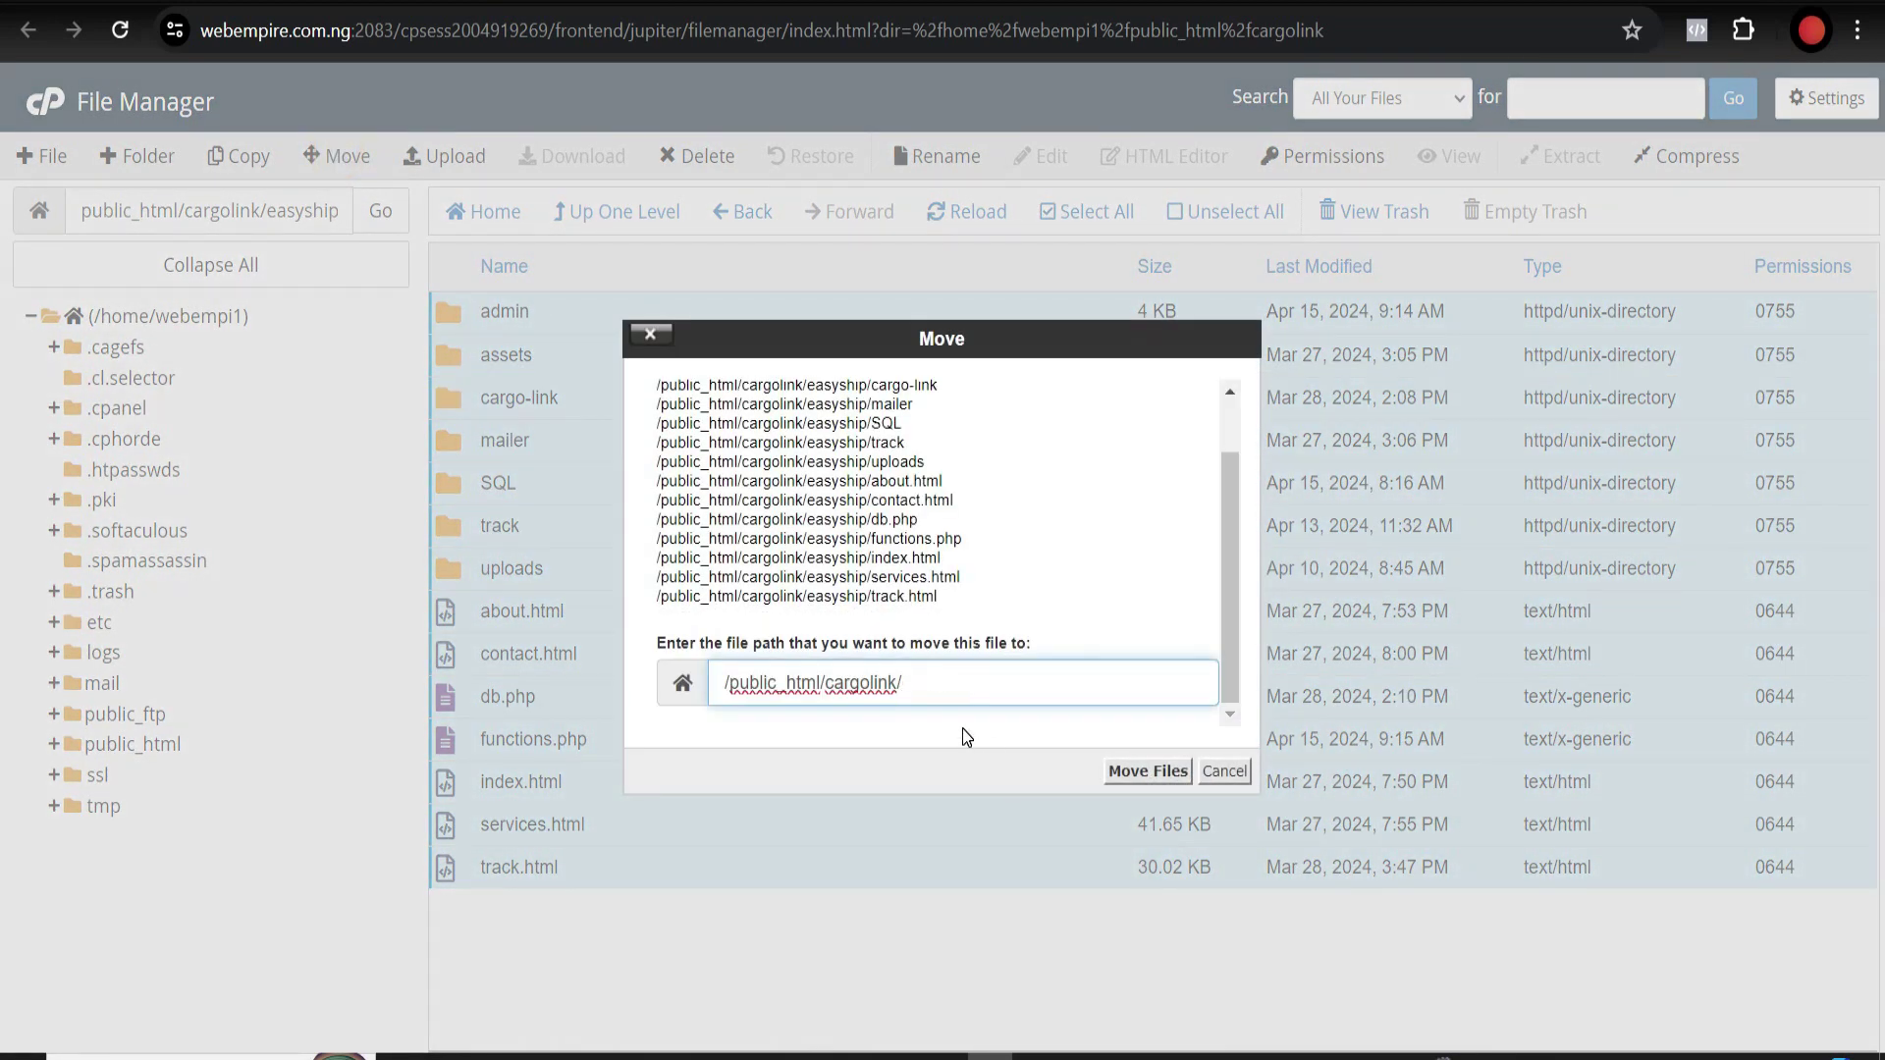
{"action": "key", "text": "BackSpace"}
{"action": "left_click", "coordinate": [1166, 780]}
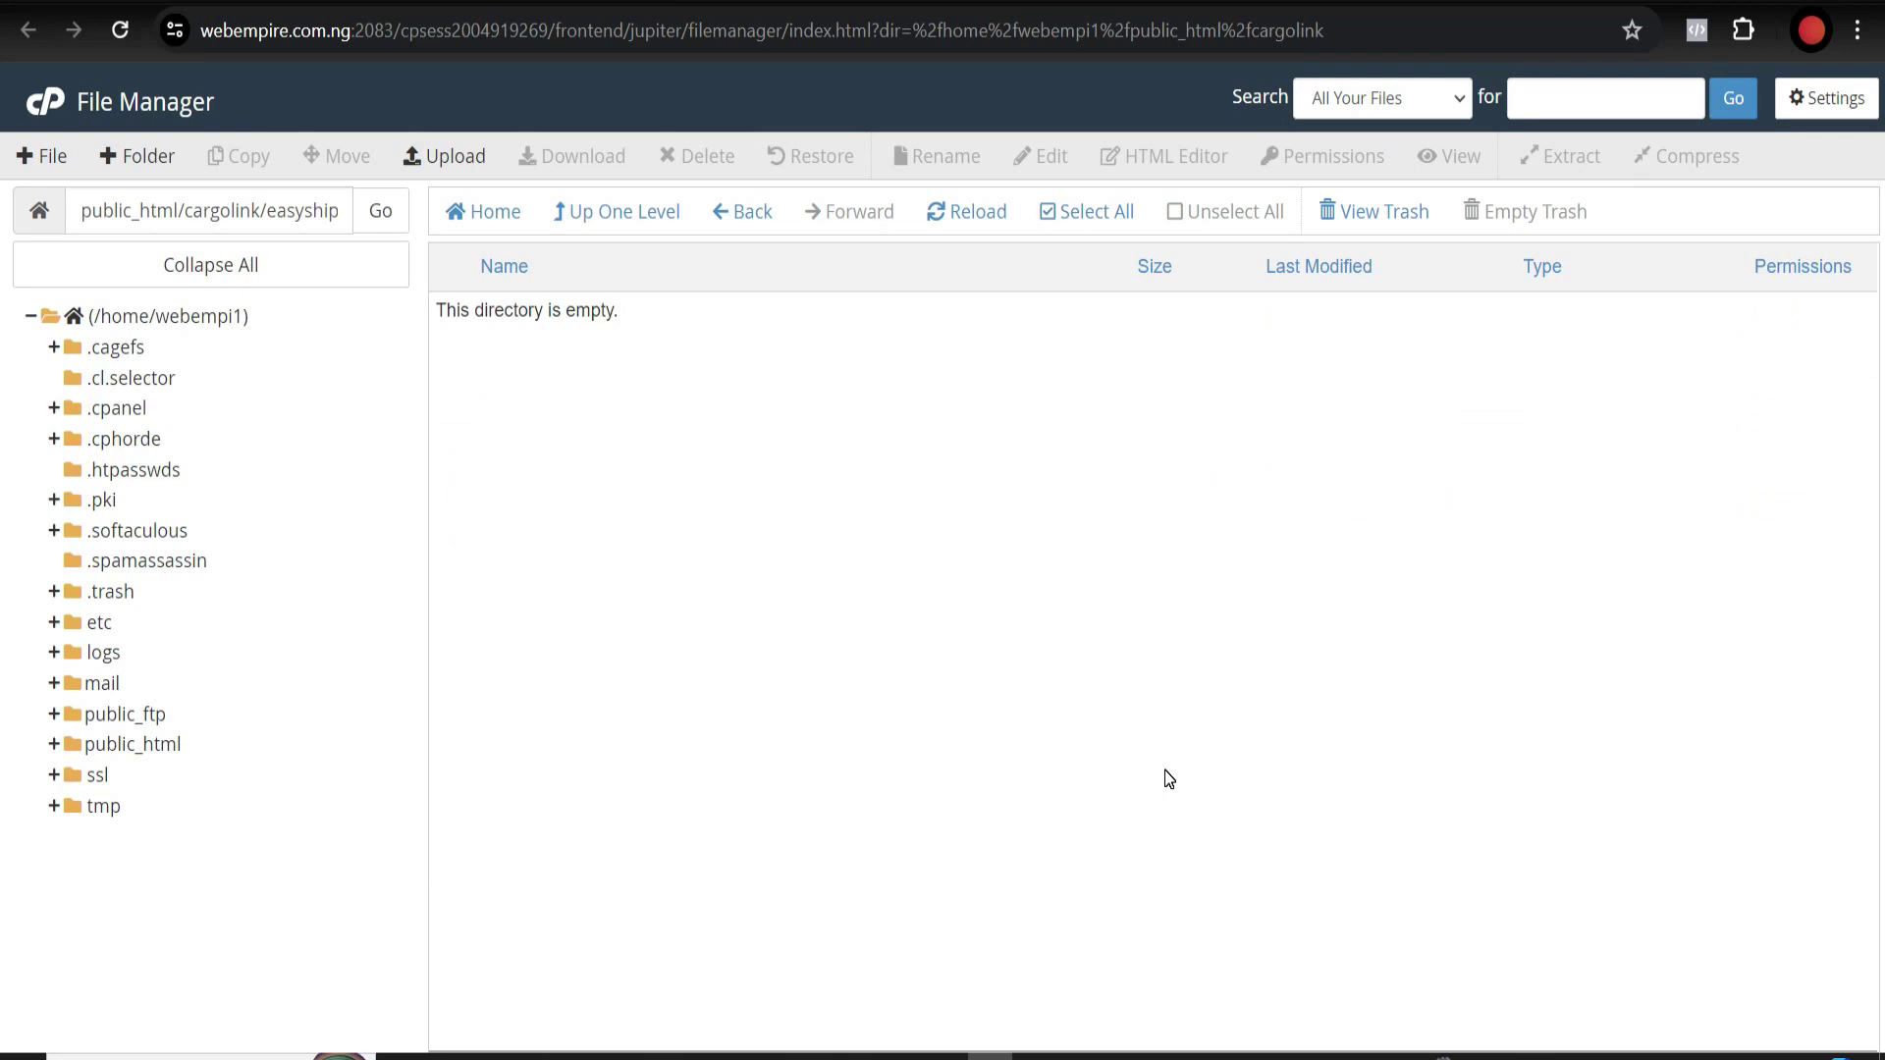
{"action": "left_click", "coordinate": [601, 212]}
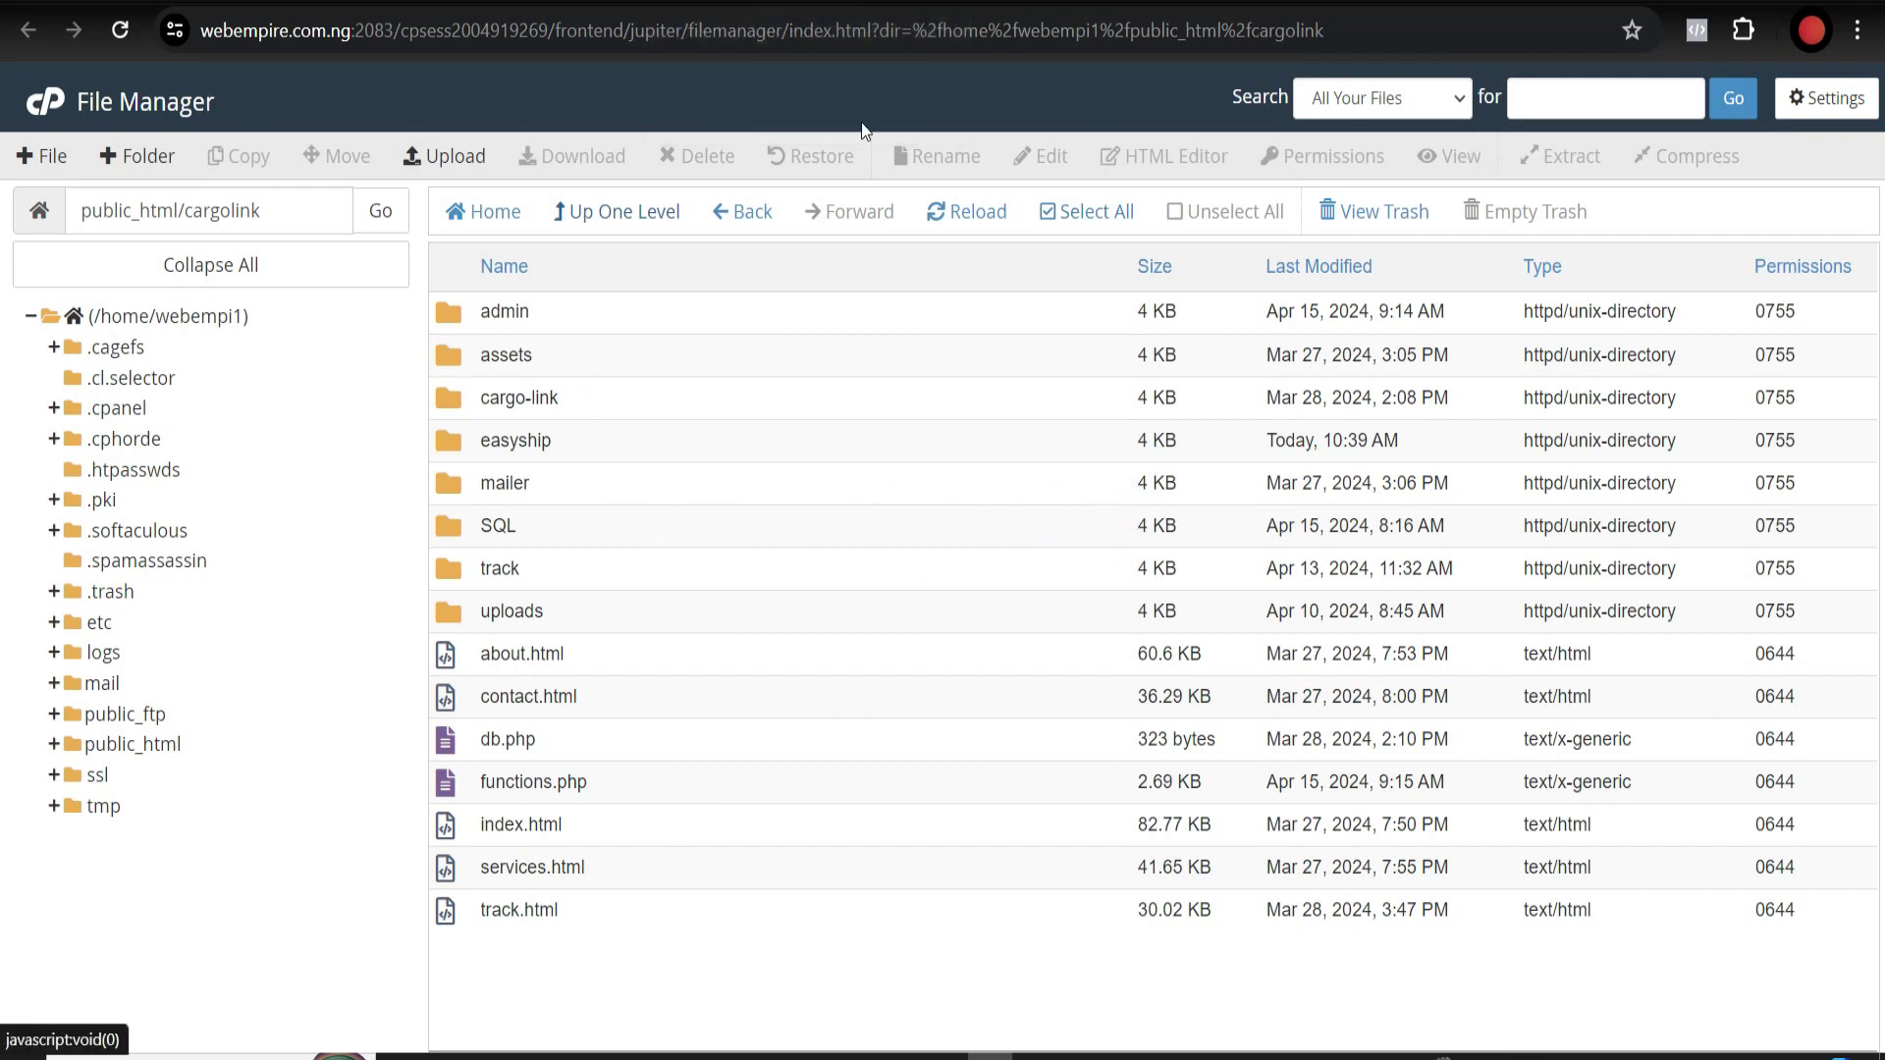
{"action": "left_click", "coordinate": [120, 30]}
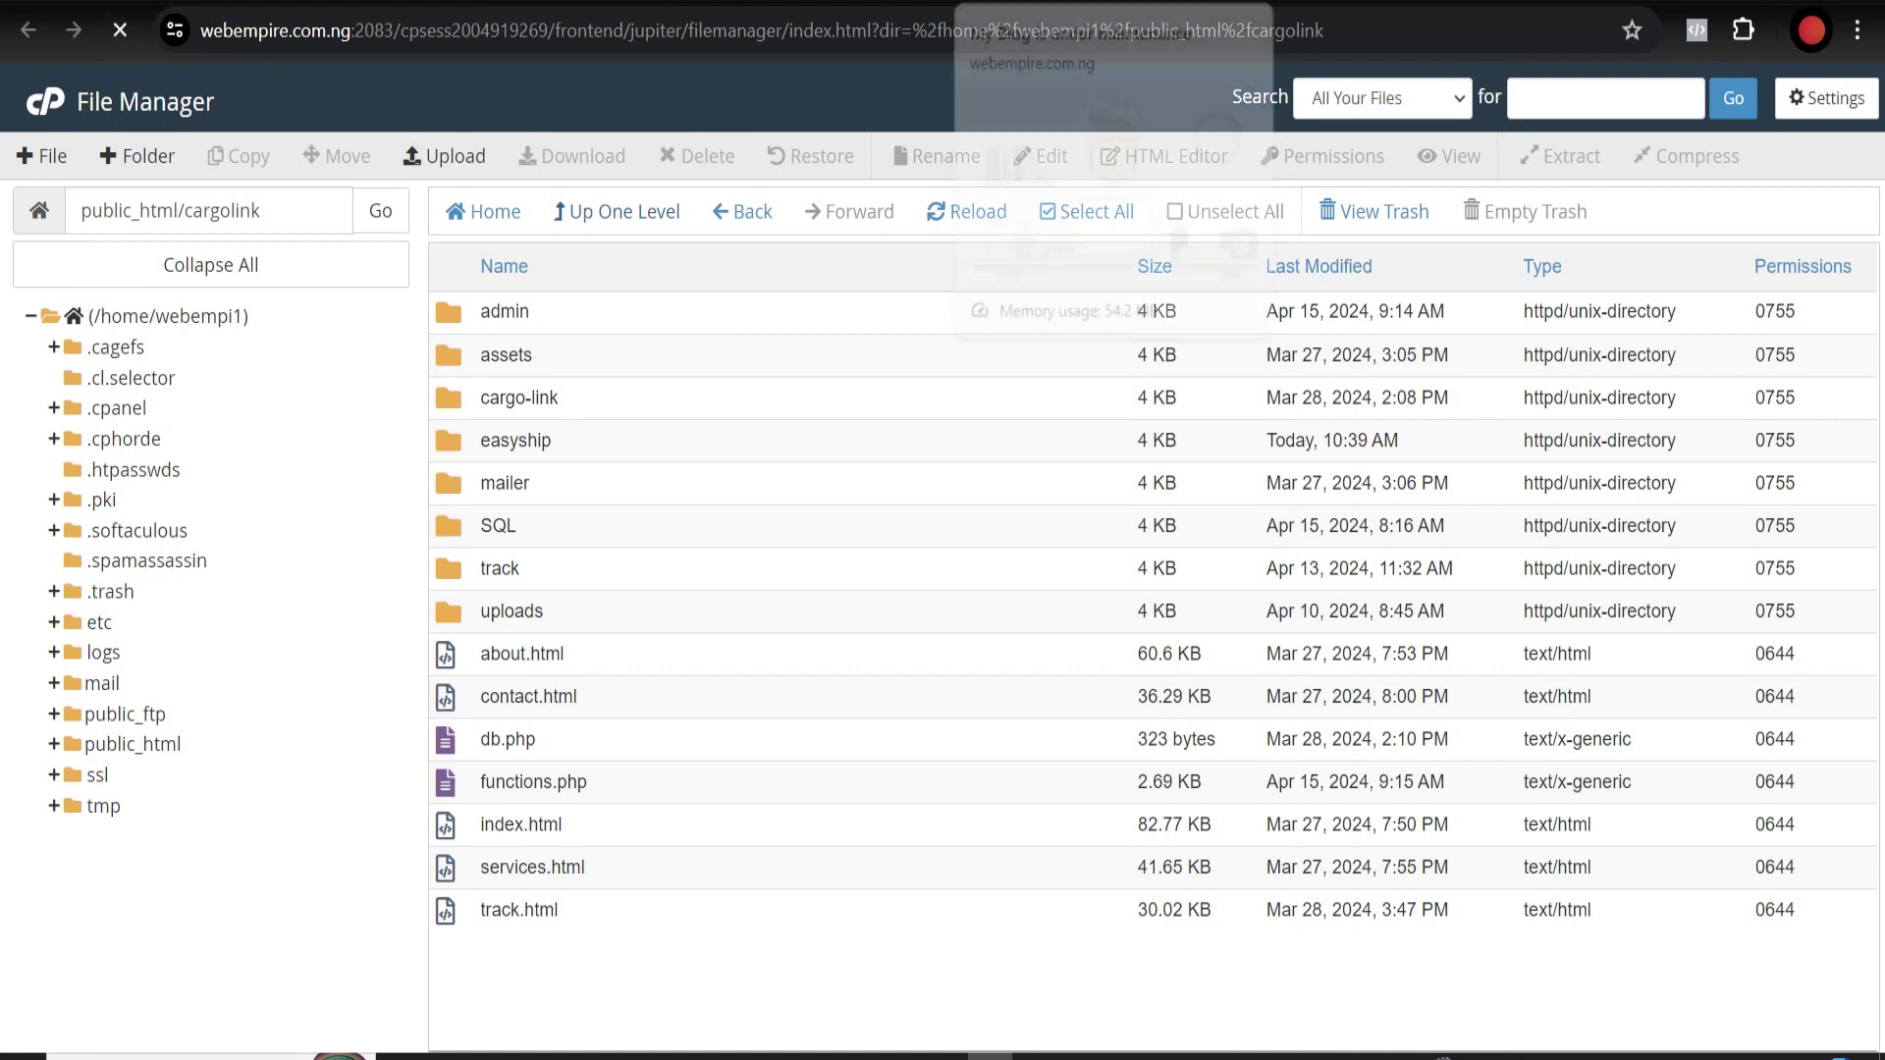
Reload webempire.com.ng/cargolink to confirm the CargoLink homepage appears, then return to File Manager.
{"action": "left_click", "coordinate": [1060, 5]}
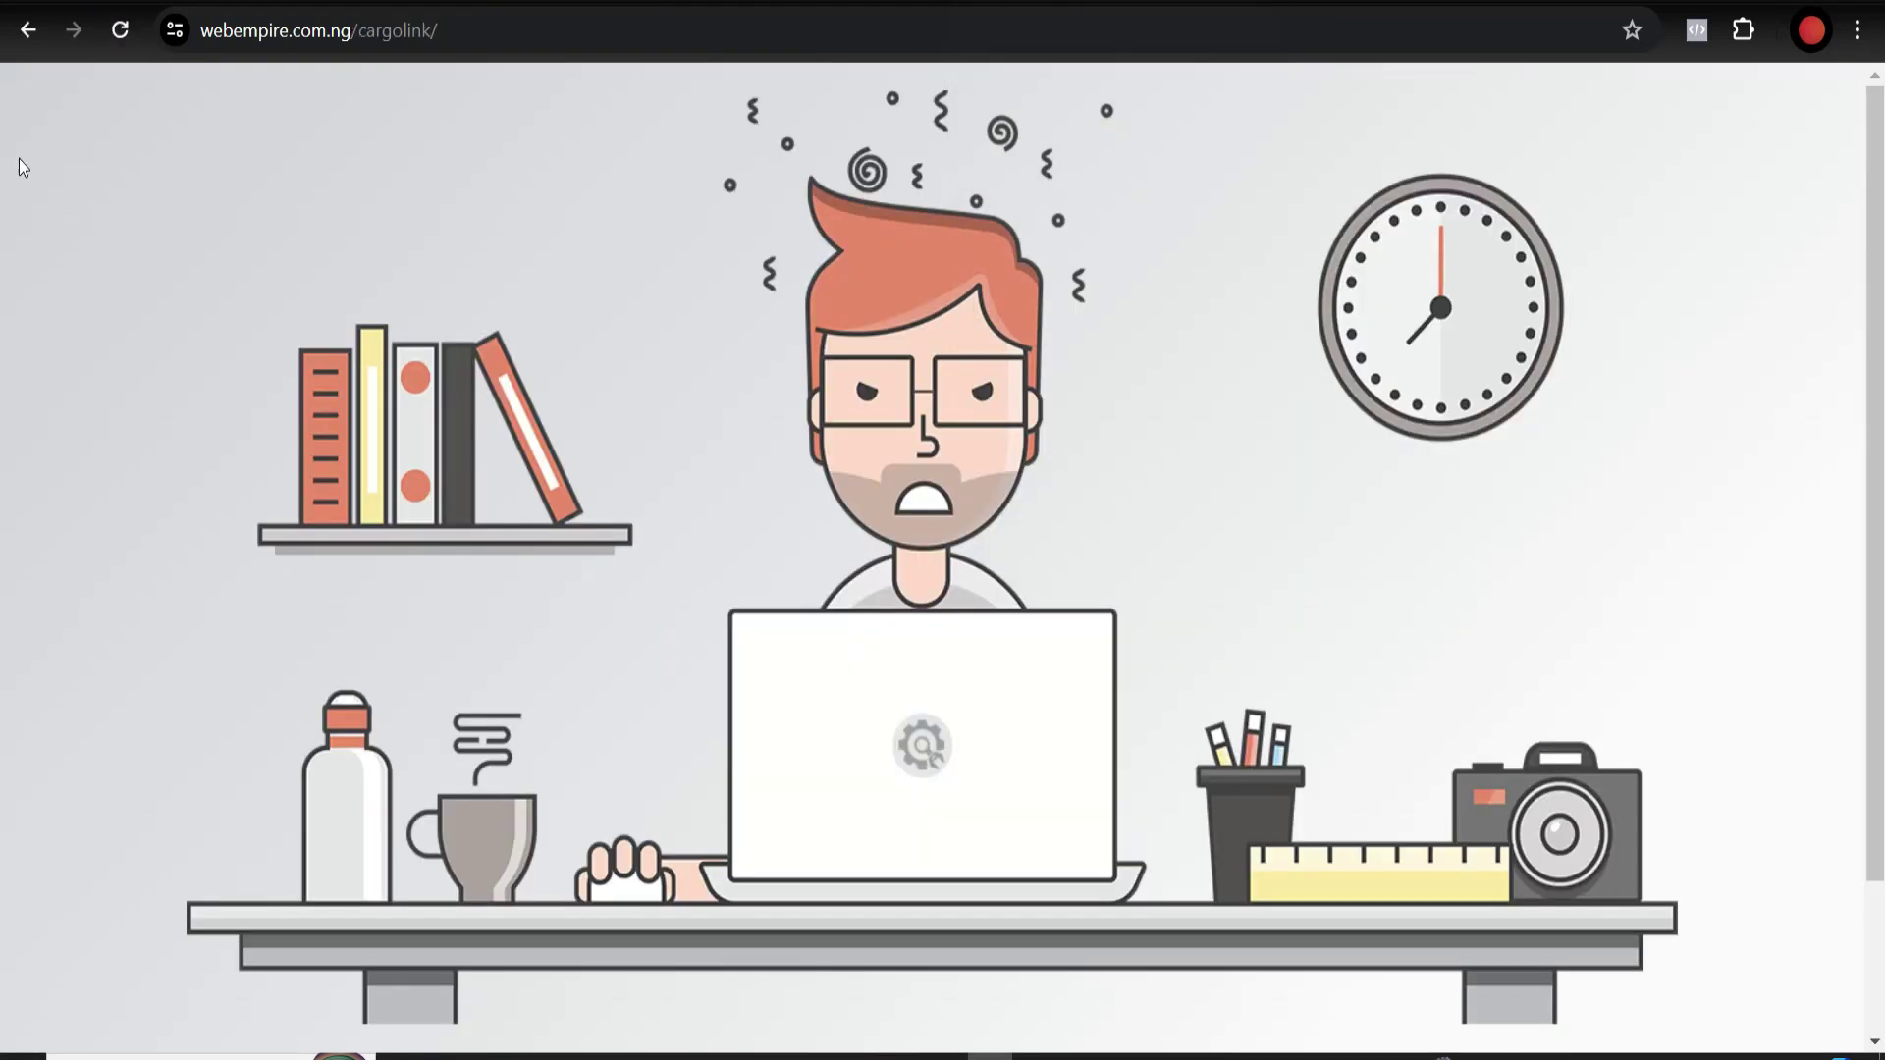
{"action": "left_click", "coordinate": [119, 36]}
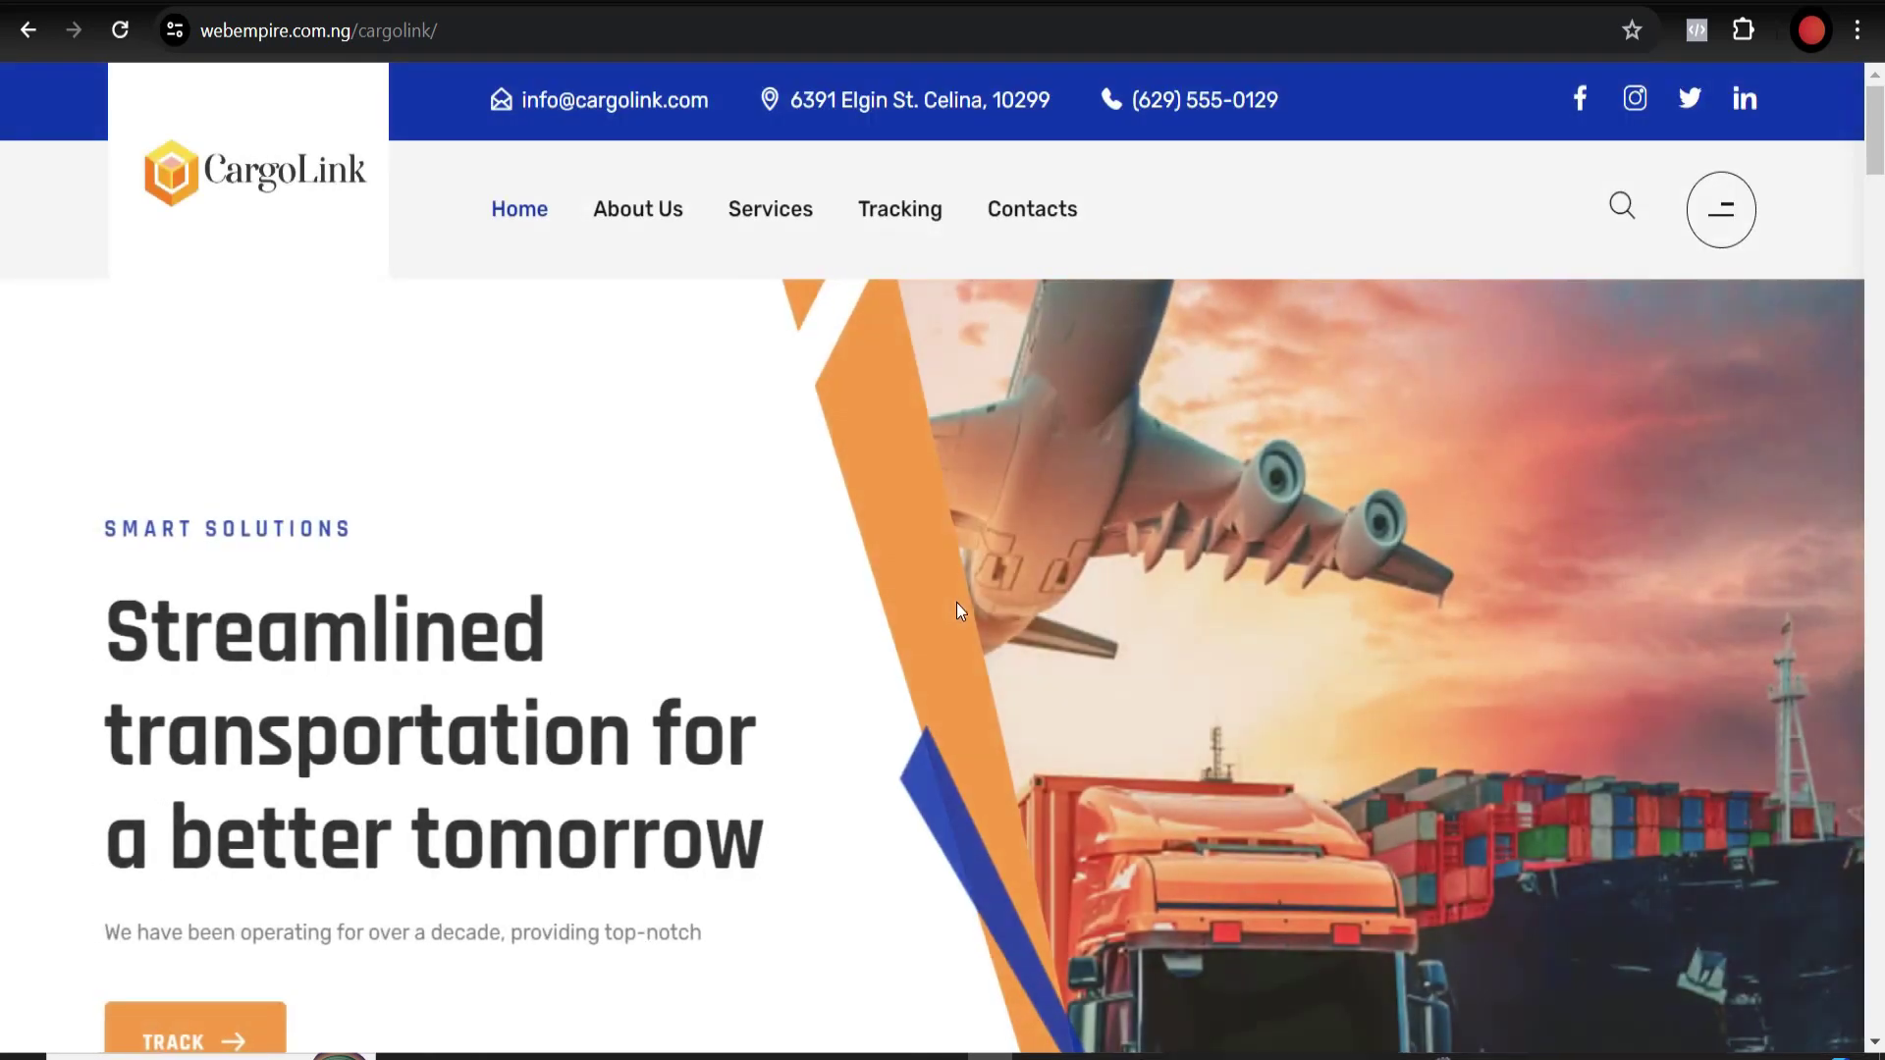
{"action": "scroll", "coordinate": [1029, 804], "scroll_direction": "down", "scroll_amount": 20}
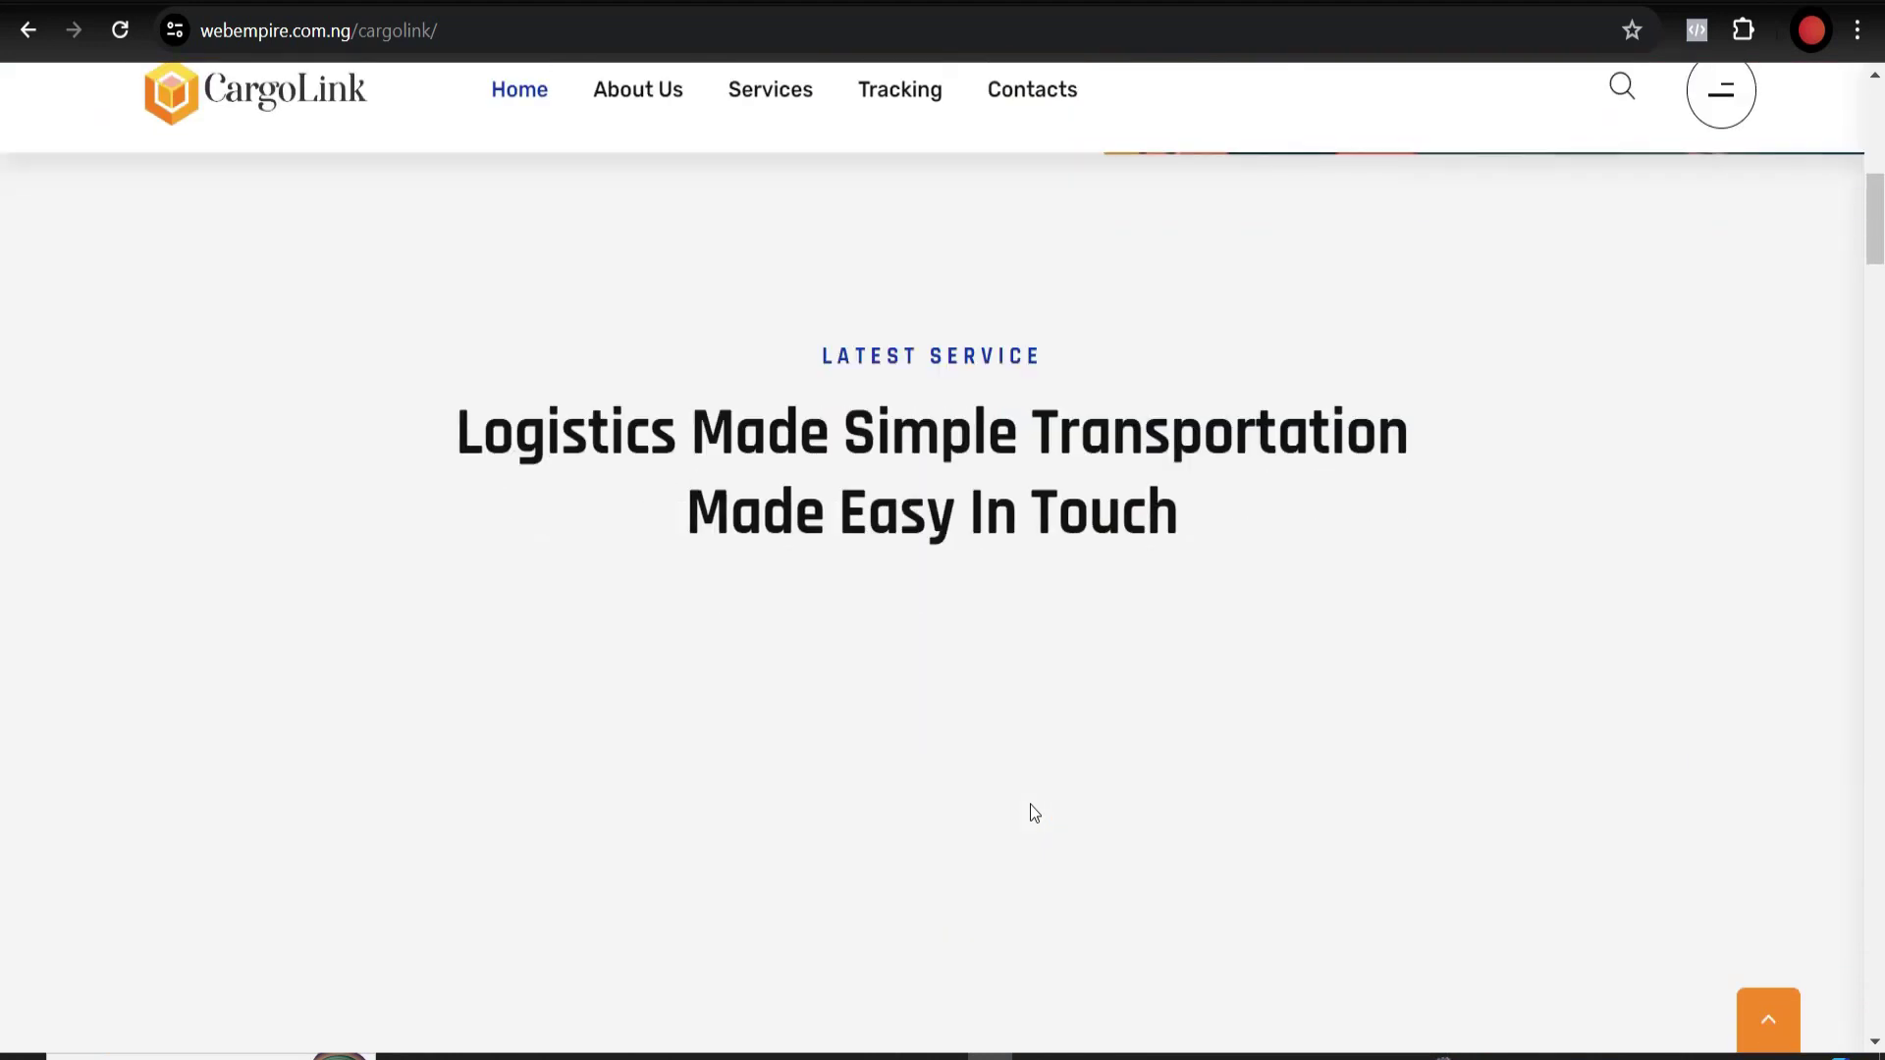
{"action": "scroll", "coordinate": [1031, 805], "scroll_direction": "up", "scroll_amount": 20}
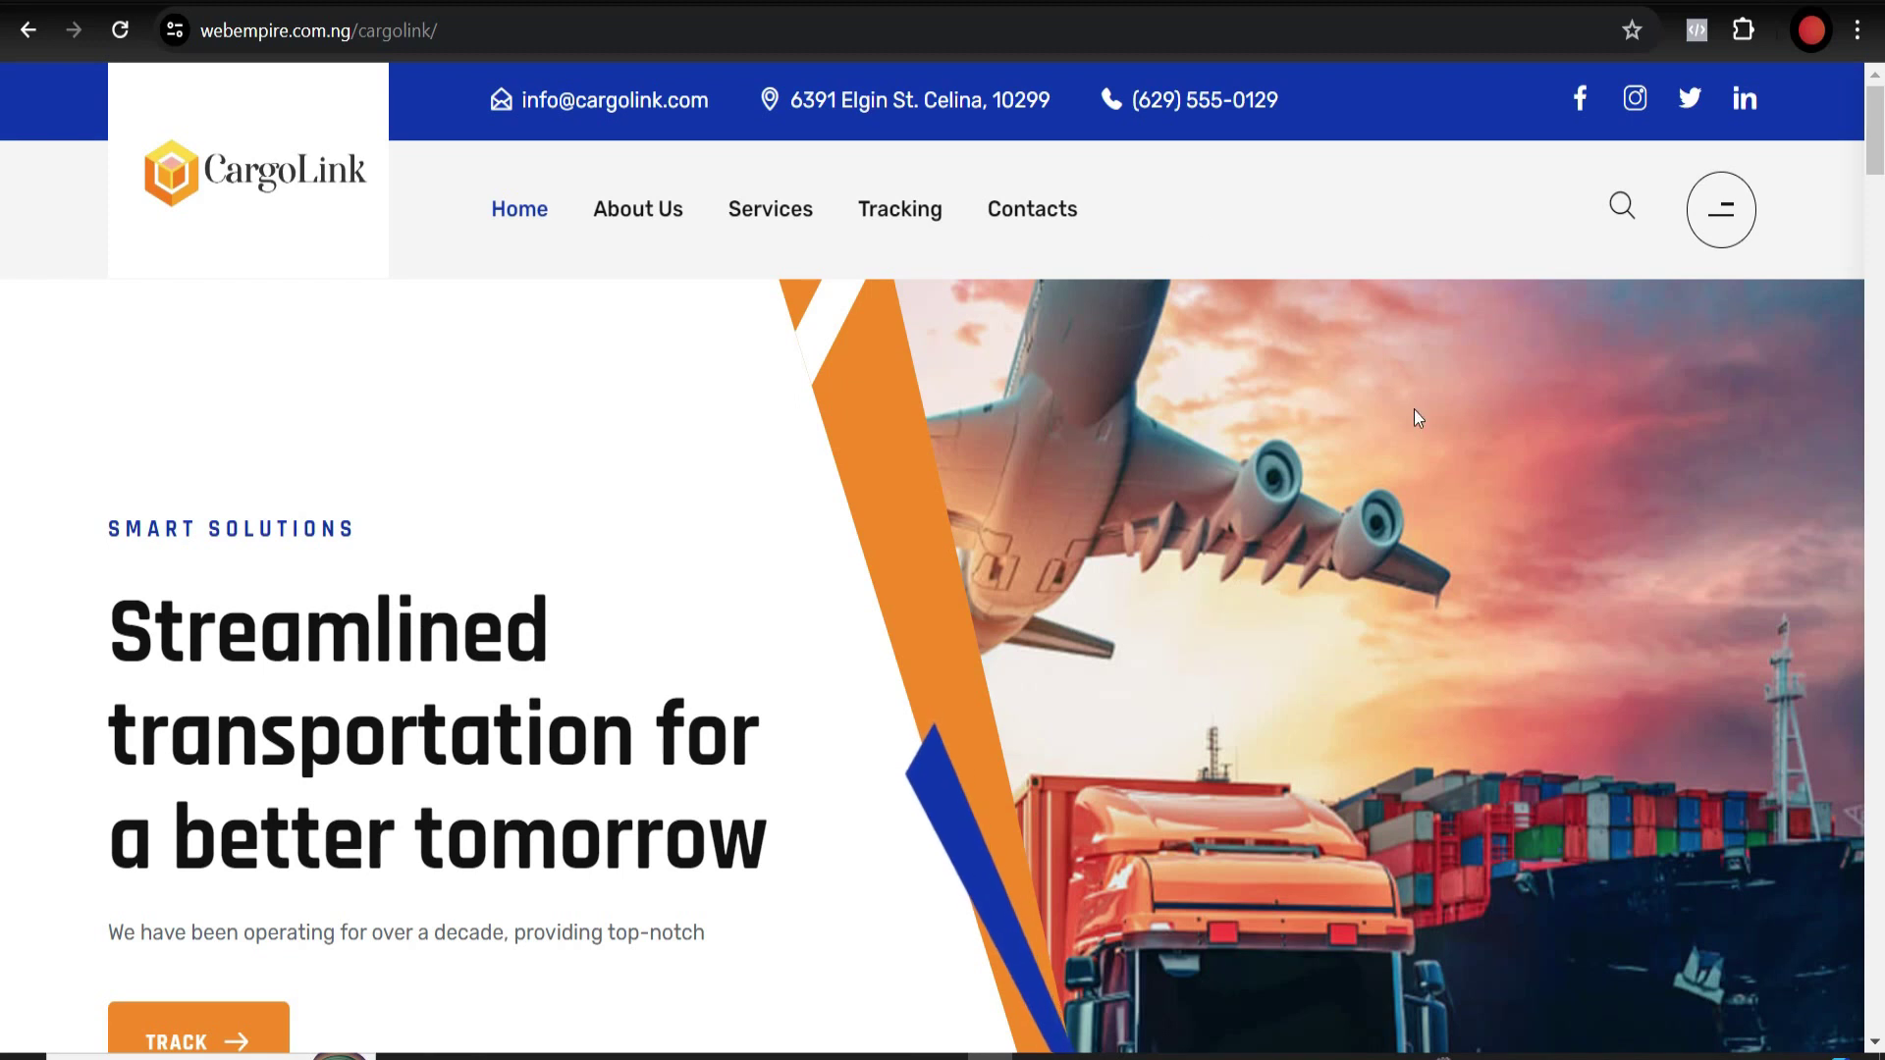
{"action": "key", "text": "ctrl+Tab"}
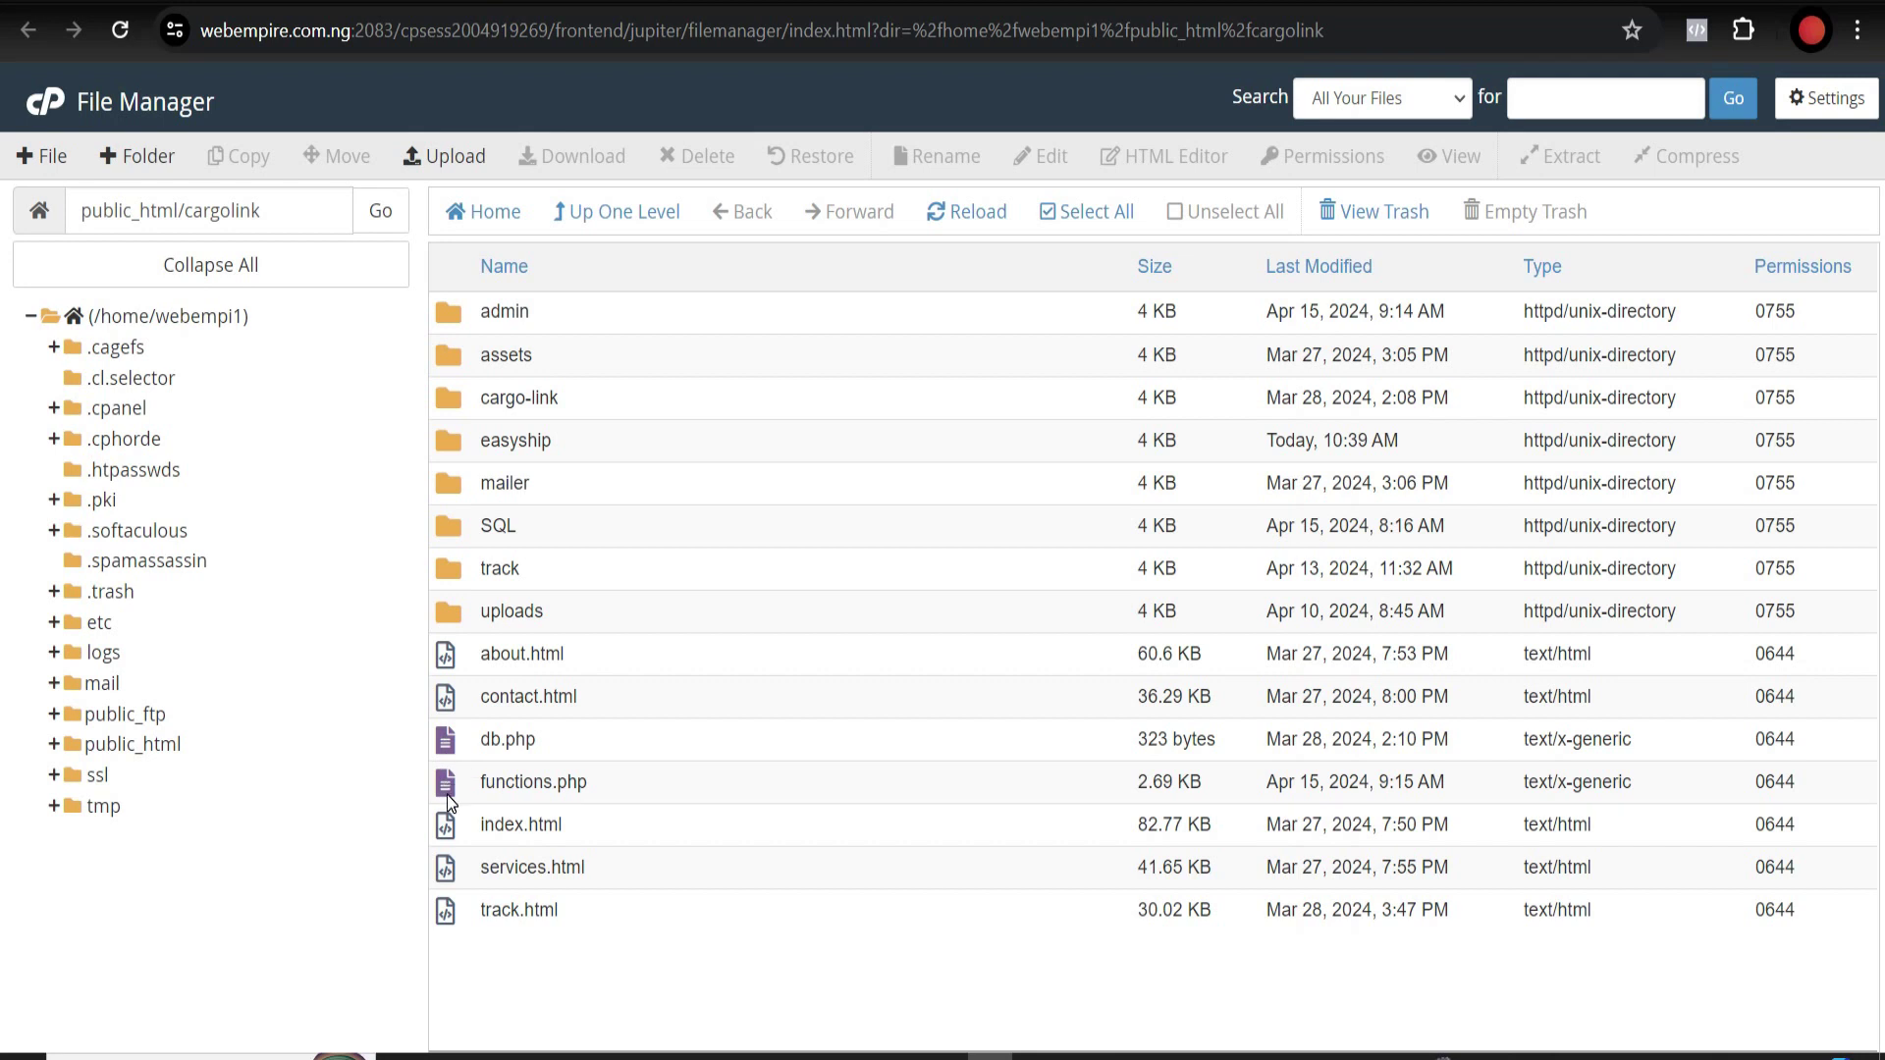
Open db.php in the editor to check its database connection settings, then go to the cPanel dashboard.
{"action": "right_click", "coordinate": [451, 742]}
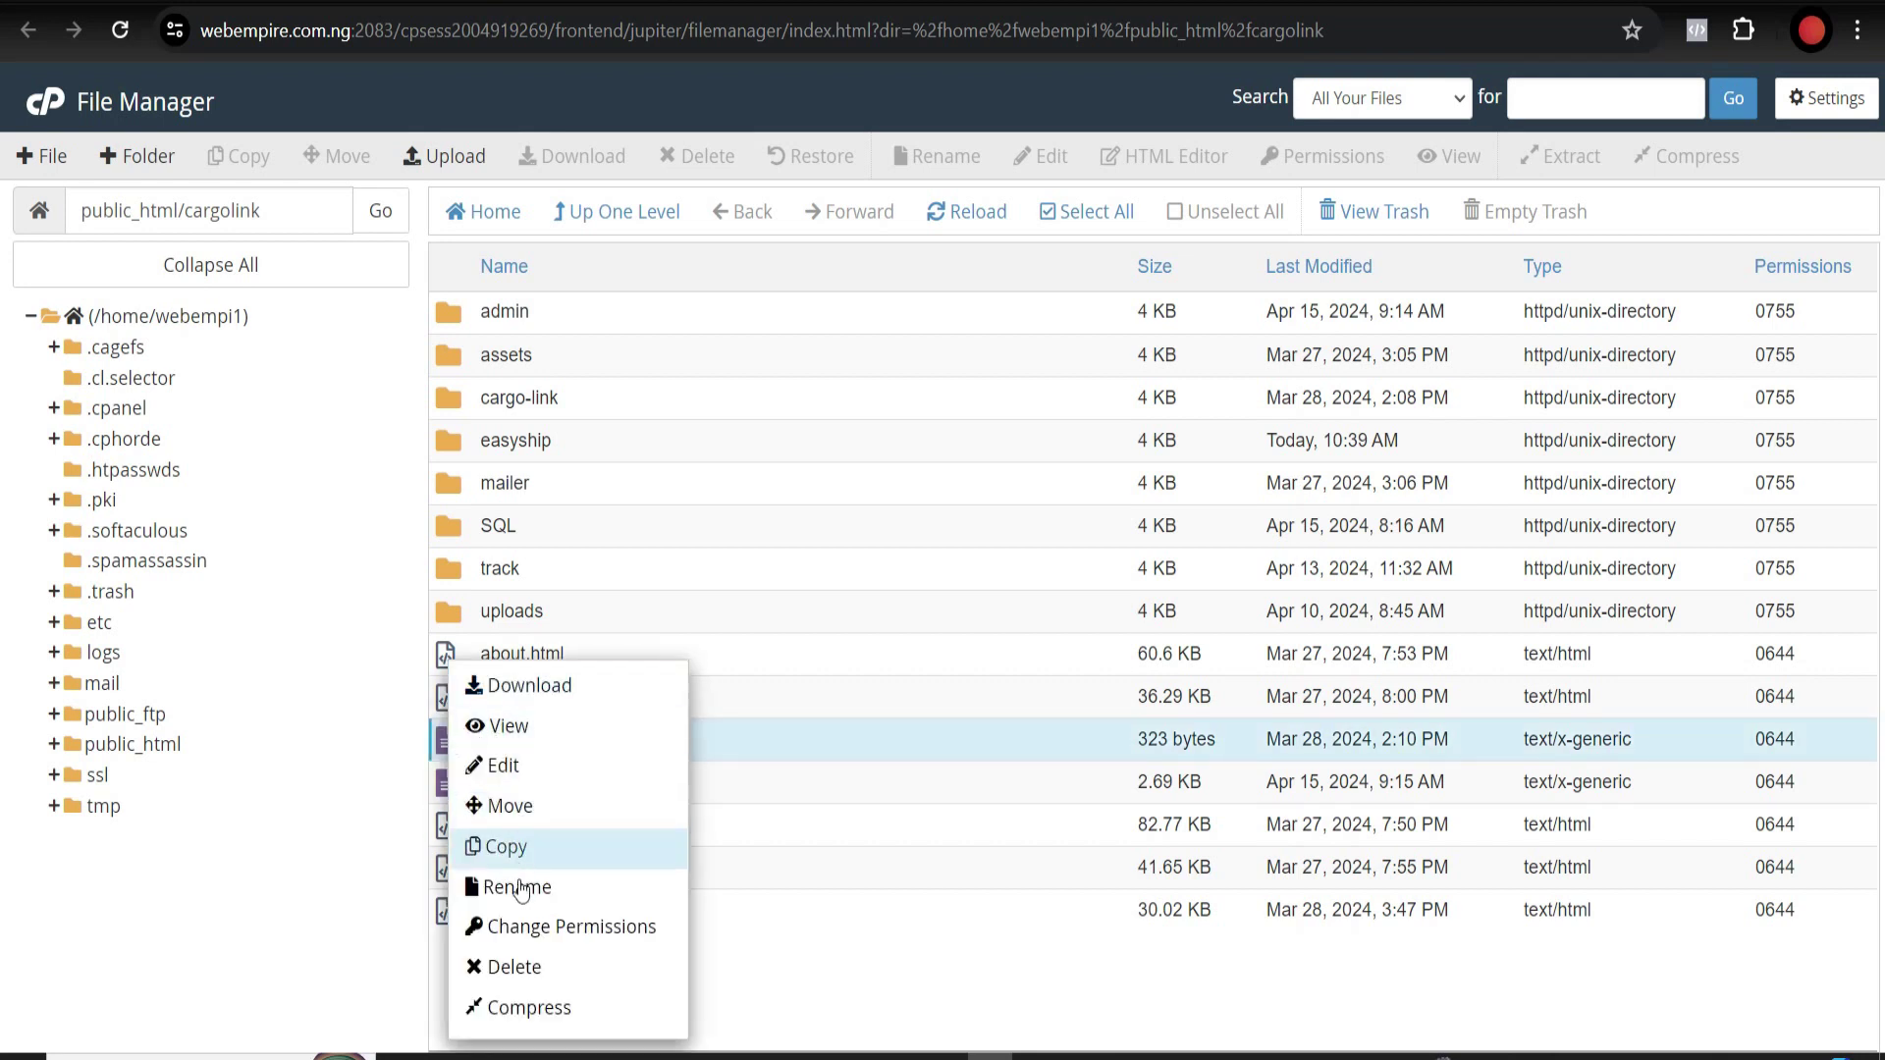
{"action": "left_click", "coordinate": [528, 778]}
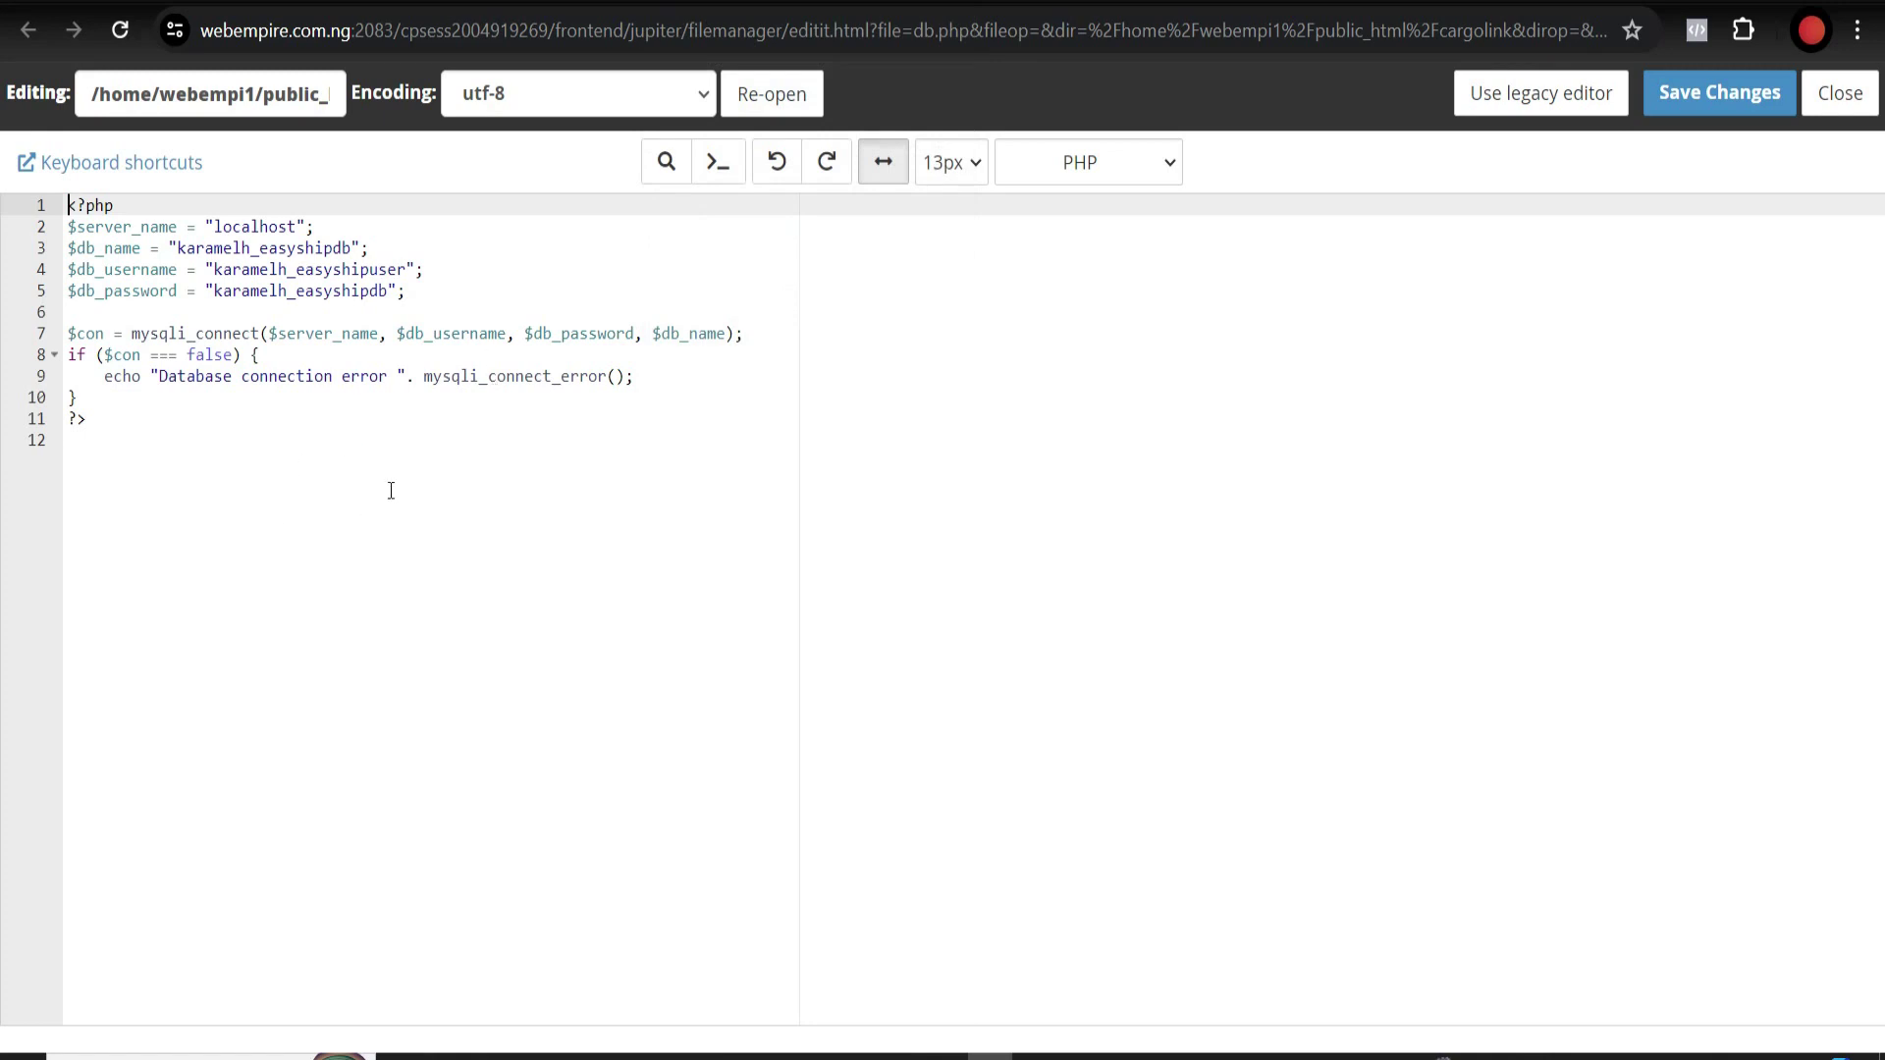
{"action": "left_click", "coordinate": [171, 3]}
{"action": "scroll", "coordinate": [724, 748], "scroll_direction": "down", "scroll_amount": 10}
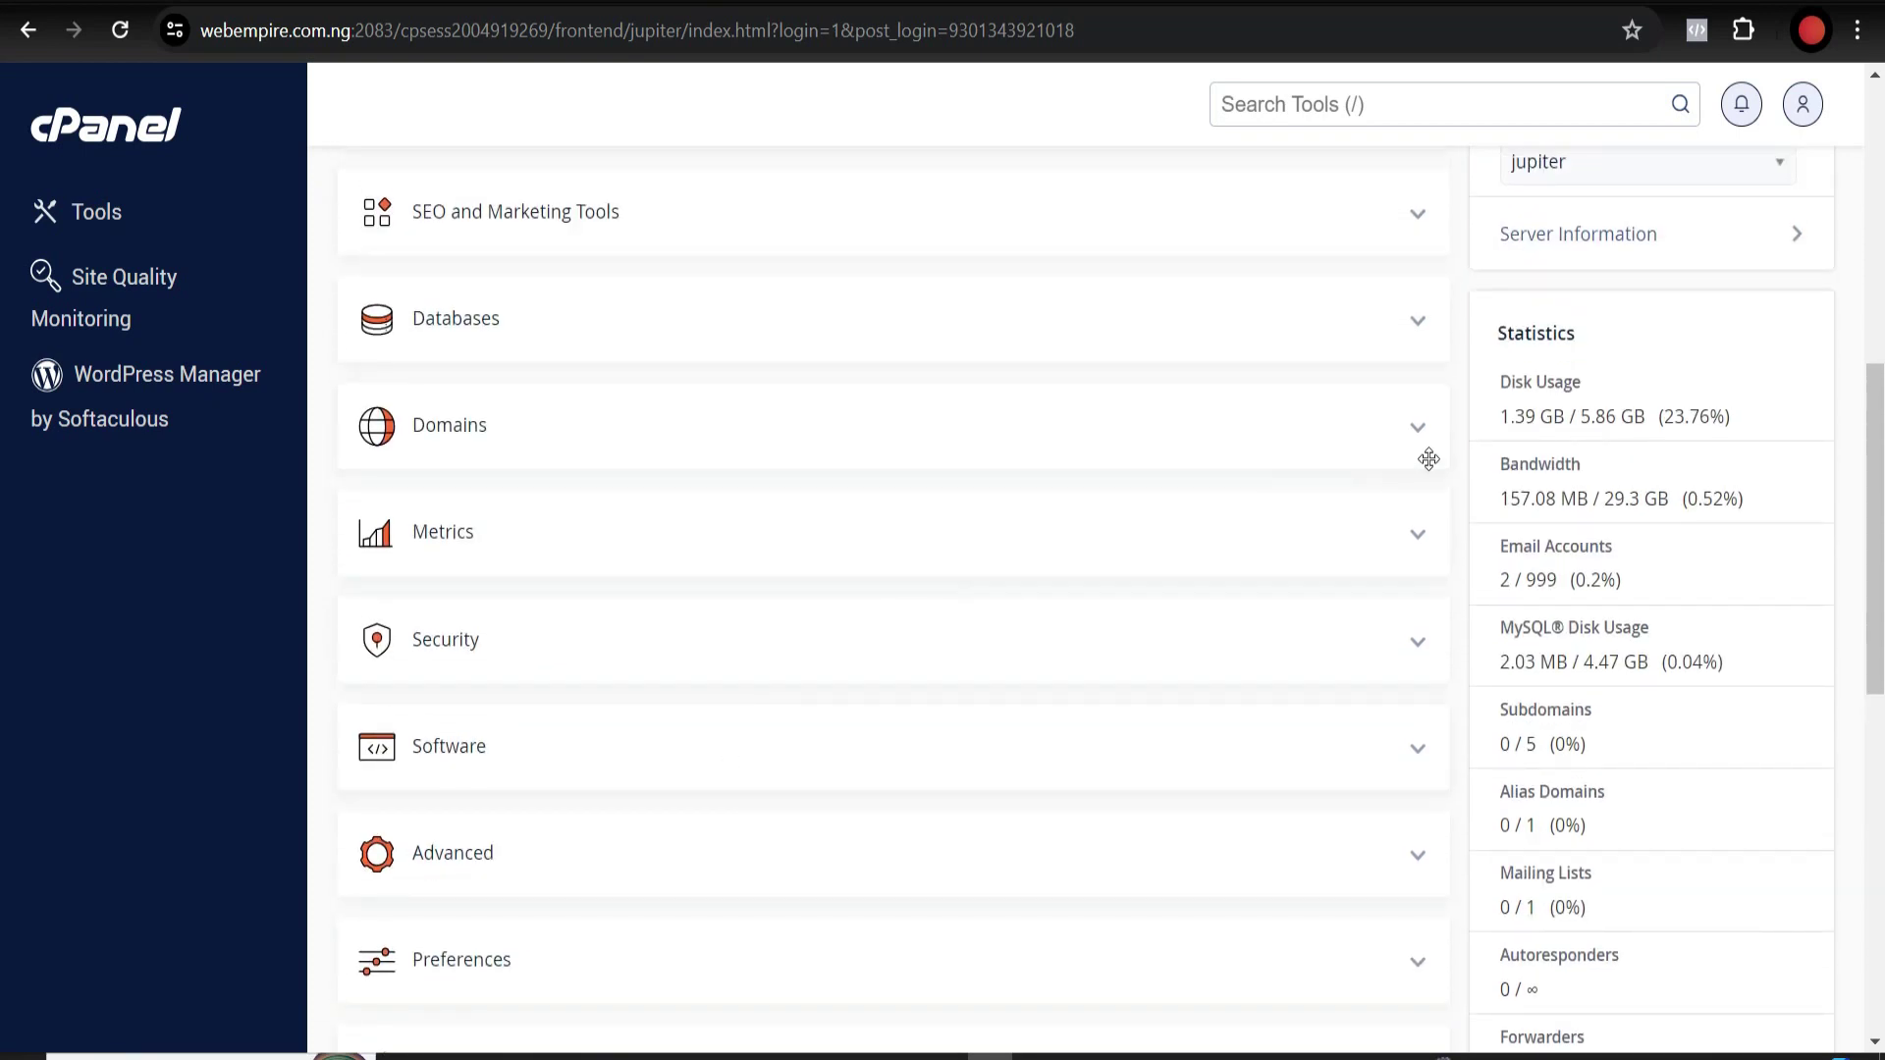
Create the database webempi1_cargolink with the MySQL Database Wizard, reaching the Step 2 user page.
{"action": "left_click", "coordinate": [1419, 324]}
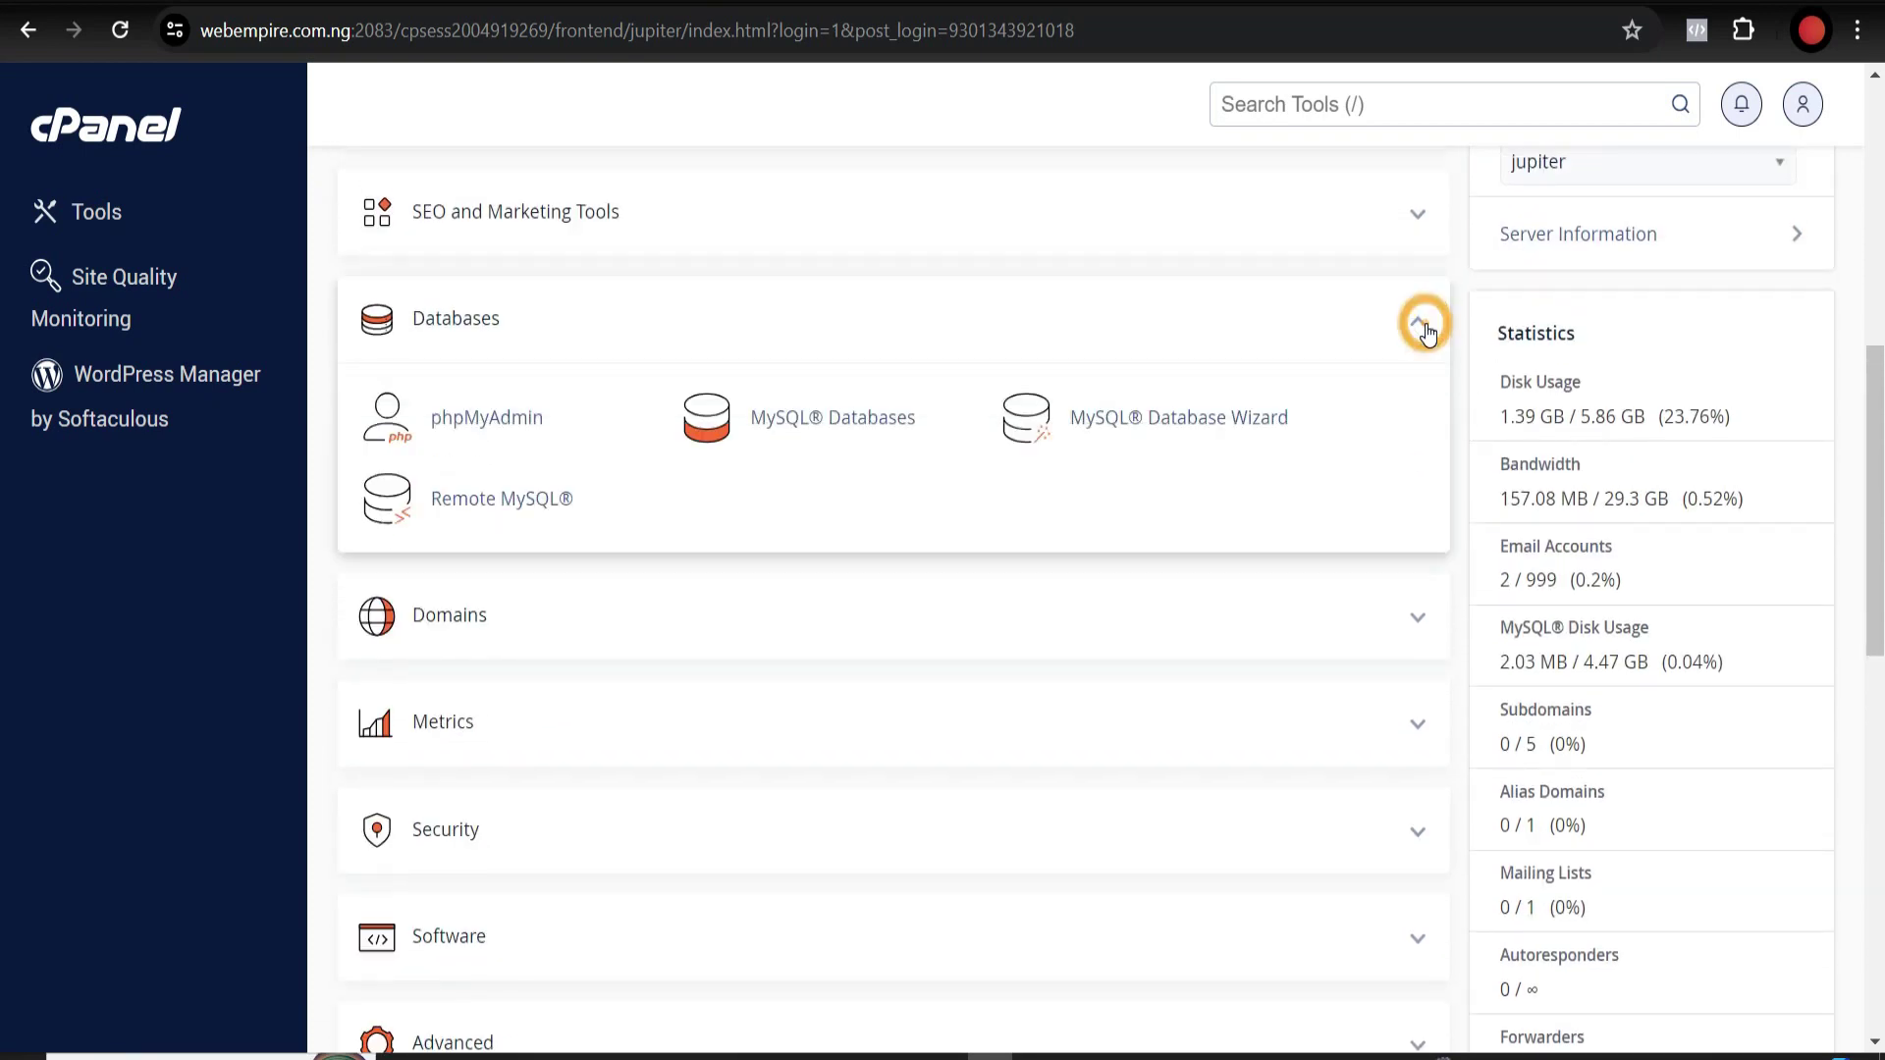
{"action": "left_click", "coordinate": [1162, 432]}
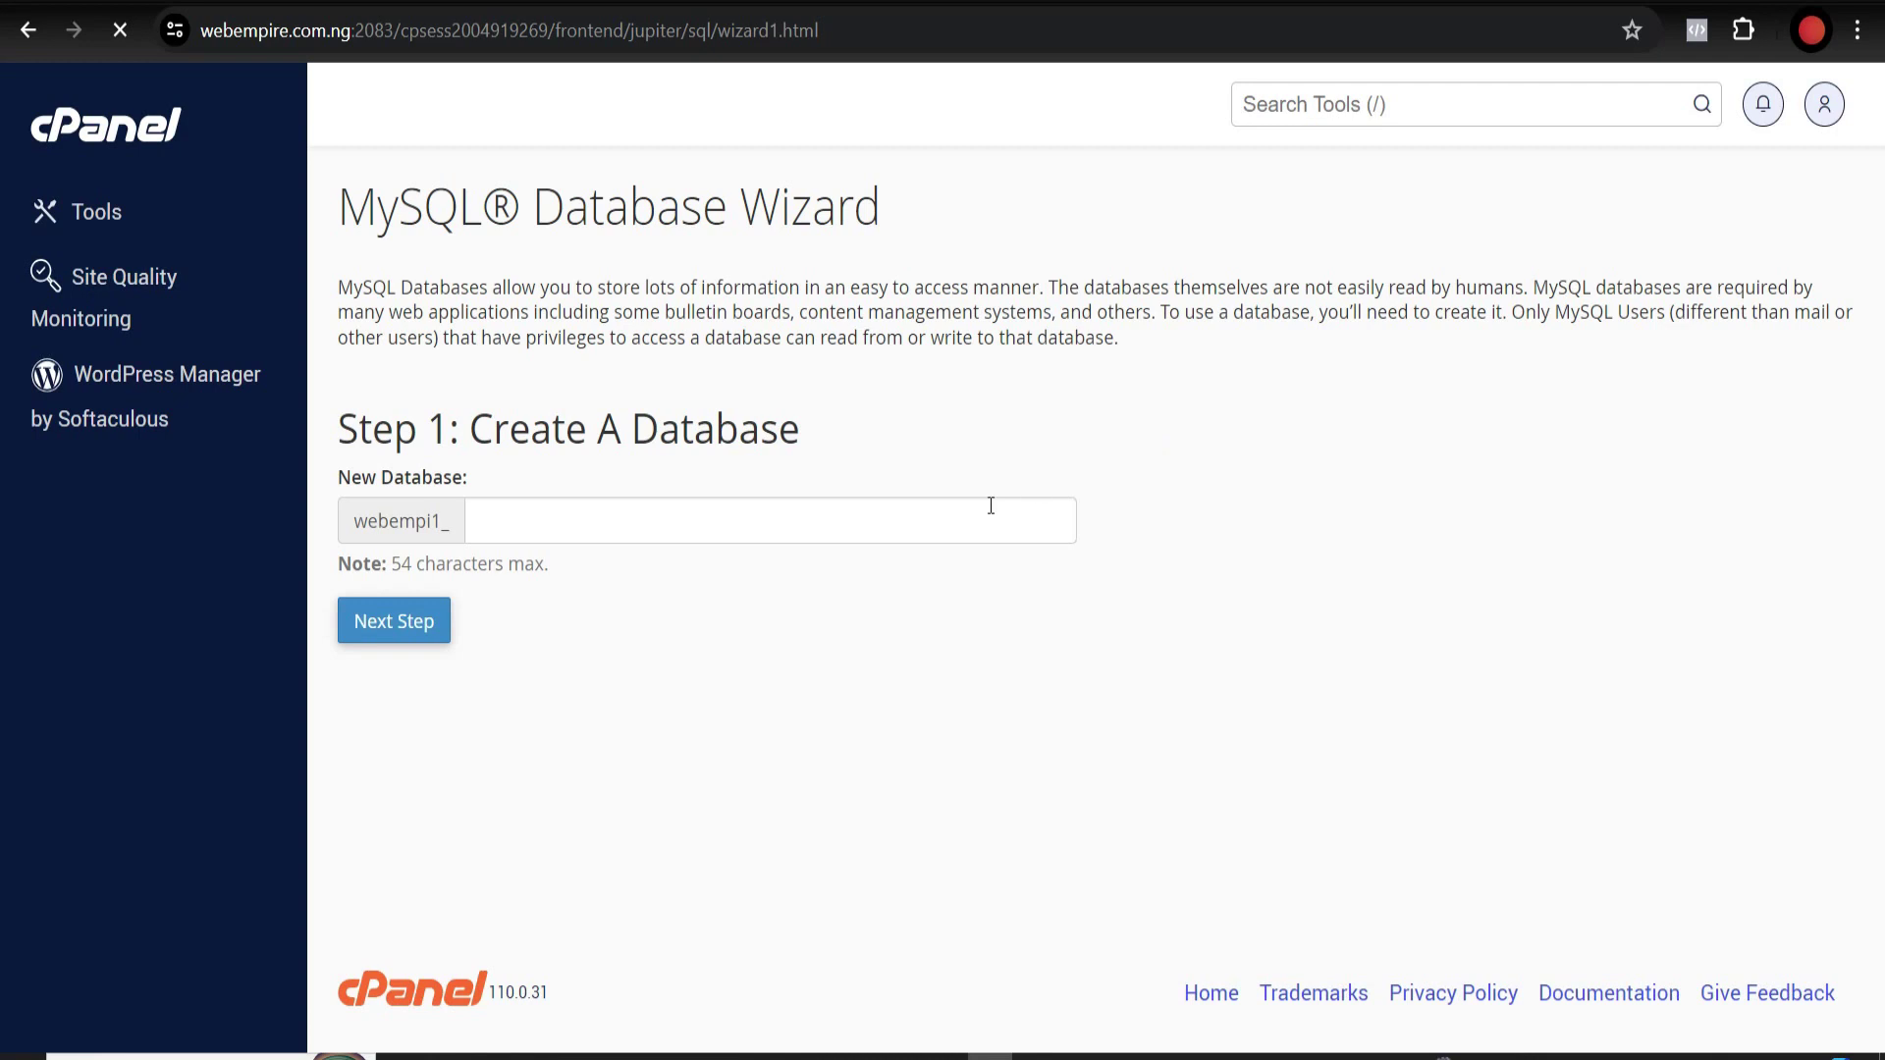
{"action": "left_click", "coordinate": [528, 524]}
{"action": "type", "text": "car"}
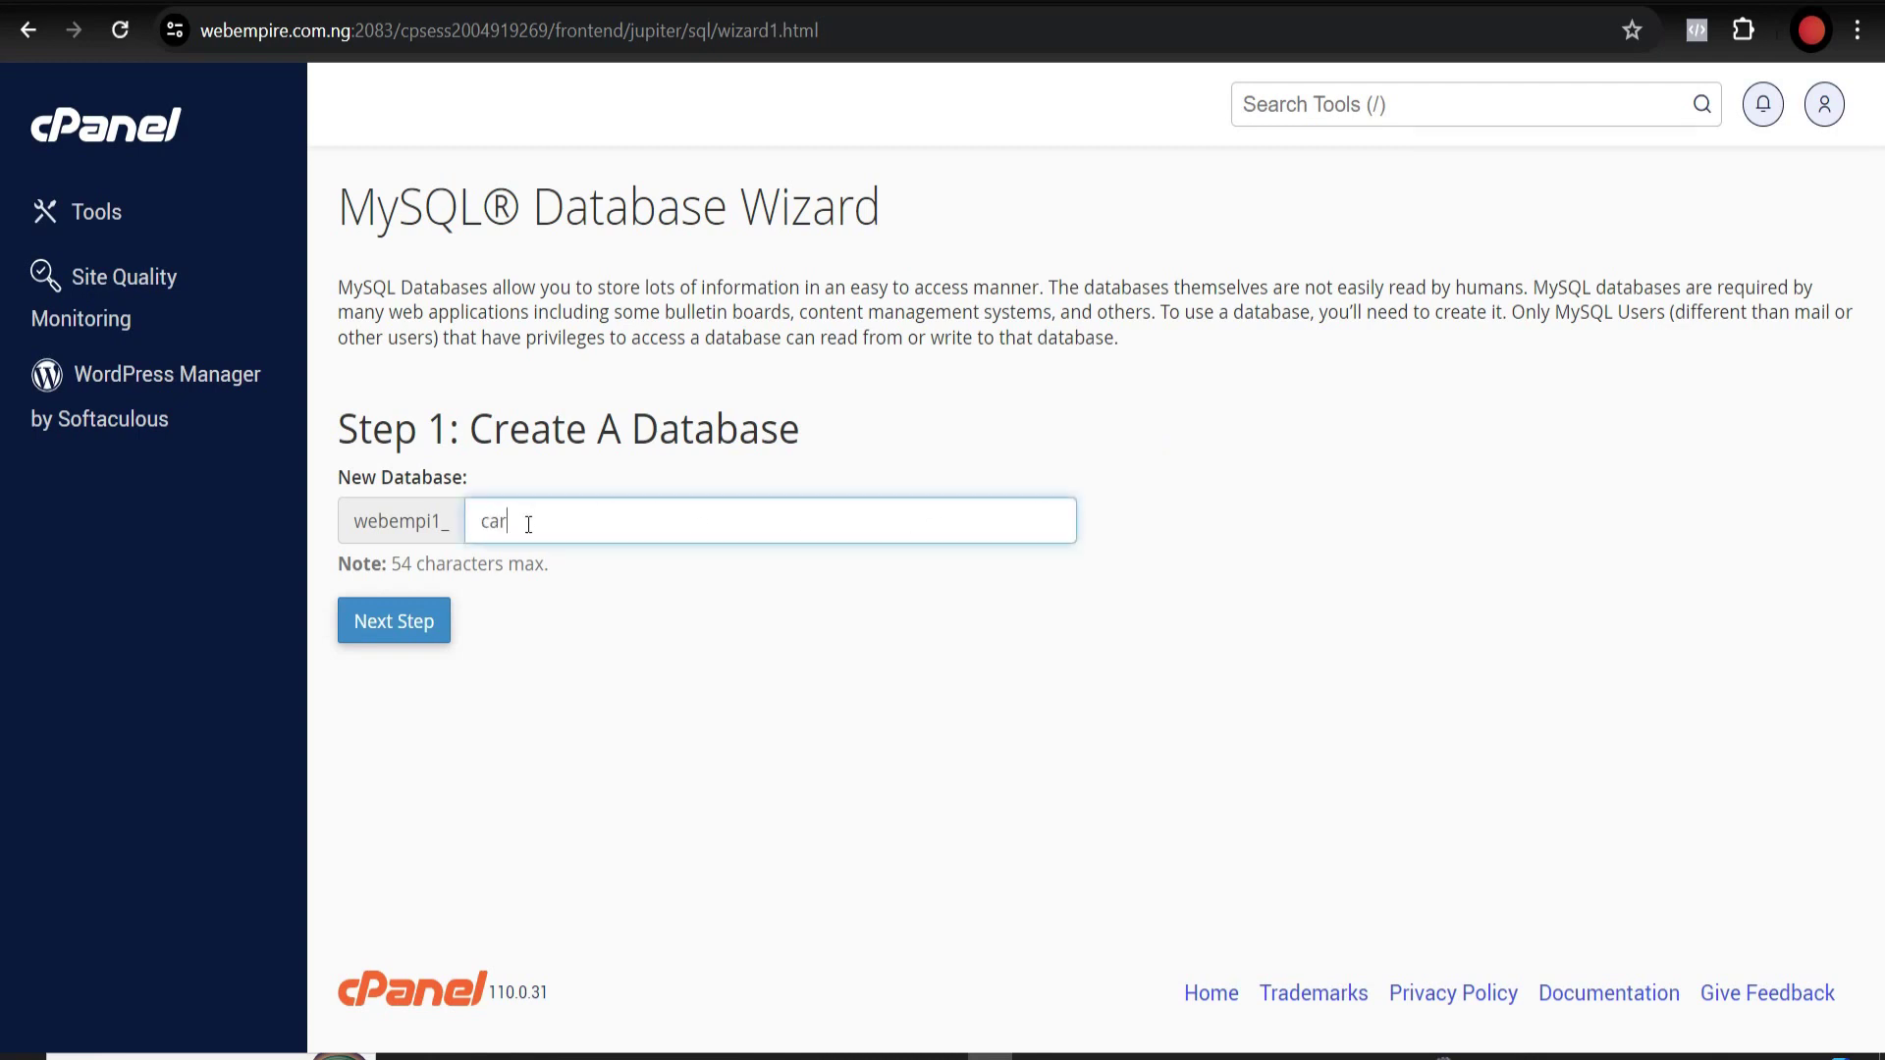
{"action": "type", "text": "gotink"}
{"action": "left_click", "coordinate": [405, 632]}
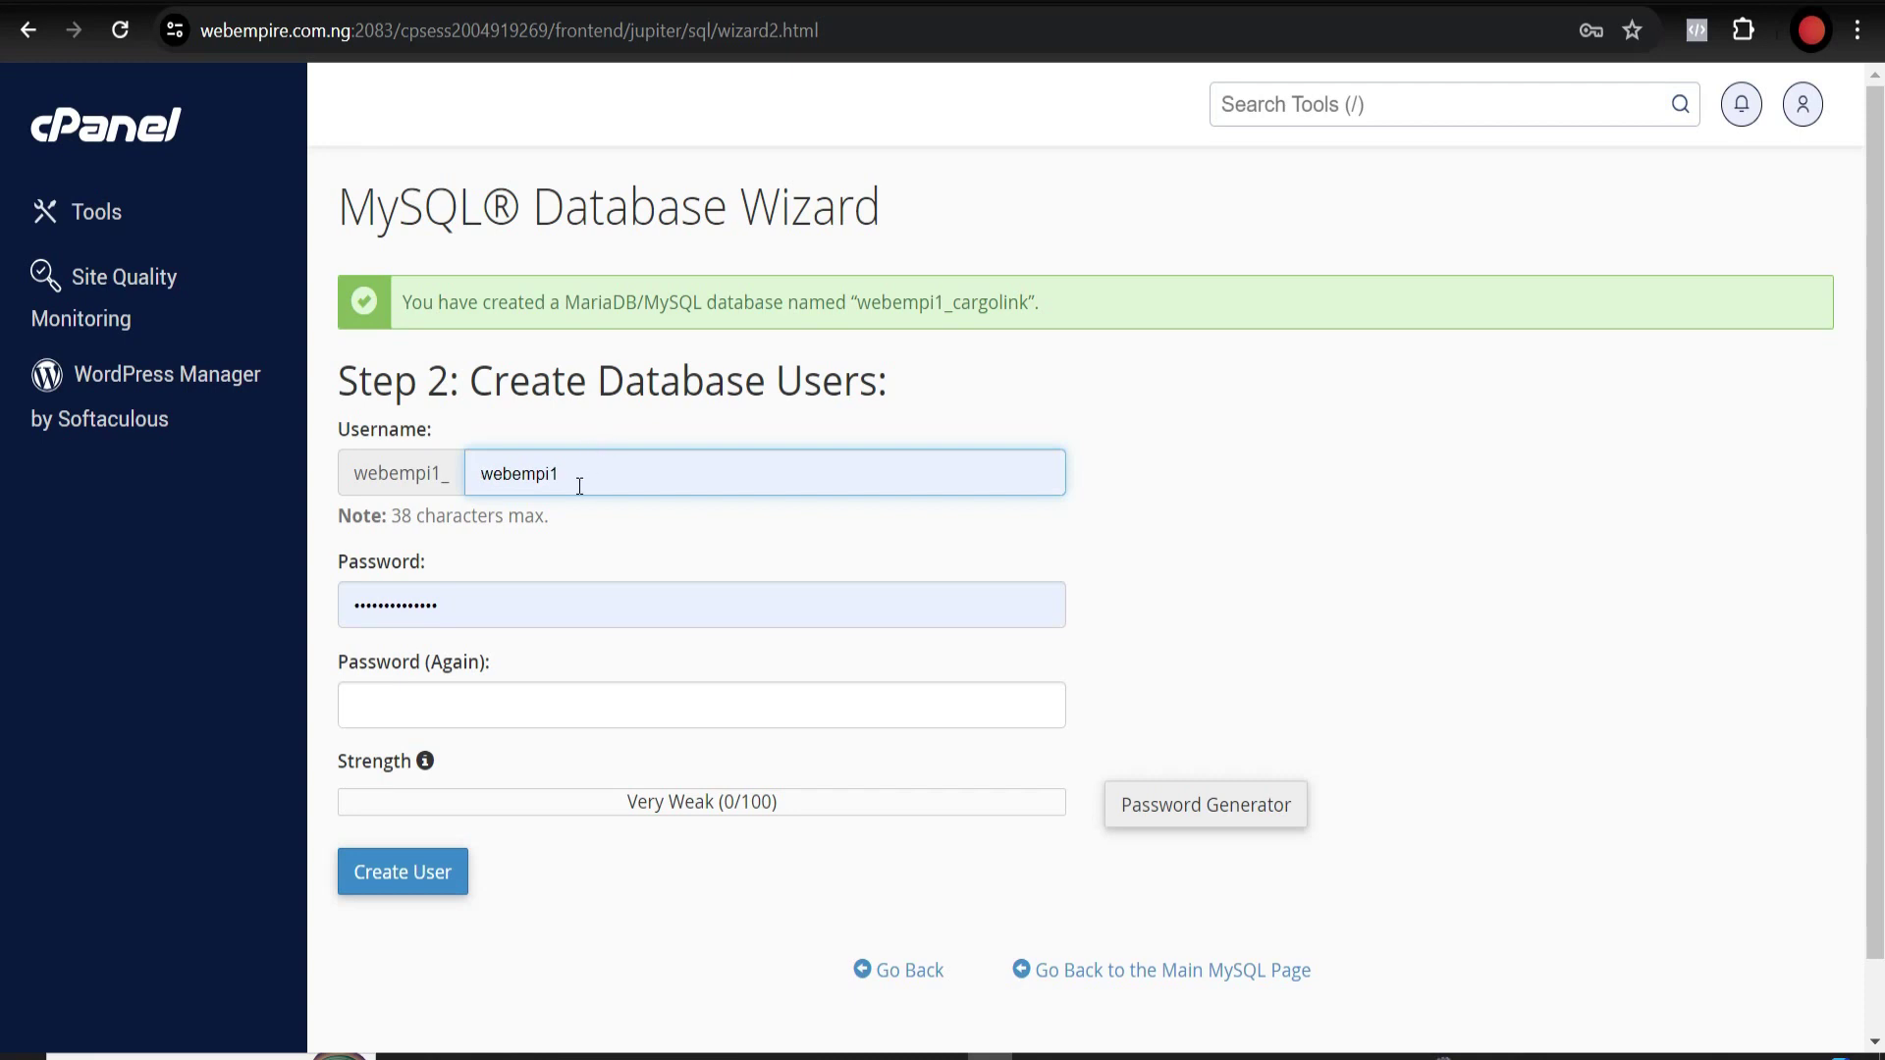
Replace the prefilled database username with cargolink.
{"action": "key", "text": "BackSpace"}
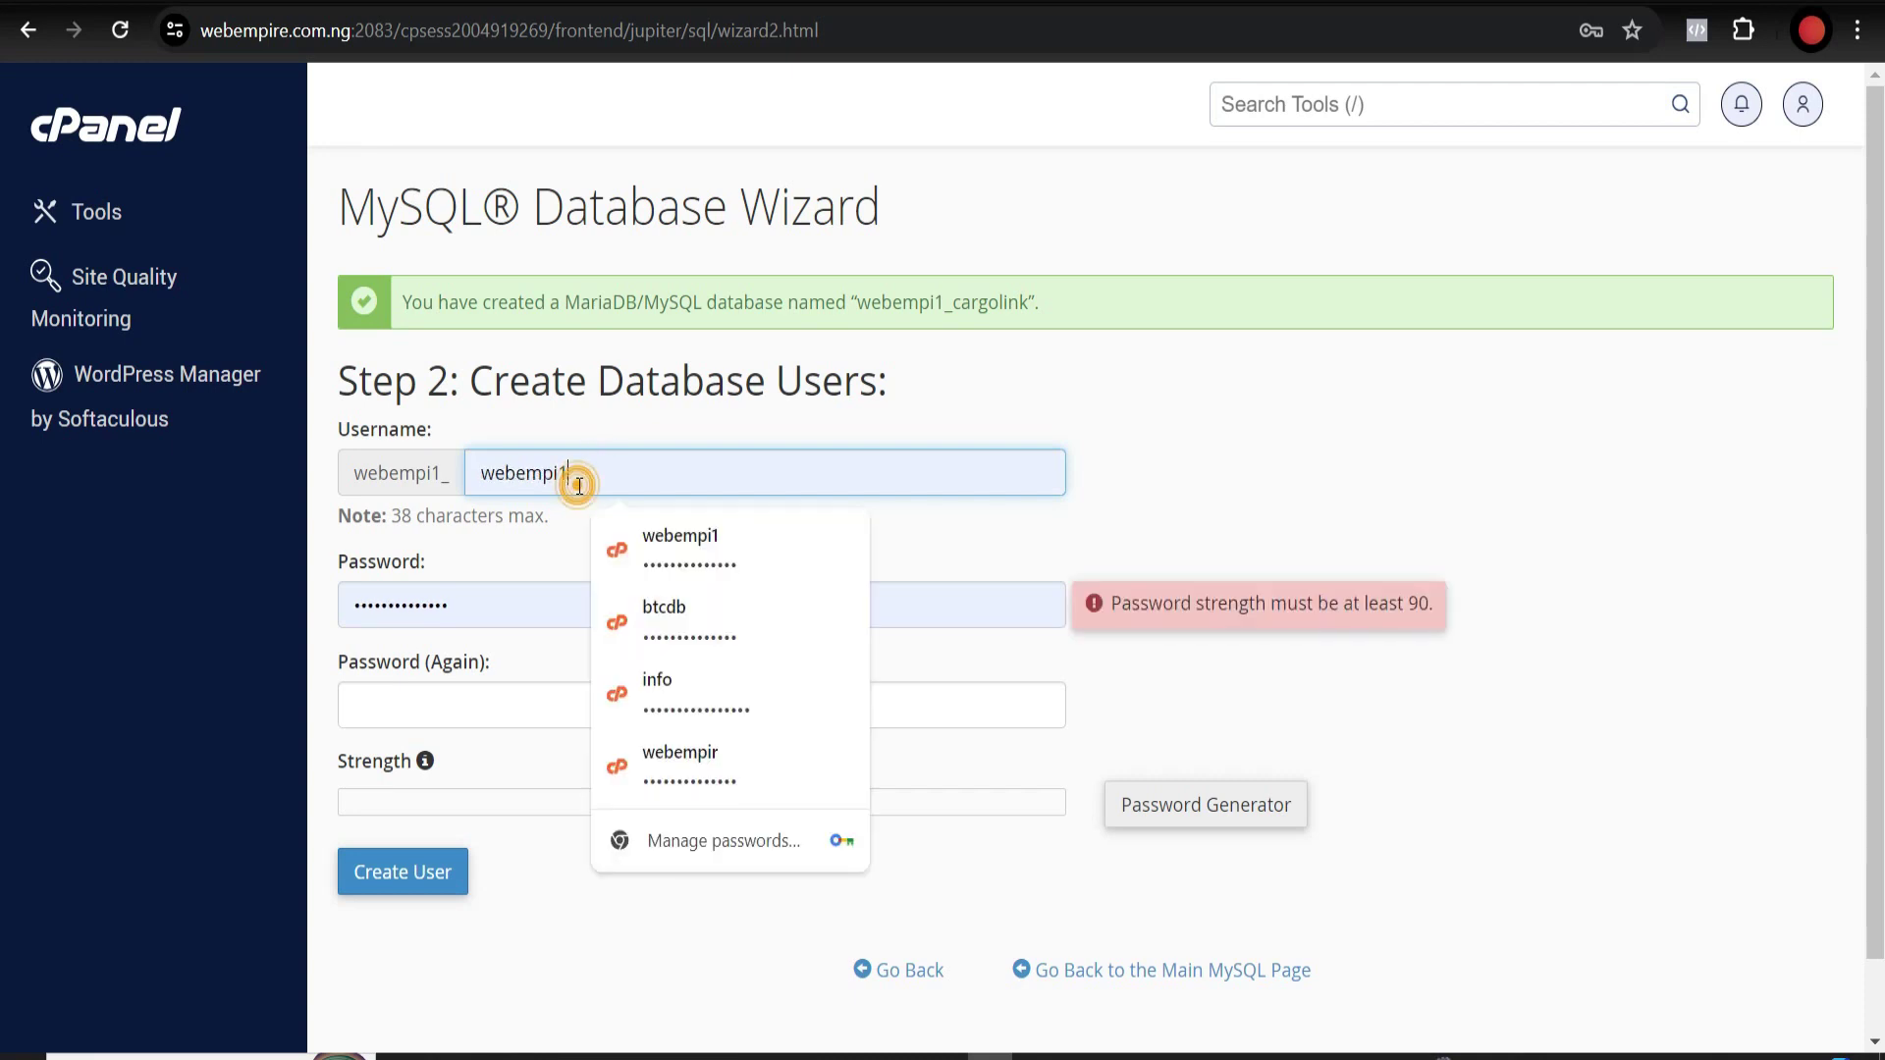
{"action": "key", "text": "ctrl+a"}
{"action": "key", "text": "BackSpace"}
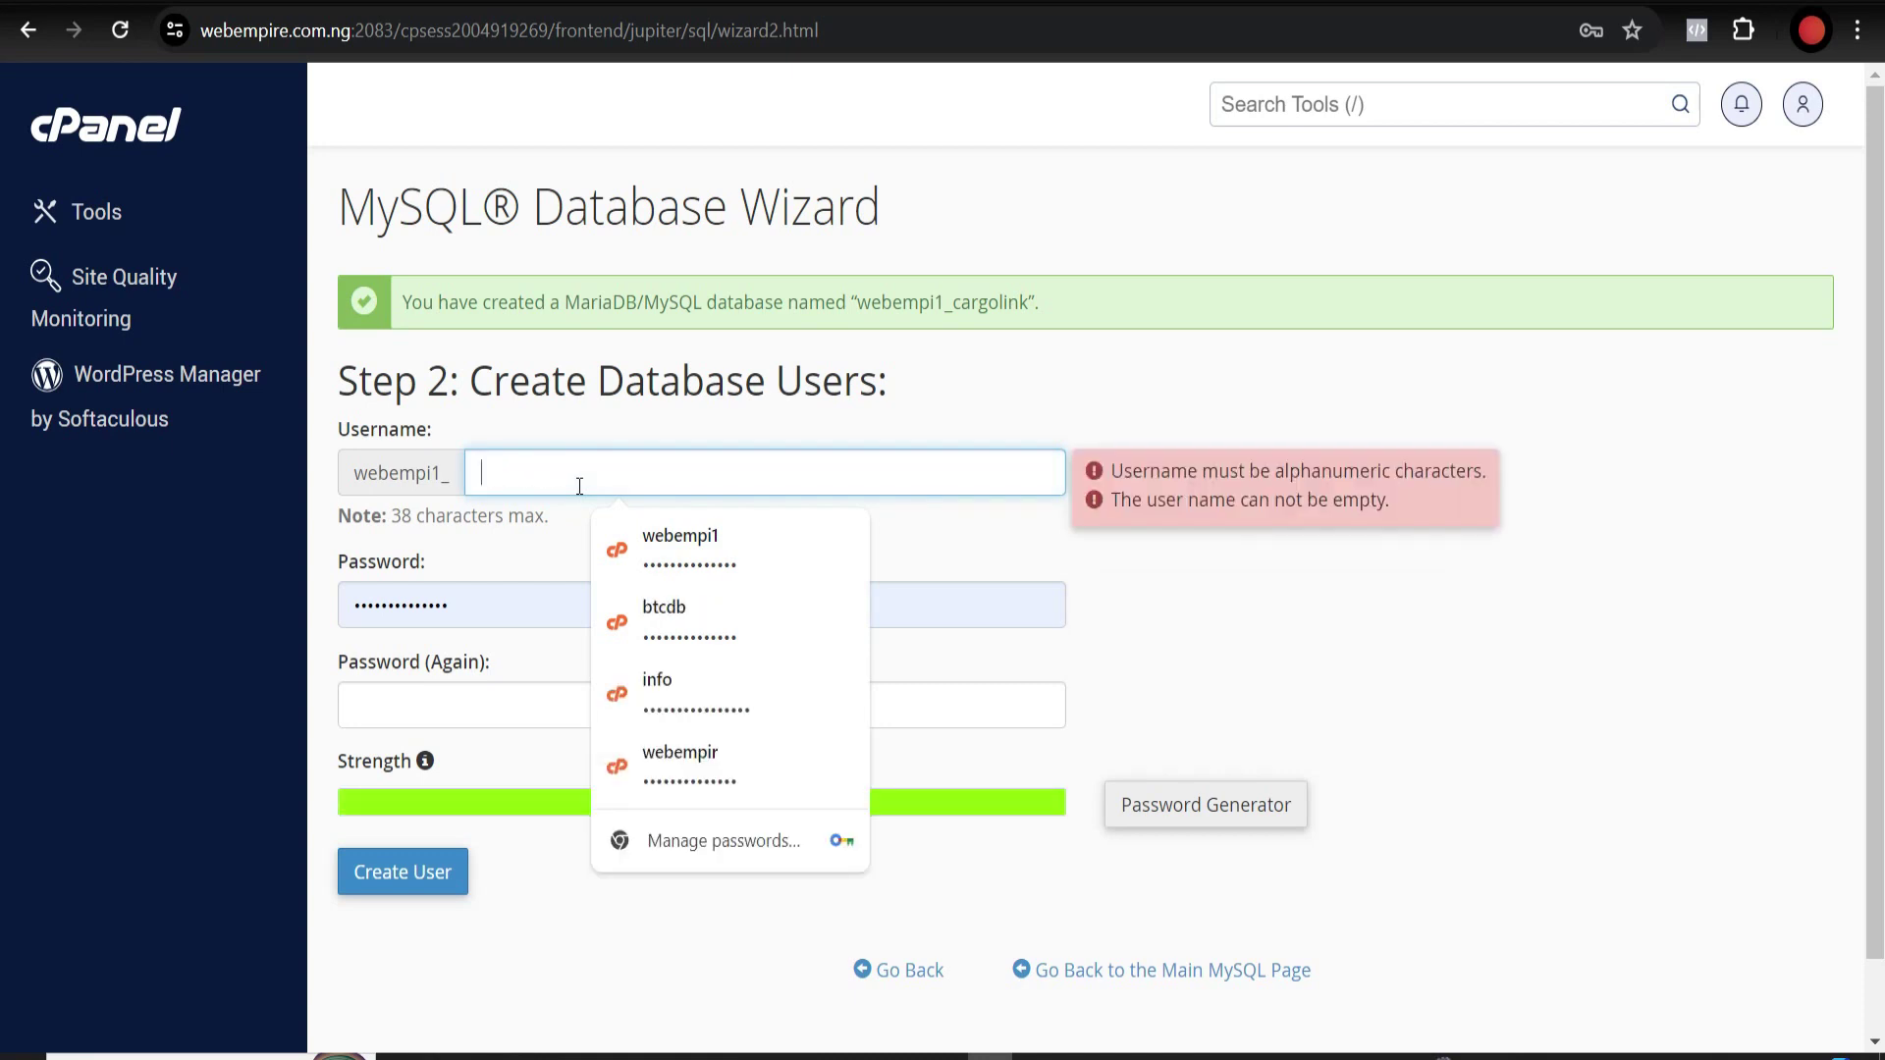
{"action": "type", "text": "cargolink"}
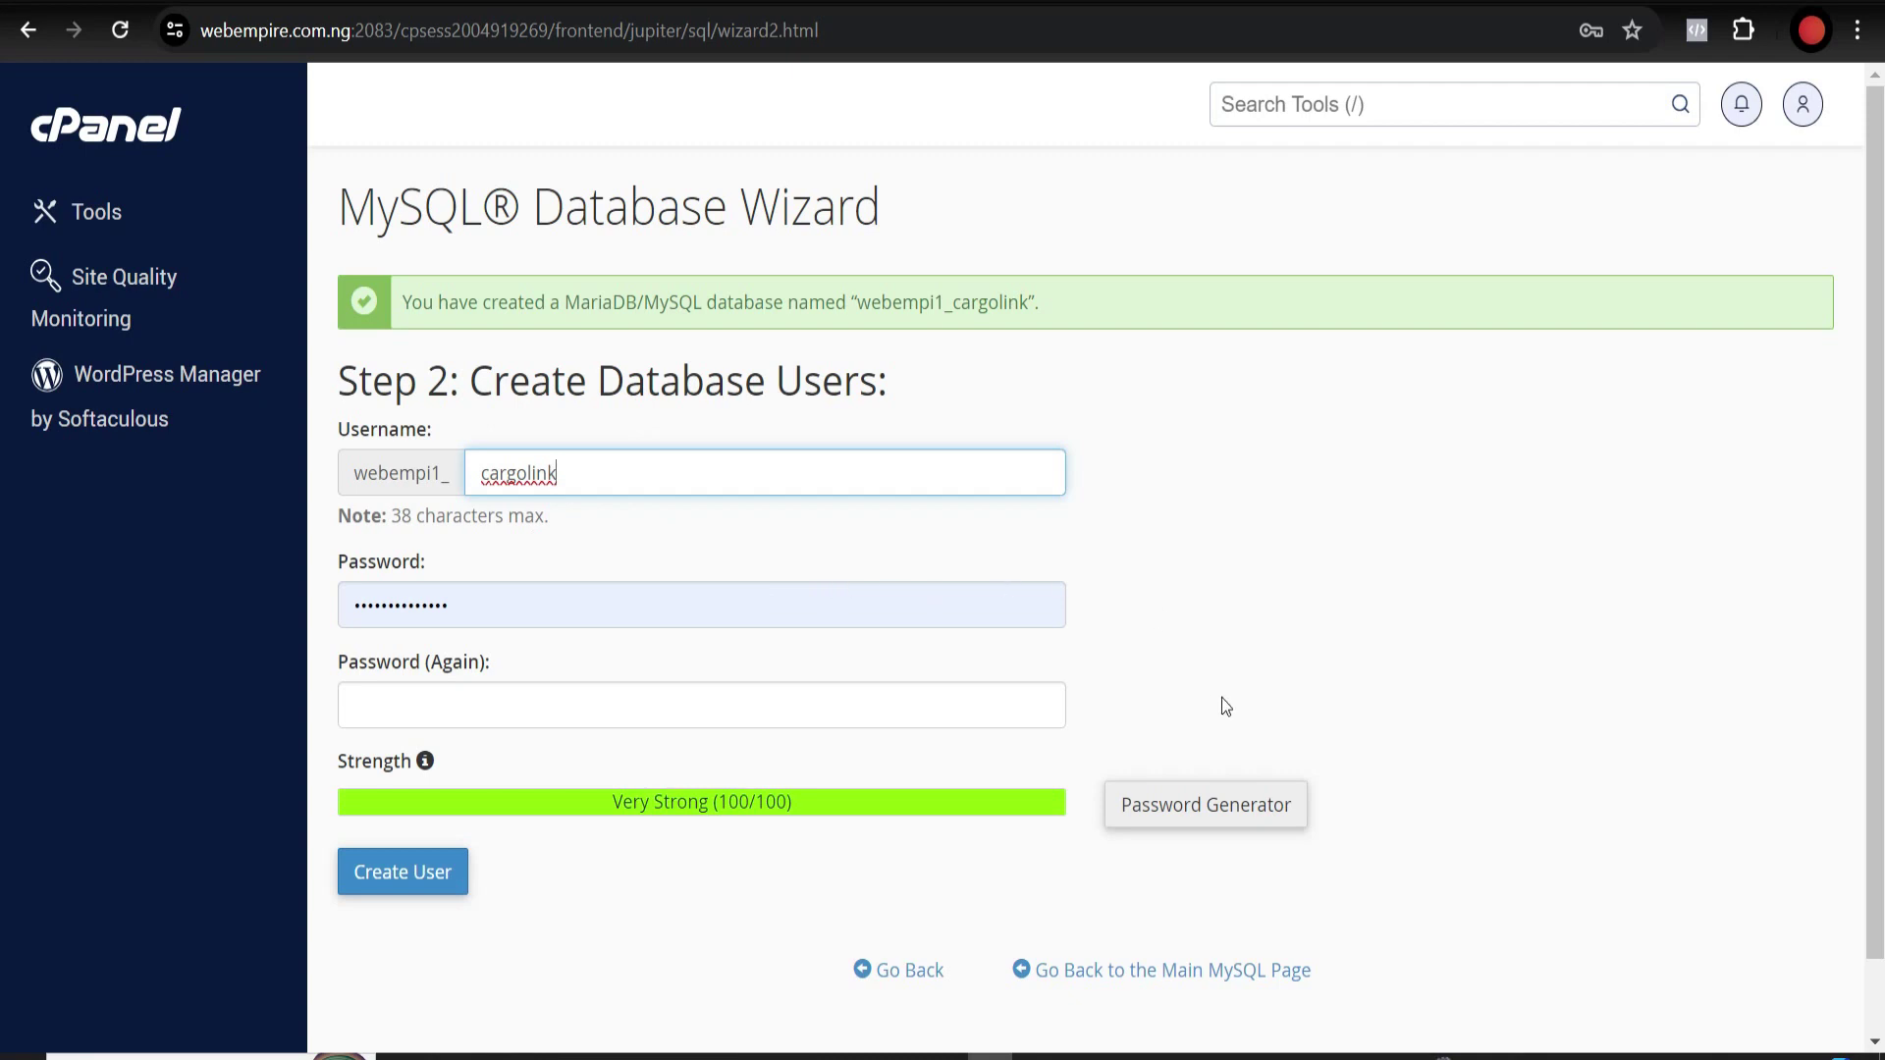
Generate a strong password, save a copy in Notepad, and use it for both password fields.
{"action": "left_click", "coordinate": [1156, 810]}
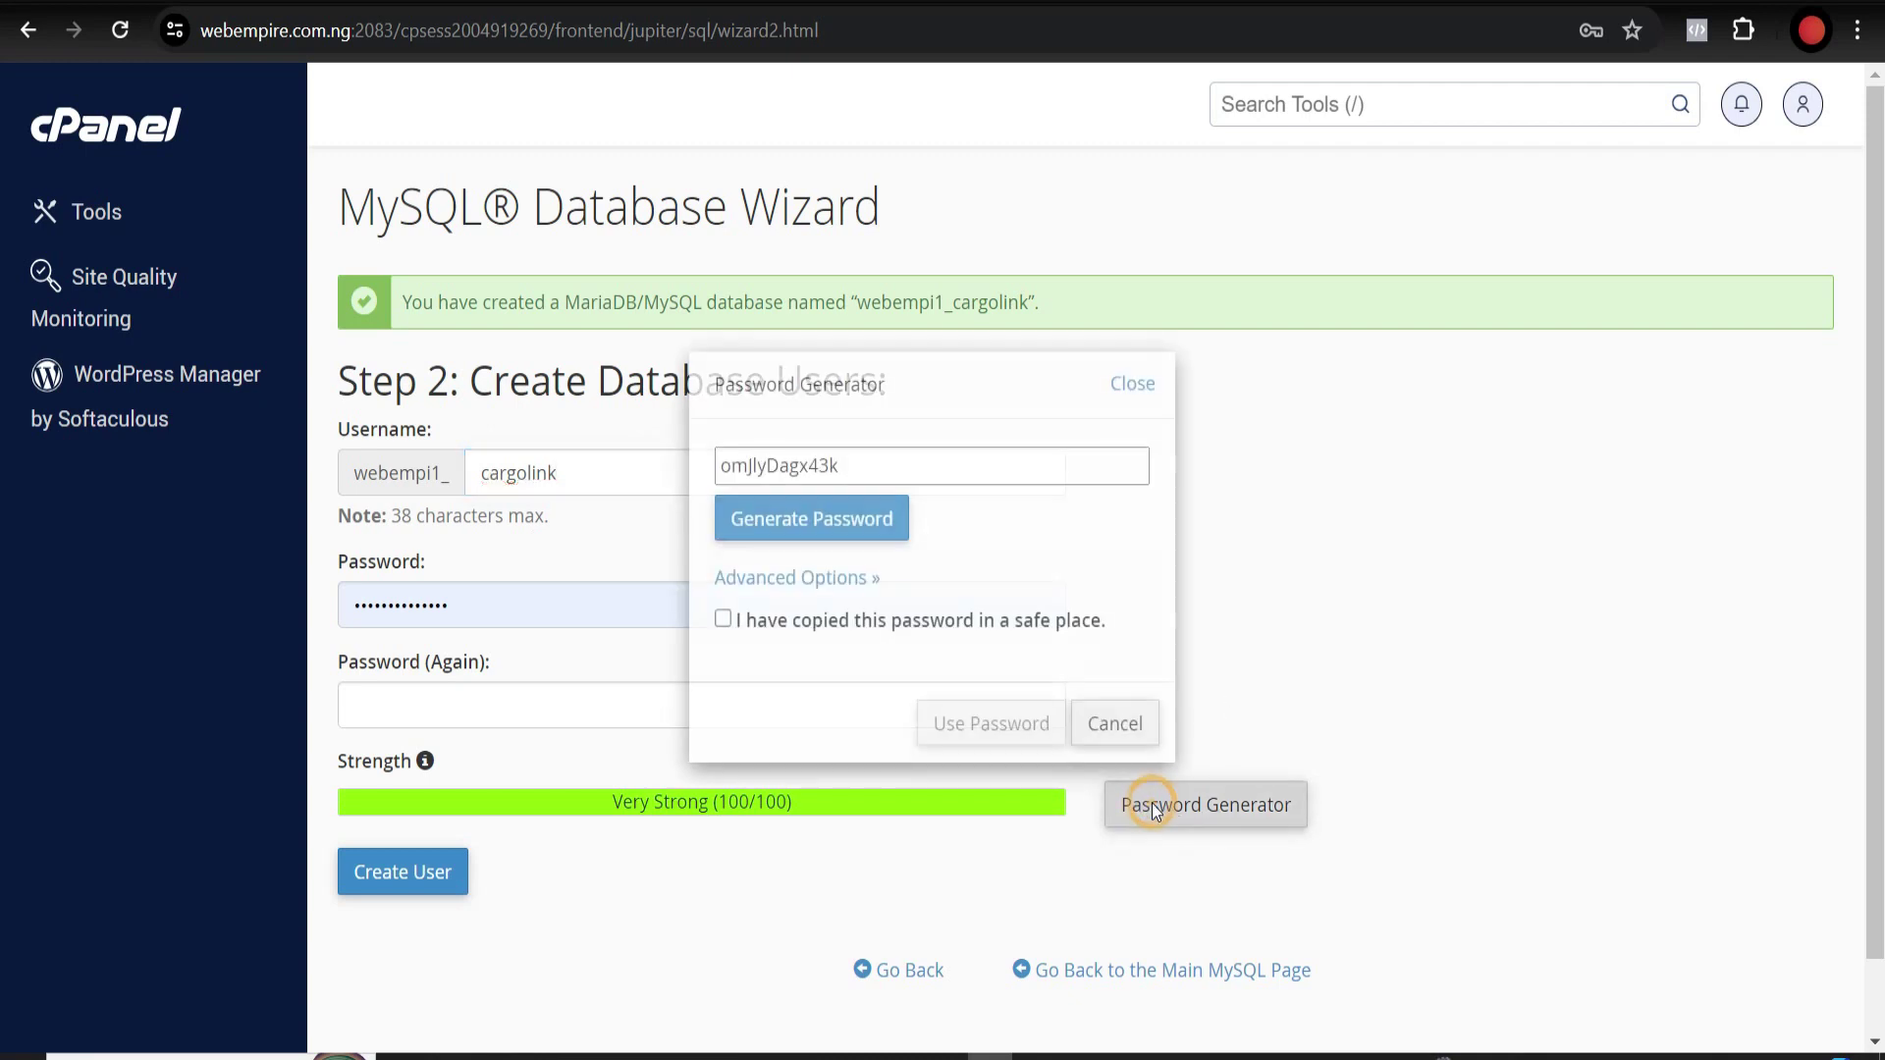
{"action": "left_click_drag", "start_coordinate": [845, 467], "coordinate": [701, 477]}
{"action": "key", "text": "ctrl+c"}
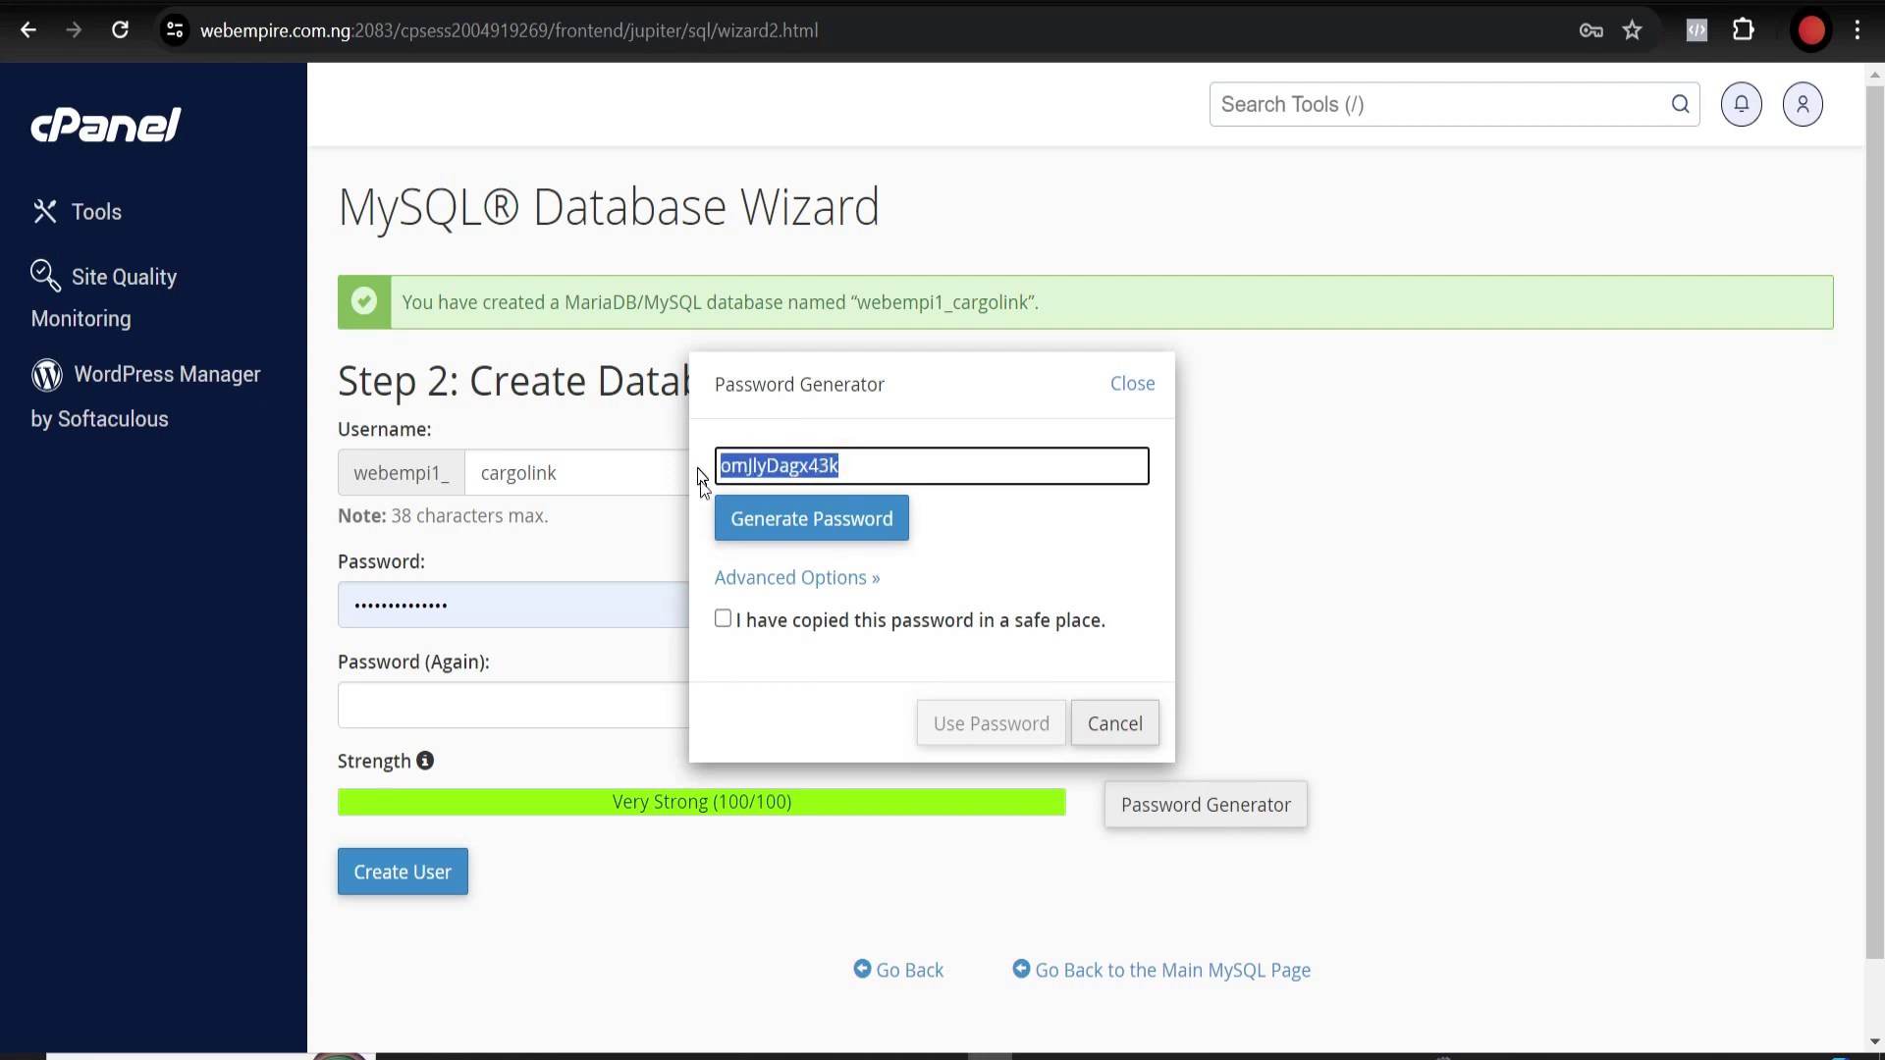
{"action": "left_click", "coordinate": [747, 1052]}
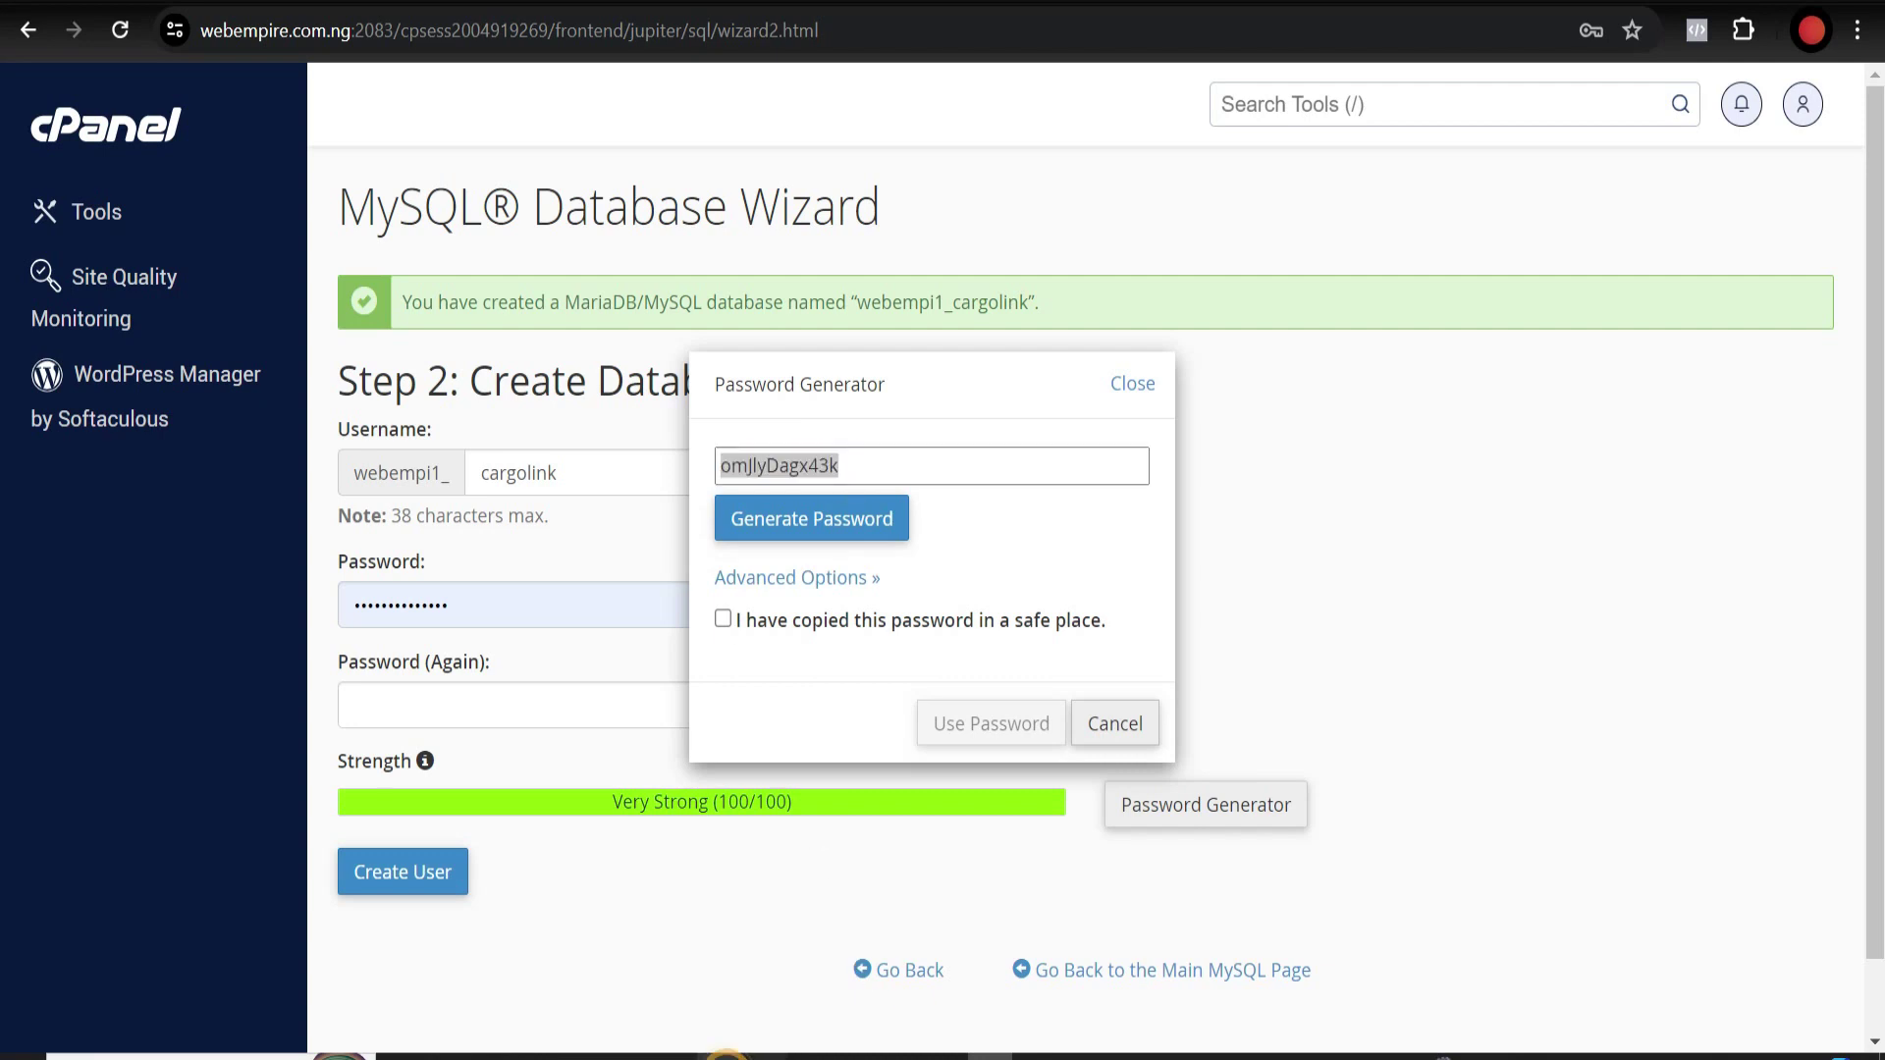
{"action": "key", "text": "ctrl+v"}
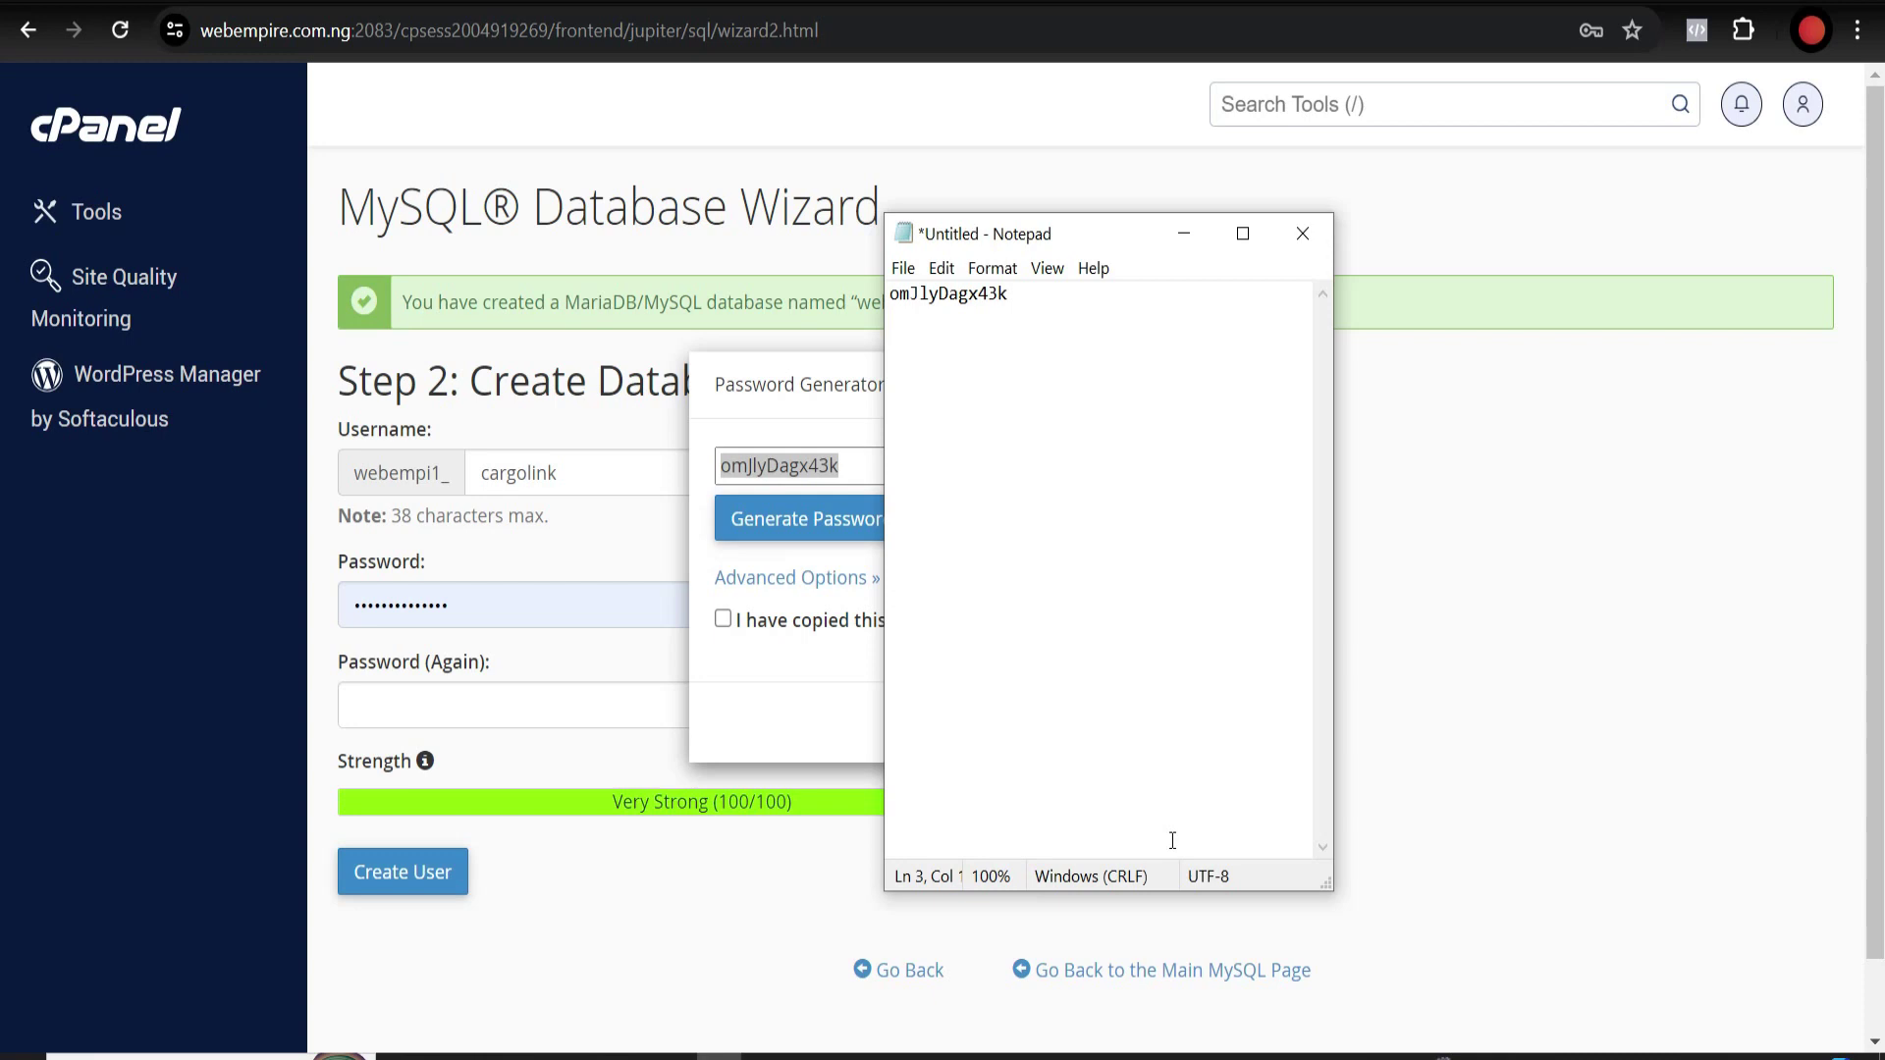
{"action": "left_click", "coordinate": [722, 618]}
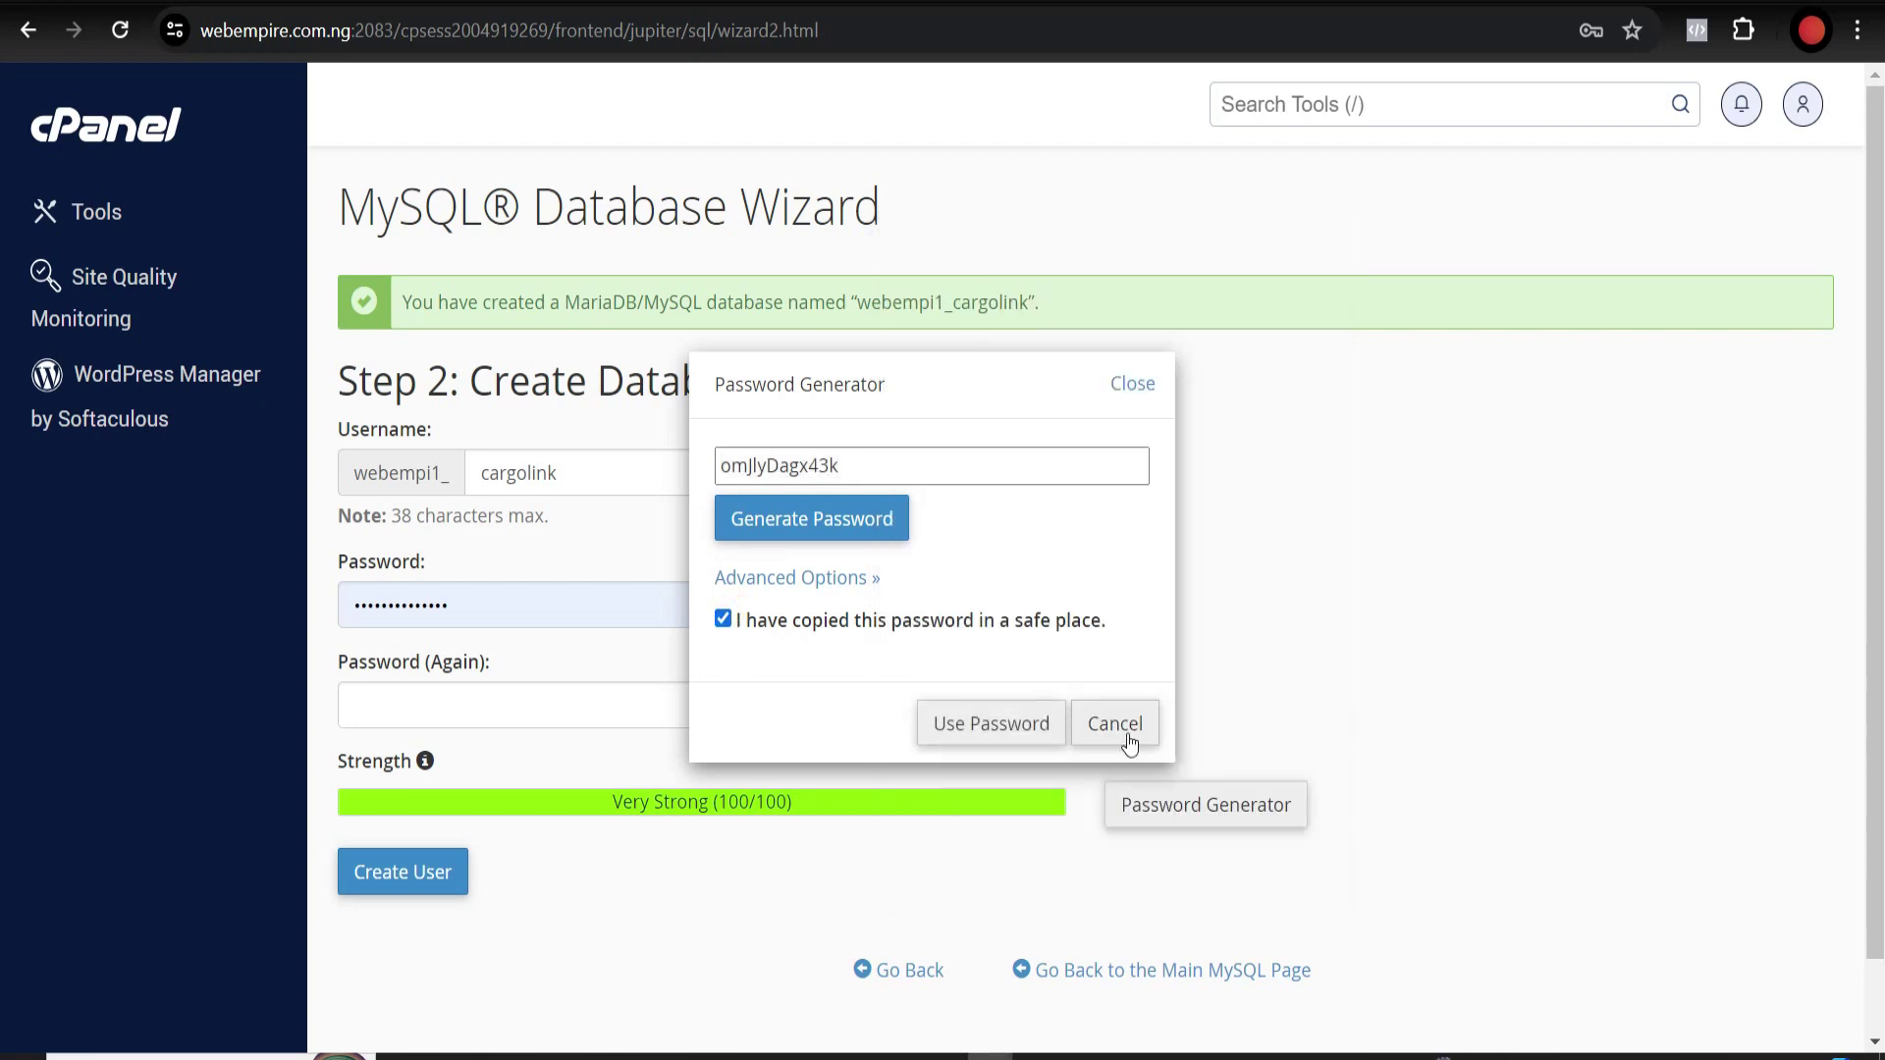
{"action": "left_click", "coordinate": [992, 724]}
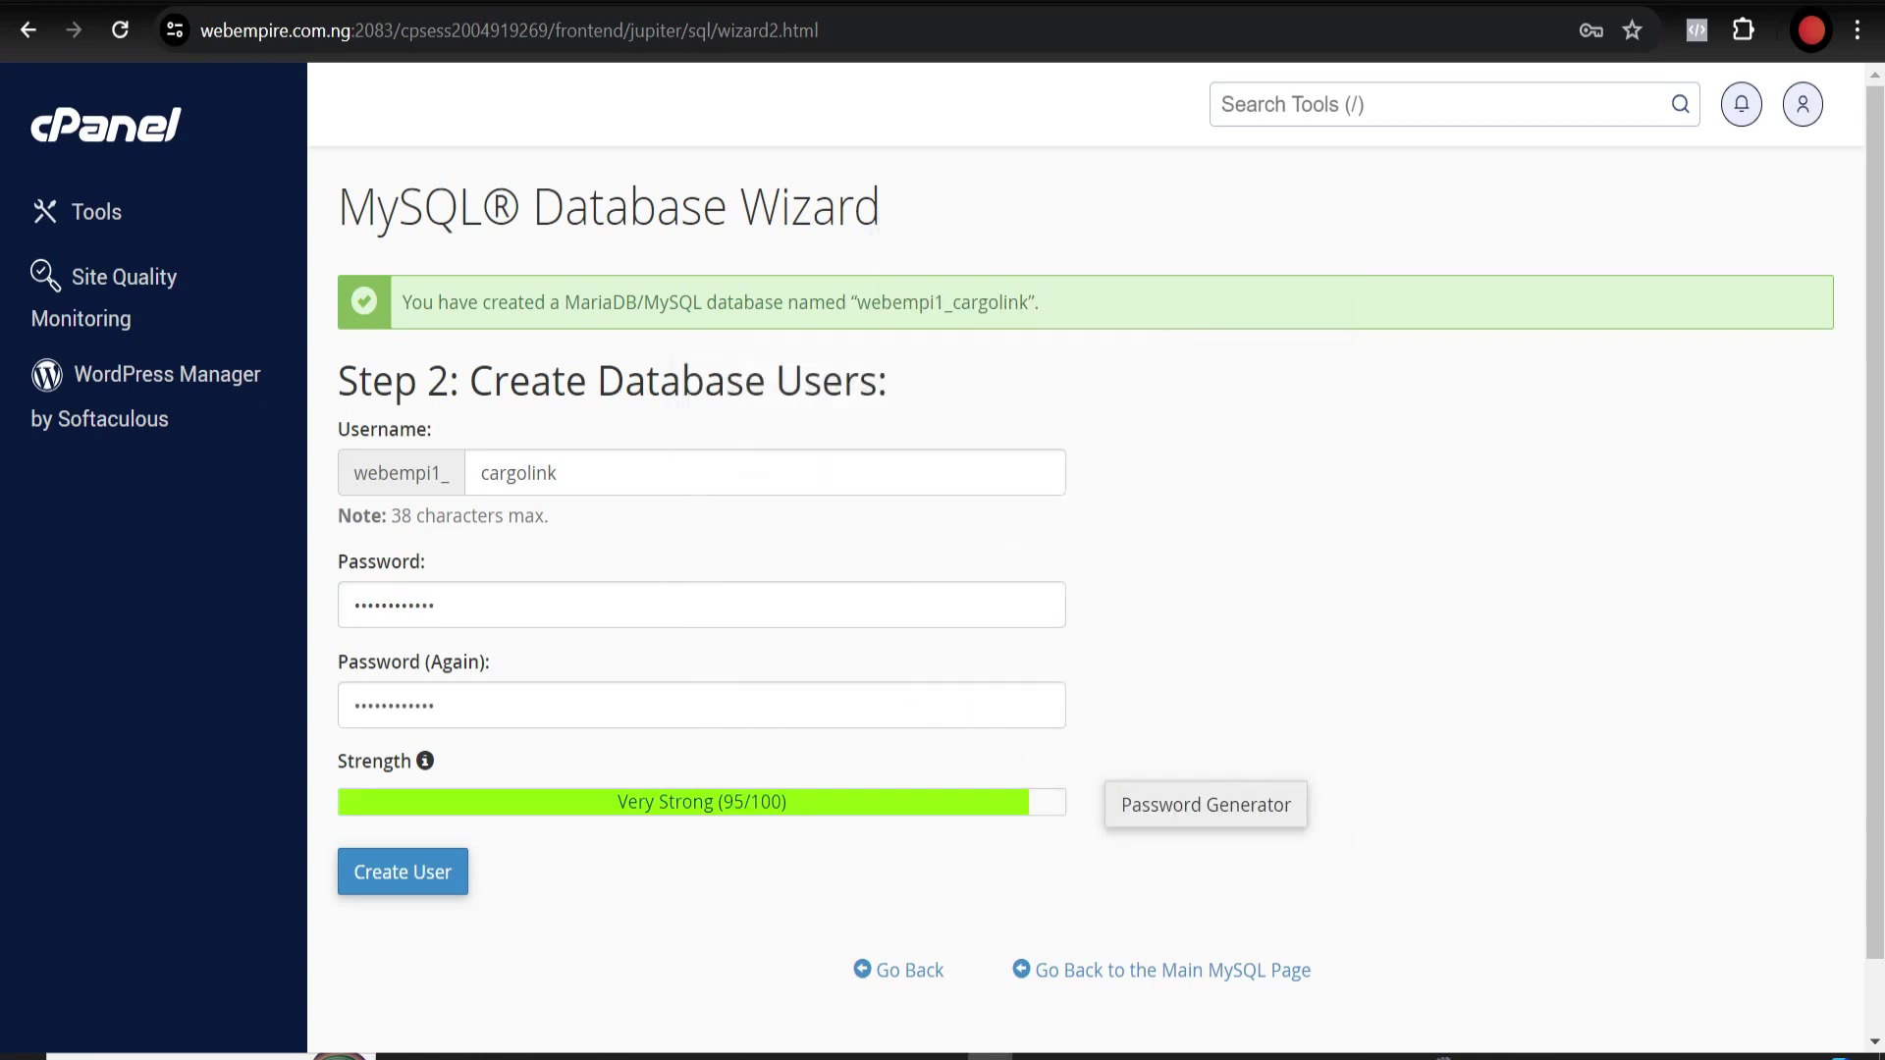
{"action": "key", "text": "ctrl+Tab"}
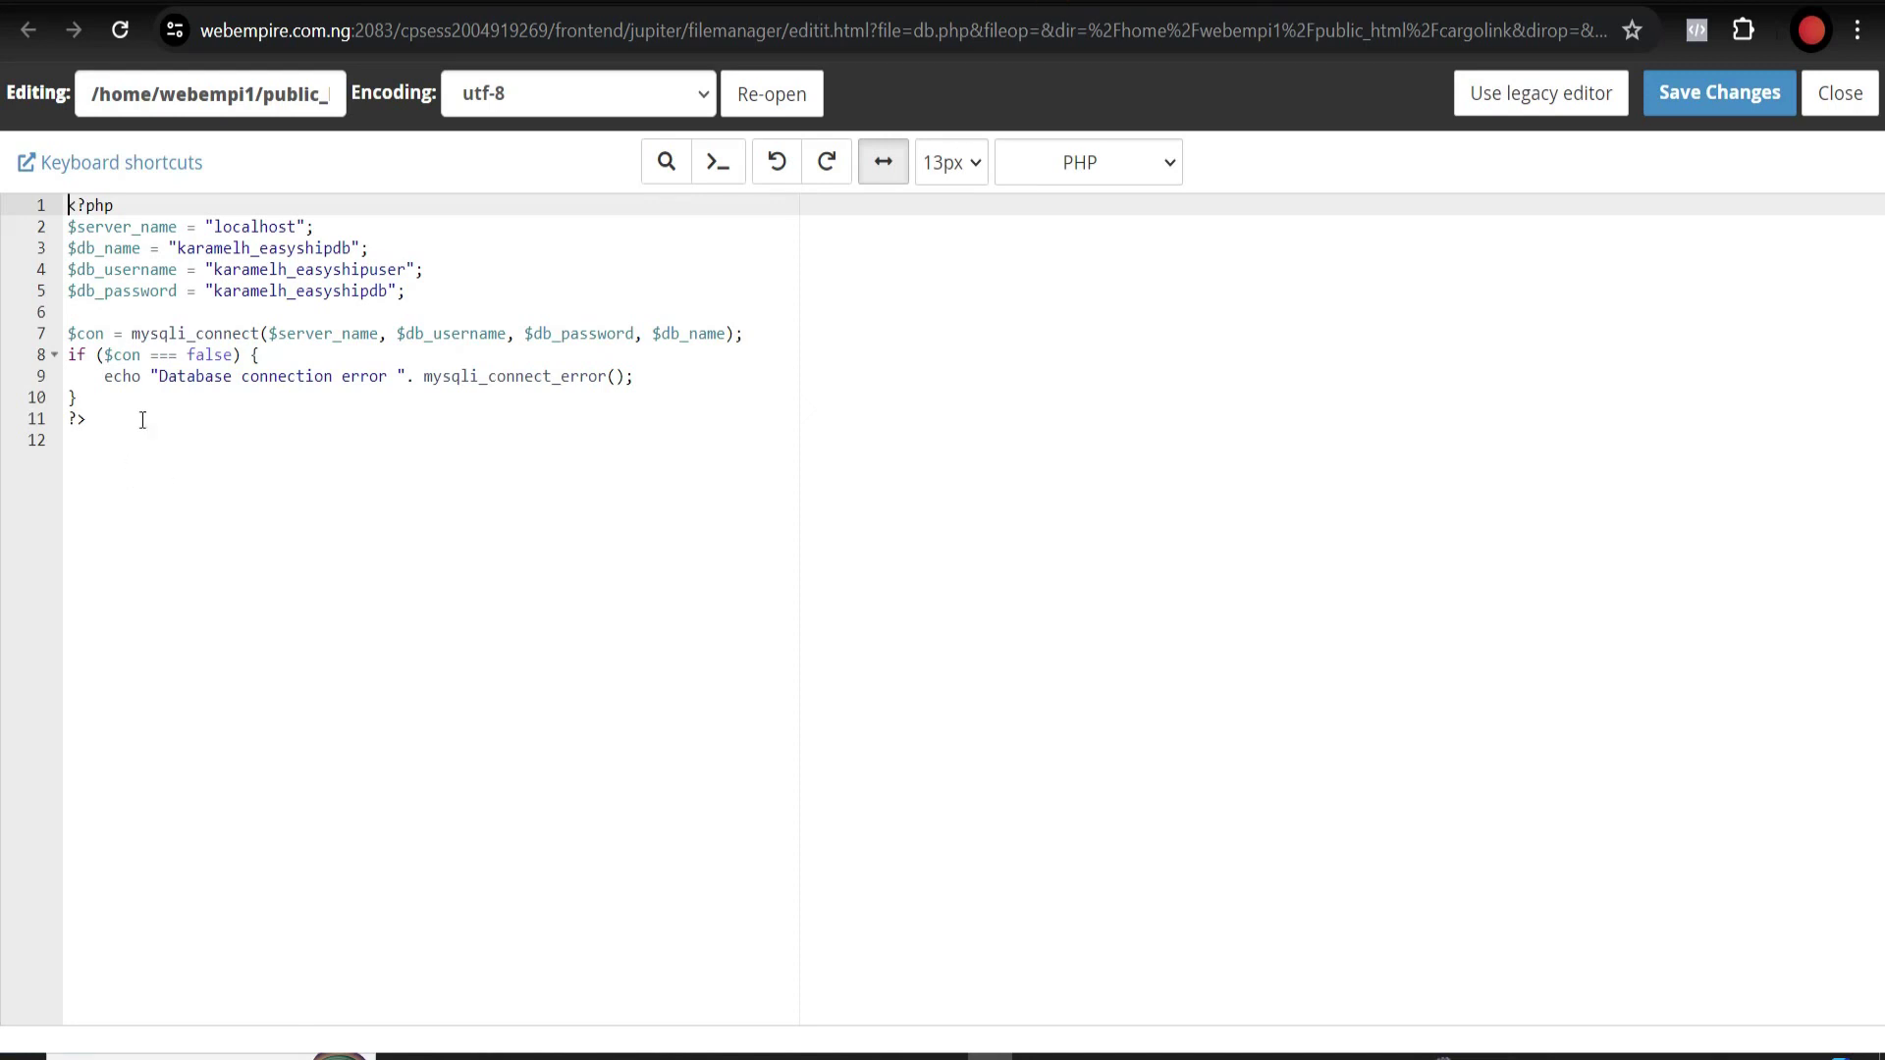
Paste the generated password over the old $db_password value on line 5 of db.php.
{"action": "double_click", "coordinate": [223, 287]}
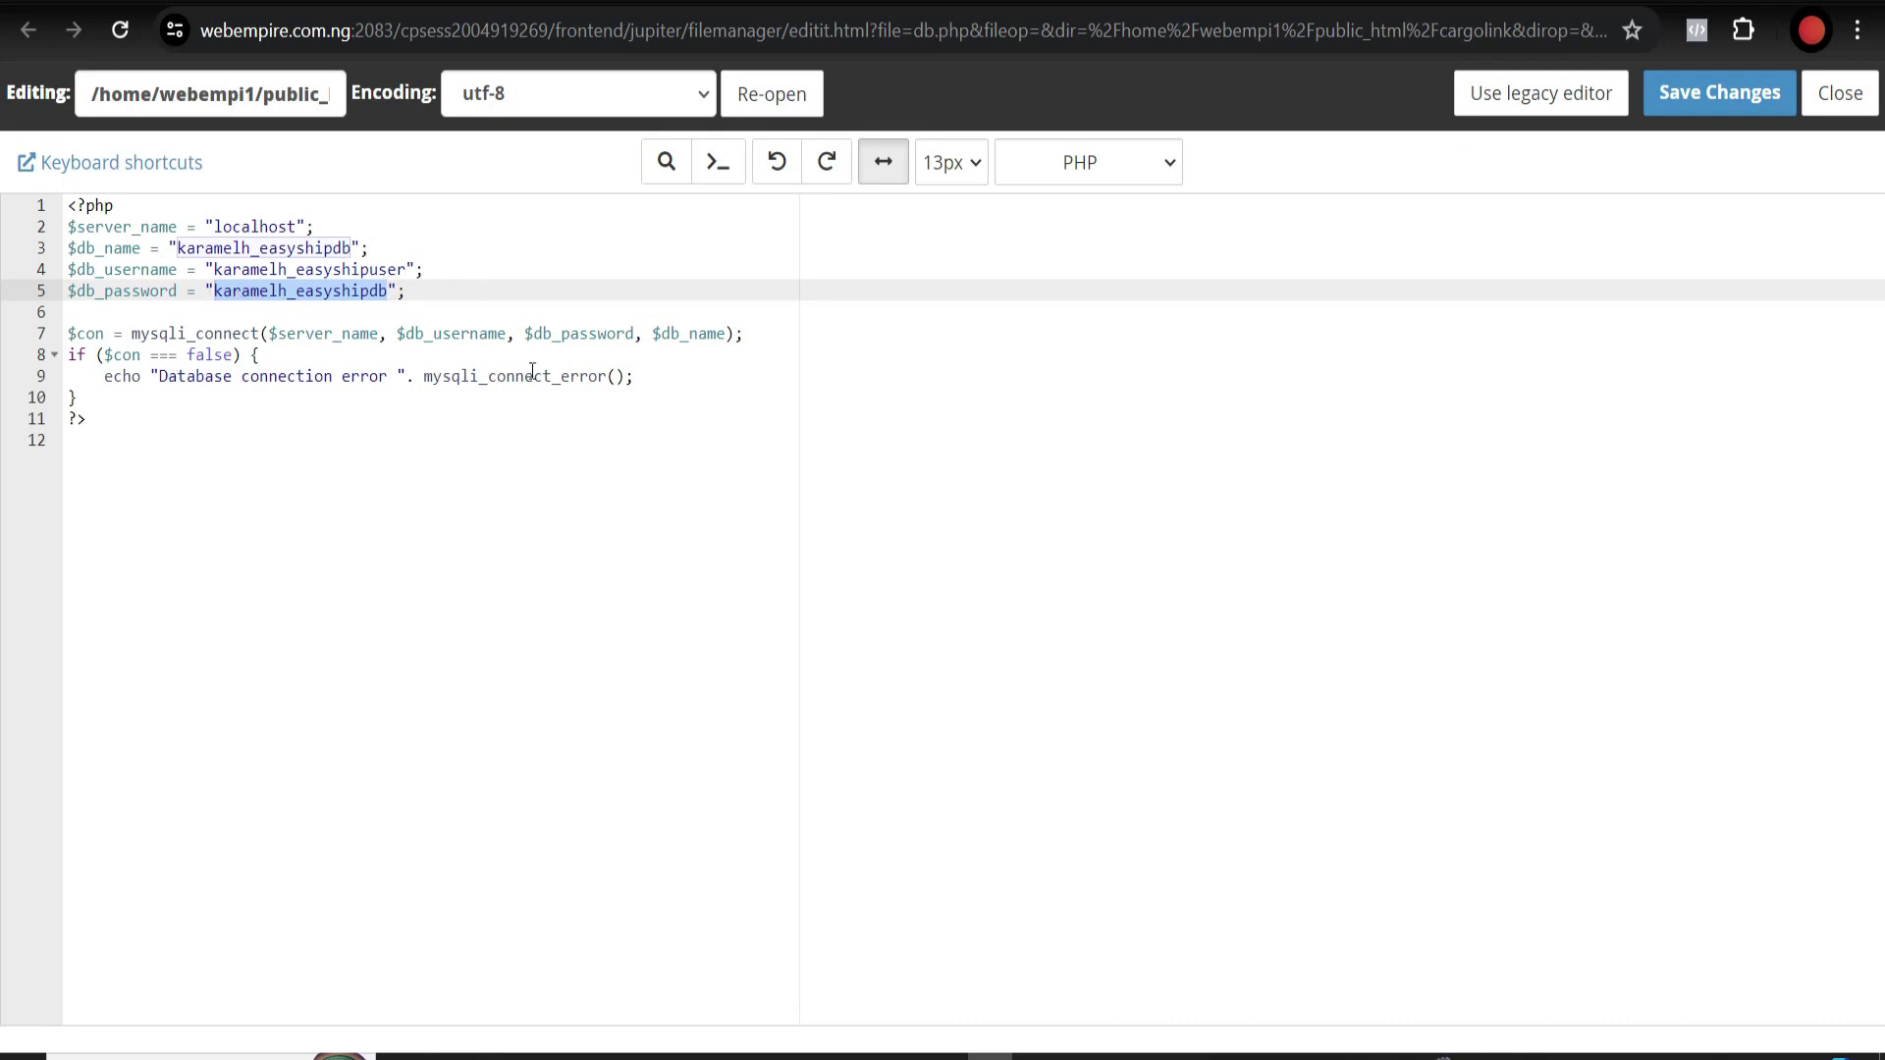
{"action": "key", "text": "ctrl+v"}
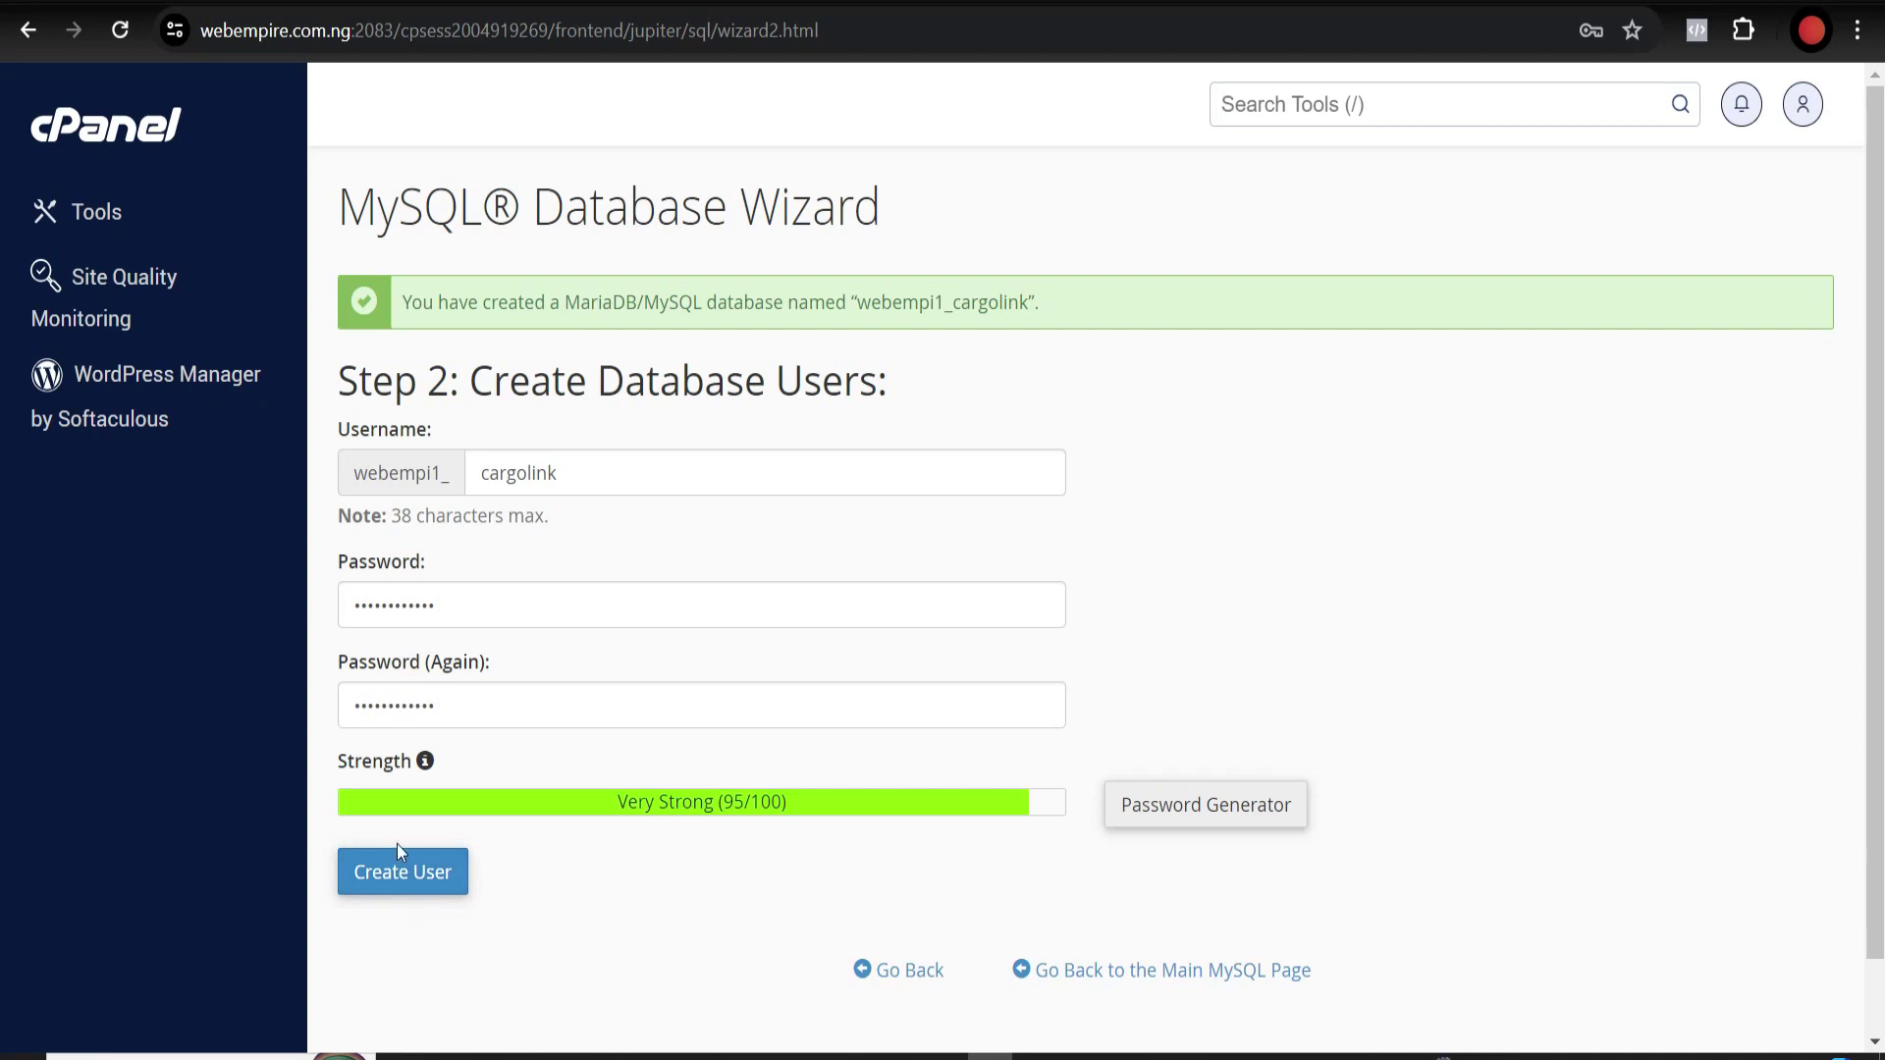
Create the MySQL user webempi1_cargolink and copy its full user name.
{"action": "left_click", "coordinate": [420, 876]}
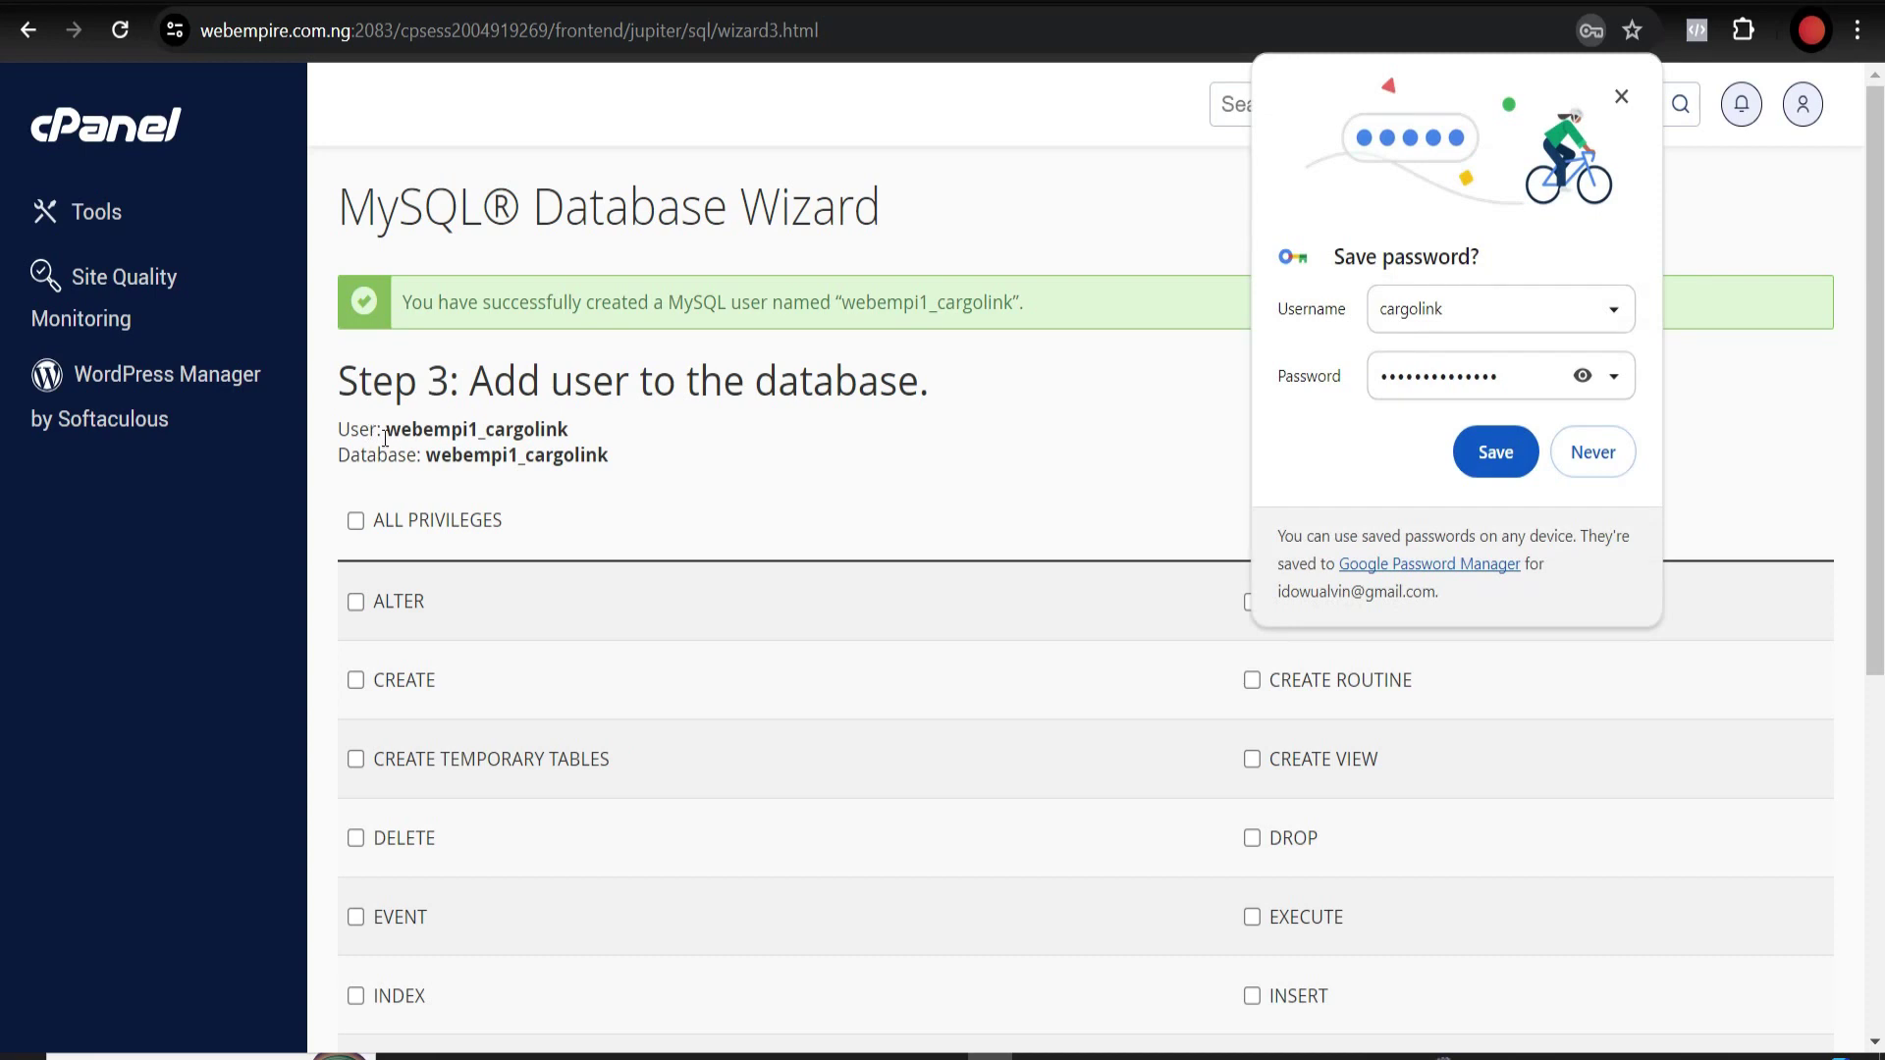
{"action": "left_click_drag", "start_coordinate": [388, 428], "coordinate": [570, 422]}
{"action": "key", "text": "ctrl+c"}
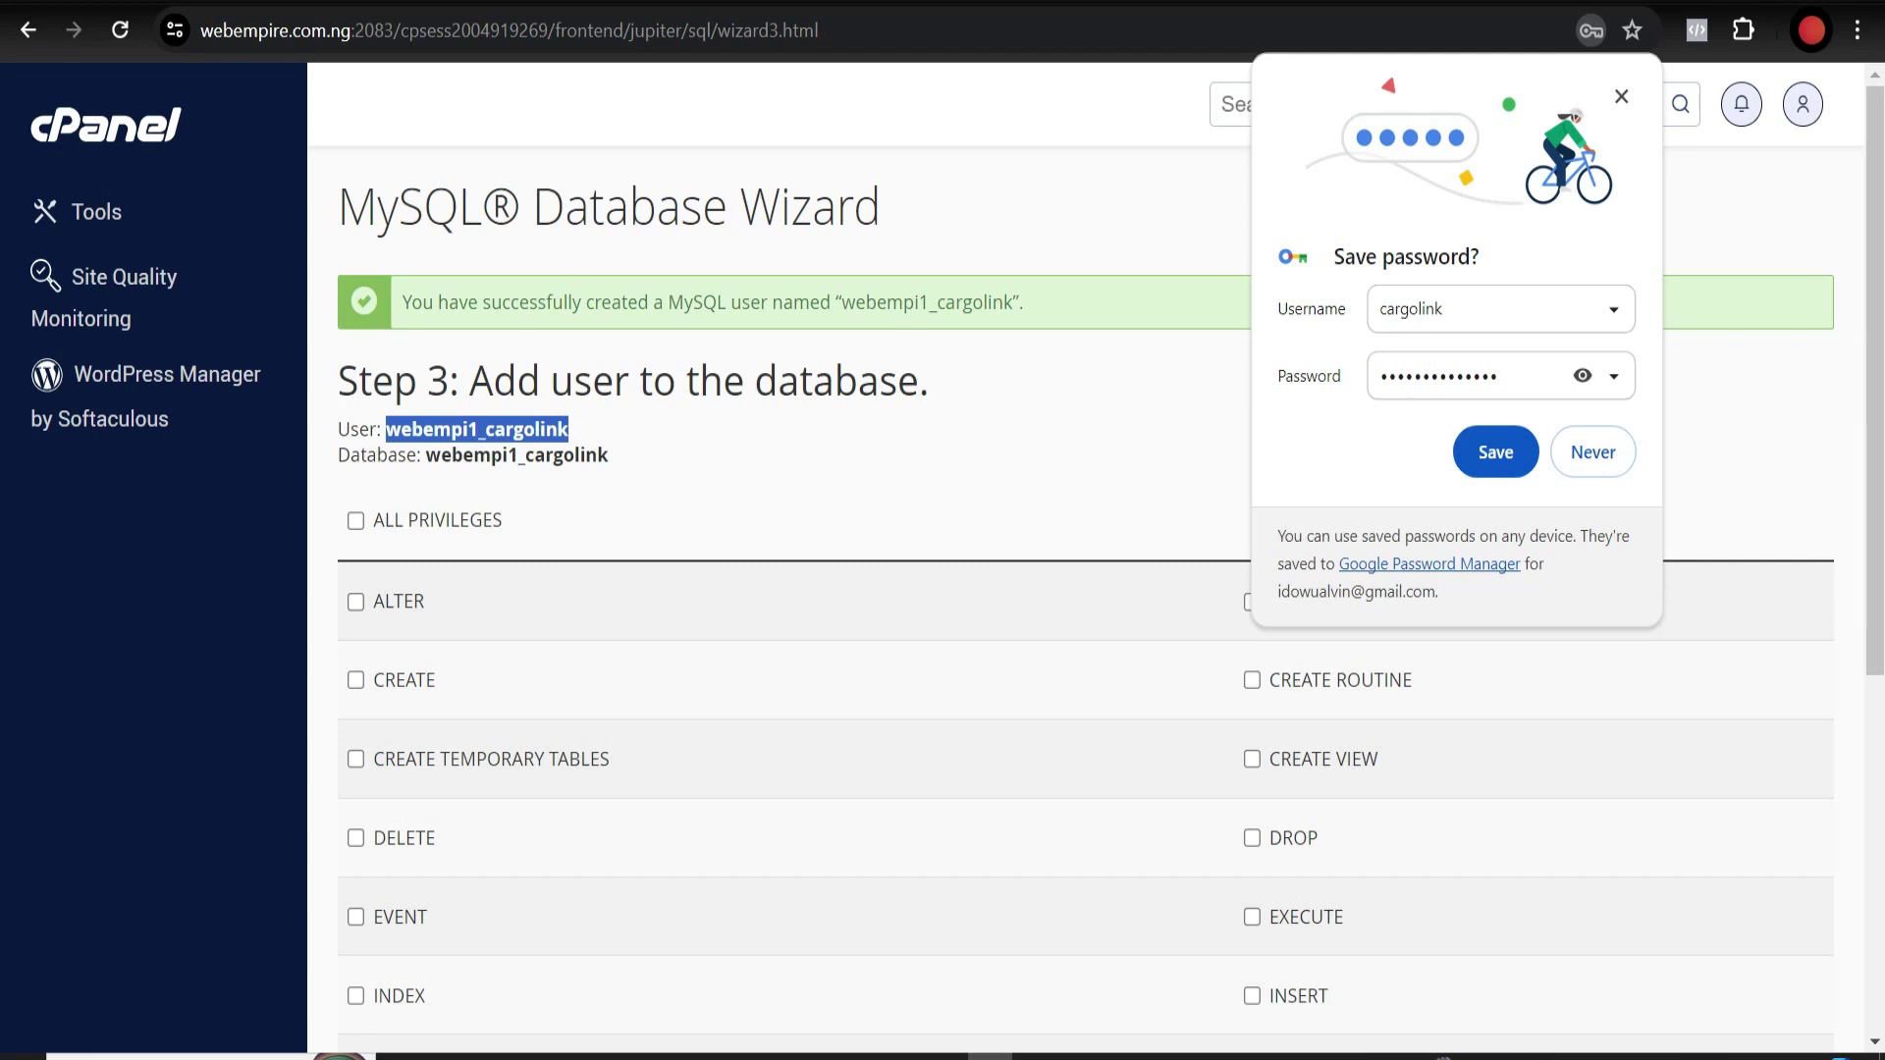
{"action": "key", "text": "ctrl+Tab"}
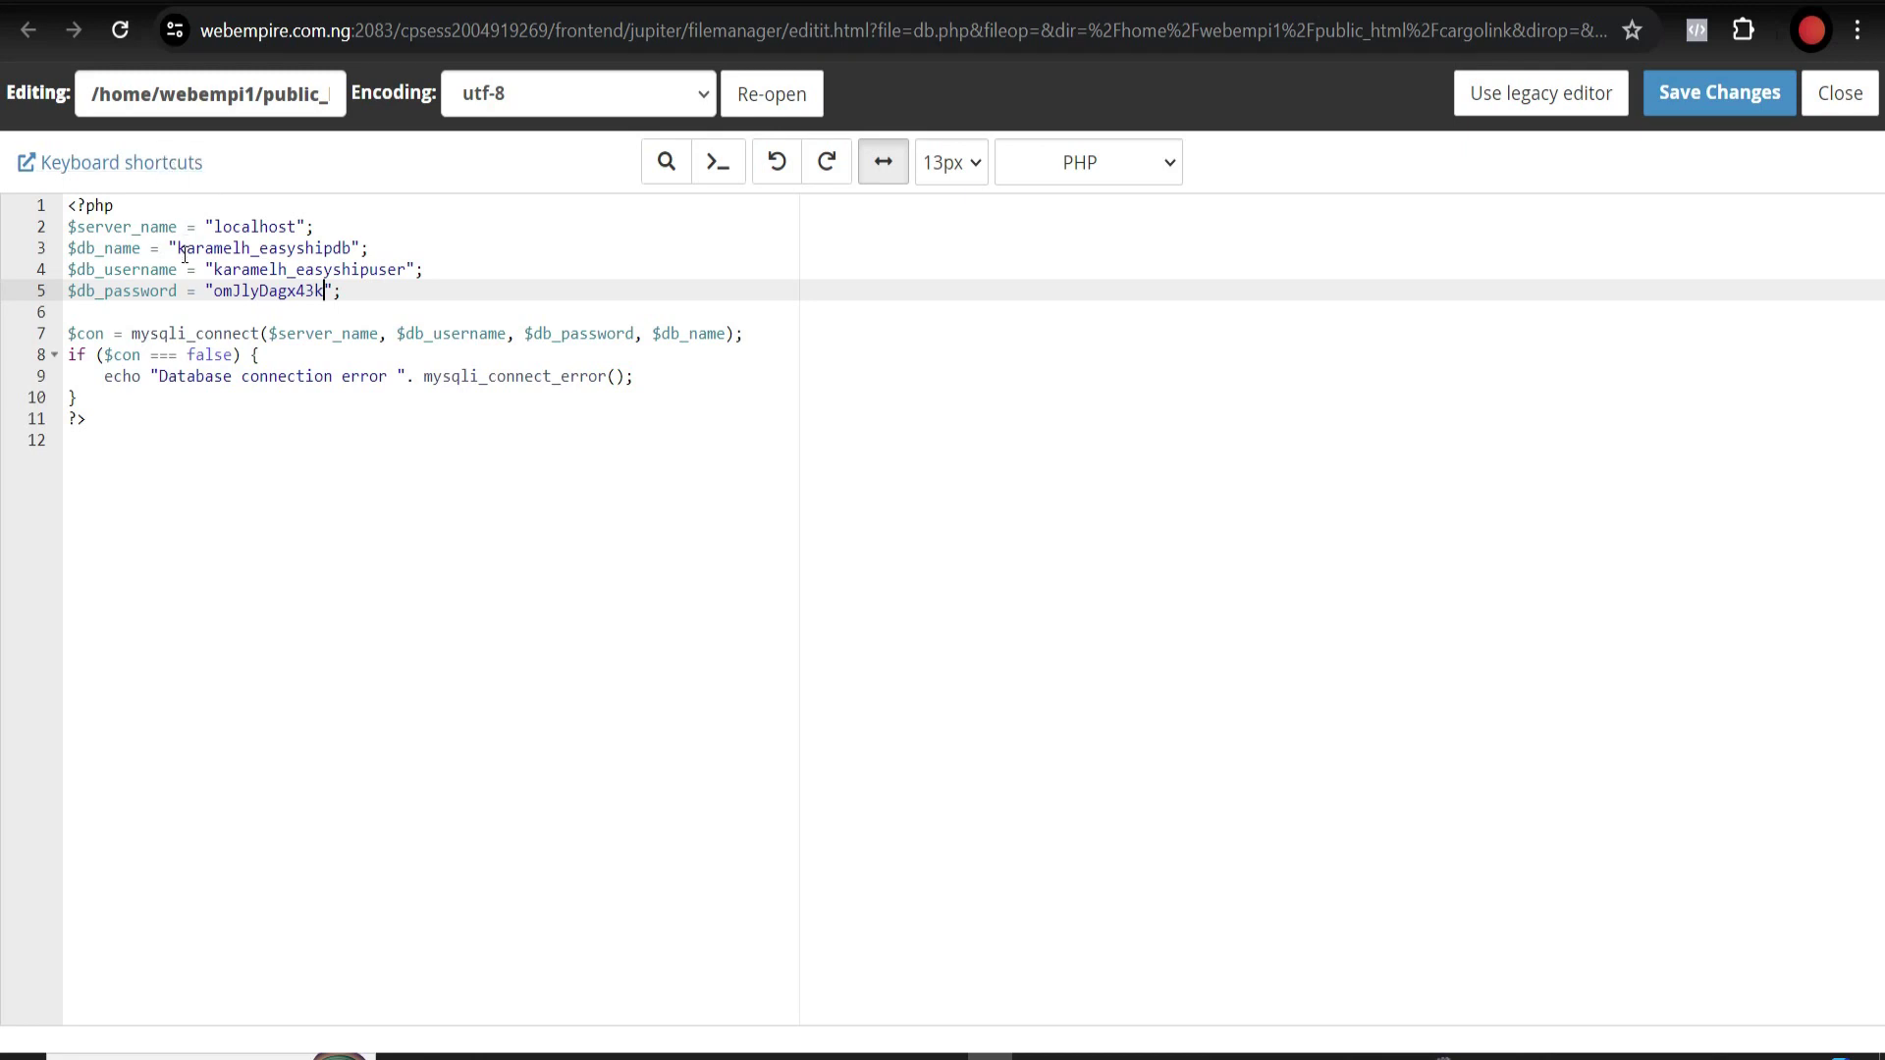
Set $db_username in db.php to webempi1_cargolink.
{"action": "left_click_drag", "start_coordinate": [178, 247], "coordinate": [260, 248]}
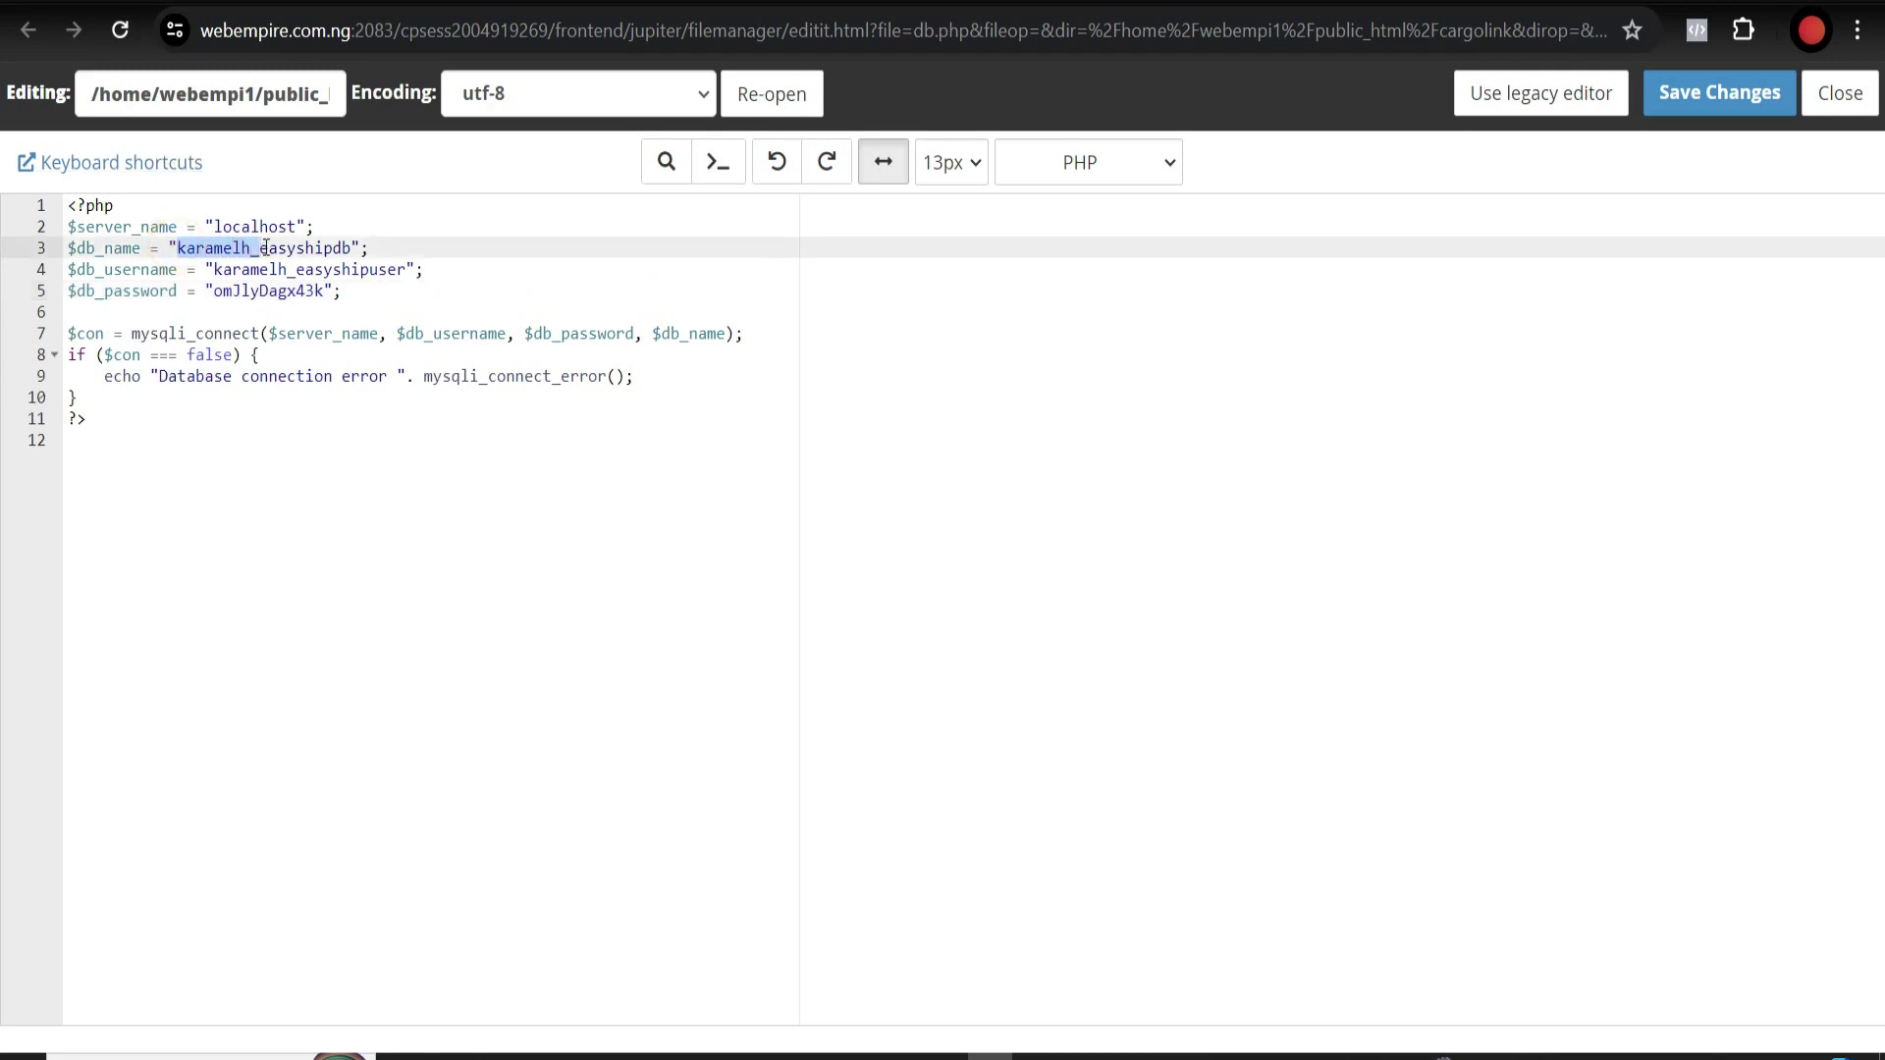
{"action": "left_click", "coordinate": [252, 269]}
{"action": "double_click", "coordinate": [252, 269]}
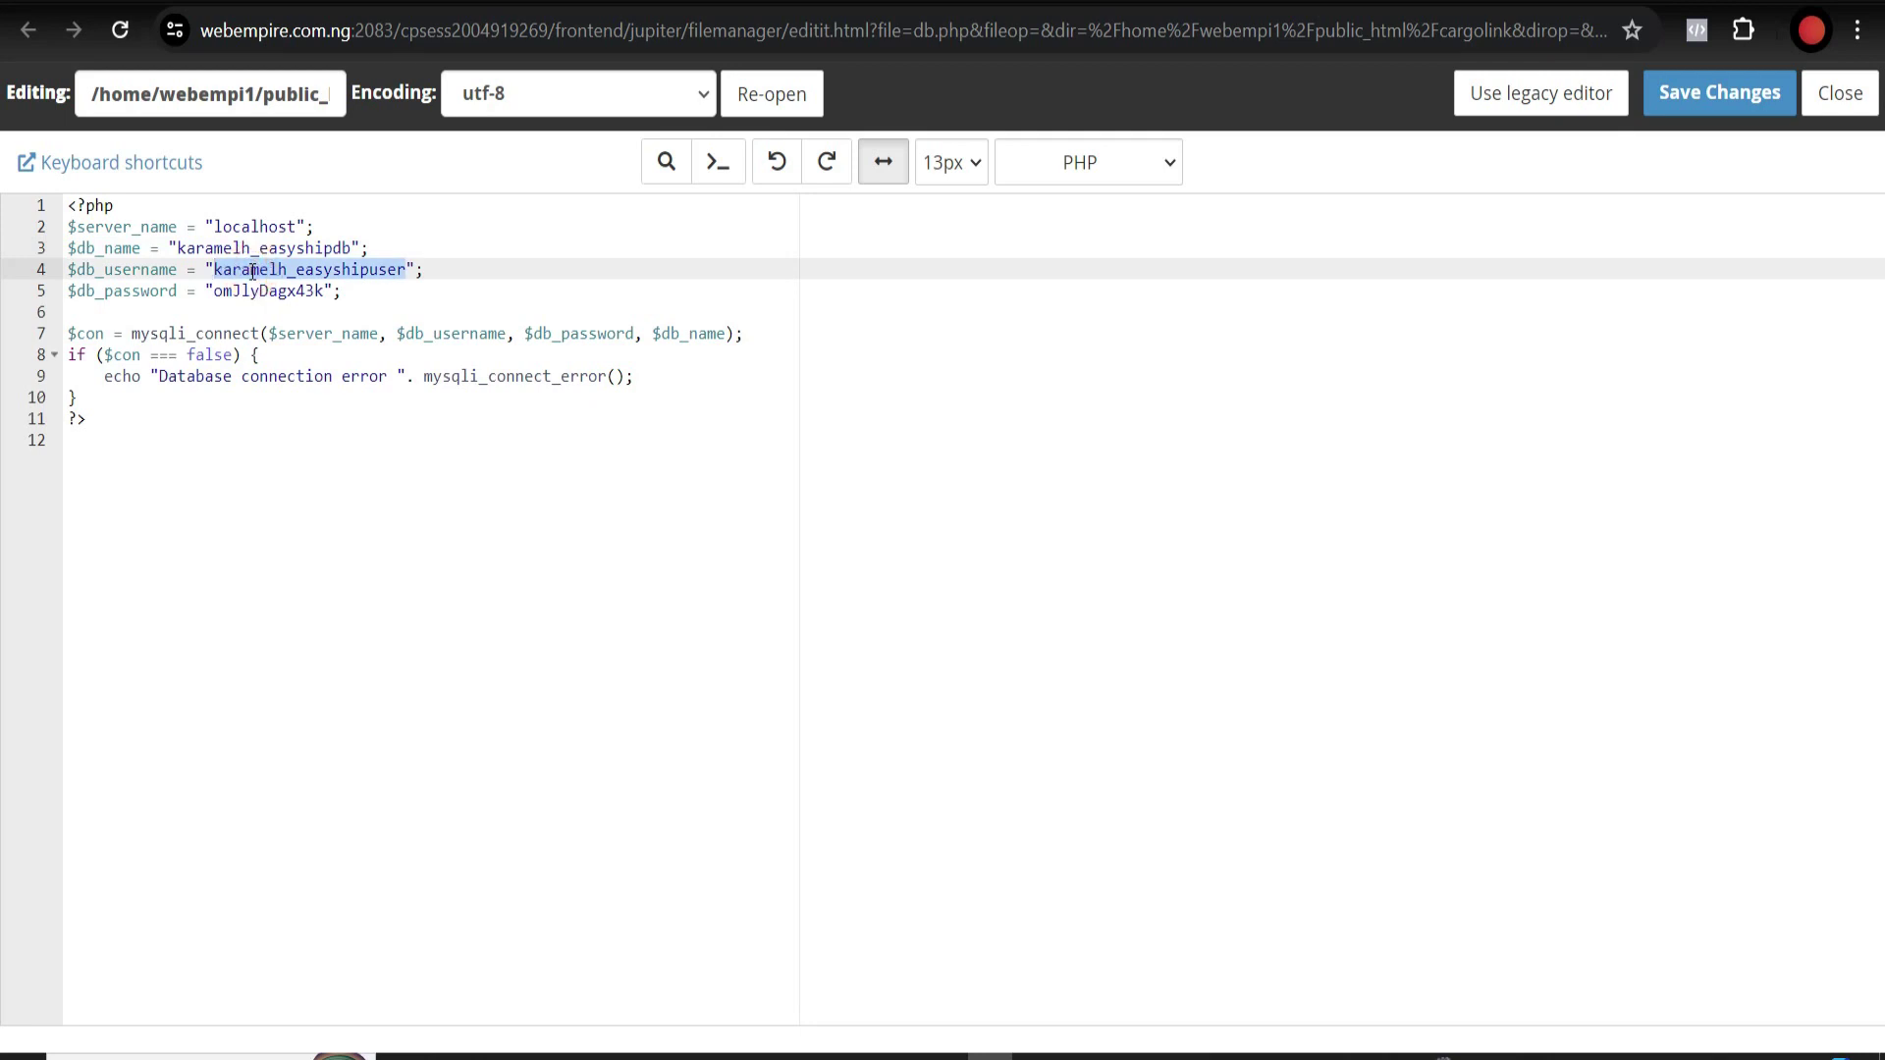
{"action": "key", "text": "ctrl+v"}
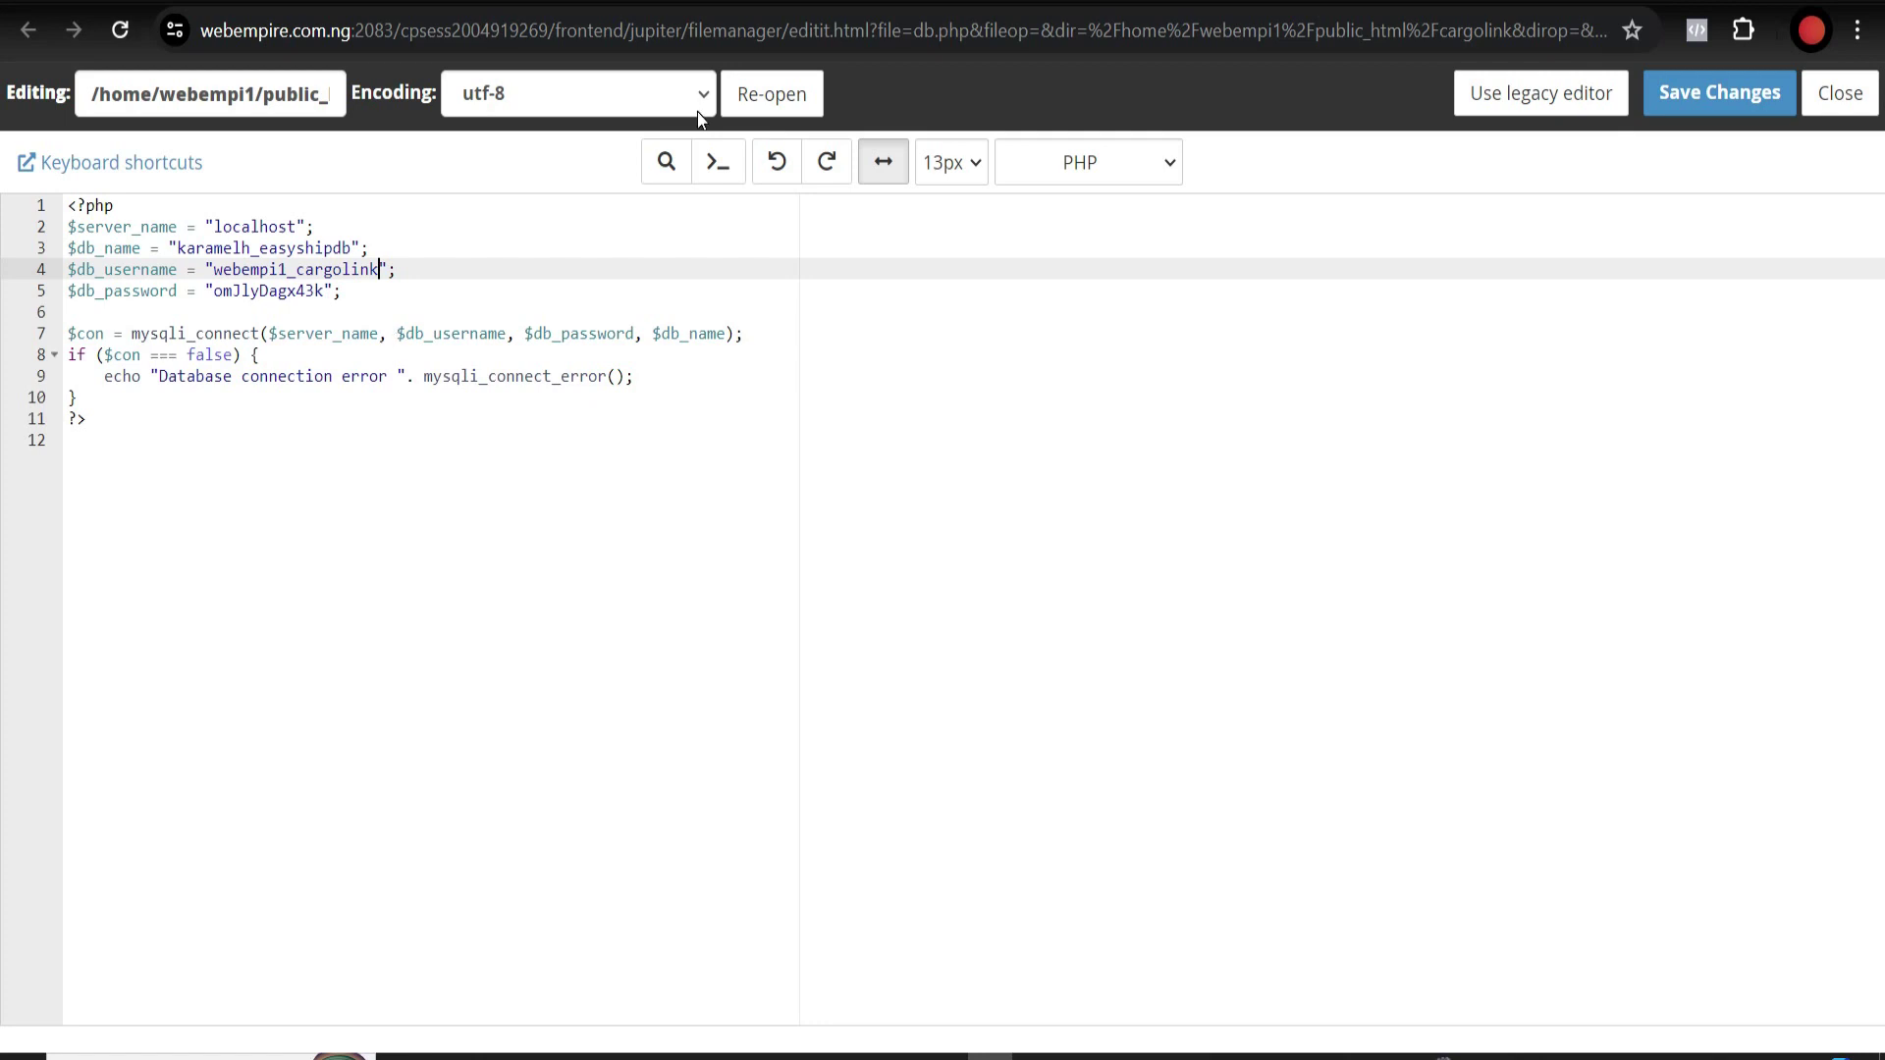
Replace $db_name karamelh_easyshipdb with webempi1_cargolink copied from the wizard, and save db.php.
{"action": "key", "text": "ctrl+Tab"}
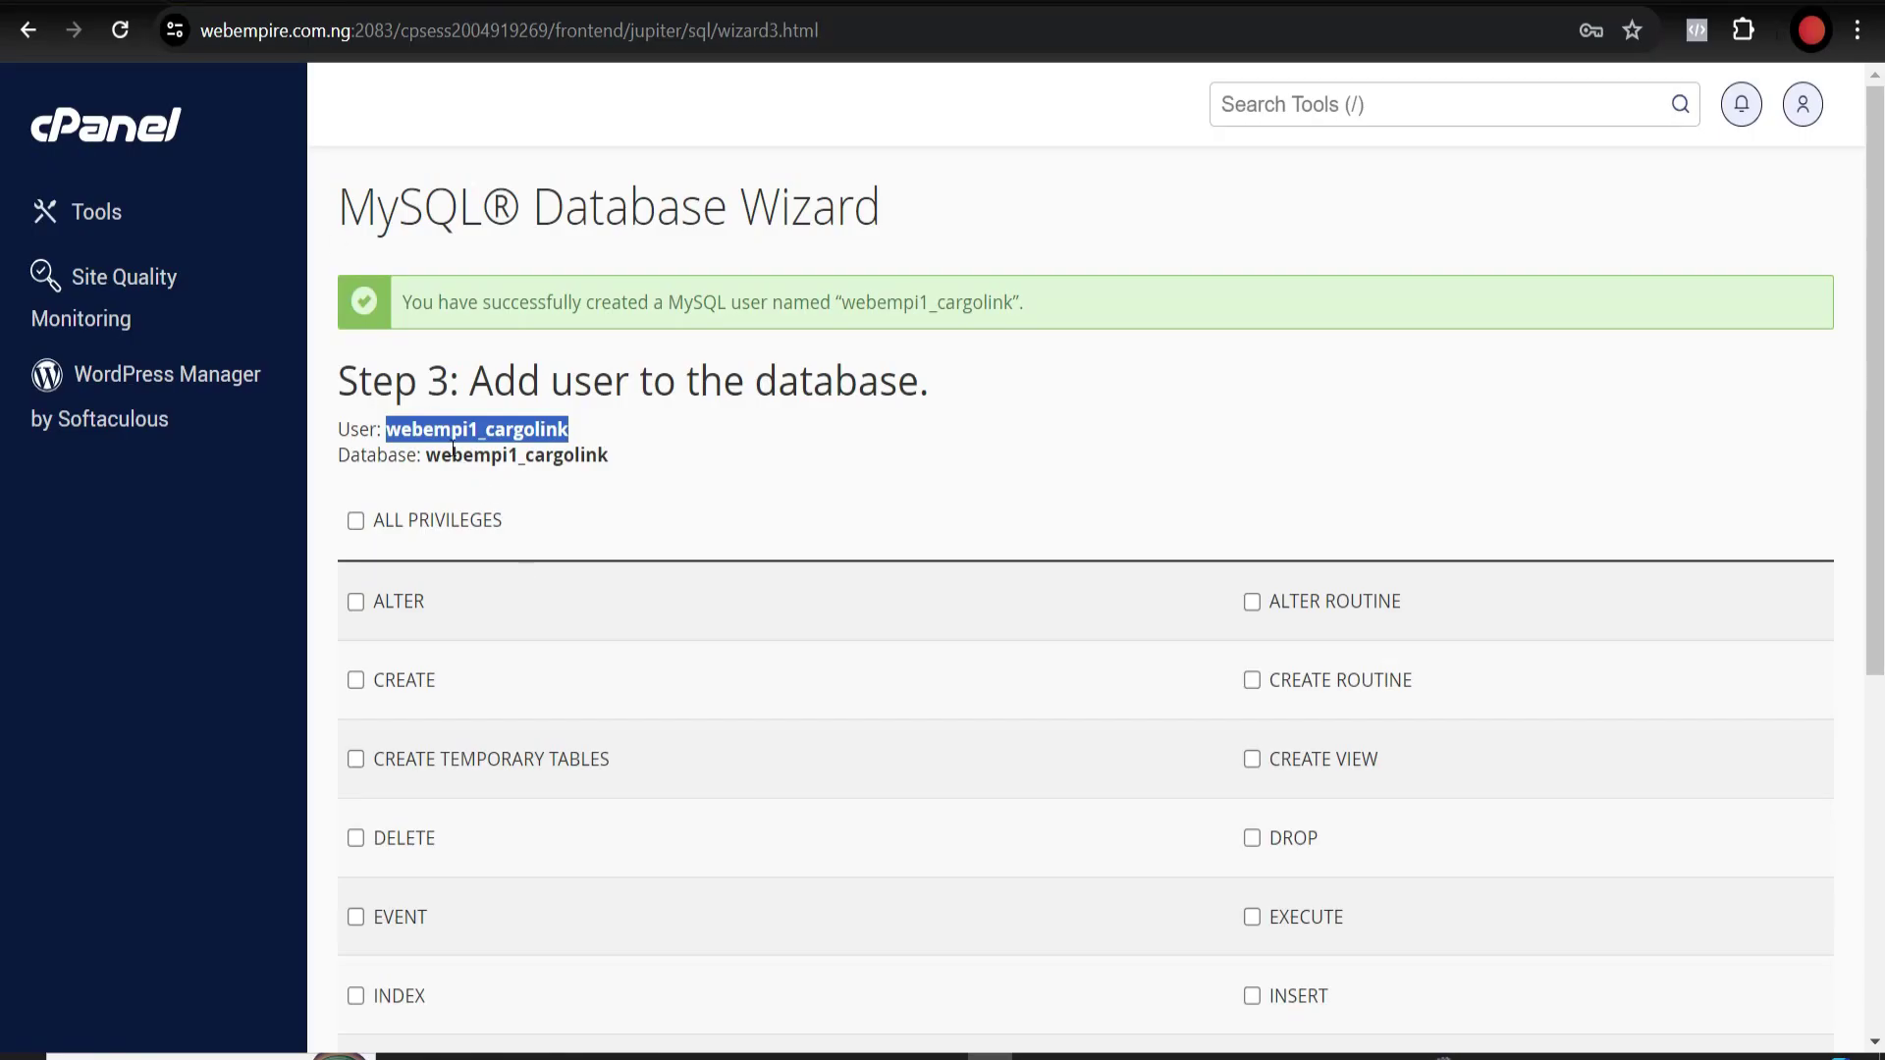
{"action": "left_click", "coordinate": [428, 454]}
{"action": "left_click_drag", "start_coordinate": [428, 457], "coordinate": [609, 459]}
{"action": "key", "text": "ctrl+c"}
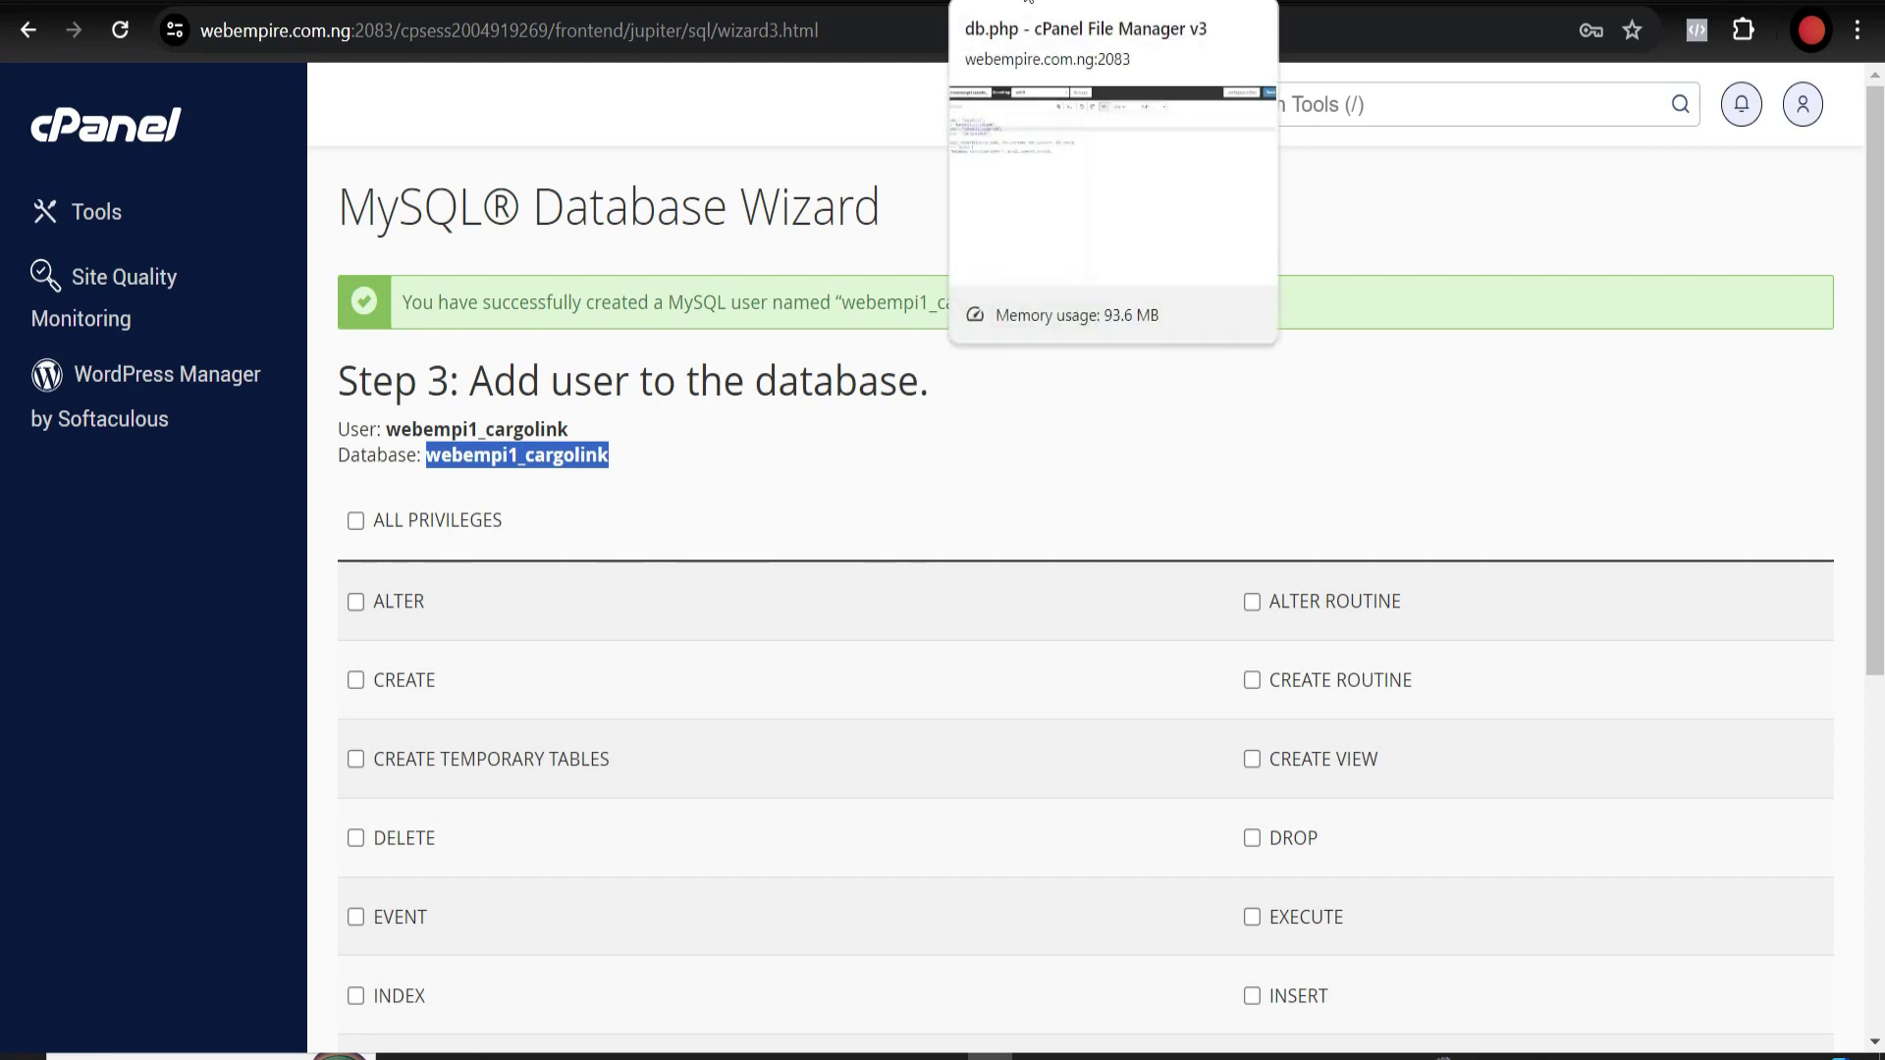
{"action": "key", "text": "ctrl+Tab"}
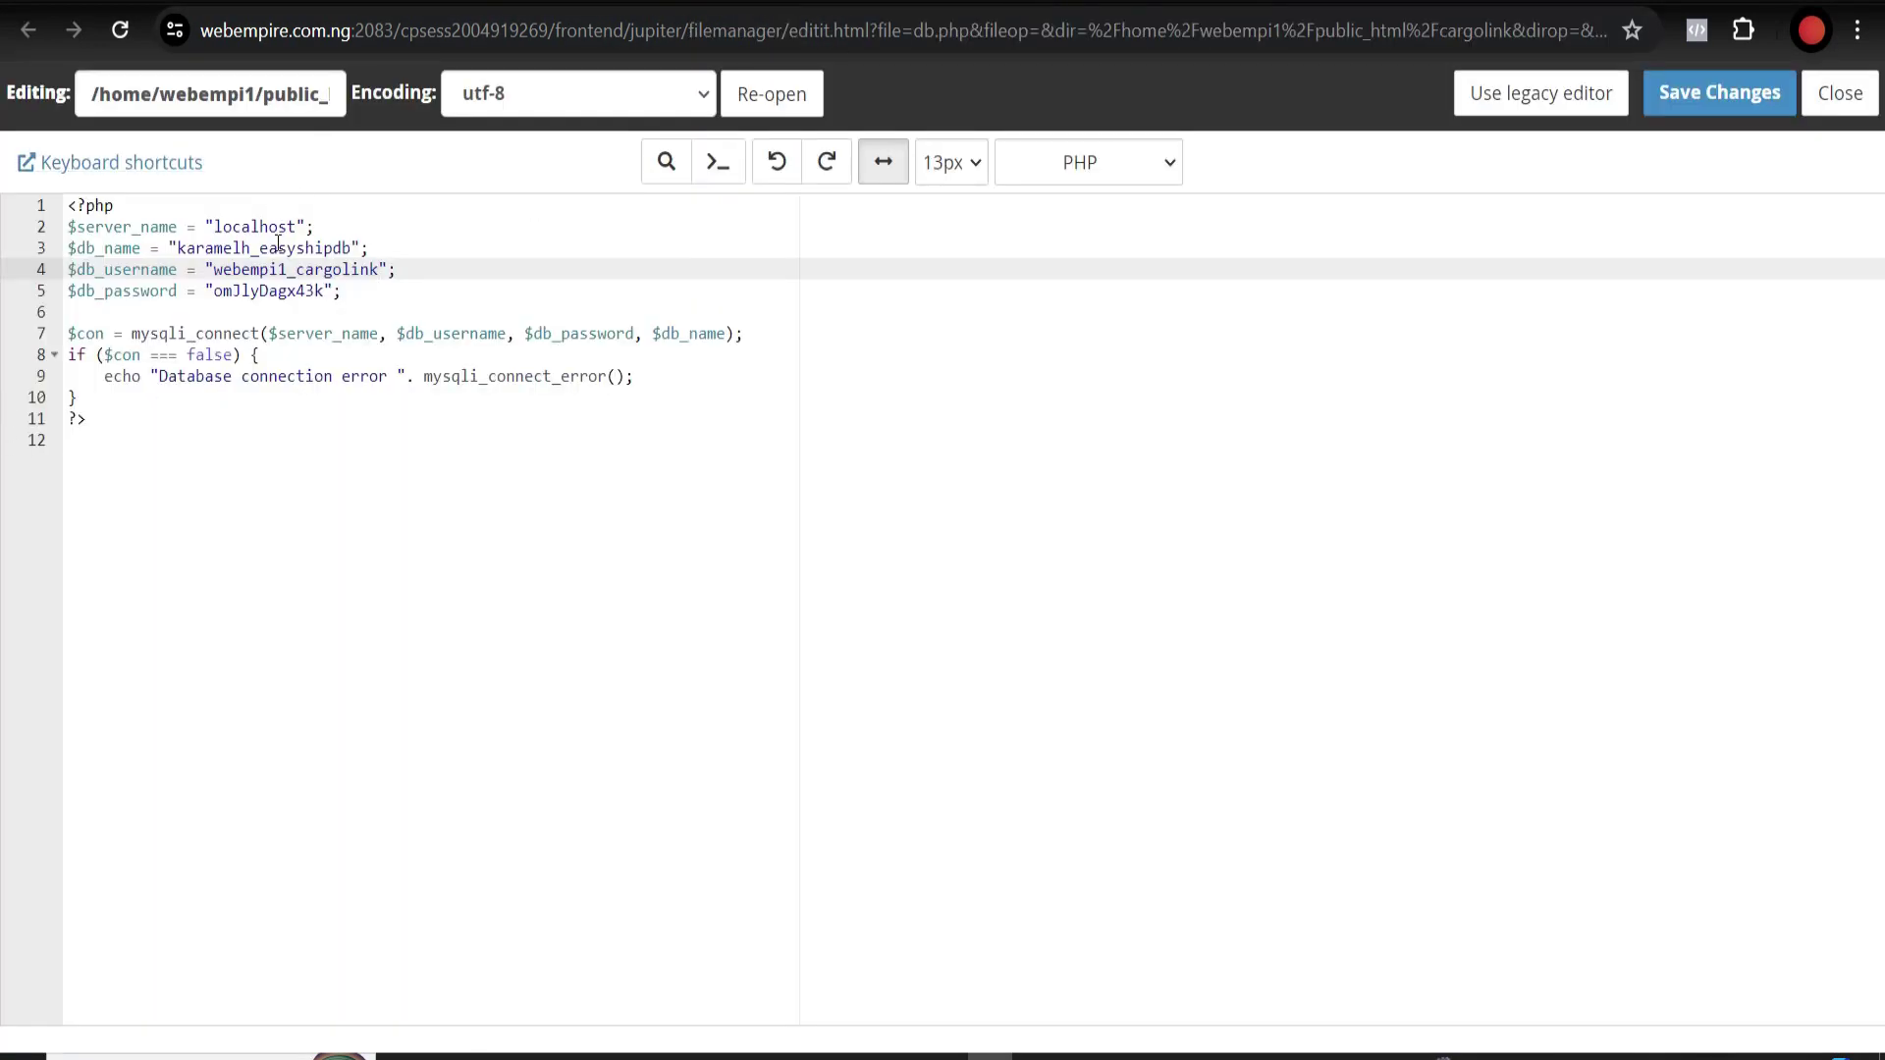
{"action": "double_click", "coordinate": [277, 246]}
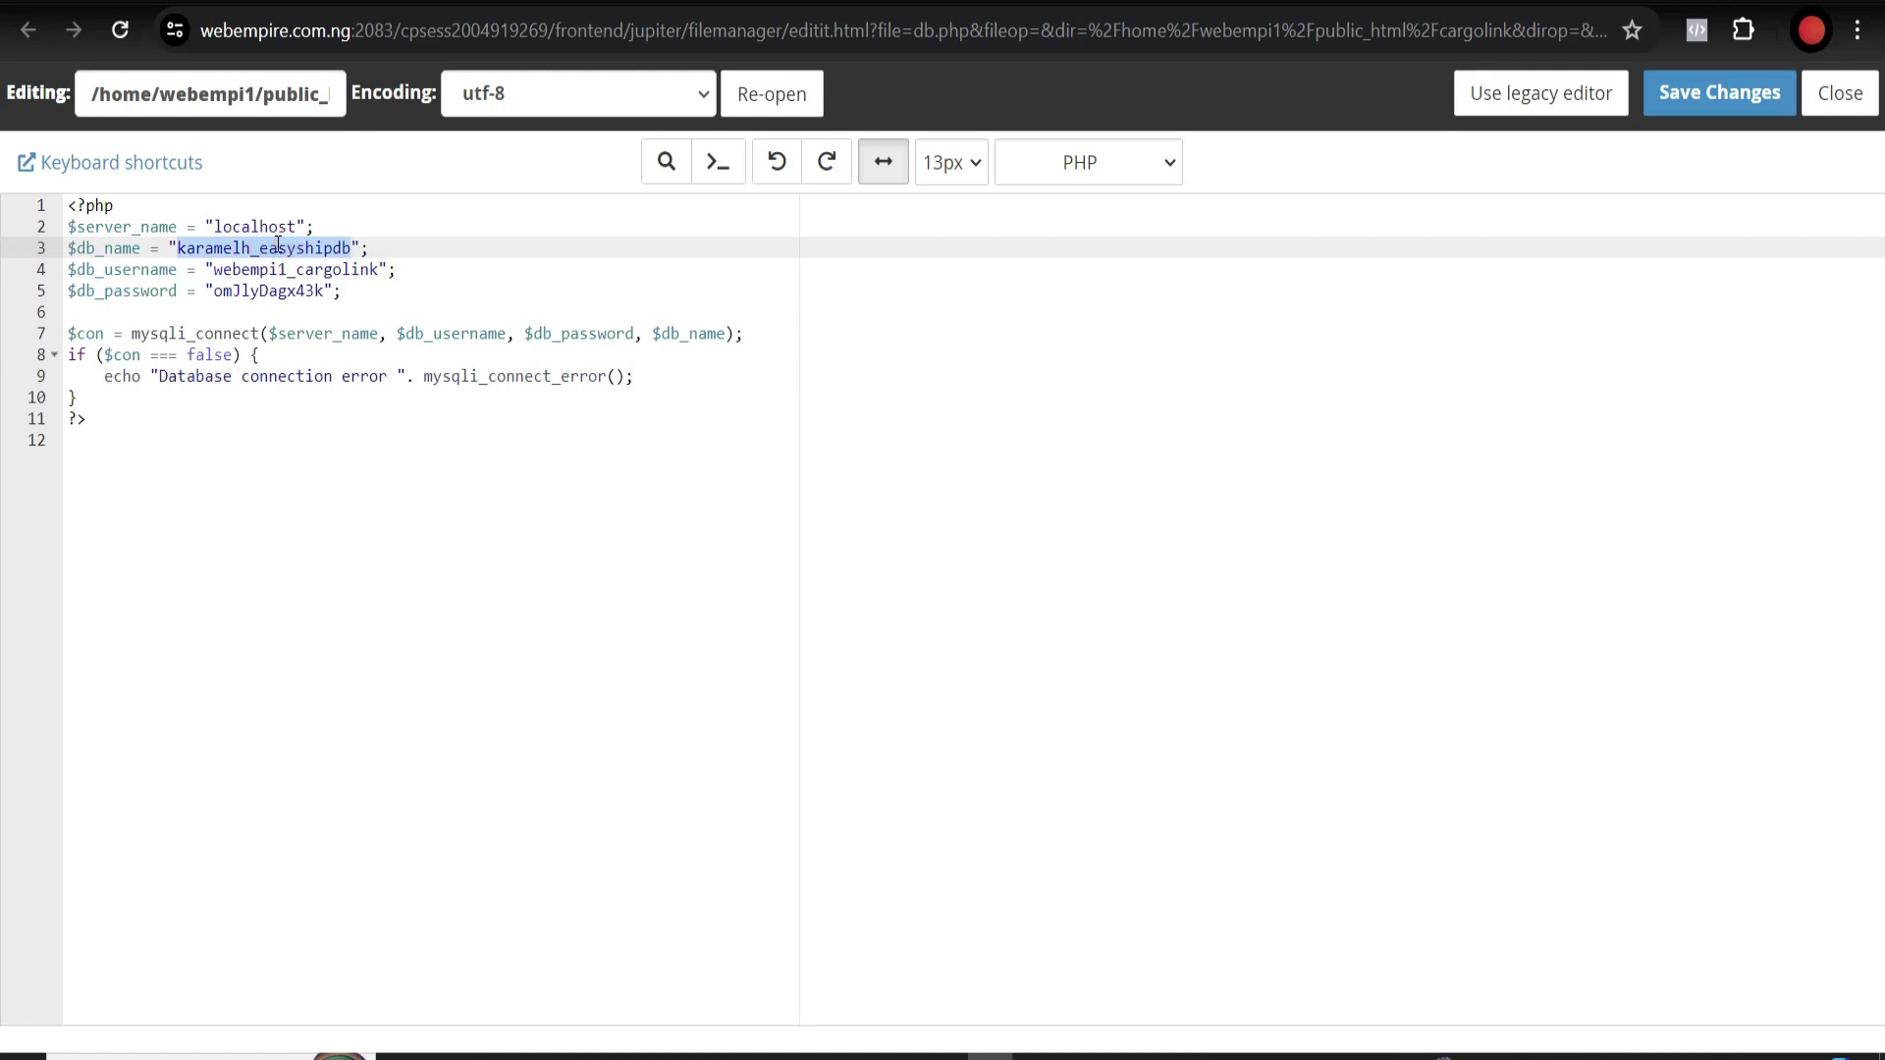
{"action": "key", "text": "ctrl+v"}
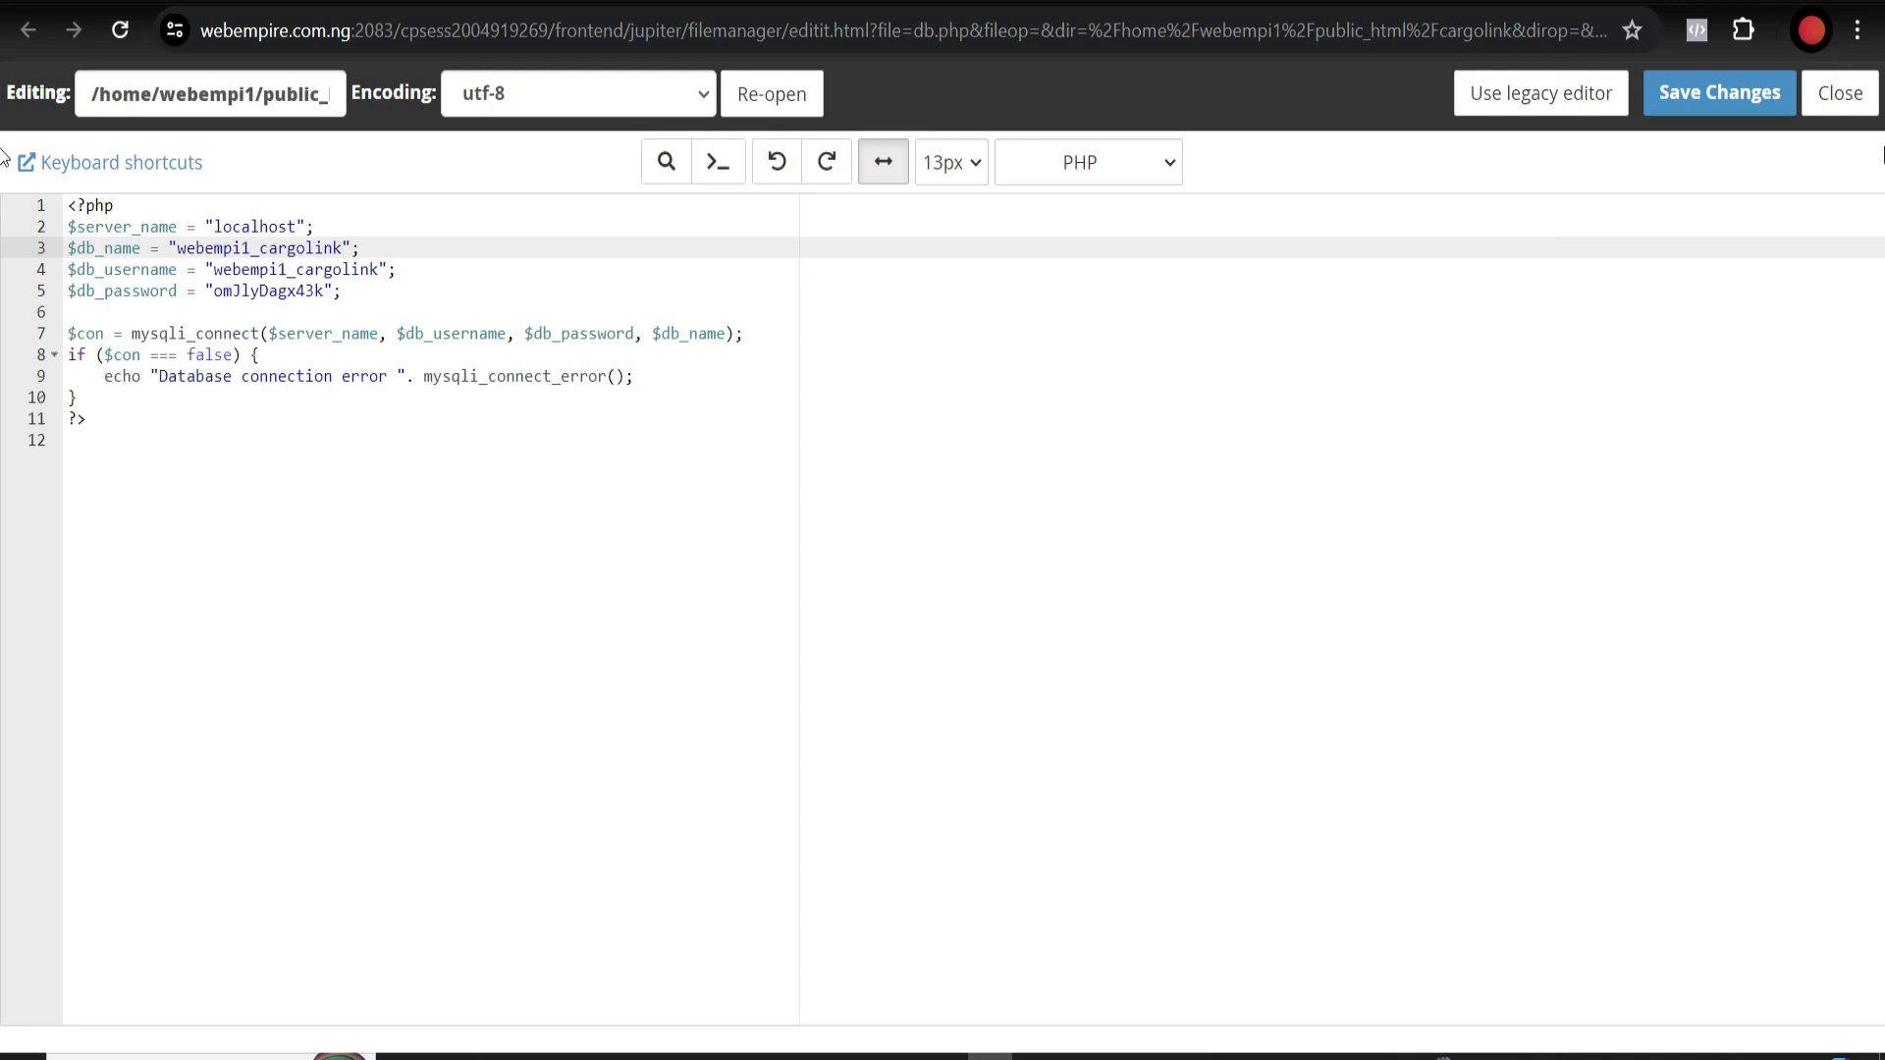
{"action": "left_click", "coordinate": [1731, 106]}
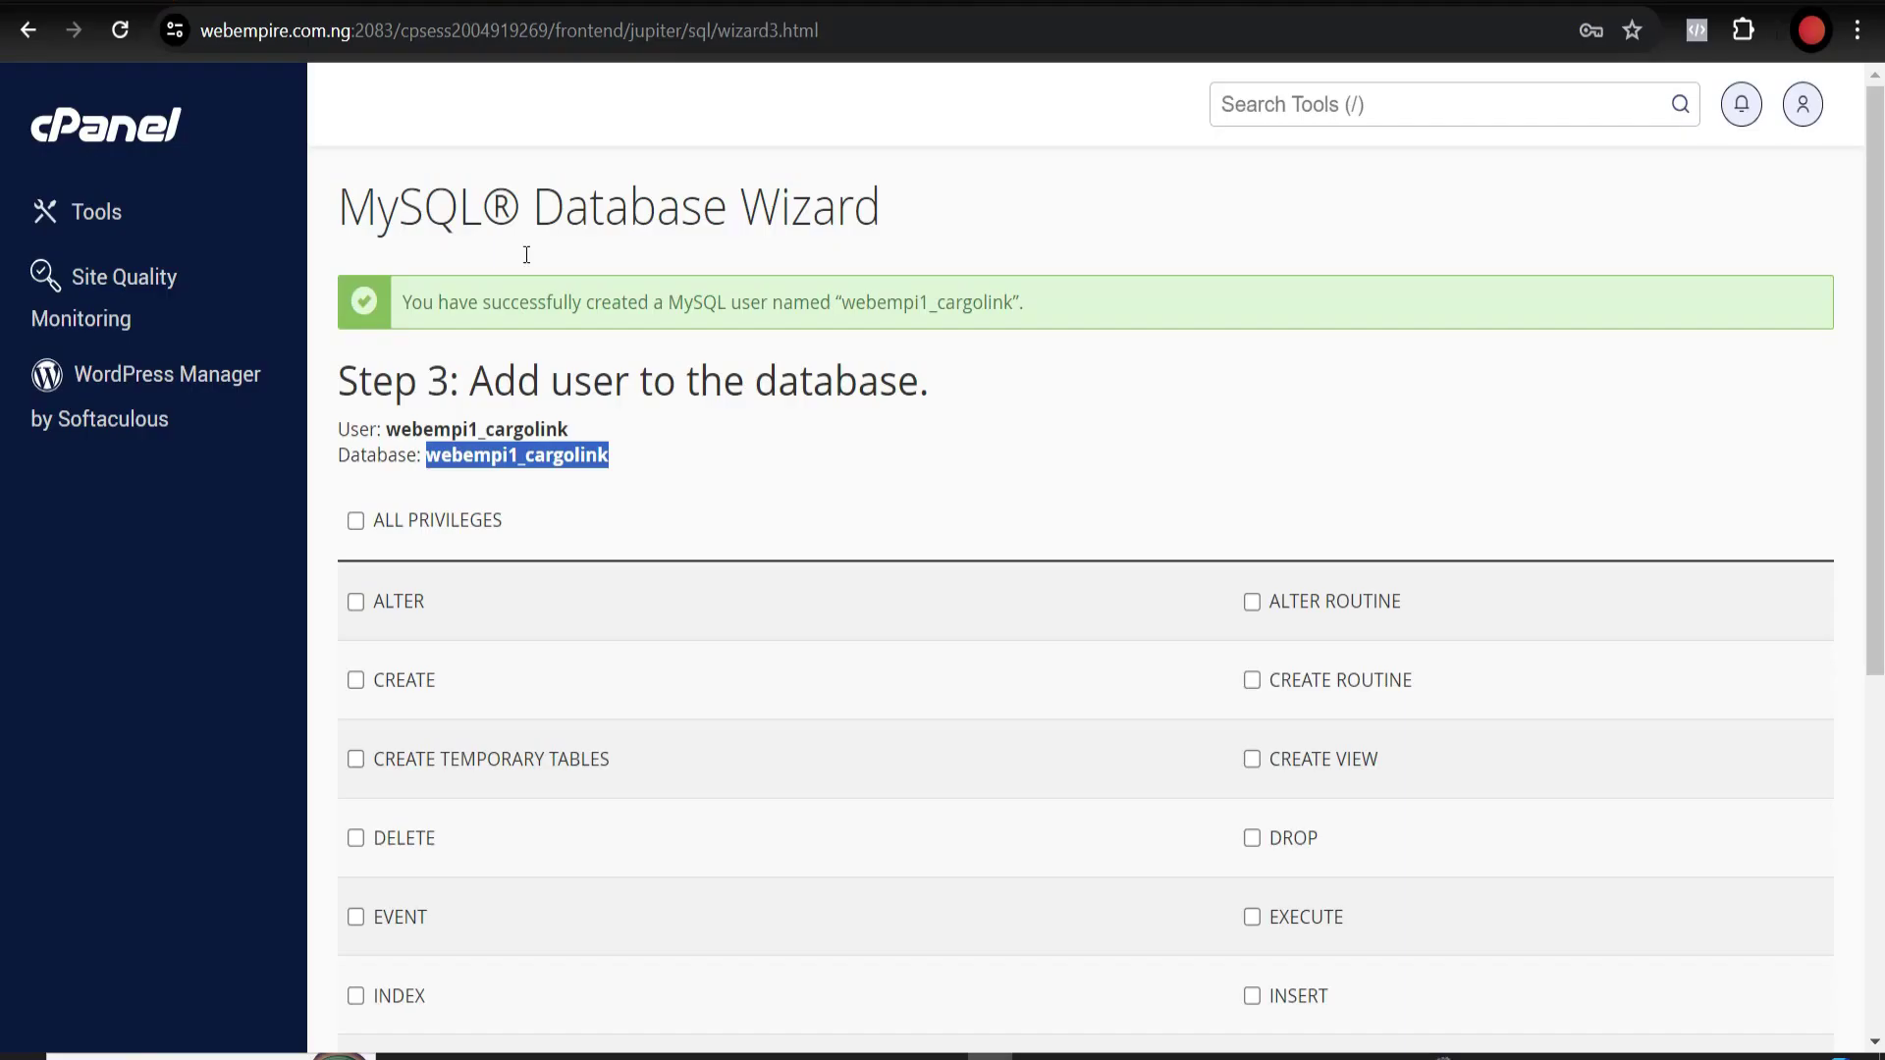
Grant webempi1_cargolink ALL PRIVILEGES on database webempi1_cargolink and finish the wizard.
{"action": "left_click", "coordinate": [357, 523]}
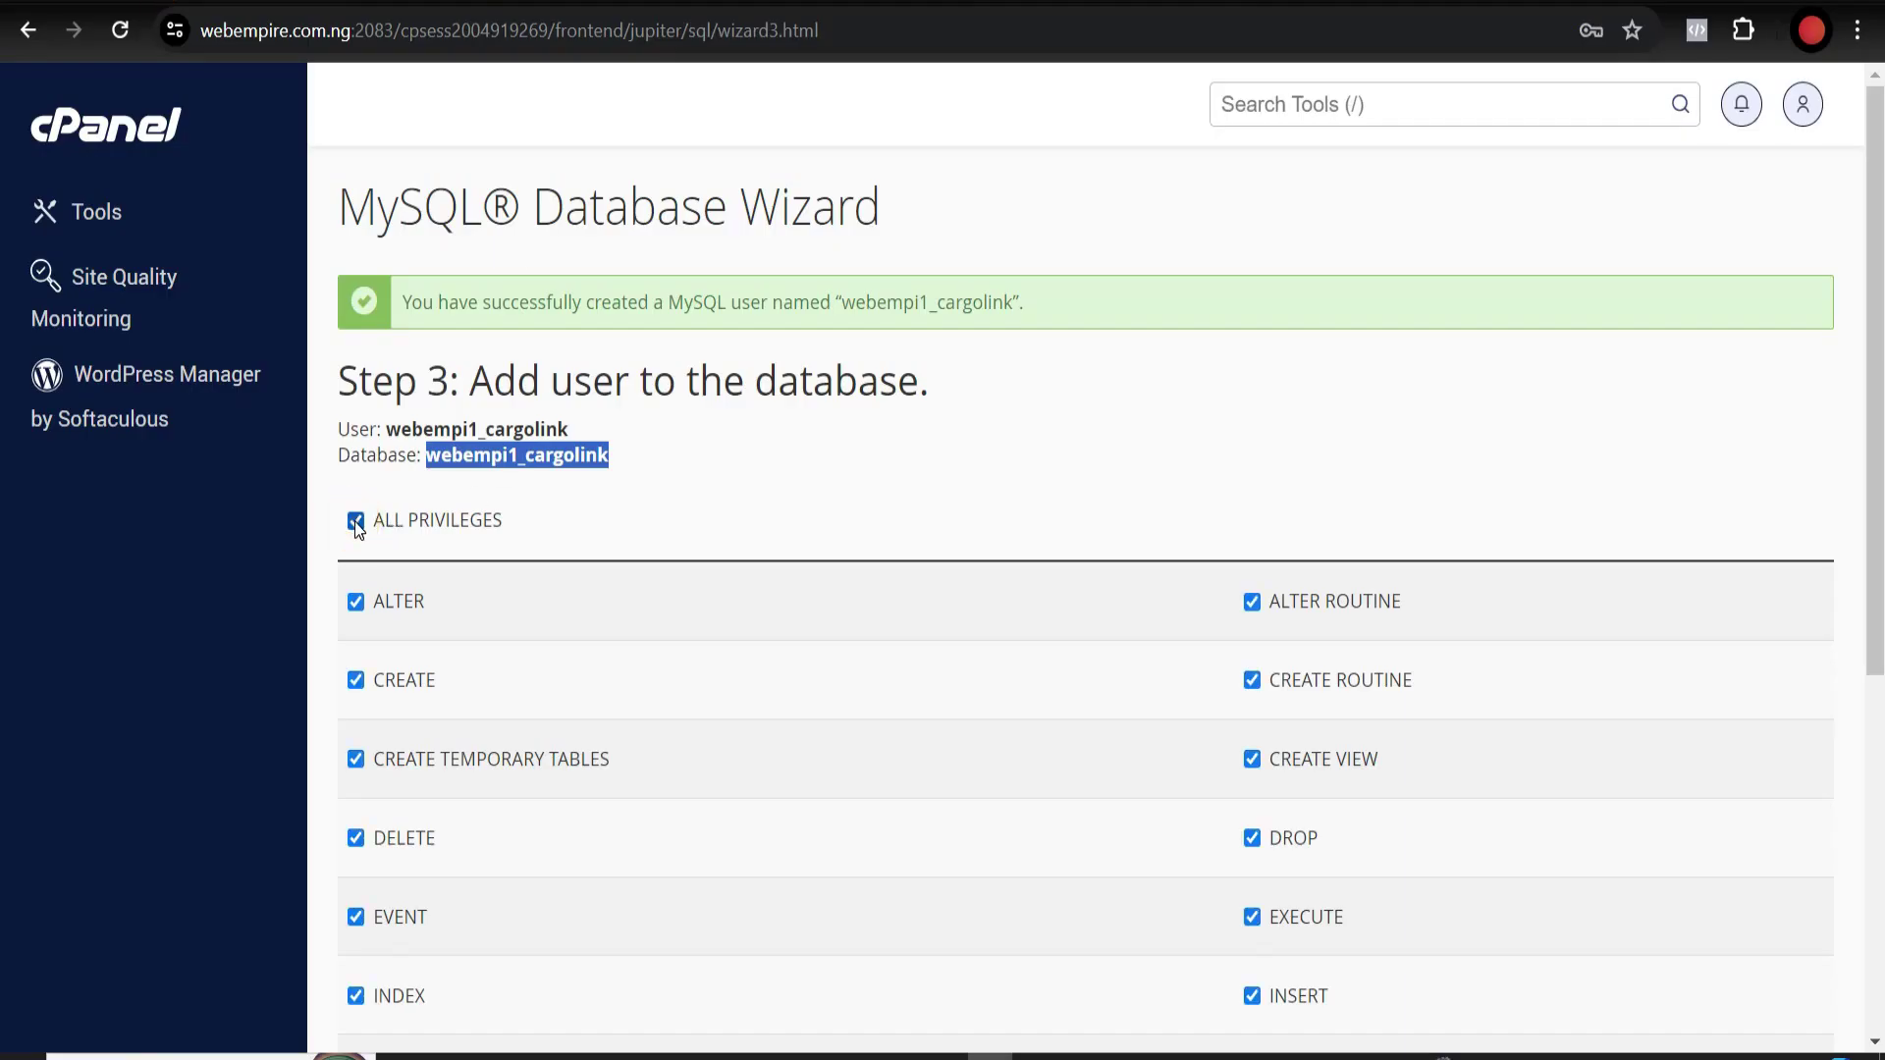
{"action": "scroll", "coordinate": [355, 521], "scroll_direction": "down", "scroll_amount": 6}
{"action": "scroll", "coordinate": [355, 521], "scroll_direction": "up", "scroll_amount": 3}
{"action": "scroll", "coordinate": [356, 522], "scroll_direction": "up", "scroll_amount": 2}
{"action": "scroll", "coordinate": [355, 522], "scroll_direction": "down", "scroll_amount": 5}
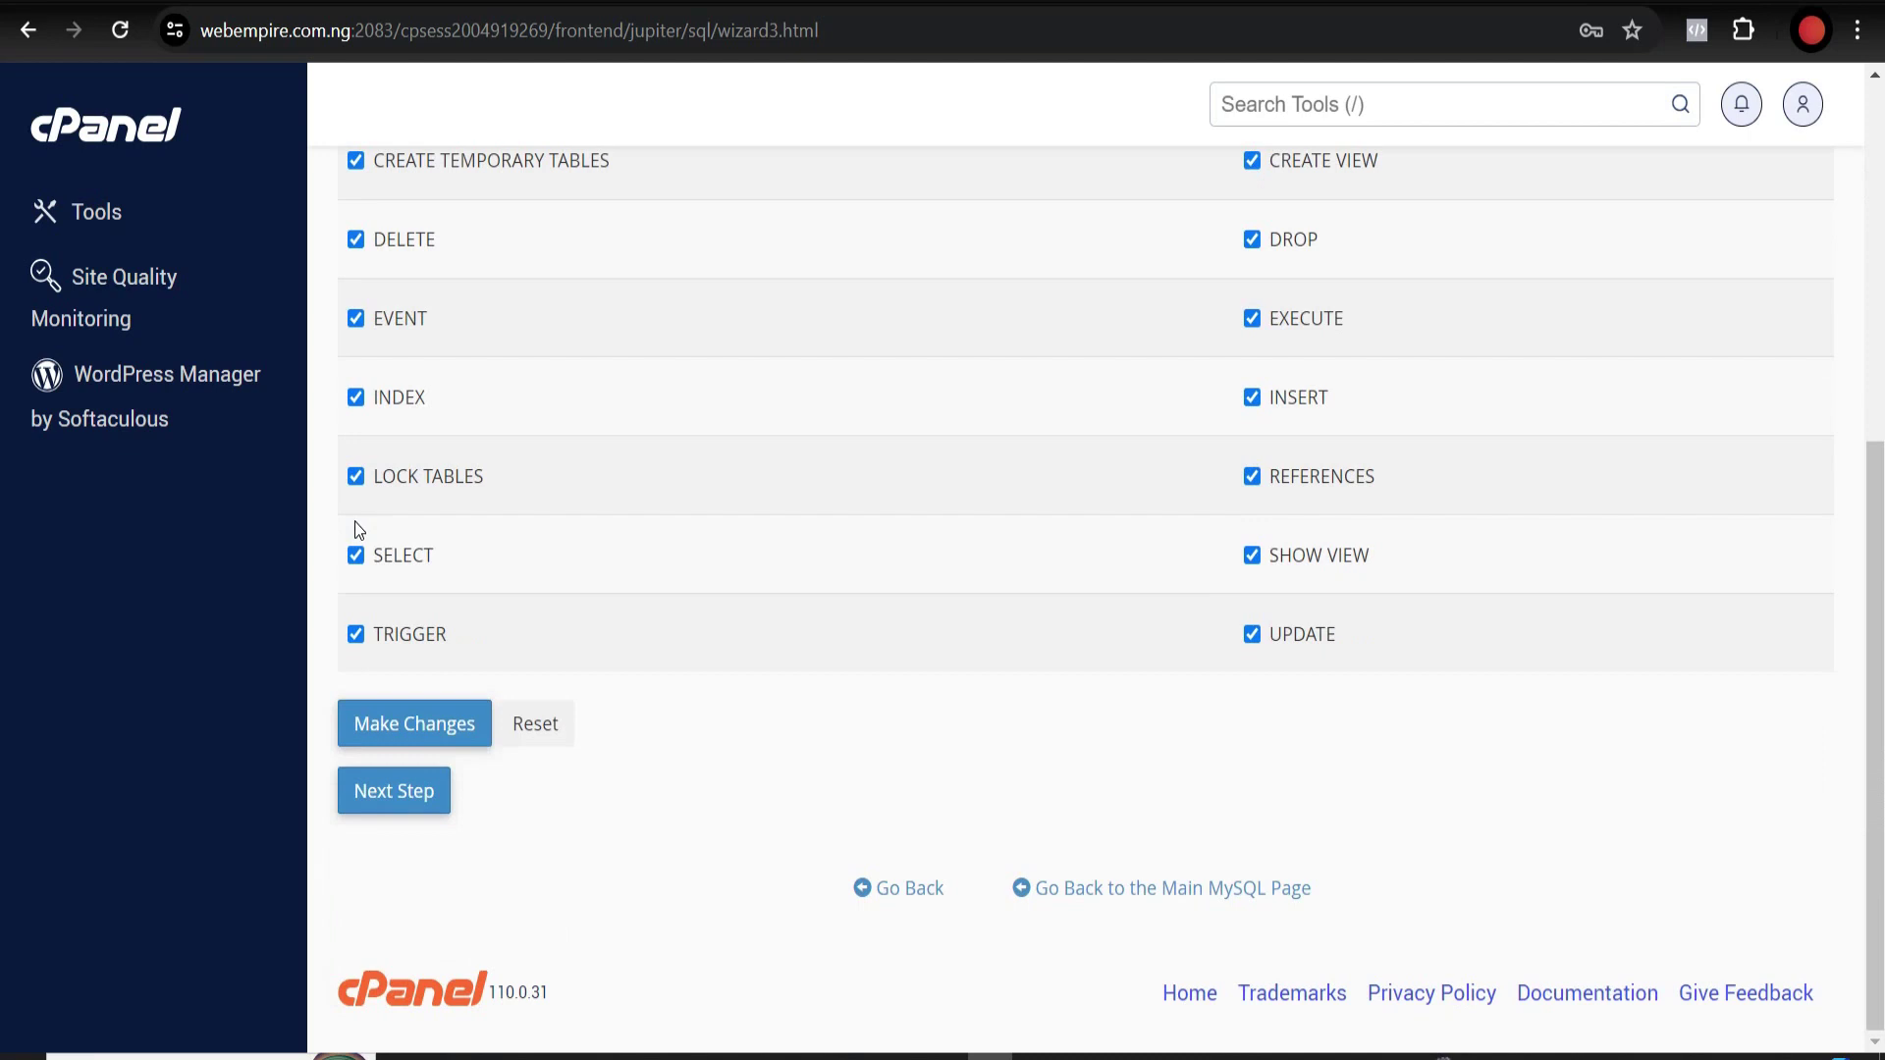
{"action": "left_click", "coordinate": [397, 790]}
{"action": "left_click", "coordinate": [395, 788]}
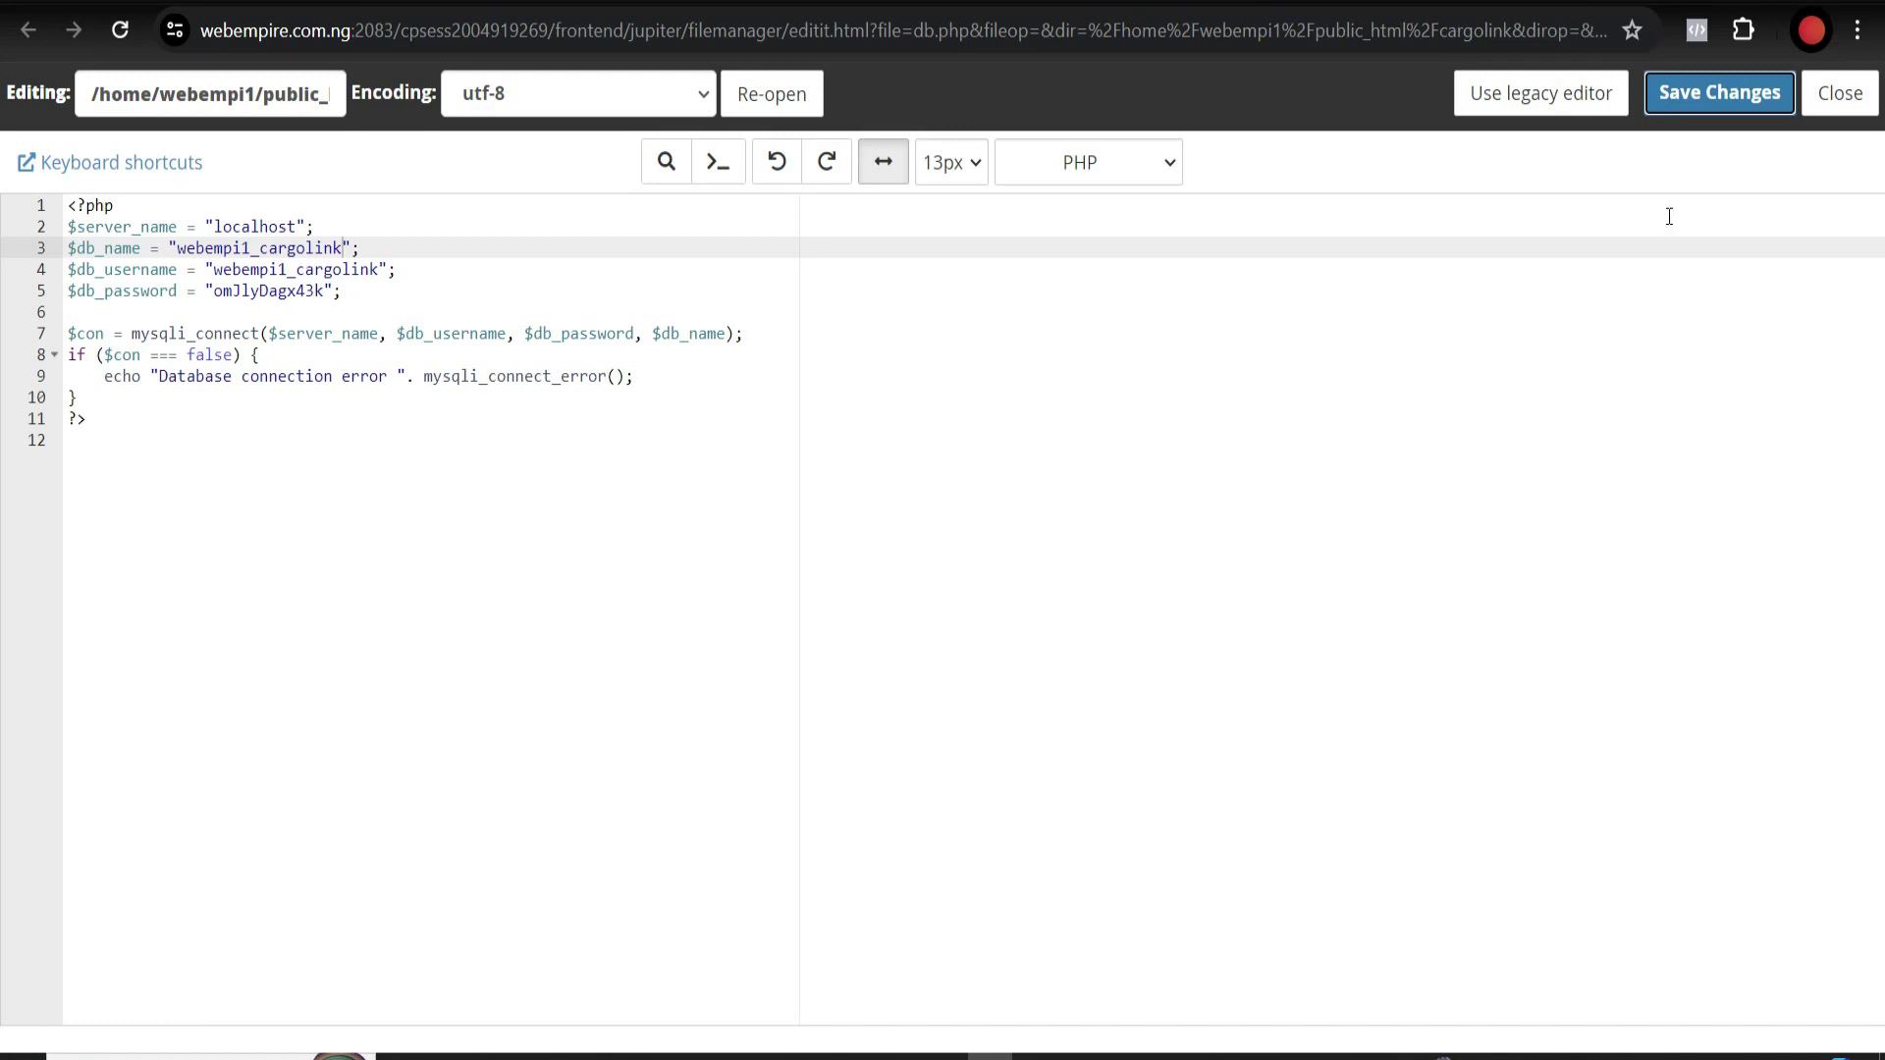
{"action": "left_click", "coordinate": [1740, 102]}
{"action": "double_click", "coordinate": [256, 249]}
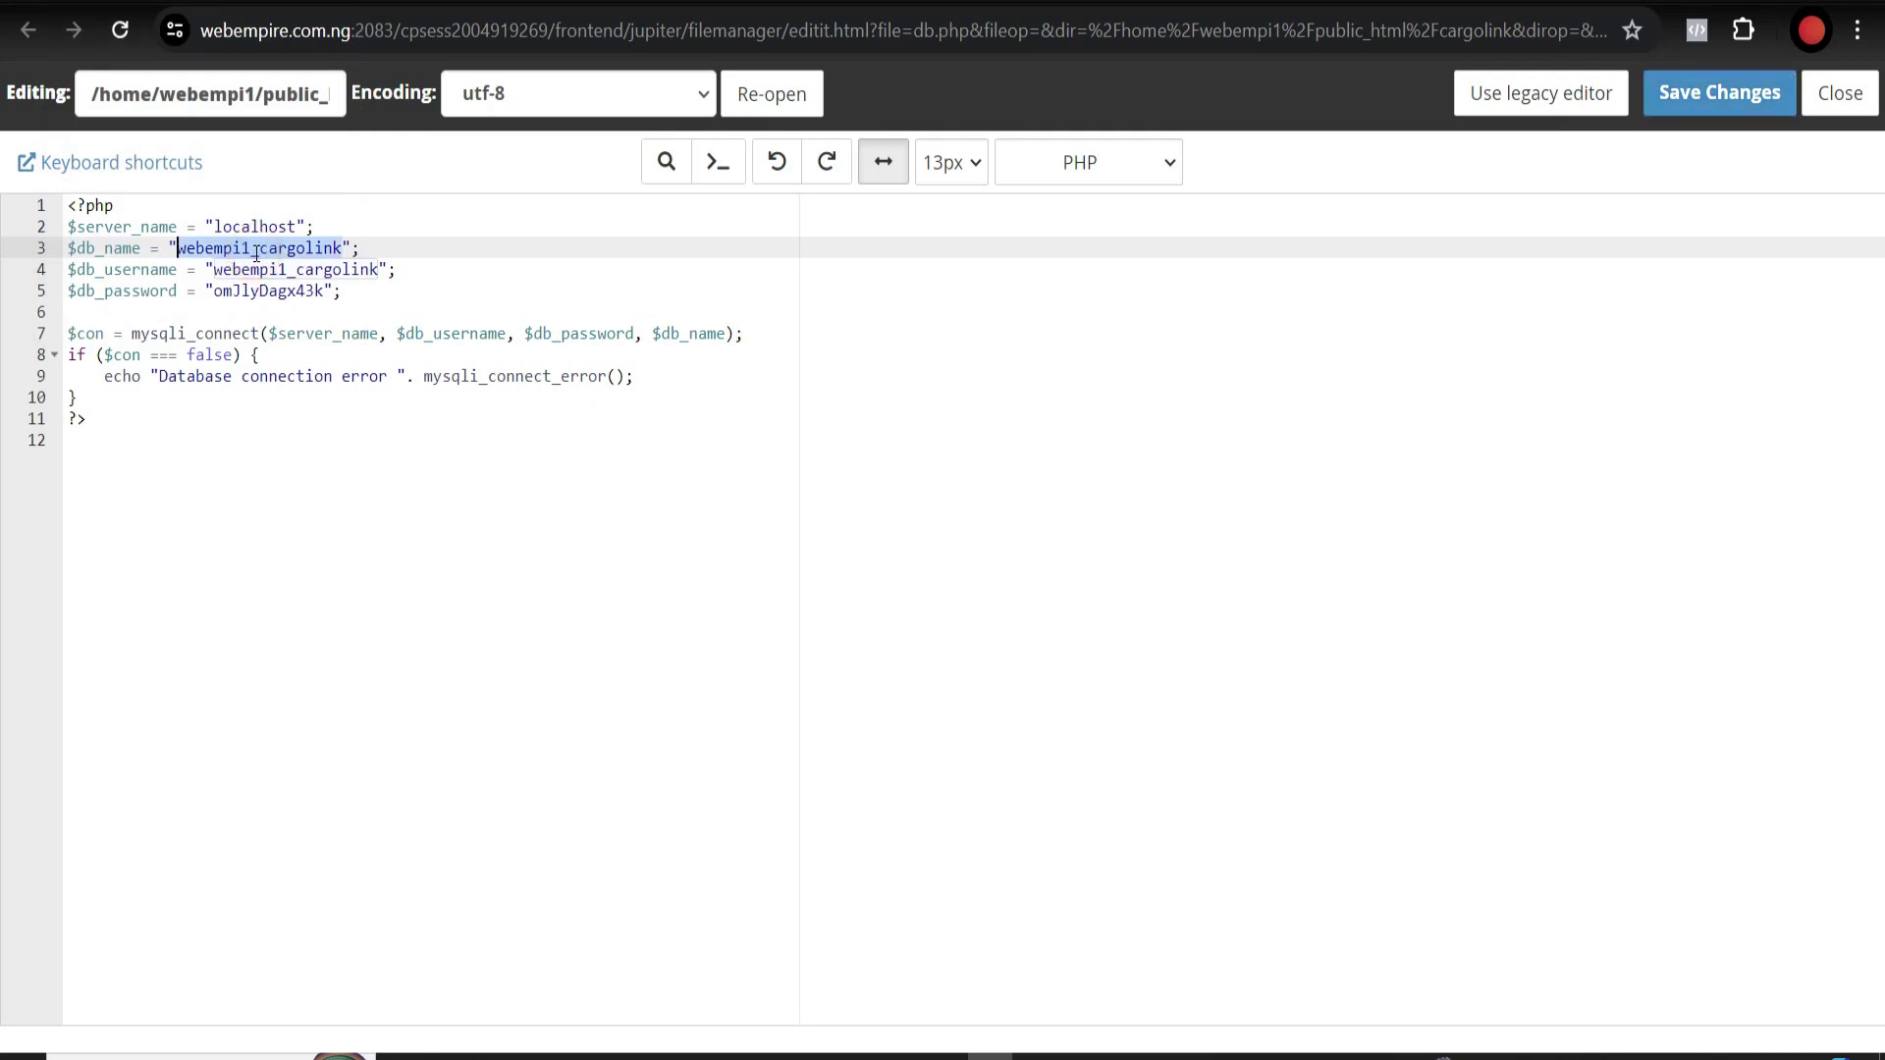
{"action": "key", "text": "ctrl+v"}
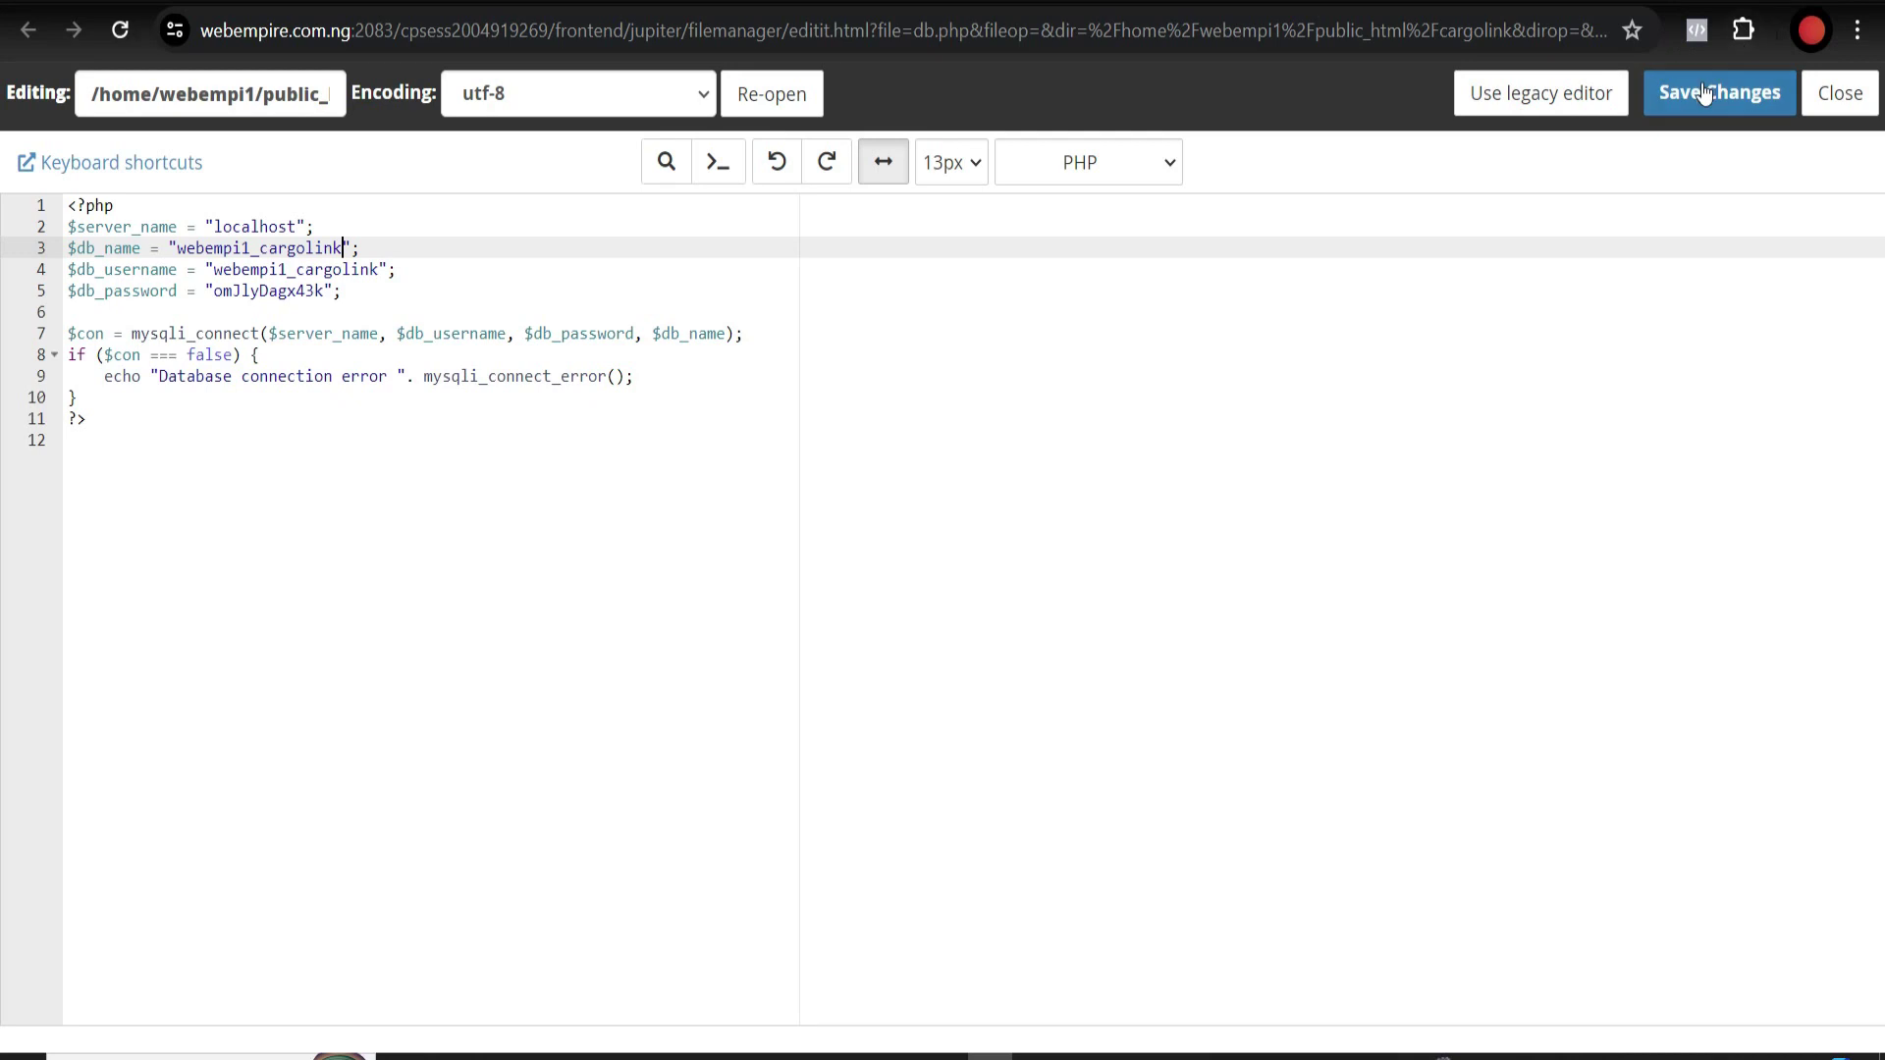
{"action": "left_click", "coordinate": [1701, 96]}
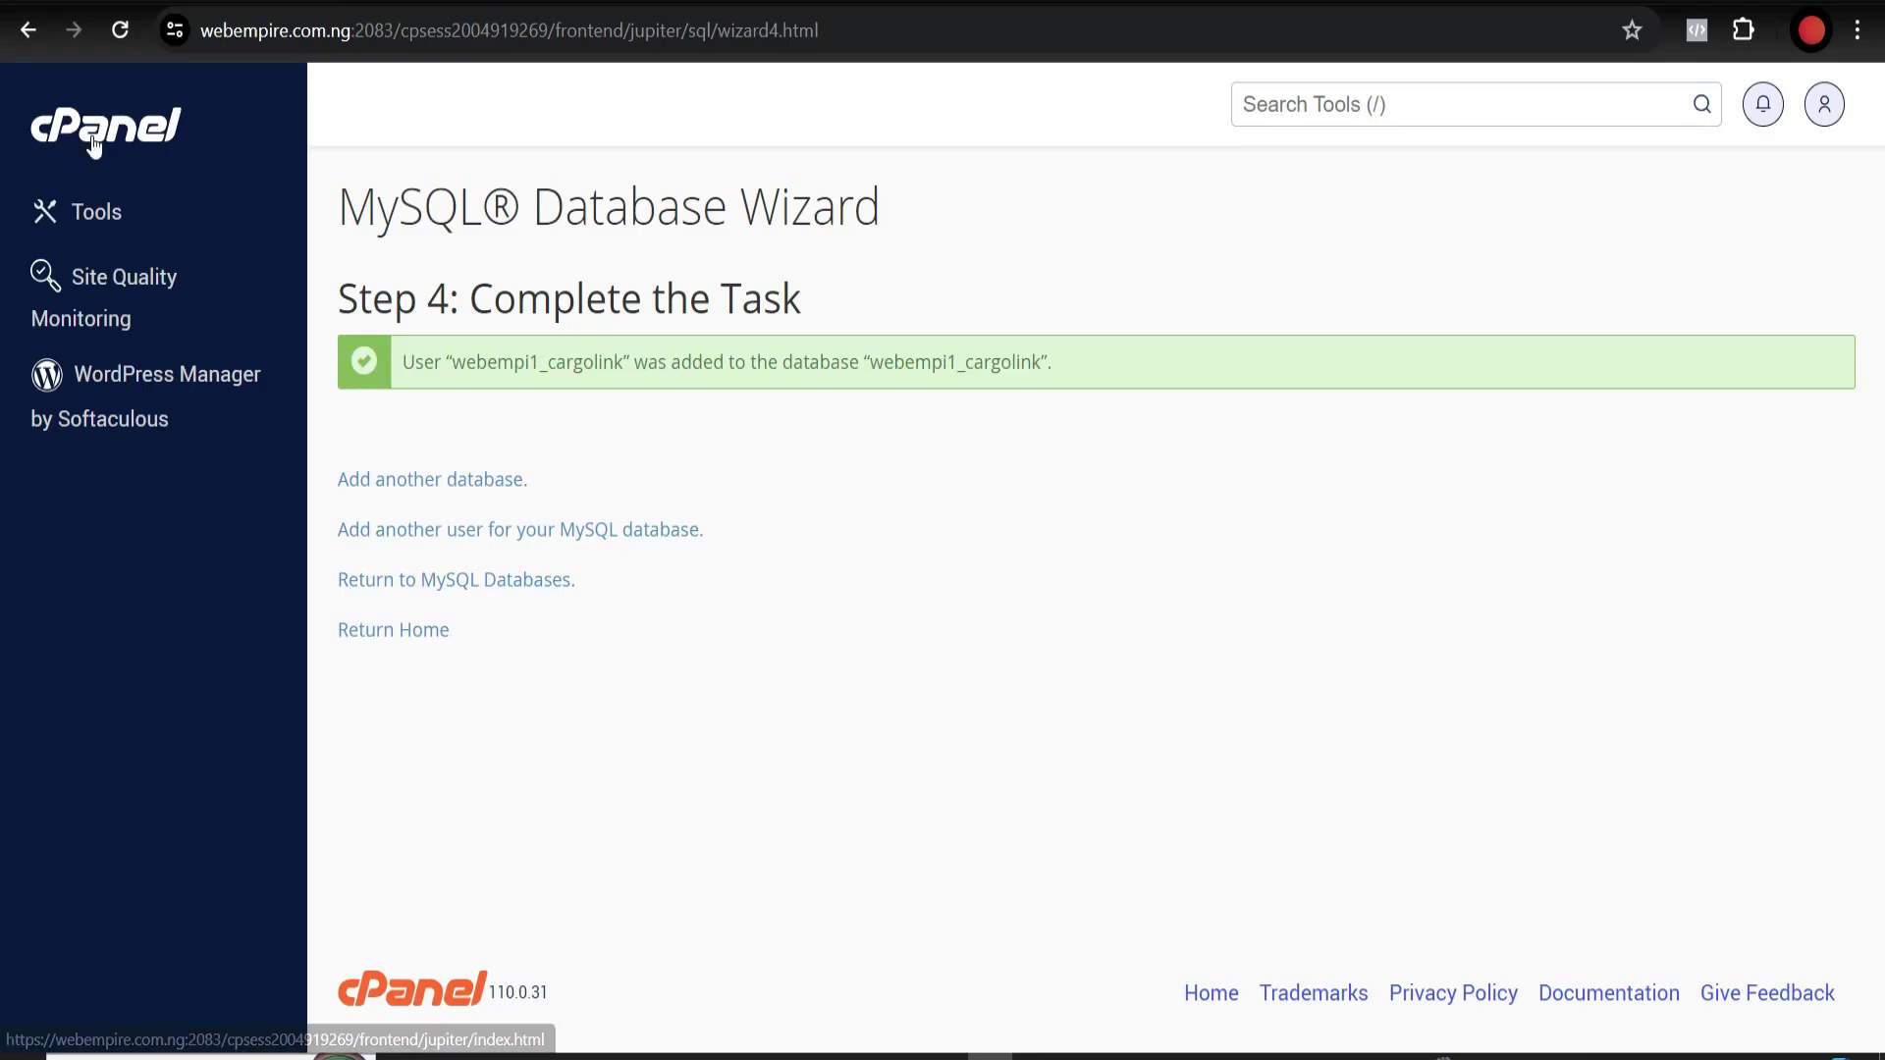
{"action": "left_click", "coordinate": [93, 143]}
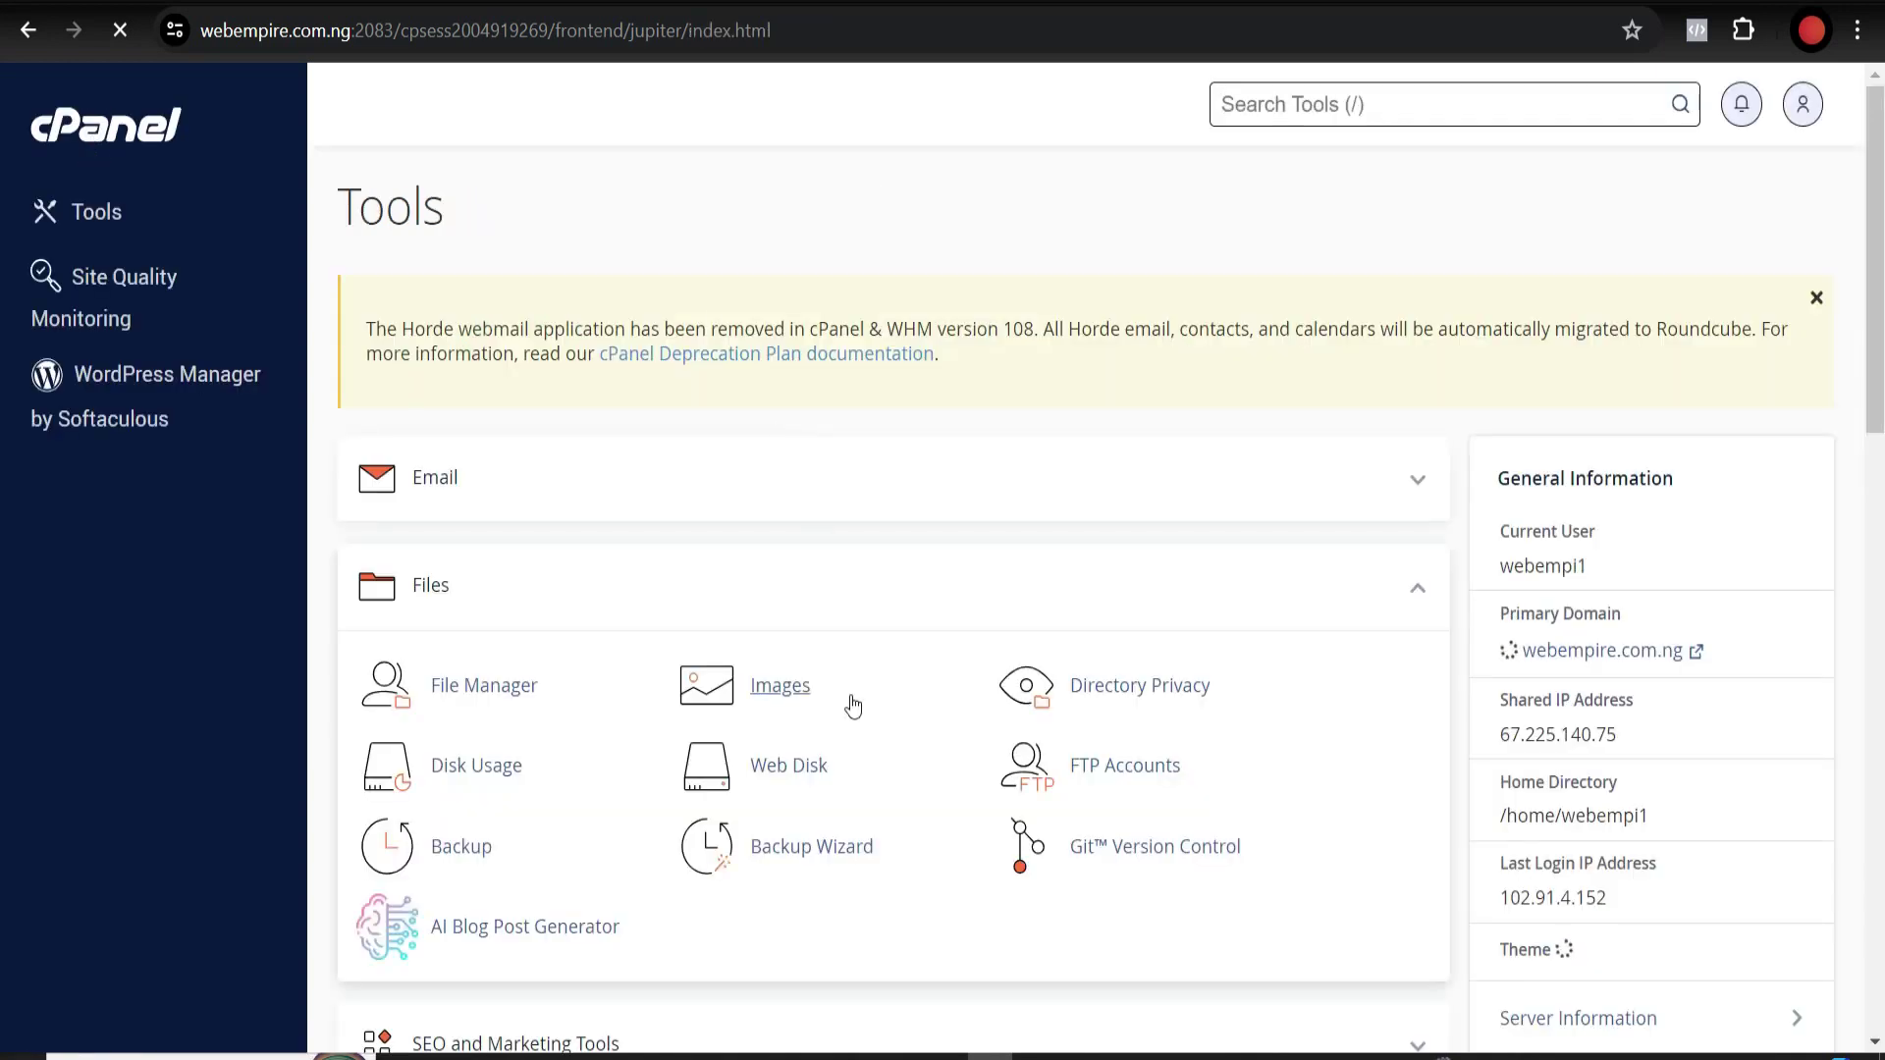
Launch phpMyAdmin from the Databases section of the cPanel Tools page.
{"action": "scroll", "coordinate": [850, 703], "scroll_direction": "down", "scroll_amount": 5}
{"action": "scroll", "coordinate": [851, 699], "scroll_direction": "down", "scroll_amount": 1}
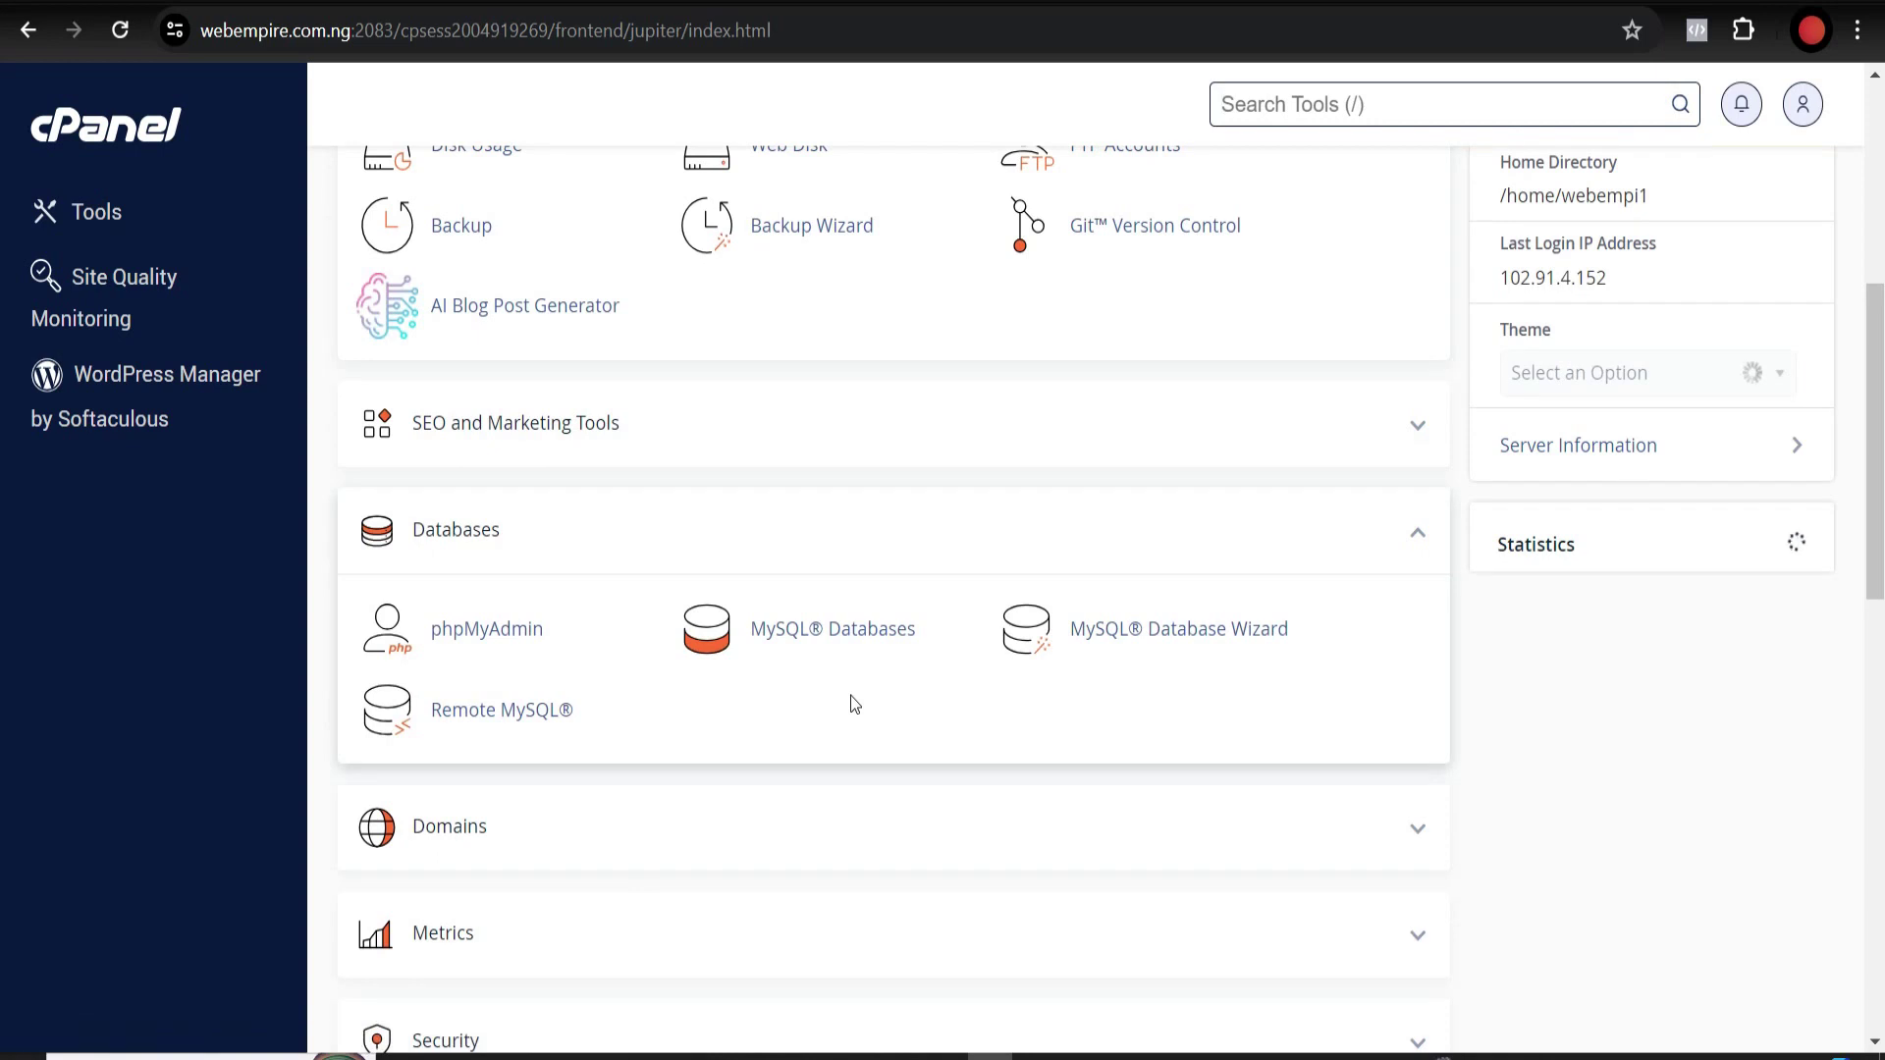
{"action": "scroll", "coordinate": [850, 695], "scroll_direction": "down", "scroll_amount": 1}
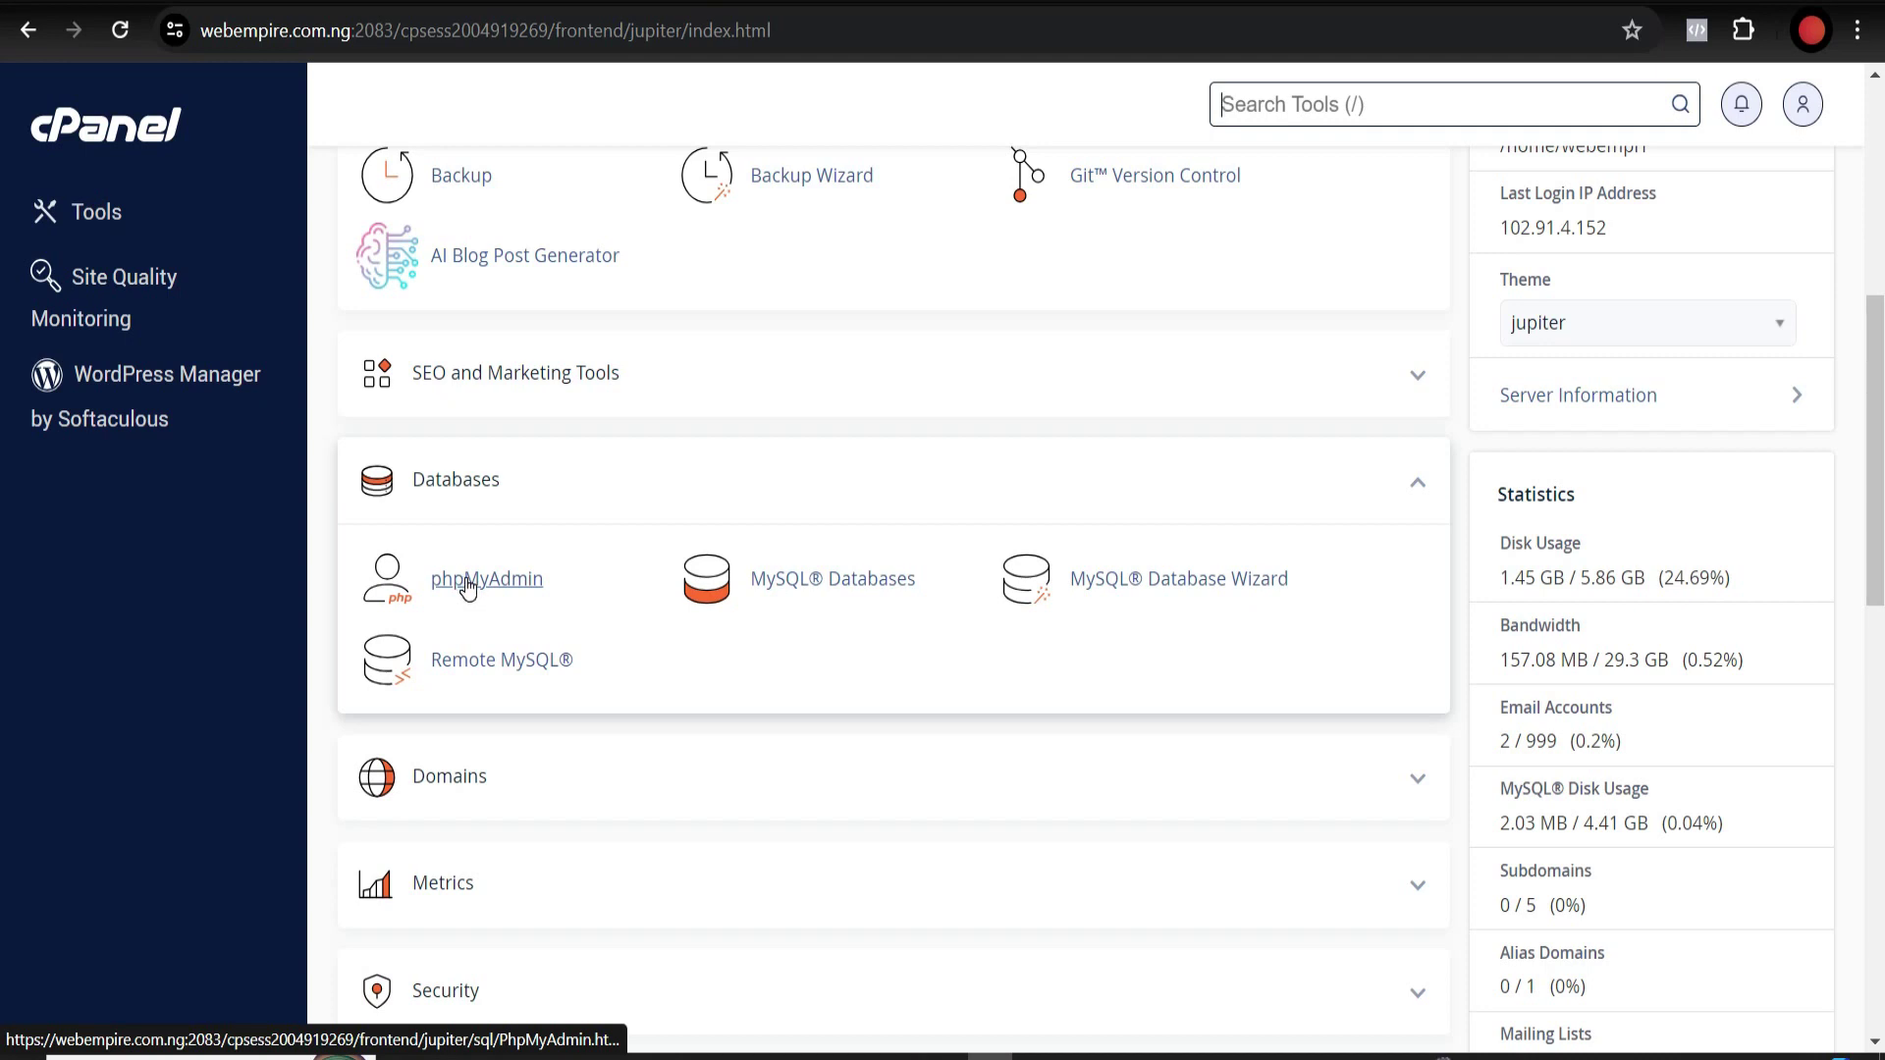
{"action": "left_click", "coordinate": [468, 587]}
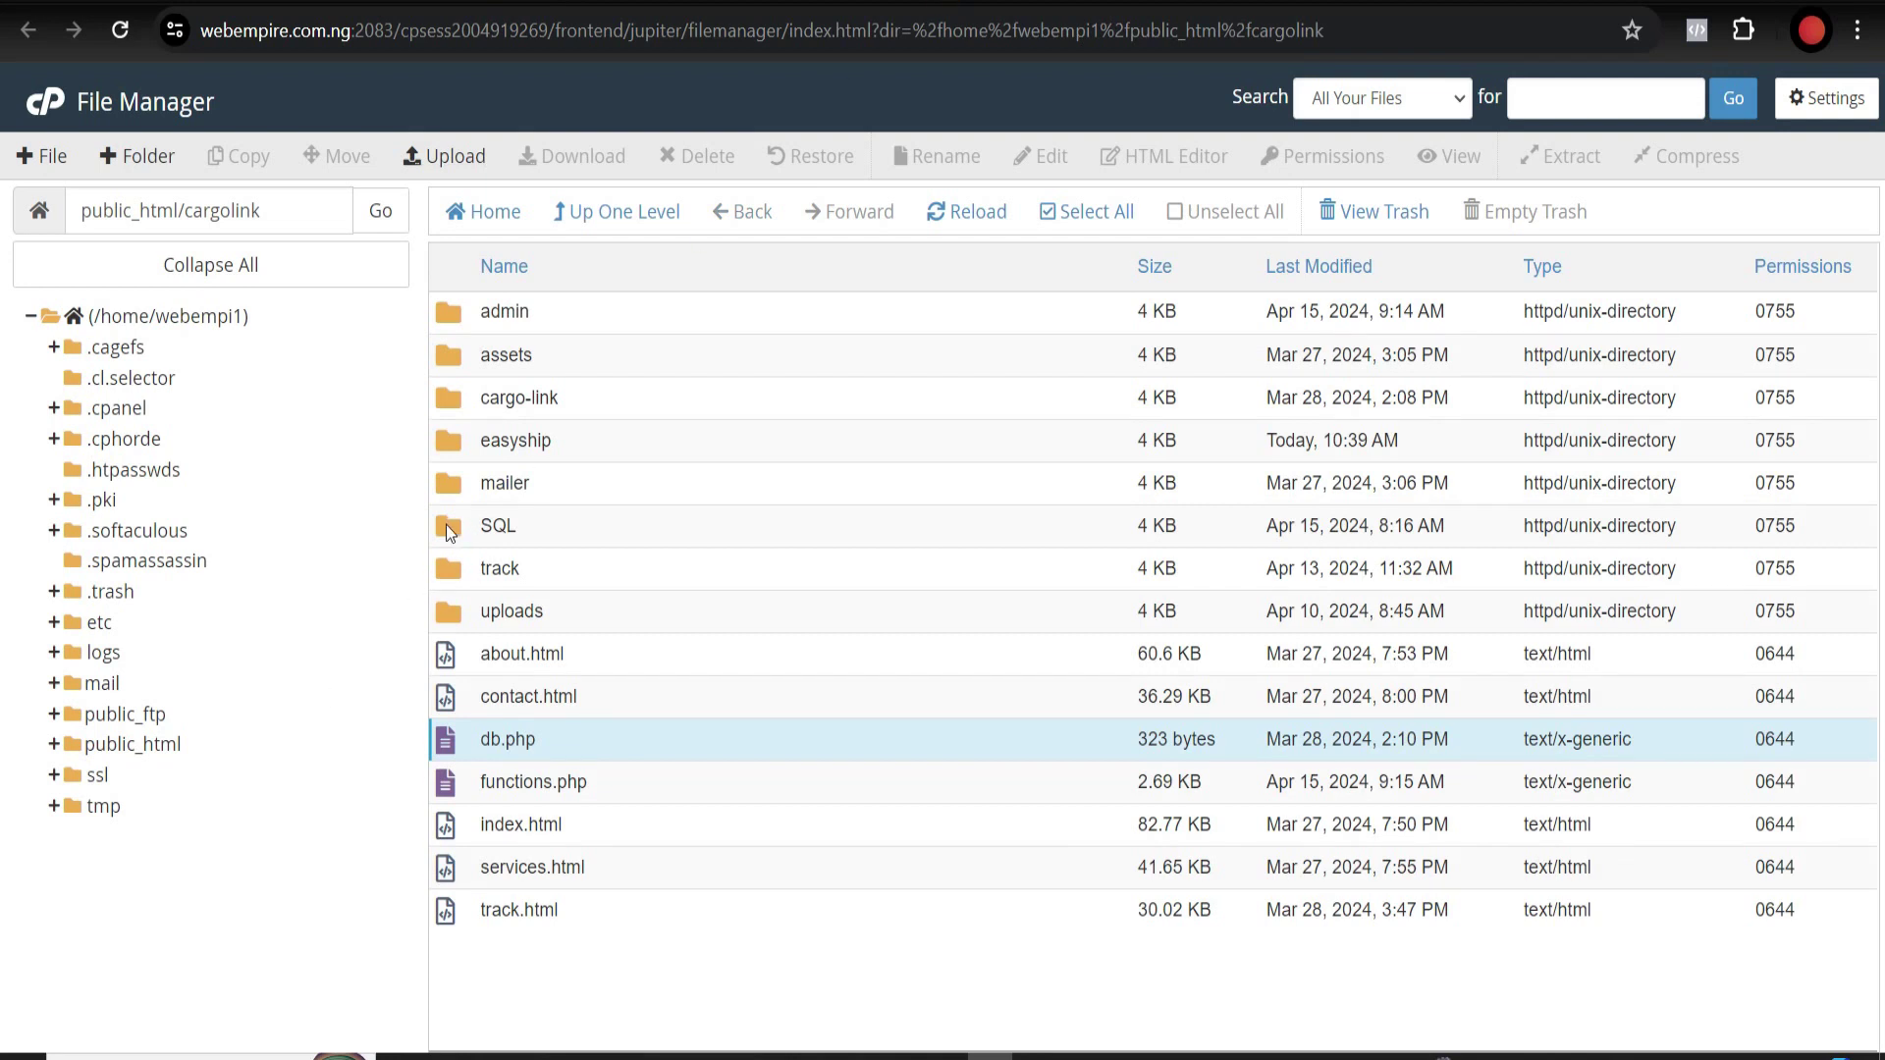
Download karamelh_easyshipdb.sql from the cargolink/SQL folder to the computer.
{"action": "double_click", "coordinate": [447, 529]}
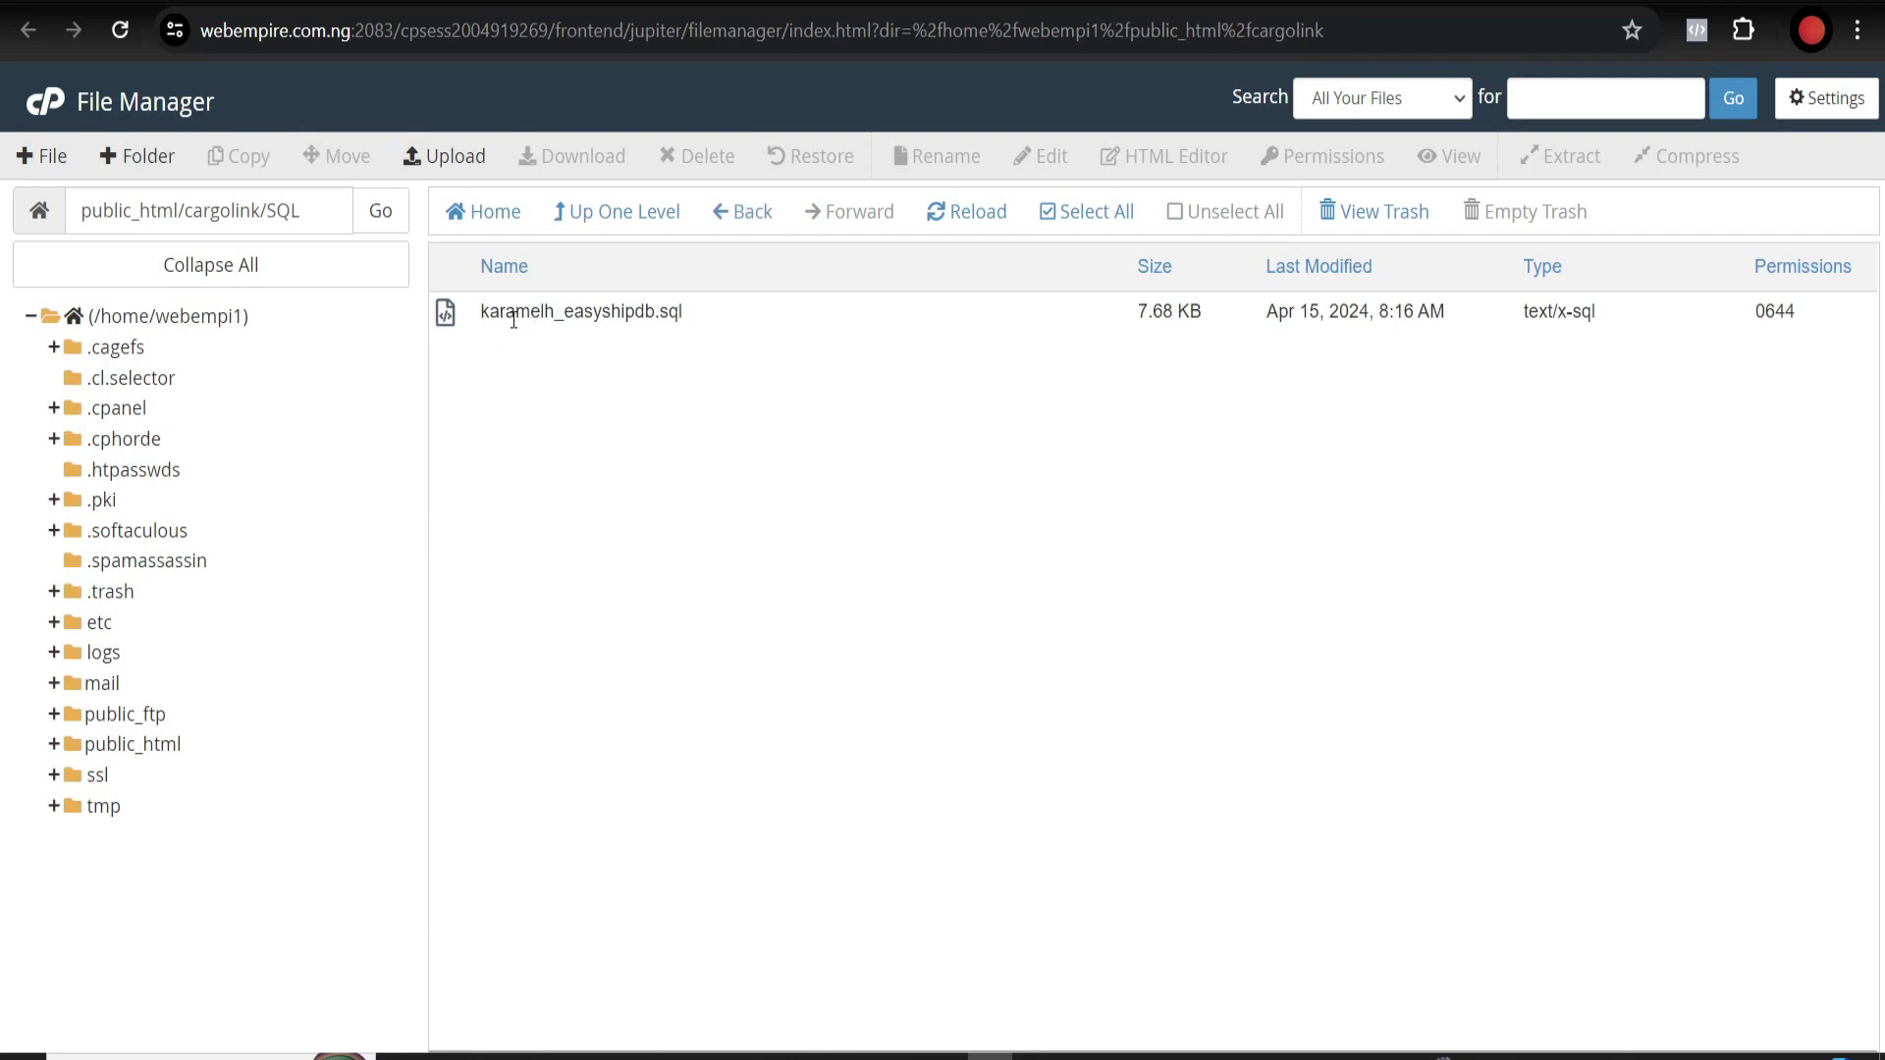
{"action": "right_click", "coordinate": [448, 312]}
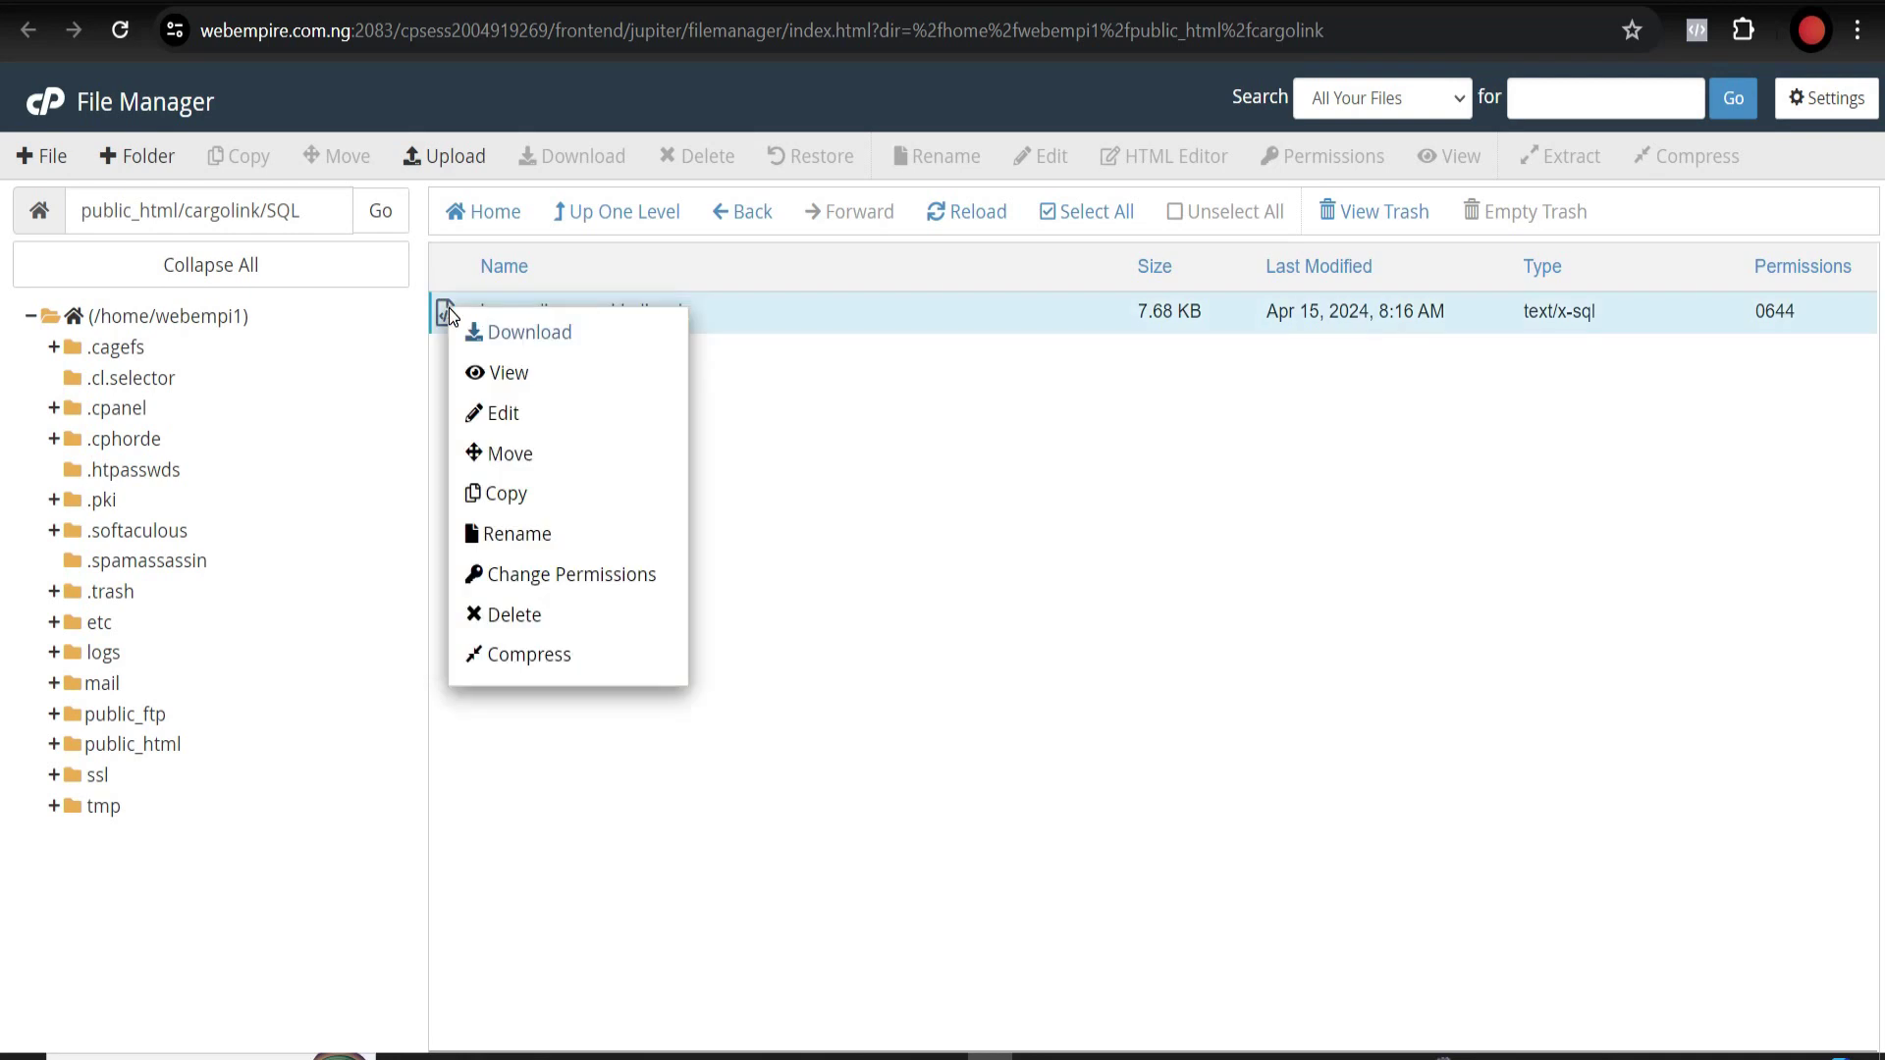
{"action": "left_click", "coordinate": [503, 328]}
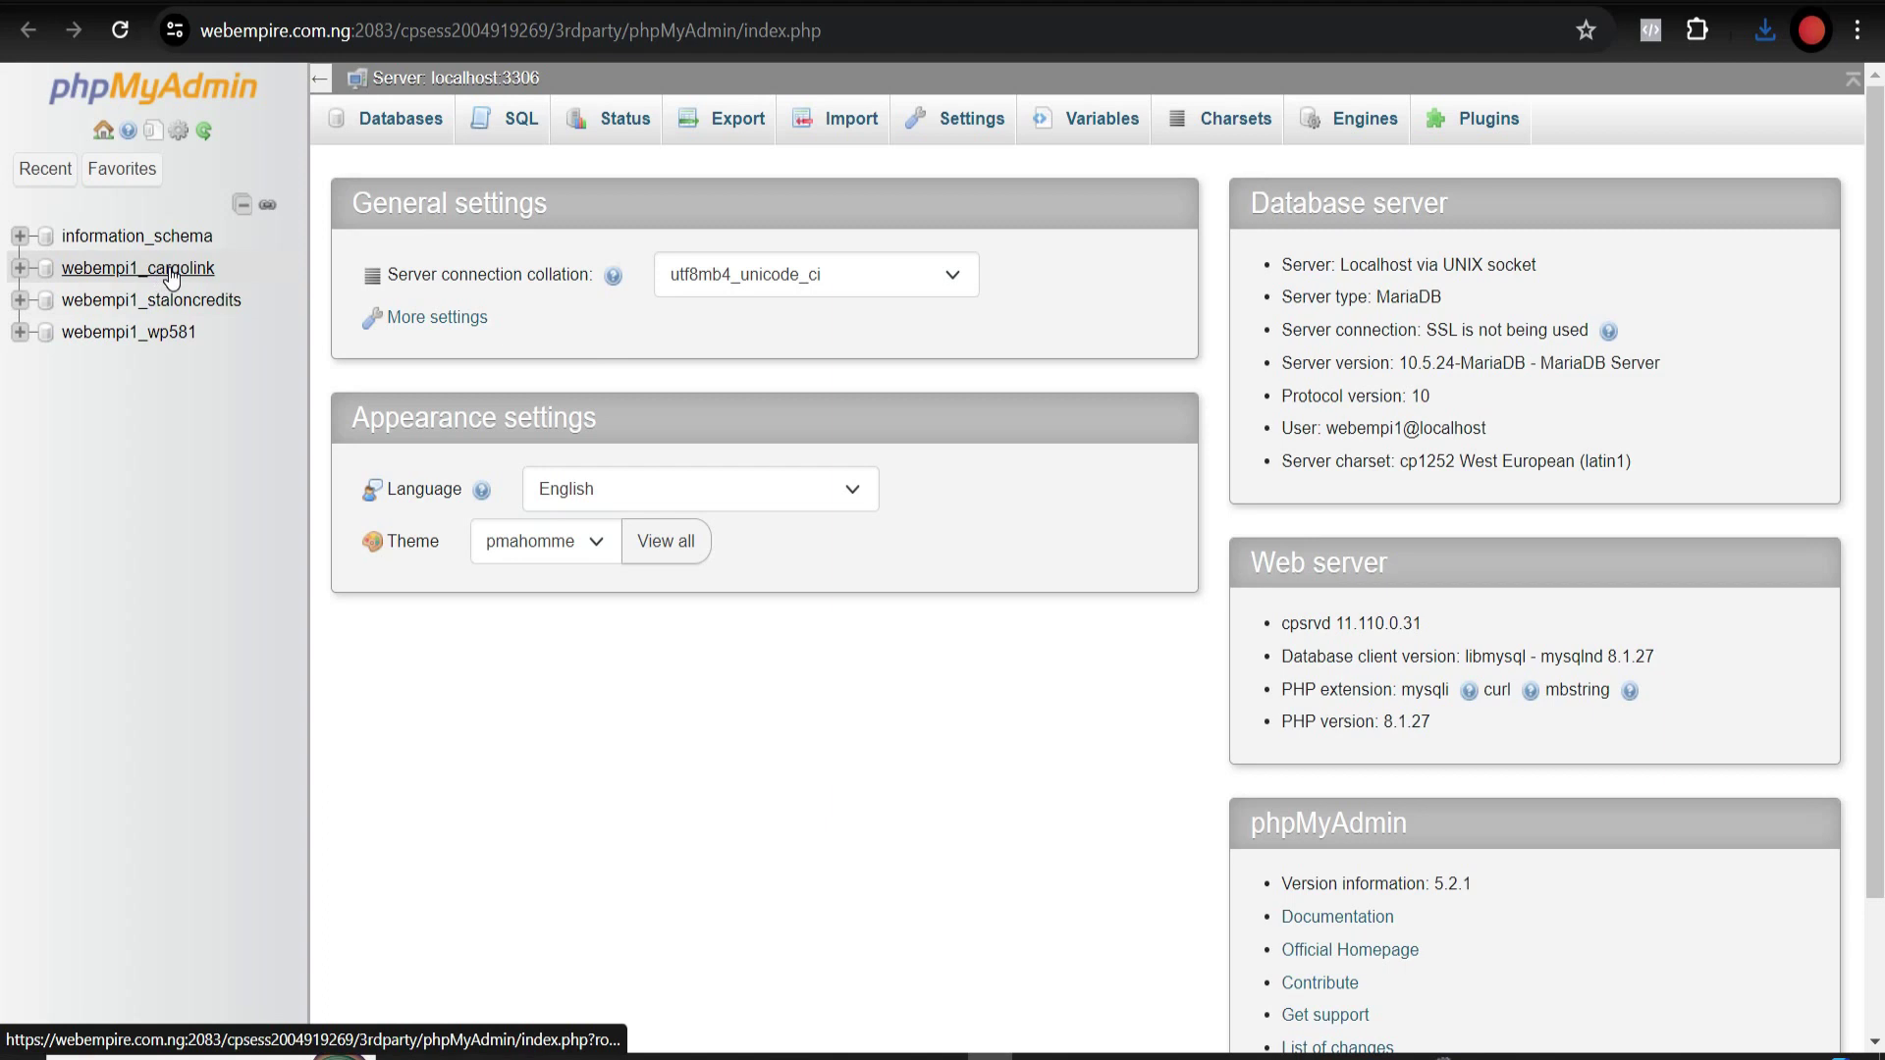
Import the karamelh_easyshipdb.sql file into the webempi1_cargolink database.
{"action": "left_click", "coordinate": [172, 269]}
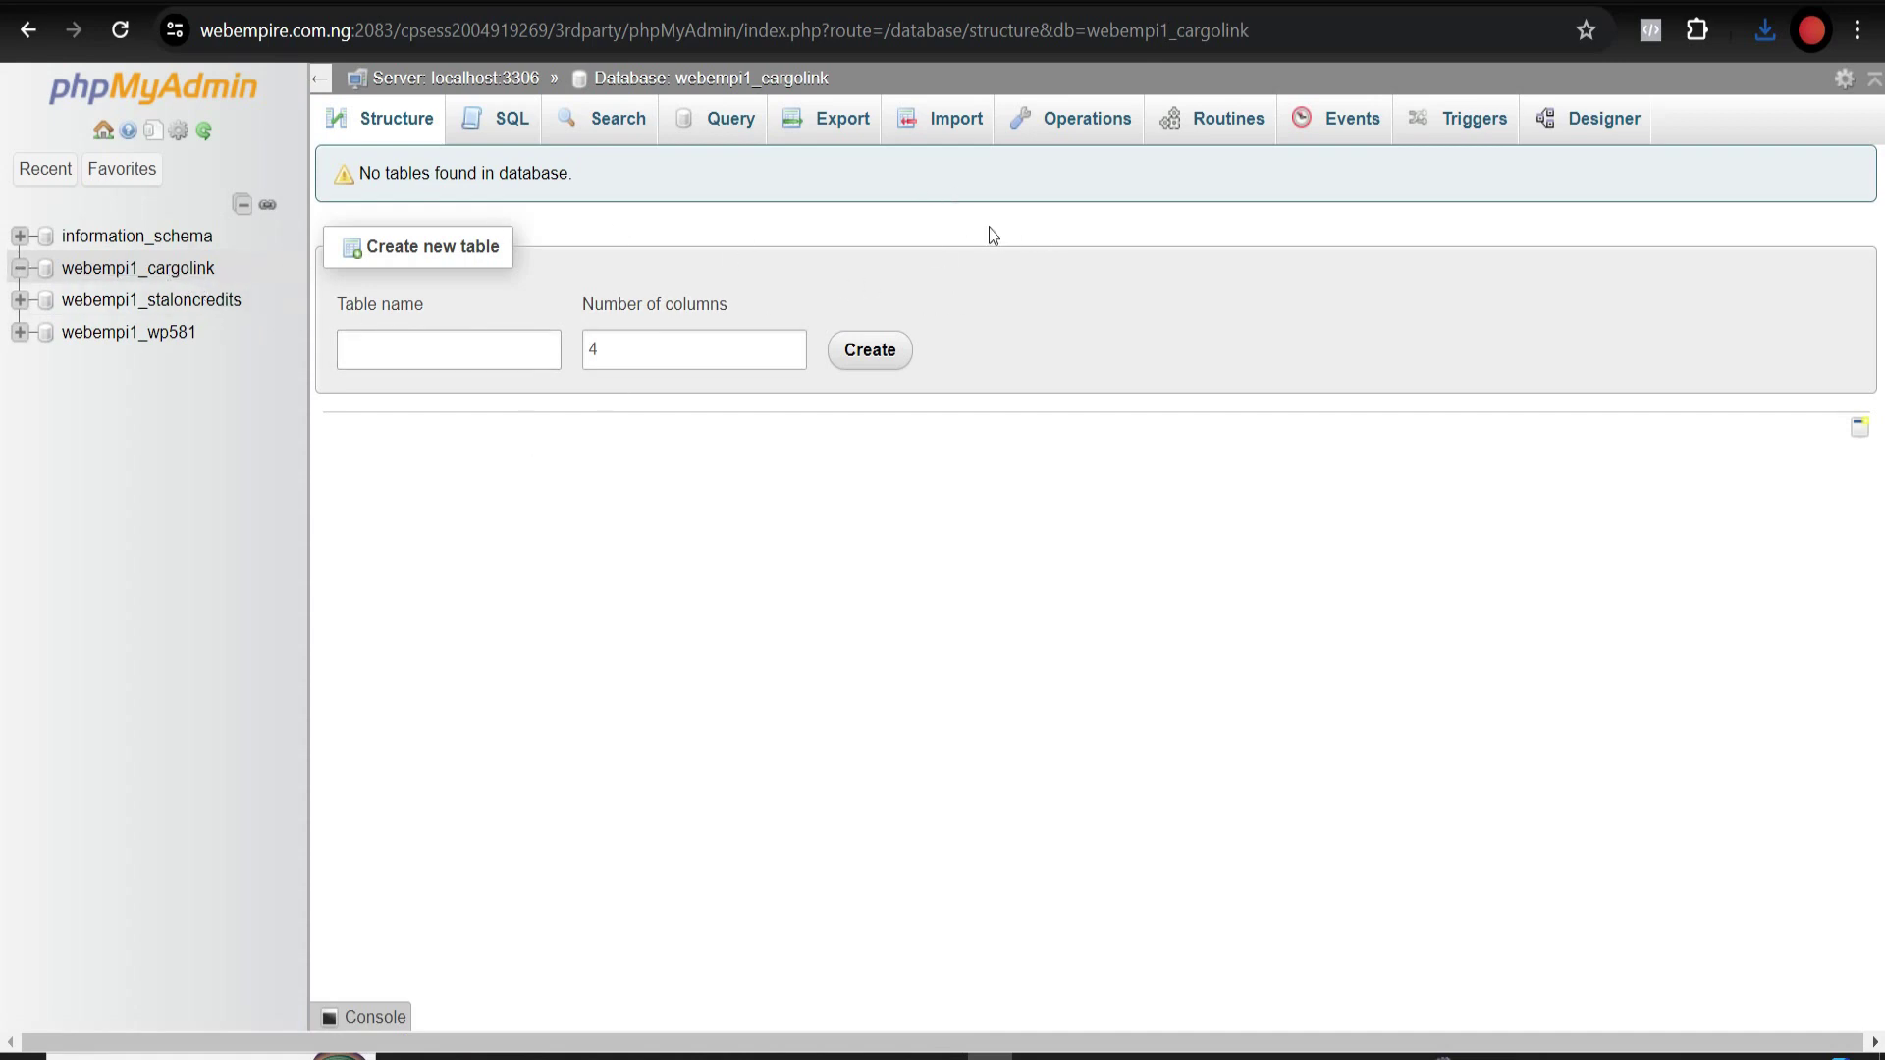
{"action": "left_click", "coordinate": [930, 121]}
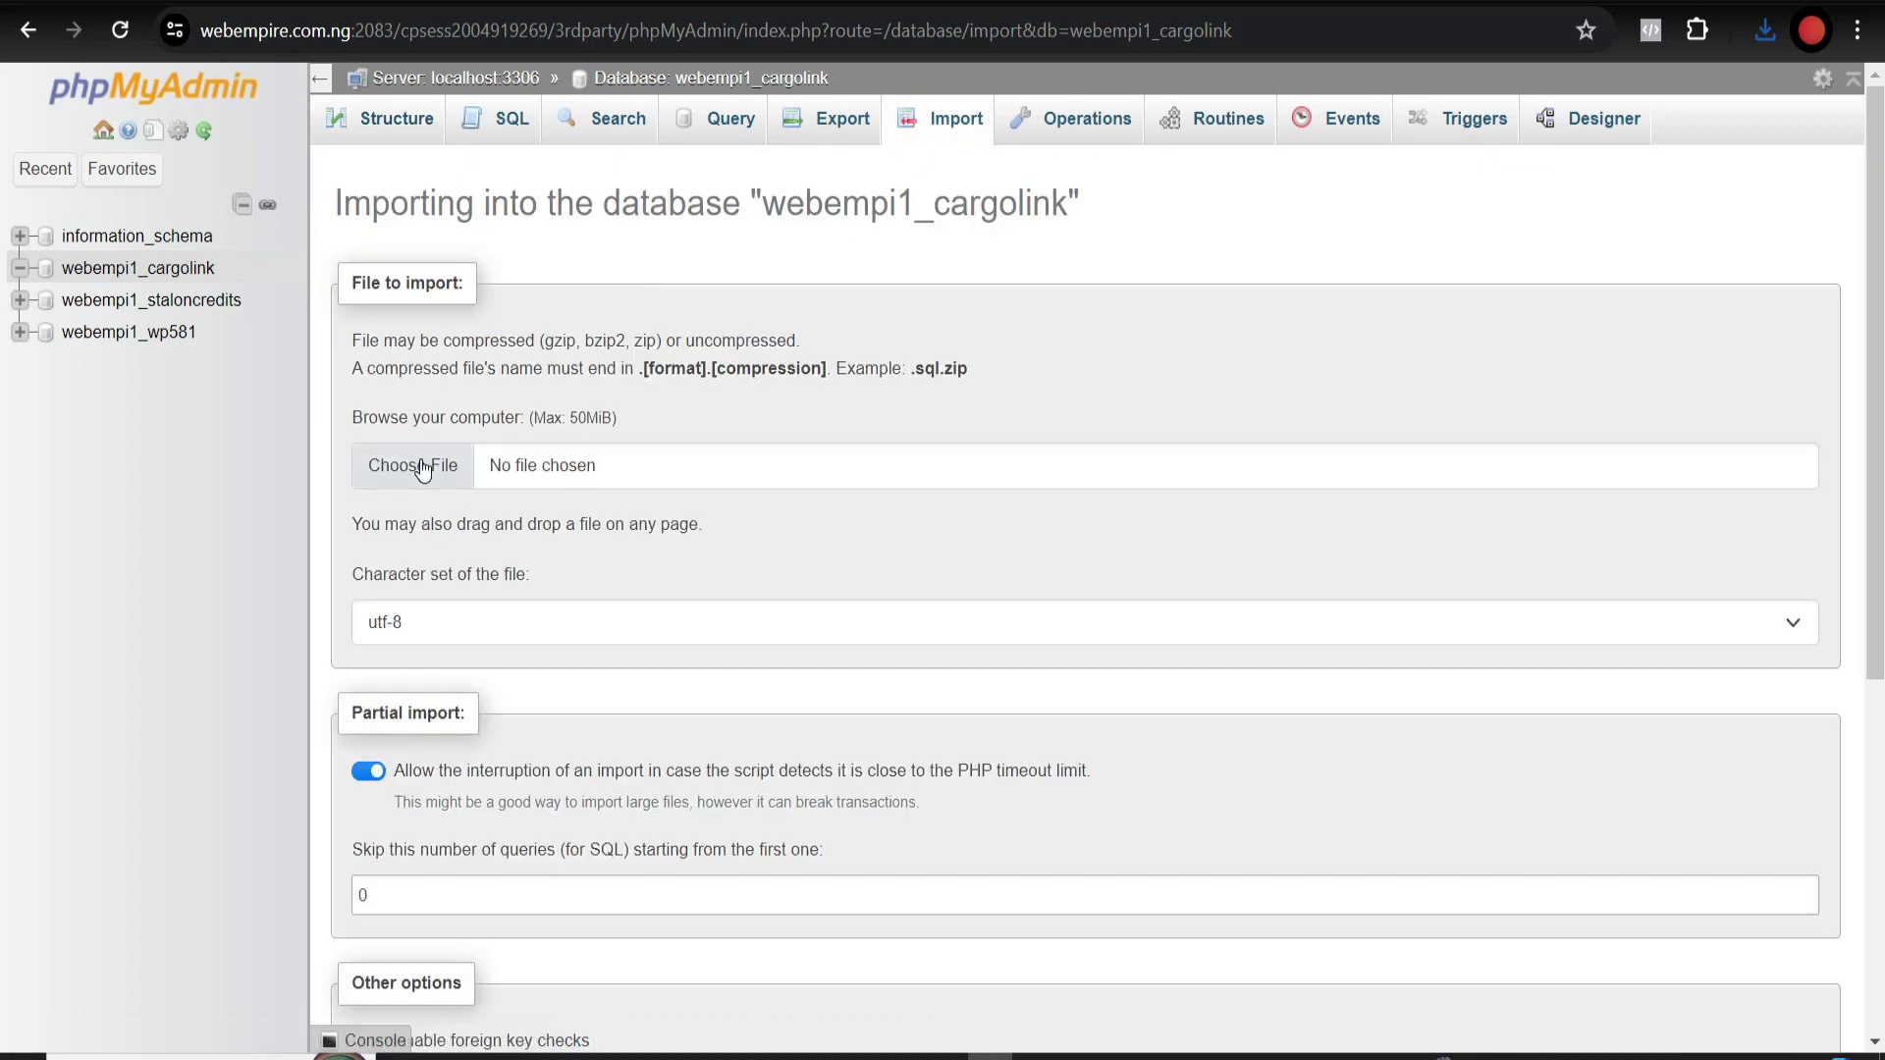
{"action": "left_click", "coordinate": [423, 468]}
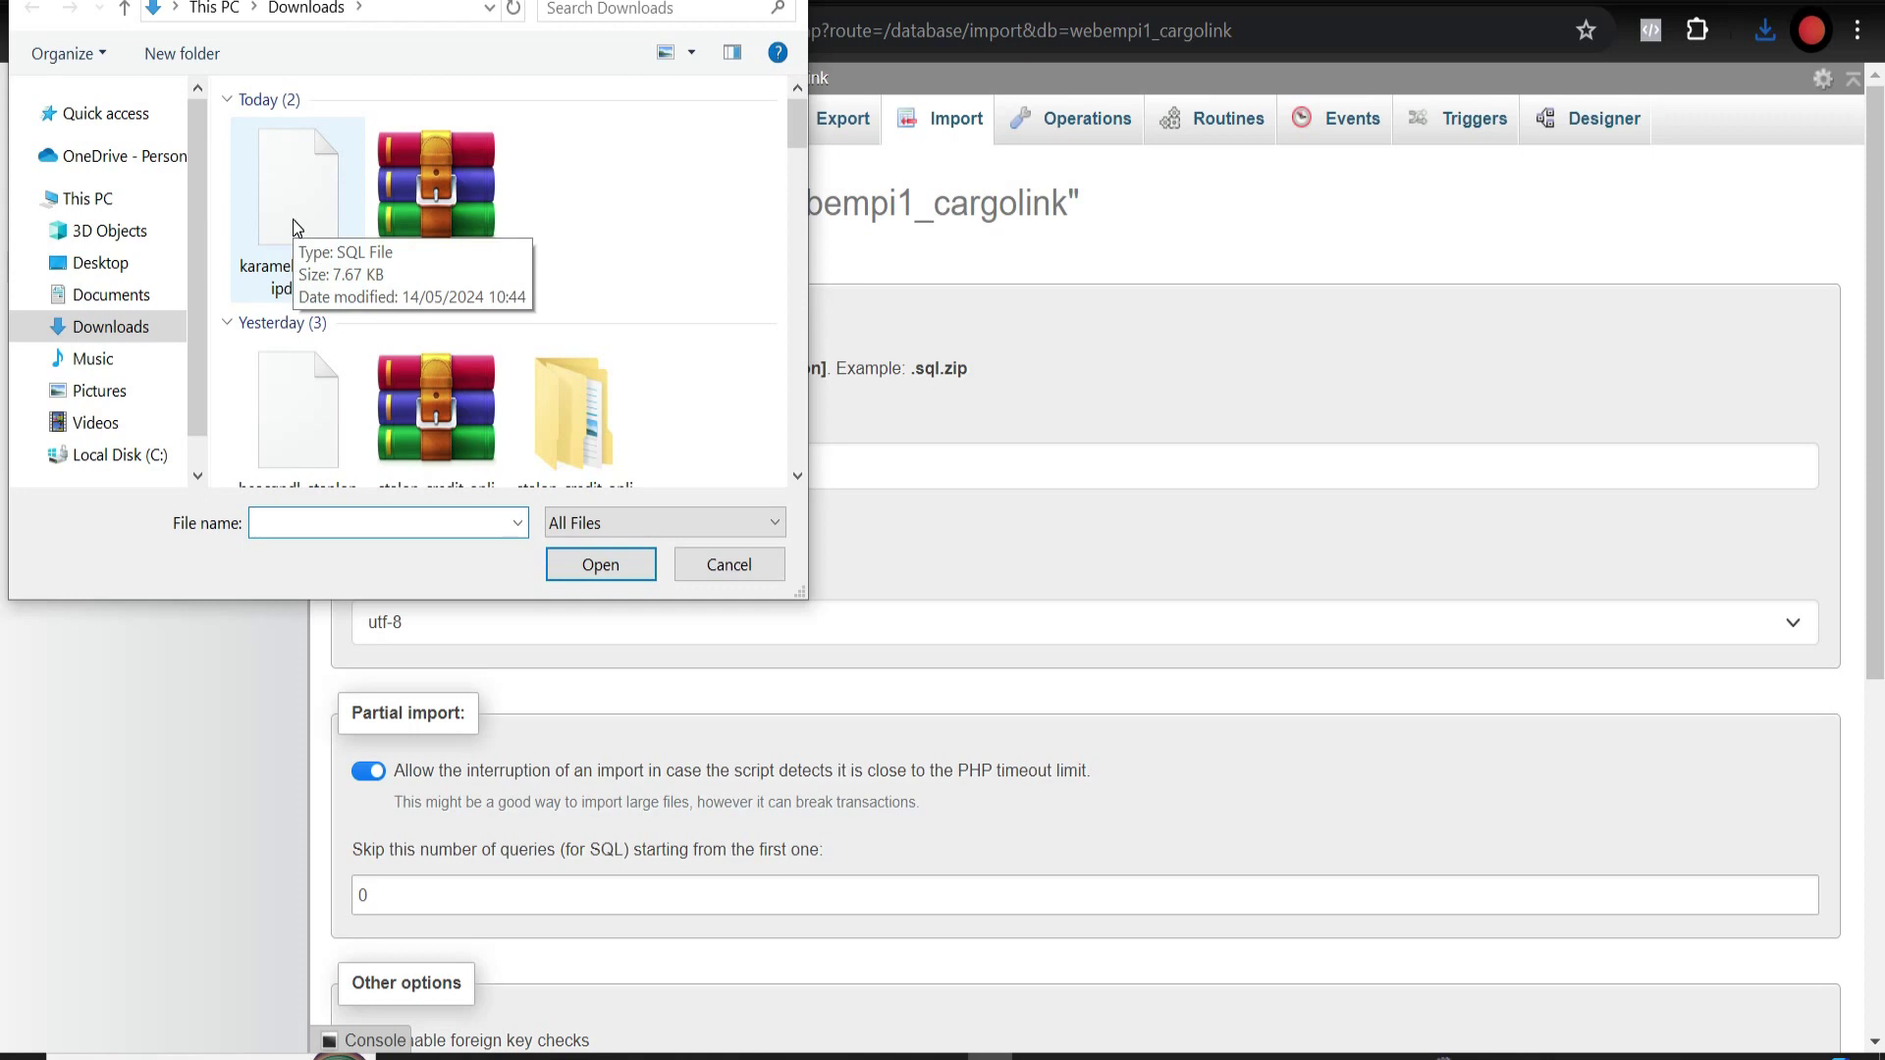
{"action": "double_click", "coordinate": [293, 220]}
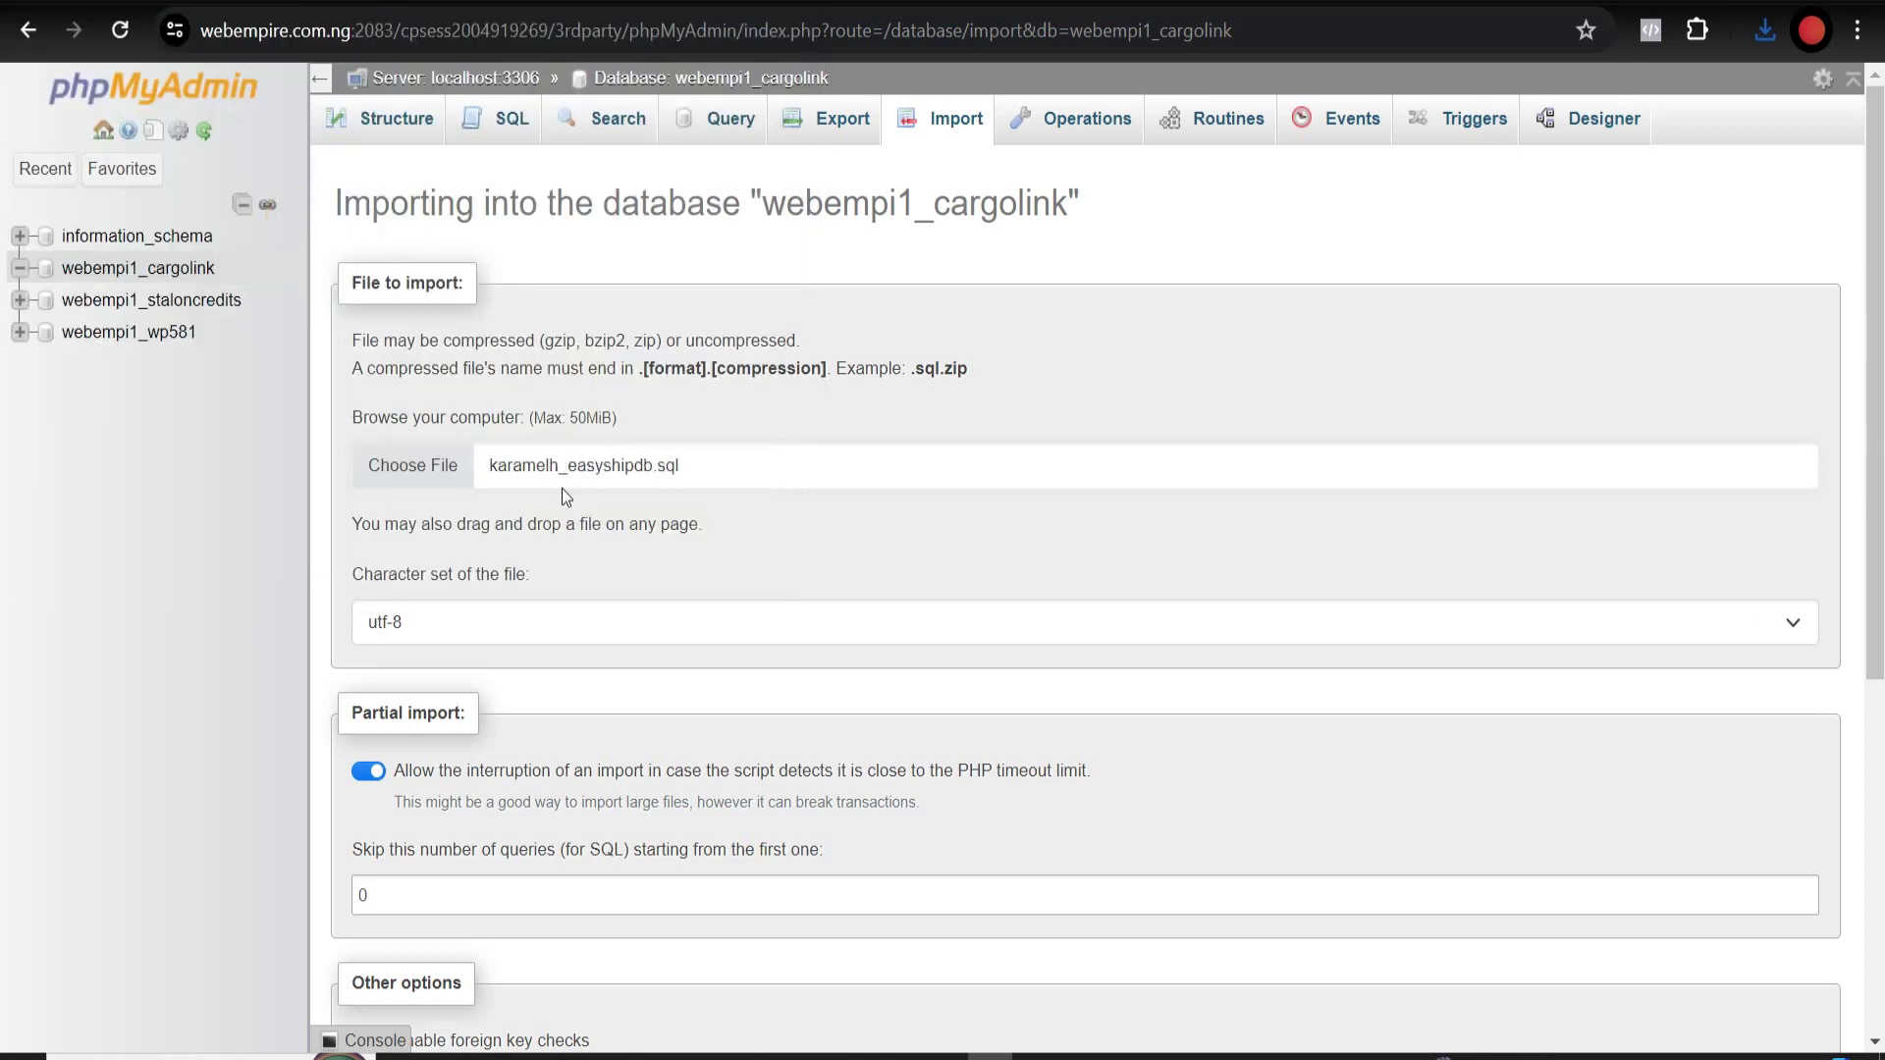
{"action": "scroll", "coordinate": [561, 487], "scroll_direction": "down", "scroll_amount": 6}
{"action": "left_click", "coordinate": [398, 960]}
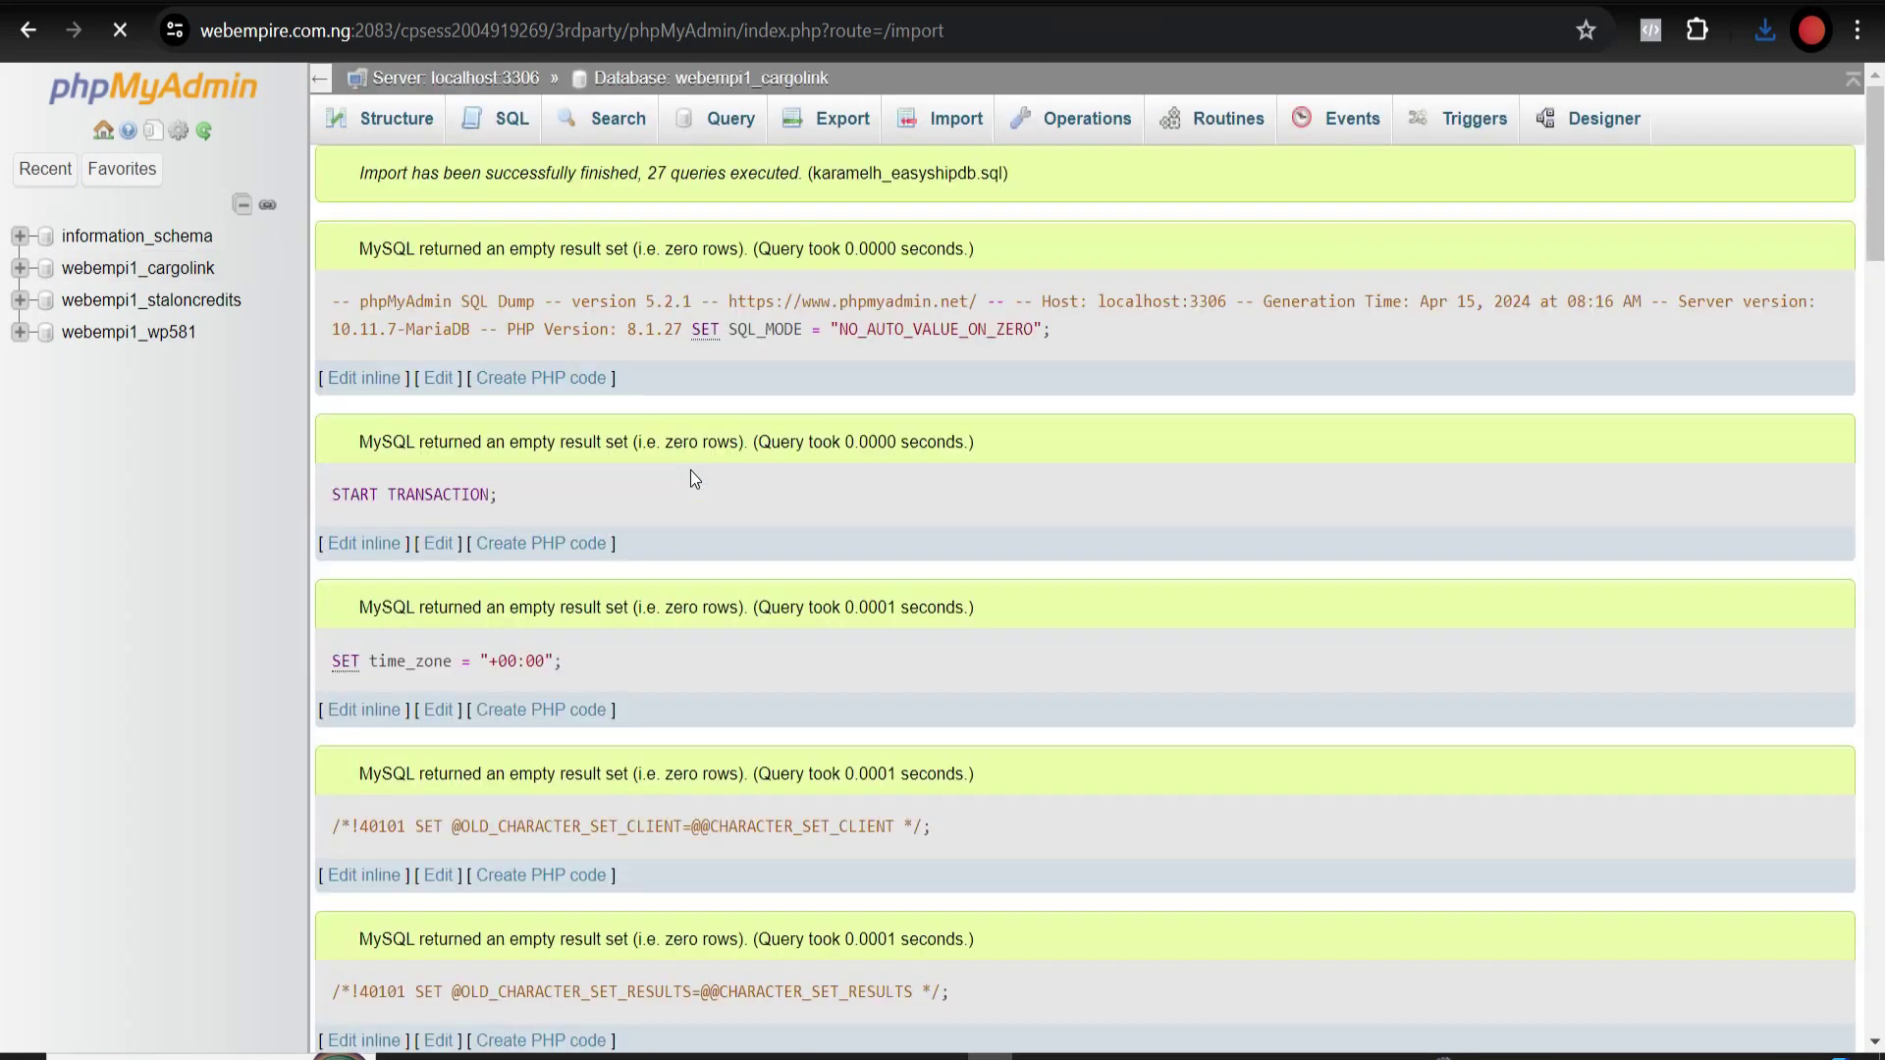
Check the import results (27 queries, four tables), then switch to the live CargoLink site.
{"action": "scroll", "coordinate": [692, 479], "scroll_direction": "down", "scroll_amount": 1}
{"action": "scroll", "coordinate": [691, 479], "scroll_direction": "up", "scroll_amount": 1}
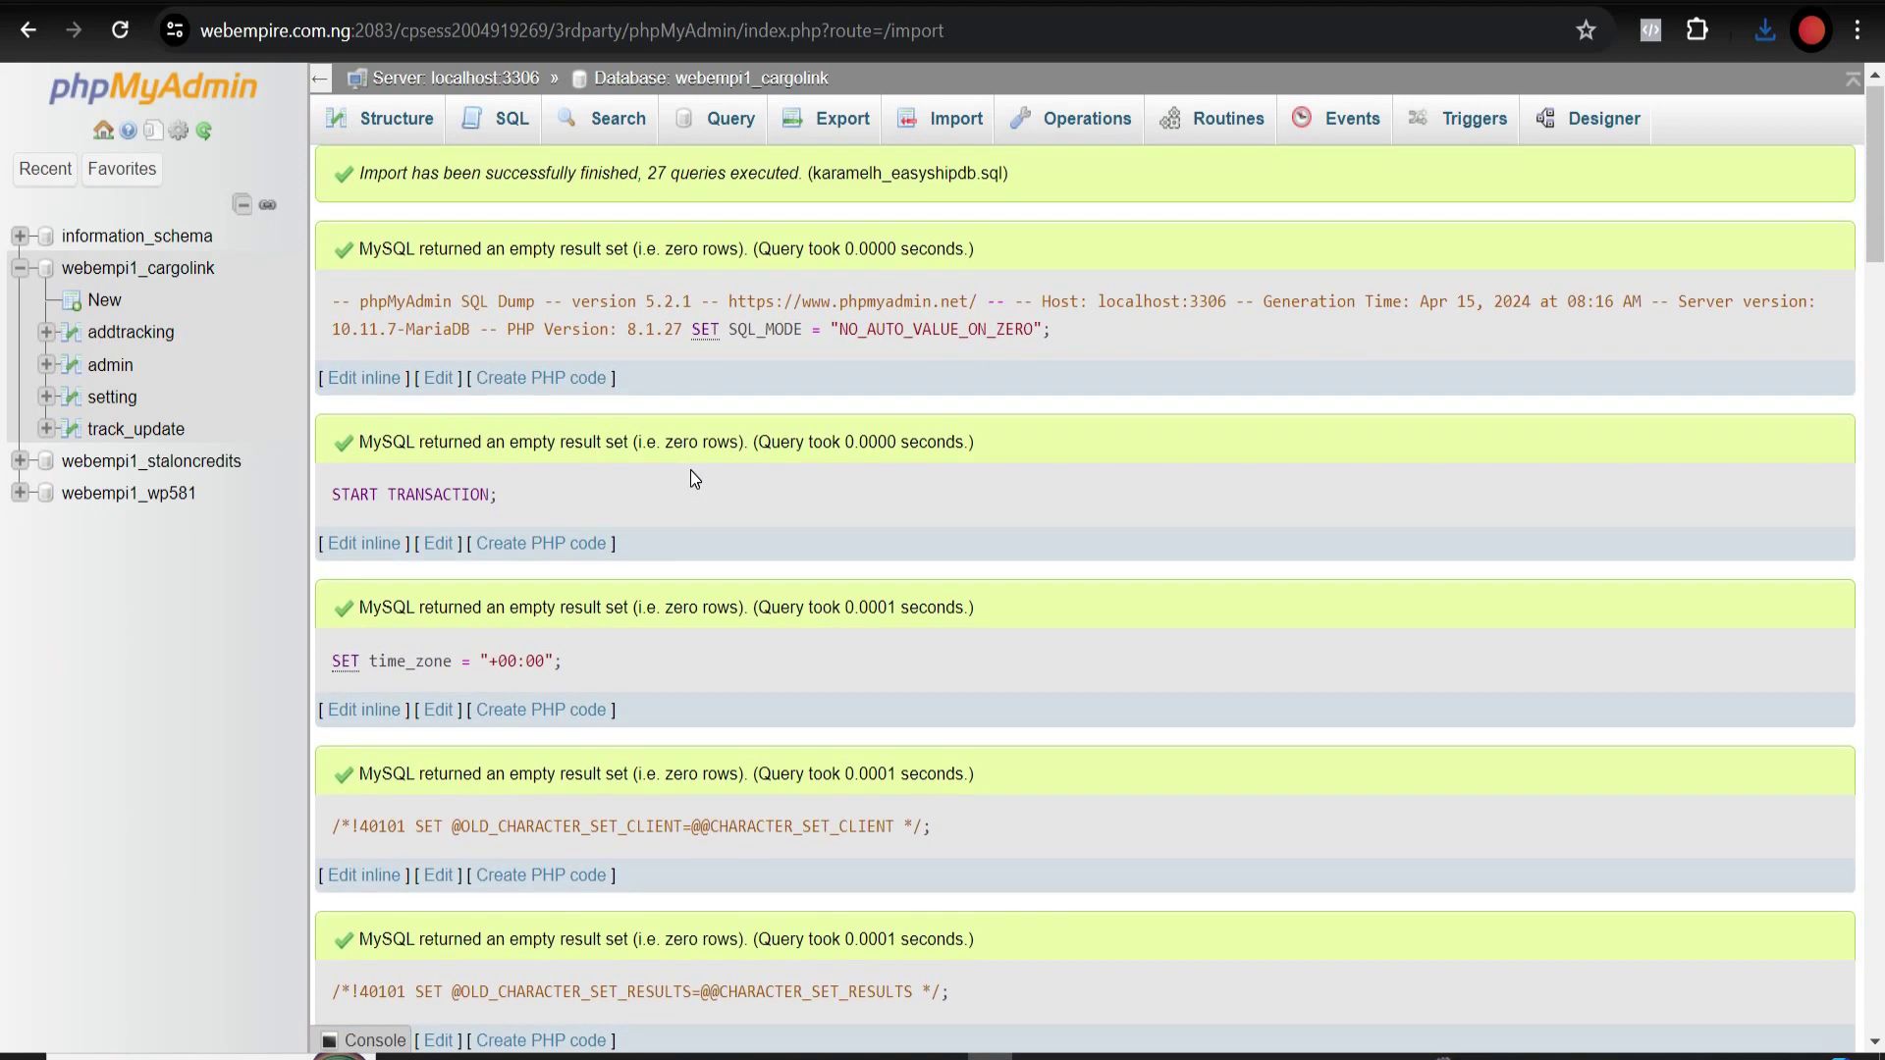
{"action": "scroll", "coordinate": [693, 478], "scroll_direction": "down", "scroll_amount": 1}
{"action": "scroll", "coordinate": [693, 477], "scroll_direction": "up", "scroll_amount": 1}
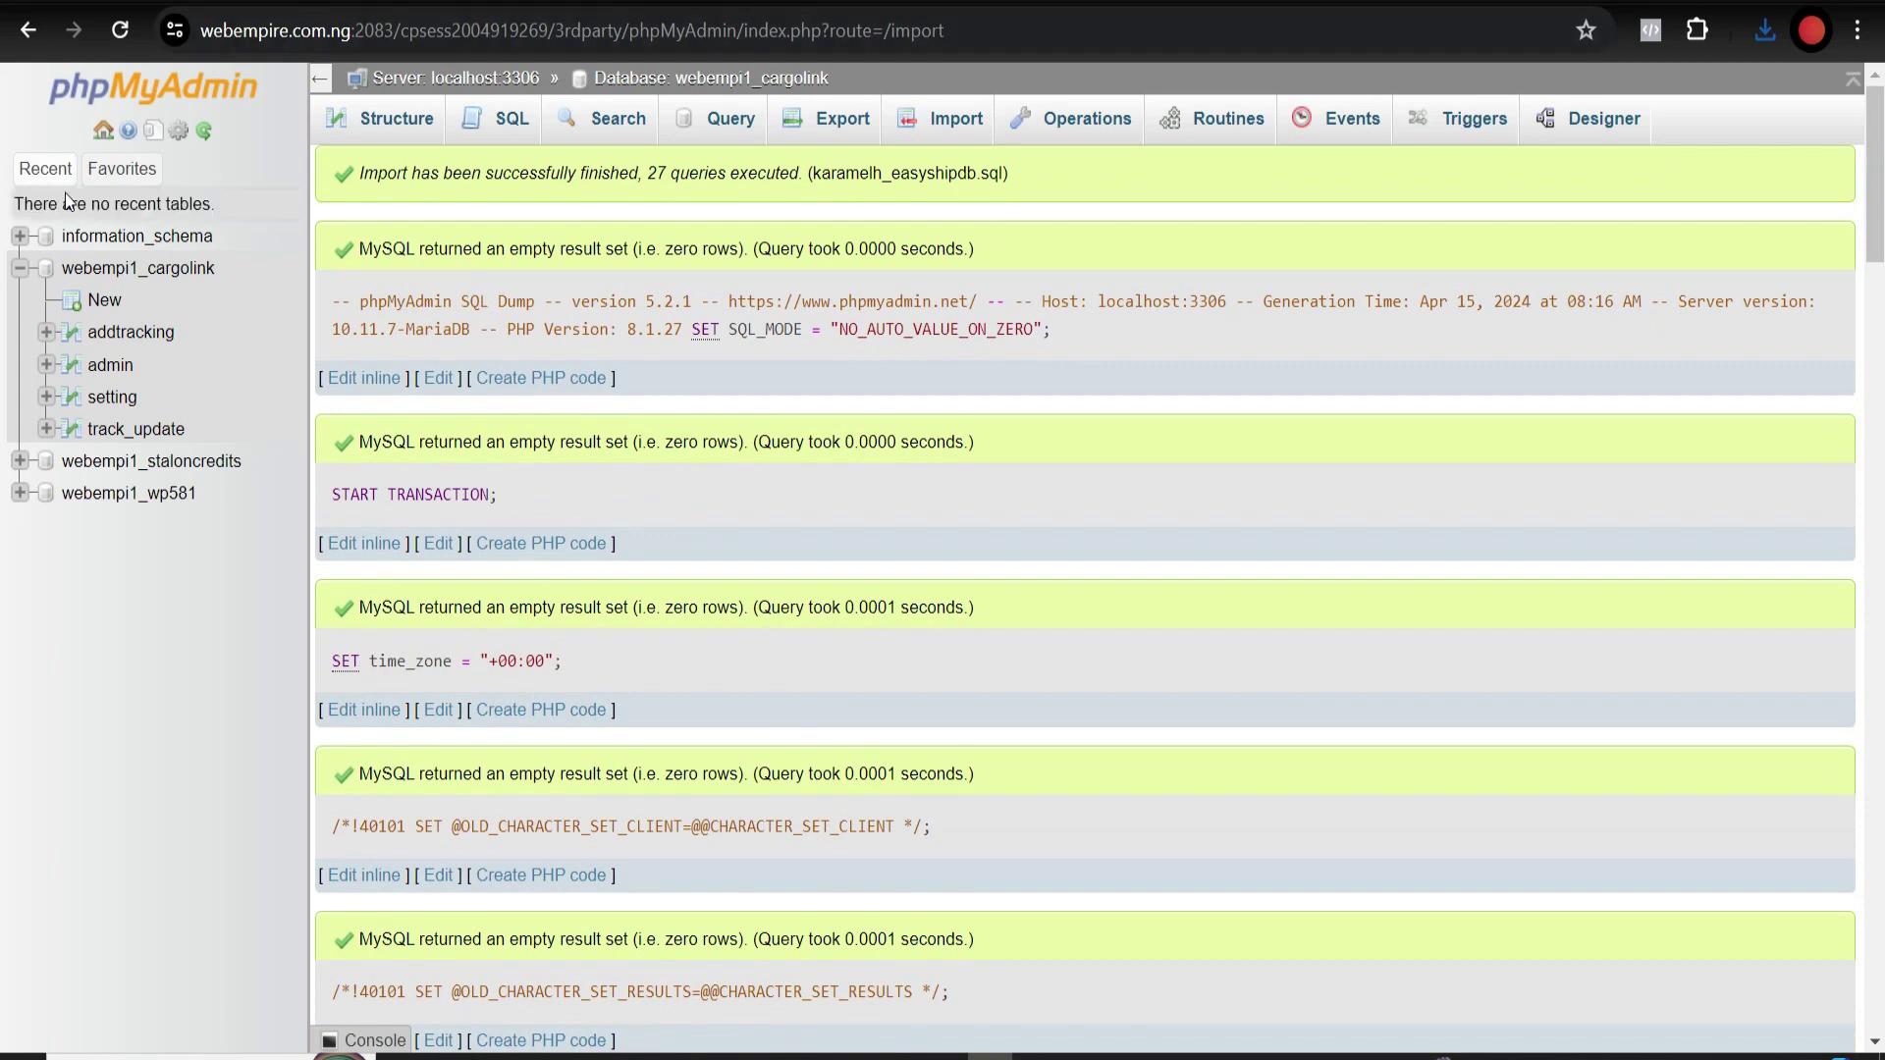
{"action": "left_click", "coordinate": [1394, 3]}
{"action": "scroll", "coordinate": [545, 622], "scroll_direction": "down", "scroll_amount": 5}
{"action": "scroll", "coordinate": [545, 622], "scroll_direction": "up", "scroll_amount": 5}
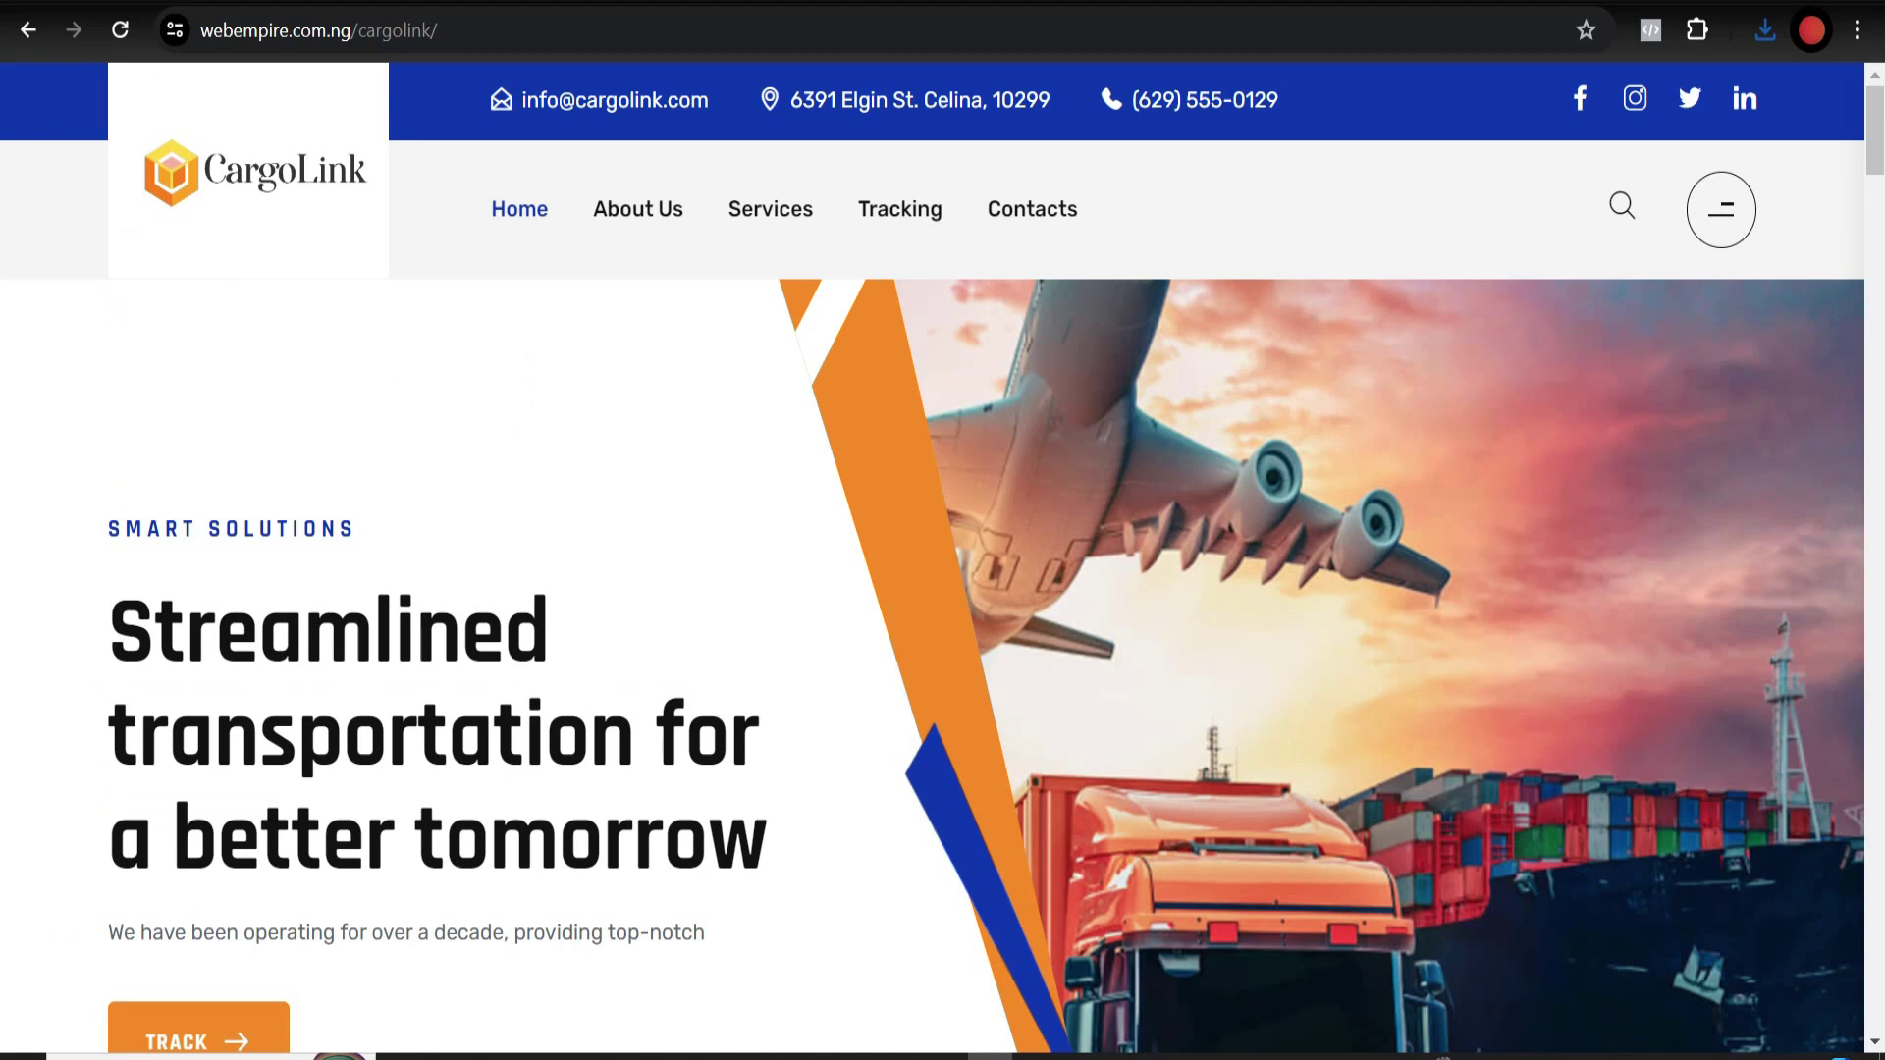
Reload the CargoLink homepage and open and close its side info panel.
{"action": "left_click", "coordinate": [120, 41]}
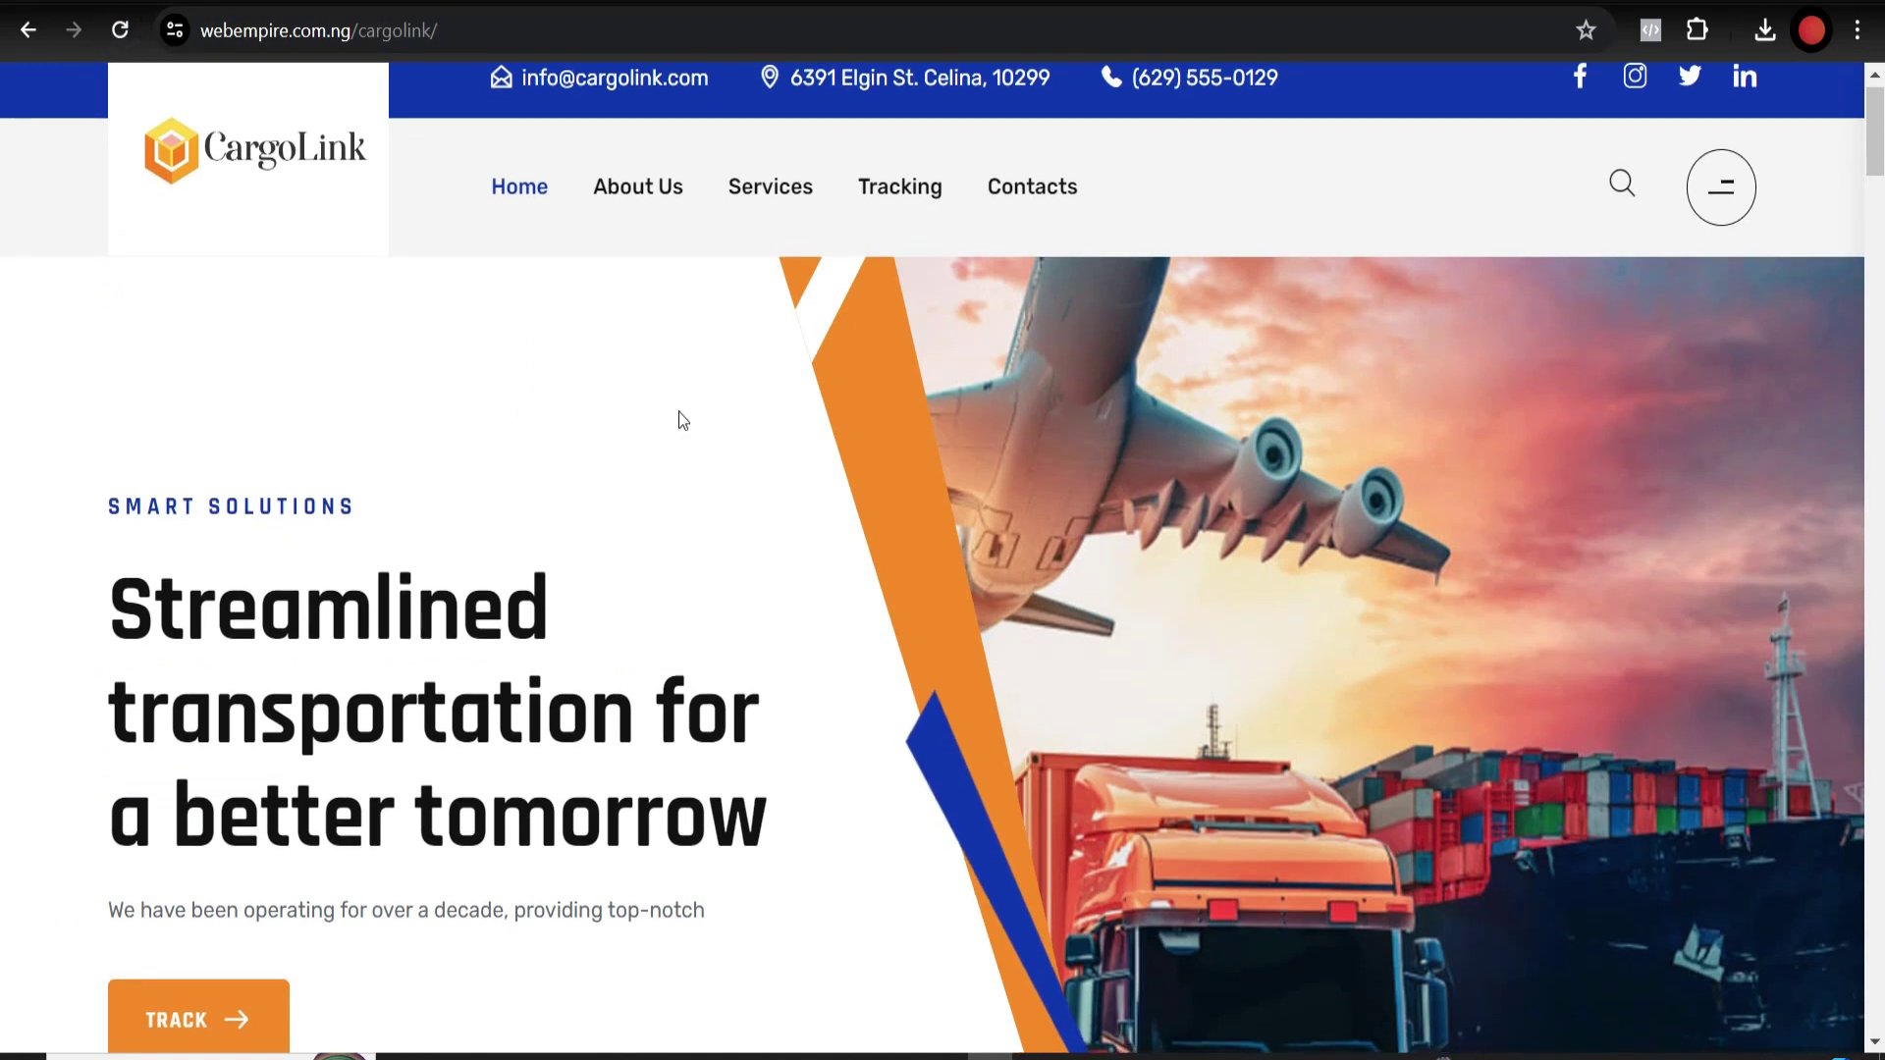
{"action": "left_click", "coordinate": [1718, 210]}
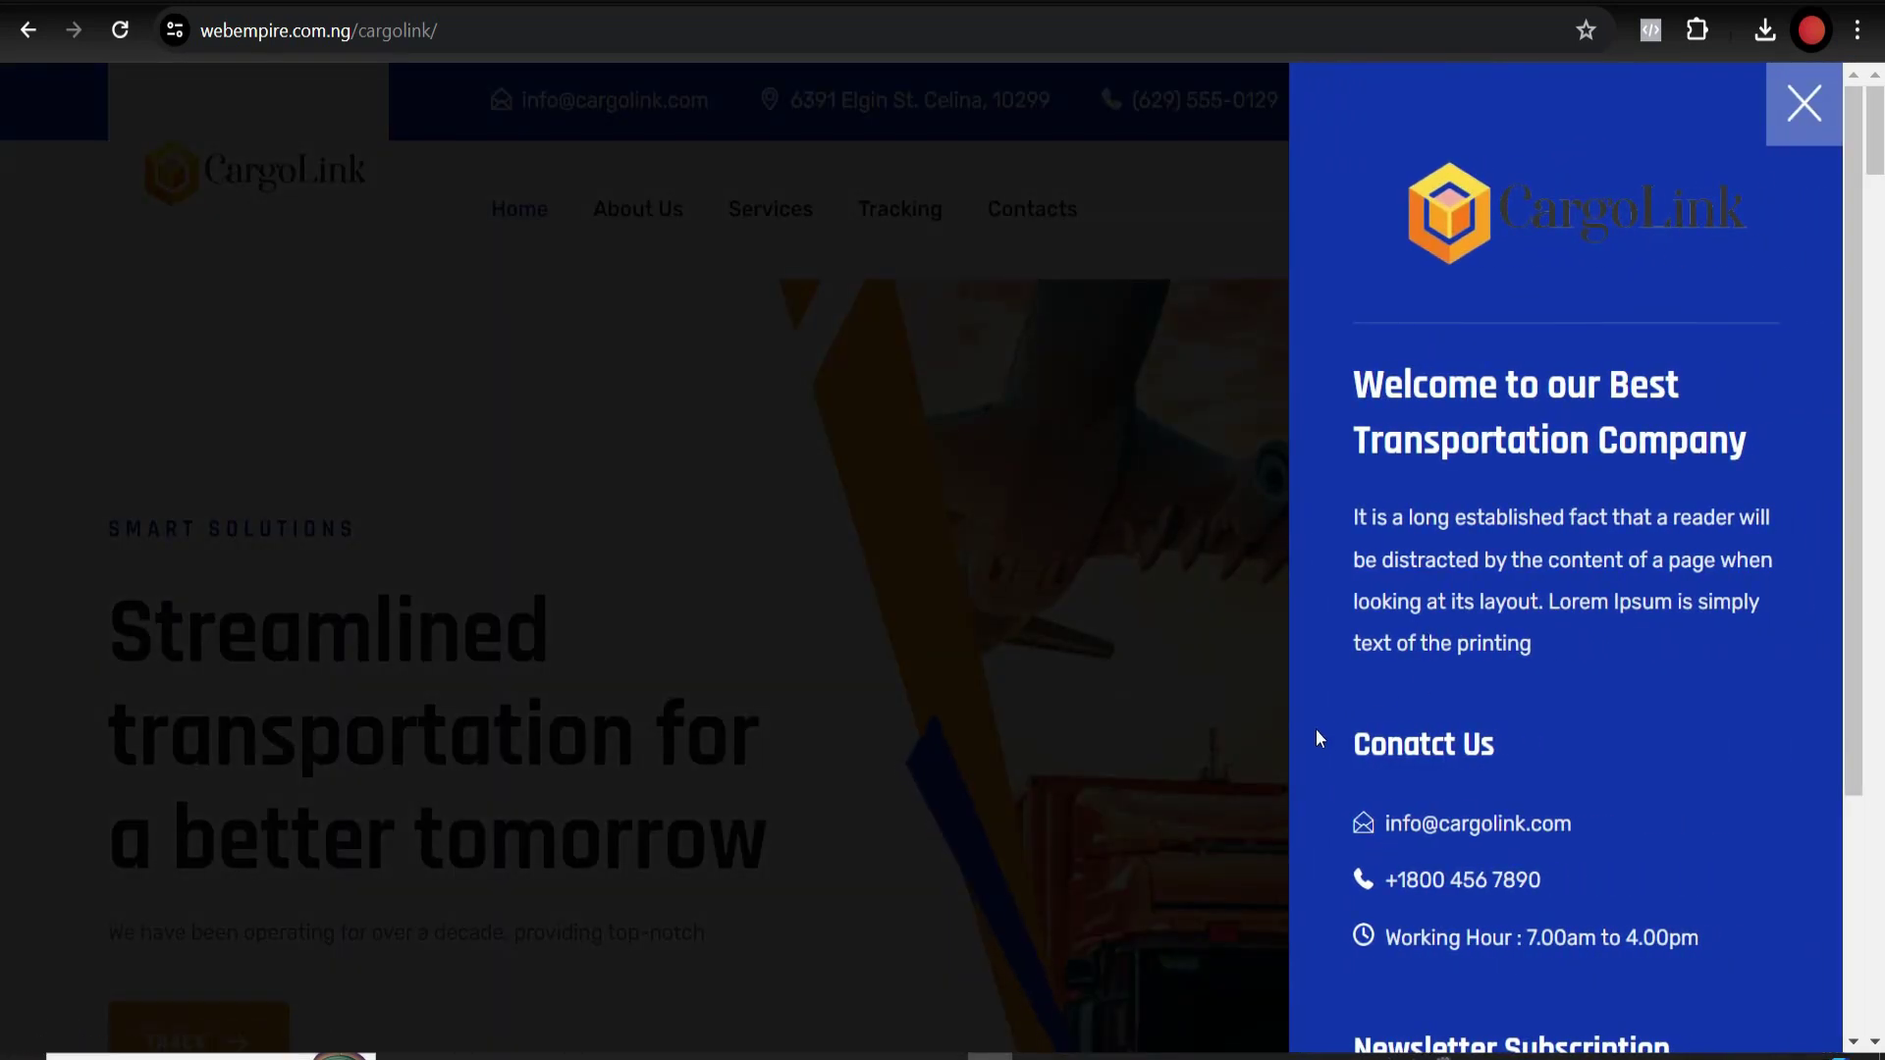
{"action": "scroll", "coordinate": [1314, 729], "scroll_direction": "down", "scroll_amount": 2}
{"action": "scroll", "coordinate": [1314, 729], "scroll_direction": "up", "scroll_amount": 2}
{"action": "left_click", "coordinate": [1802, 113]}
Scroll through the homepage down to the footer and back, then open About Us.
{"action": "scroll", "coordinate": [629, 479], "scroll_direction": "down", "scroll_amount": 7}
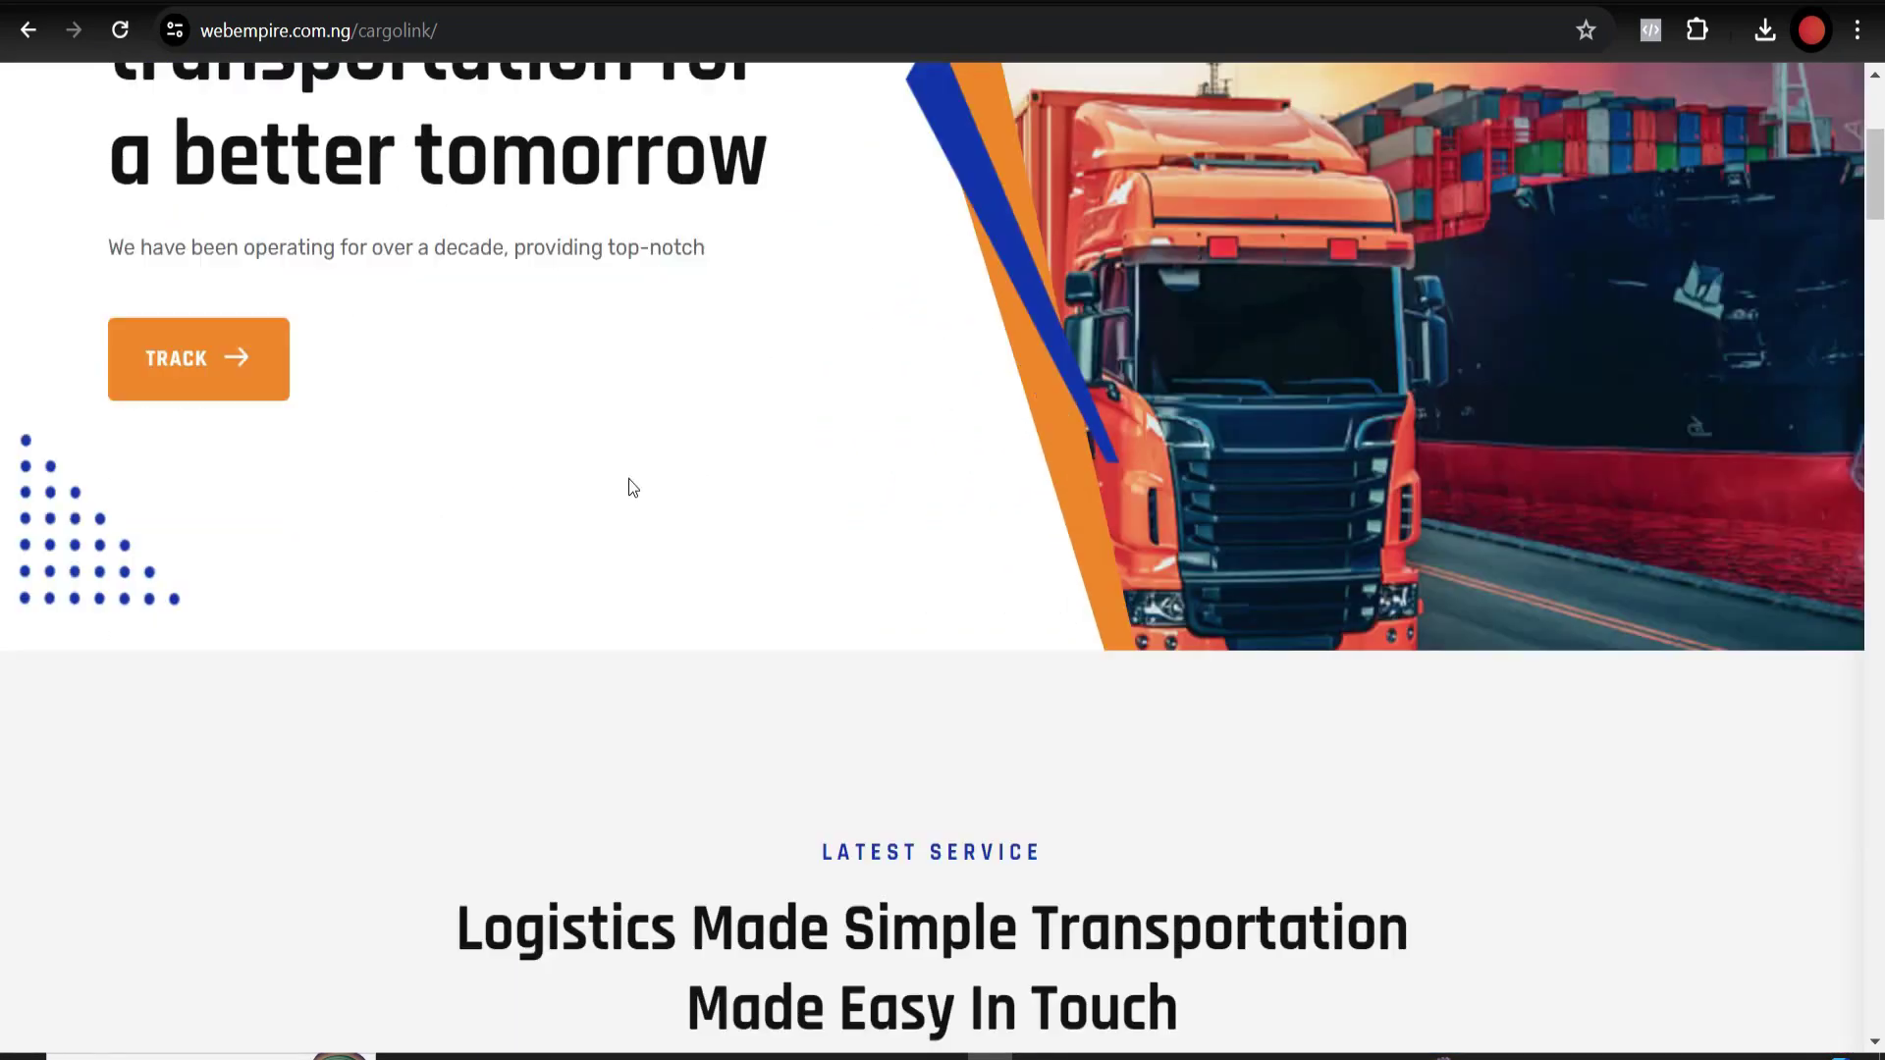
{"action": "scroll", "coordinate": [630, 481], "scroll_direction": "down", "scroll_amount": 11}
{"action": "scroll", "coordinate": [628, 479], "scroll_direction": "down", "scroll_amount": 12}
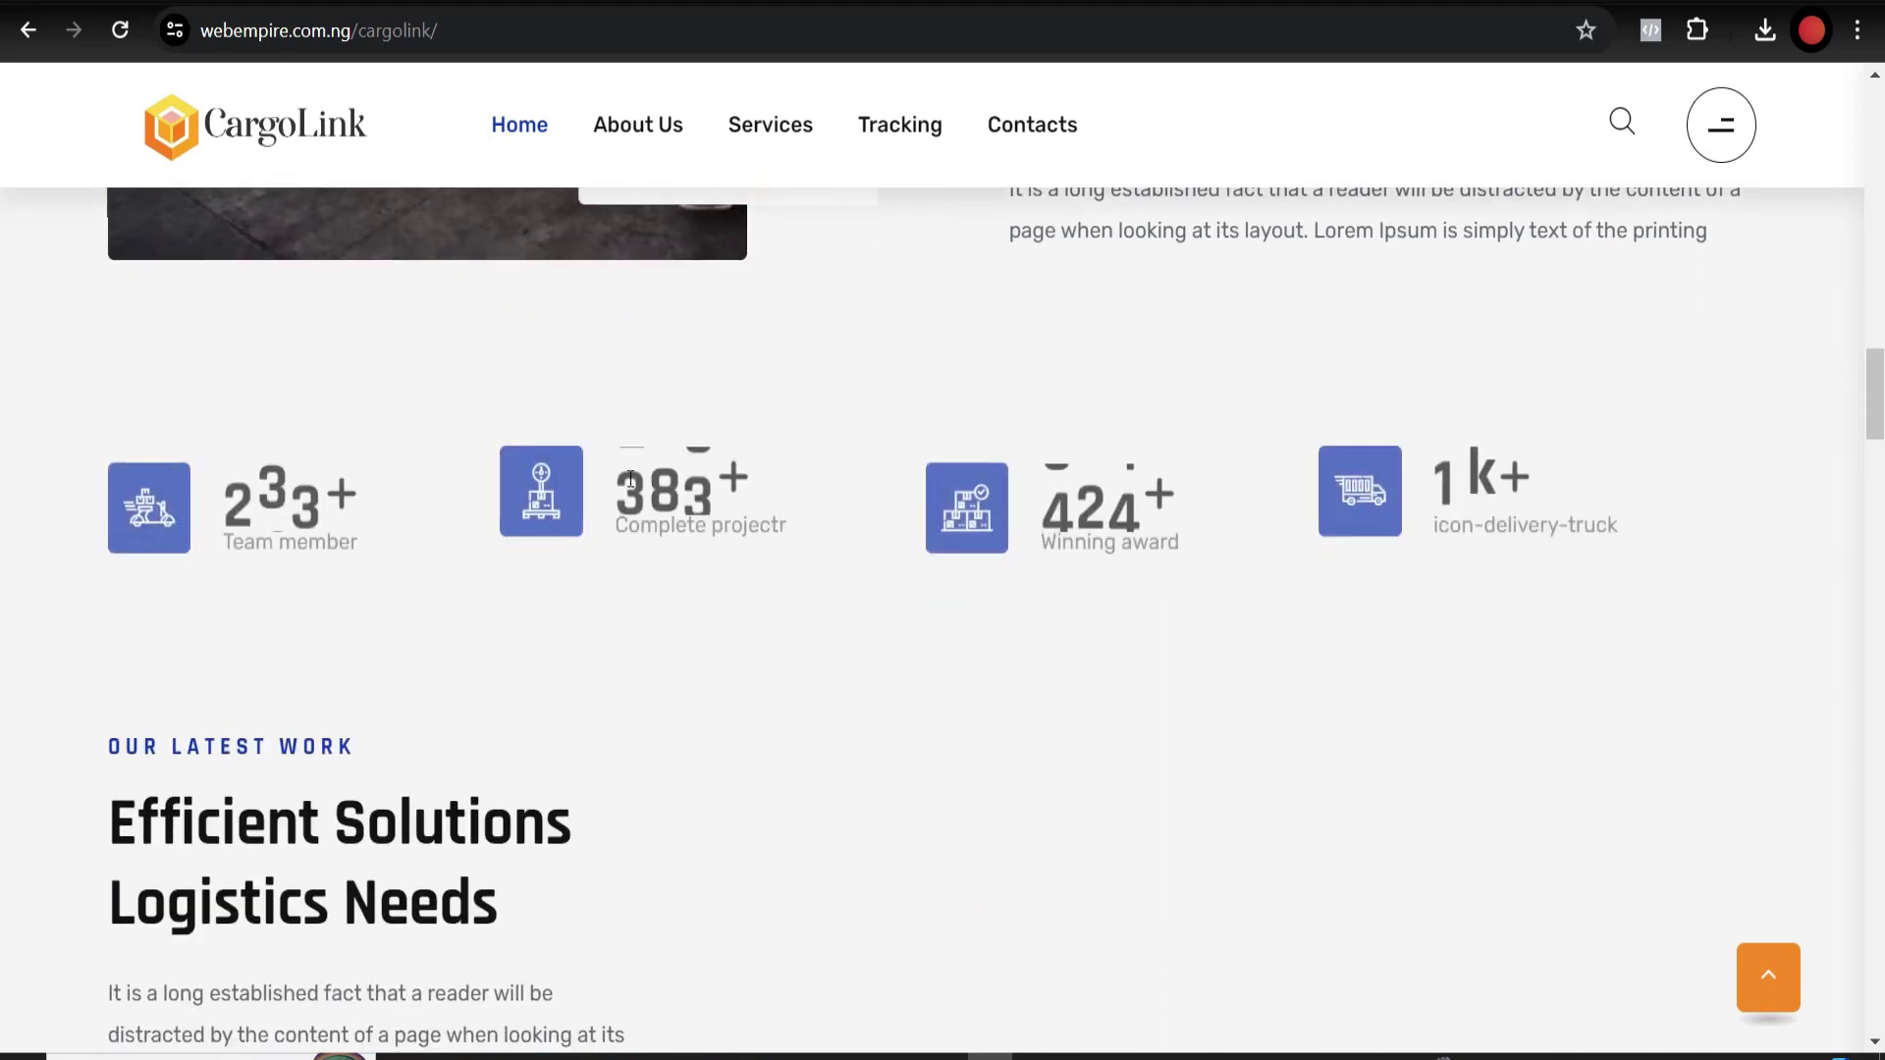
{"action": "scroll", "coordinate": [629, 479], "scroll_direction": "down", "scroll_amount": 13}
{"action": "scroll", "coordinate": [628, 479], "scroll_direction": "down", "scroll_amount": 17}
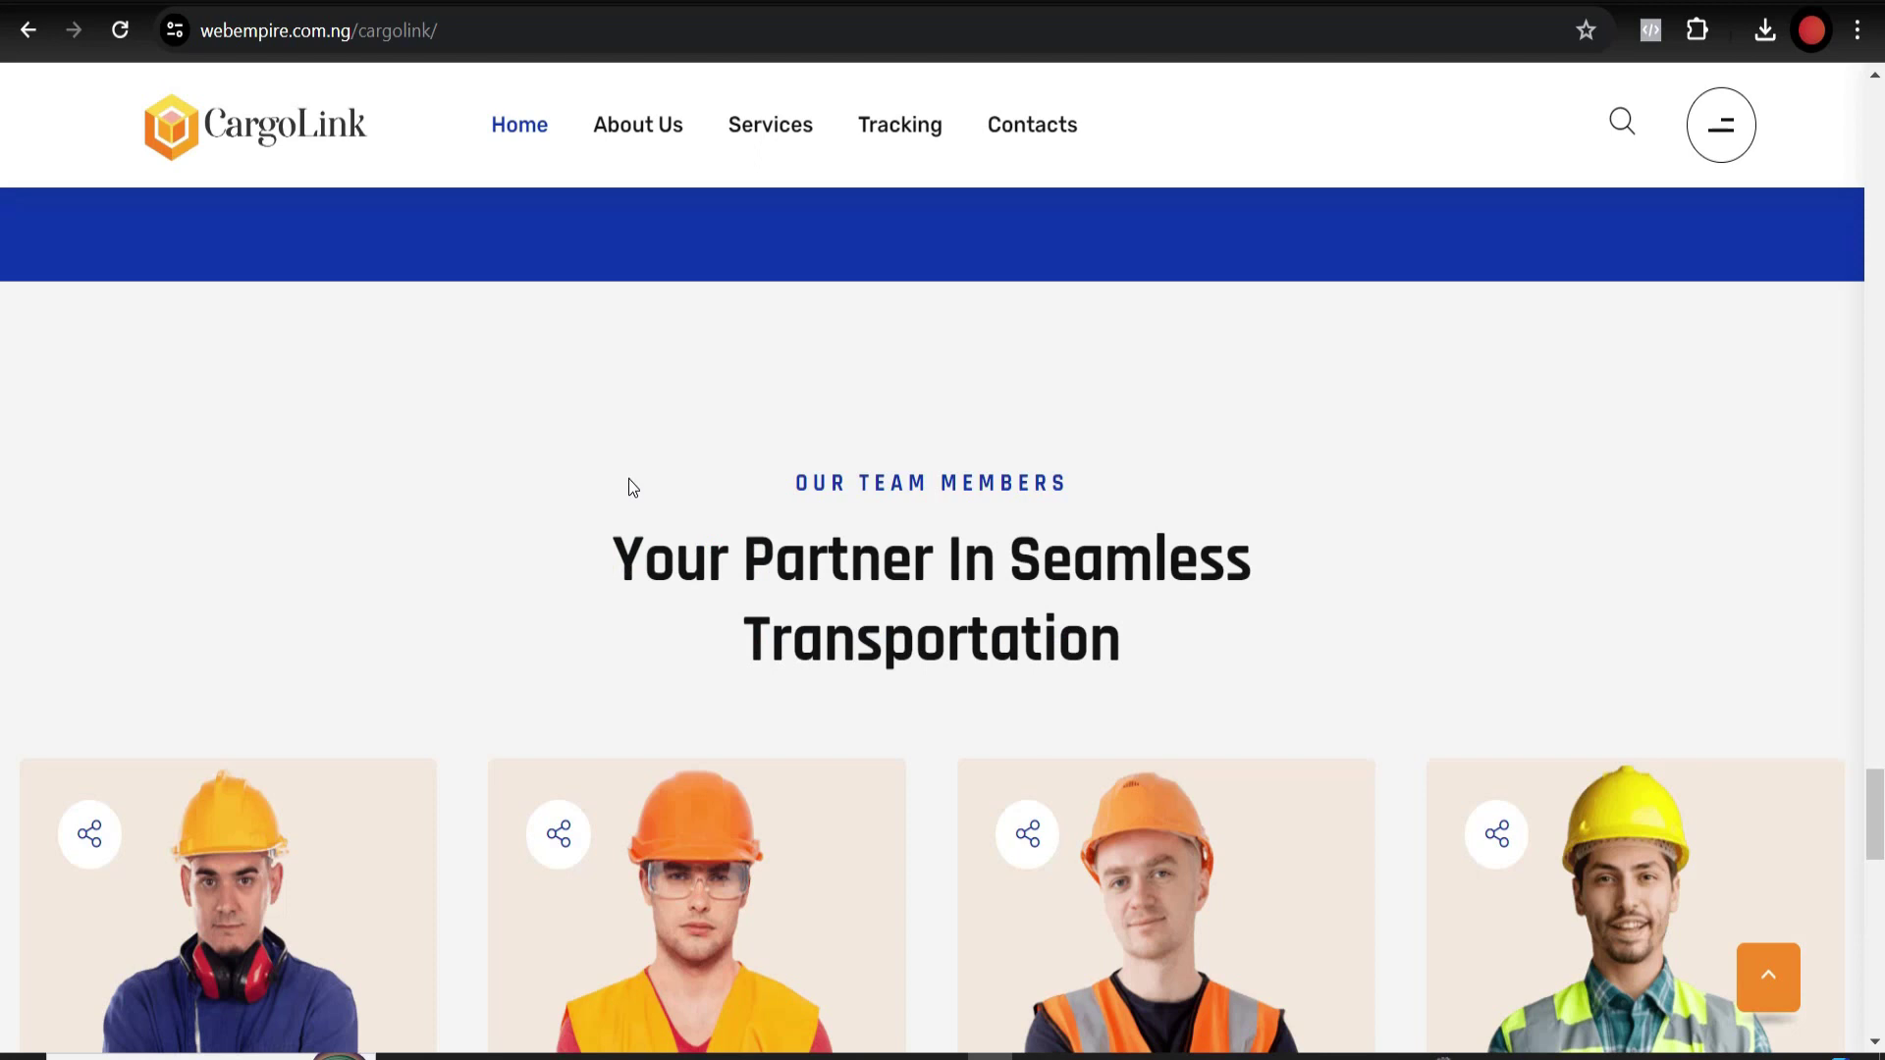
{"action": "scroll", "coordinate": [629, 480], "scroll_direction": "up", "scroll_amount": 2}
{"action": "scroll", "coordinate": [628, 479], "scroll_direction": "down", "scroll_amount": 15}
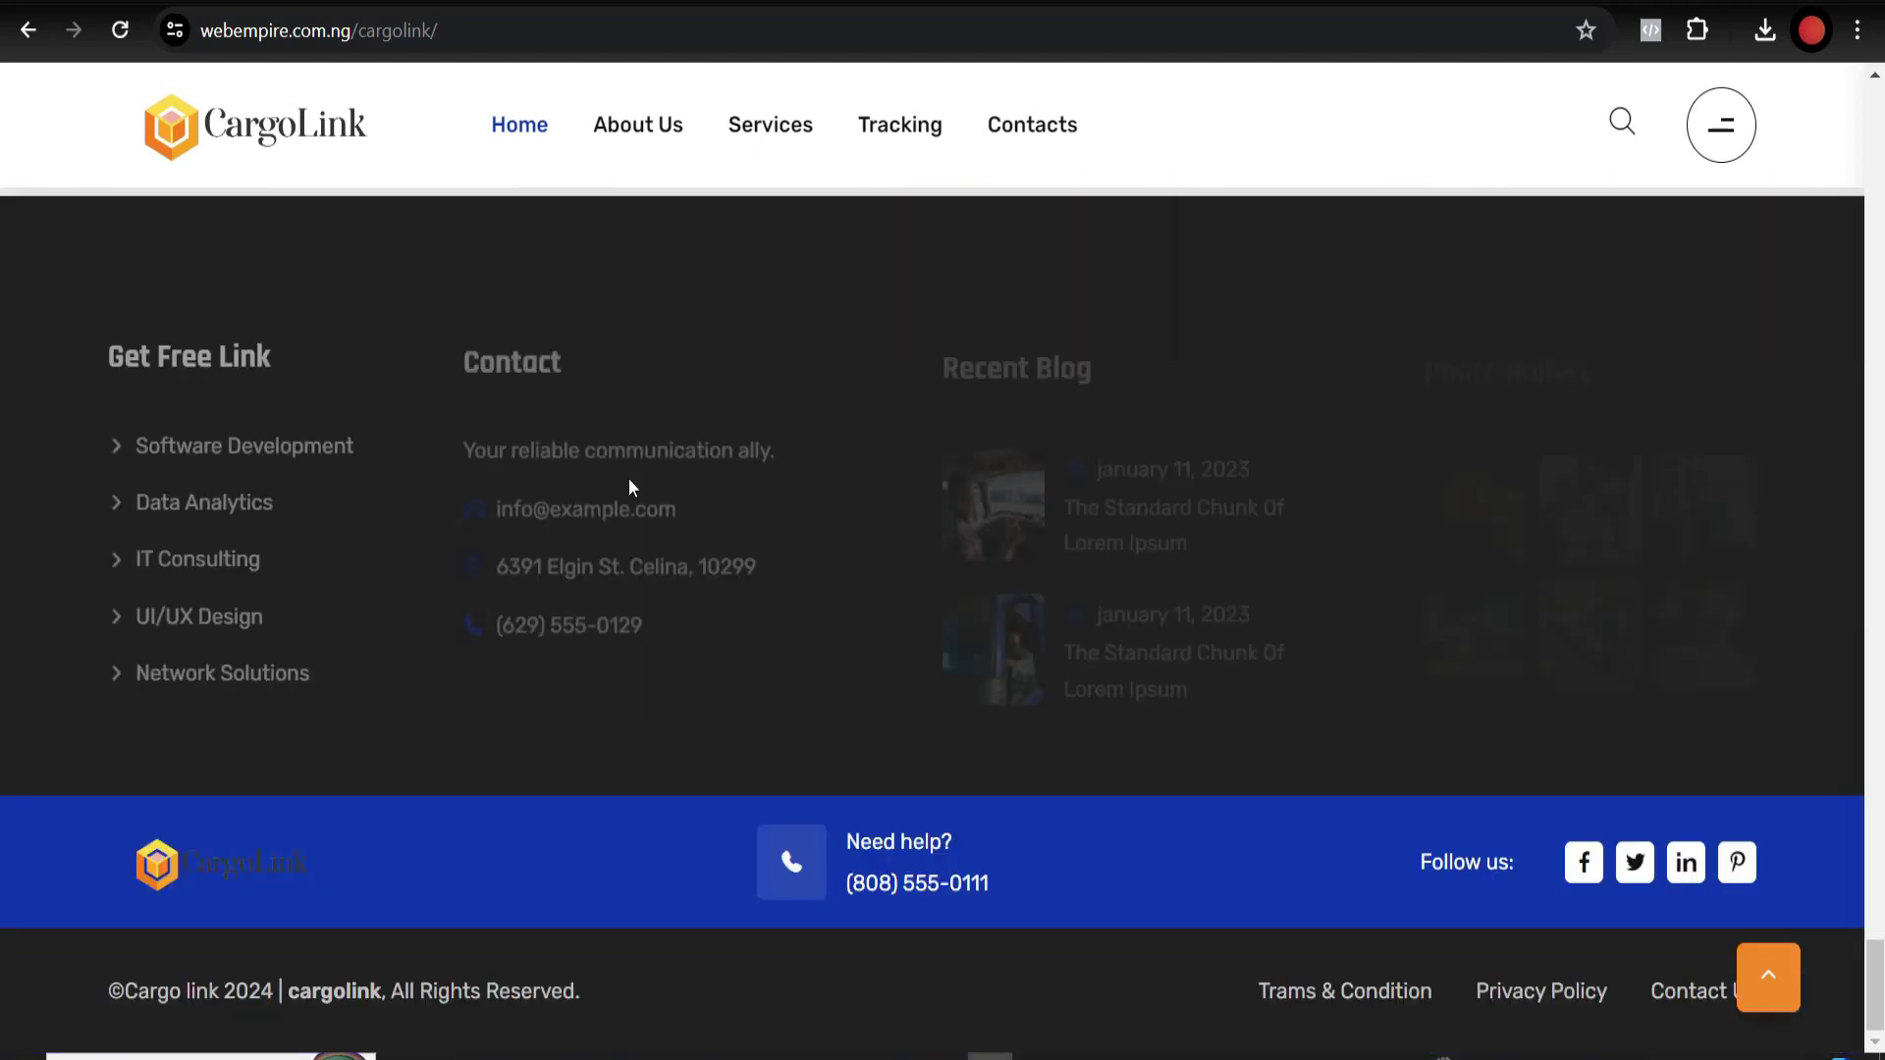
{"action": "scroll", "coordinate": [629, 479], "scroll_direction": "up", "scroll_amount": 4}
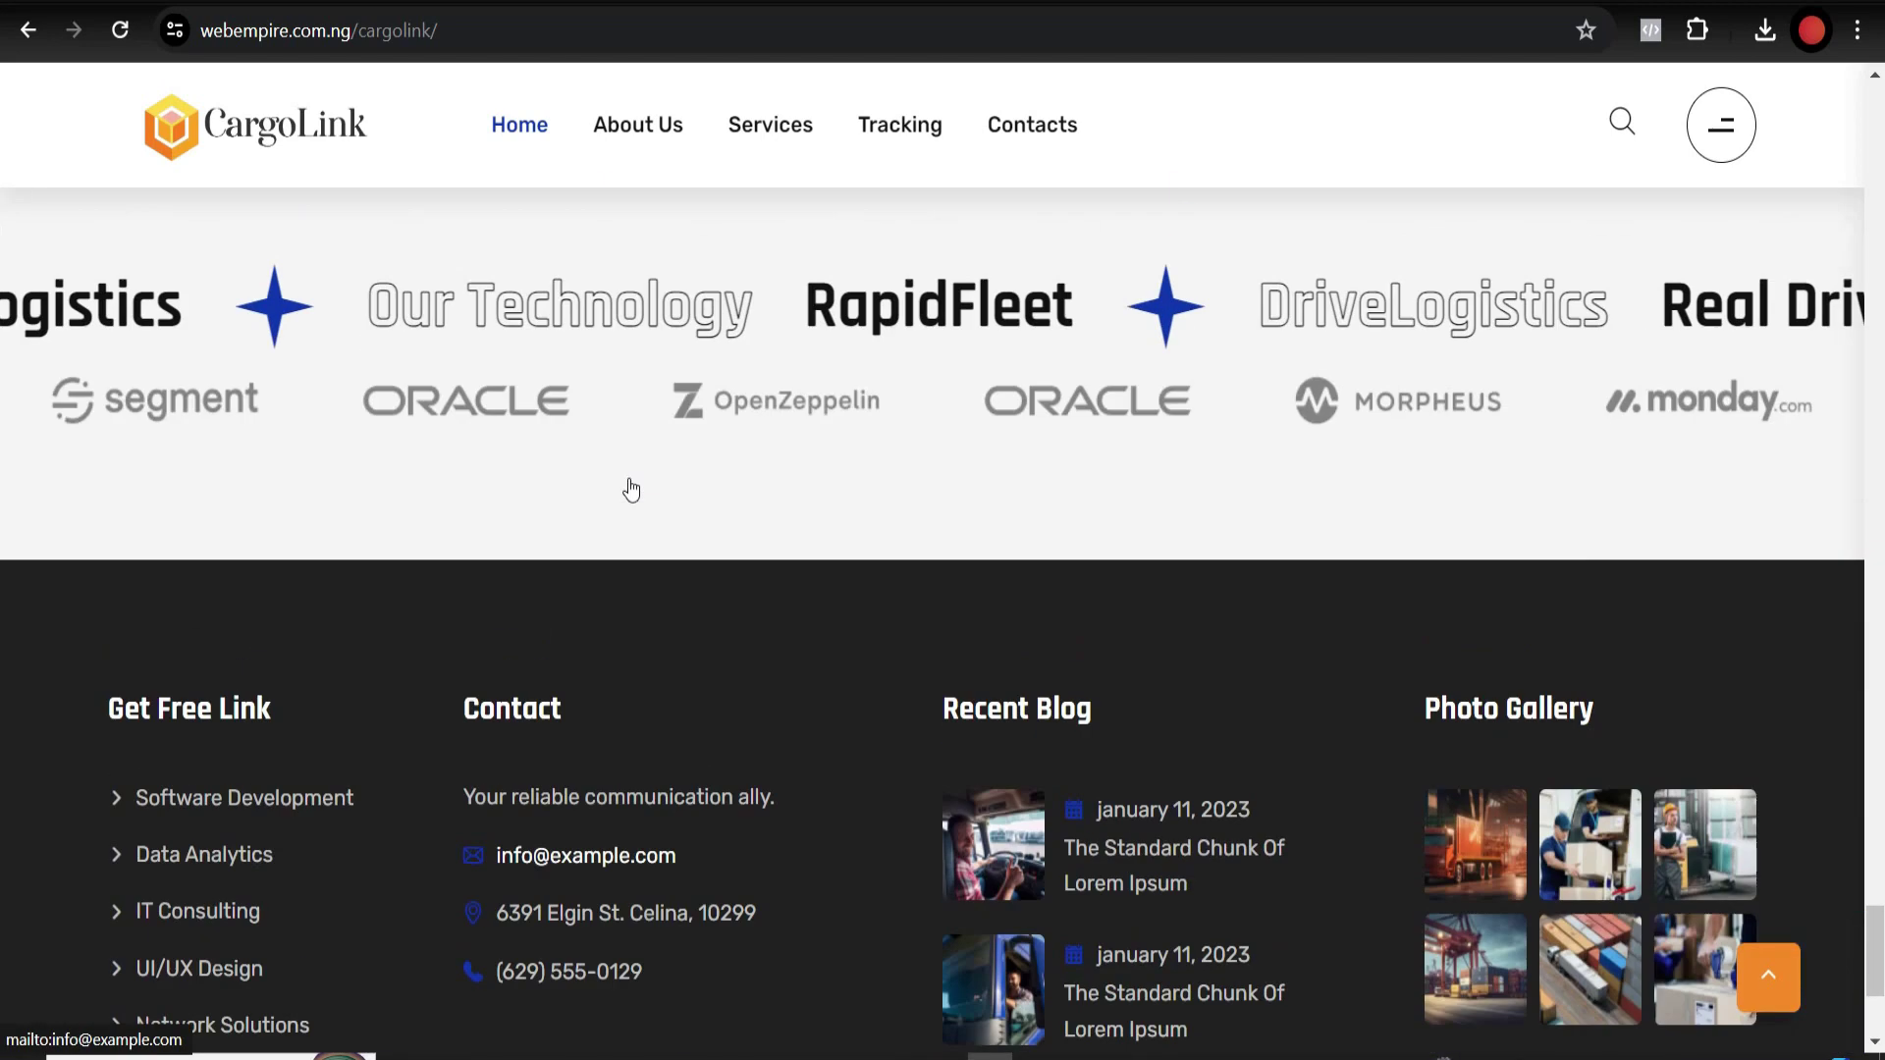
{"action": "scroll", "coordinate": [632, 488], "scroll_direction": "up", "scroll_amount": 15}
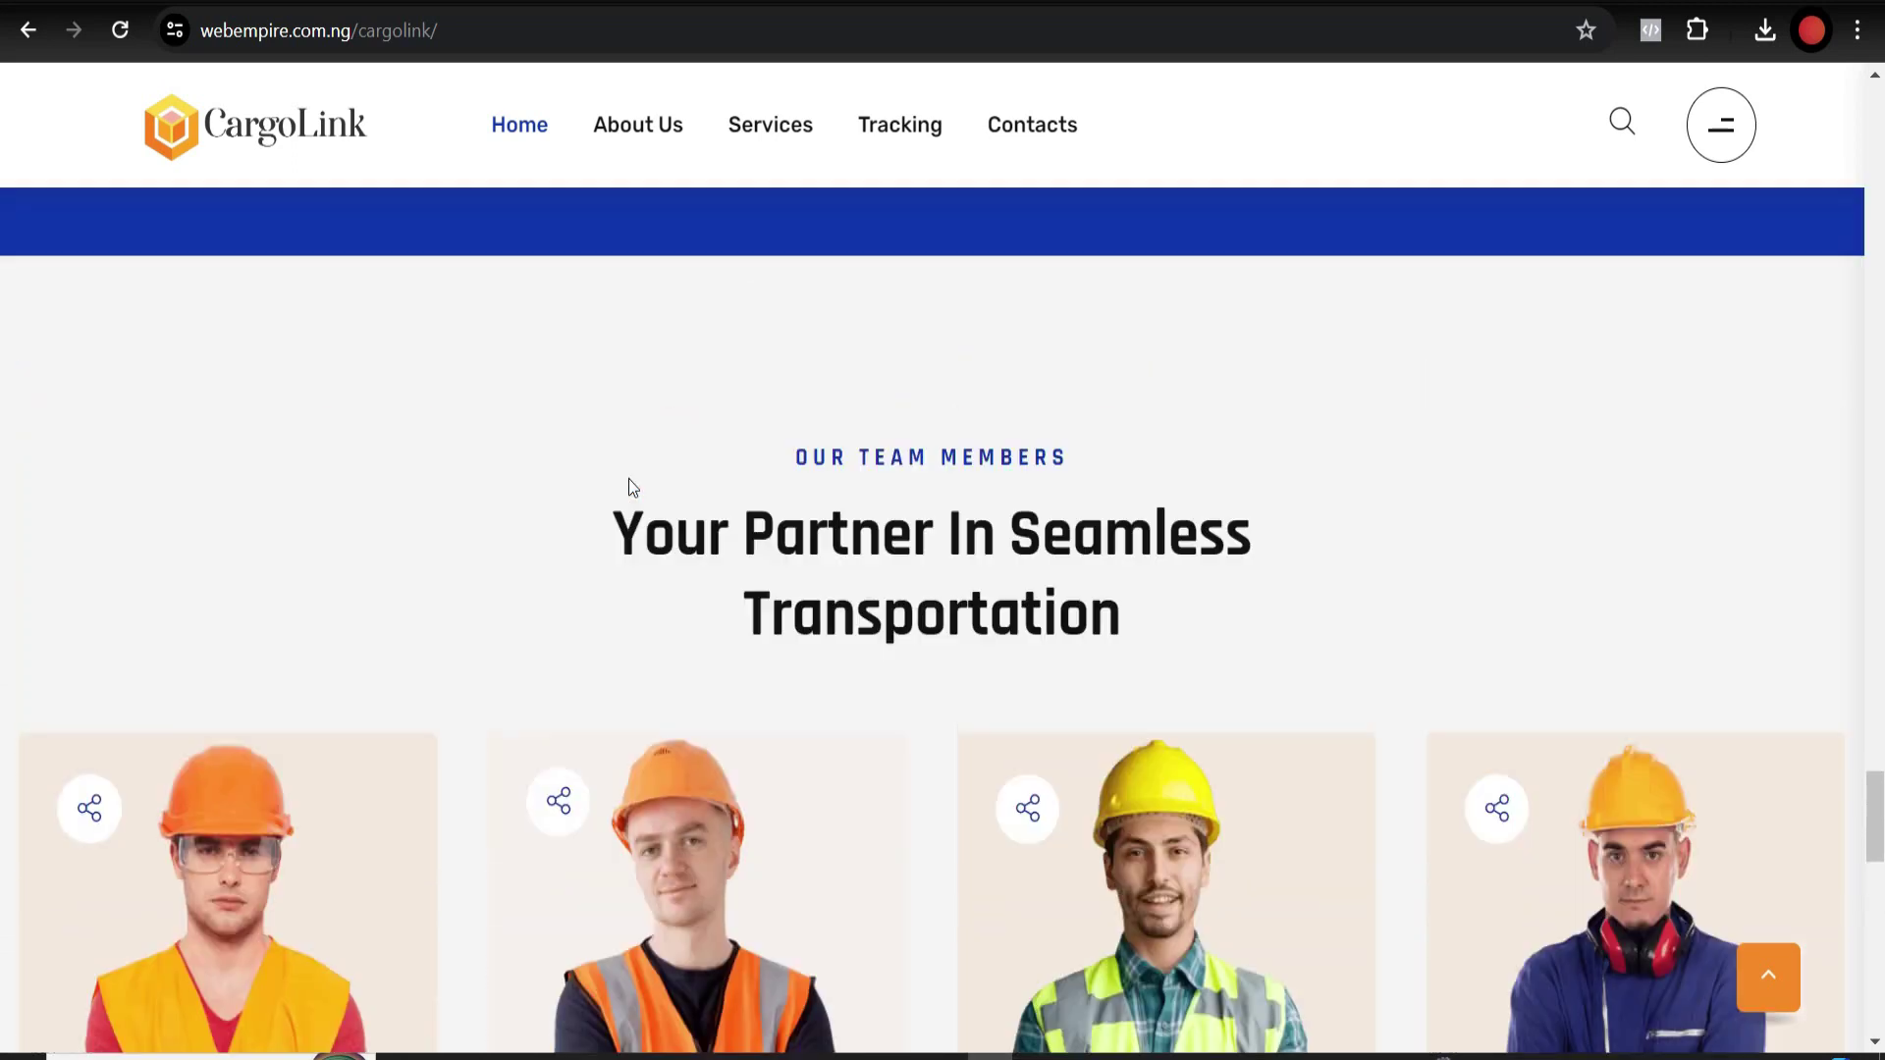
{"action": "scroll", "coordinate": [630, 480], "scroll_direction": "up", "scroll_amount": 20}
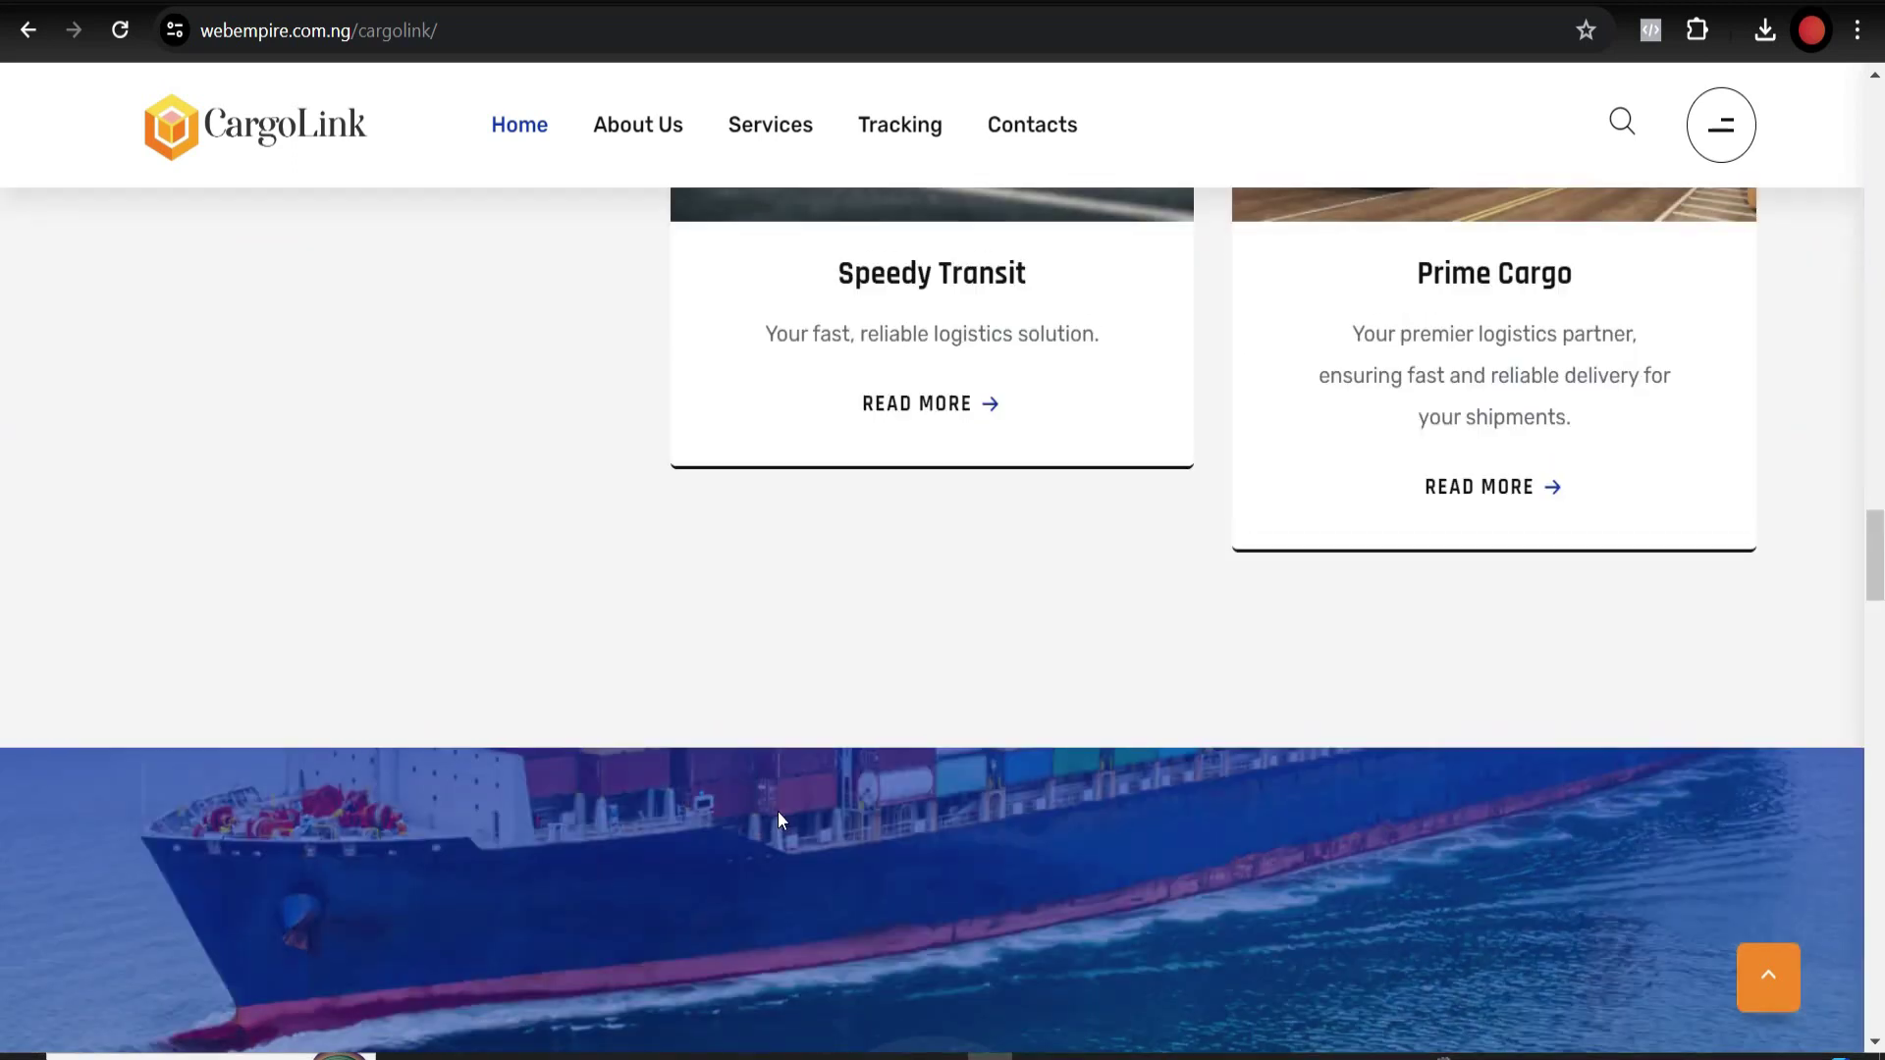
{"action": "scroll", "coordinate": [778, 811], "scroll_direction": "up", "scroll_amount": 9}
{"action": "scroll", "coordinate": [777, 811], "scroll_direction": "down", "scroll_amount": 15}
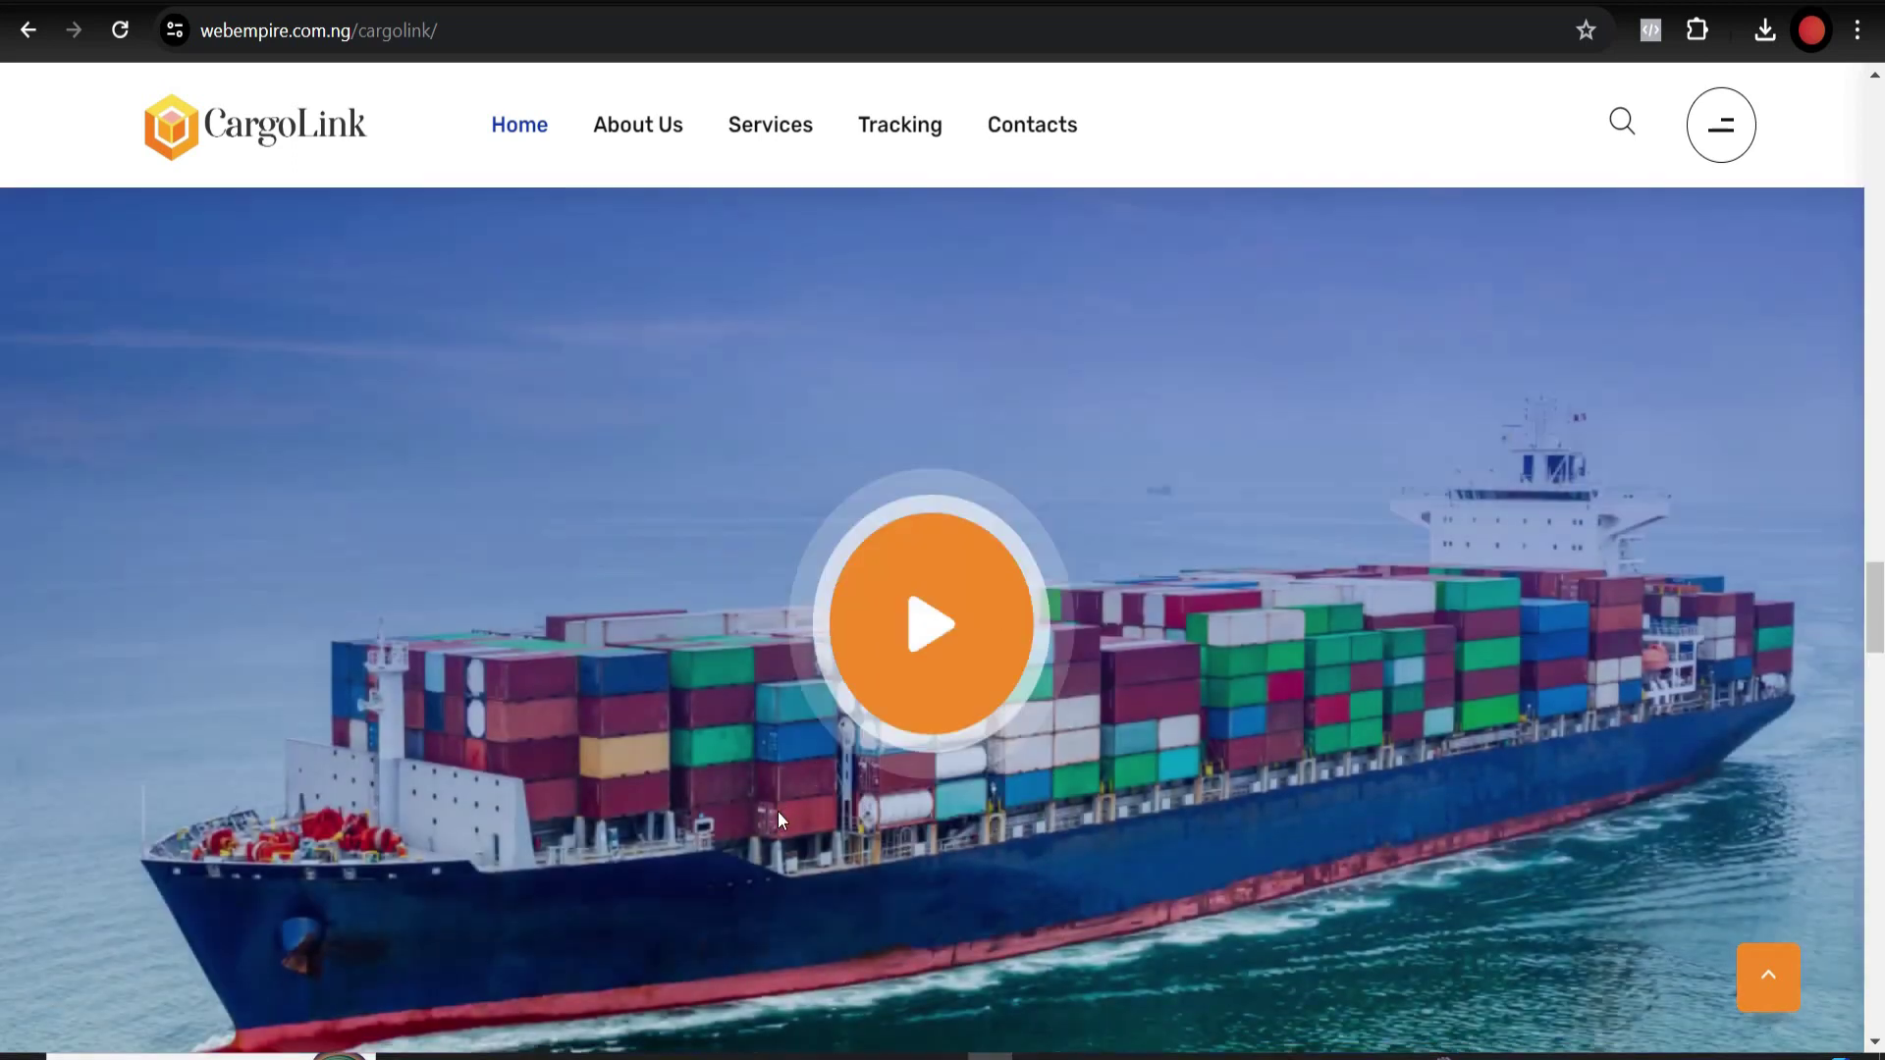
{"action": "scroll", "coordinate": [893, 700], "scroll_direction": "up", "scroll_amount": 10}
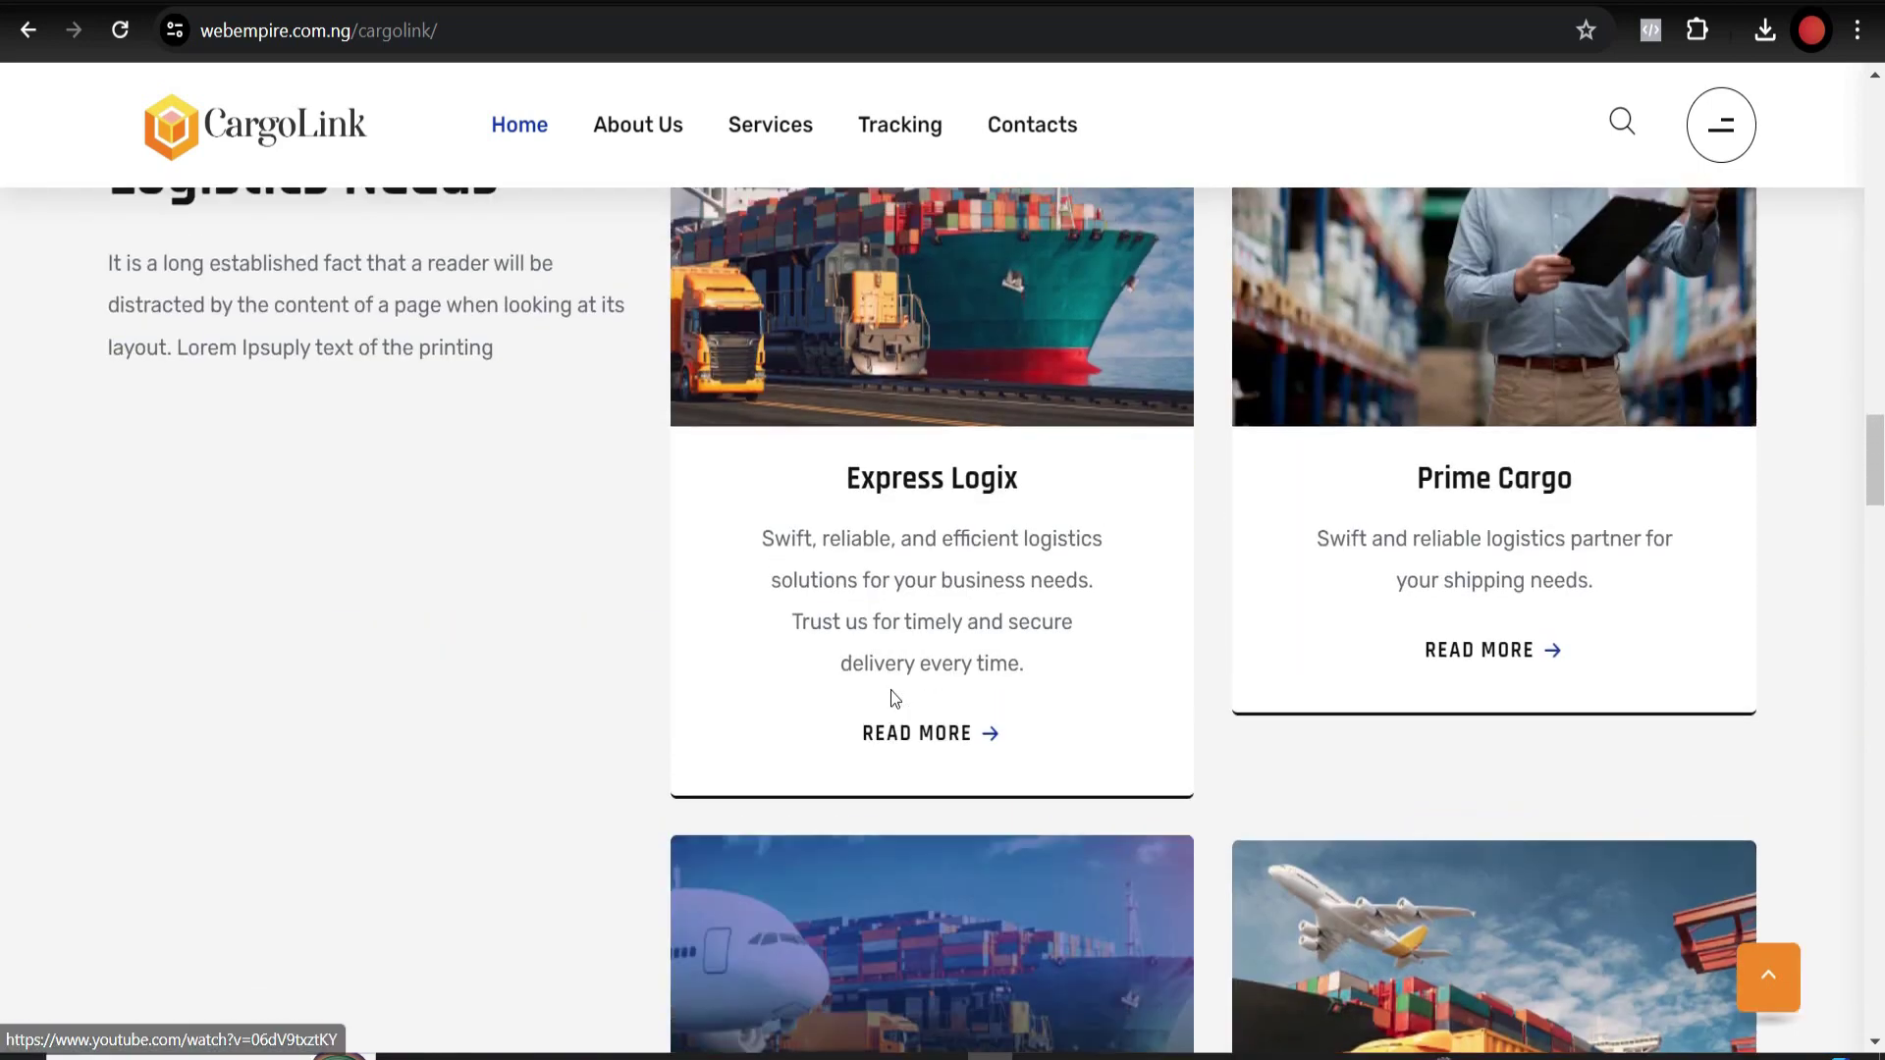
{"action": "scroll", "coordinate": [894, 700], "scroll_direction": "up", "scroll_amount": 8}
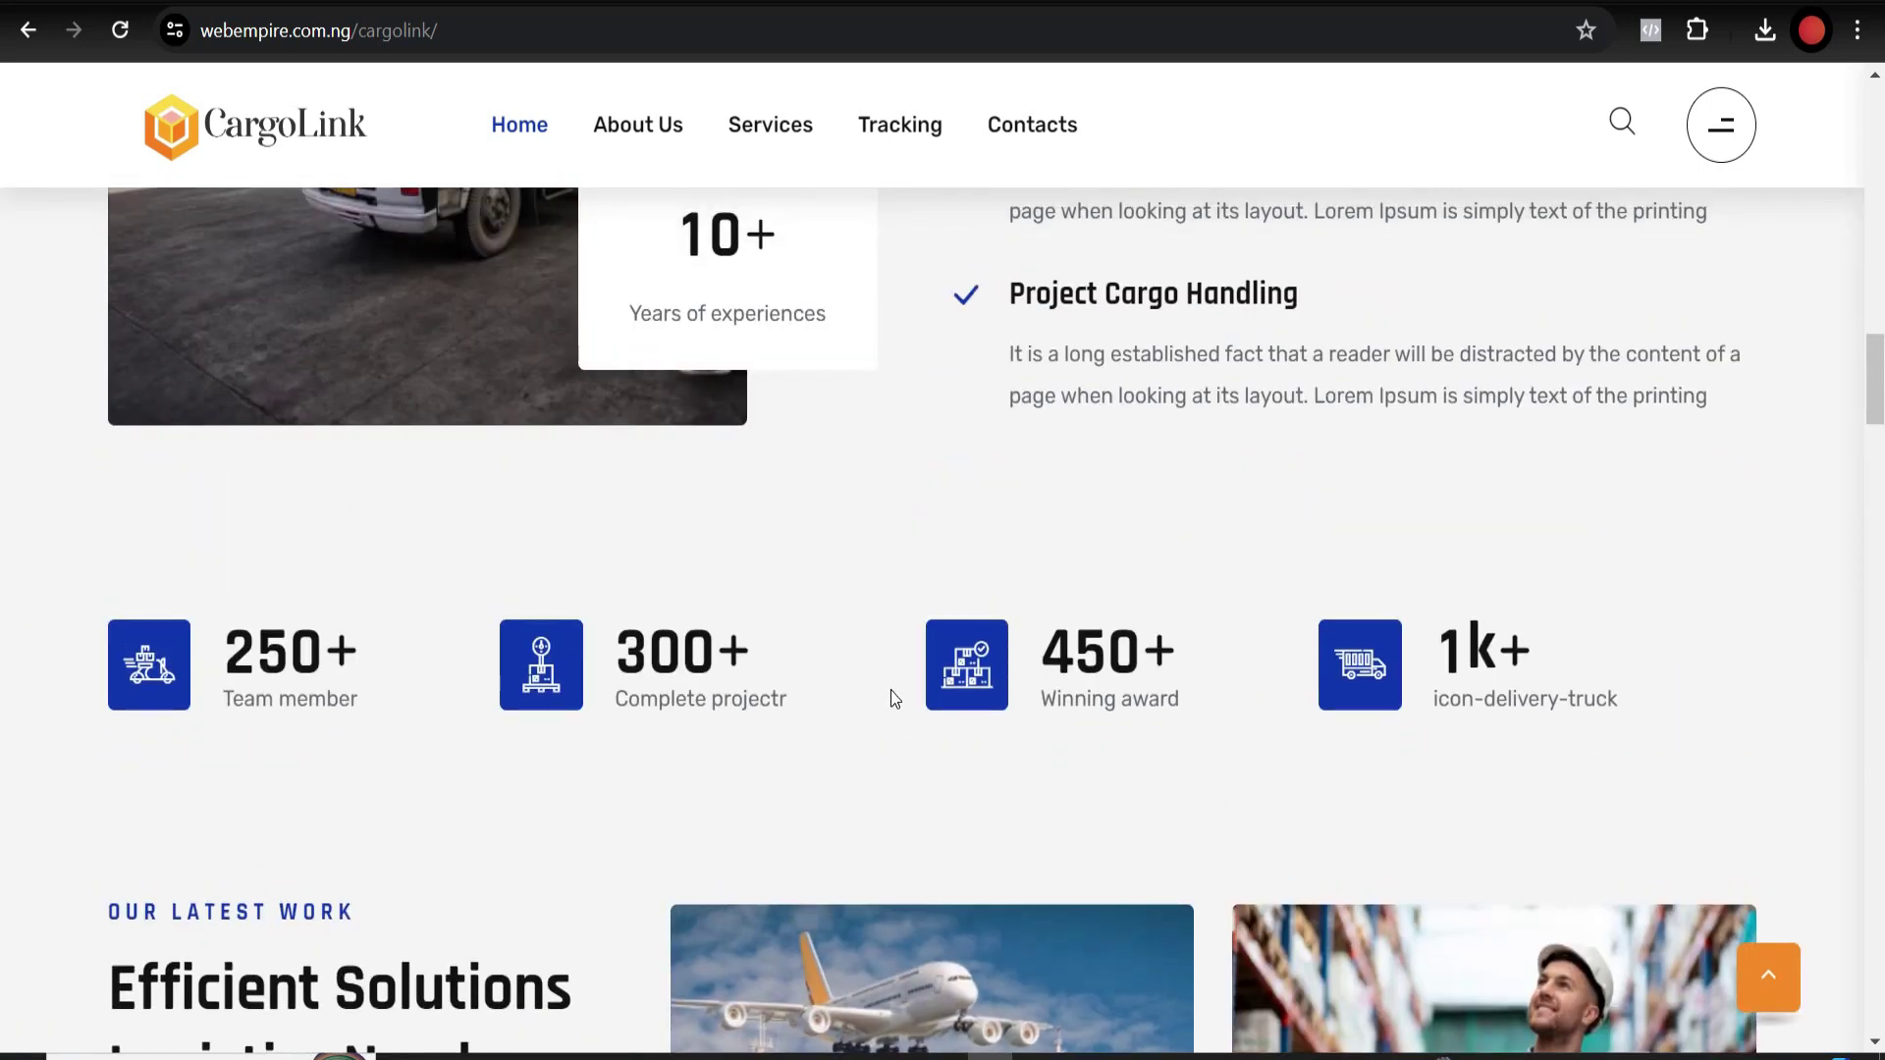
{"action": "scroll", "coordinate": [893, 699], "scroll_direction": "up", "scroll_amount": 12}
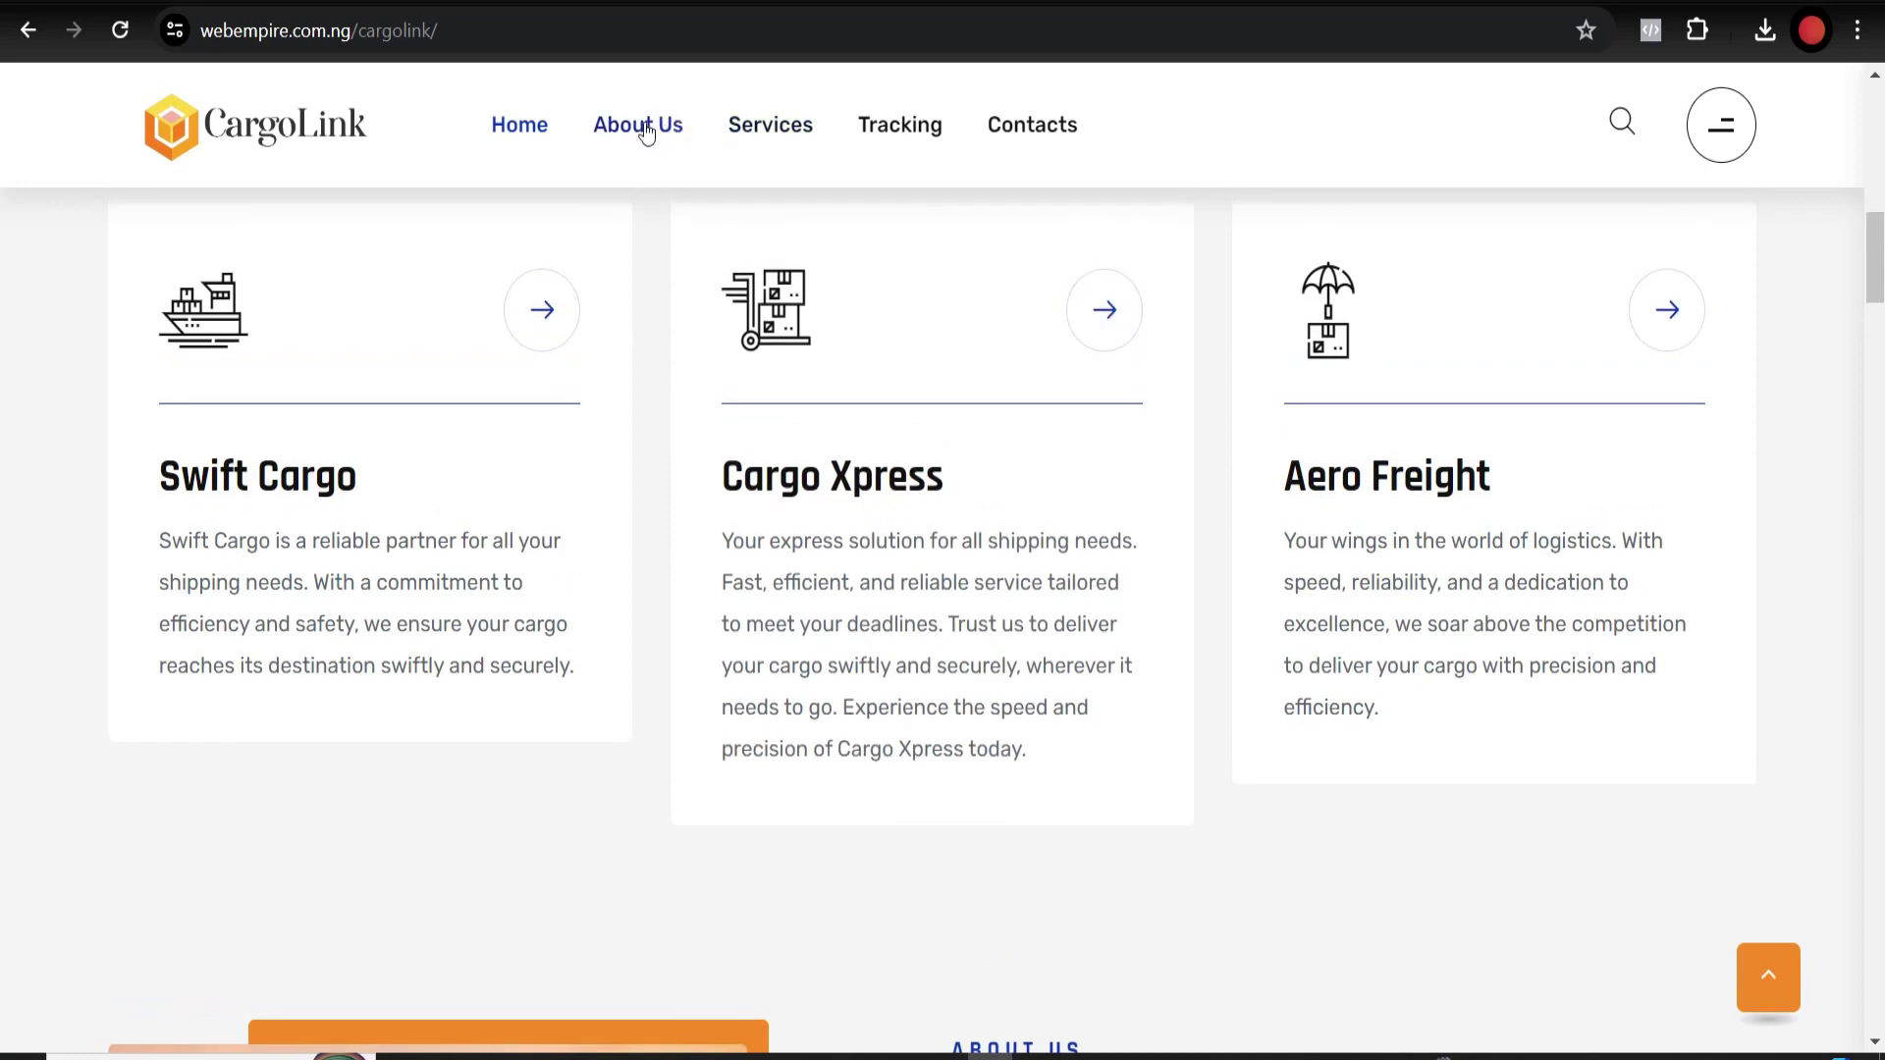
{"action": "left_click", "coordinate": [643, 131]}
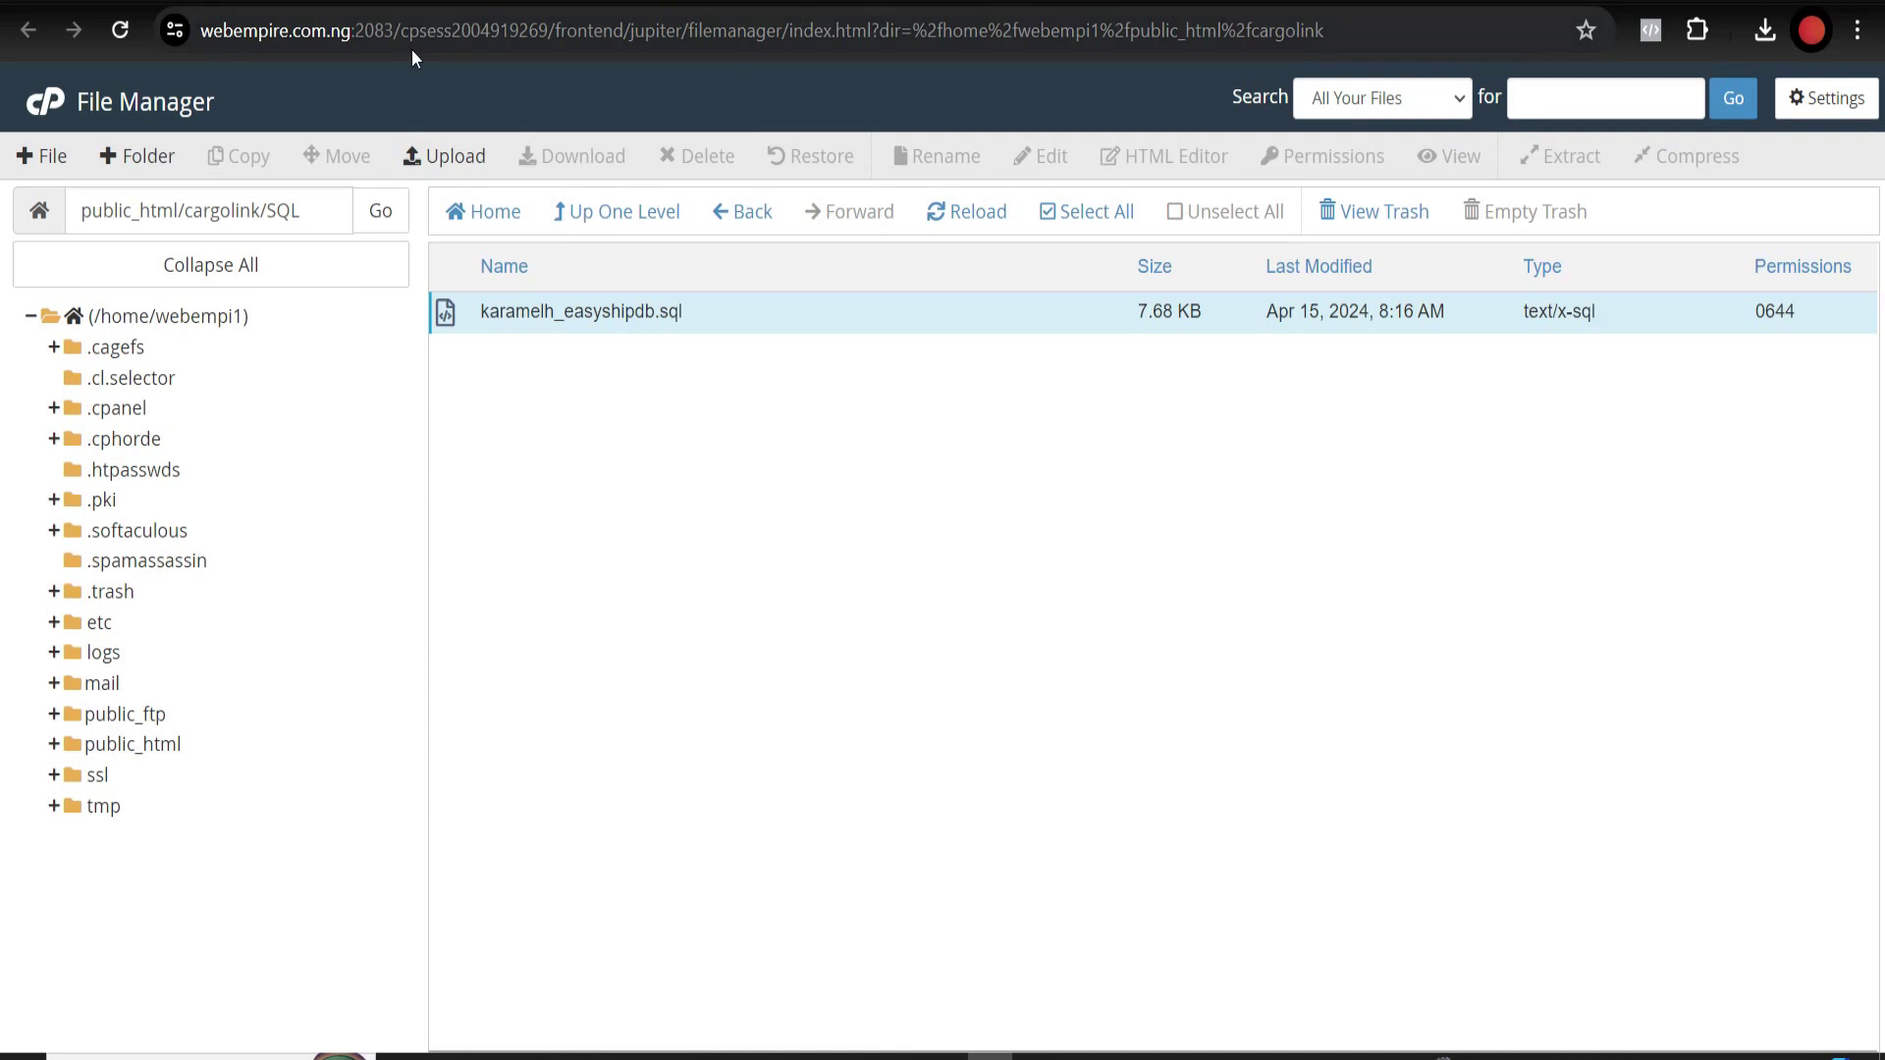
Open functions.php from the cargolink folder in the editor, then return to phpMyAdmin.
{"action": "left_click", "coordinate": [590, 214]}
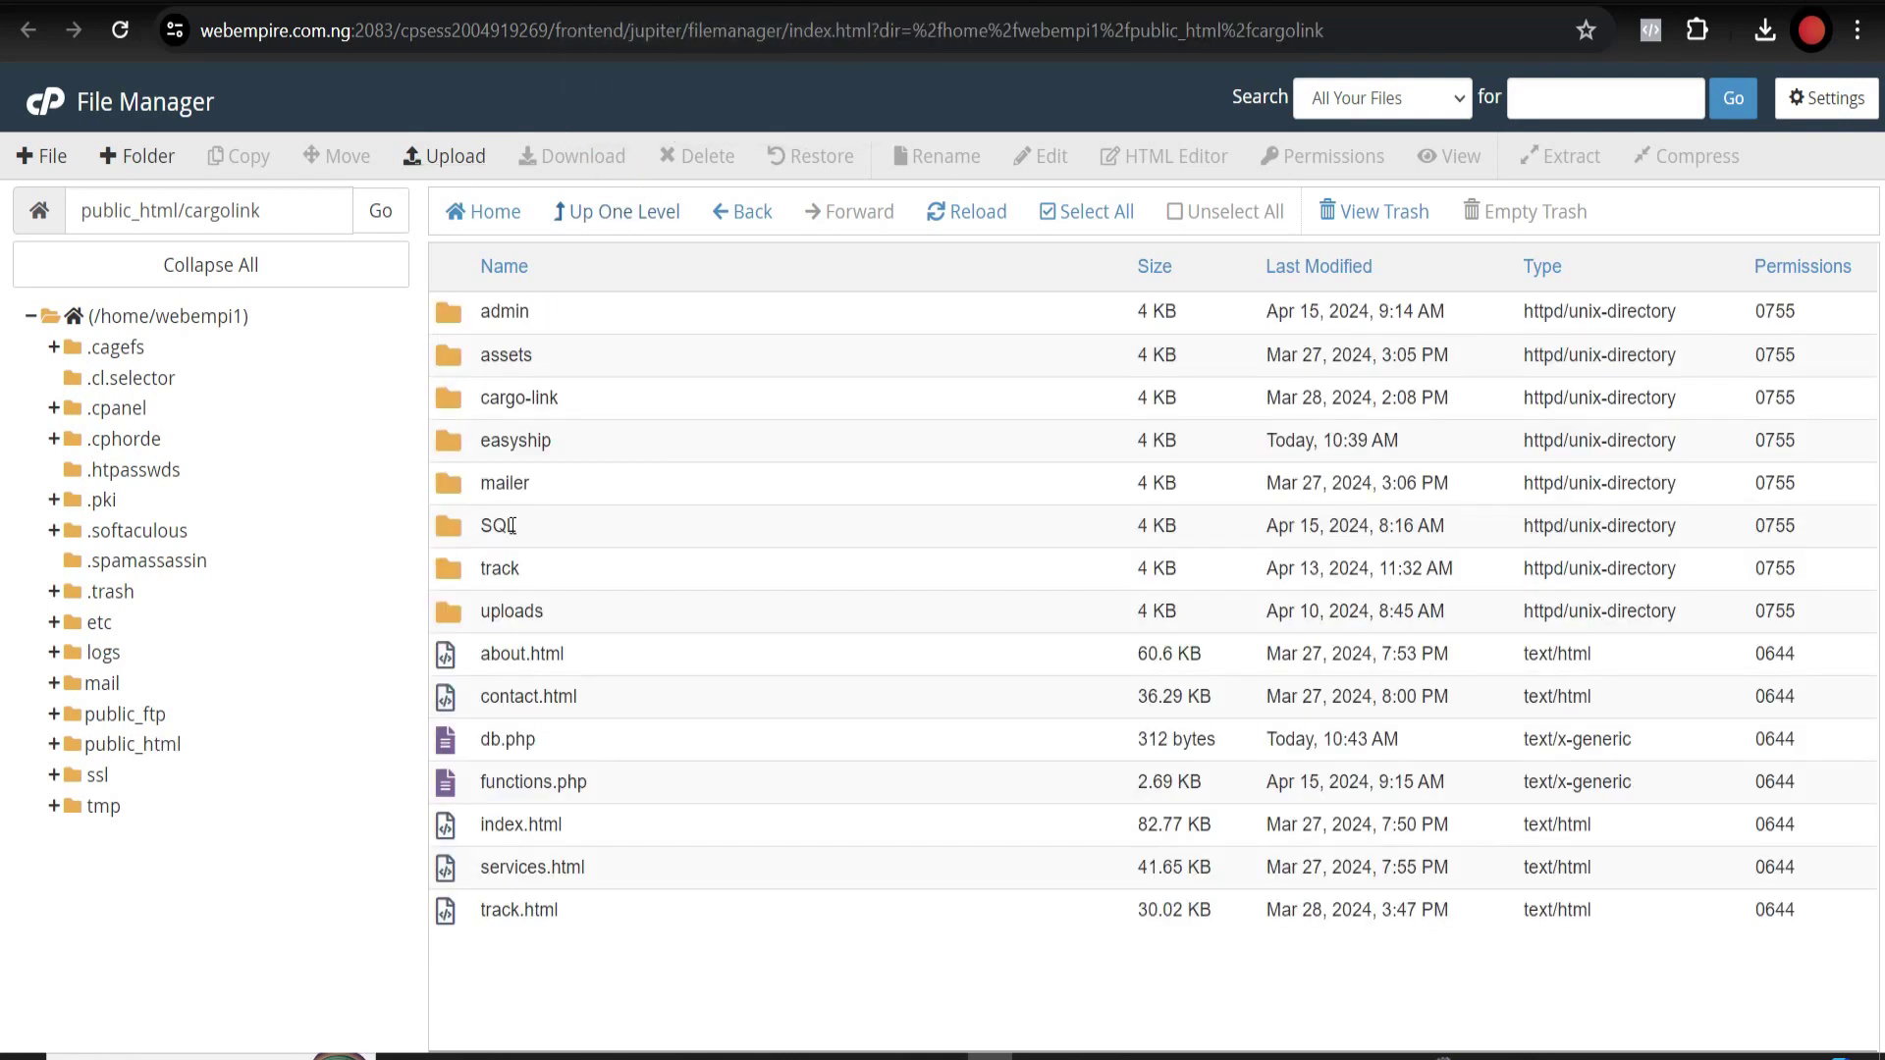
{"action": "right_click", "coordinate": [454, 782]}
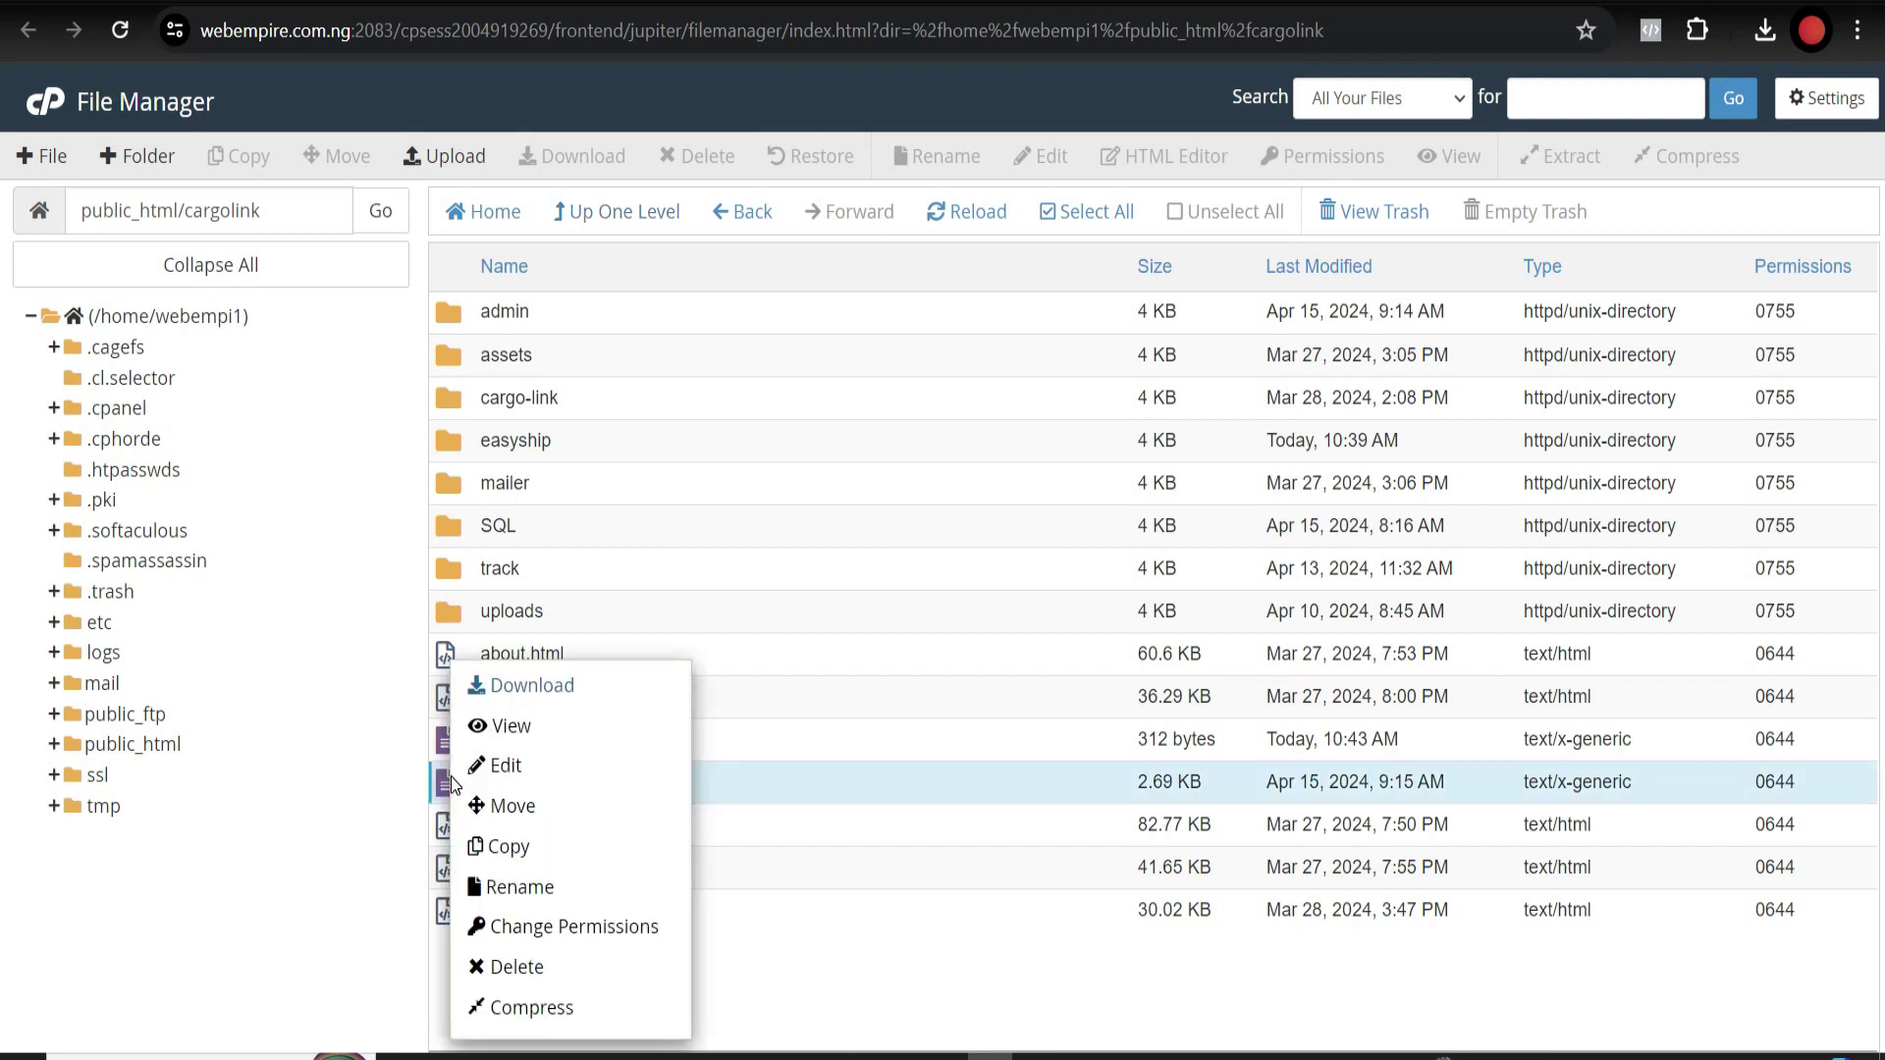
{"action": "left_click", "coordinate": [520, 782]}
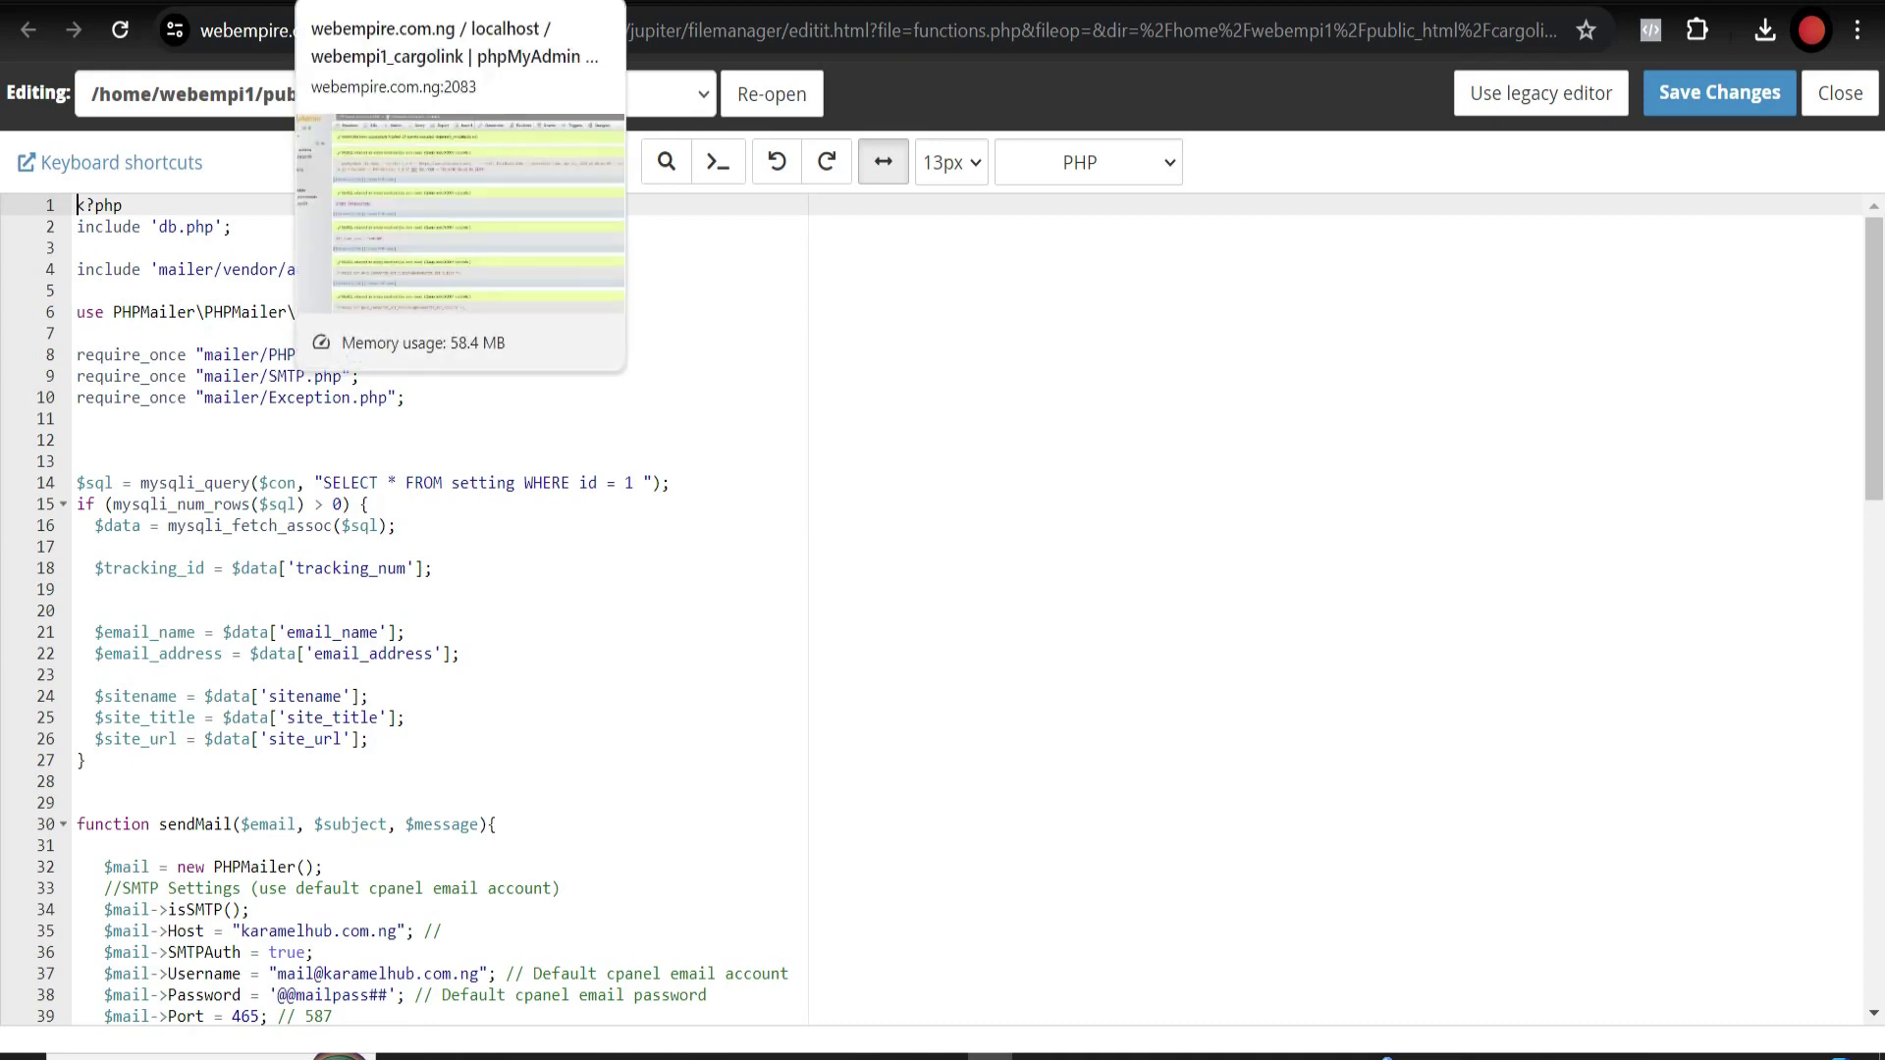
{"action": "left_click", "coordinate": [422, 2]}
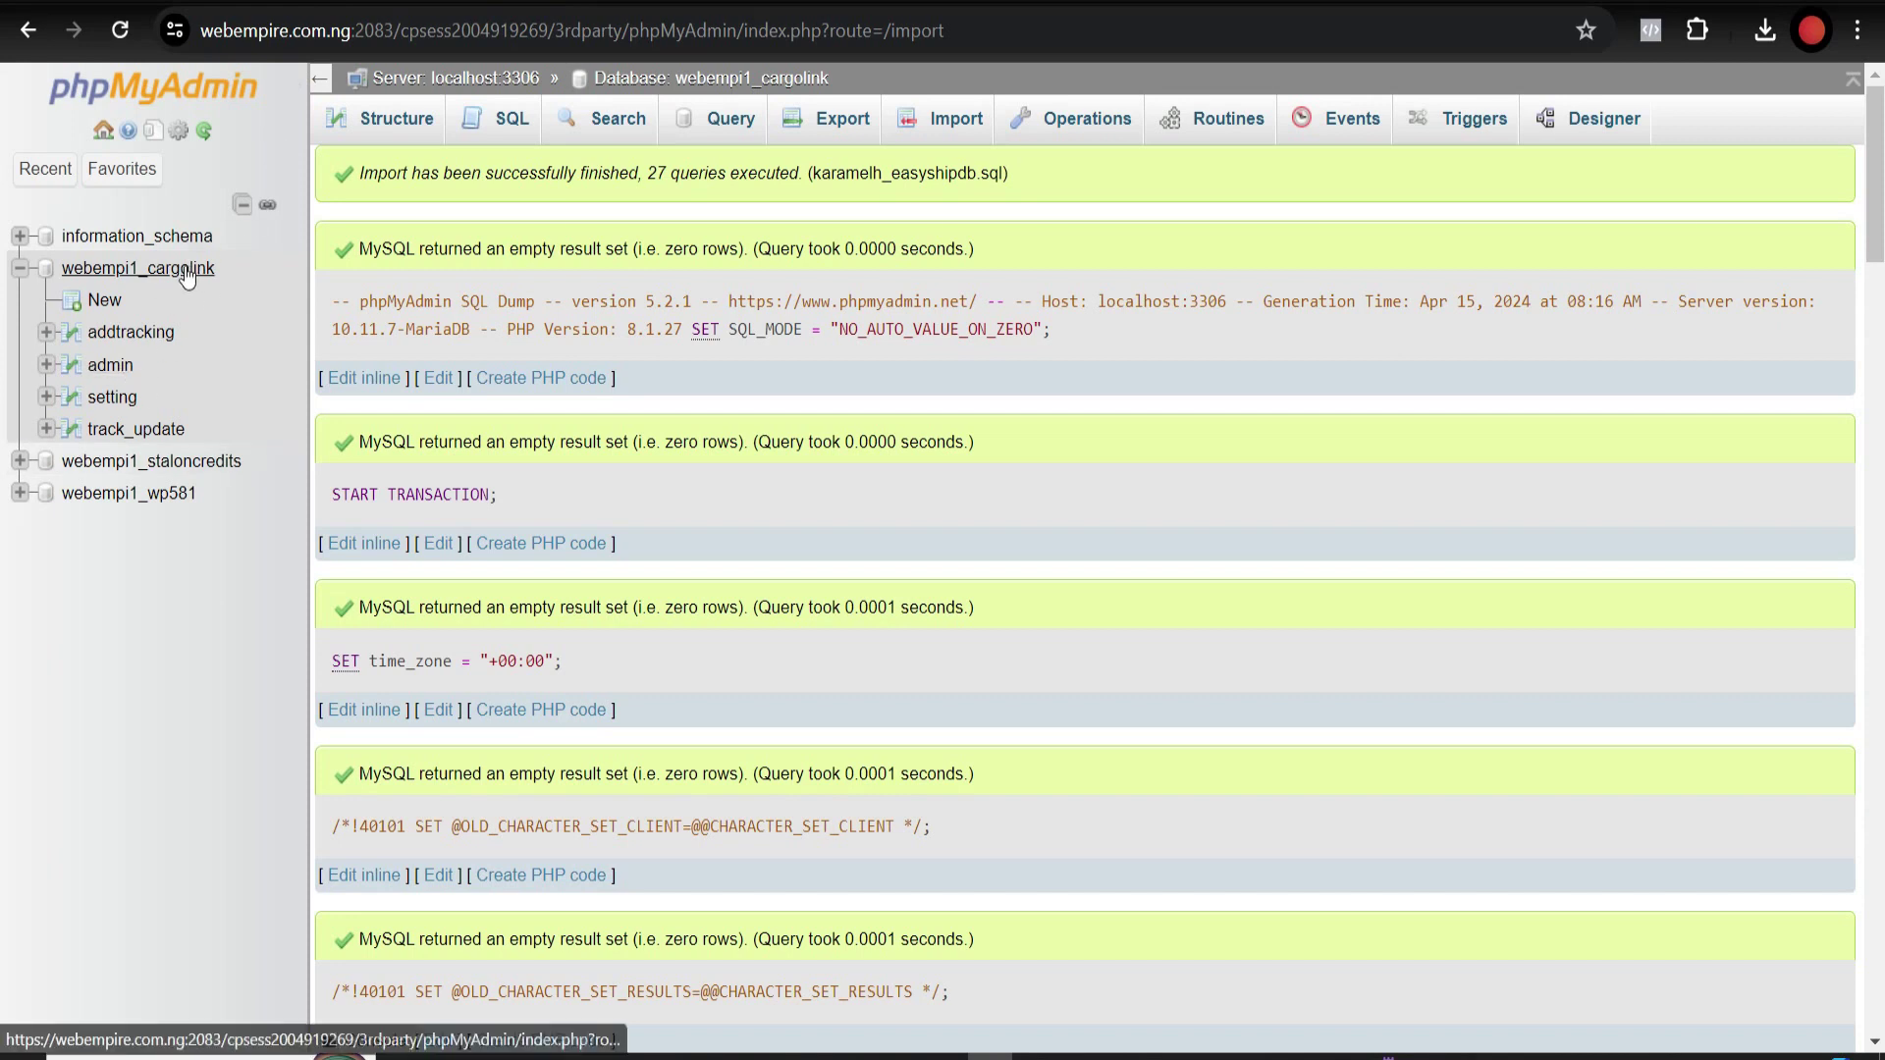
Browse the rows of the admin table in webempi1_cargolink.
{"action": "left_click", "coordinate": [111, 368]}
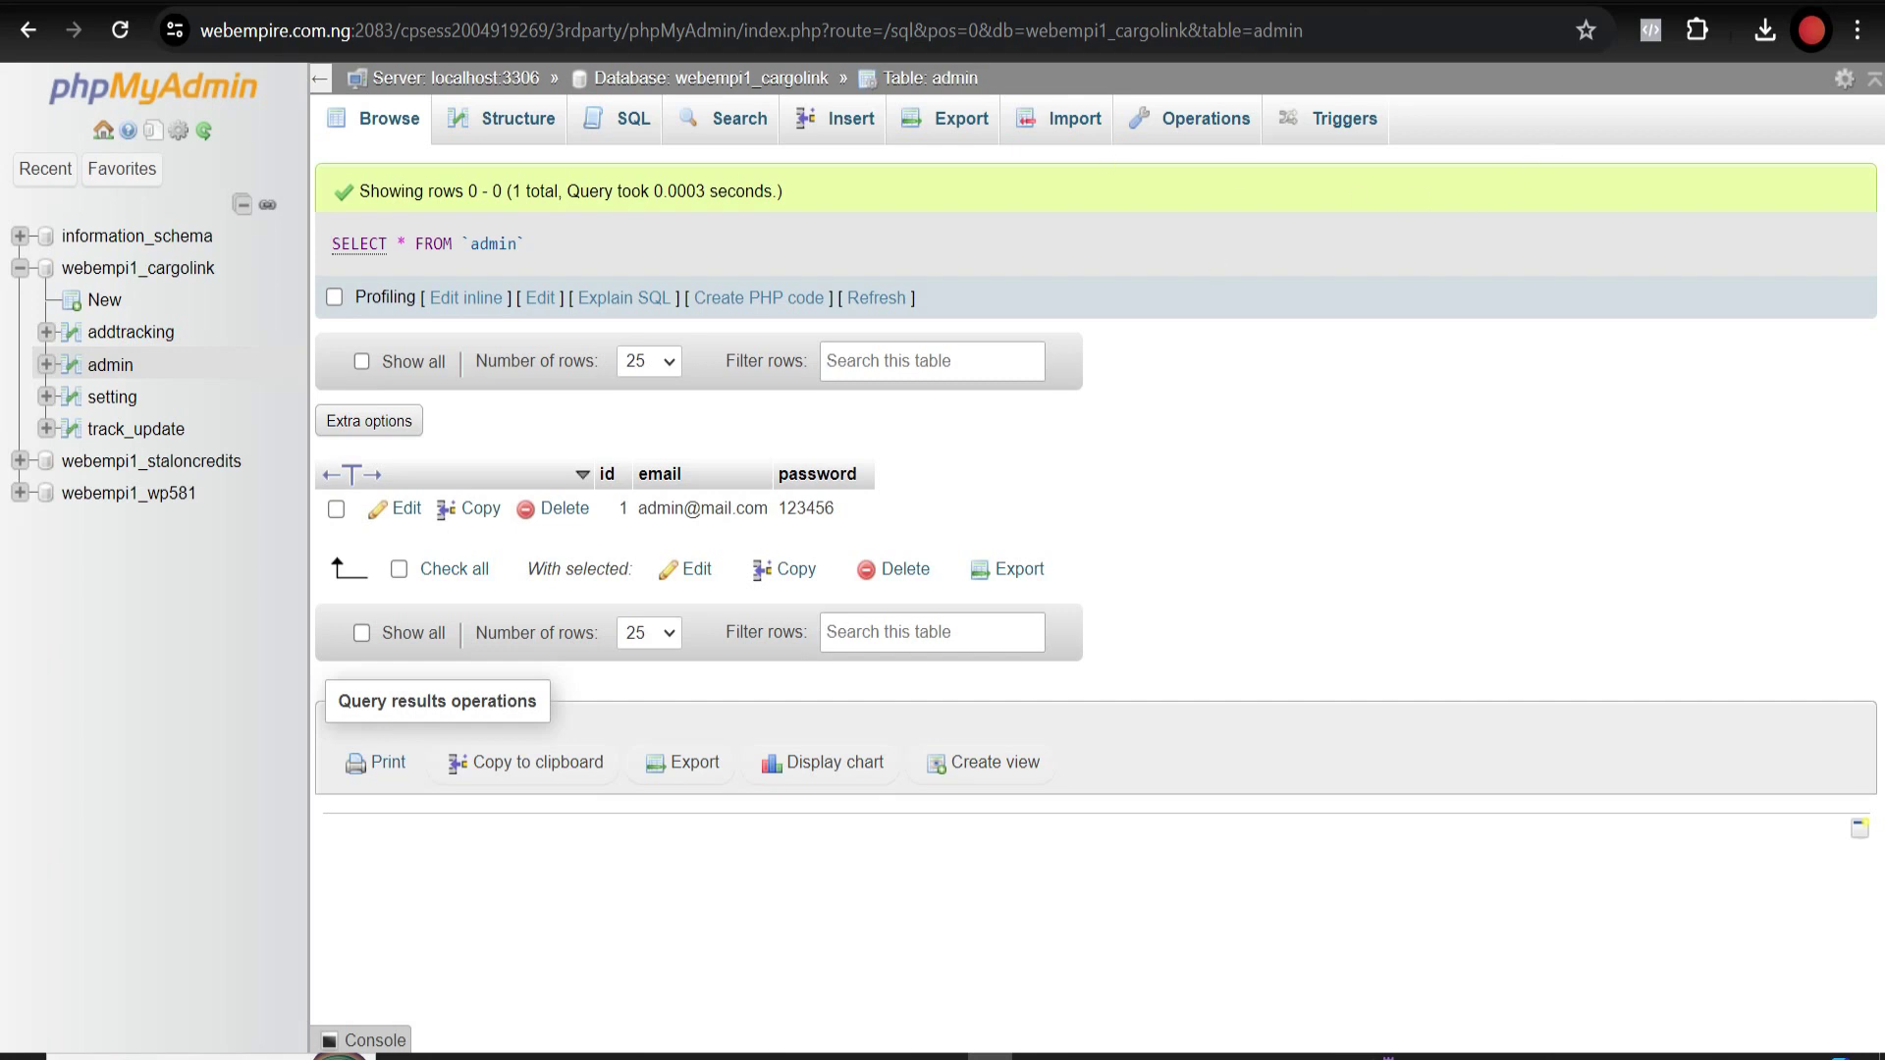
In the CargoLink tab, go to webempire.com.ng/cargolink/admin.
{"action": "left_click", "coordinate": [597, 2]}
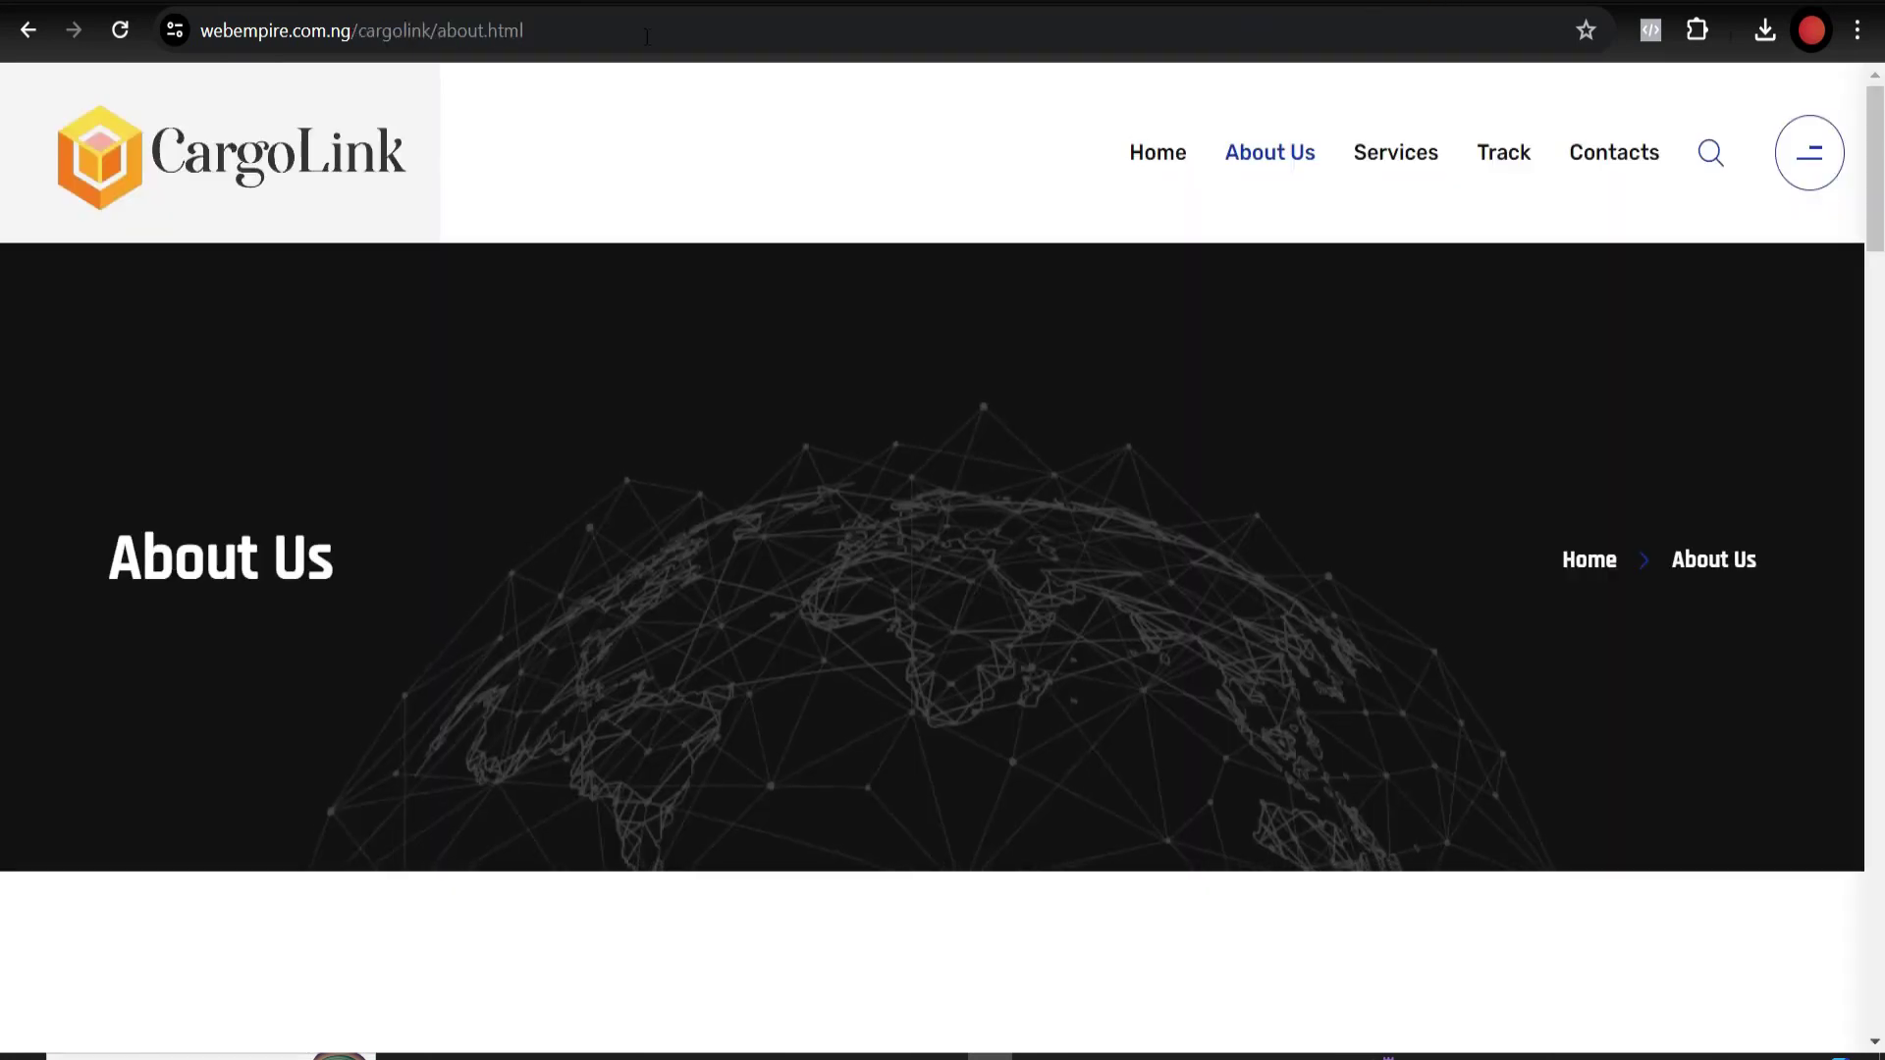
{"action": "left_click", "coordinate": [562, 30]}
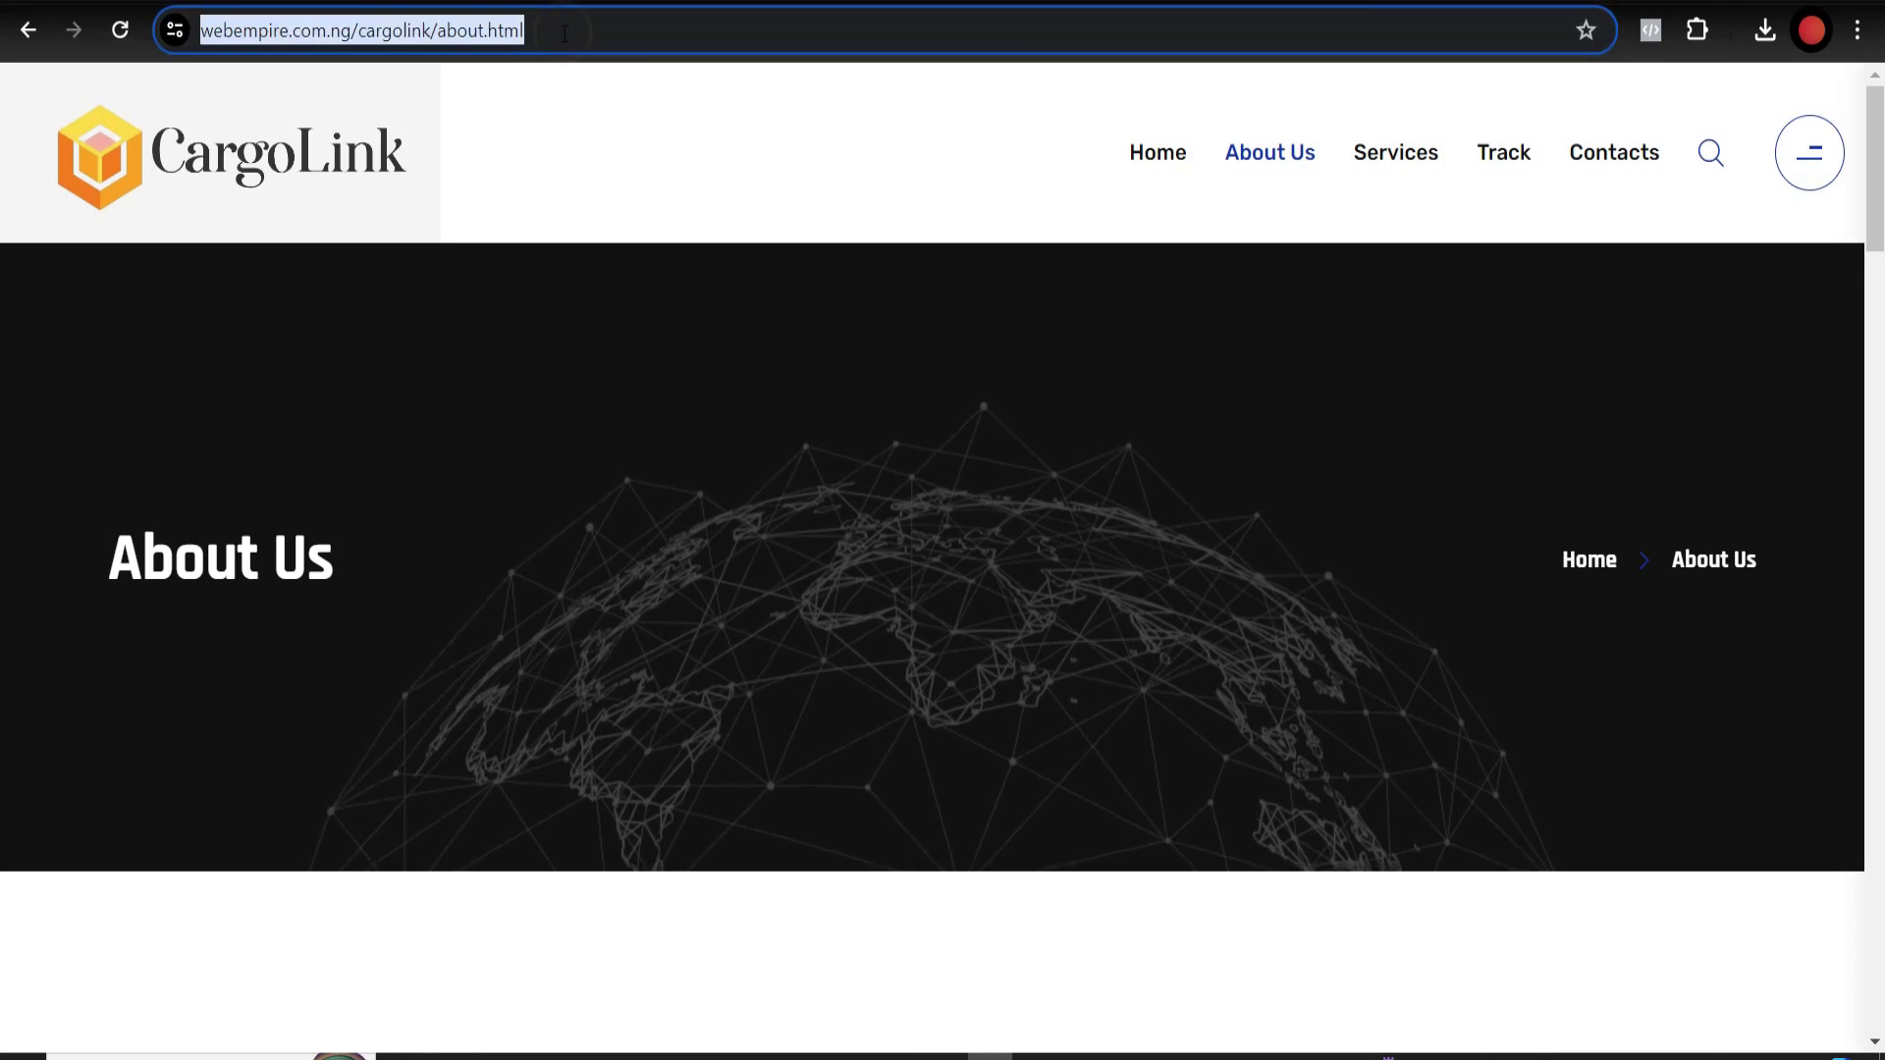
{"action": "left_click", "coordinate": [562, 31]}
{"action": "key", "text": "BackSpace"}
{"action": "key", "text": "BackSpace"}
{"action": "key", "text": "BackSpace"}
{"action": "key", "text": "BackSpace"}
{"action": "key", "text": "BackSpace"}
{"action": "key", "text": "BackSpace"}
{"action": "key", "text": "BackSpace"}
{"action": "key", "text": "BackSpace"}
{"action": "key", "text": "BackSpace"}
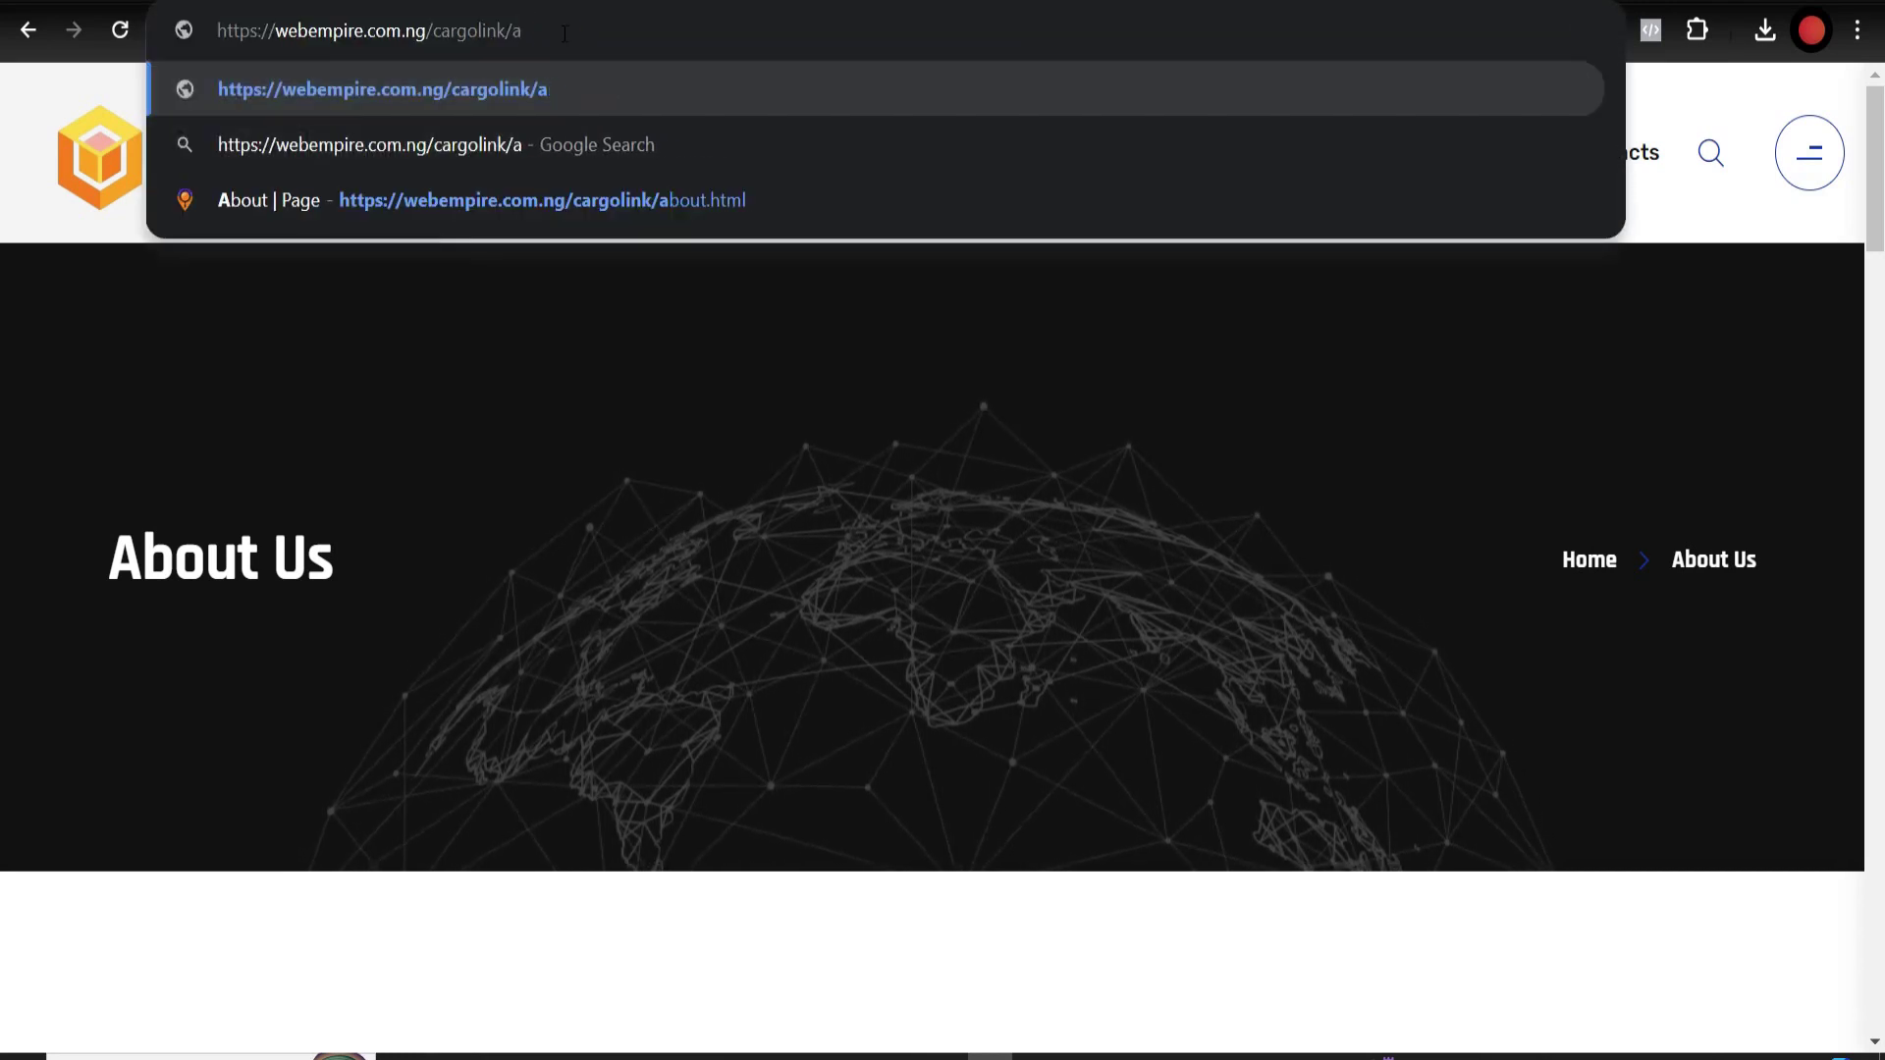
{"action": "type", "text": "dmin"}
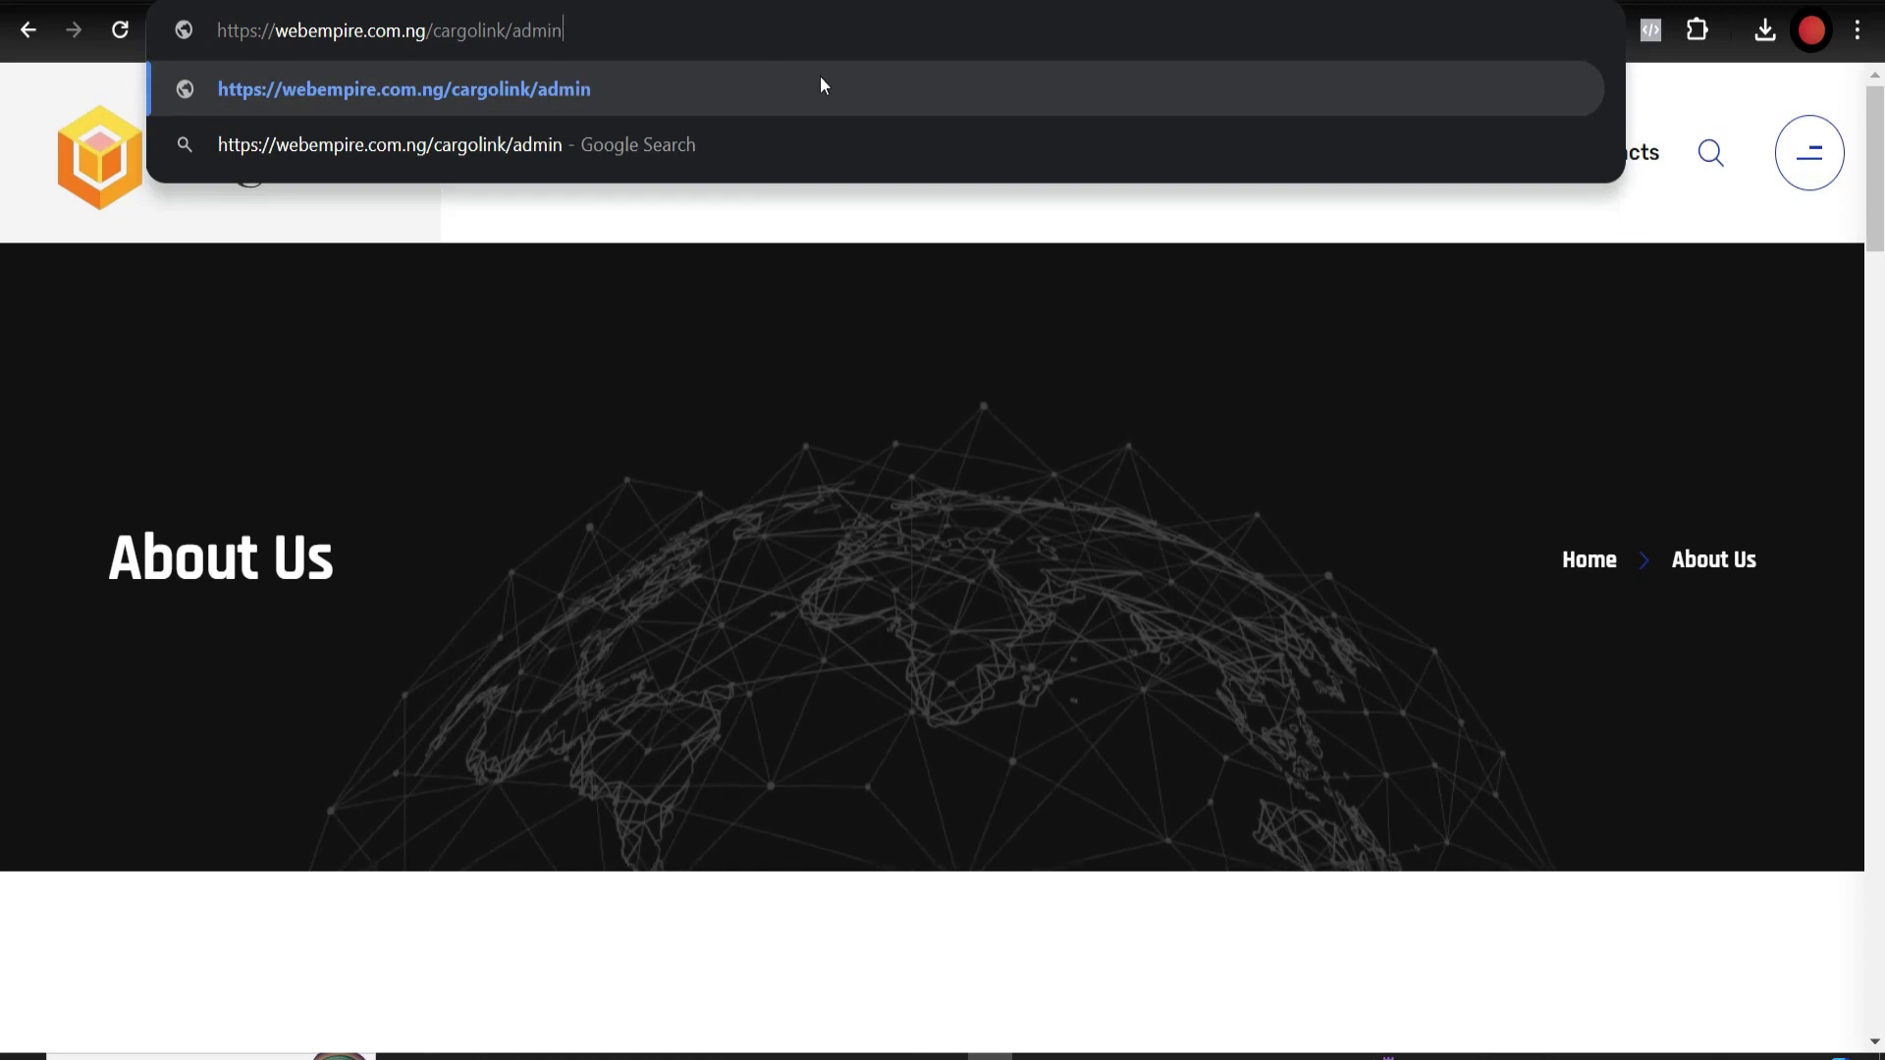
{"action": "key", "text": "Return"}
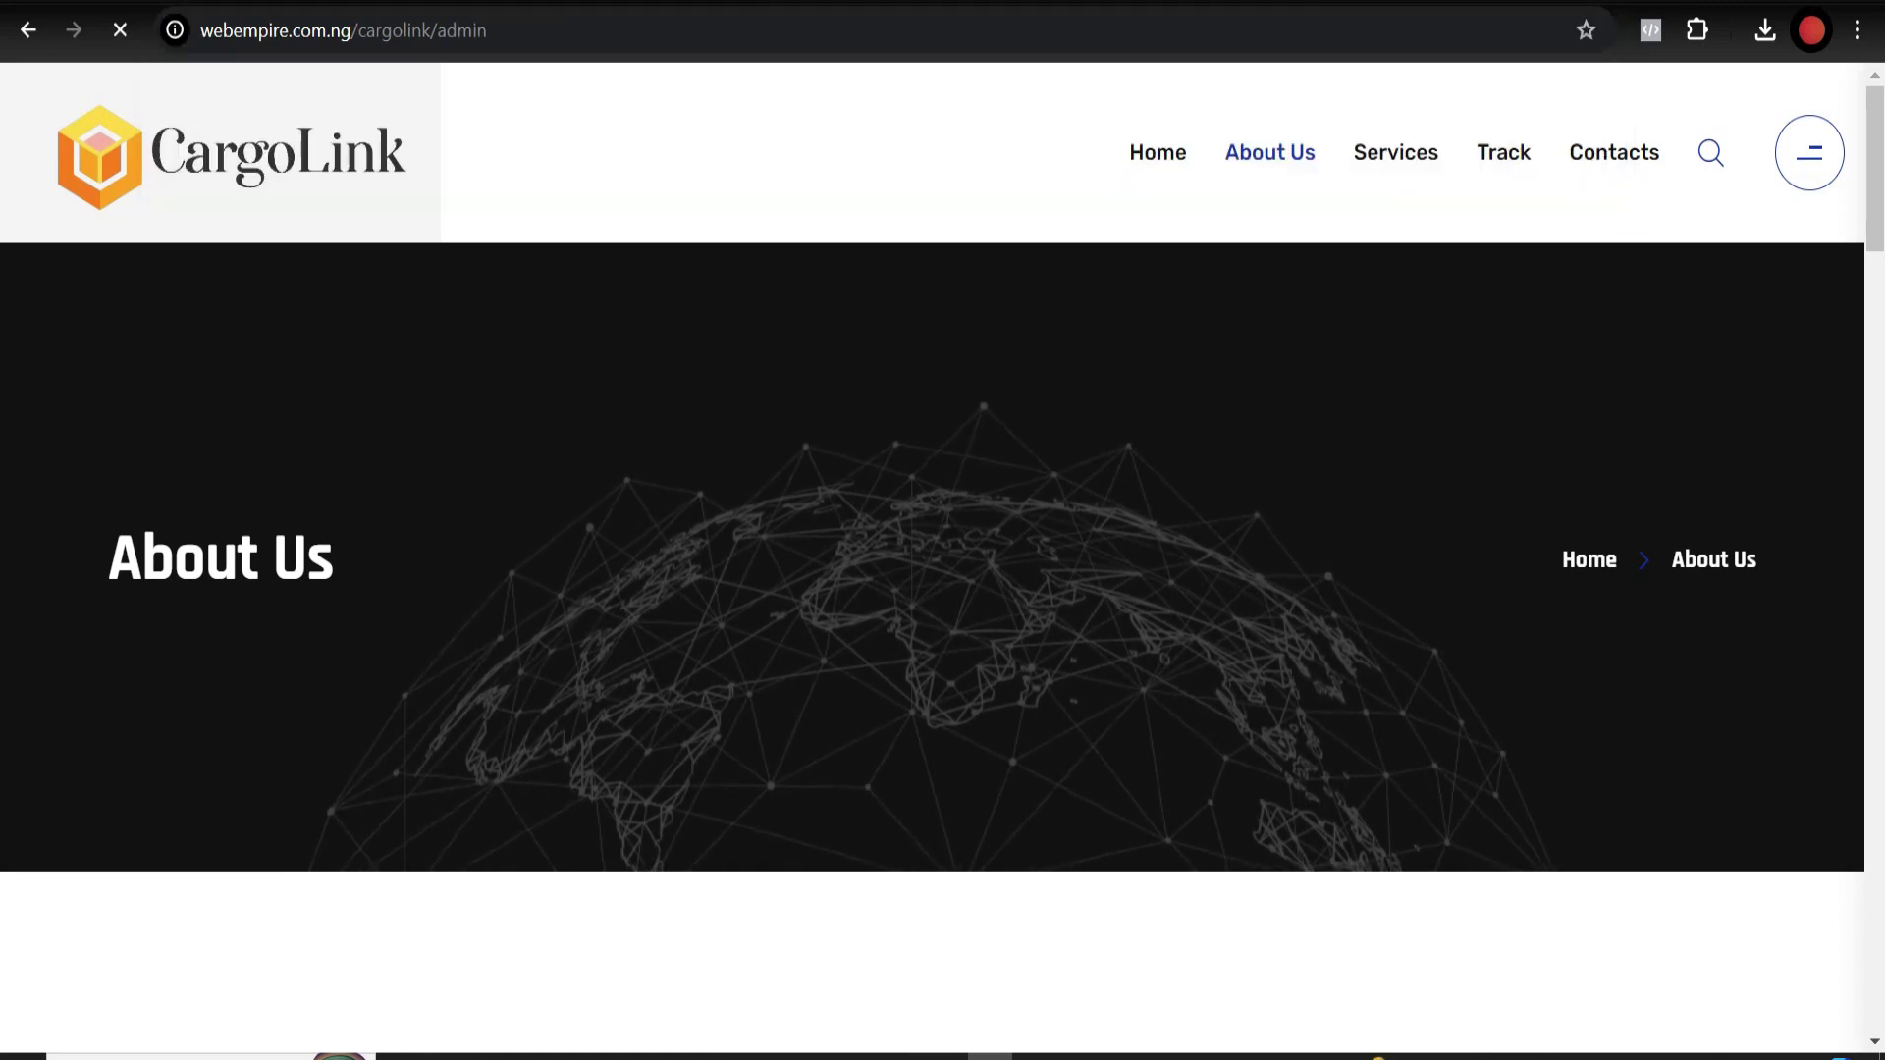
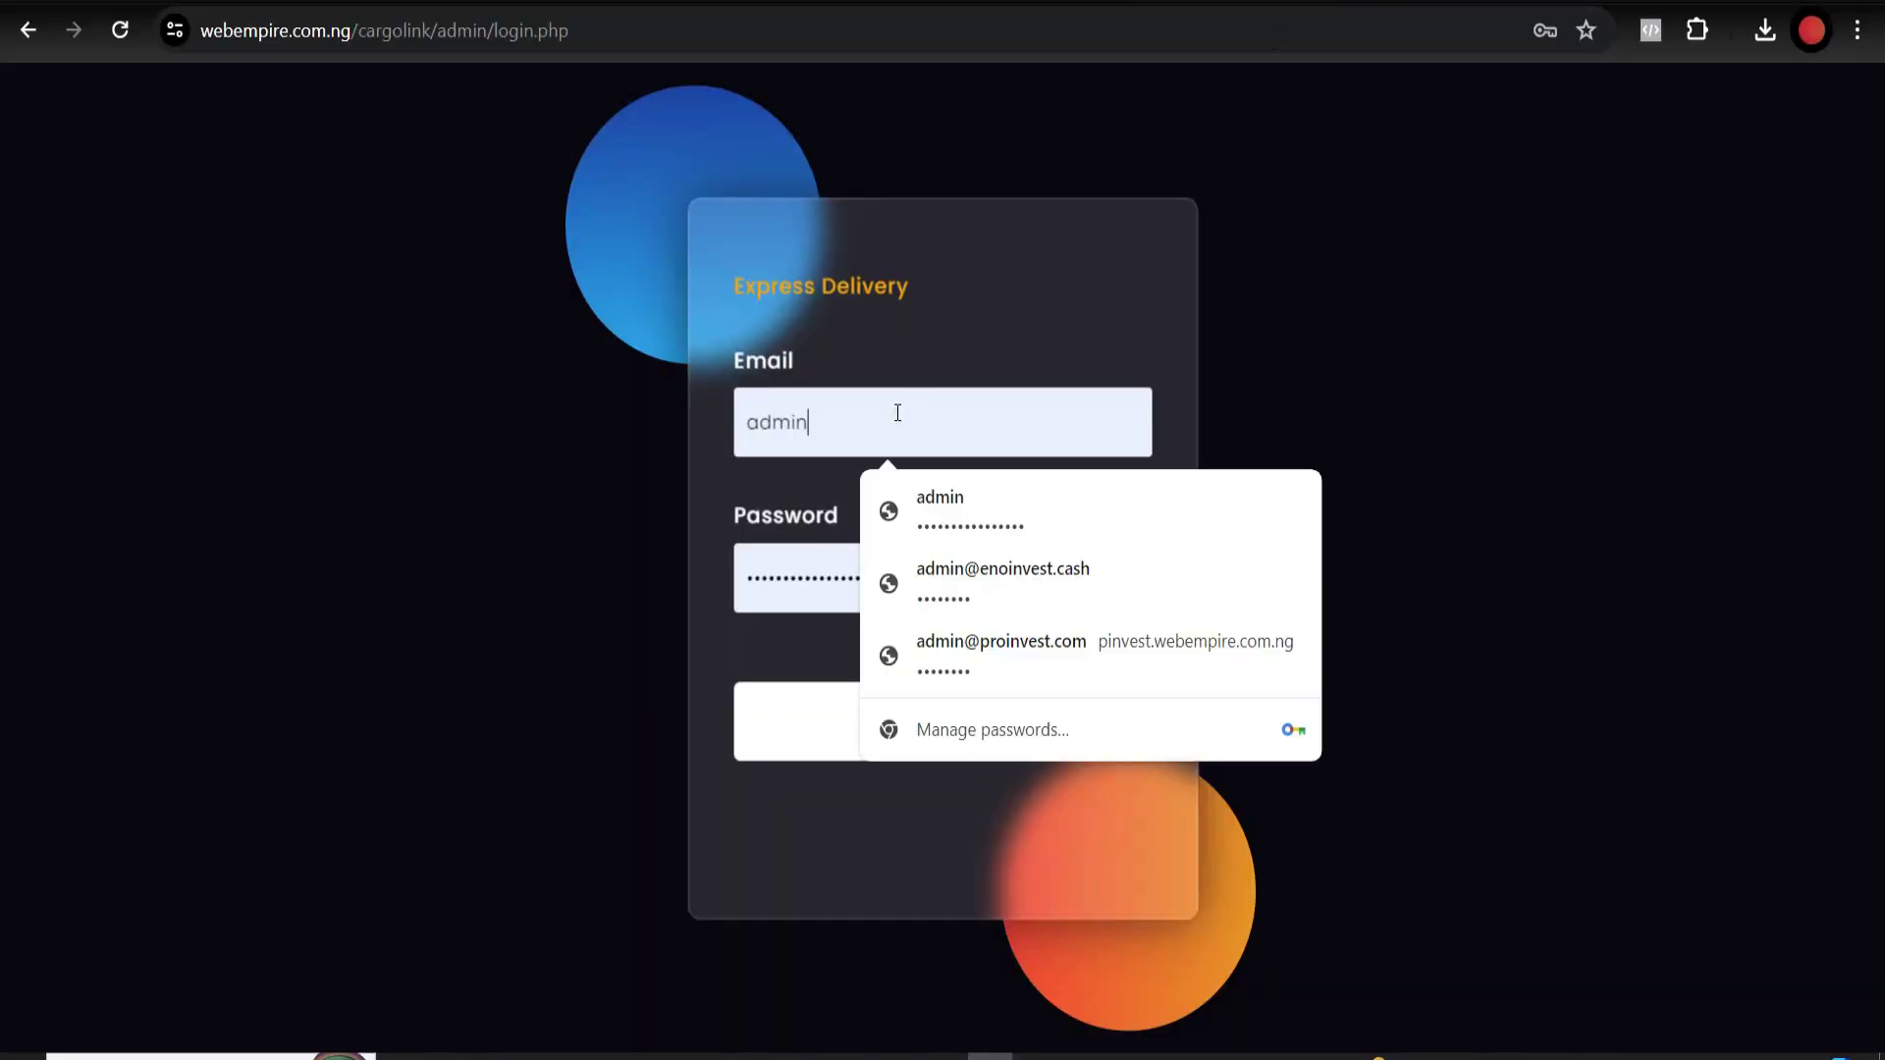
Replace the partial Email entry with the full admin e-mail and select the saved password for replacement.
{"action": "double_click", "coordinate": [897, 412]}
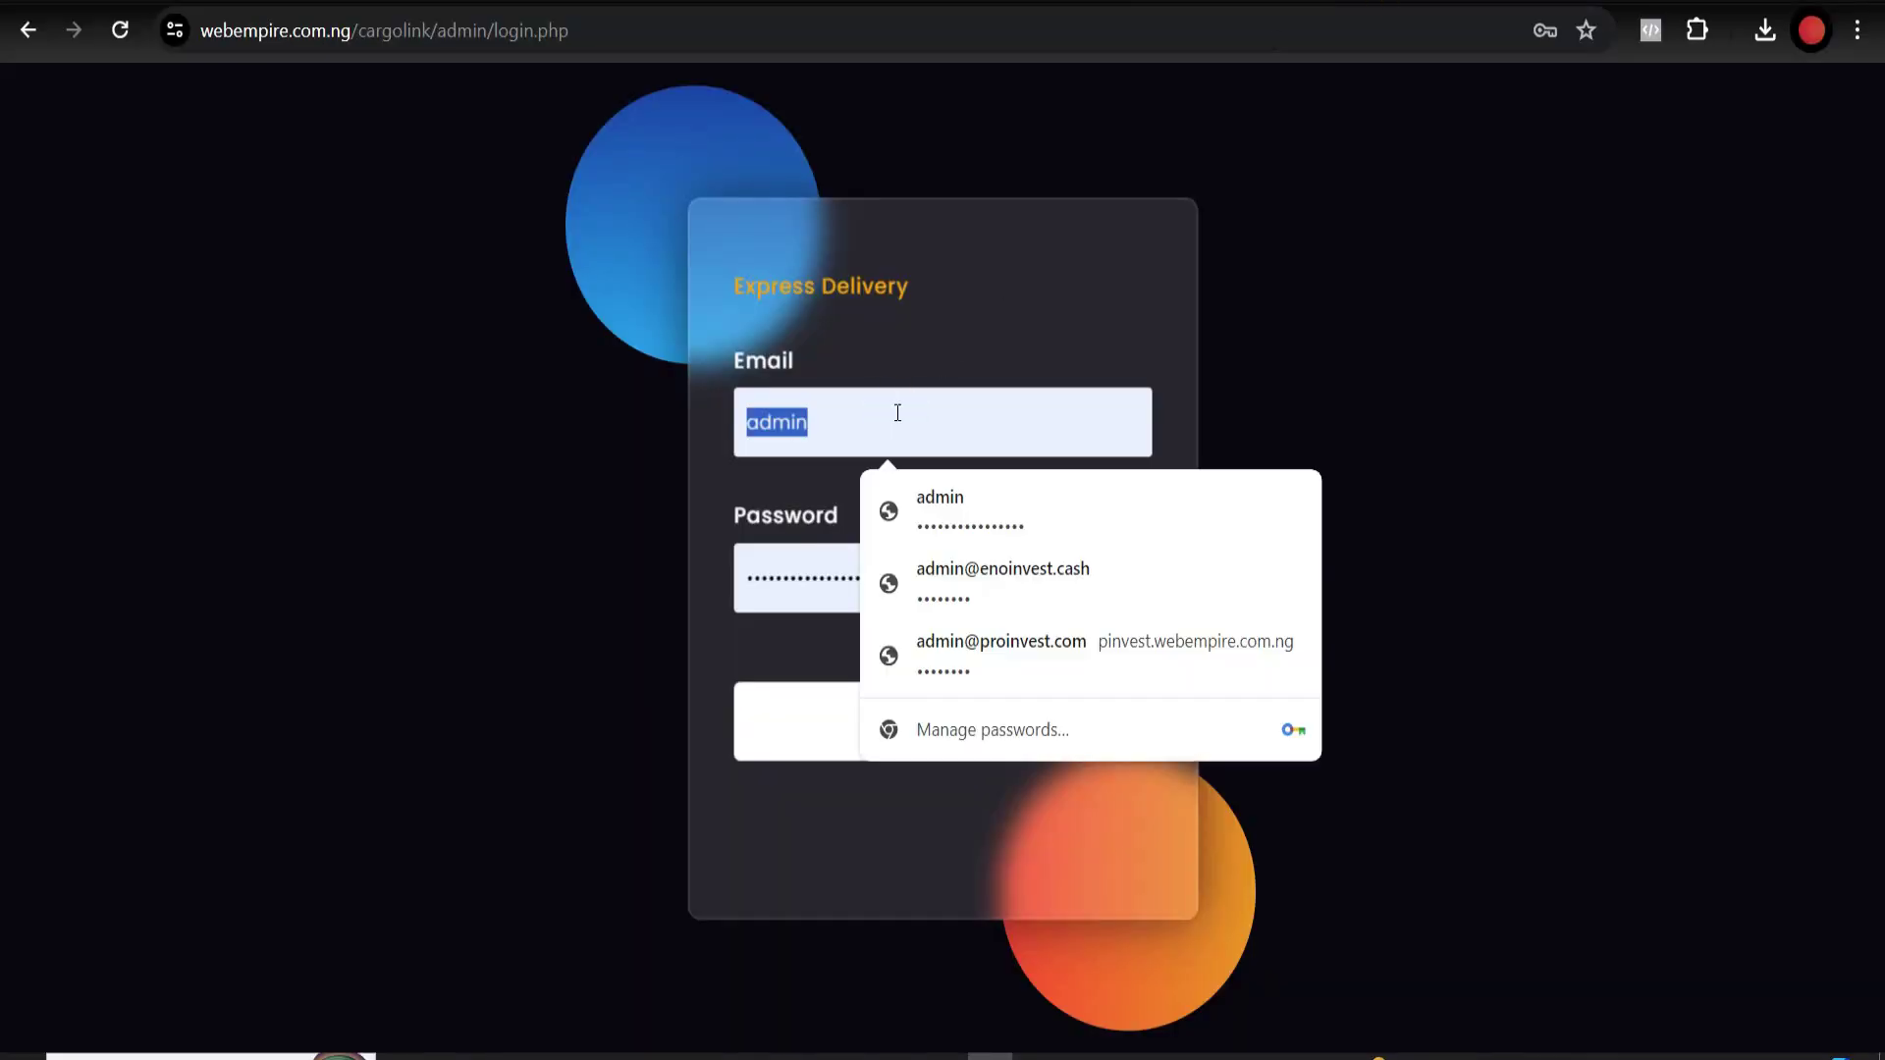
{"action": "key", "text": "ctrl+v"}
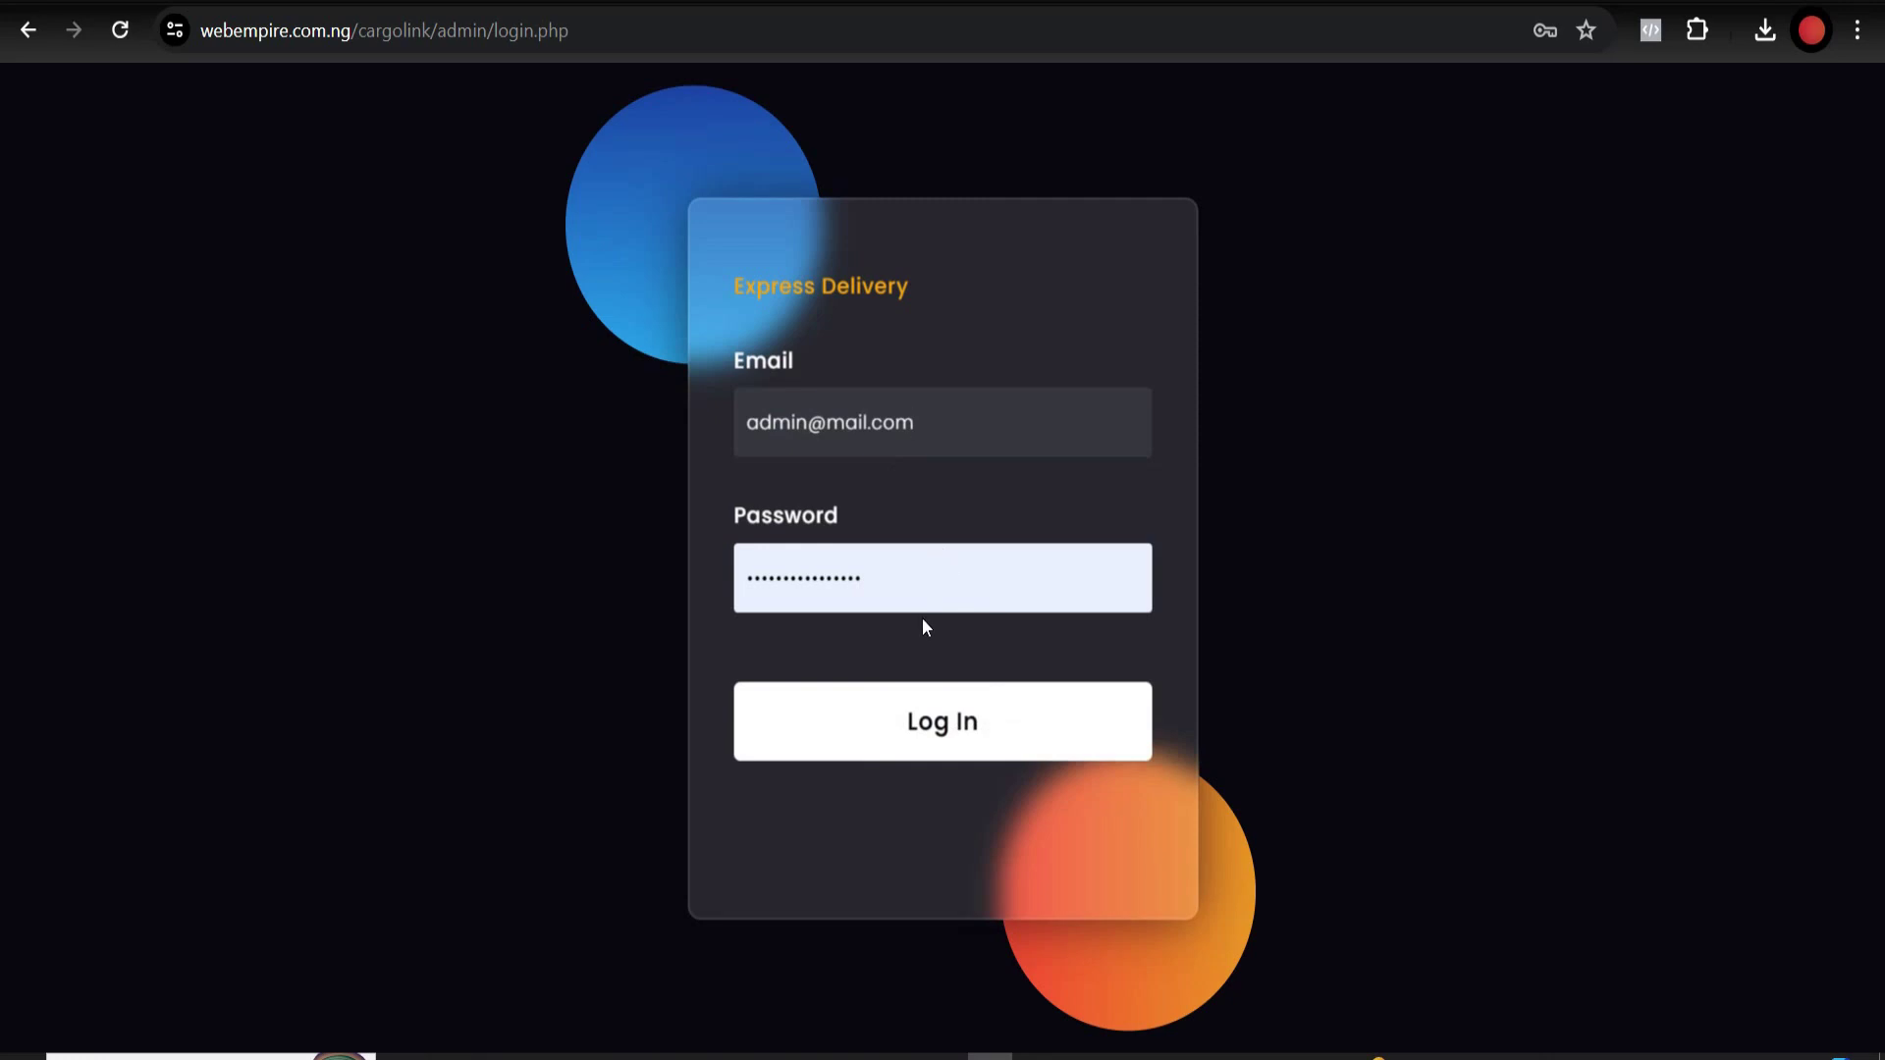
{"action": "left_click", "coordinate": [893, 585]}
{"action": "double_click", "coordinate": [896, 585]}
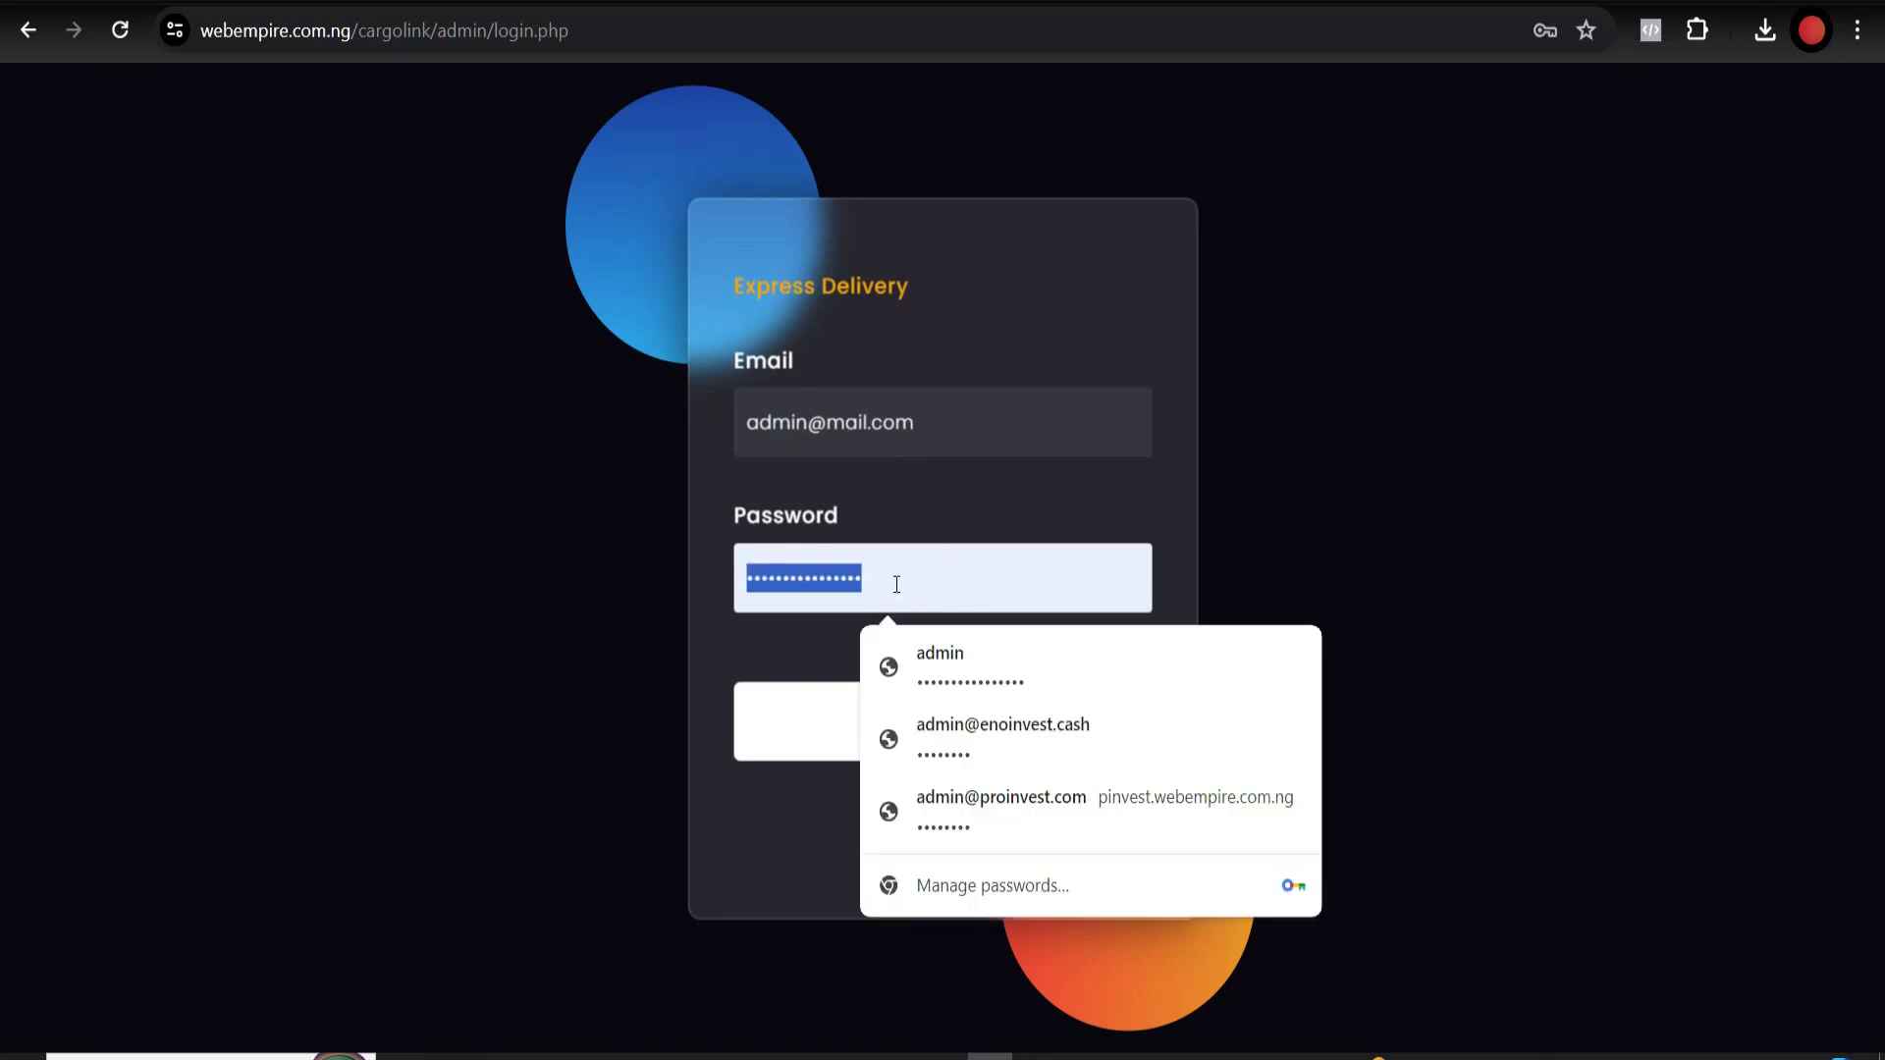
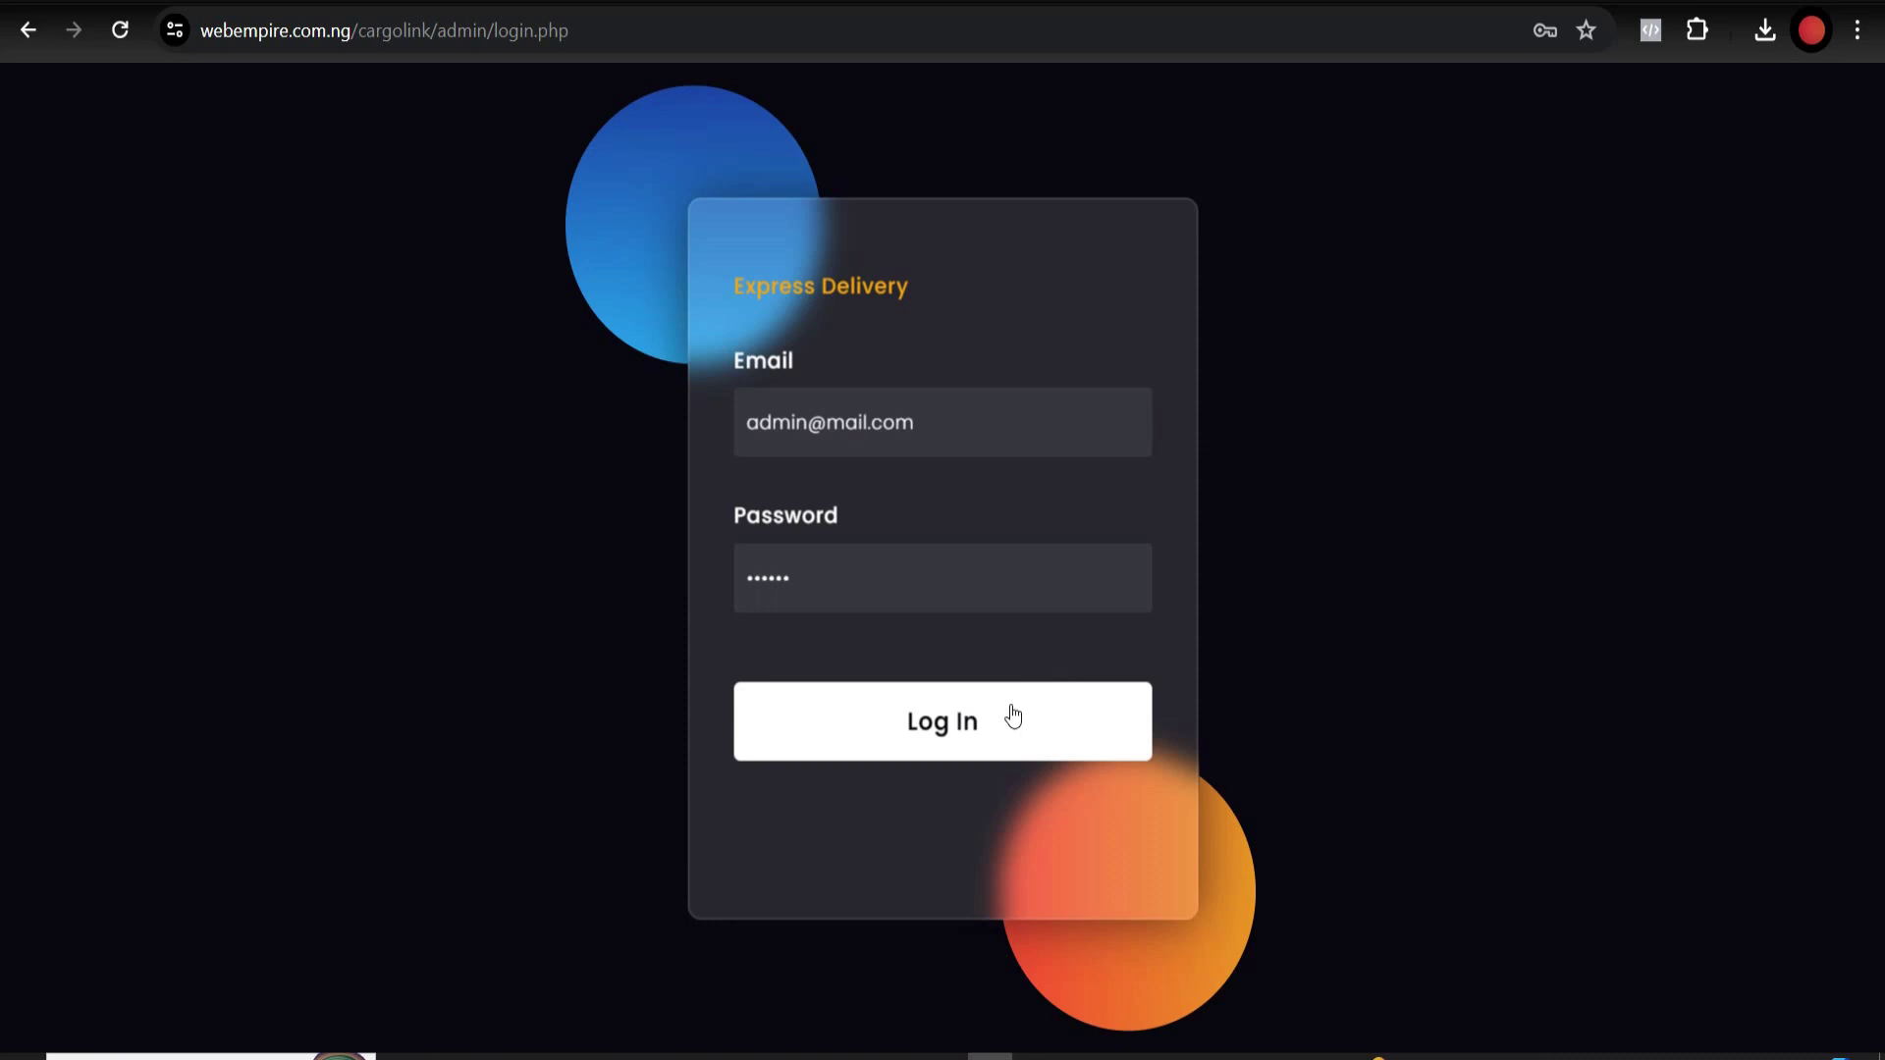
Log in to Cargoflow admin, dismissing the password-change and save-password prompts.
{"action": "left_click", "coordinate": [981, 736]}
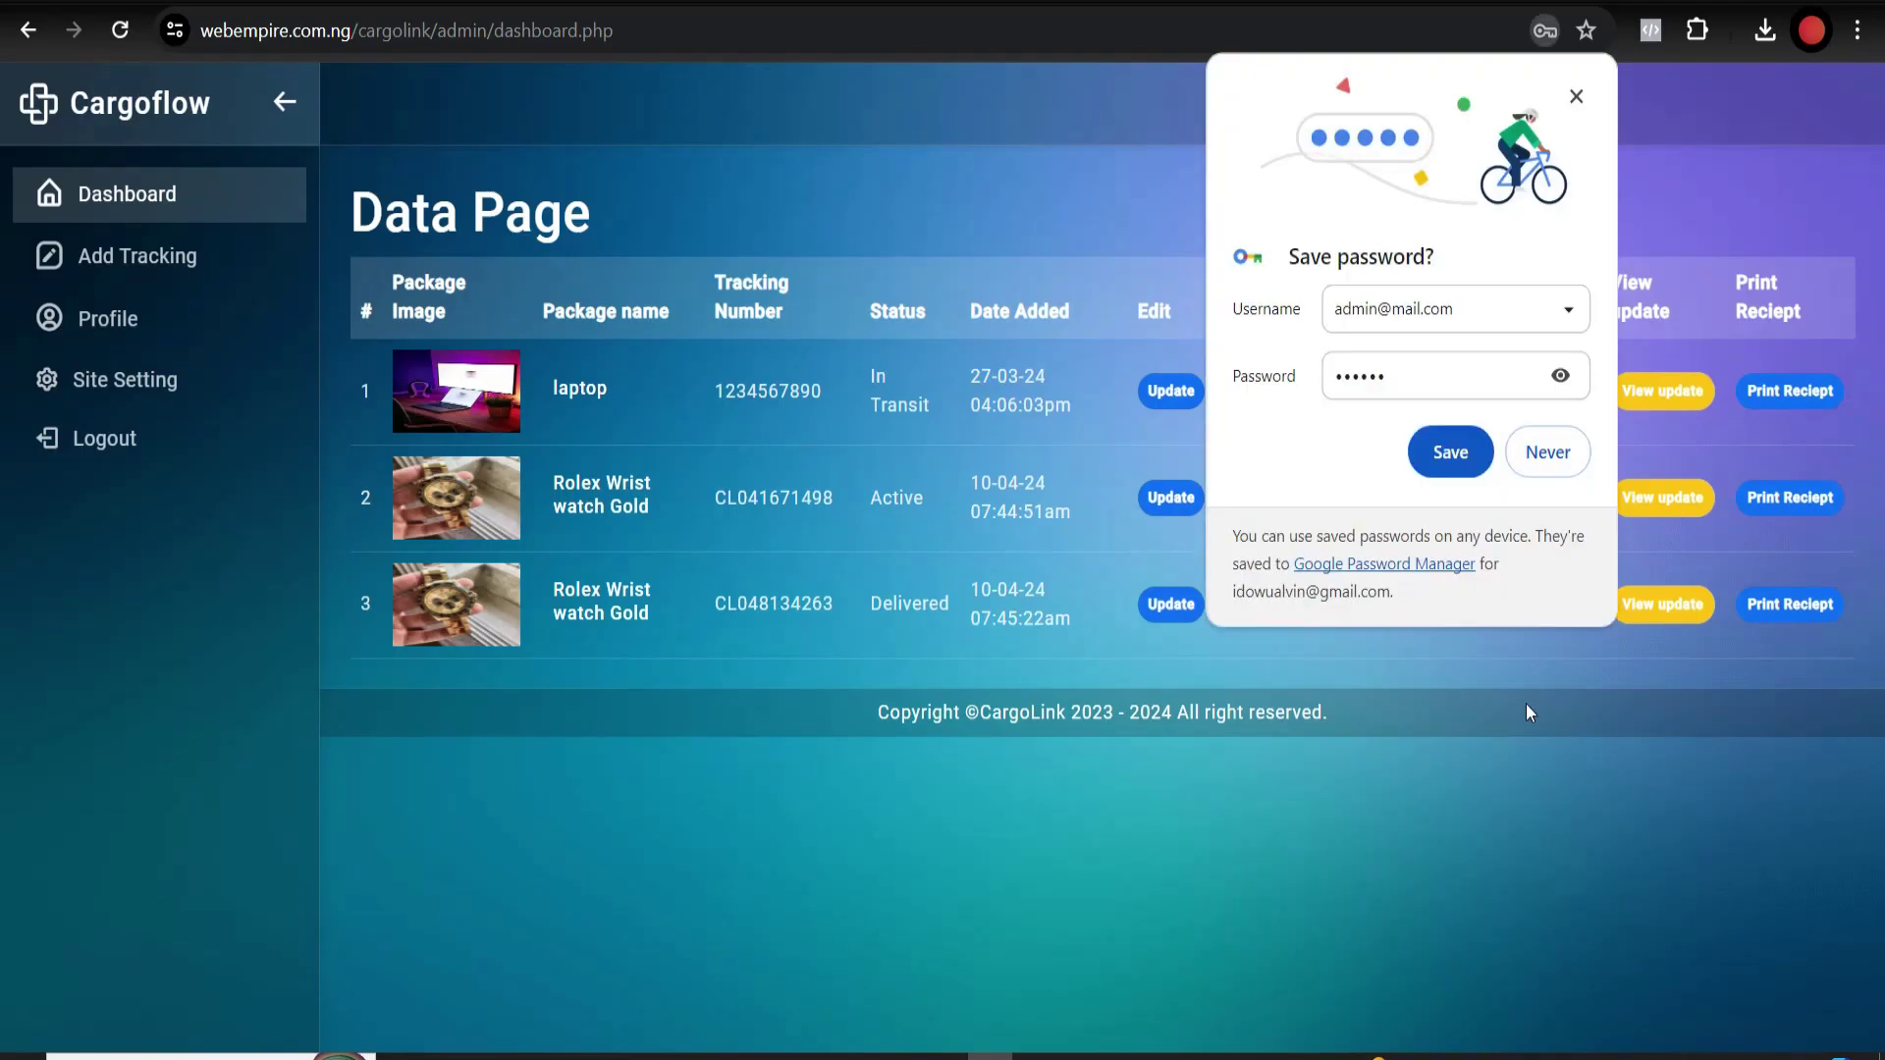
{"action": "left_click", "coordinate": [1162, 422]}
{"action": "left_click", "coordinate": [1576, 99]}
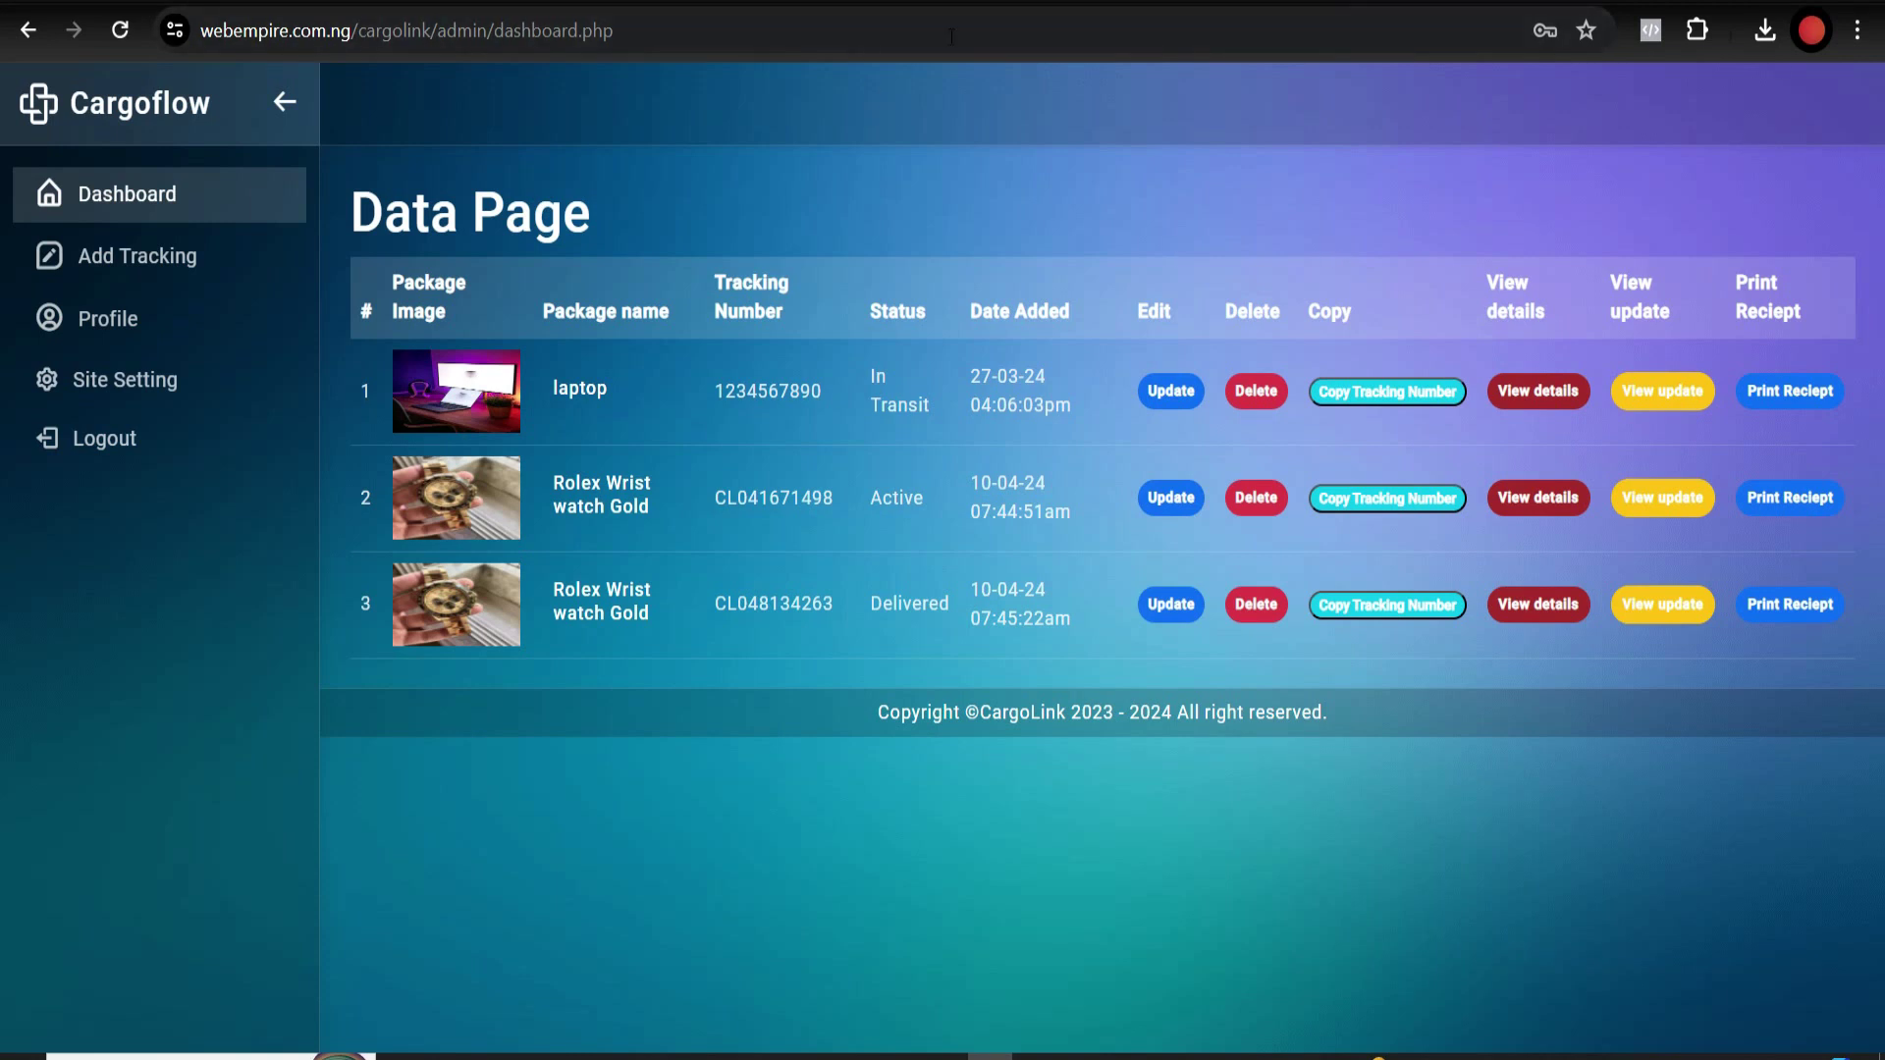
{"action": "key", "text": "ctrl+Tab"}
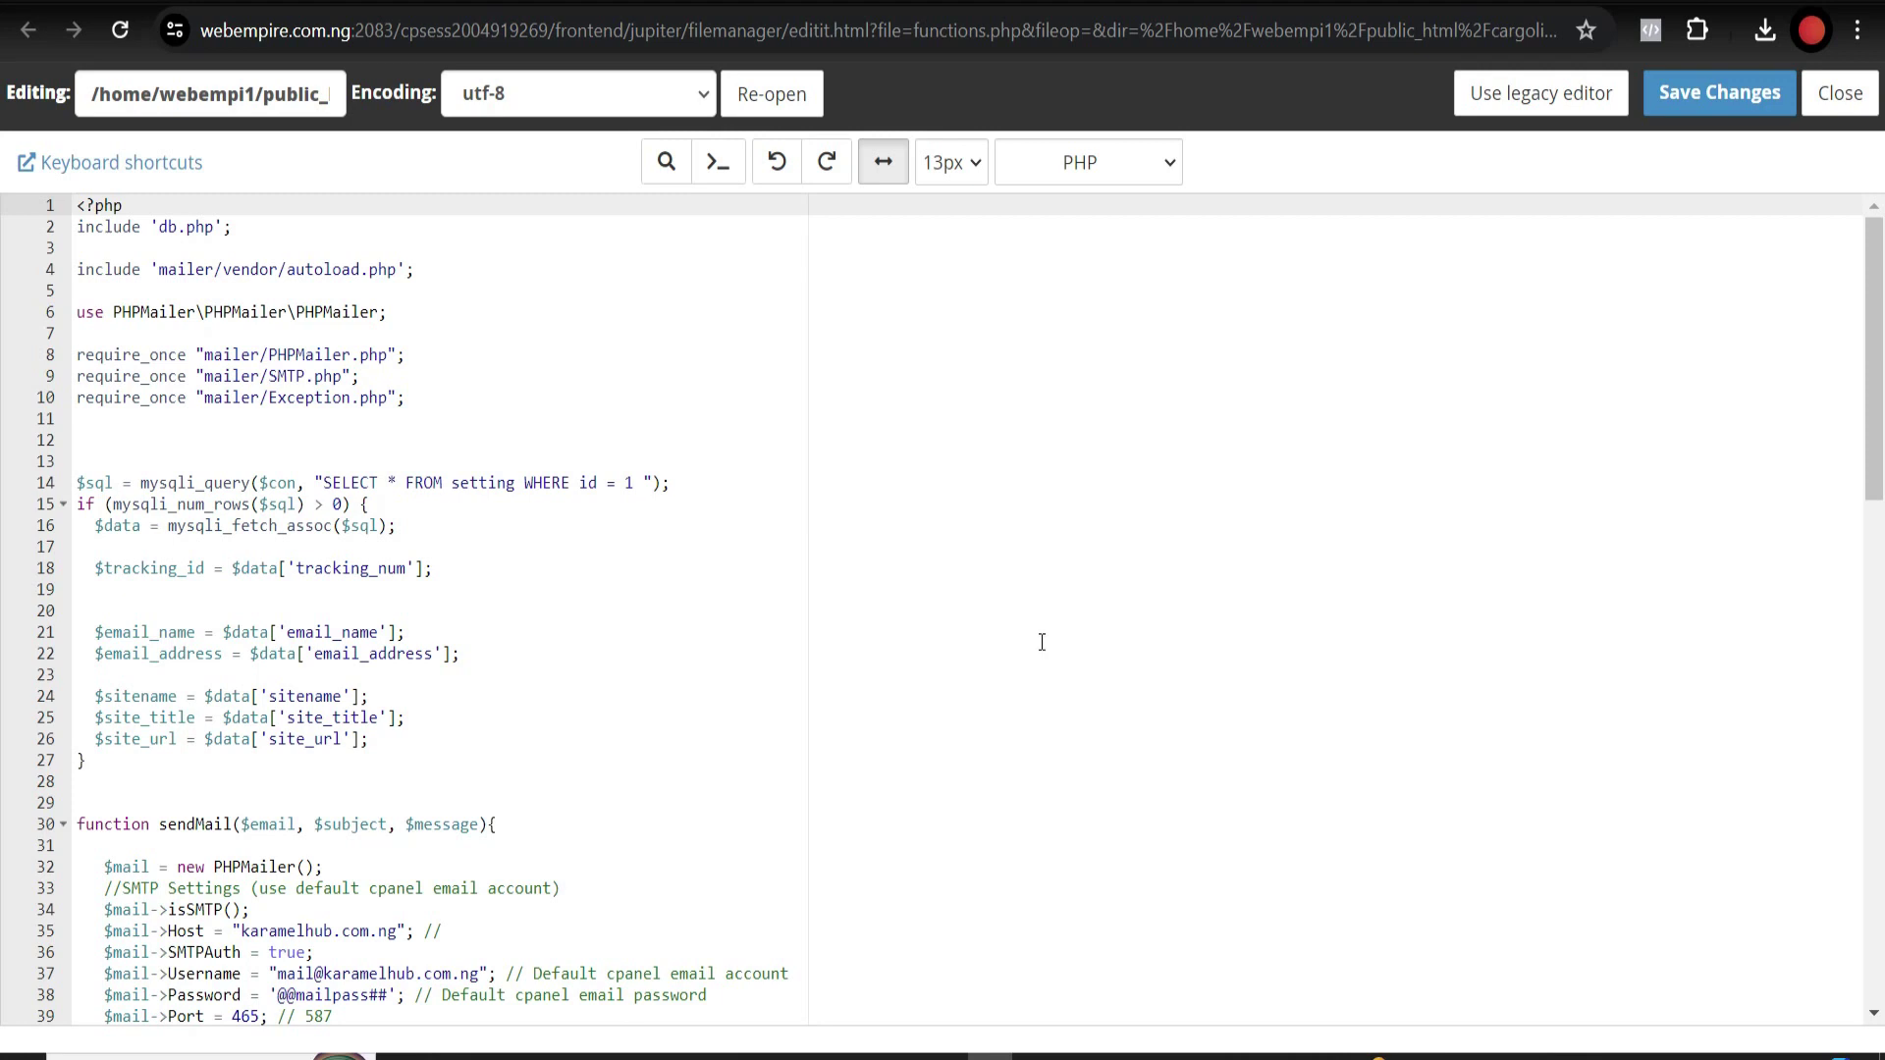
{"action": "scroll", "coordinate": [624, 548], "scroll_direction": "down", "scroll_amount": 2}
{"action": "scroll", "coordinate": [627, 547], "scroll_direction": "up", "scroll_amount": 2}
{"action": "scroll", "coordinate": [504, 972], "scroll_direction": "down", "scroll_amount": 1}
{"action": "scroll", "coordinate": [504, 972], "scroll_direction": "down", "scroll_amount": 2}
{"action": "scroll", "coordinate": [504, 972], "scroll_direction": "up", "scroll_amount": 2}
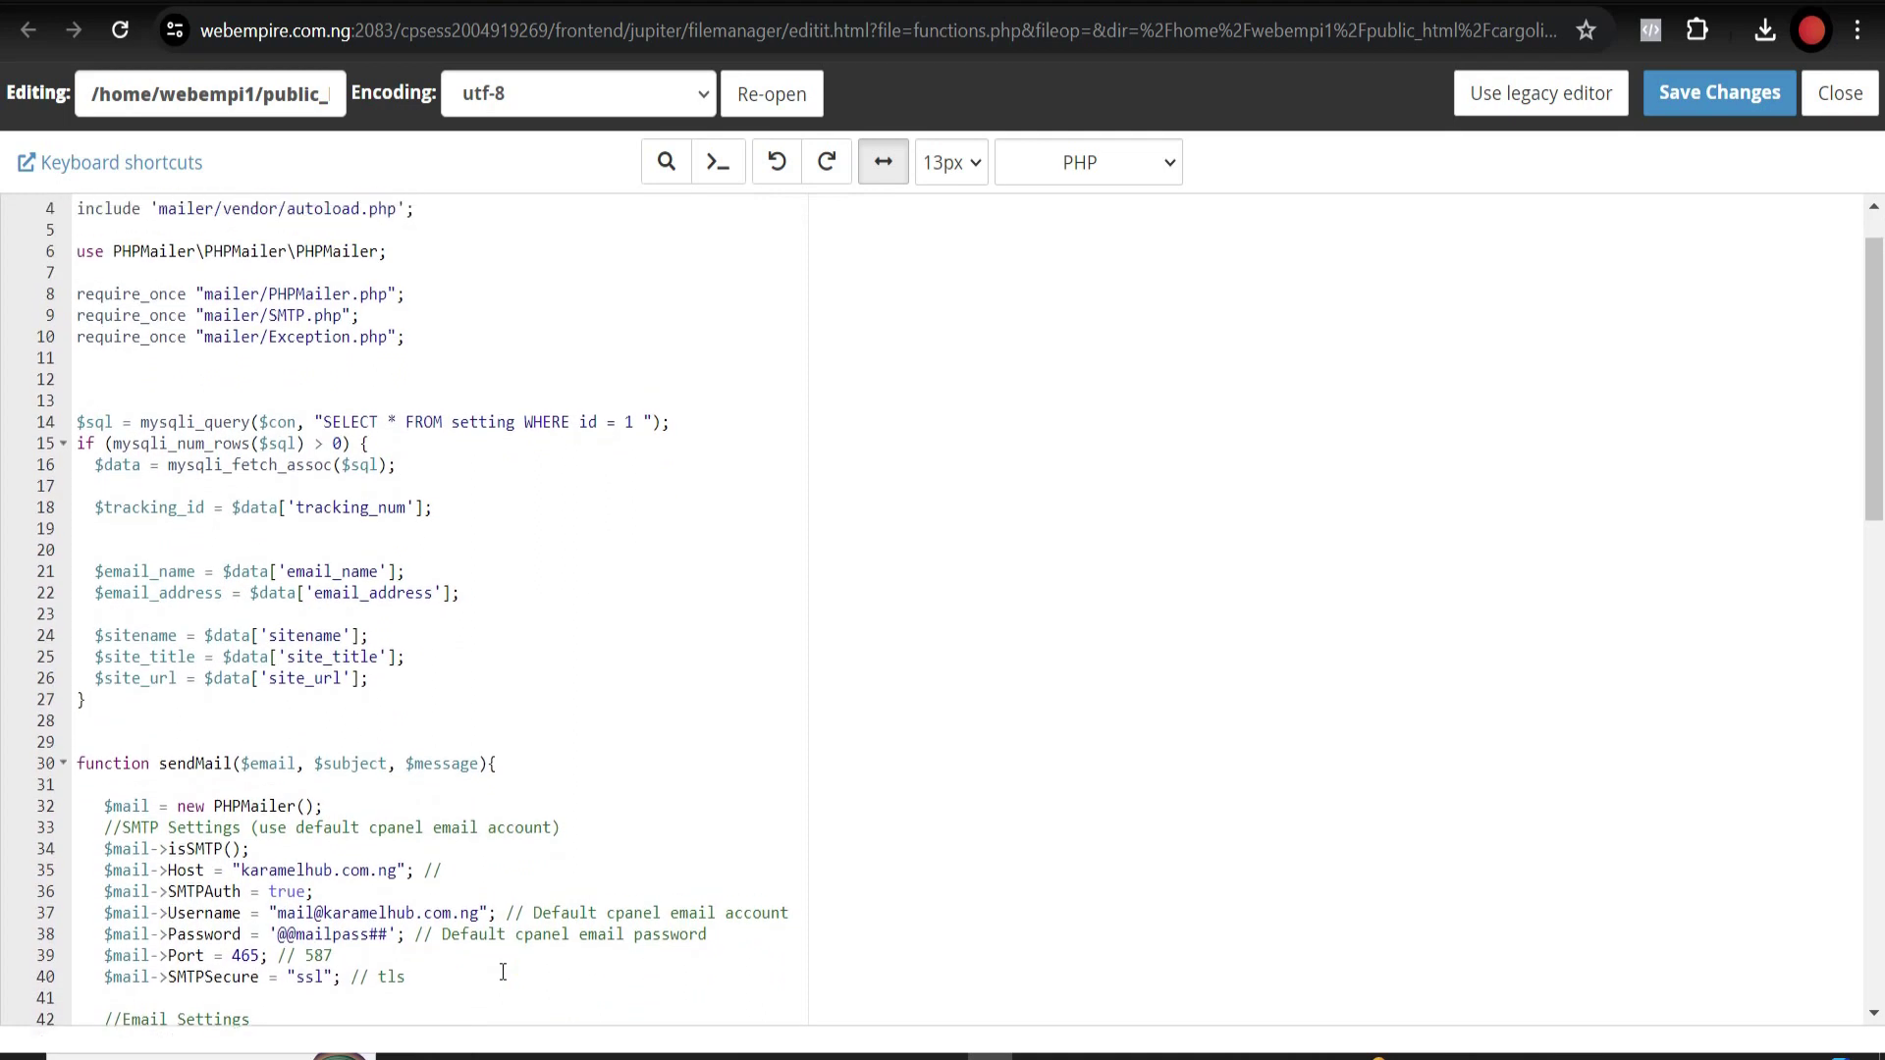
{"action": "scroll", "coordinate": [503, 972], "scroll_direction": "down", "scroll_amount": 1}
{"action": "scroll", "coordinate": [503, 972], "scroll_direction": "up", "scroll_amount": 1}
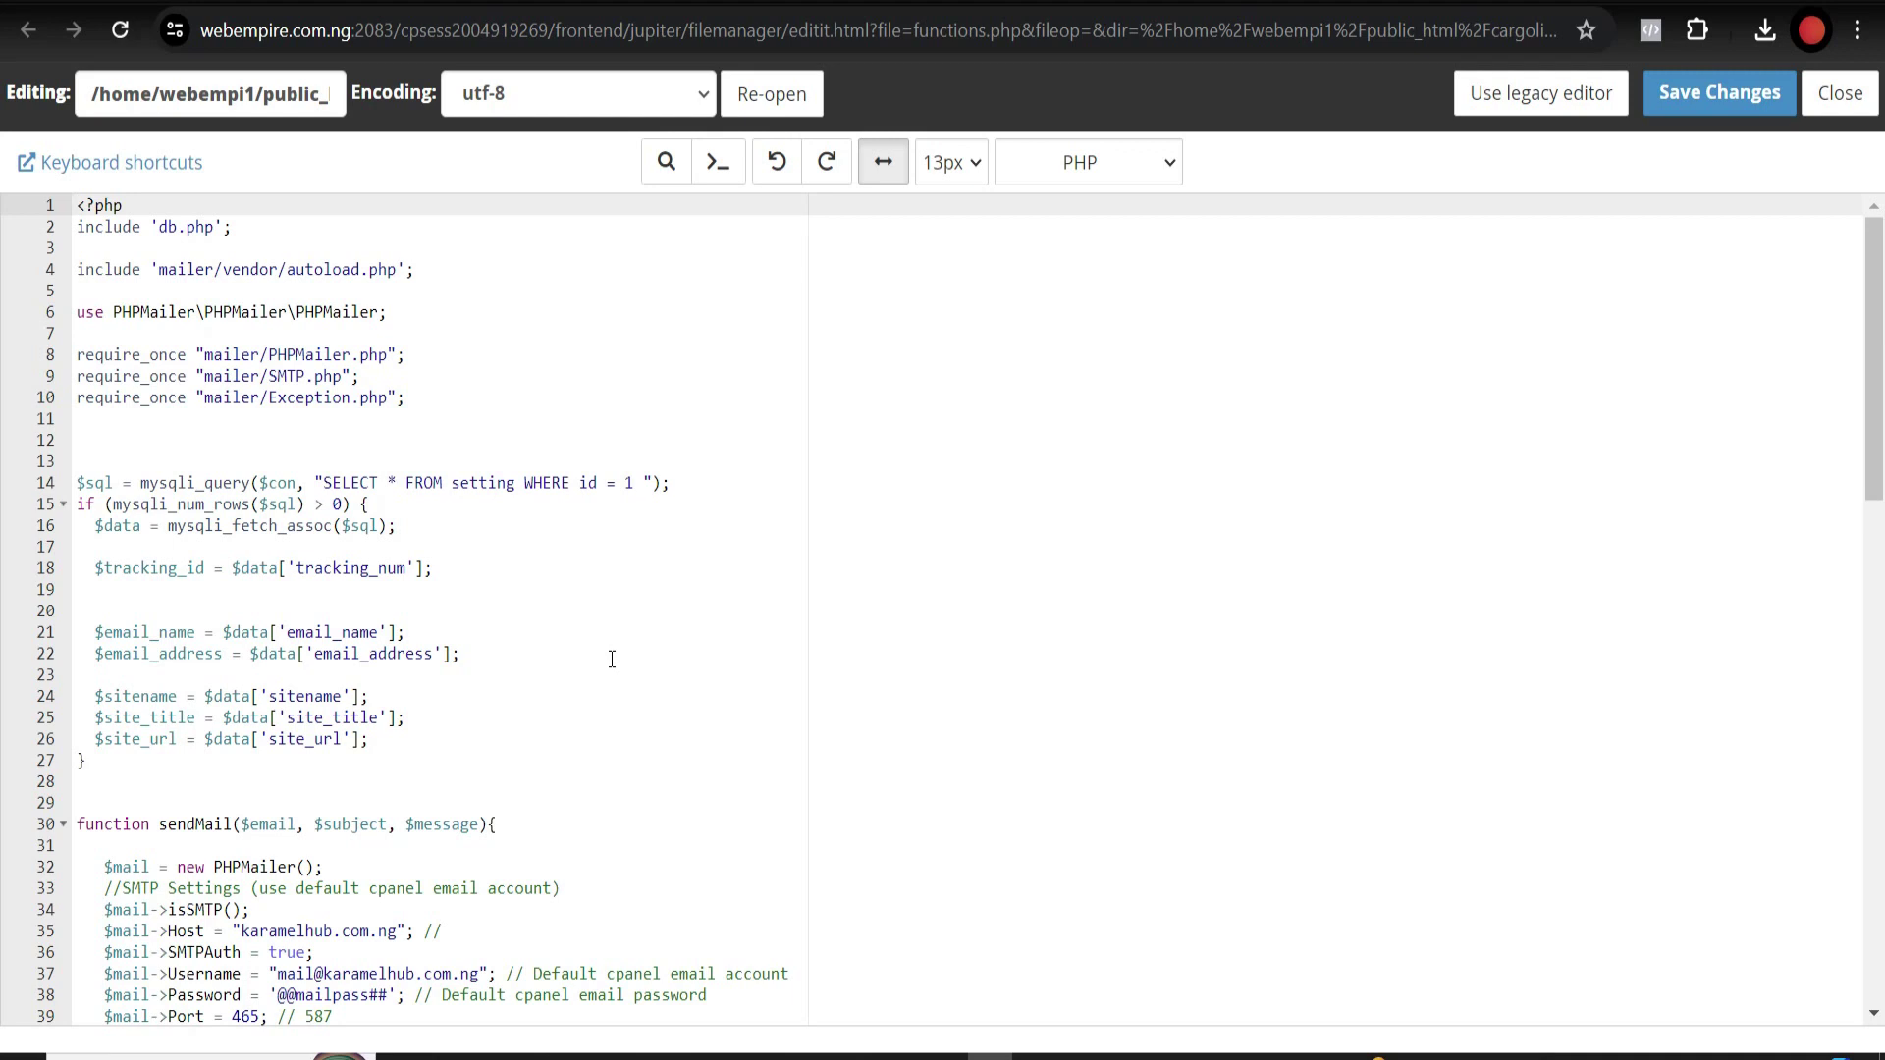
{"action": "scroll", "coordinate": [399, 961], "scroll_direction": "down", "scroll_amount": 2}
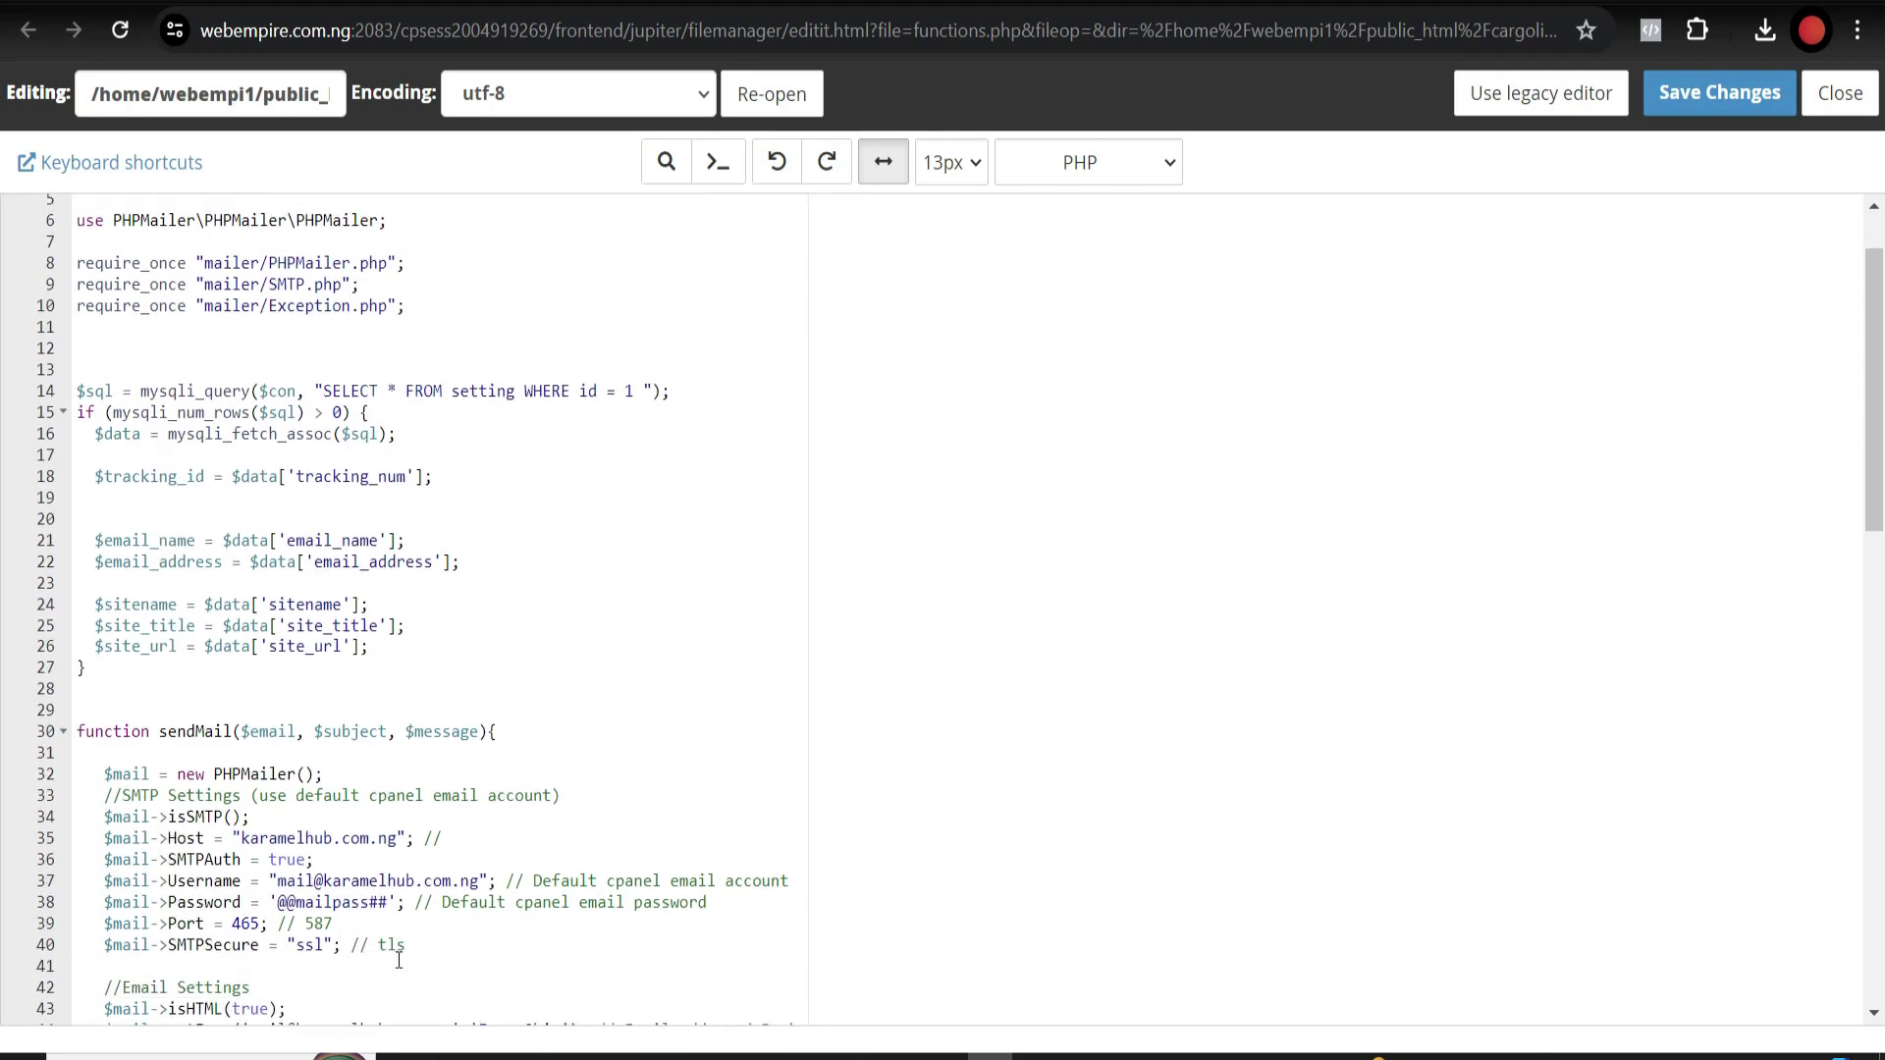
{"action": "scroll", "coordinate": [399, 962], "scroll_direction": "down", "scroll_amount": 2}
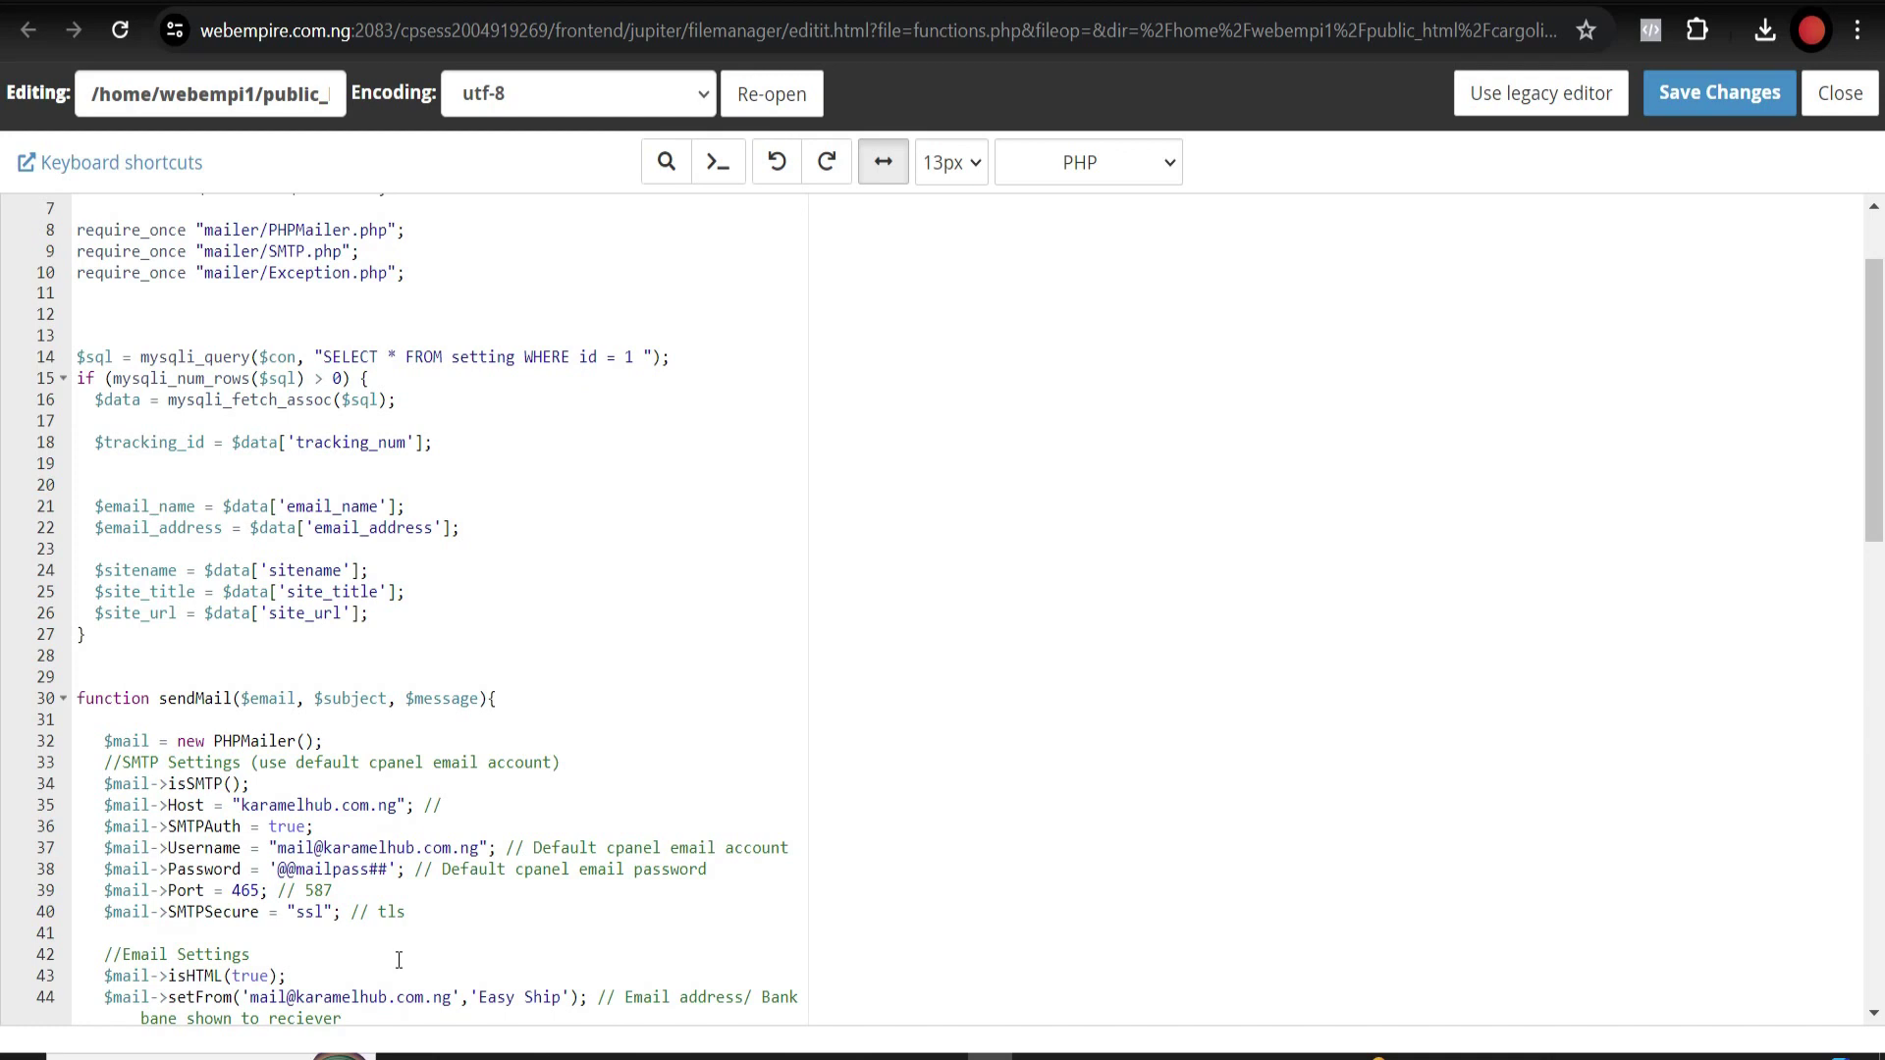
{"action": "scroll", "coordinate": [399, 960], "scroll_direction": "up", "scroll_amount": 3}
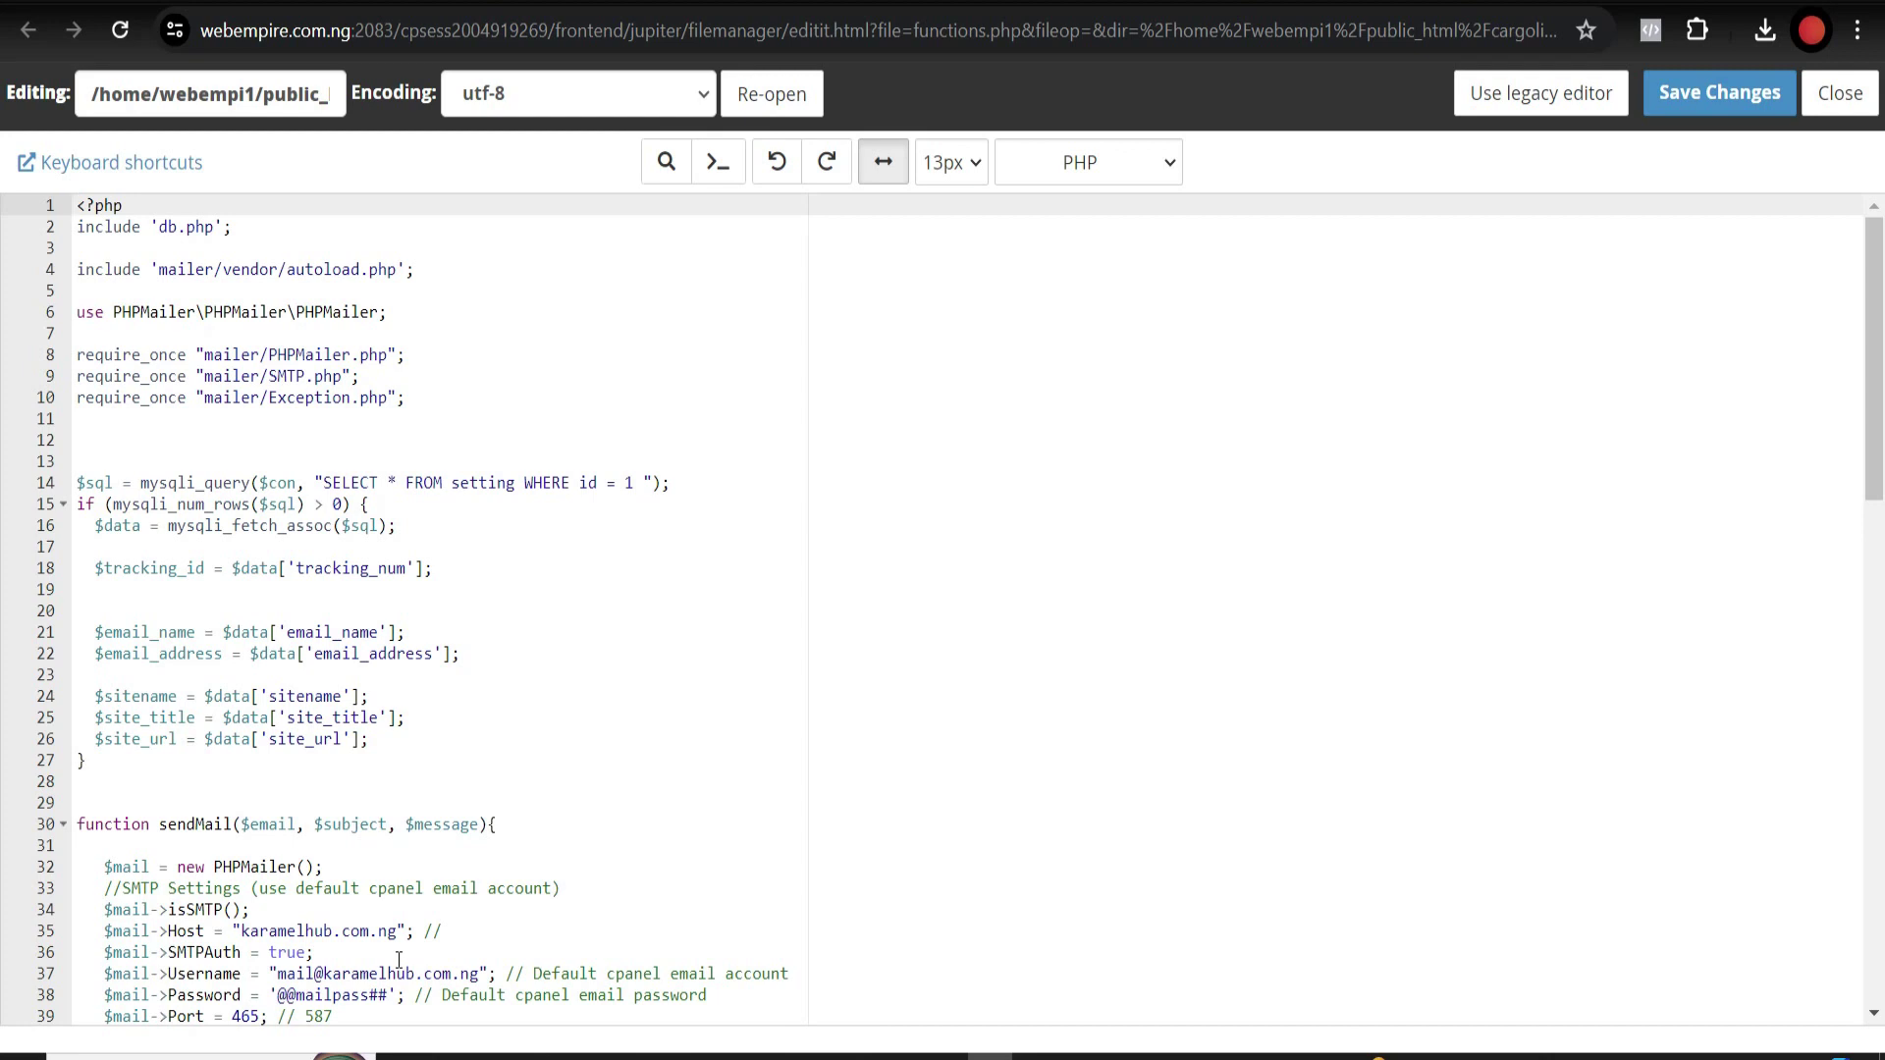
{"action": "scroll", "coordinate": [398, 959], "scroll_direction": "down", "scroll_amount": 4}
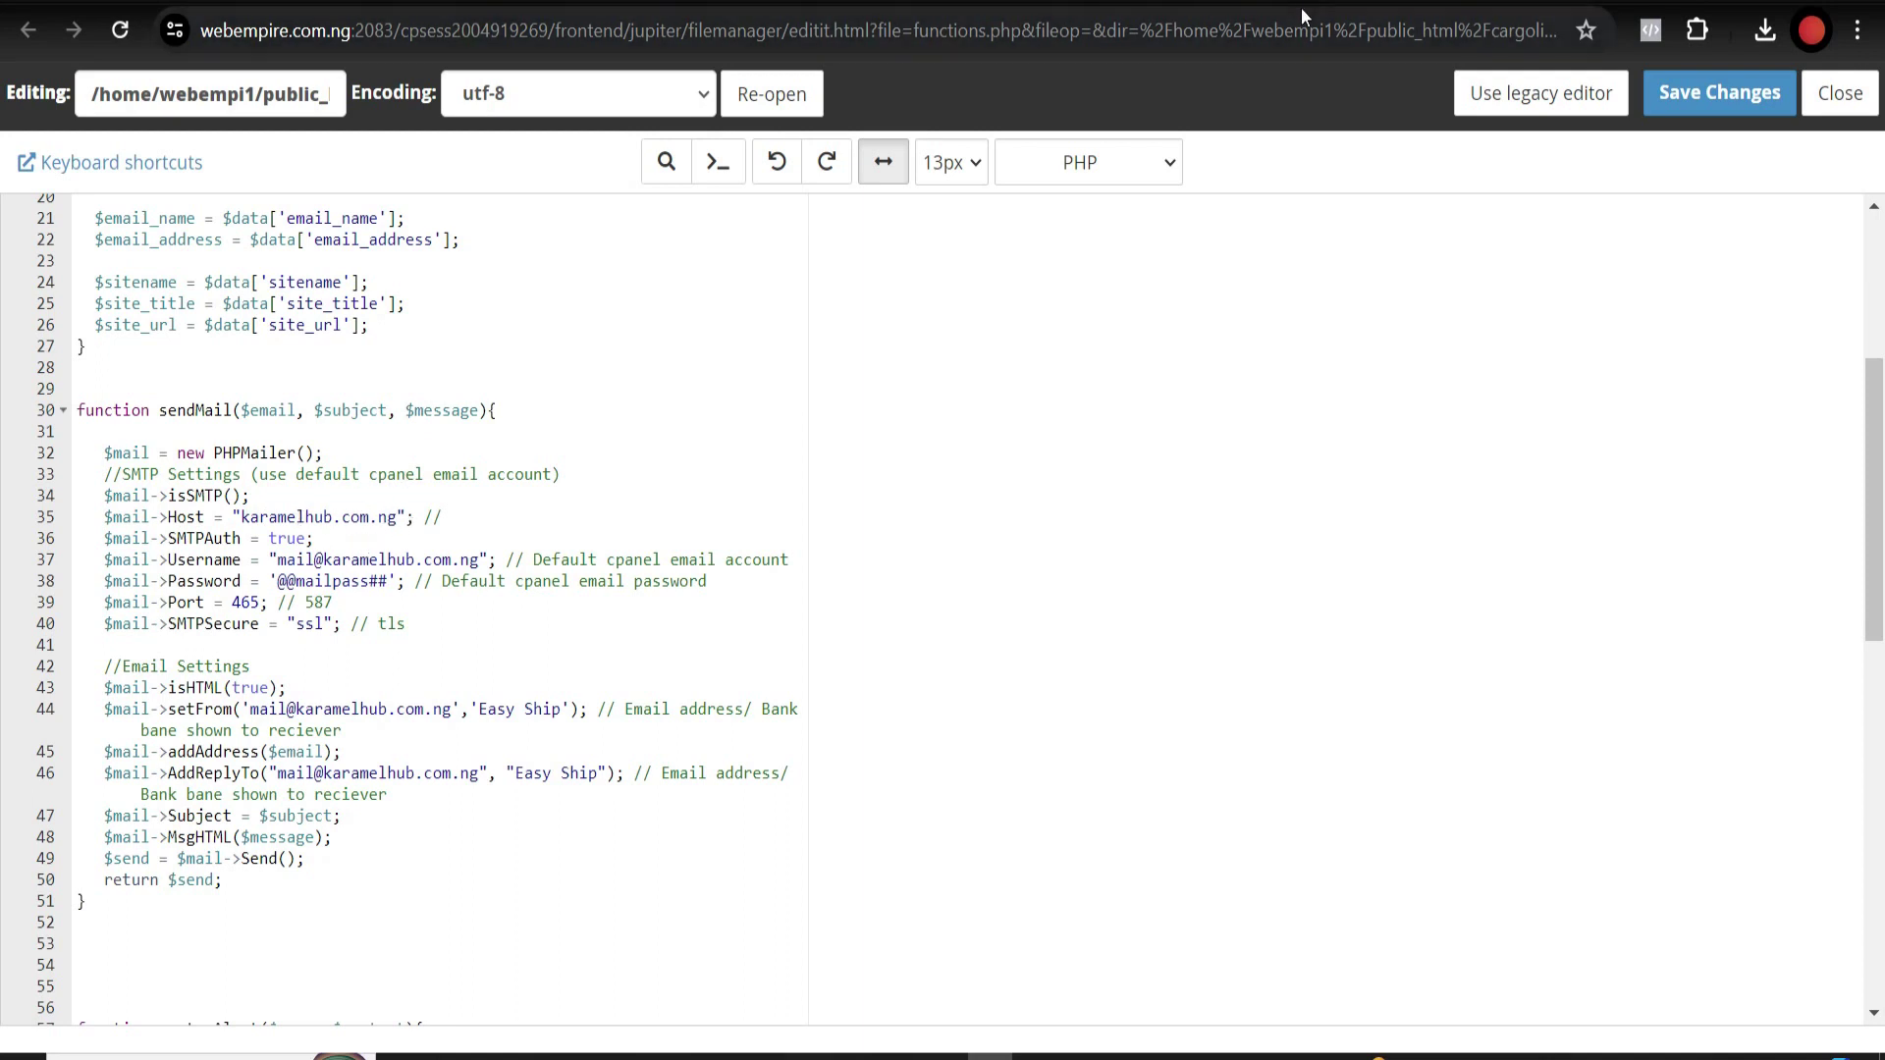
{"action": "left_click", "coordinate": [1414, 2]}
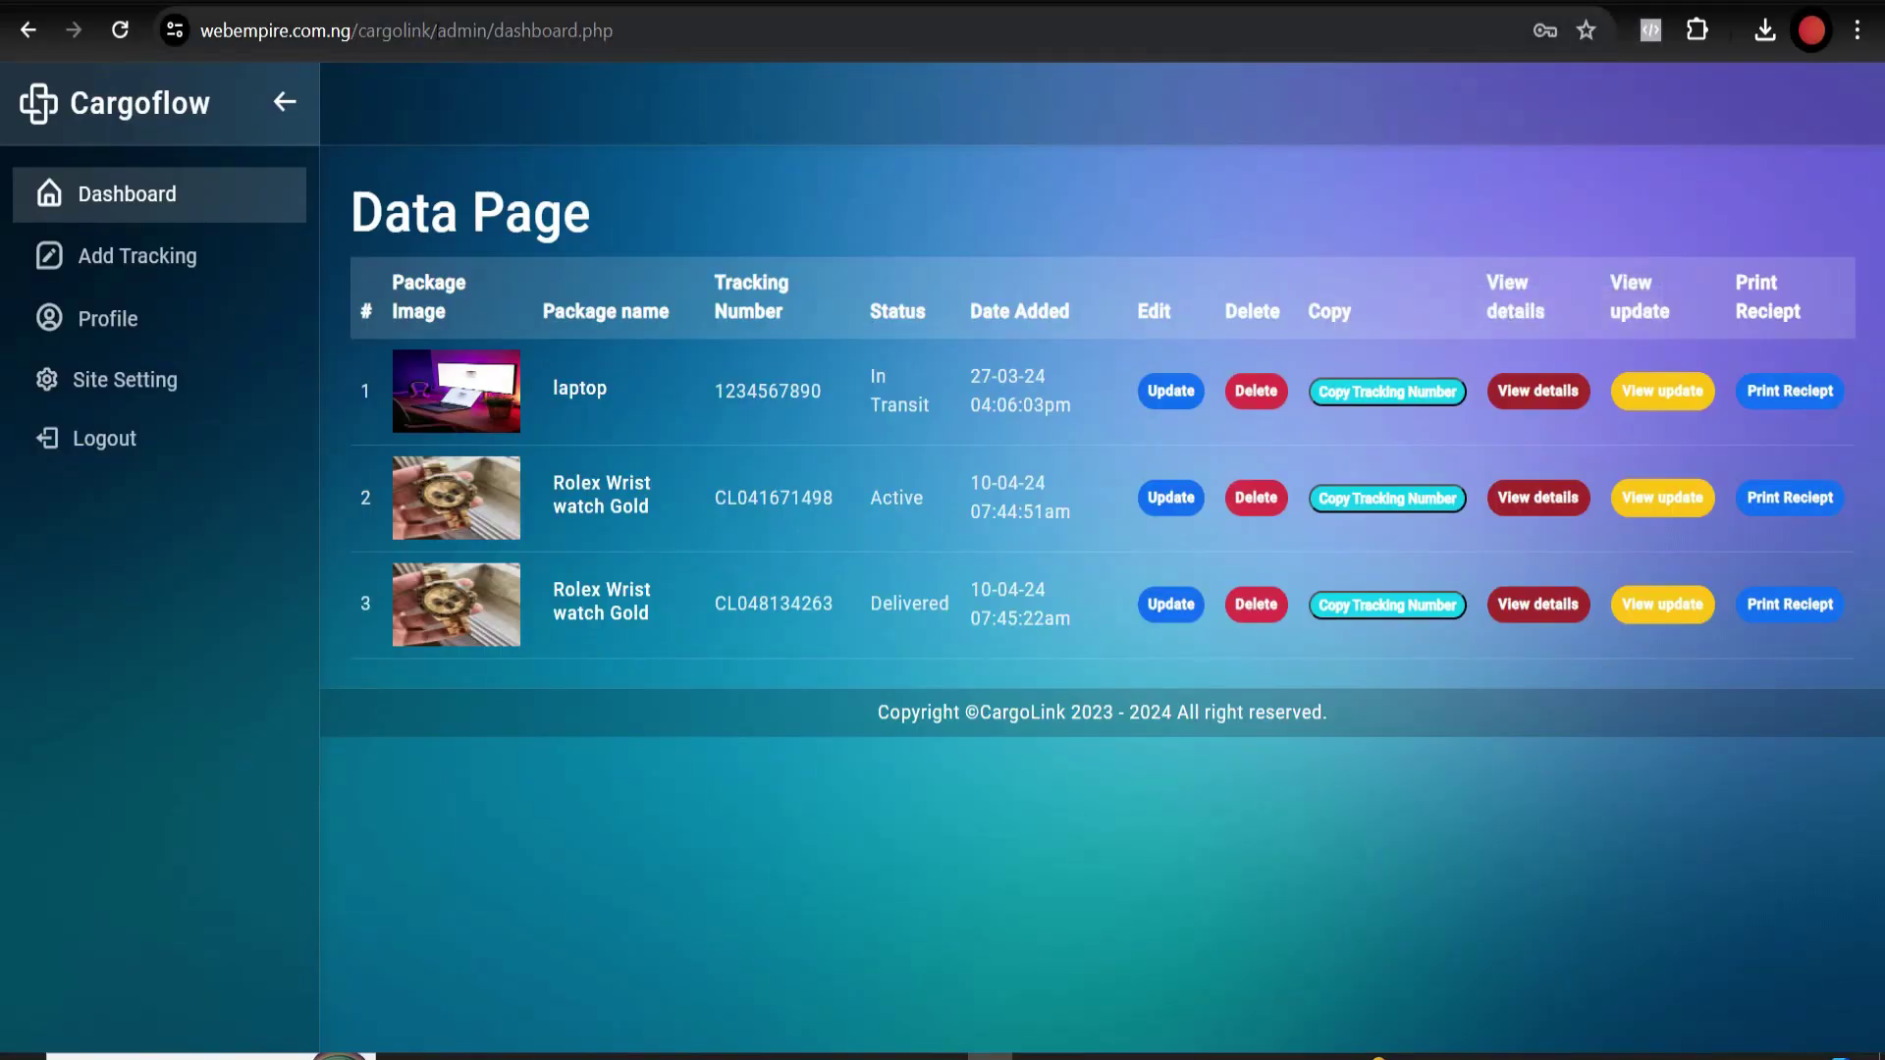
{"action": "left_click", "coordinate": [432, 36]}
{"action": "left_click", "coordinate": [432, 37]}
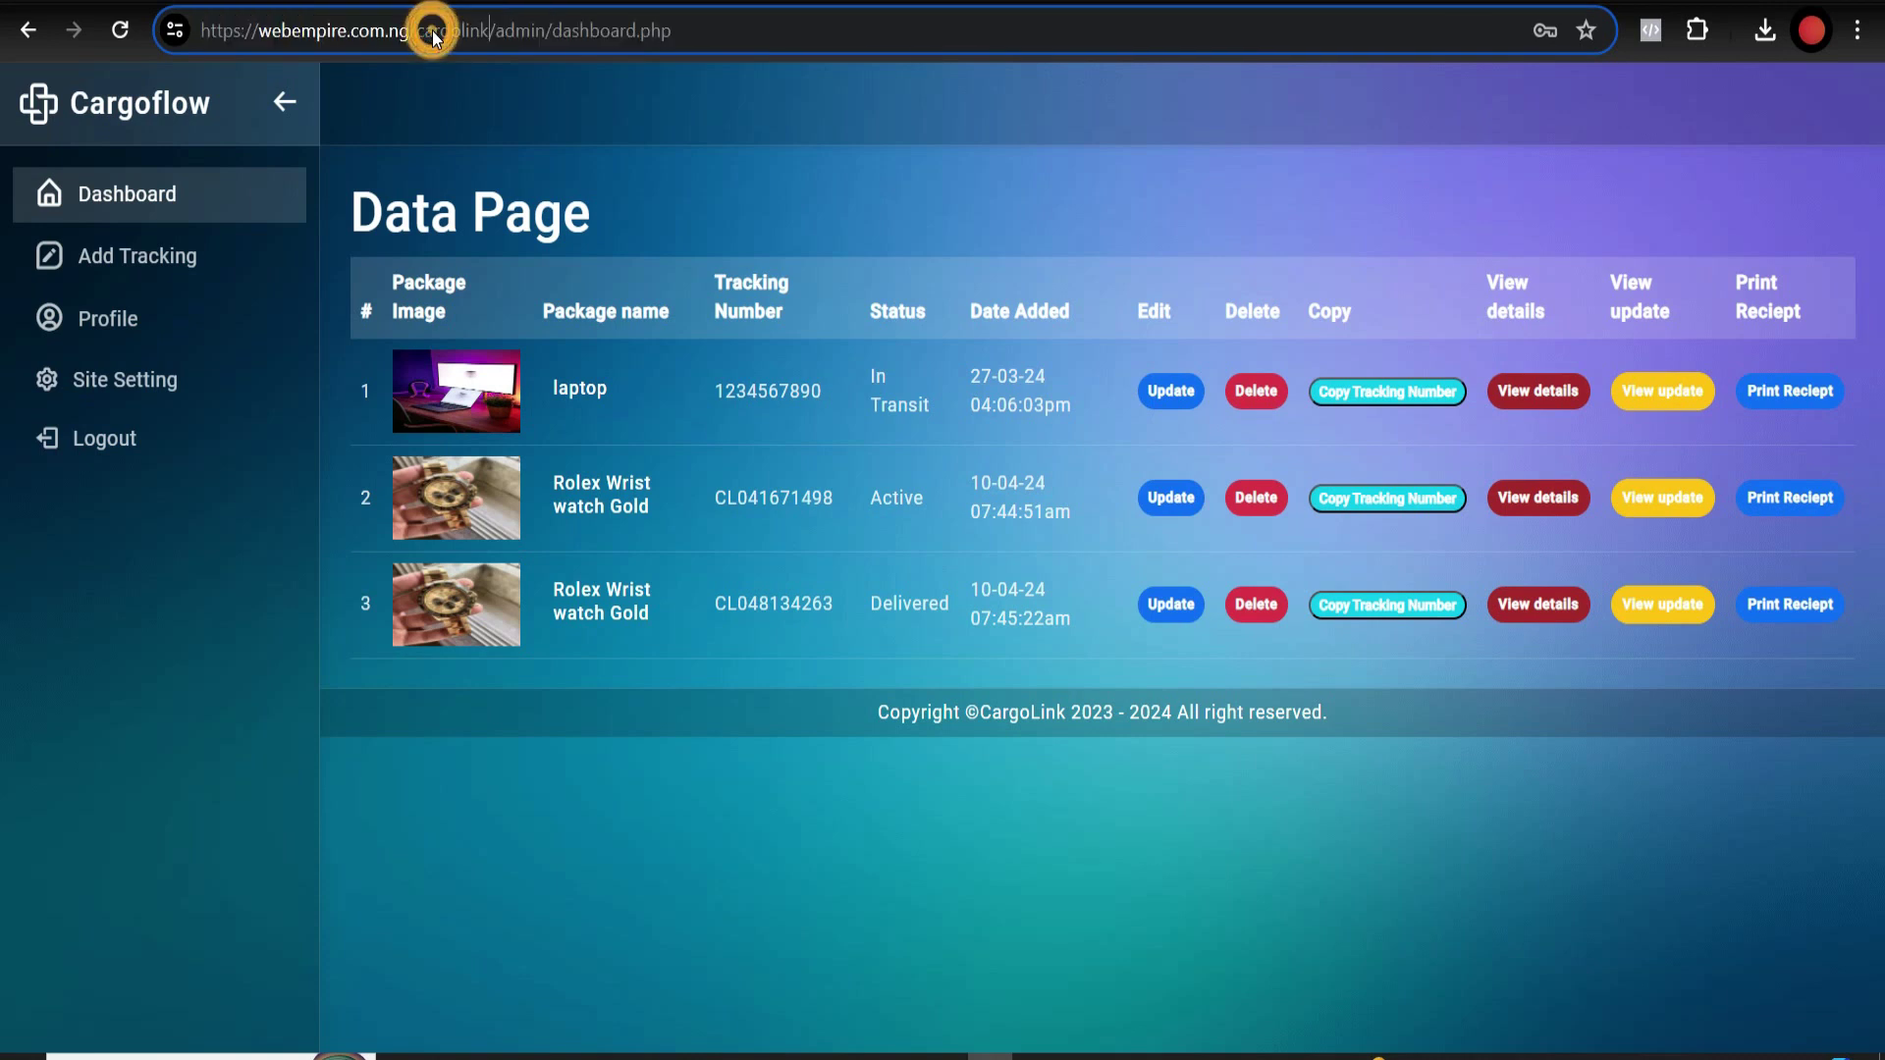
{"action": "key", "text": "shift+Home"}
{"action": "key", "text": "ctrl+c"}
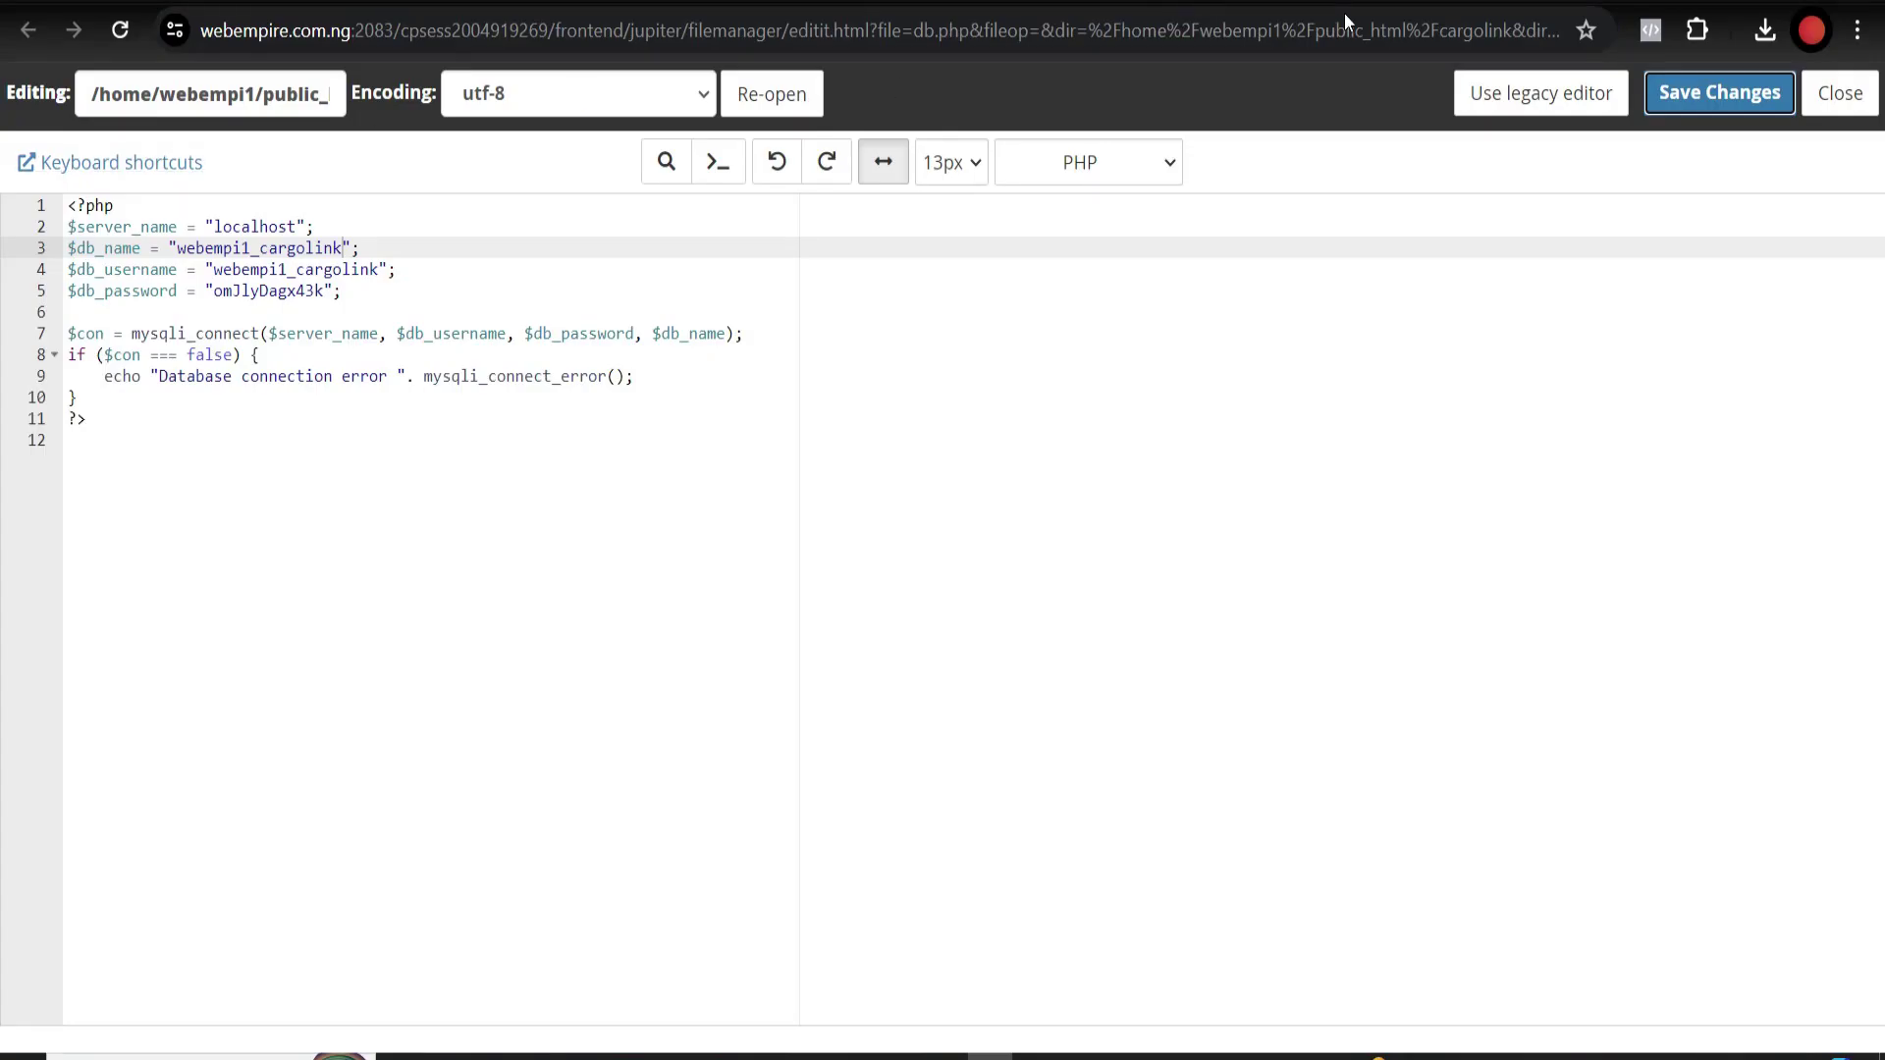
{"action": "key", "text": "ctrl+Tab"}
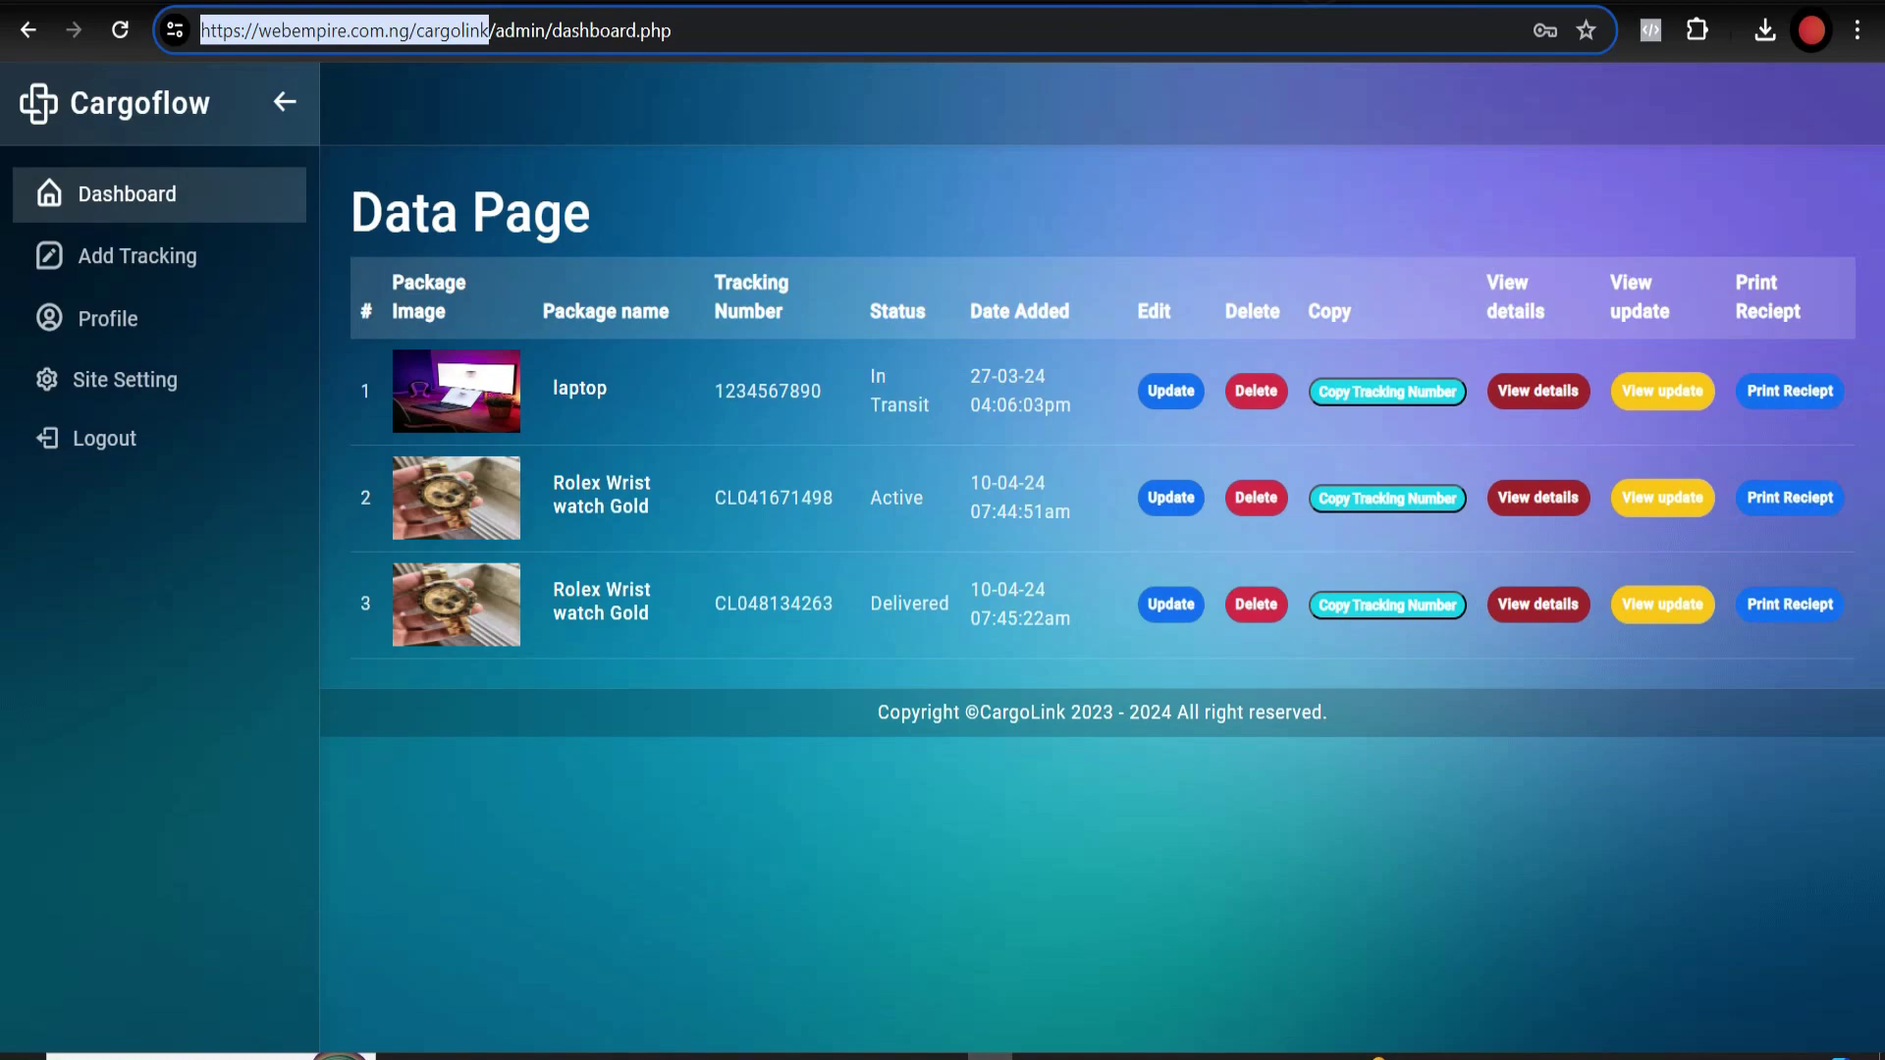
Replace the karamelhub.com.ng Host value on line 35 with the copied site address.
{"action": "key", "text": "ctrl+Tab"}
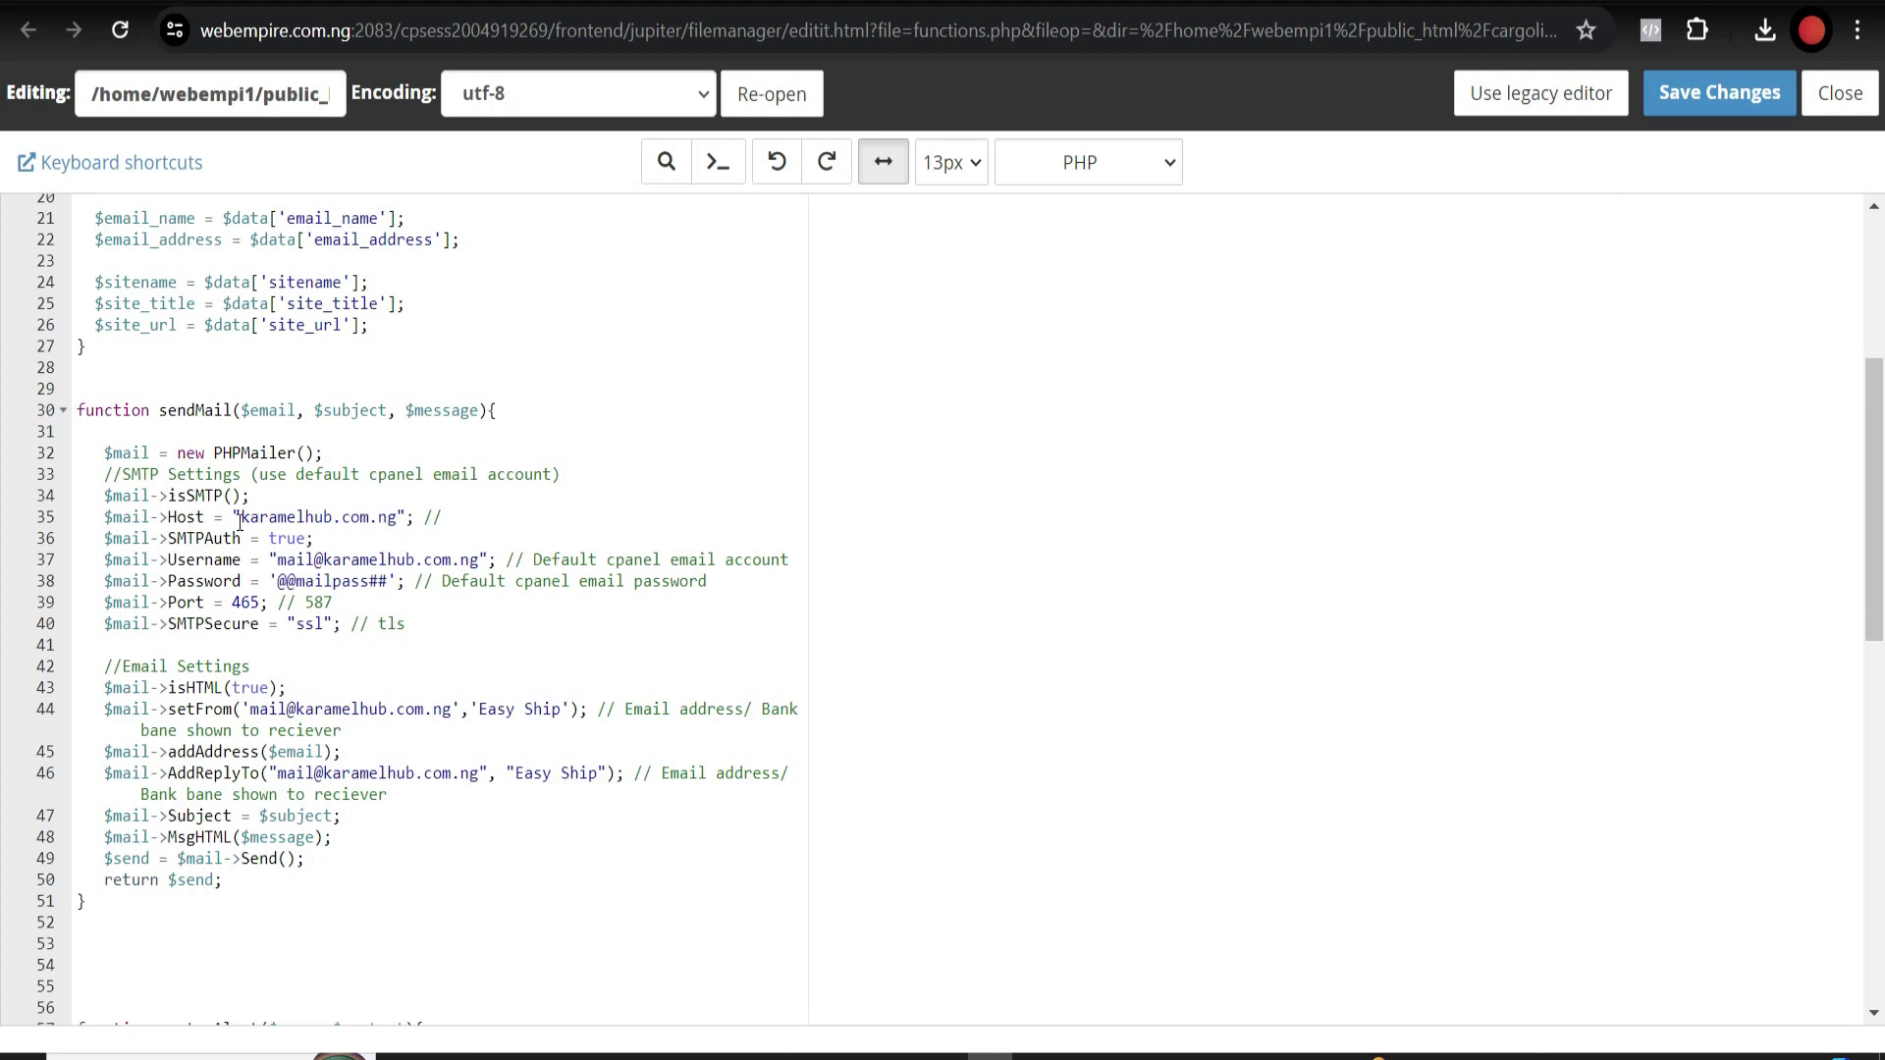
{"action": "double_click", "coordinate": [357, 517]}
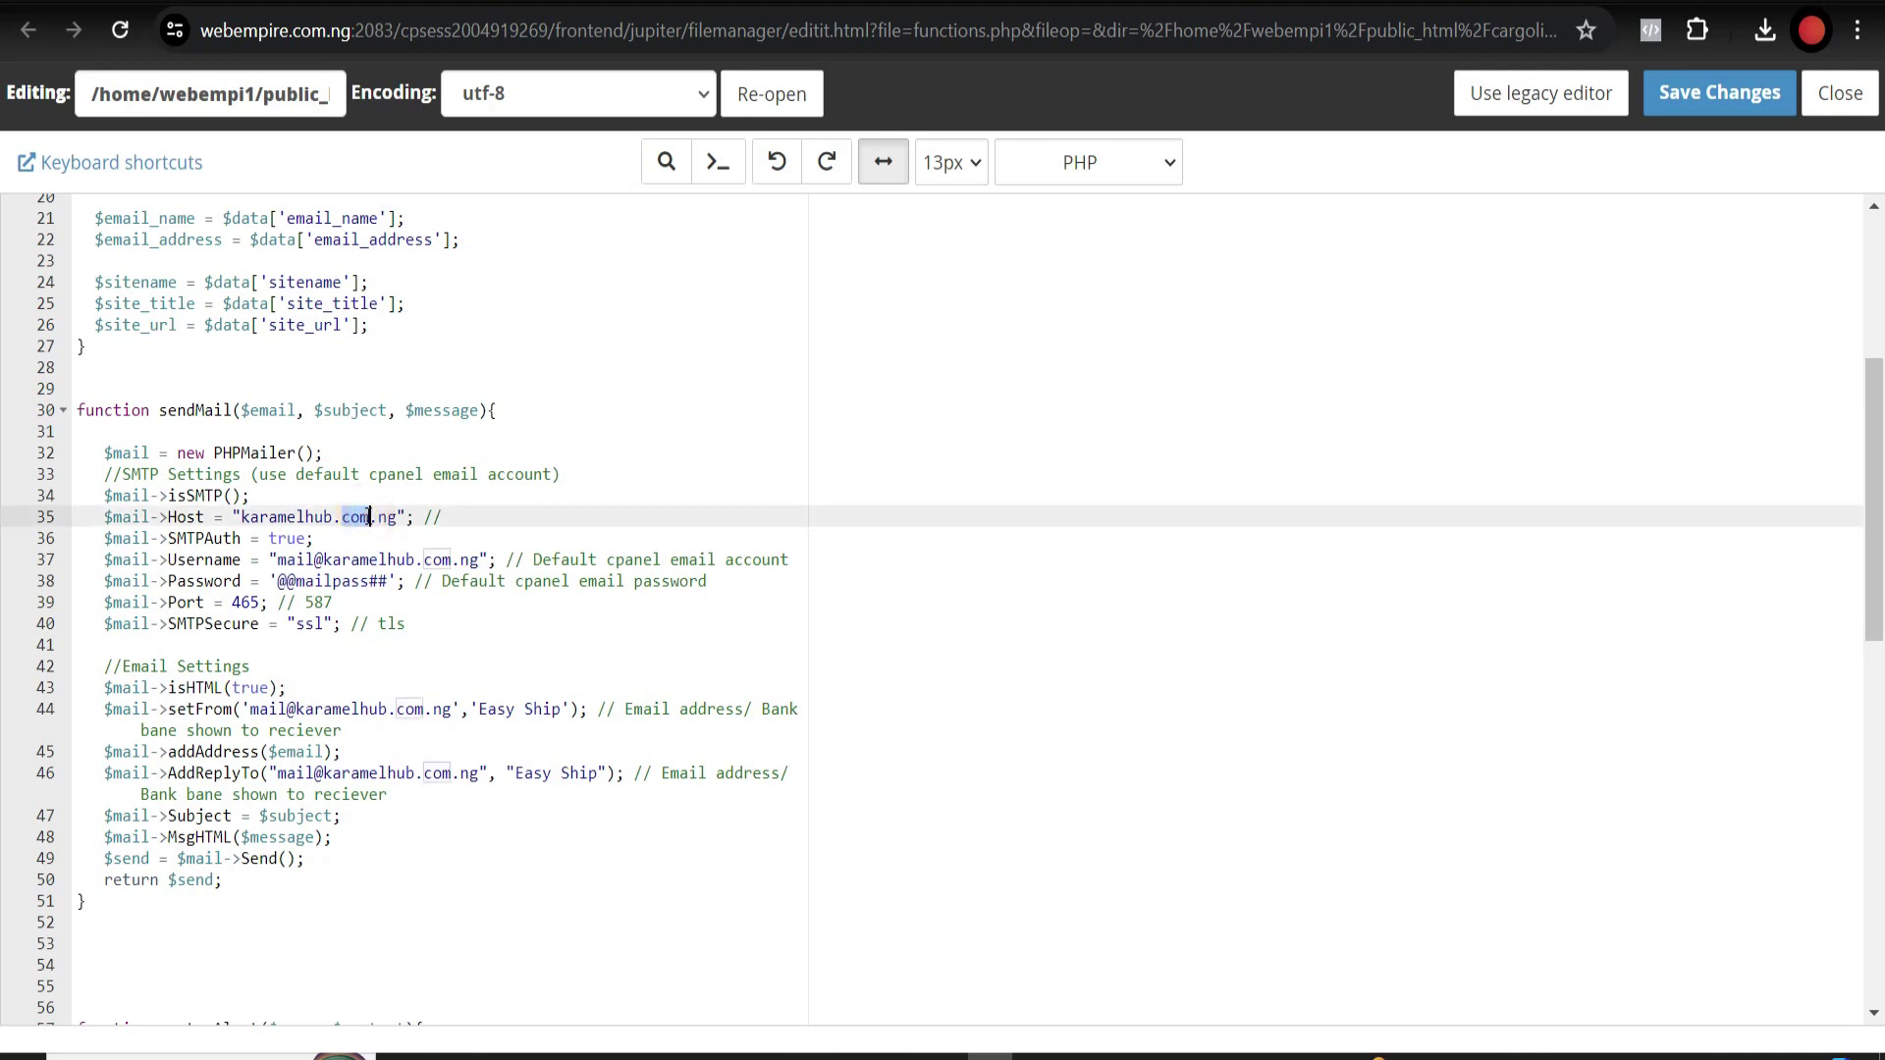
{"action": "left_click", "coordinate": [389, 518]}
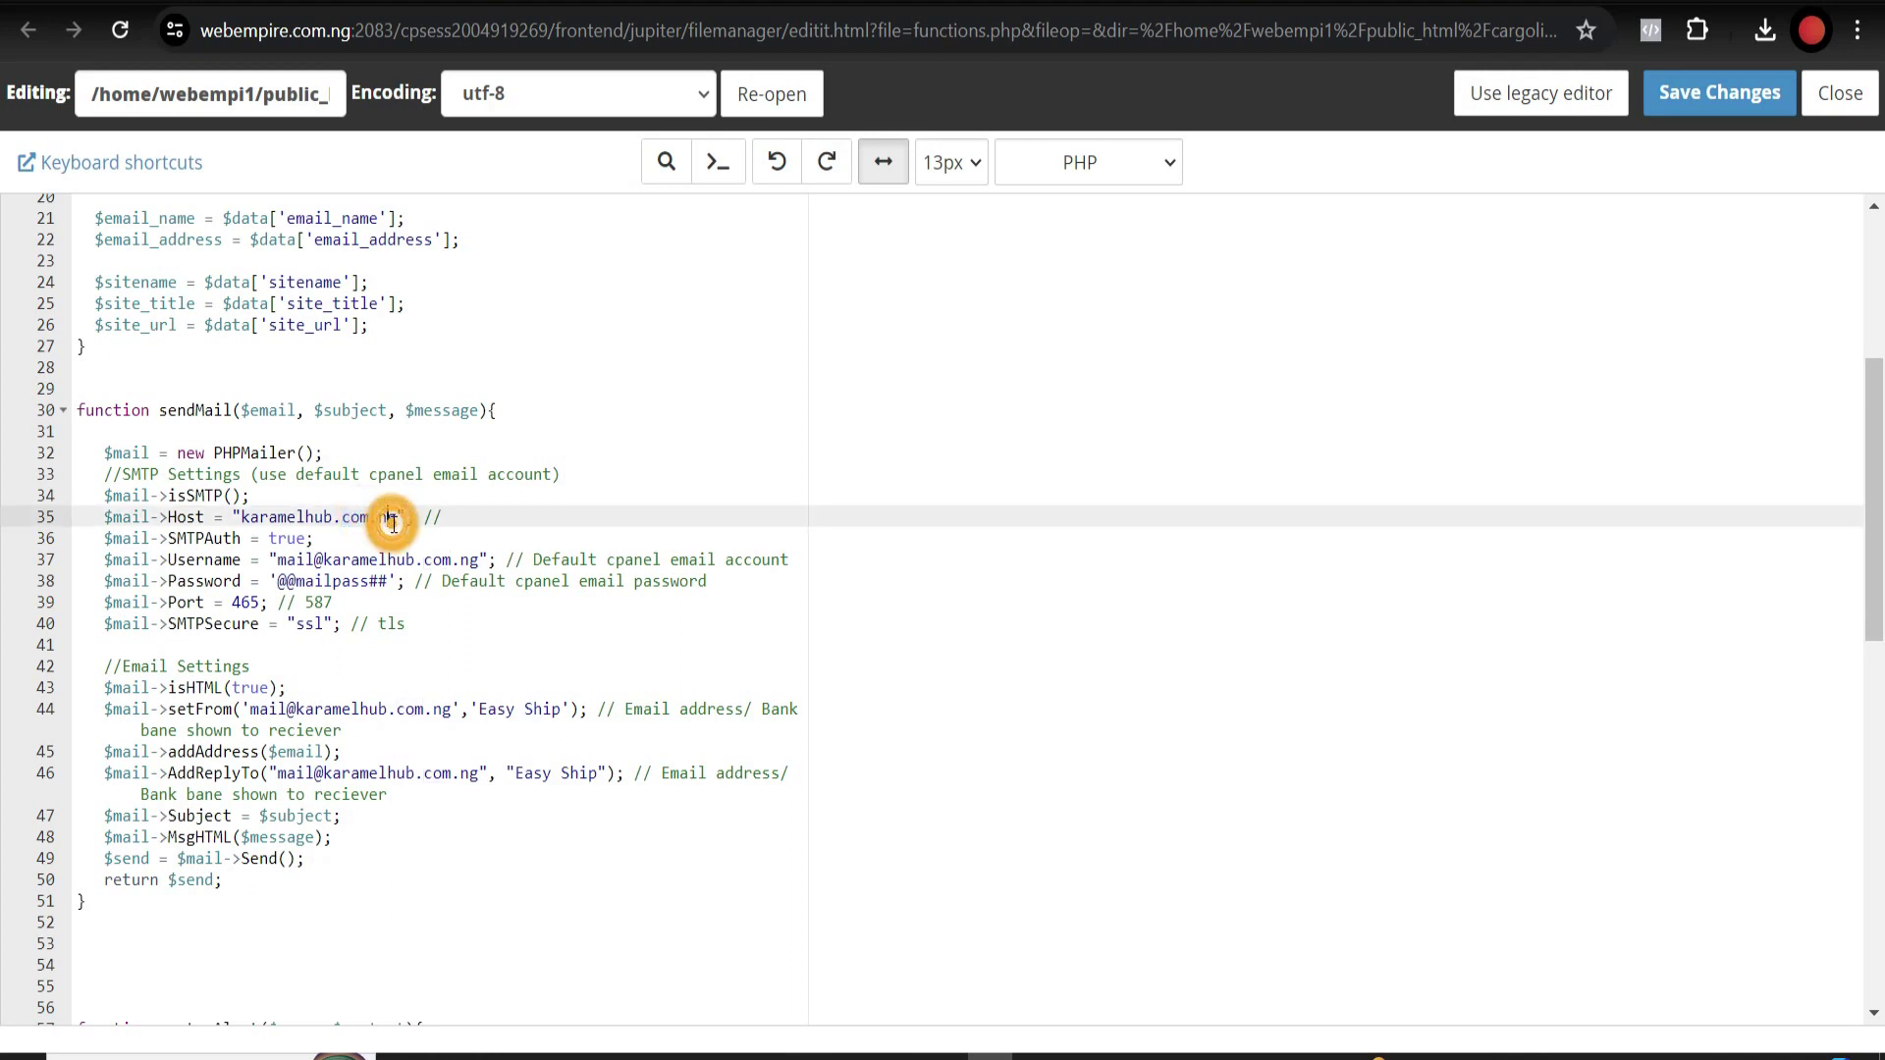
{"action": "left_click_drag", "start_coordinate": [396, 518], "coordinate": [245, 518]}
{"action": "key", "text": "ctrl+v"}
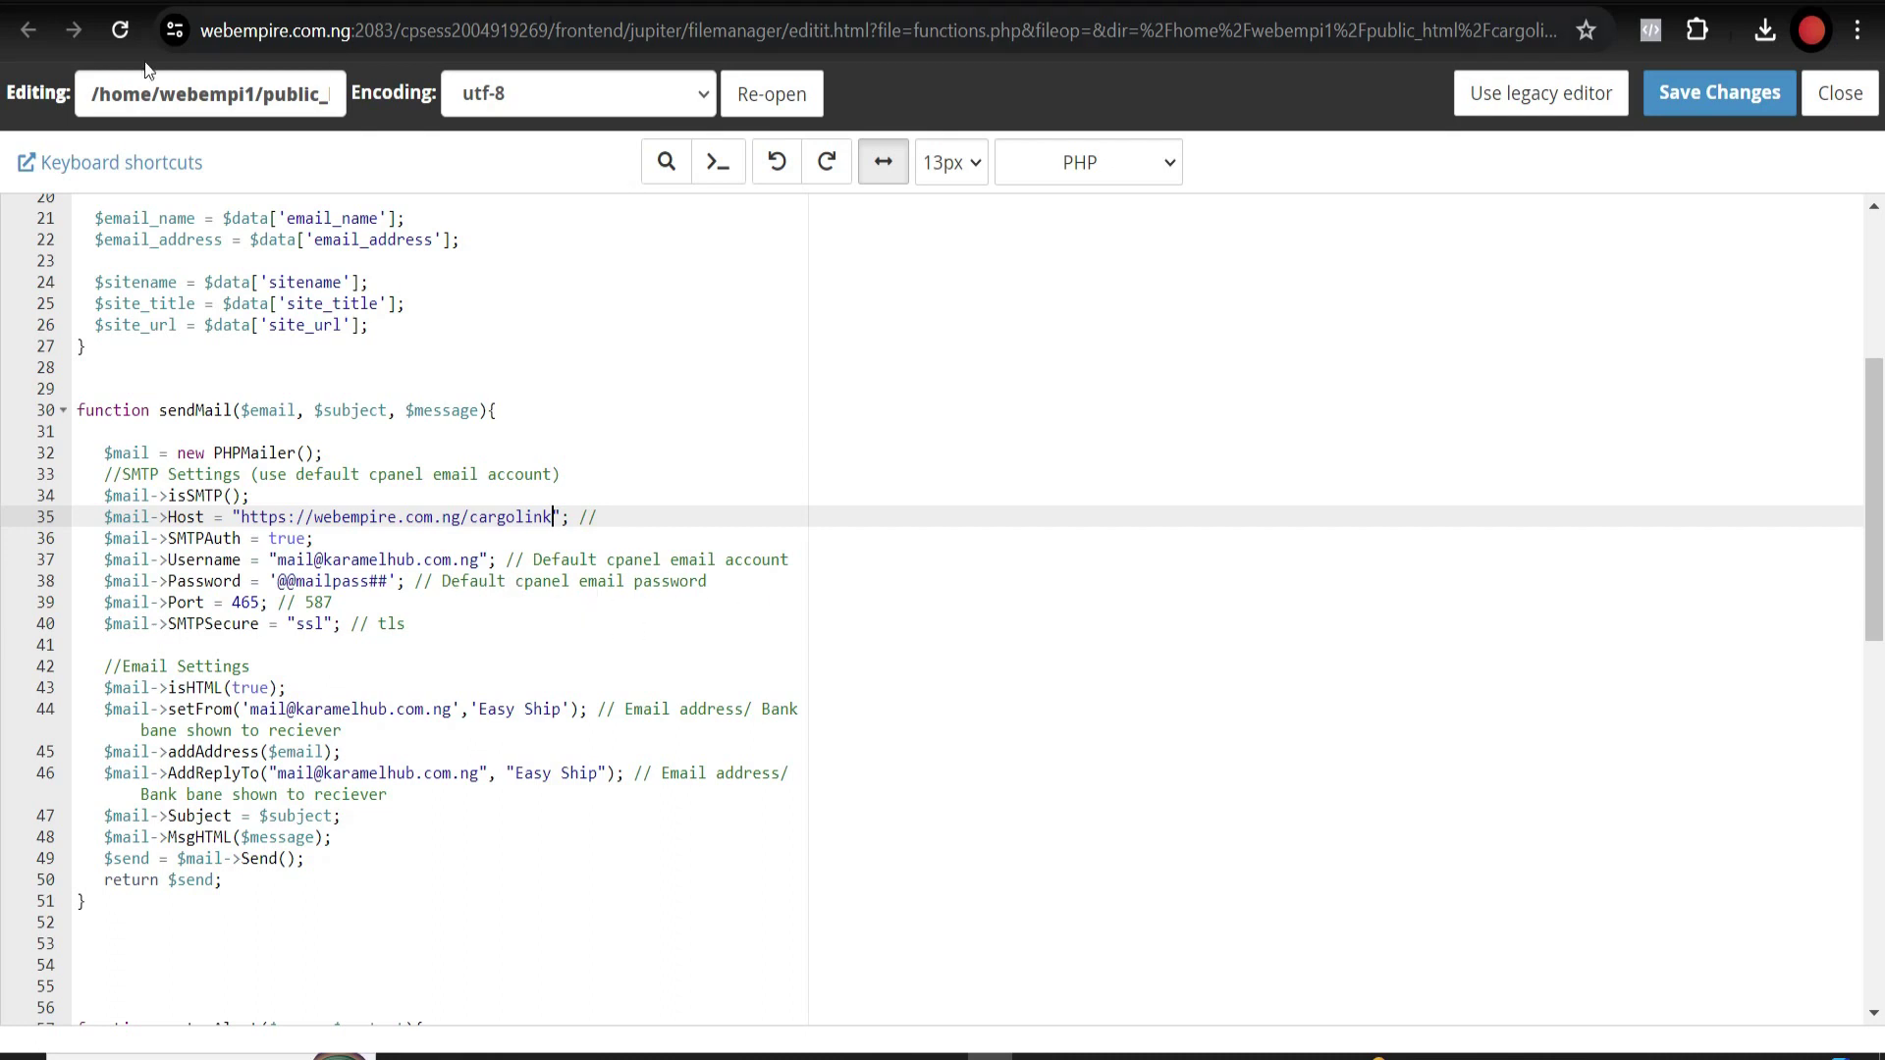
From cPanel home, collapse Databases, expand the Email group and open Email Accounts.
{"action": "left_click", "coordinate": [42, 8]}
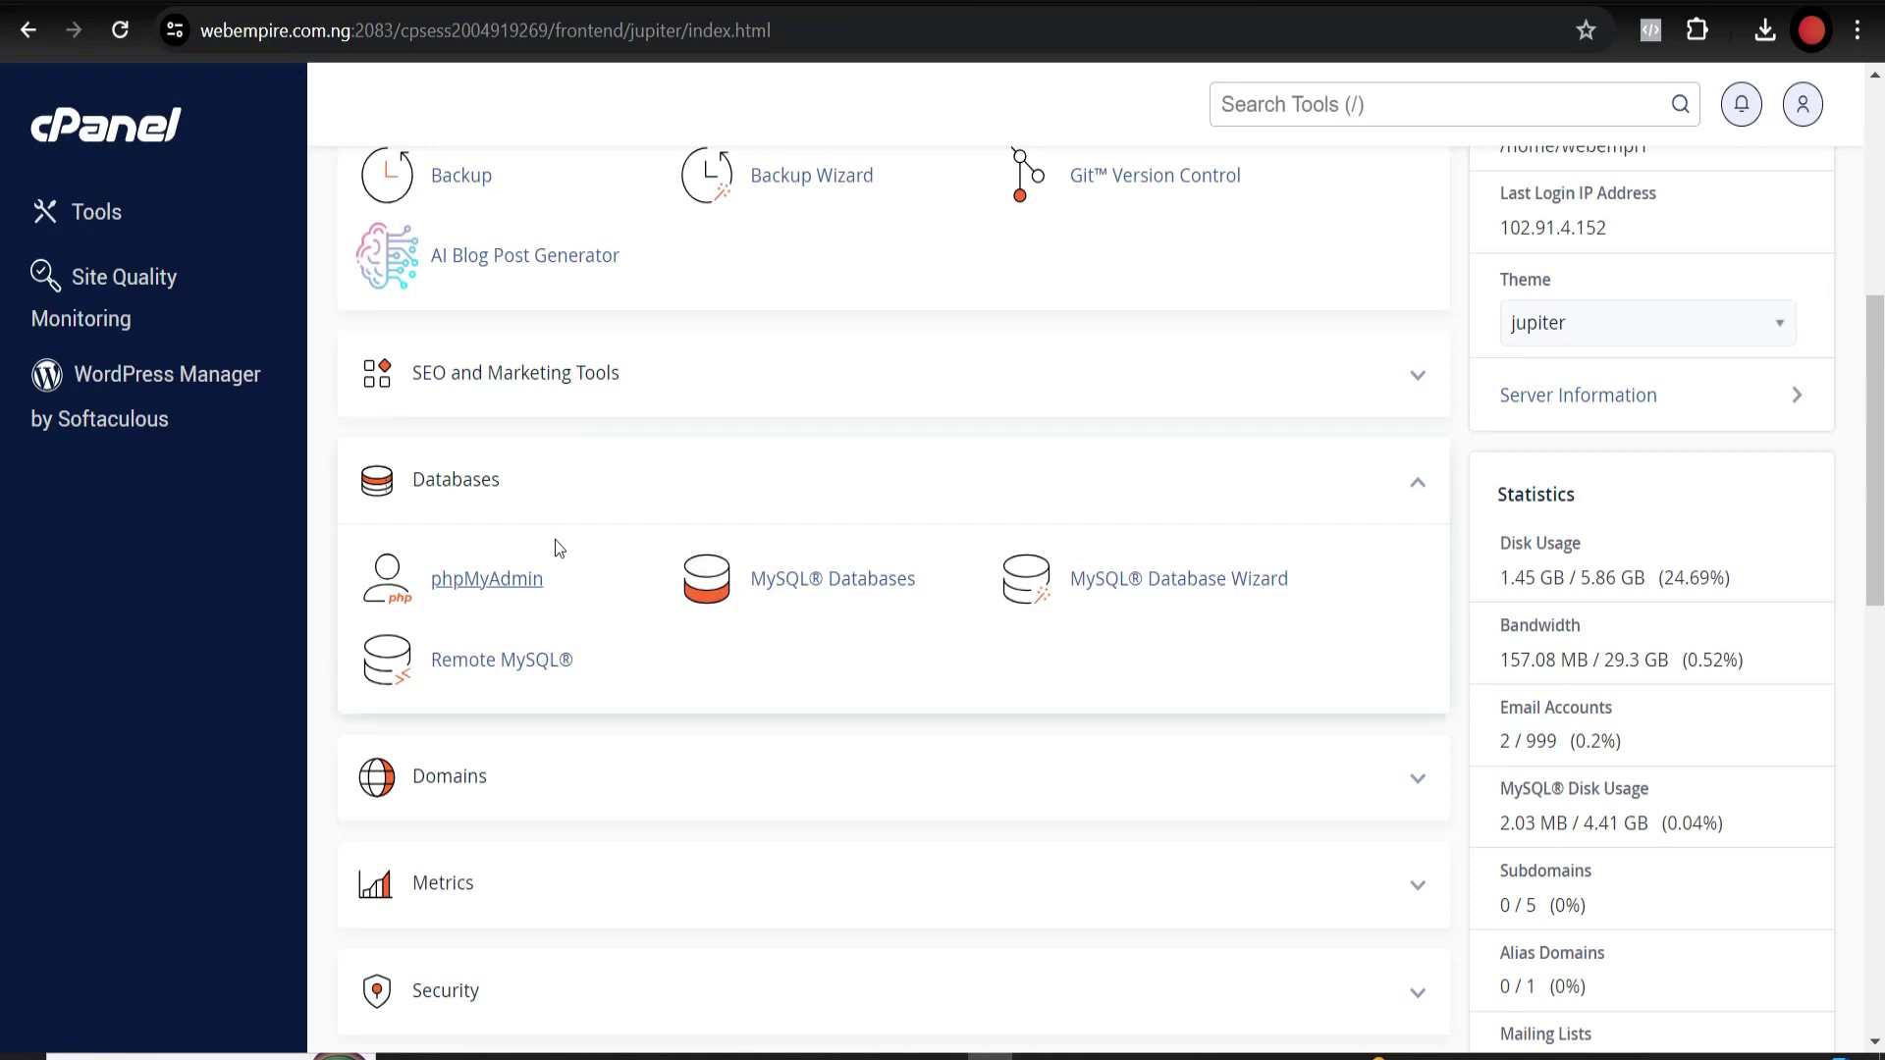
{"action": "scroll", "coordinate": [484, 602], "scroll_direction": "down", "scroll_amount": 1}
{"action": "scroll", "coordinate": [511, 589], "scroll_direction": "up", "scroll_amount": 1}
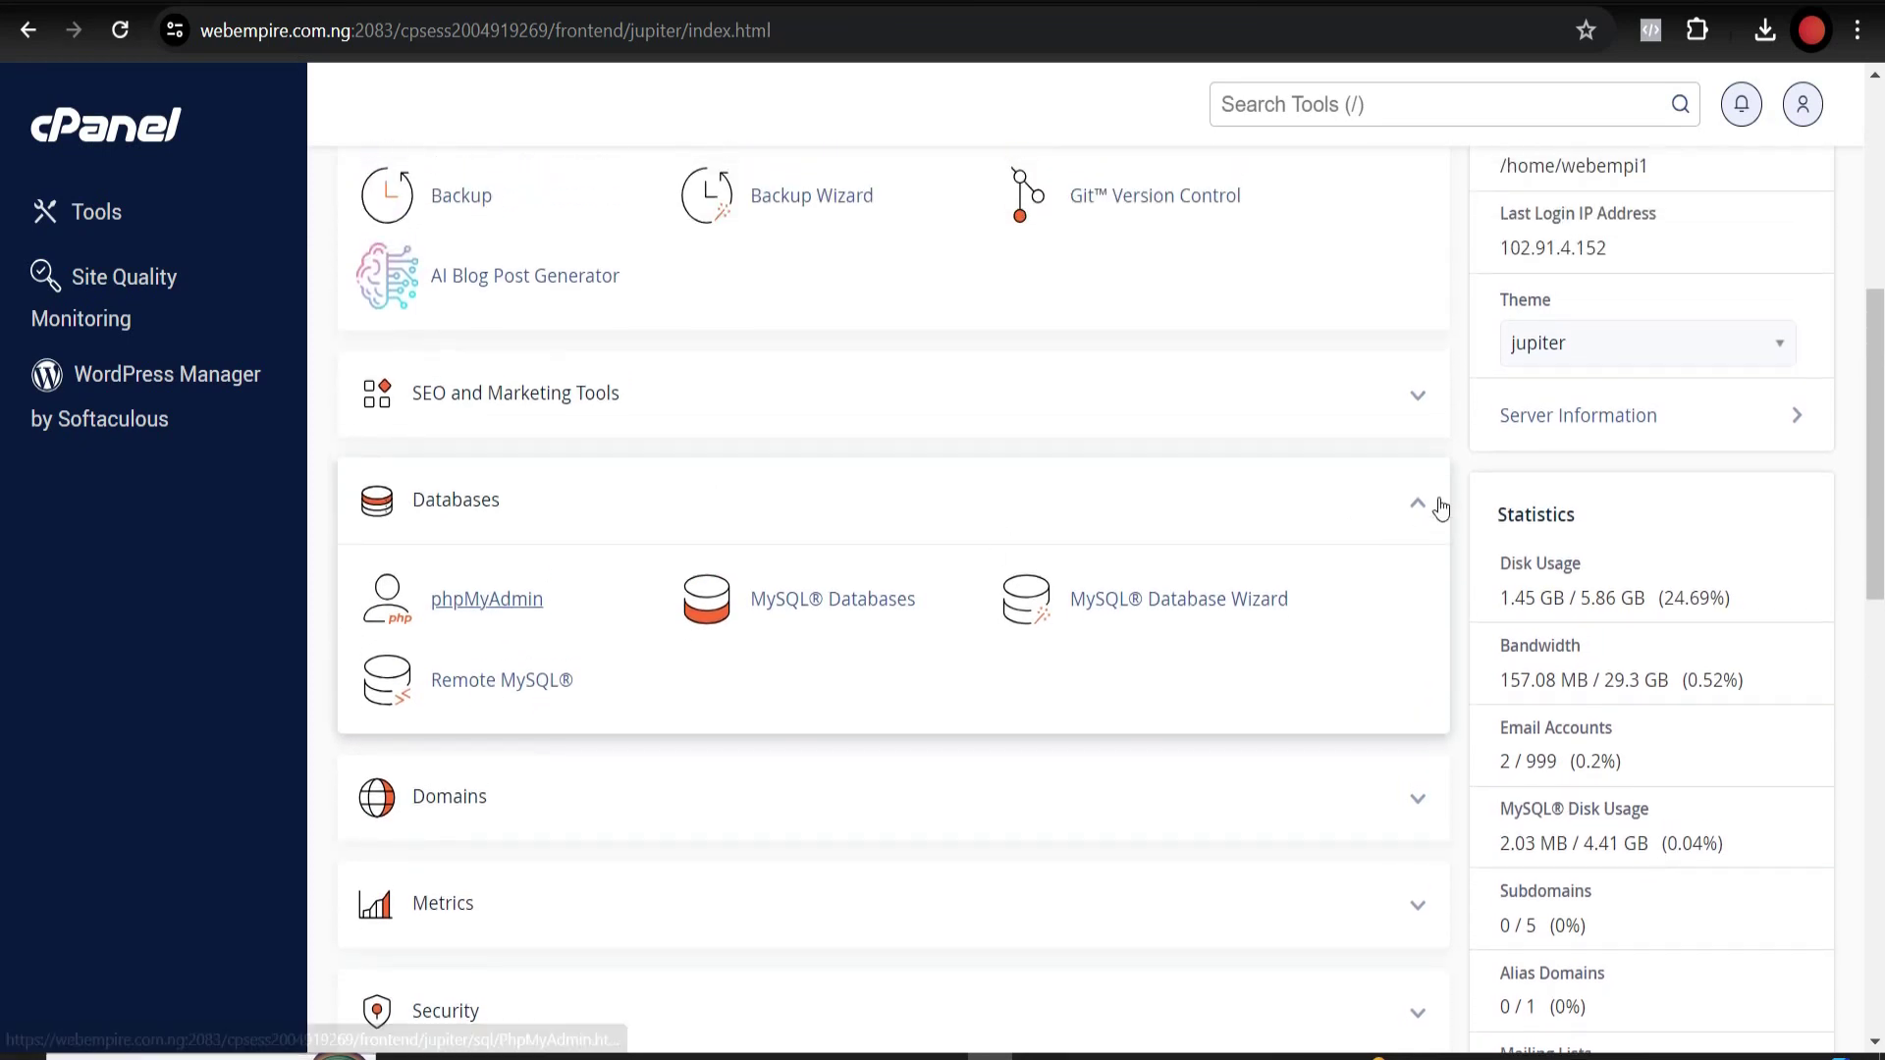
{"action": "left_click", "coordinate": [1418, 503]}
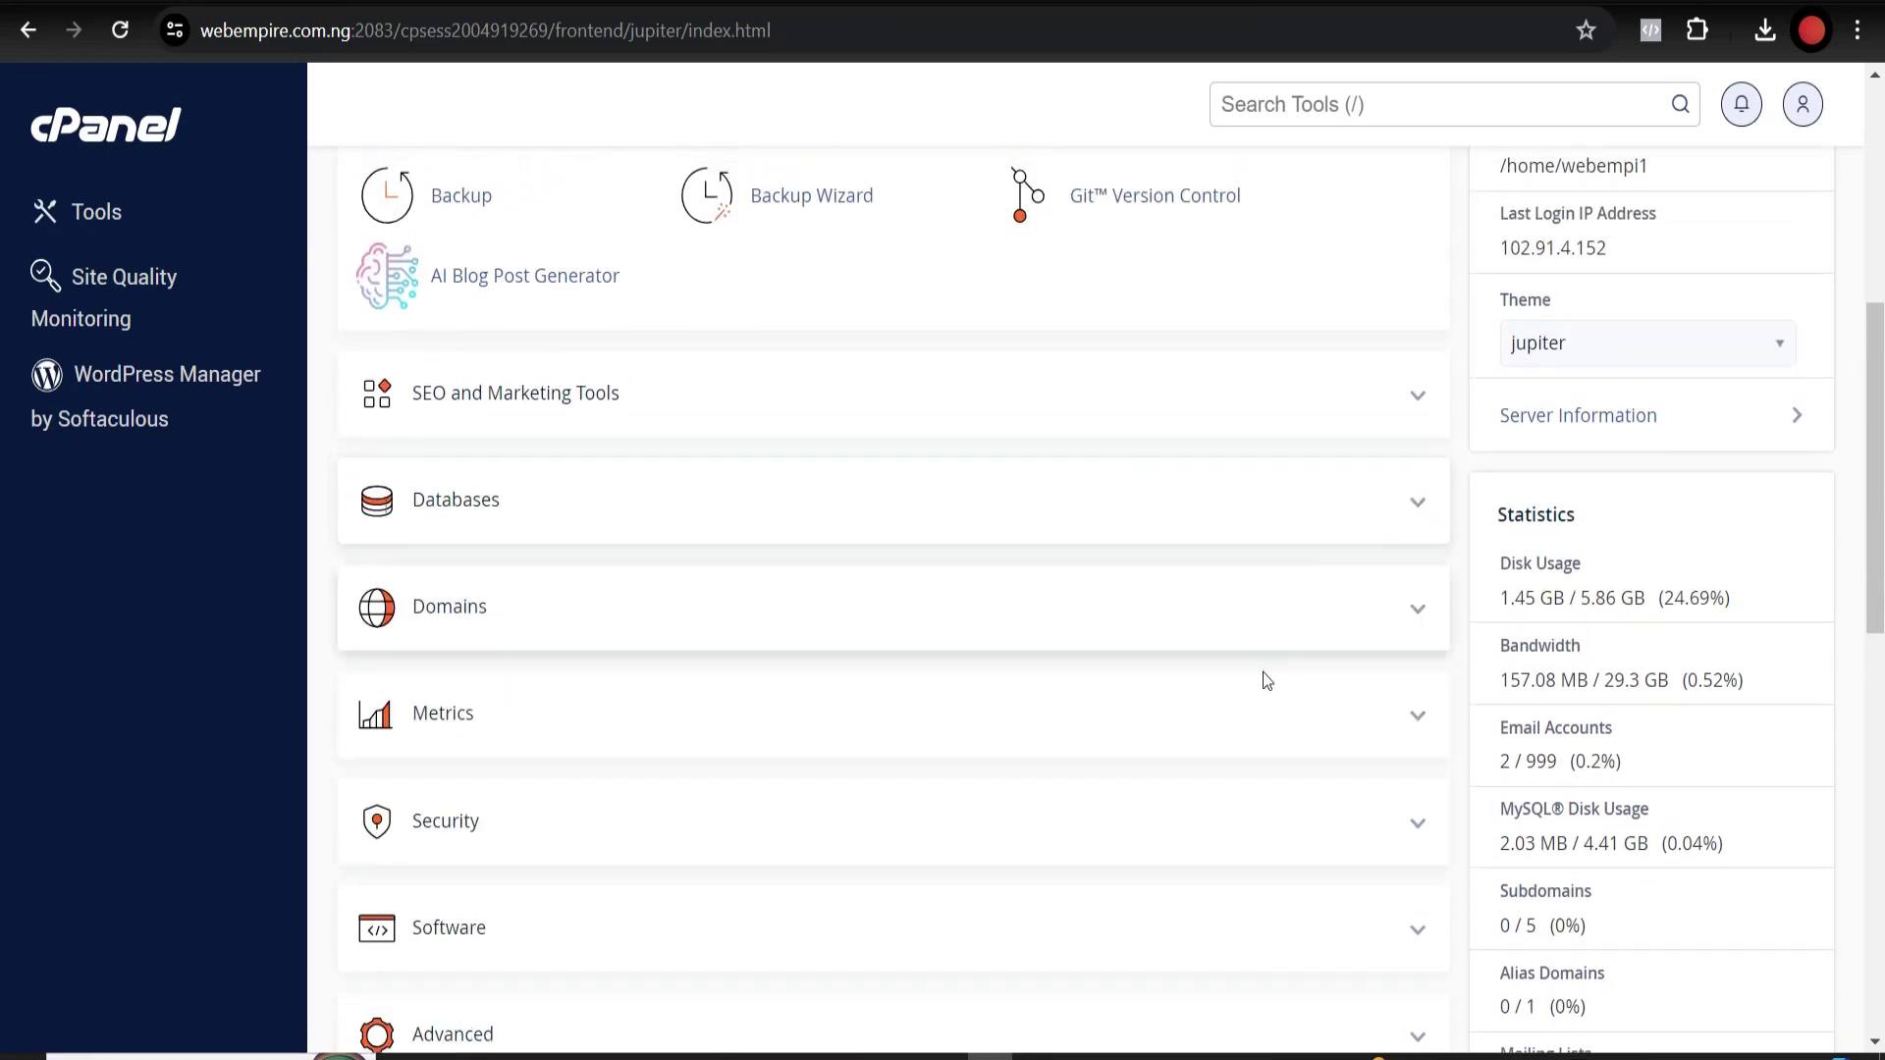
{"action": "scroll", "coordinate": [1262, 775], "scroll_direction": "down", "scroll_amount": 3}
{"action": "scroll", "coordinate": [1263, 772], "scroll_direction": "up", "scroll_amount": 2}
{"action": "scroll", "coordinate": [1263, 773], "scroll_direction": "up", "scroll_amount": 7}
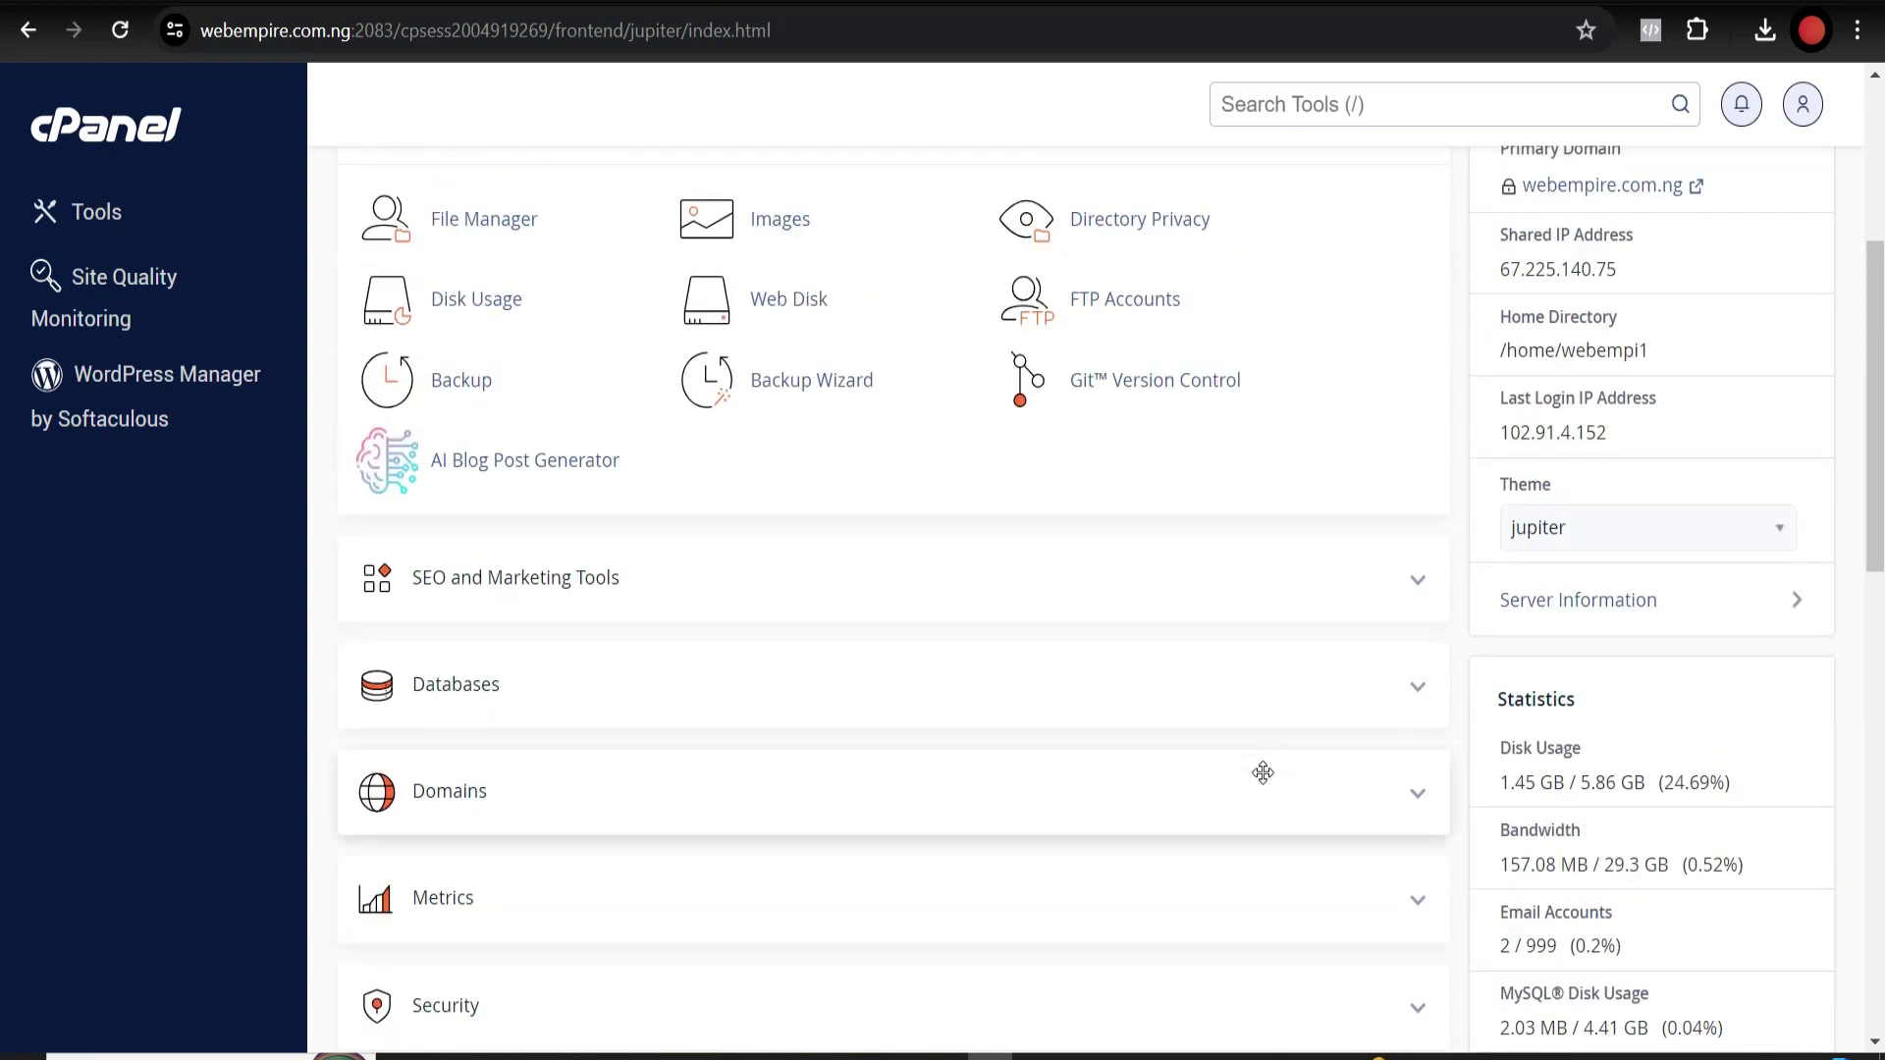
{"action": "scroll", "coordinate": [1267, 782], "scroll_direction": "down", "scroll_amount": 1}
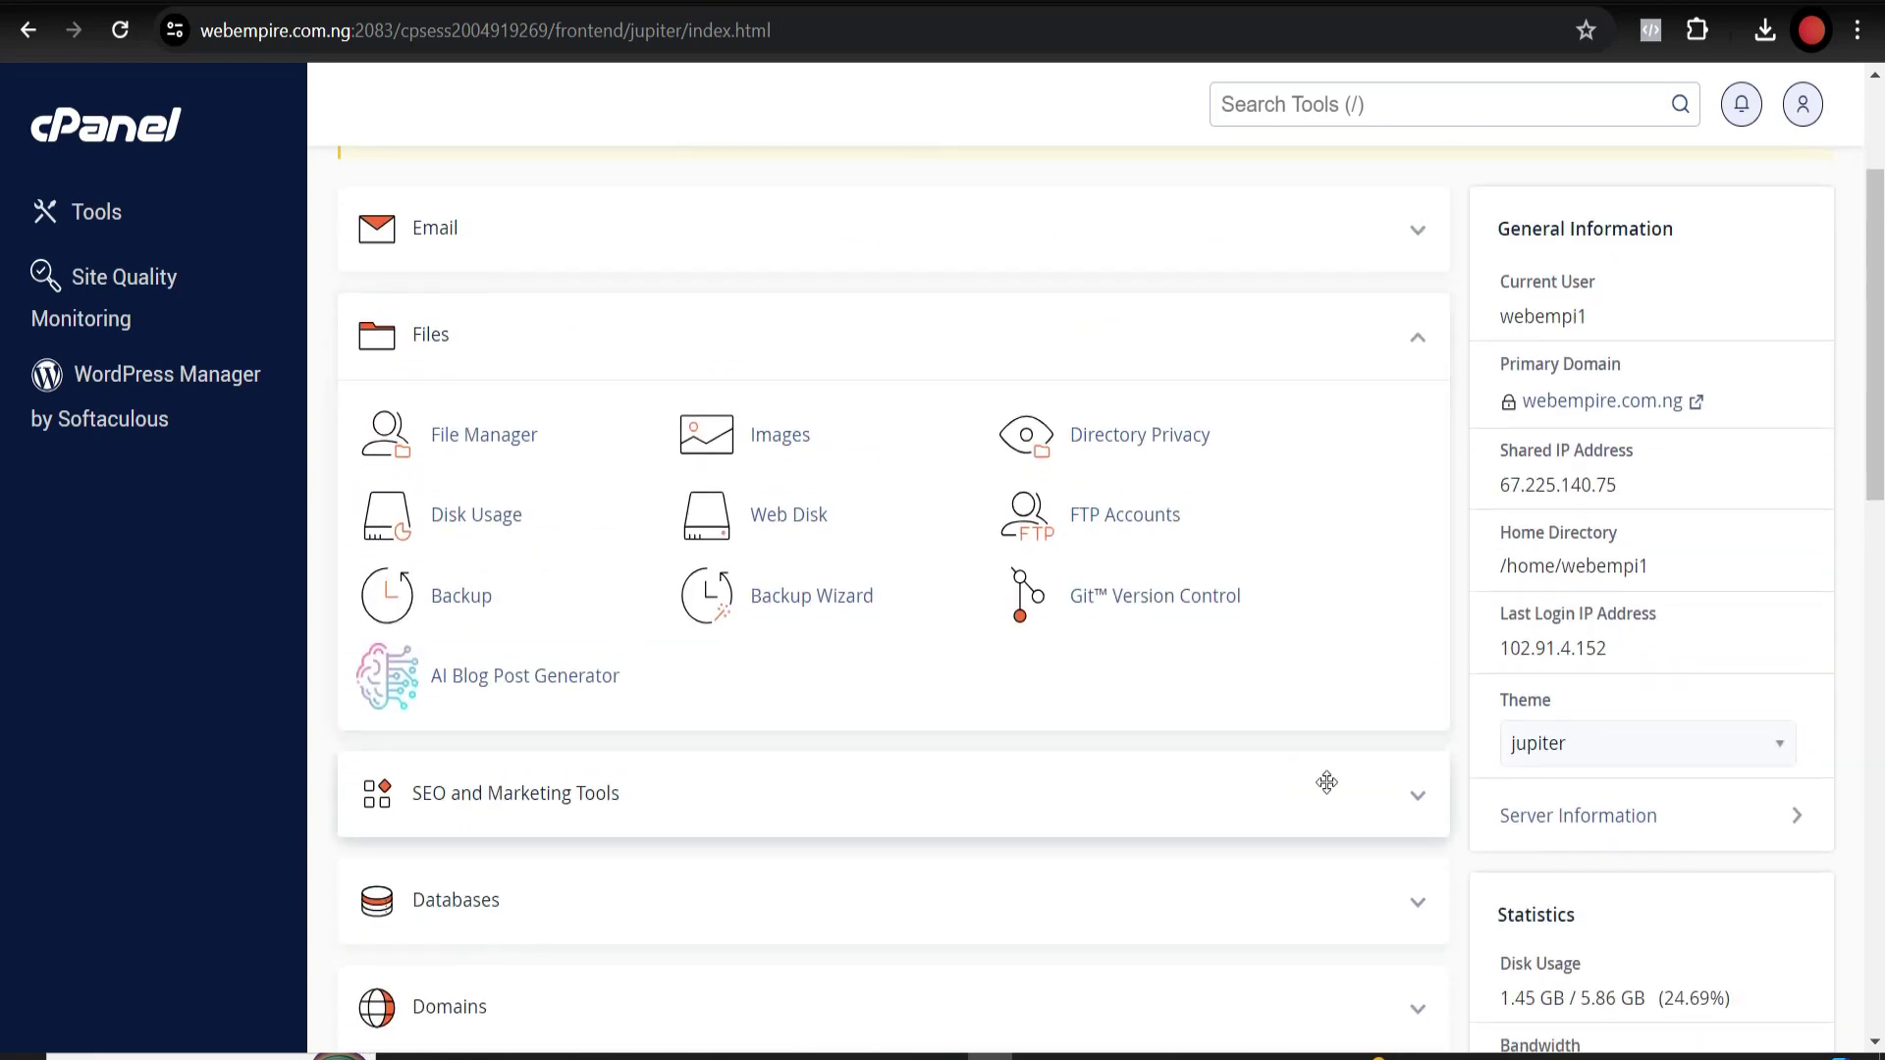
{"action": "left_click", "coordinate": [1426, 811]}
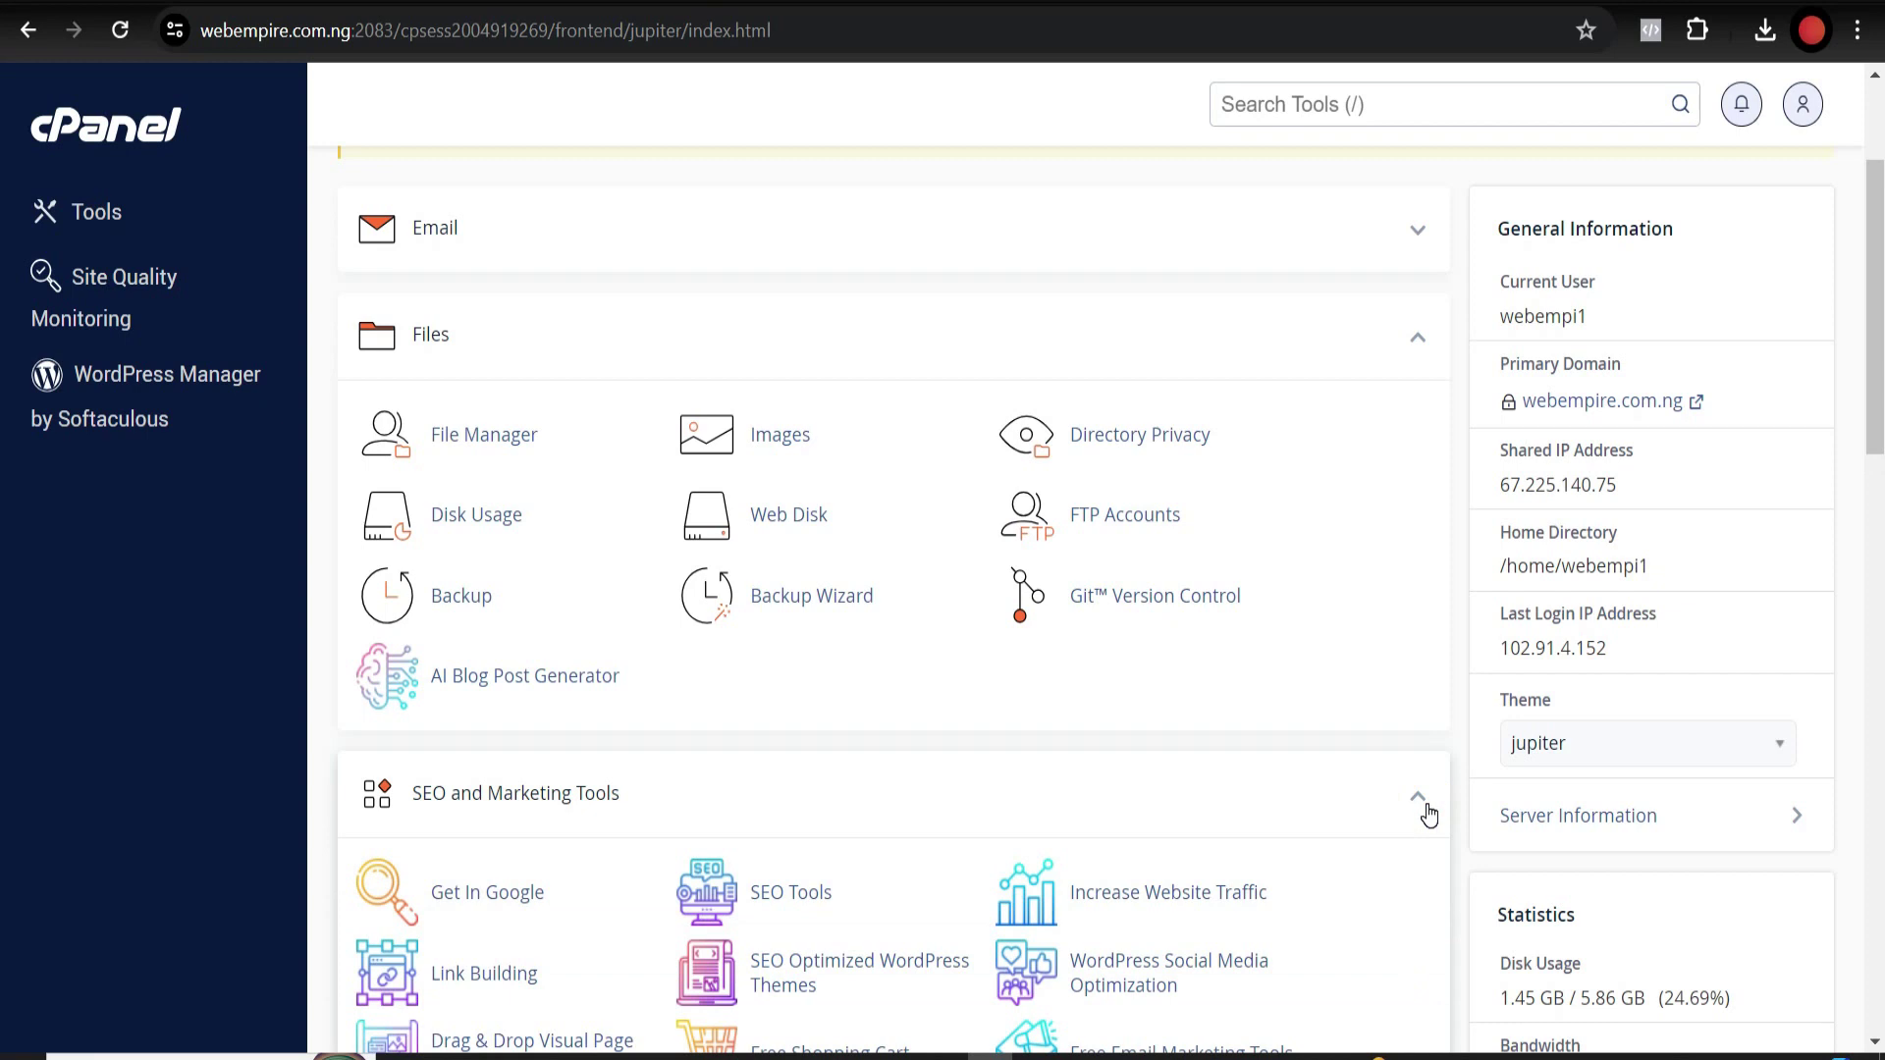
{"action": "left_click", "coordinate": [1426, 809]}
{"action": "left_click", "coordinate": [1418, 248]}
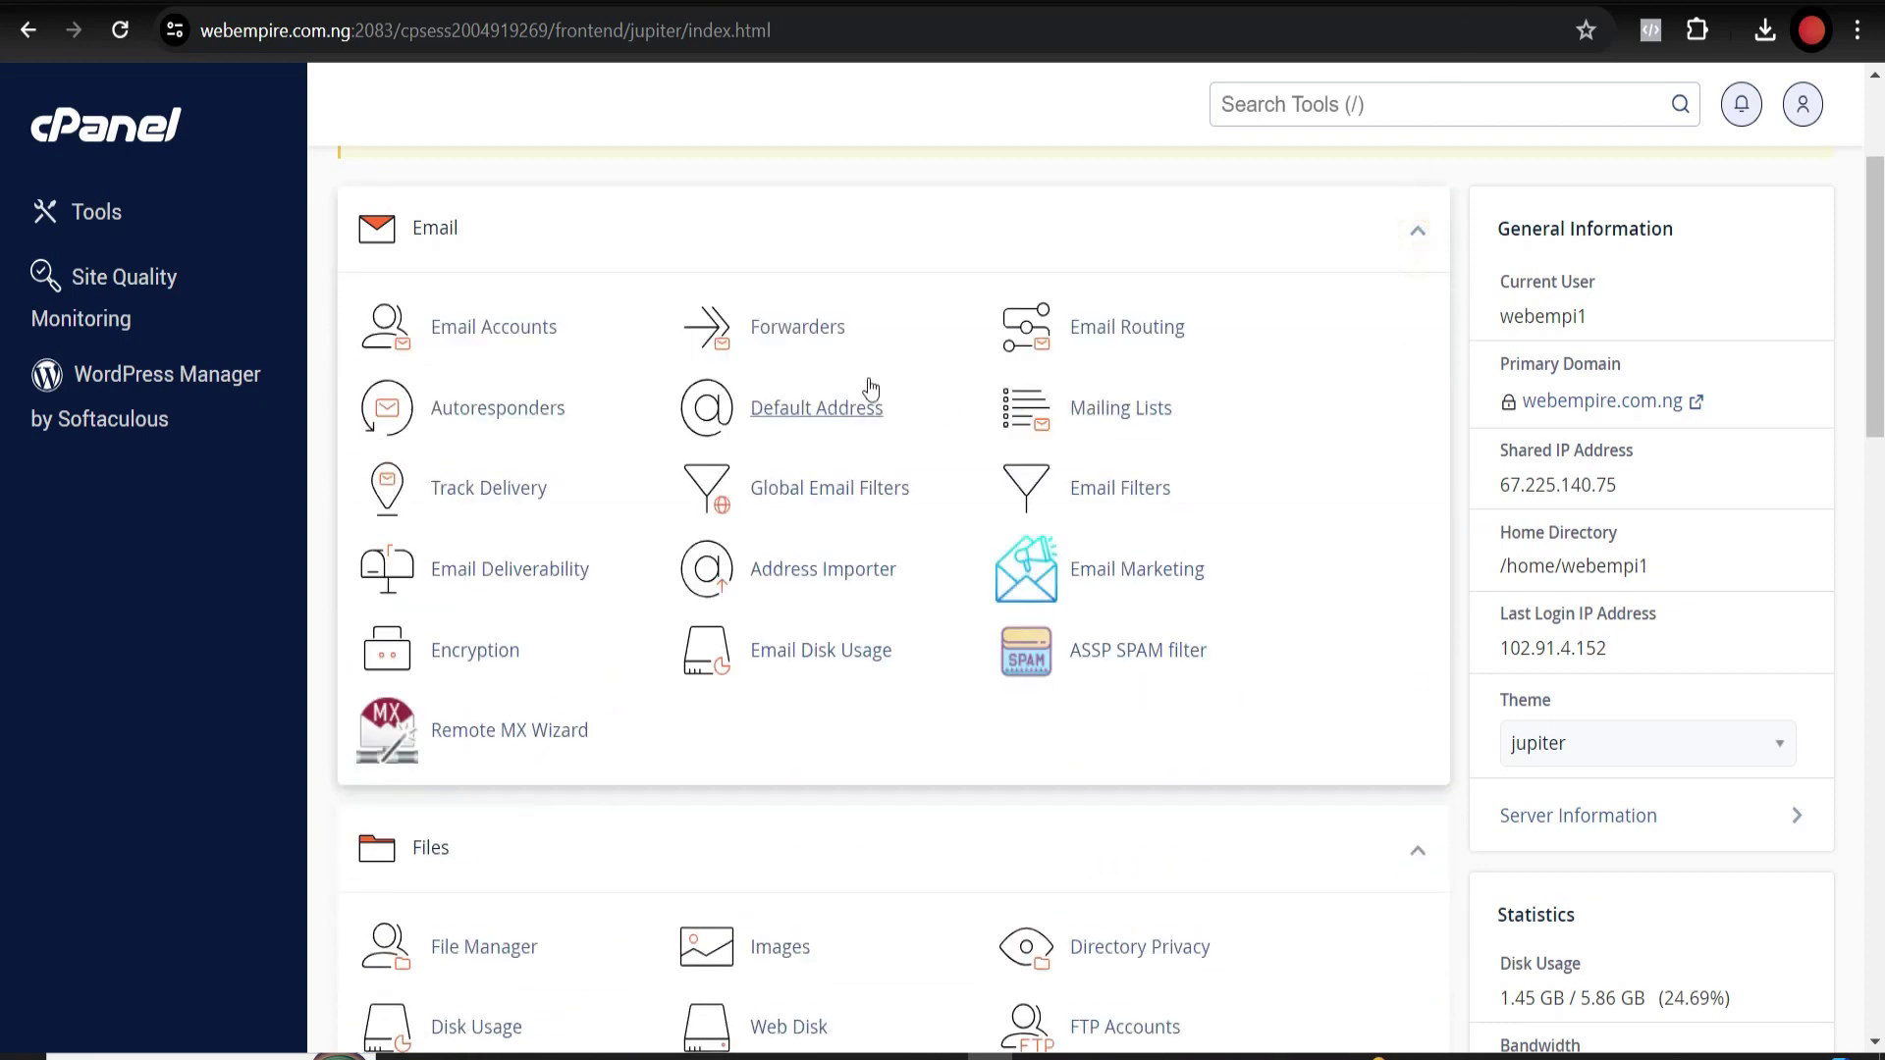
{"action": "left_click", "coordinate": [485, 344]}
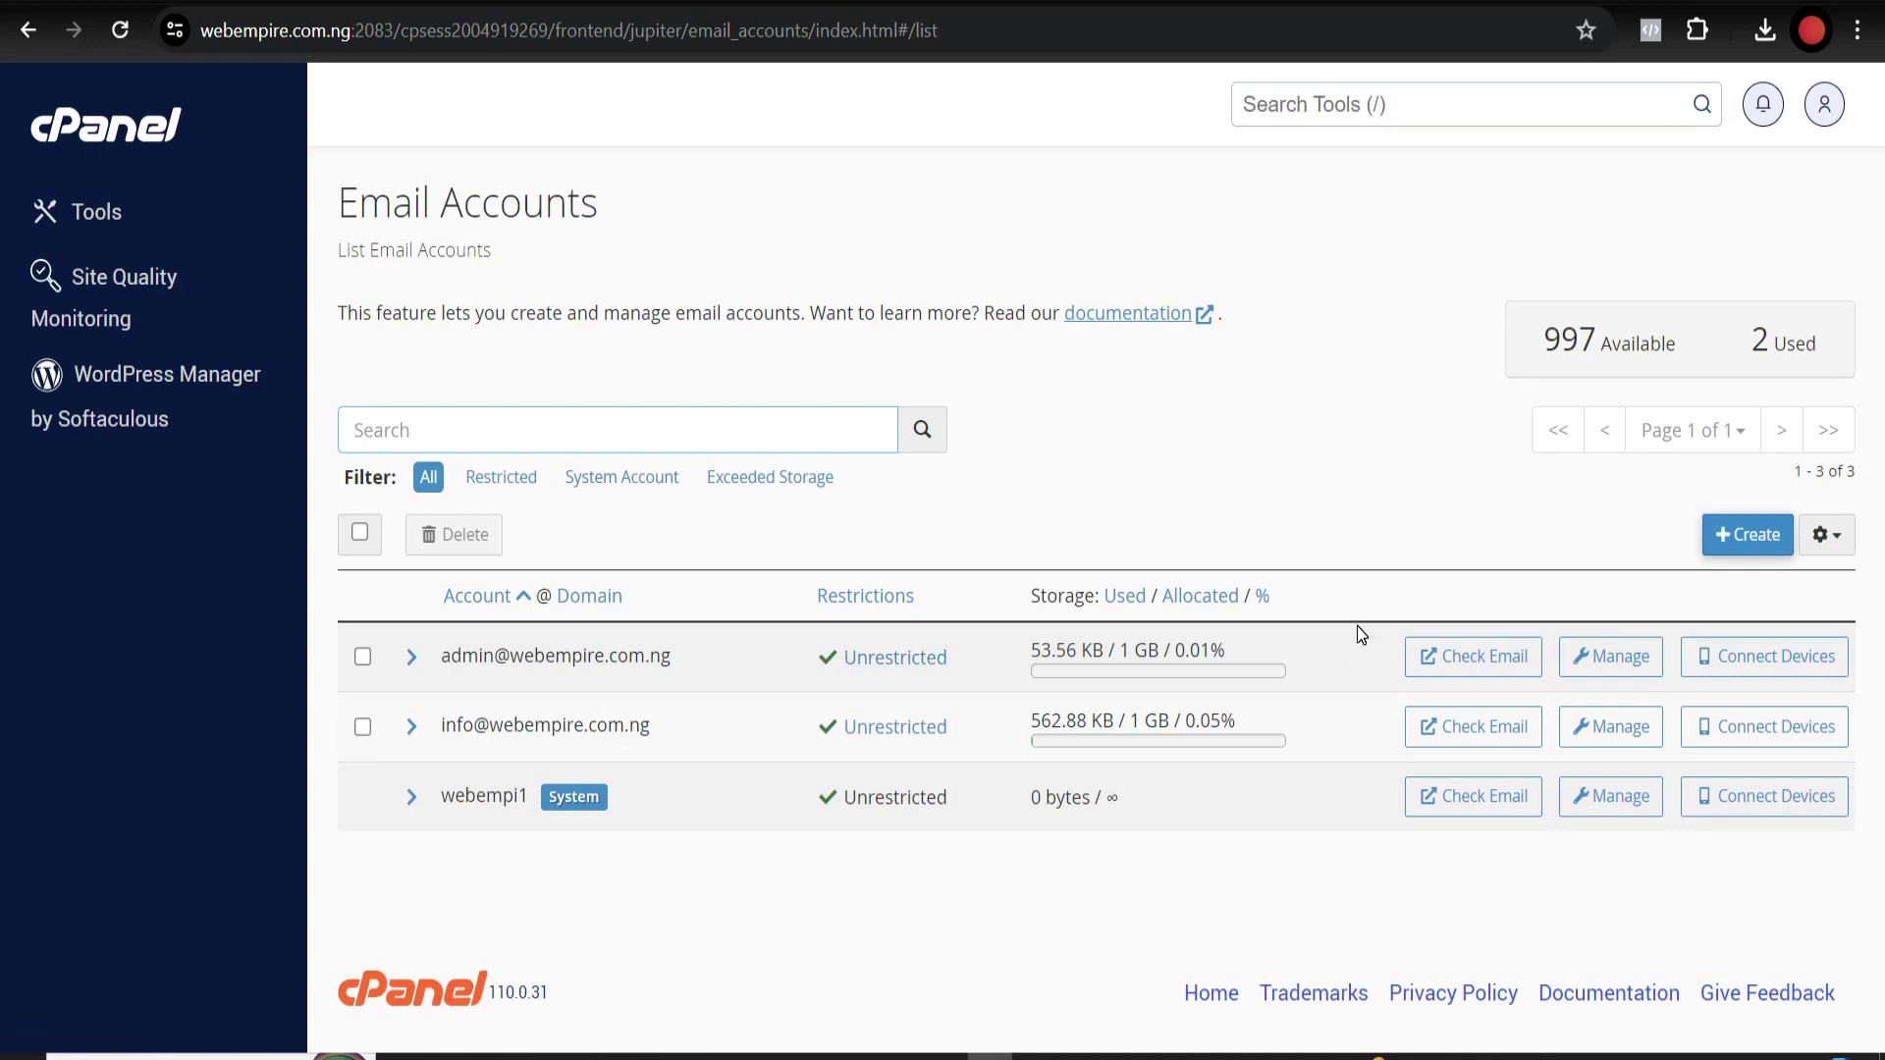
Fill in a new email account with username 'support' and a strong password scoring 100.
{"action": "left_click", "coordinate": [1749, 532]}
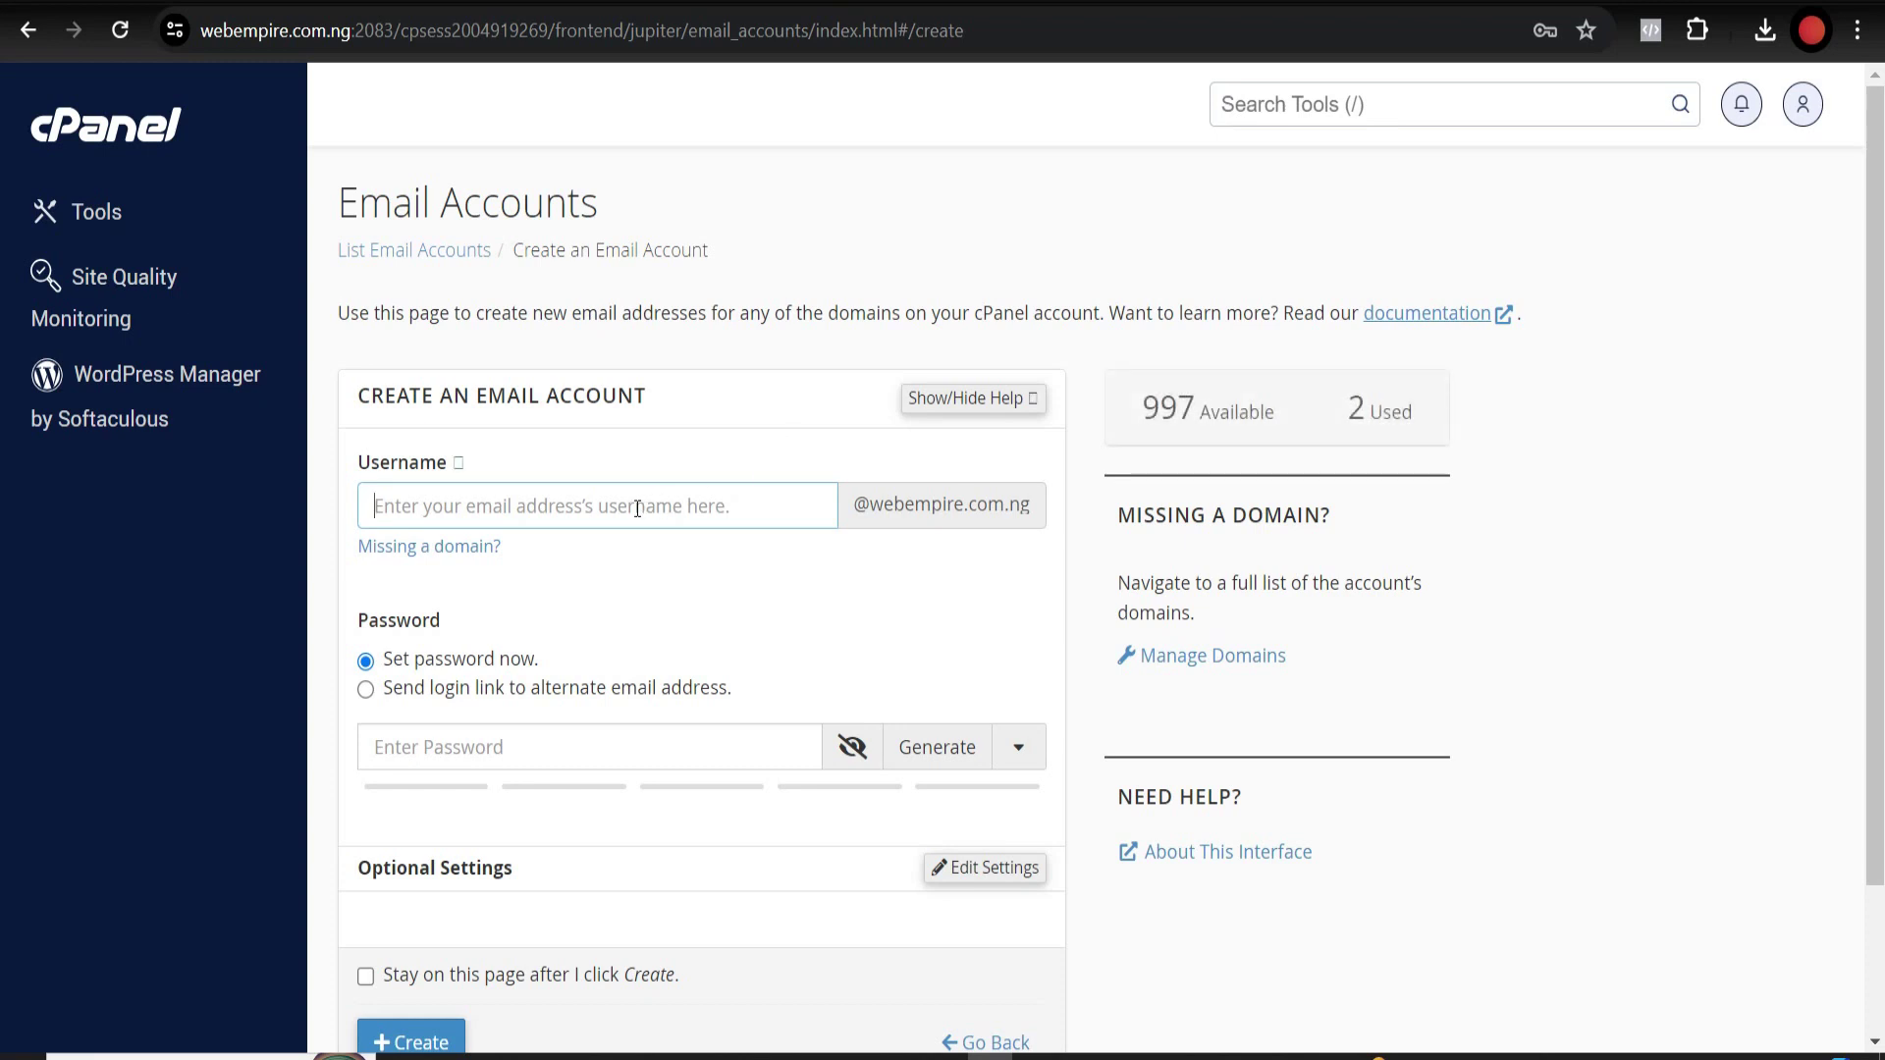
{"action": "type", "text": "i"}
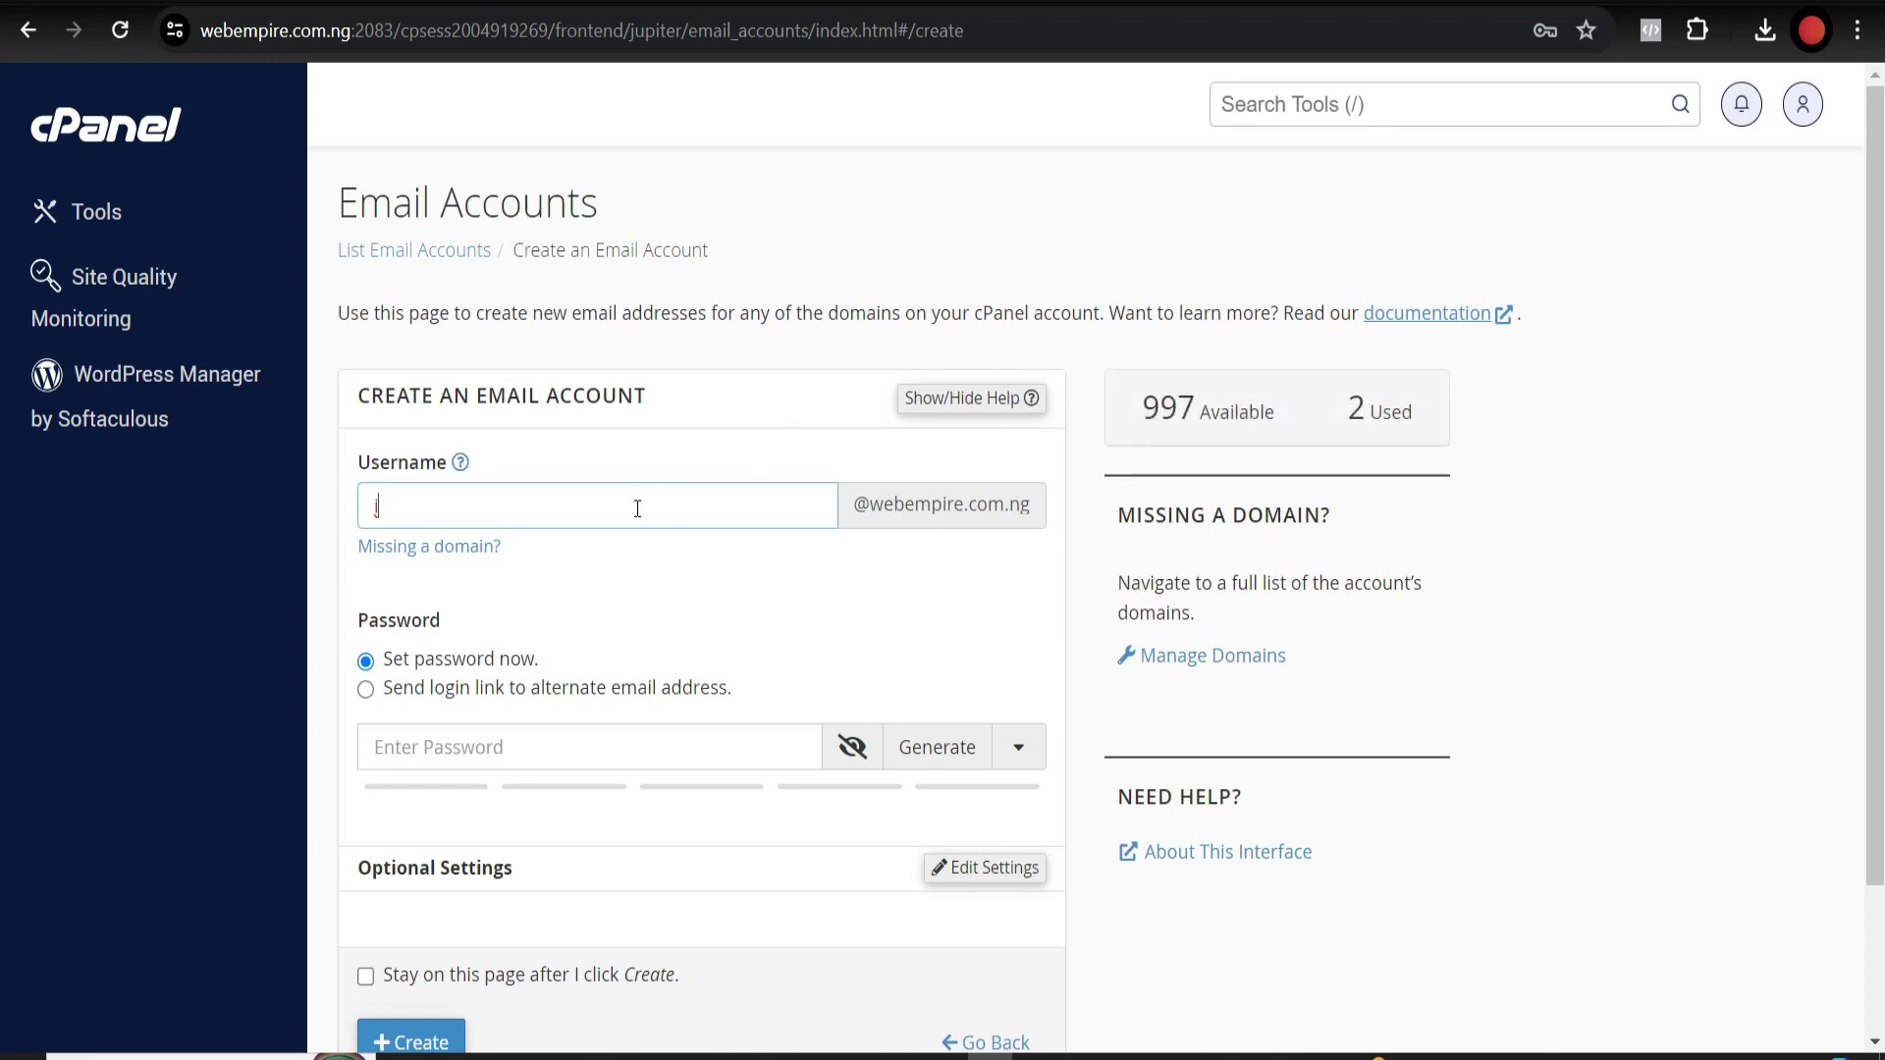
{"action": "key", "text": "BackSpace"}
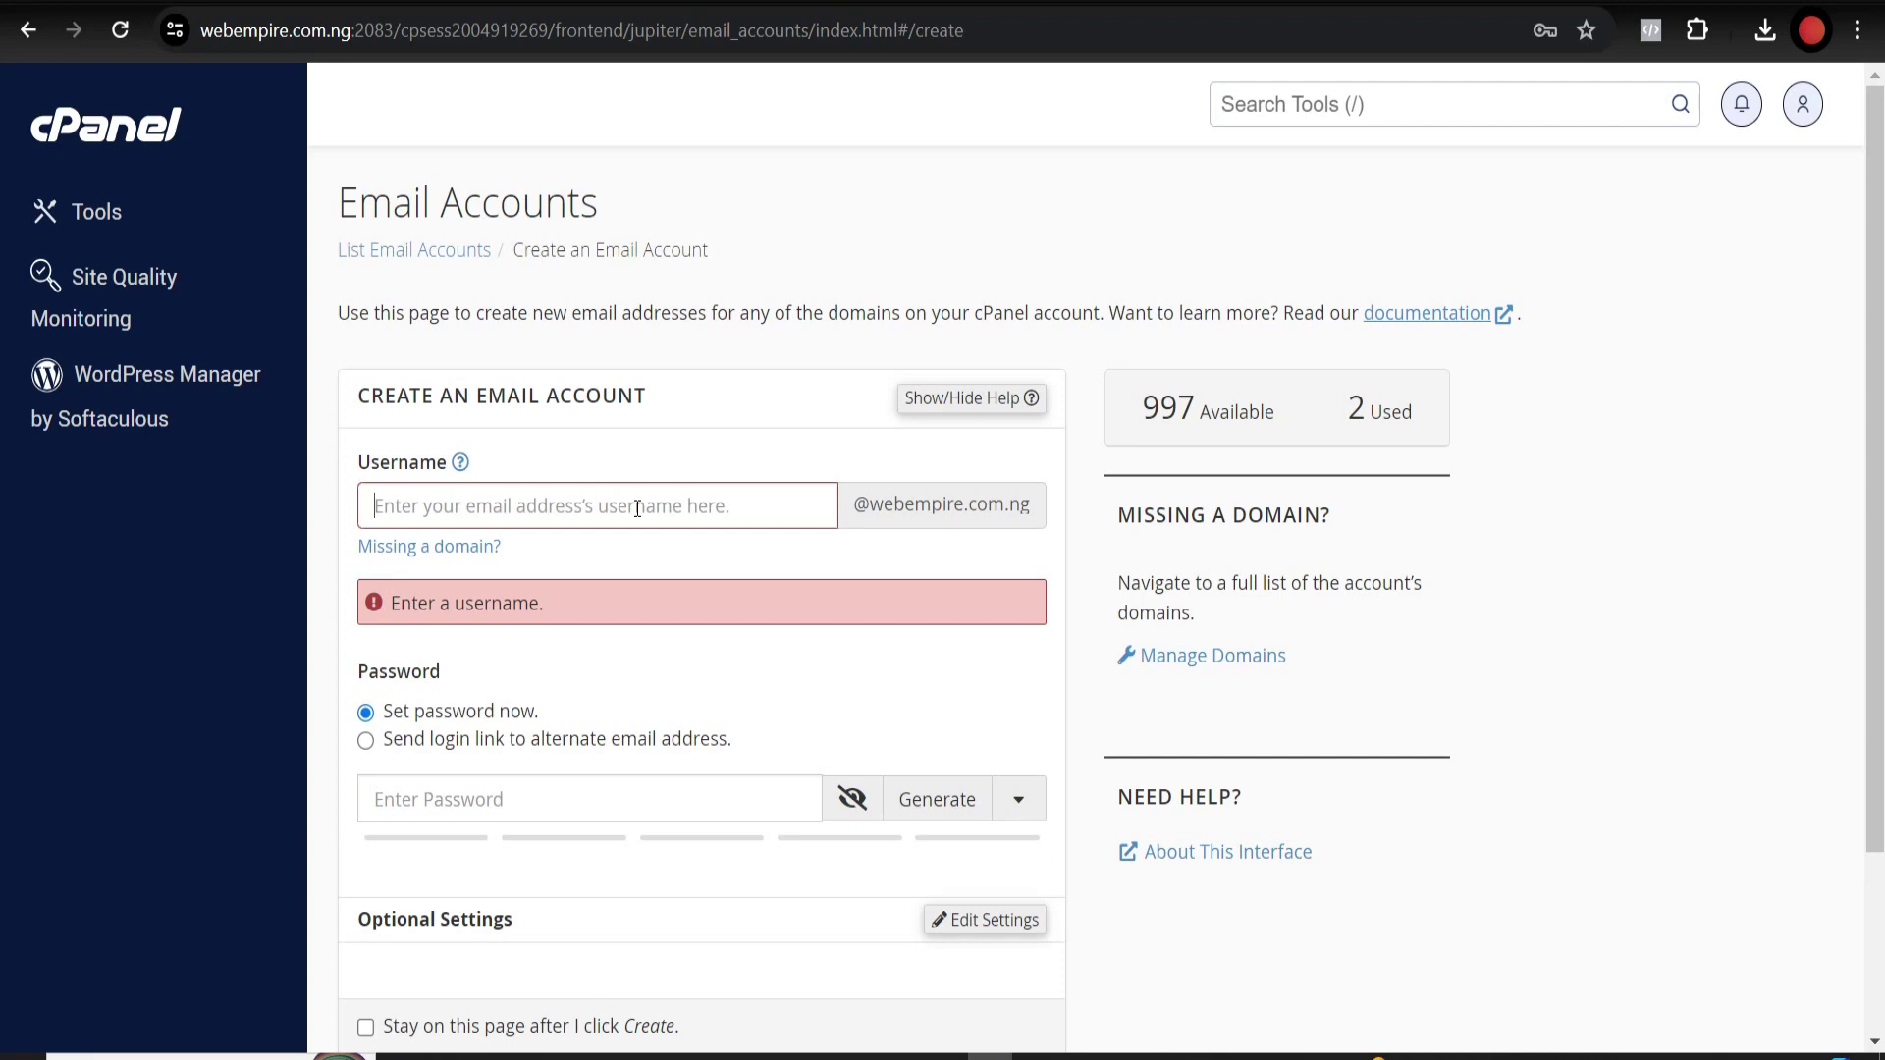
{"action": "type", "text": "supp"}
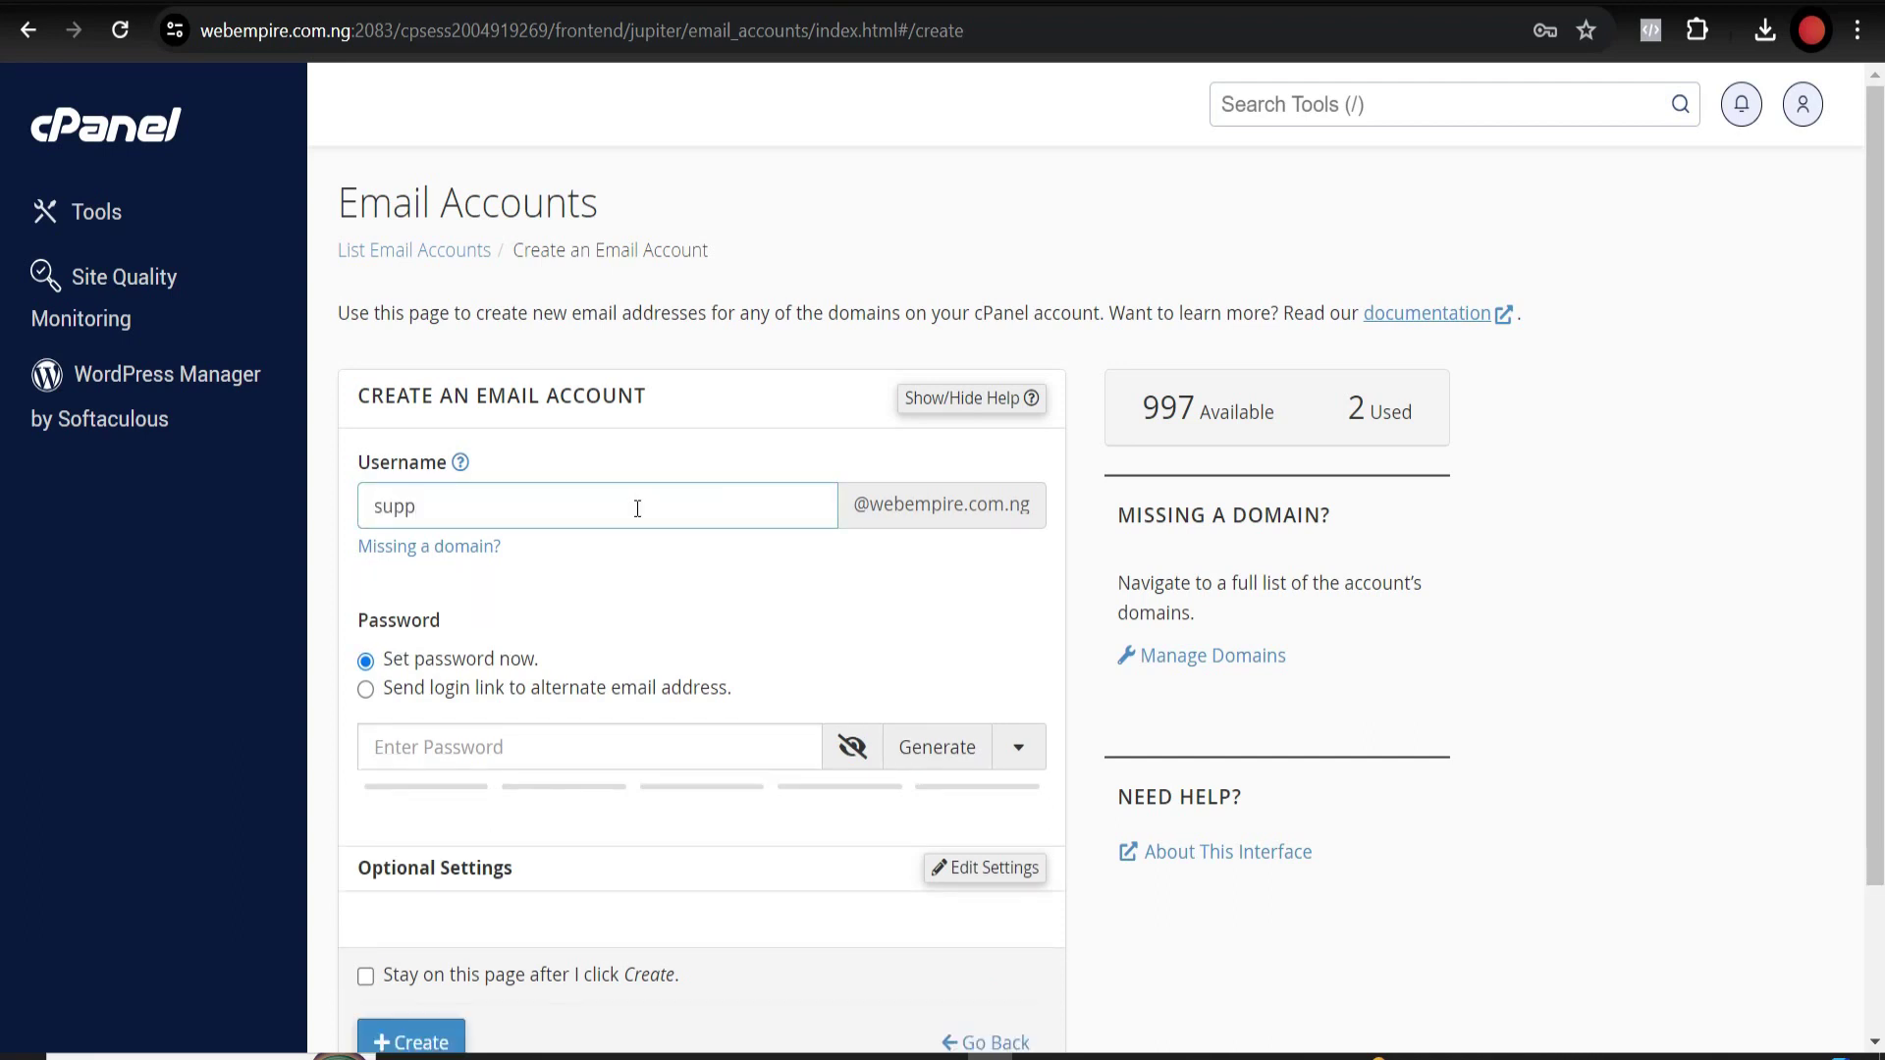
{"action": "type", "text": "ort"}
{"action": "left_click", "coordinate": [528, 751]}
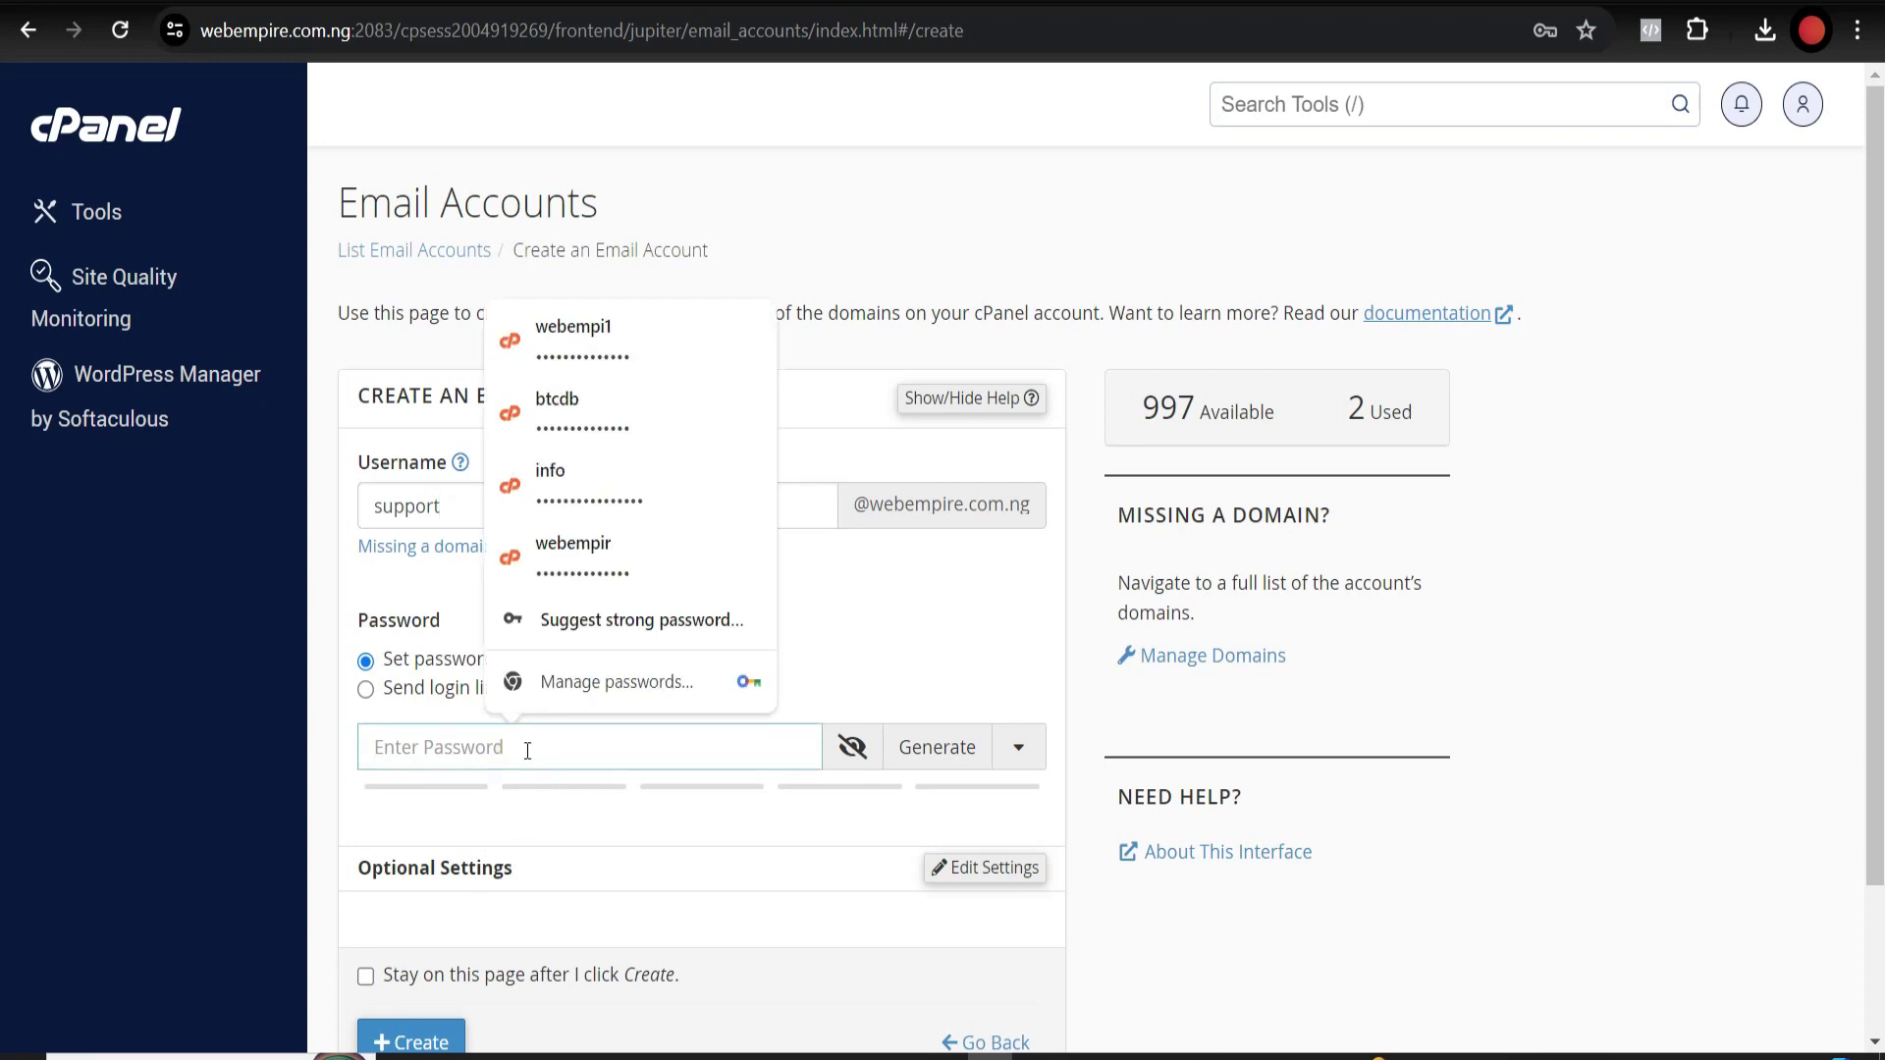
{"action": "type", "text": "•••"}
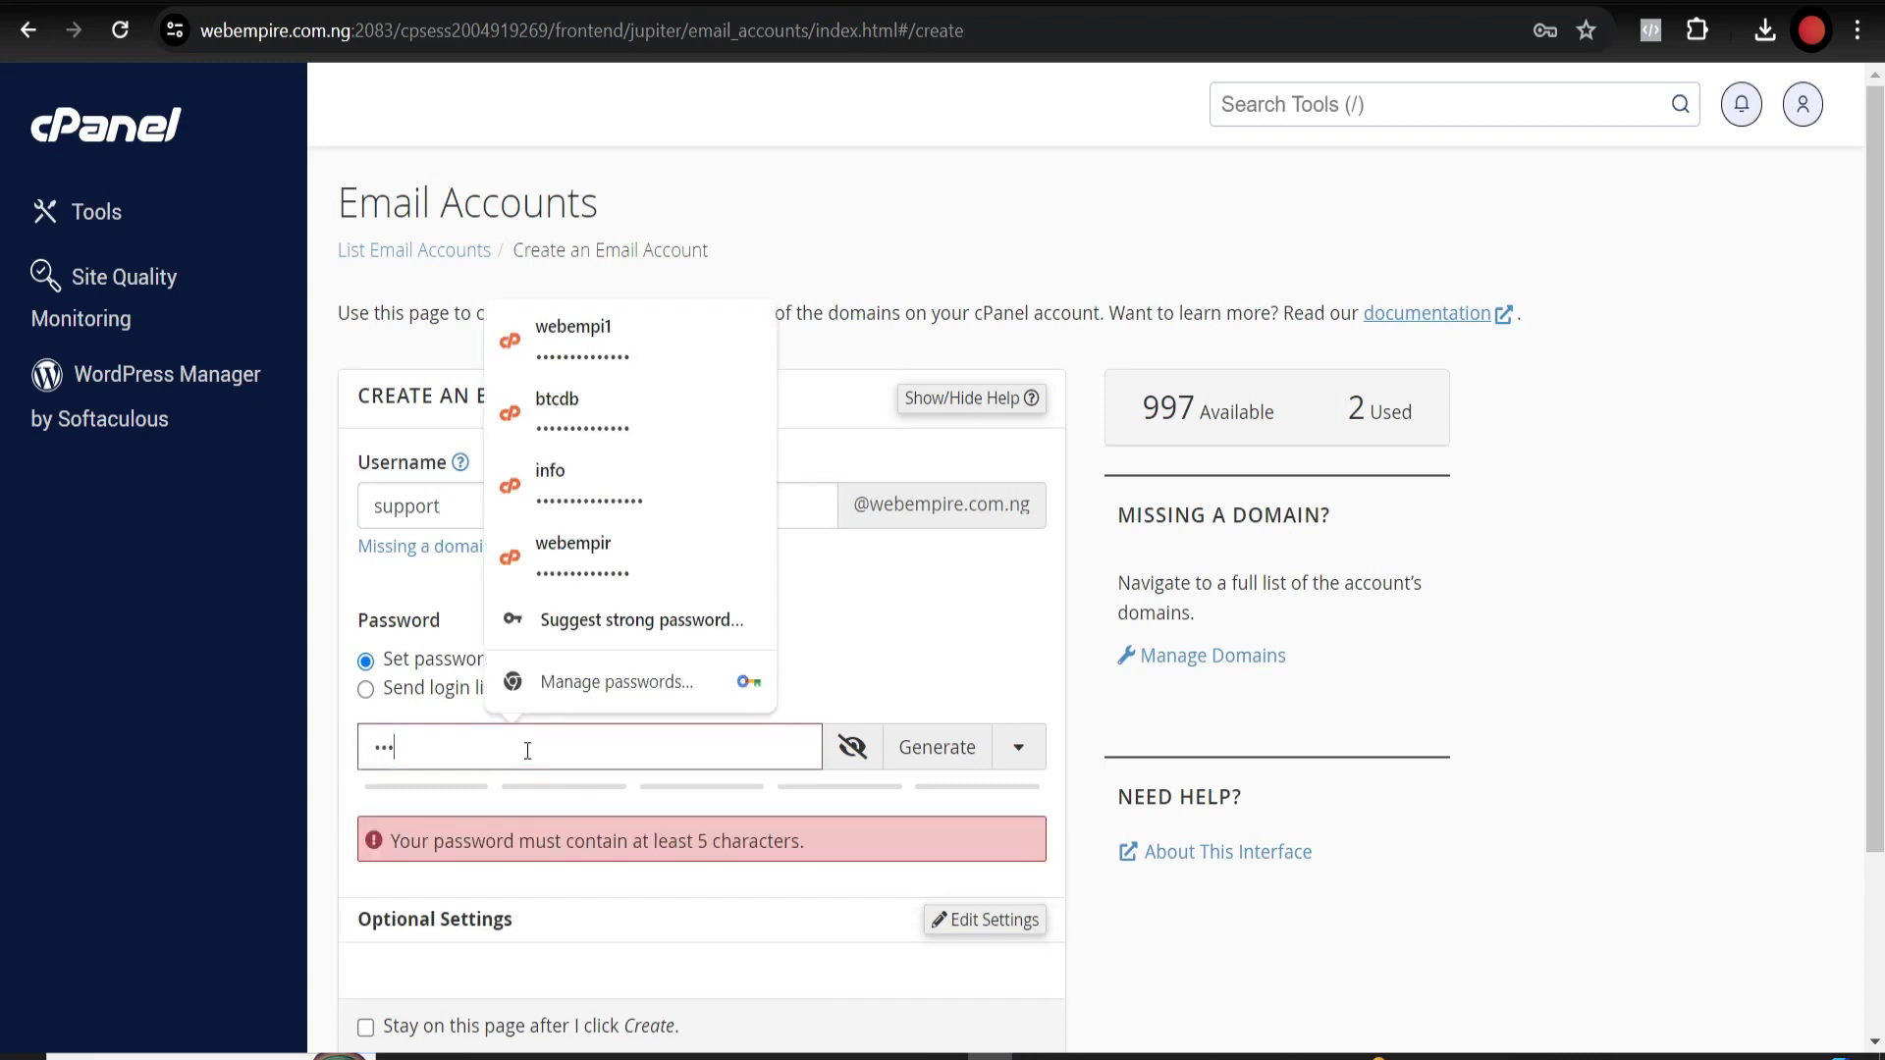
{"action": "type", "text": "••••"}
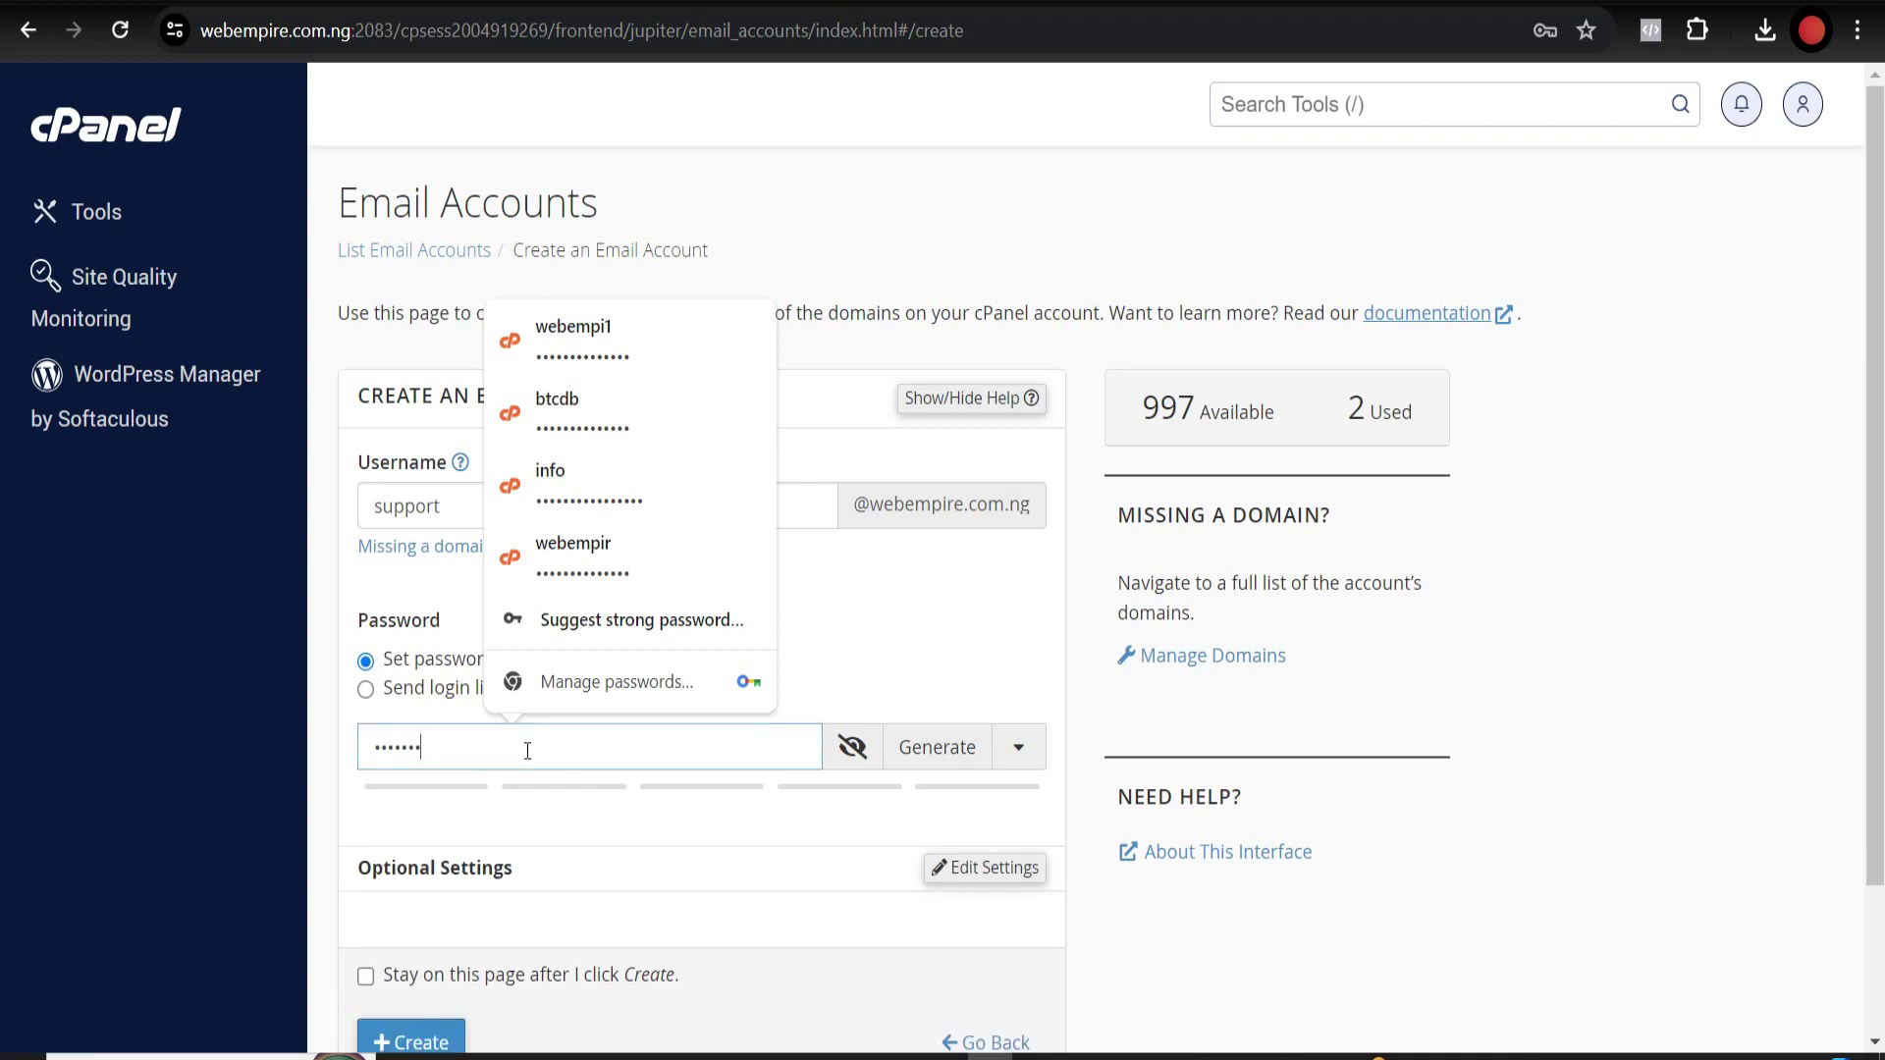
{"action": "type", "text": "••"}
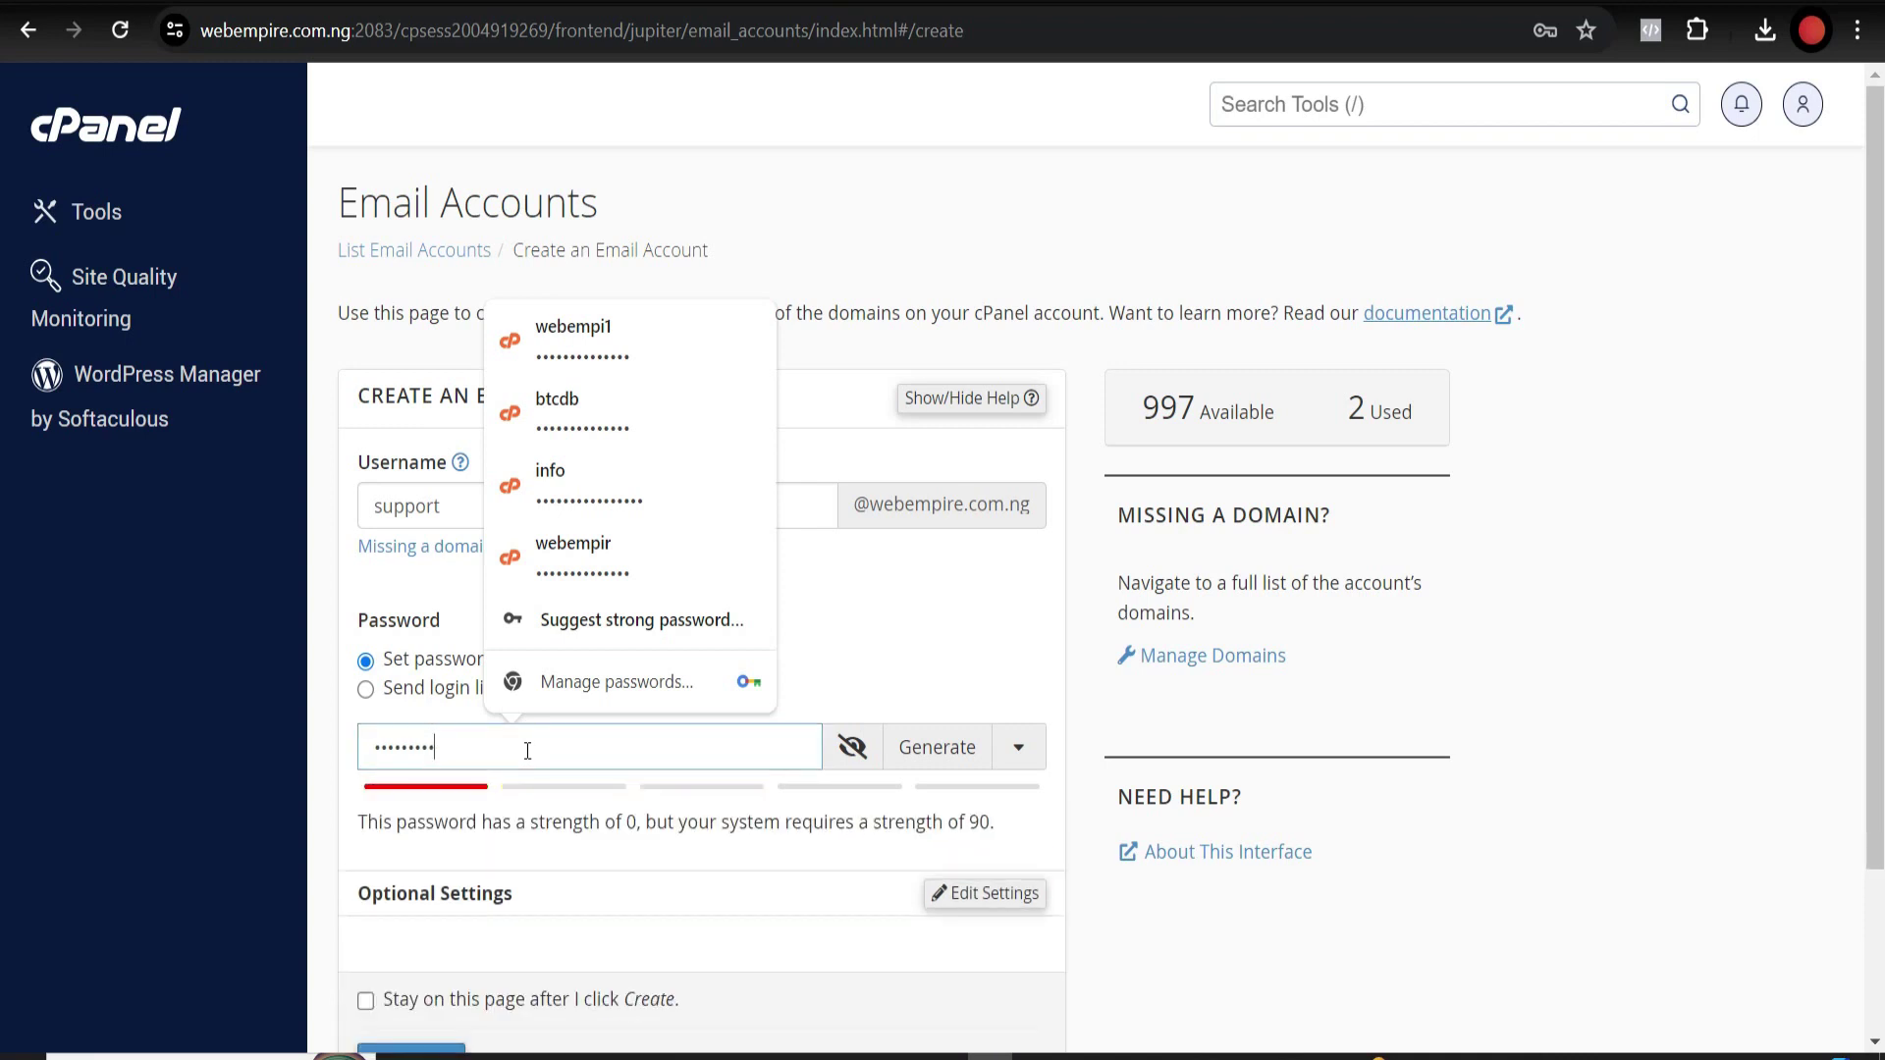
{"action": "type", "text": "••••••"}
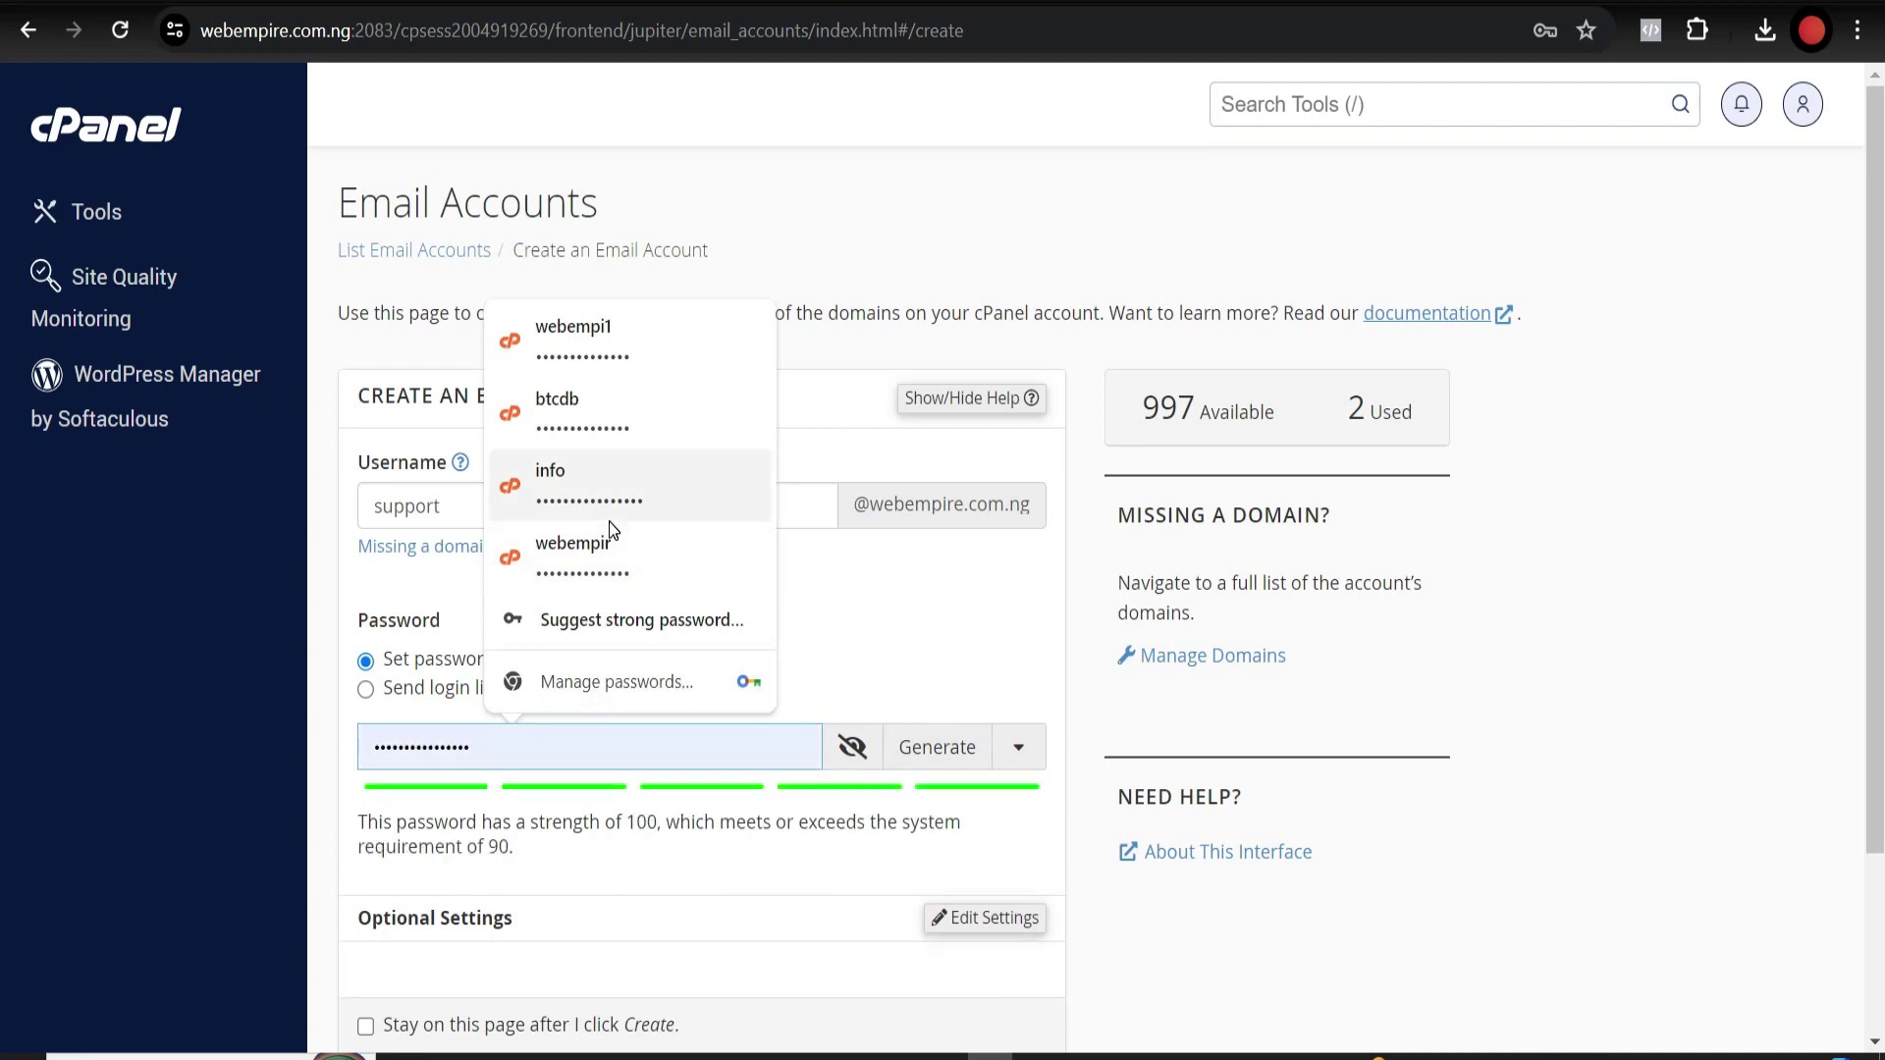
{"action": "scroll", "coordinate": [892, 898], "scroll_direction": "down", "scroll_amount": 2}
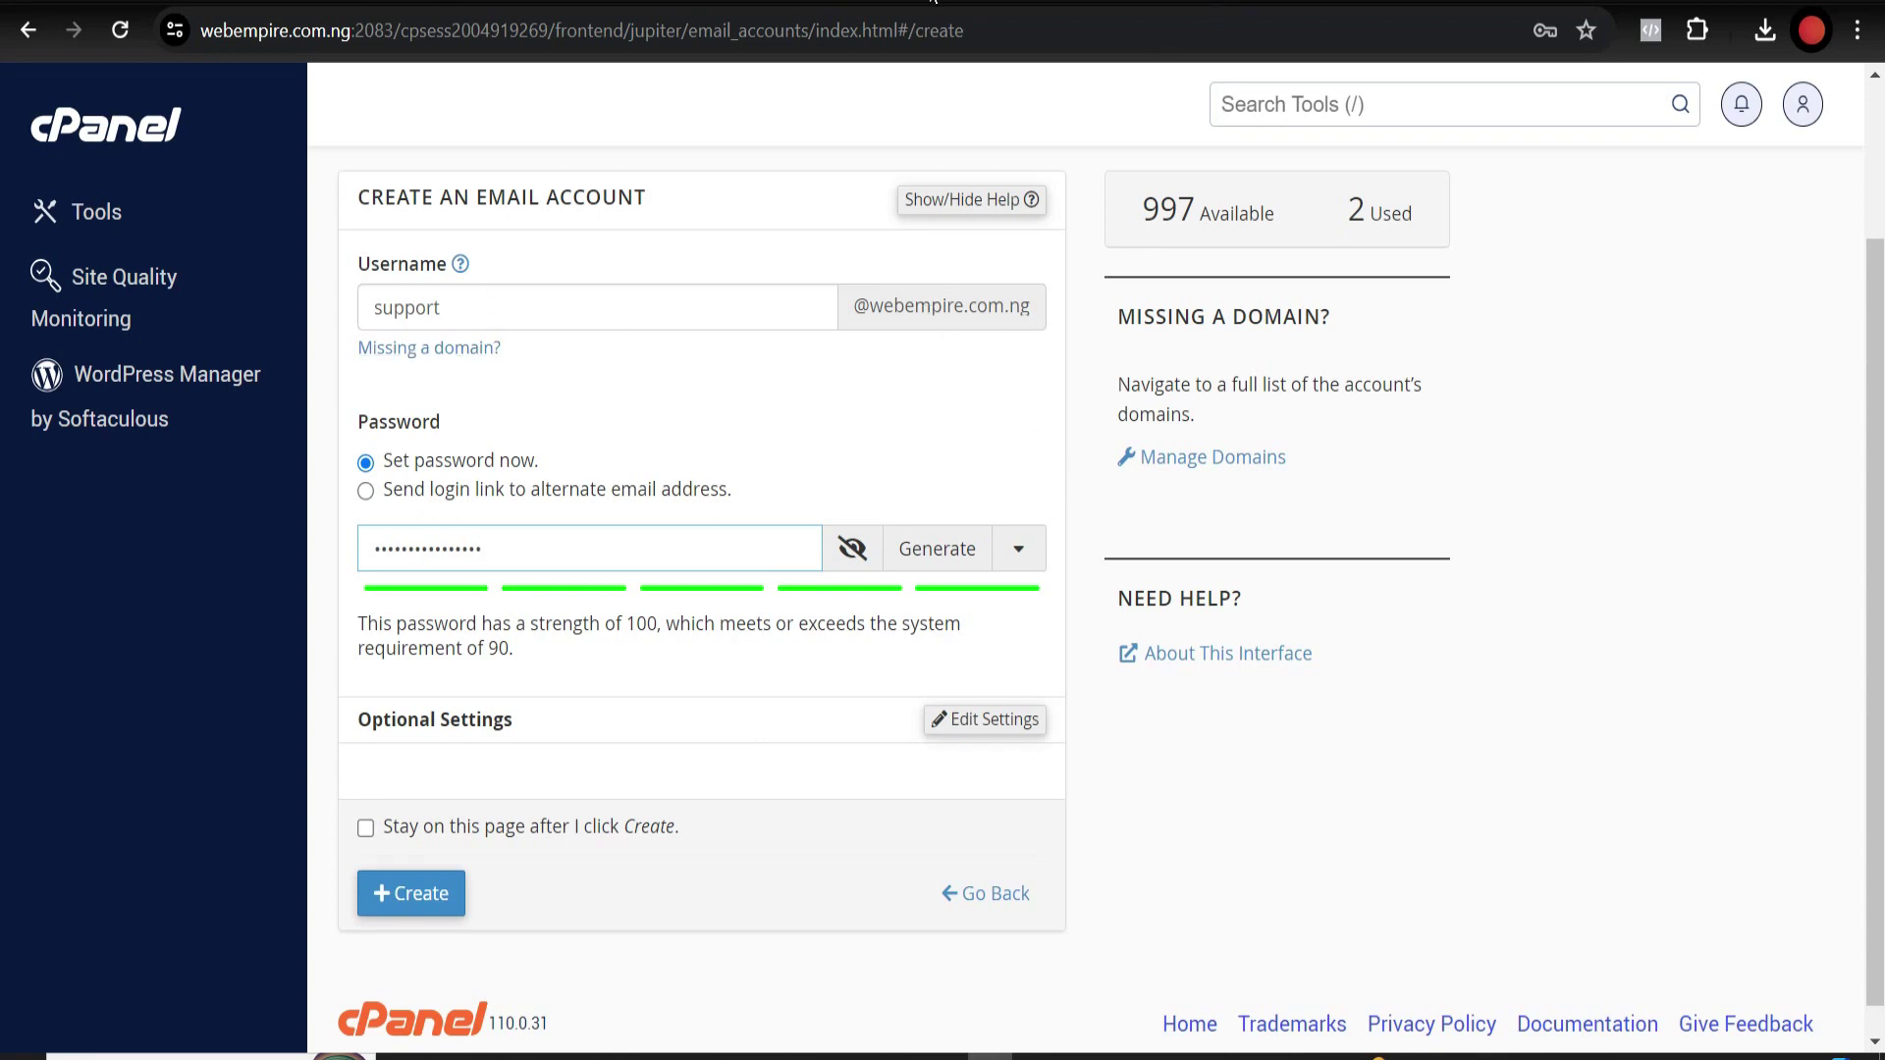
{"action": "left_click", "coordinate": [1080, 2]}
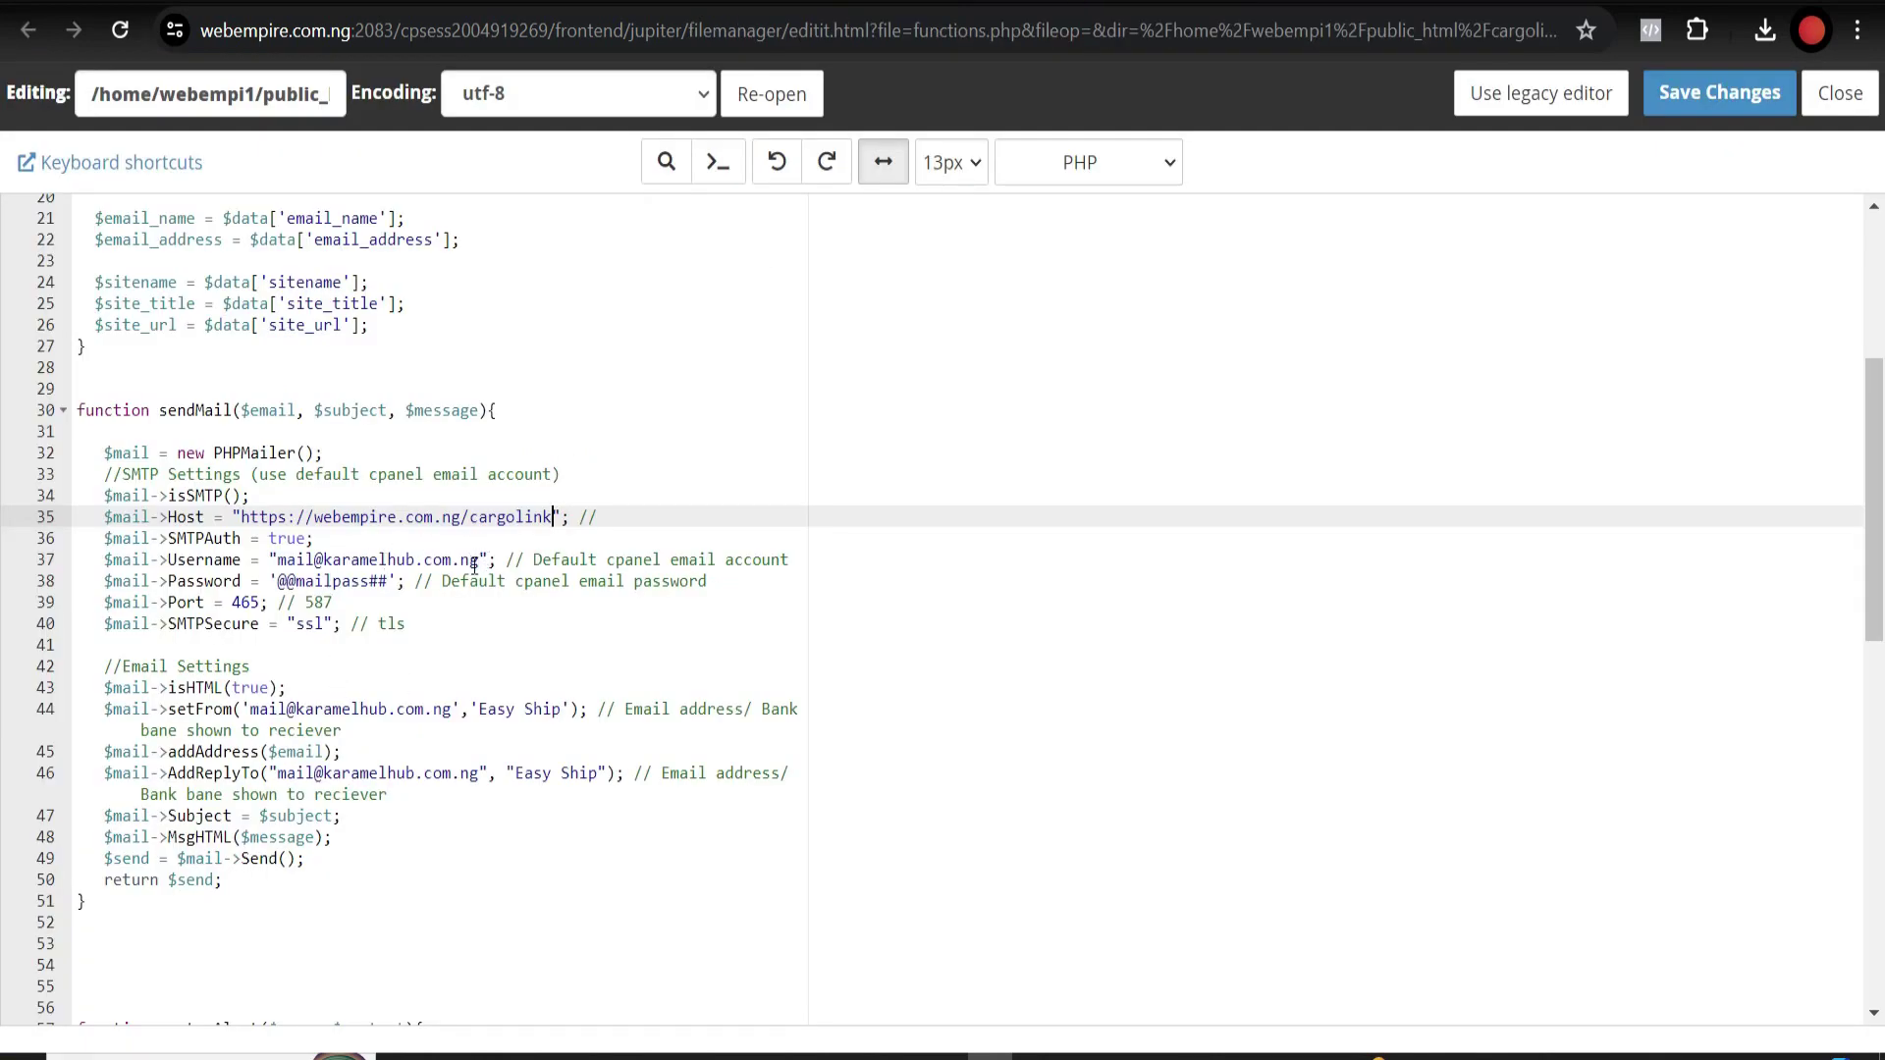
{"action": "left_click_drag", "start_coordinate": [415, 559], "coordinate": [281, 566]}
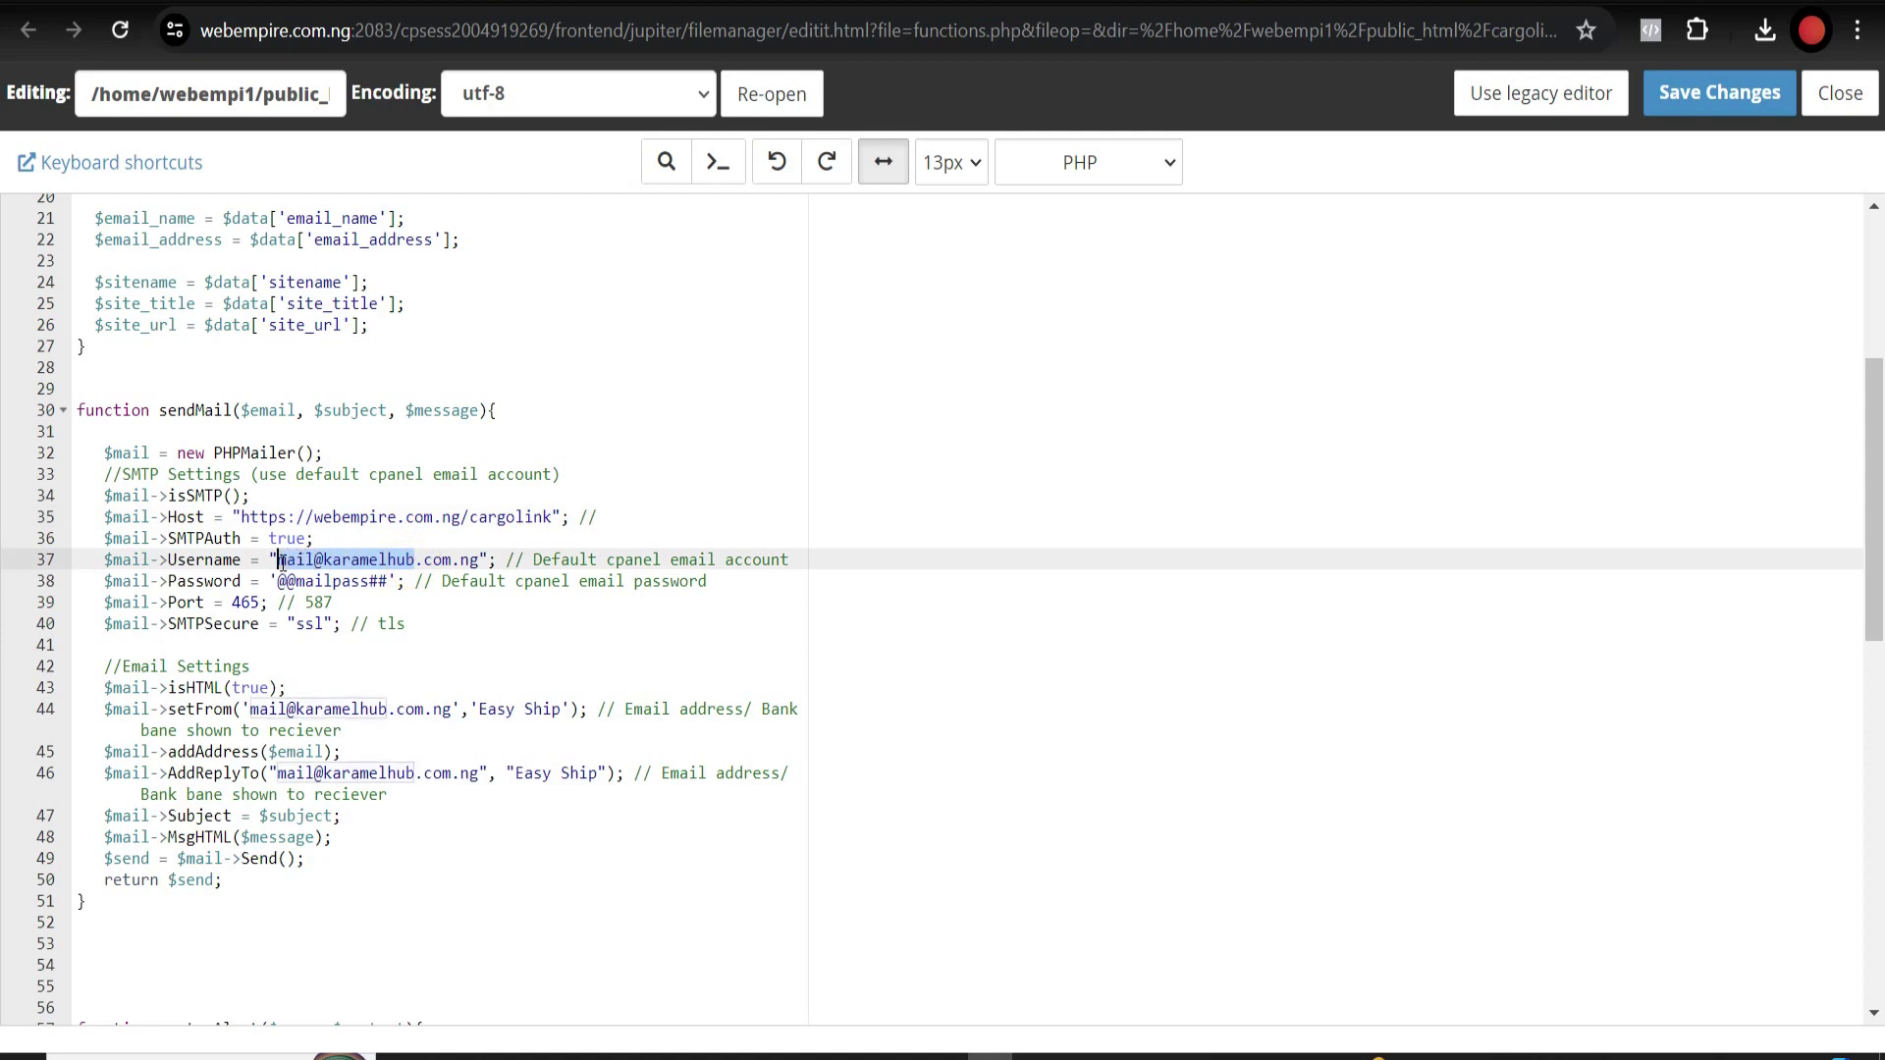
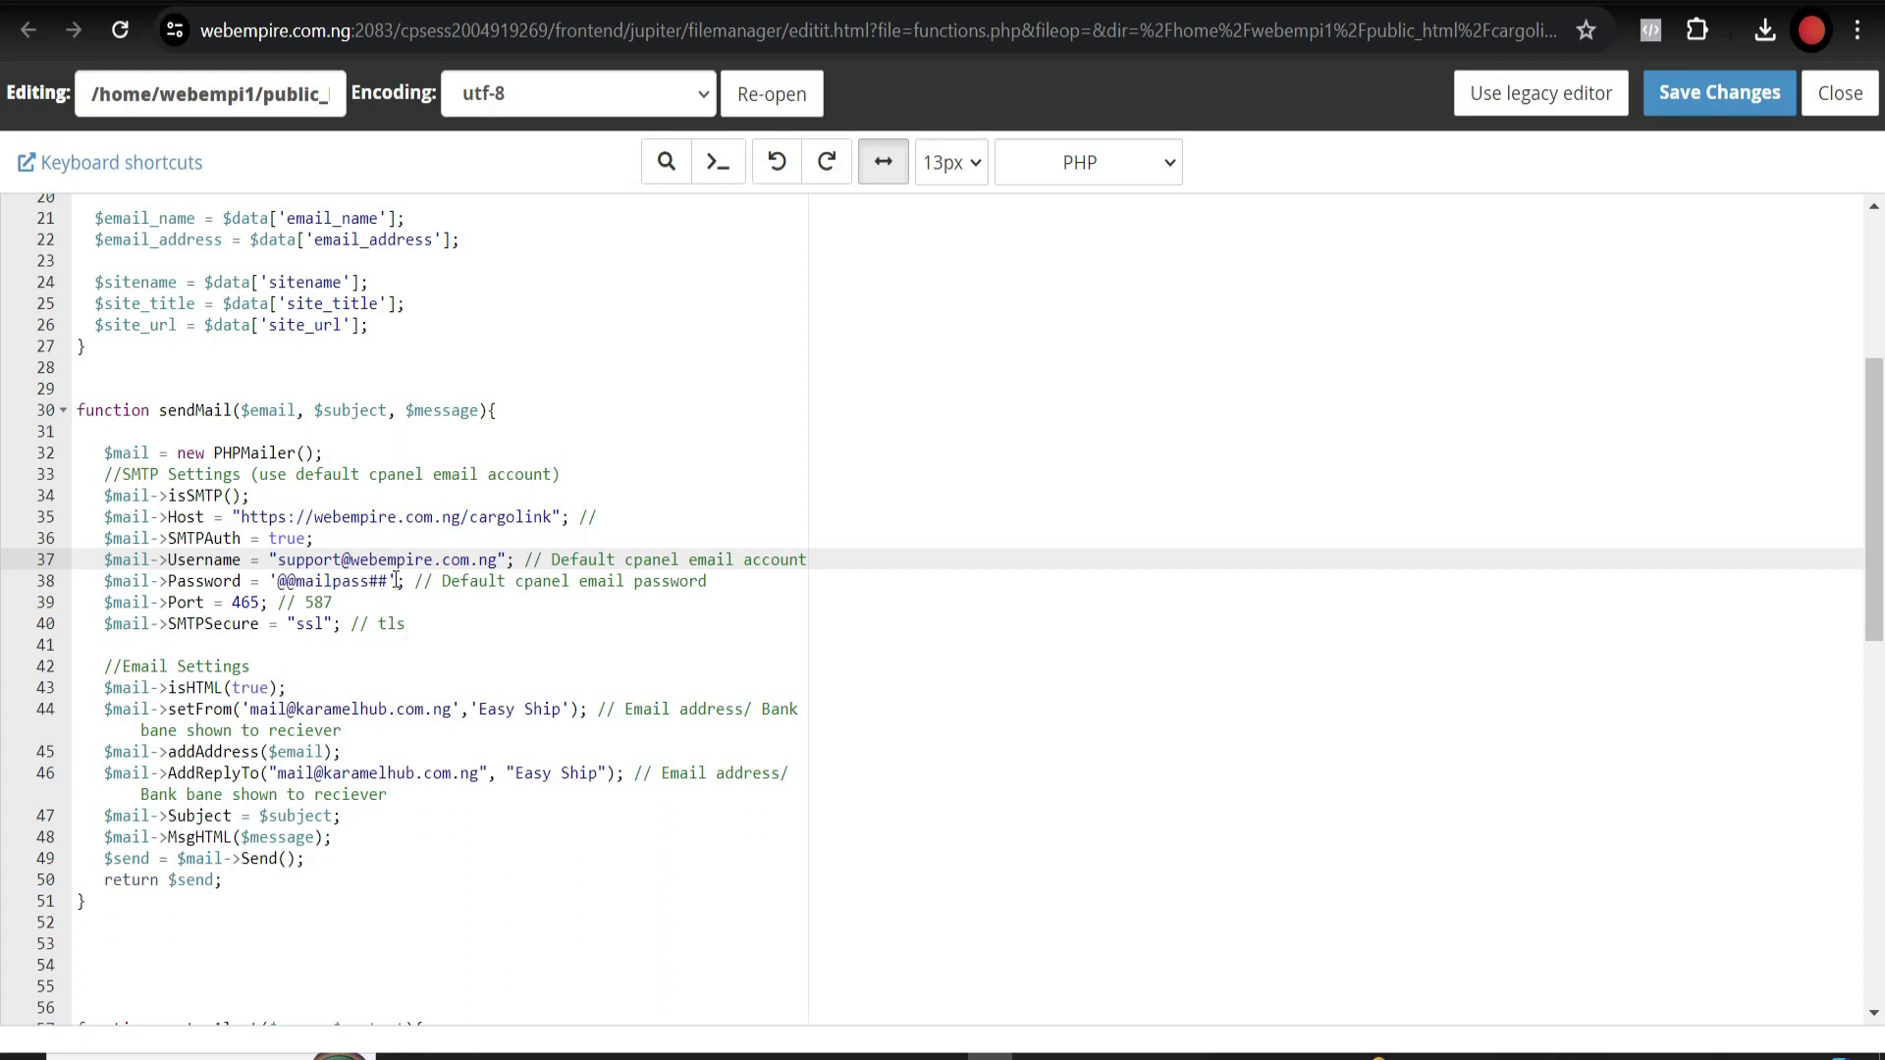
{"action": "left_click_drag", "start_coordinate": [394, 580], "coordinate": [277, 580]}
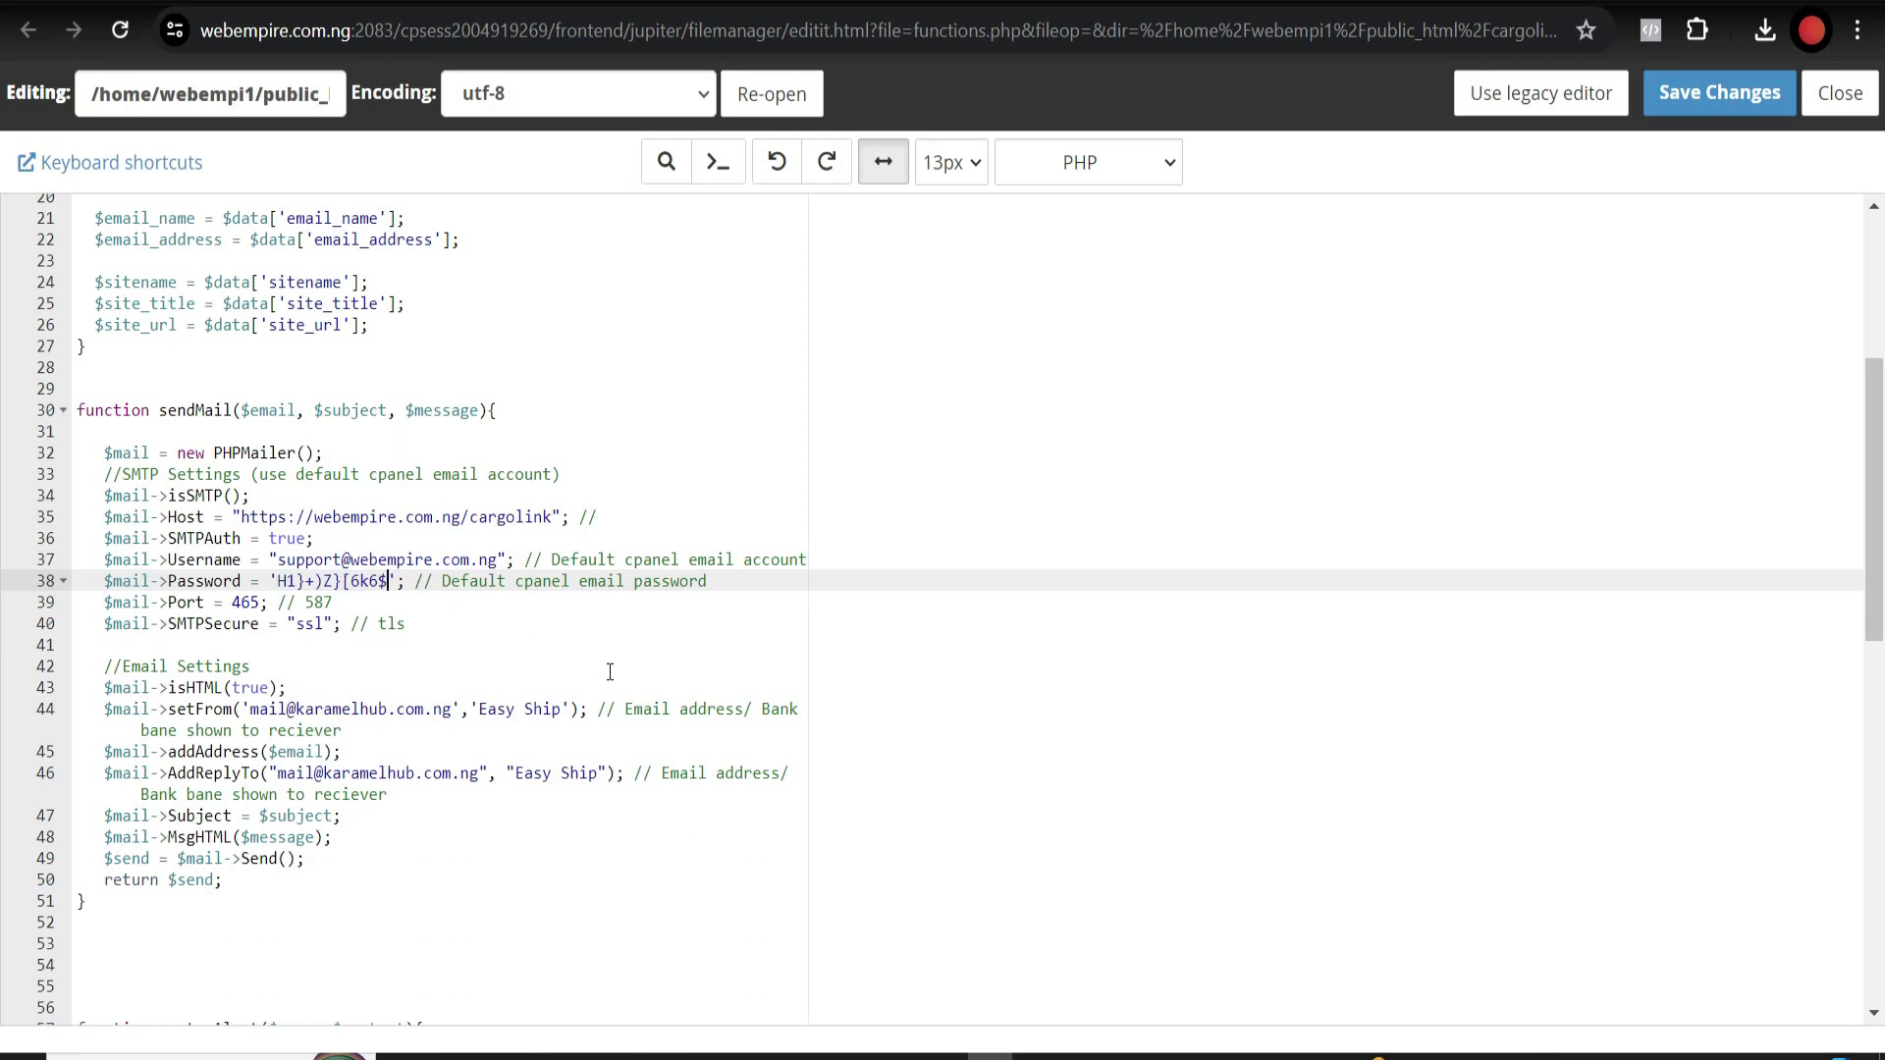
{"action": "scroll", "coordinate": [610, 672], "scroll_direction": "down", "scroll_amount": 1}
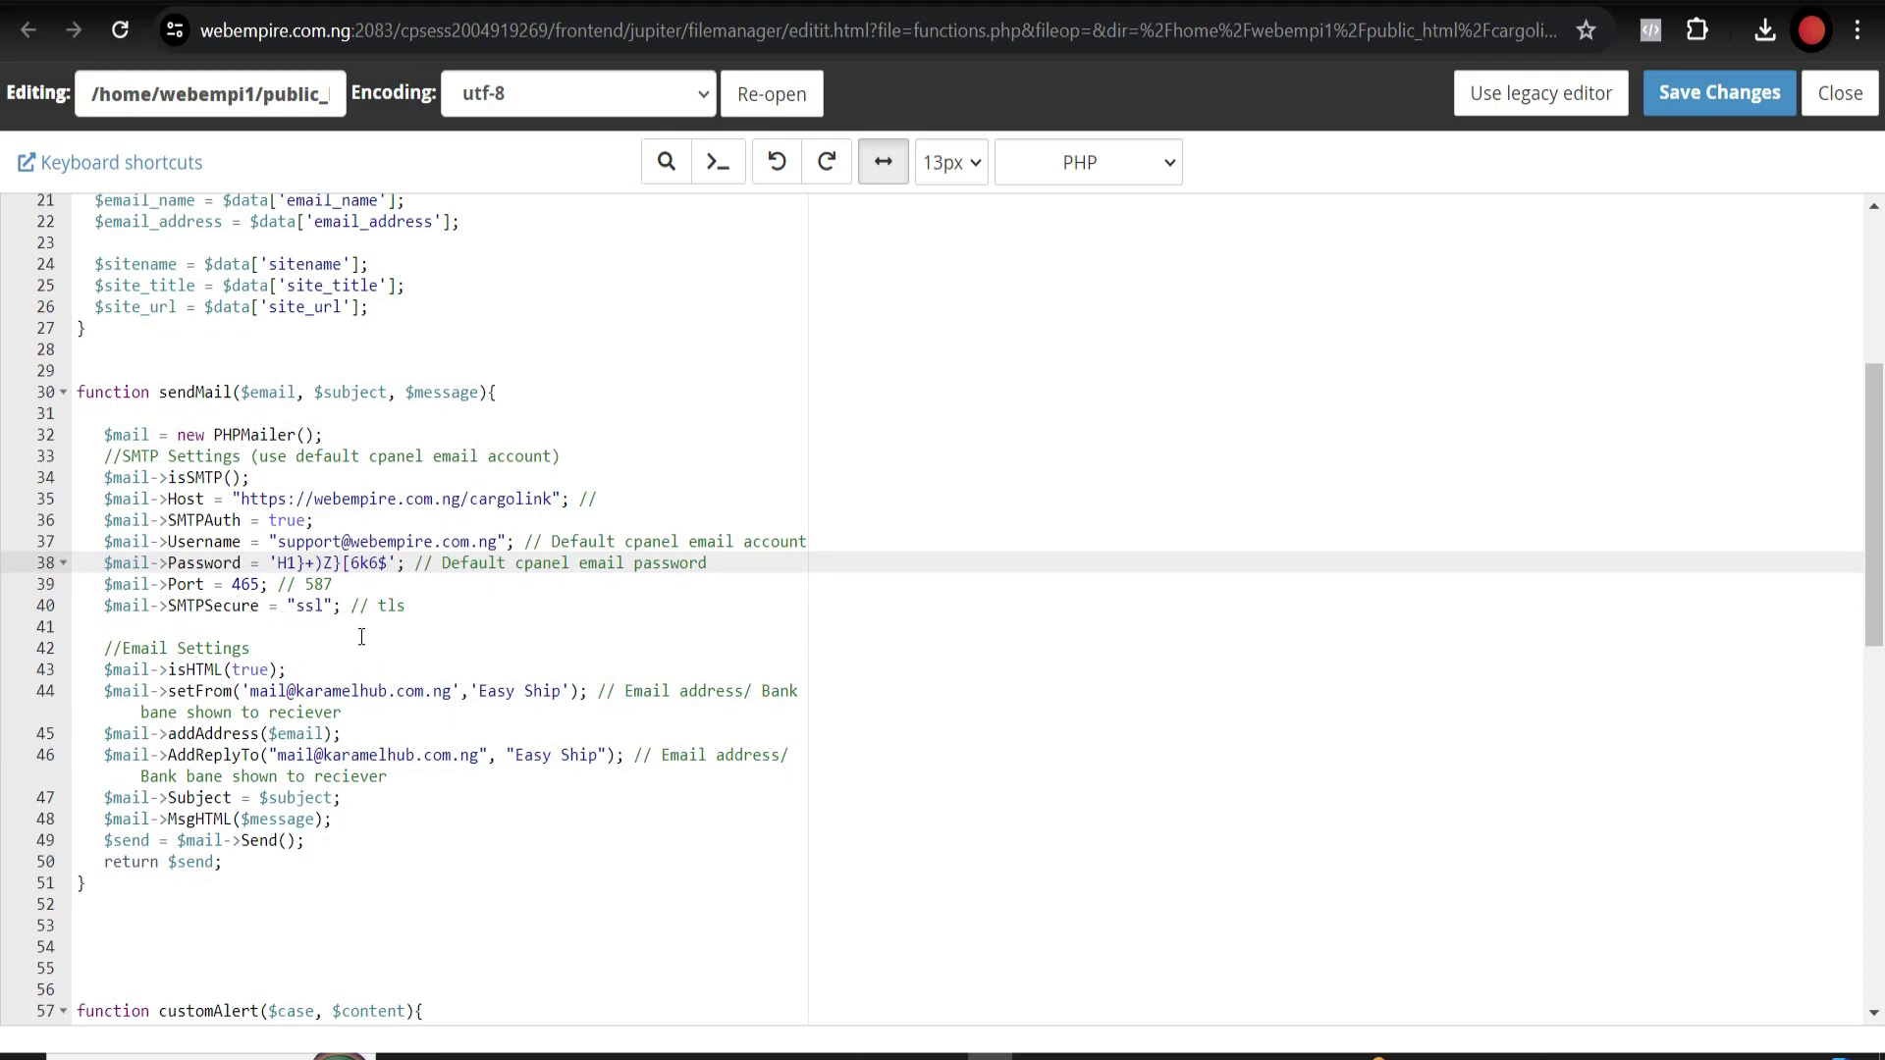
{"action": "scroll", "coordinate": [402, 638], "scroll_direction": "down", "scroll_amount": 1}
{"action": "scroll", "coordinate": [406, 641], "scroll_direction": "down", "scroll_amount": 4}
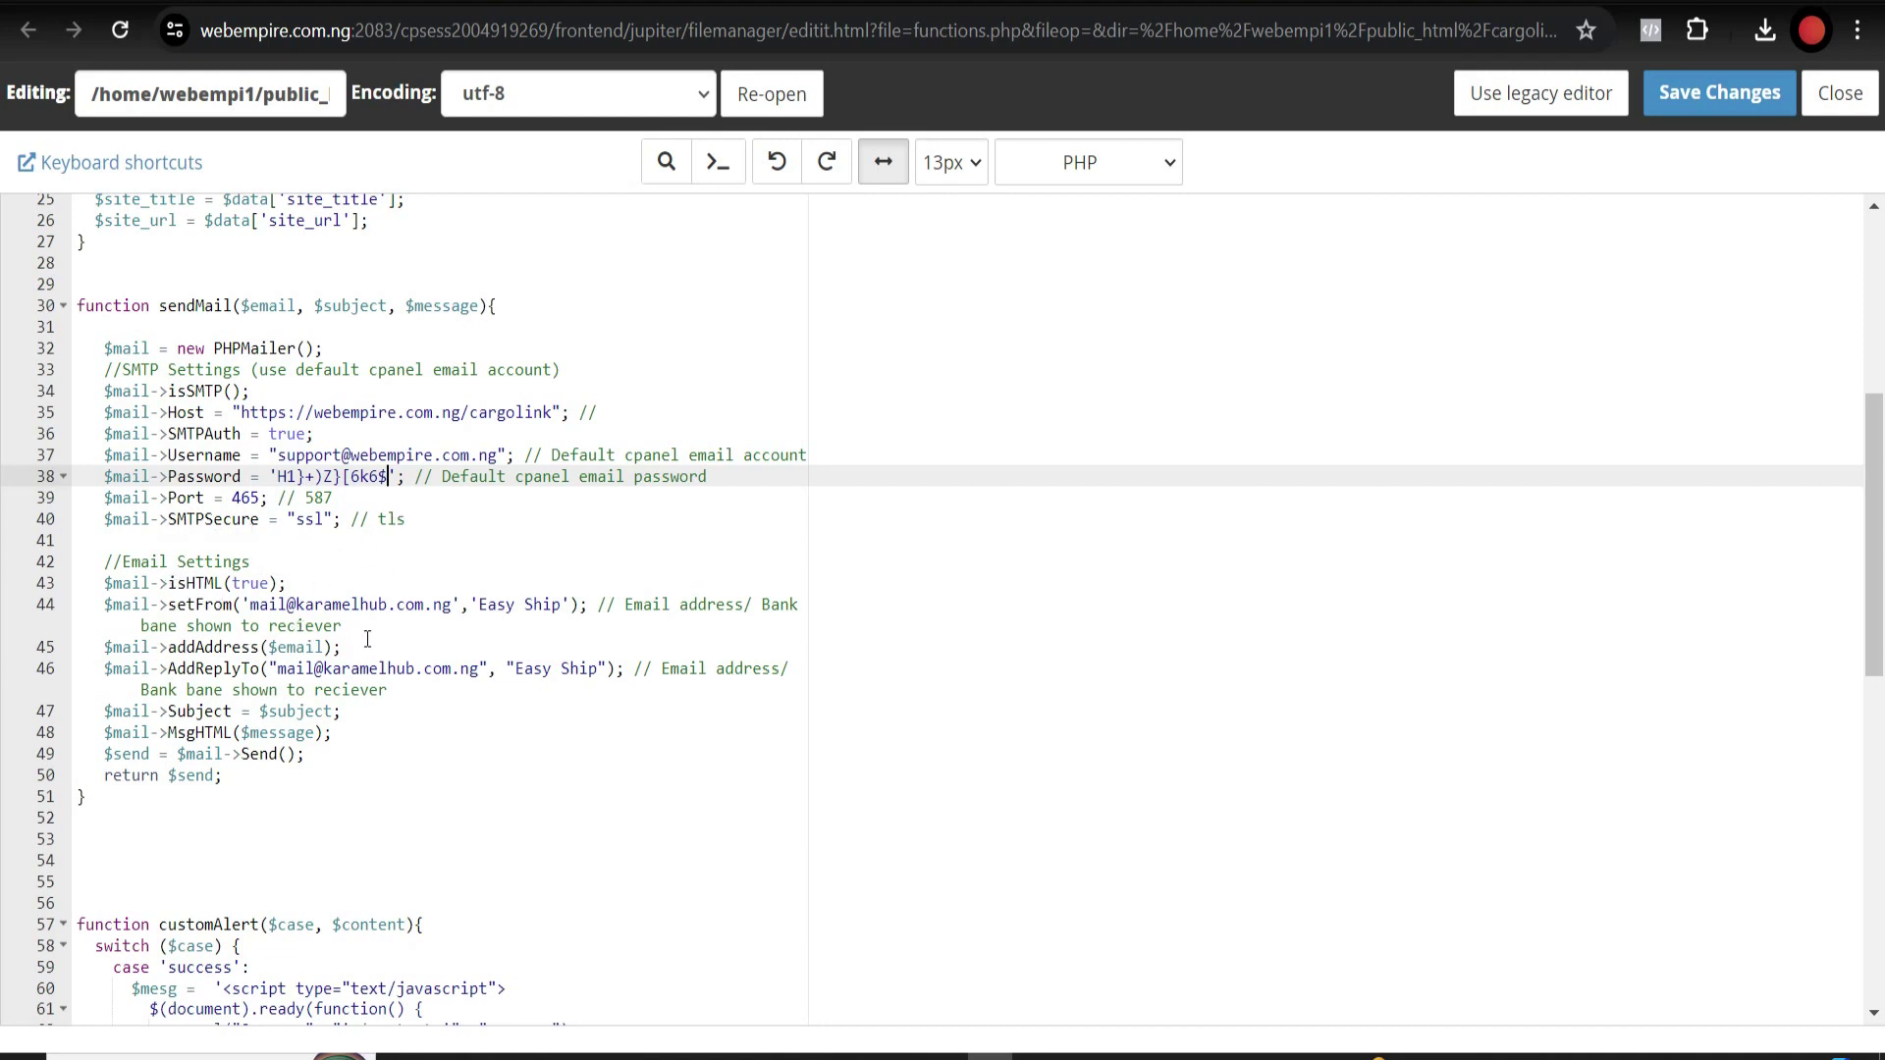
{"action": "left_click", "coordinate": [334, 605]}
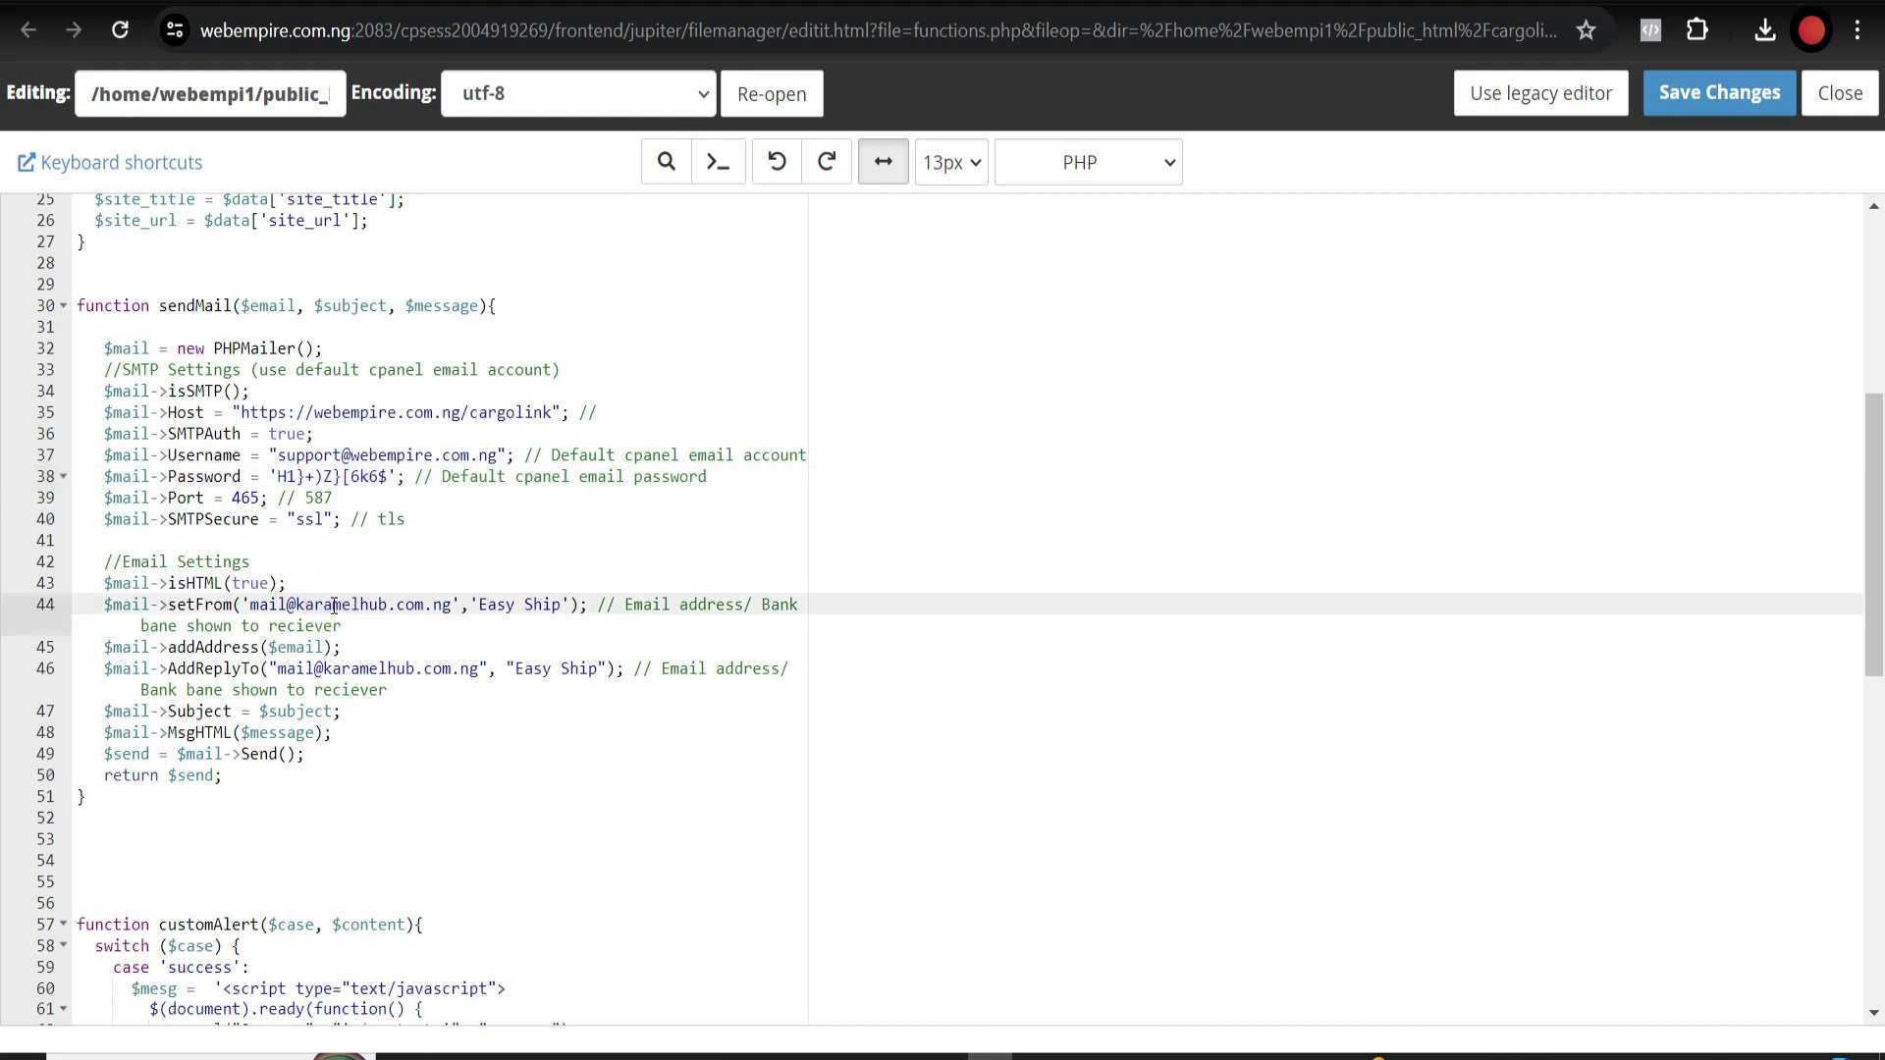
Change the setFrom address on line 44 to the webempire support address (typed 'suppoer').
{"action": "left_click_drag", "start_coordinate": [388, 605], "coordinate": [250, 605]}
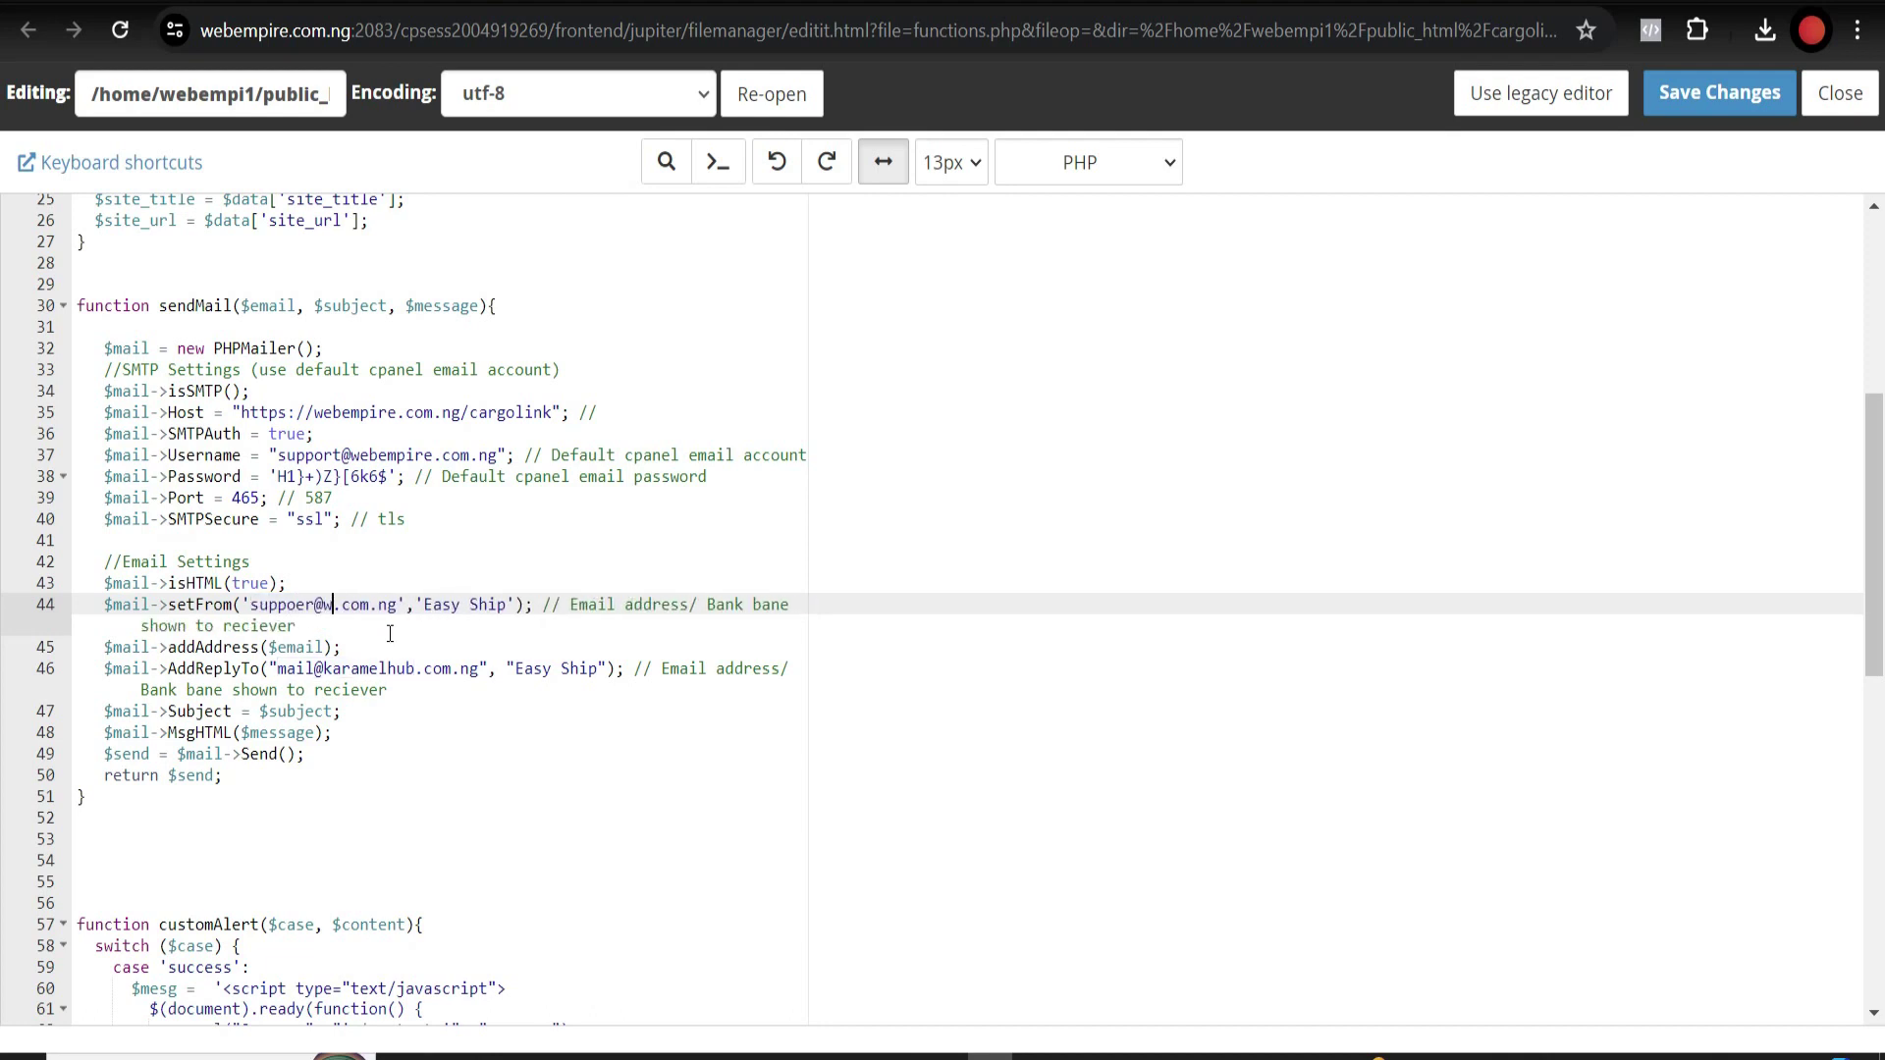
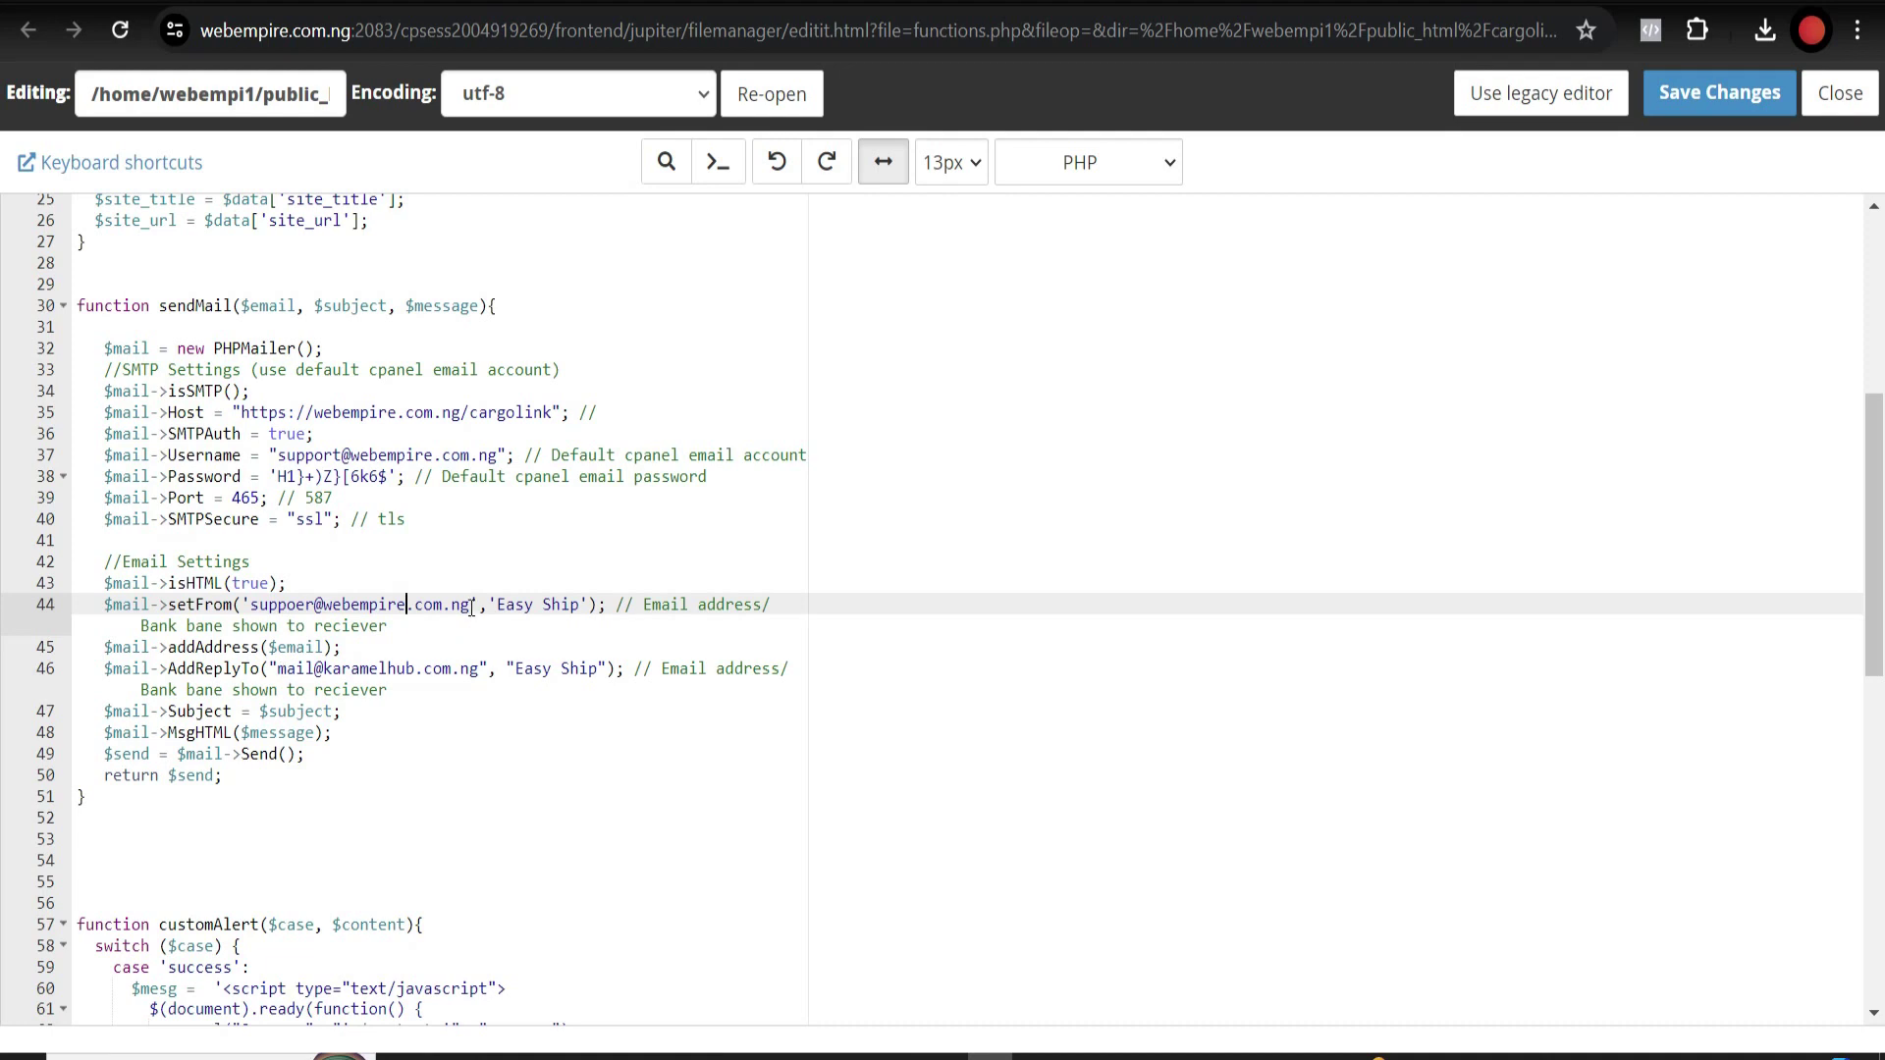
{"action": "left_click_drag", "start_coordinate": [470, 604], "coordinate": [254, 616]}
{"action": "key", "text": "ctrl+c"}
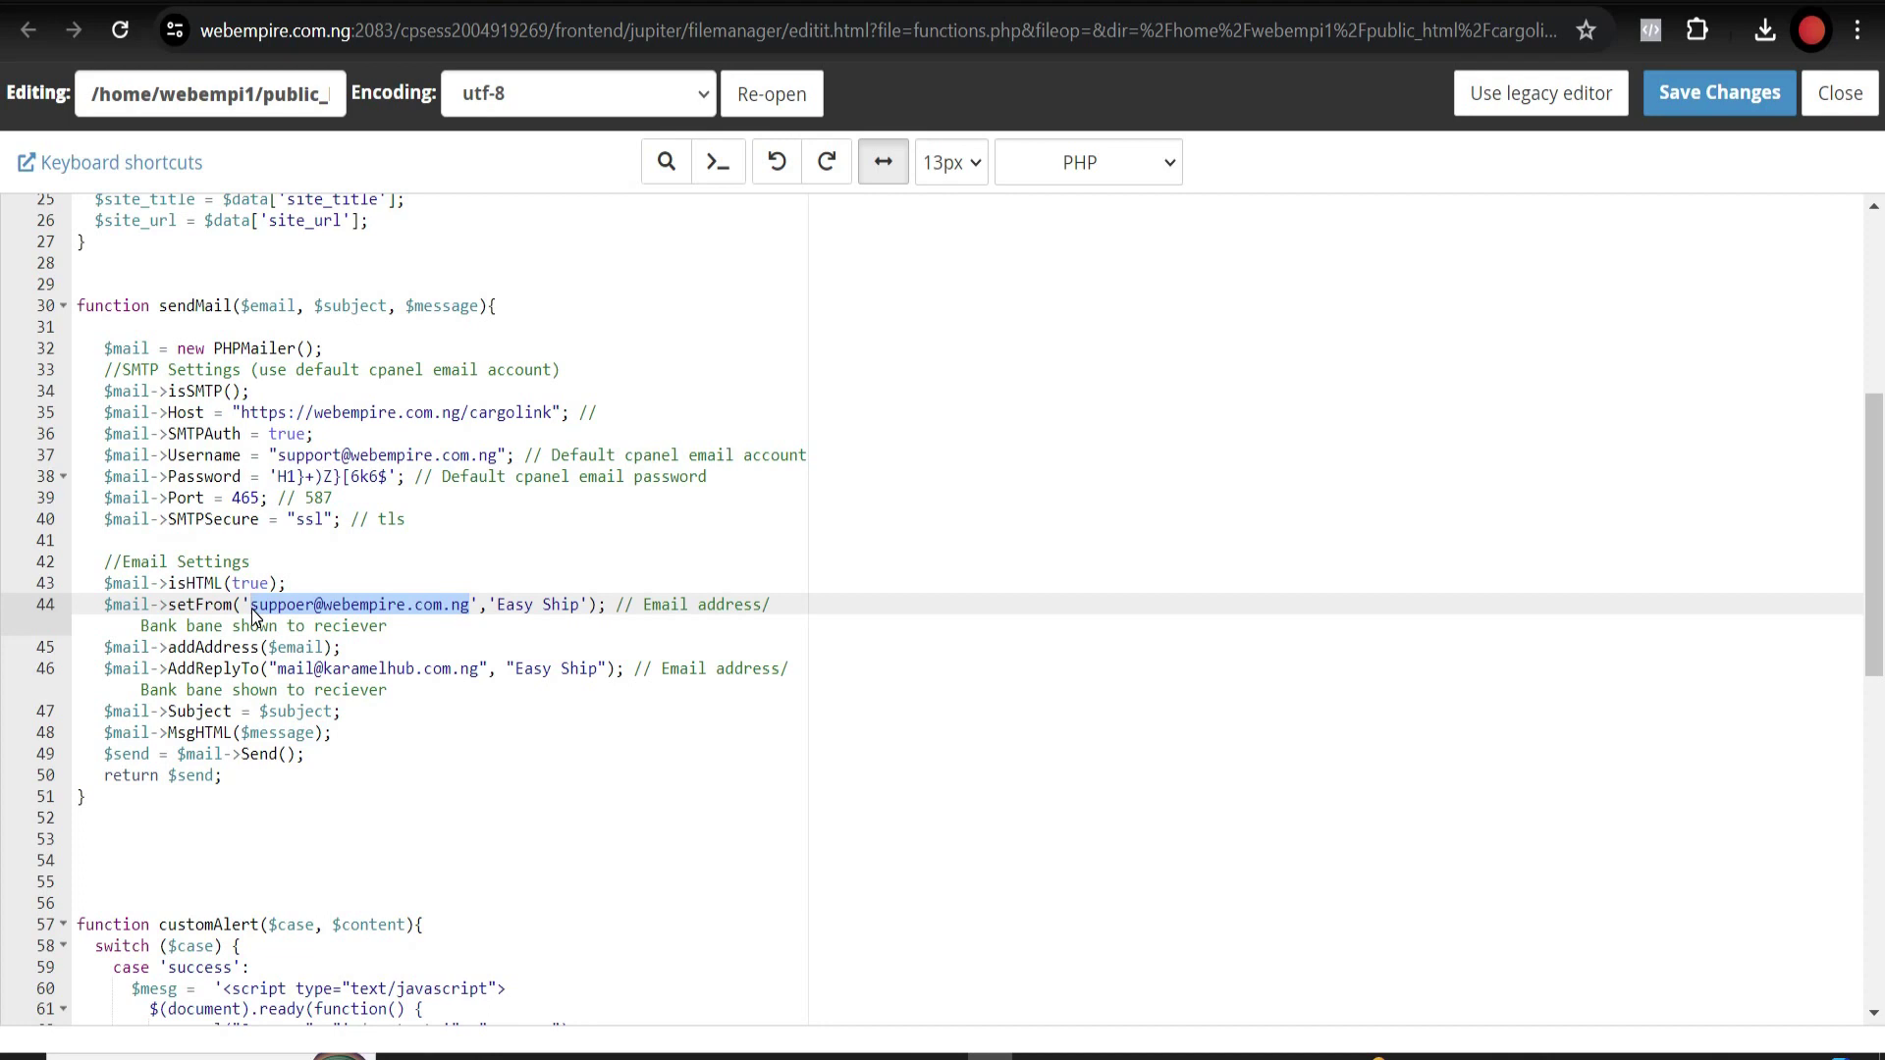
Paste the same address over the AddReplyTo address on line 46, then select 'Easy Ship'.
{"action": "left_click_drag", "start_coordinate": [475, 671], "coordinate": [276, 670]}
{"action": "key", "text": "ctrl+v"}
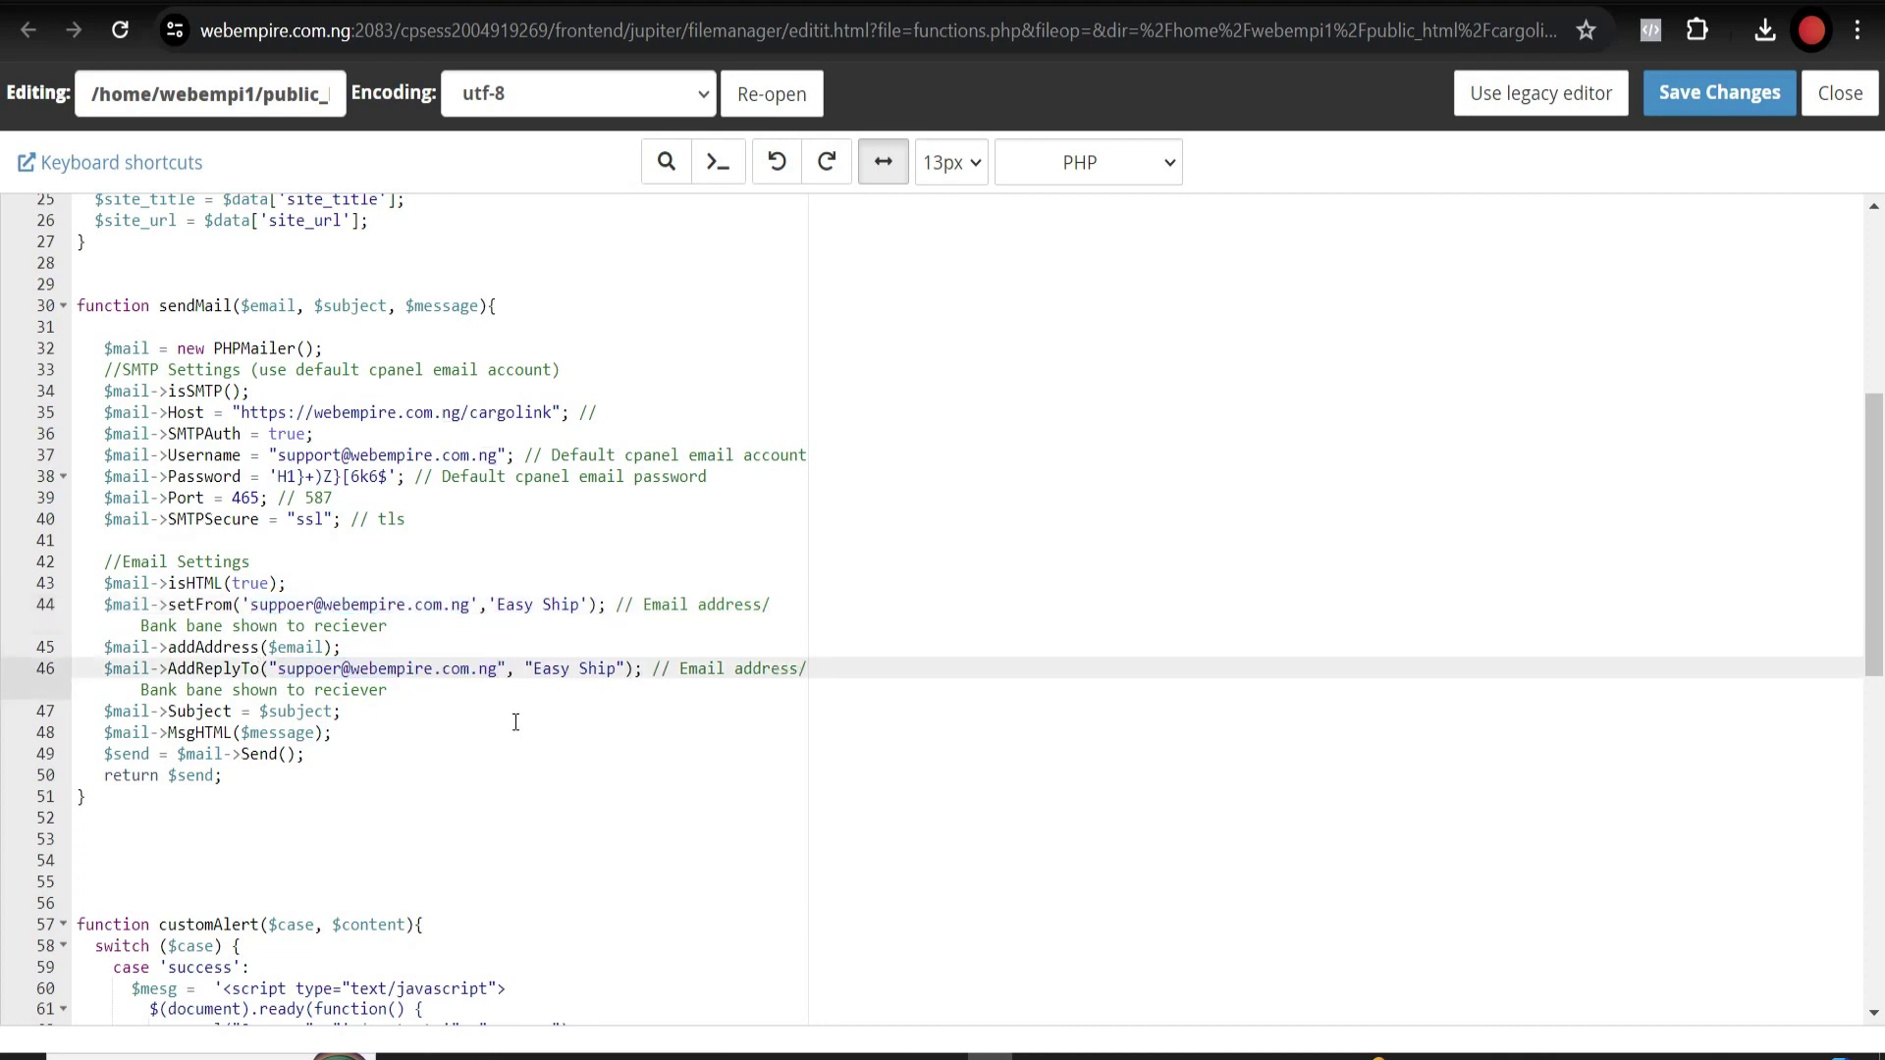
{"action": "left_click", "coordinate": [512, 608]}
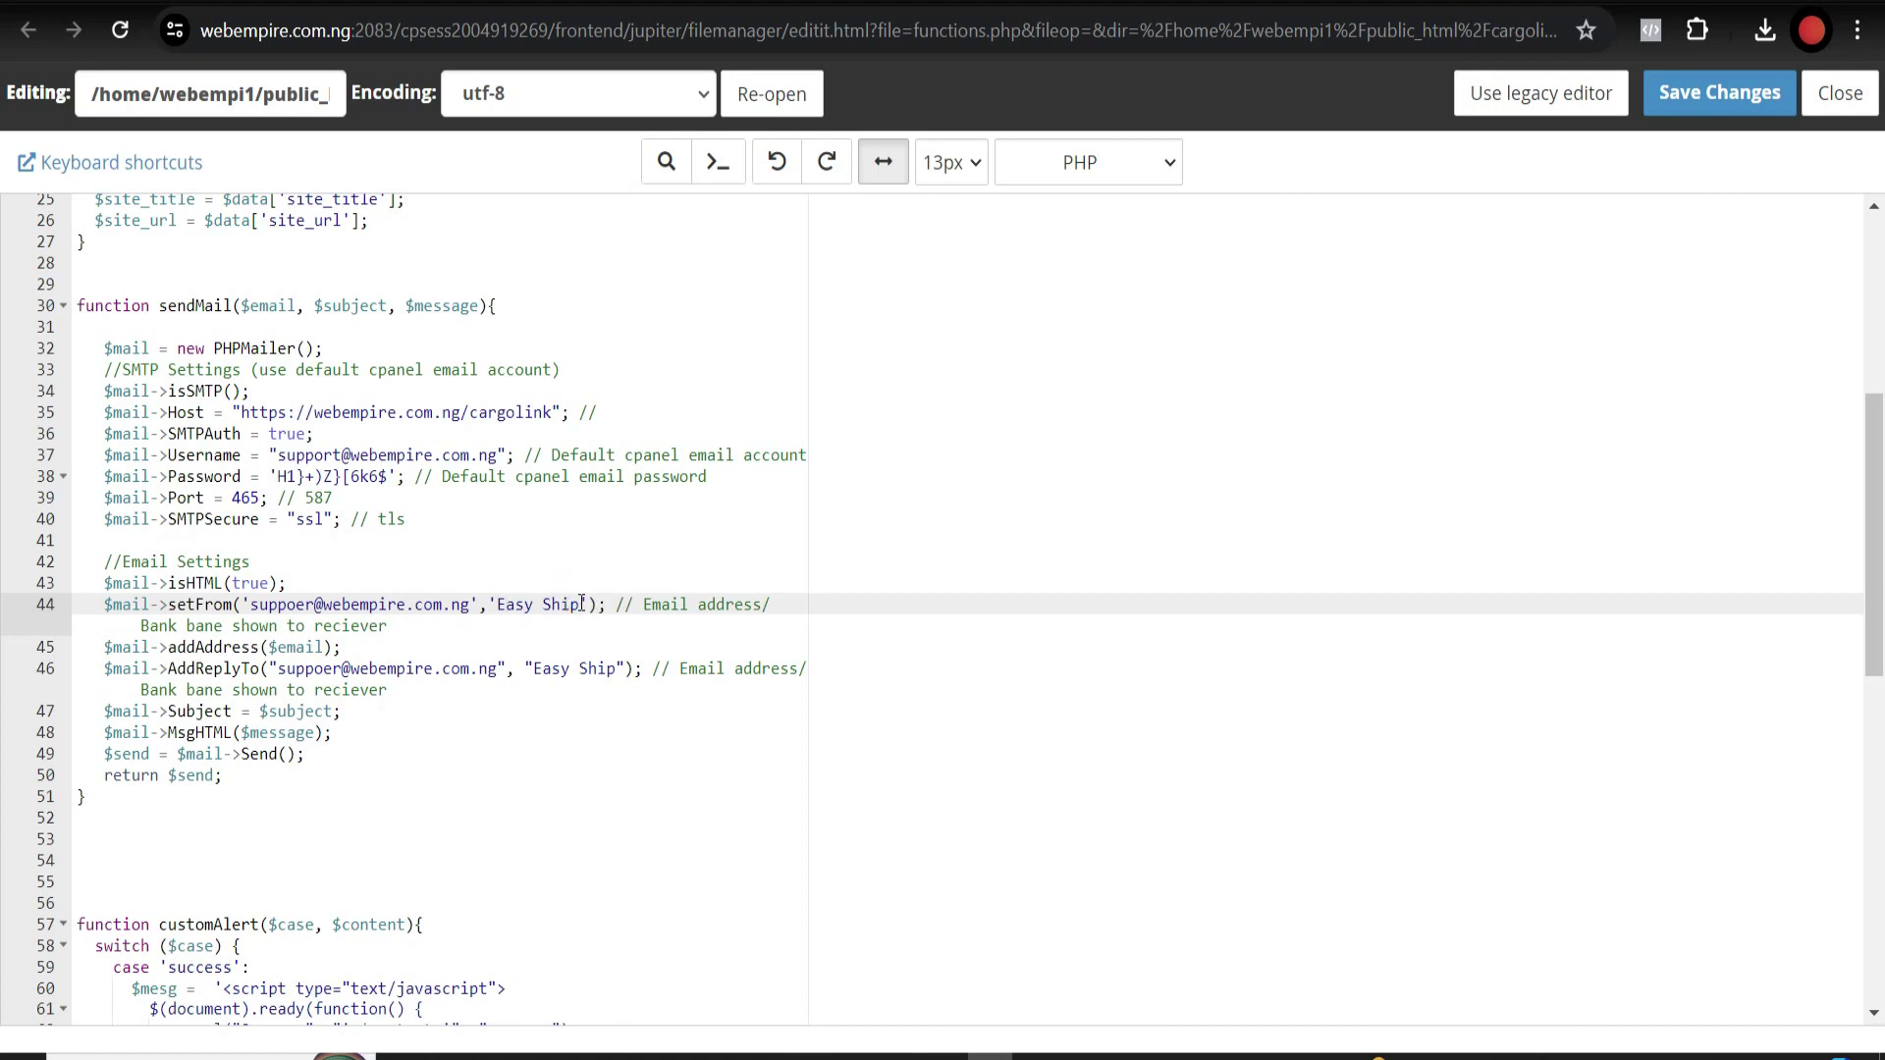
{"action": "left_click_drag", "start_coordinate": [580, 604], "coordinate": [499, 606]}
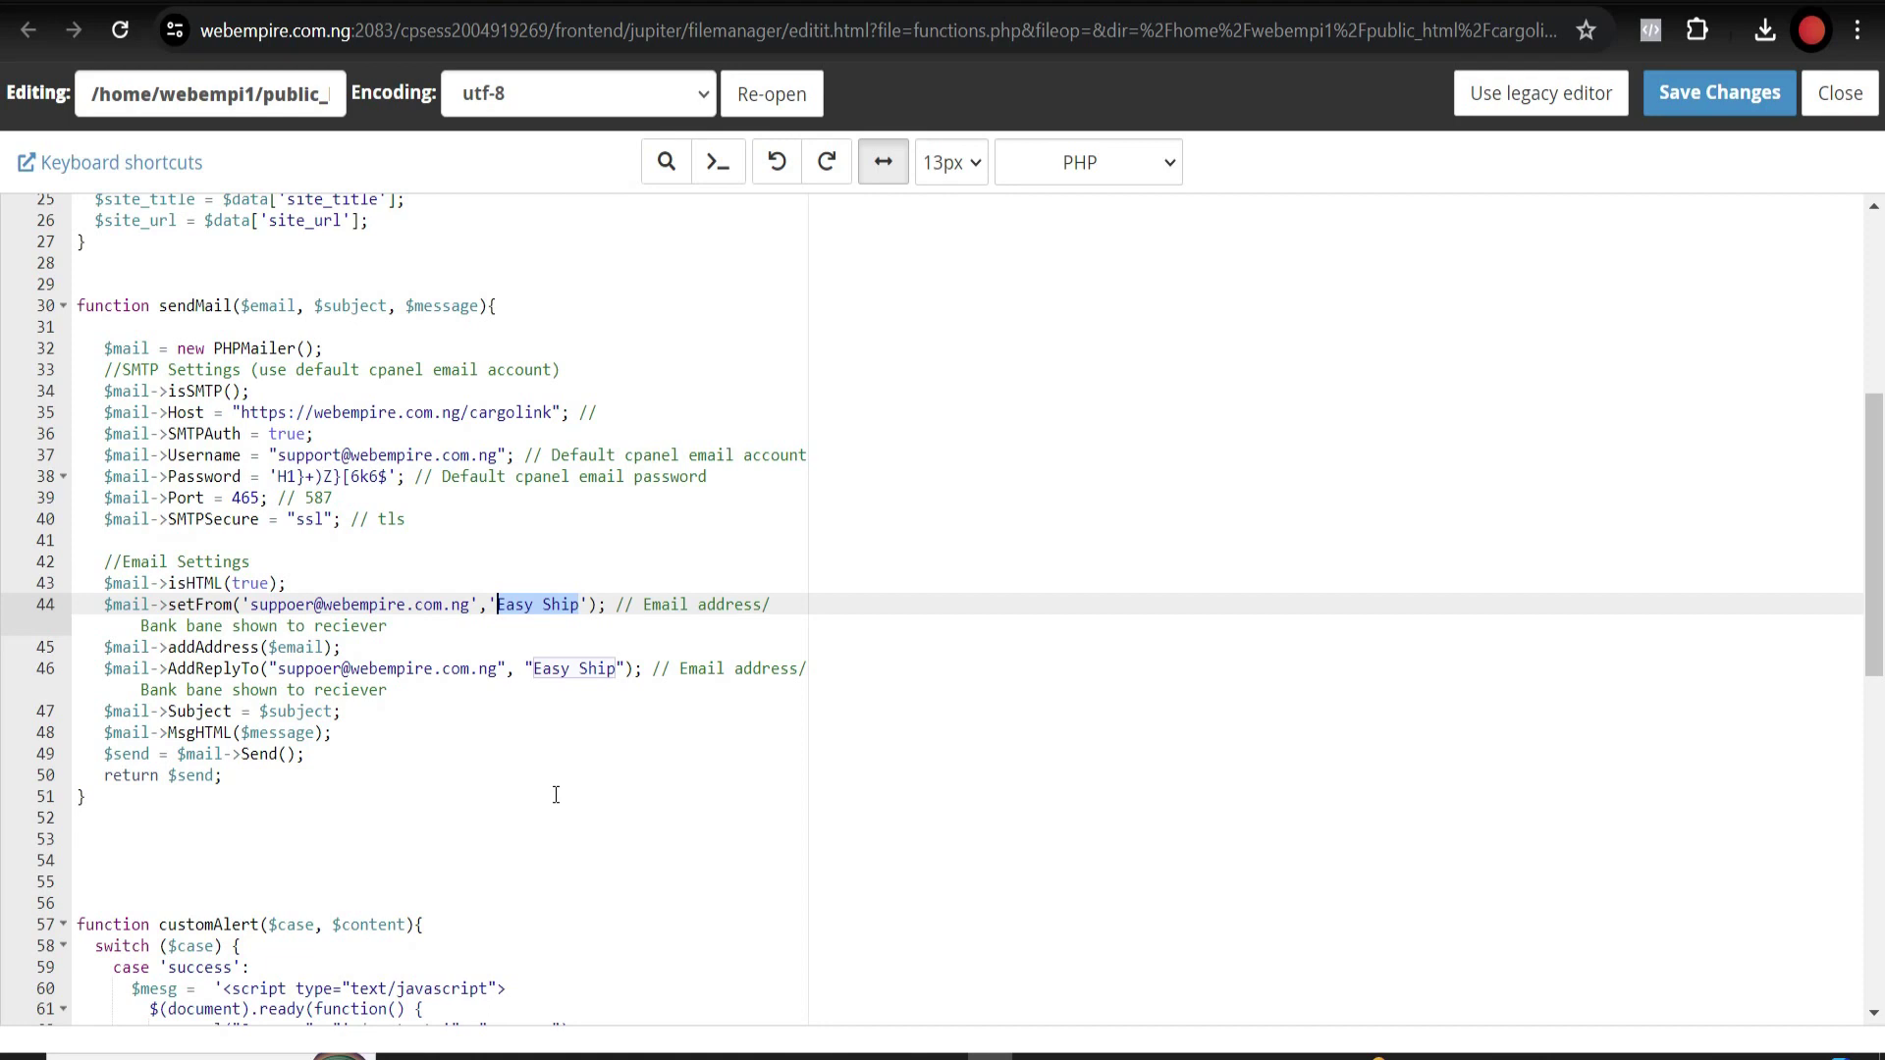
Rename the sender 'Easy Ship' to 'webcargo' on lines 44 and 46.
{"action": "type", "text": "web"}
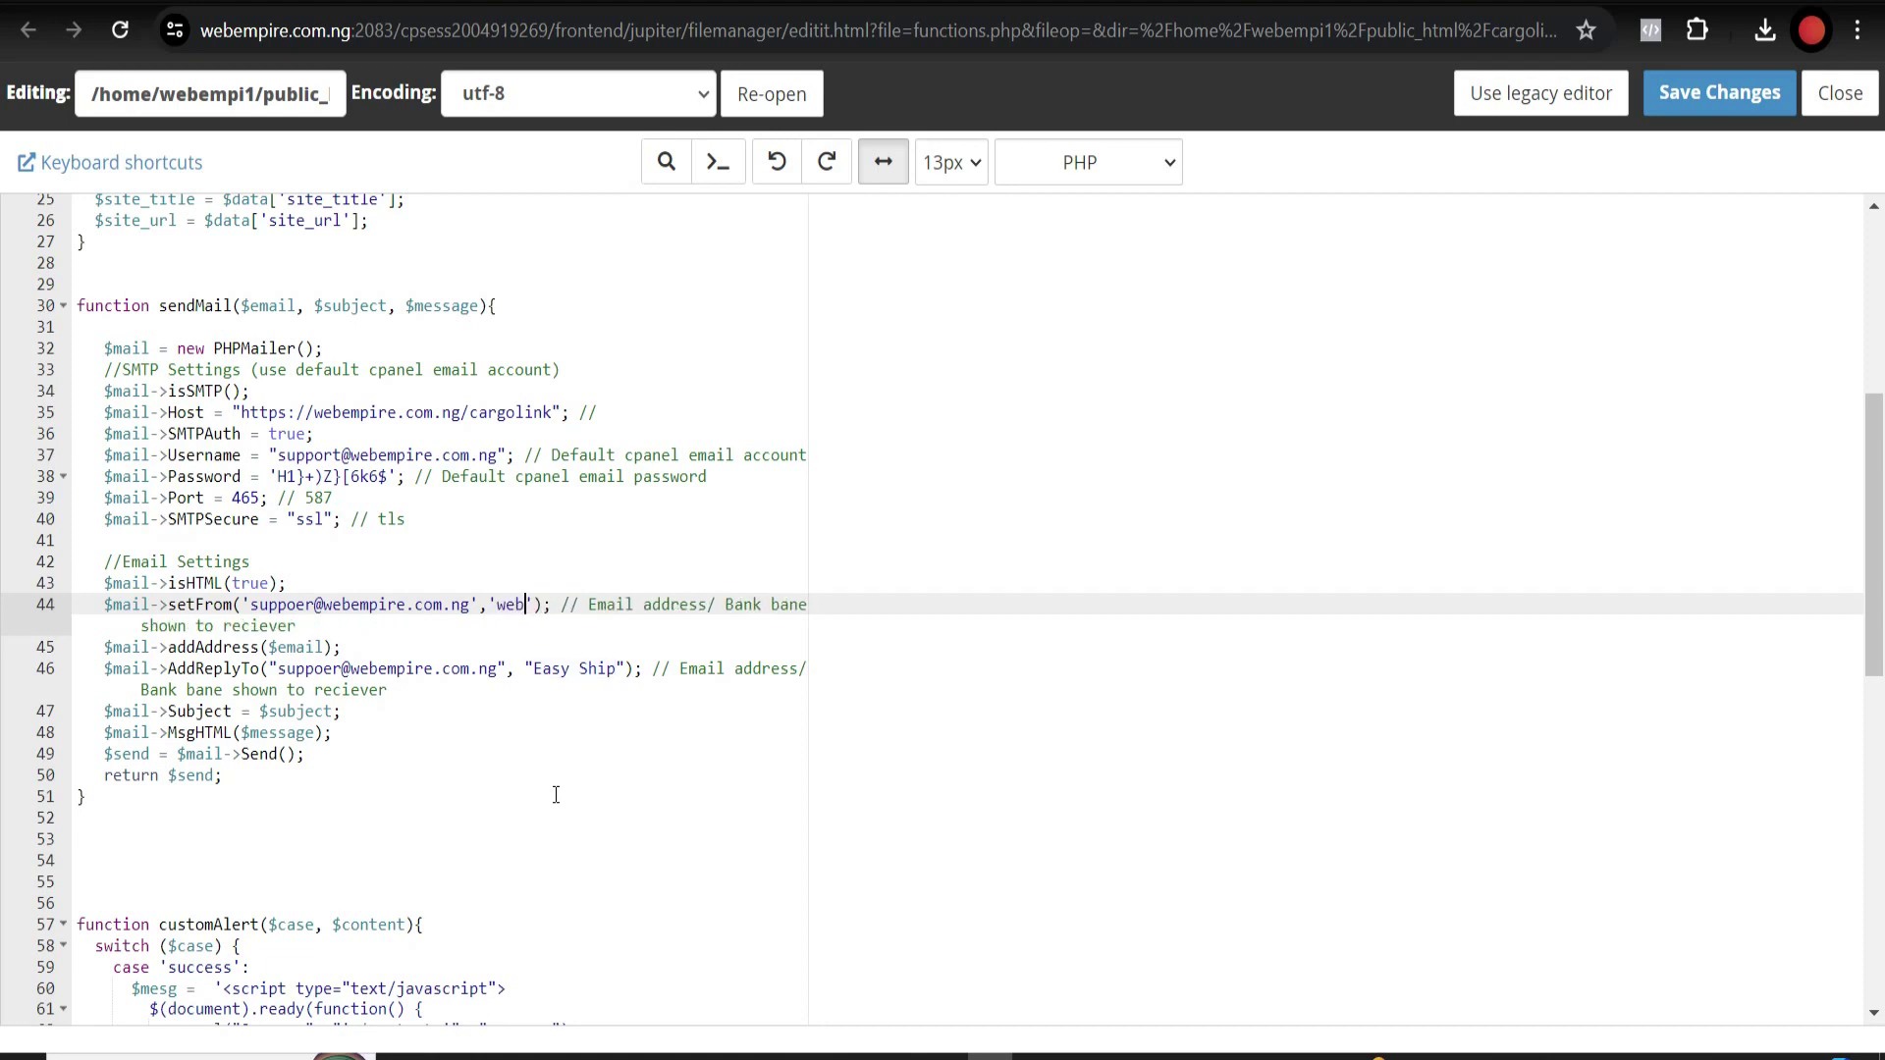
{"action": "type", "text": "carg"}
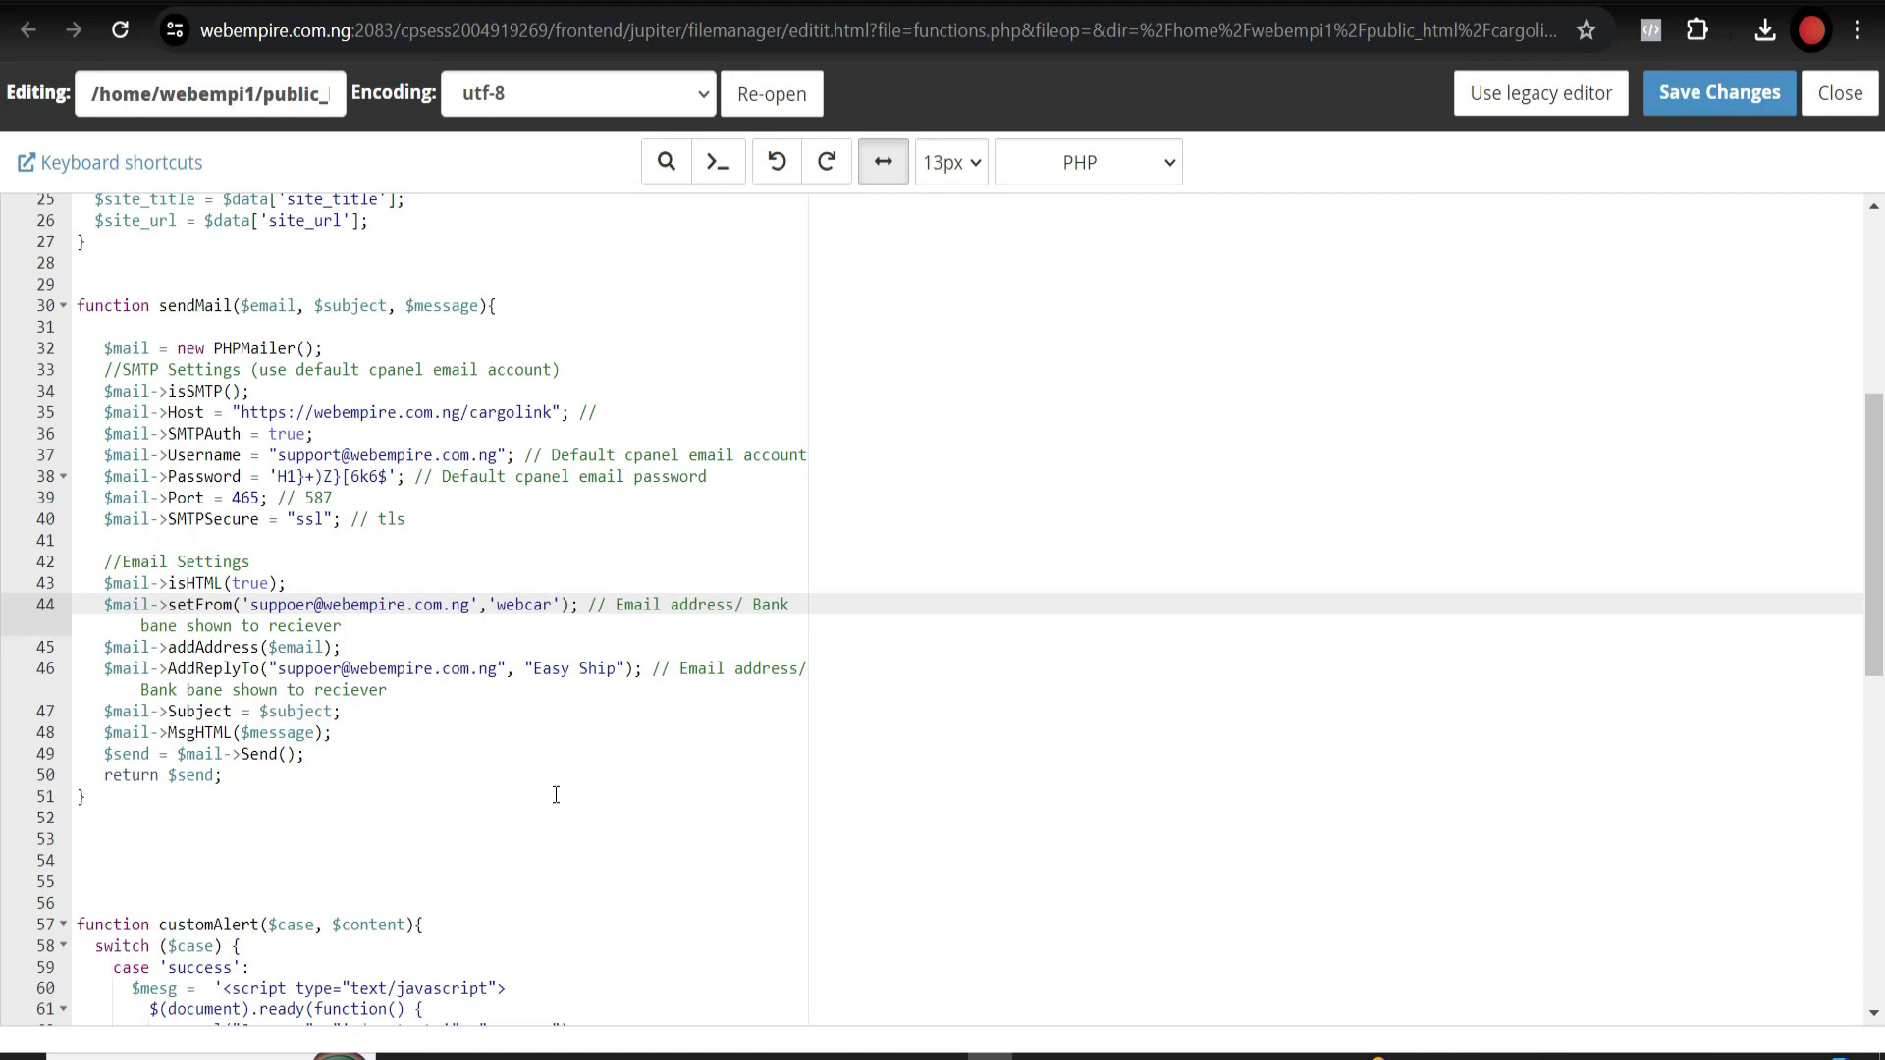
{"action": "type", "text": "o"}
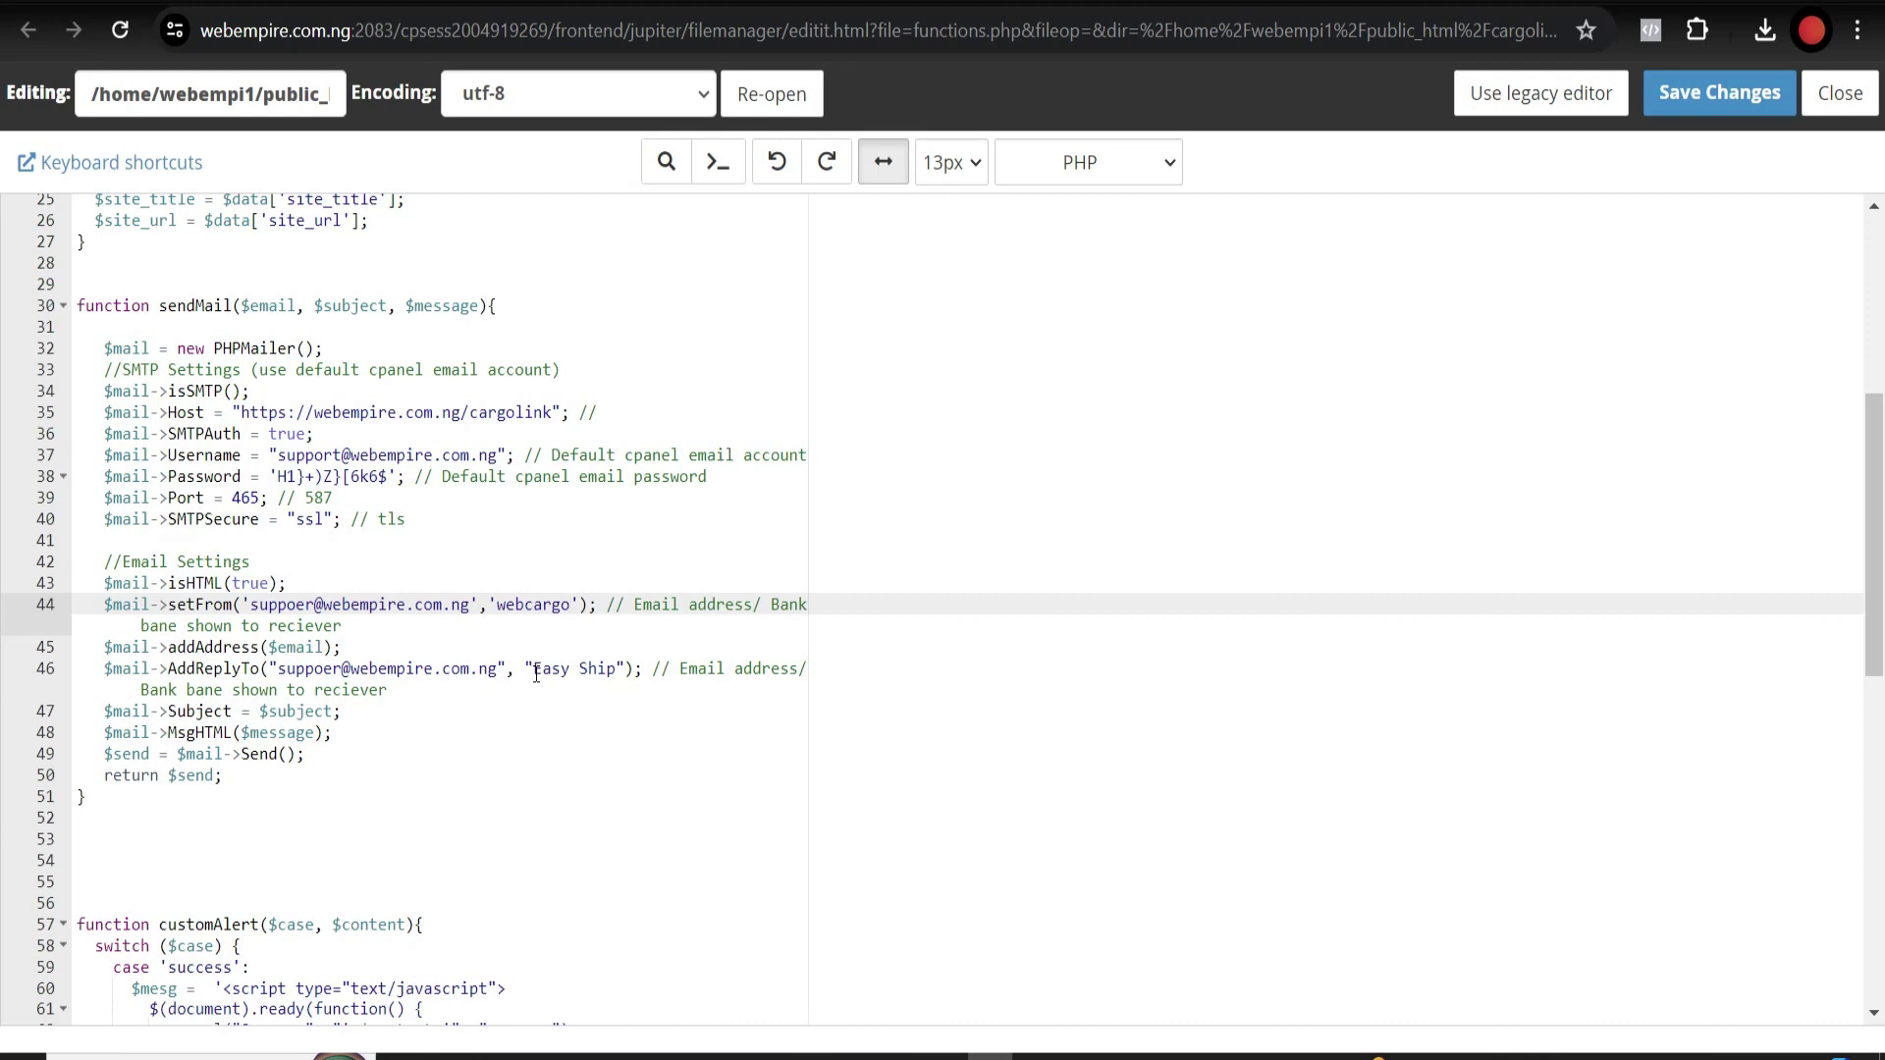
{"action": "left_click_drag", "start_coordinate": [536, 674], "coordinate": [617, 672]}
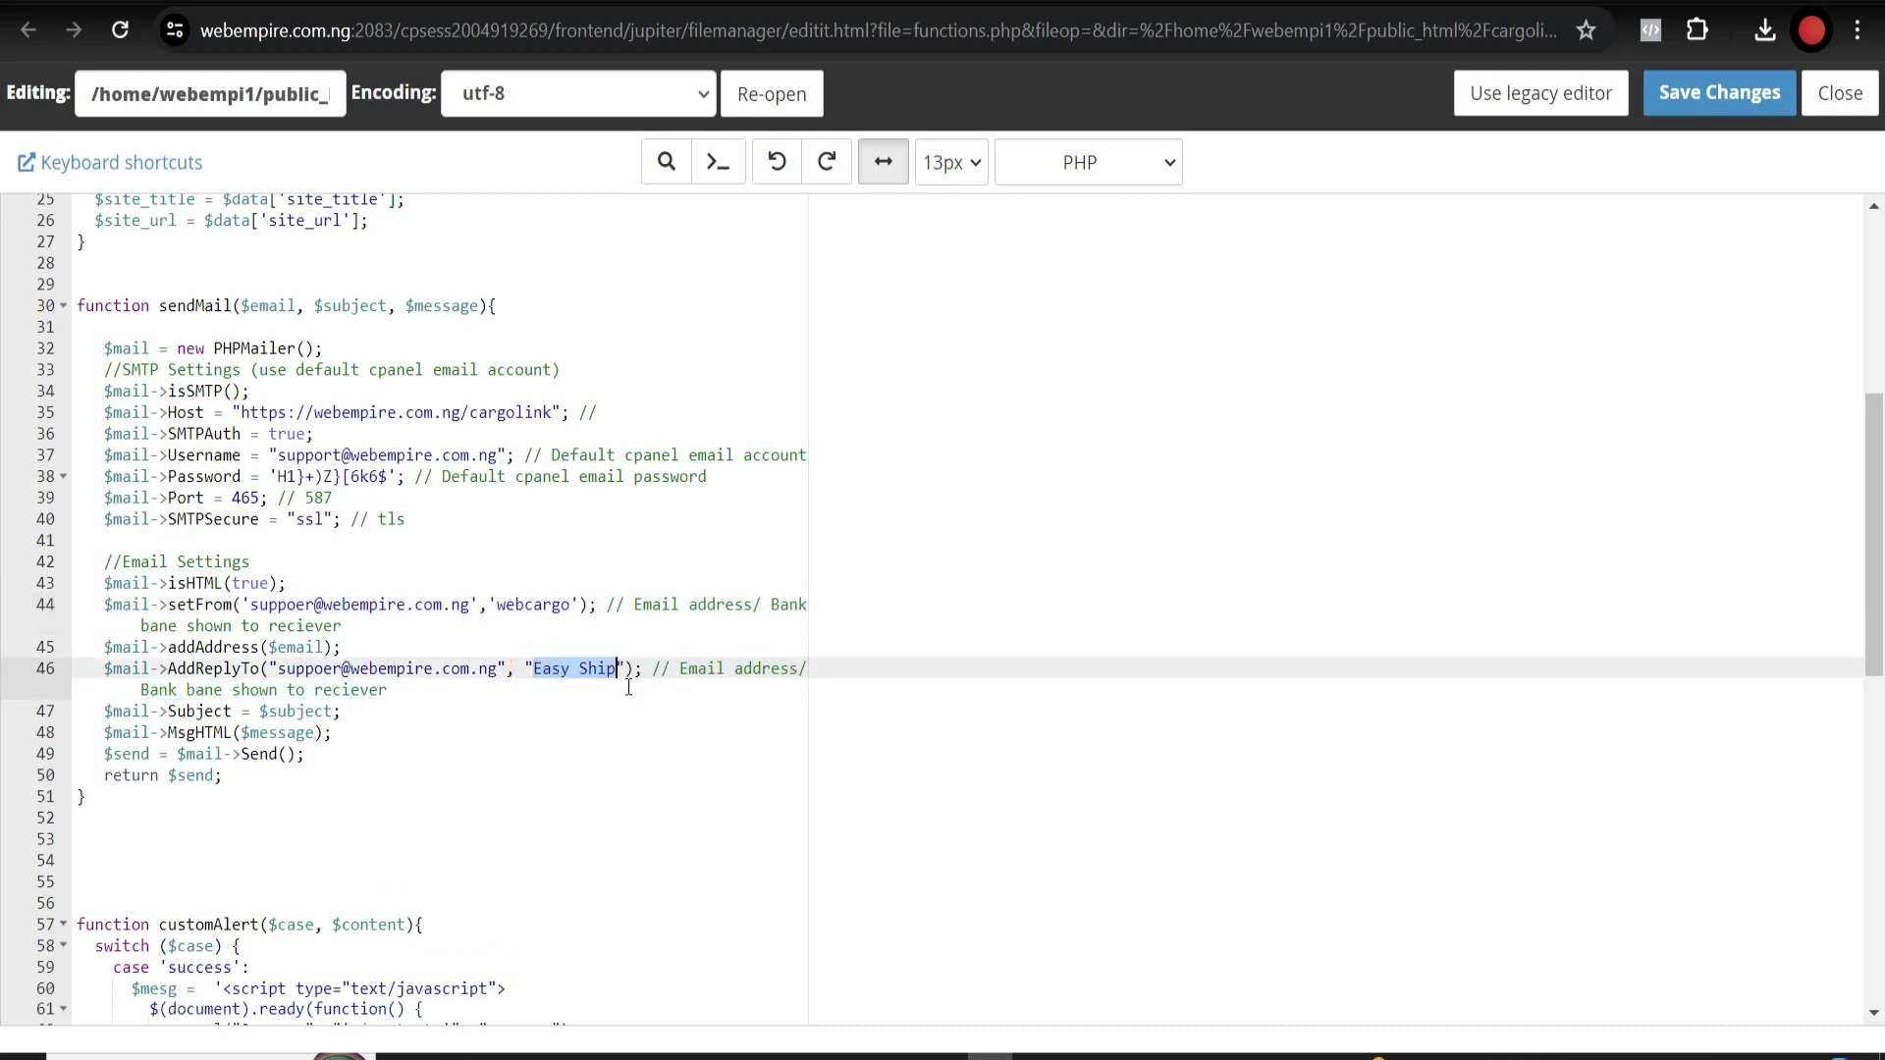
{"action": "type", "text": "we"}
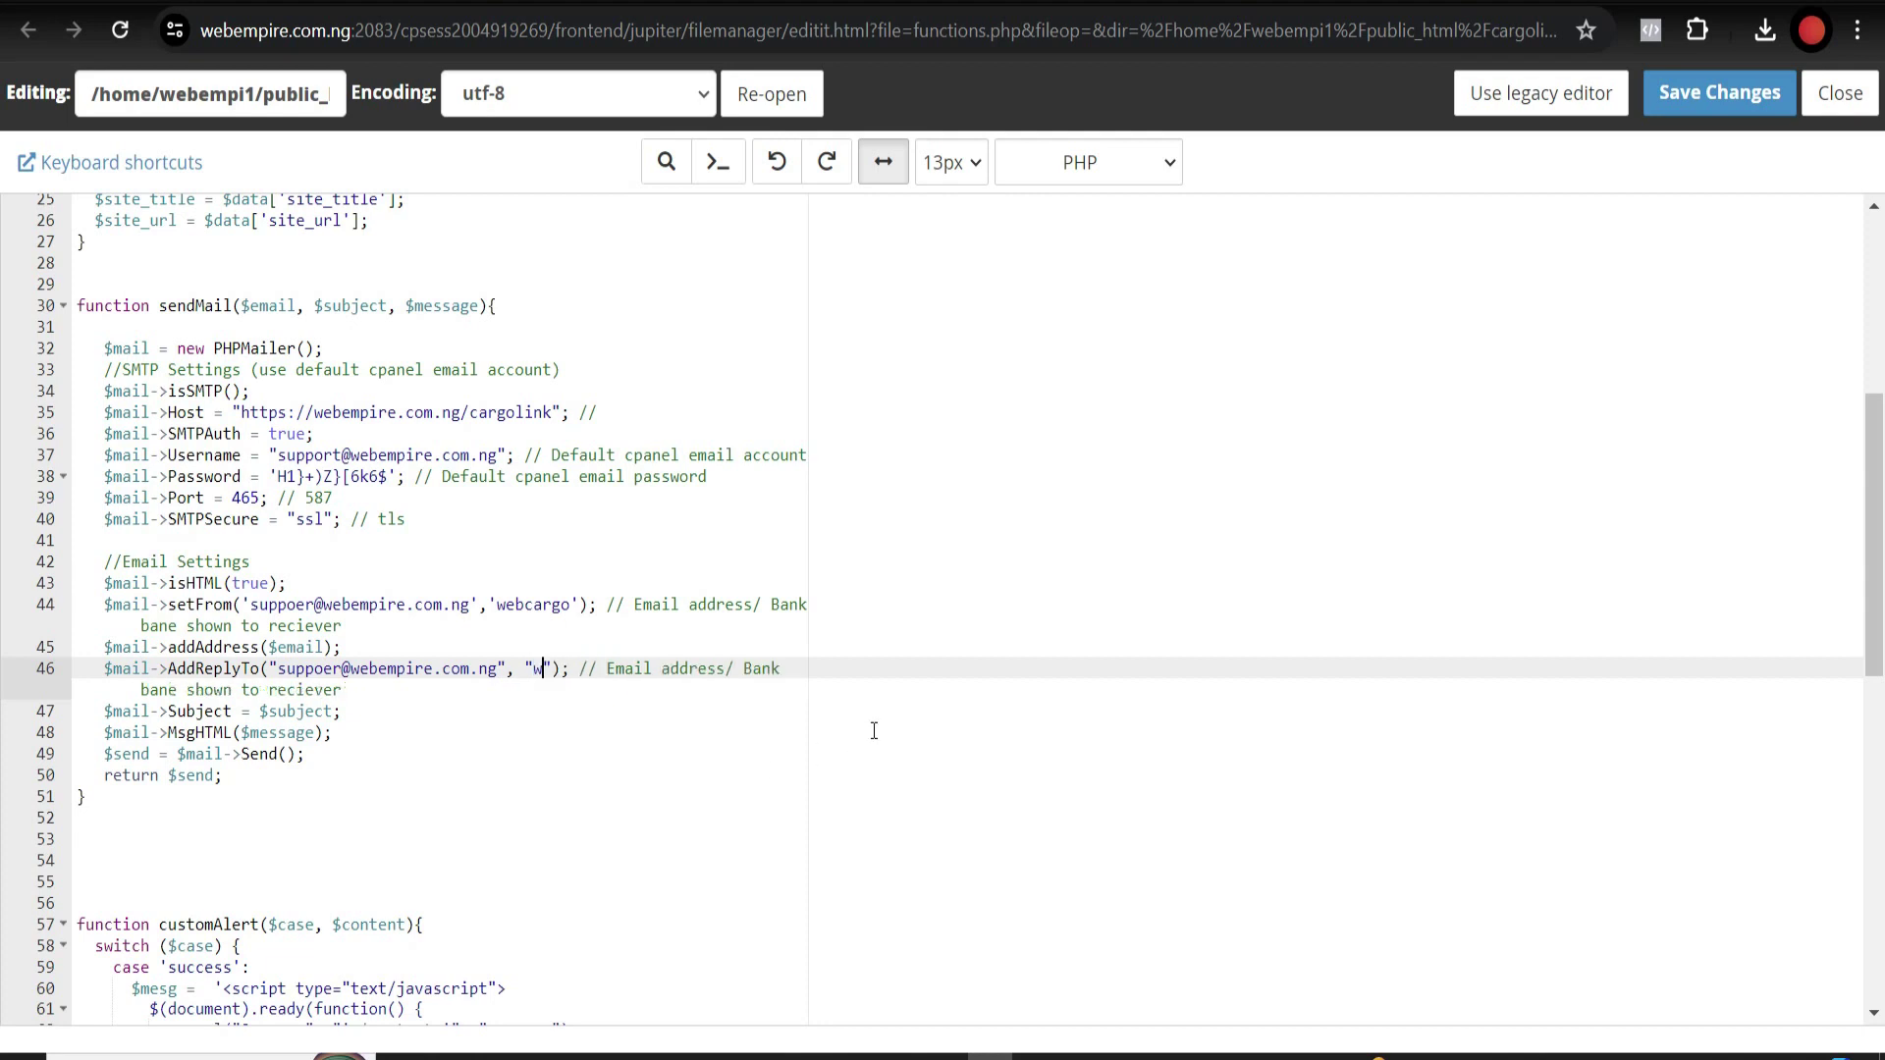
{"action": "type", "text": "bcarg"}
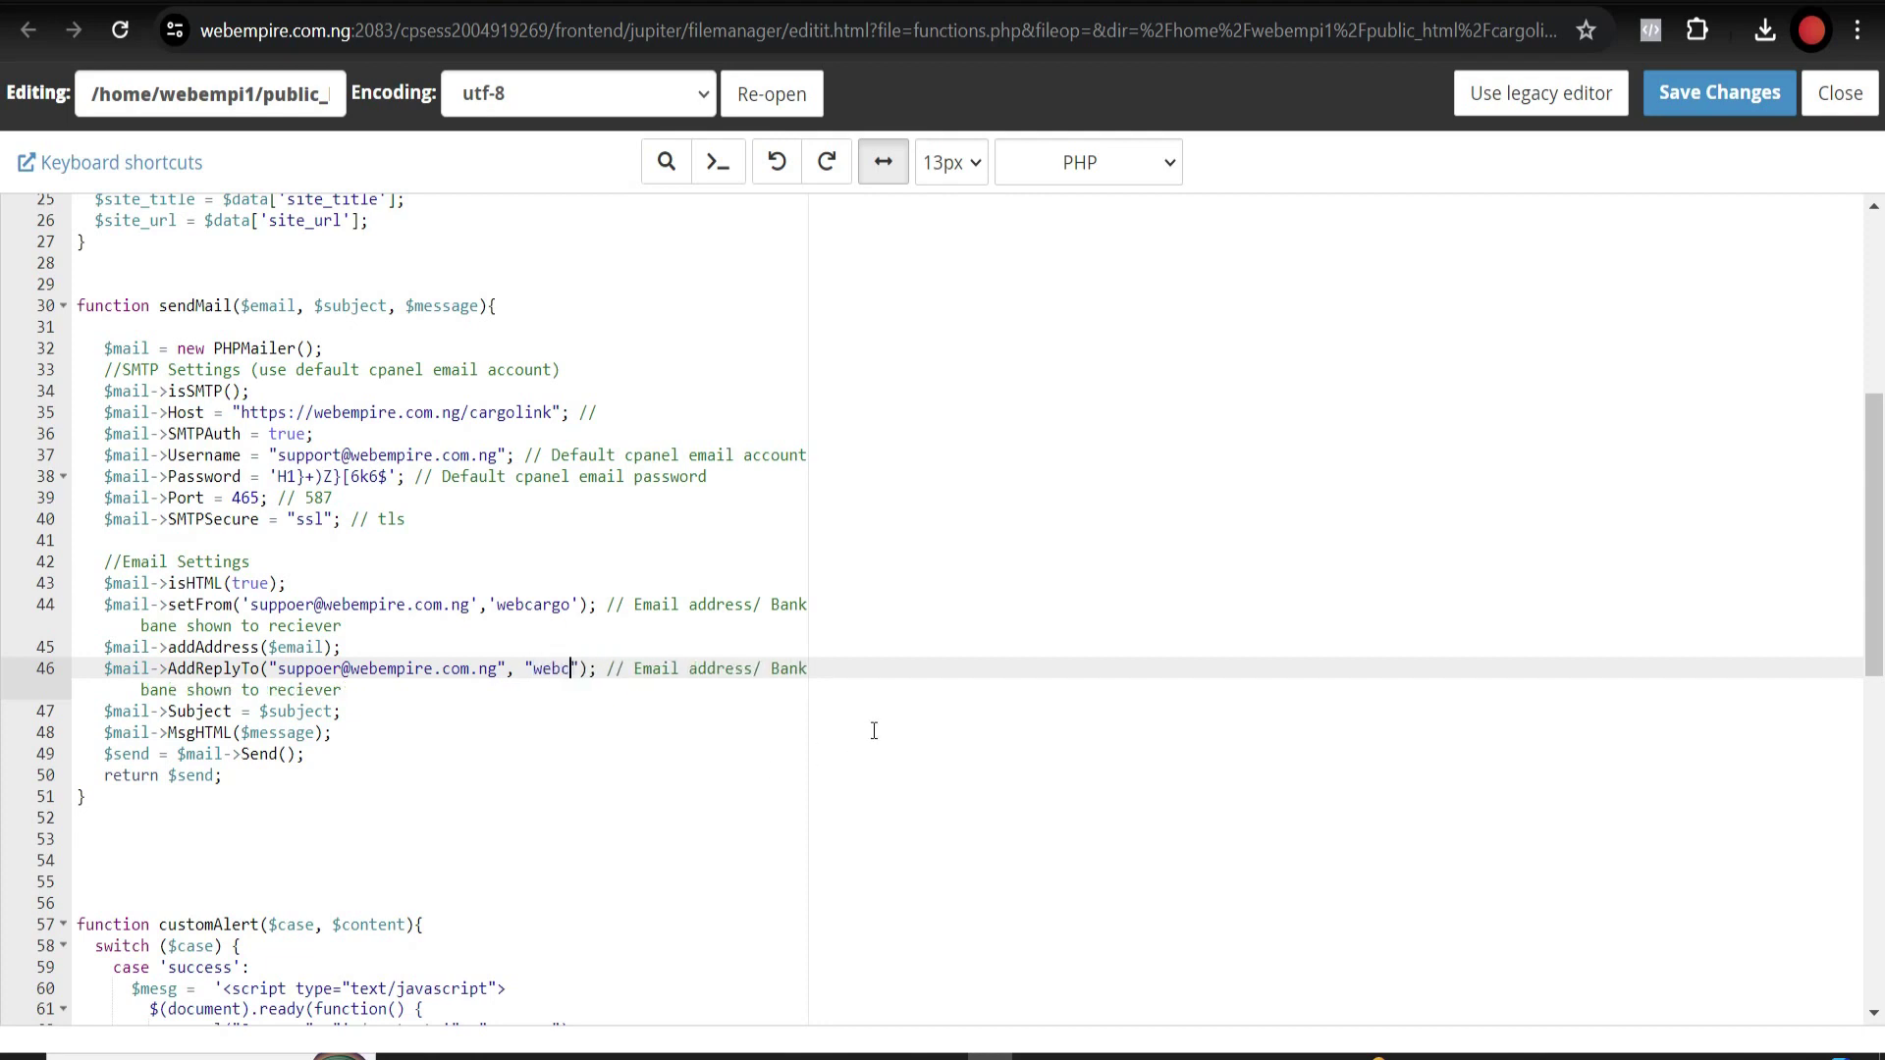
{"action": "type", "text": "o"}
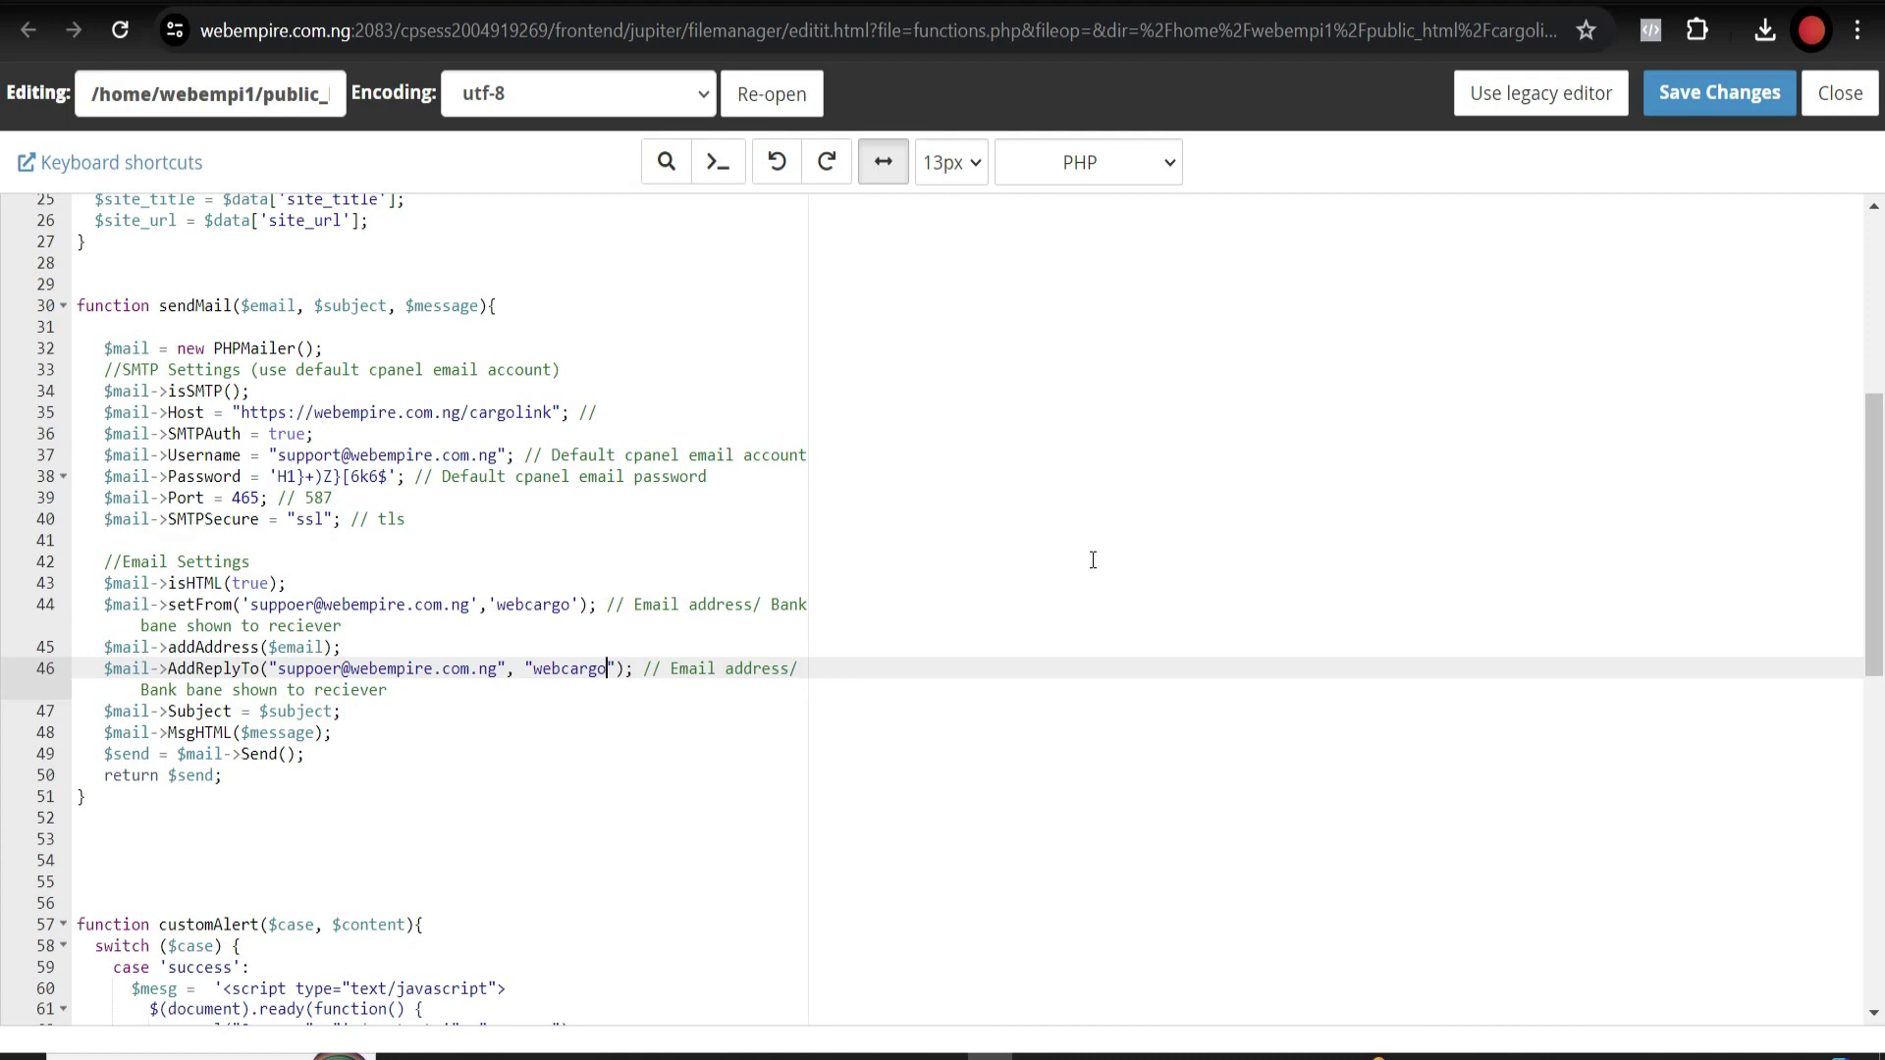
Save functions.php and switch to the live CargoLink site.
{"action": "left_click", "coordinate": [1748, 96]}
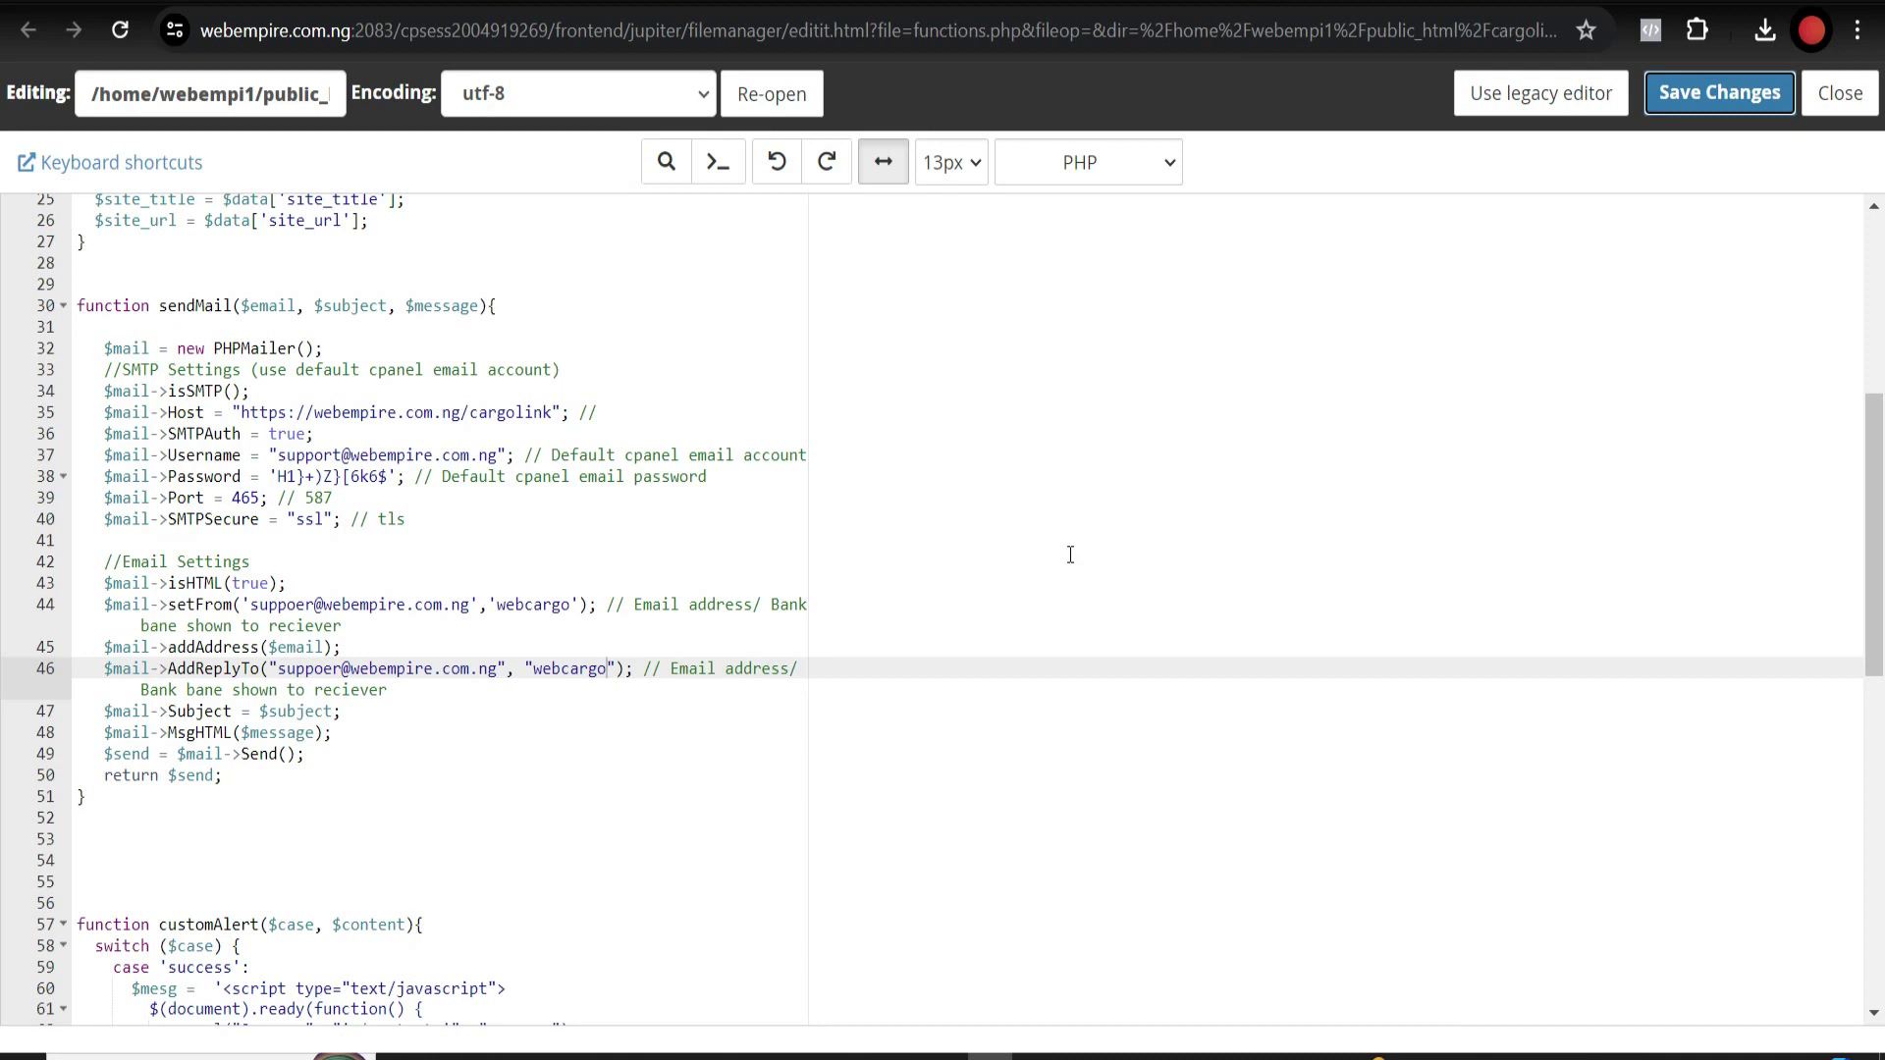
{"action": "scroll", "coordinate": [1136, 556], "scroll_direction": "down", "scroll_amount": 2}
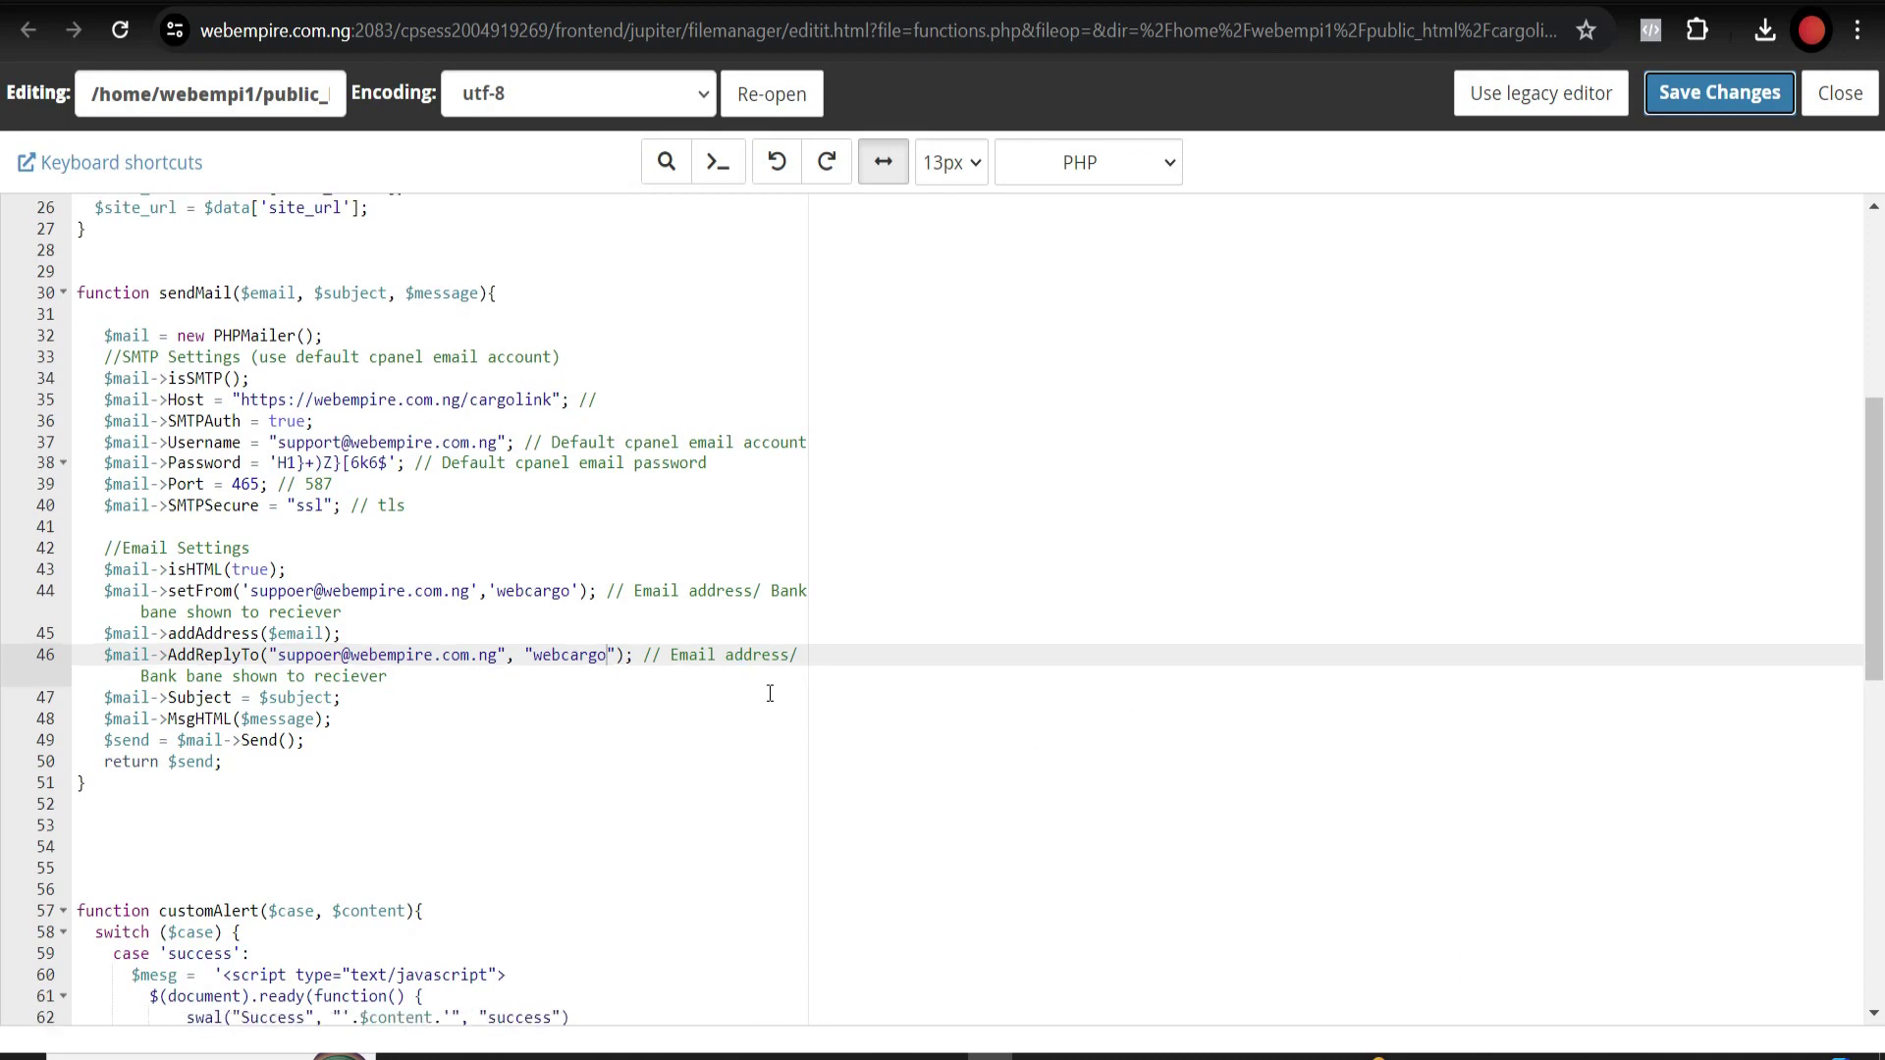
{"action": "scroll", "coordinate": [770, 694], "scroll_direction": "up", "scroll_amount": 2}
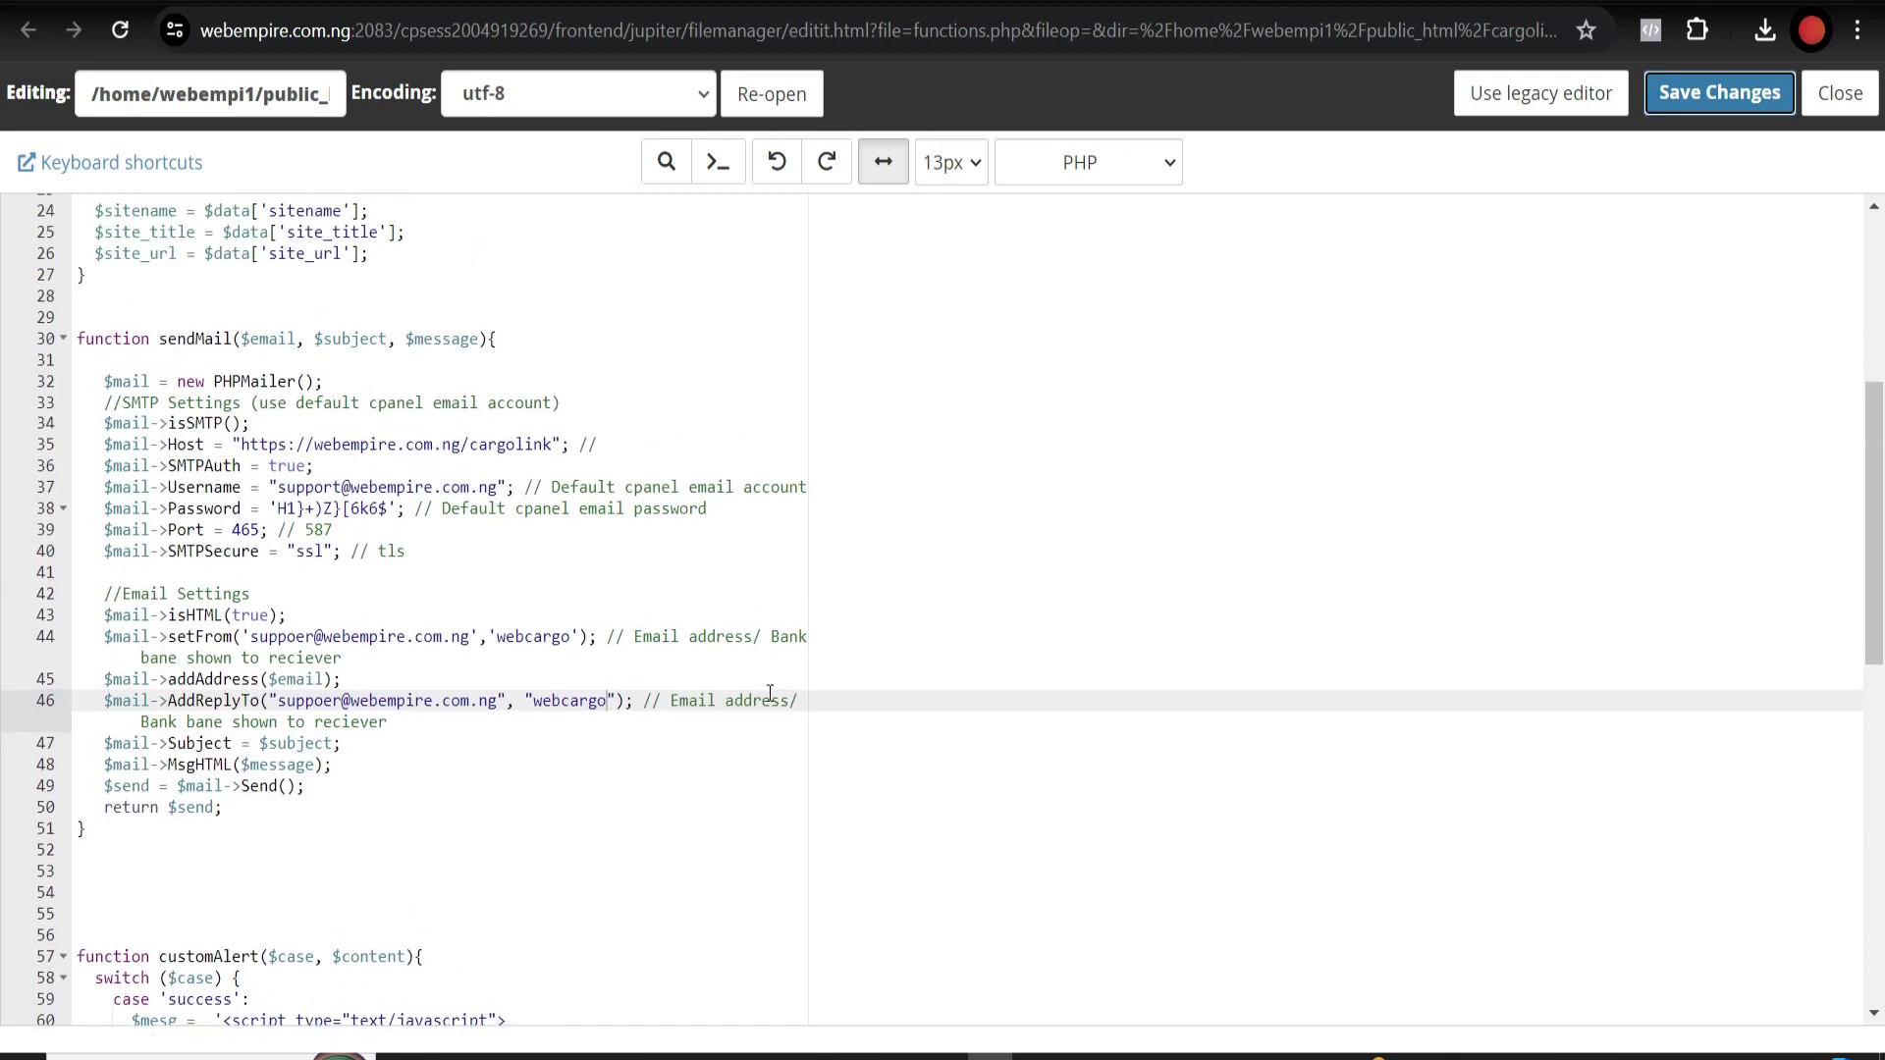
{"action": "scroll", "coordinate": [770, 693], "scroll_direction": "down", "scroll_amount": 1}
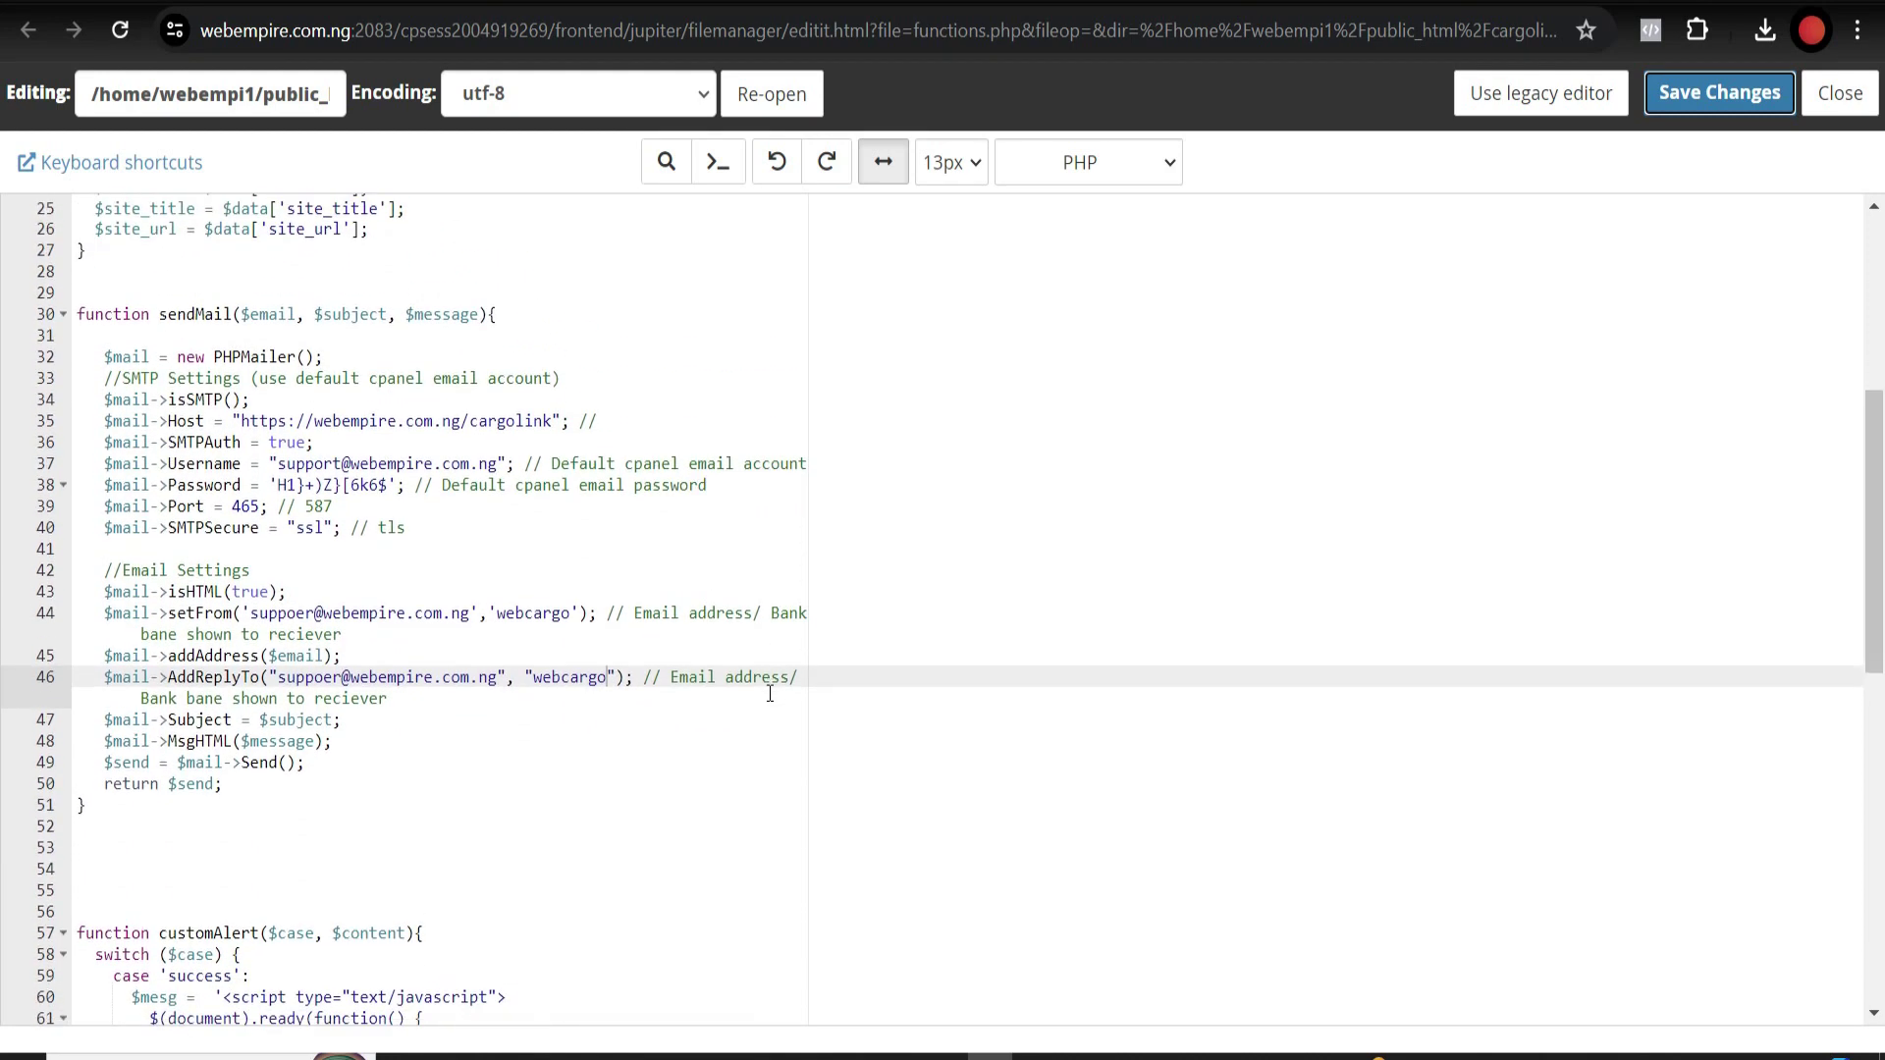
{"action": "key", "text": "ctrl+s"}
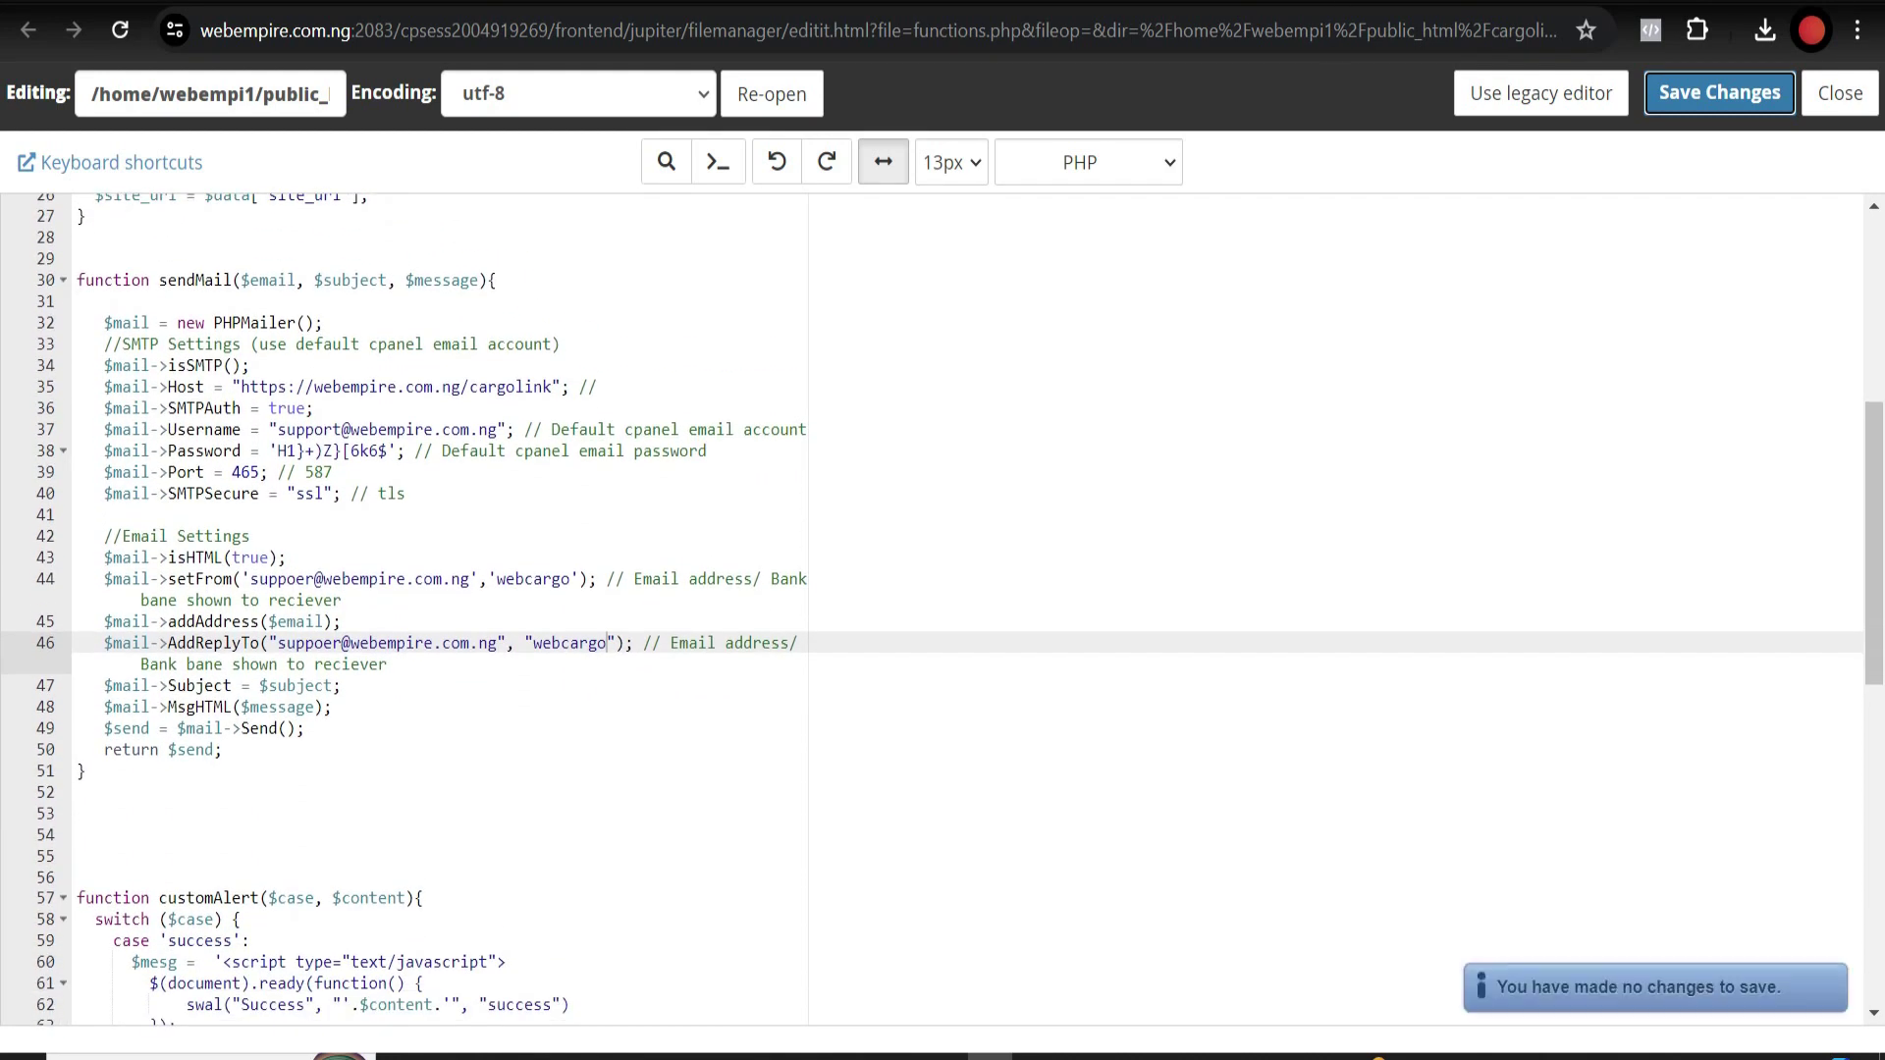
{"action": "key", "text": "ctrl+Tab"}
{"action": "scroll", "coordinate": [526, 660], "scroll_direction": "down", "scroll_amount": 5}
{"action": "scroll", "coordinate": [526, 659], "scroll_direction": "up", "scroll_amount": 5}
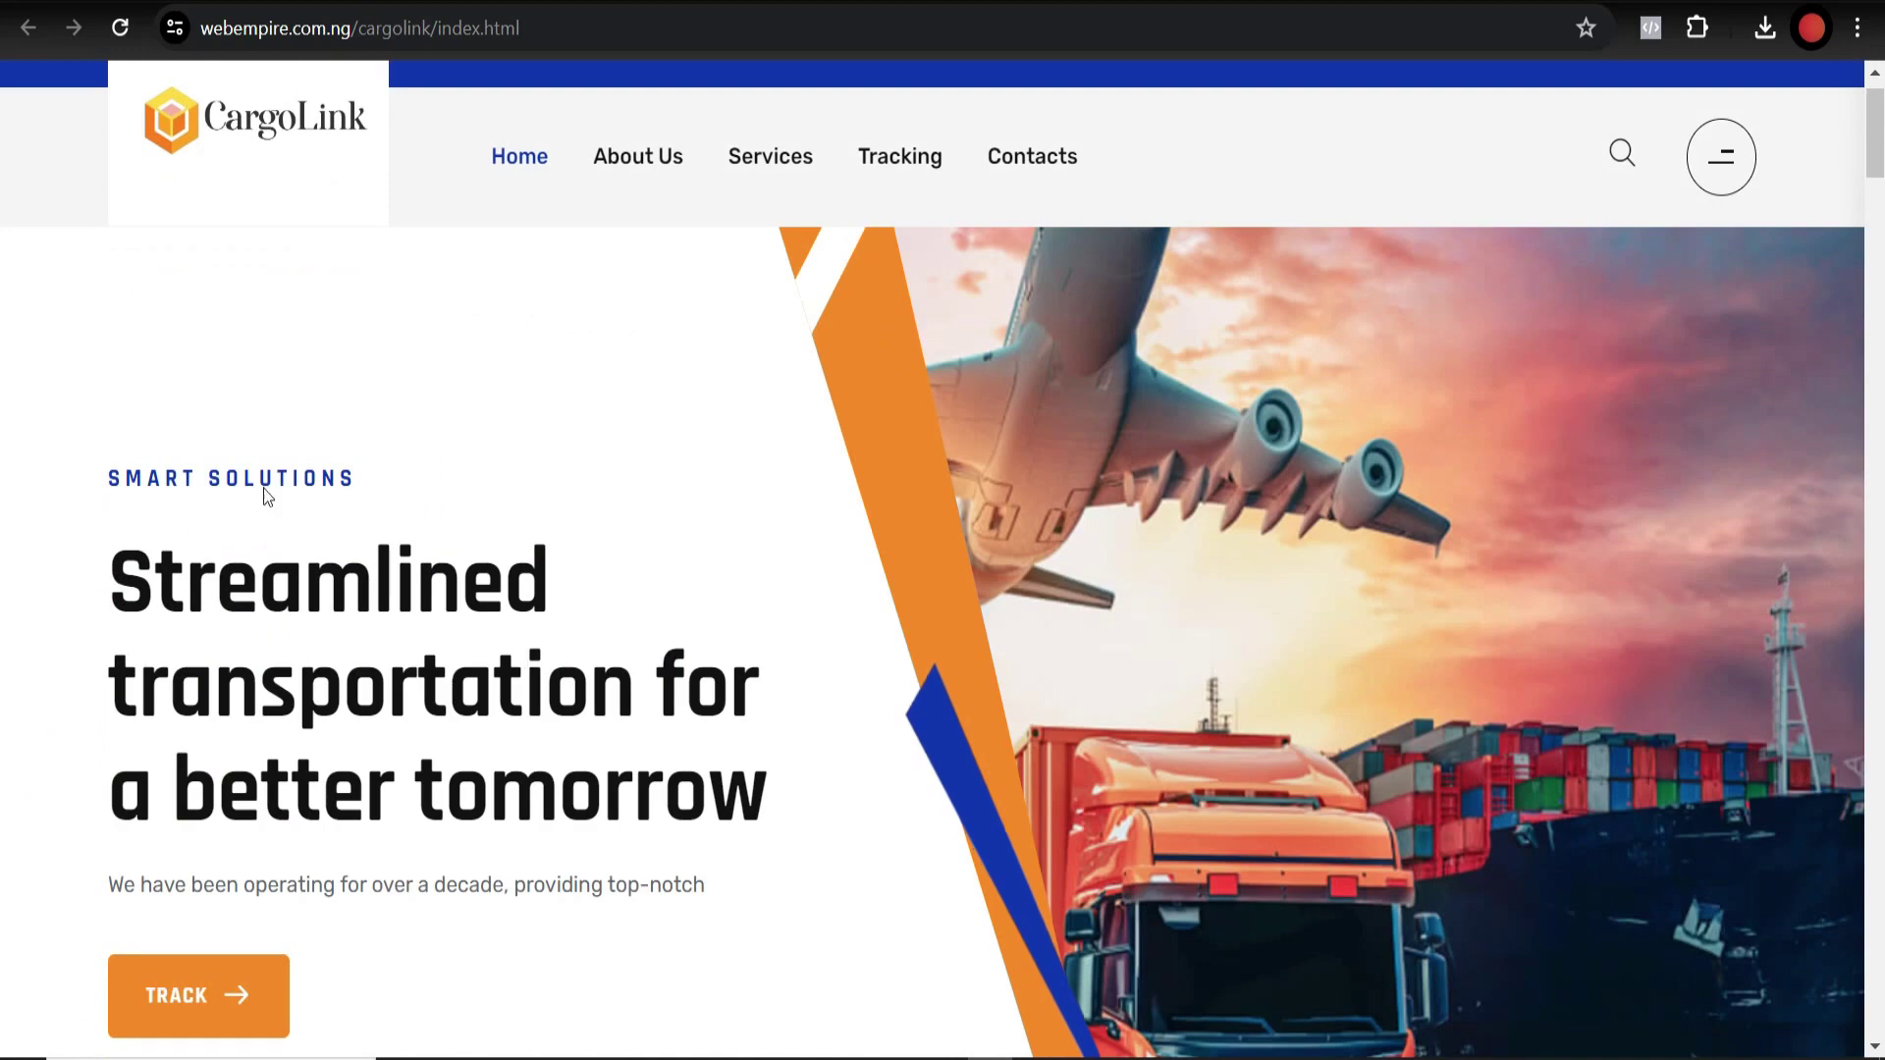
Leave the CargoLink homepage for the cPanel home tab and open File Manager.
{"action": "scroll", "coordinate": [453, 885], "scroll_direction": "down", "scroll_amount": 10}
{"action": "scroll", "coordinate": [453, 886], "scroll_direction": "up", "scroll_amount": 10}
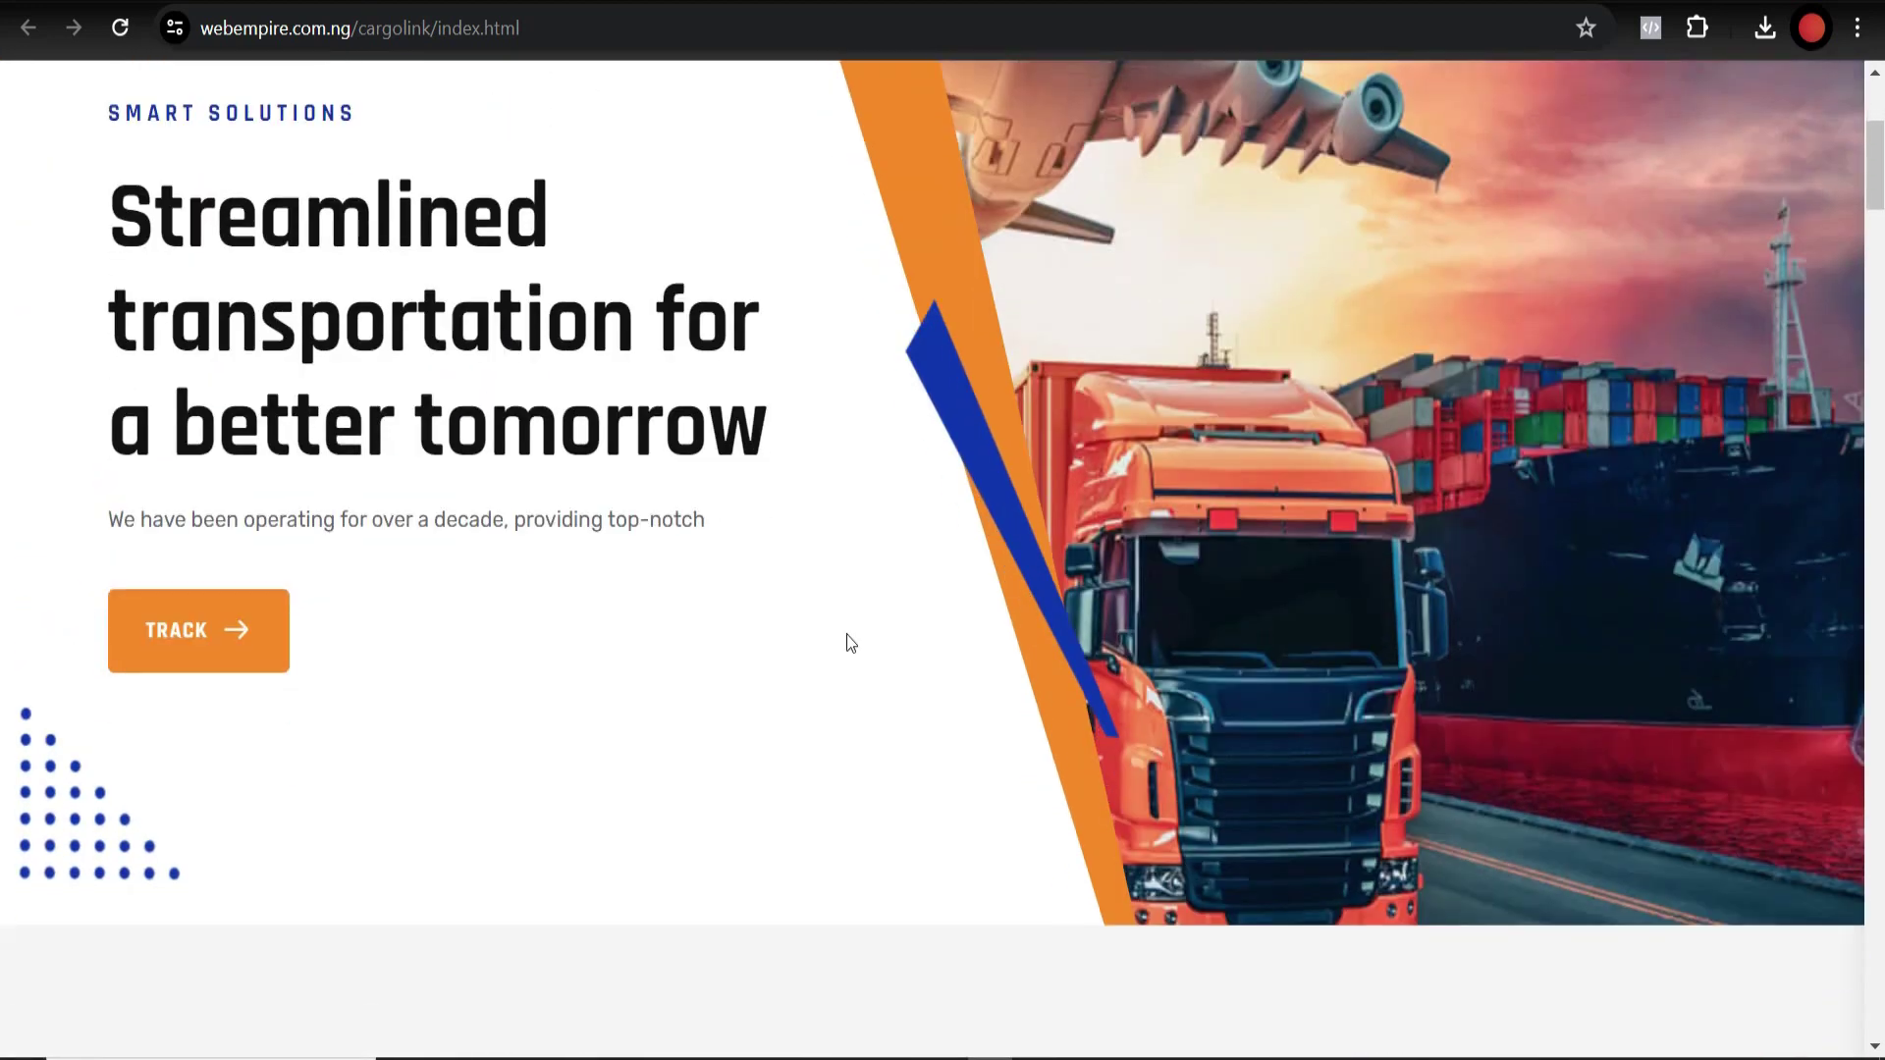
{"action": "scroll", "coordinate": [850, 643], "scroll_direction": "up", "scroll_amount": 4}
{"action": "key", "text": "ctrl+Tab"}
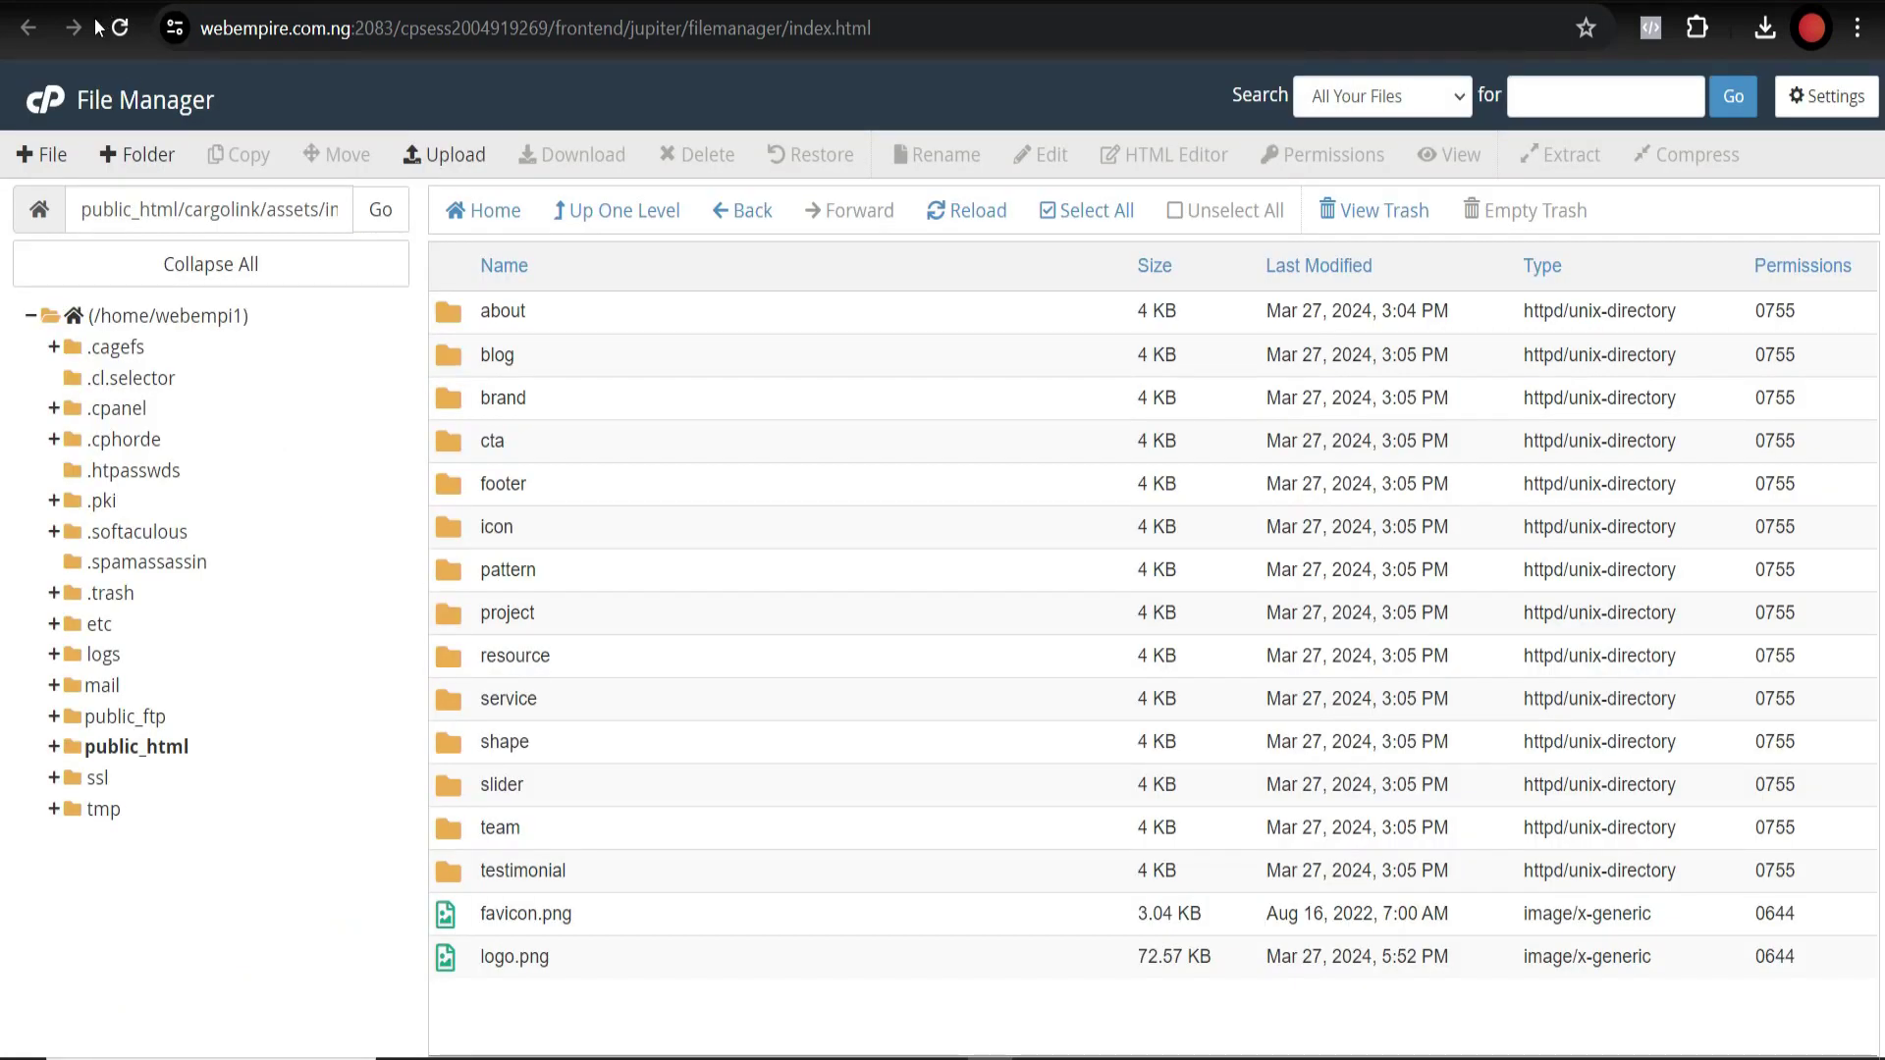
{"action": "key", "text": "ctrl+Tab"}
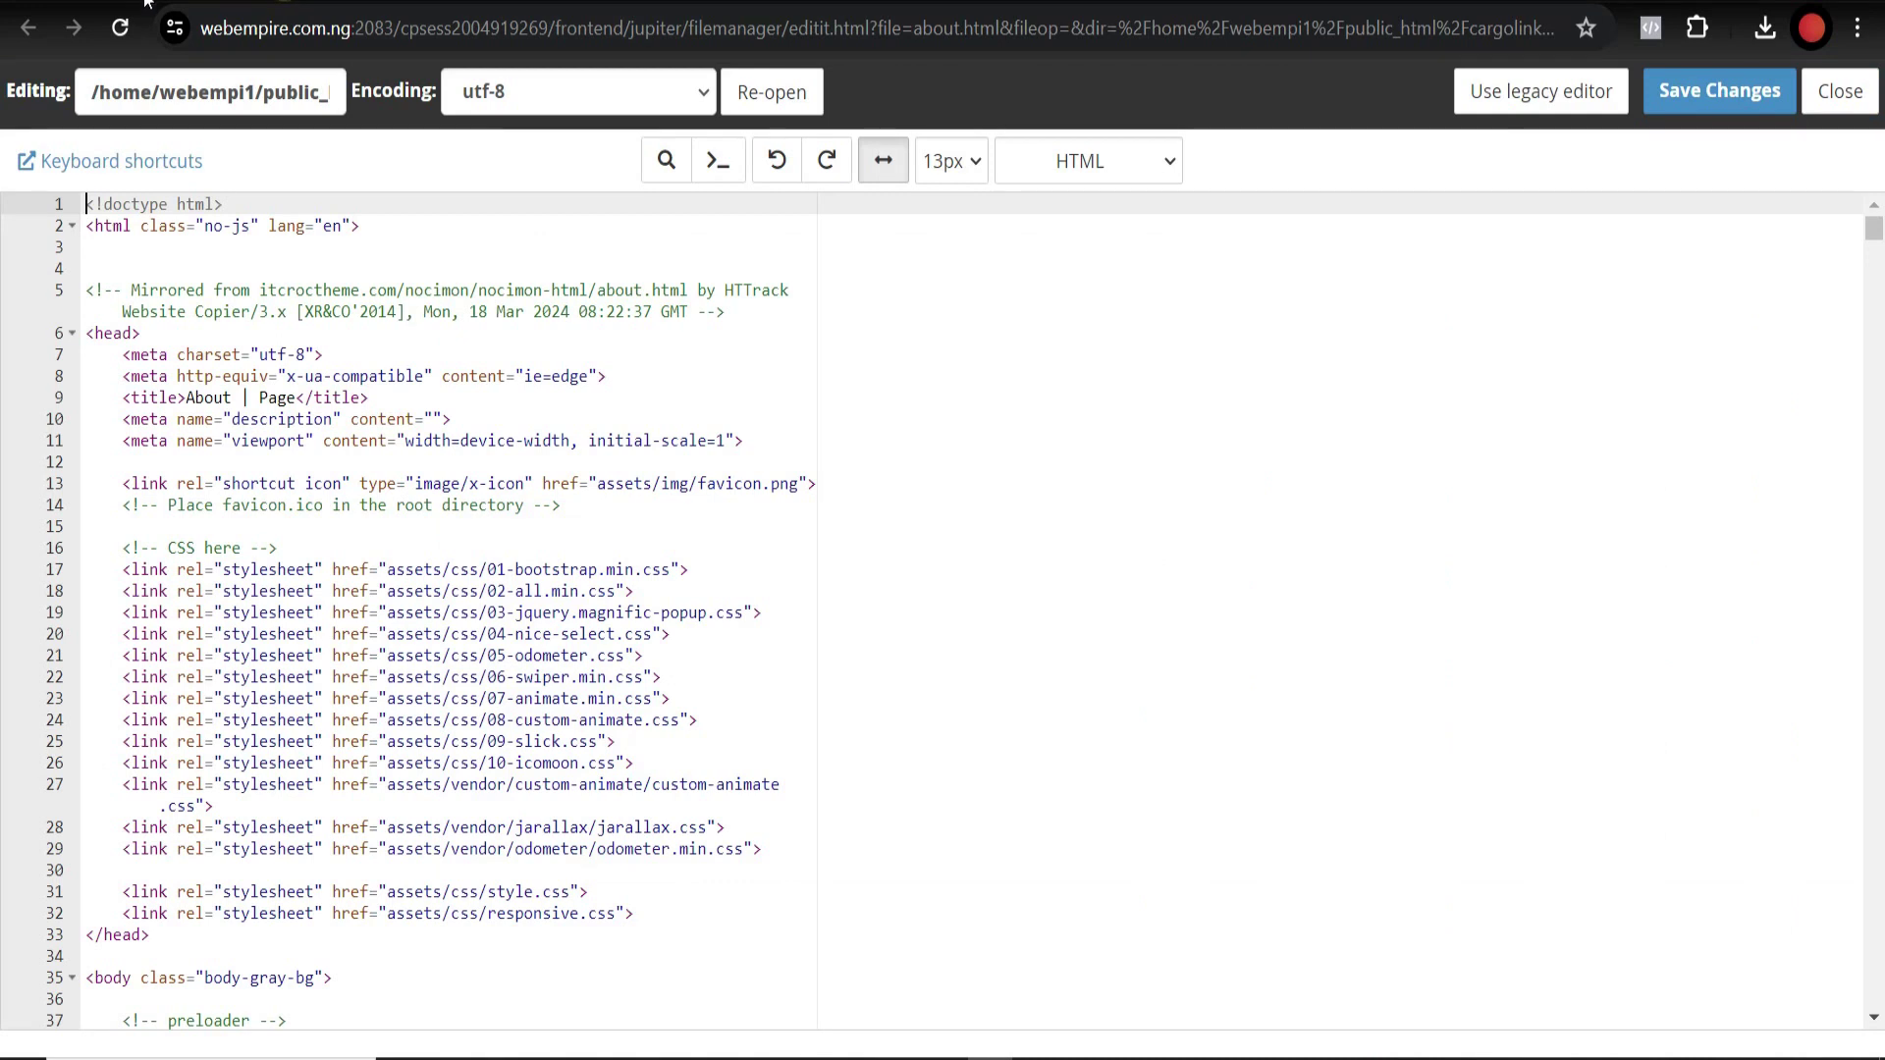
{"action": "key", "text": "ctrl+Tab"}
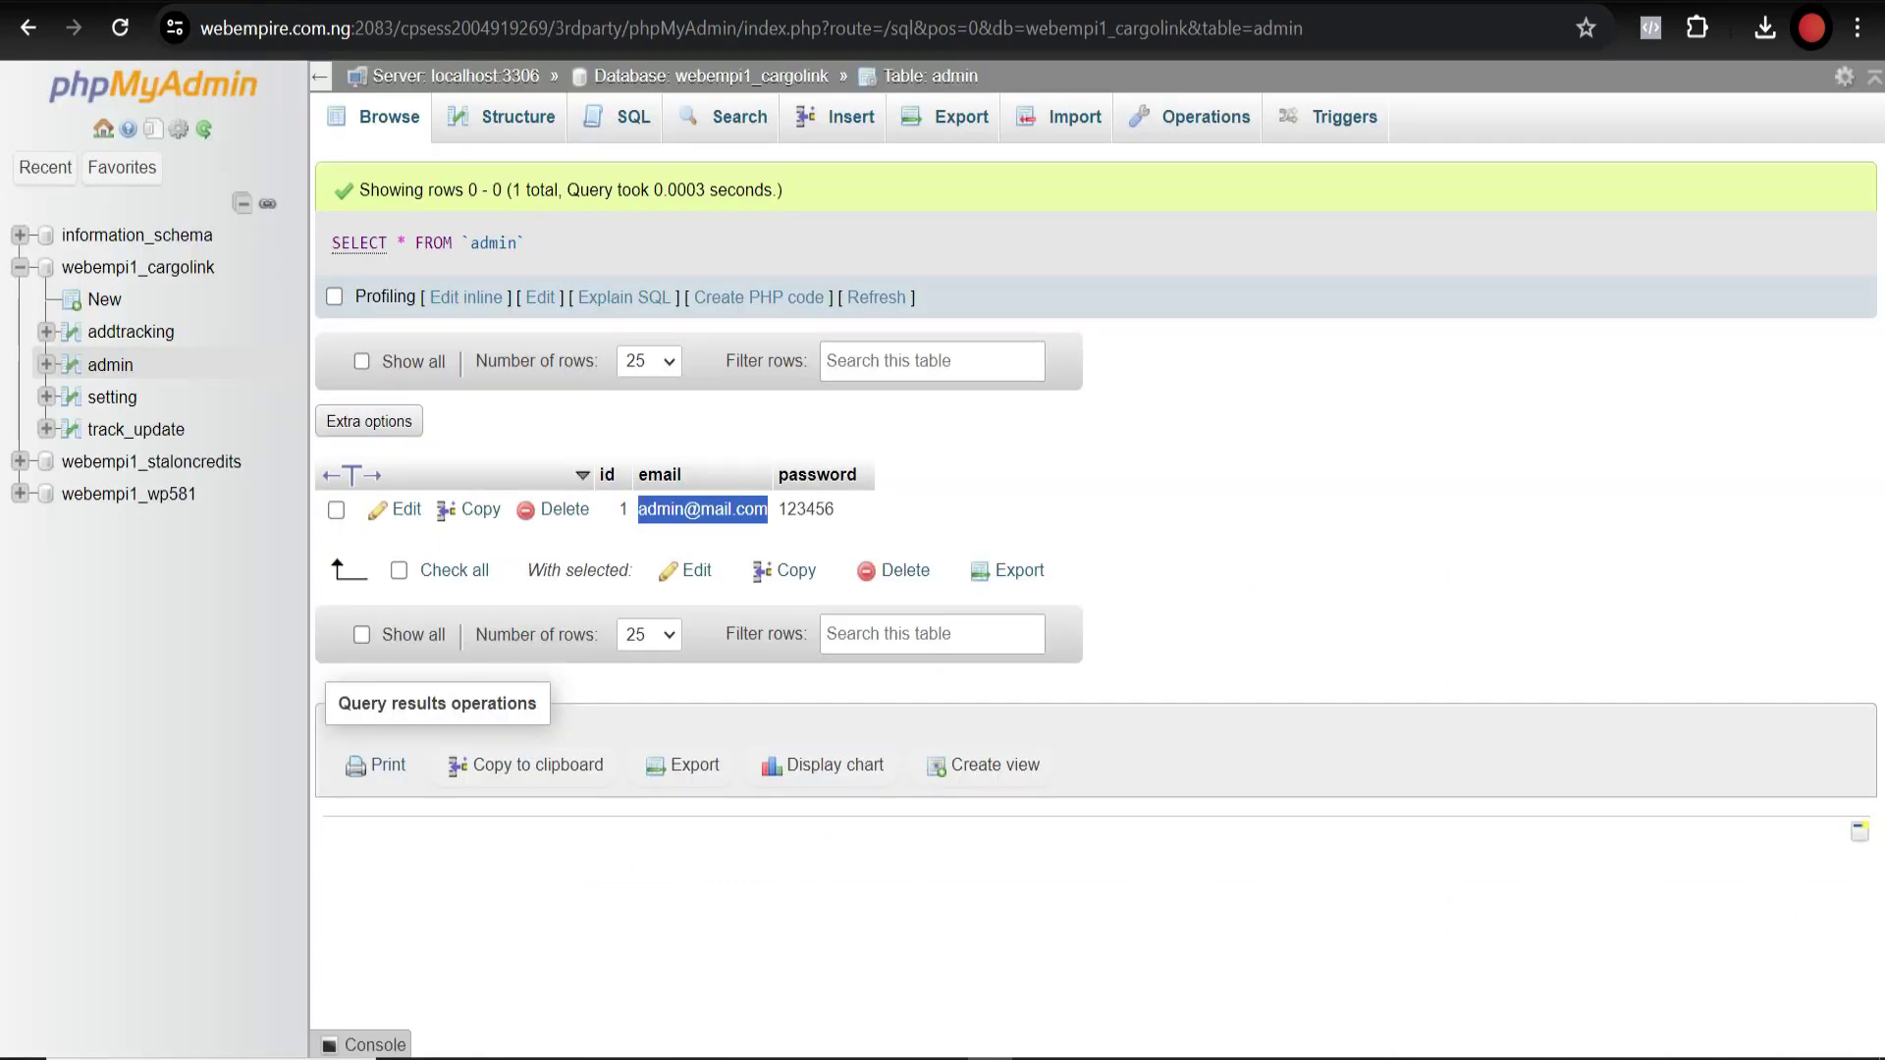
{"action": "key", "text": "ctrl+Tab"}
{"action": "left_click", "coordinate": [494, 840]}
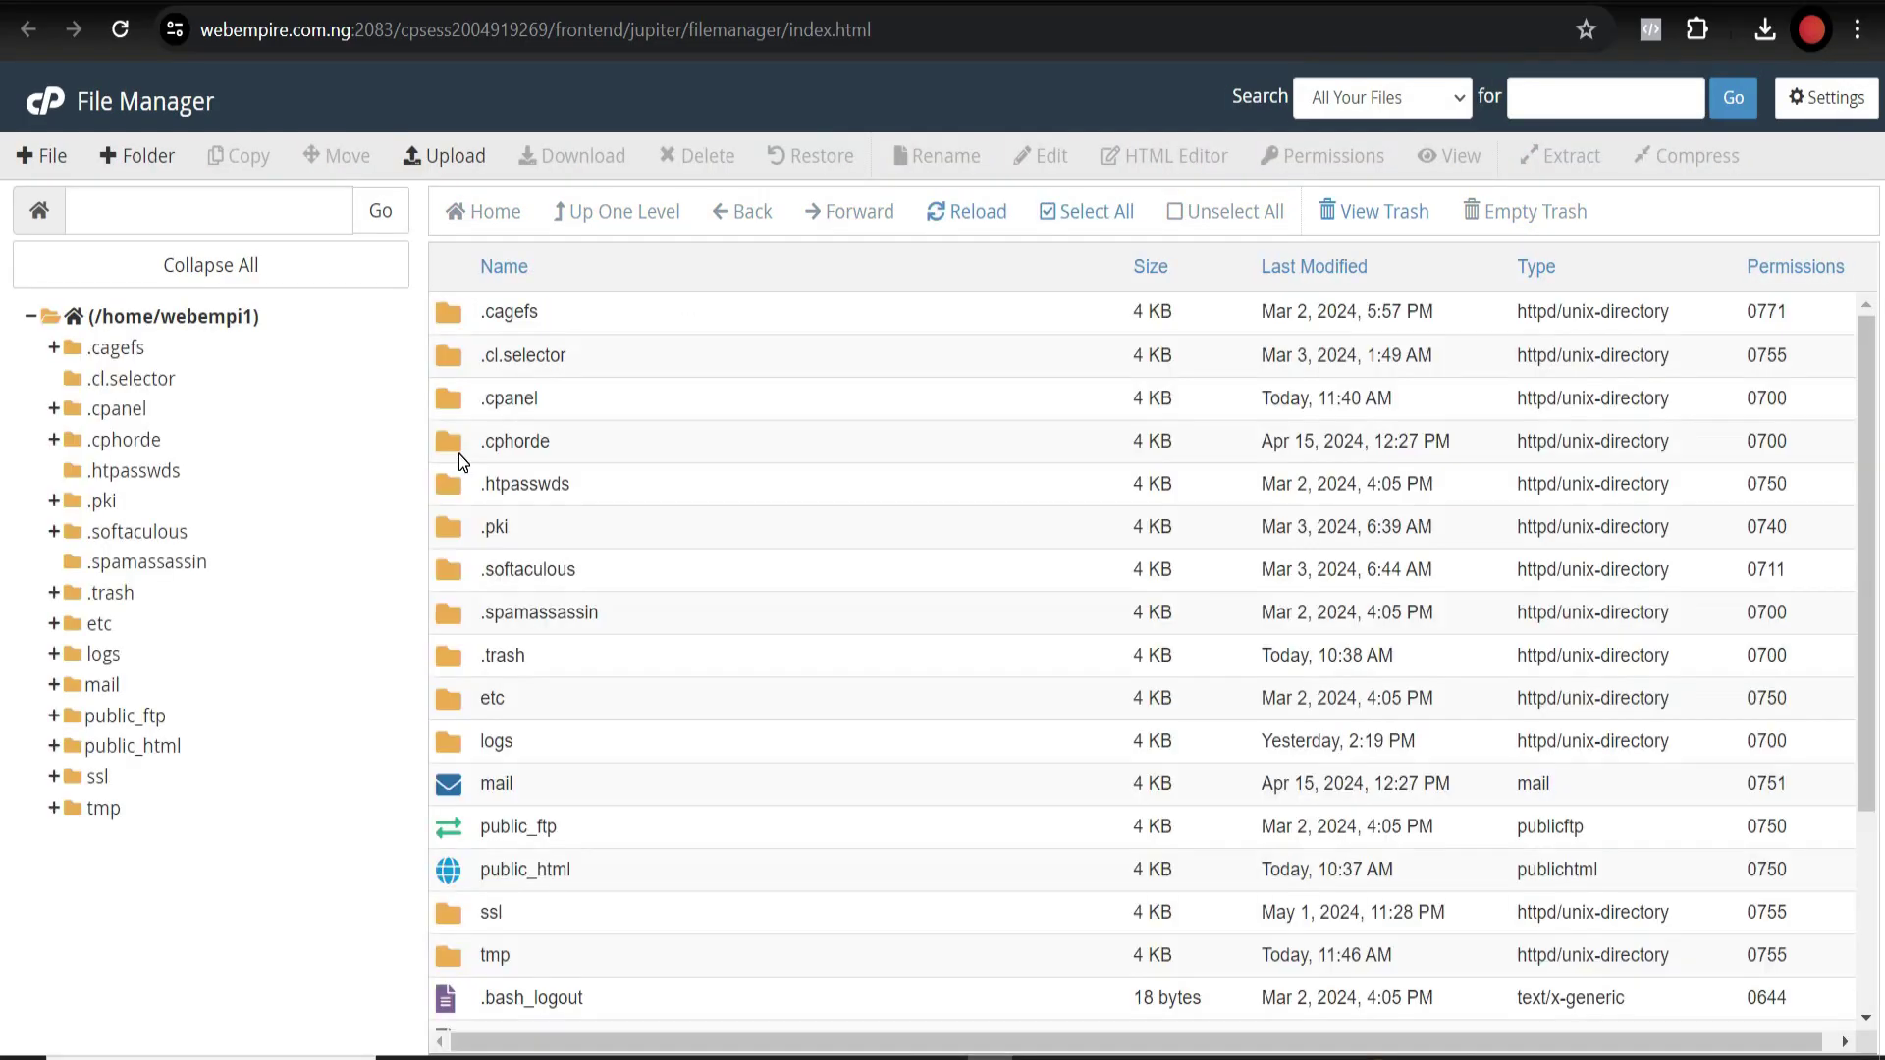
Browse to public_html/cargolink and open index.html in the code editor.
{"action": "double_click", "coordinate": [448, 875]}
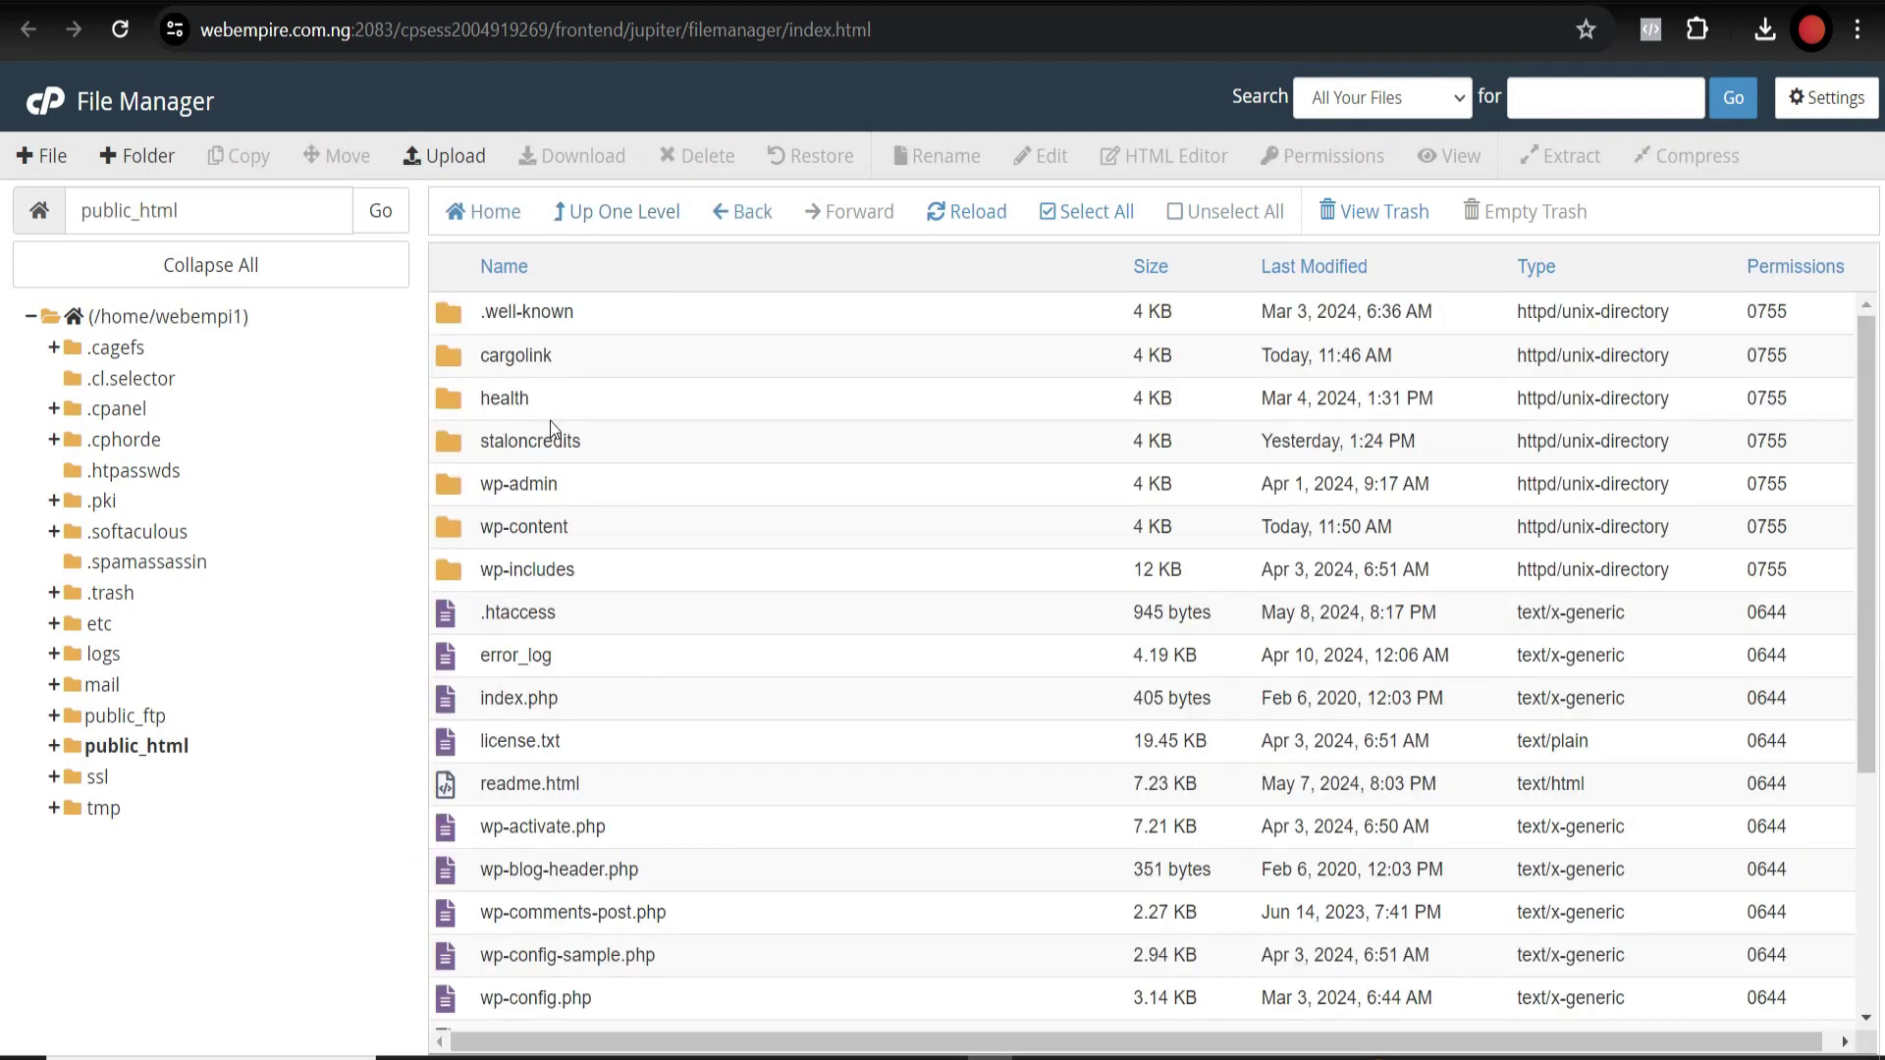
{"action": "double_click", "coordinate": [452, 358]}
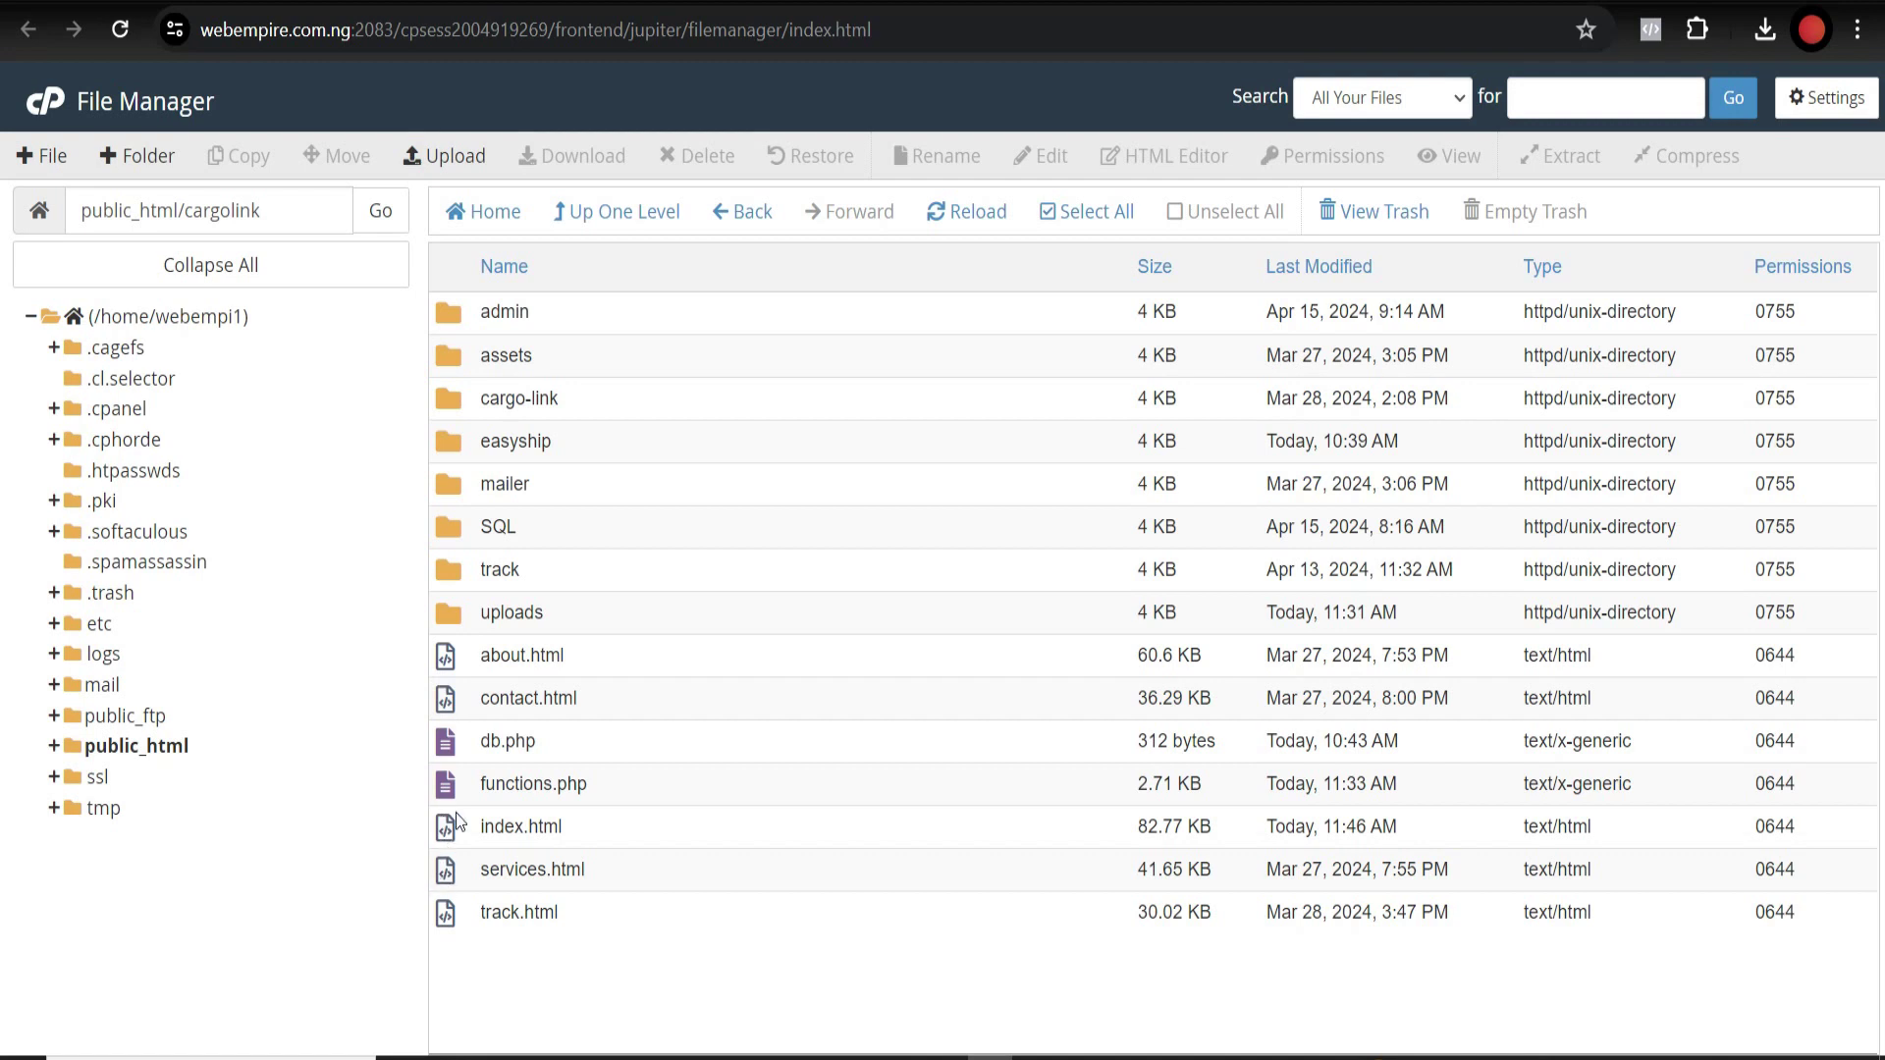
{"action": "right_click", "coordinate": [447, 670]}
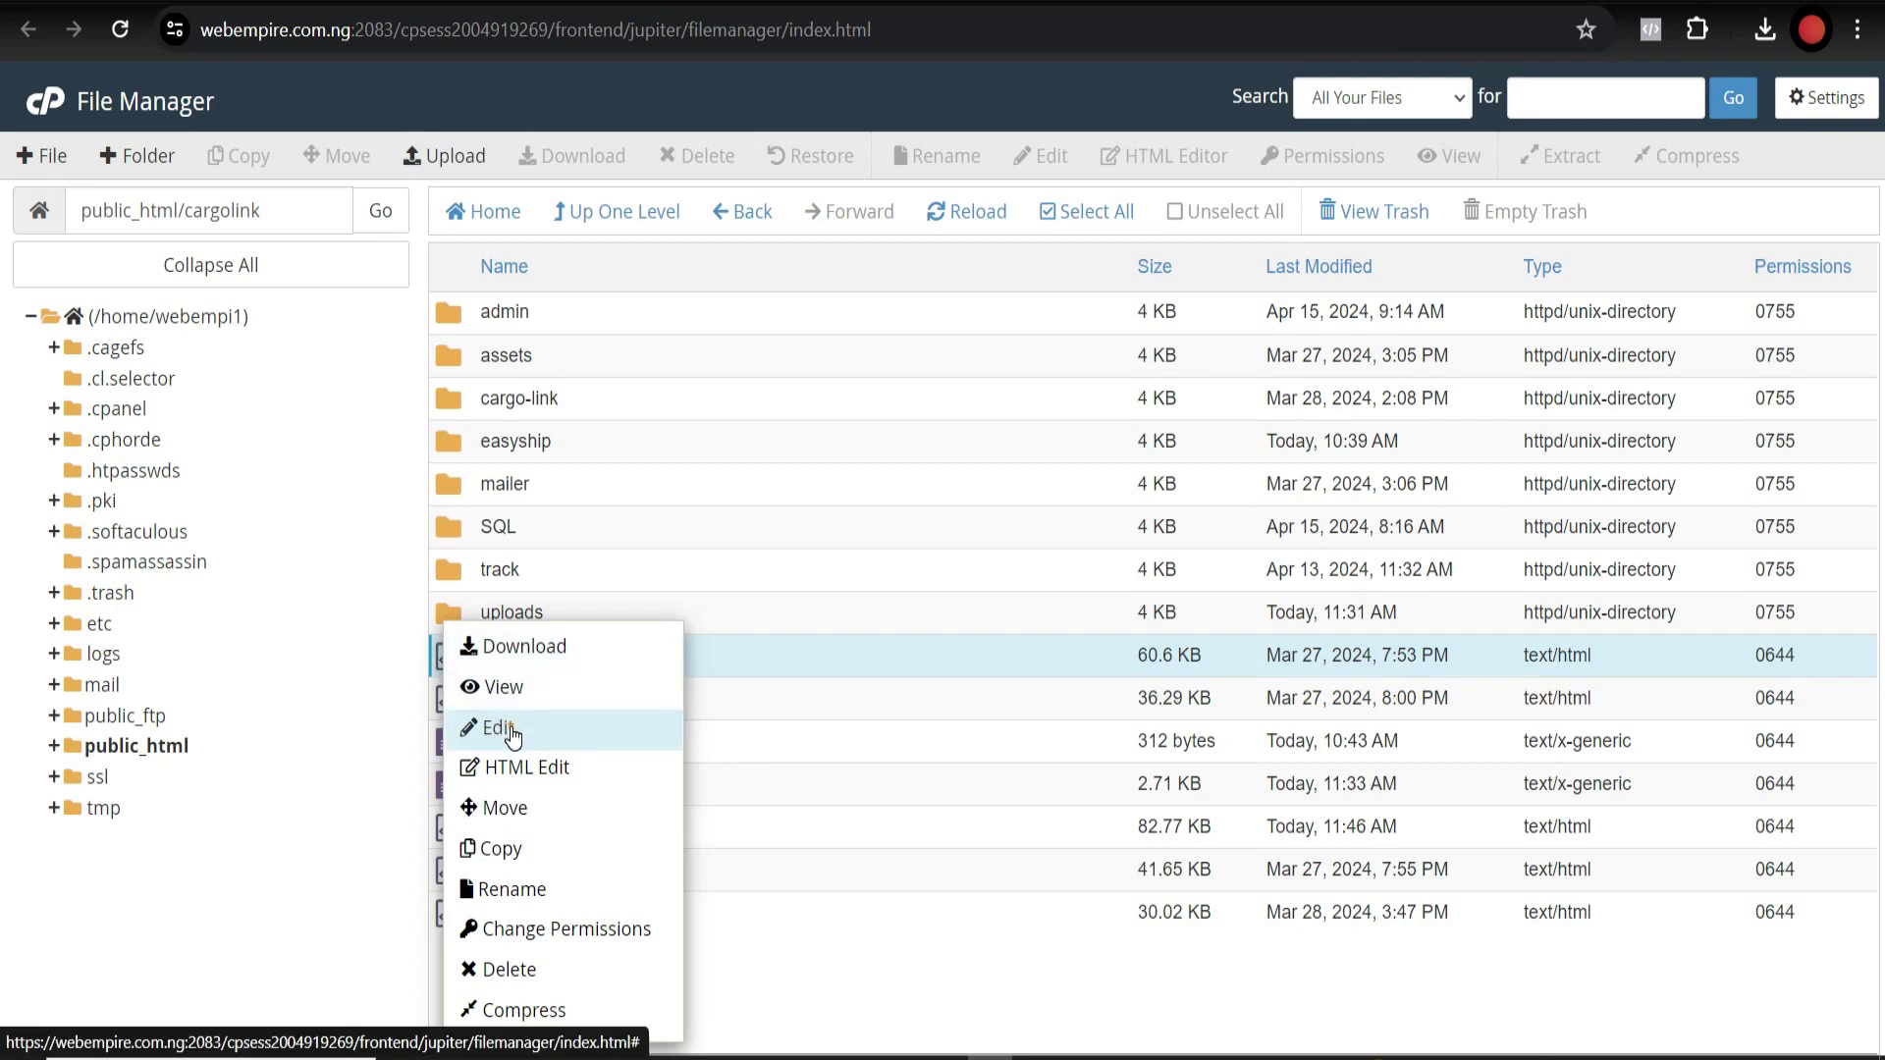
{"action": "left_click", "coordinate": [512, 731]}
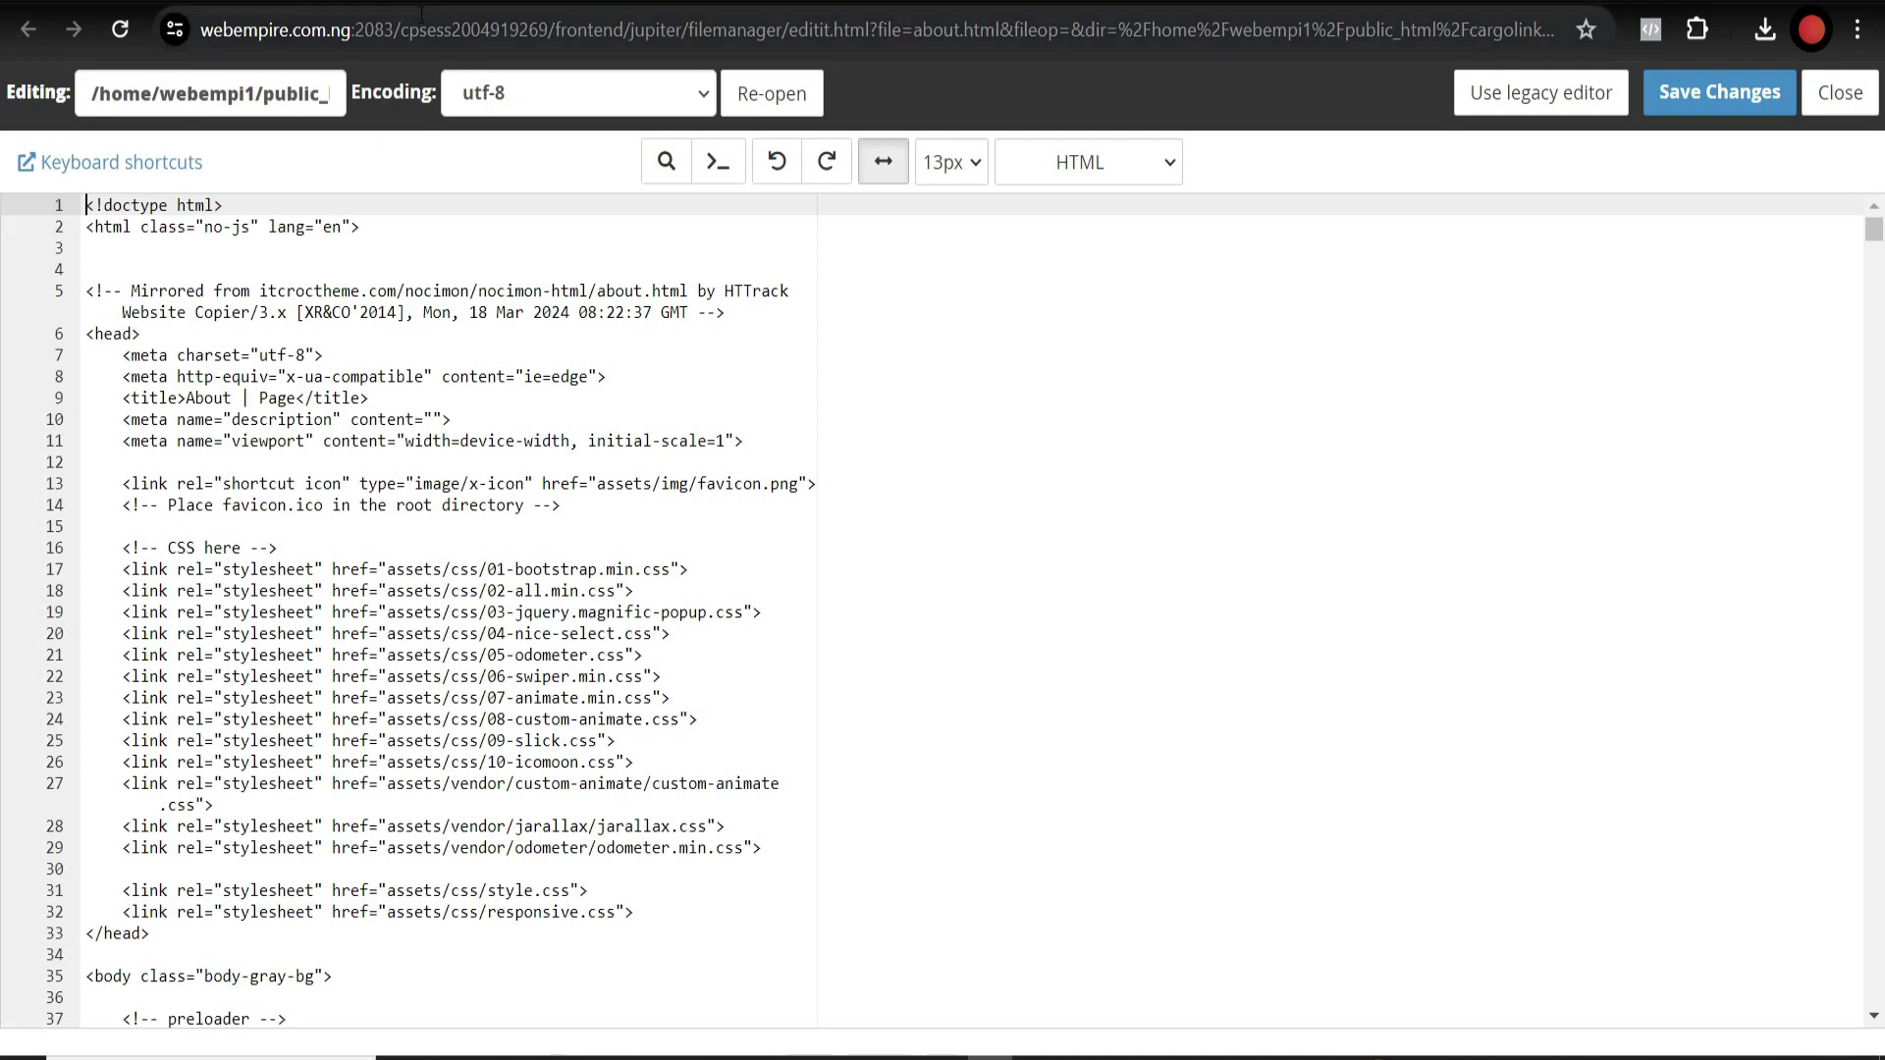
{"action": "key", "text": "ctrl+w"}
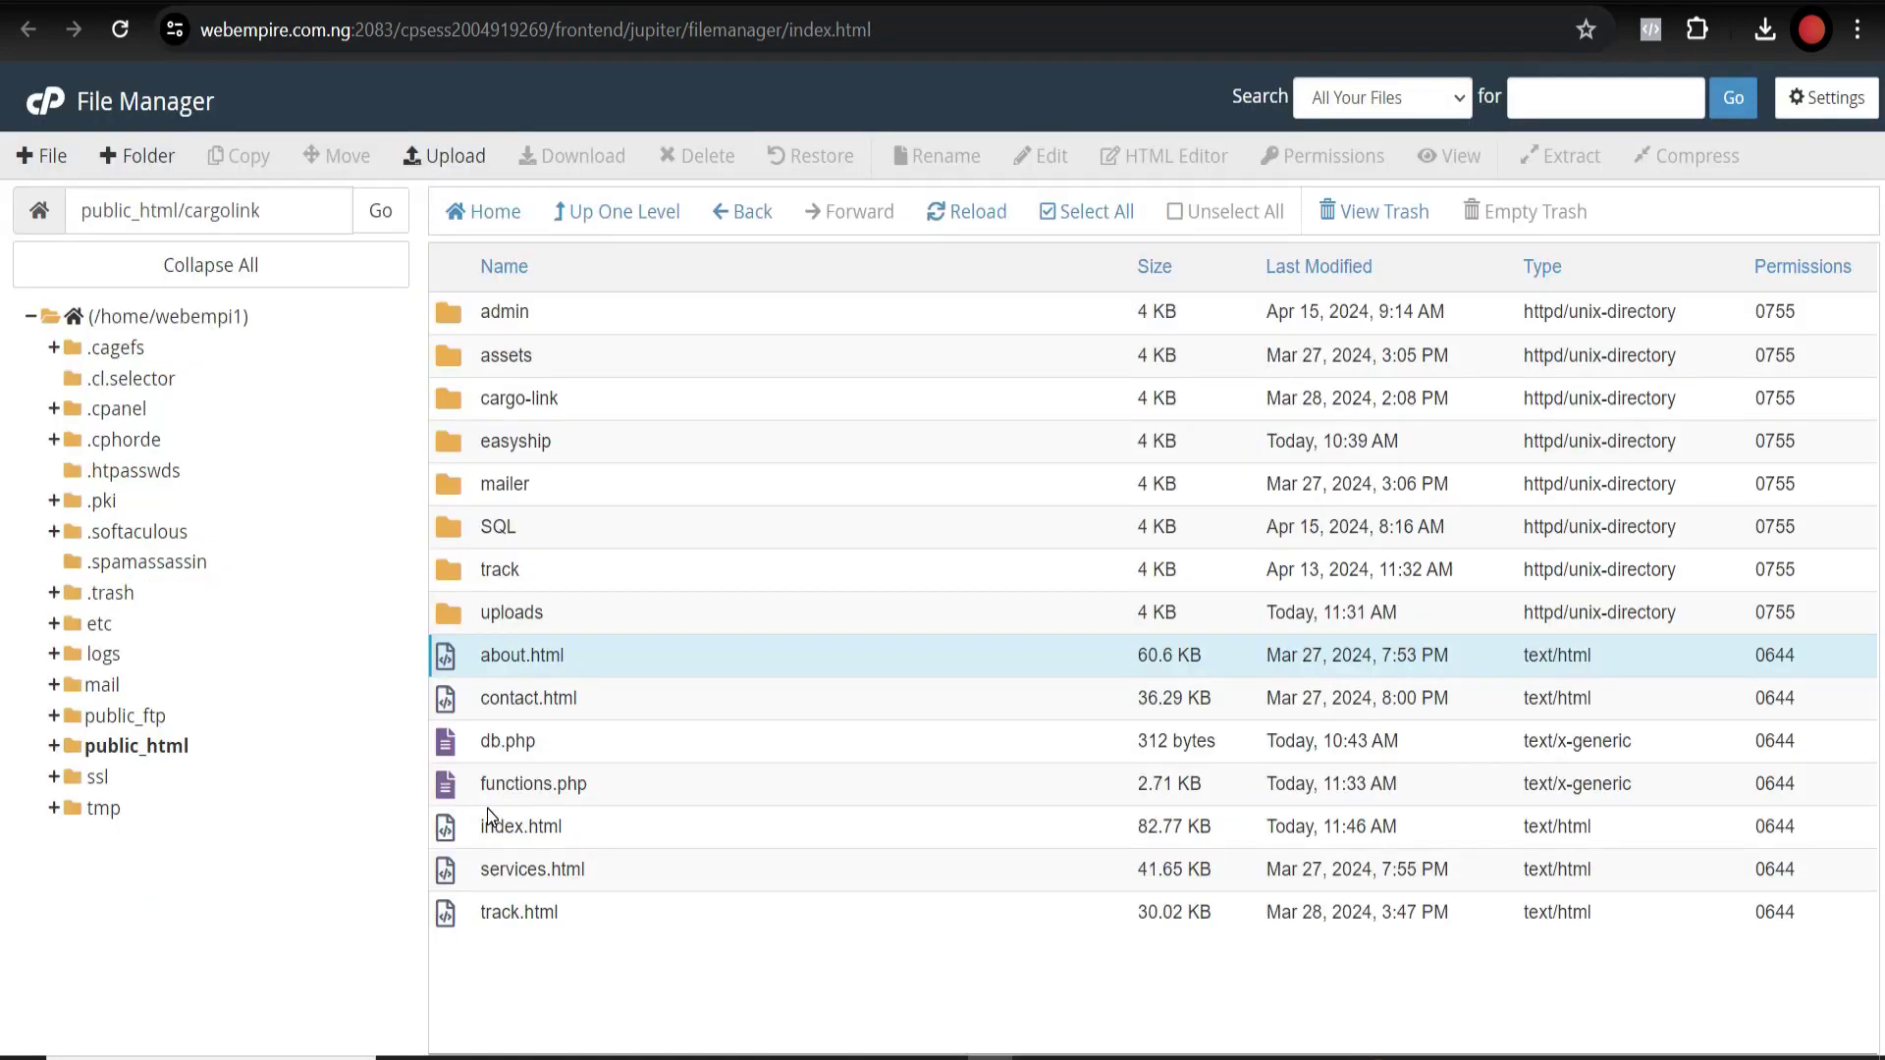
{"action": "right_click", "coordinate": [442, 838]}
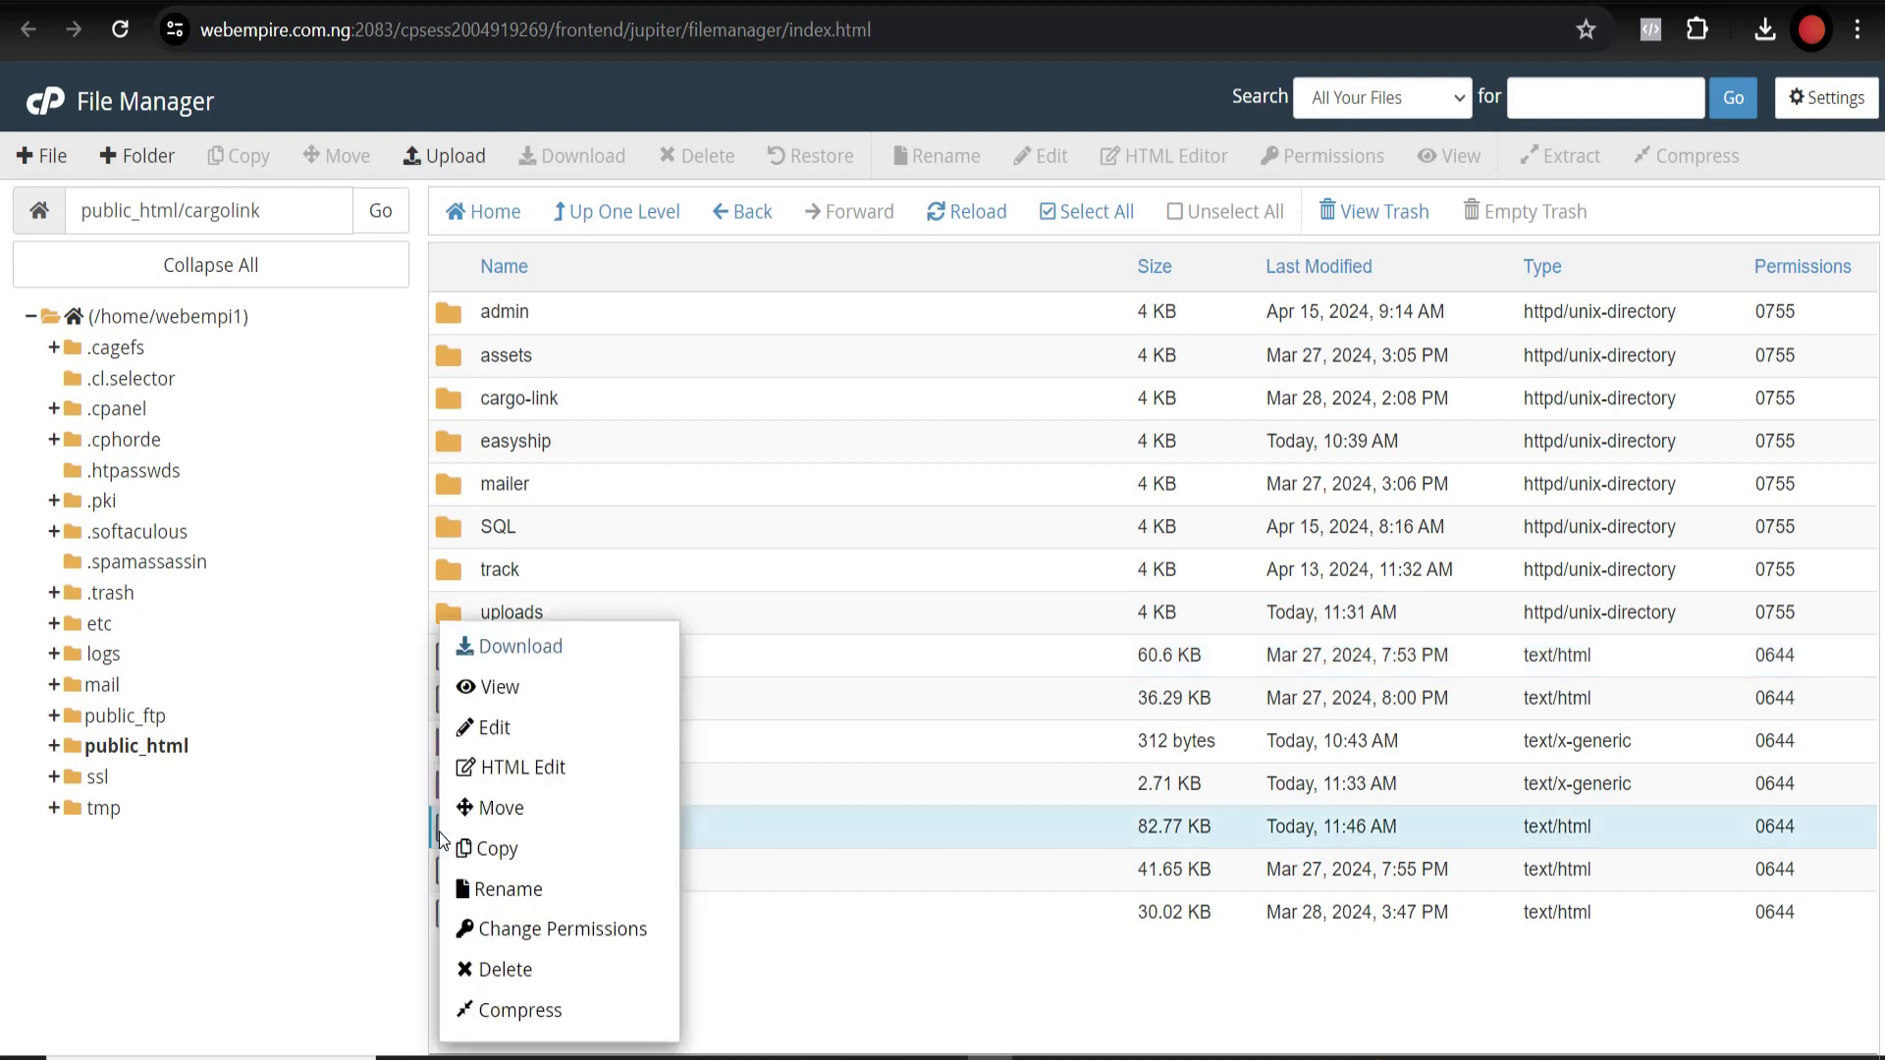
{"action": "left_click", "coordinate": [499, 738]}
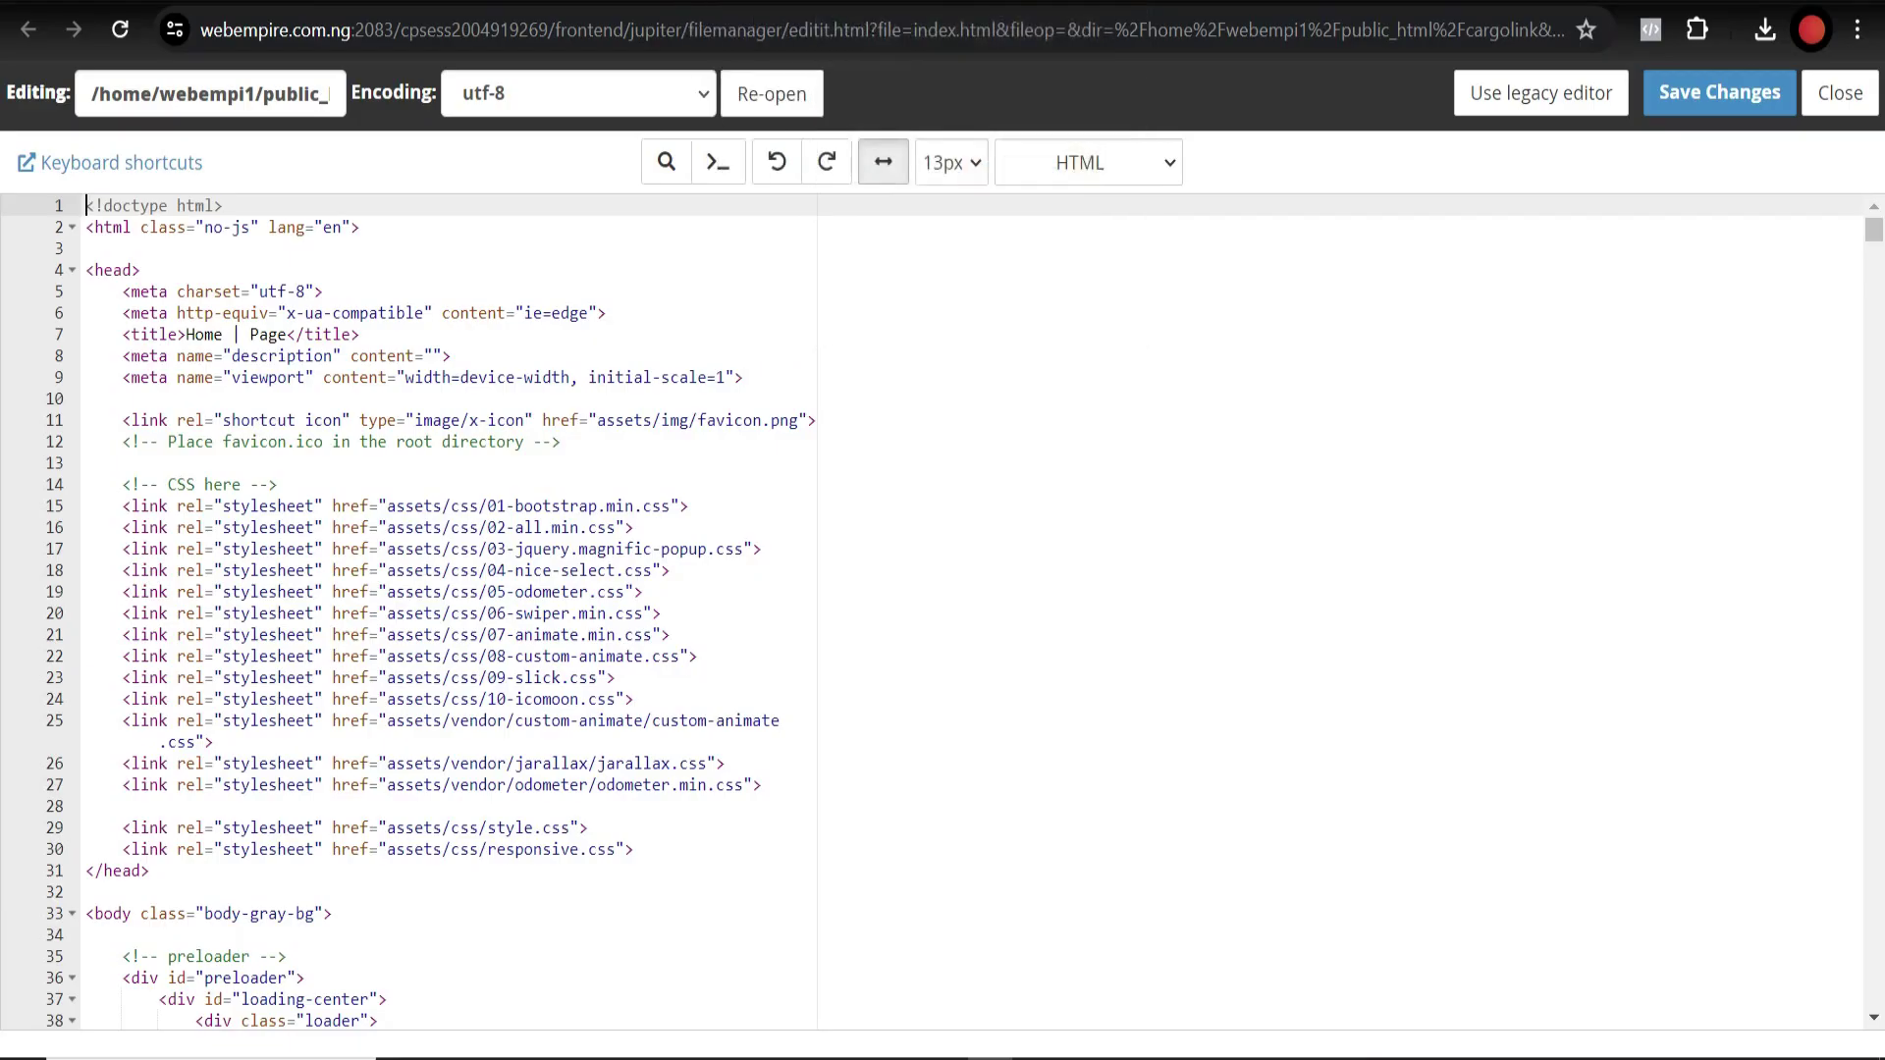
Select and inspect the SMART SOLUTIONS subtitle in the live CargoLink hero section.
{"action": "key", "text": "ctrl+Tab"}
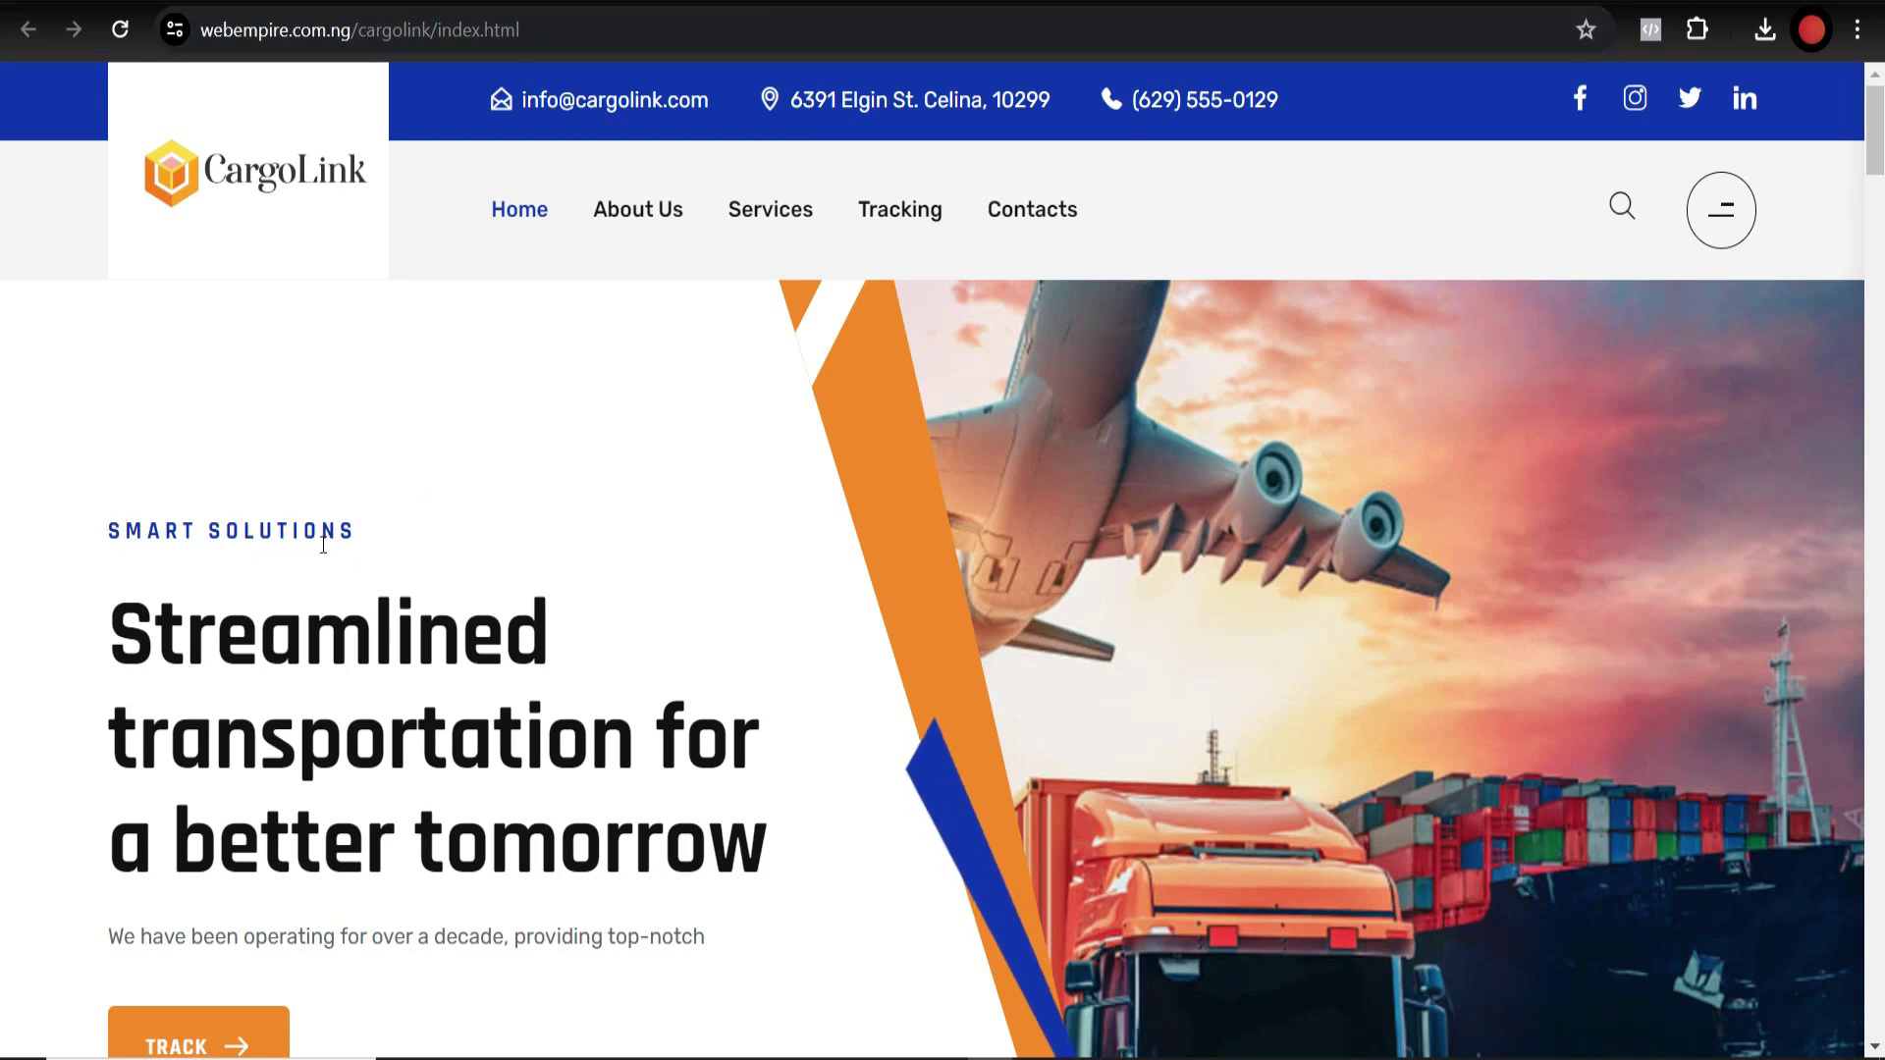
{"action": "left_click_drag", "start_coordinate": [360, 526], "coordinate": [92, 540]}
{"action": "key", "text": "ctrl+c"}
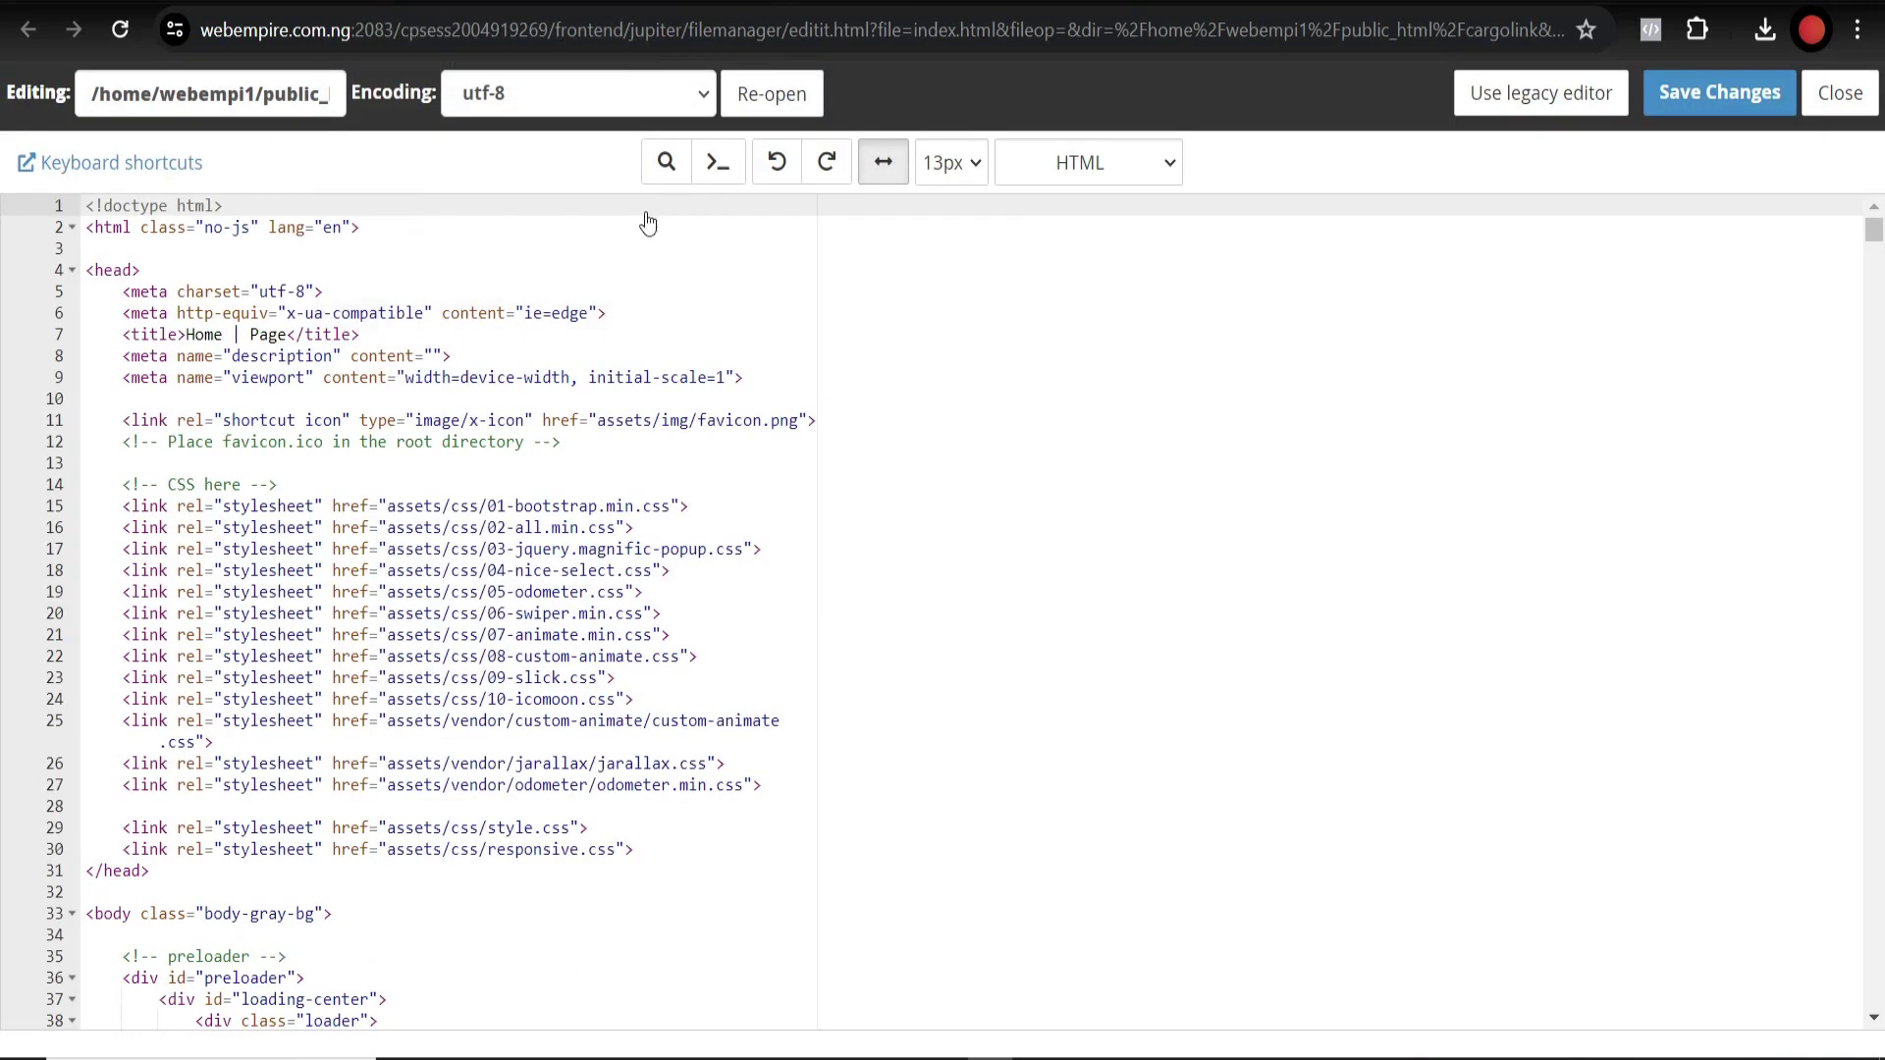
{"action": "scroll", "coordinate": [1030, 629], "scroll_direction": "down", "scroll_amount": 3}
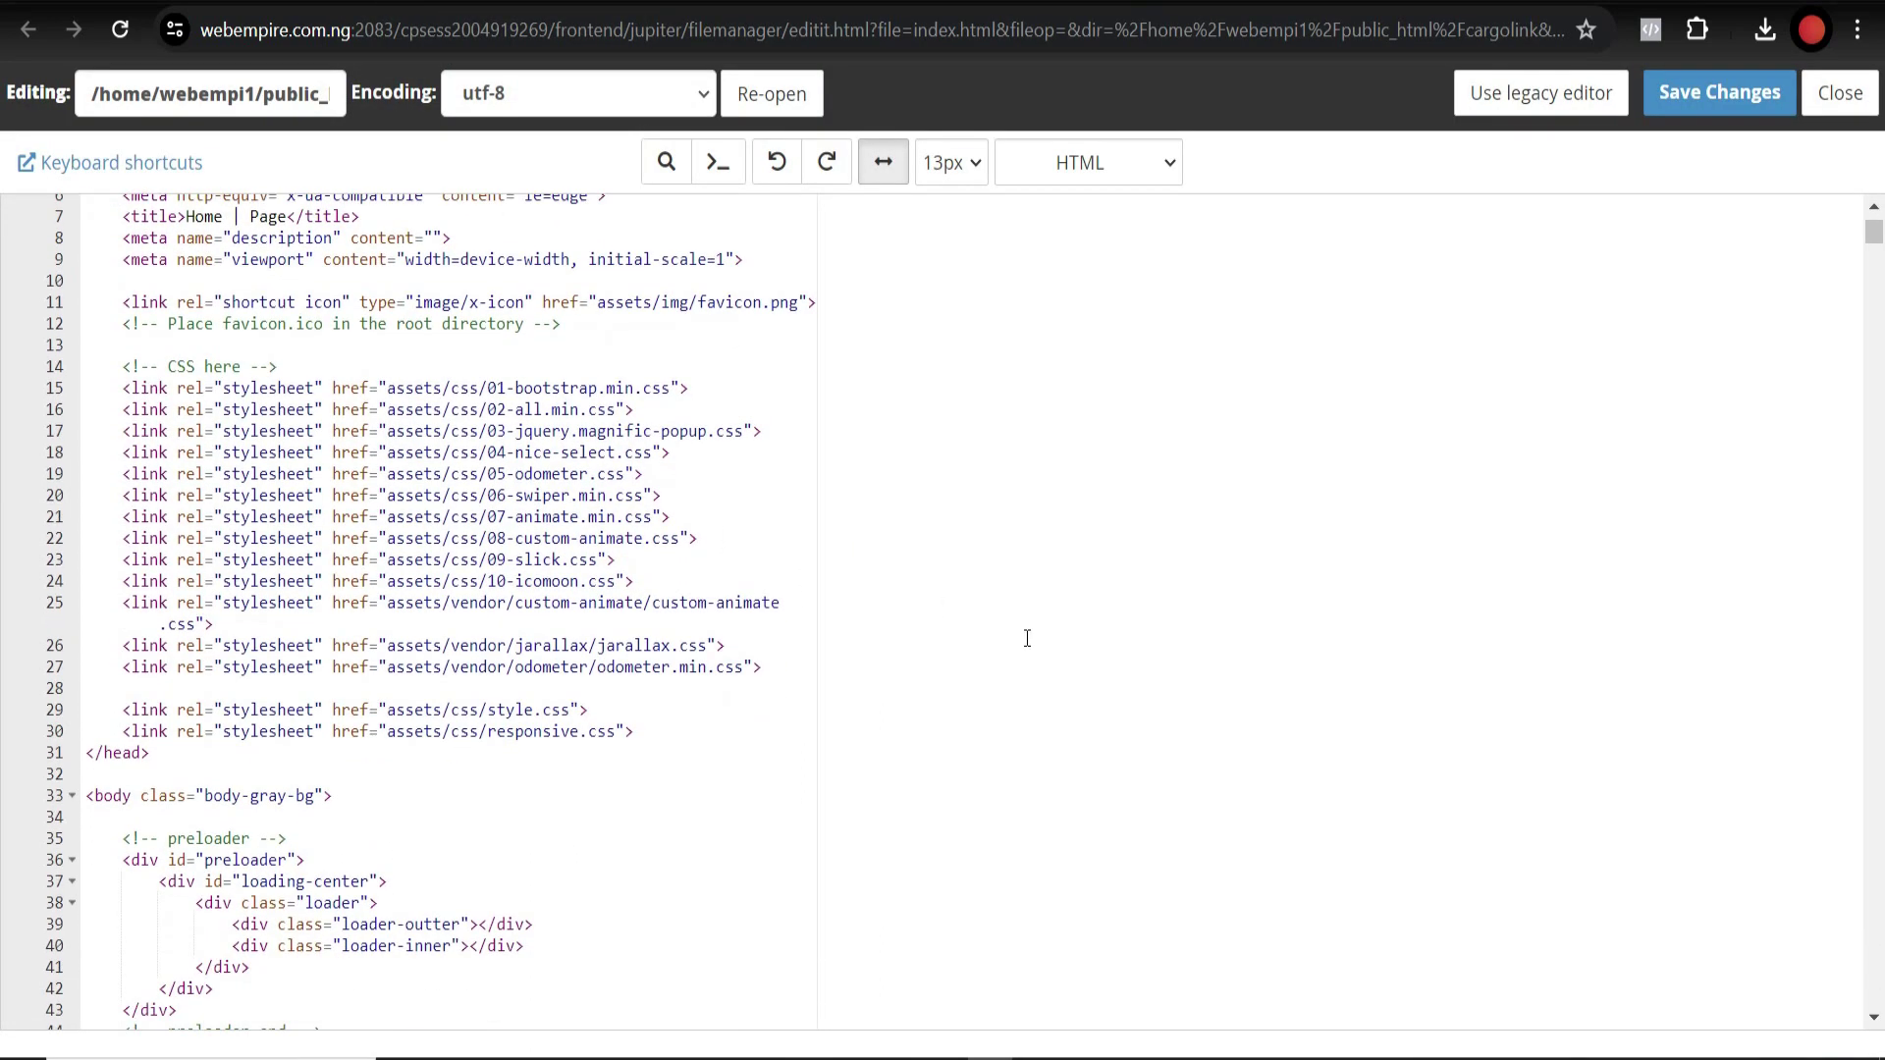
{"action": "scroll", "coordinate": [1027, 638], "scroll_direction": "down", "scroll_amount": 5}
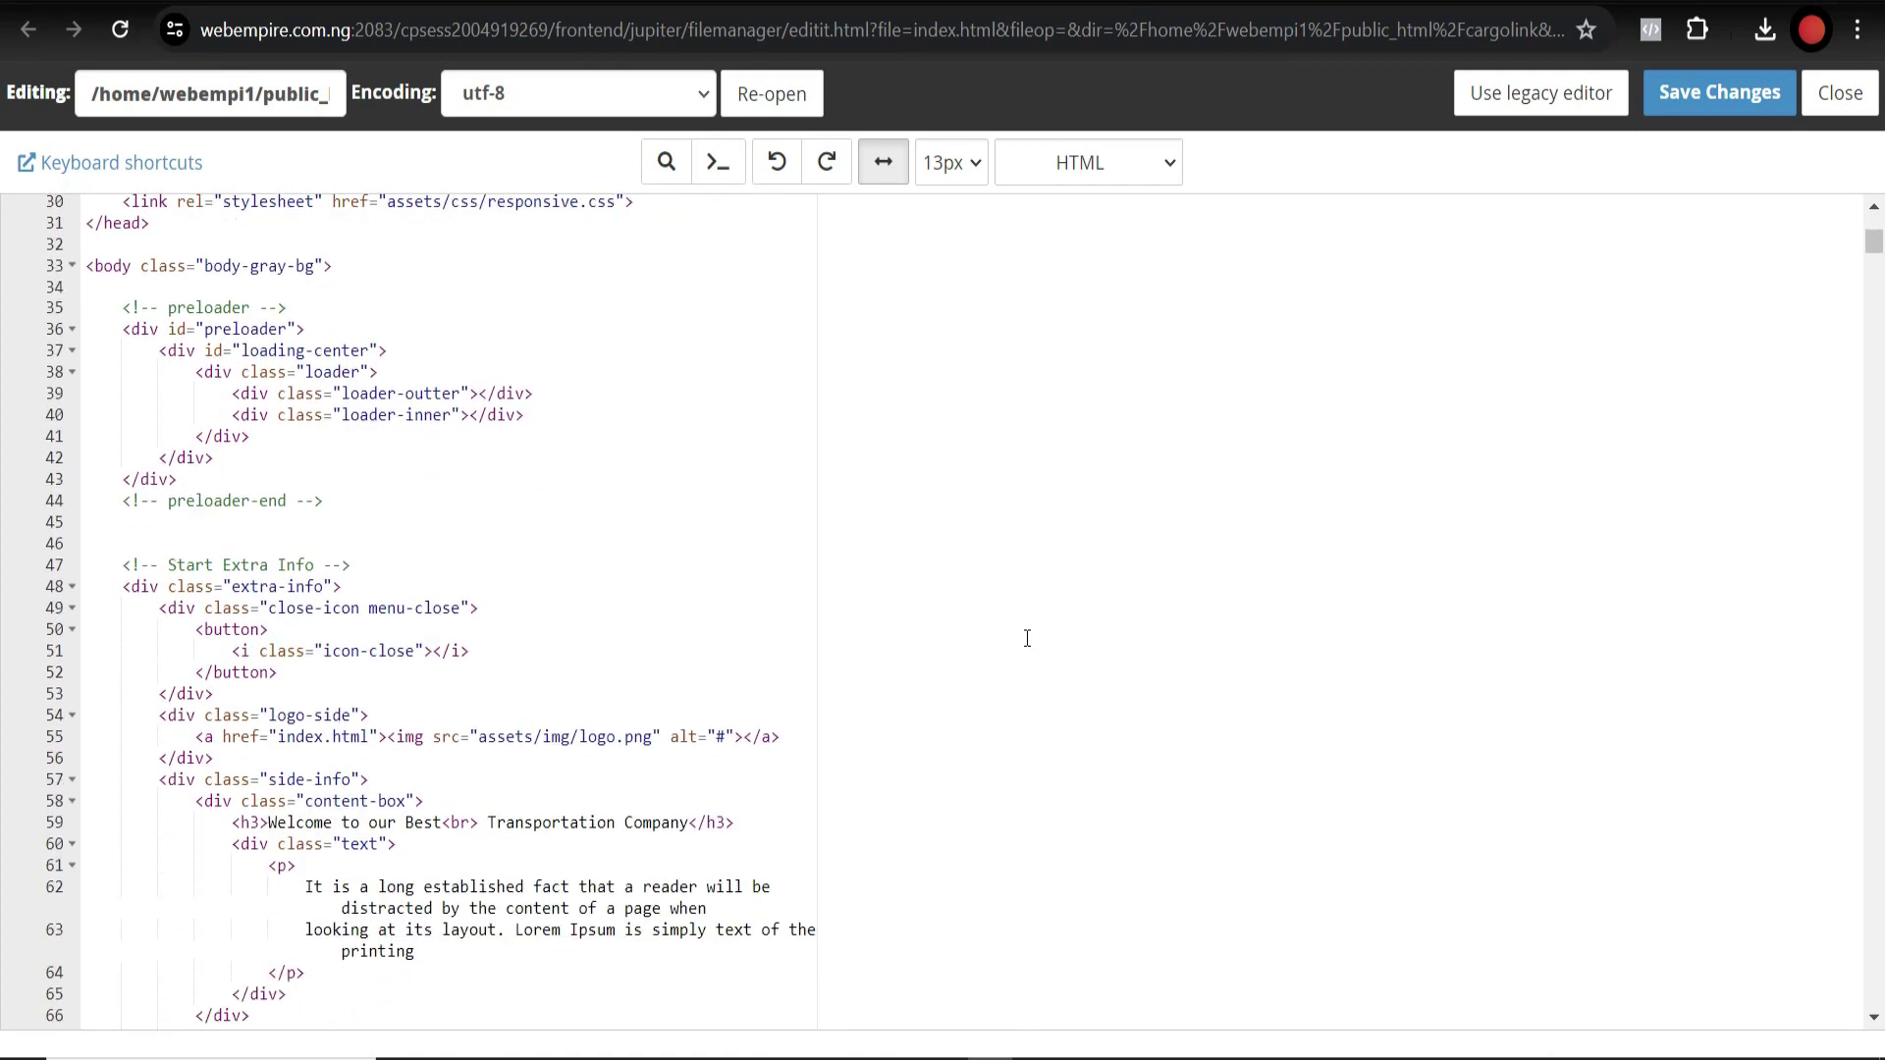
{"action": "scroll", "coordinate": [1027, 638], "scroll_direction": "up", "scroll_amount": 1}
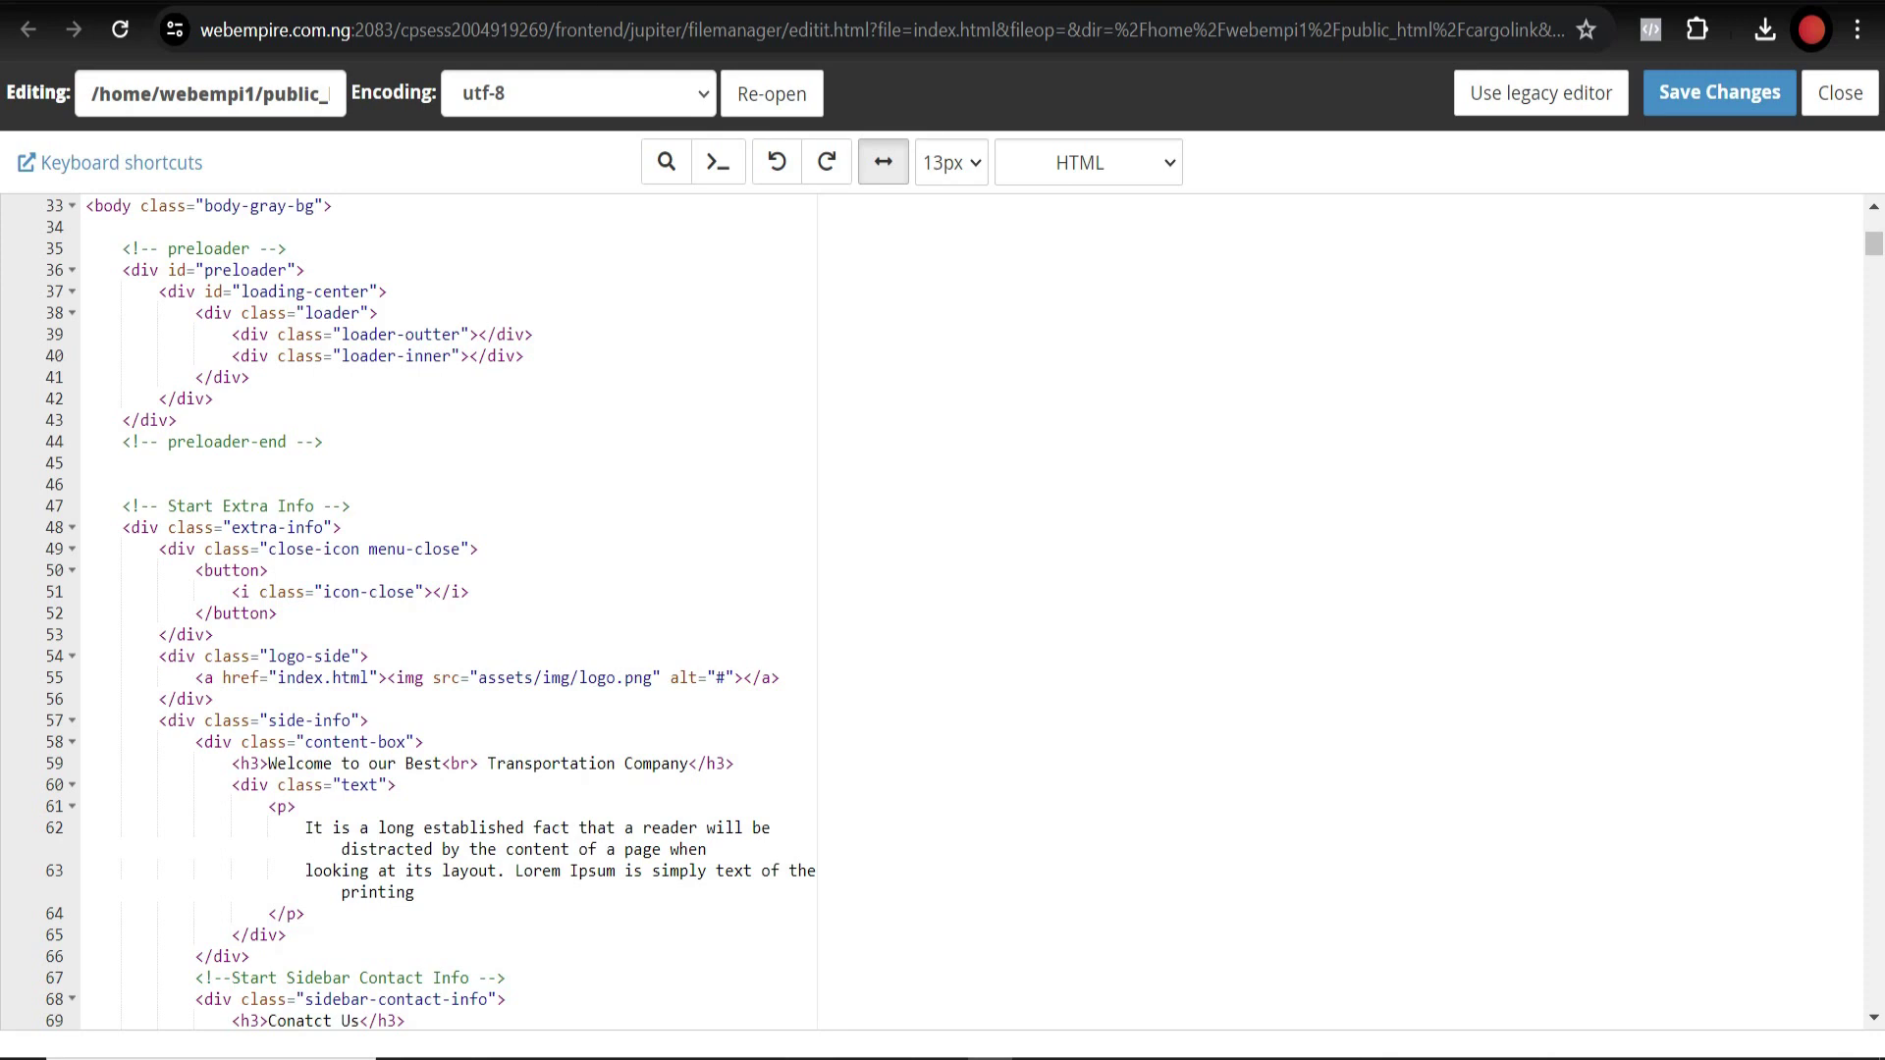
Review the live hero section again and go back to the index.html code.
{"action": "key", "text": "ctrl+Tab"}
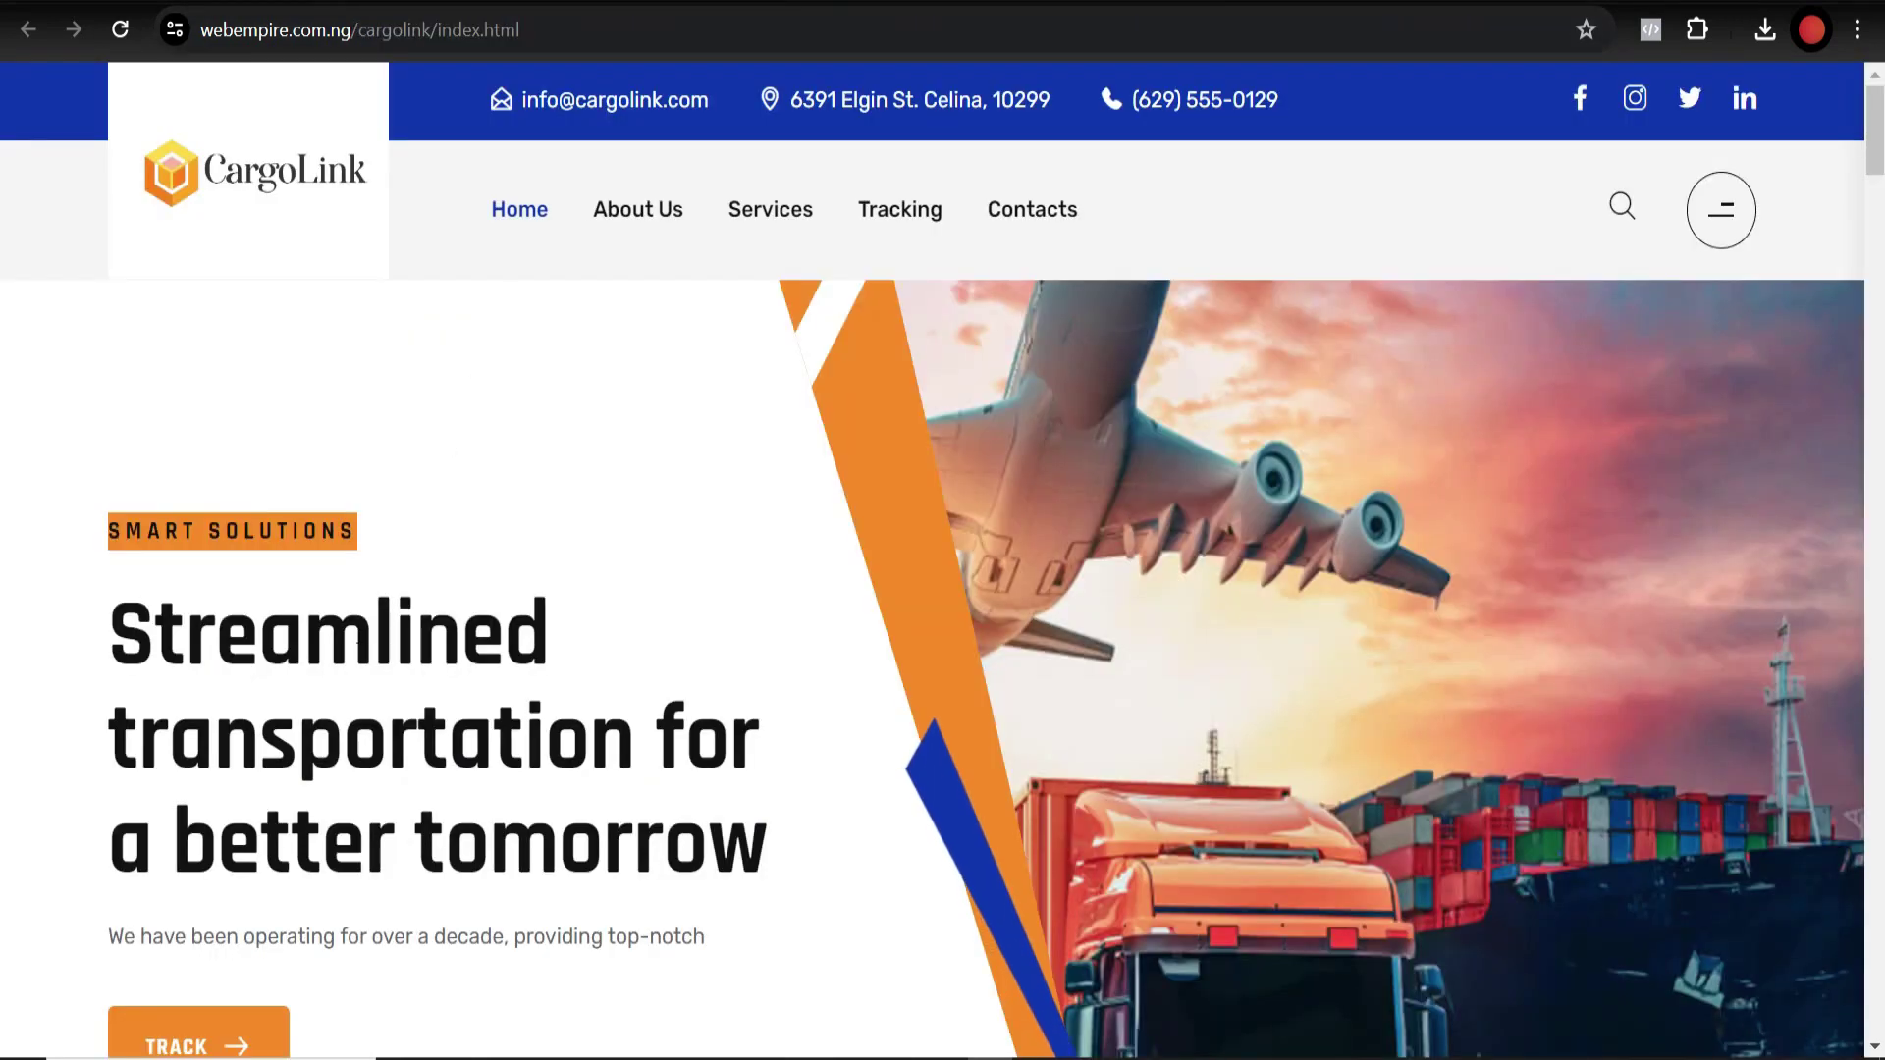
{"action": "scroll", "coordinate": [363, 635], "scroll_direction": "down", "scroll_amount": 1}
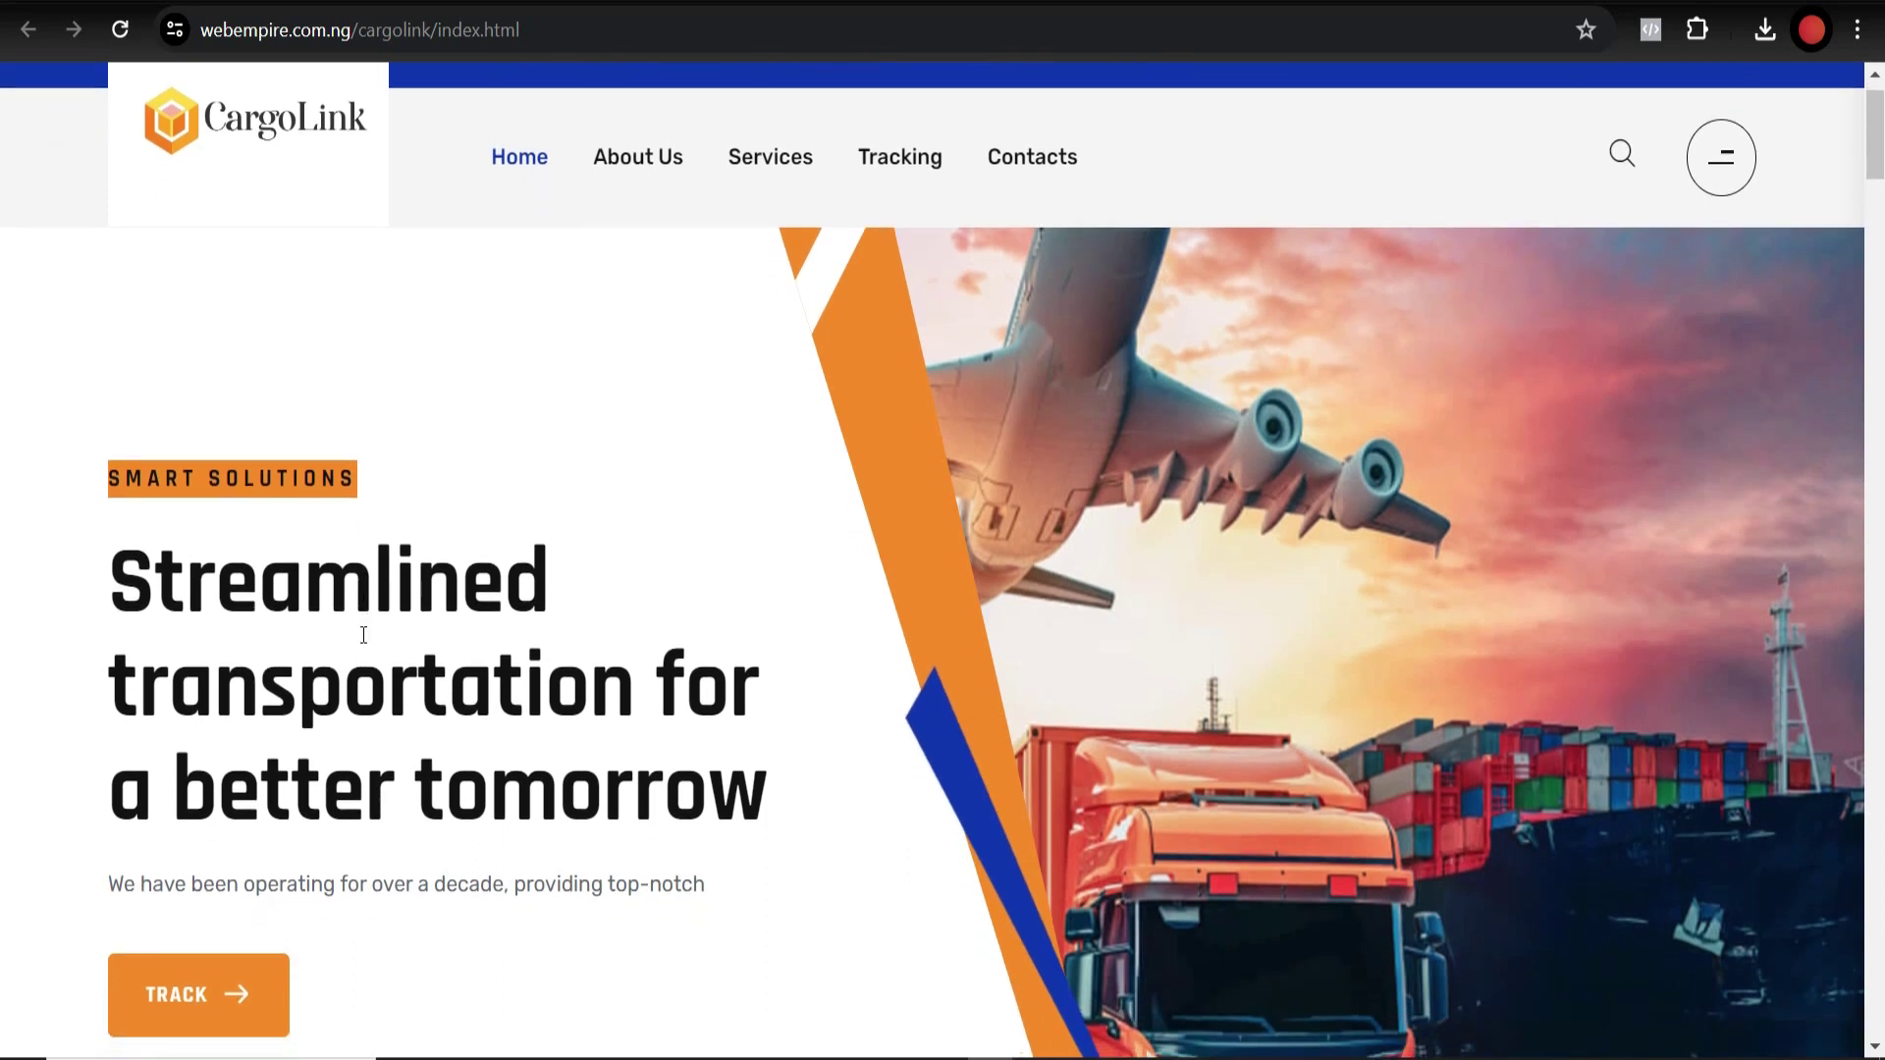
{"action": "scroll", "coordinate": [363, 636], "scroll_direction": "down", "scroll_amount": 6}
{"action": "scroll", "coordinate": [363, 636], "scroll_direction": "up", "scroll_amount": 7}
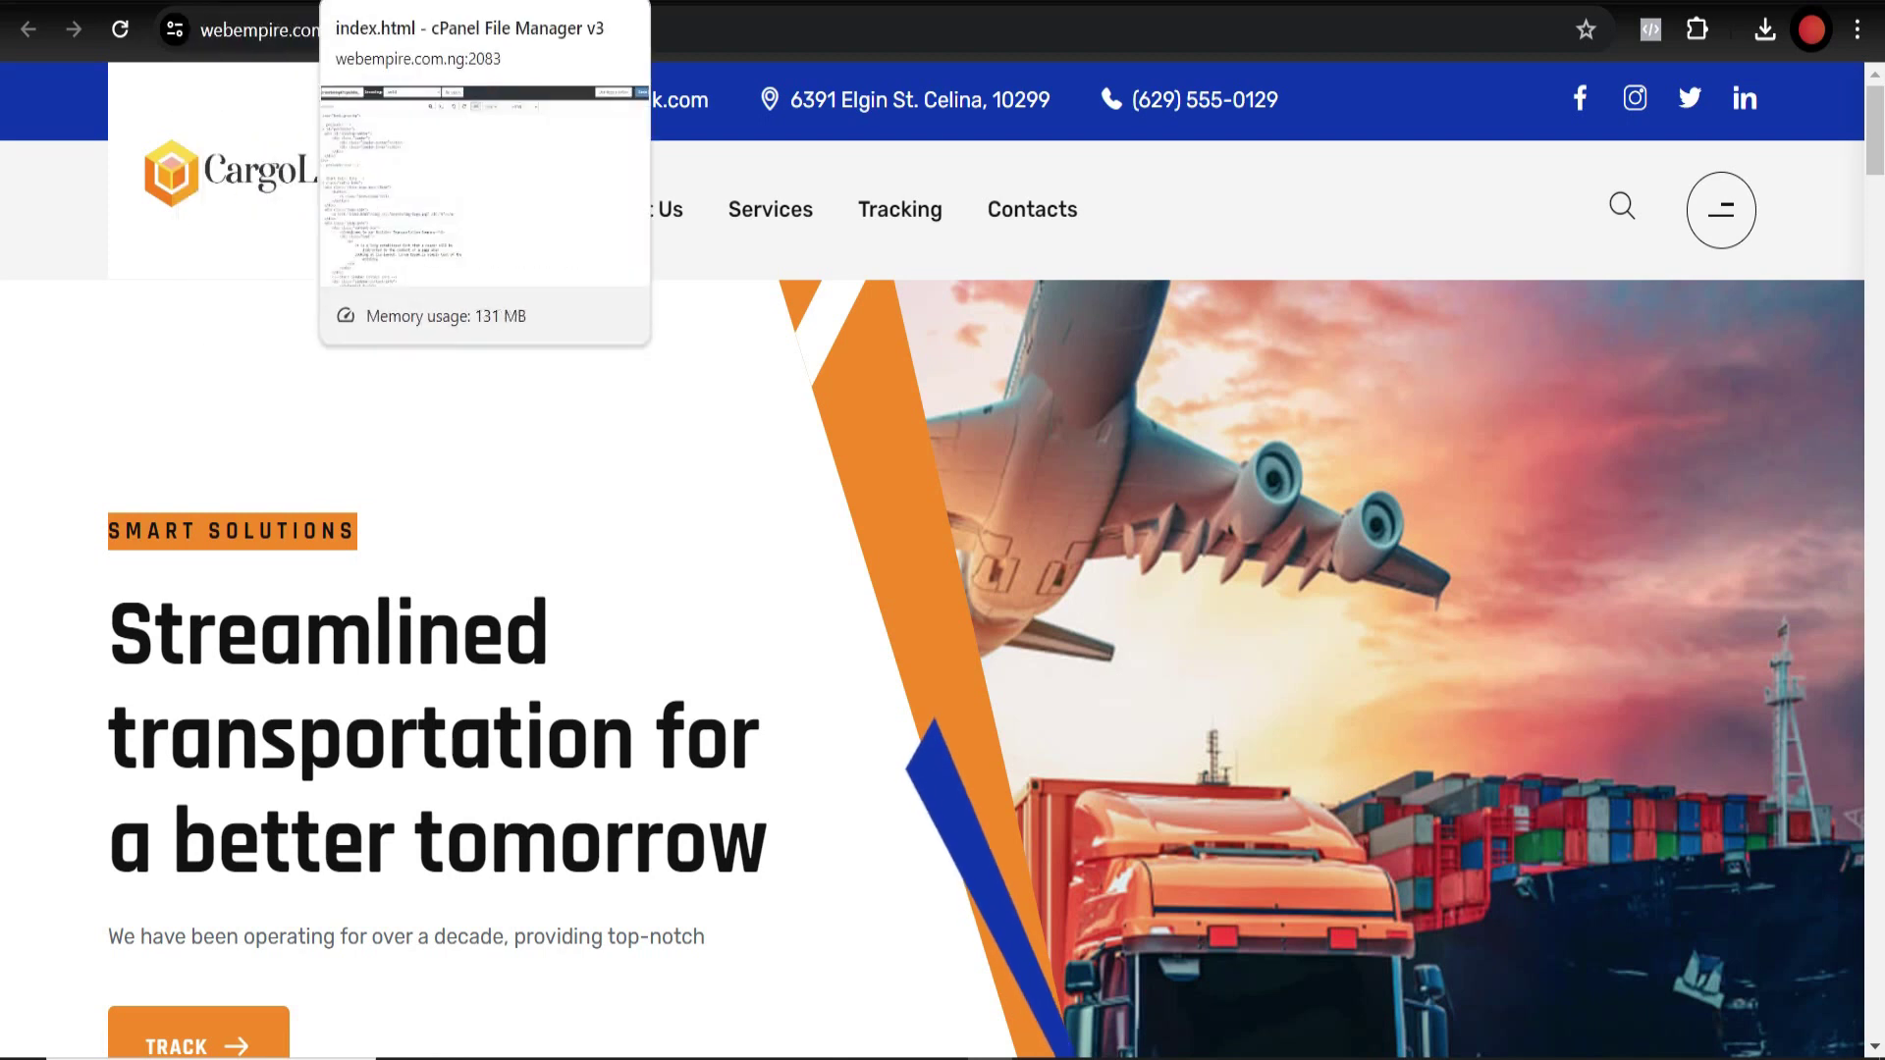
{"action": "left_click", "coordinate": [442, 2]}
Find SMART SOLUTIONS in index.html and rewrite the line 310 subtitle as Best Option.
{"action": "key", "text": "ctrl+f"}
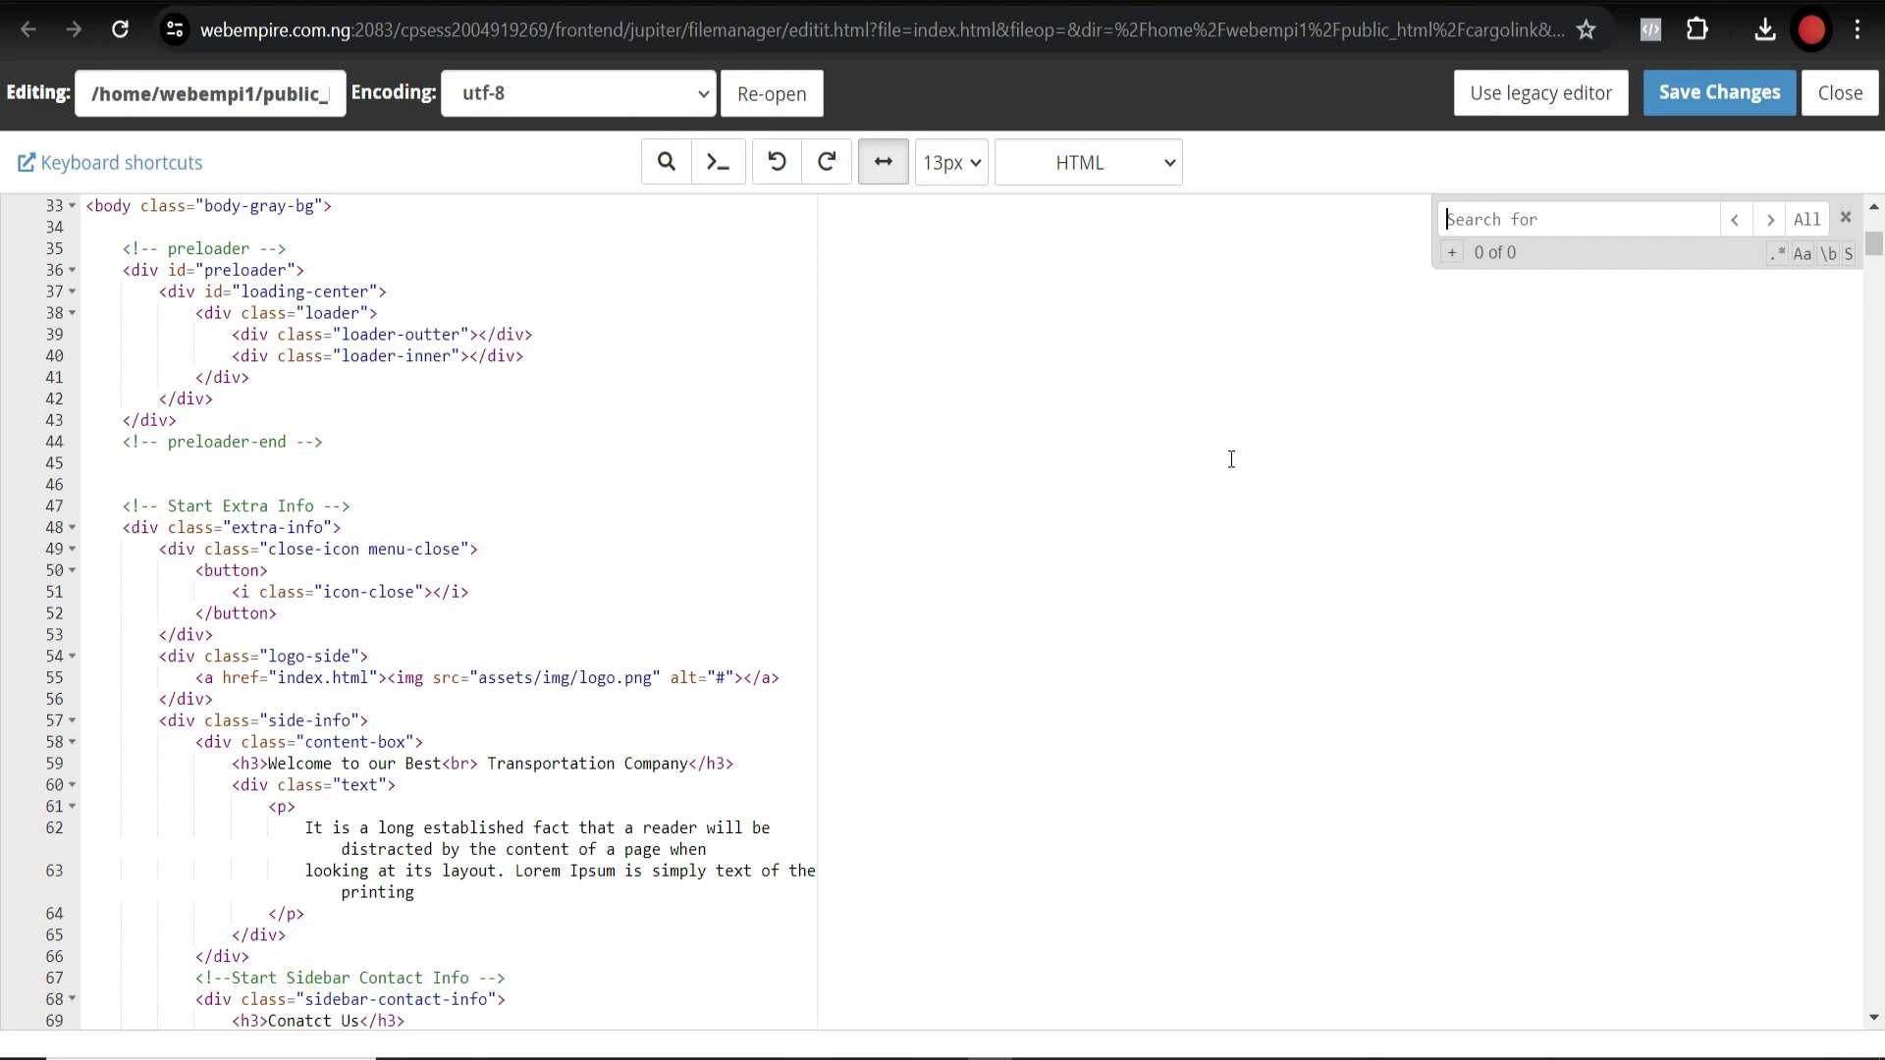
{"action": "key", "text": "ctrl+v"}
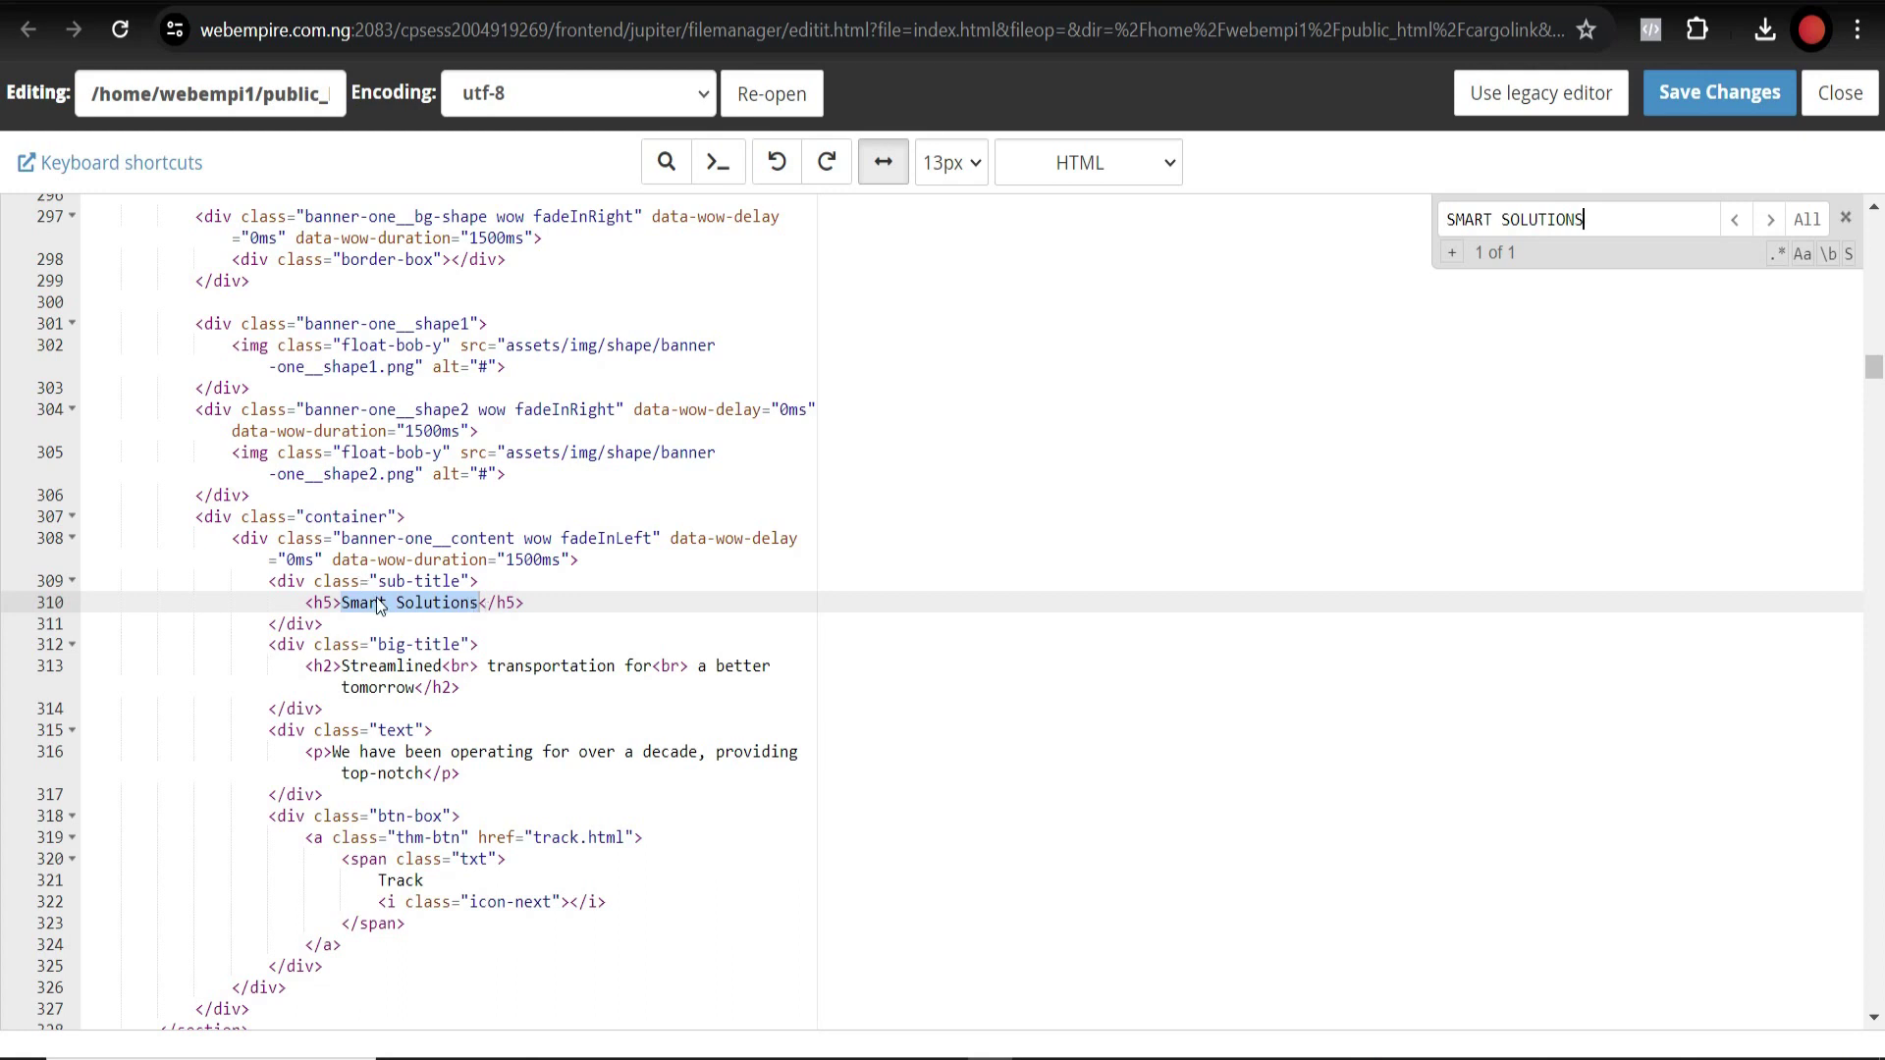
{"action": "left_click", "coordinate": [434, 603]}
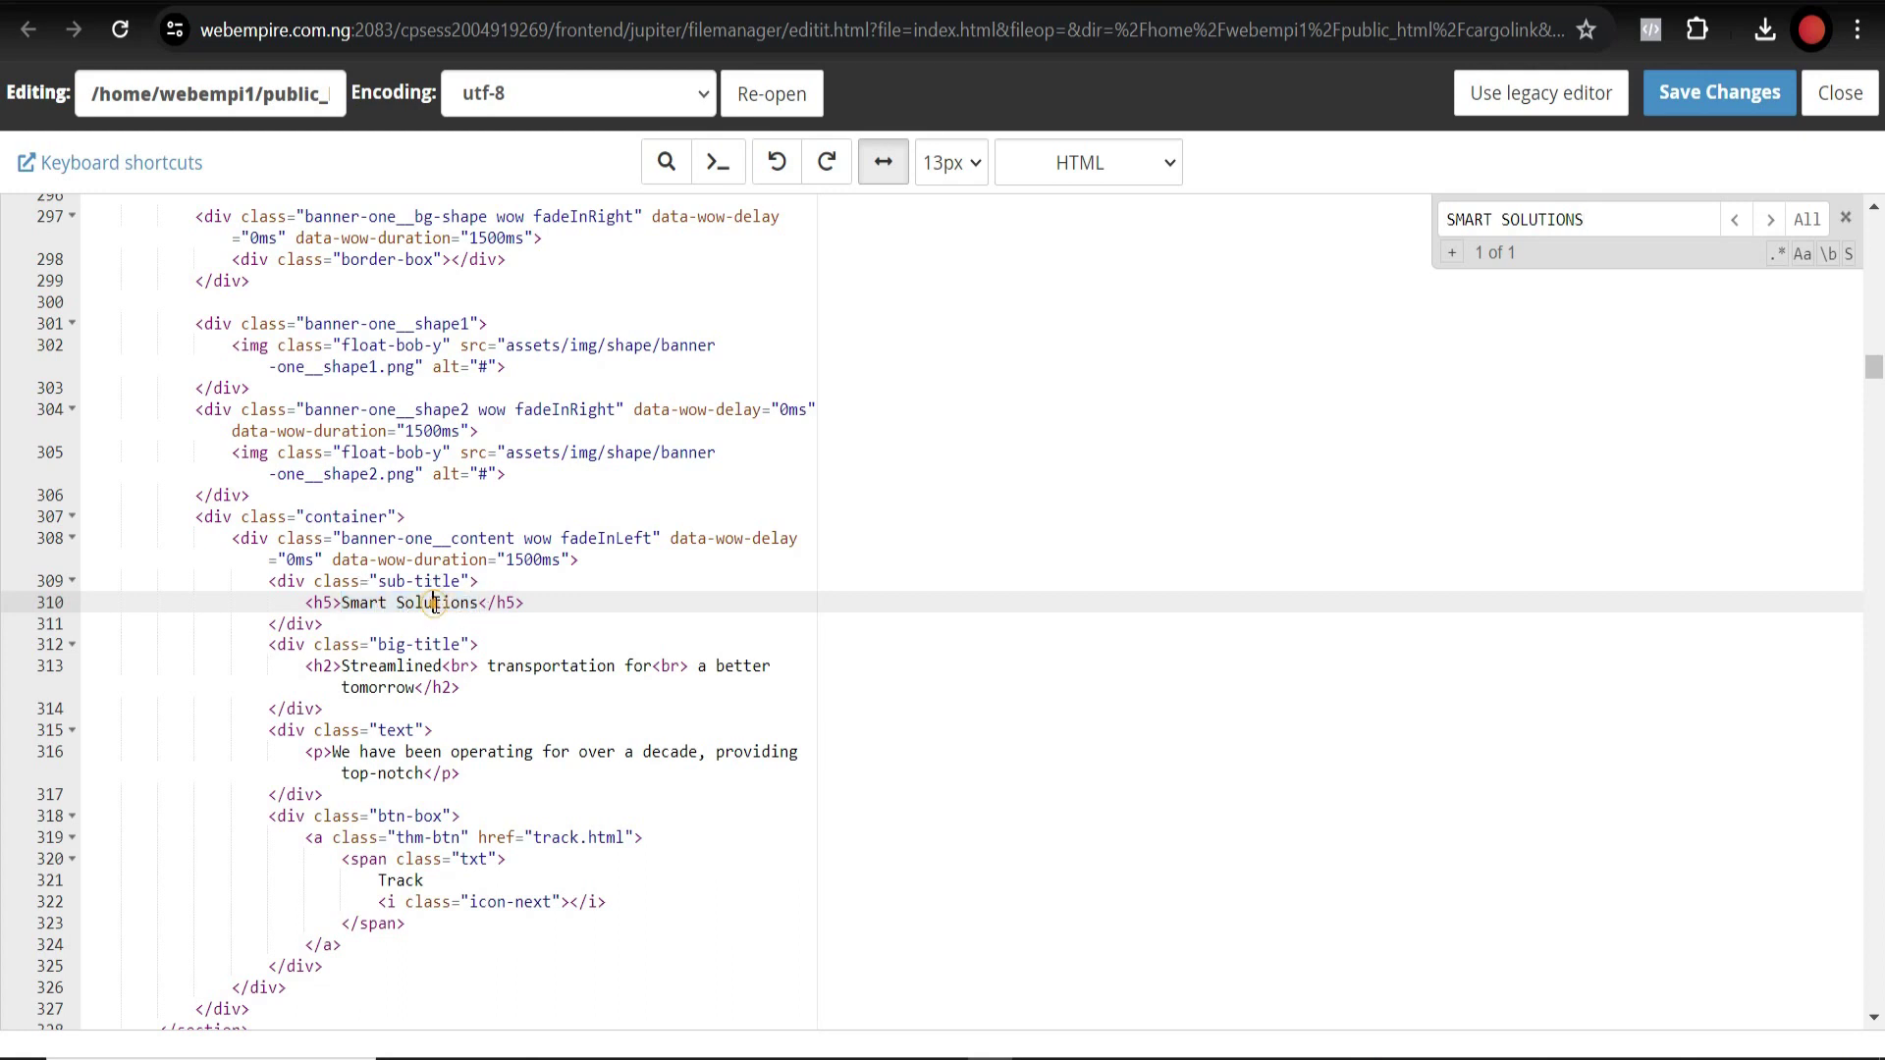
{"action": "key", "text": "BackSpace"}
{"action": "key", "text": "BackSpace"}
{"action": "key", "text": "BackSpace"}
{"action": "key", "text": "BackSpace"}
{"action": "type", "text": "Op"}
{"action": "left_click", "coordinate": [378, 602]}
{"action": "key", "text": "BackSpace"}
{"action": "key", "text": "BackSpace"}
{"action": "key", "text": "BackSpace"}
{"action": "key", "text": "BackSpace"}
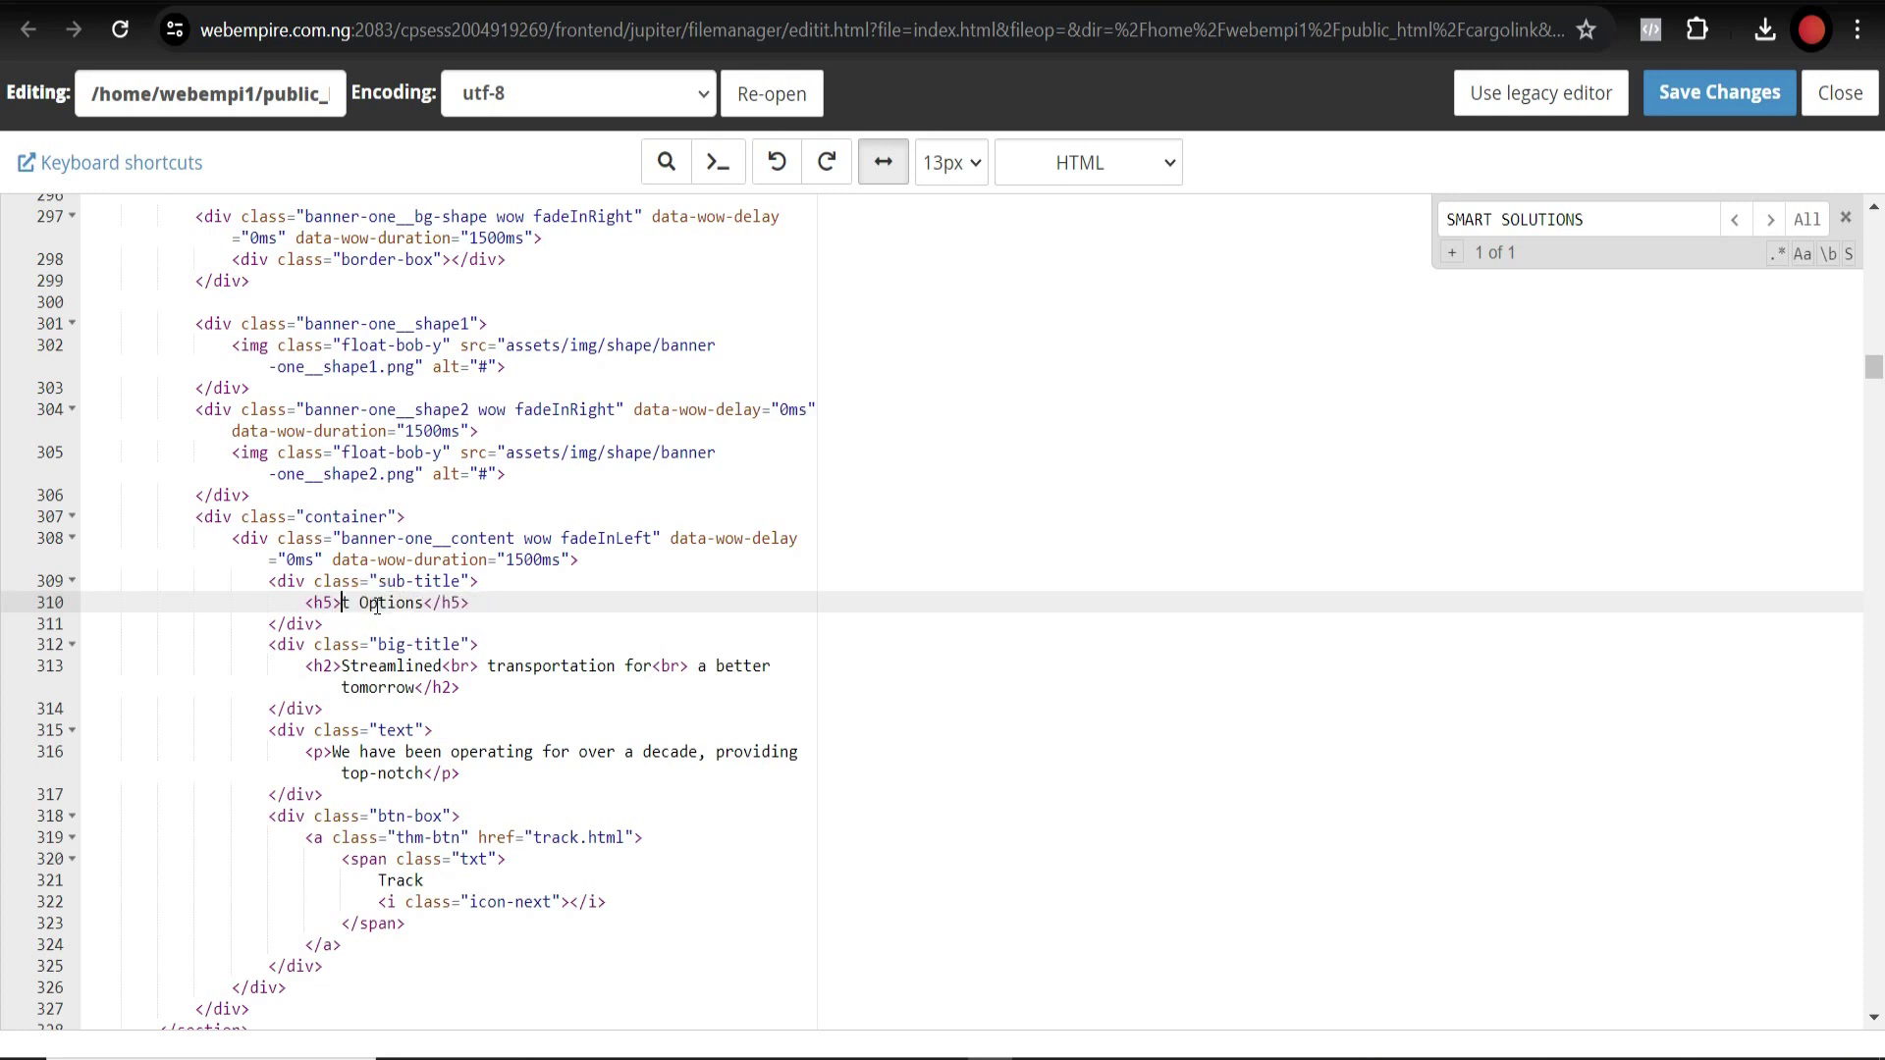
{"action": "type", "text": "Bes"}
{"action": "left_click", "coordinate": [451, 607]}
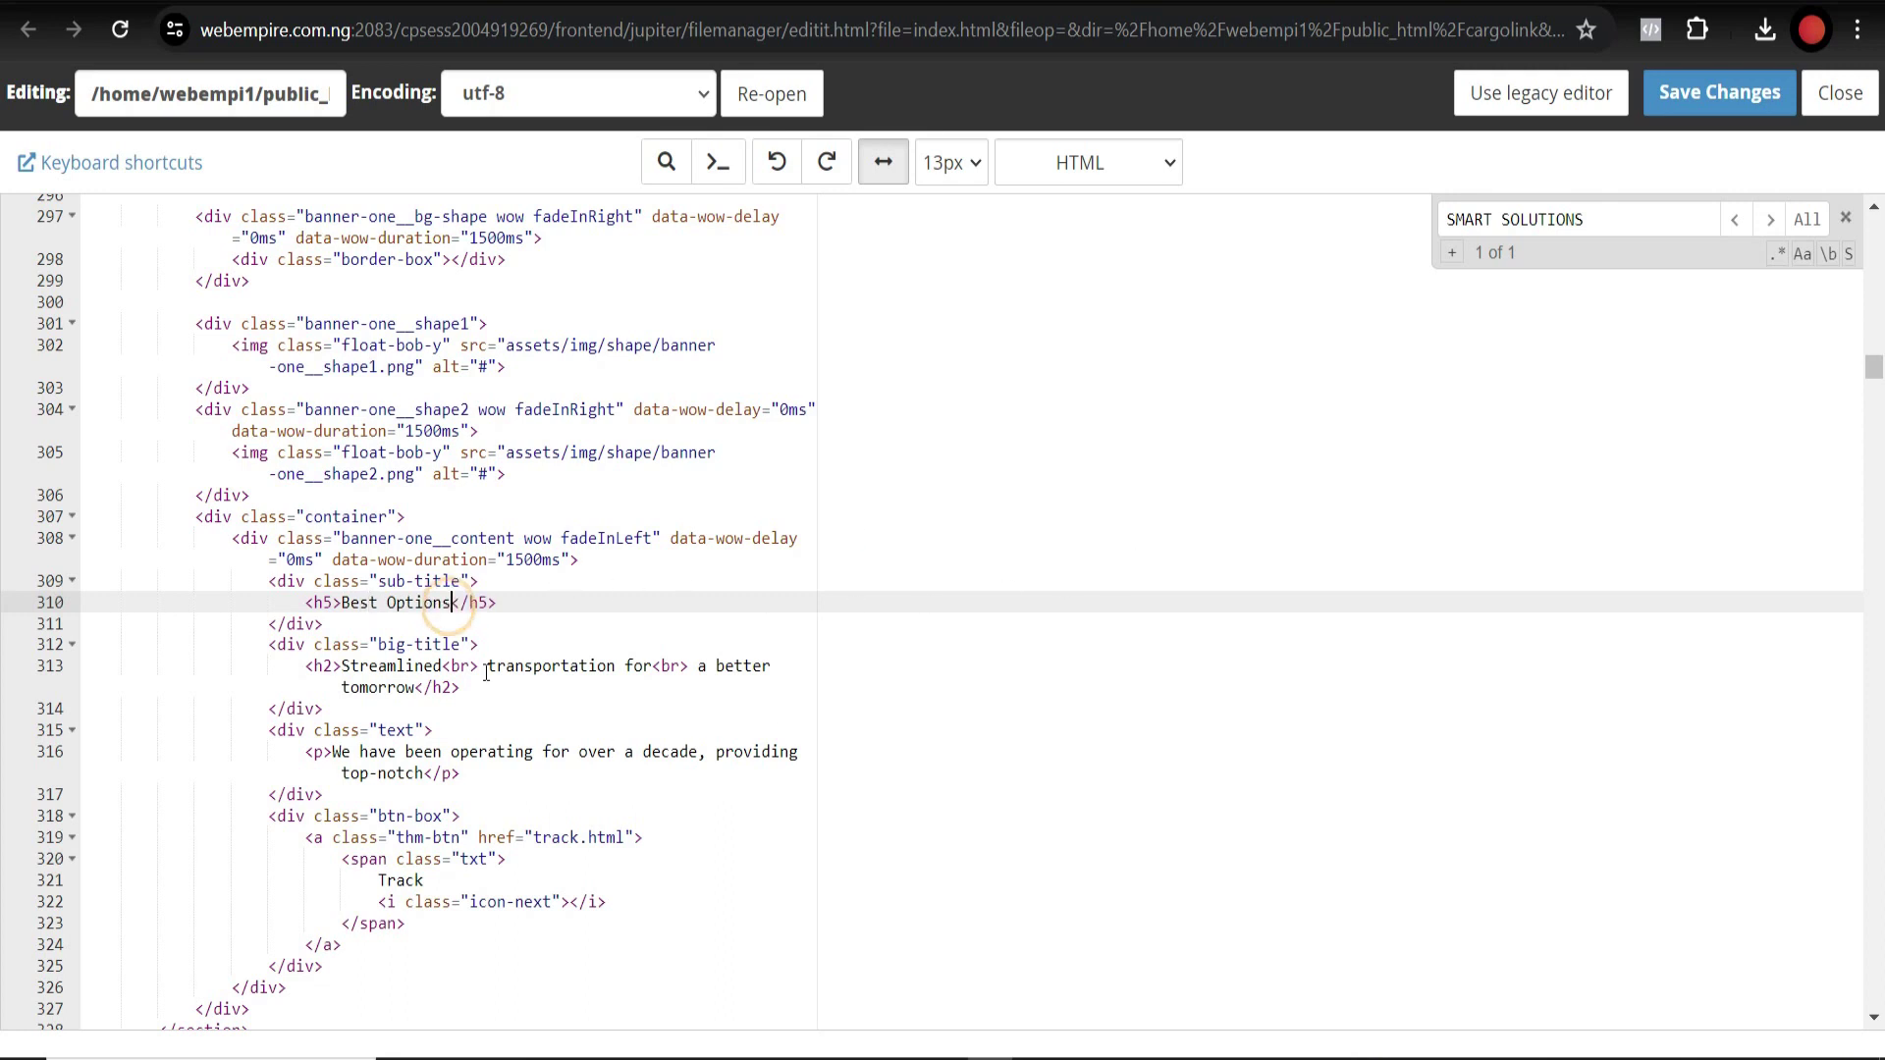
{"action": "key", "text": "BackSpace"}
Save index.html and reload the live homepage to show BEST OPTION.
{"action": "left_click", "coordinate": [1691, 94]}
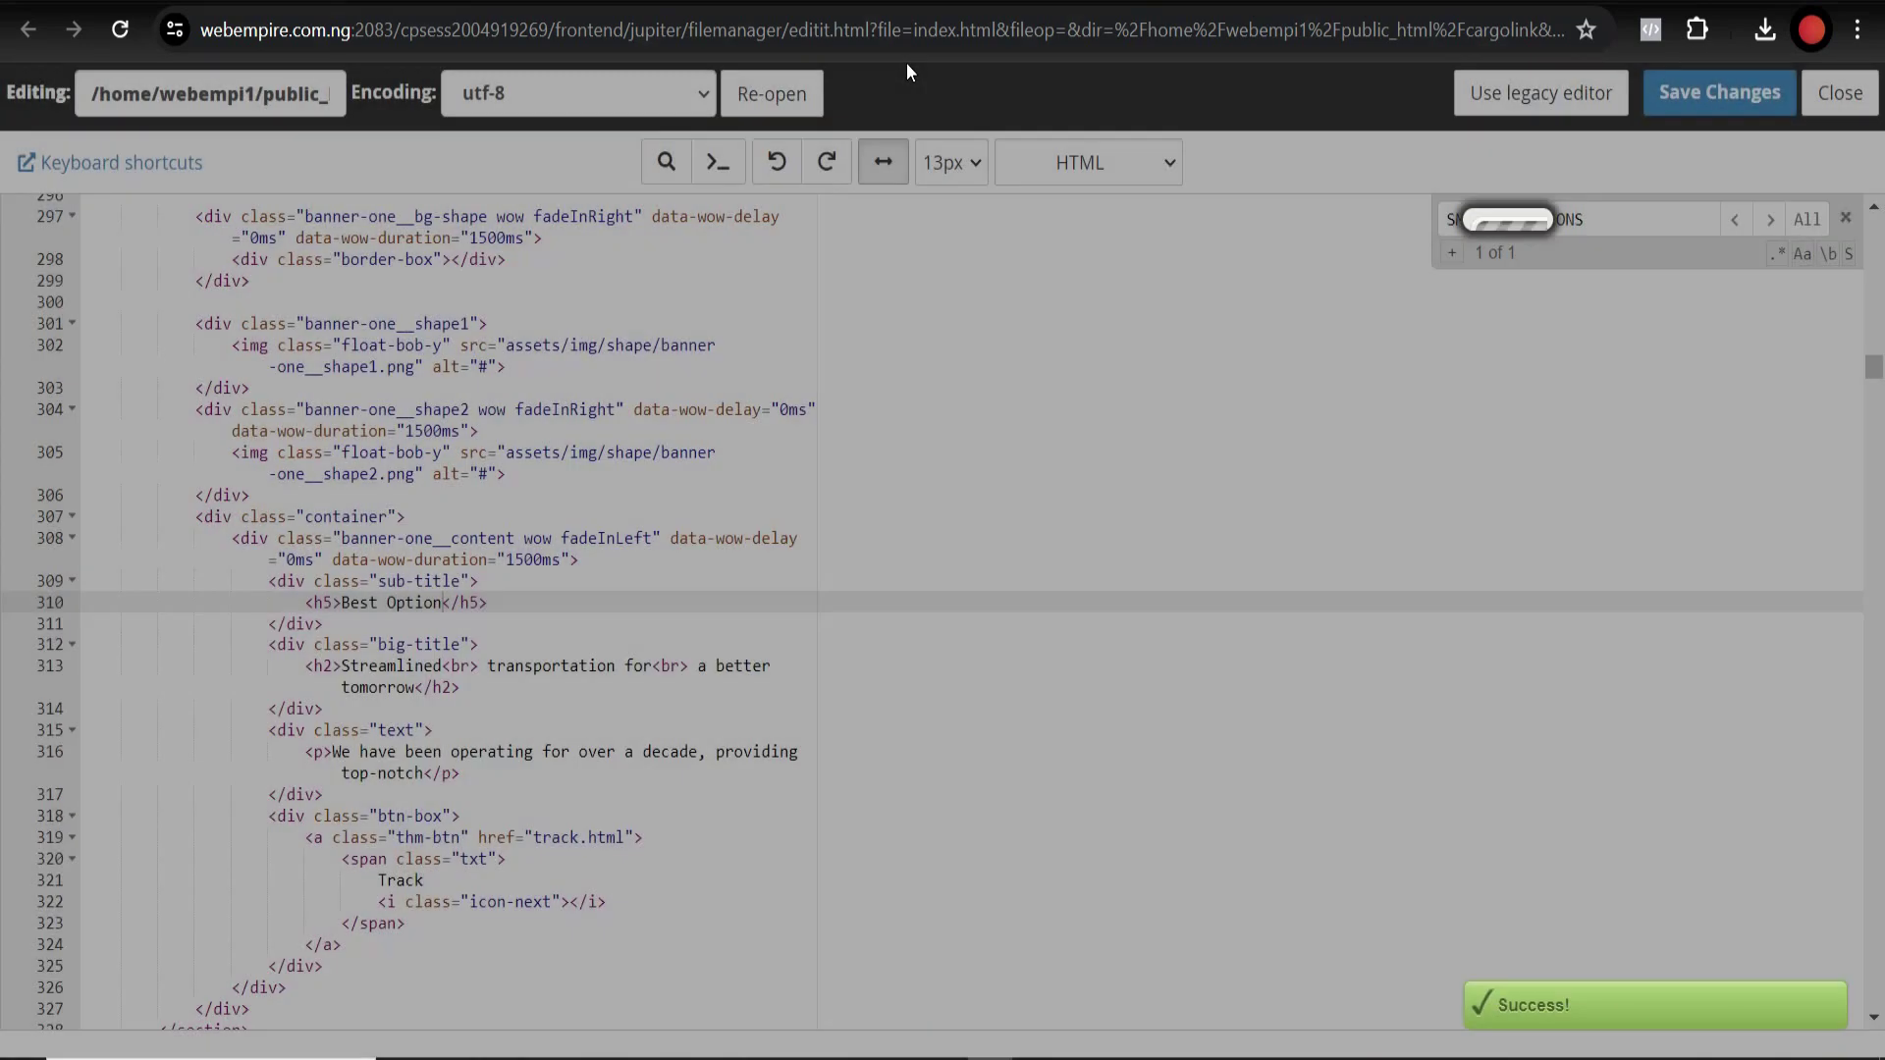
{"action": "left_click", "coordinate": [800, 3]}
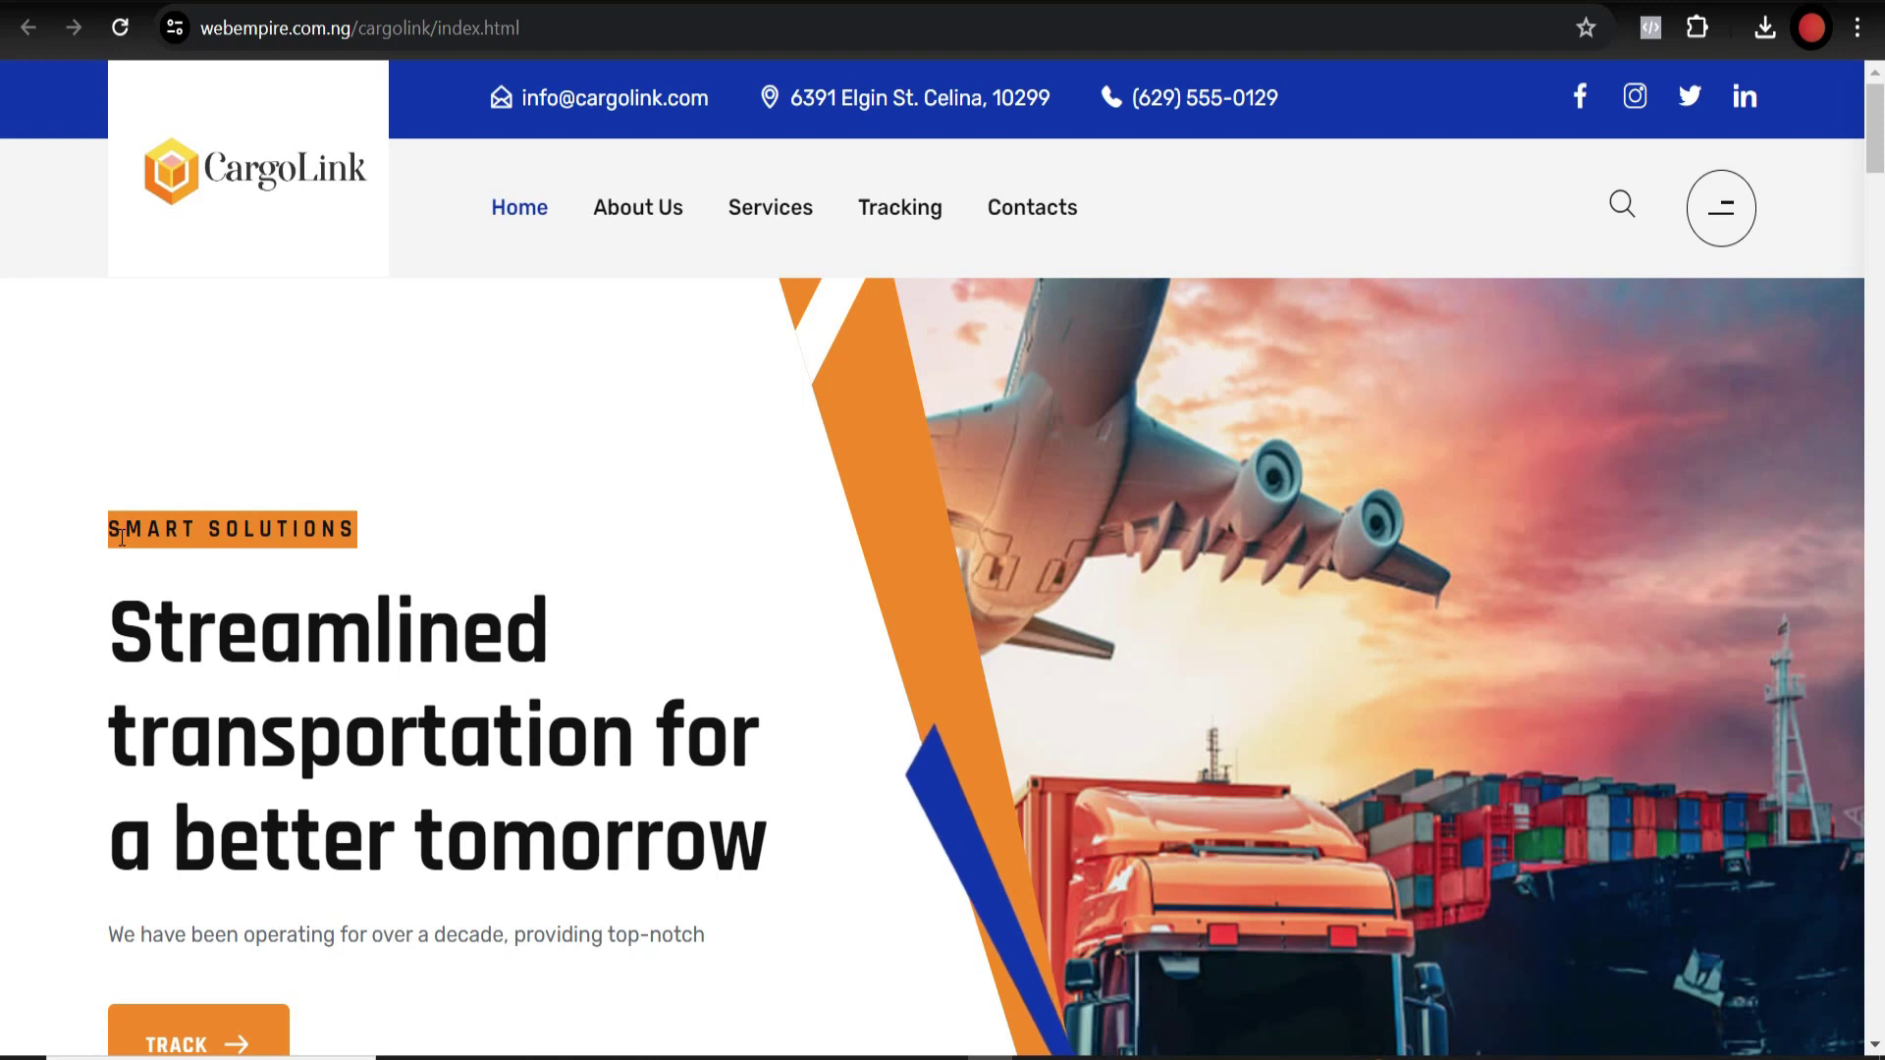
{"action": "left_click", "coordinate": [120, 28]}
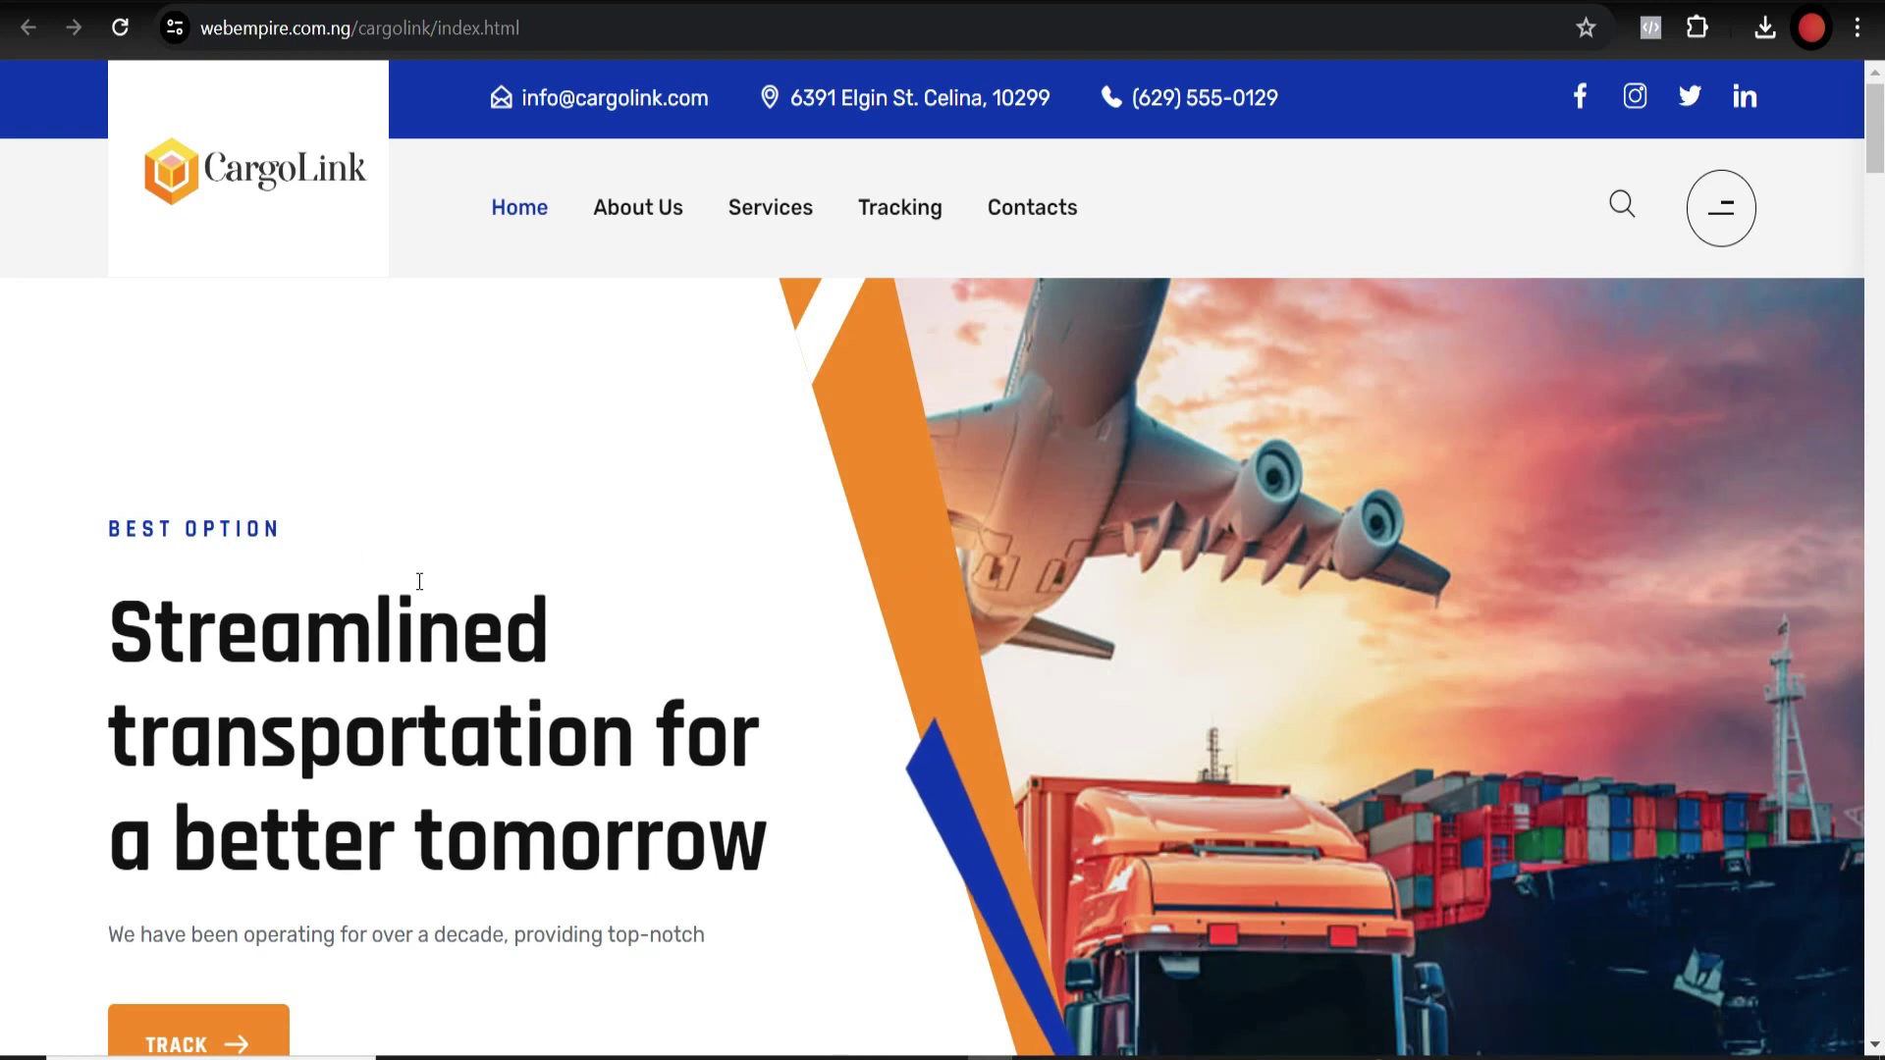
{"action": "scroll", "coordinate": [419, 581], "scroll_direction": "down", "scroll_amount": 2}
{"action": "scroll", "coordinate": [419, 581], "scroll_direction": "up", "scroll_amount": 2}
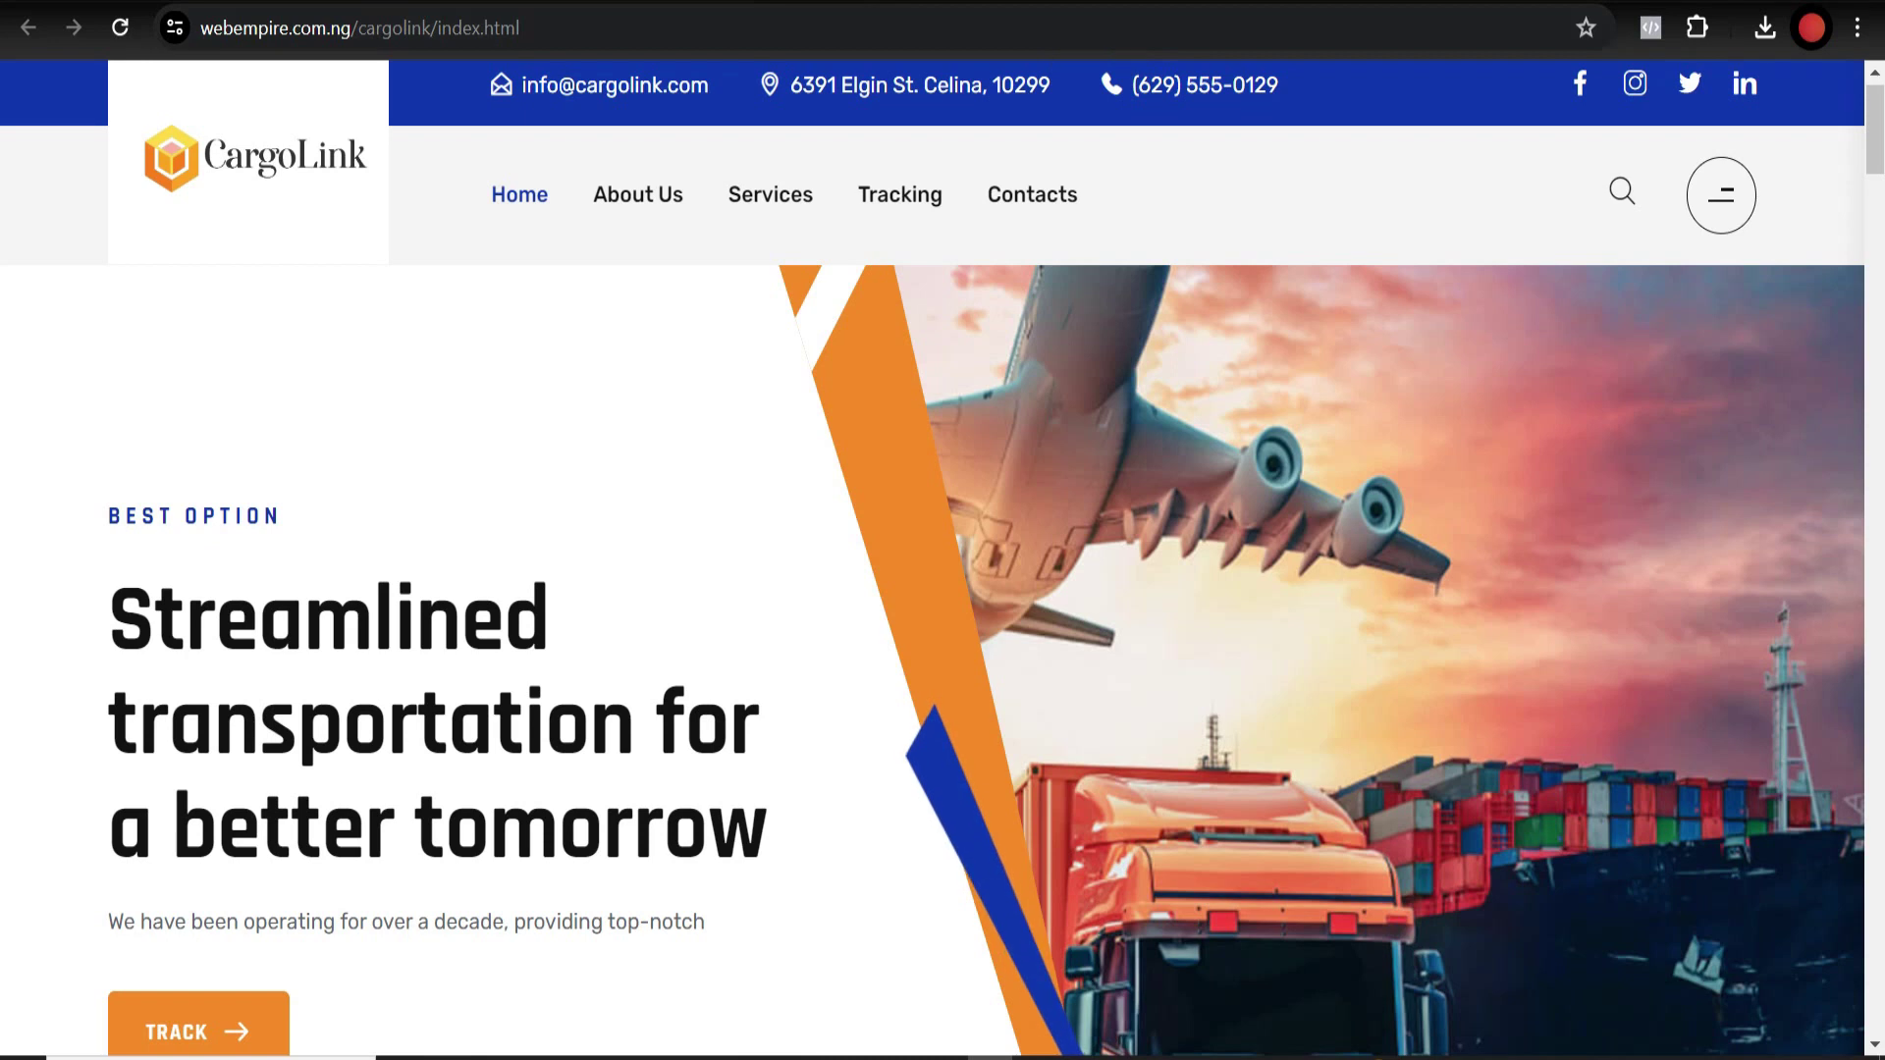
Compare the code with the live page and inspect the header contact email link.
{"action": "key", "text": "ctrl+Tab"}
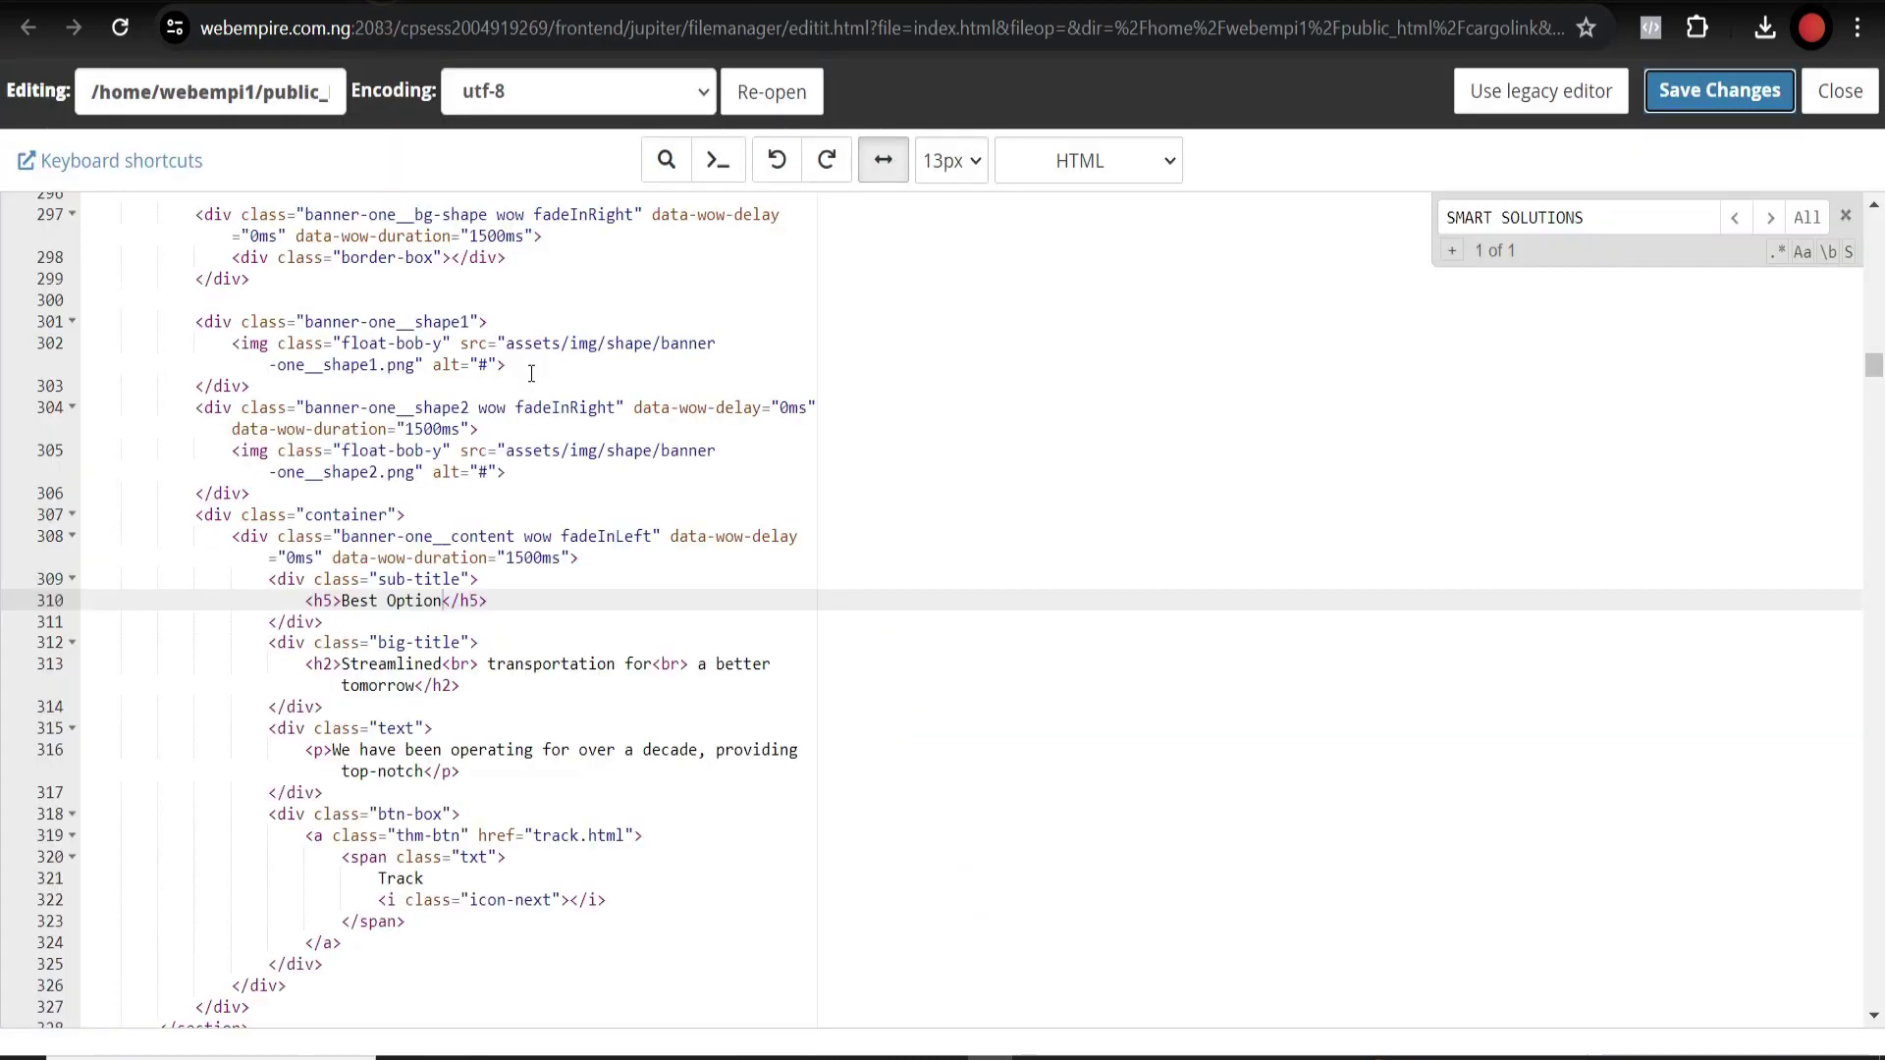
{"action": "scroll", "coordinate": [496, 560], "scroll_direction": "down", "scroll_amount": 10}
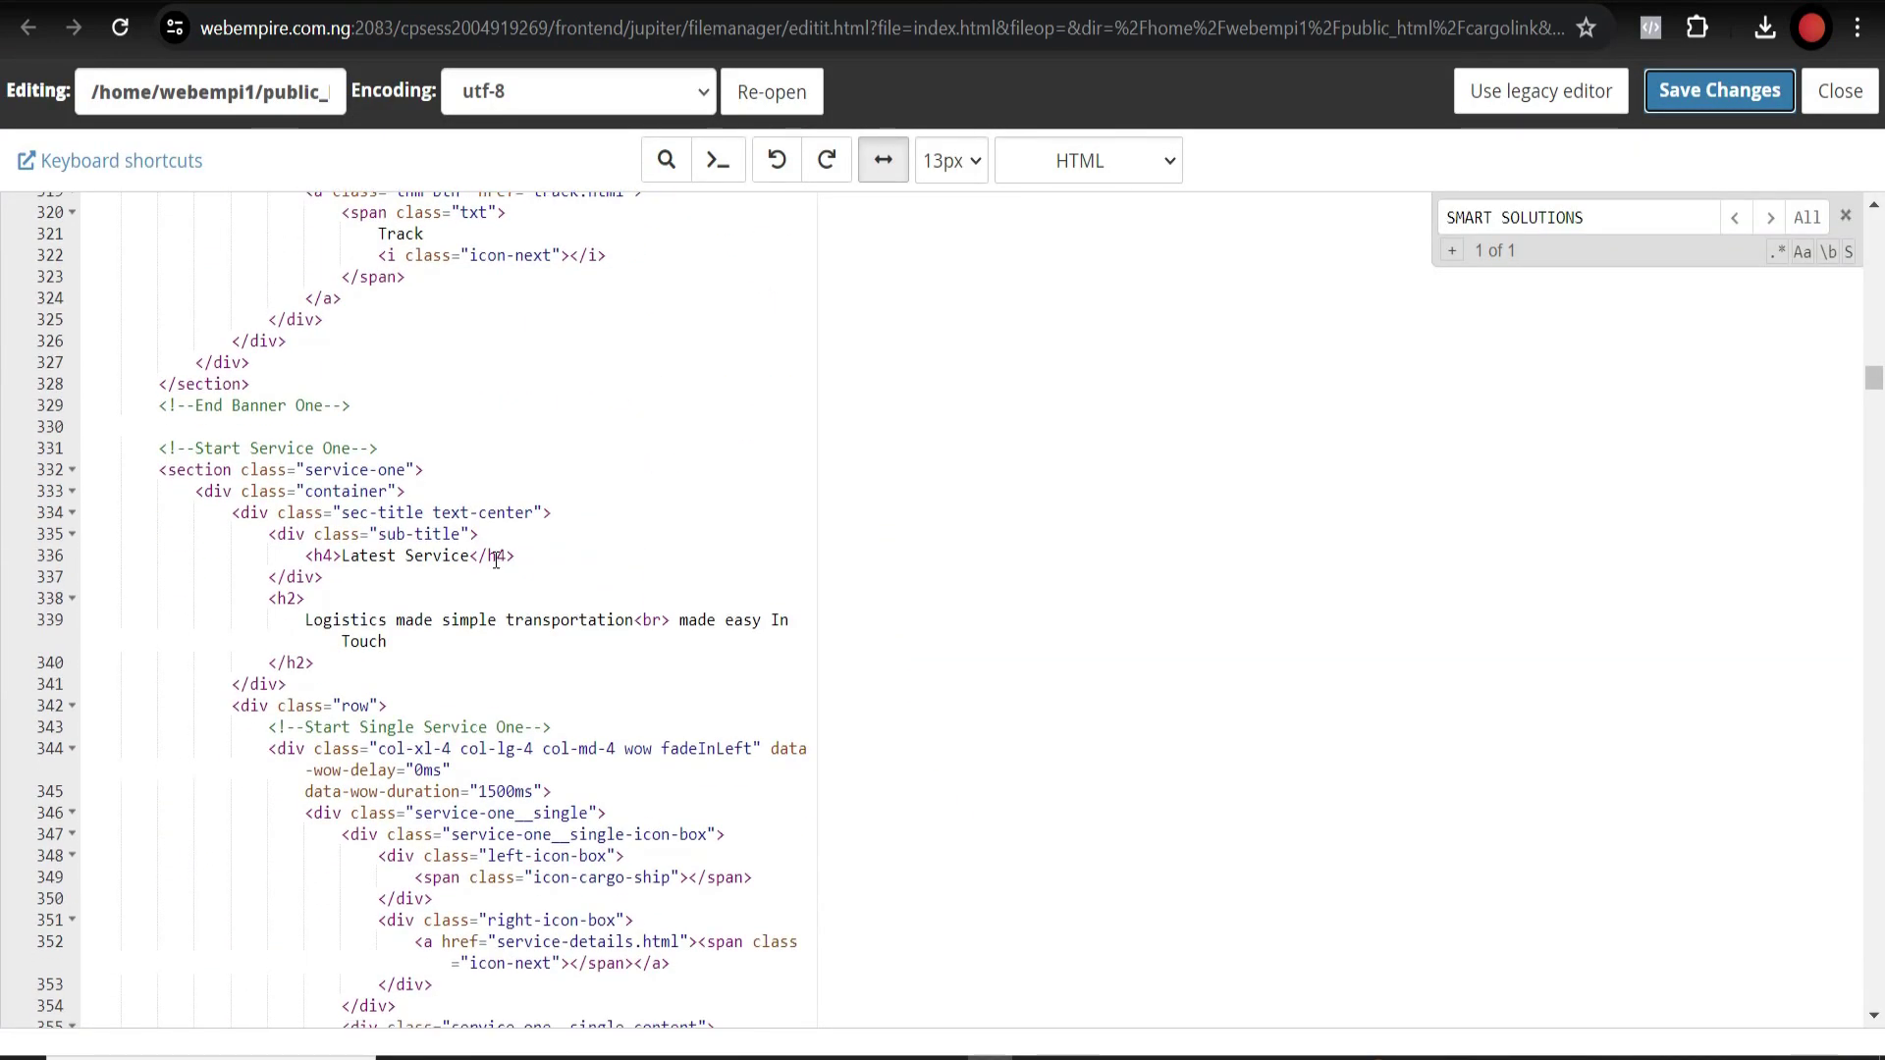
{"action": "scroll", "coordinate": [496, 560], "scroll_direction": "down", "scroll_amount": 4}
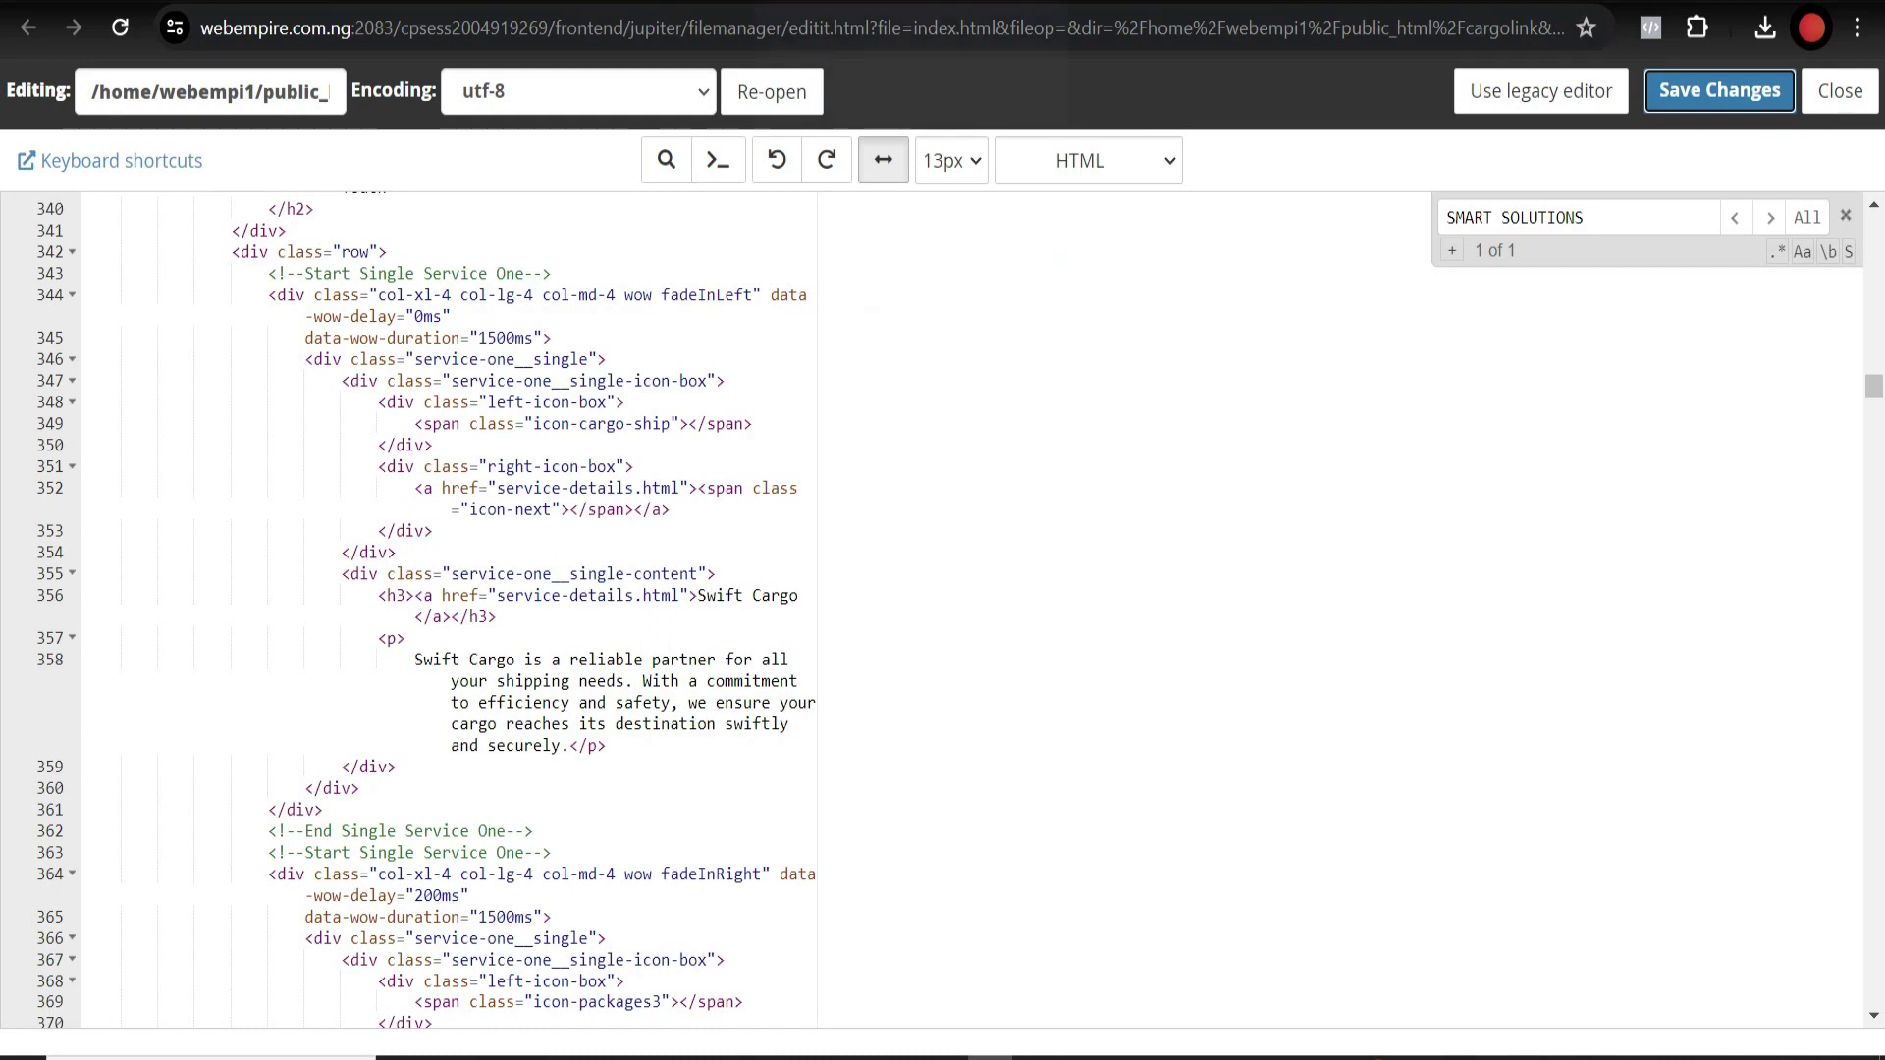
{"action": "left_click", "coordinate": [864, 2]}
{"action": "scroll", "coordinate": [236, 811], "scroll_direction": "down", "scroll_amount": 6}
{"action": "scroll", "coordinate": [236, 811], "scroll_direction": "down", "scroll_amount": 8}
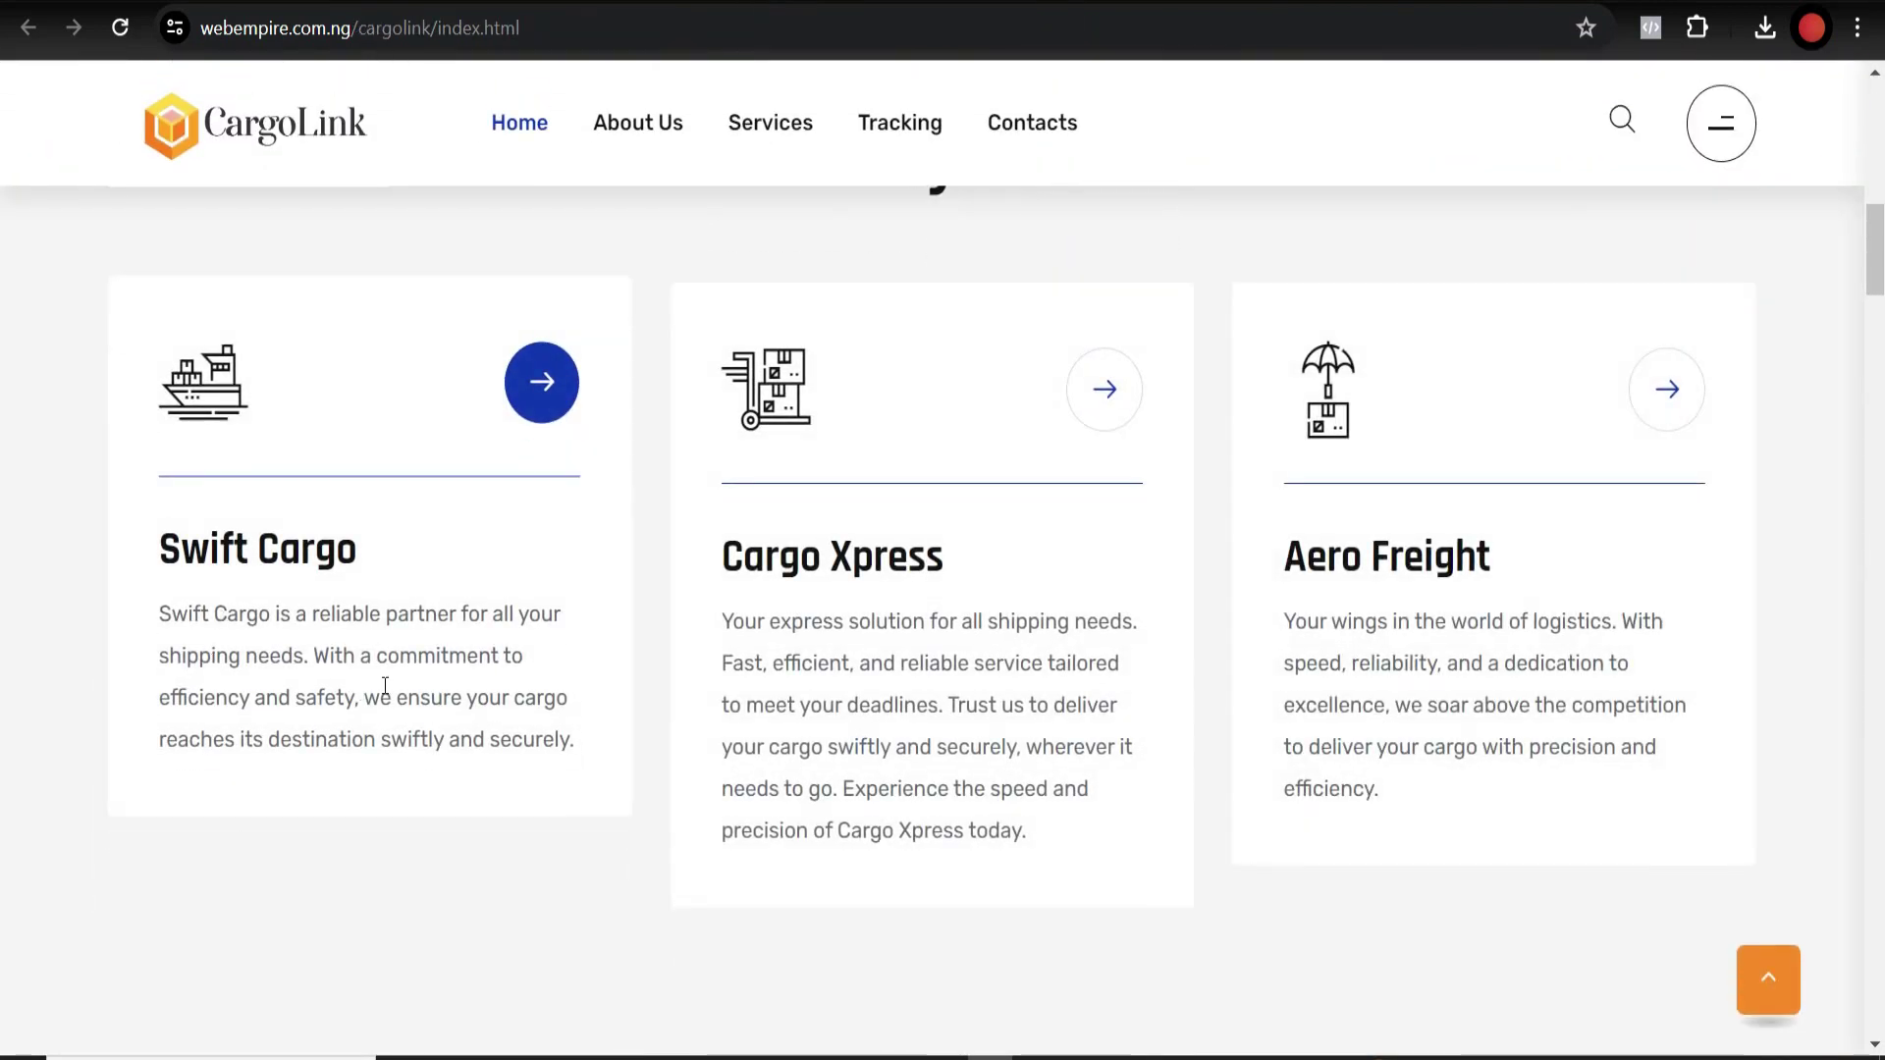
{"action": "scroll", "coordinate": [922, 580], "scroll_direction": "up", "scroll_amount": 15}
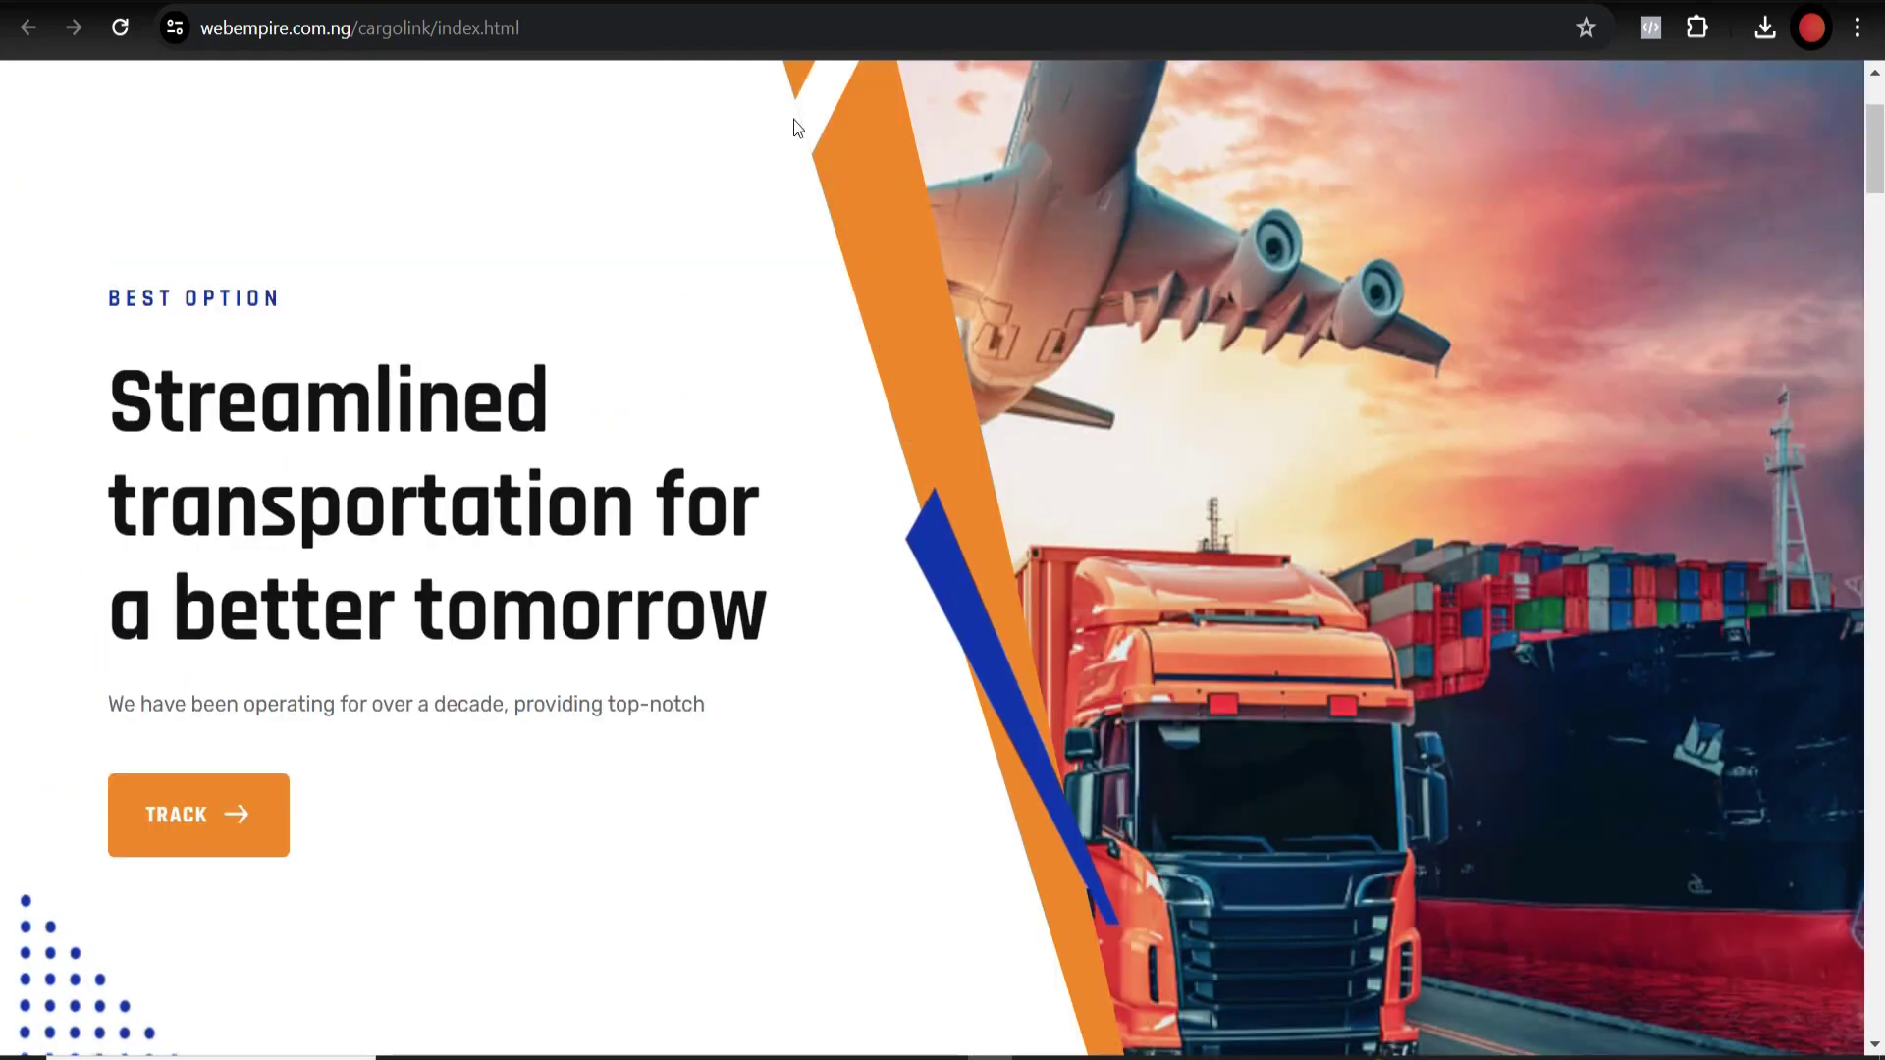
{"action": "scroll", "coordinate": [793, 120], "scroll_direction": "up", "scroll_amount": 3}
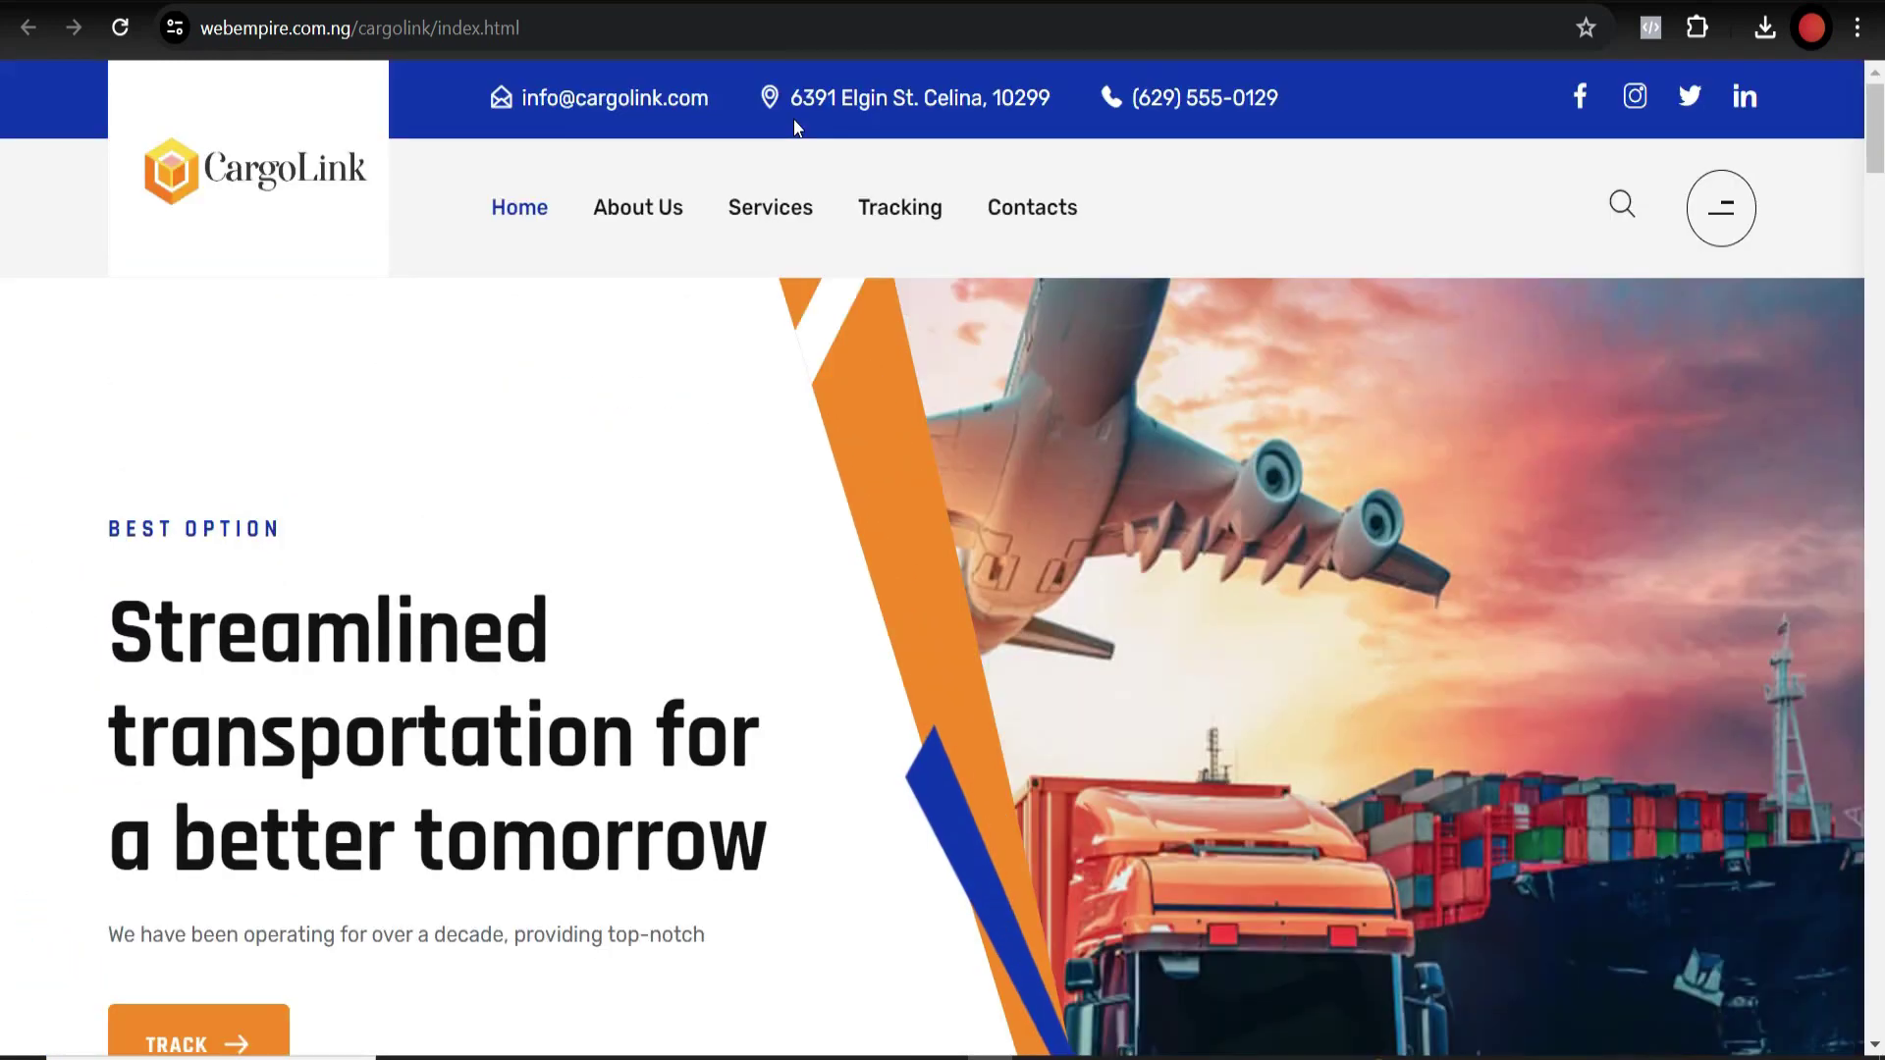
{"action": "right_click", "coordinate": [663, 102]}
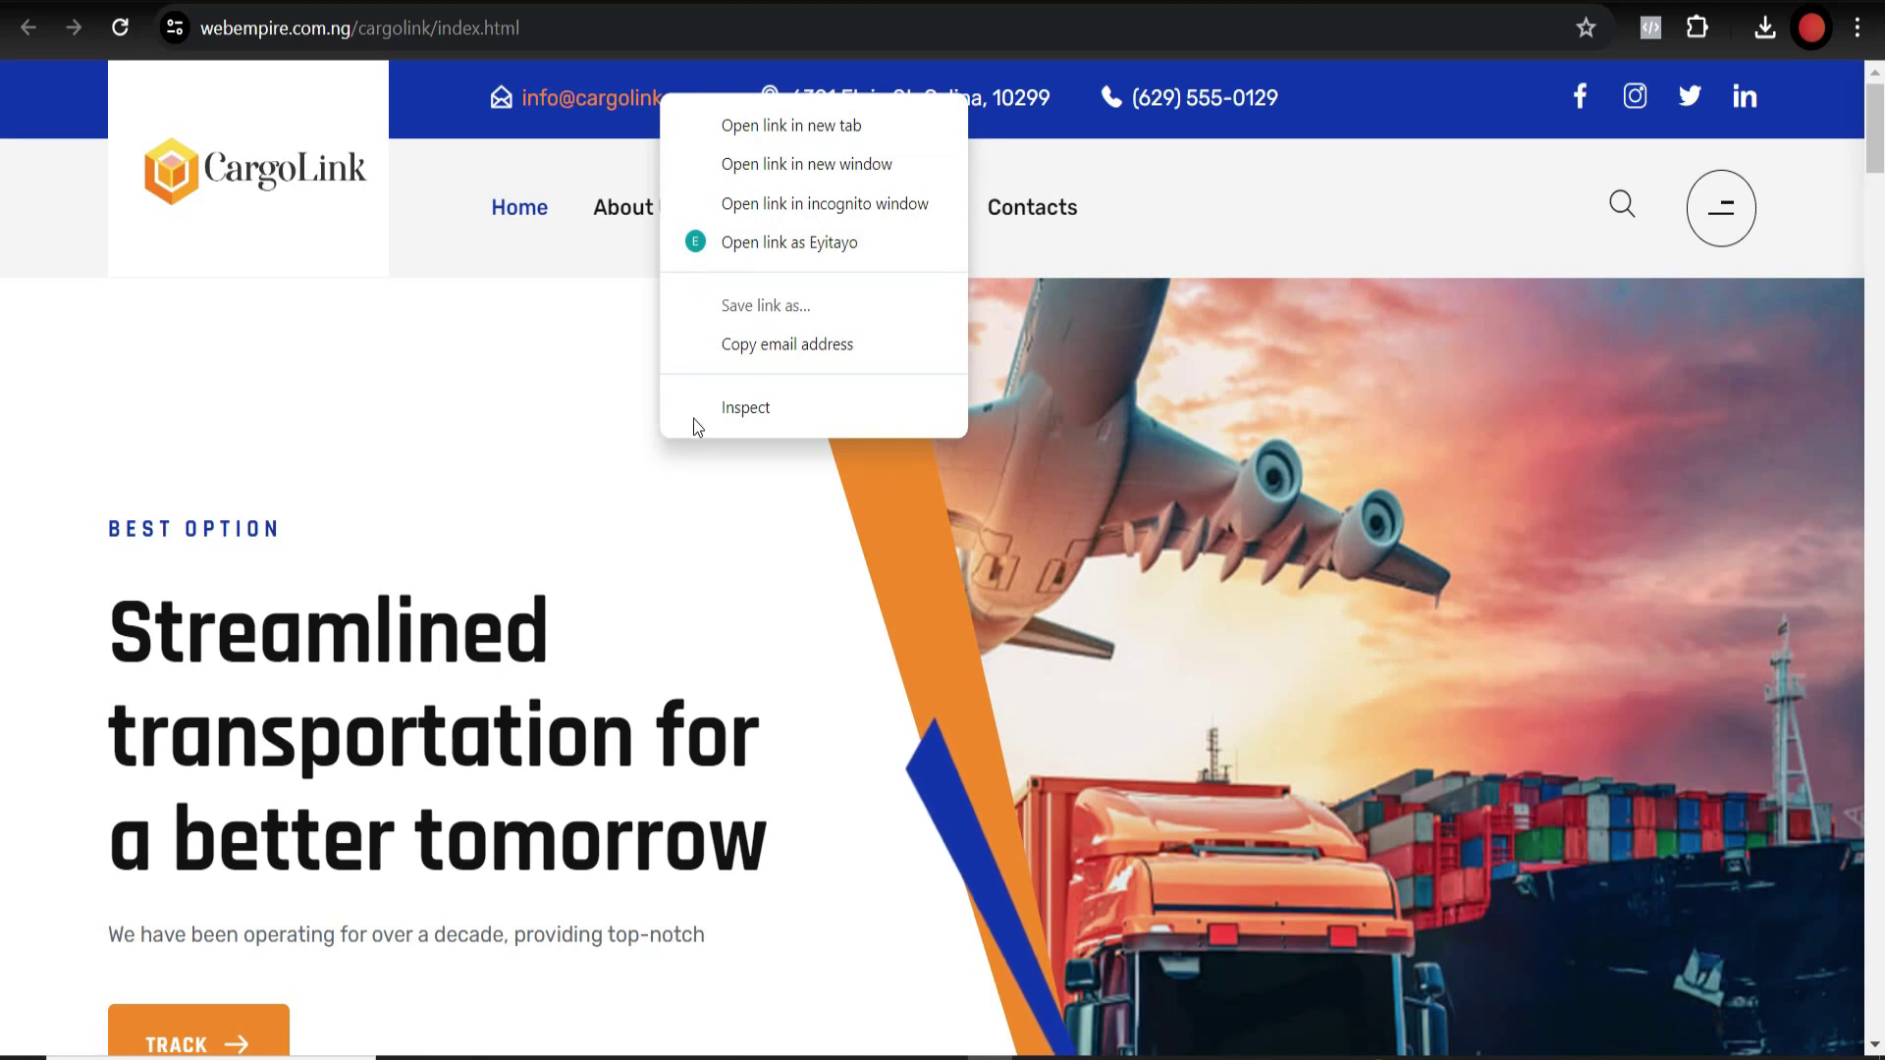
{"action": "left_click", "coordinate": [580, 396]}
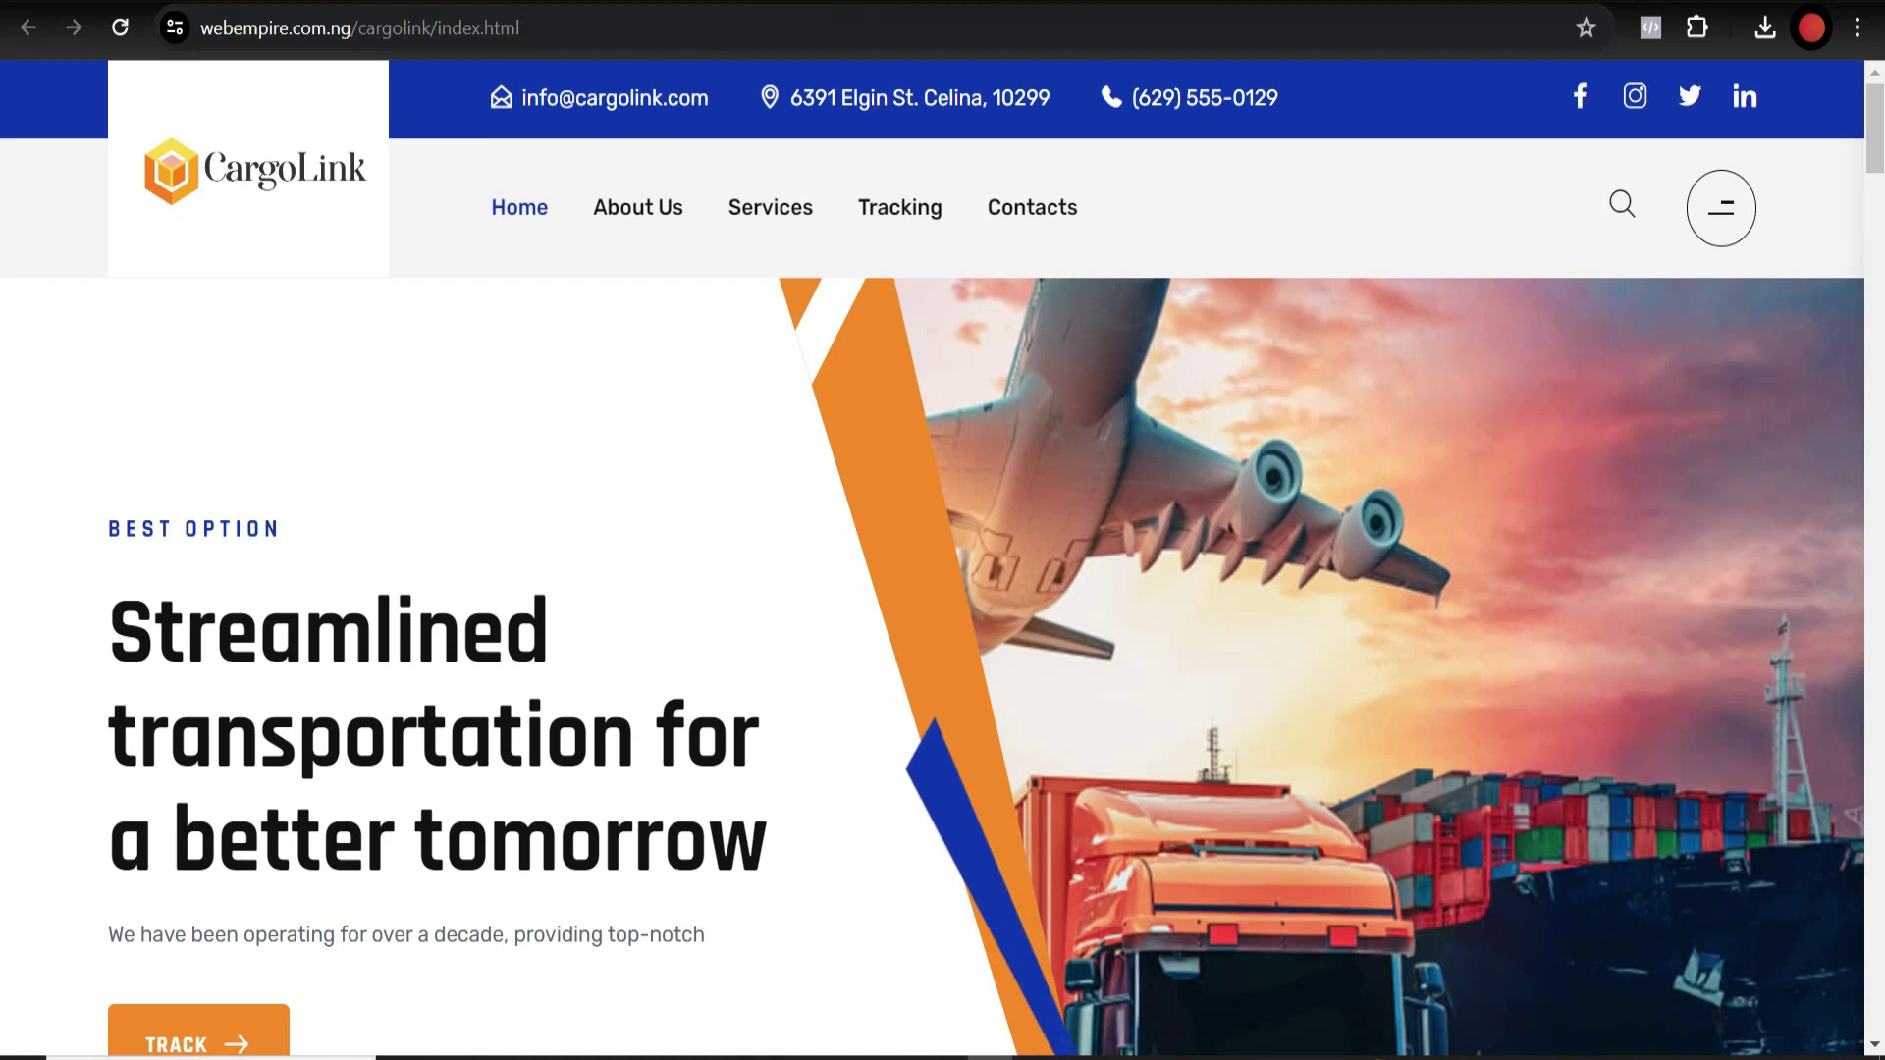
Search index.html for the old cargolink contact address.
{"action": "key", "text": "ctrl+Tab"}
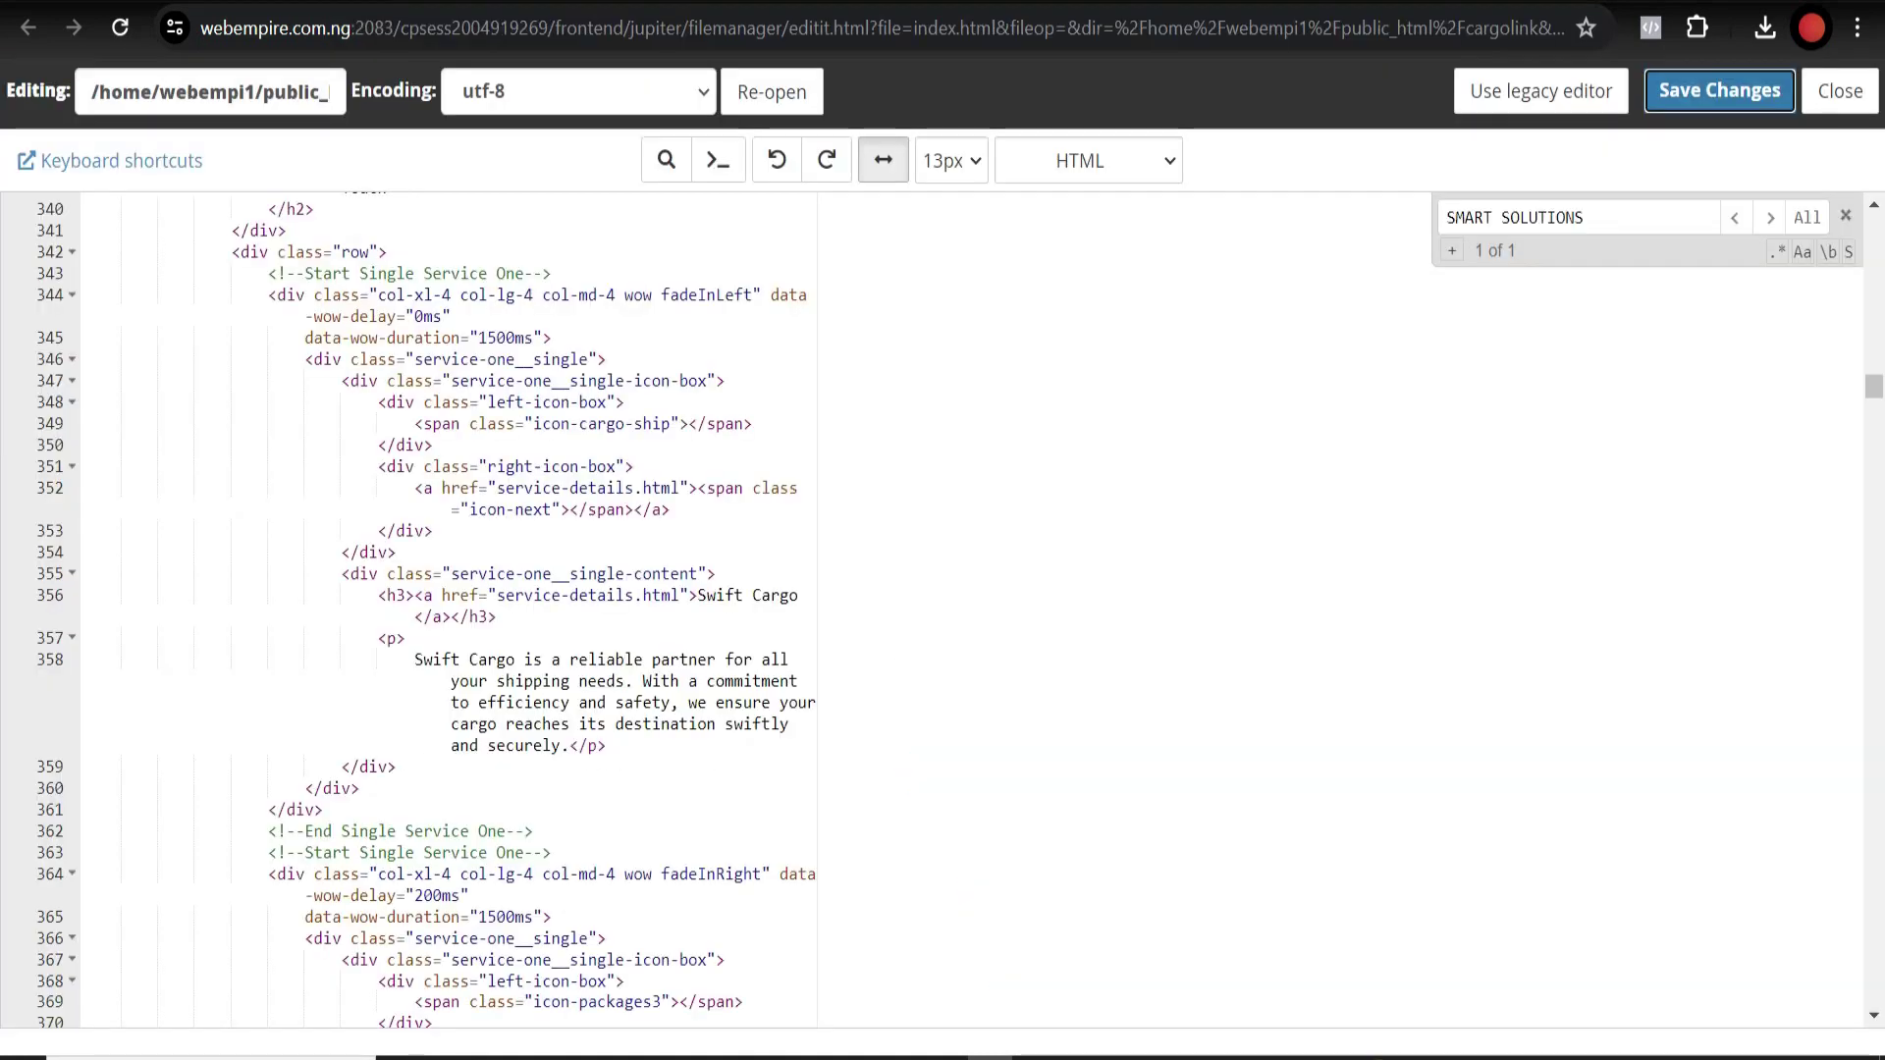
{"action": "triple_click", "coordinate": [1608, 218]}
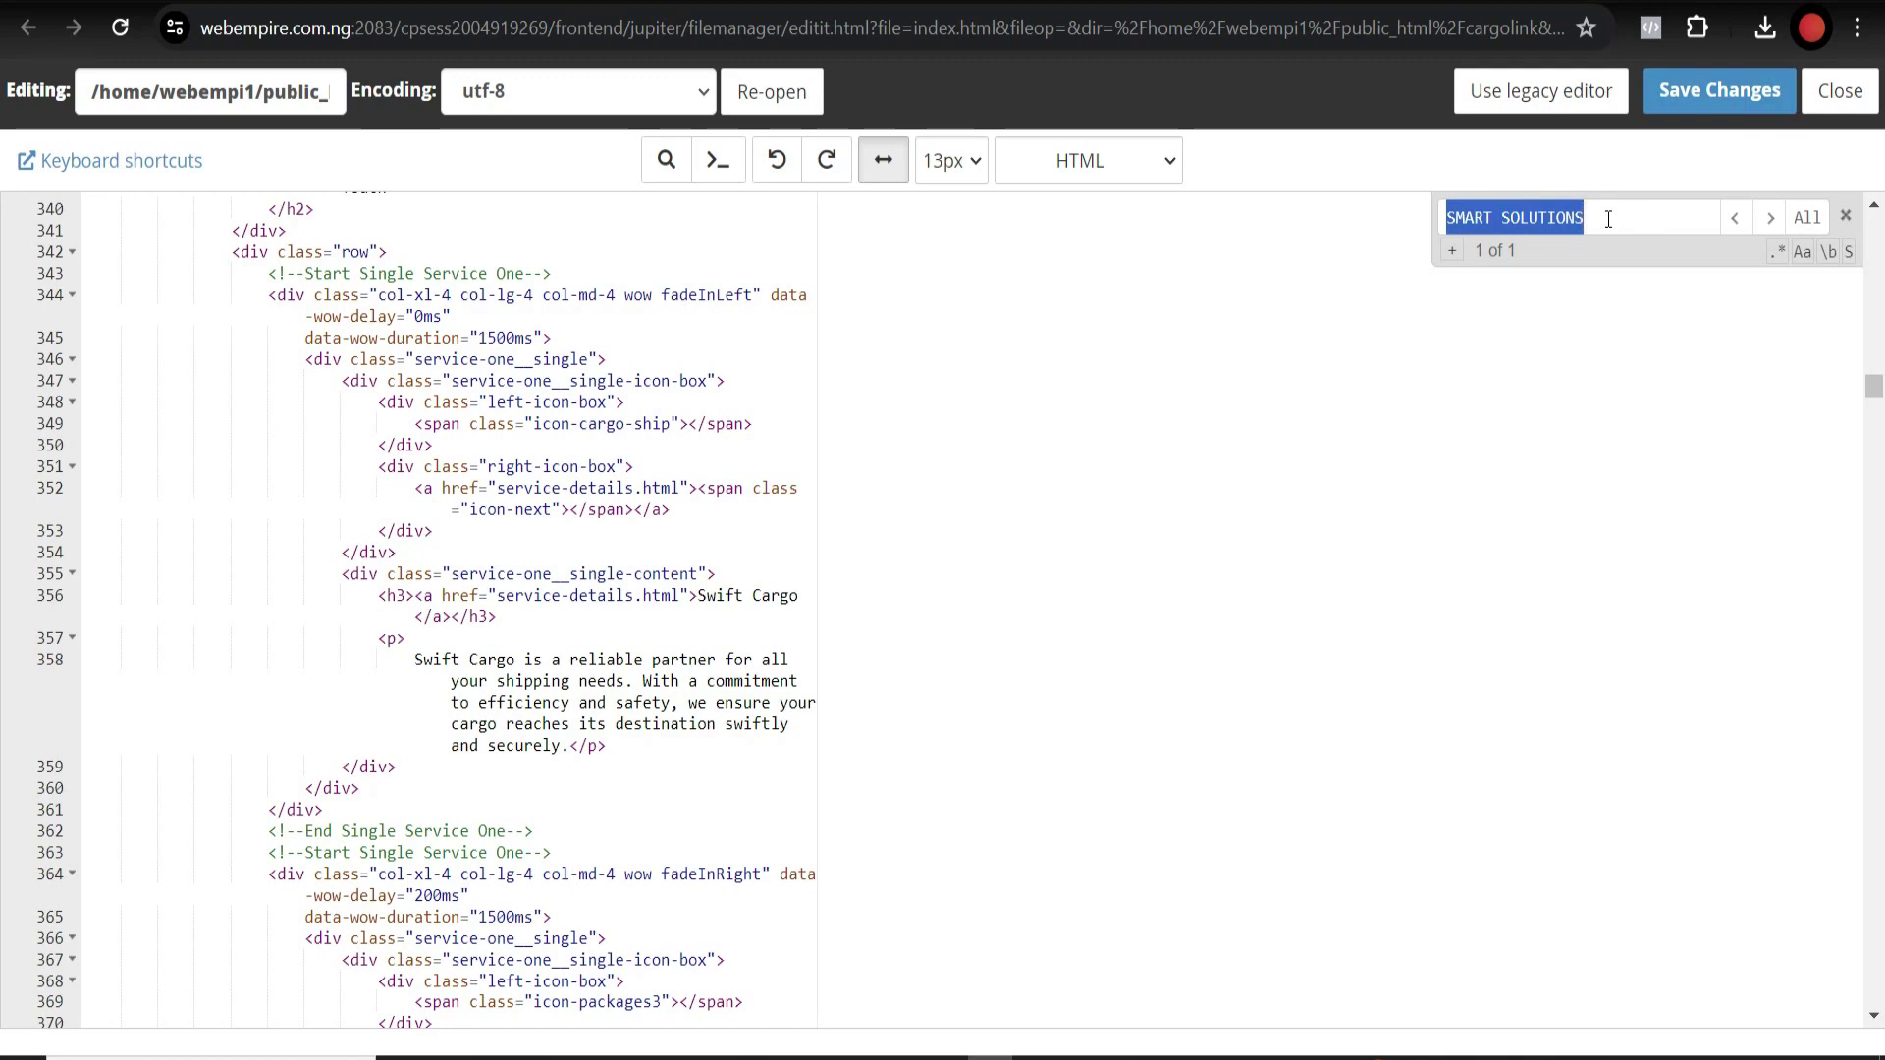
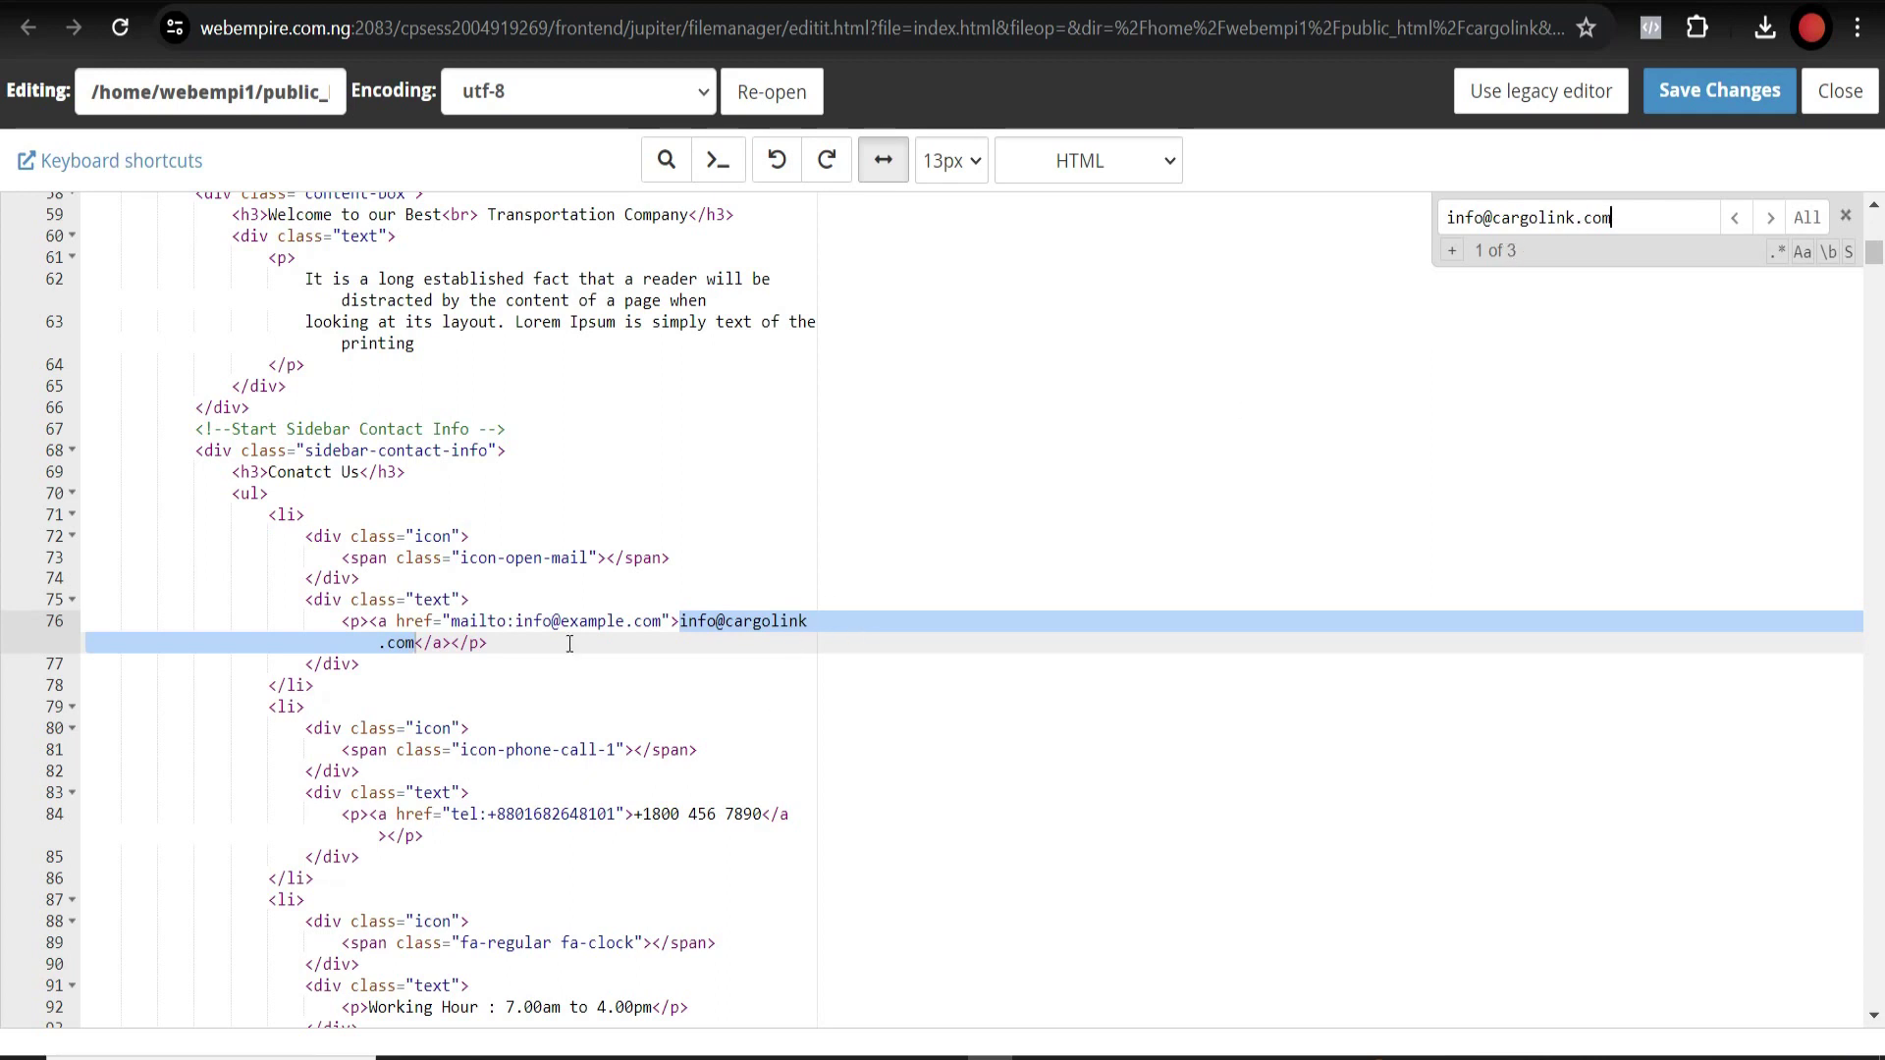
Replace the sidebar Contact Us email text with the webempire support address.
{"action": "left_click", "coordinate": [412, 644]}
{"action": "key", "text": "BackSpace"}
{"action": "key", "text": "BackSpace"}
{"action": "key", "text": "BackSpace"}
{"action": "key", "text": "BackSpace"}
{"action": "key", "text": "BackSpace"}
{"action": "key", "text": "BackSpace"}
{"action": "key", "text": "BackSpace"}
{"action": "key", "text": "BackSpace"}
{"action": "key", "text": "BackSpace"}
{"action": "key", "text": "BackSpace"}
{"action": "key", "text": "BackSpace"}
{"action": "key", "text": "BackSpace"}
{"action": "key", "text": "BackSpace"}
{"action": "key", "text": "BackSpace"}
{"action": "key", "text": "BackSpace"}
{"action": "key", "text": "BackSpace"}
{"action": "key", "text": "BackSpace"}
{"action": "key", "text": "BackSpace"}
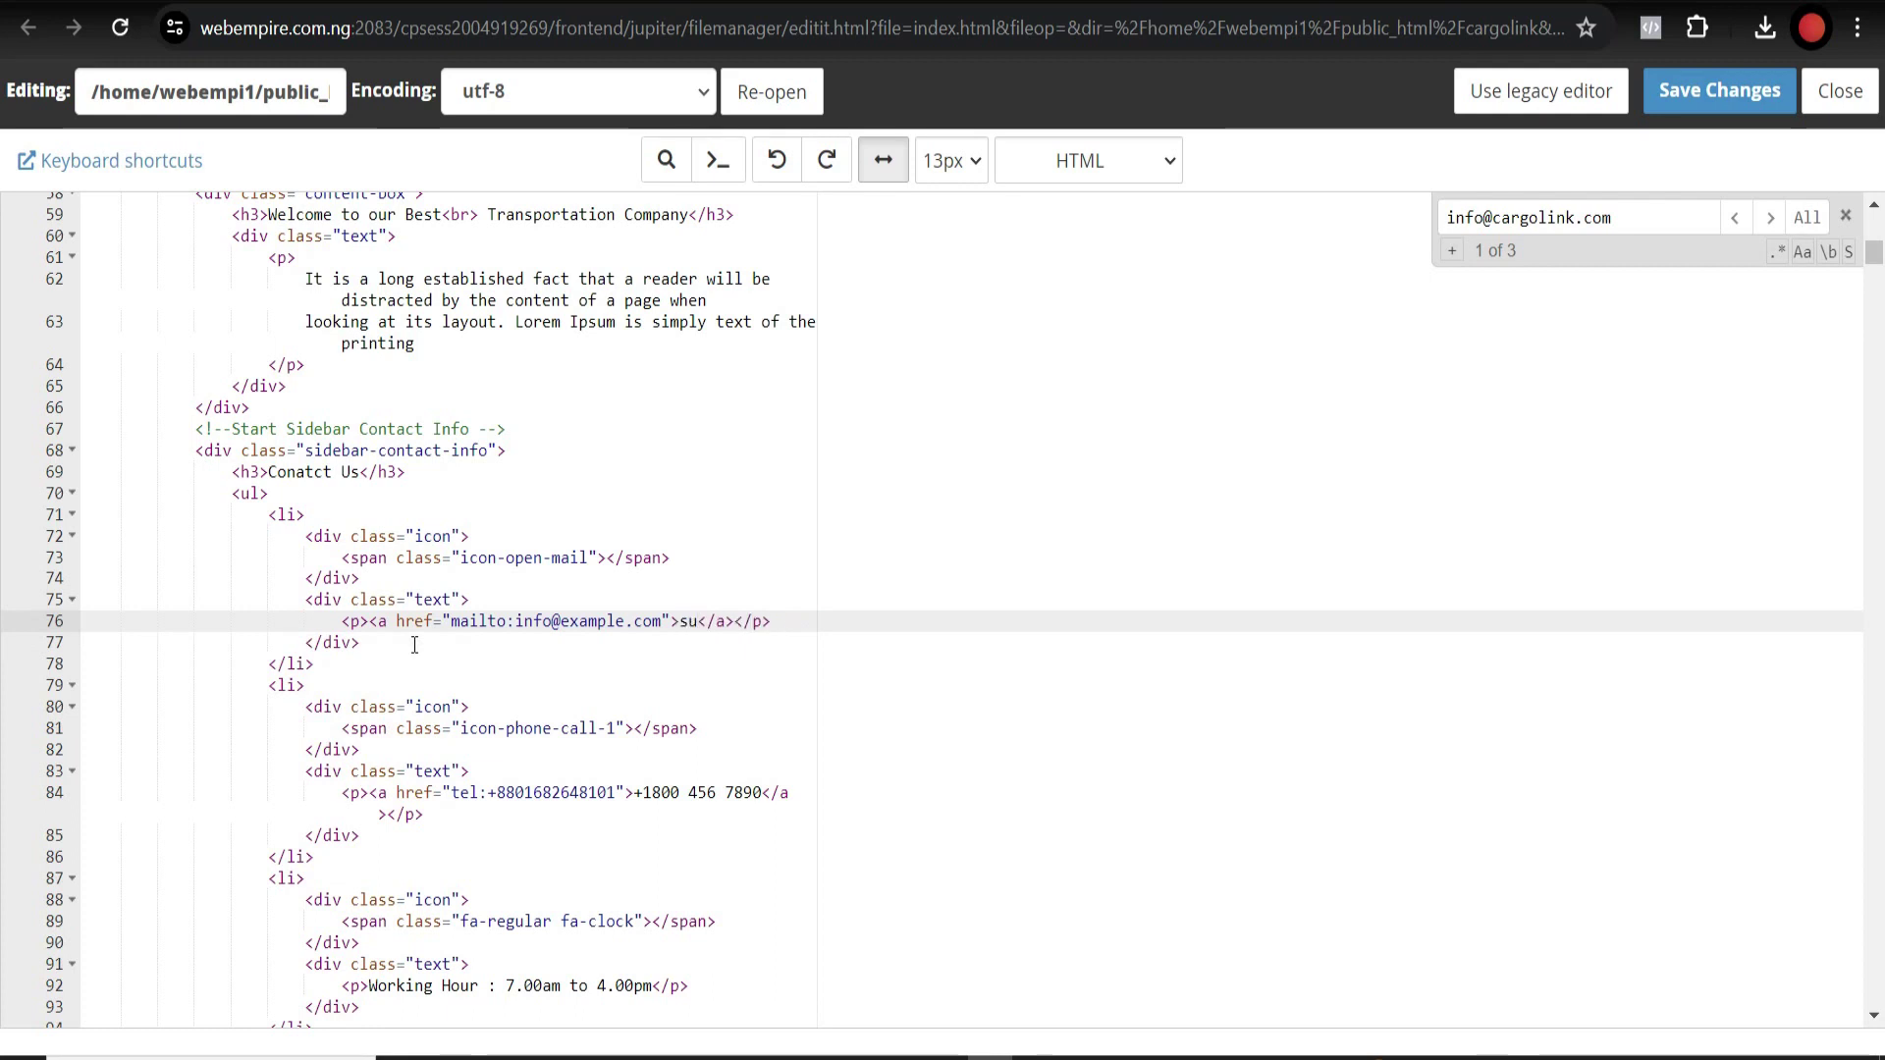
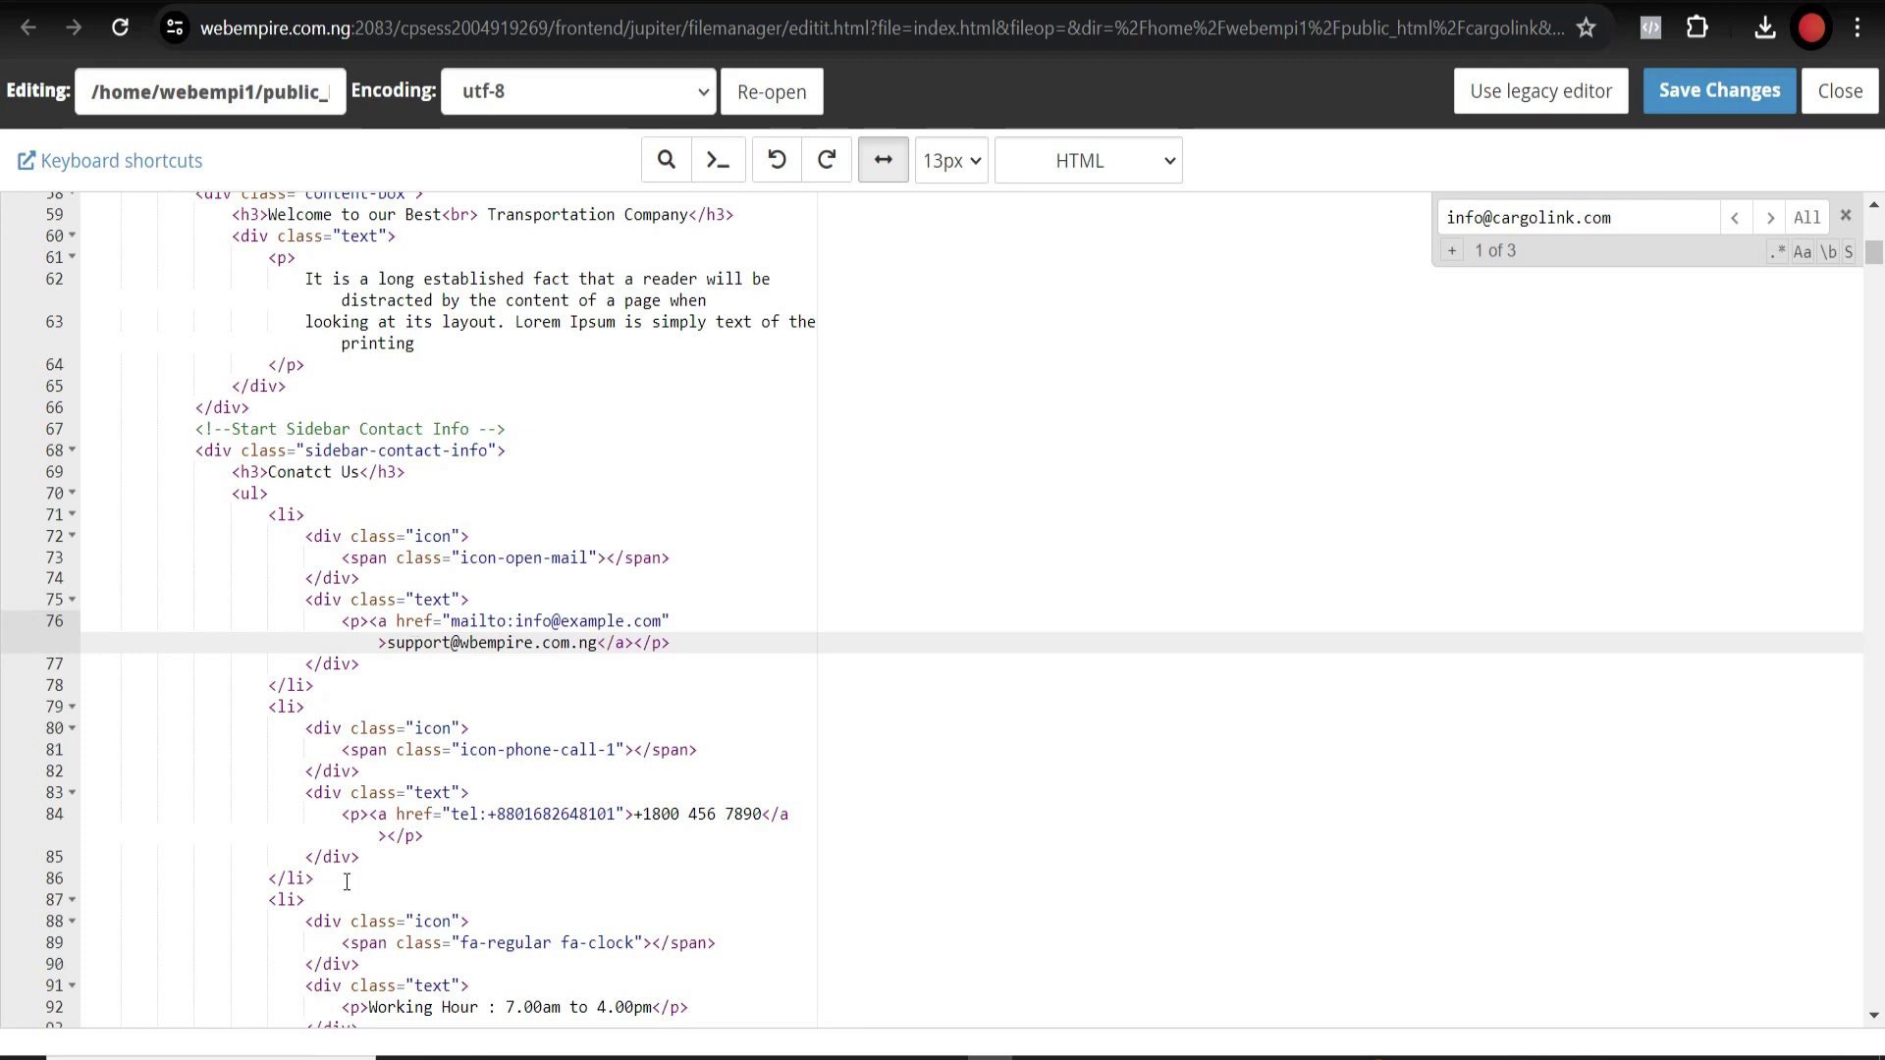
Paste the webempire support address over the old address in line 172's mailto link.
{"action": "left_click", "coordinate": [1774, 218]}
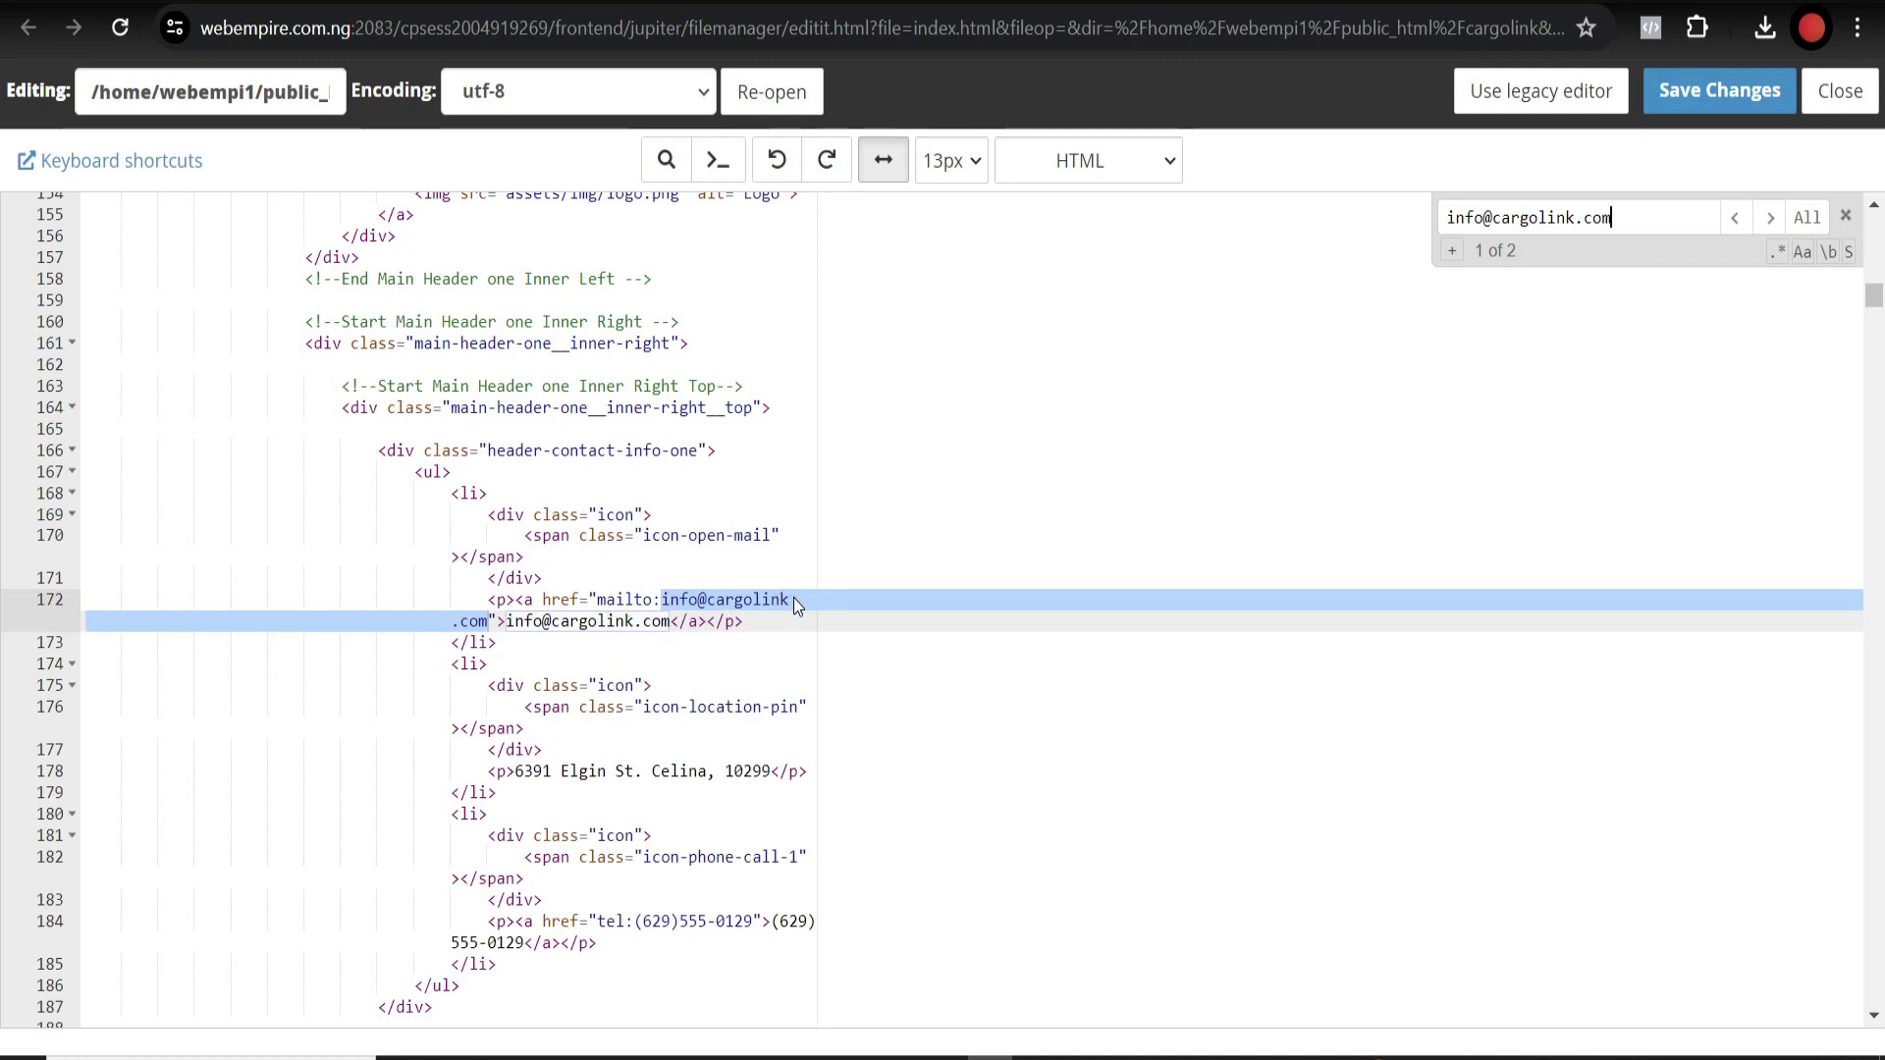
{"action": "key", "text": "super+v"}
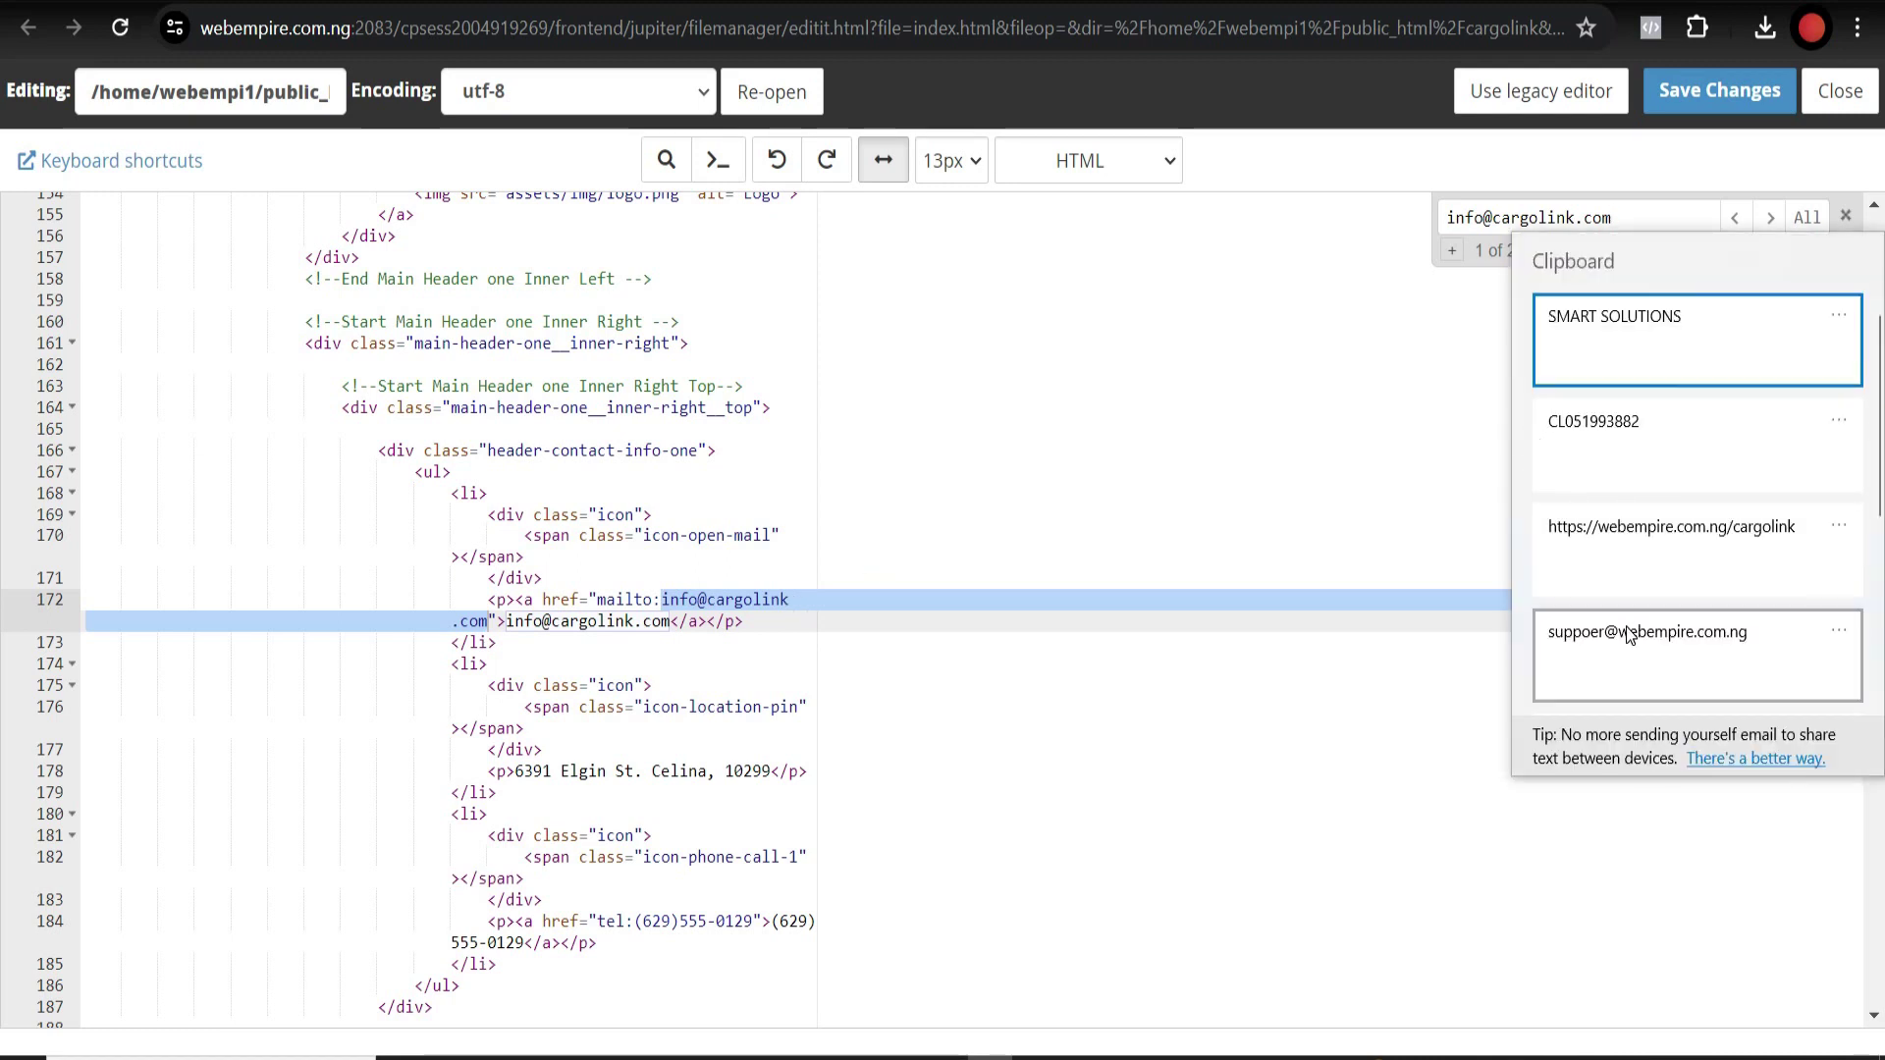
{"action": "left_click", "coordinate": [1627, 627]}
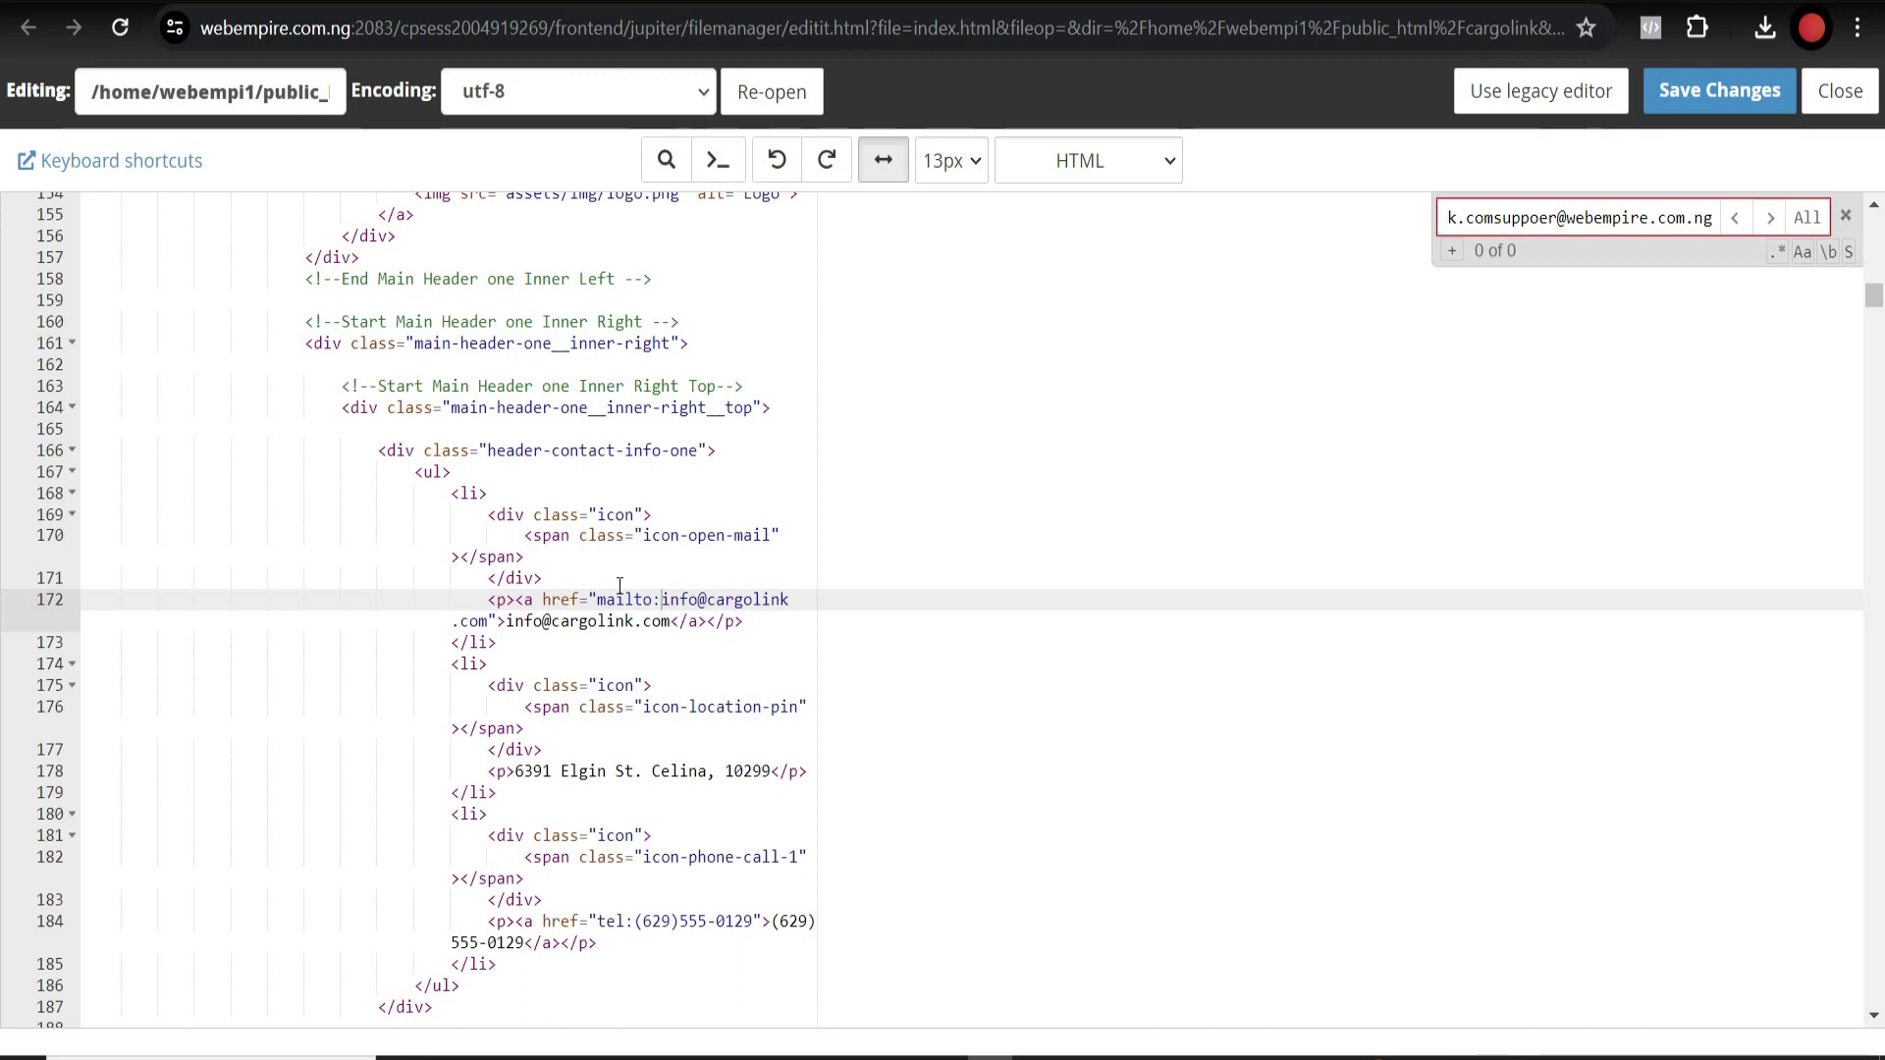
{"action": "key", "text": "ctrl+z"}
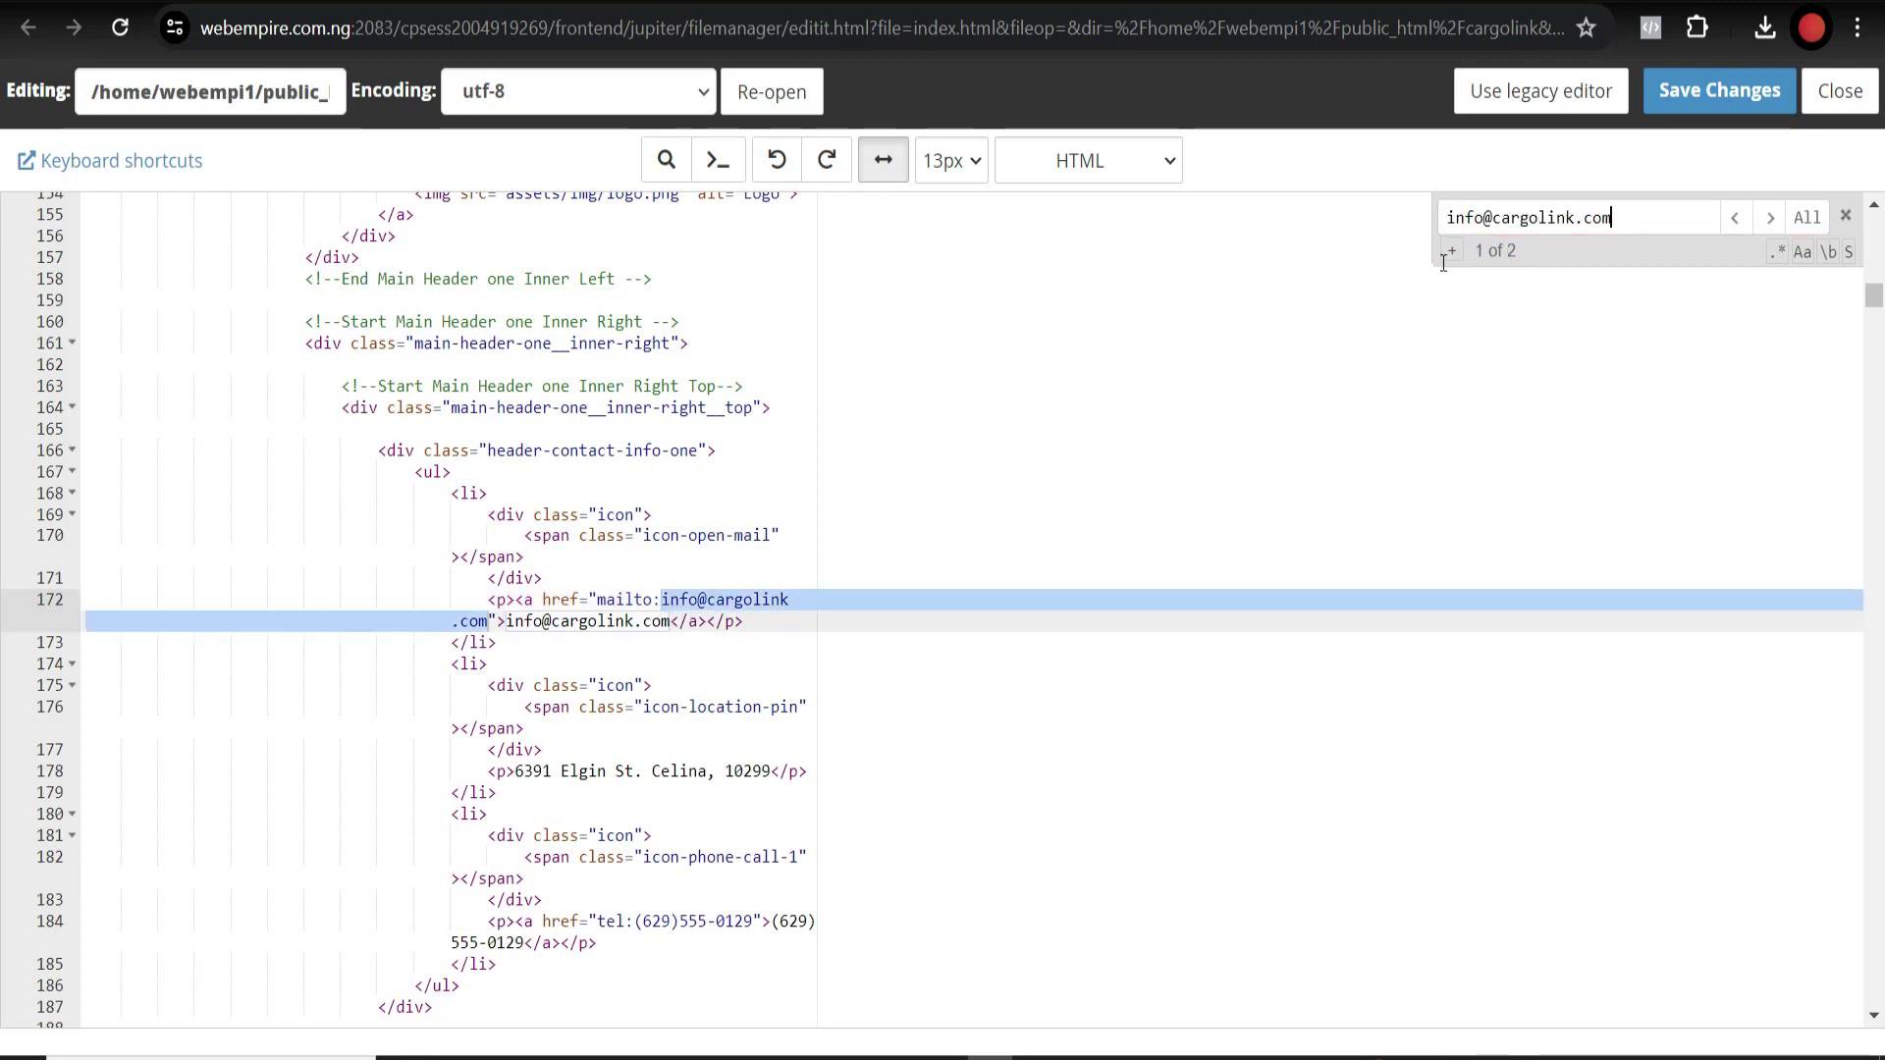
{"action": "left_click", "coordinate": [669, 597]}
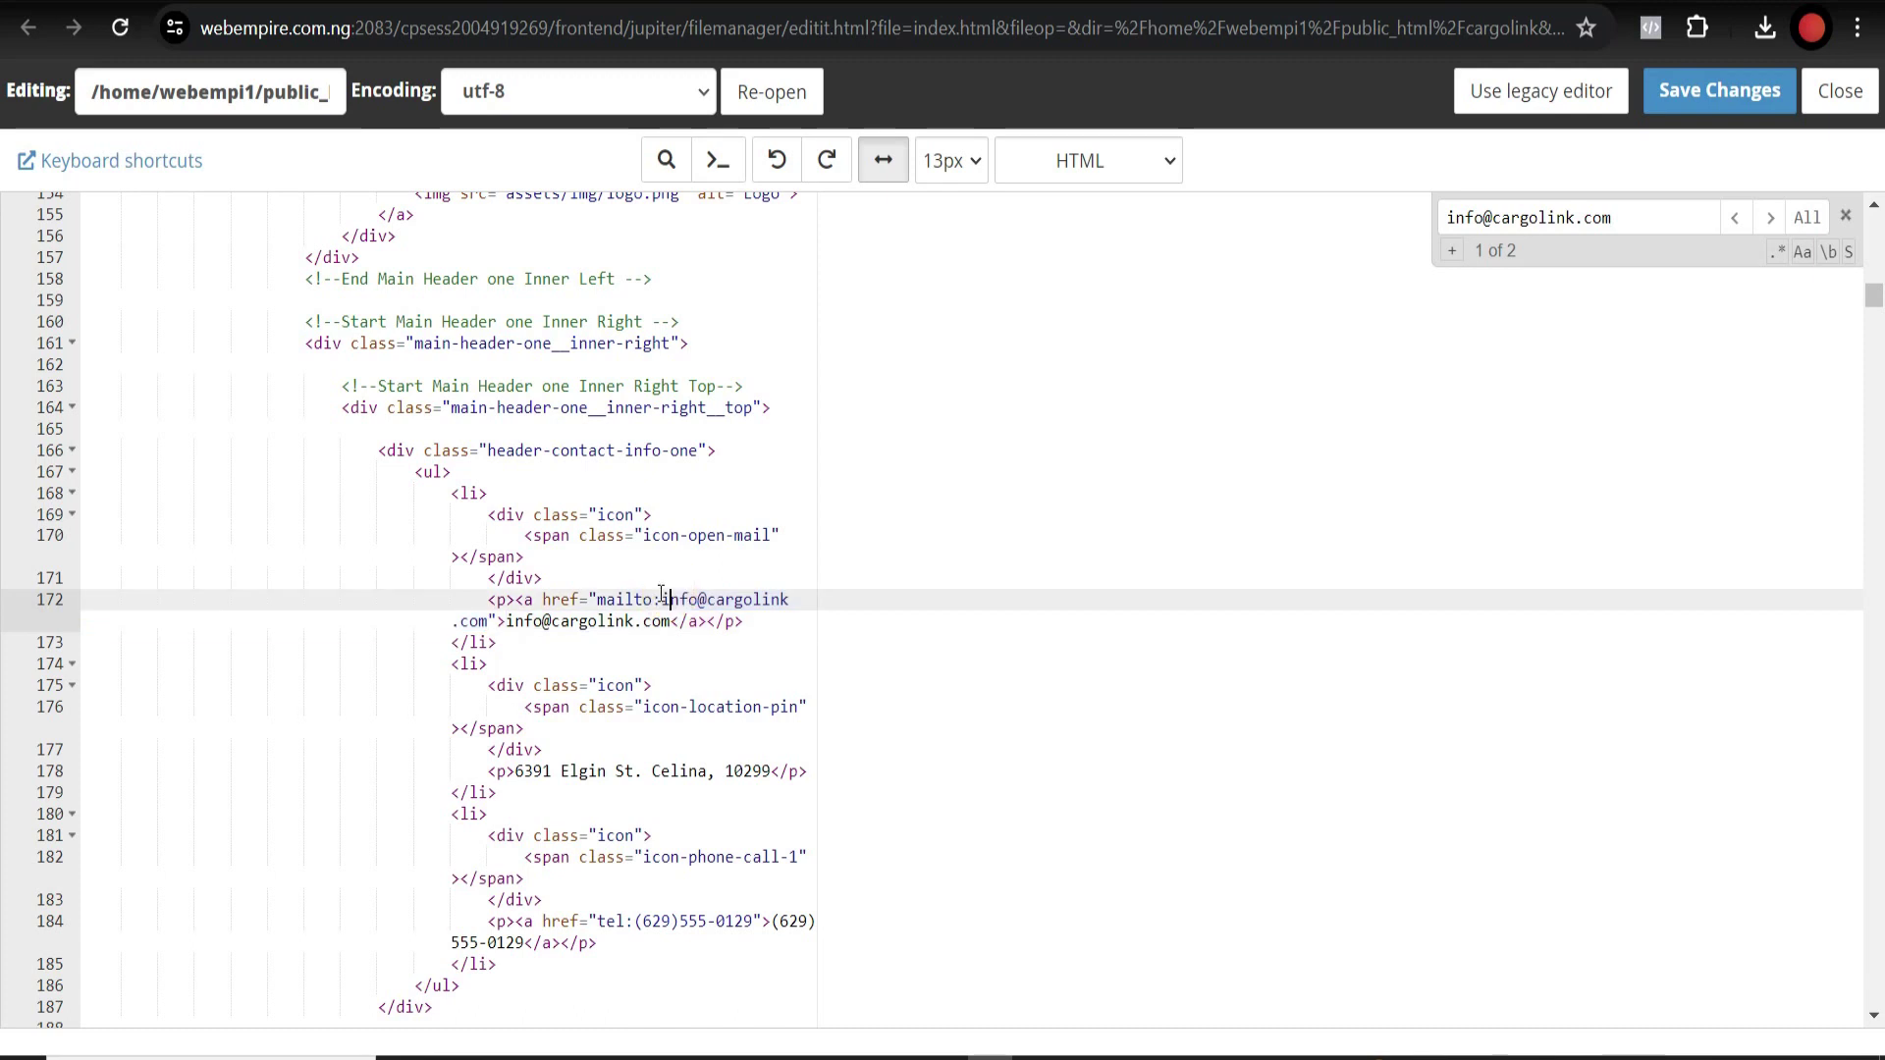
{"action": "left_click_drag", "start_coordinate": [661, 599], "coordinate": [489, 621]}
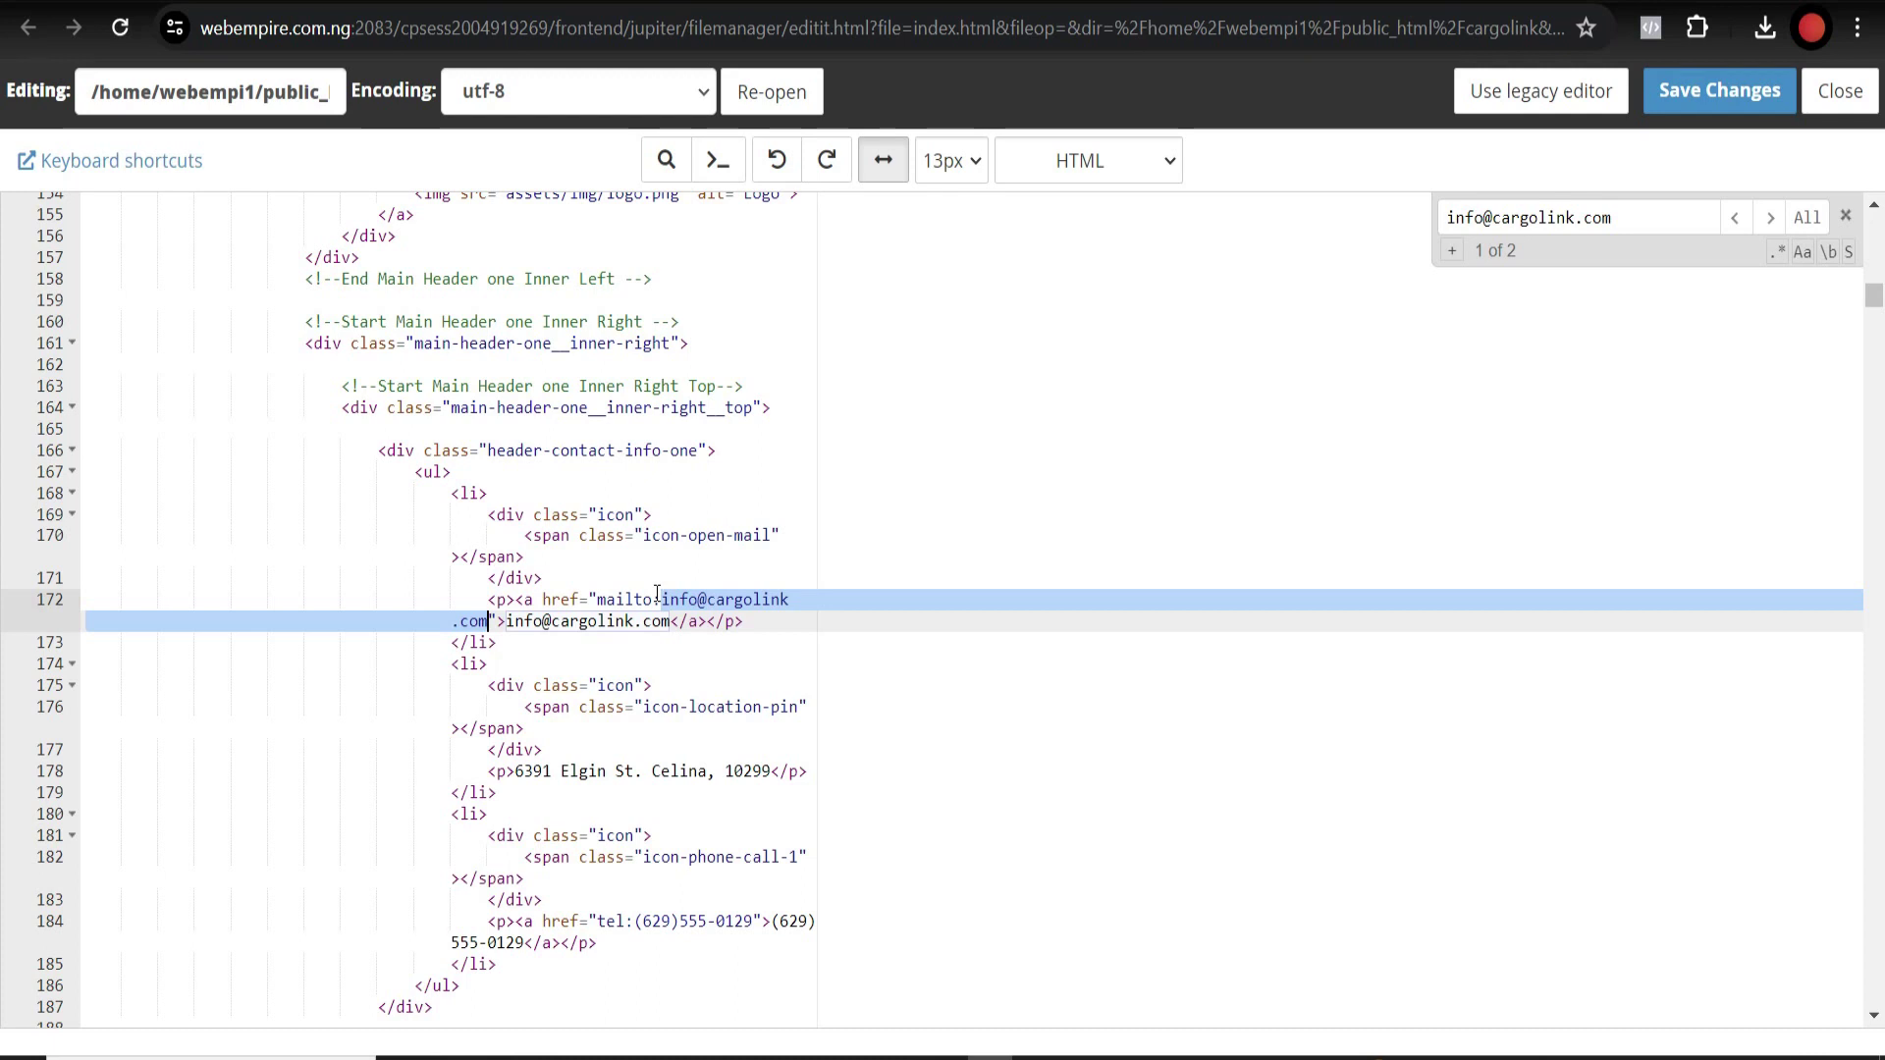
{"action": "key", "text": "ctrl+v"}
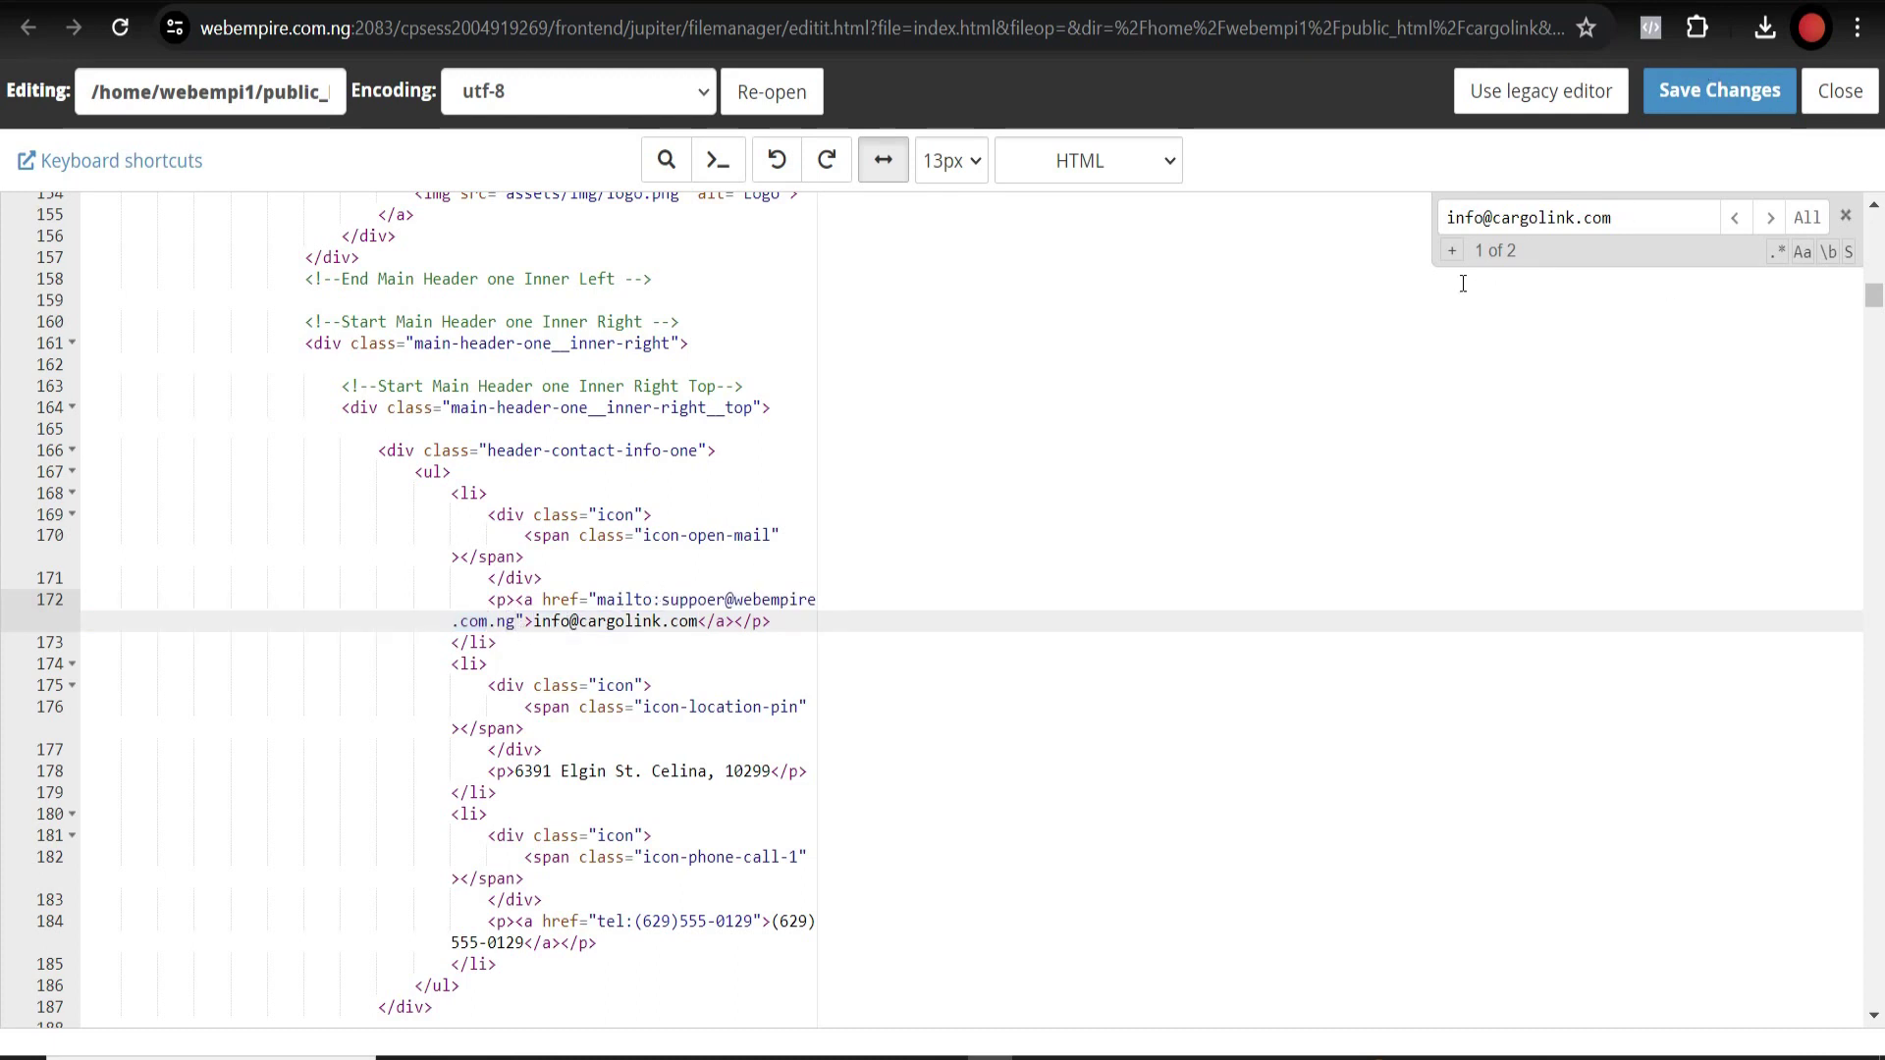
Replace the header link text with the support address and save index.html.
{"action": "left_click", "coordinate": [1771, 219]}
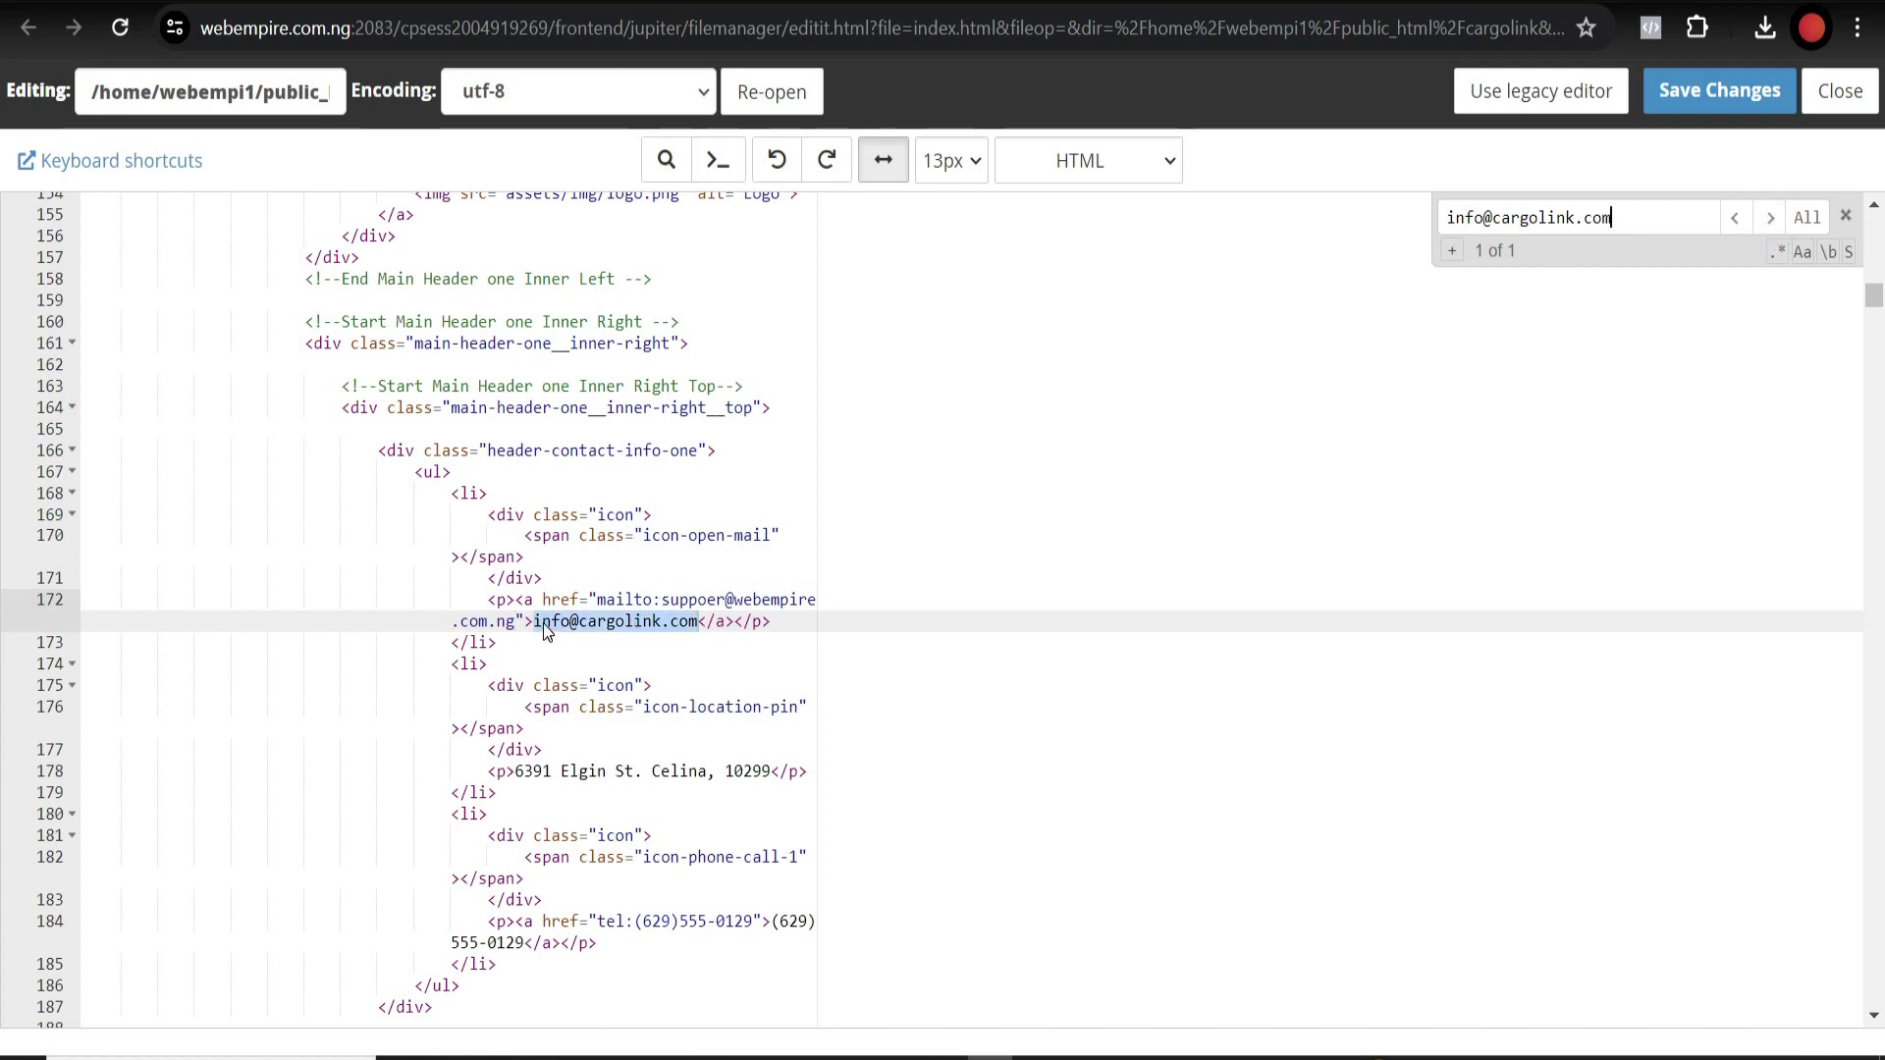
{"action": "key", "text": "ctrl+f"}
{"action": "key", "text": "ctrl+v"}
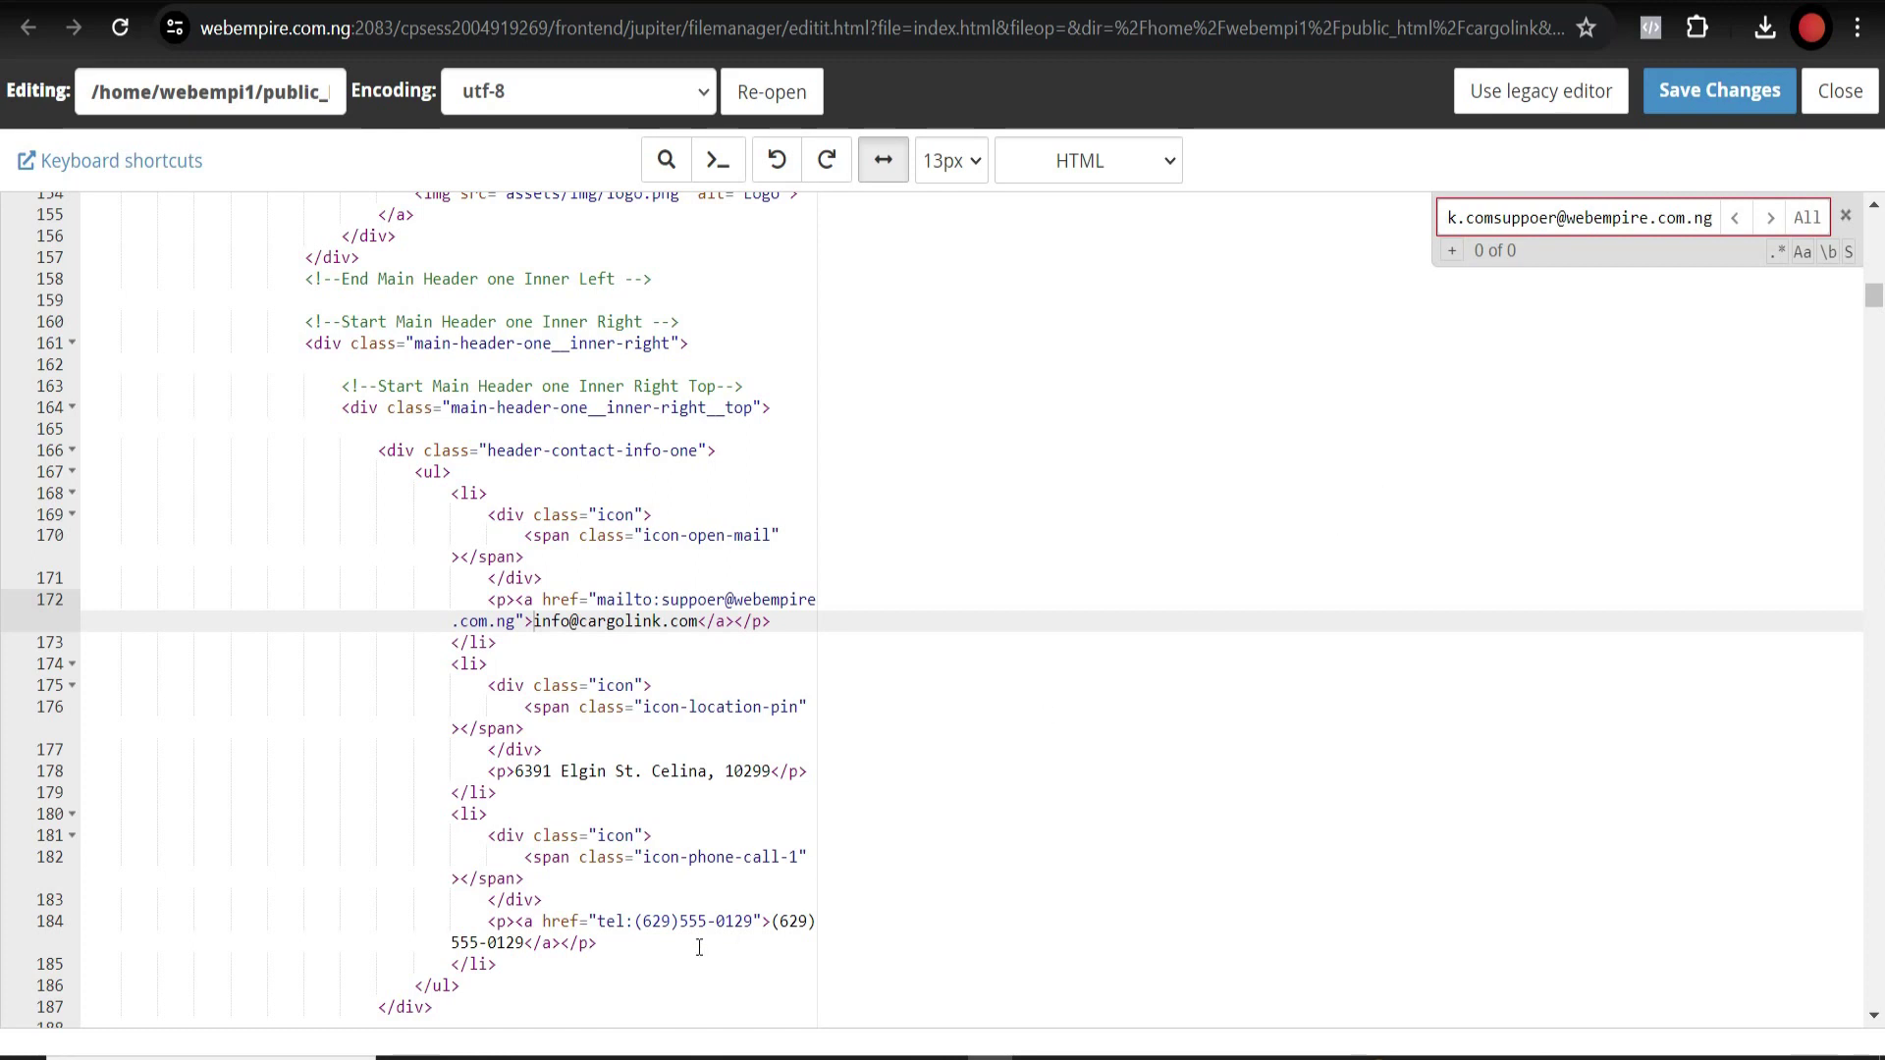
{"action": "key", "text": "ctrl+z"}
{"action": "double_click", "coordinate": [626, 621]}
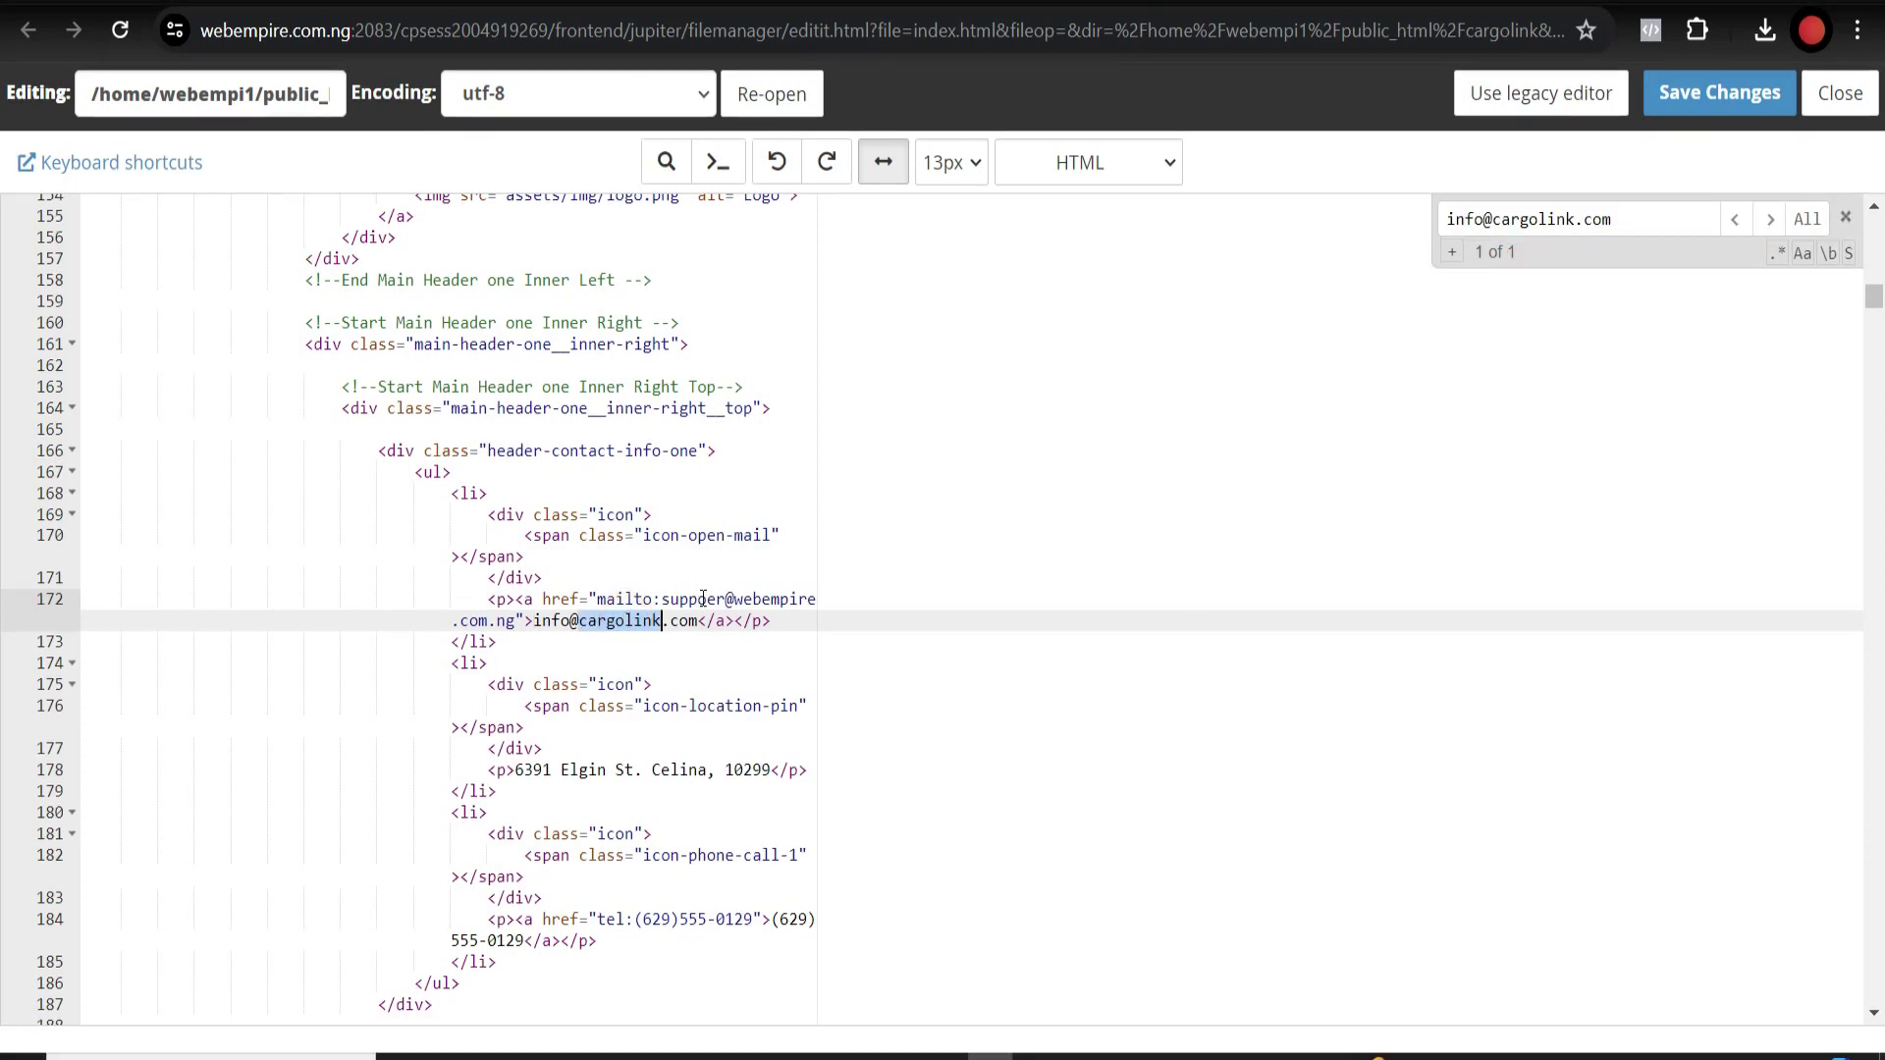
{"action": "left_click_drag", "start_coordinate": [697, 624], "coordinate": [536, 622]}
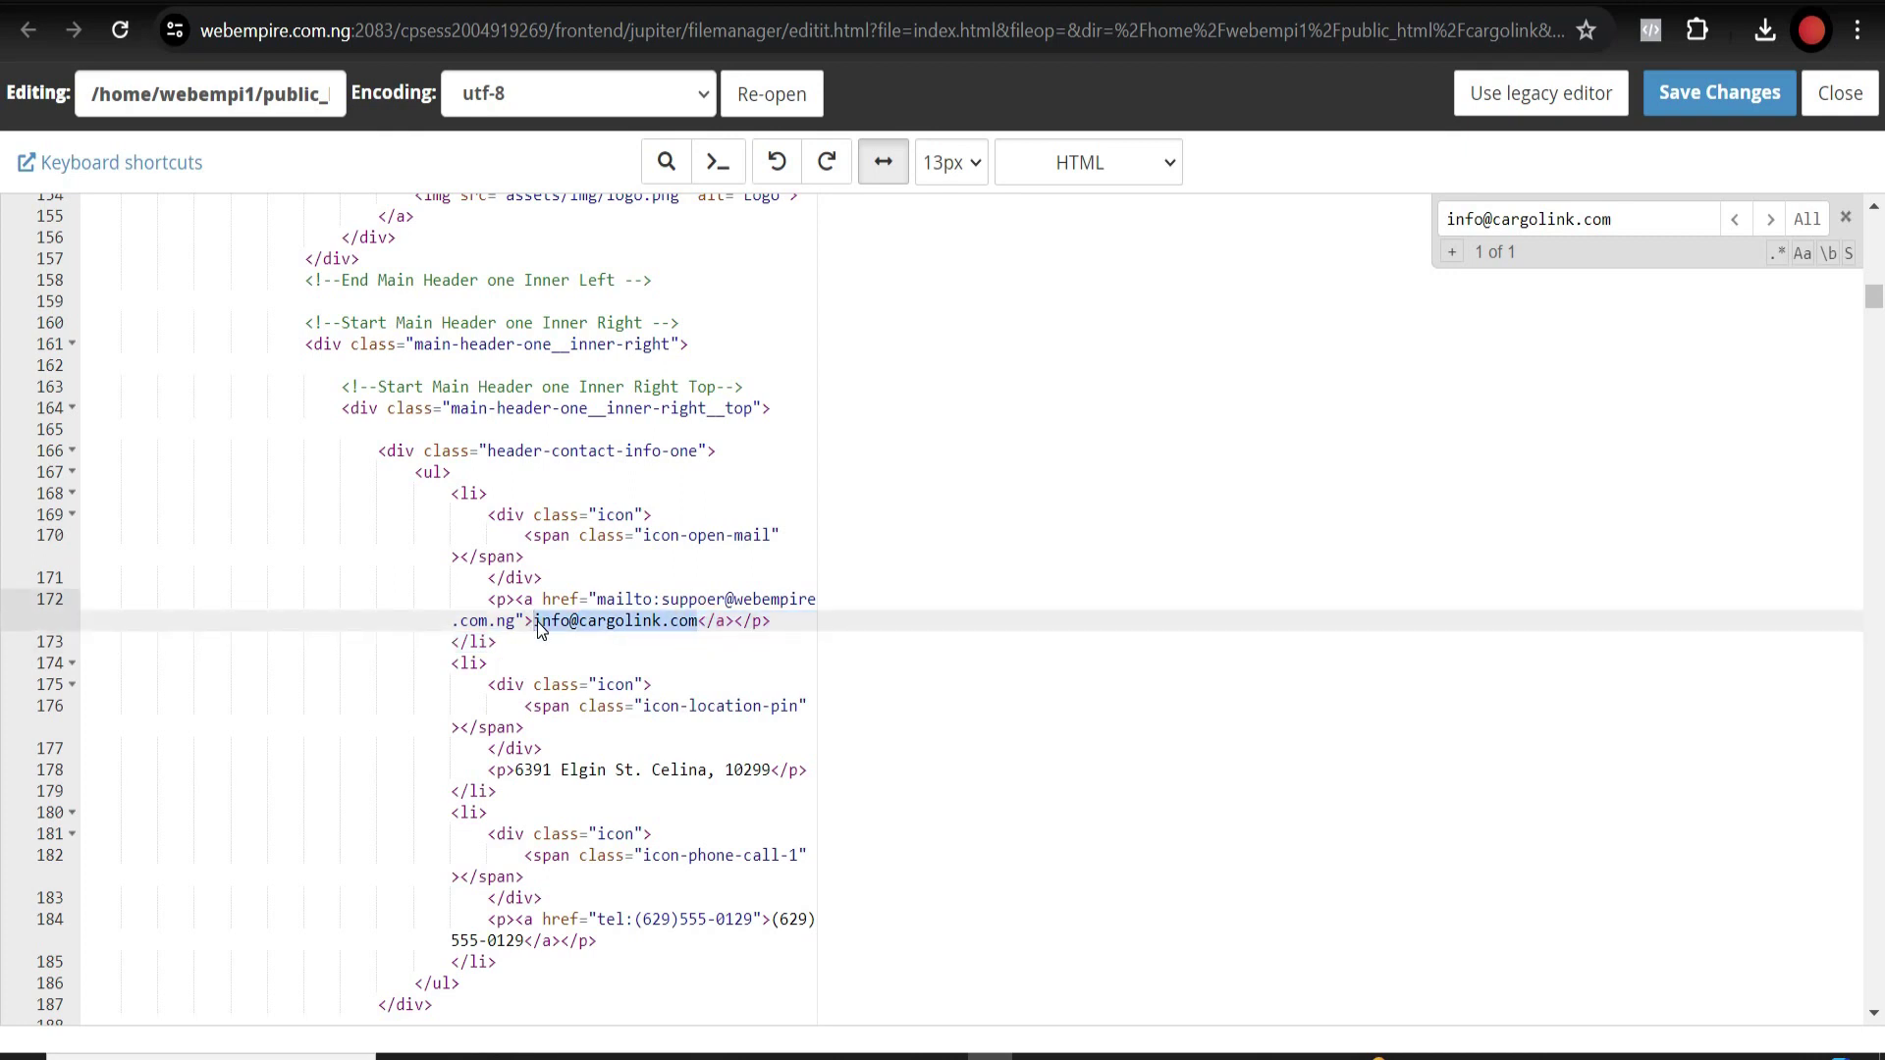
{"action": "key", "text": "super+v"}
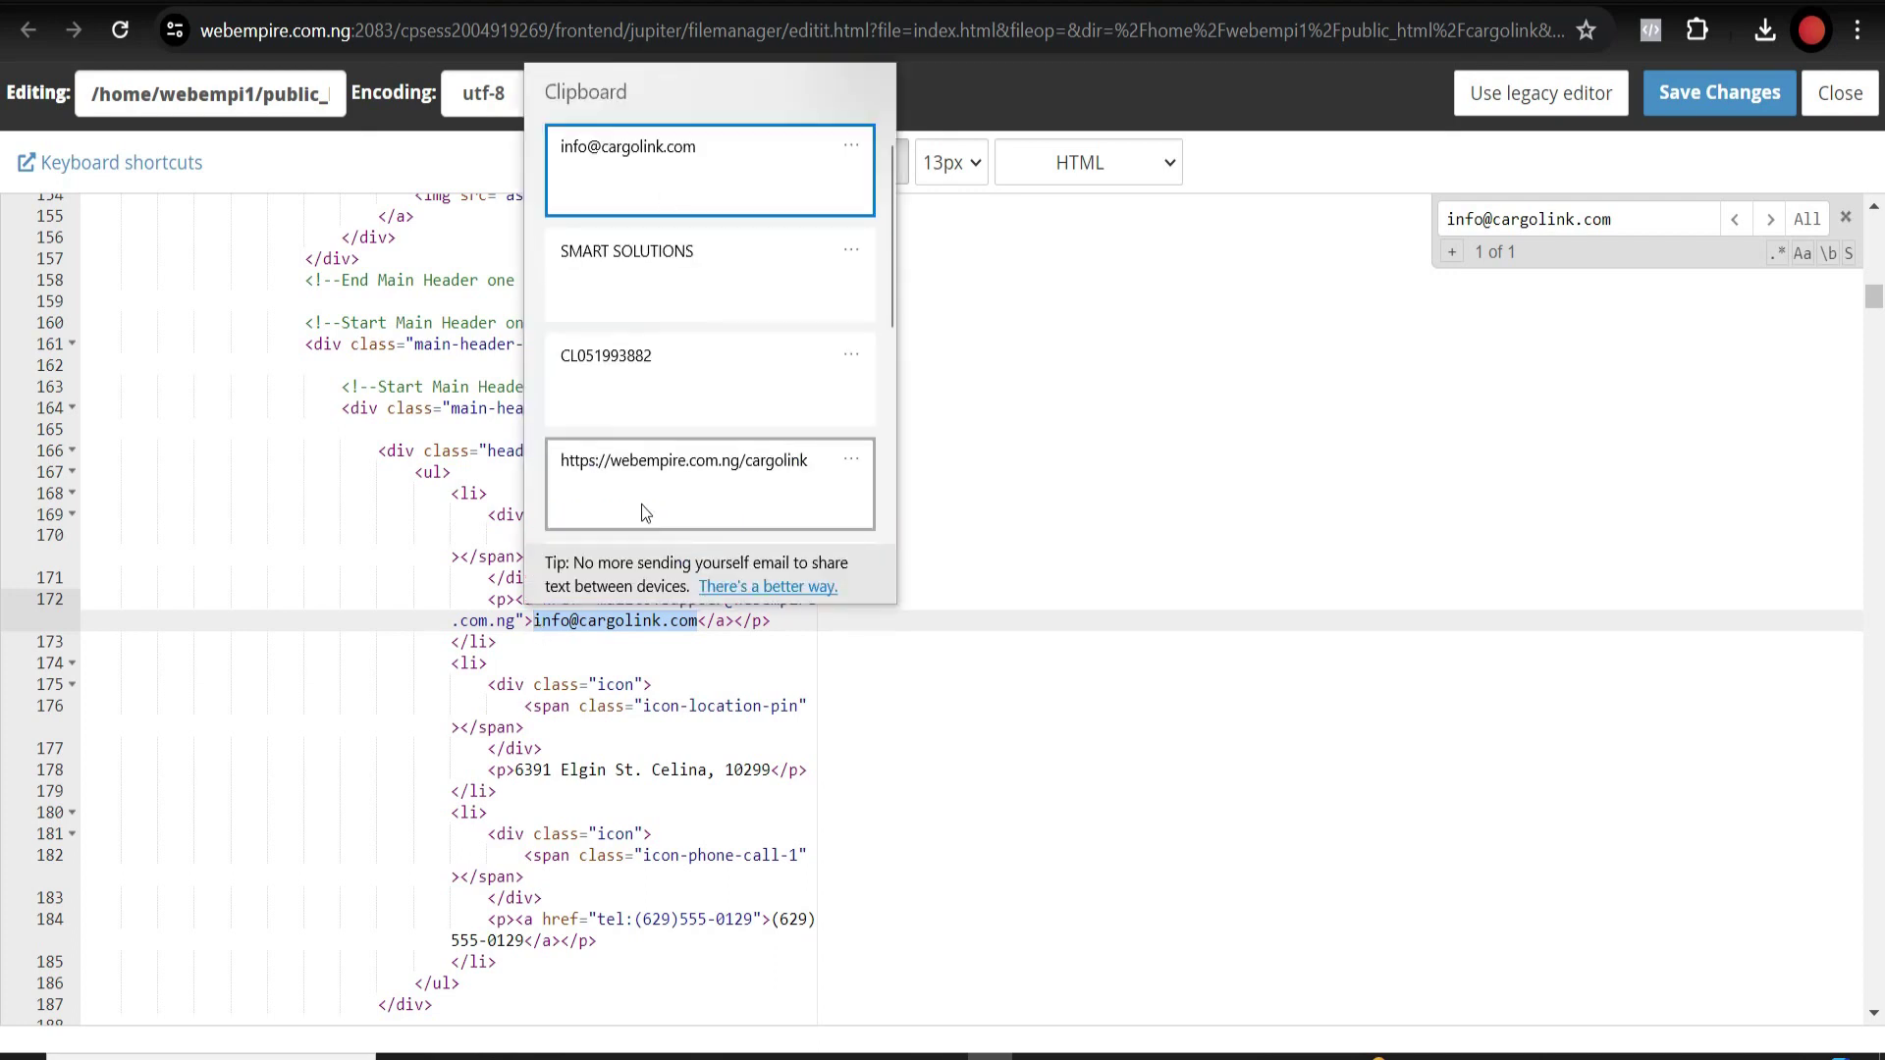
{"action": "scroll", "coordinate": [664, 488], "scroll_direction": "down", "scroll_amount": 2}
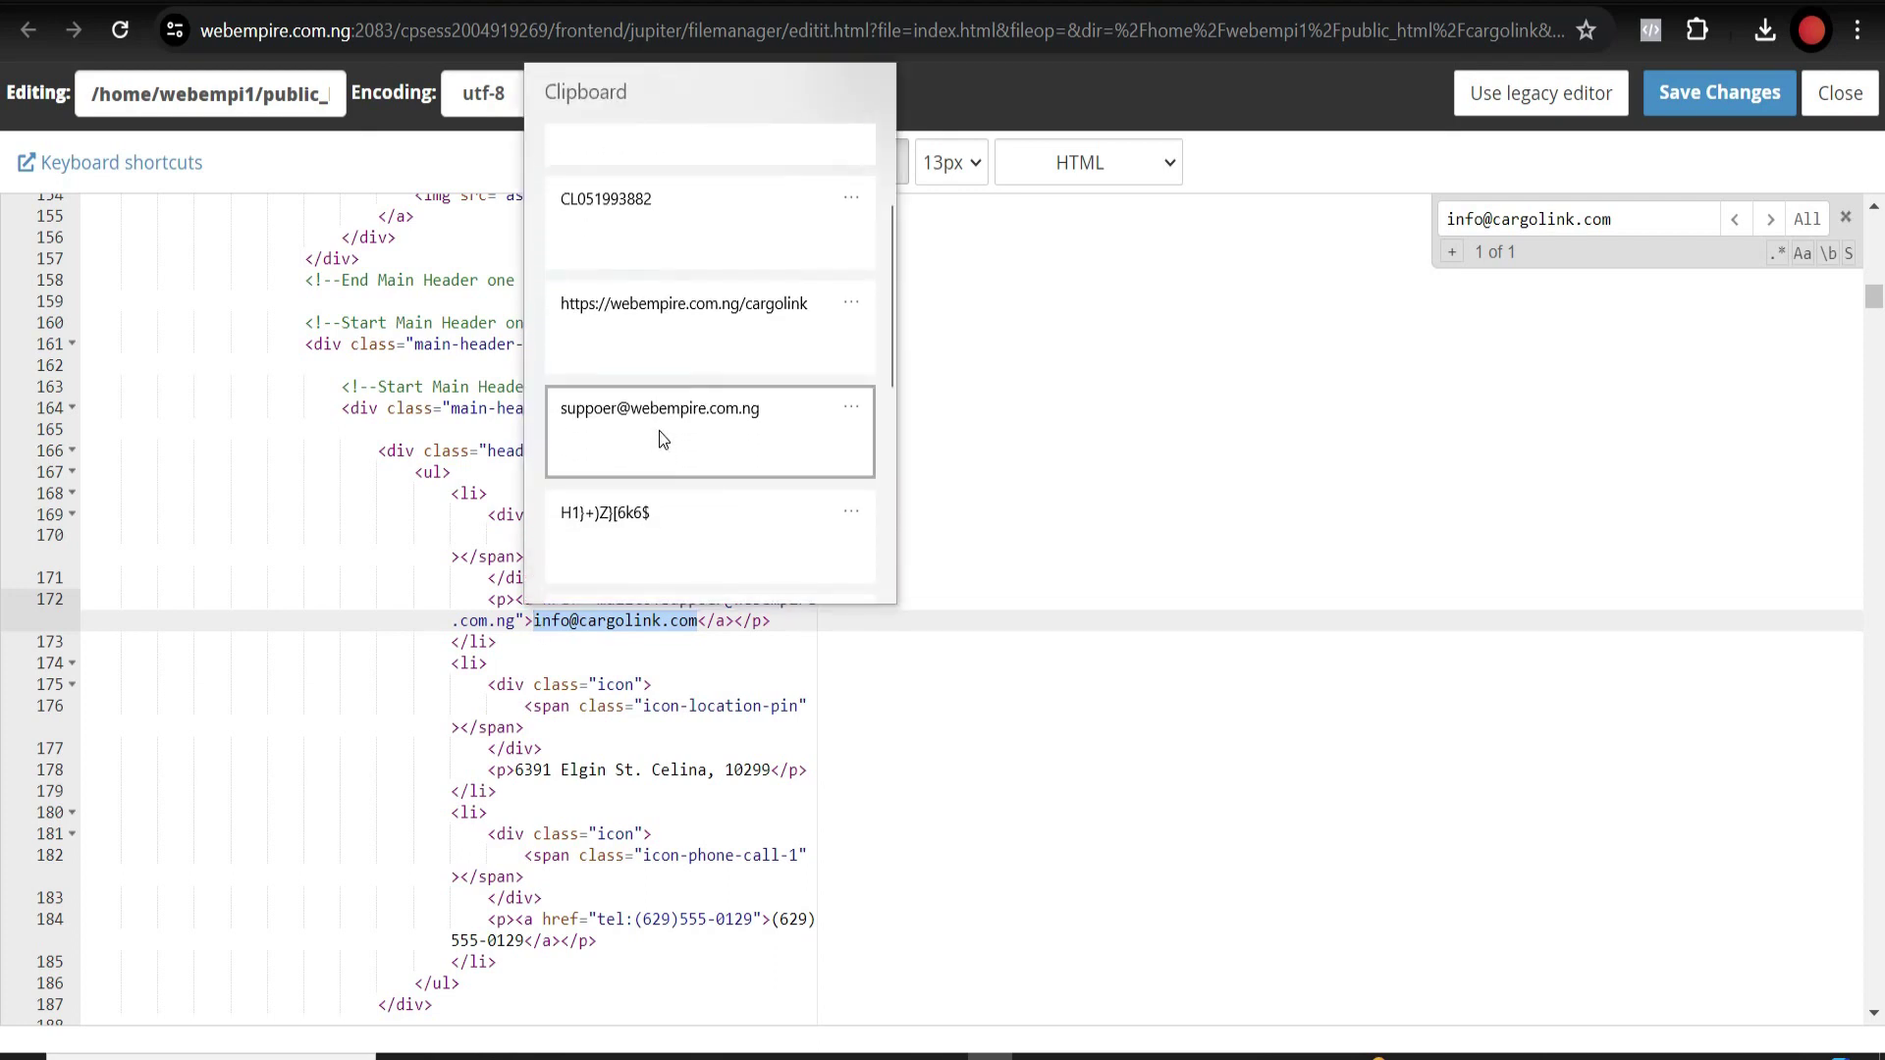
{"action": "left_click", "coordinate": [661, 431]}
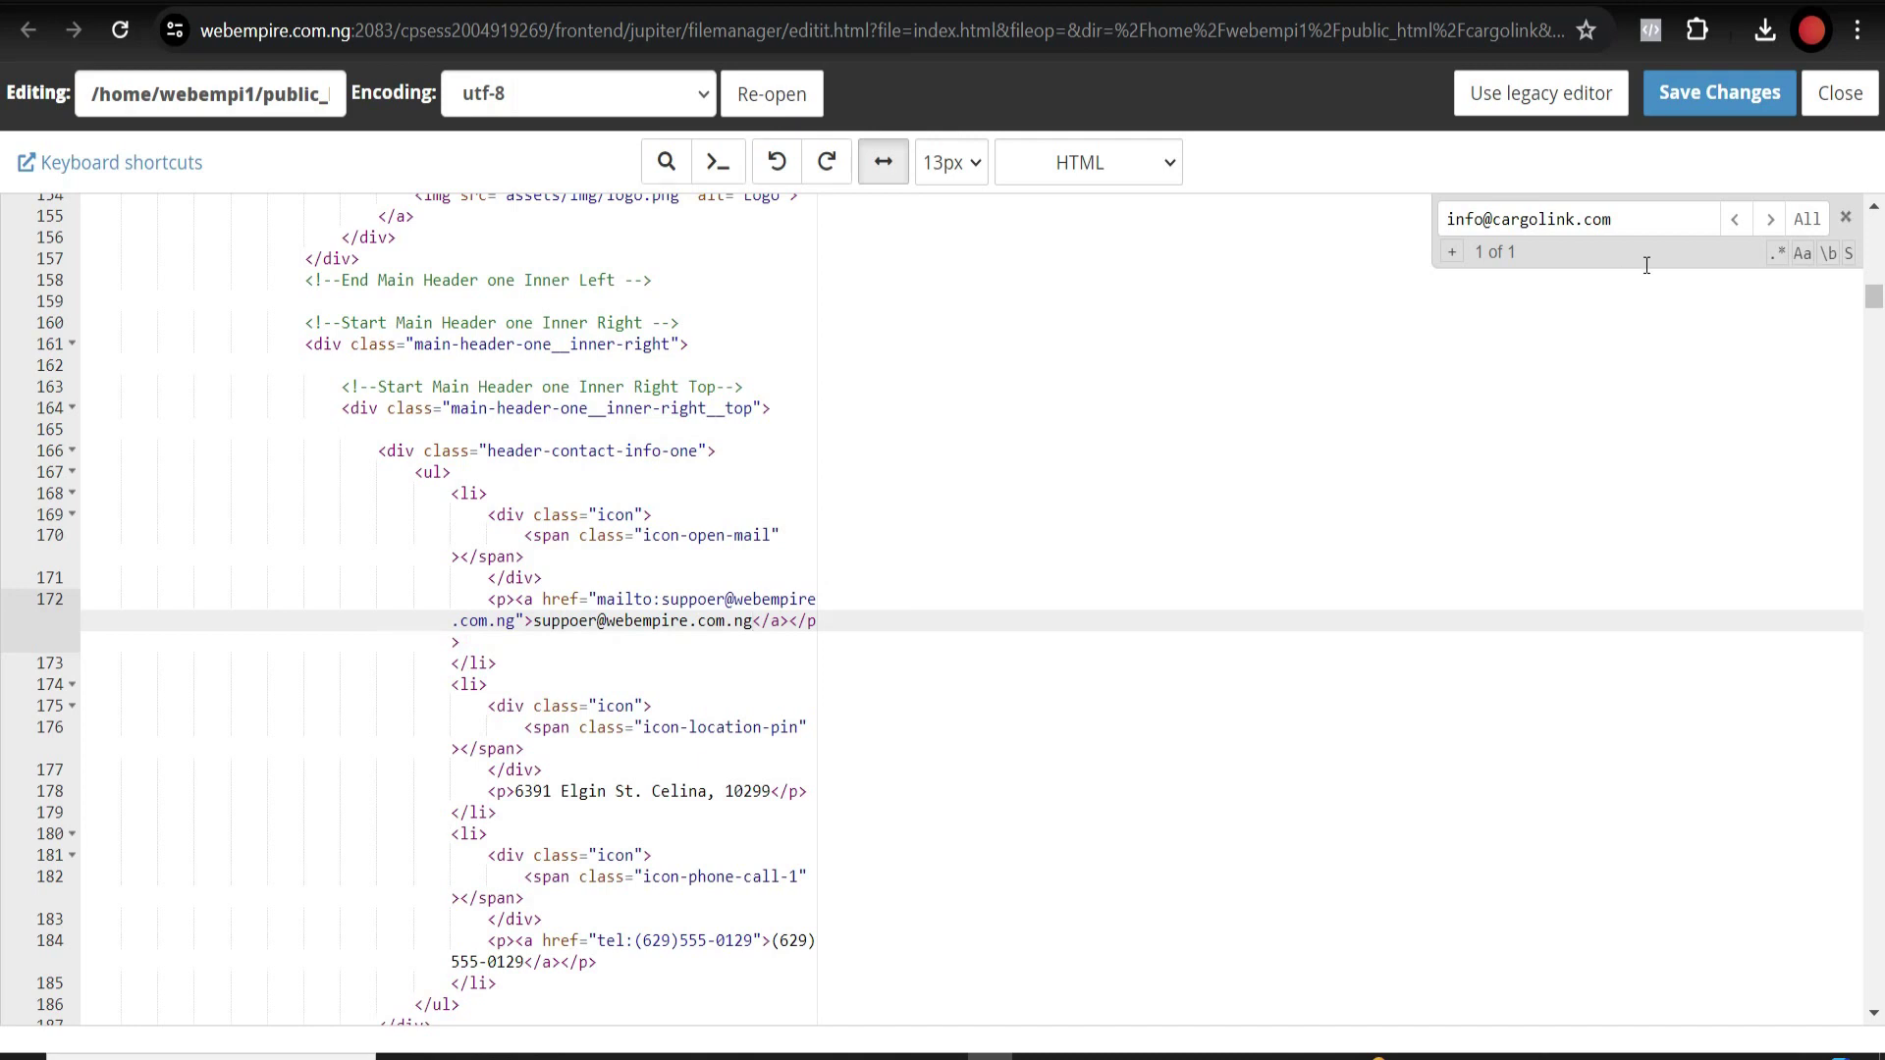
{"action": "left_click", "coordinate": [1719, 93]}
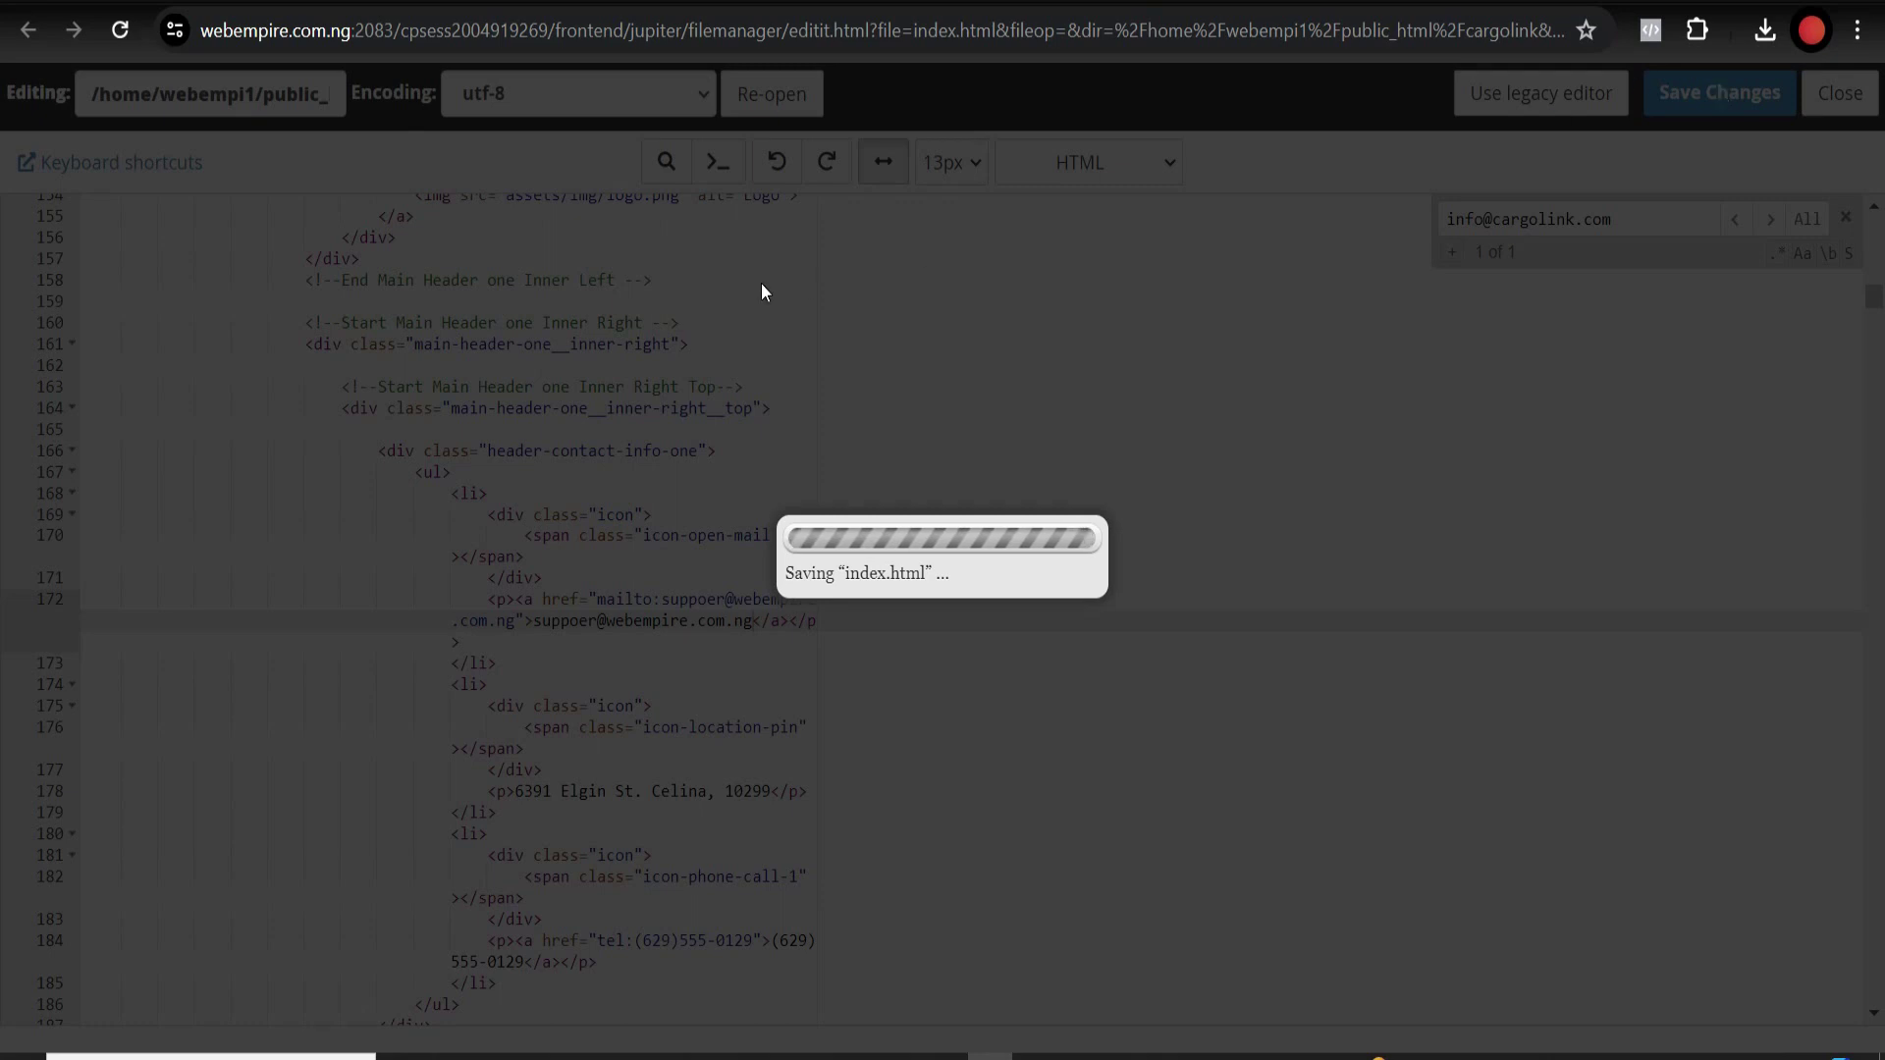
Reload the live CargoLink page and confirm the header shows the webempire support address.
{"action": "key", "text": "ctrl+Tab"}
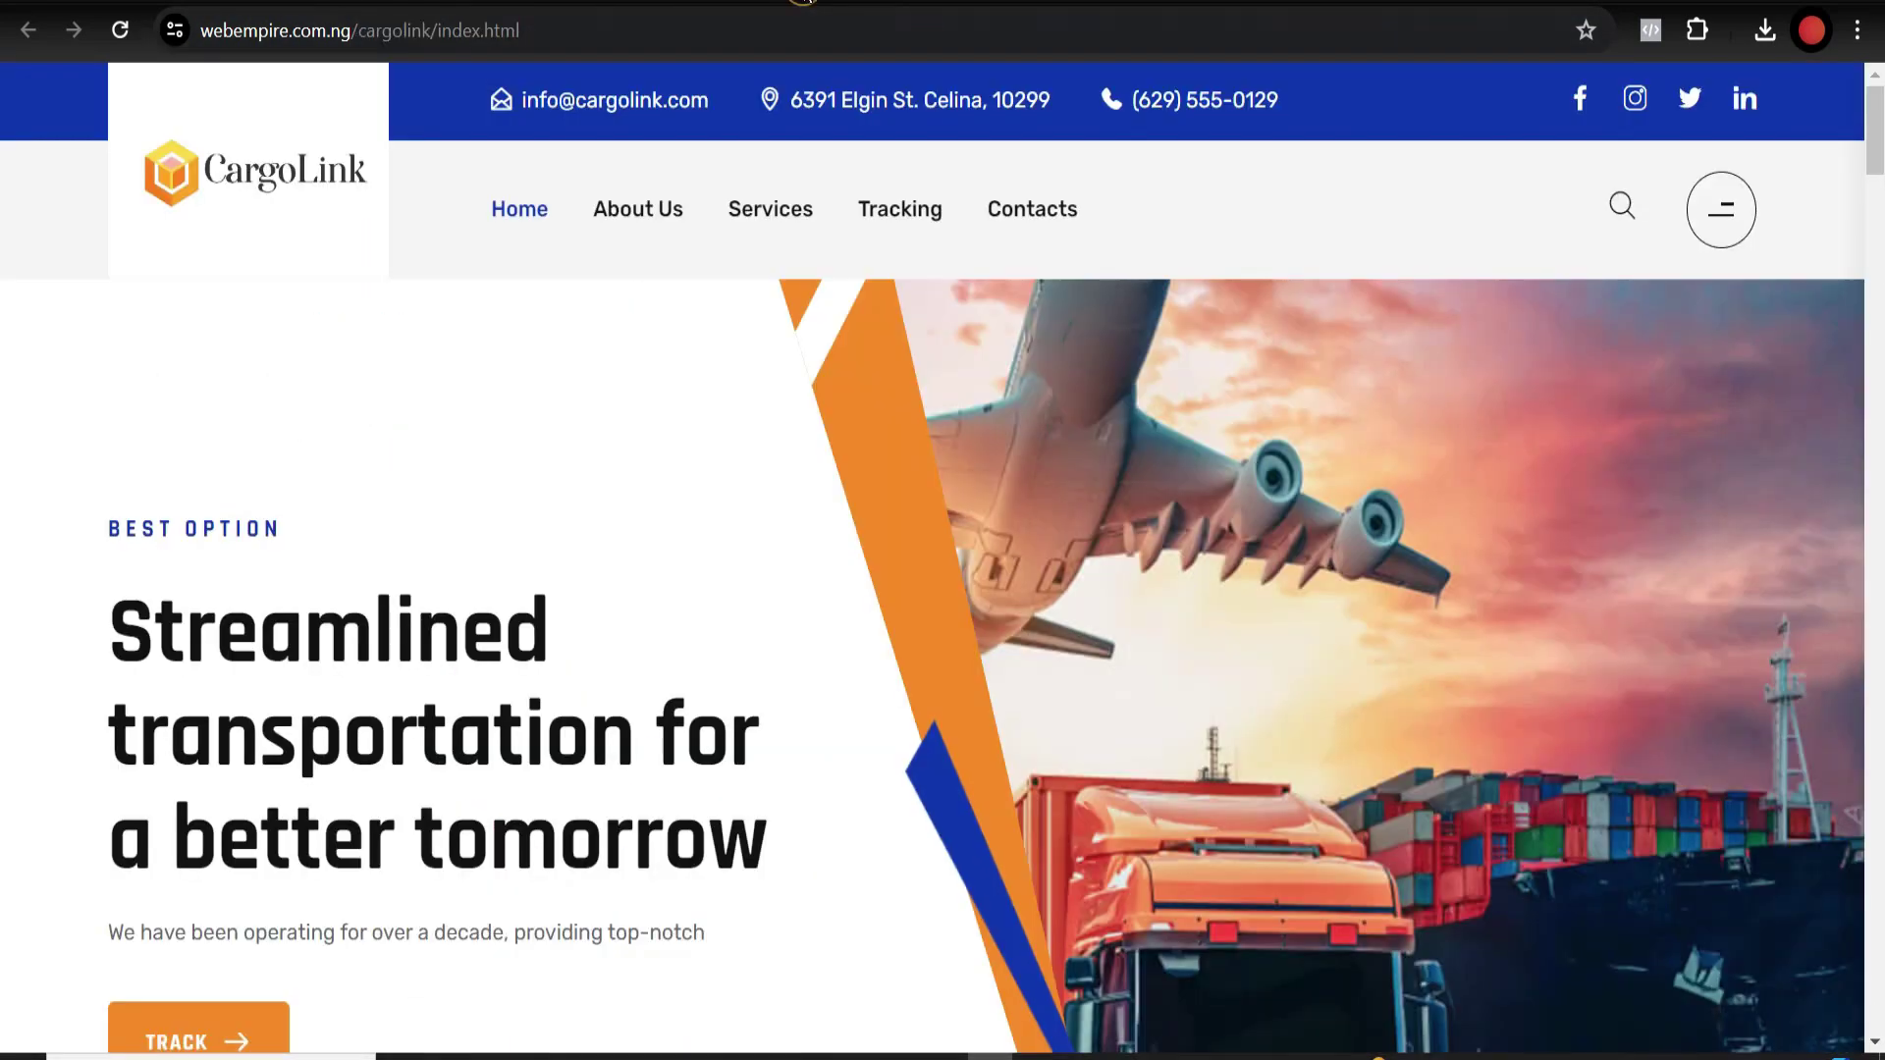
{"action": "left_click", "coordinate": [118, 31]}
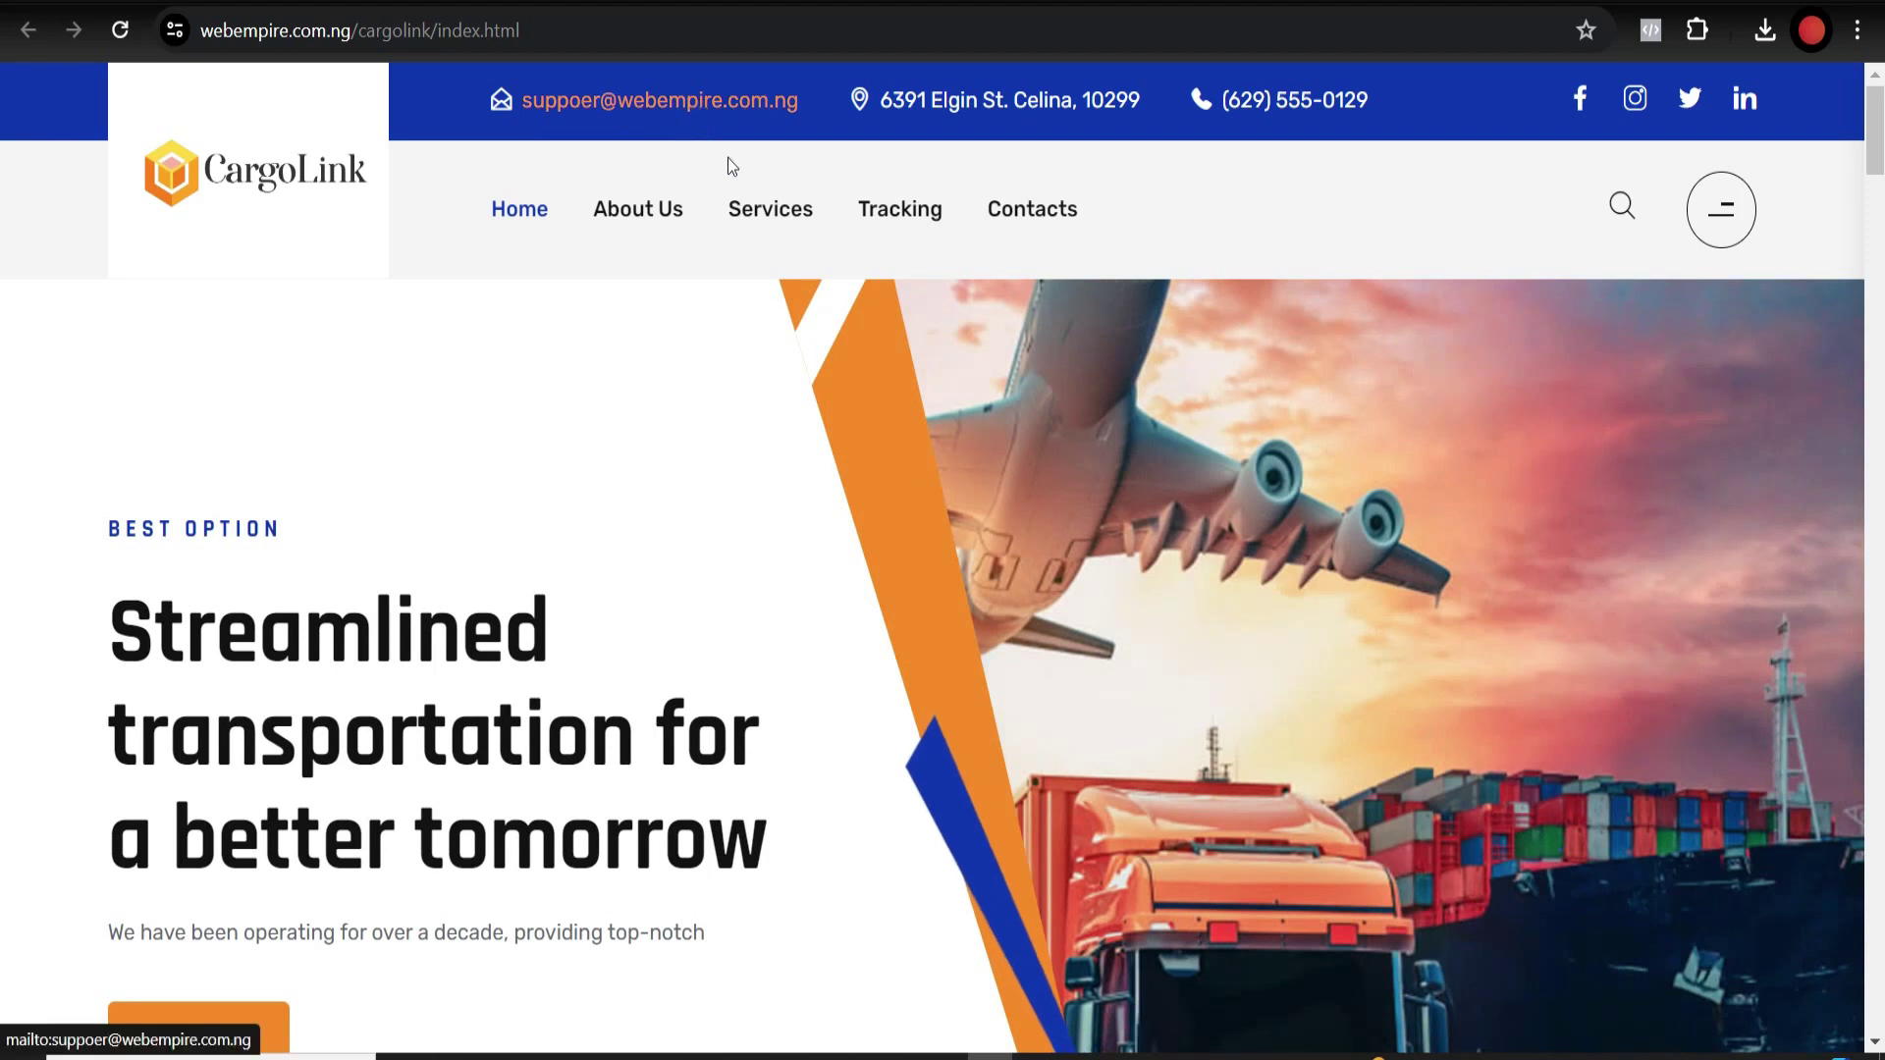
{"action": "scroll", "coordinate": [681, 550], "scroll_direction": "down", "scroll_amount": 1}
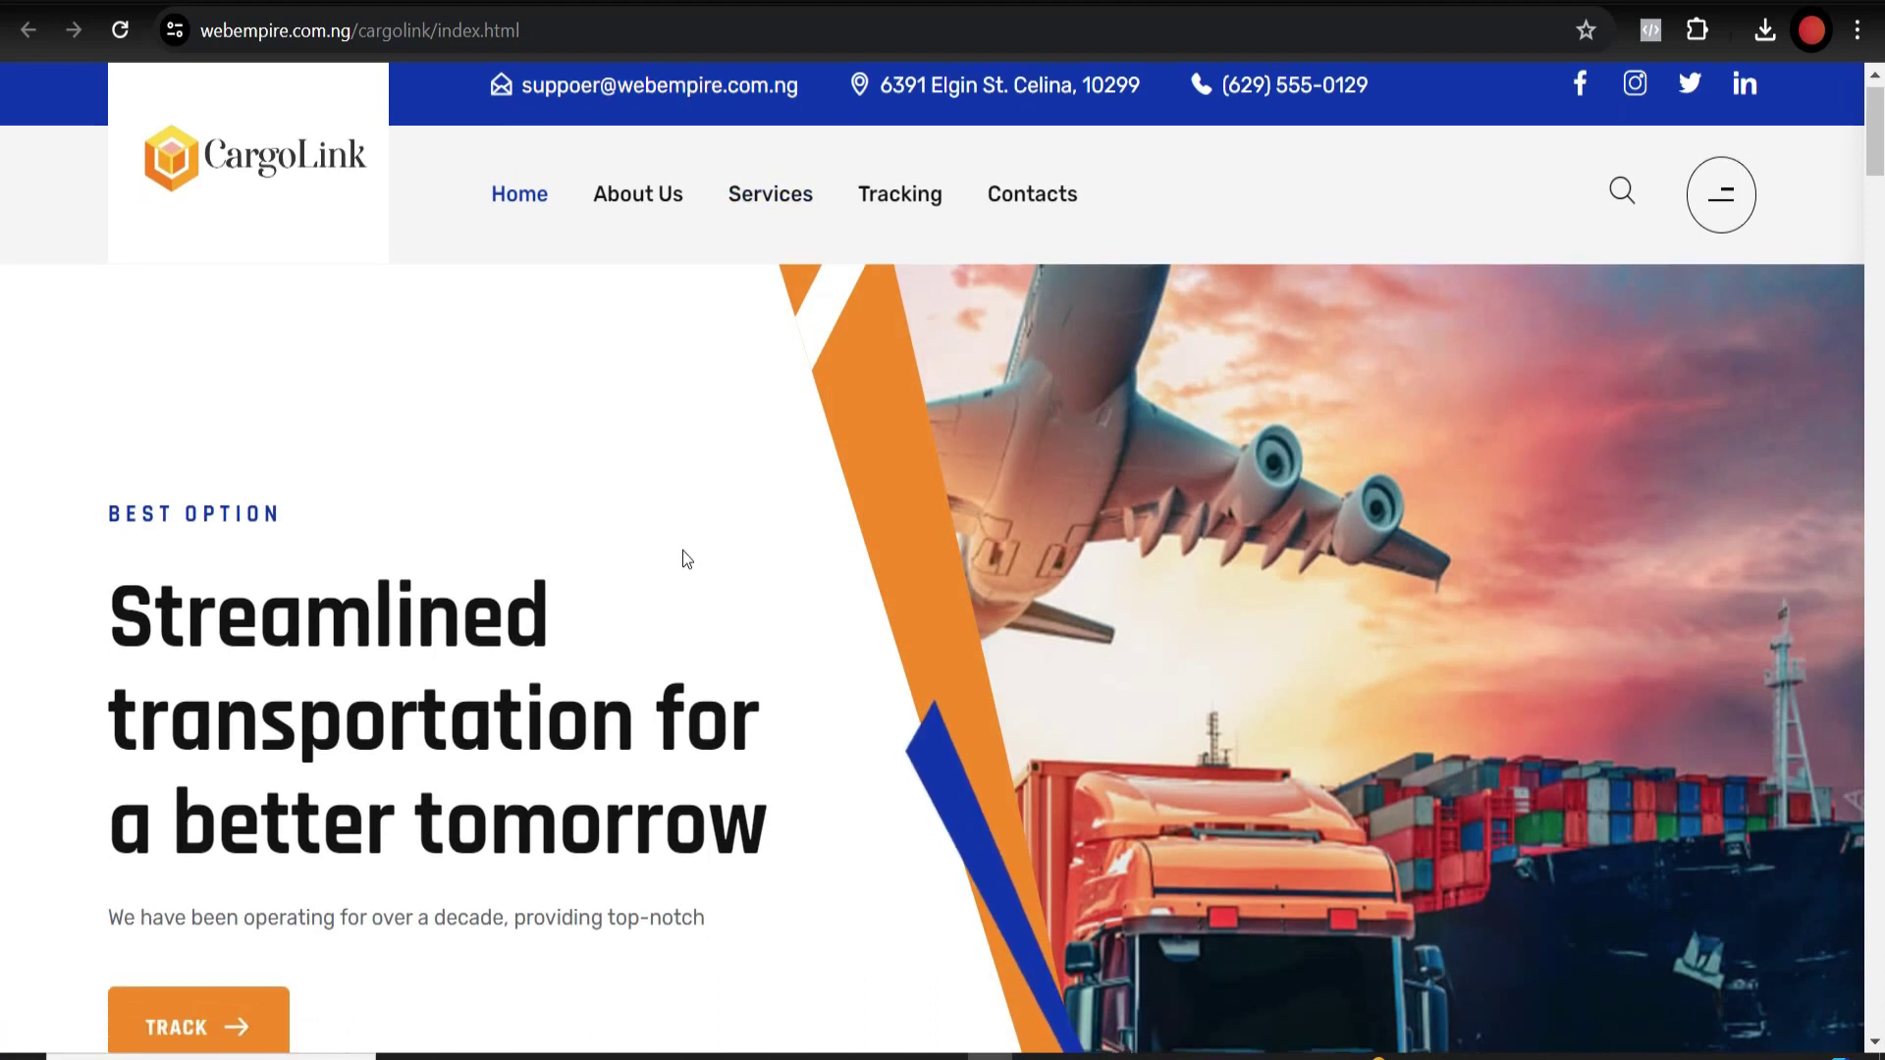
{"action": "scroll", "coordinate": [681, 549], "scroll_direction": "down", "scroll_amount": 15}
{"action": "scroll", "coordinate": [682, 550], "scroll_direction": "down", "scroll_amount": 5}
{"action": "scroll", "coordinate": [681, 550], "scroll_direction": "up", "scroll_amount": 9}
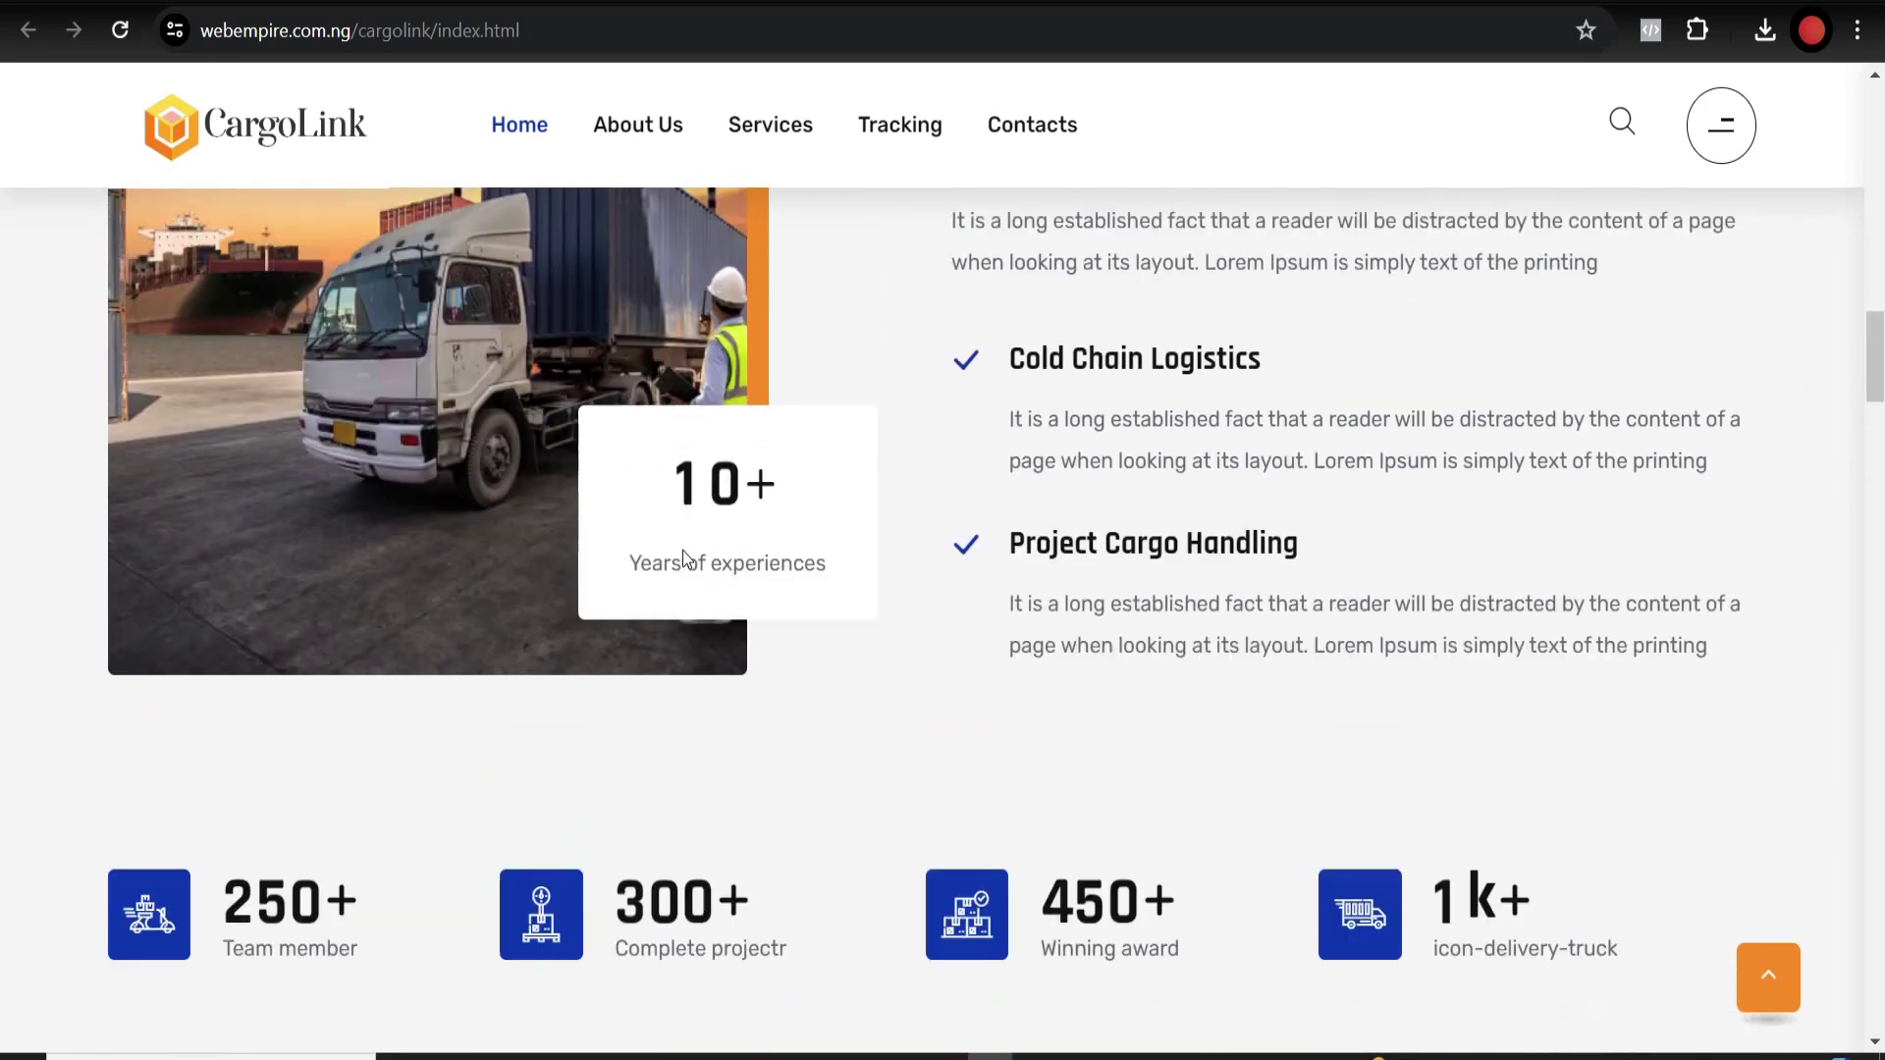
{"action": "scroll", "coordinate": [681, 550], "scroll_direction": "up", "scroll_amount": 3}
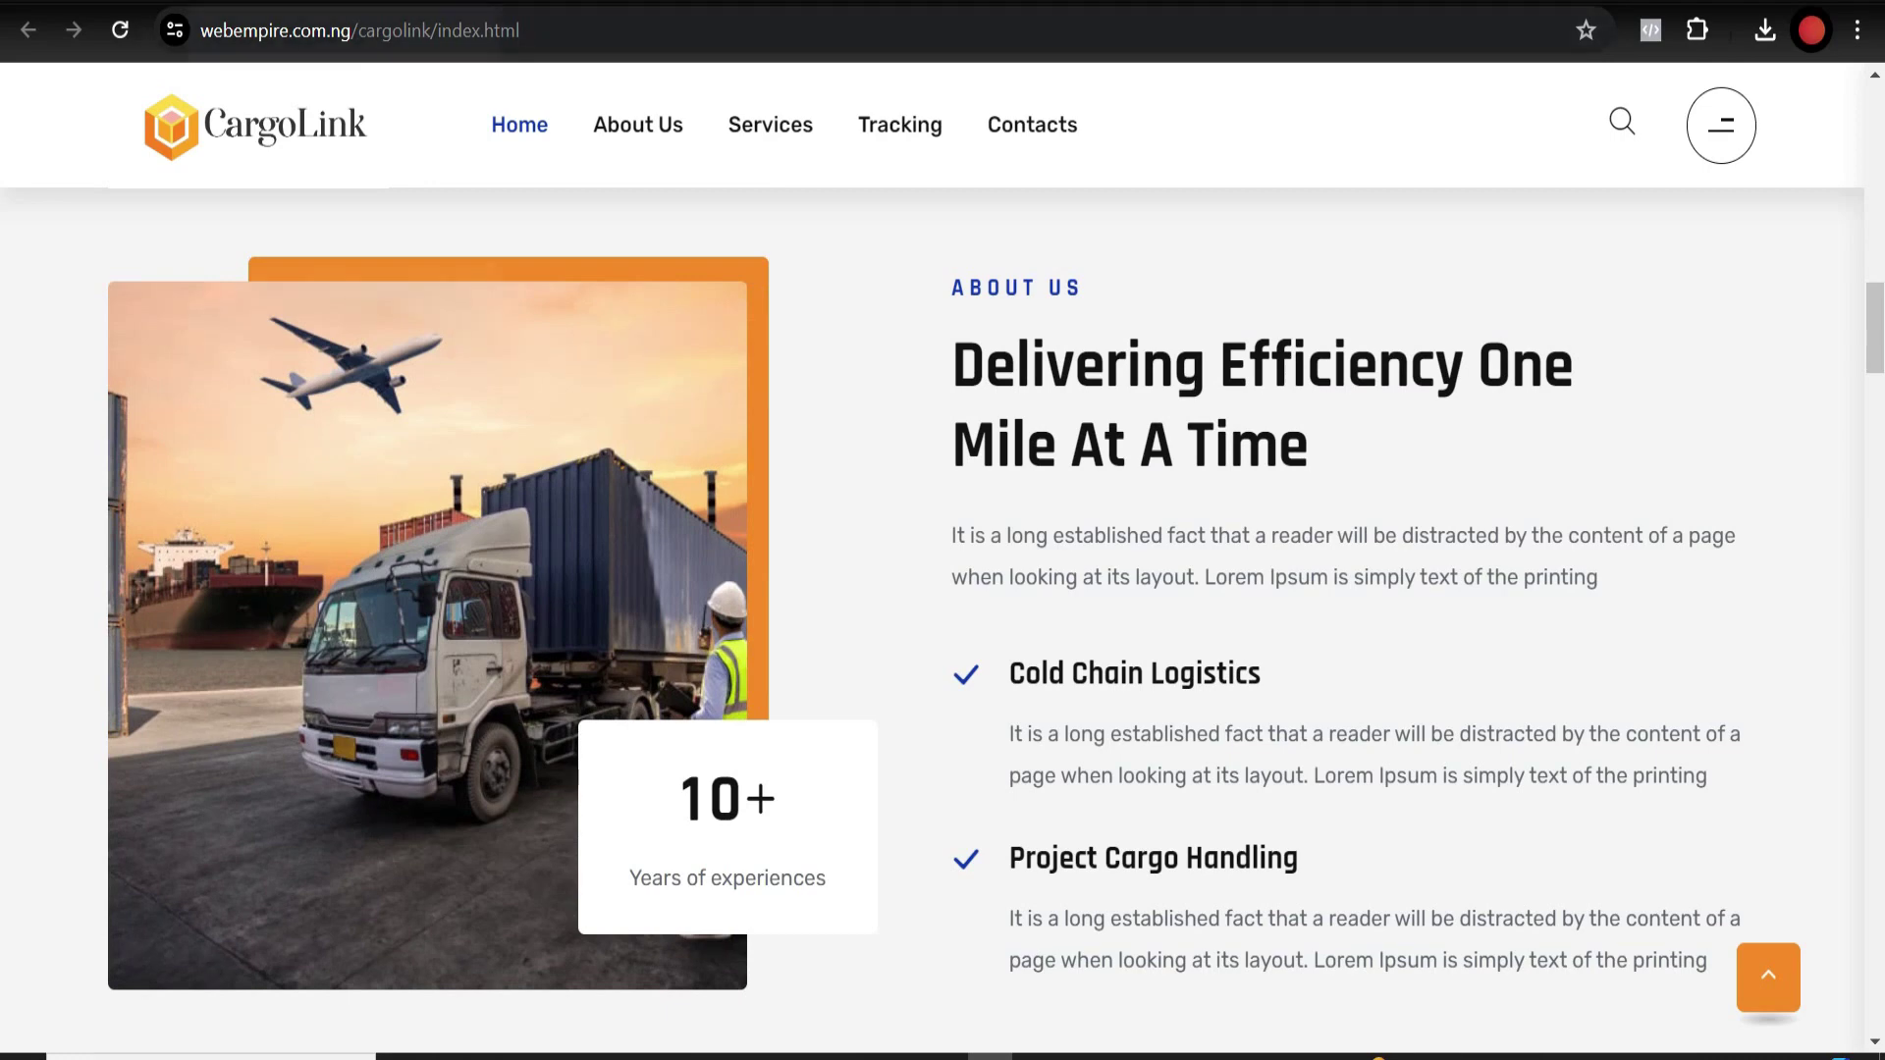
{"action": "left_click", "coordinate": [257, 3]}
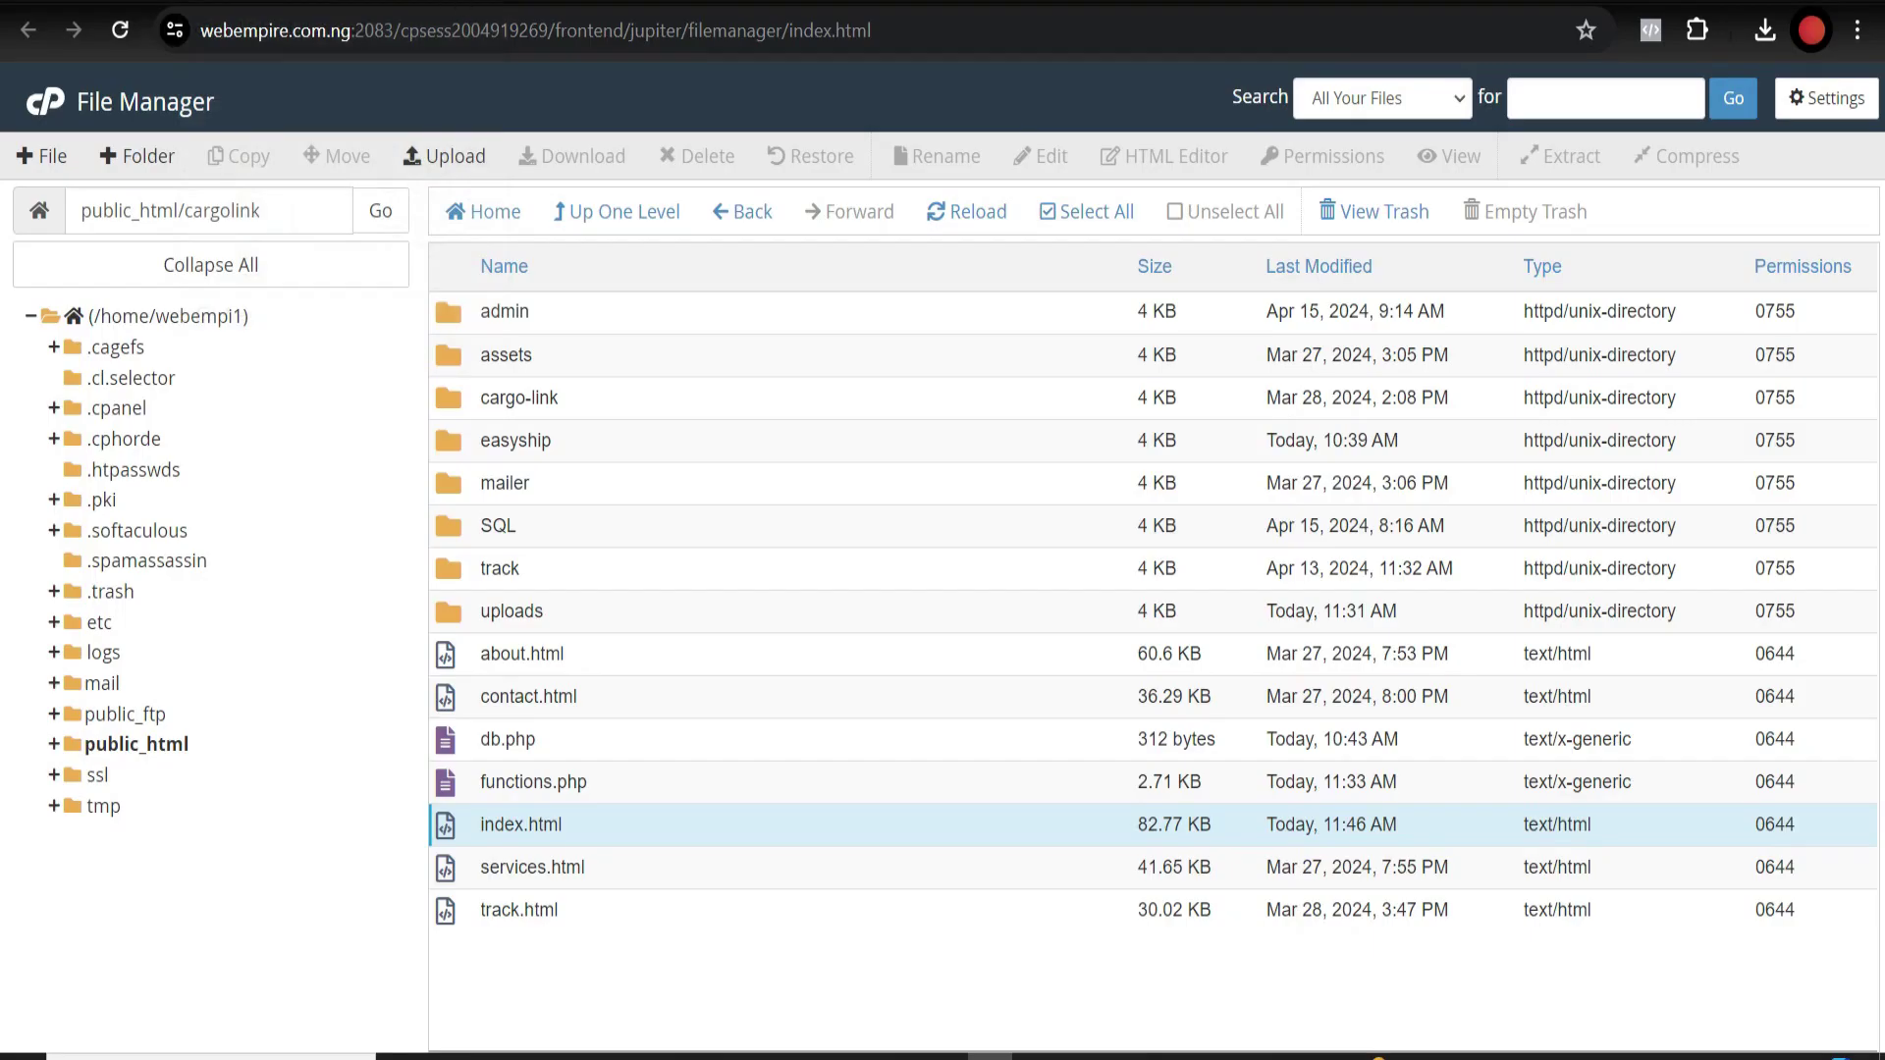
Navigate the File Manager into public_html/cargolink/assets/img.
{"action": "left_click", "coordinate": [441, 3]}
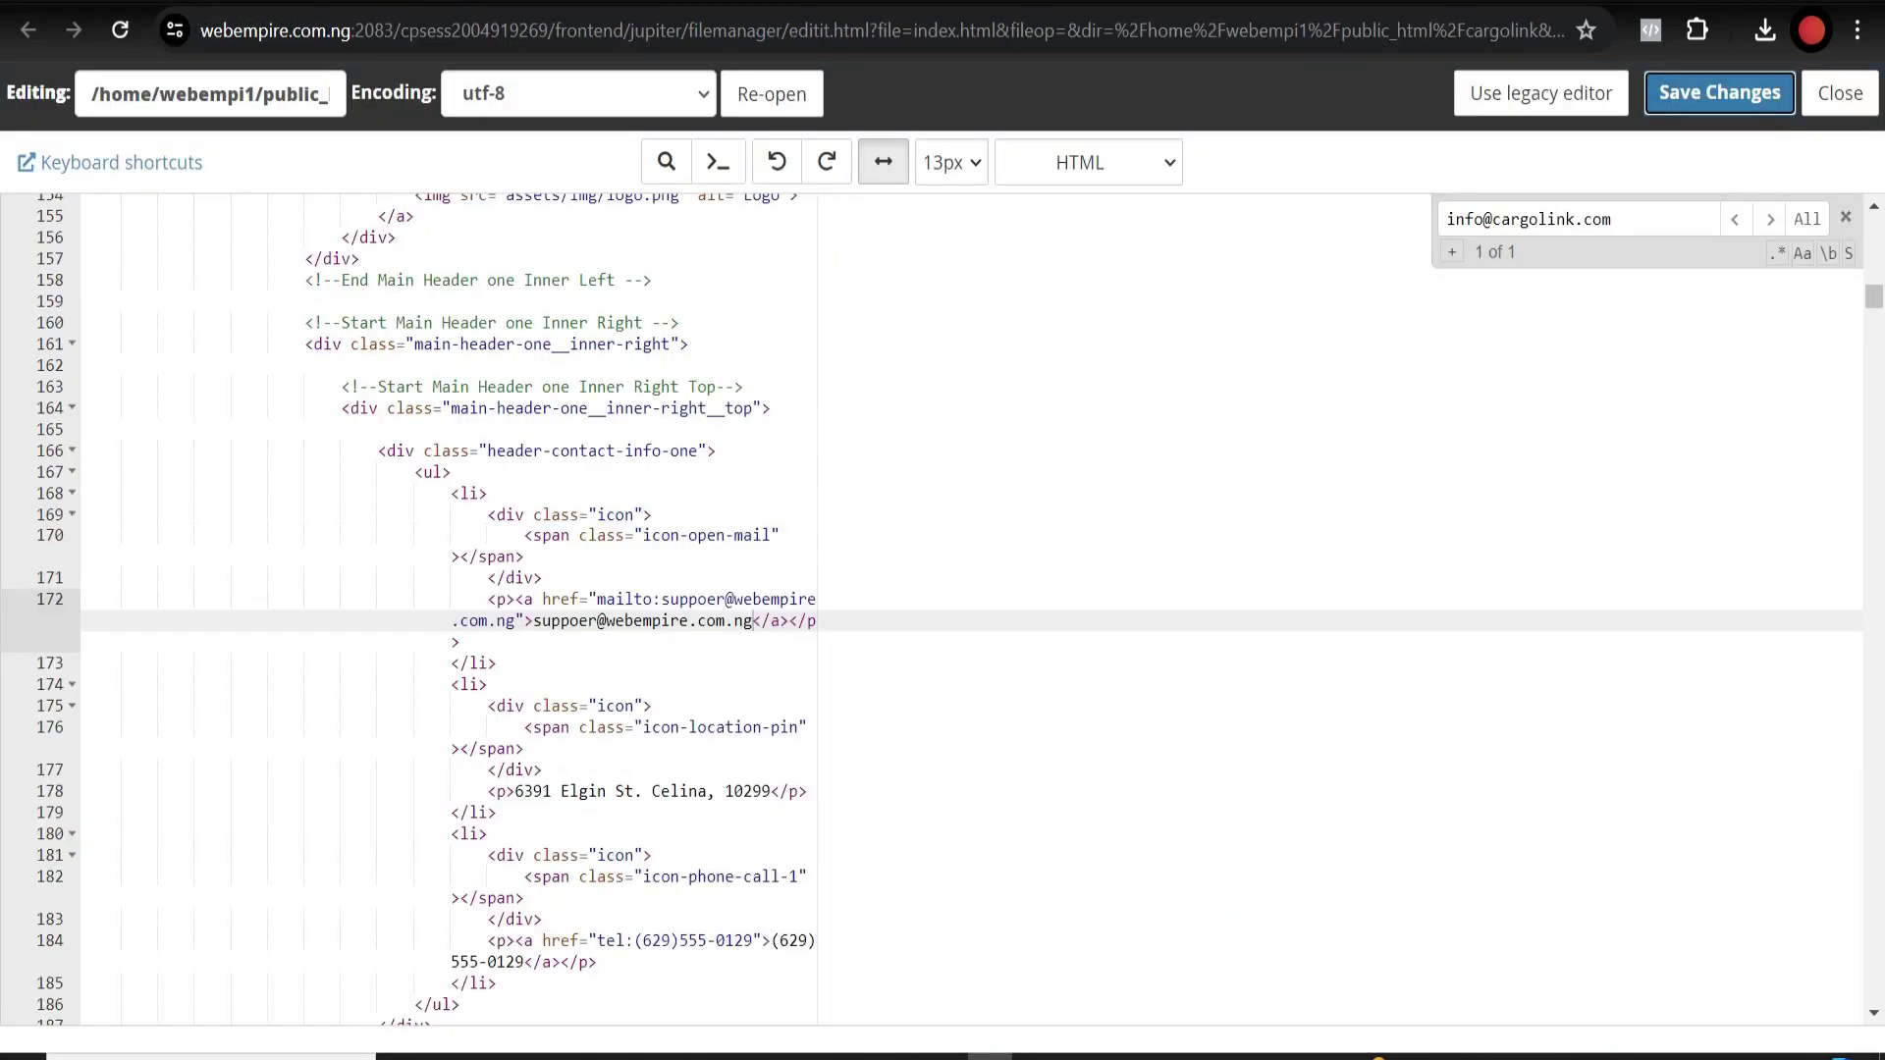
{"action": "left_click", "coordinate": [267, 3]}
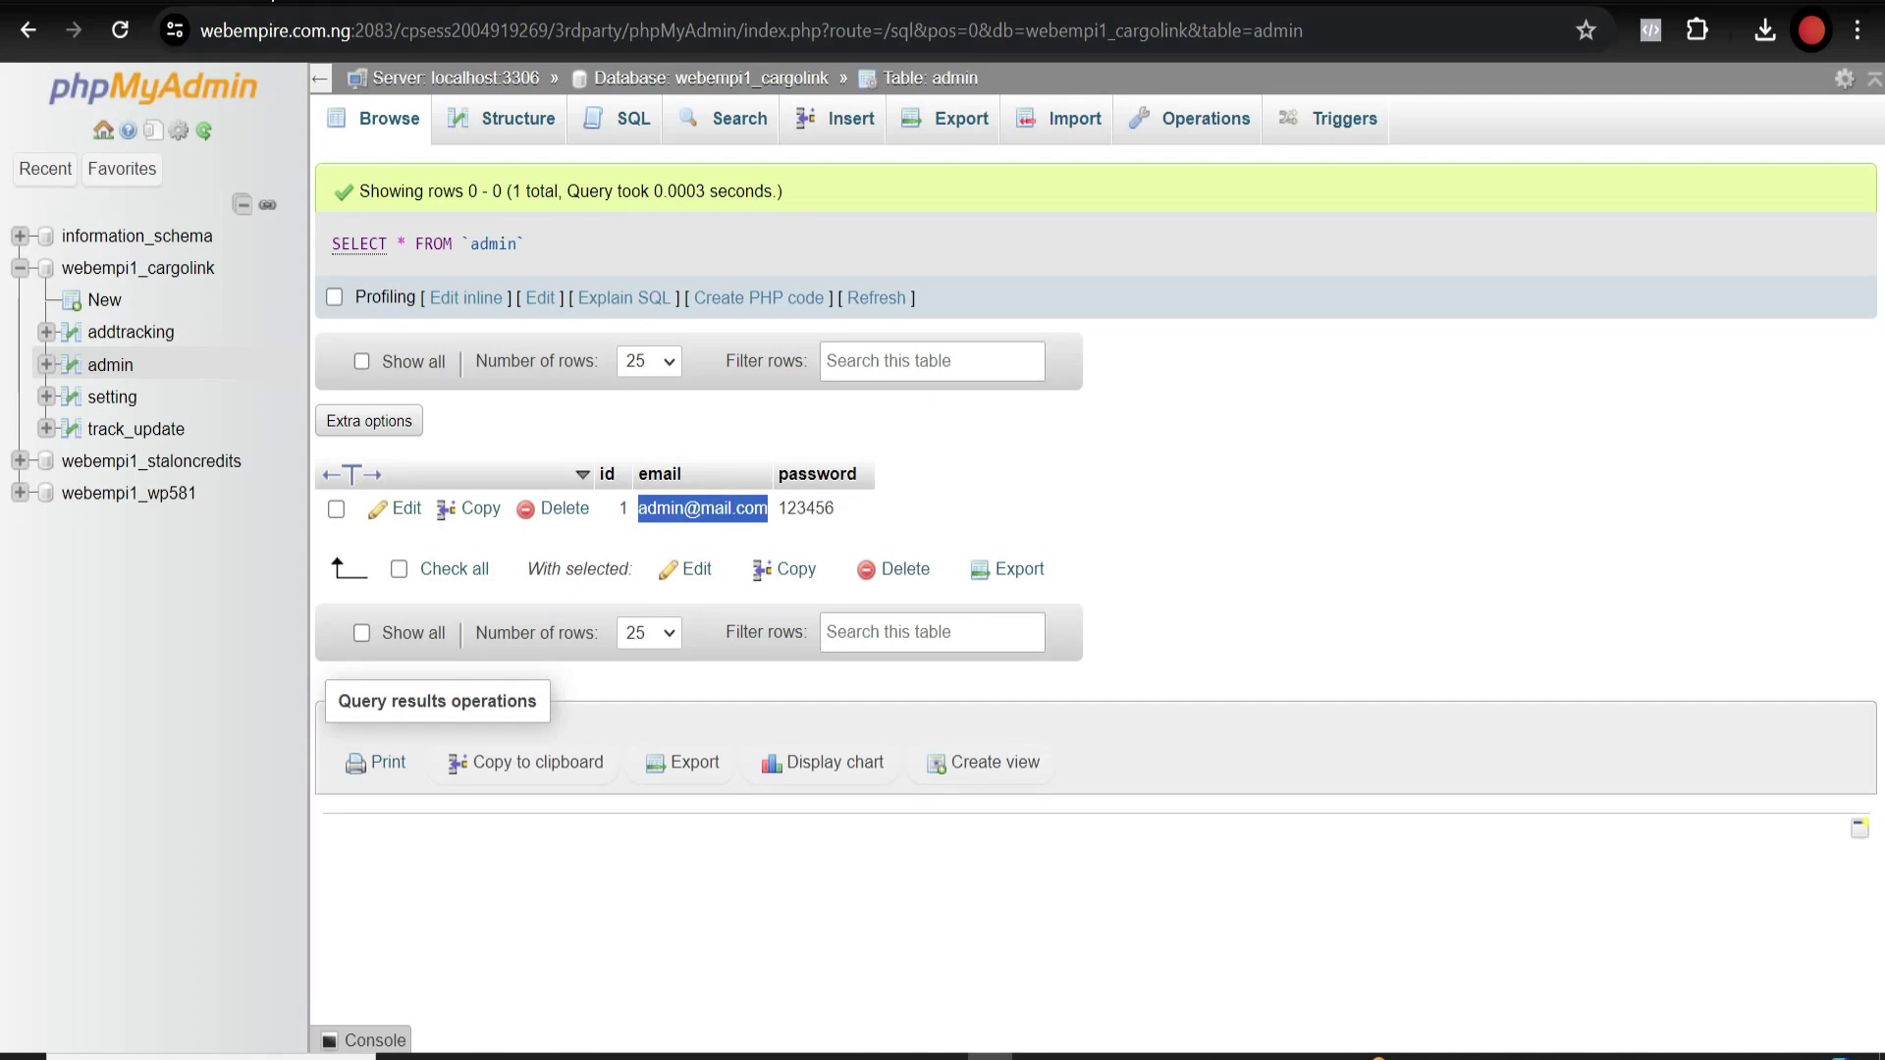
{"action": "left_click", "coordinate": [257, 3]}
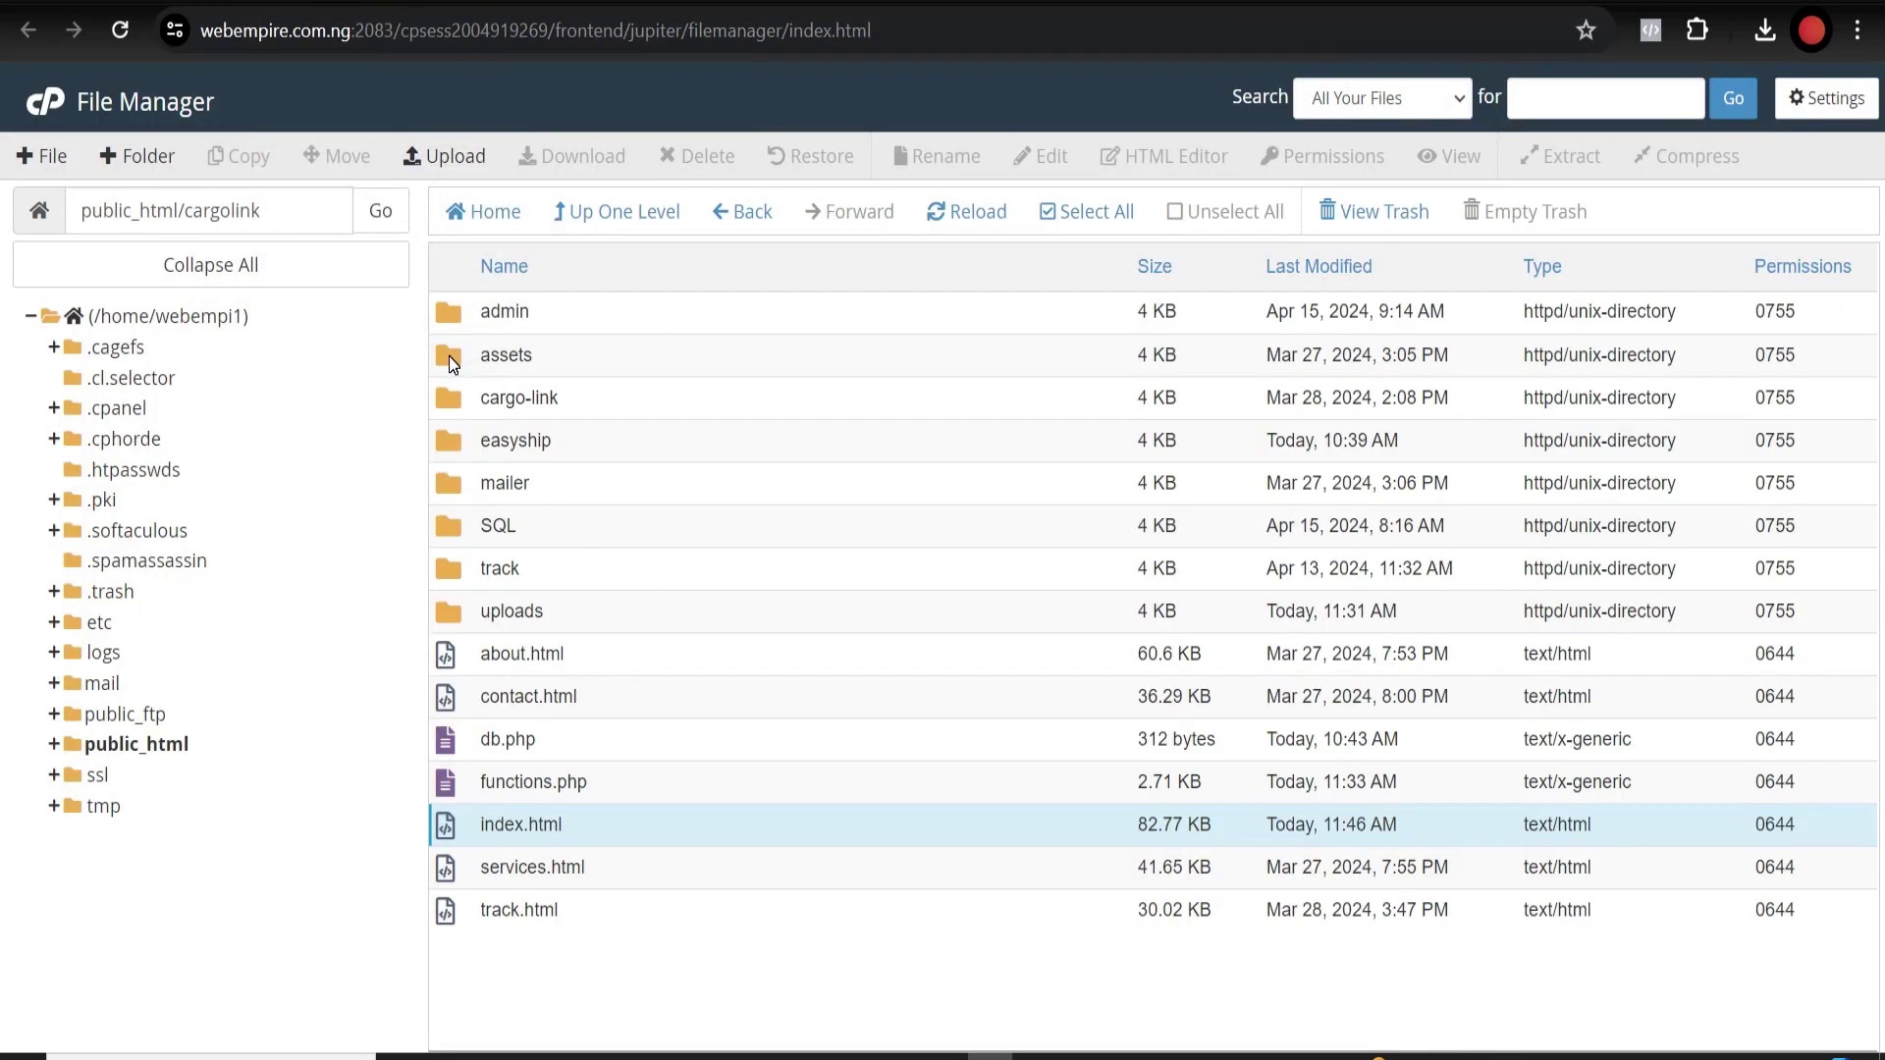
{"action": "double_click", "coordinate": [450, 356]}
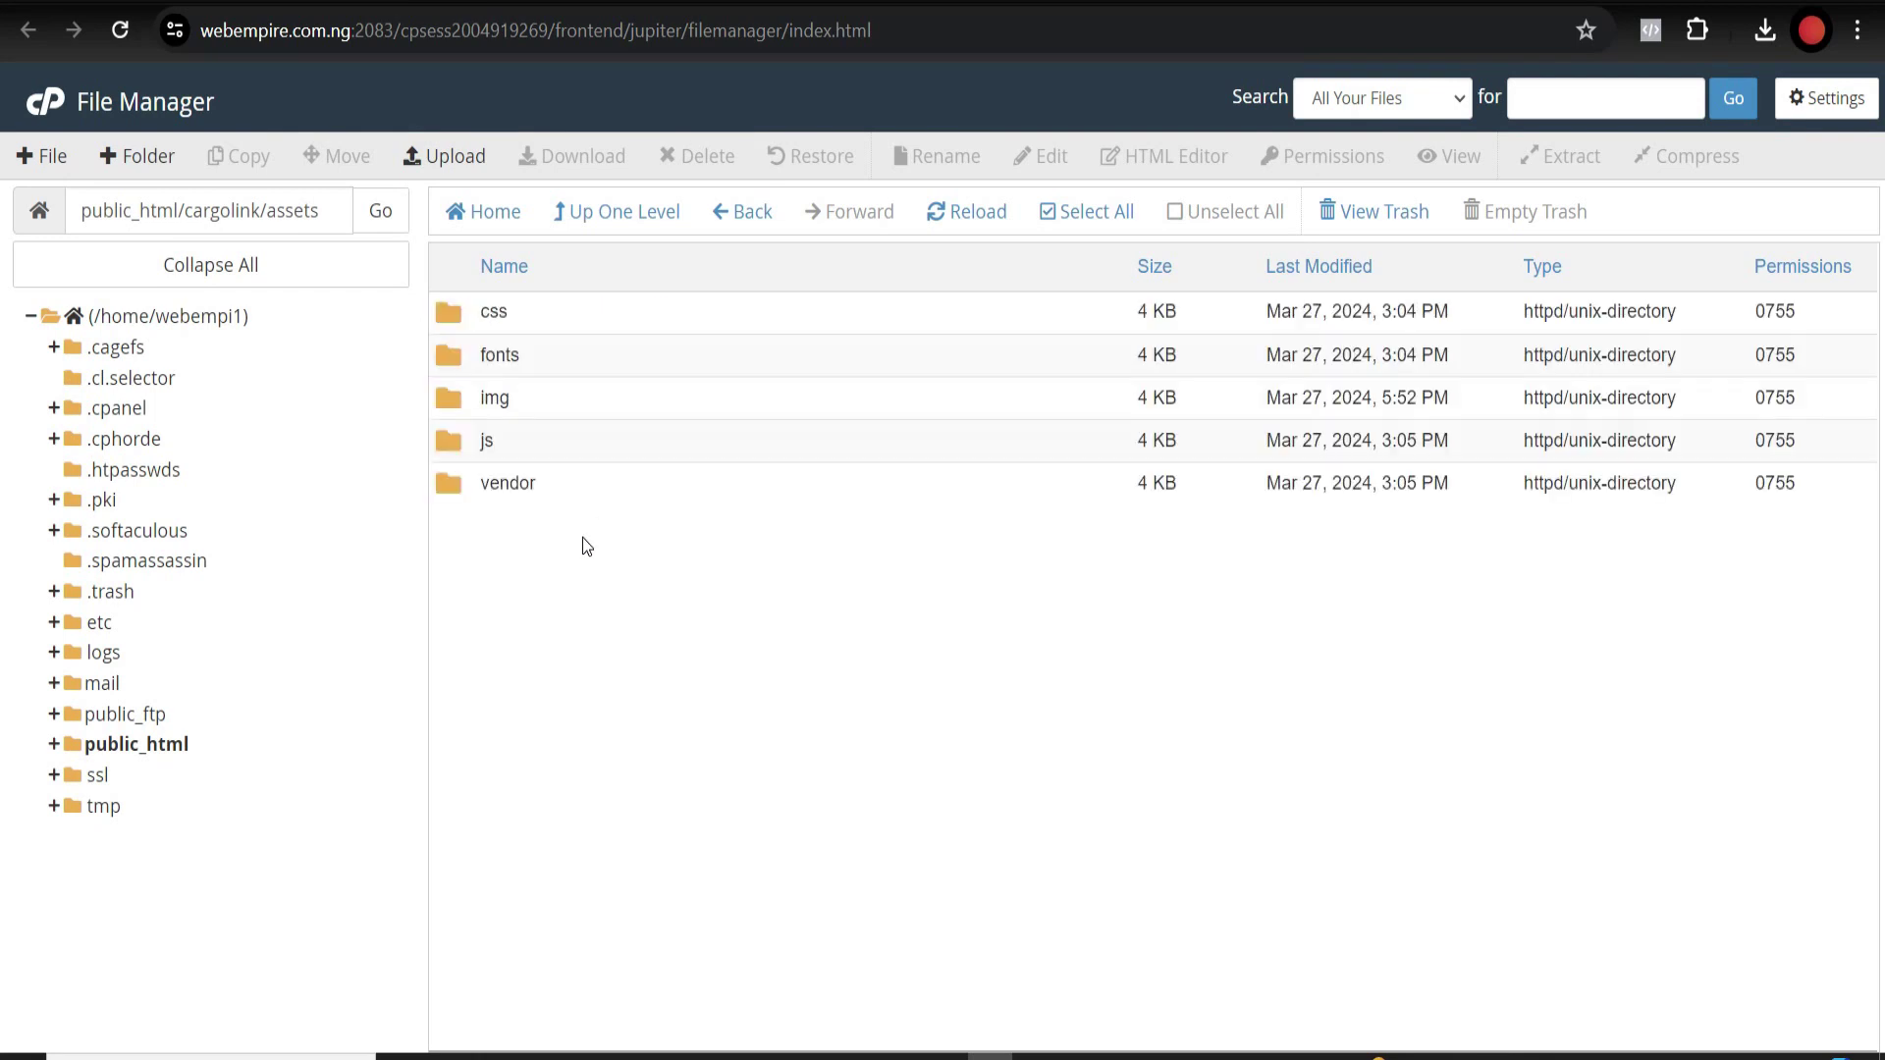
{"action": "double_click", "coordinate": [450, 398]}
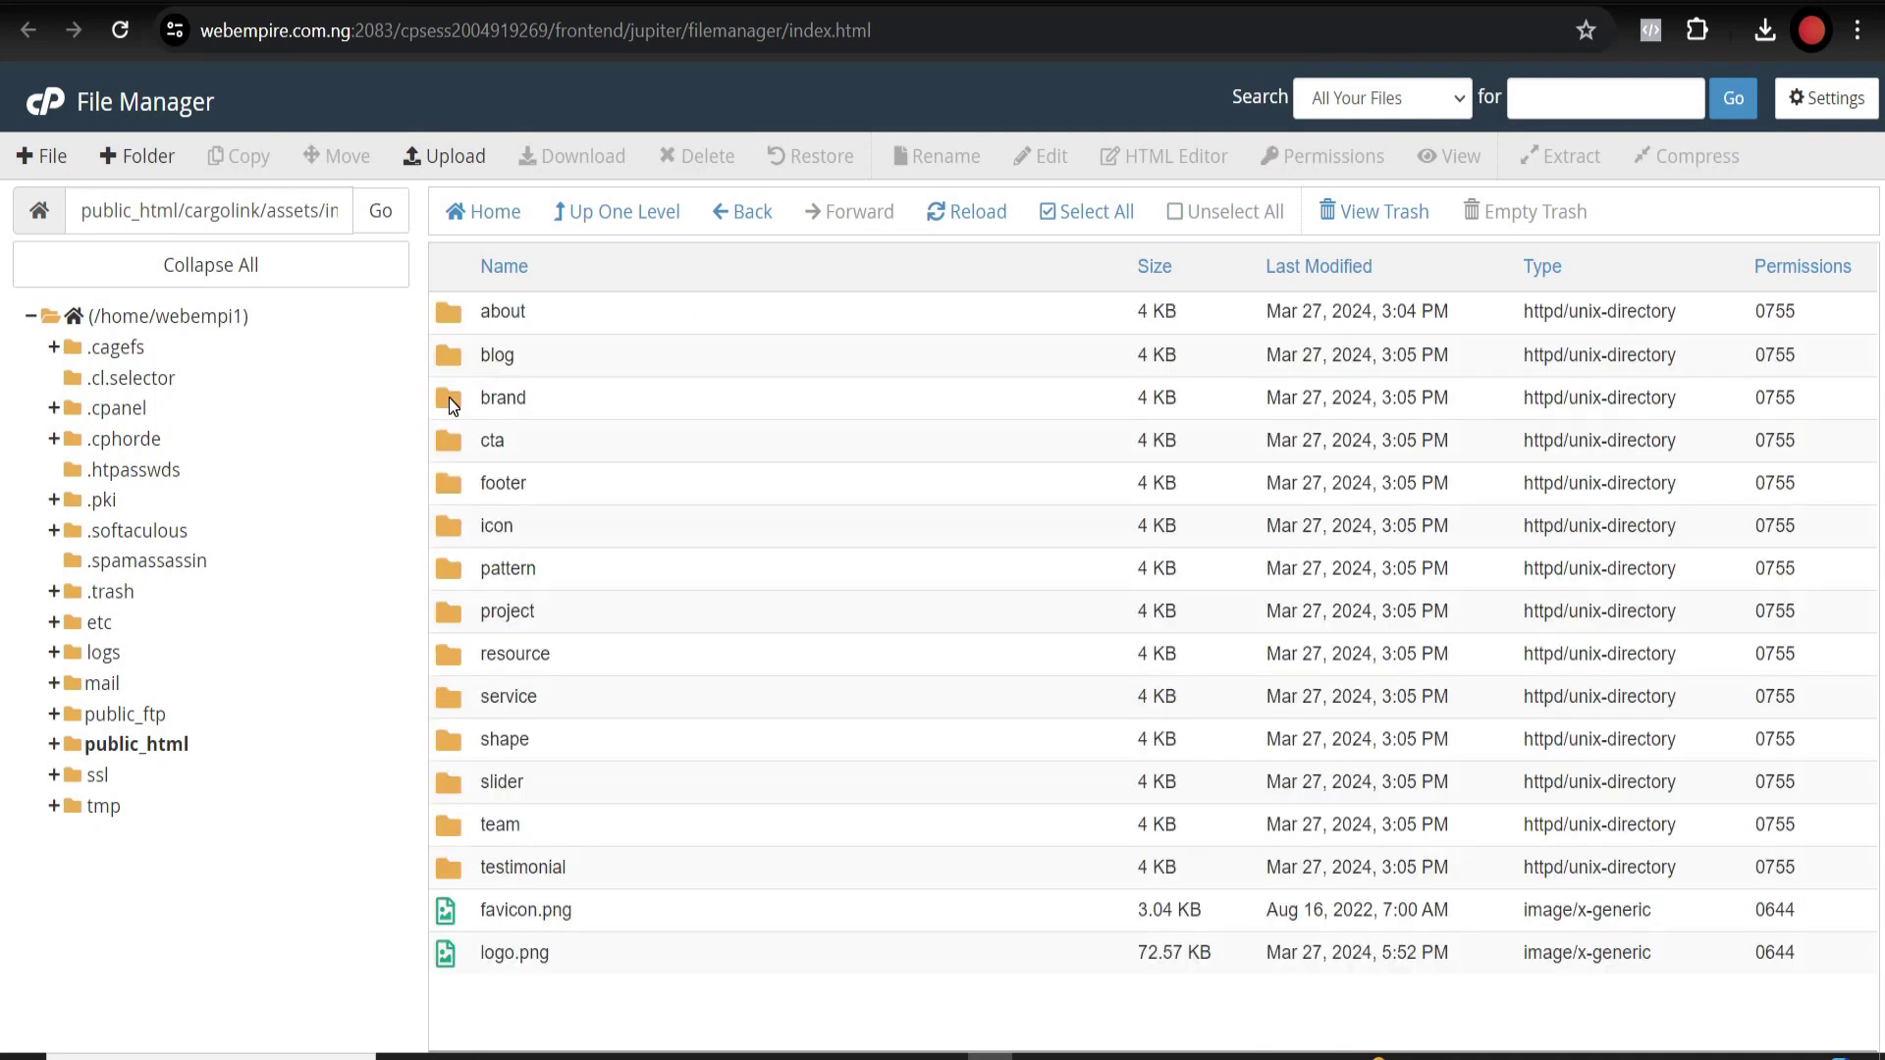